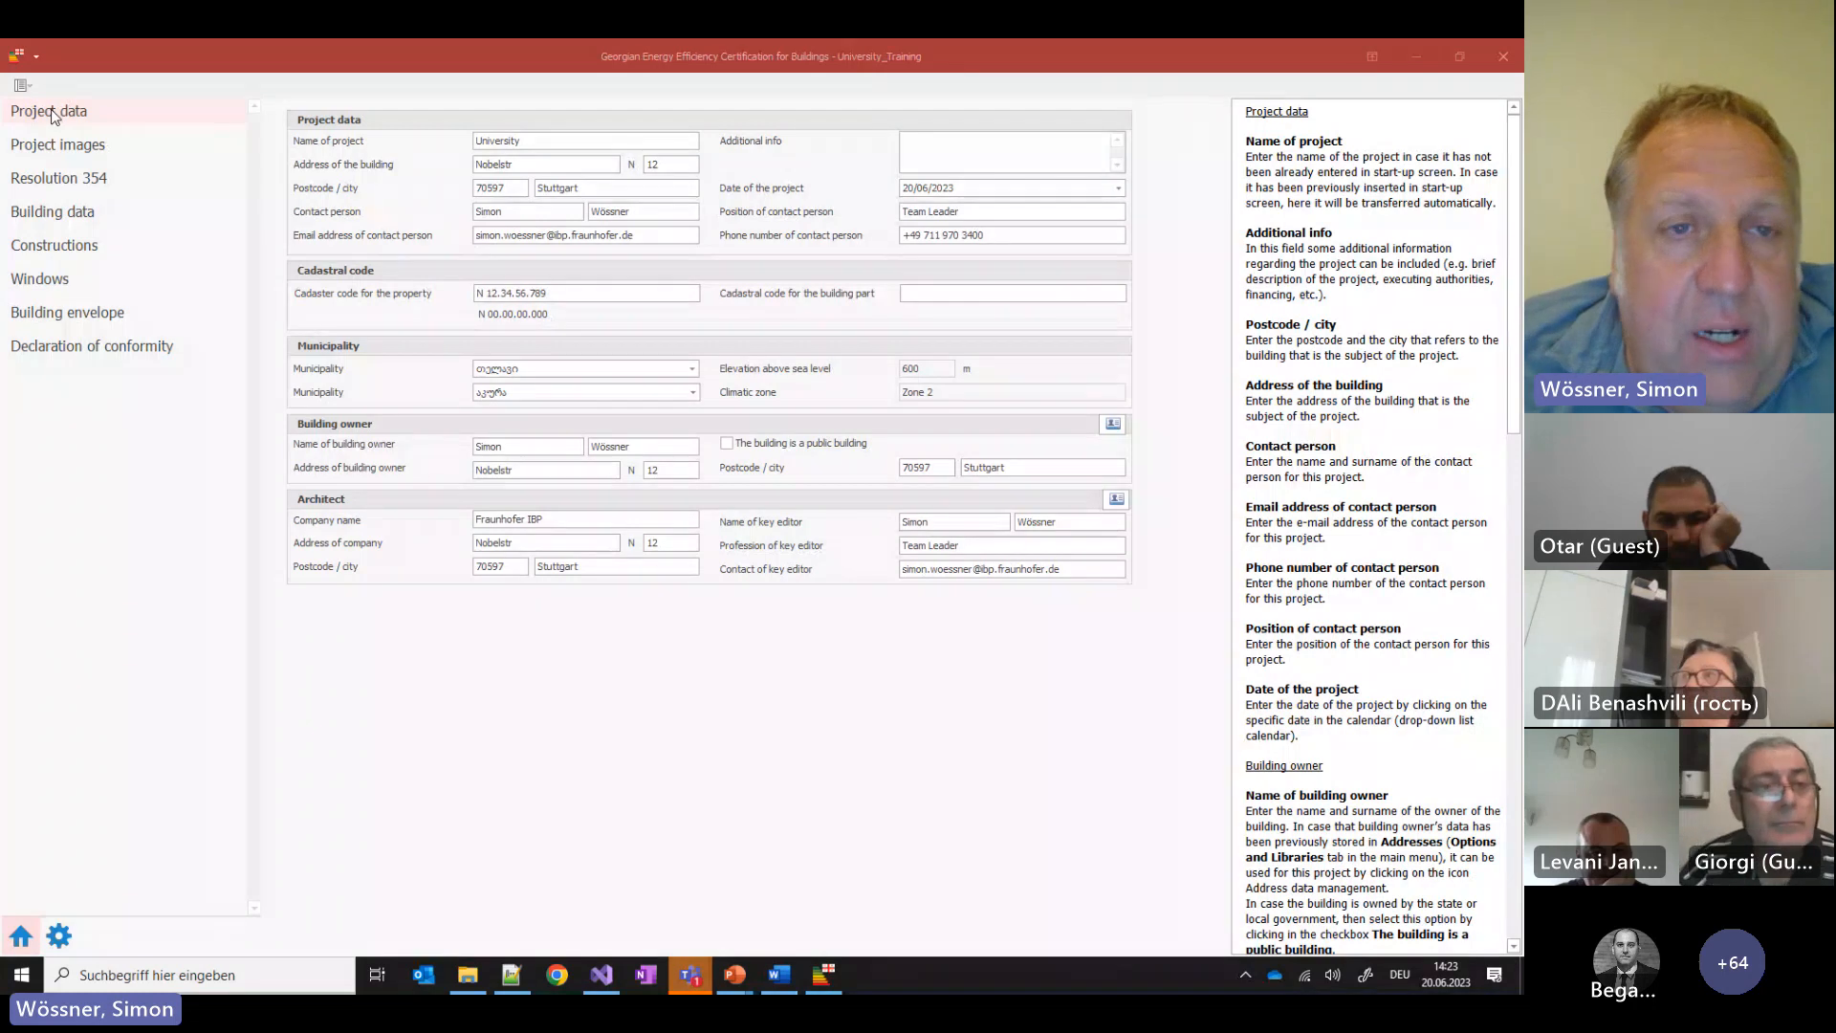
View the project images, then go to the Resolution 354 page with its construction-permit reason
click(105, 151)
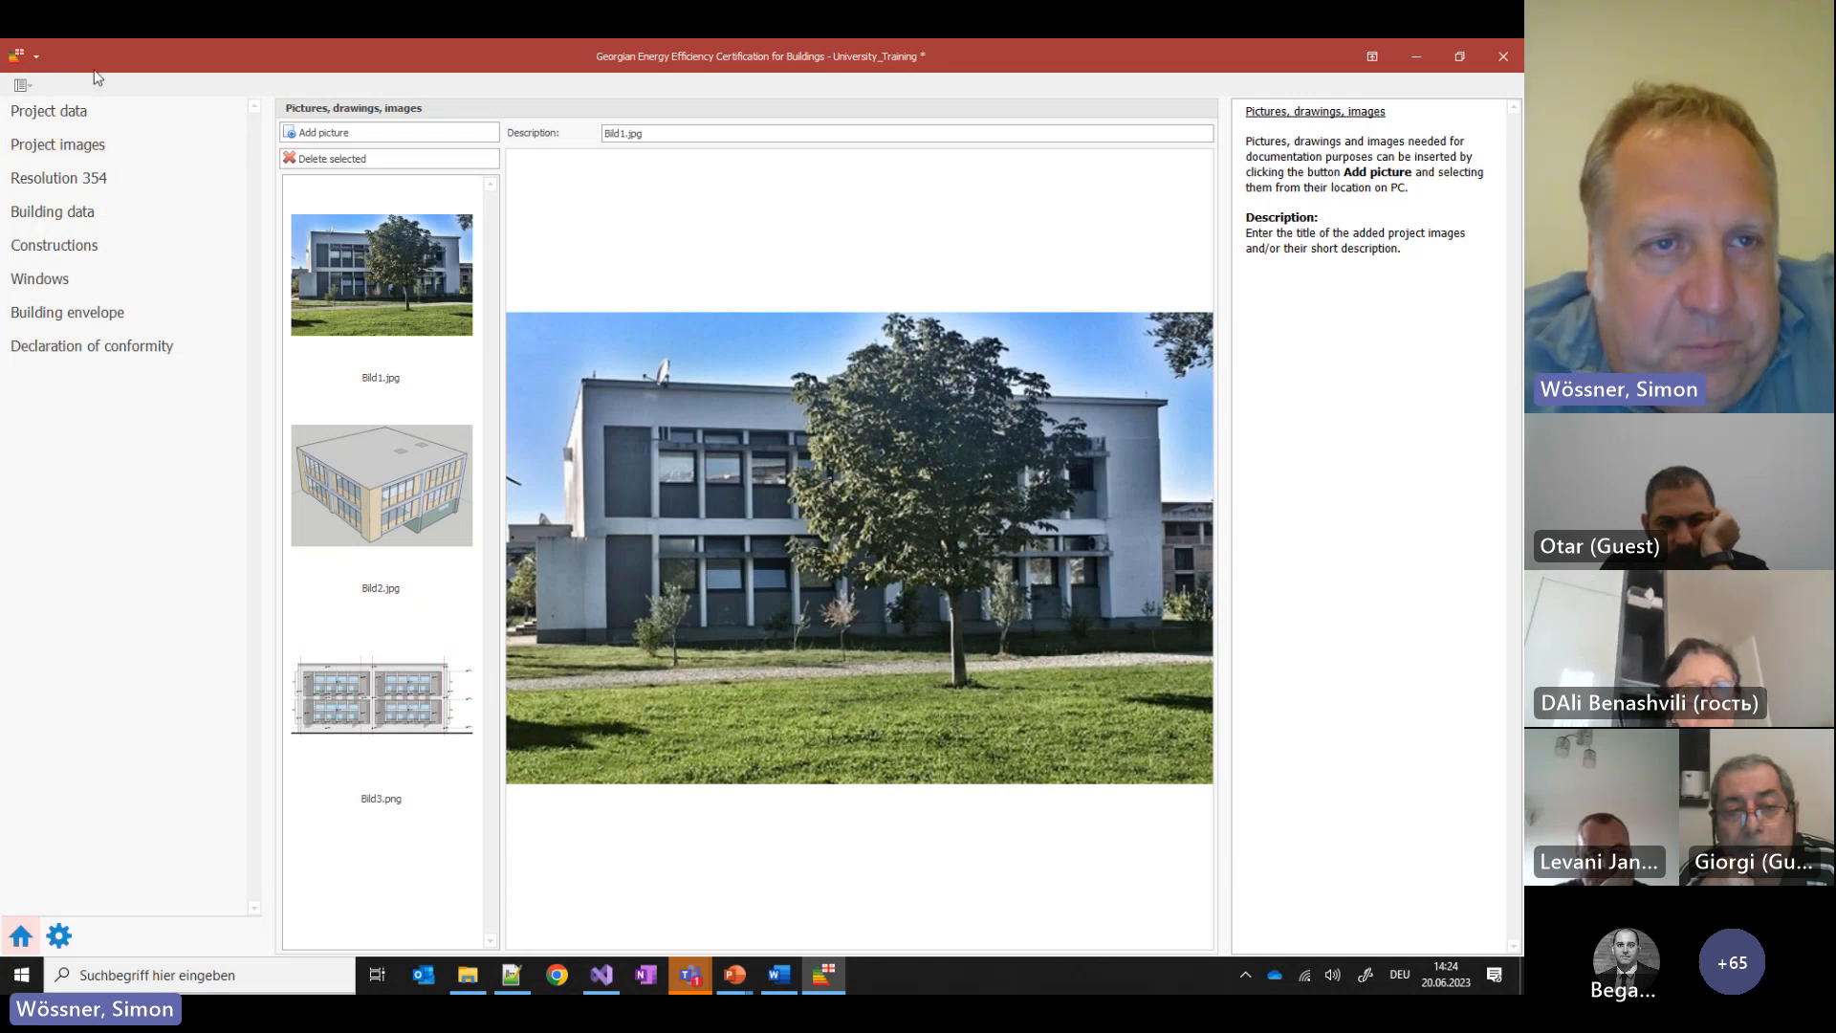
click(74, 178)
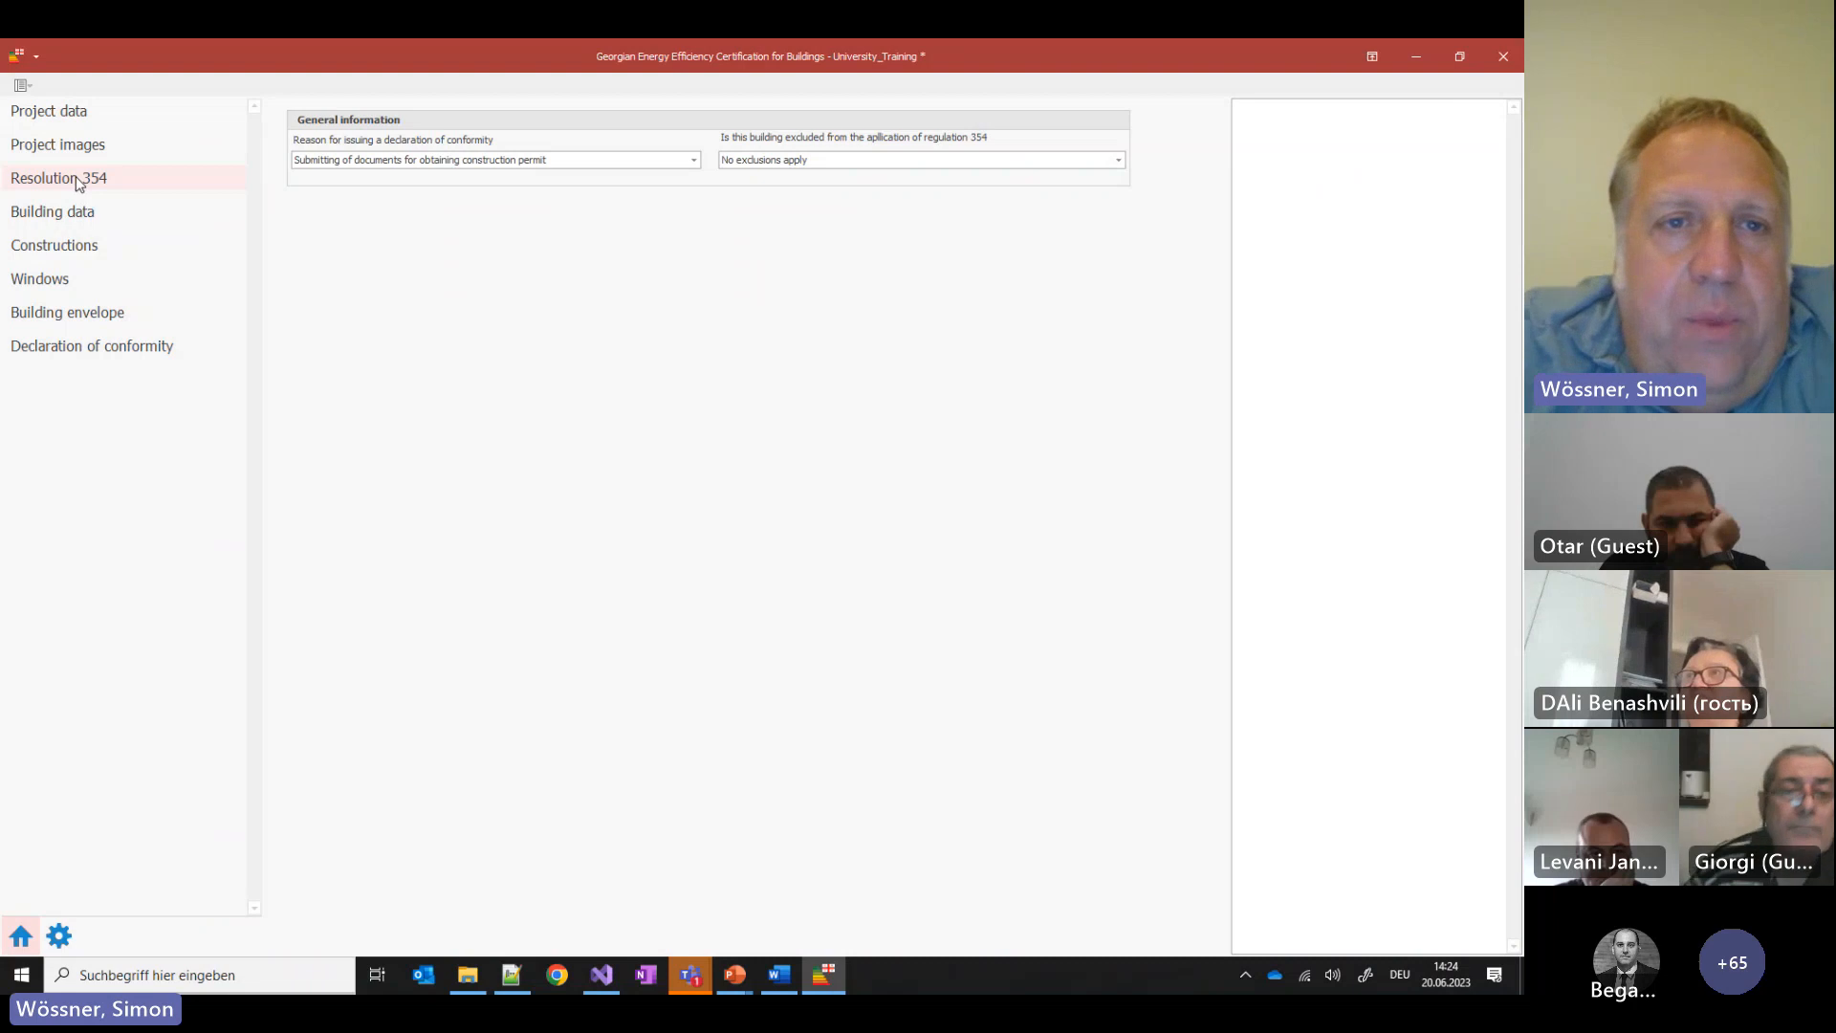
Review the declaration-reason options without changing them, then open the Faculty of Architecture's building data
click(537, 163)
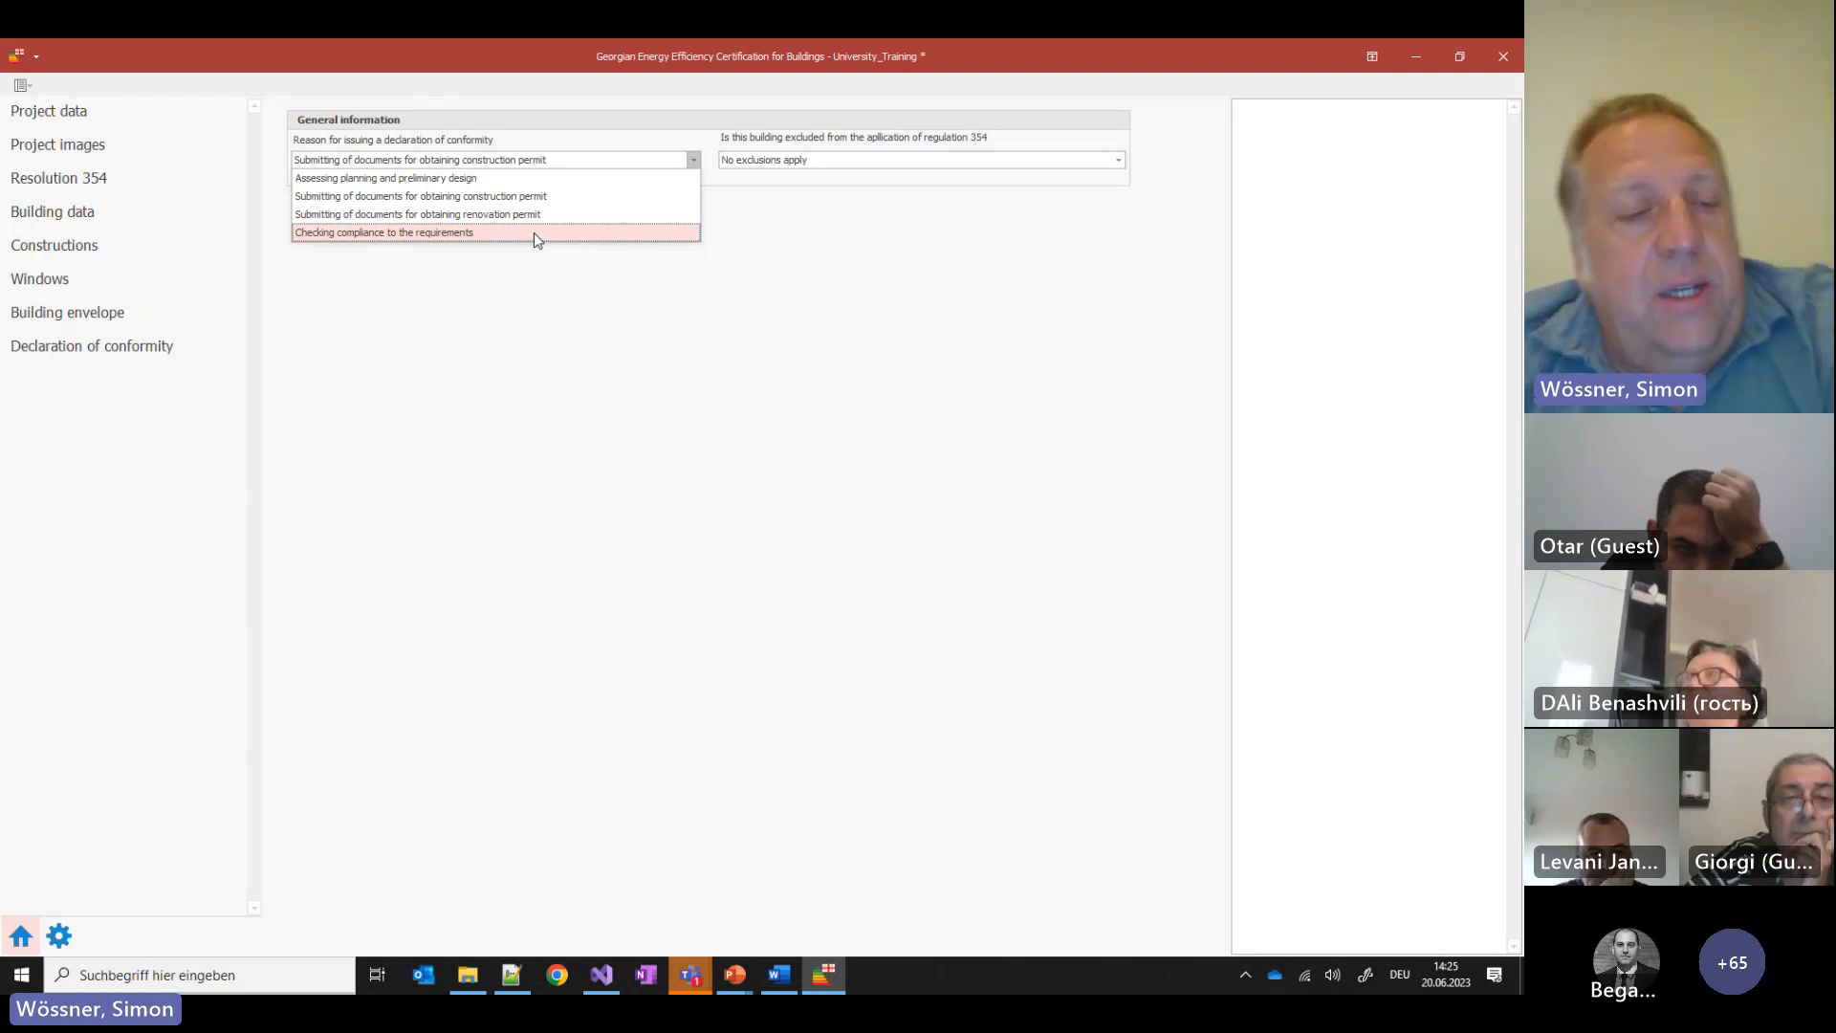
click(84, 212)
click(87, 220)
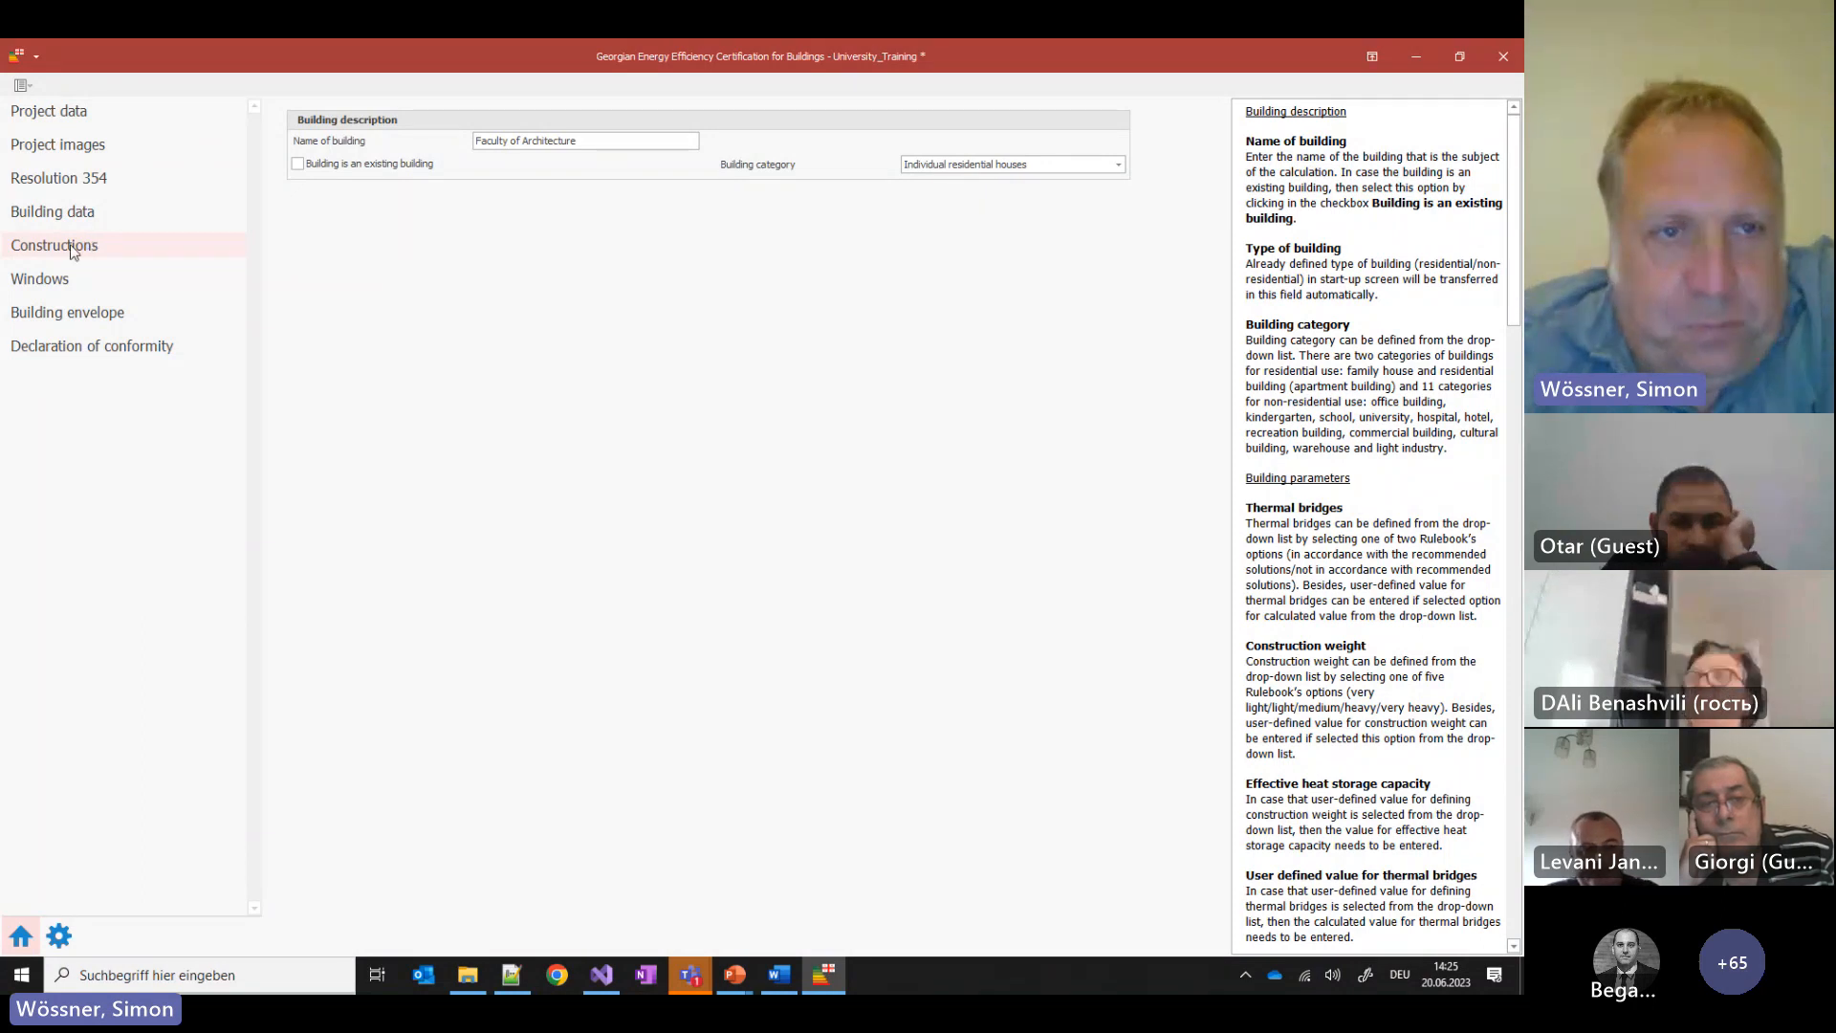
Check the window definition, then return to Constructions showing the four-layer External Wall (U 0.266)
click(67, 254)
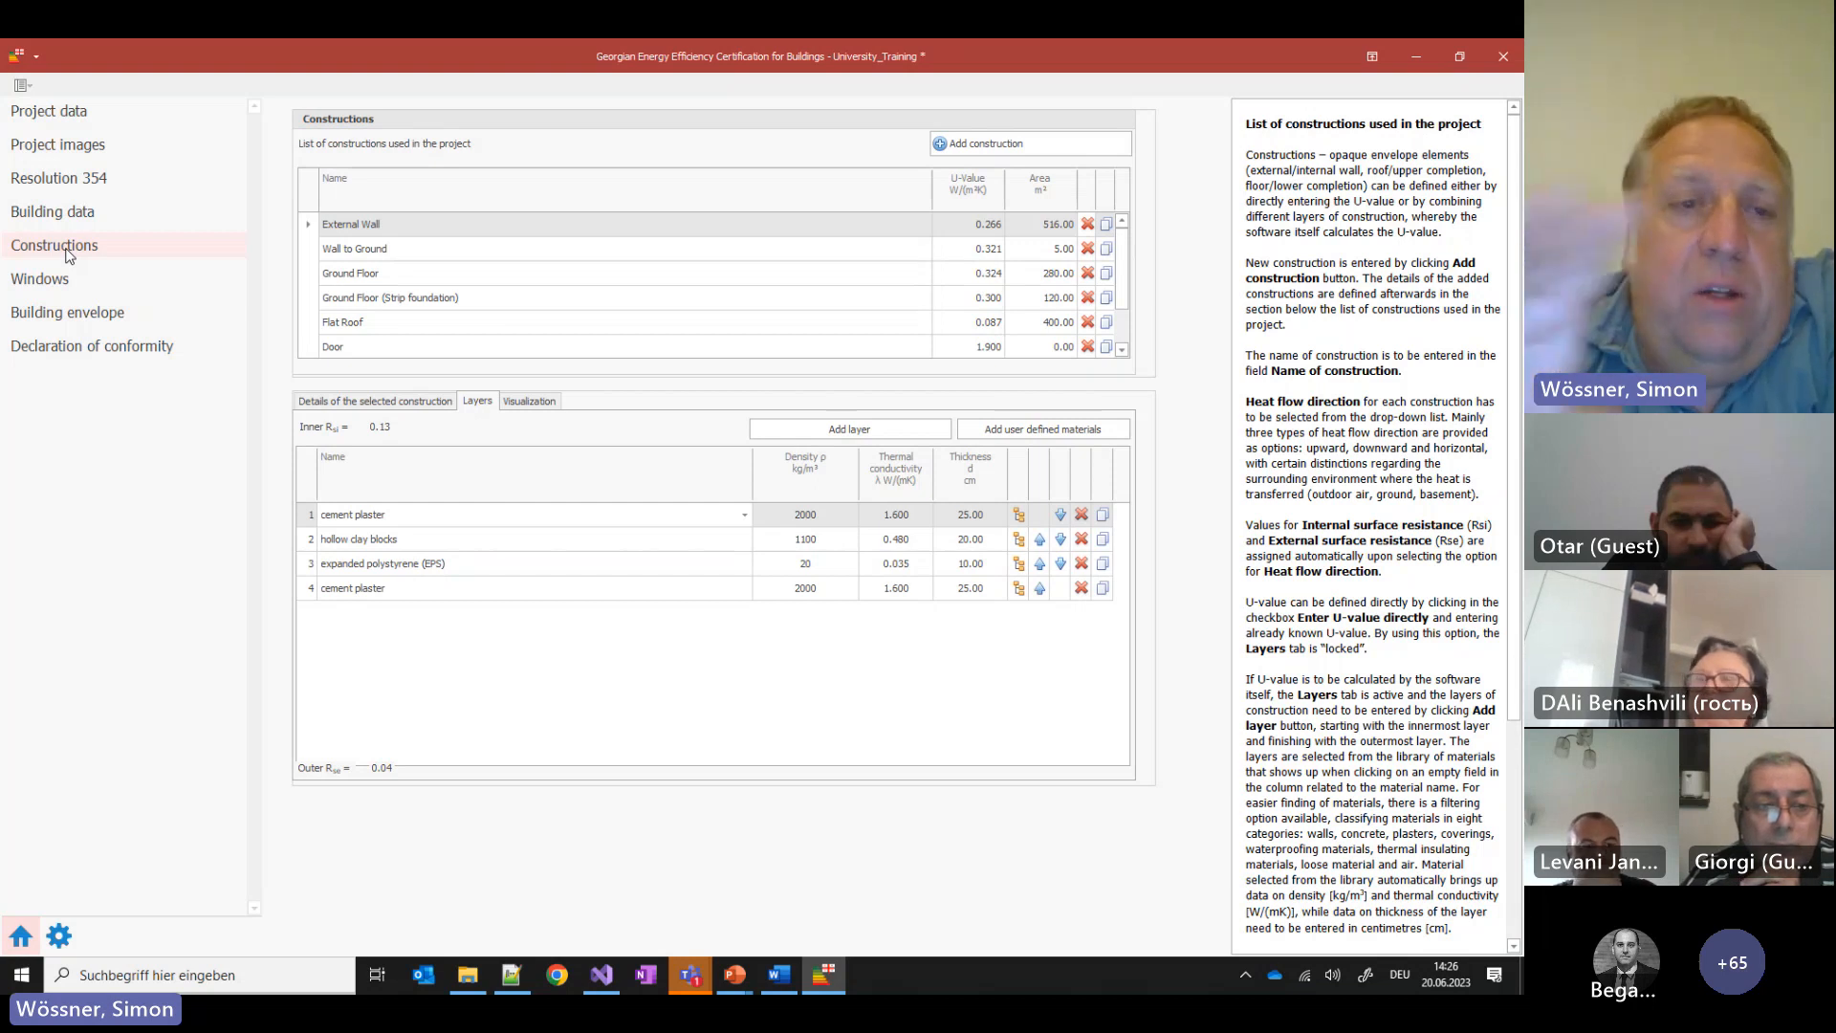
click(59, 283)
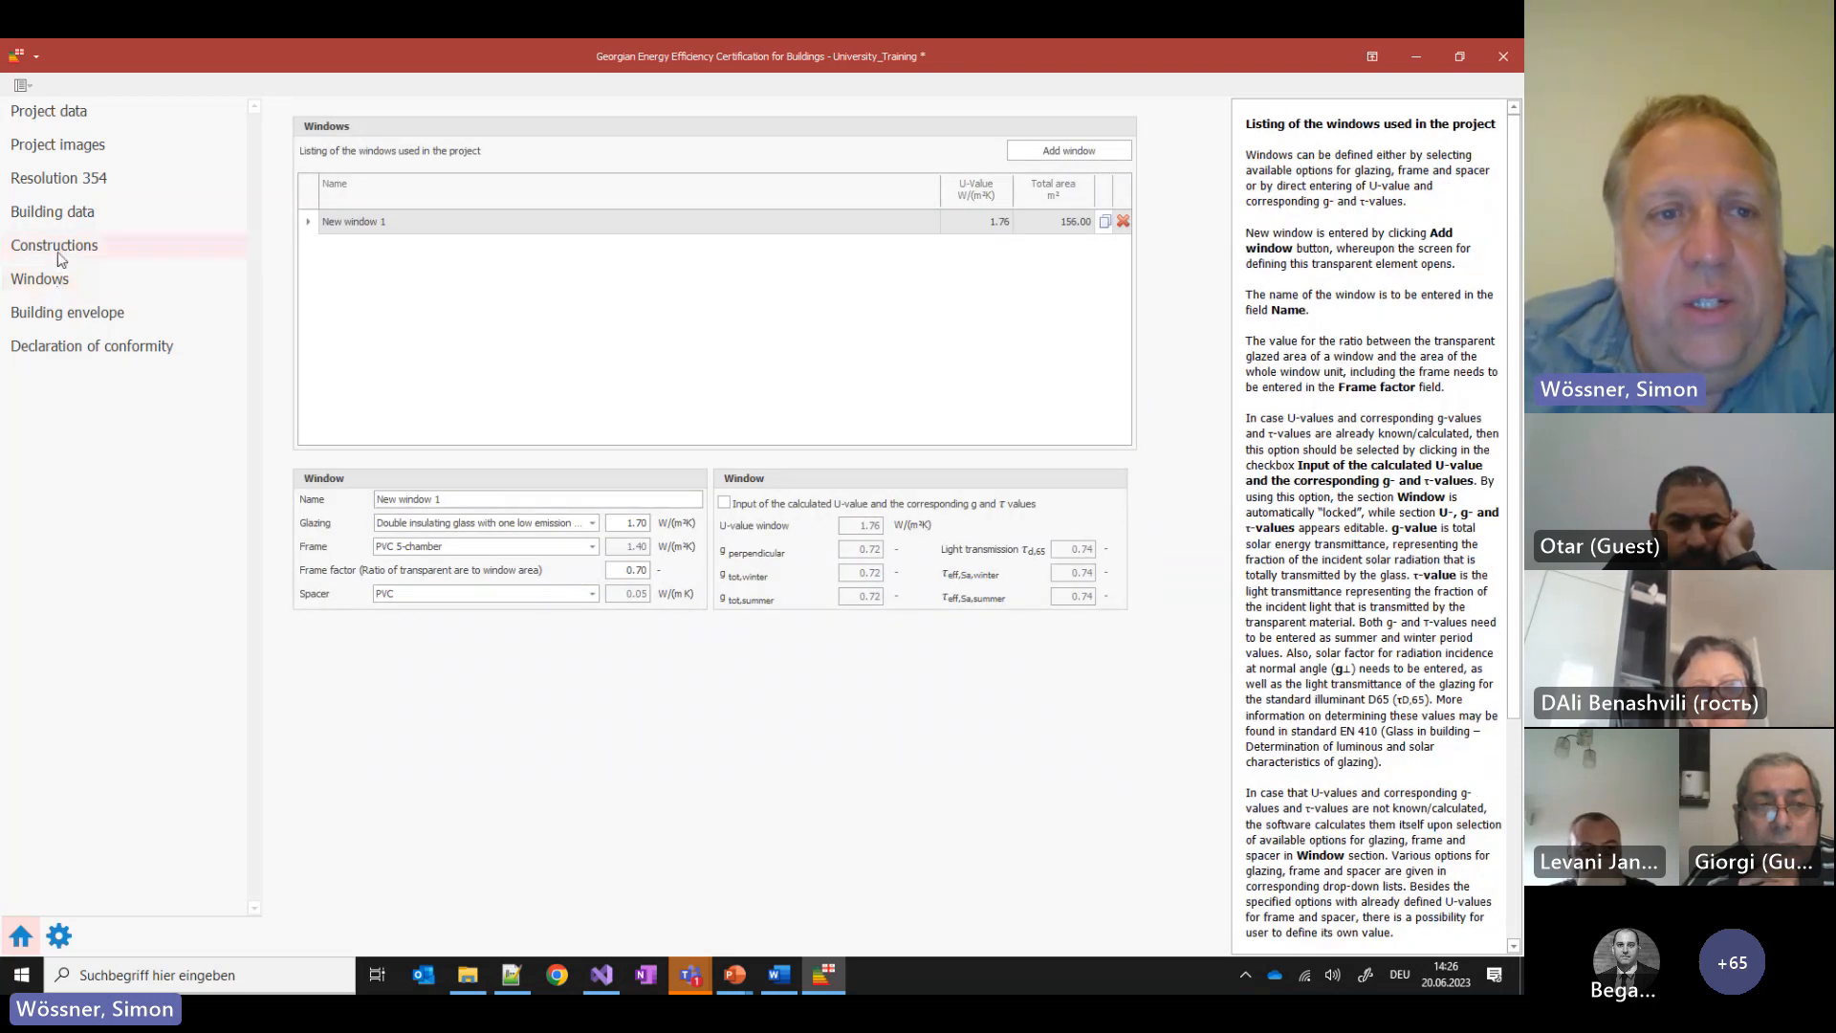
click(58, 250)
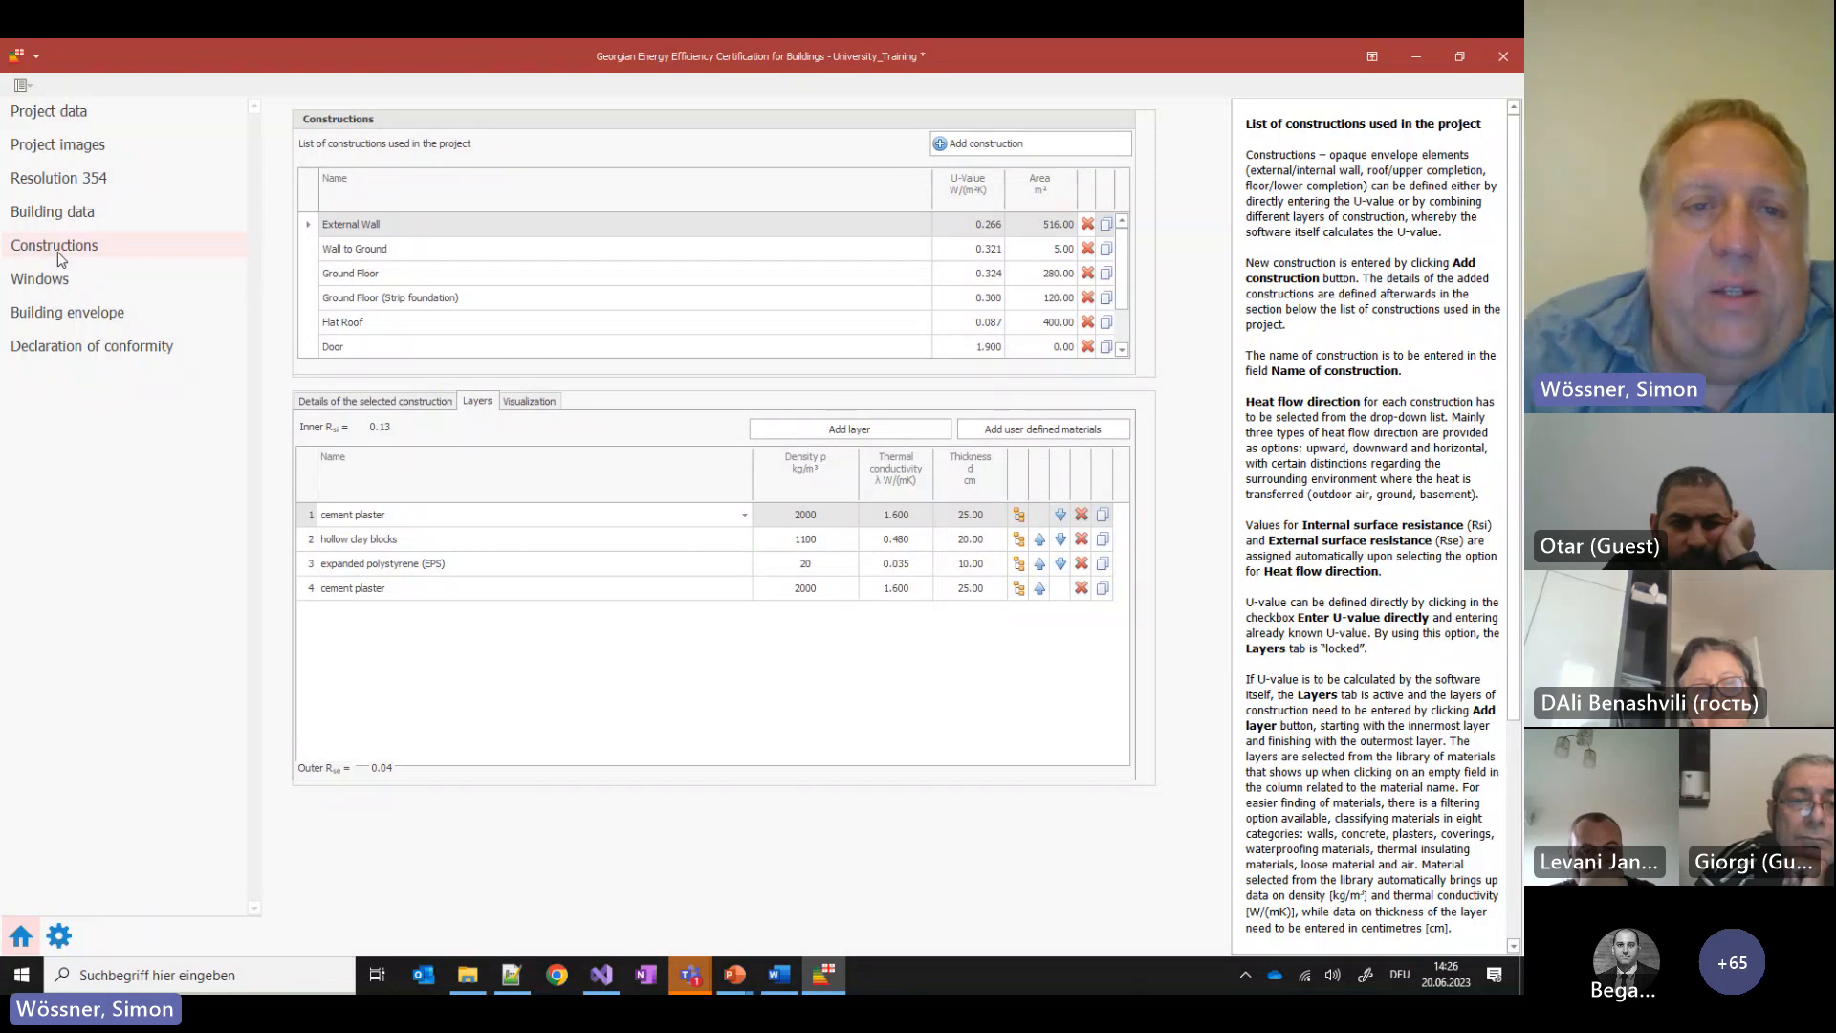
Review the building envelope elements, then open the Declaration of conformity with no validation warnings
click(83, 323)
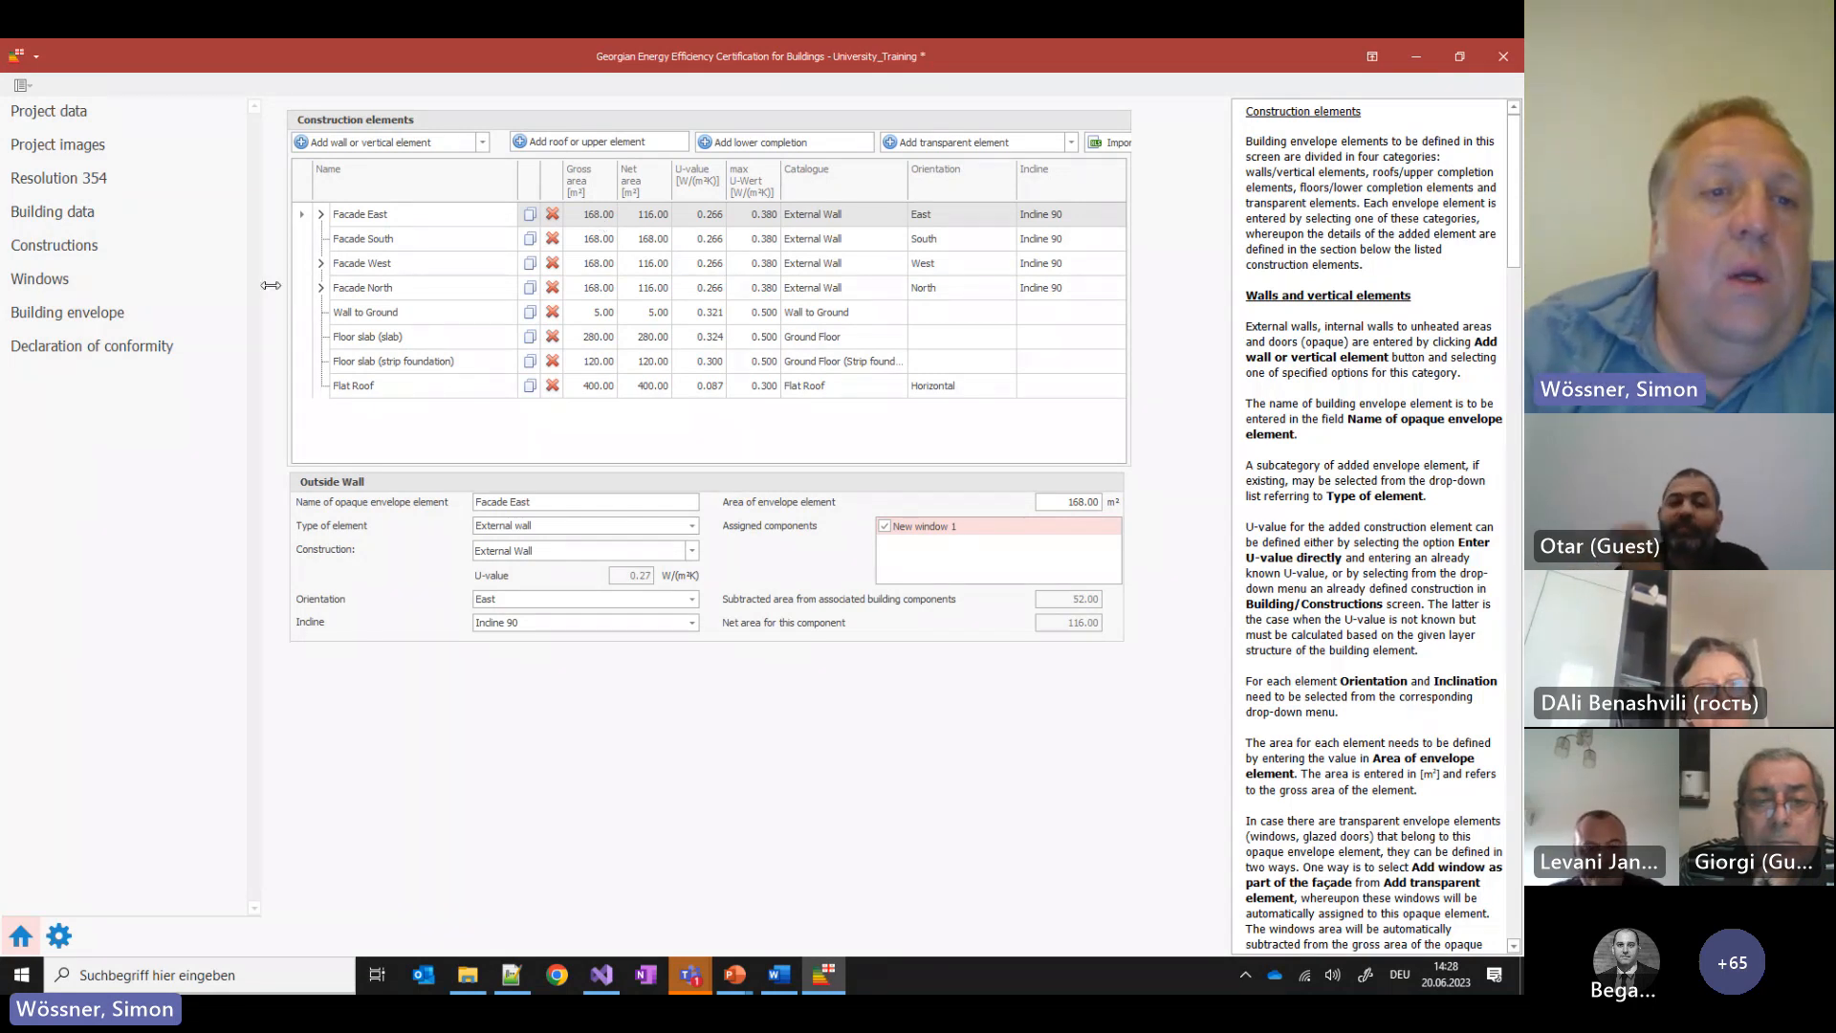
click(125, 343)
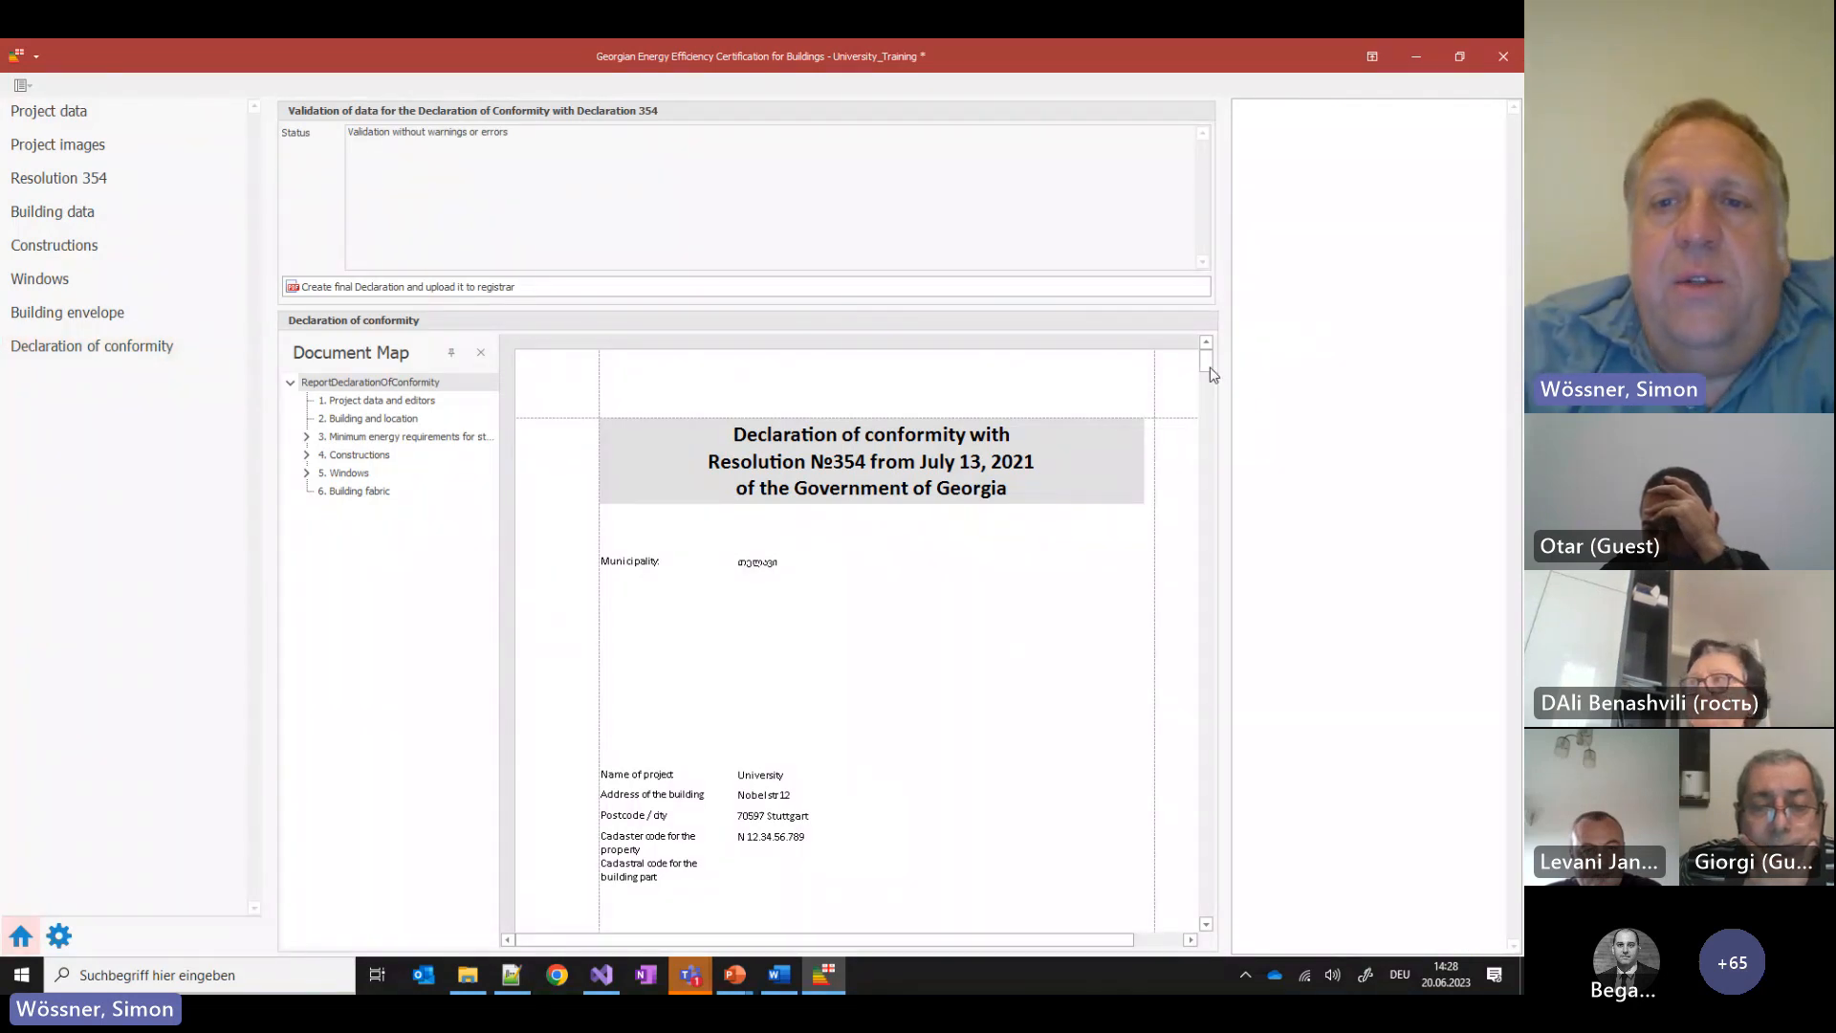
Scroll through the declaration preview and return to the eight envelope elements, Facade East to Flat Roof
mouse_move(1209, 367)
mouse_down()
mouse_move(1222, 940)
mouse_move(1206, 354)
mouse_up()
scroll(1071, 454, down, 3)
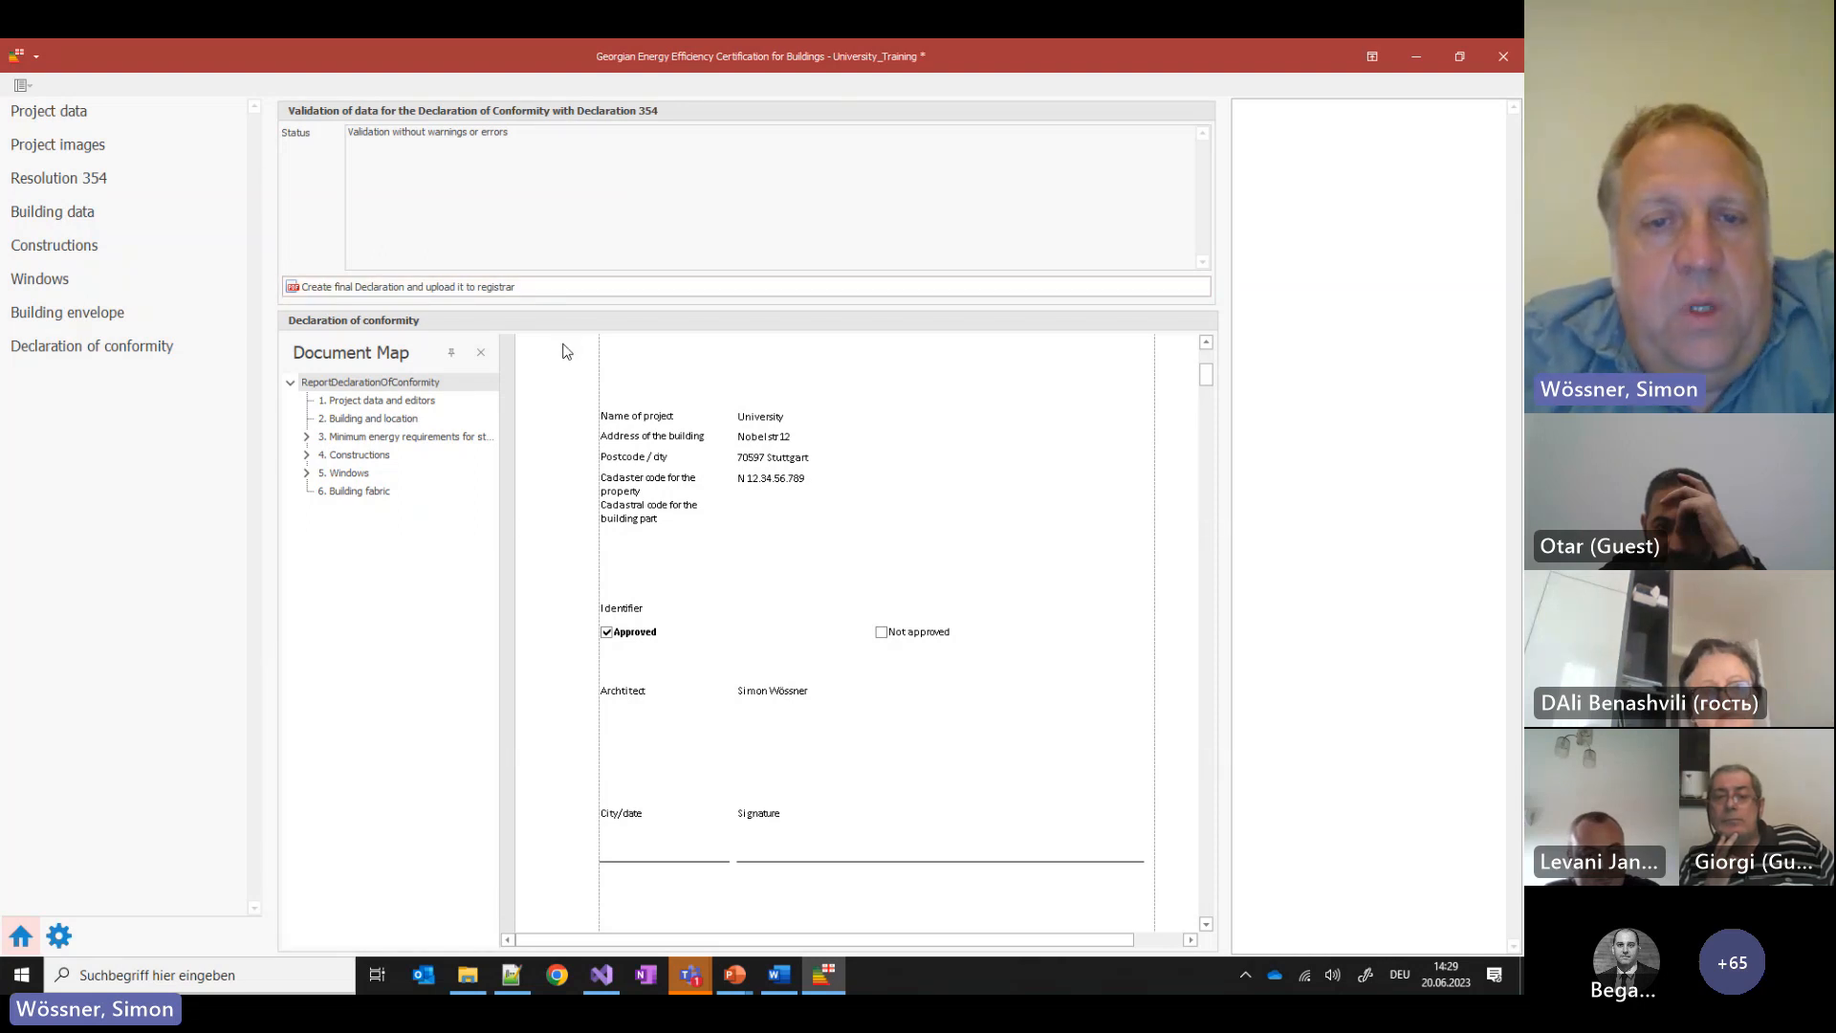
click(107, 316)
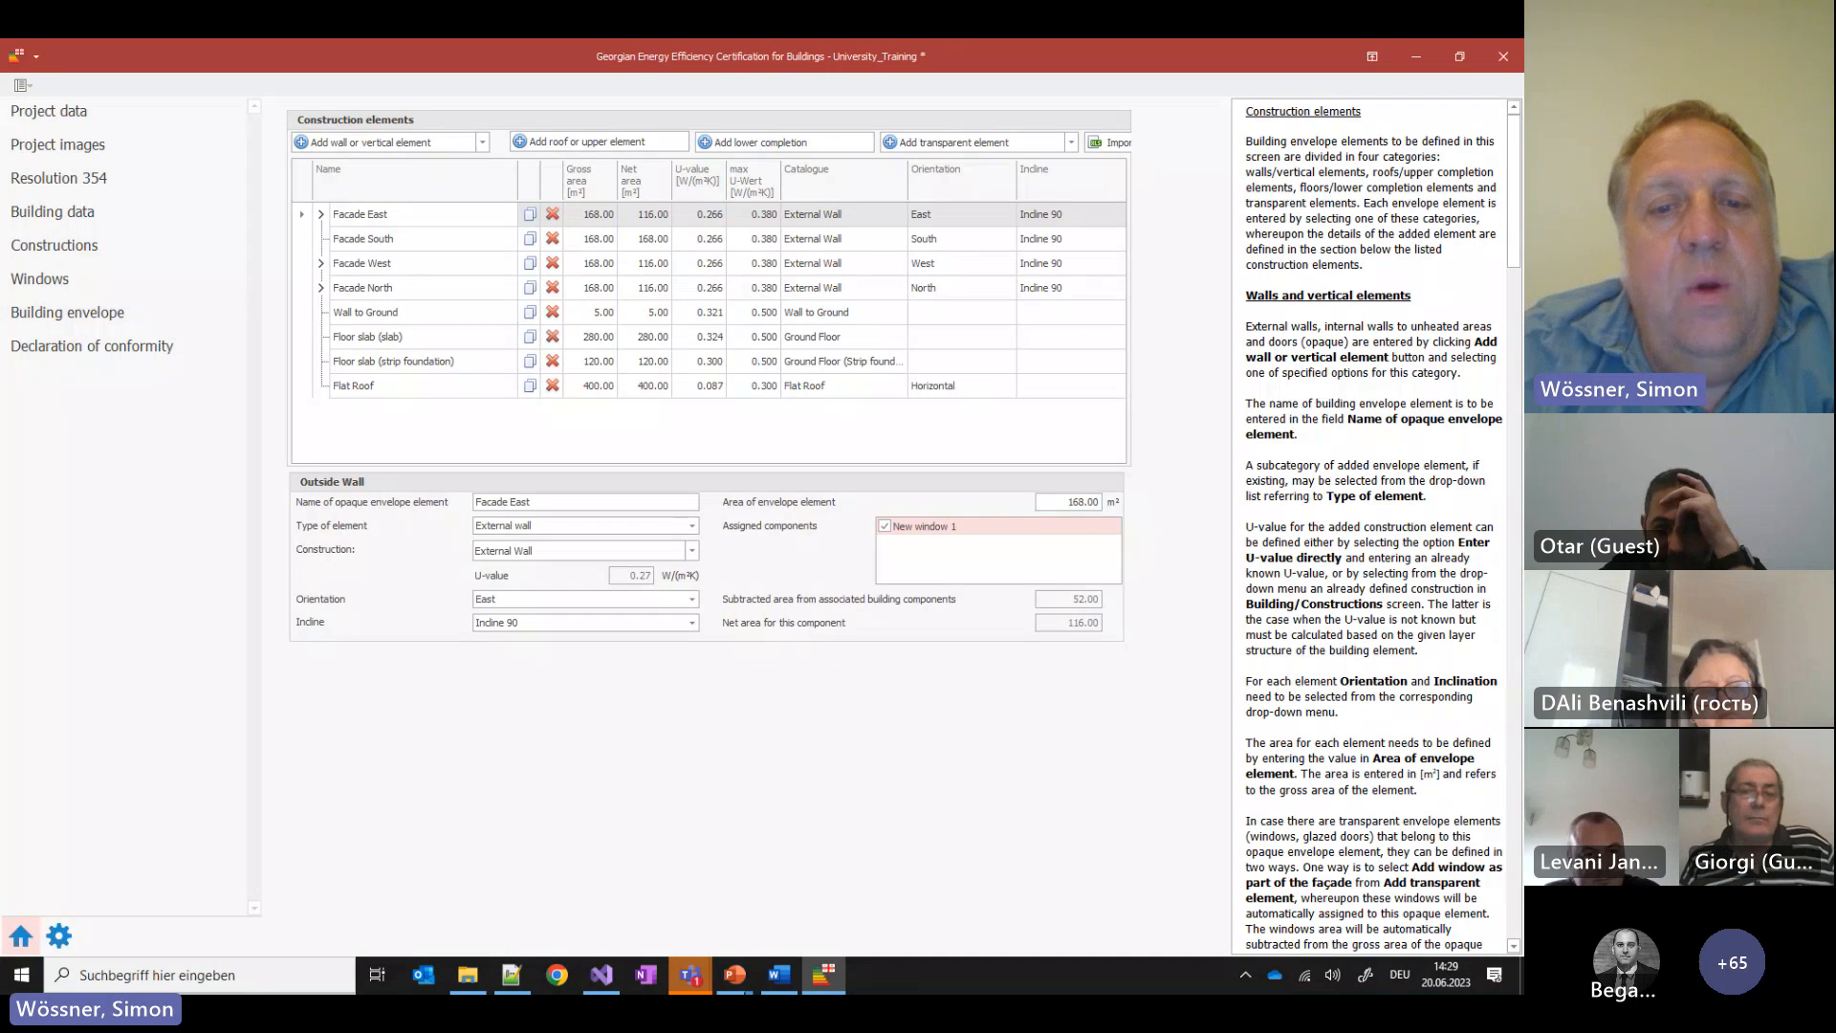
Bring up the Resolution 354 Word document and highlight the Level 1 and Level 2 requirement lines
click(777, 979)
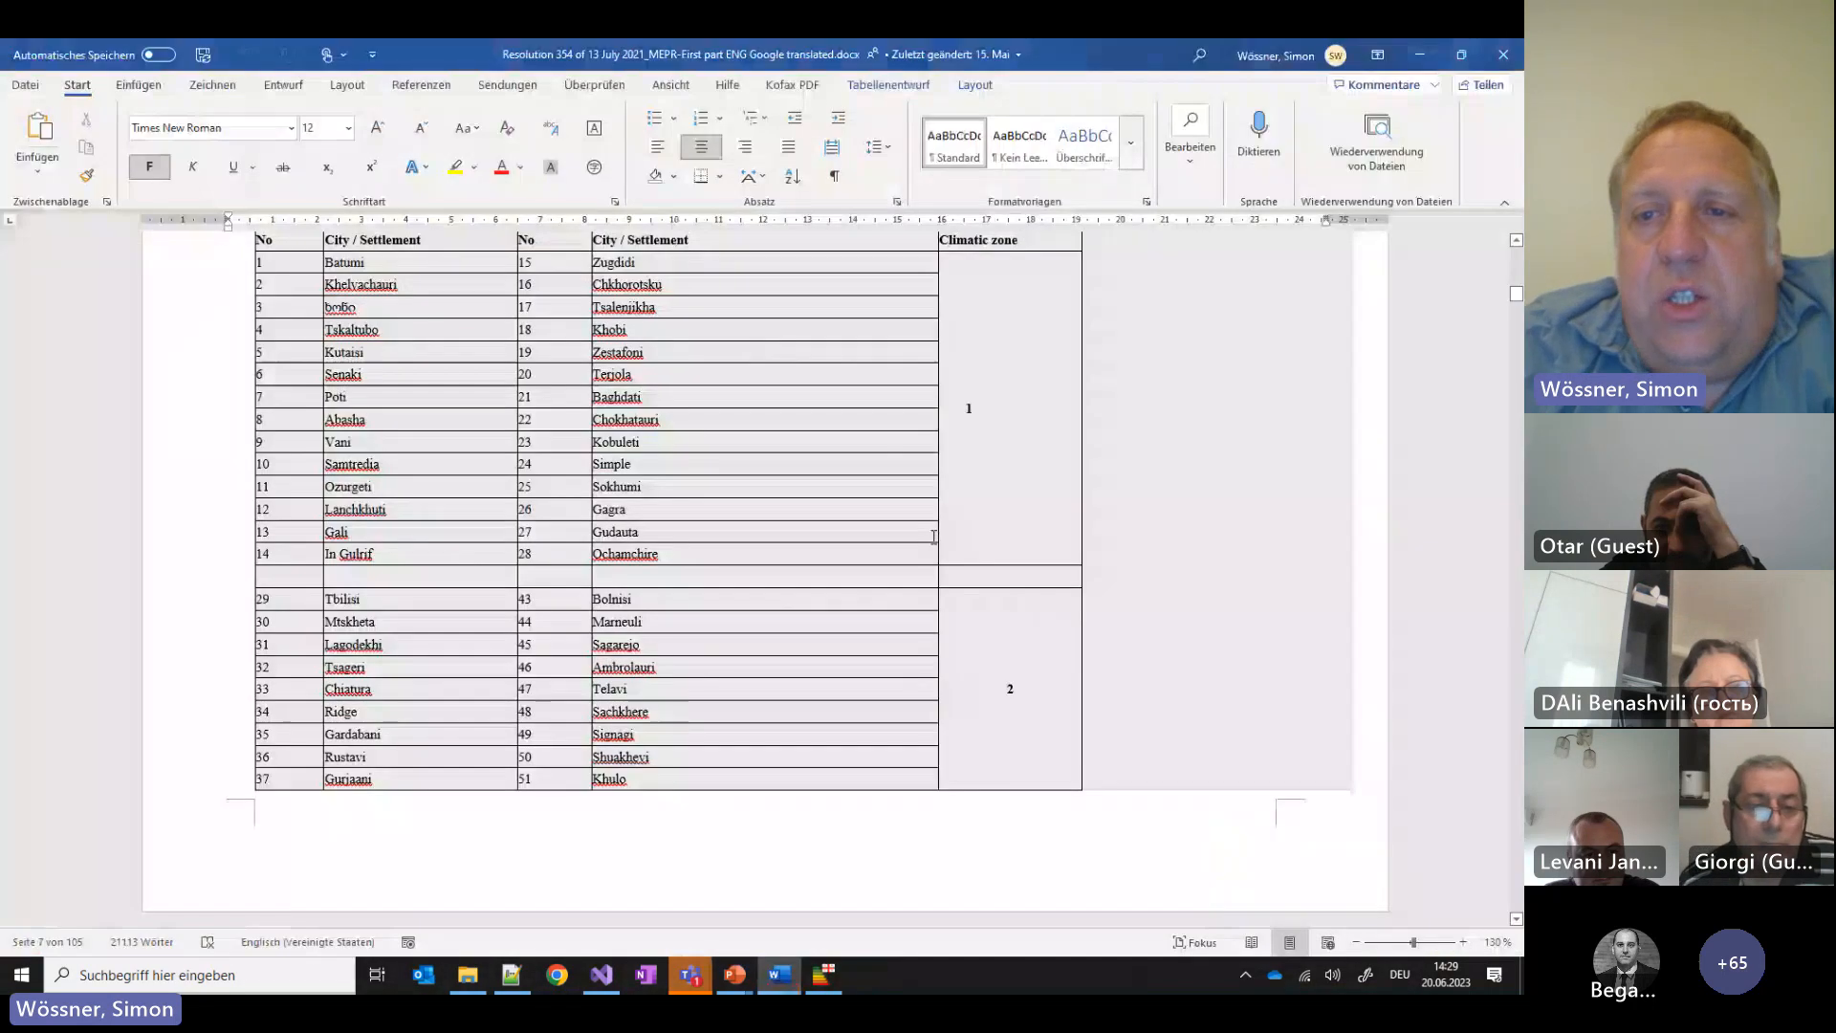
scroll(1147, 499, up, 3)
scroll(1154, 498, down, 2)
scroll(1220, 686, down, 20)
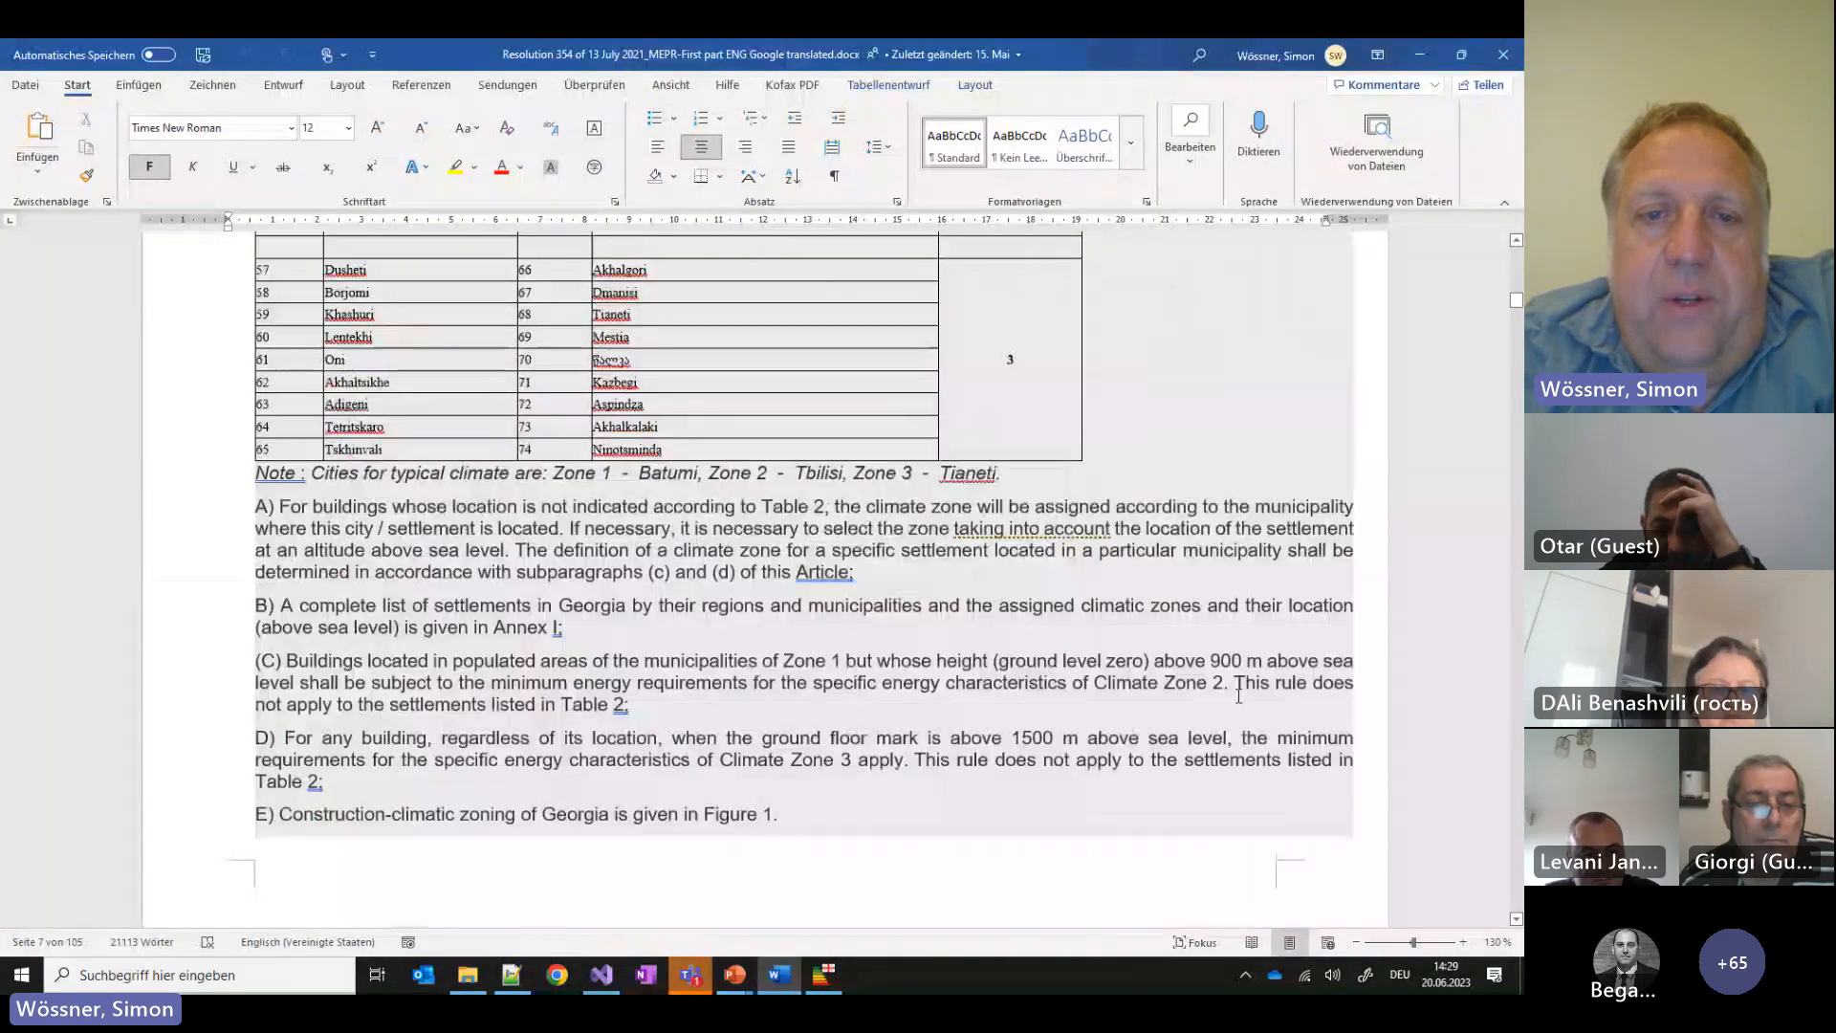
scroll(1220, 686, down, 4)
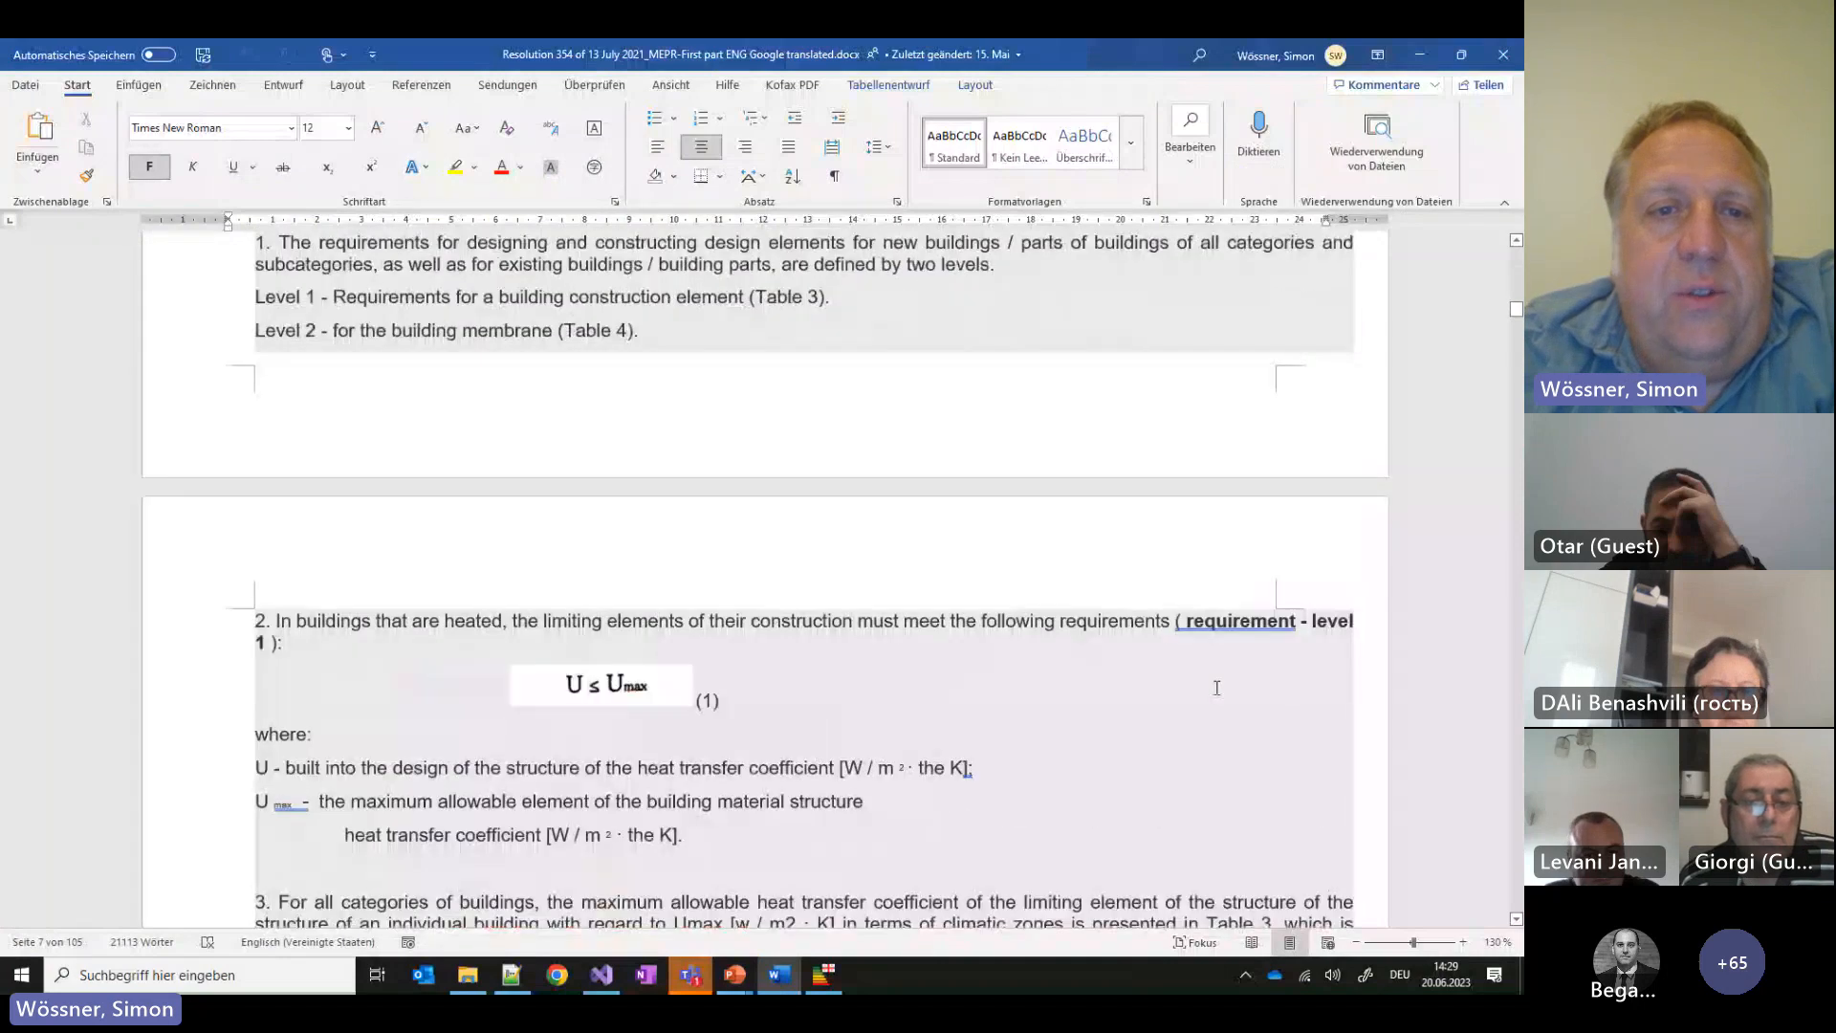
scroll(1214, 682, up, 2)
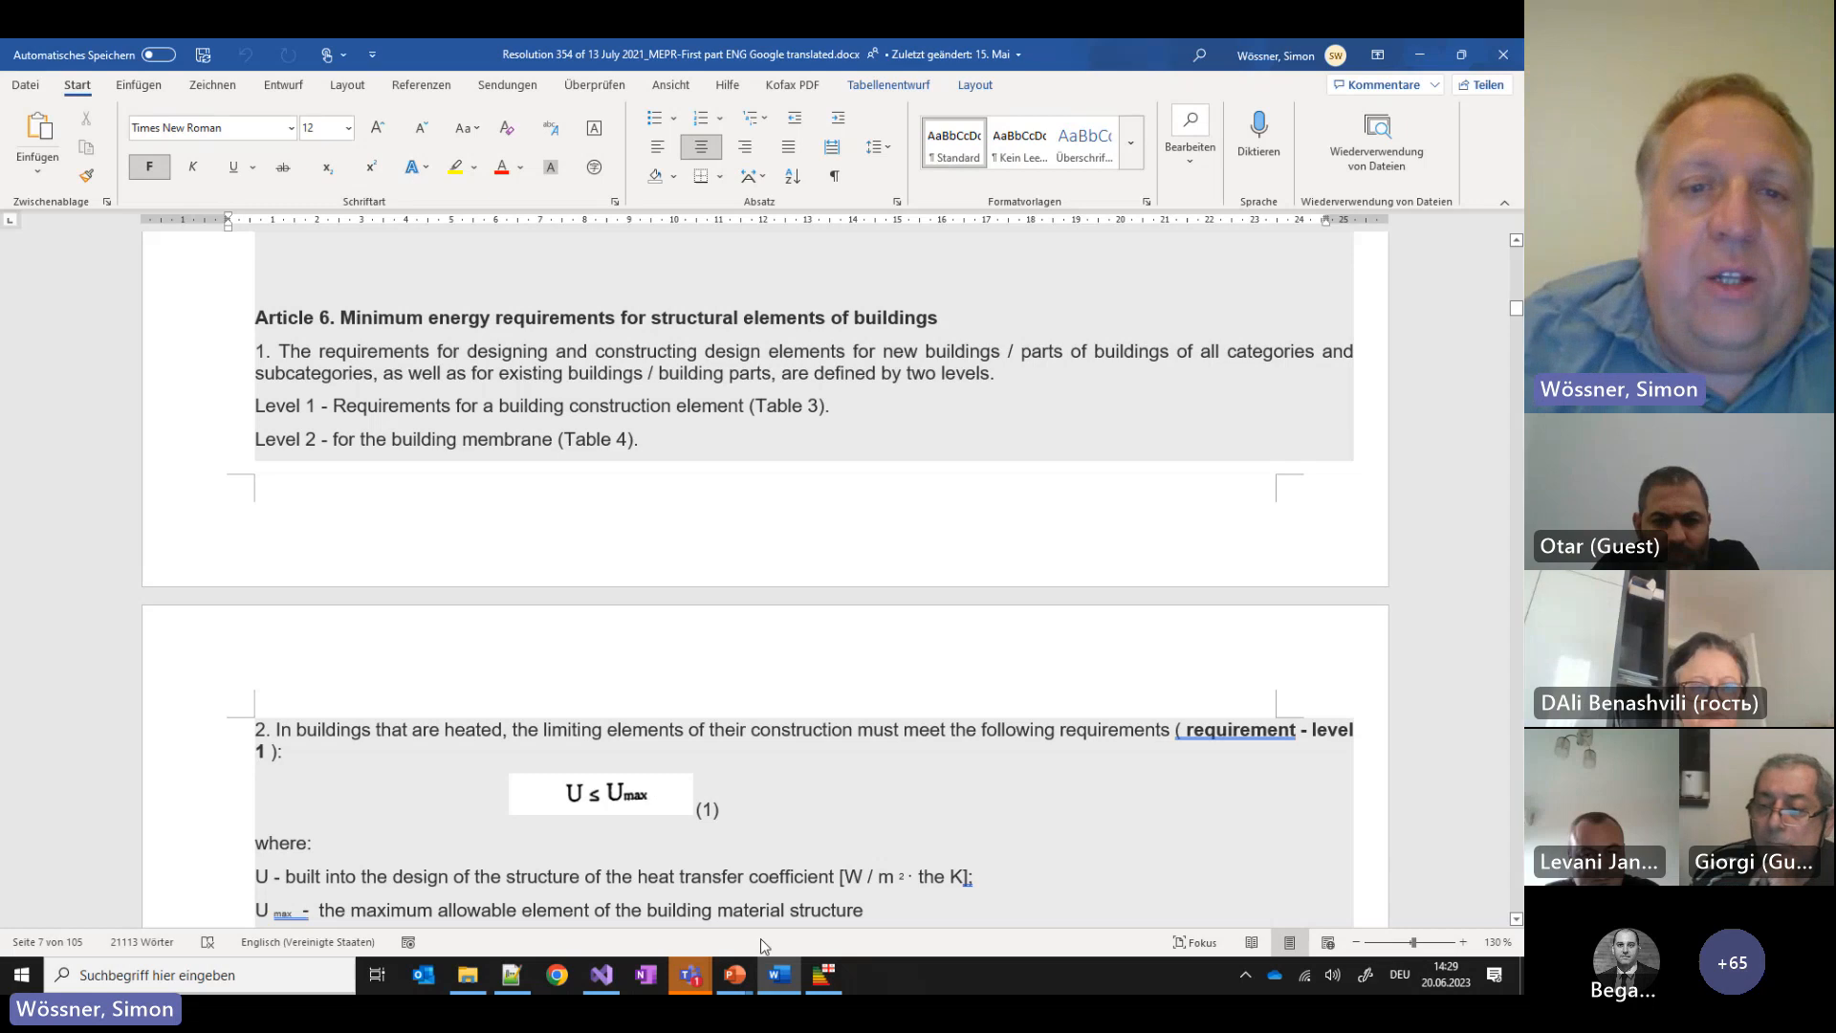
drag(672, 444, 254, 405)
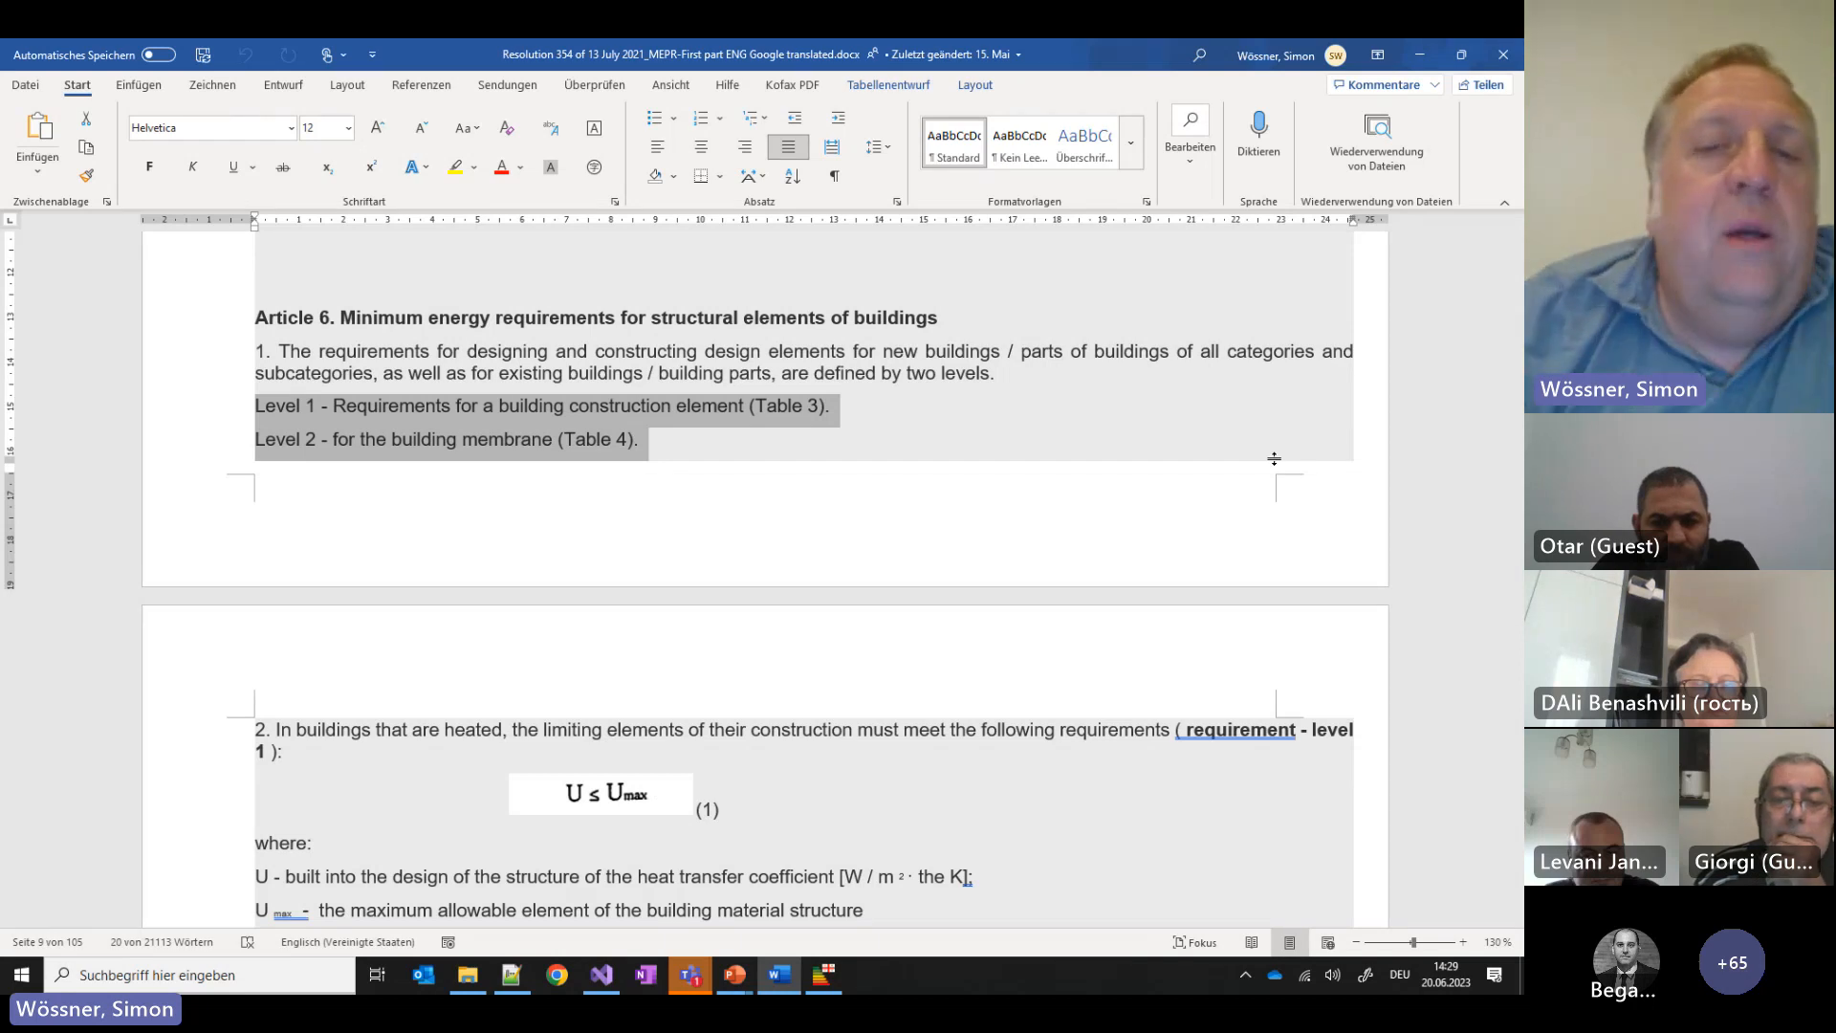
Highlight Table 3's exterior-wall row and its Zone 1–3 limits 0.5, 0.38 and 0.25
scroll(1005, 535, down, 10)
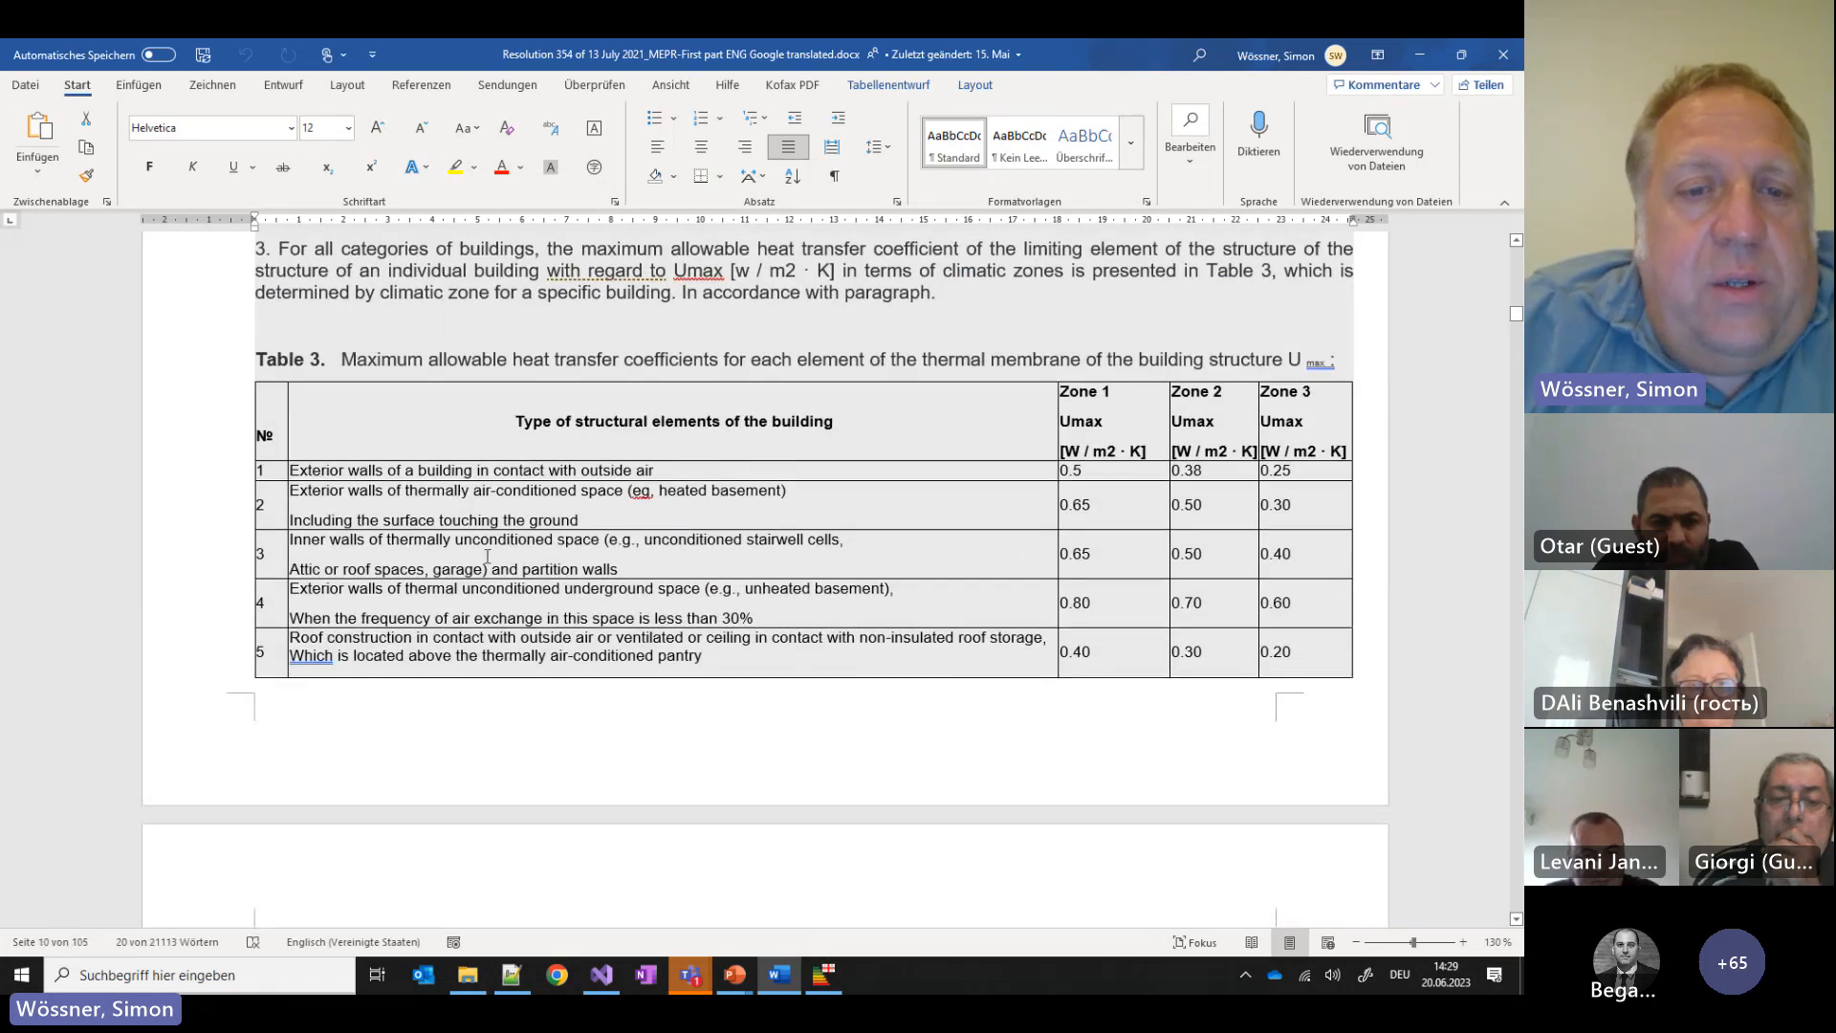
scroll(466, 486, down, 5)
scroll(466, 486, up, 5)
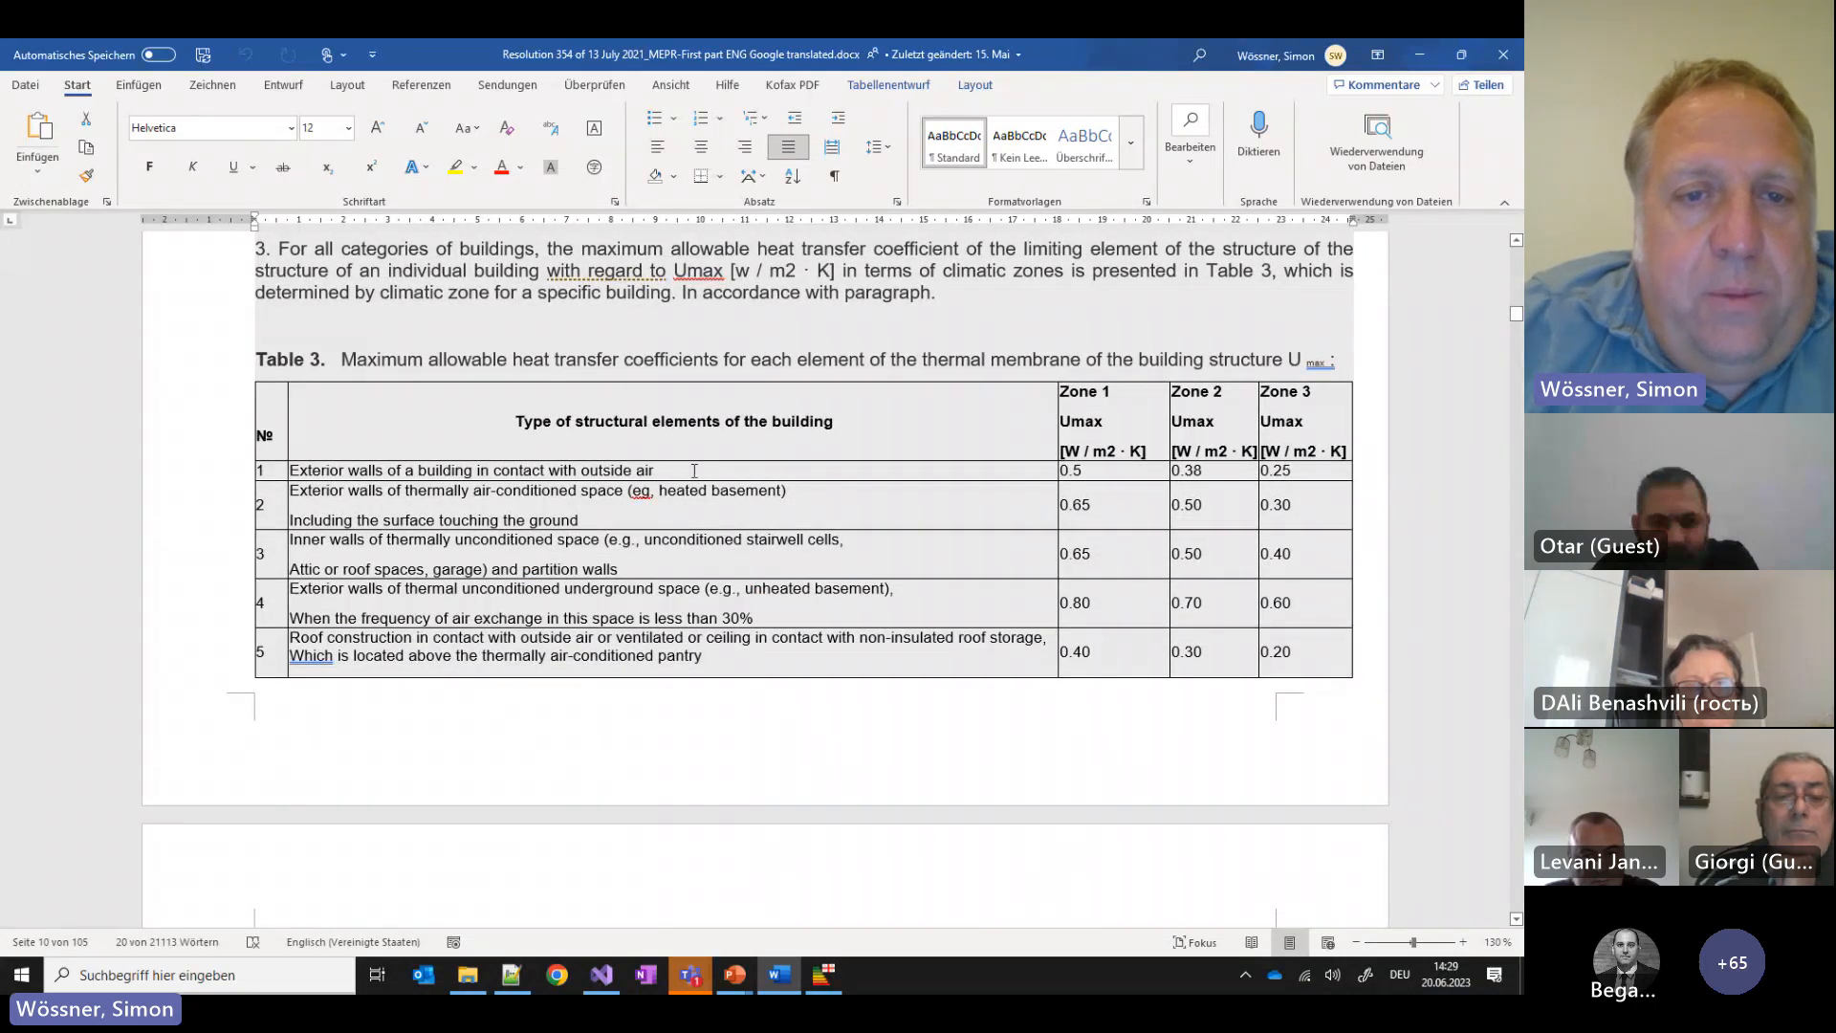
drag(656, 471, 256, 471)
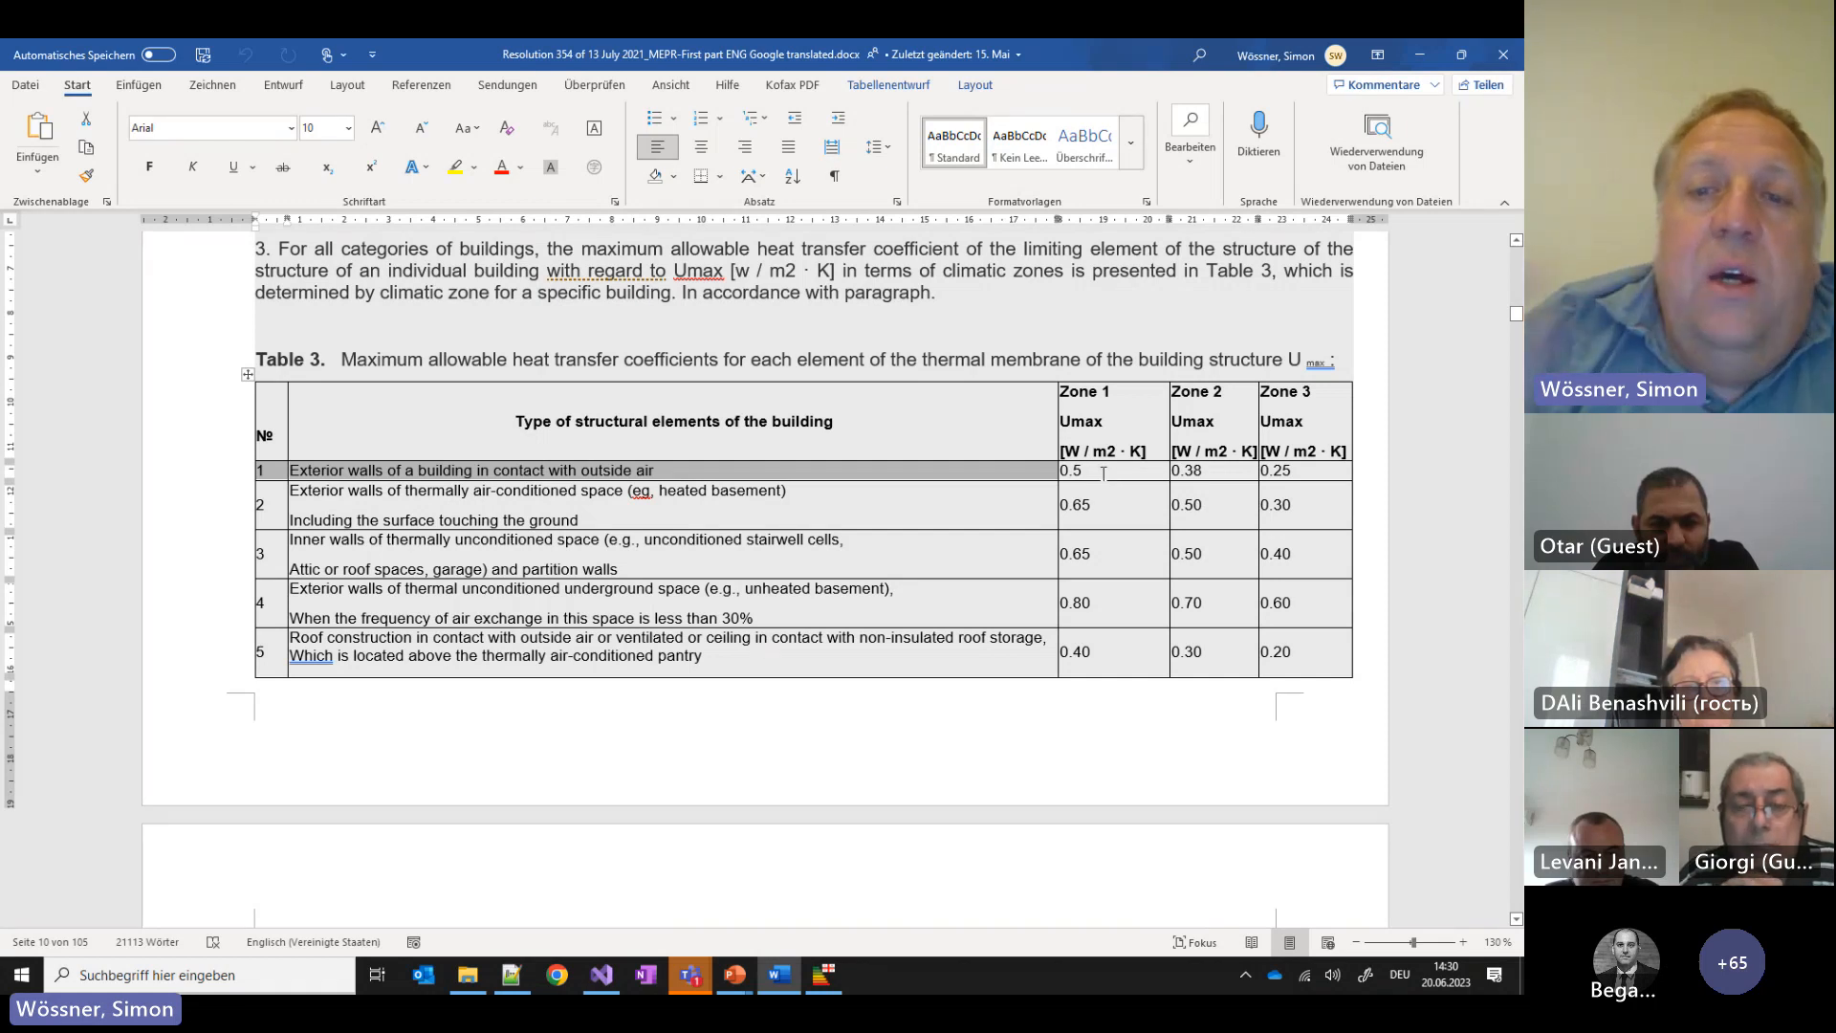
drag(1103, 472, 1300, 493)
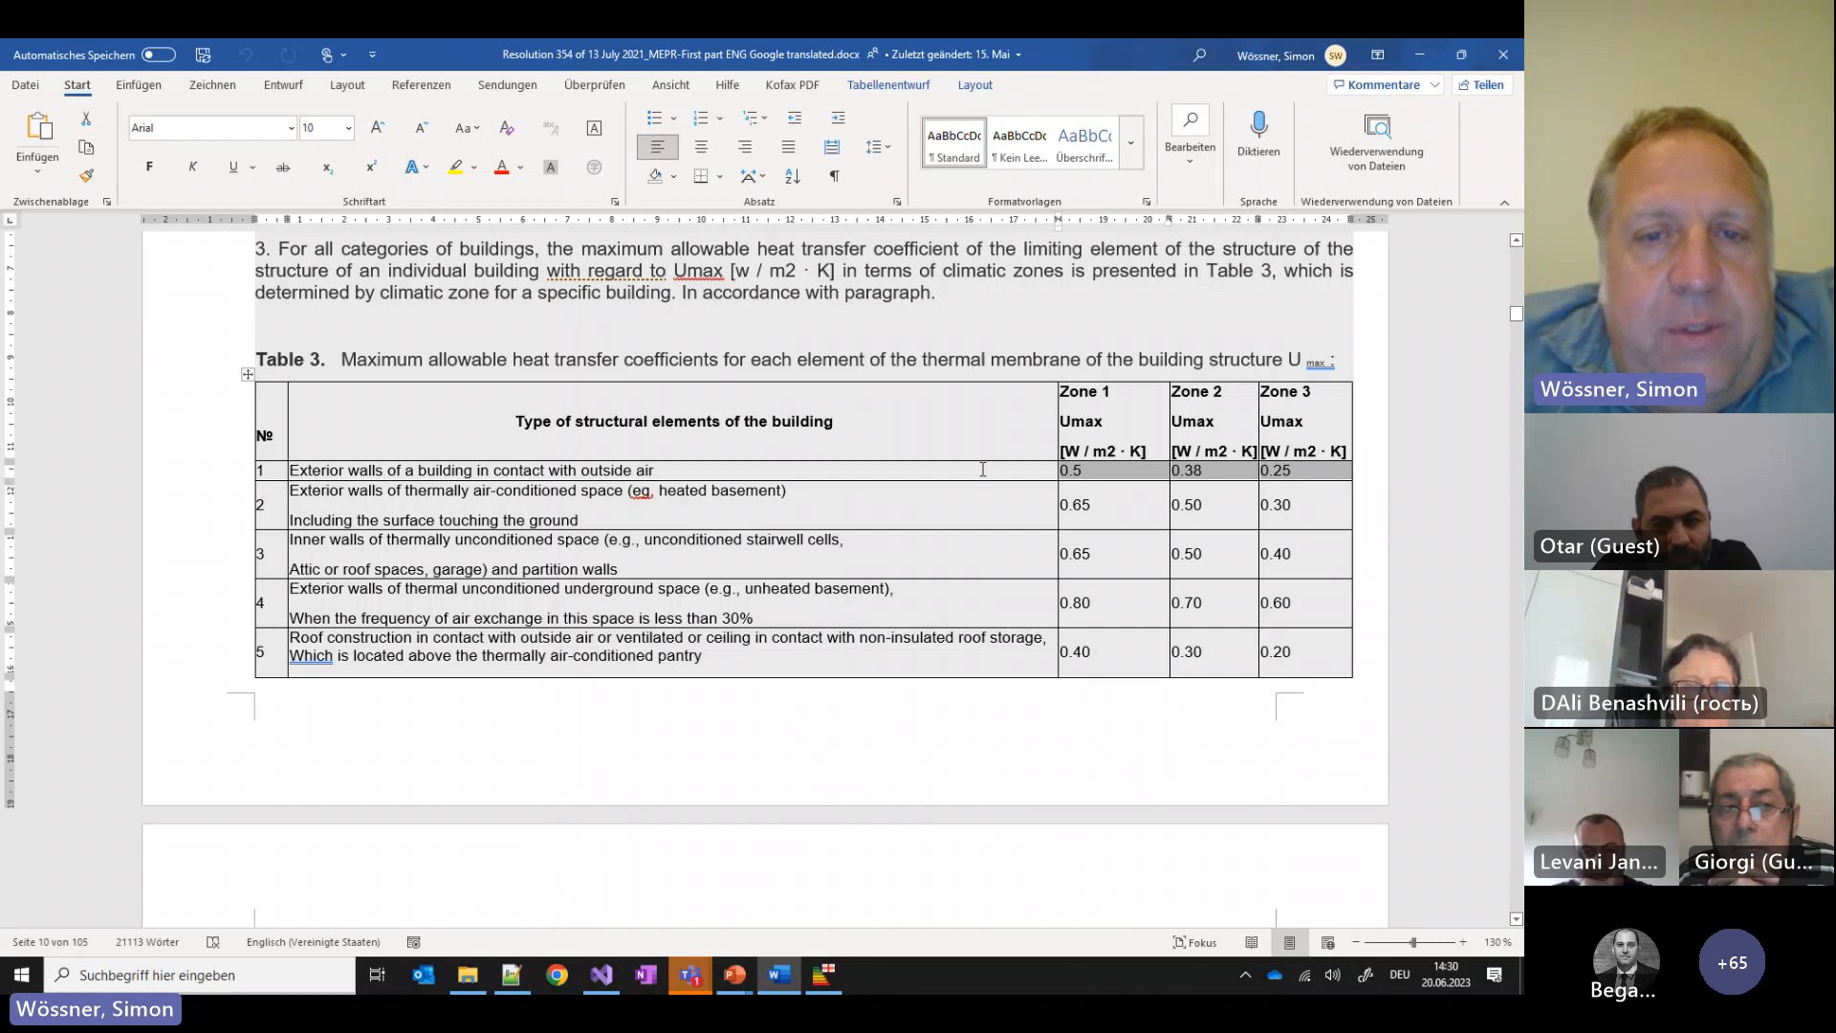
Scroll past Table 3's rows and footnotes down to Table 4's per-zone maximum U-values
scroll(953, 487, down, 5)
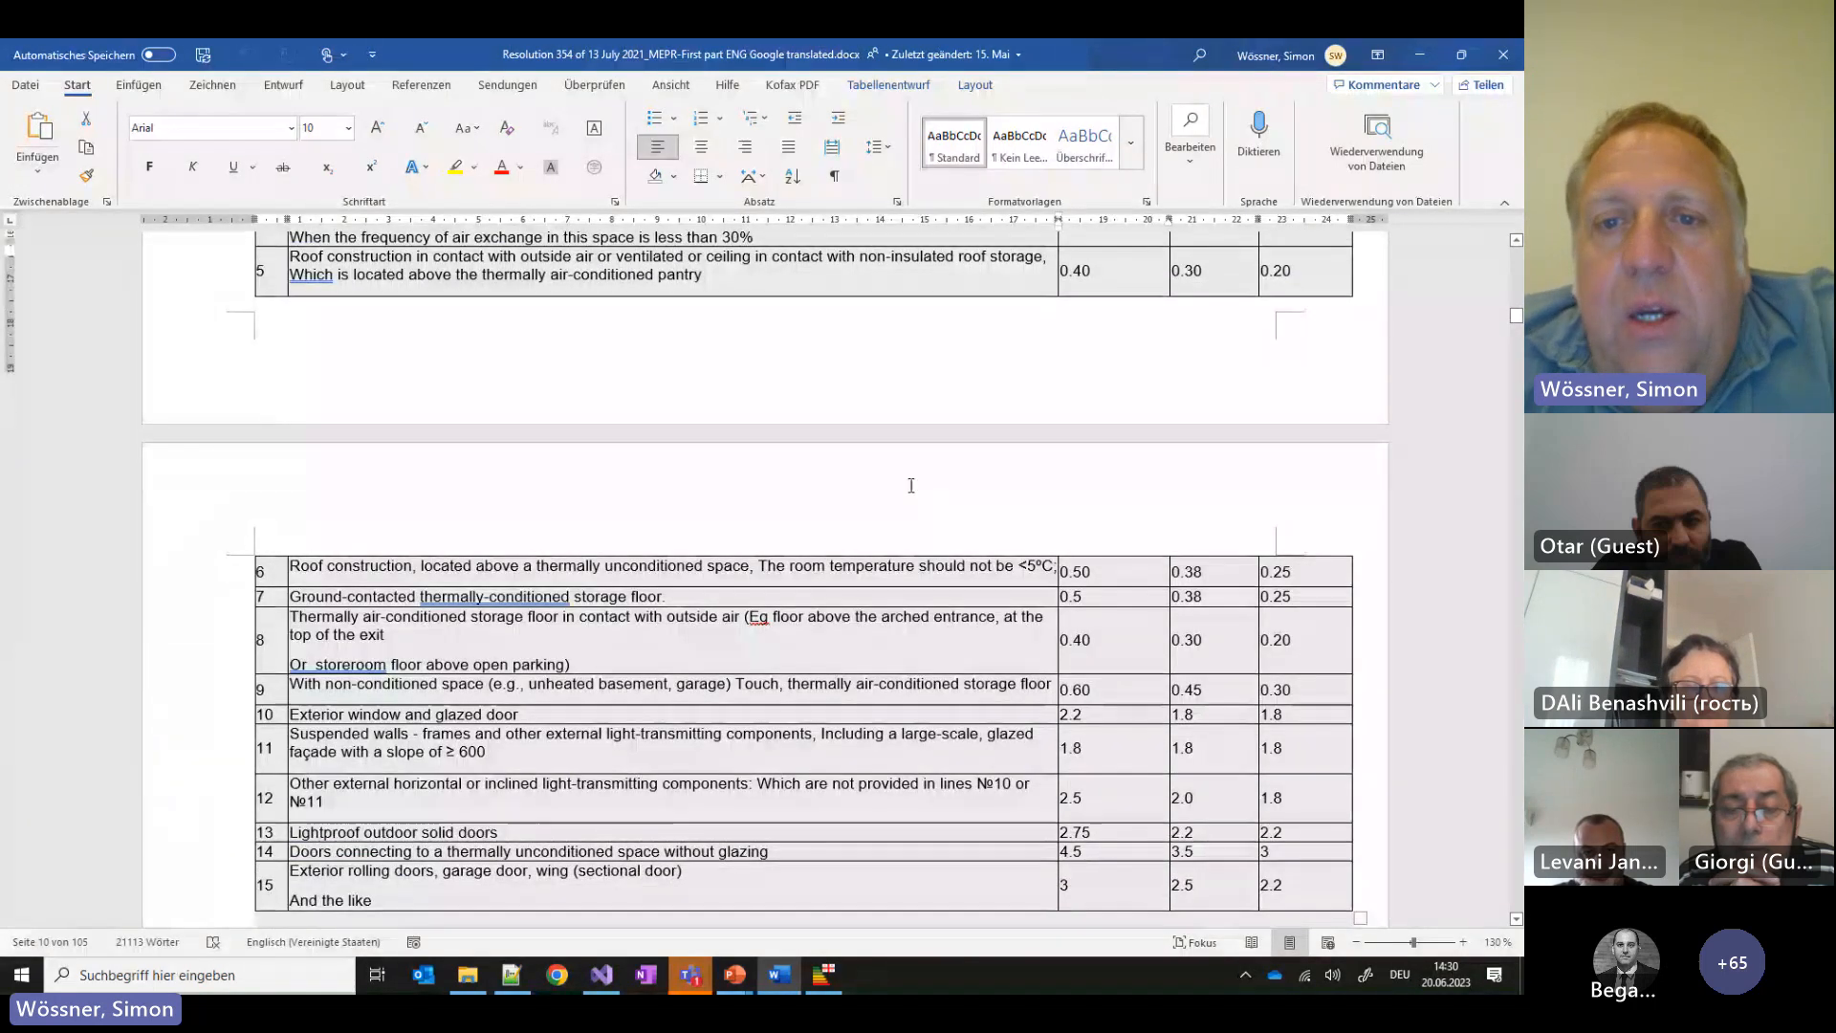
scroll(909, 487, down, 2)
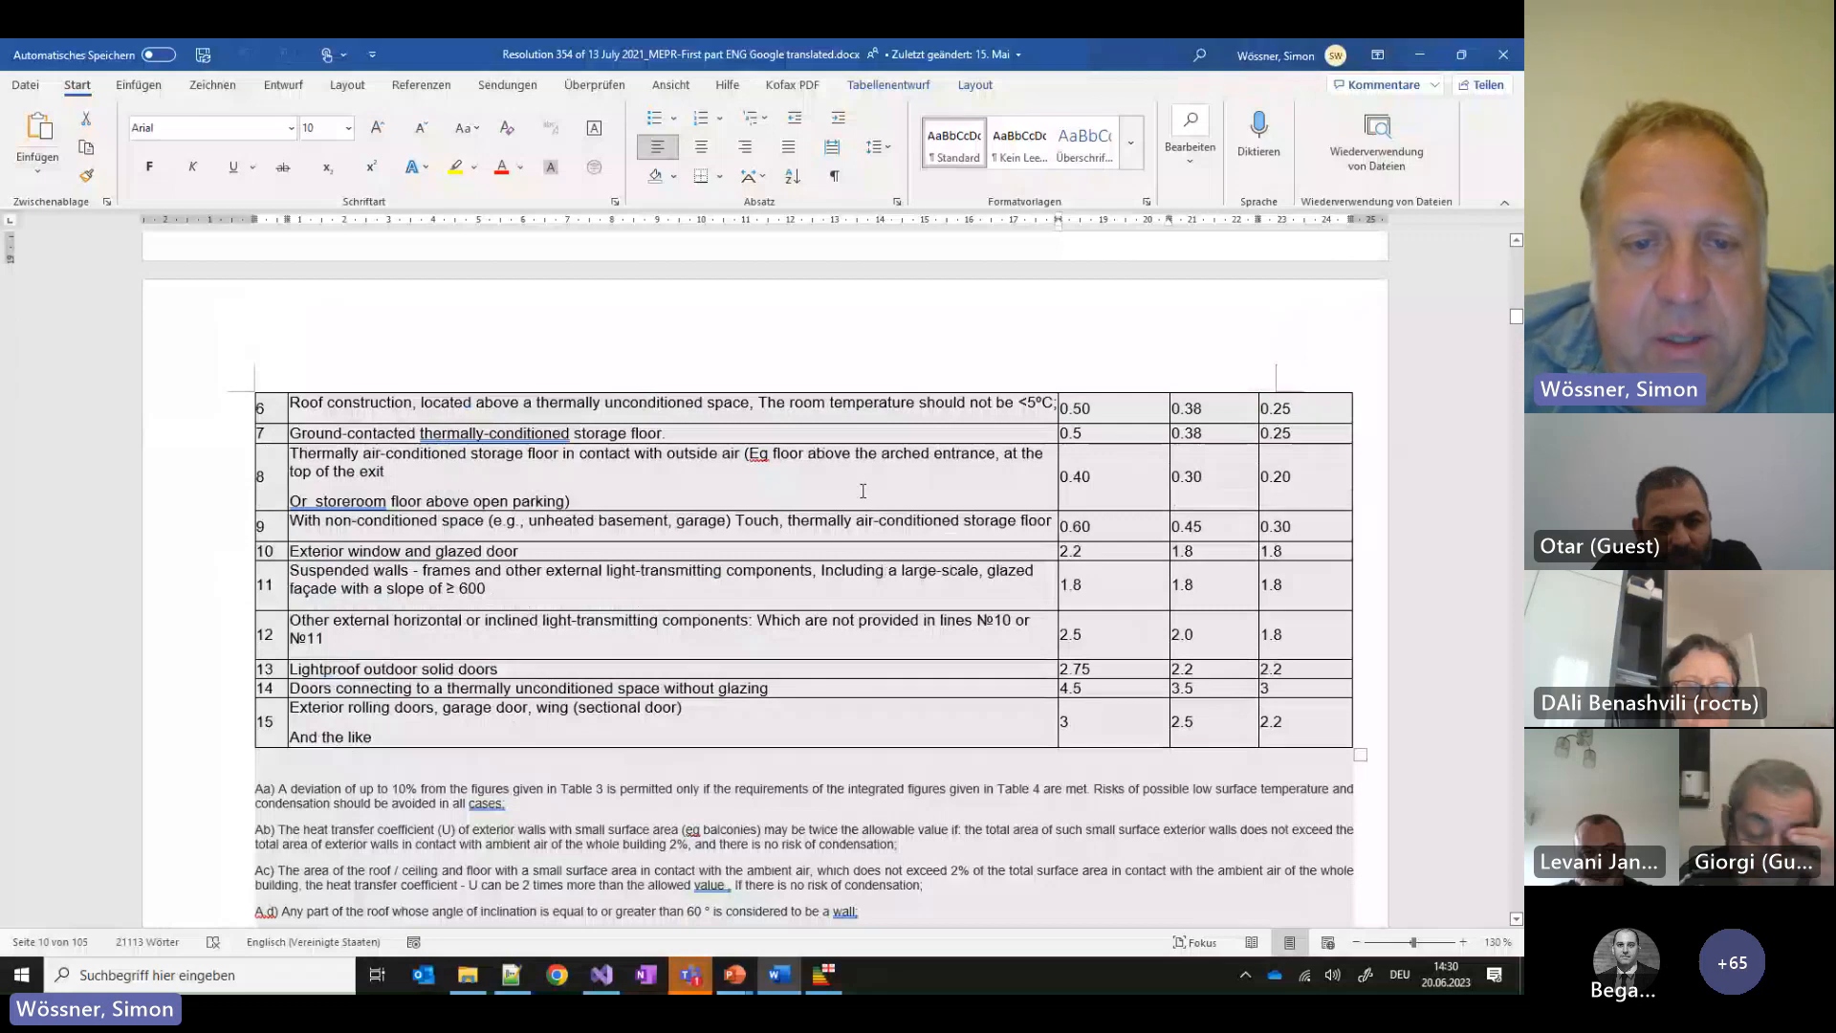
scroll(871, 489, down, 2)
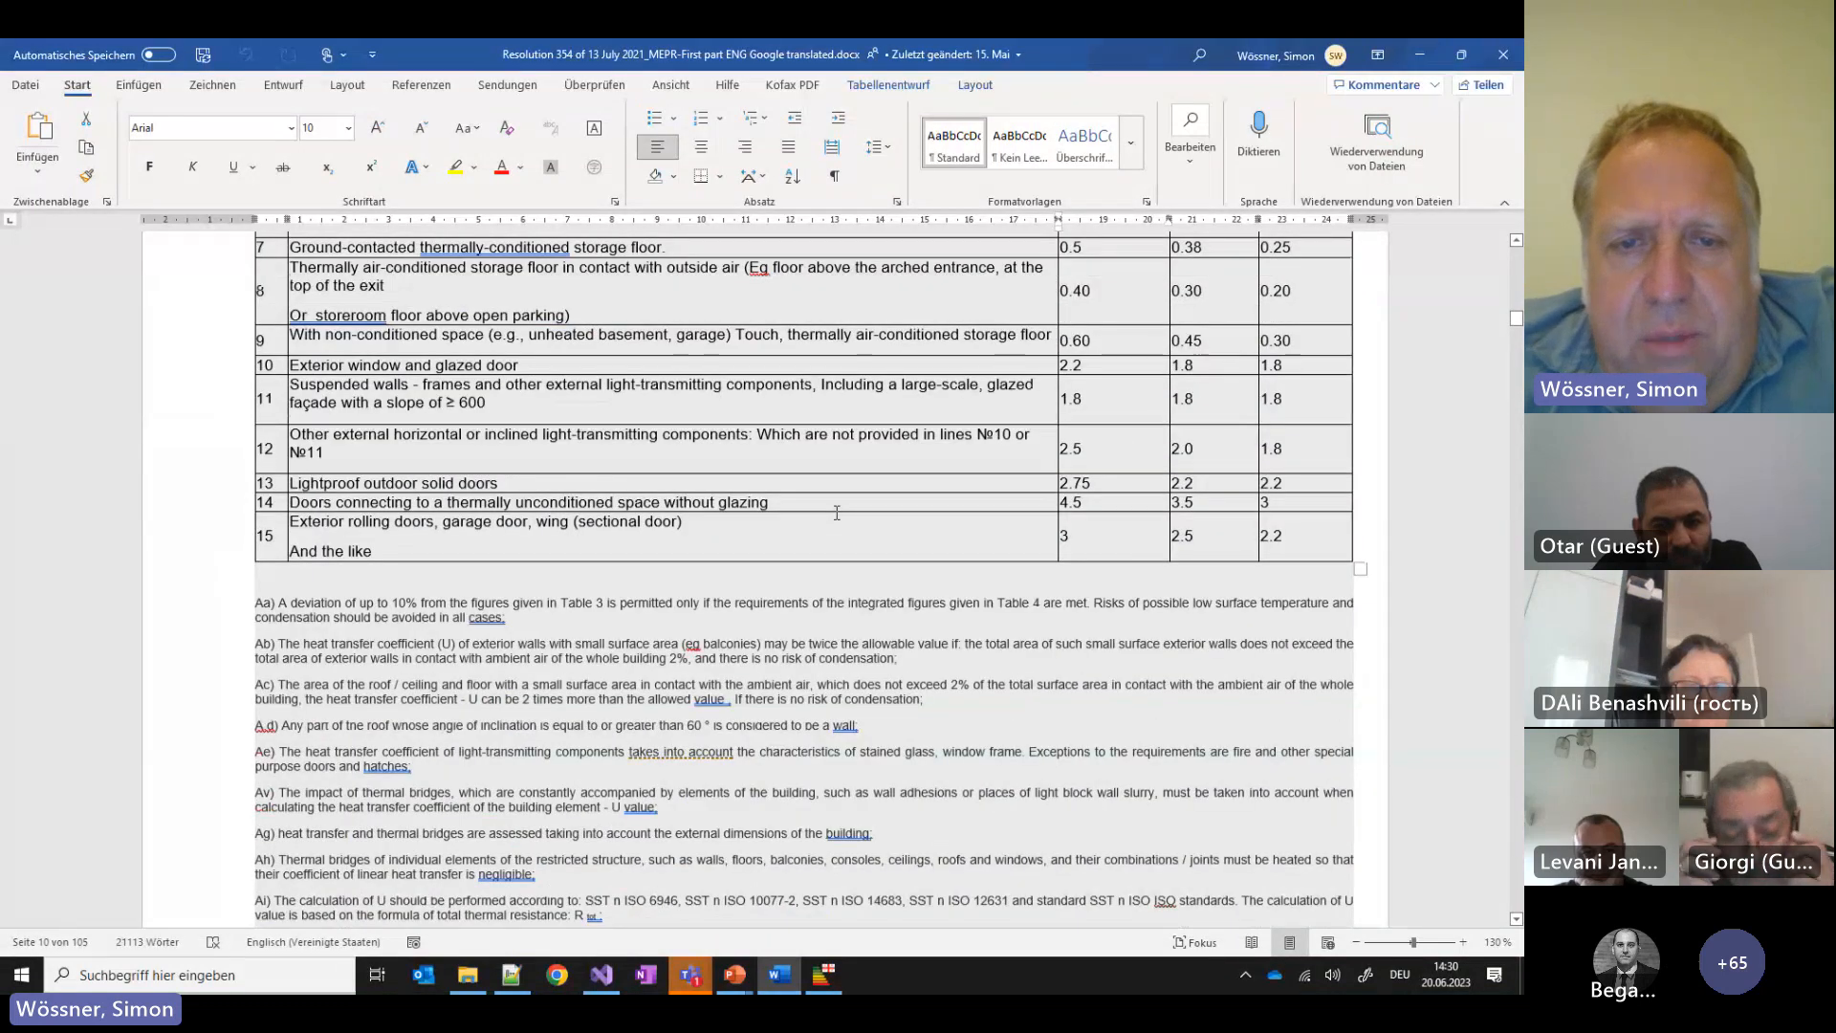
scroll(765, 483, down, 5)
scroll(822, 425, down, 2)
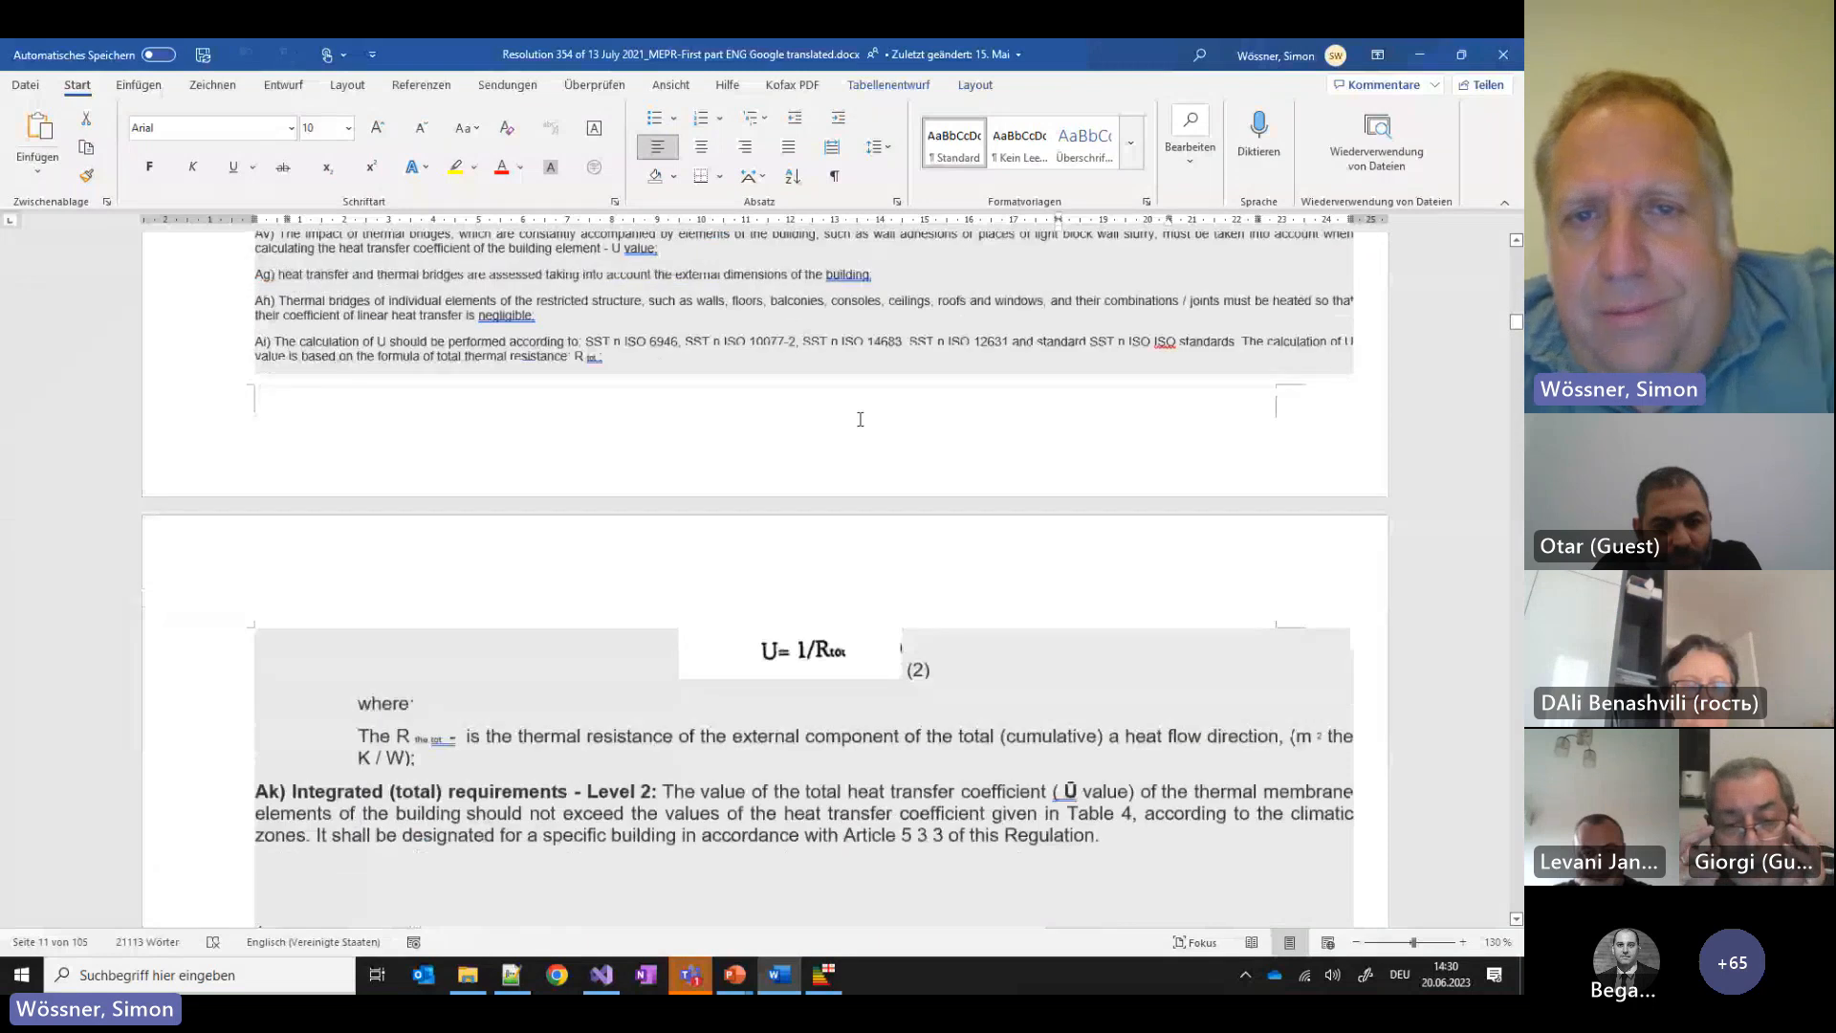
scroll(822, 422, down, 1)
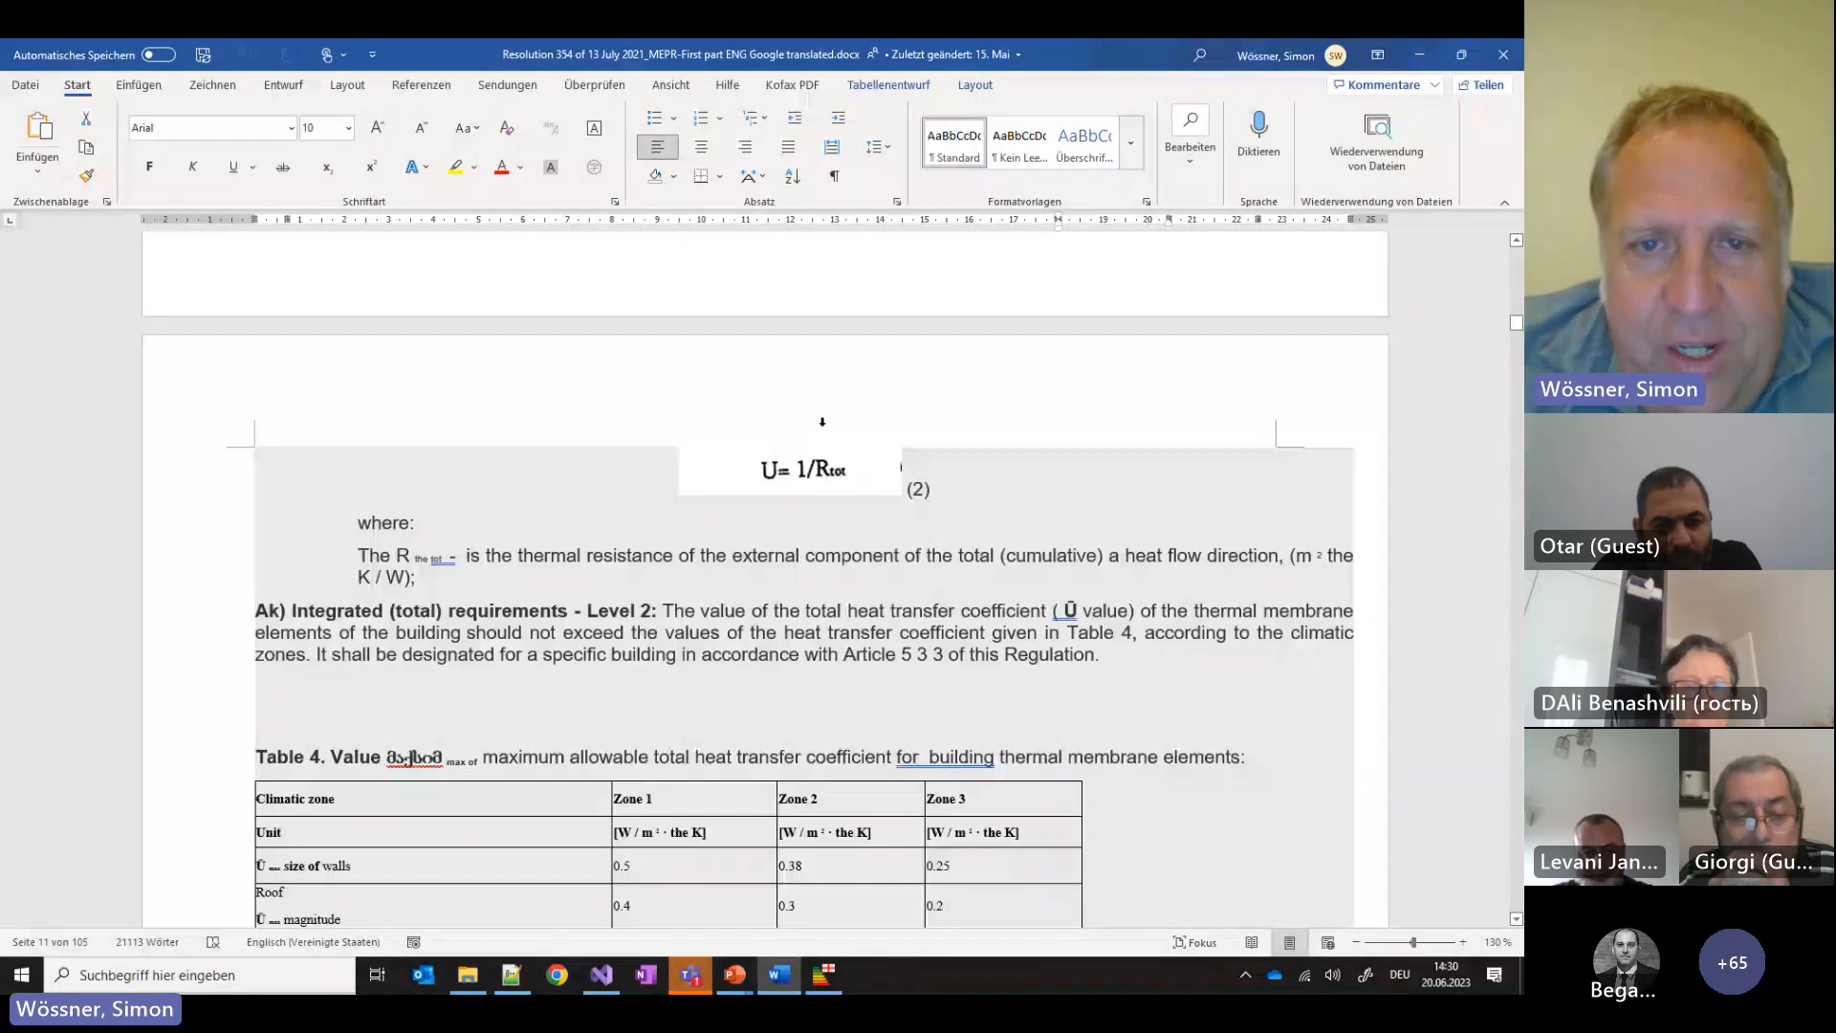
scroll(818, 432, up, 1)
scroll(817, 444, down, 5)
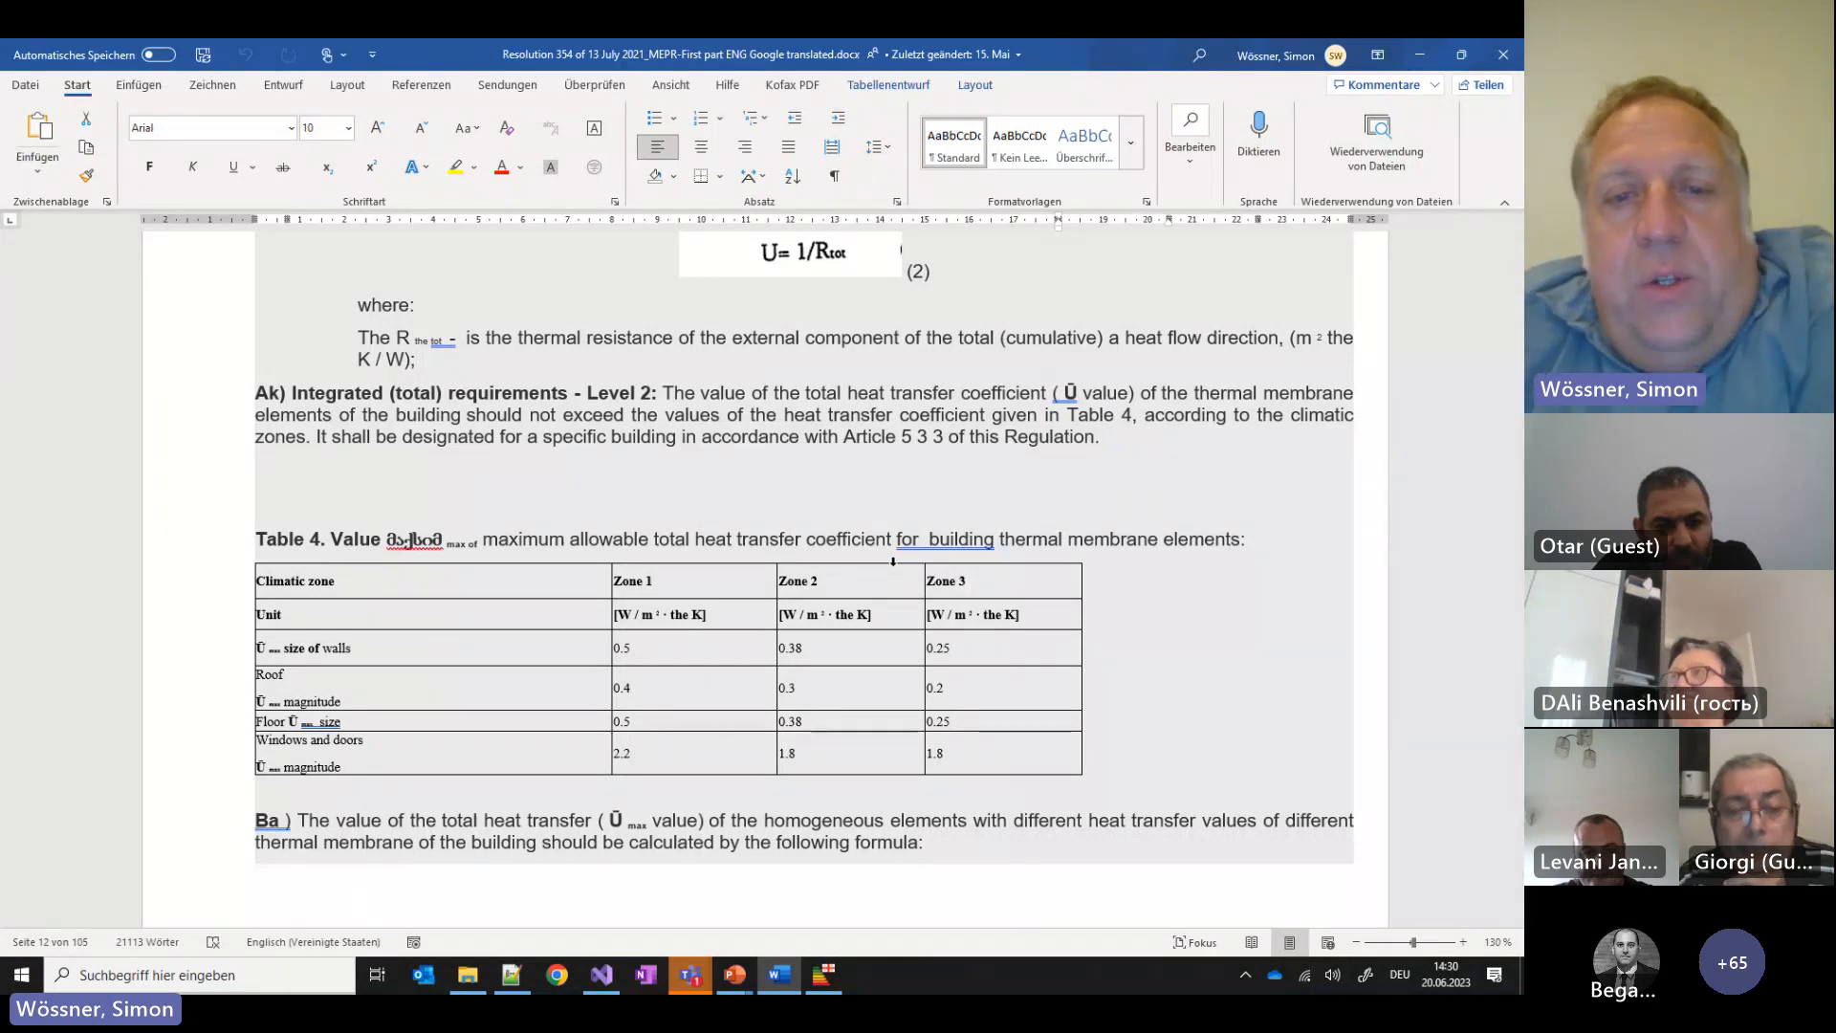
scroll(754, 524, up, 1)
Highlight Table 4's walls, roof (0.4/0.3/0.2) and windows-and-doors (2.2/1.8/1.8) values, then reach formula (3)
scroll(754, 524, down, 3)
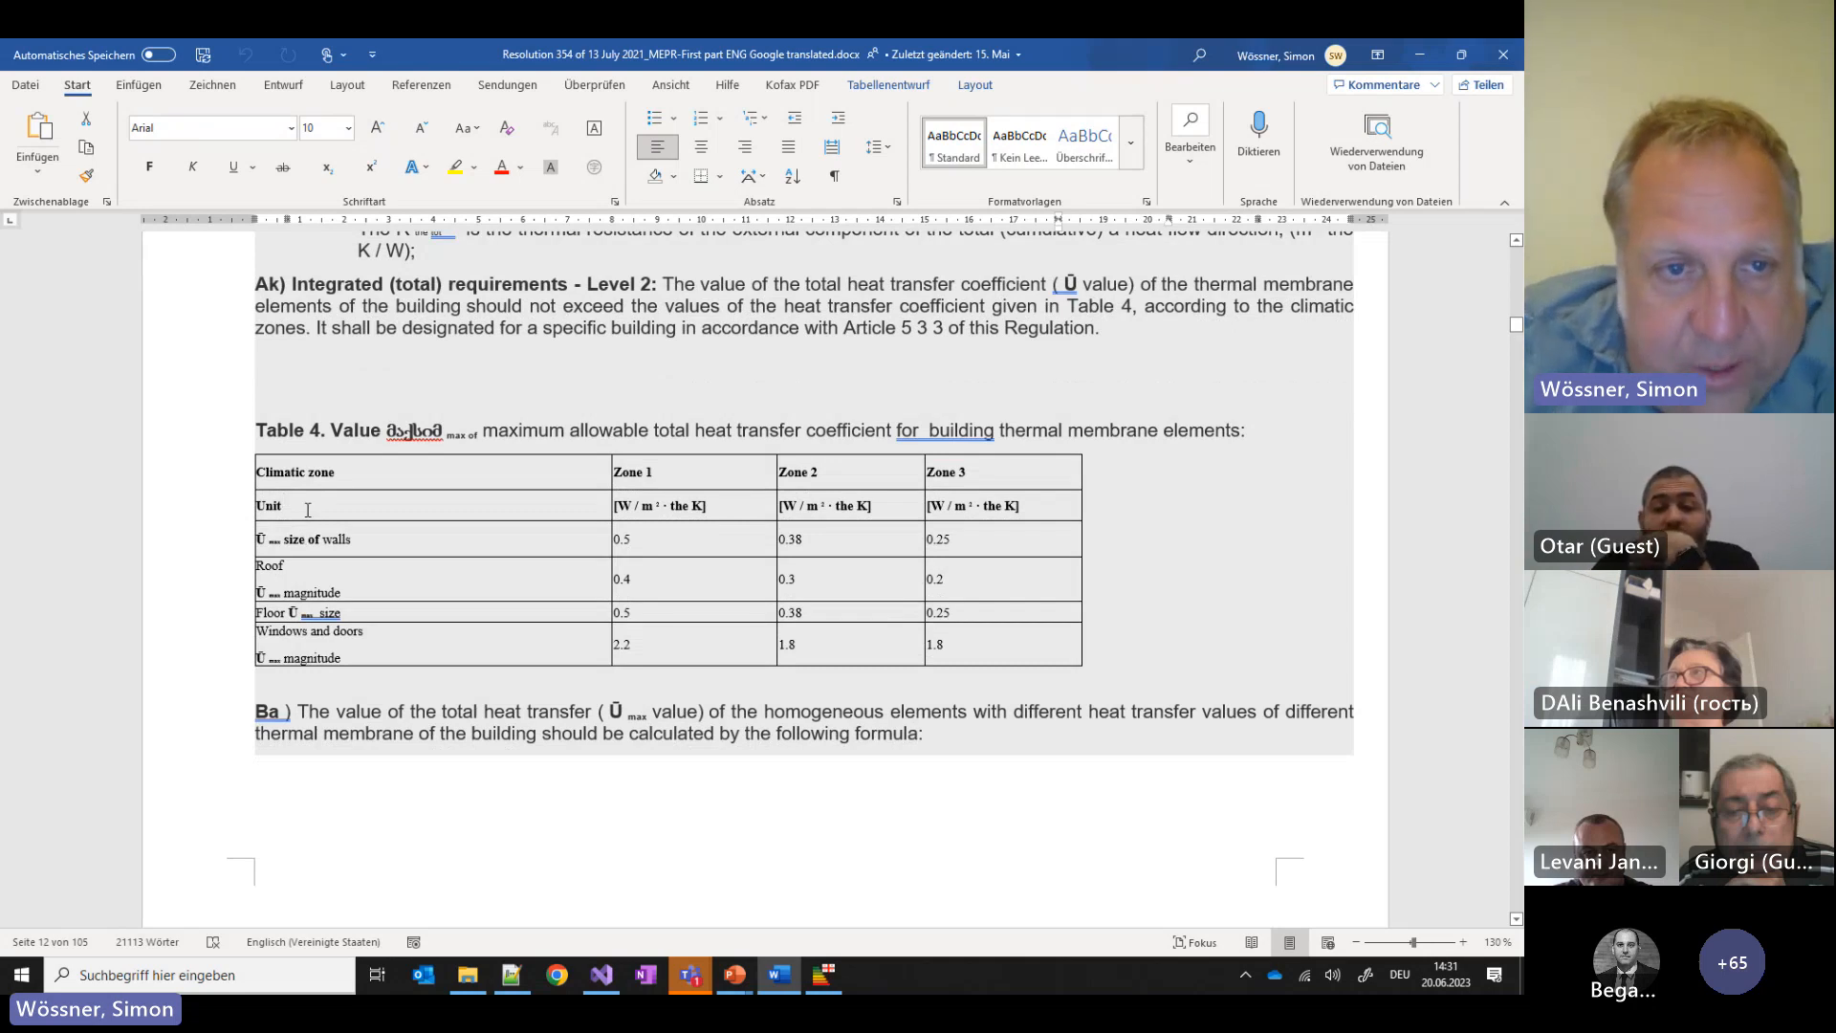
double_click(330, 537)
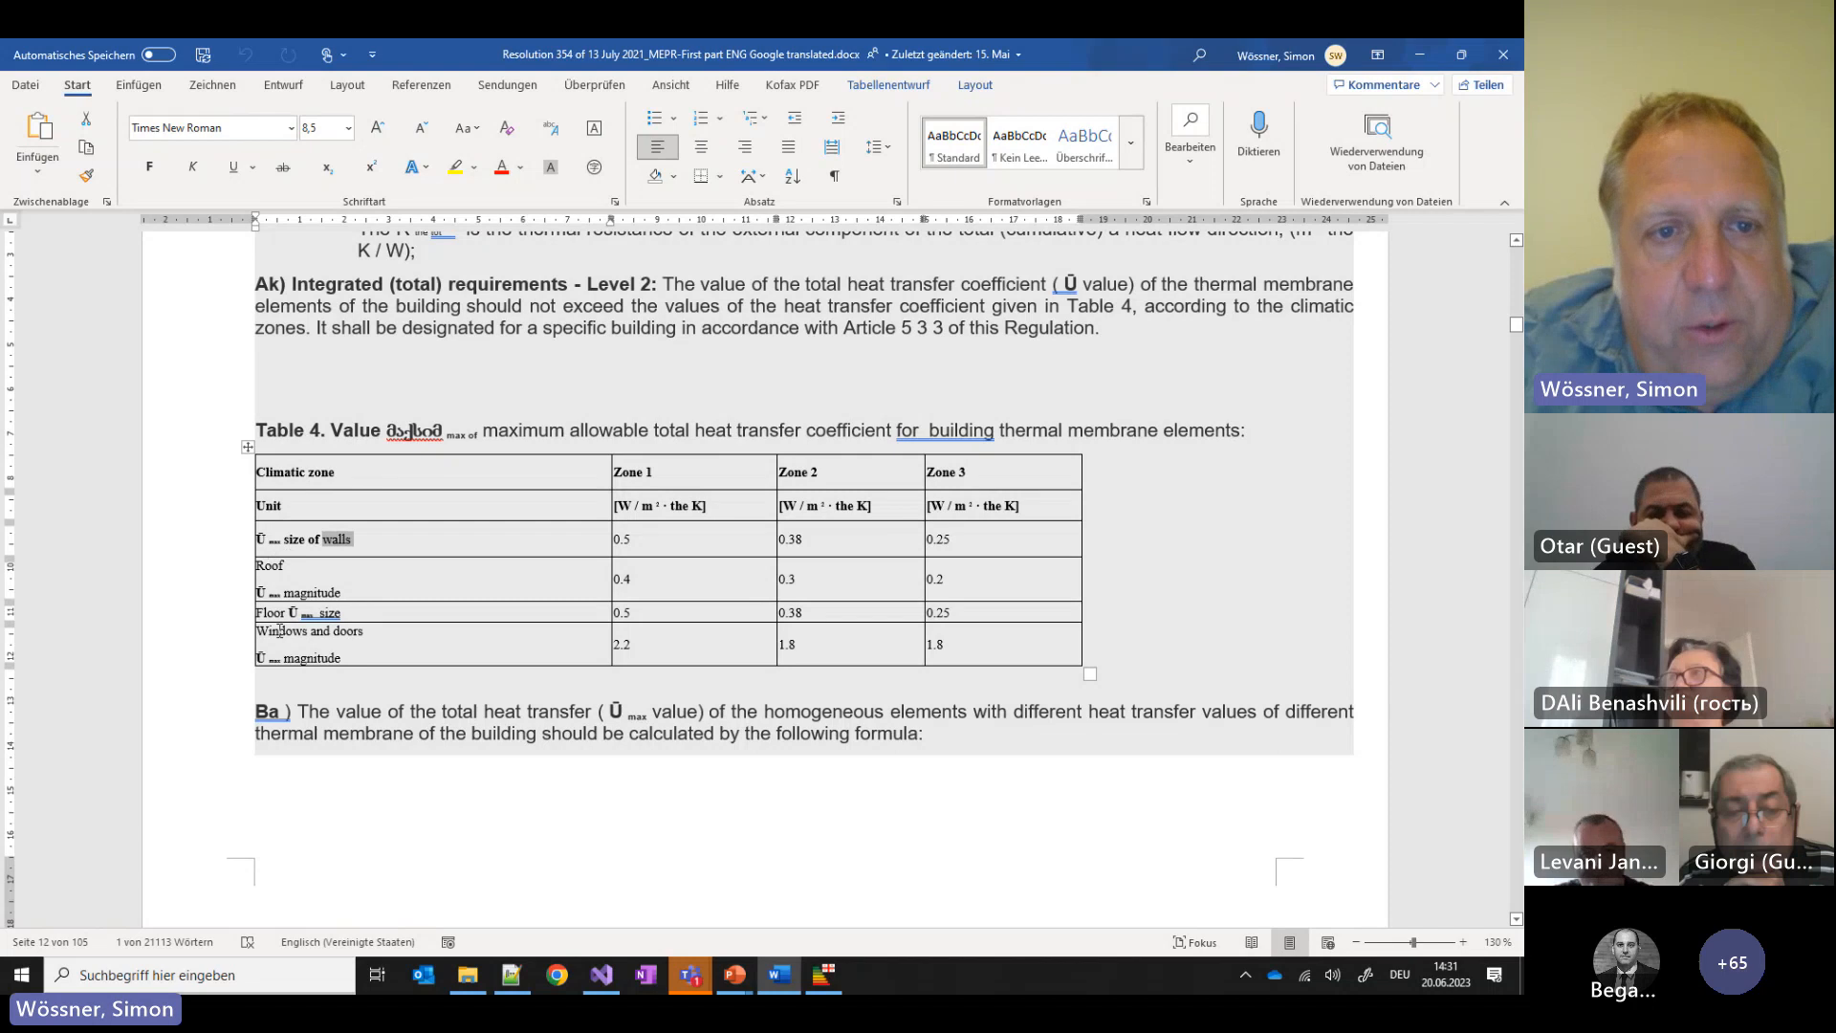
drag(354, 633, 266, 637)
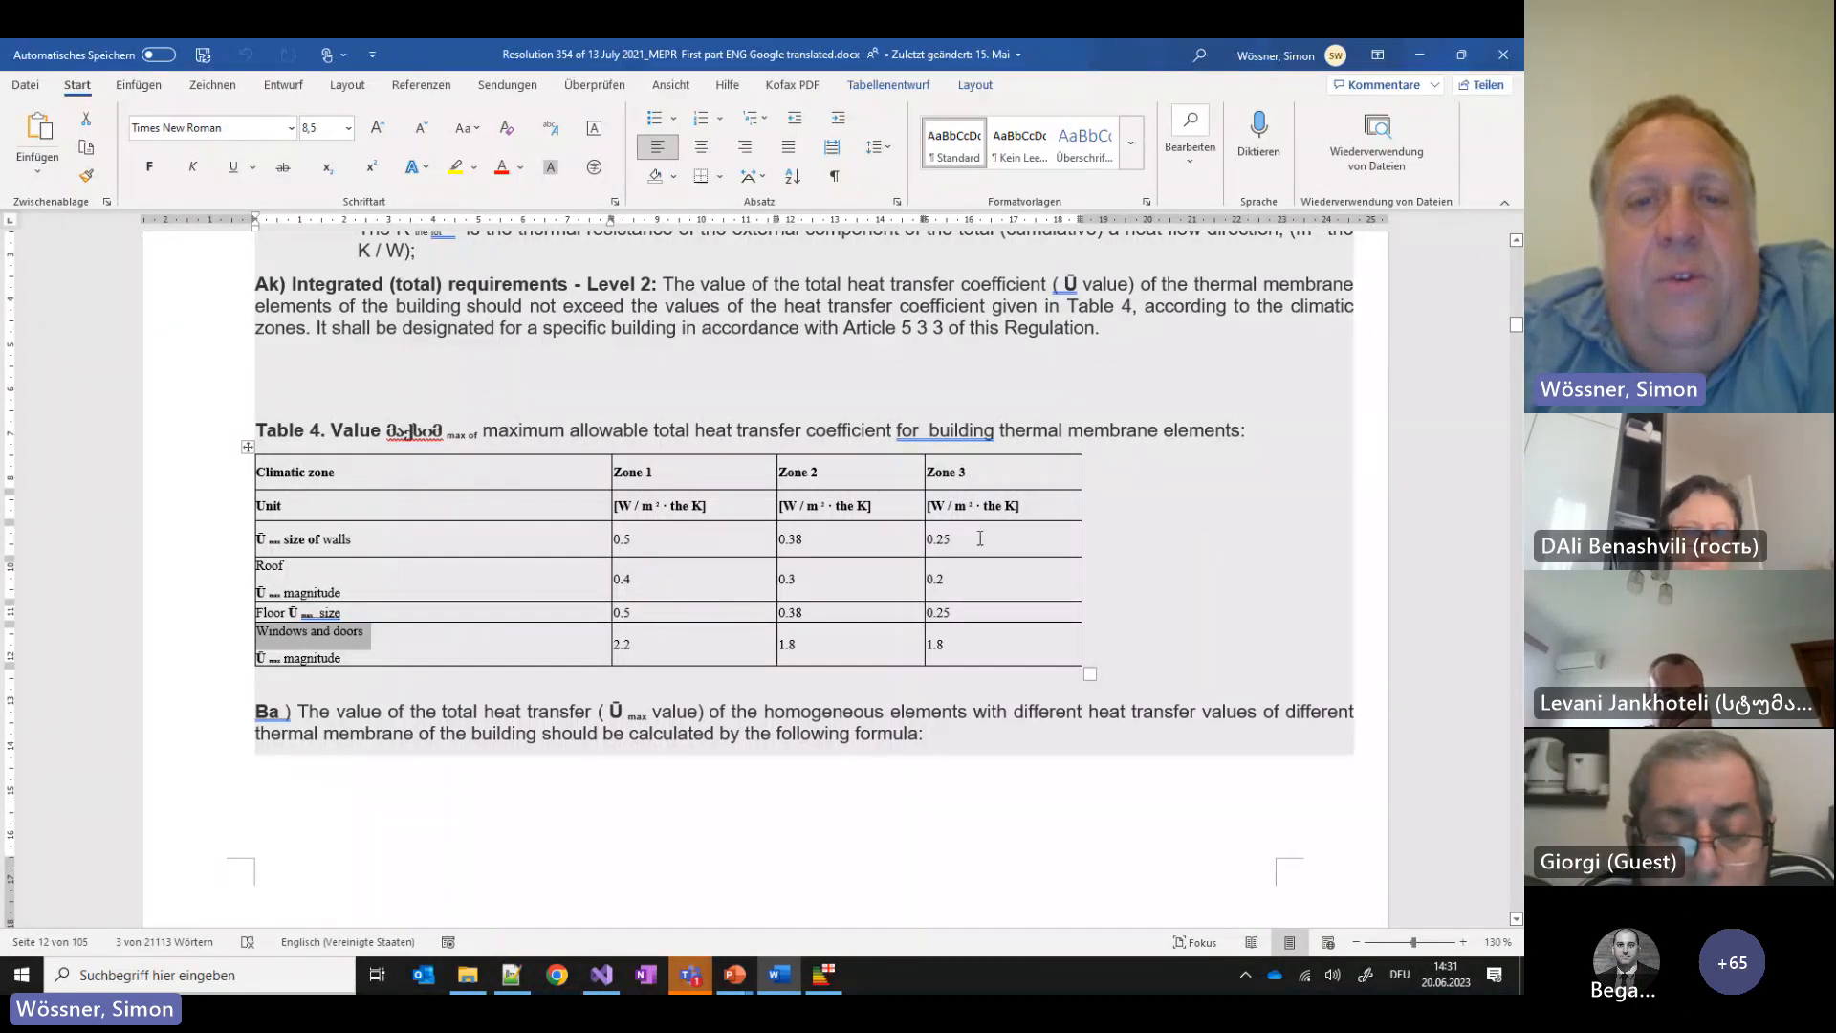
drag(980, 538, 734, 537)
drag(974, 576, 745, 574)
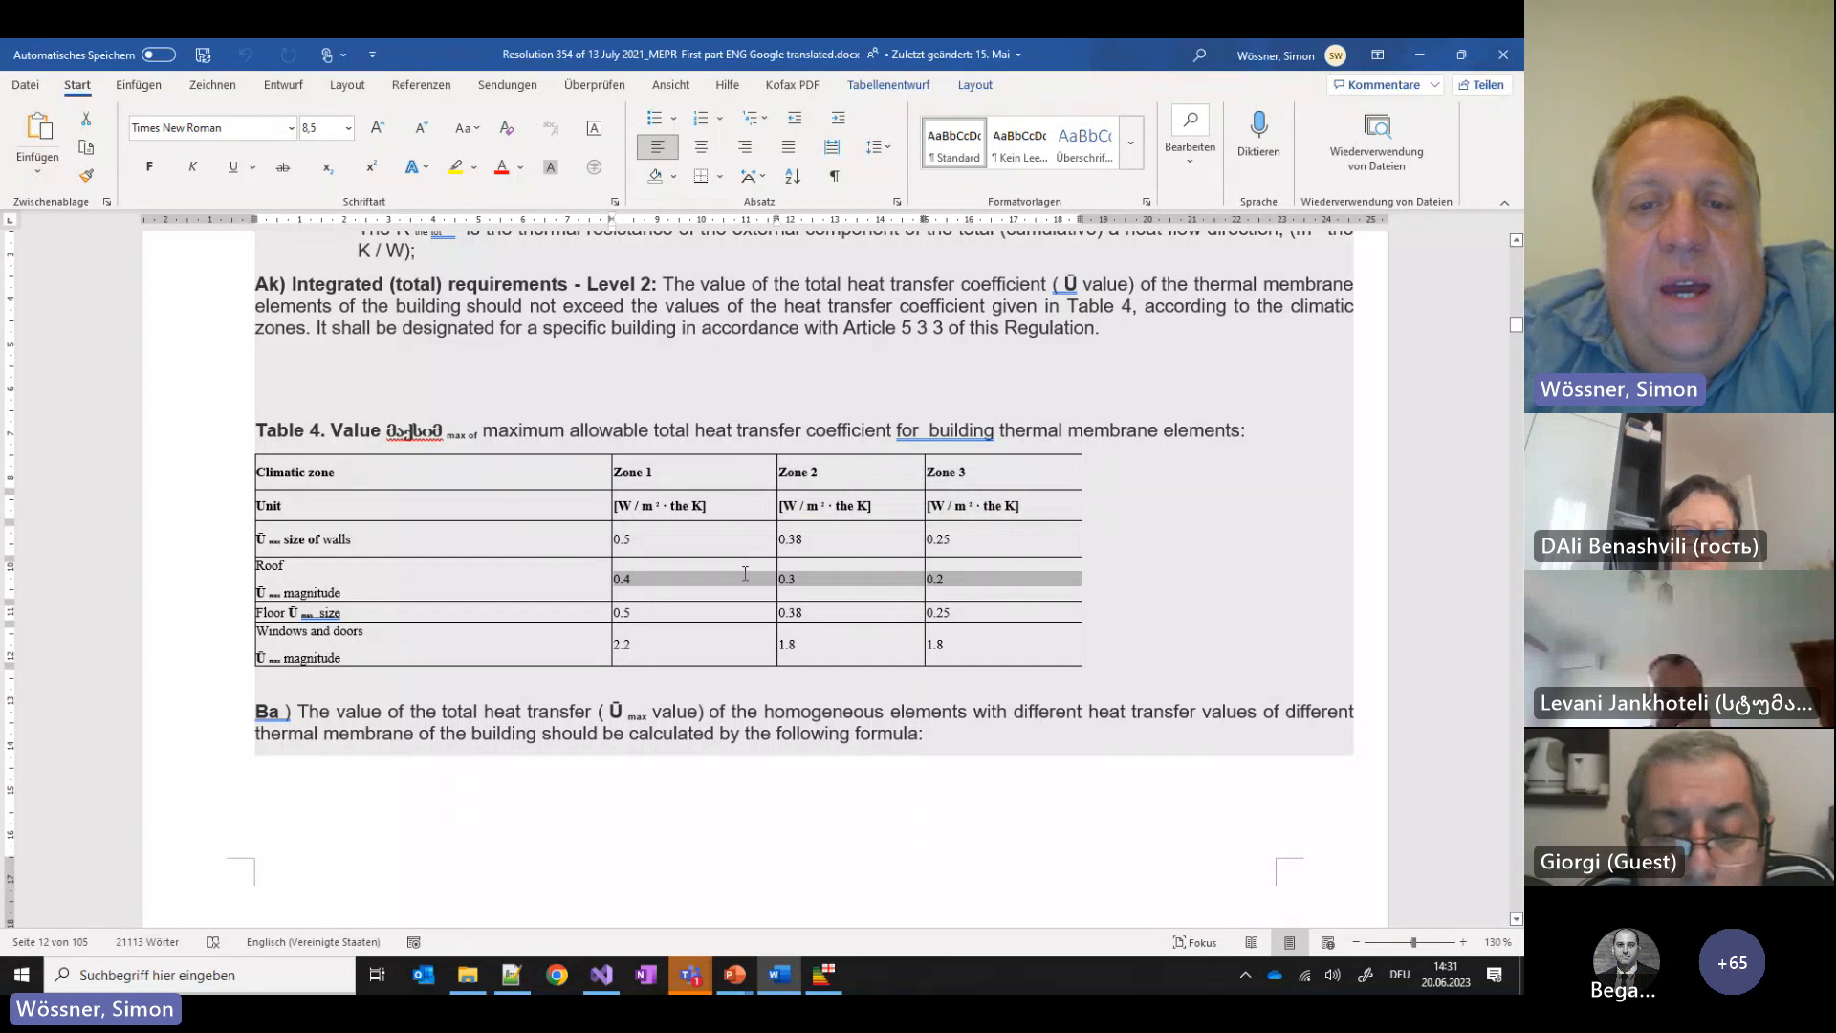
drag(981, 656, 737, 652)
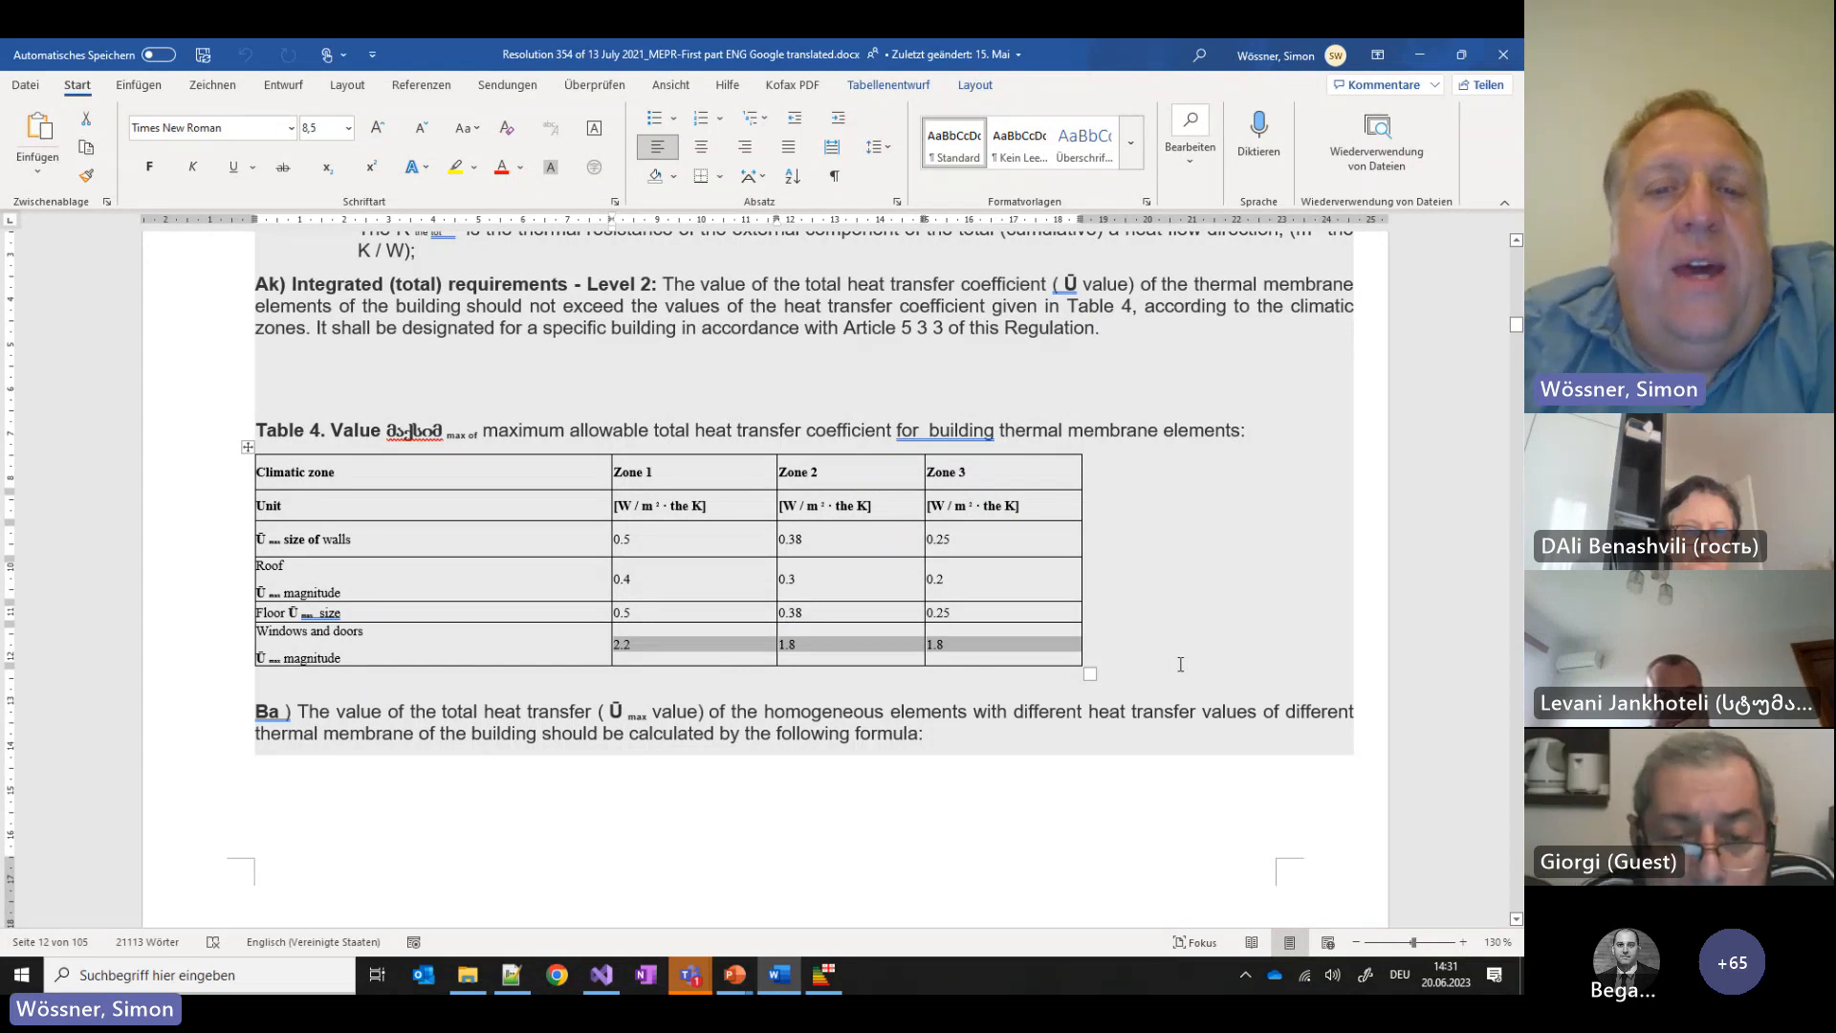
scroll(1158, 670, down, 5)
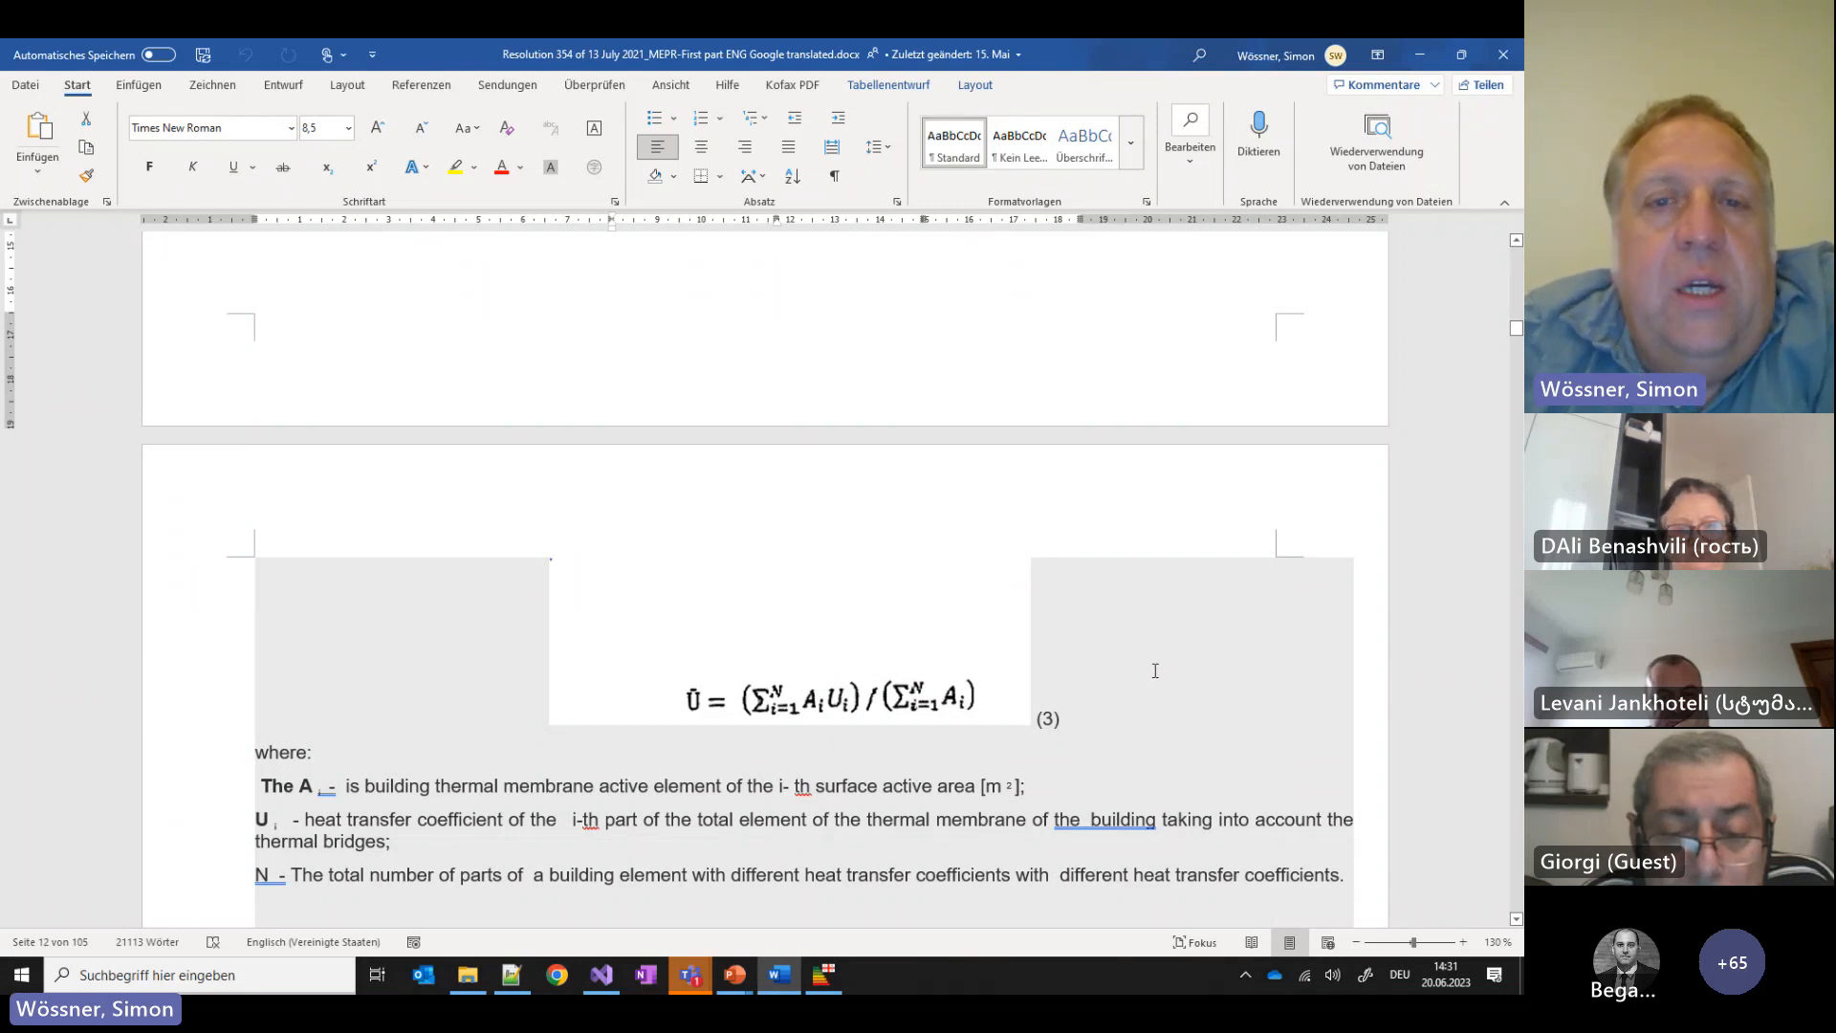
Revisit Table 3, then switch to the PowerPoint slideshow's 'BUILDING: BASIC data' slide
scroll(1155, 670, up, 12)
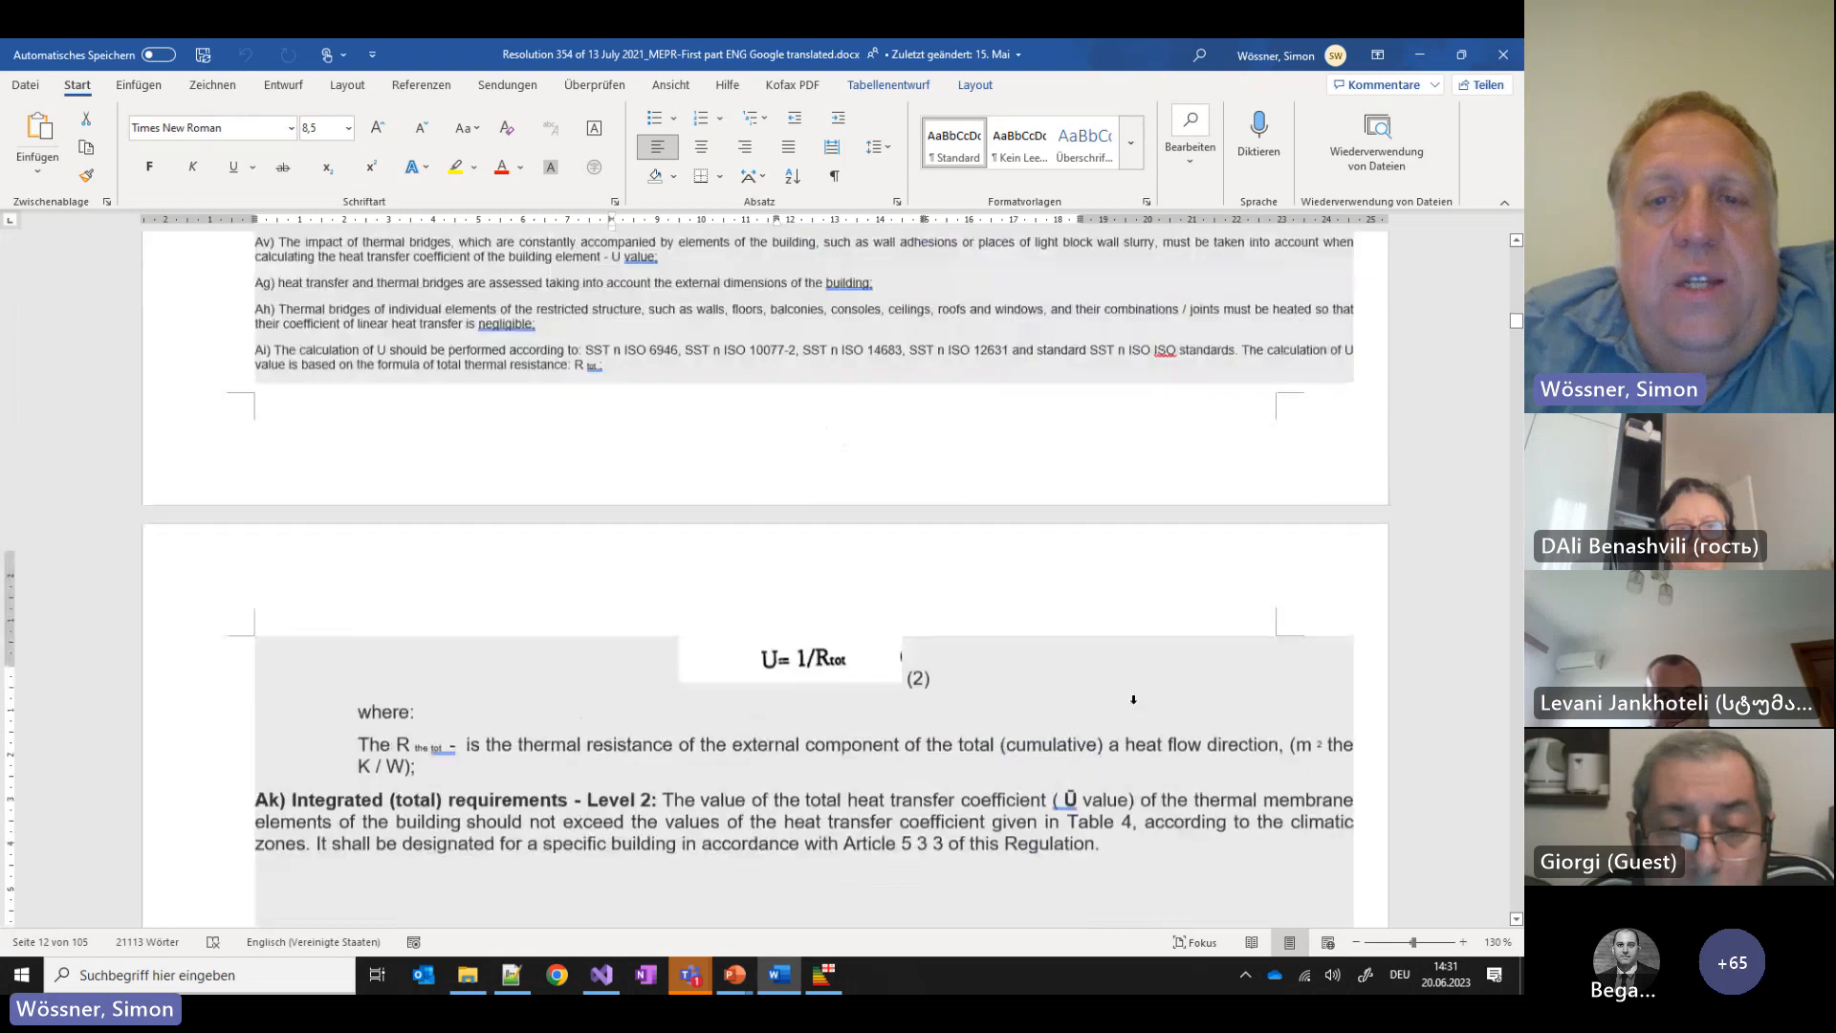
scroll(1133, 699, up, 12)
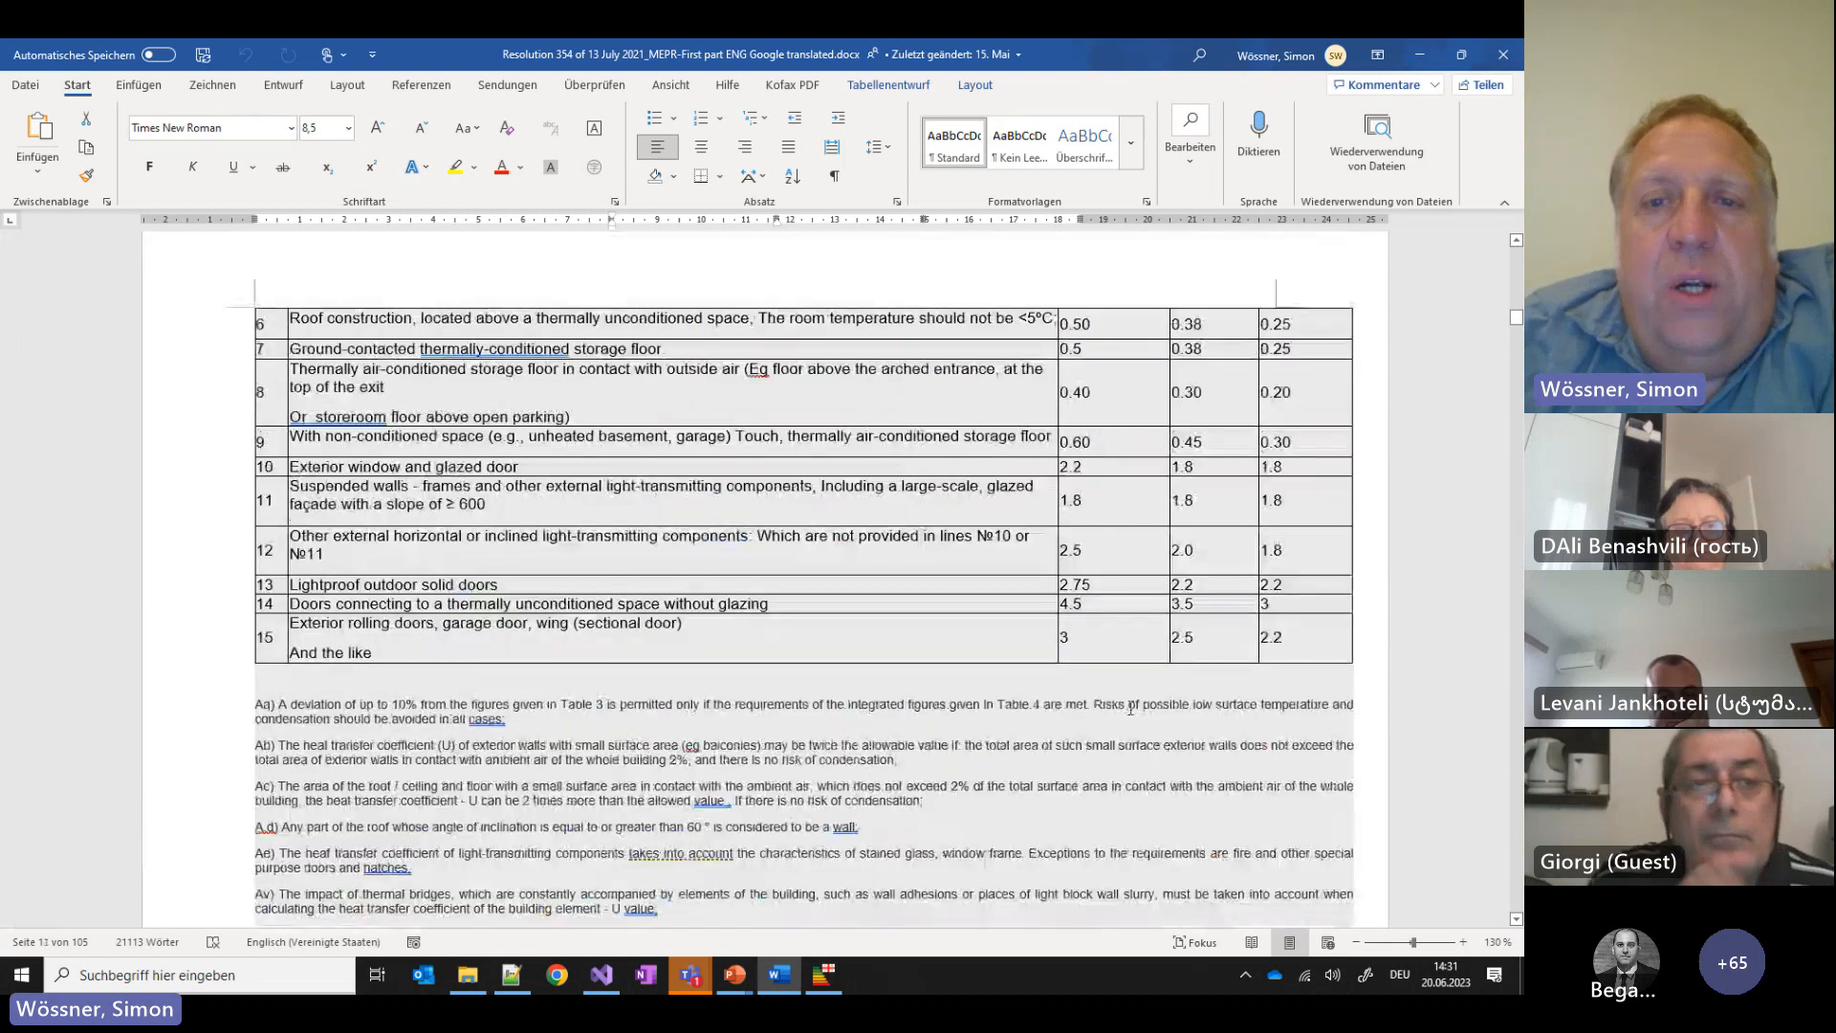
scroll(1131, 708, up, 5)
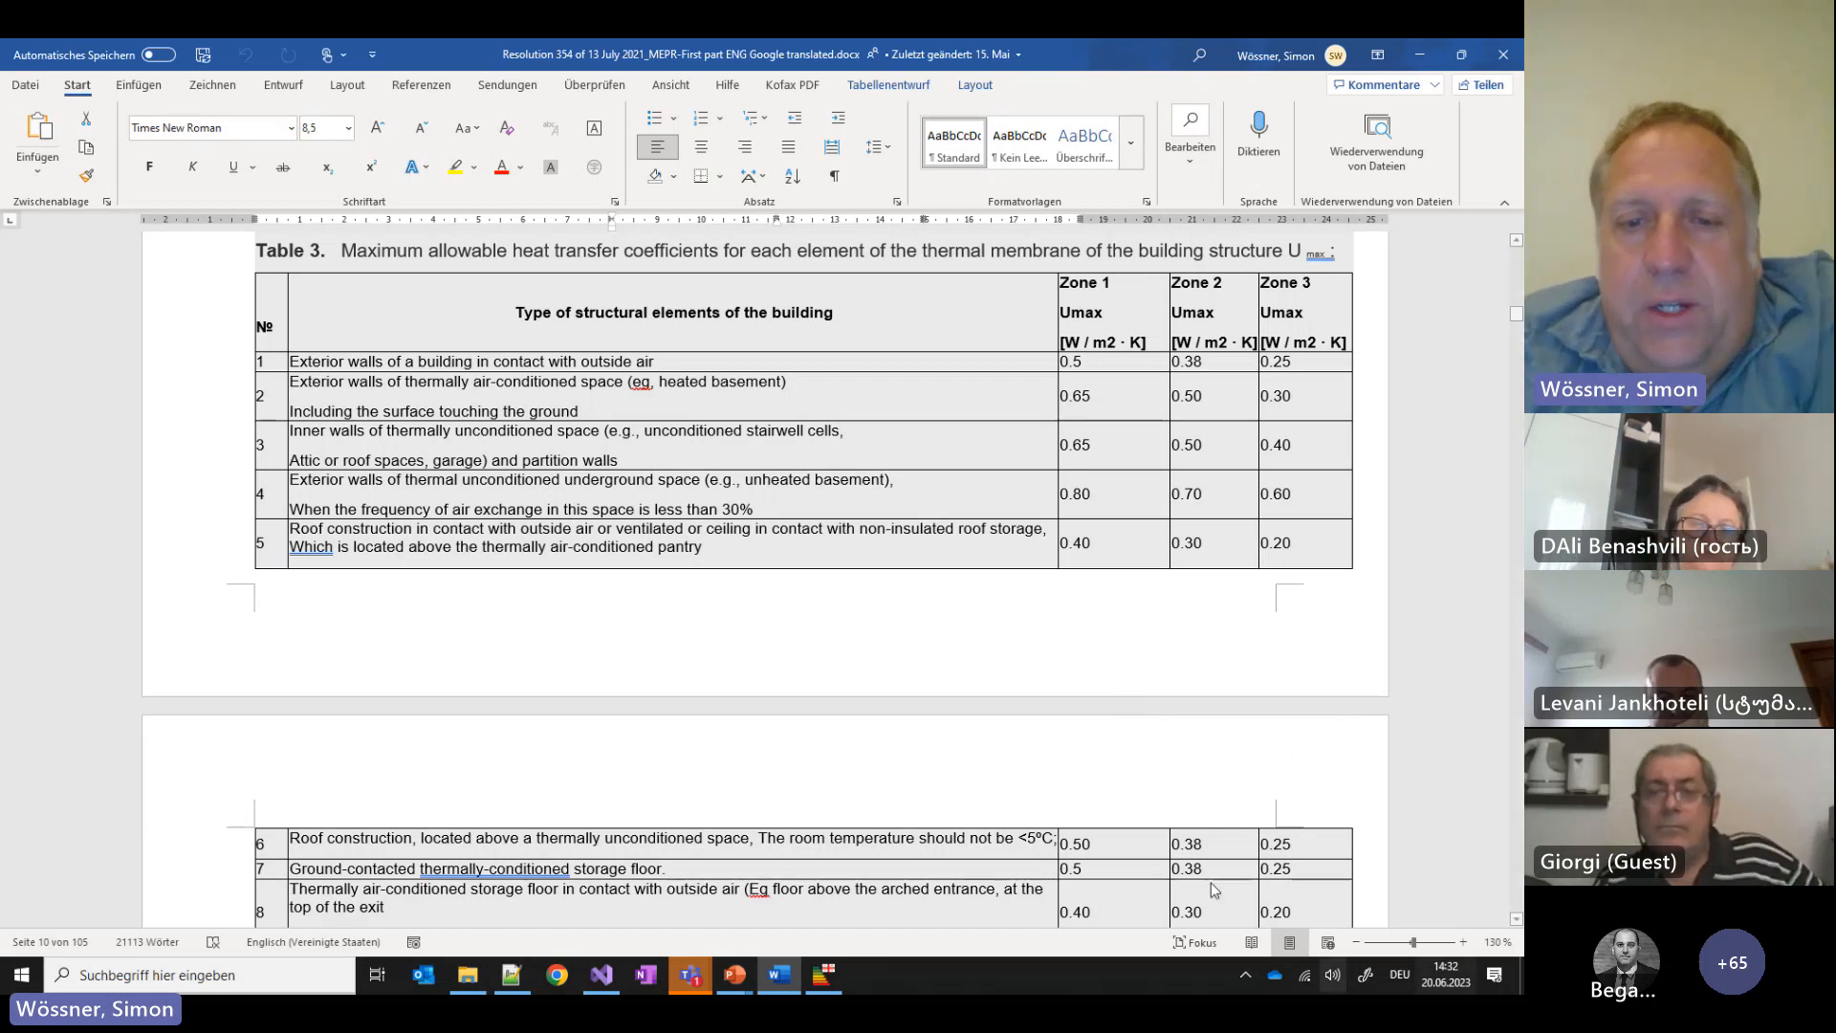
mouse_move(738, 981)
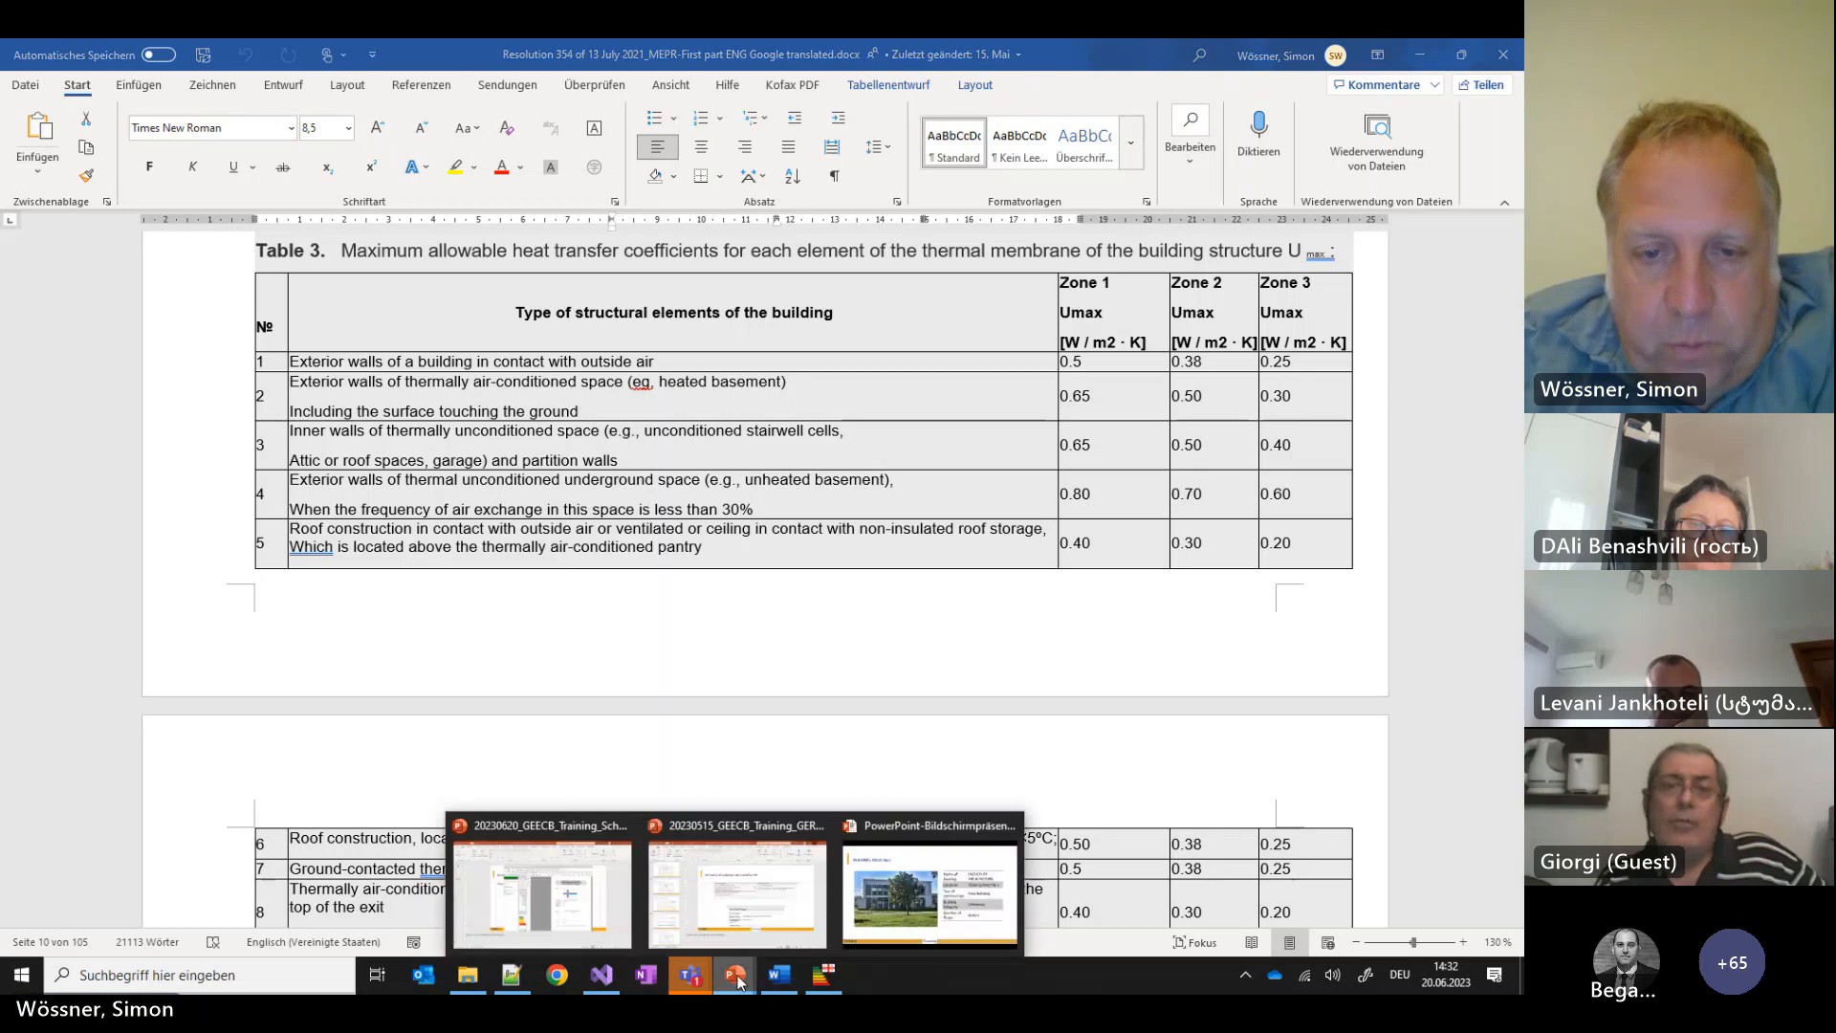
click(930, 889)
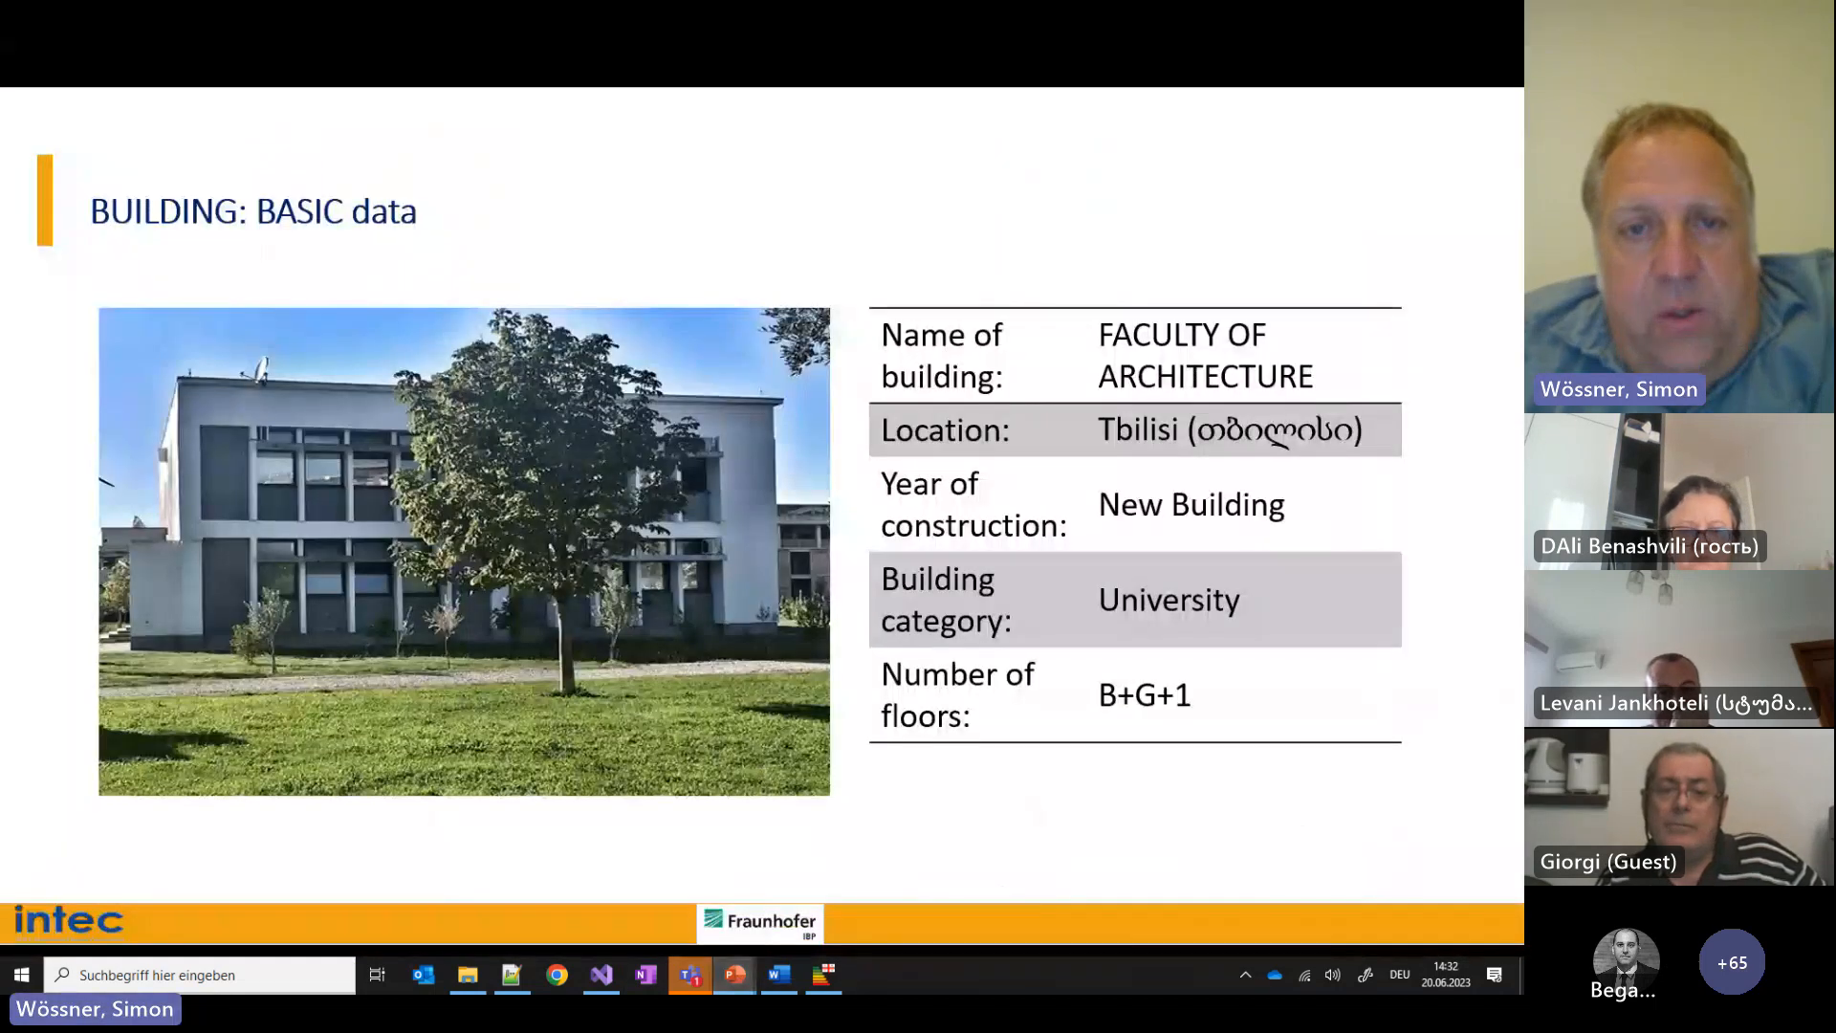
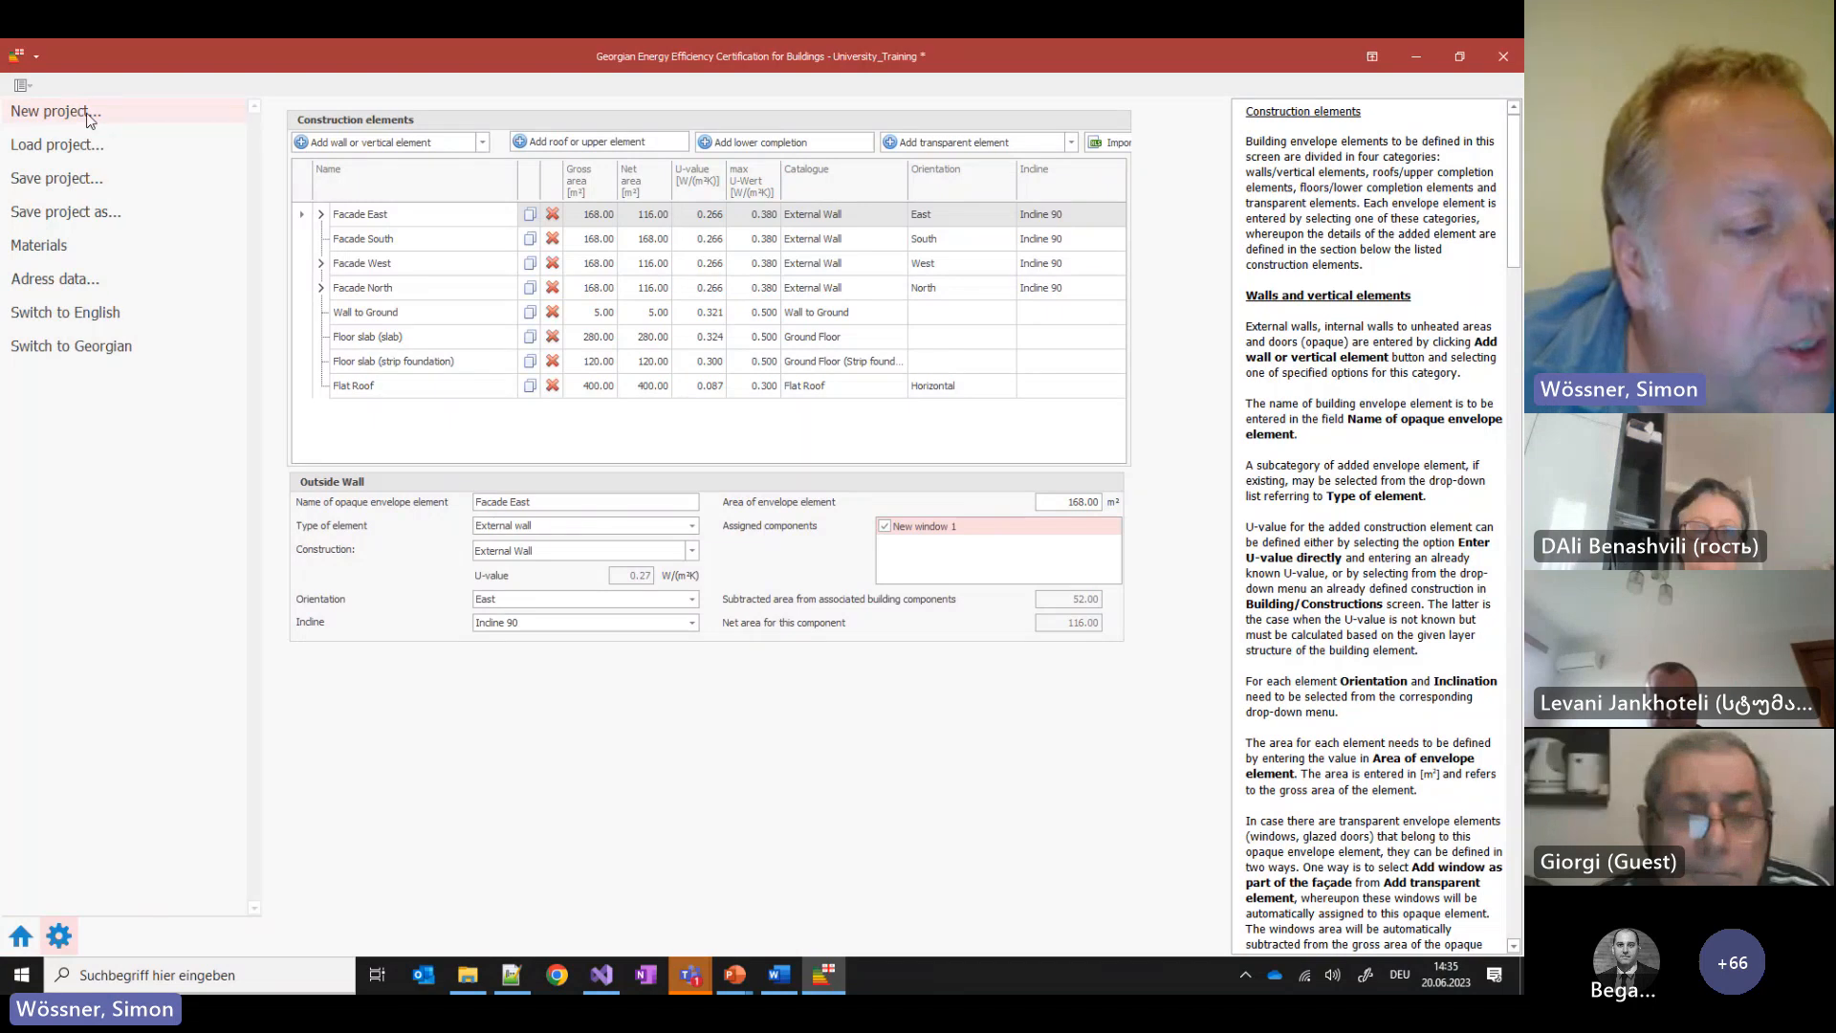
Create a blank minimum energy performance requirements project without saving the training project
click(88, 119)
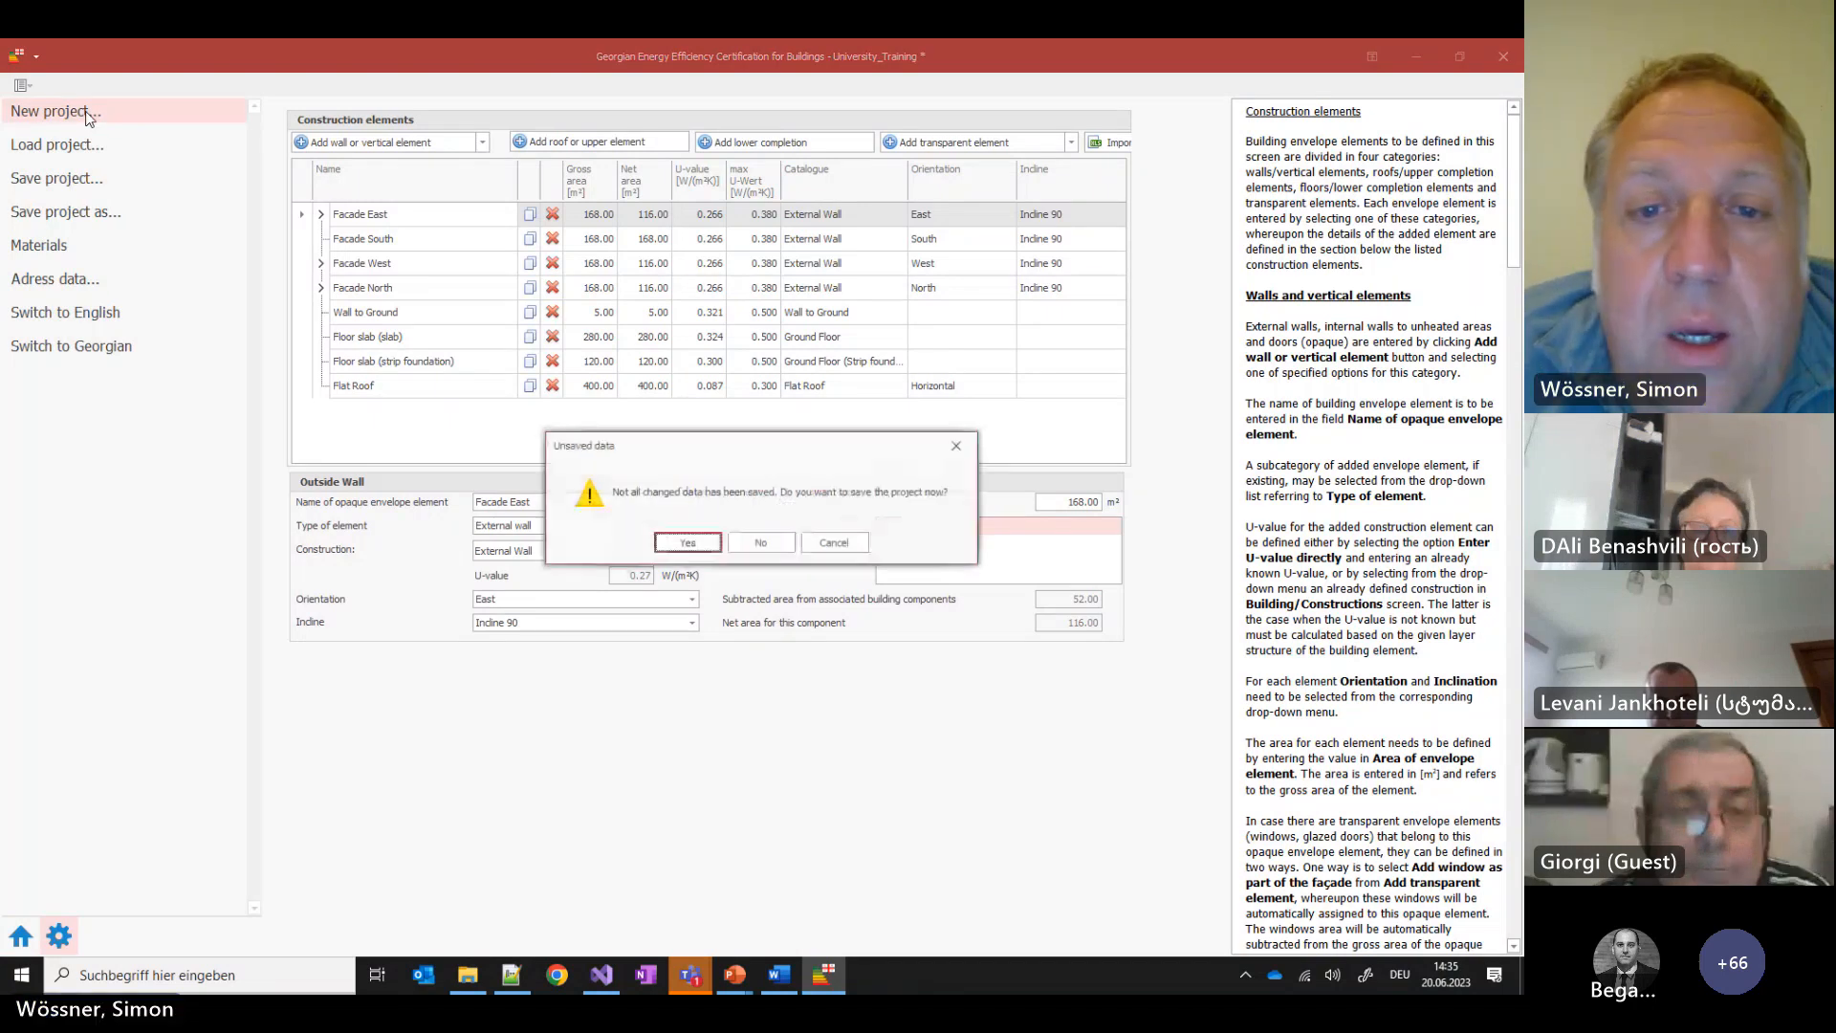
click(760, 552)
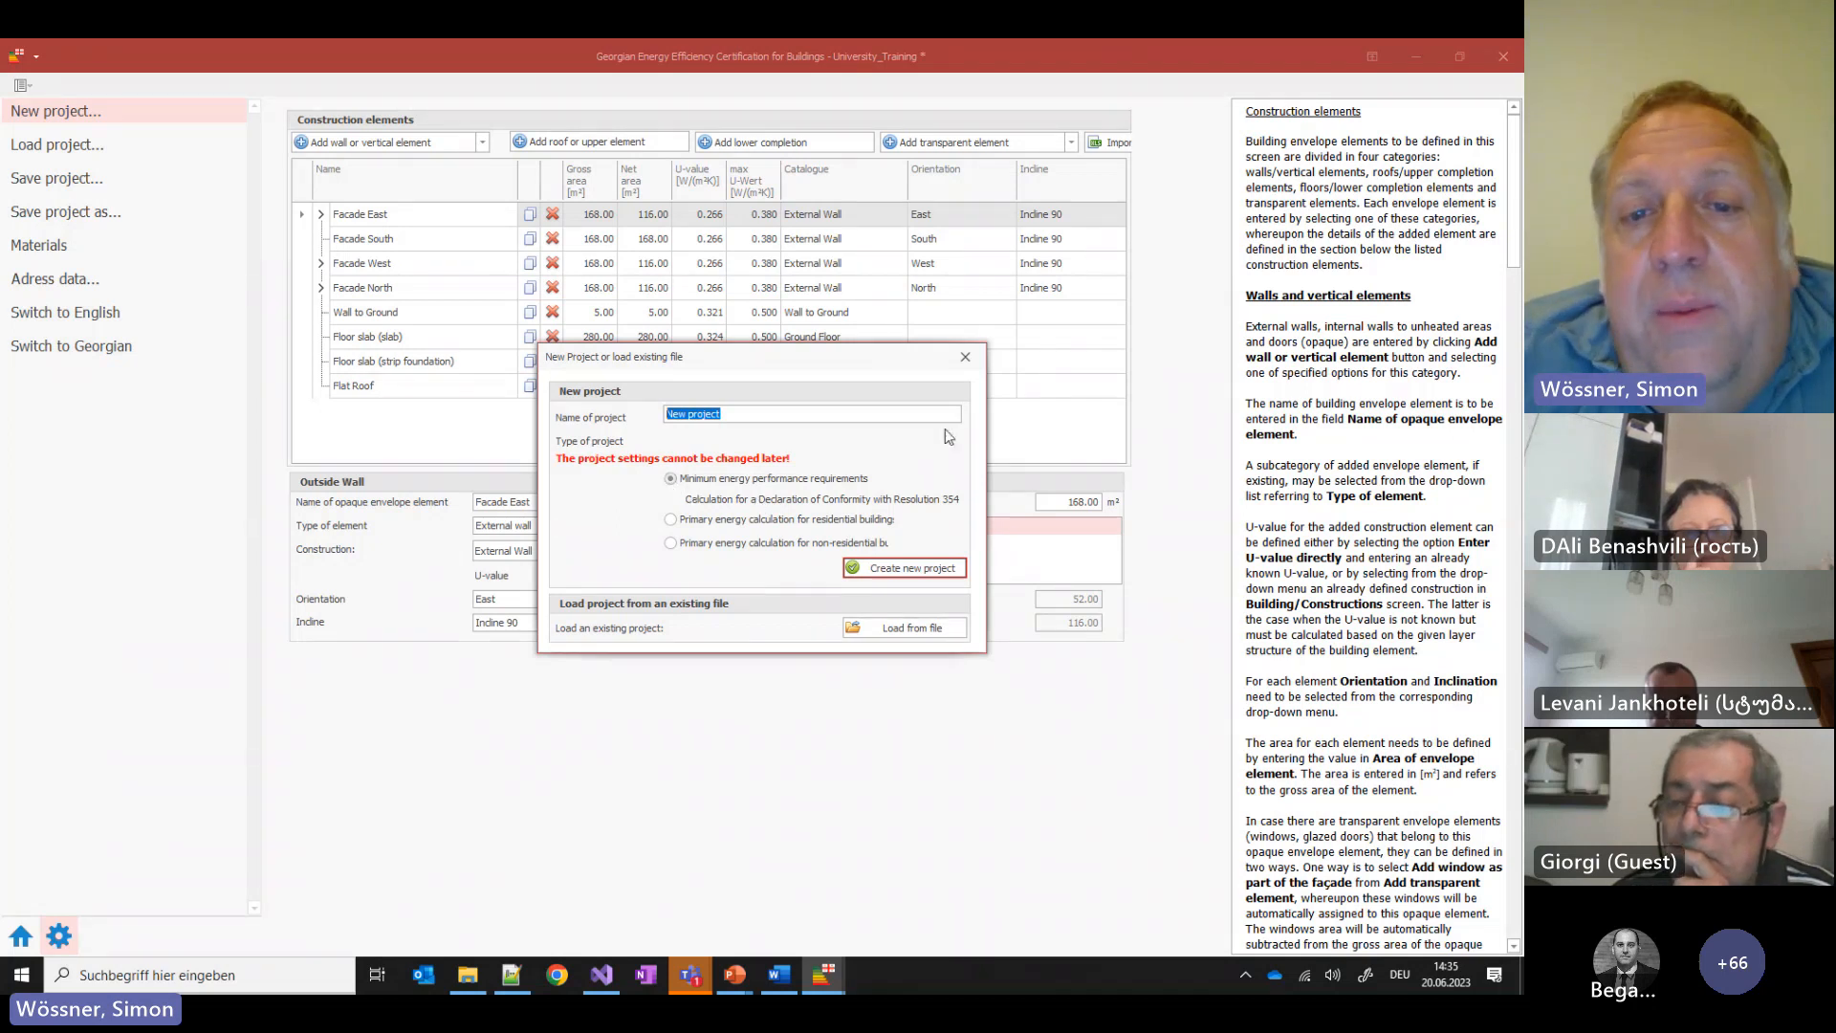
click(947, 571)
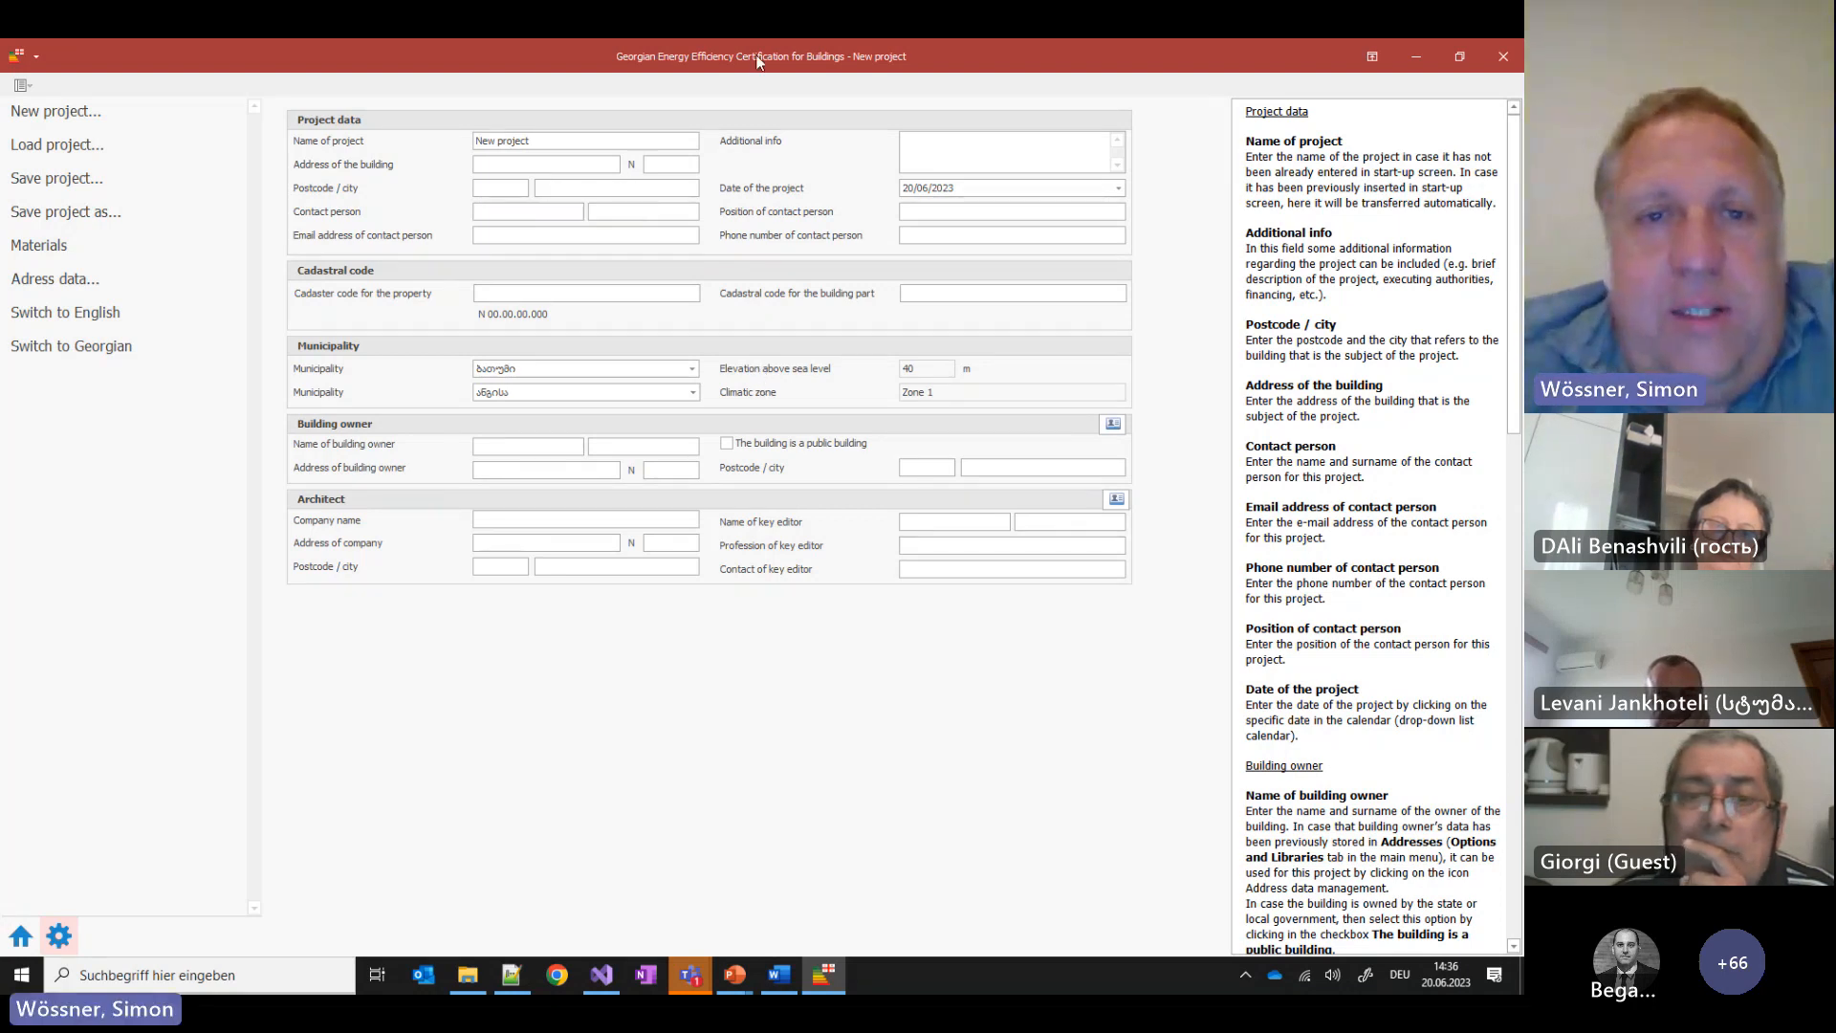
Read the Declaration of conformity's missing-data errors, then go back to Project data
click(21, 935)
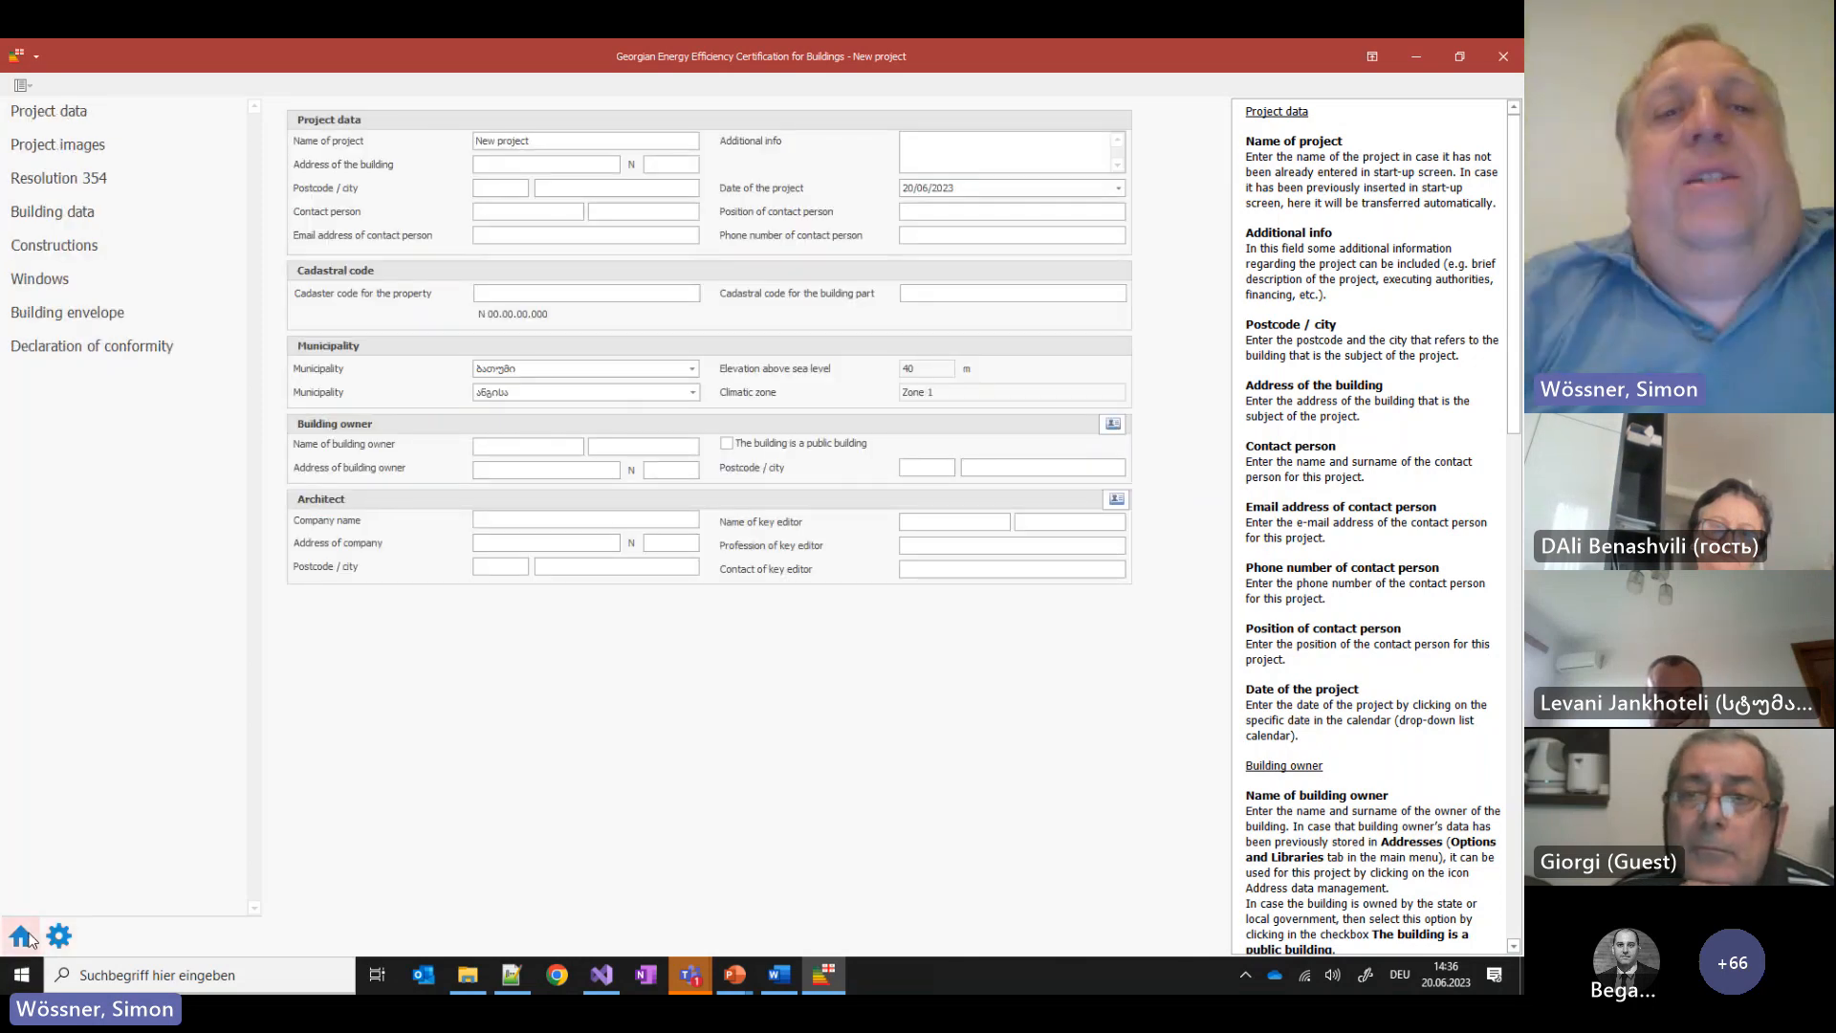
click(114, 358)
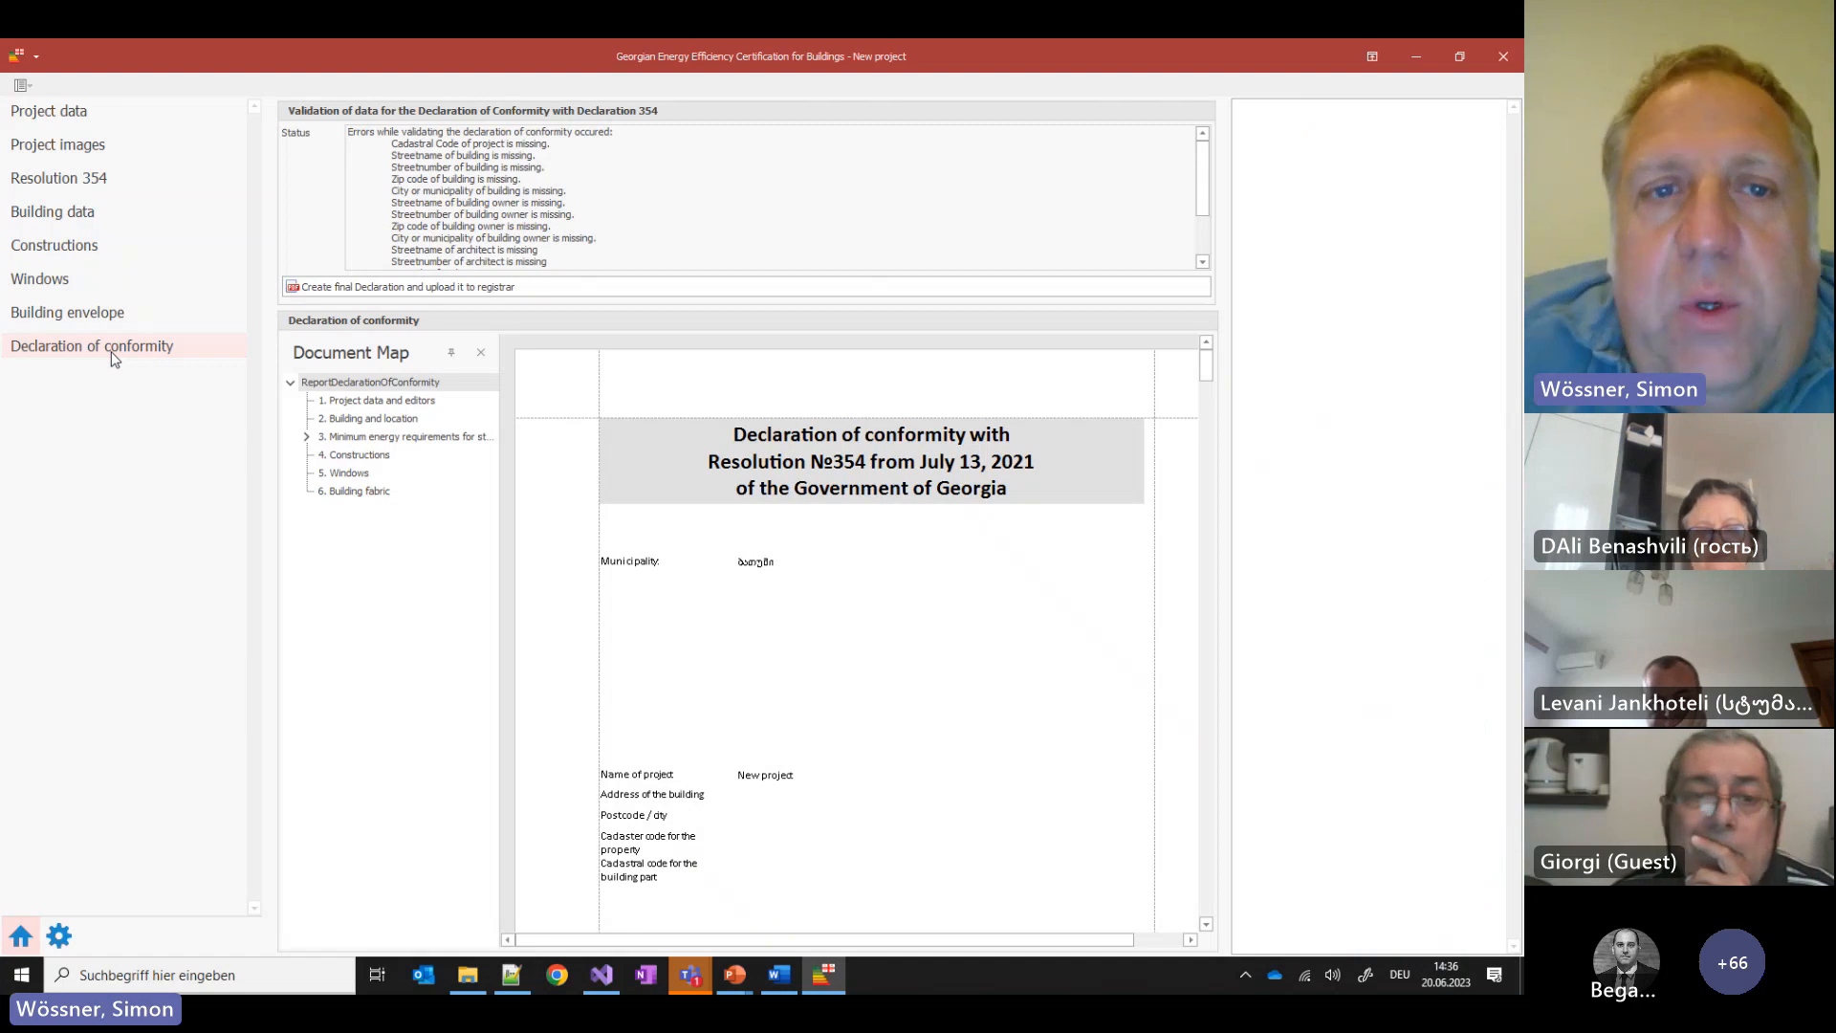
drag(578, 262, 347, 130)
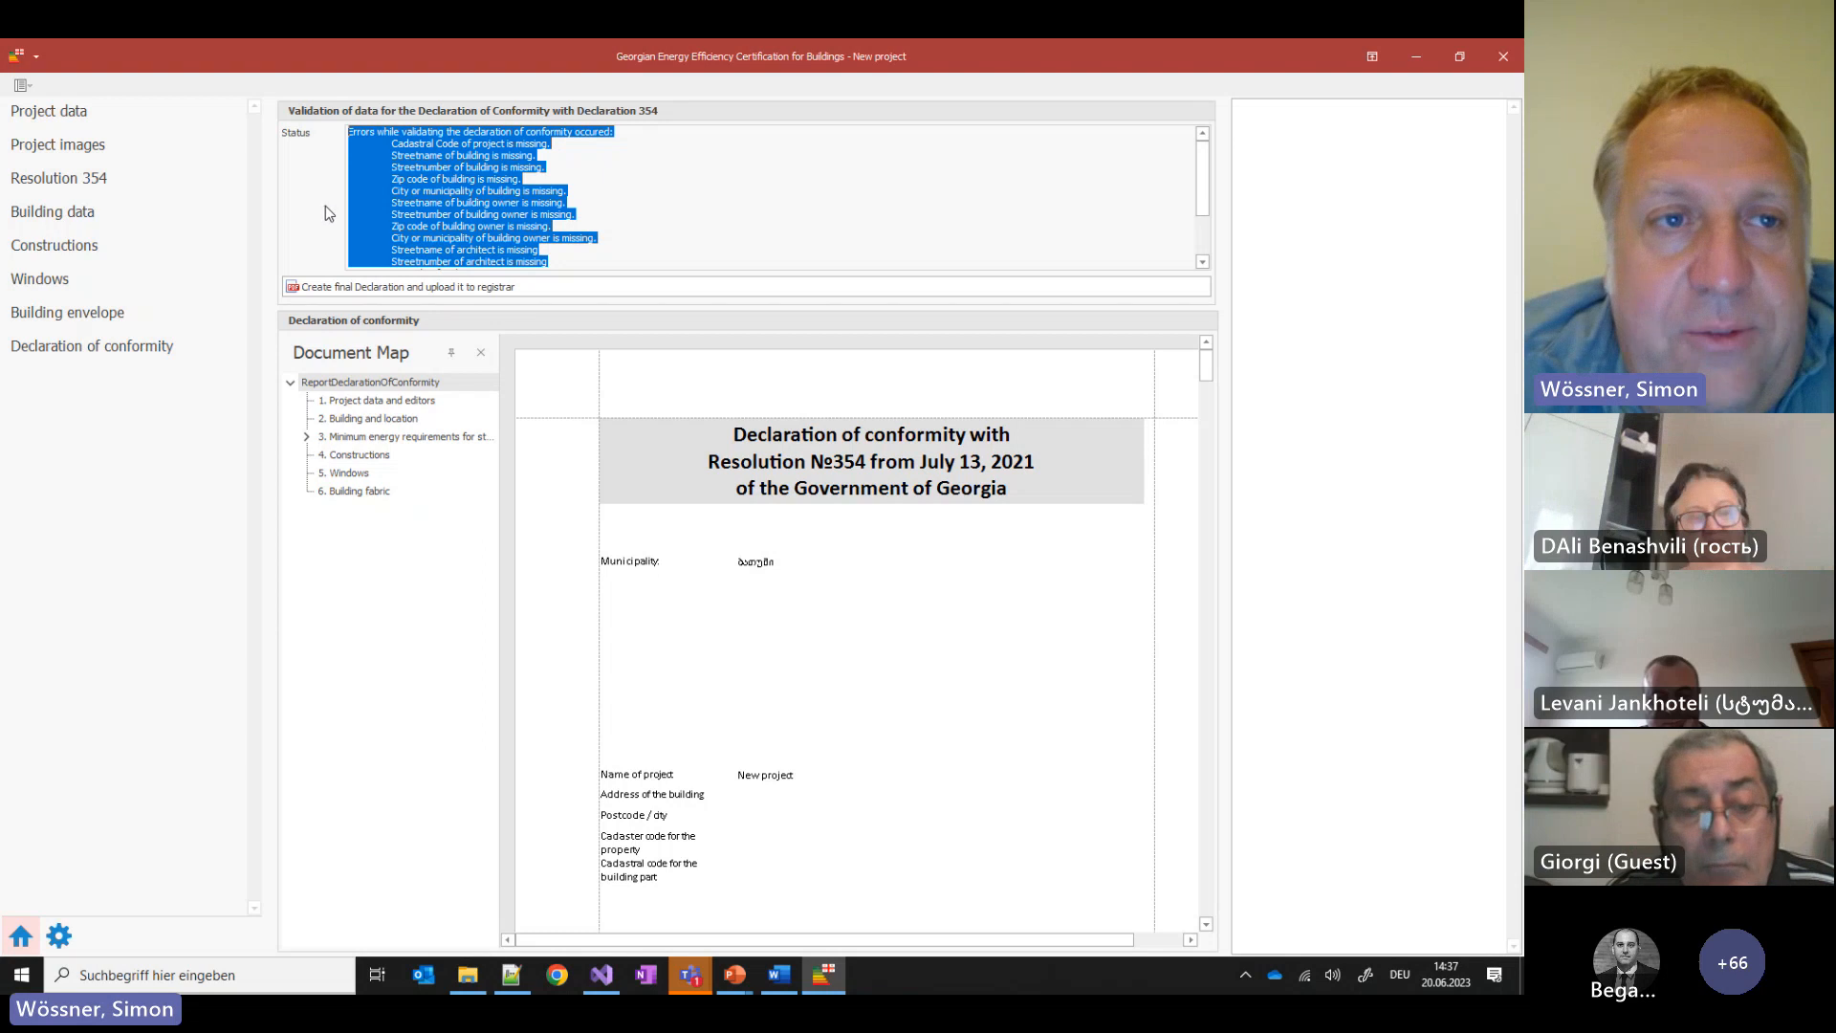
click(83, 125)
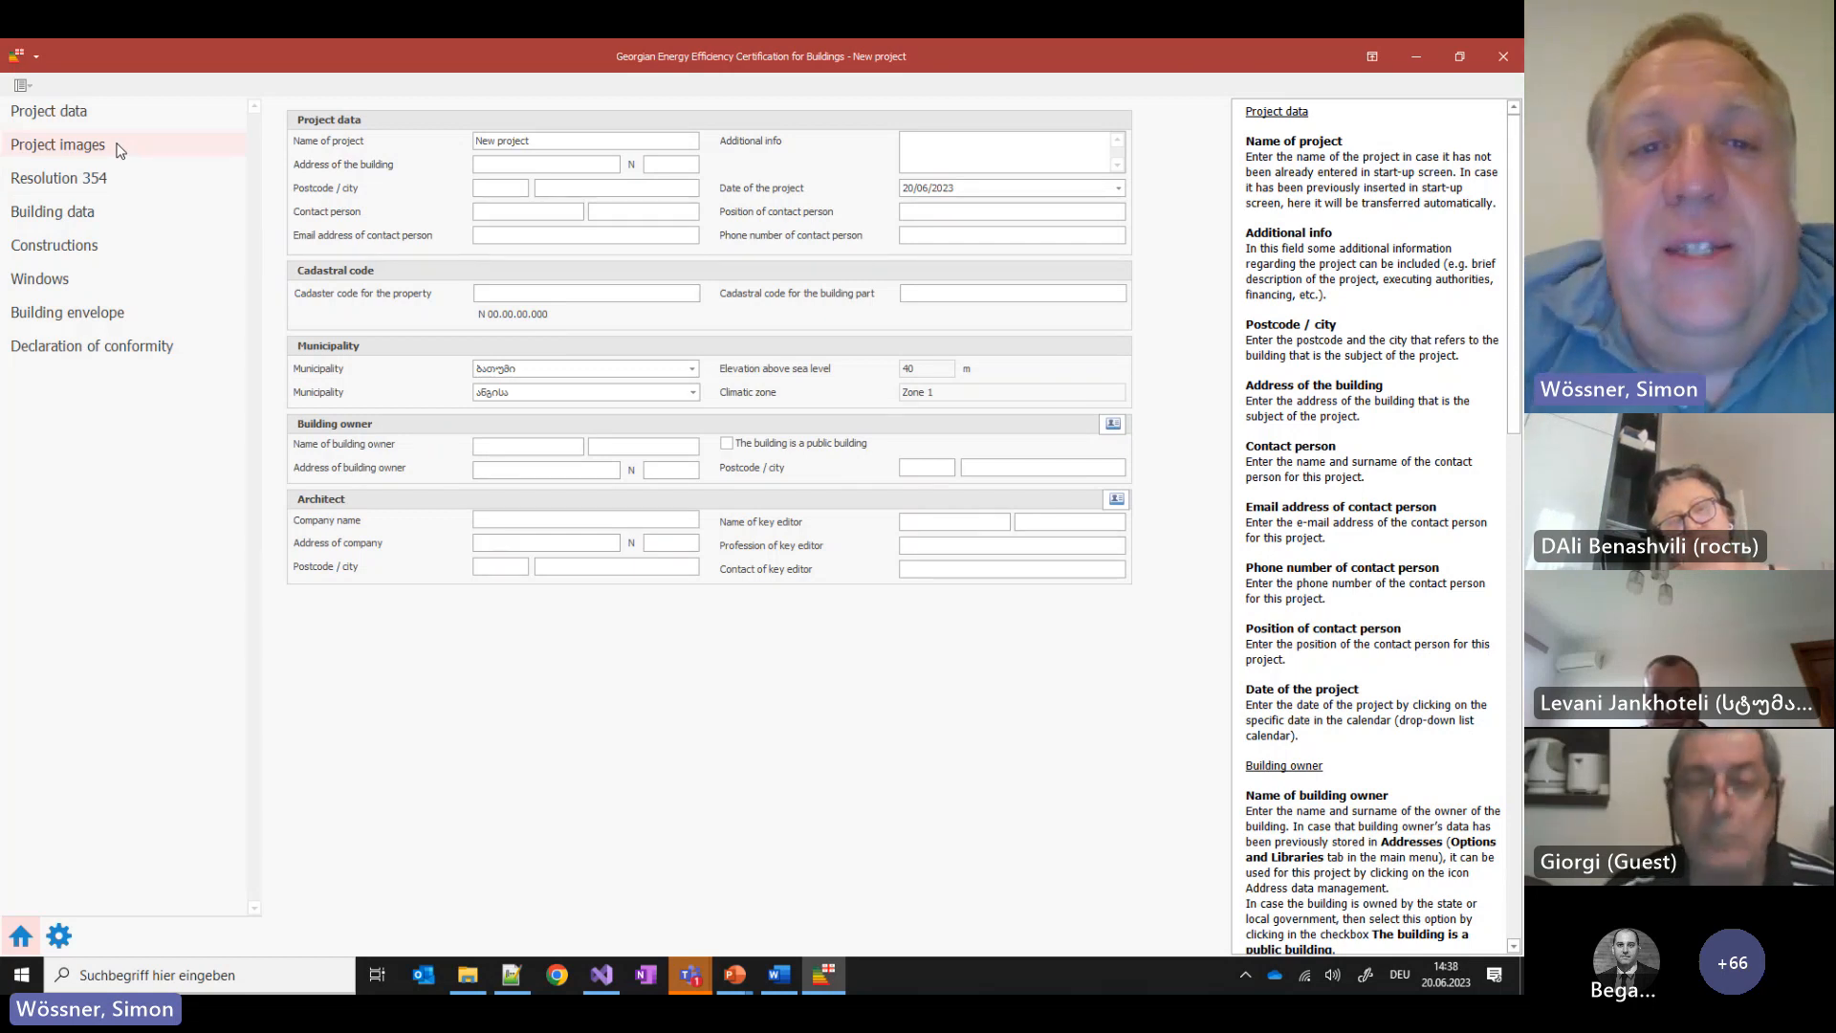
Name the project 'University building' and enter the building's street address and postcode
click(541, 147)
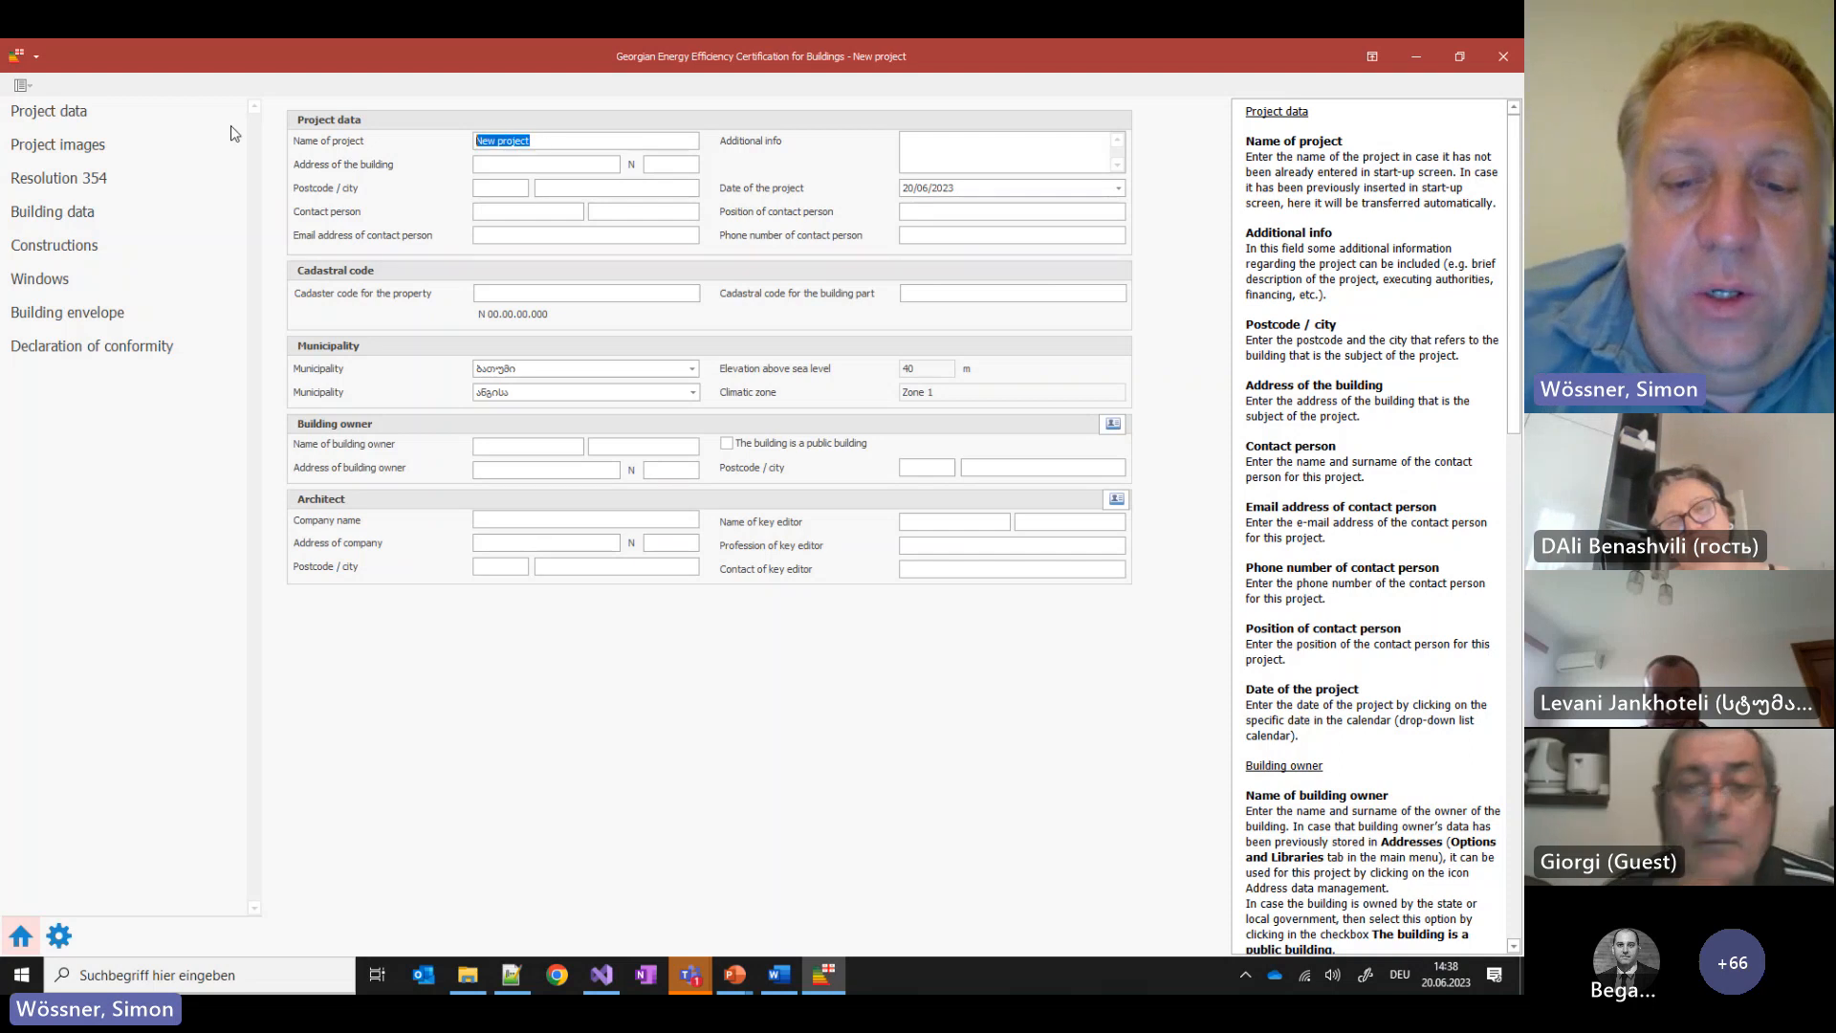
text(University )
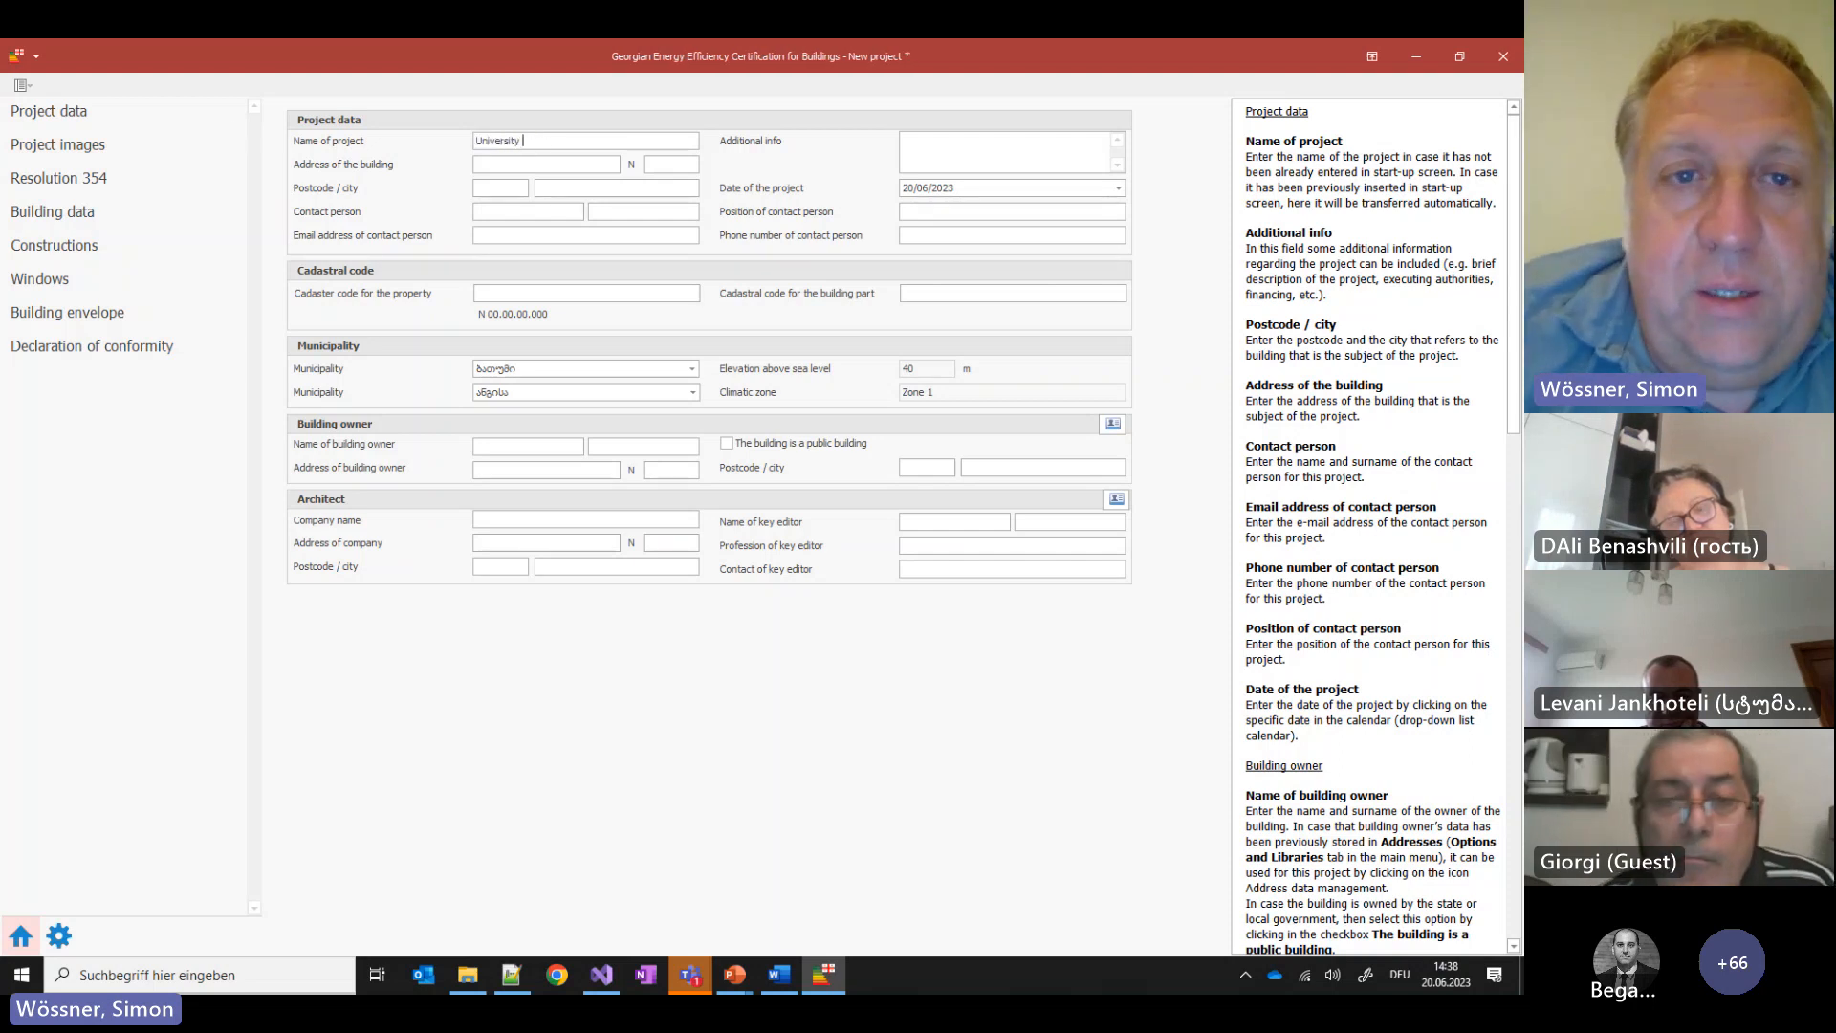
text(buildin)
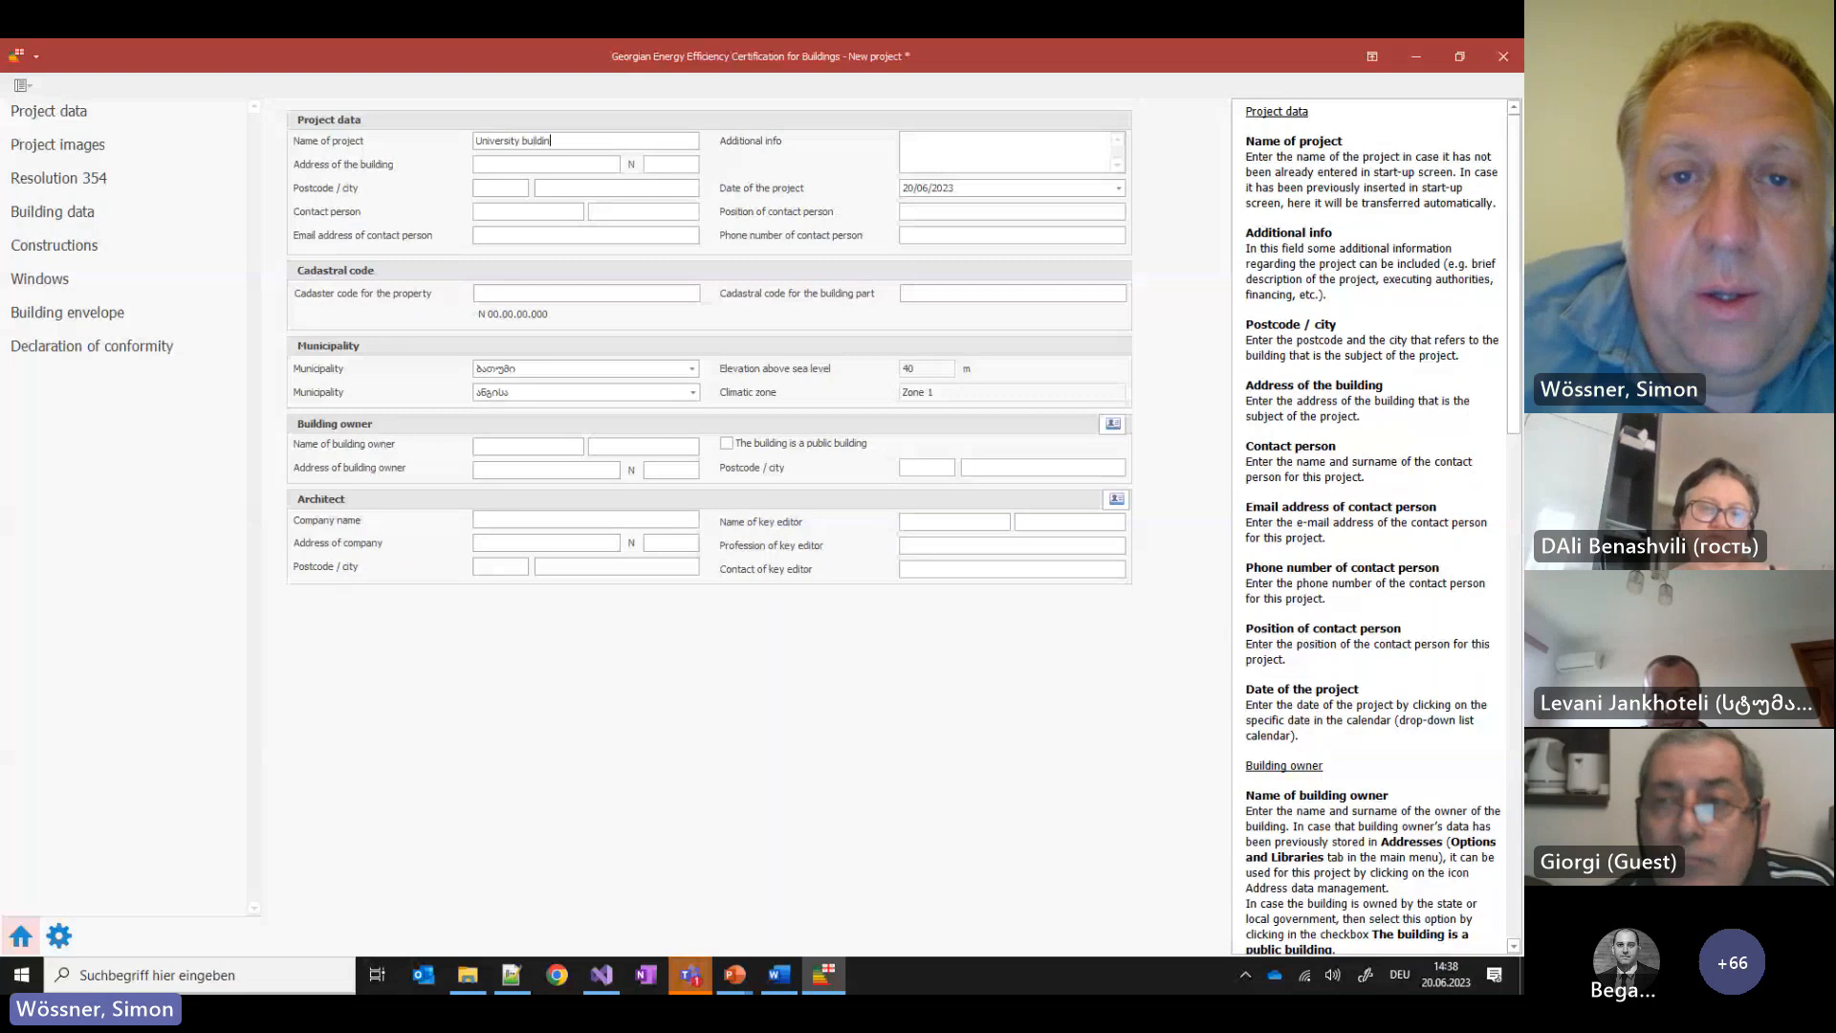
text(g)
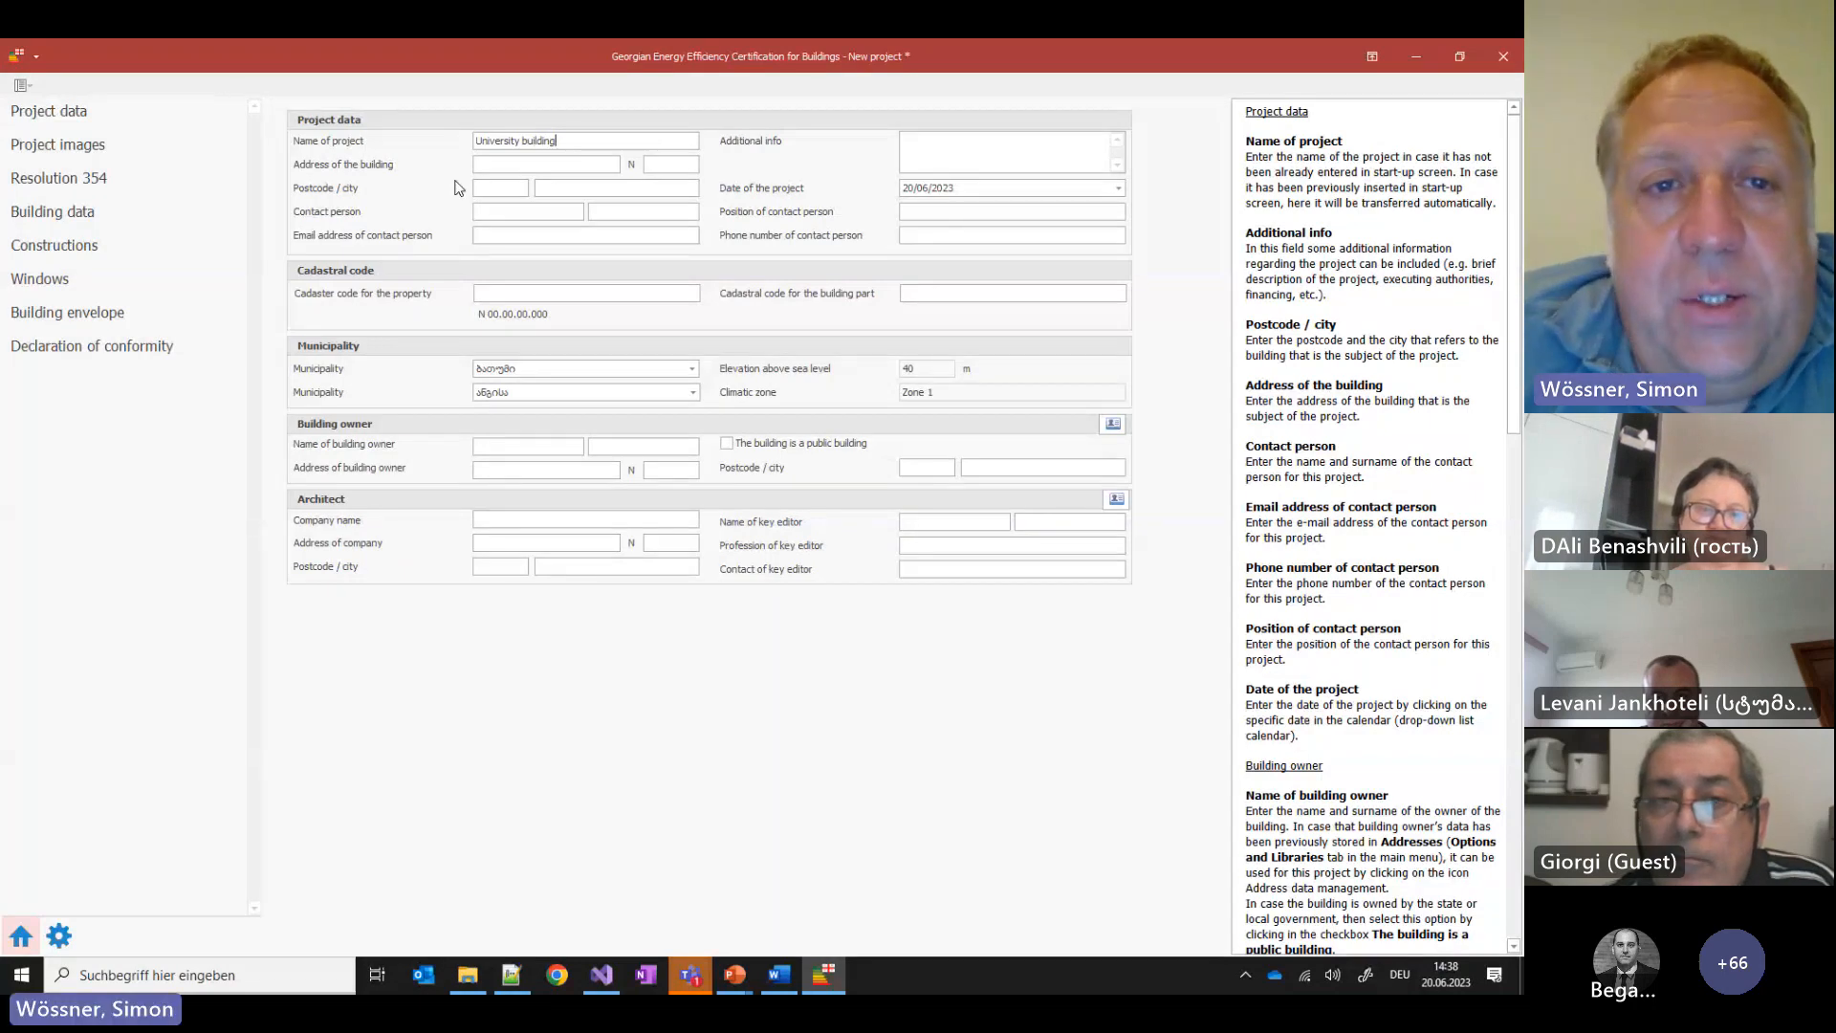
click(543, 170)
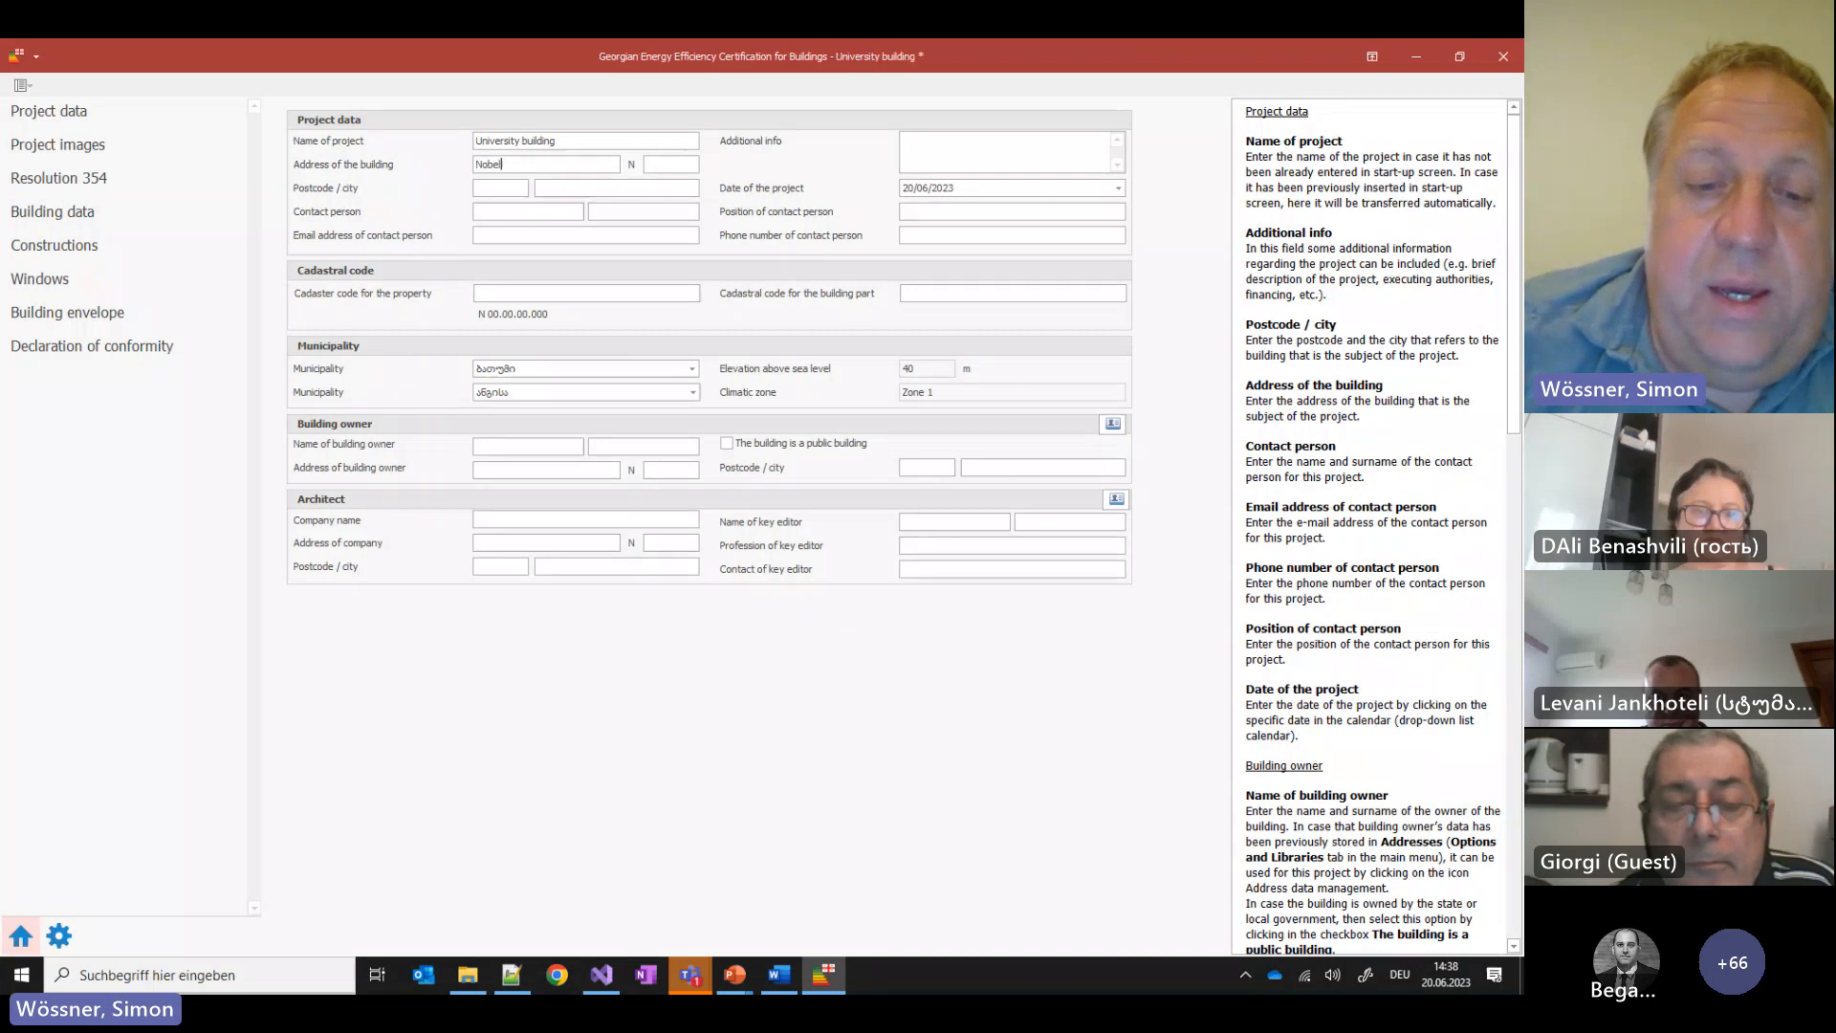
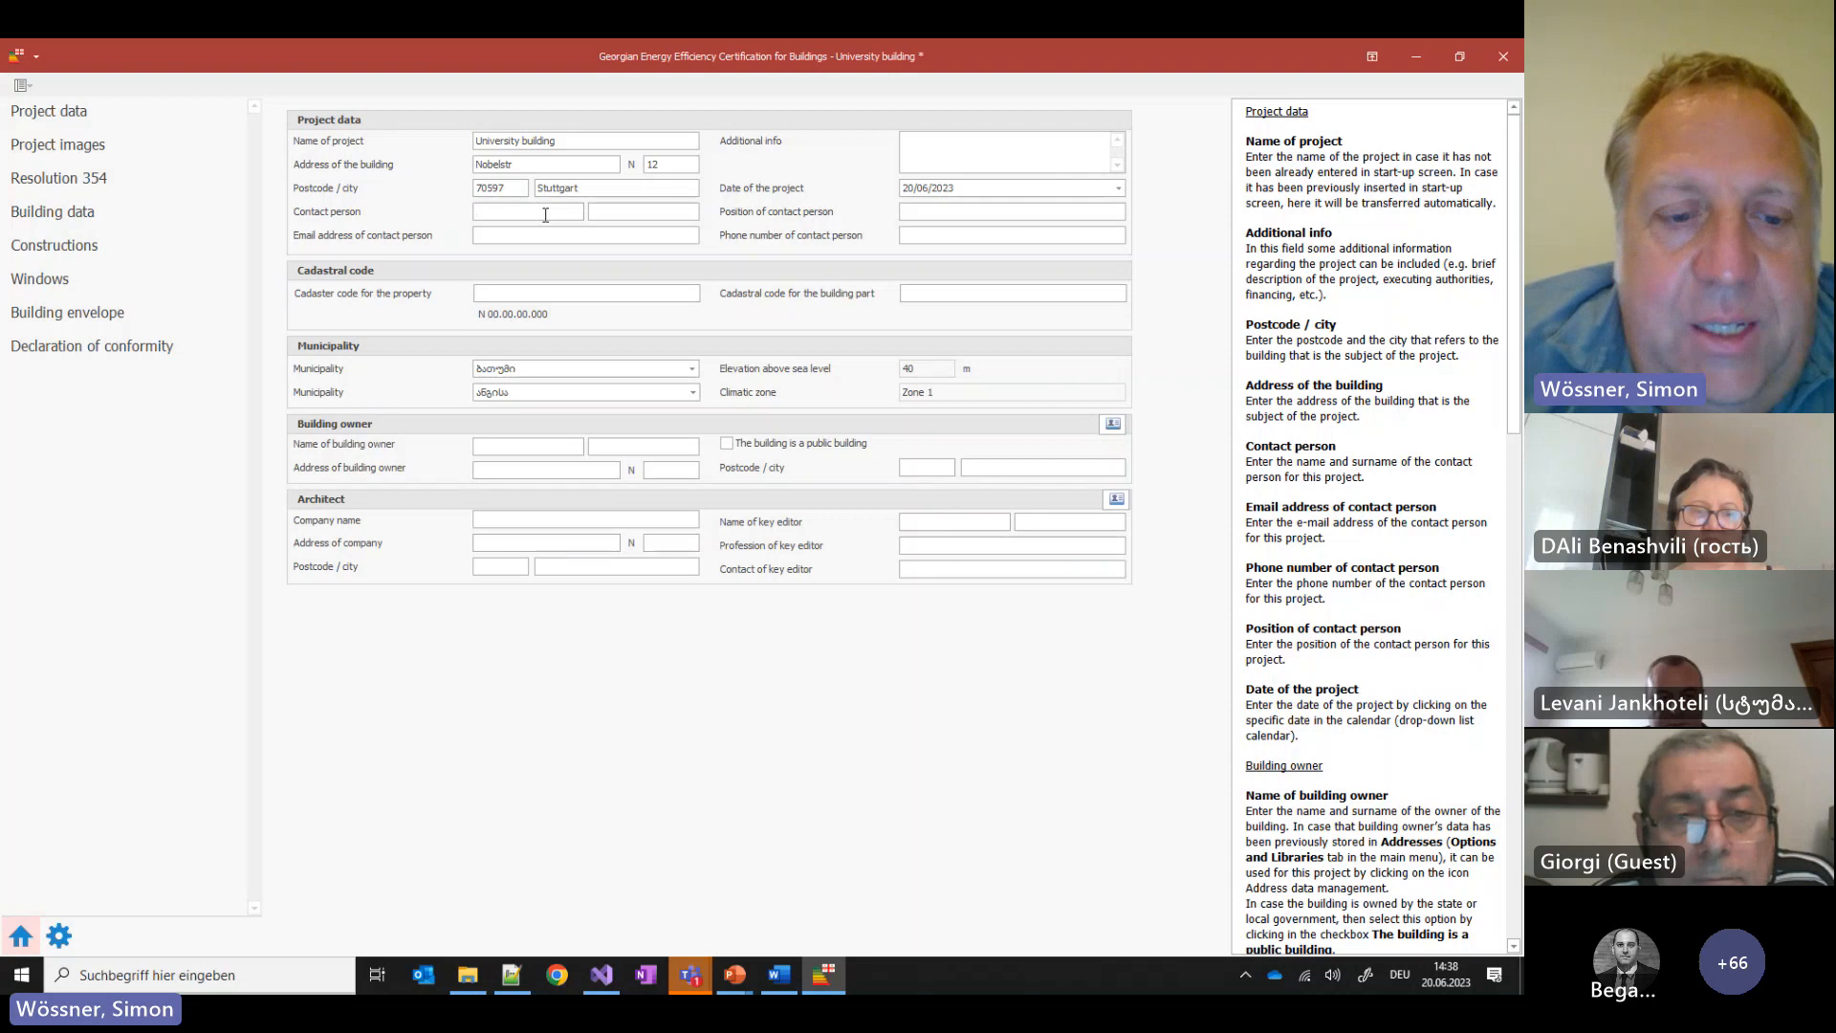
Fill in the contact person's name, e-mail, position 'Team leader' and phone number
key(Tab)
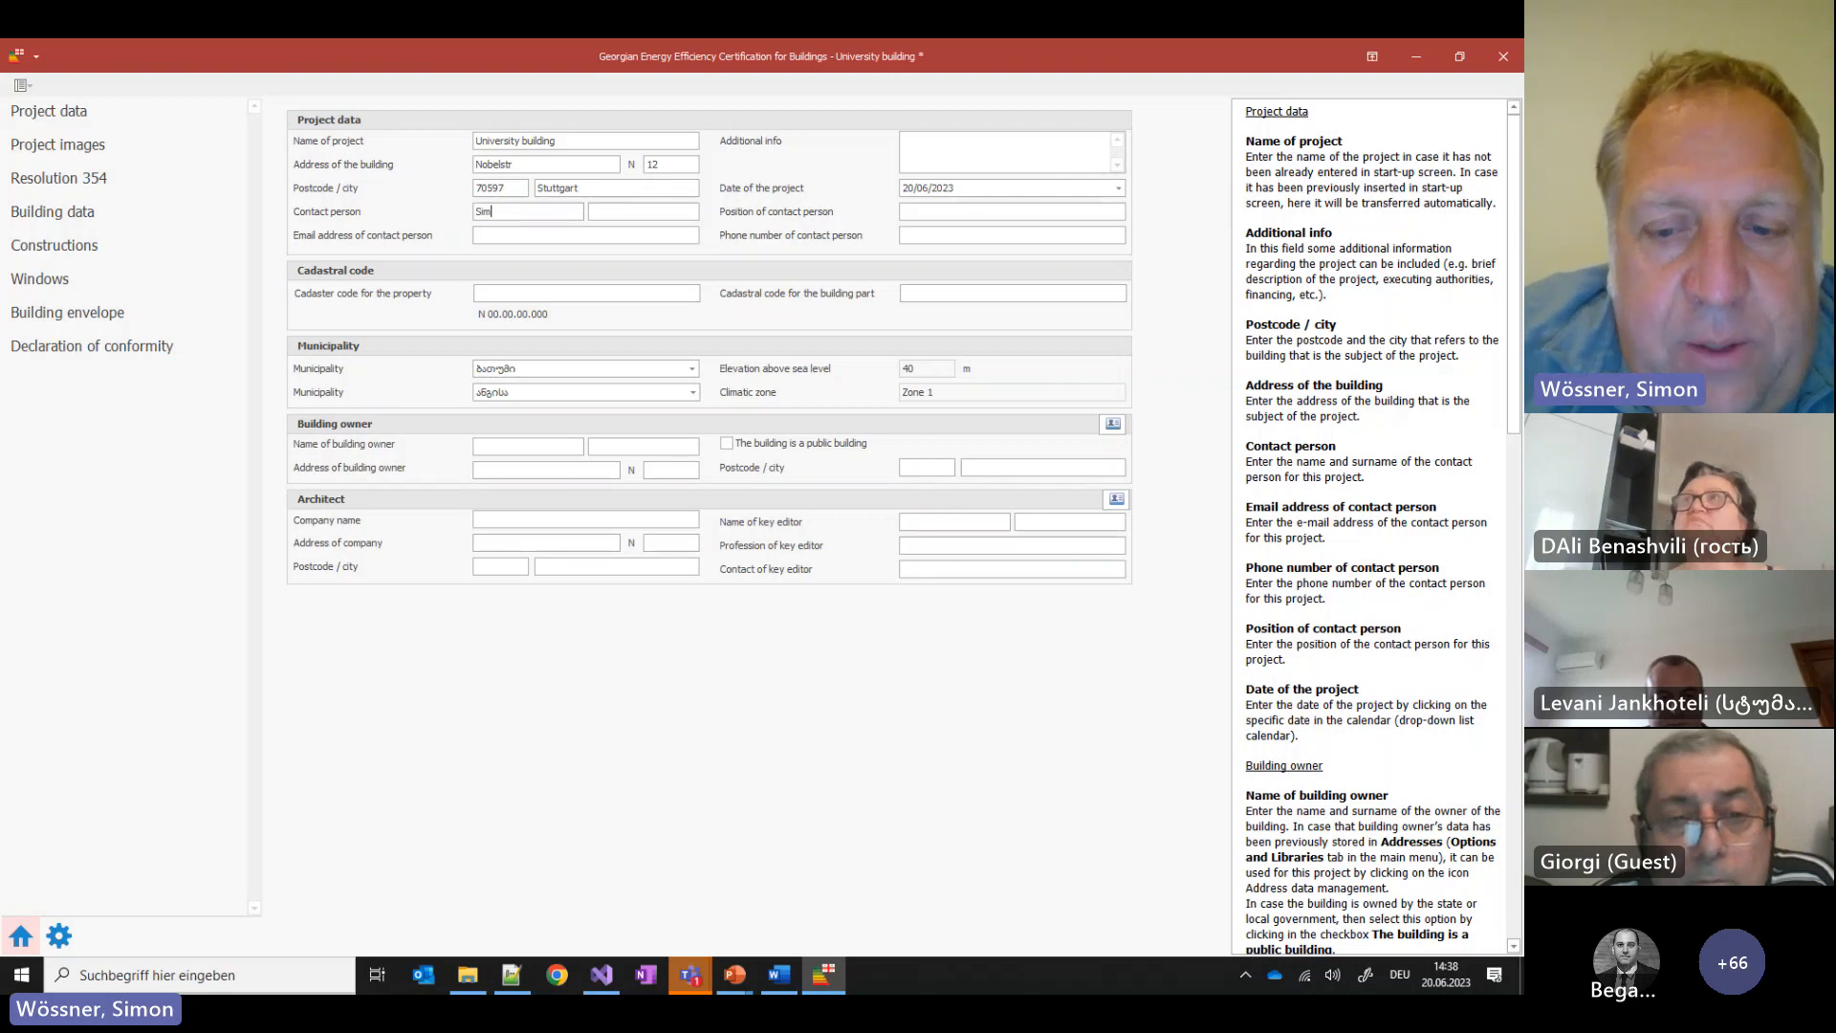
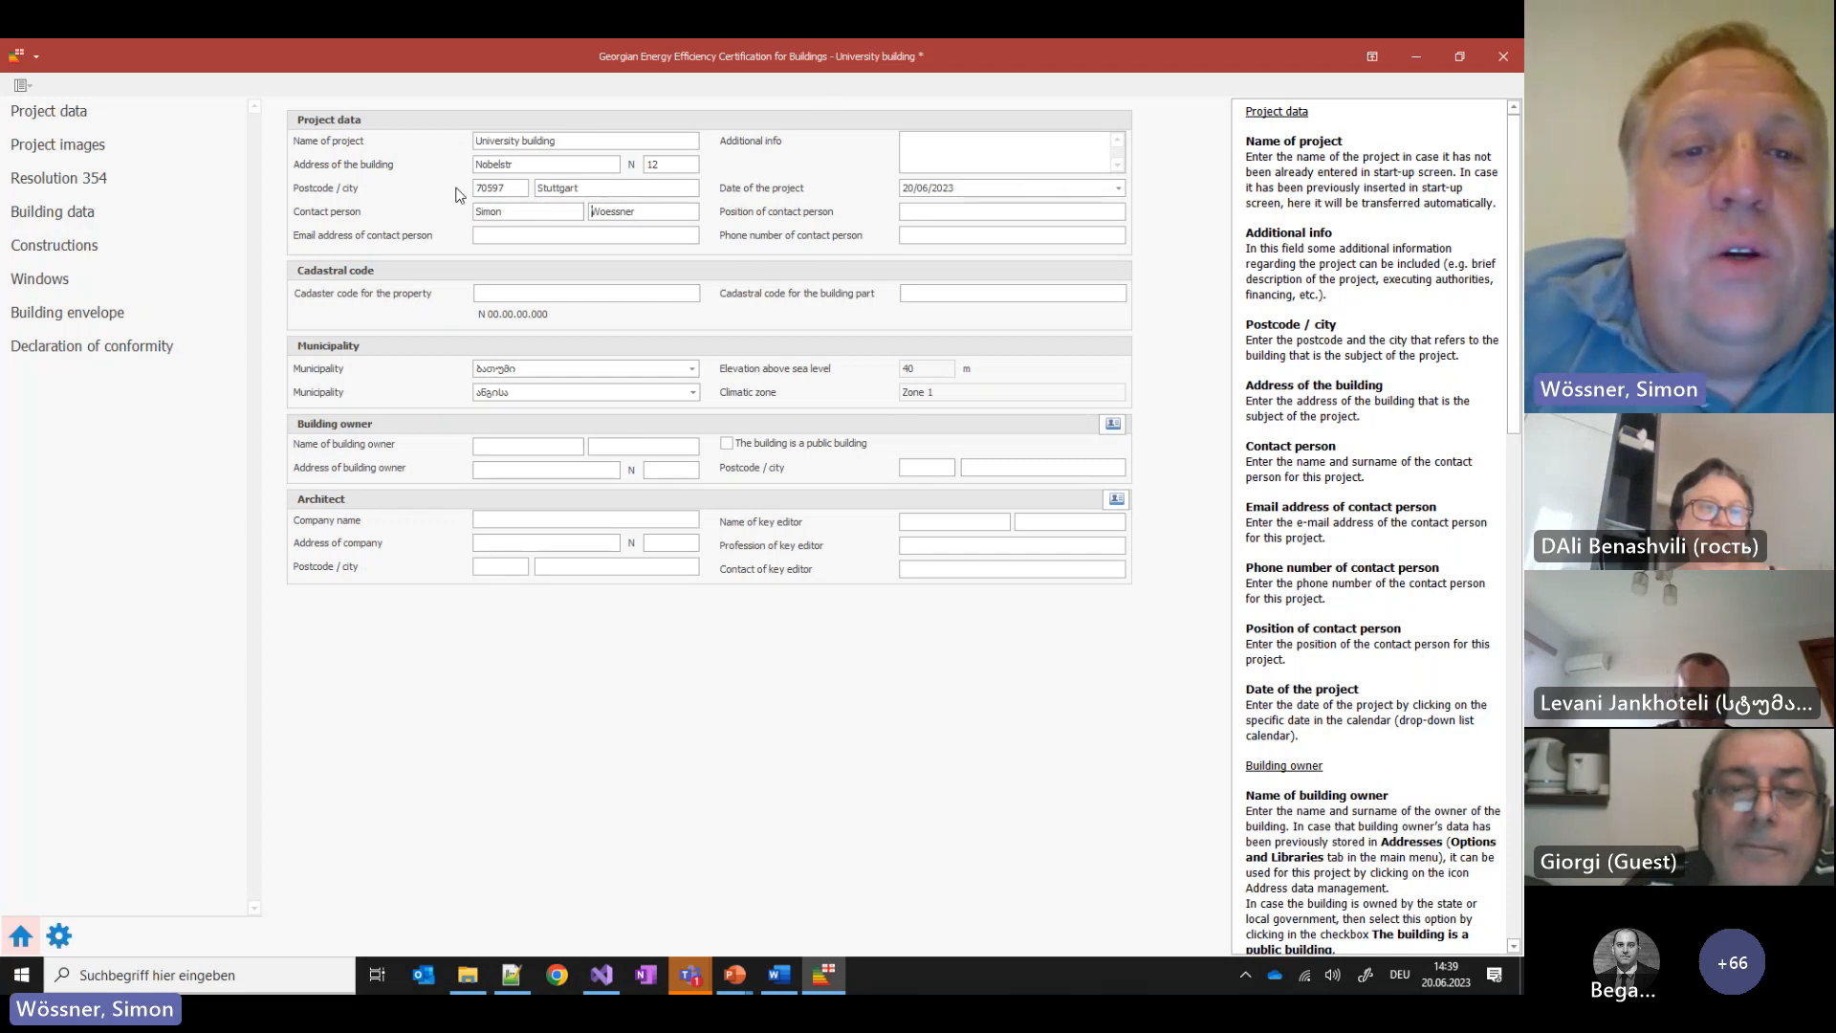
click(512, 234)
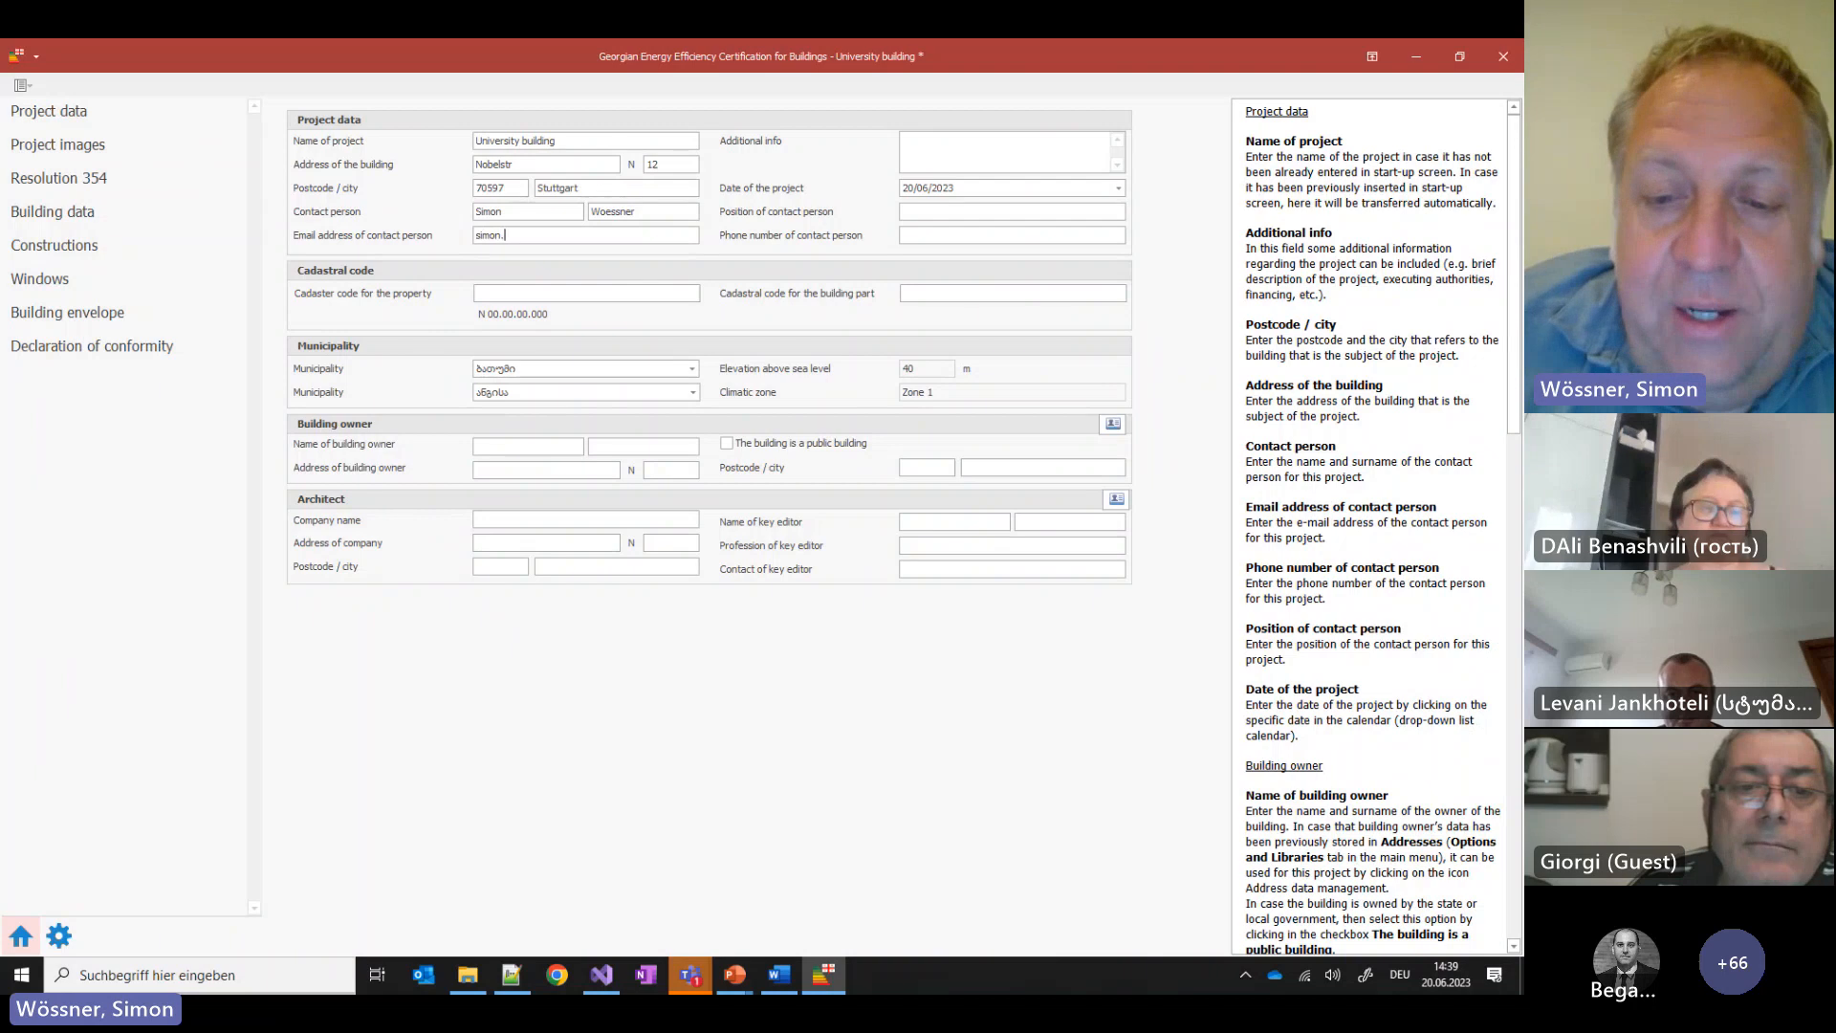
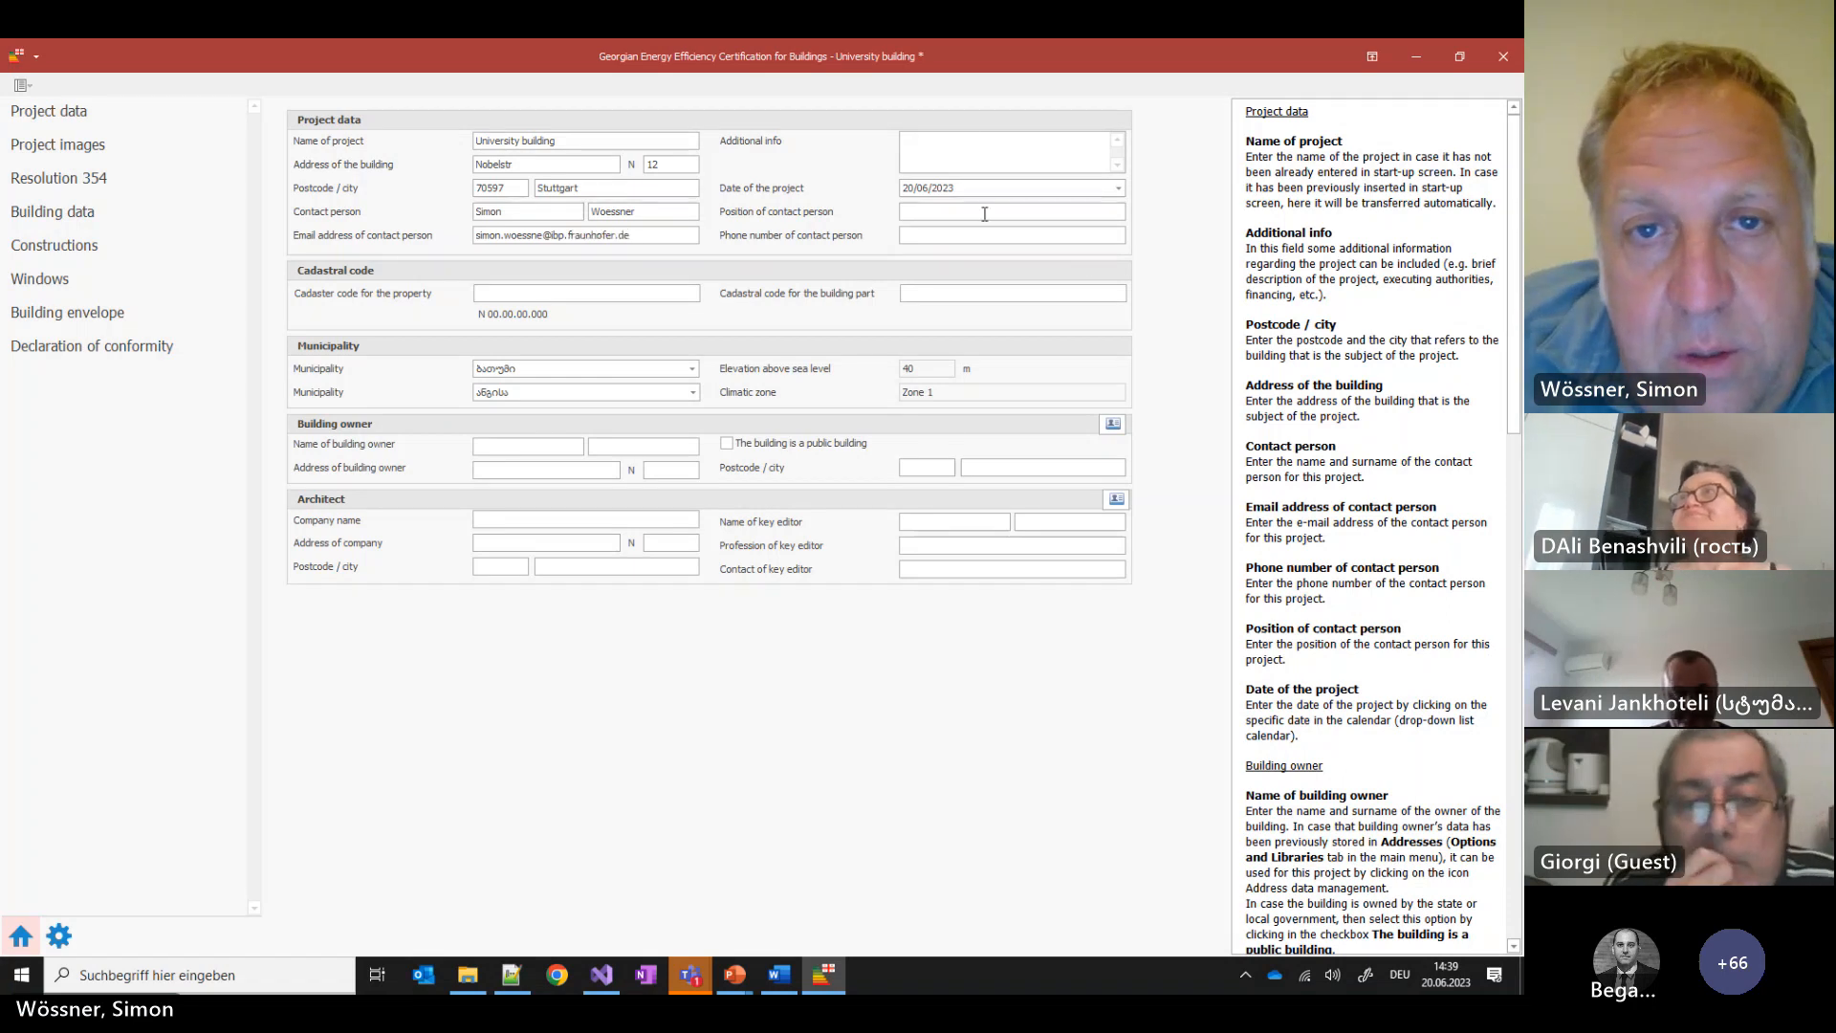
click(984, 213)
text(Team le)
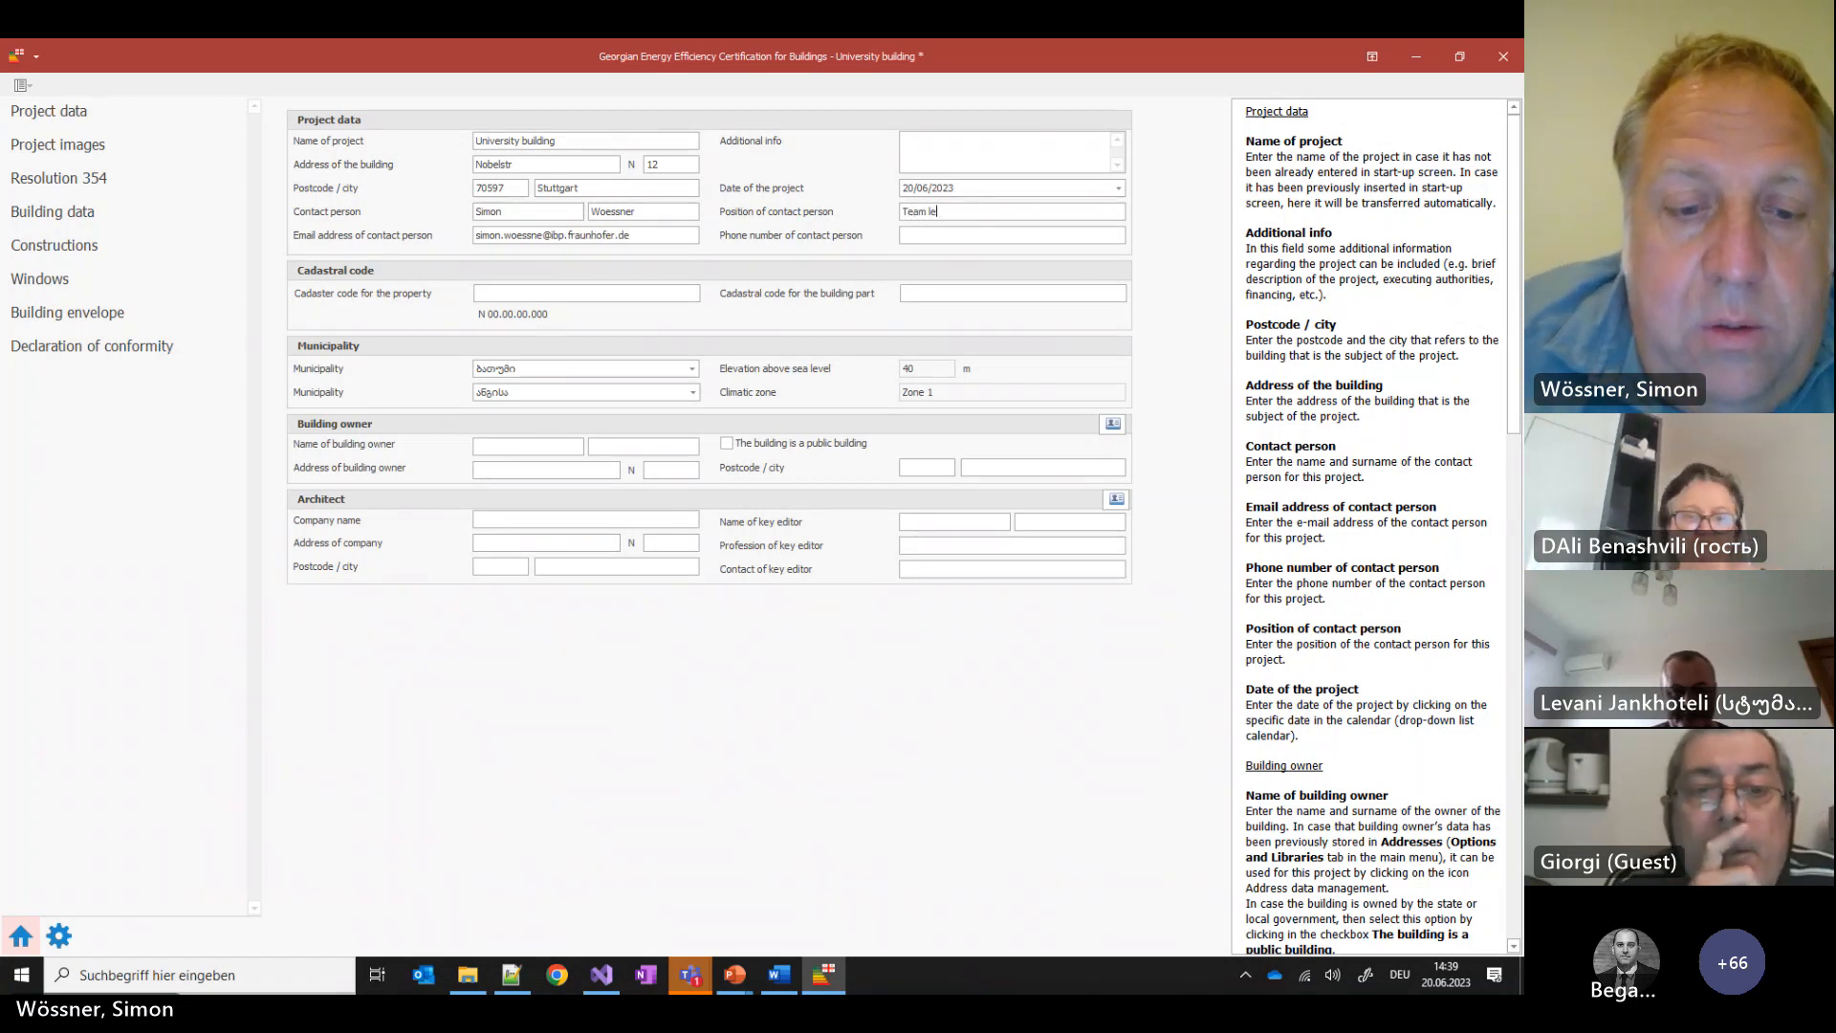
text(ader)
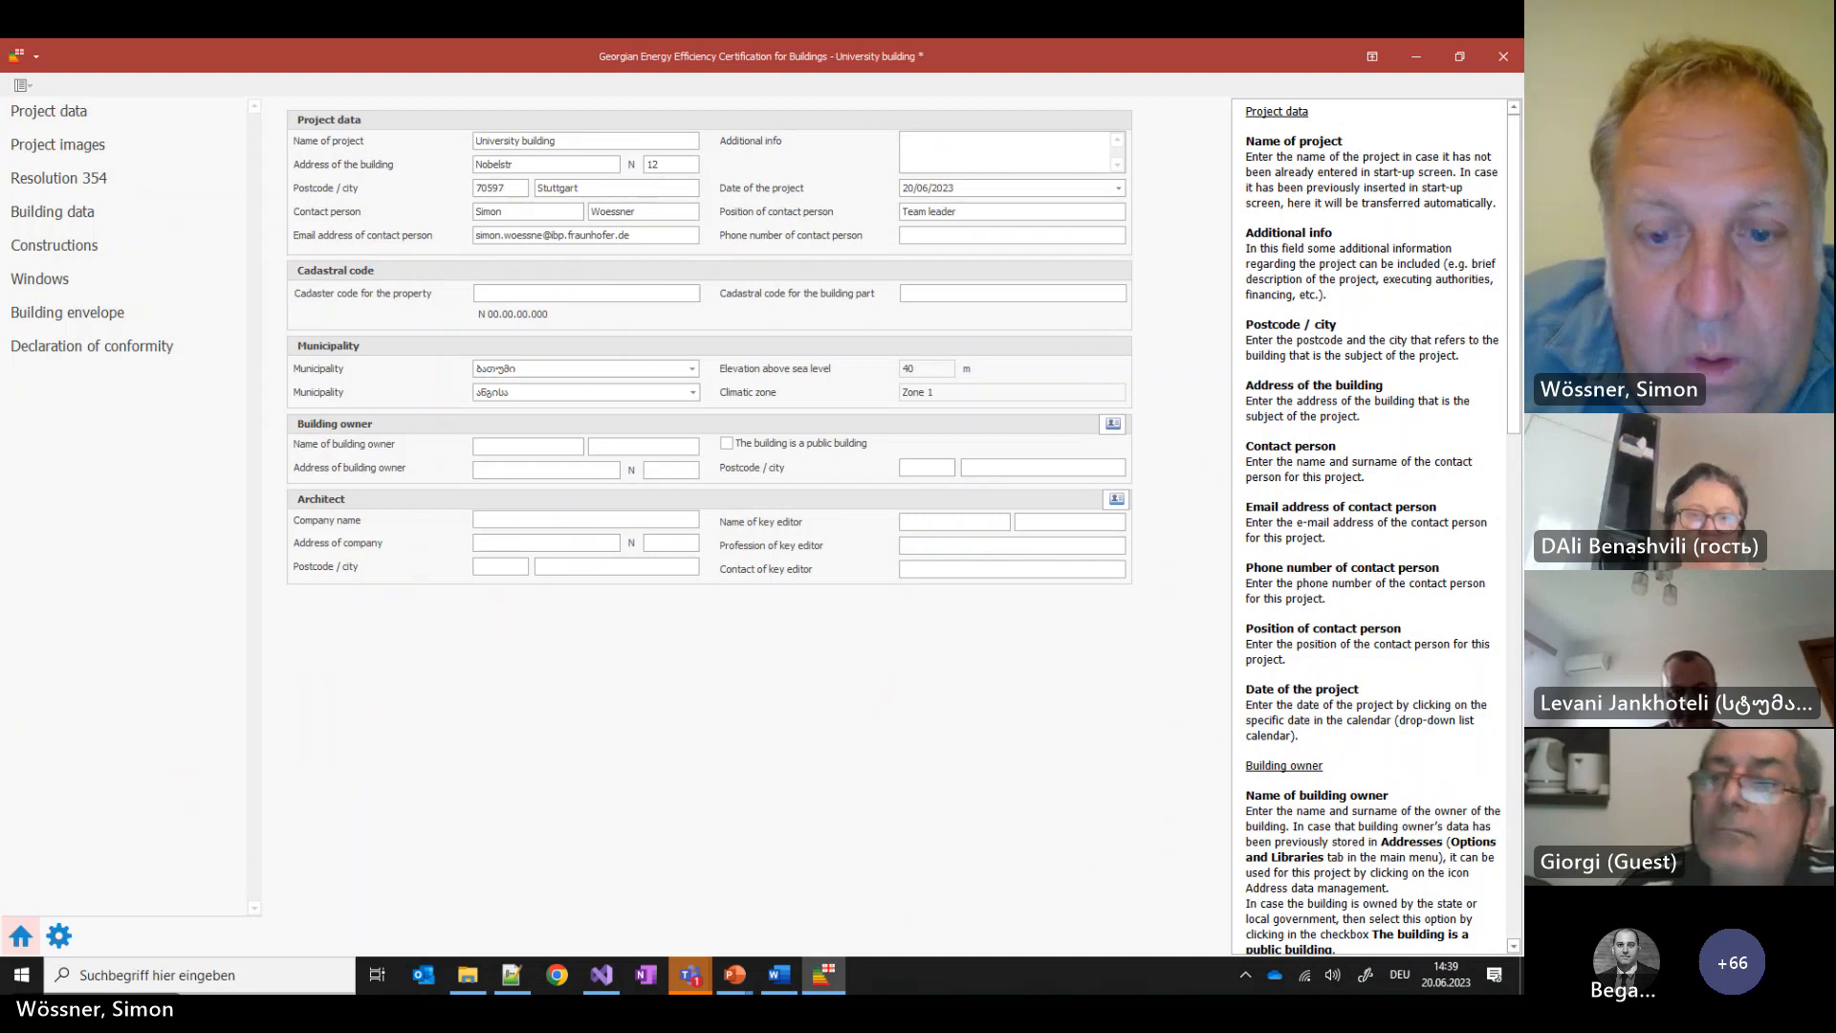
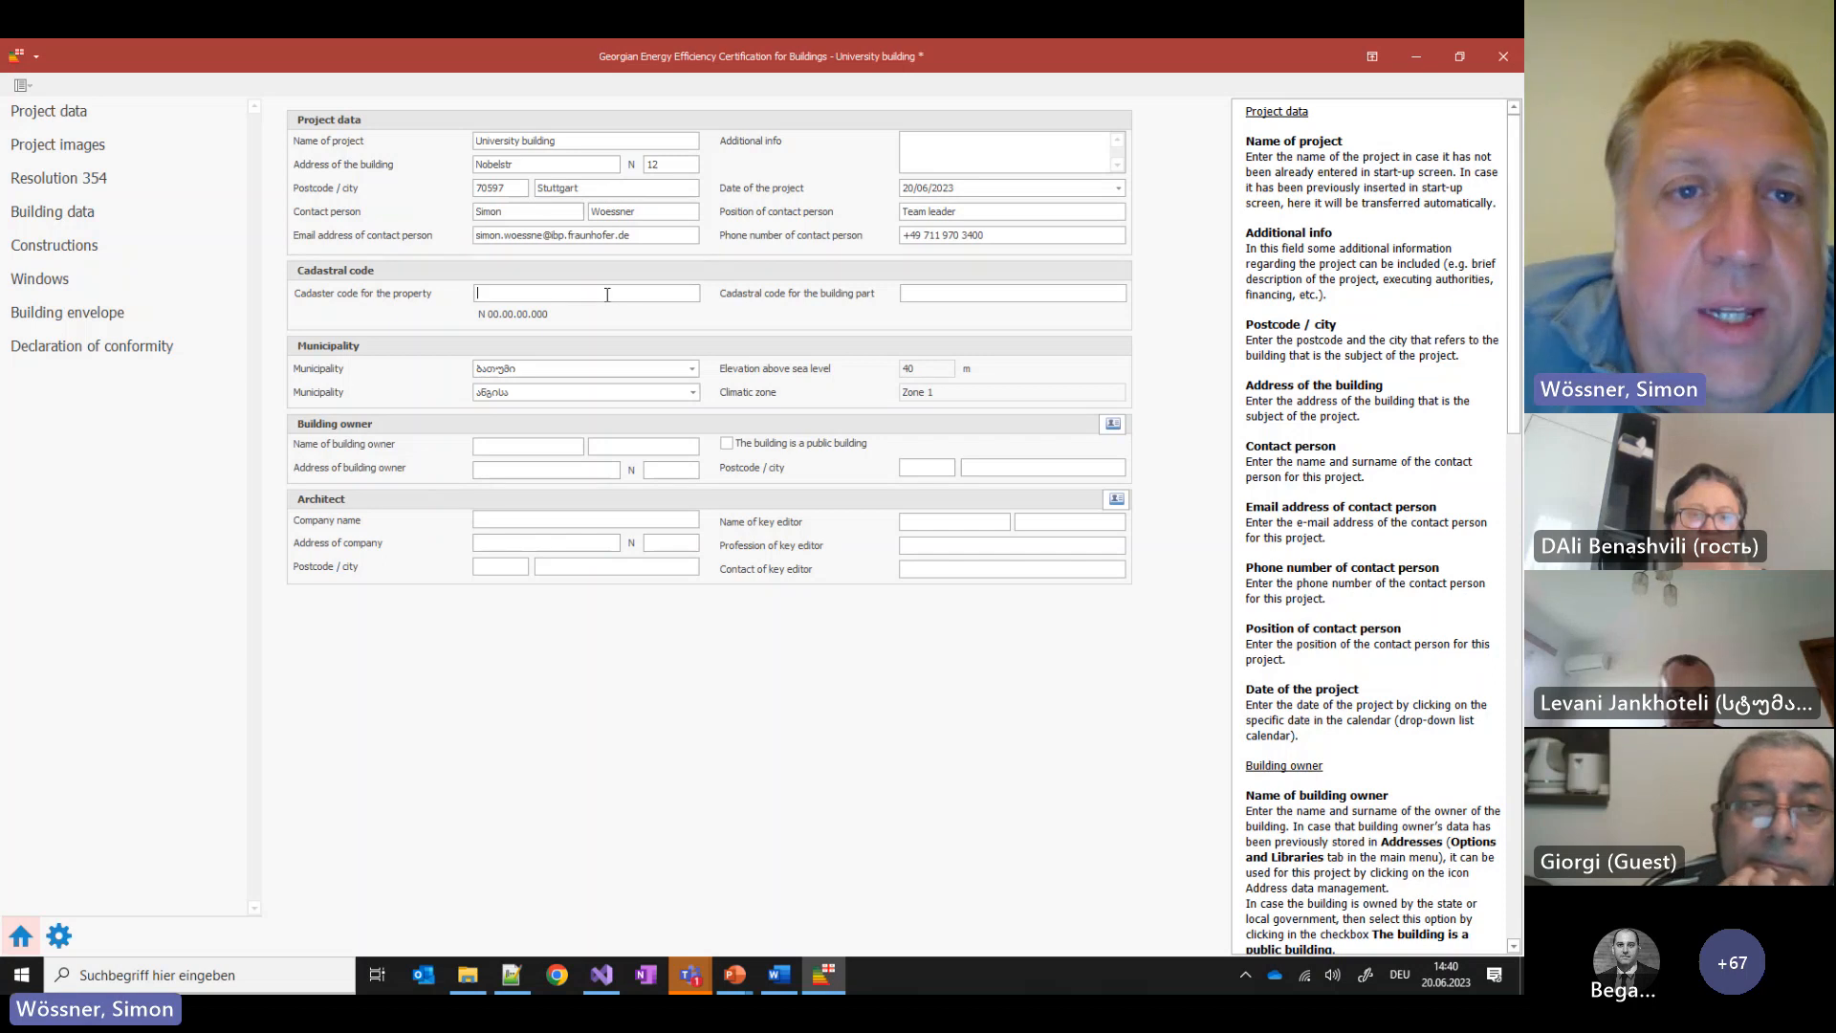
Enter cadastre code N 12.34.56.789, consulting the Resolution 354 document in Word
click(607, 295)
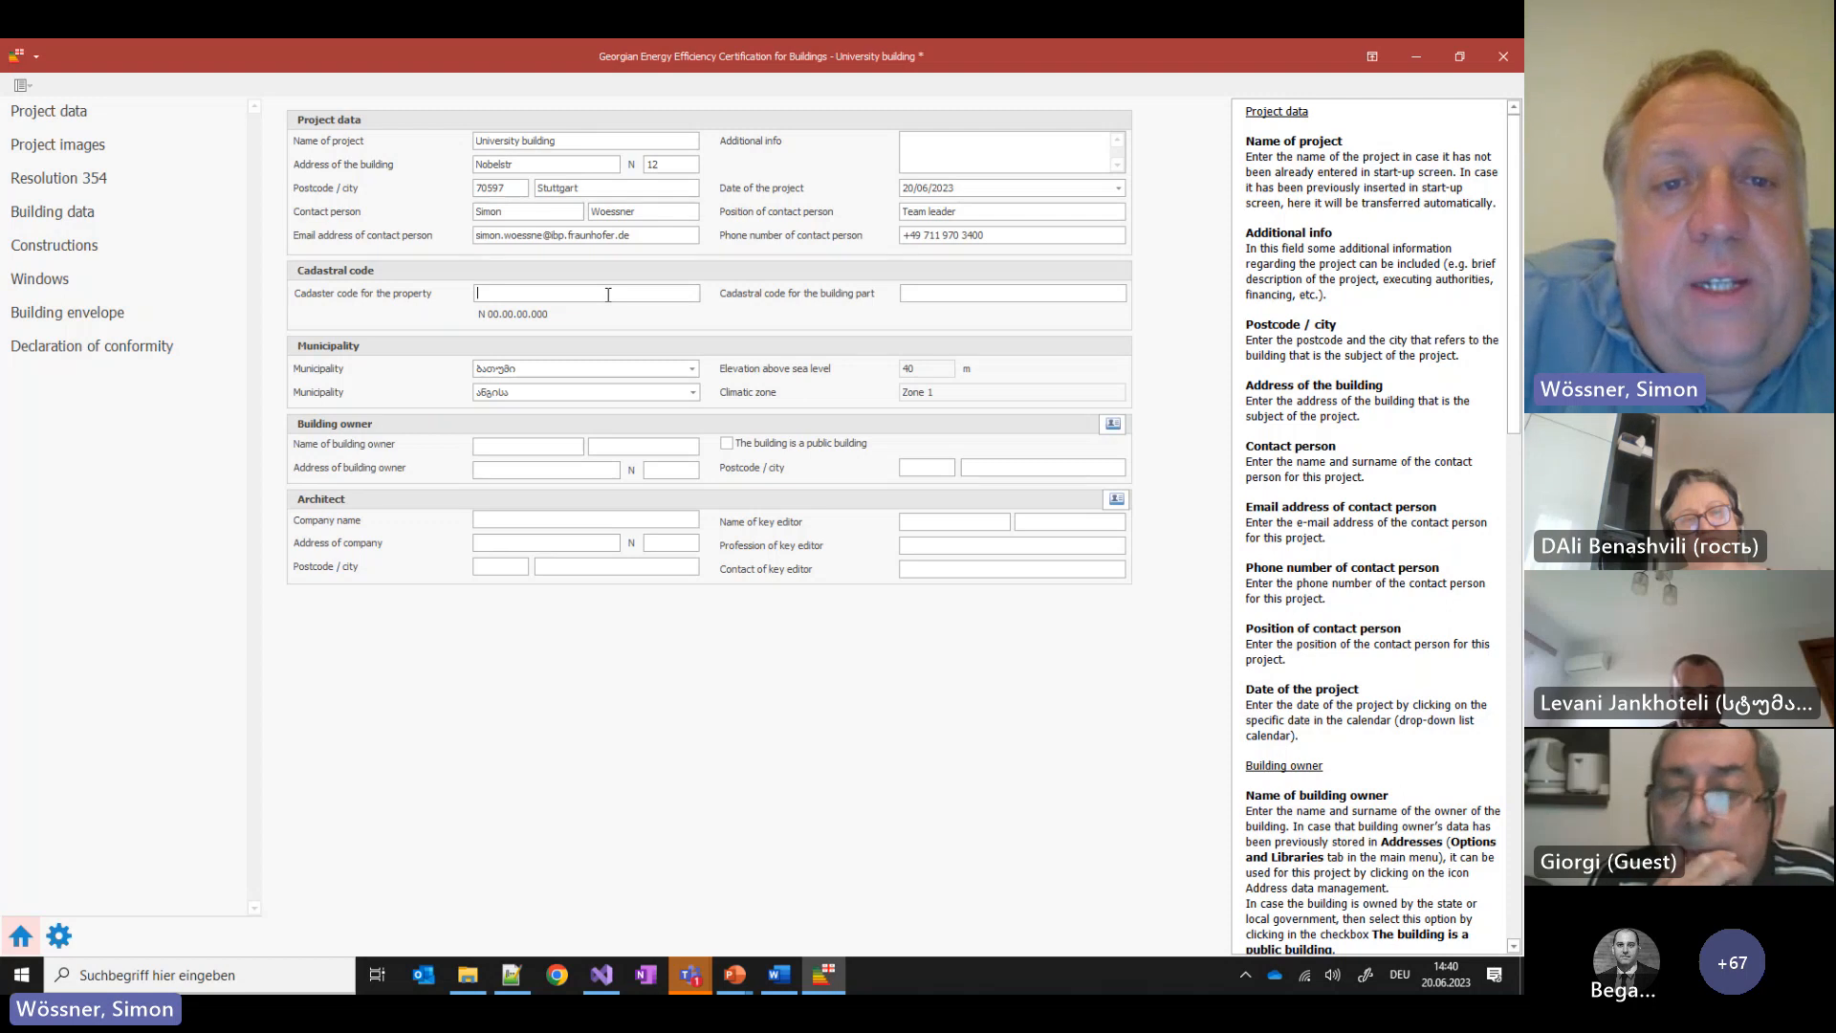
text(N )
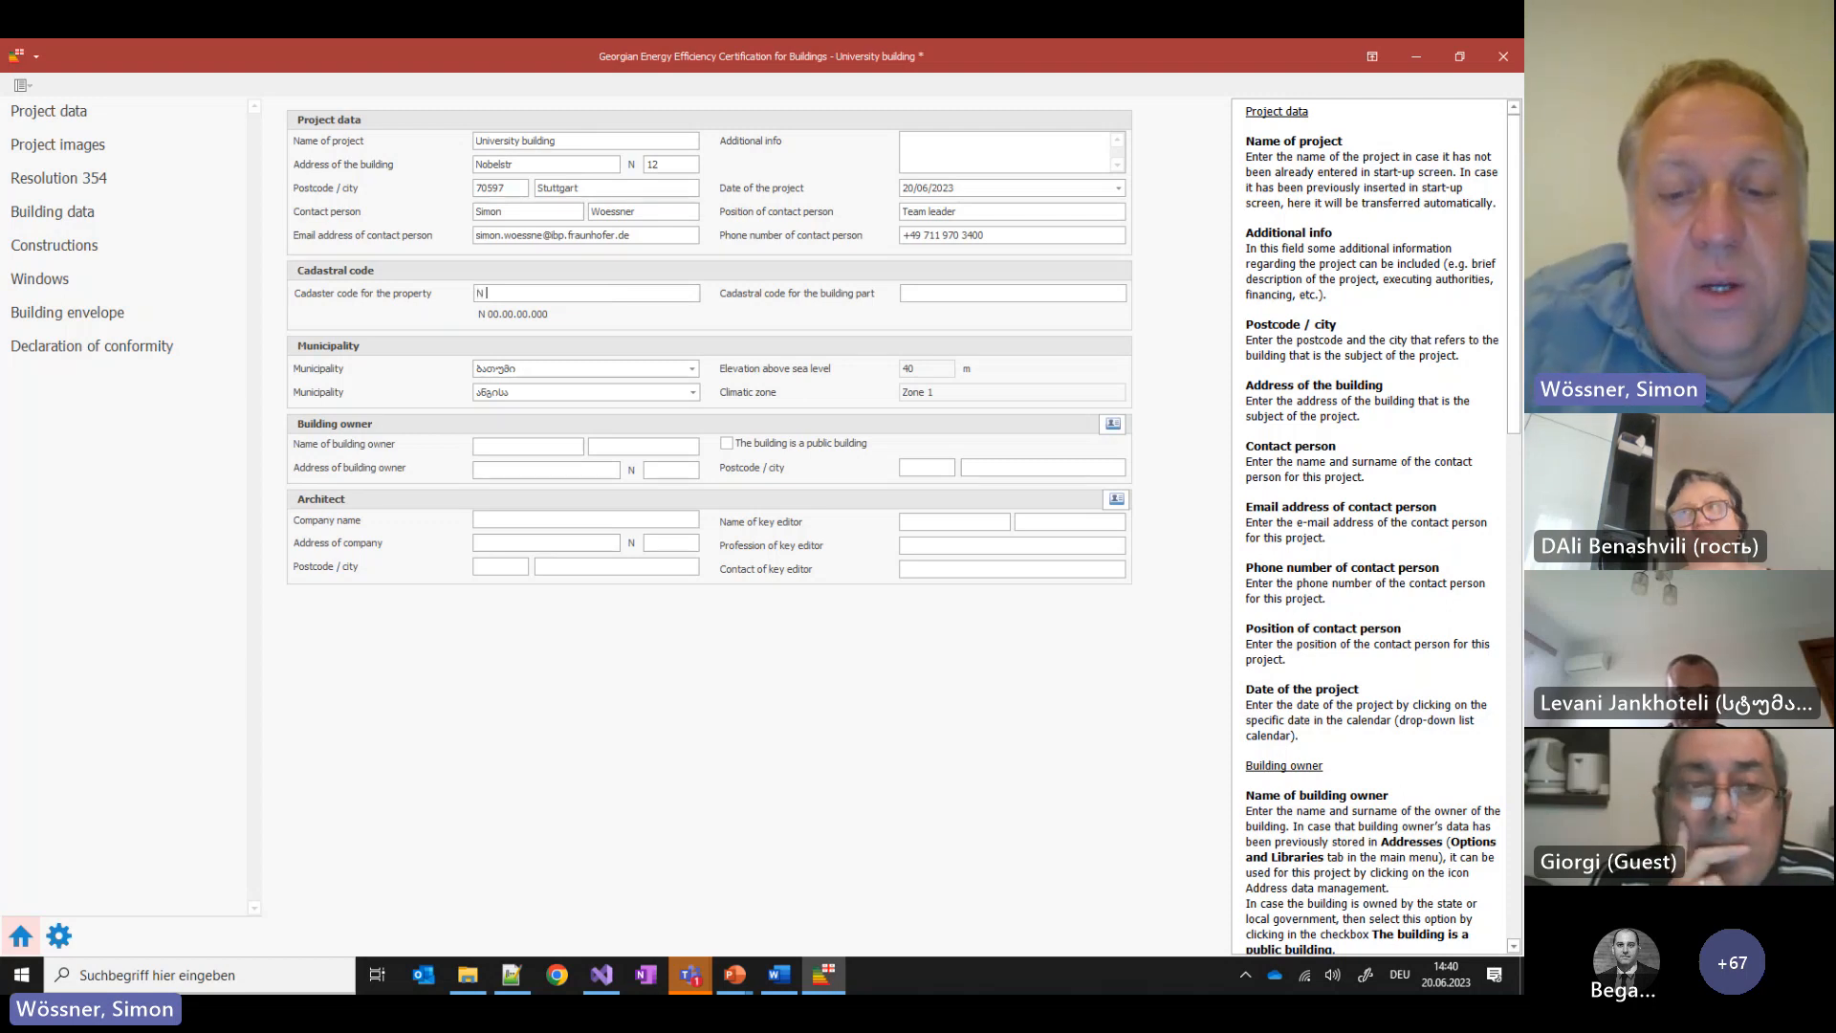
text(12.)
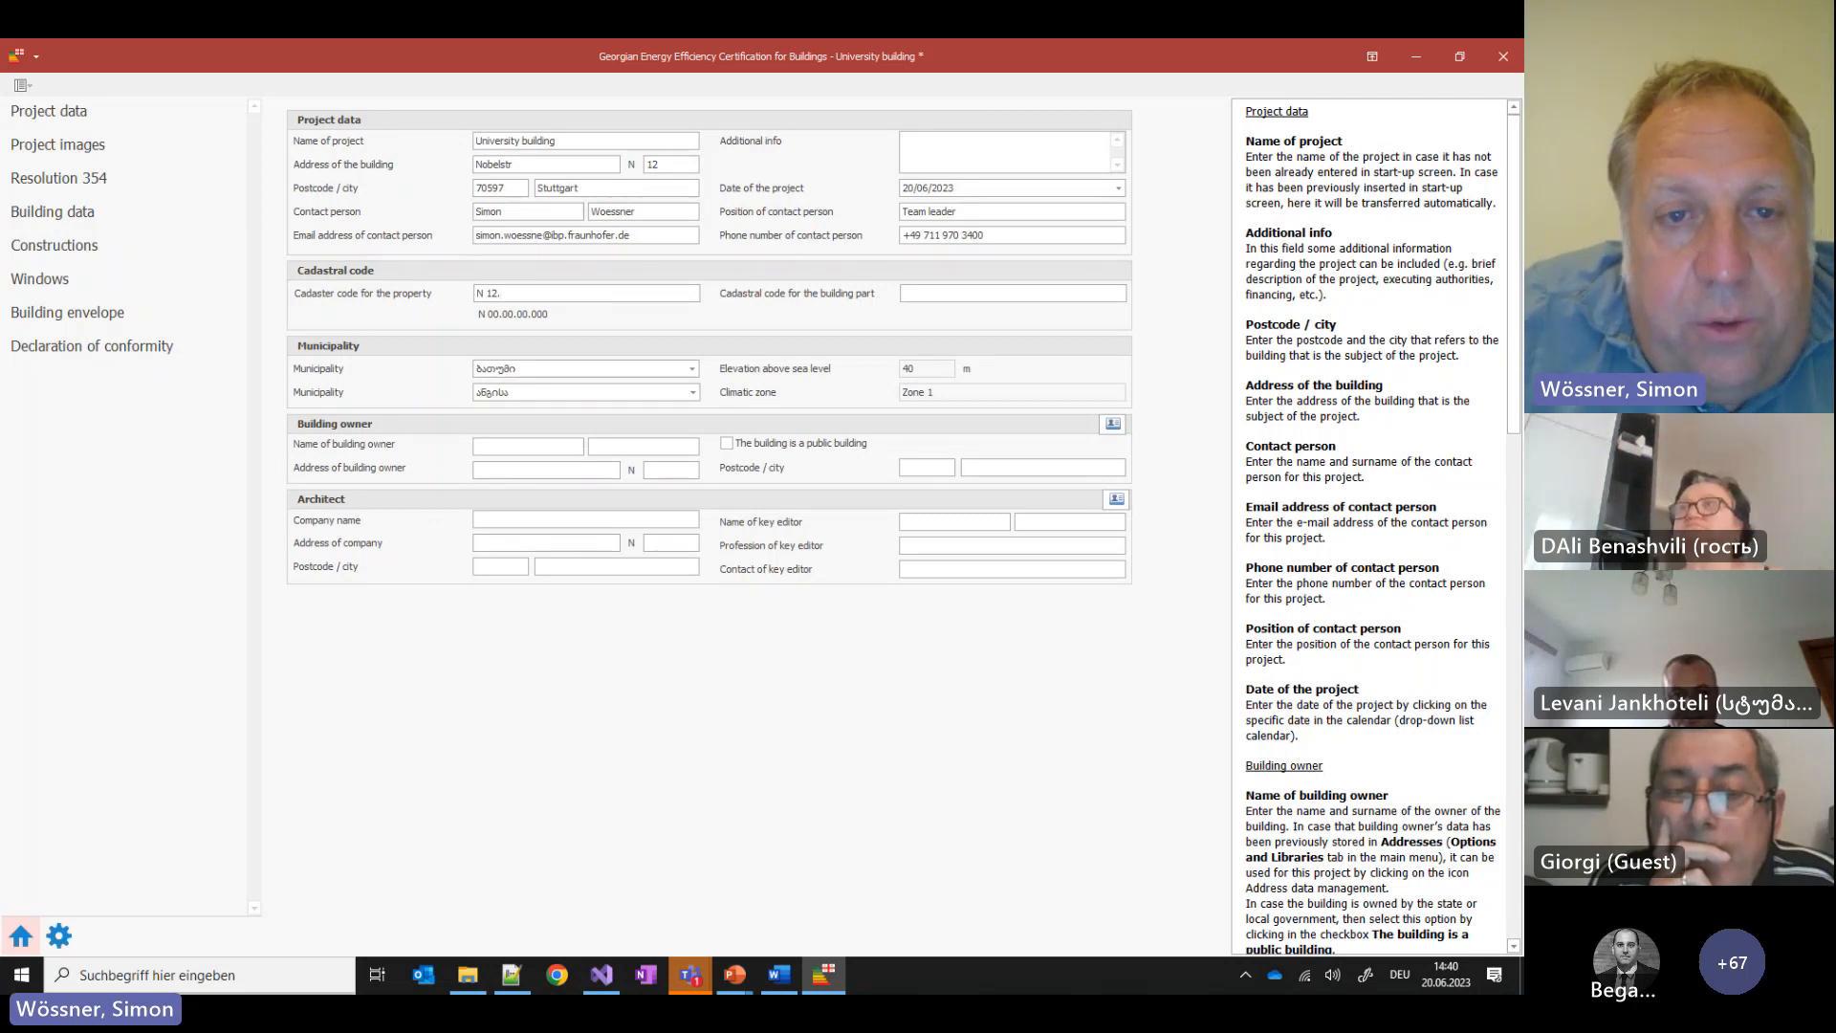
text(34.56)
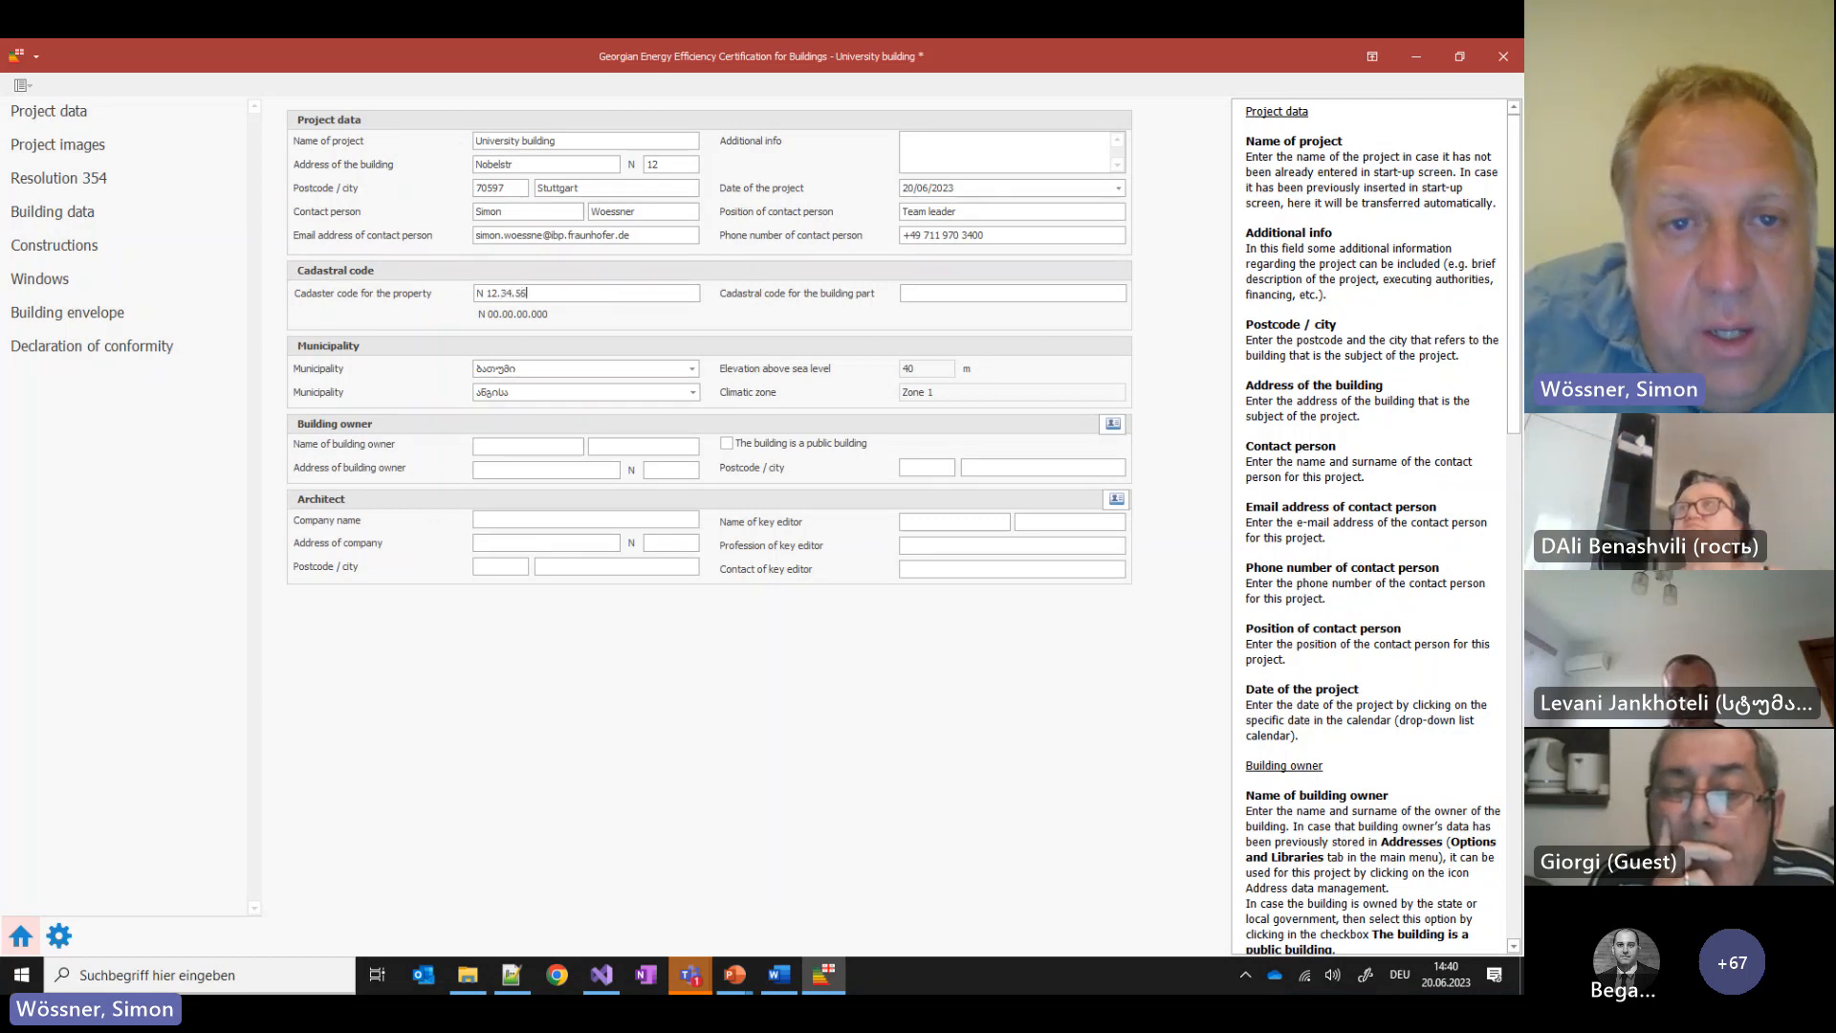
text(.789)
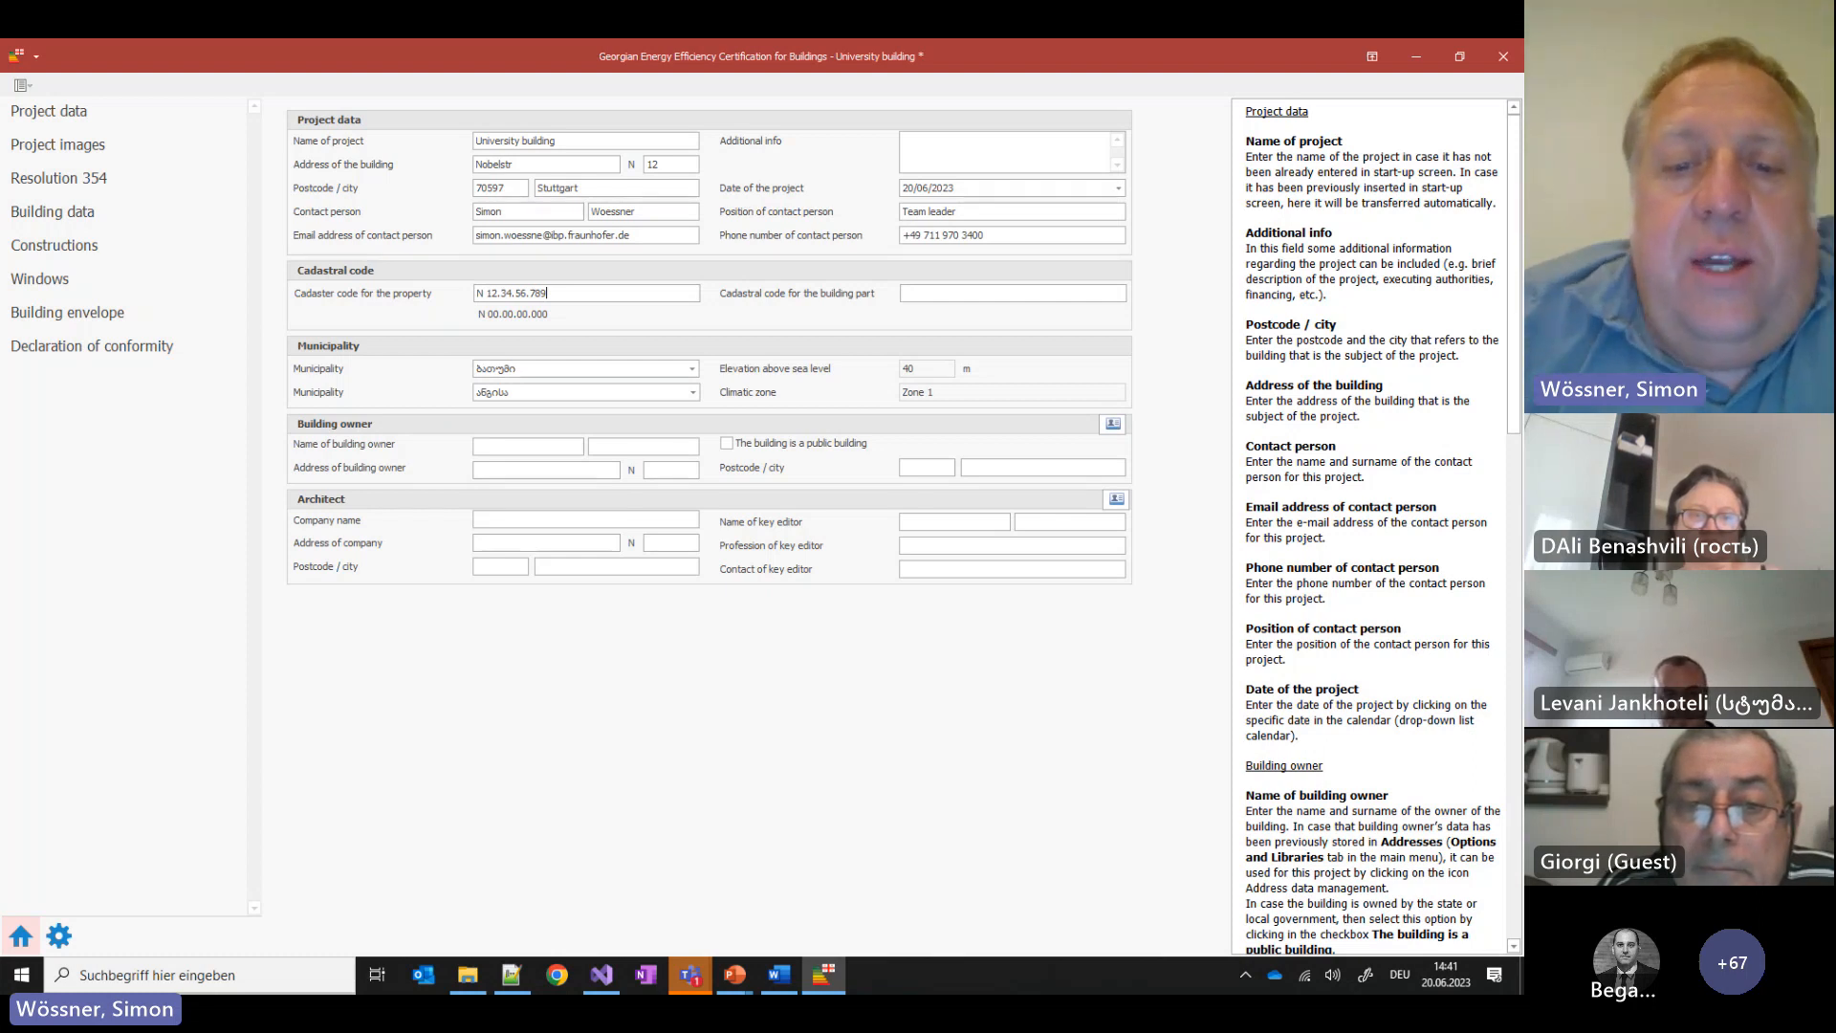
click(779, 975)
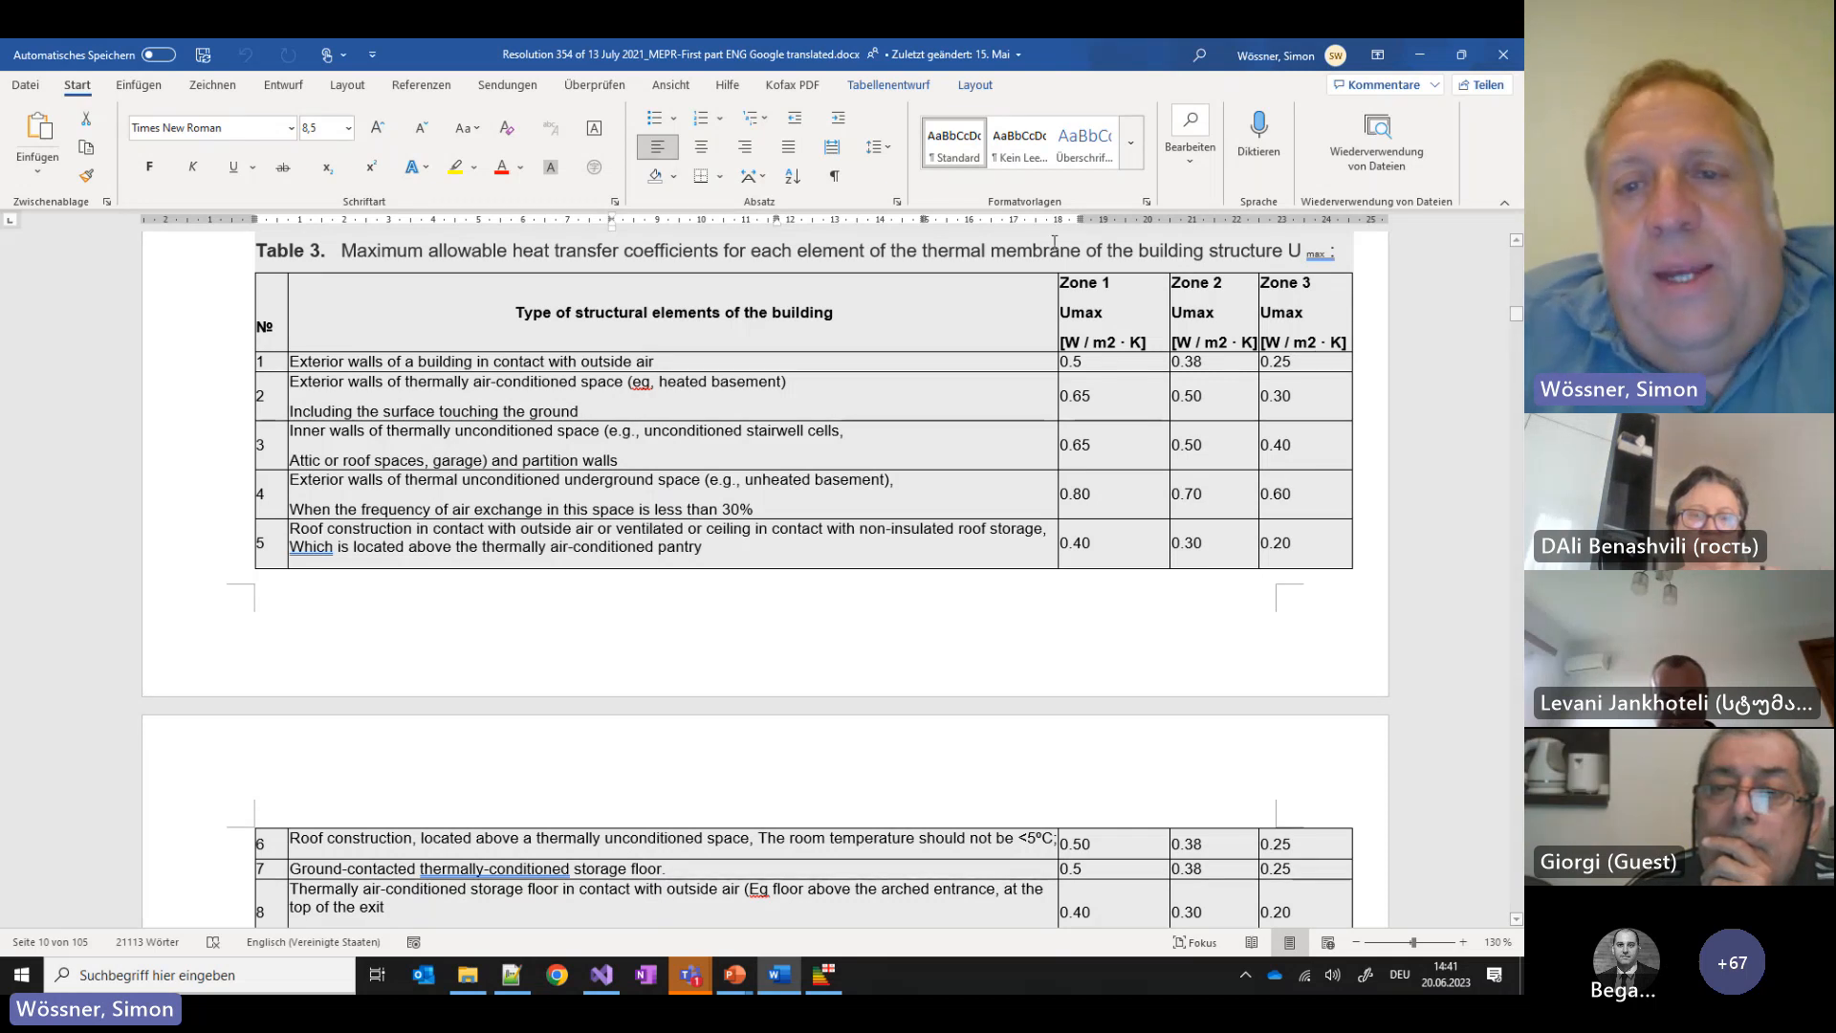
click(826, 983)
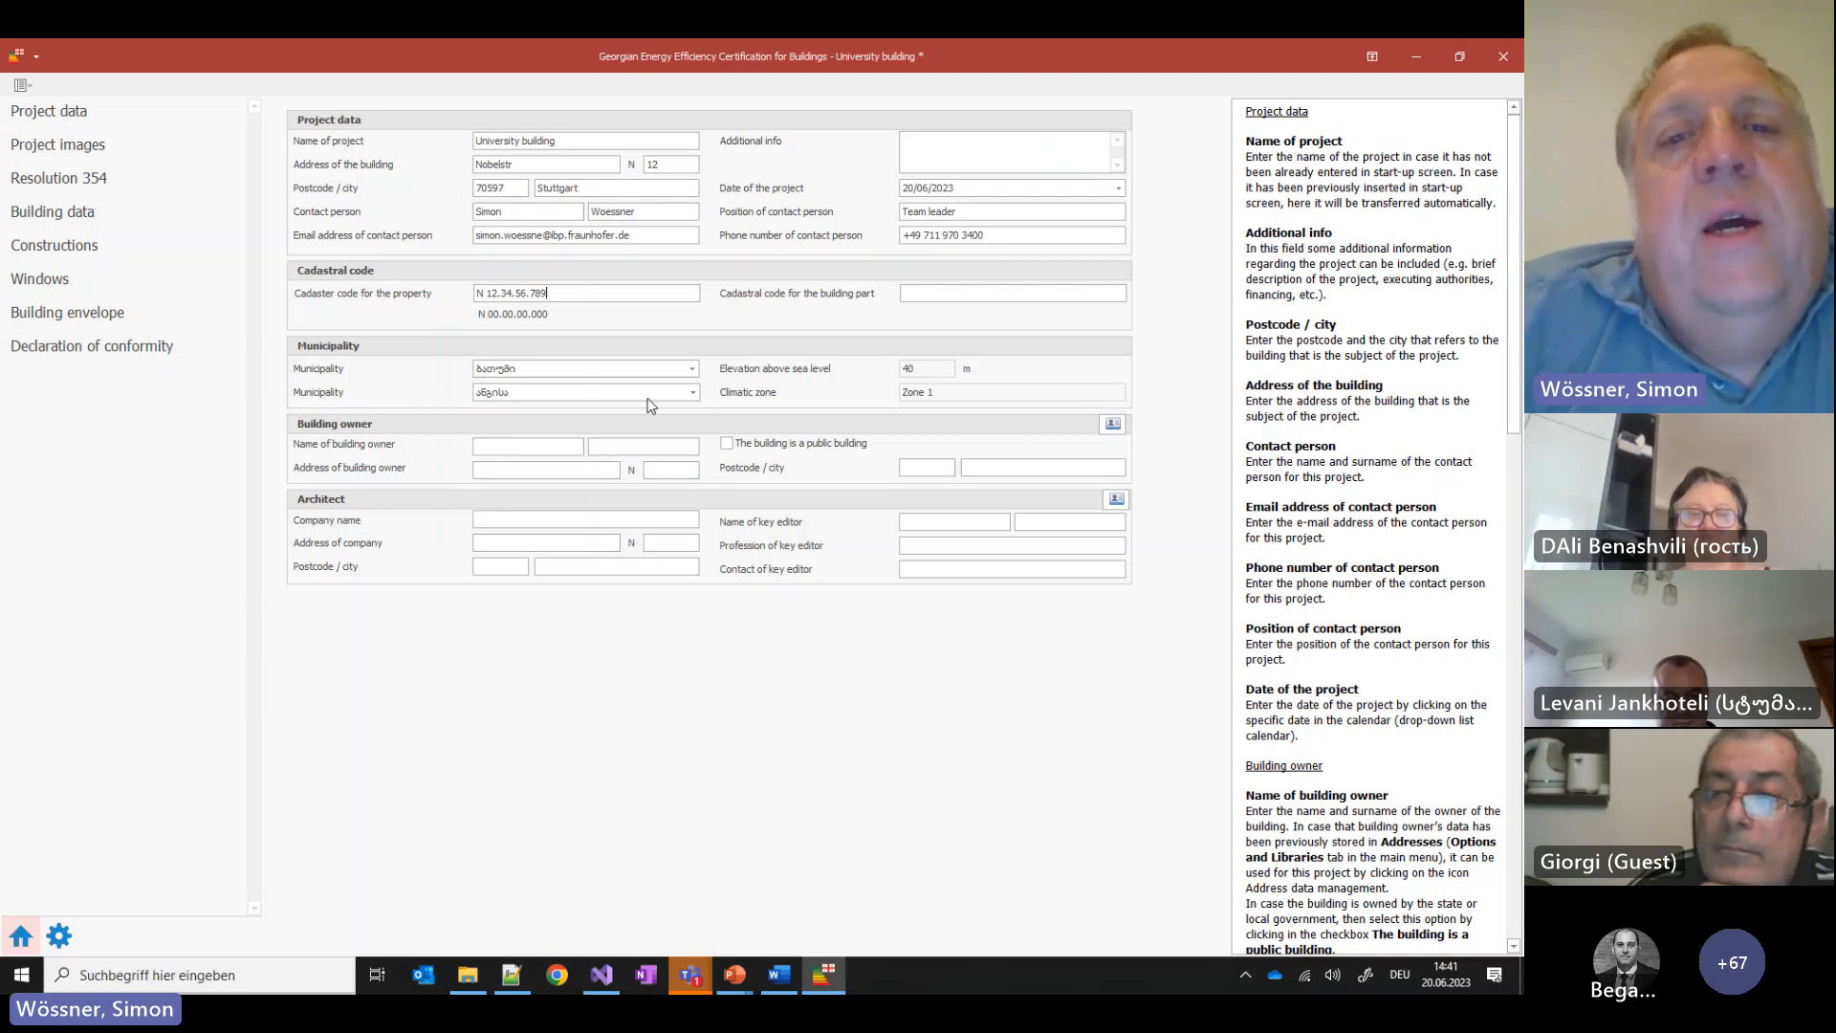
Try გაგრა as the municipality and ალპიისკოე in the second municipality field
click(698, 368)
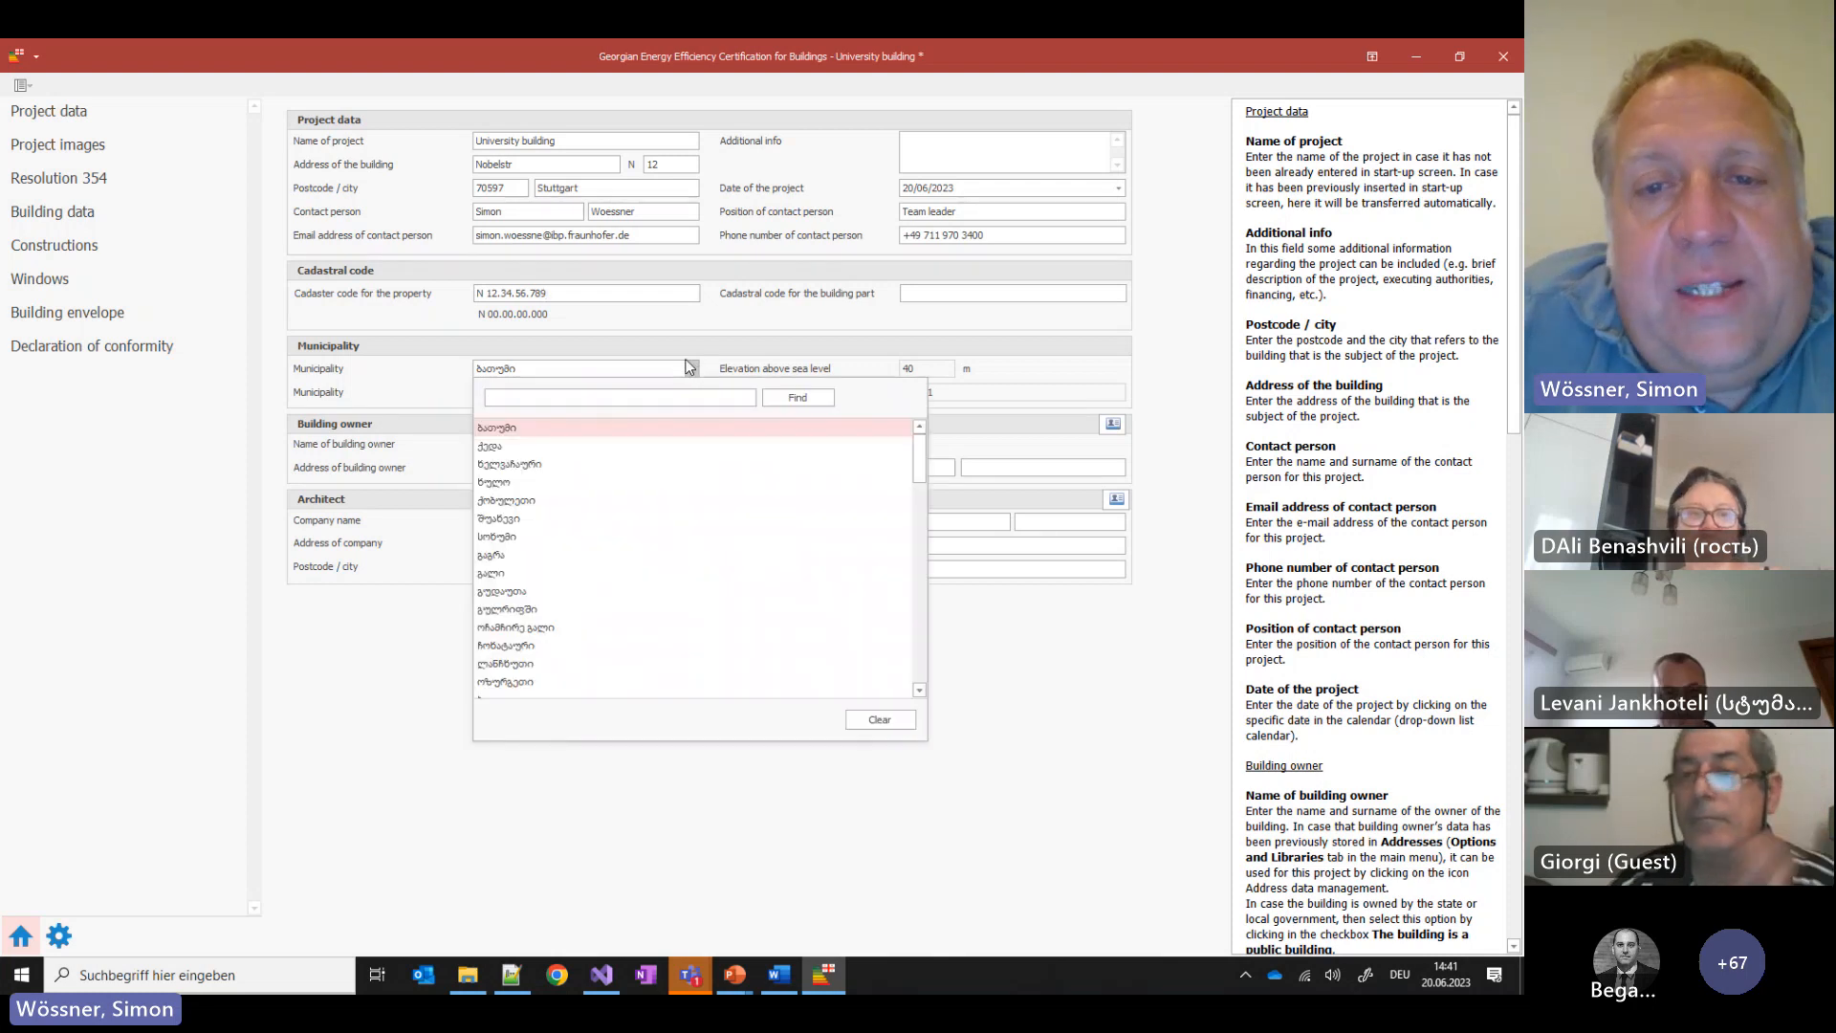
scroll(861, 484, down, 5)
scroll(864, 487, down, 5)
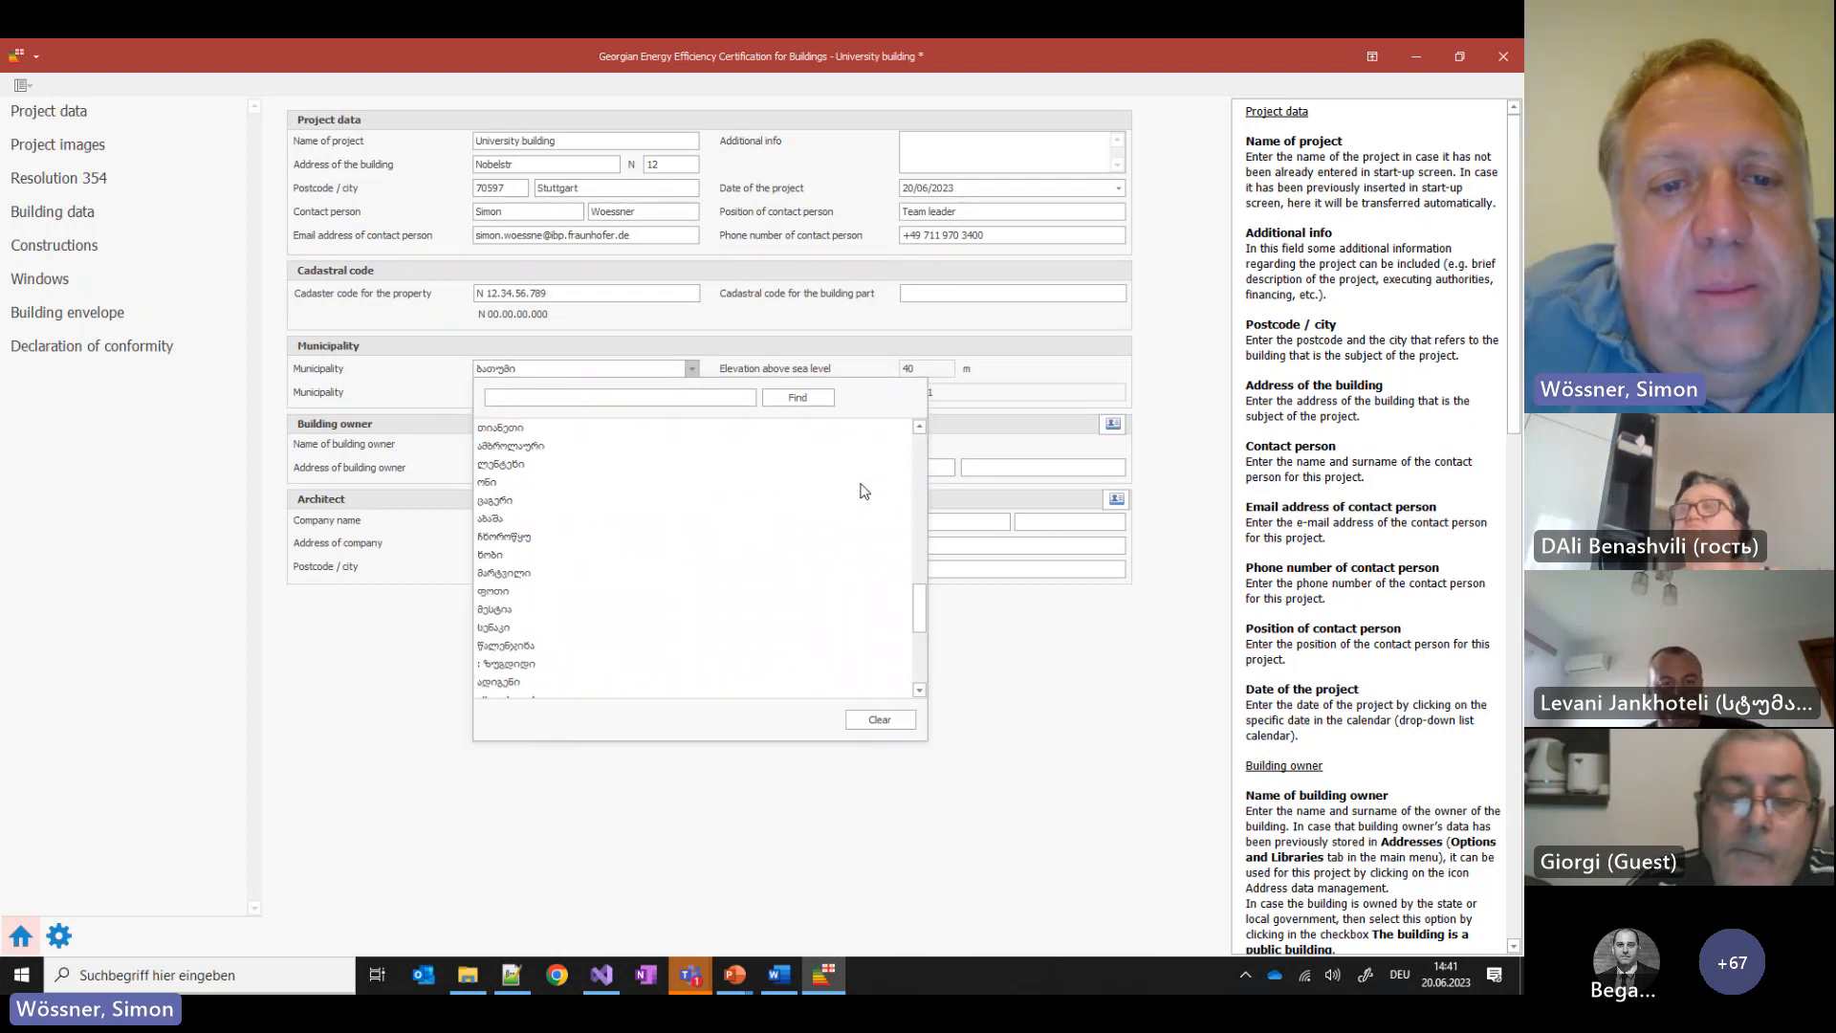
scroll(593, 504, up, 10)
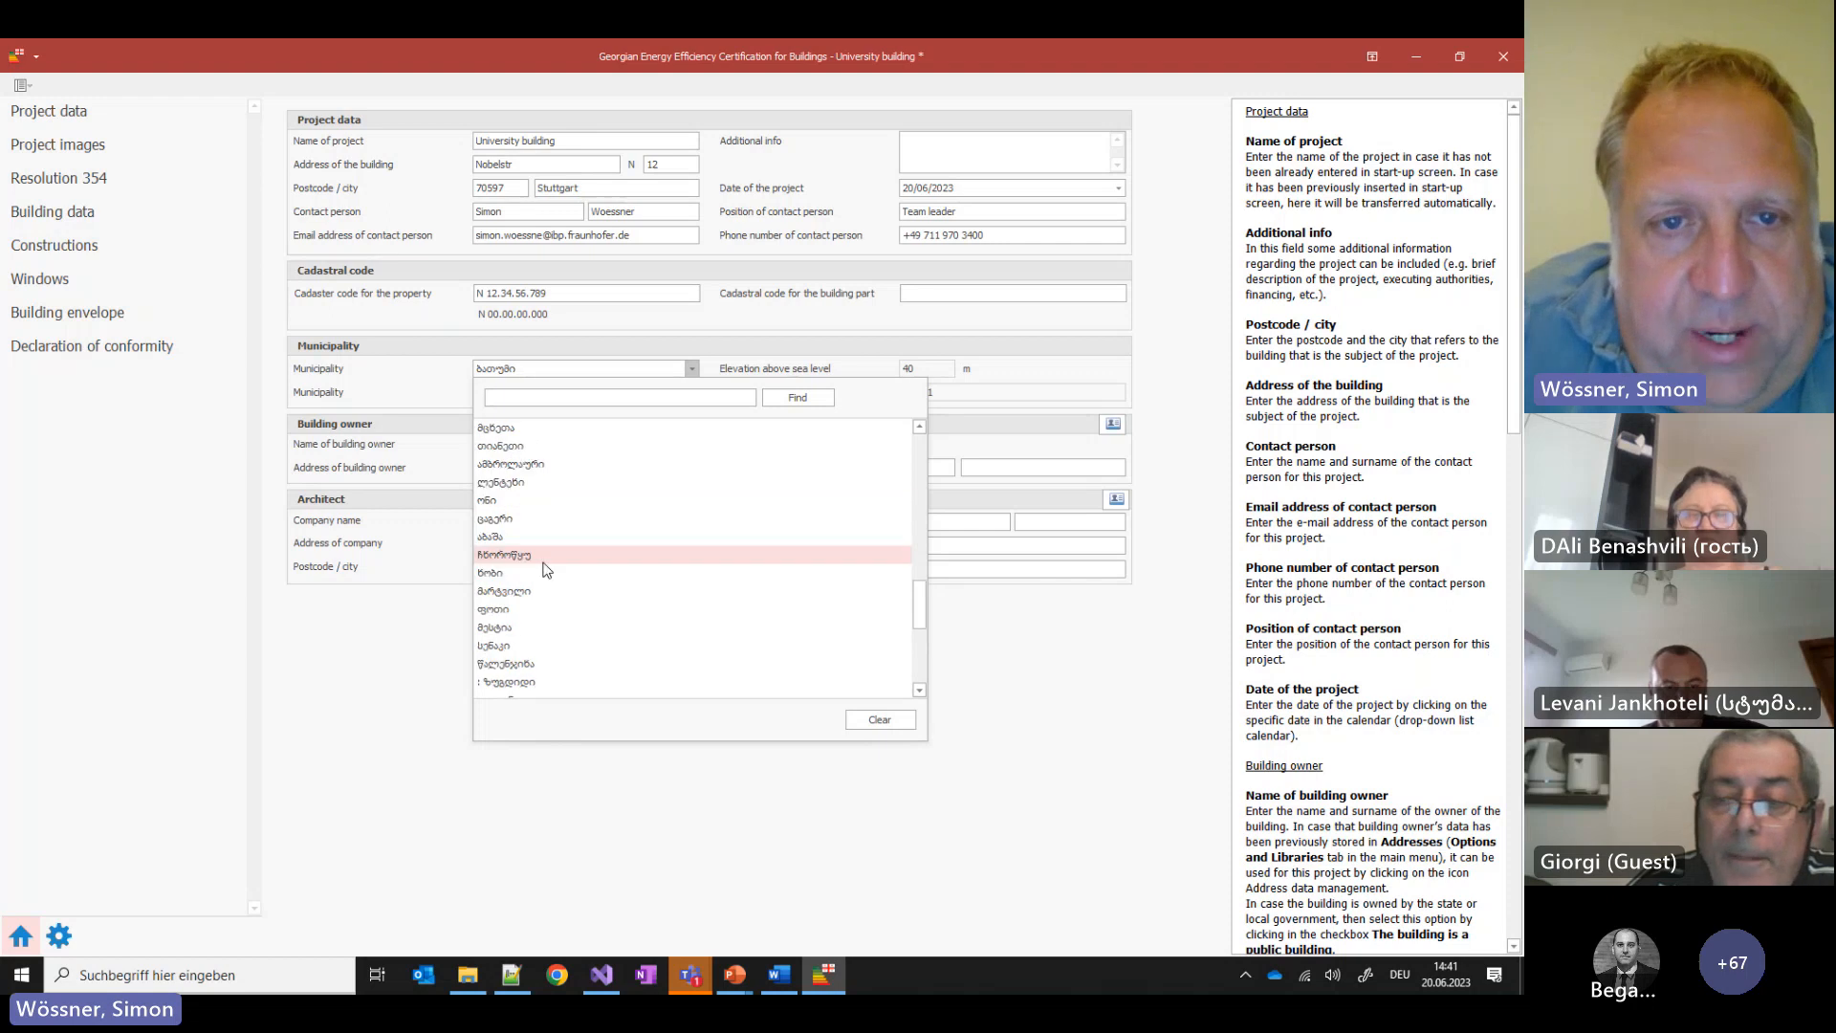
scroll(553, 573, up, 2)
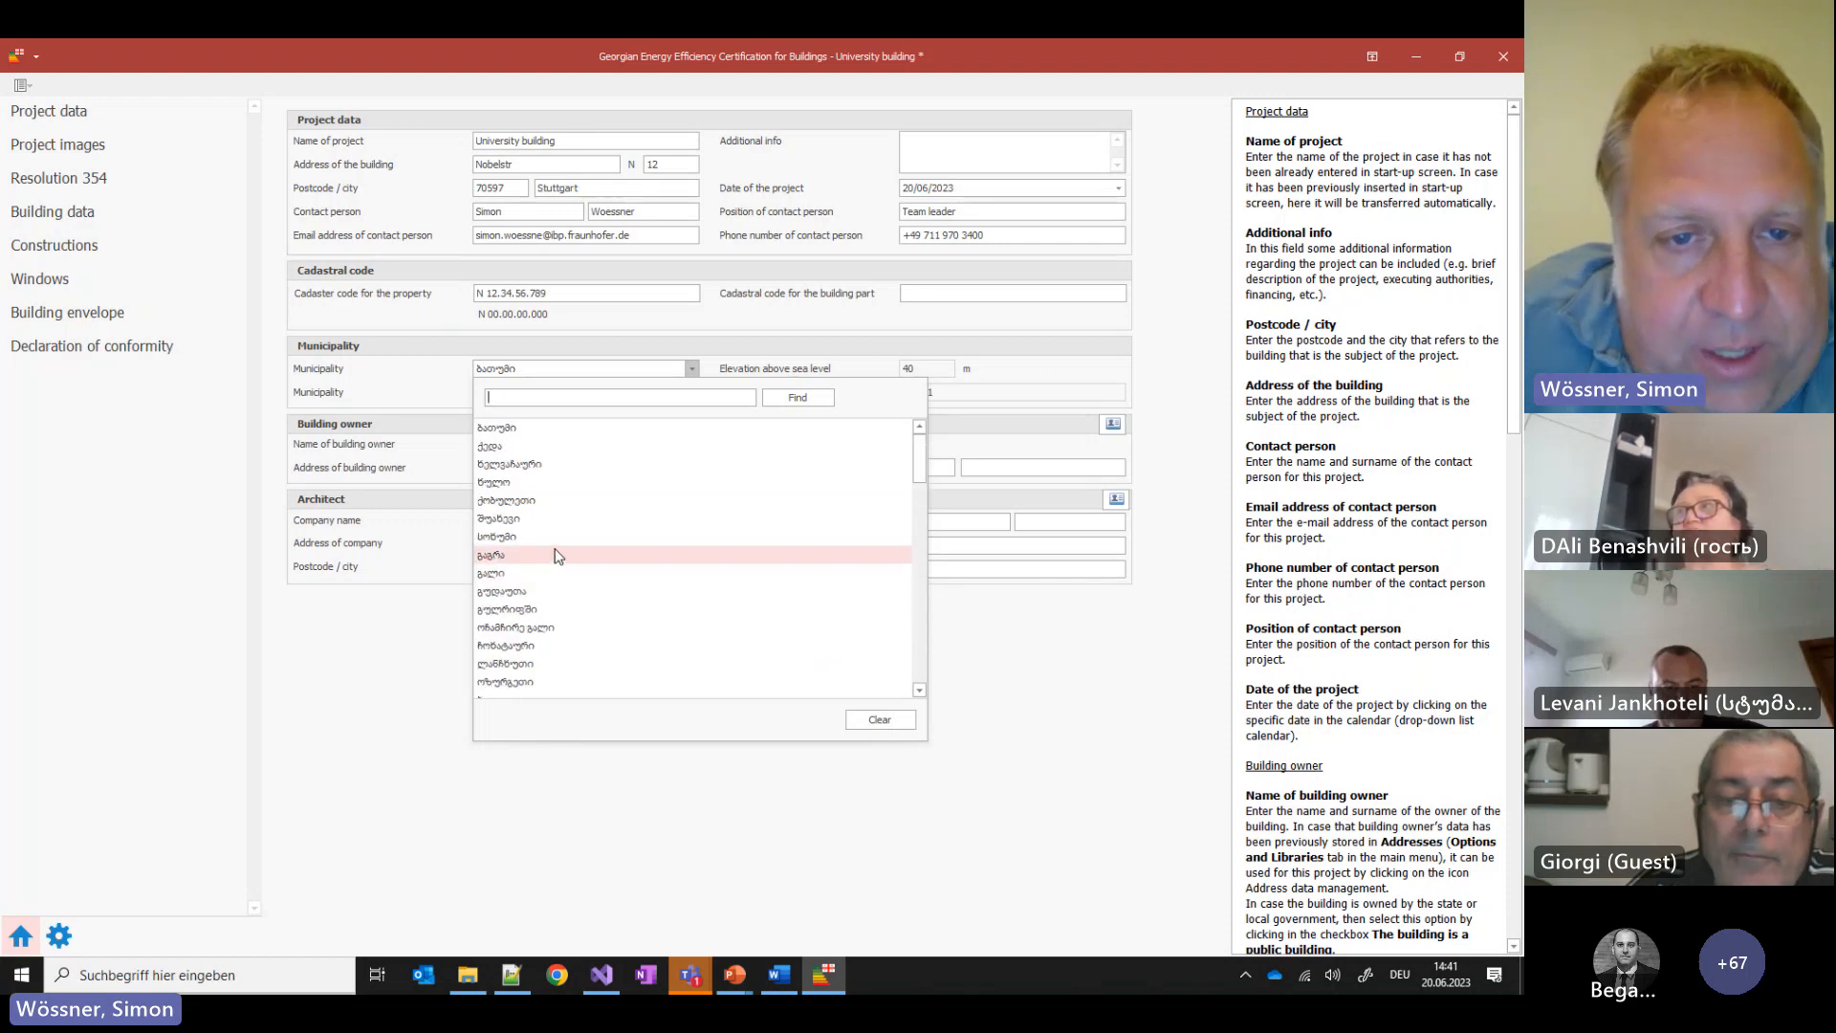
click(556, 555)
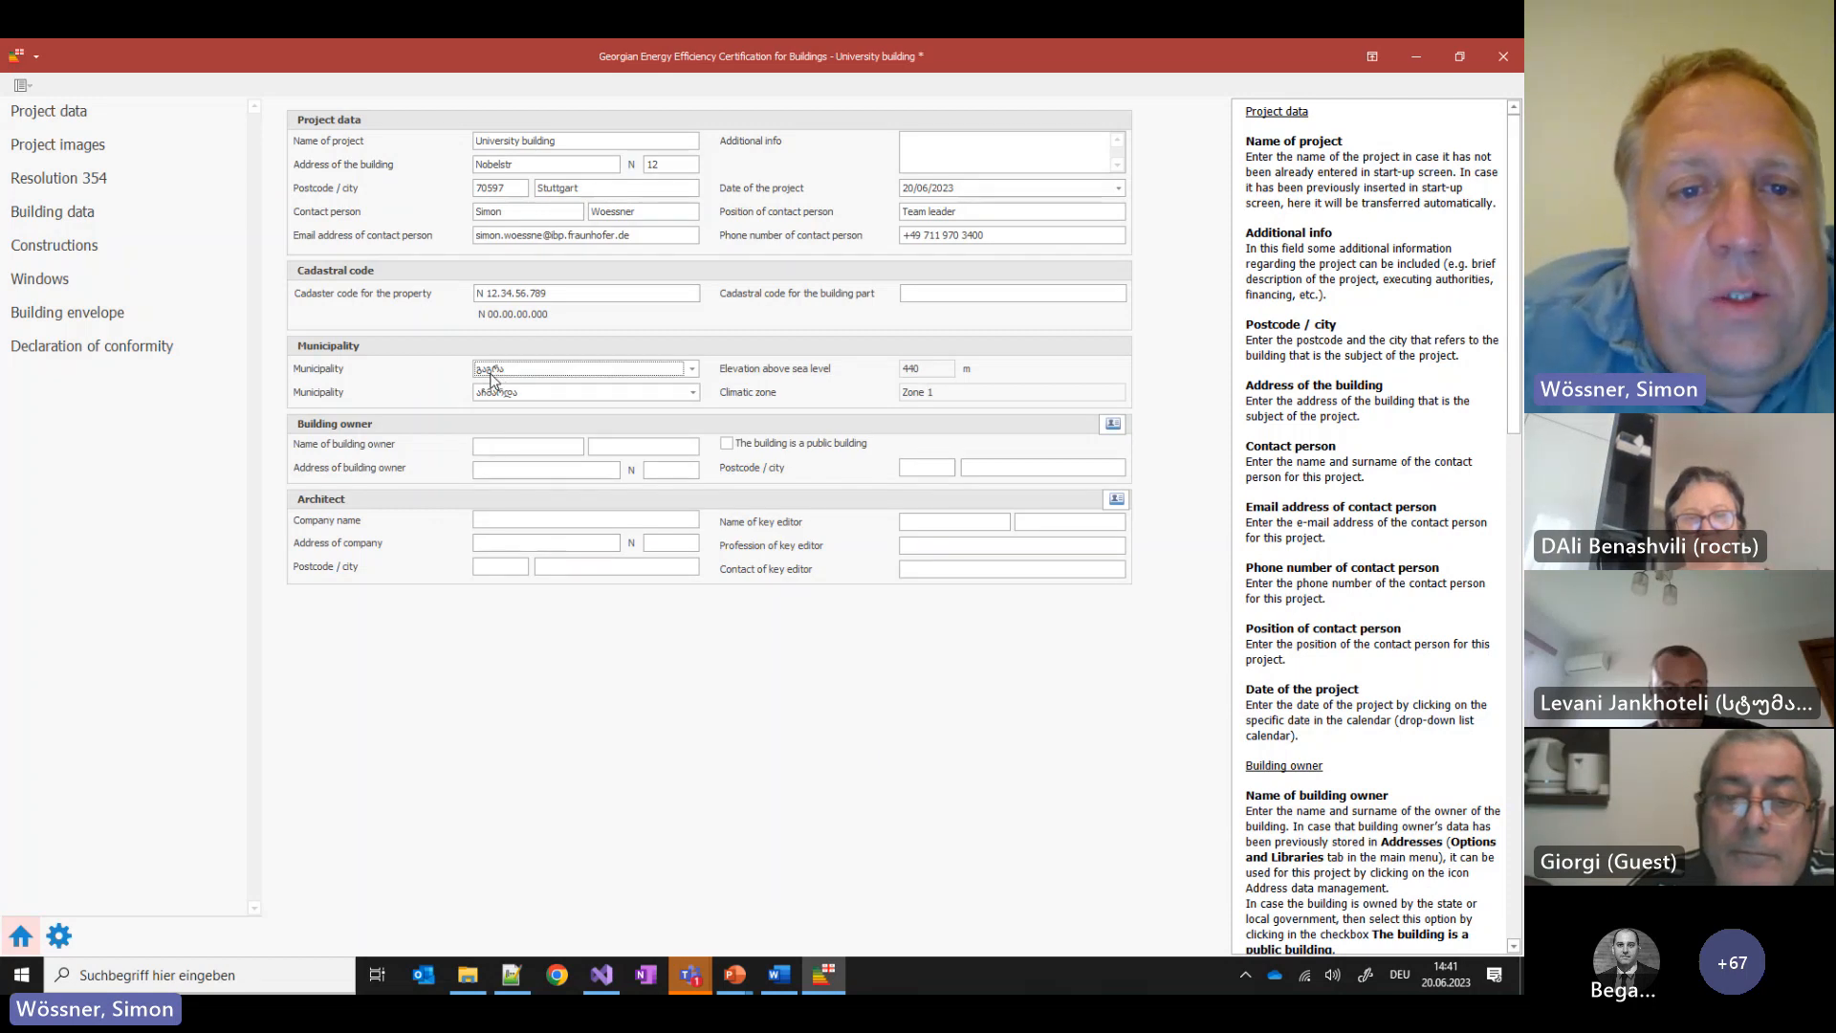
click(693, 392)
scroll(604, 548, down, 5)
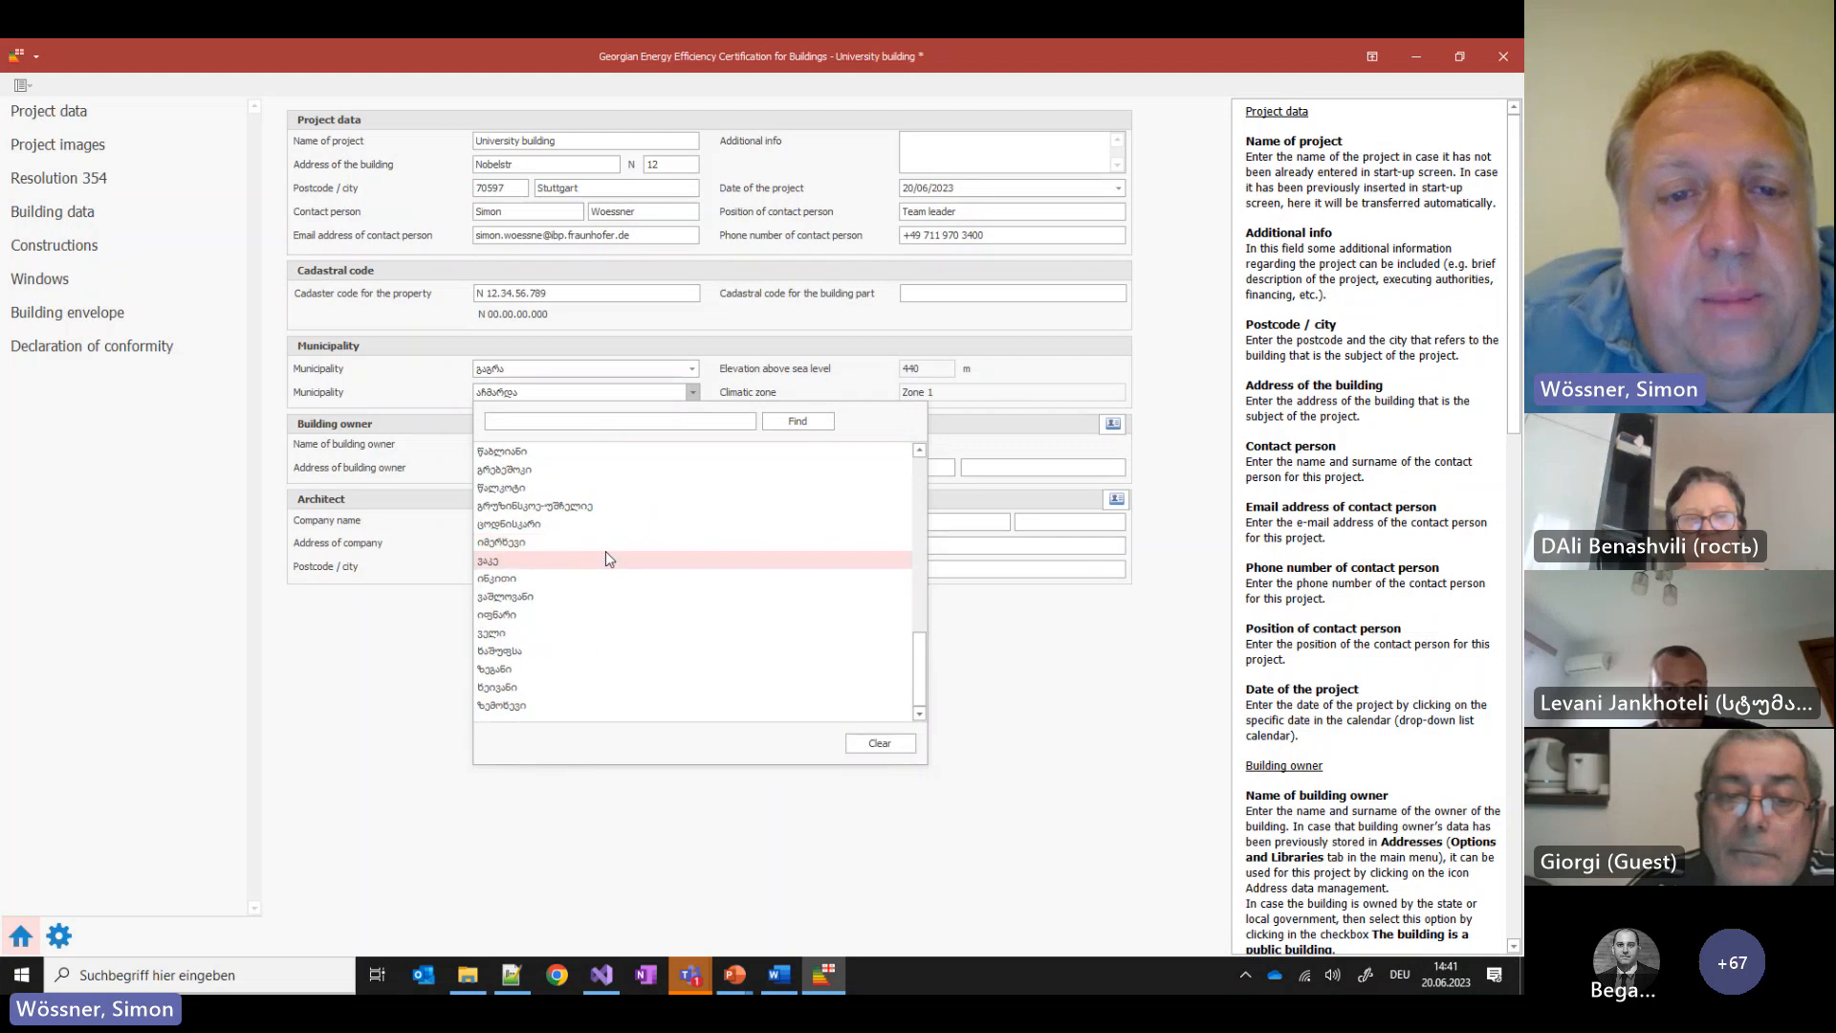
scroll(606, 551, up, 10)
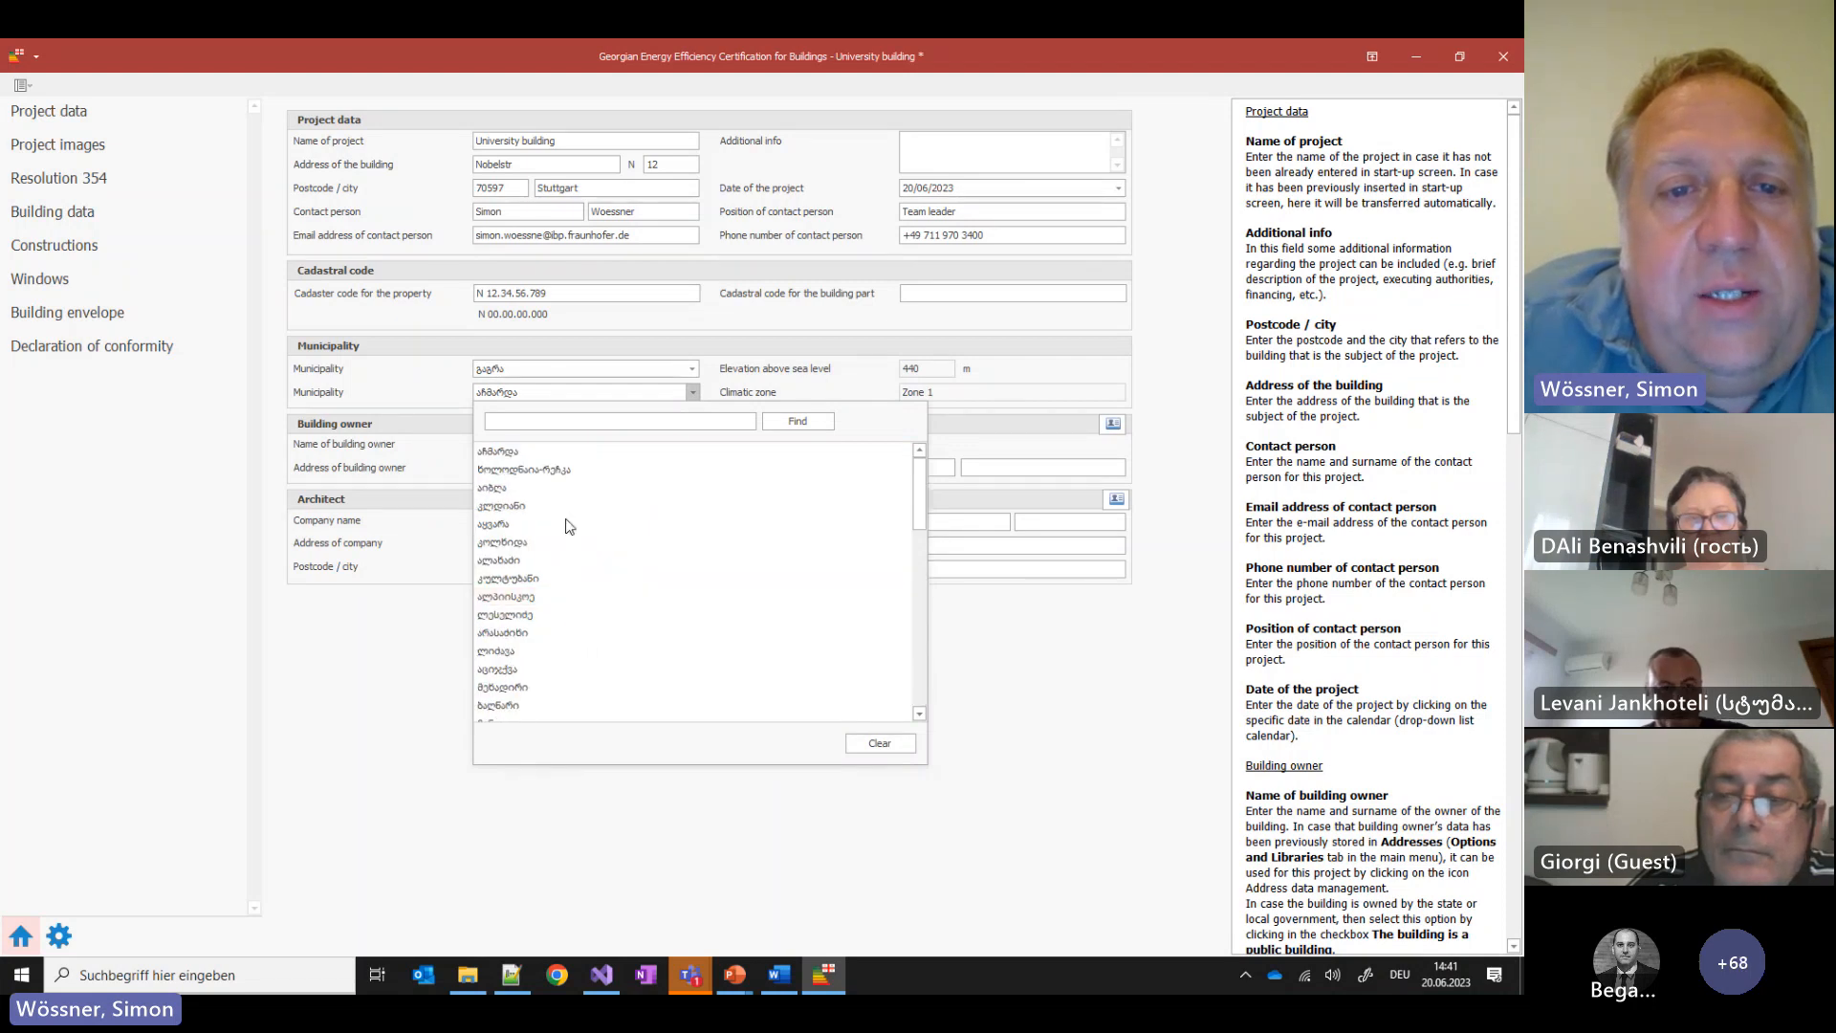
click(536, 600)
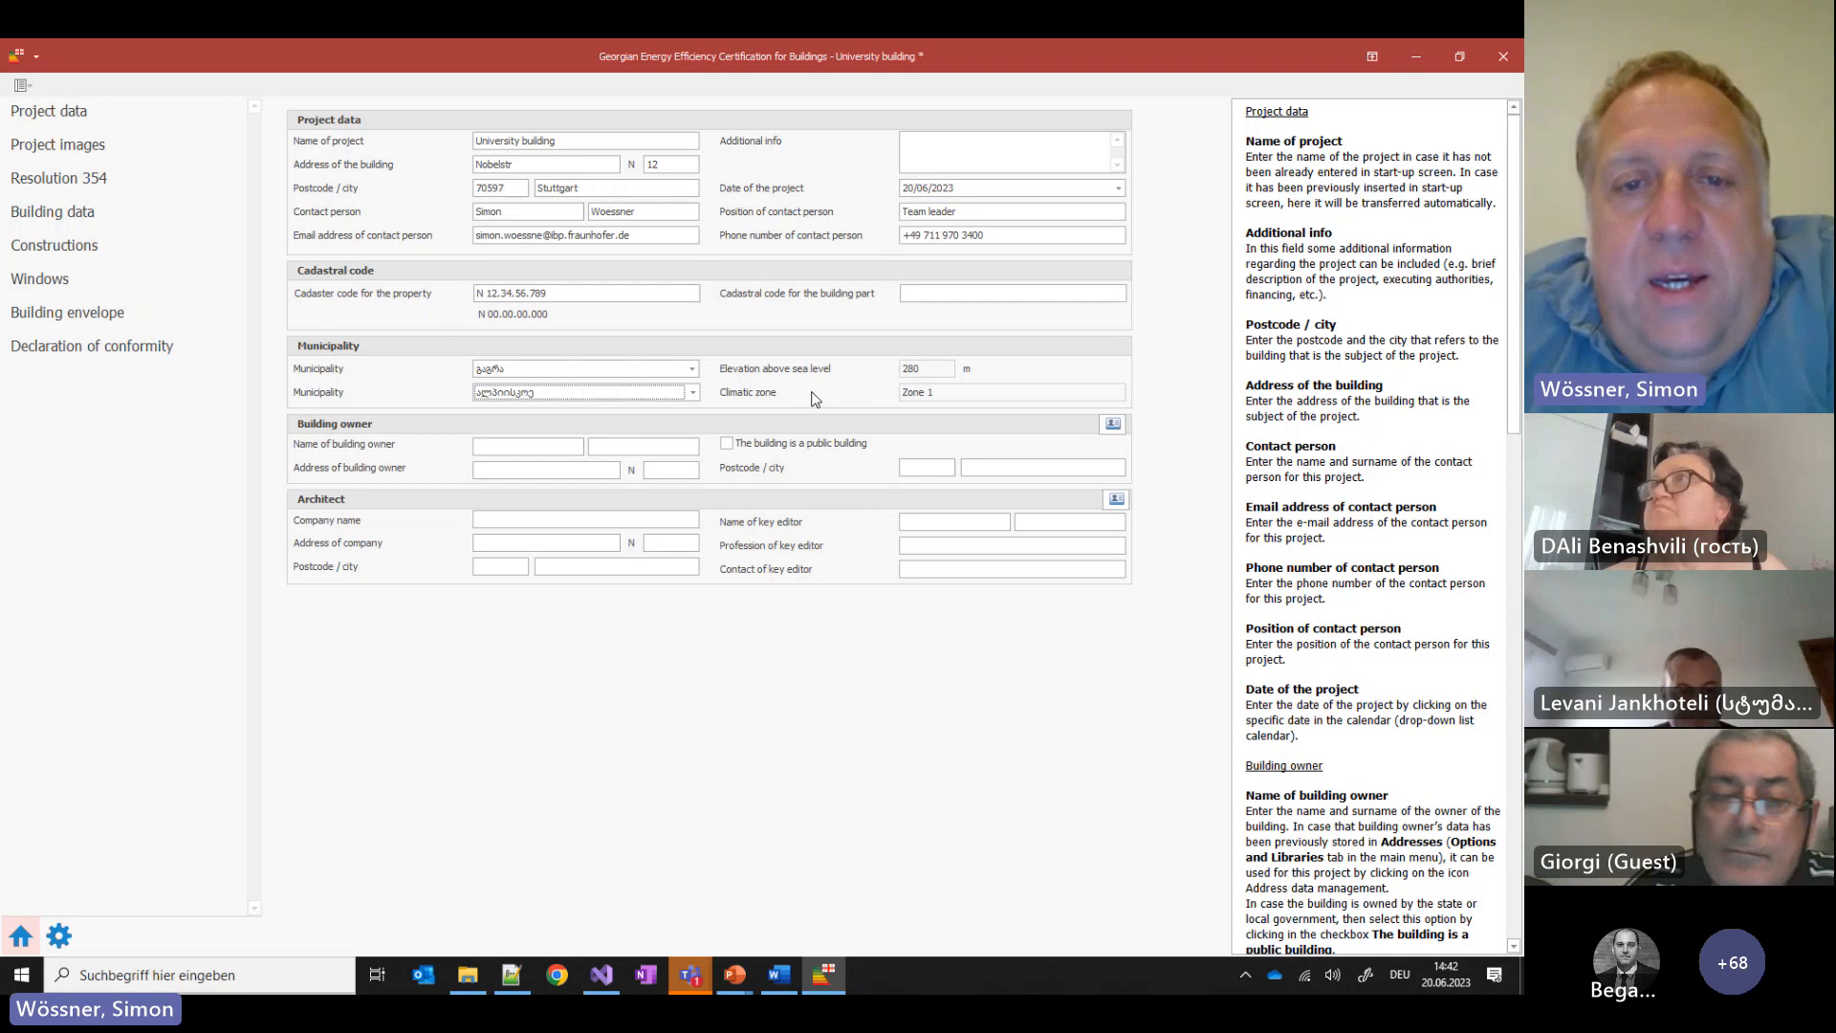
Switch the municipality via თერჯოლა to ლენტეხი, giving 1360 m elevation and Zone 3
click(523, 373)
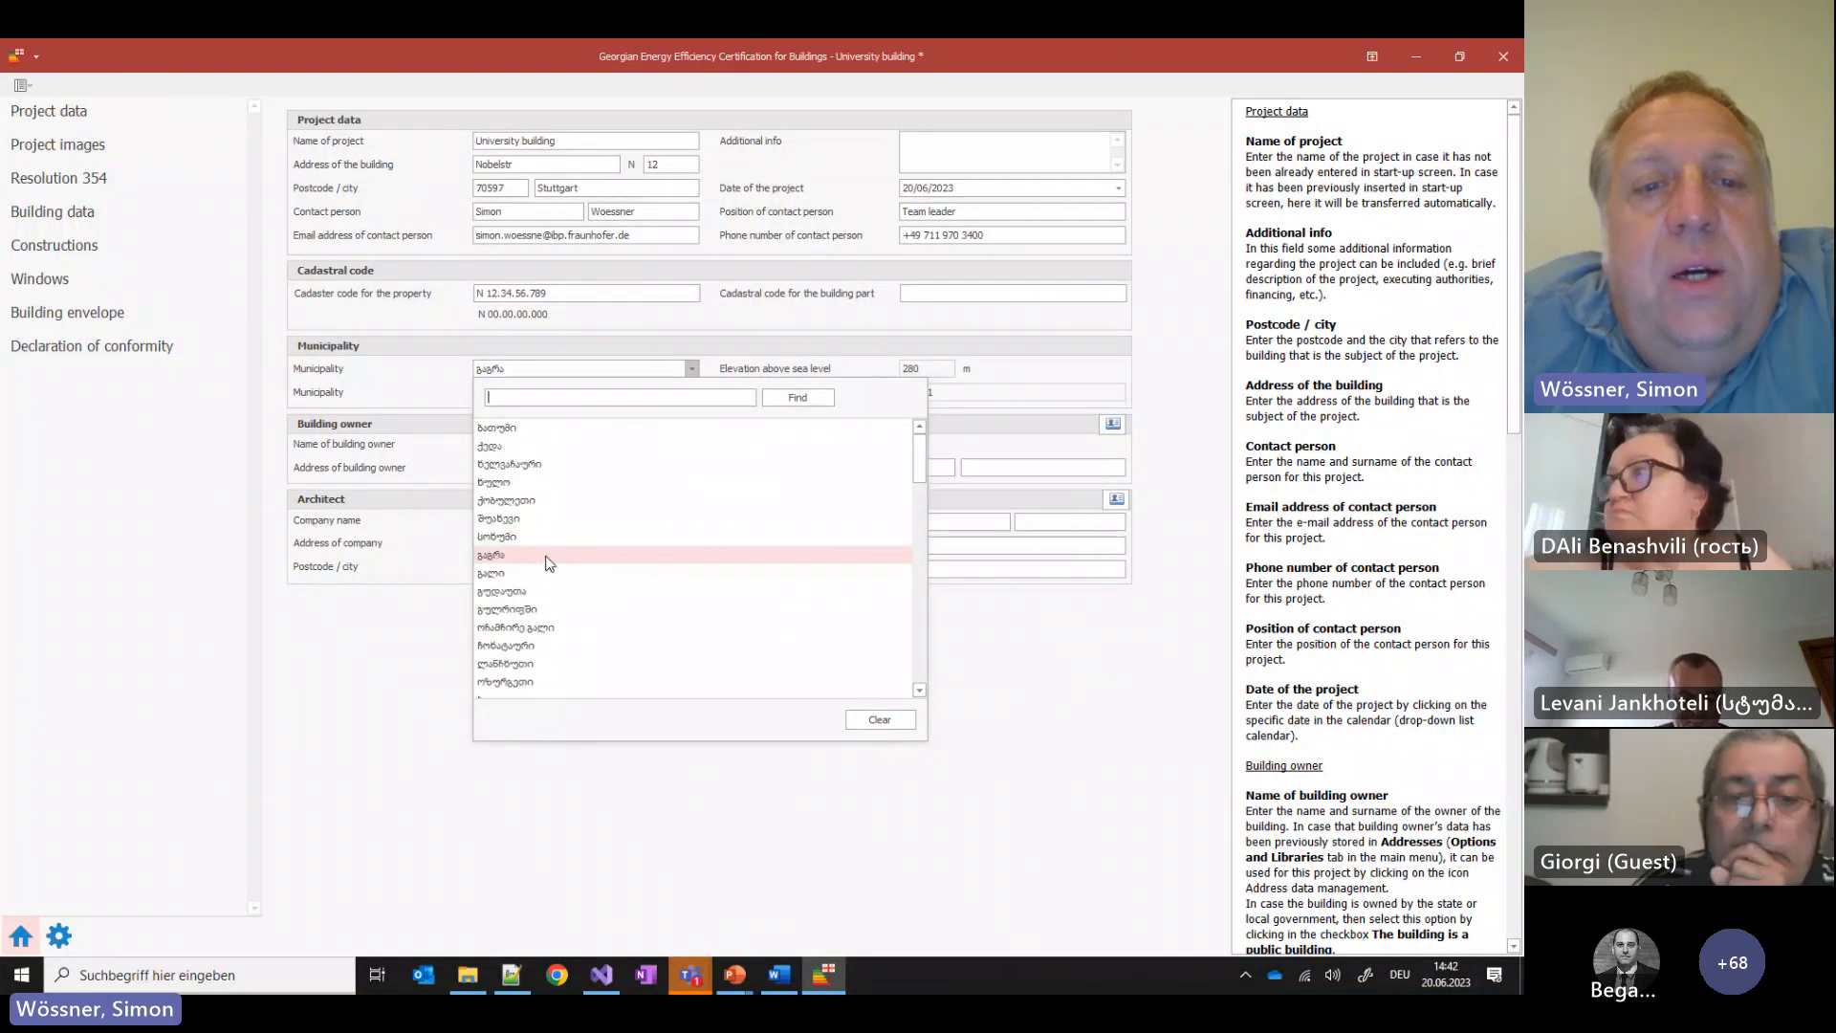
scroll(545, 566, down, 5)
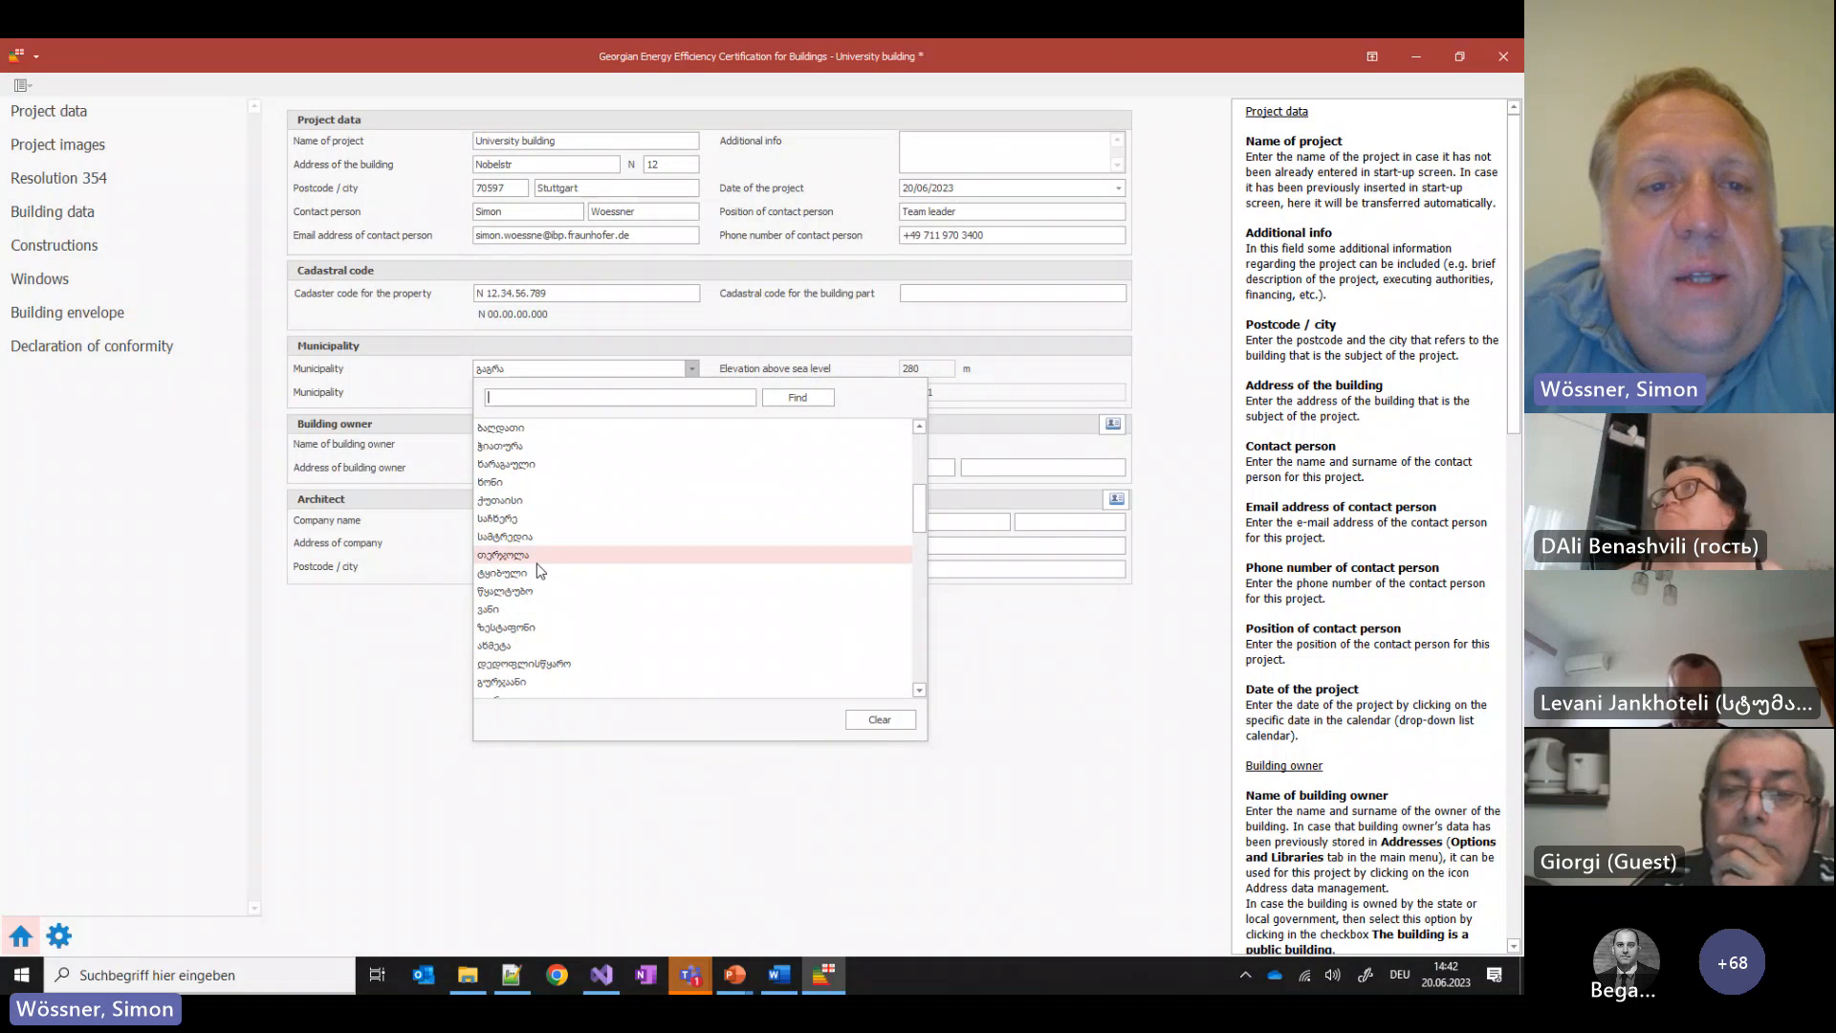
click(532, 556)
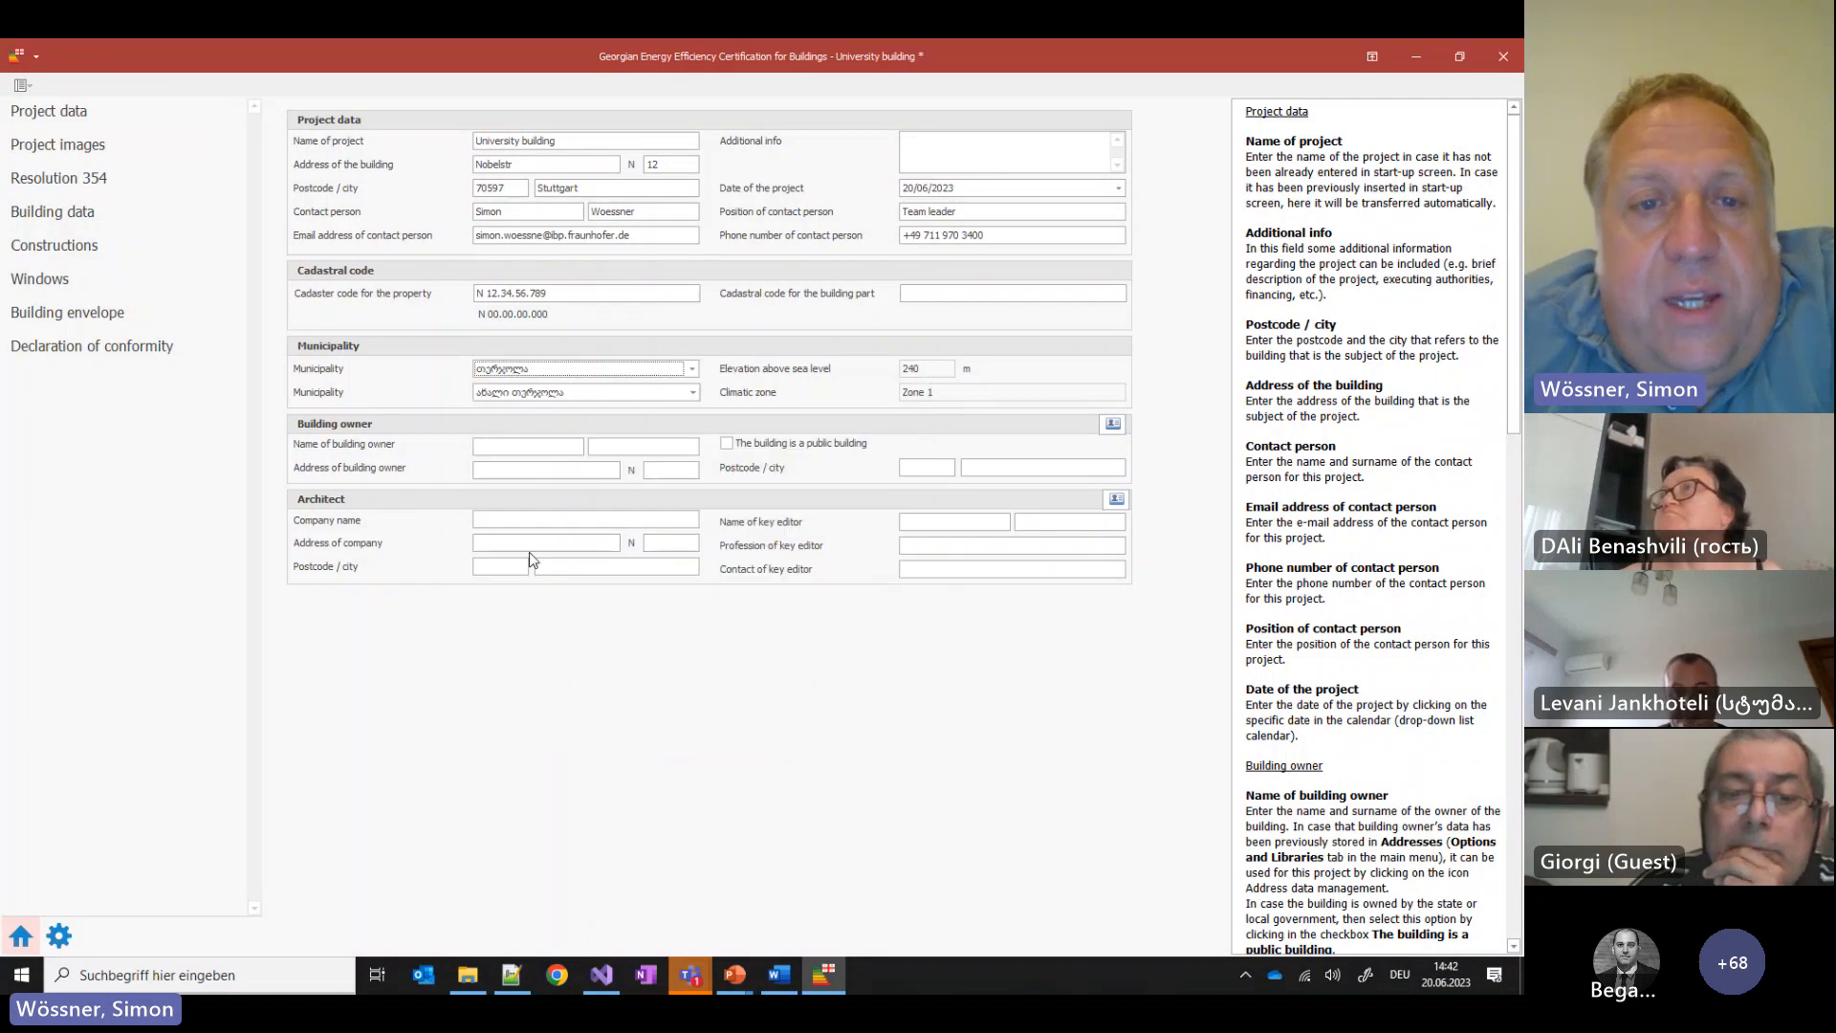
click(540, 374)
click(534, 610)
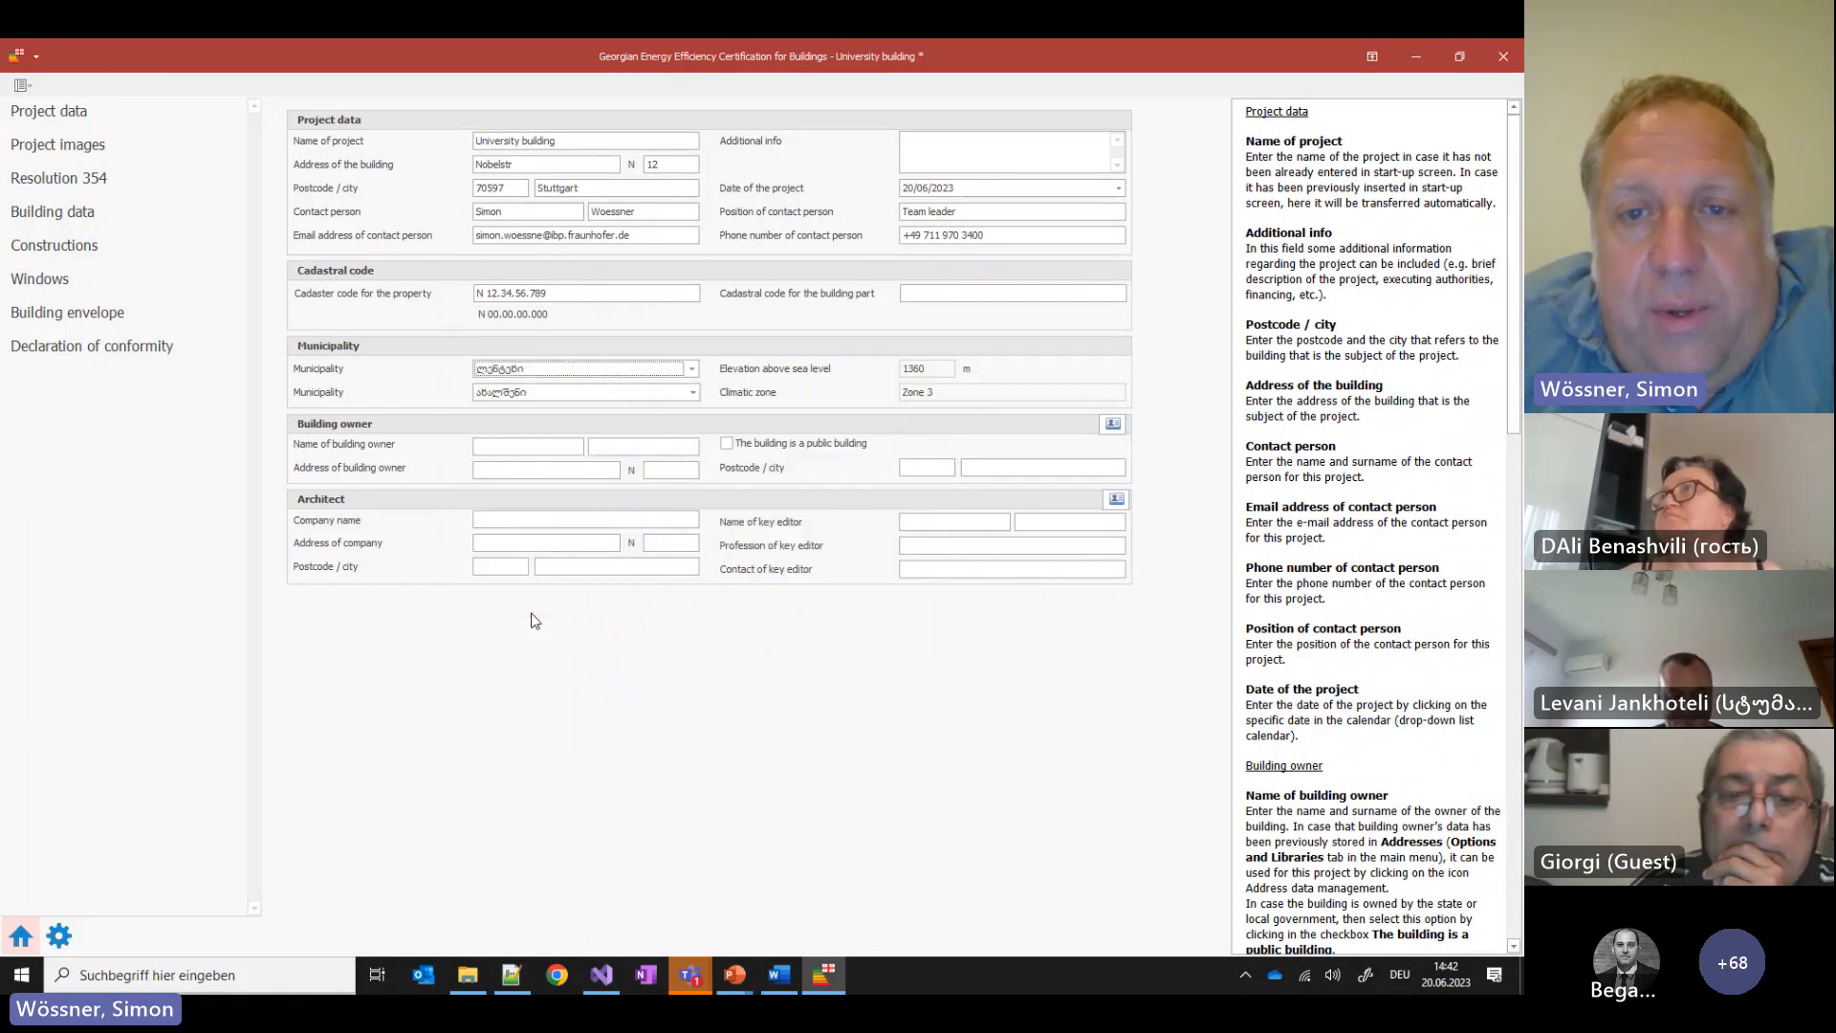
click(535, 372)
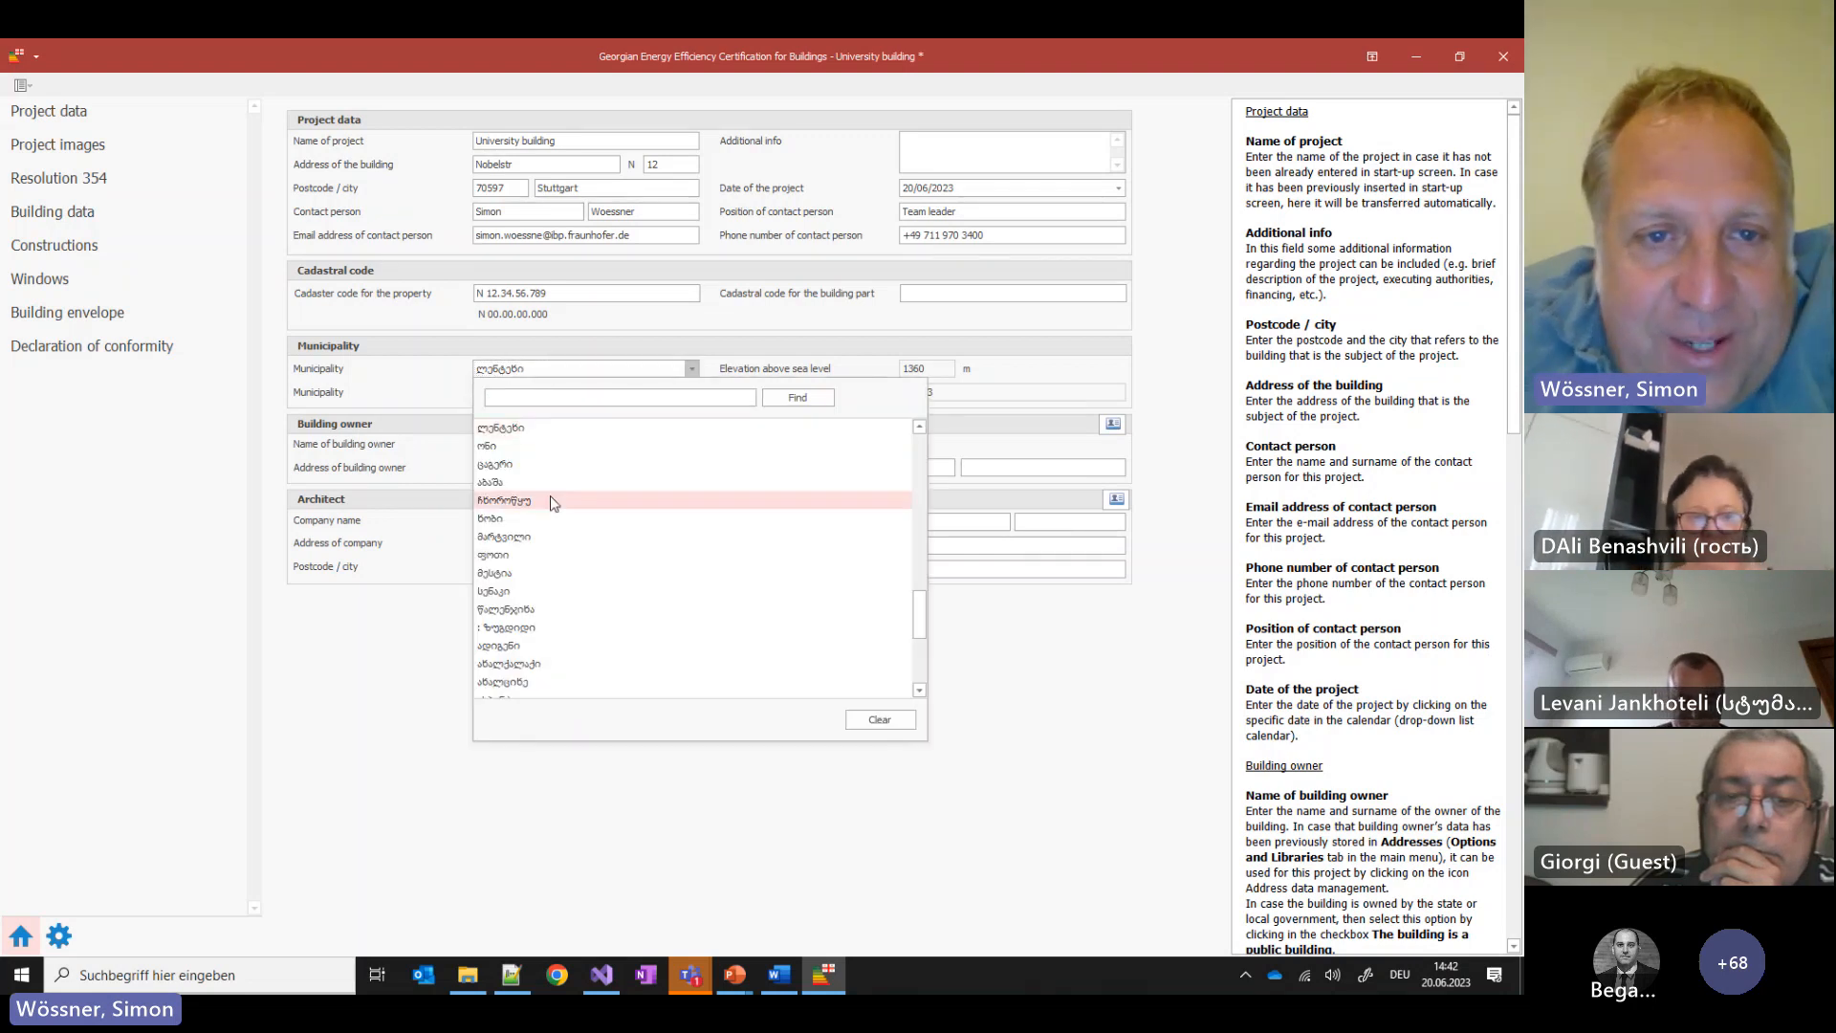
click(424, 395)
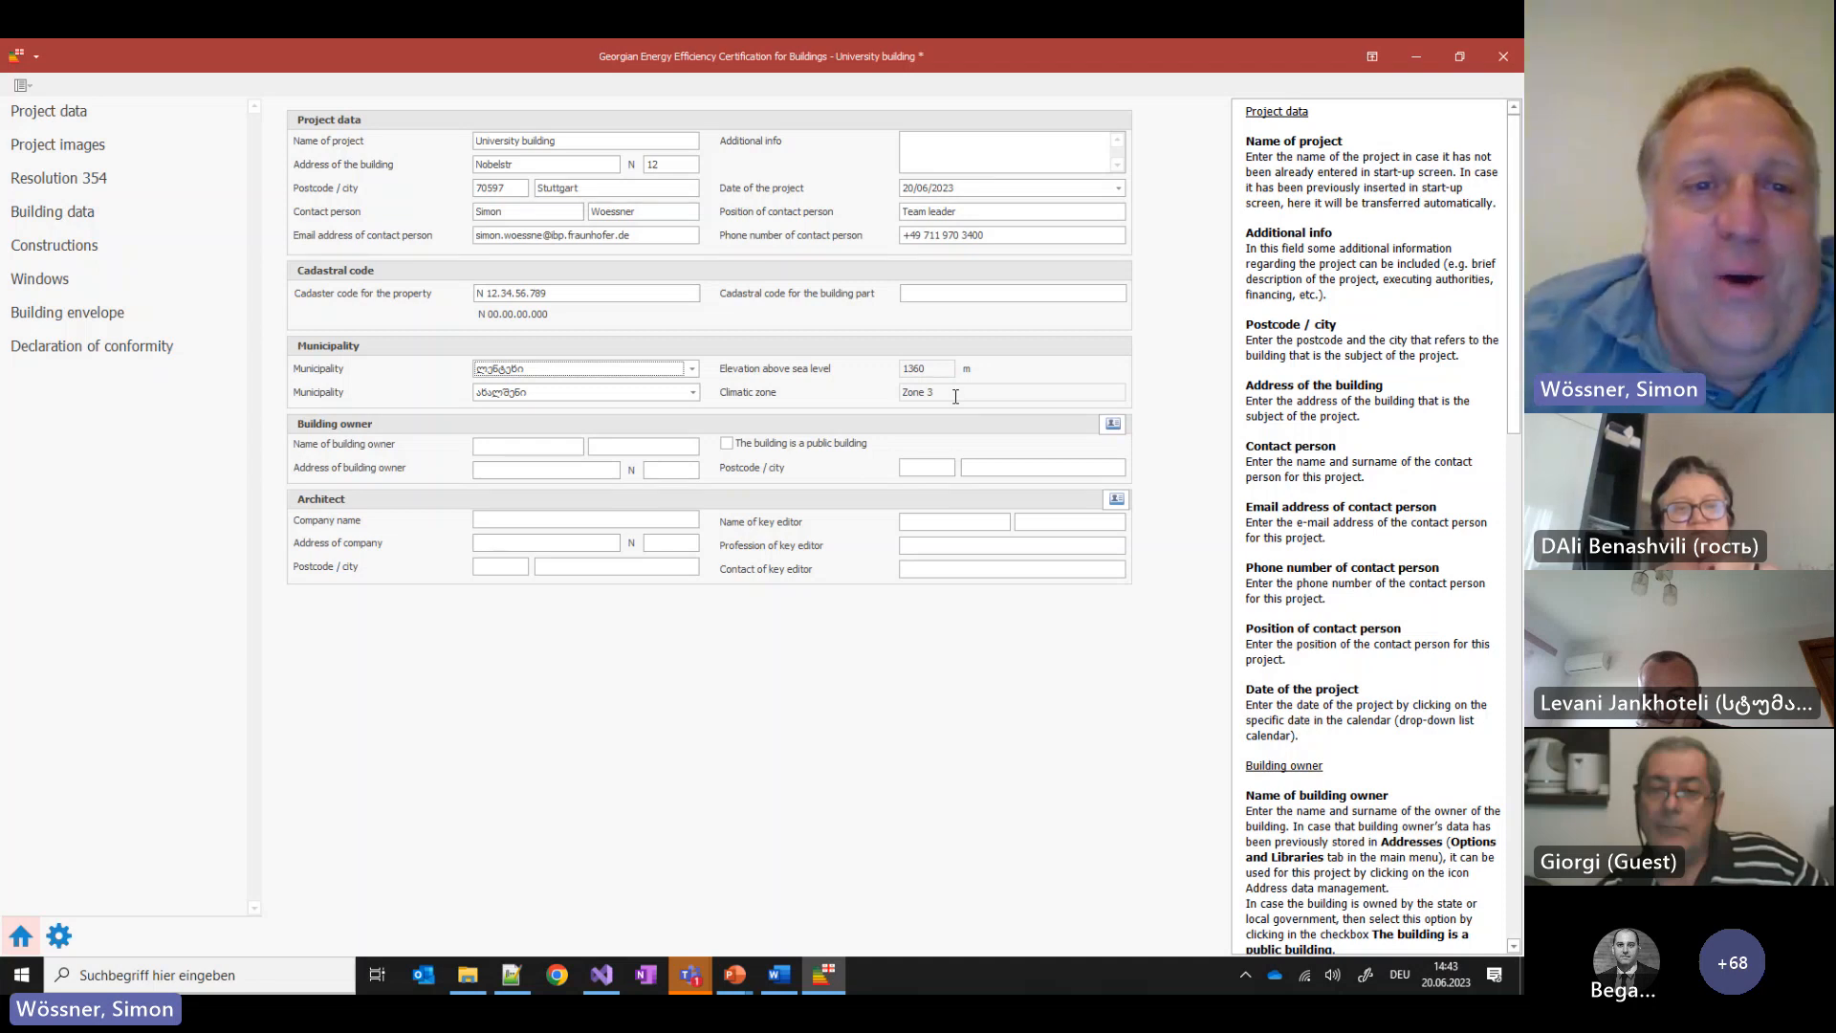
click(695, 369)
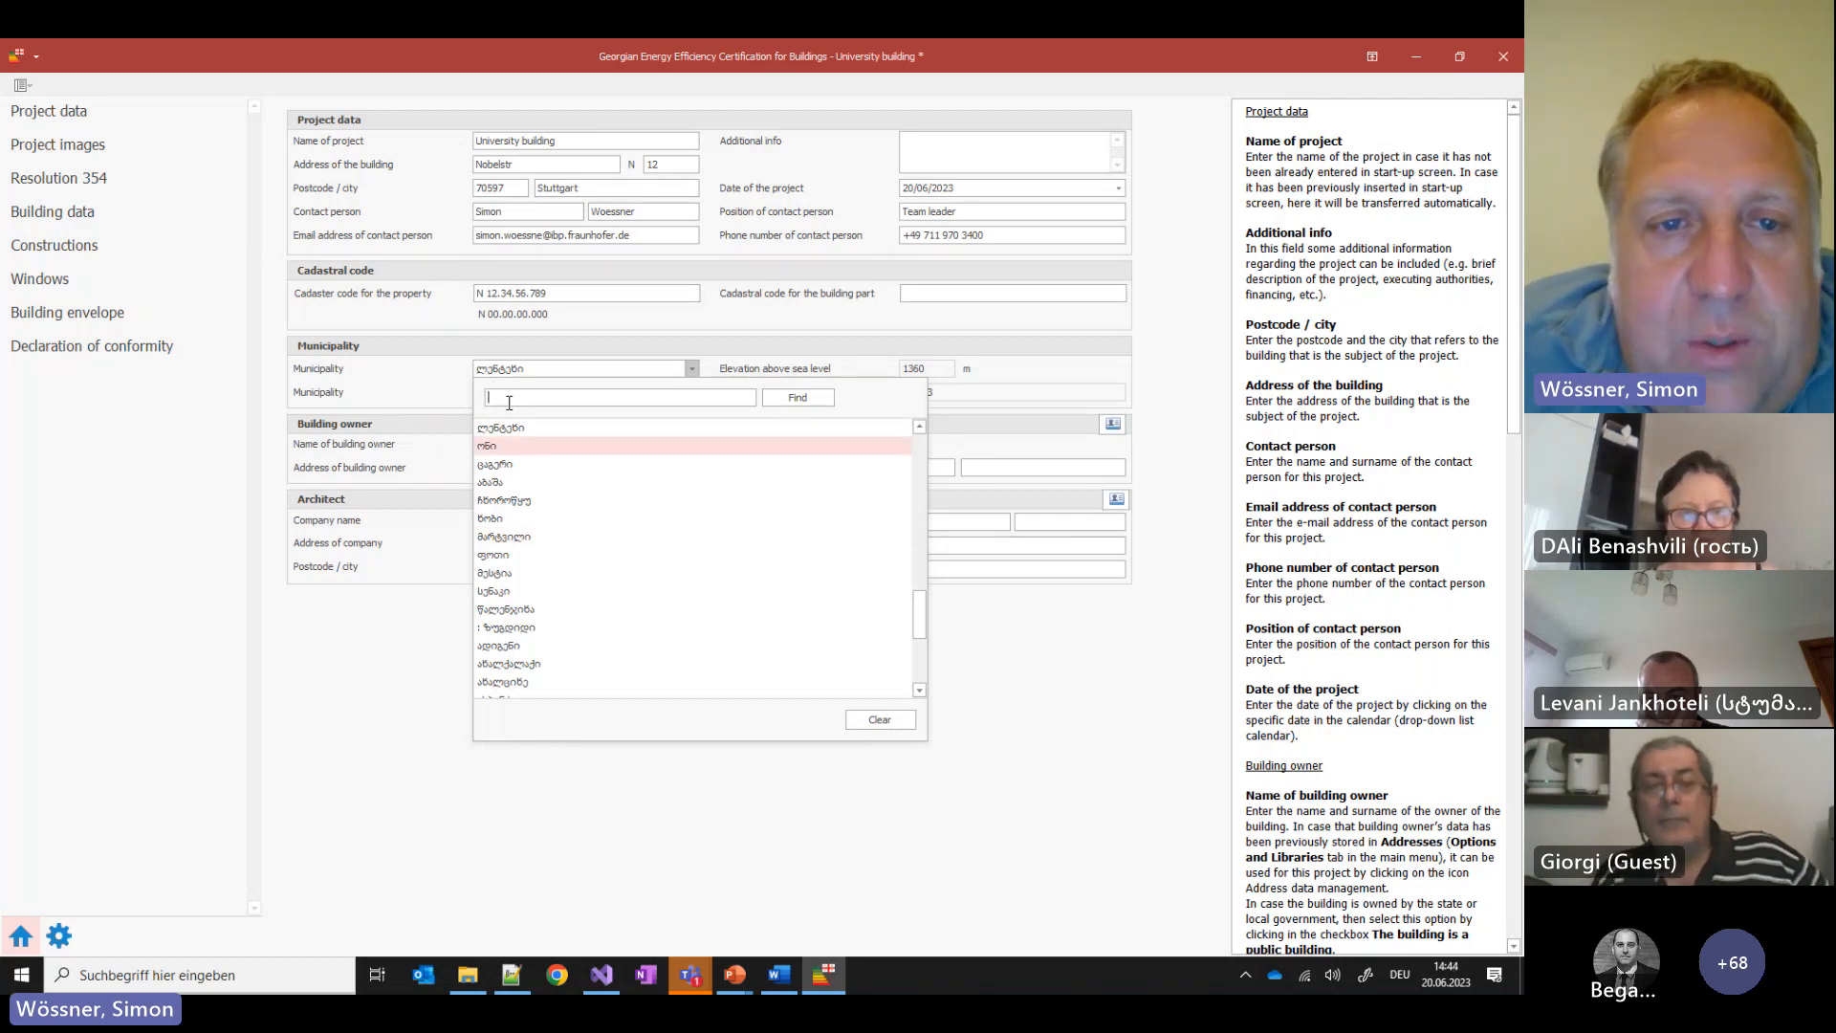
Choose municipality ნინოწმინდა with locality დიდი ხანჩალი so the elevation reads 1960 m
scroll(679, 531, down, 4)
click(677, 524)
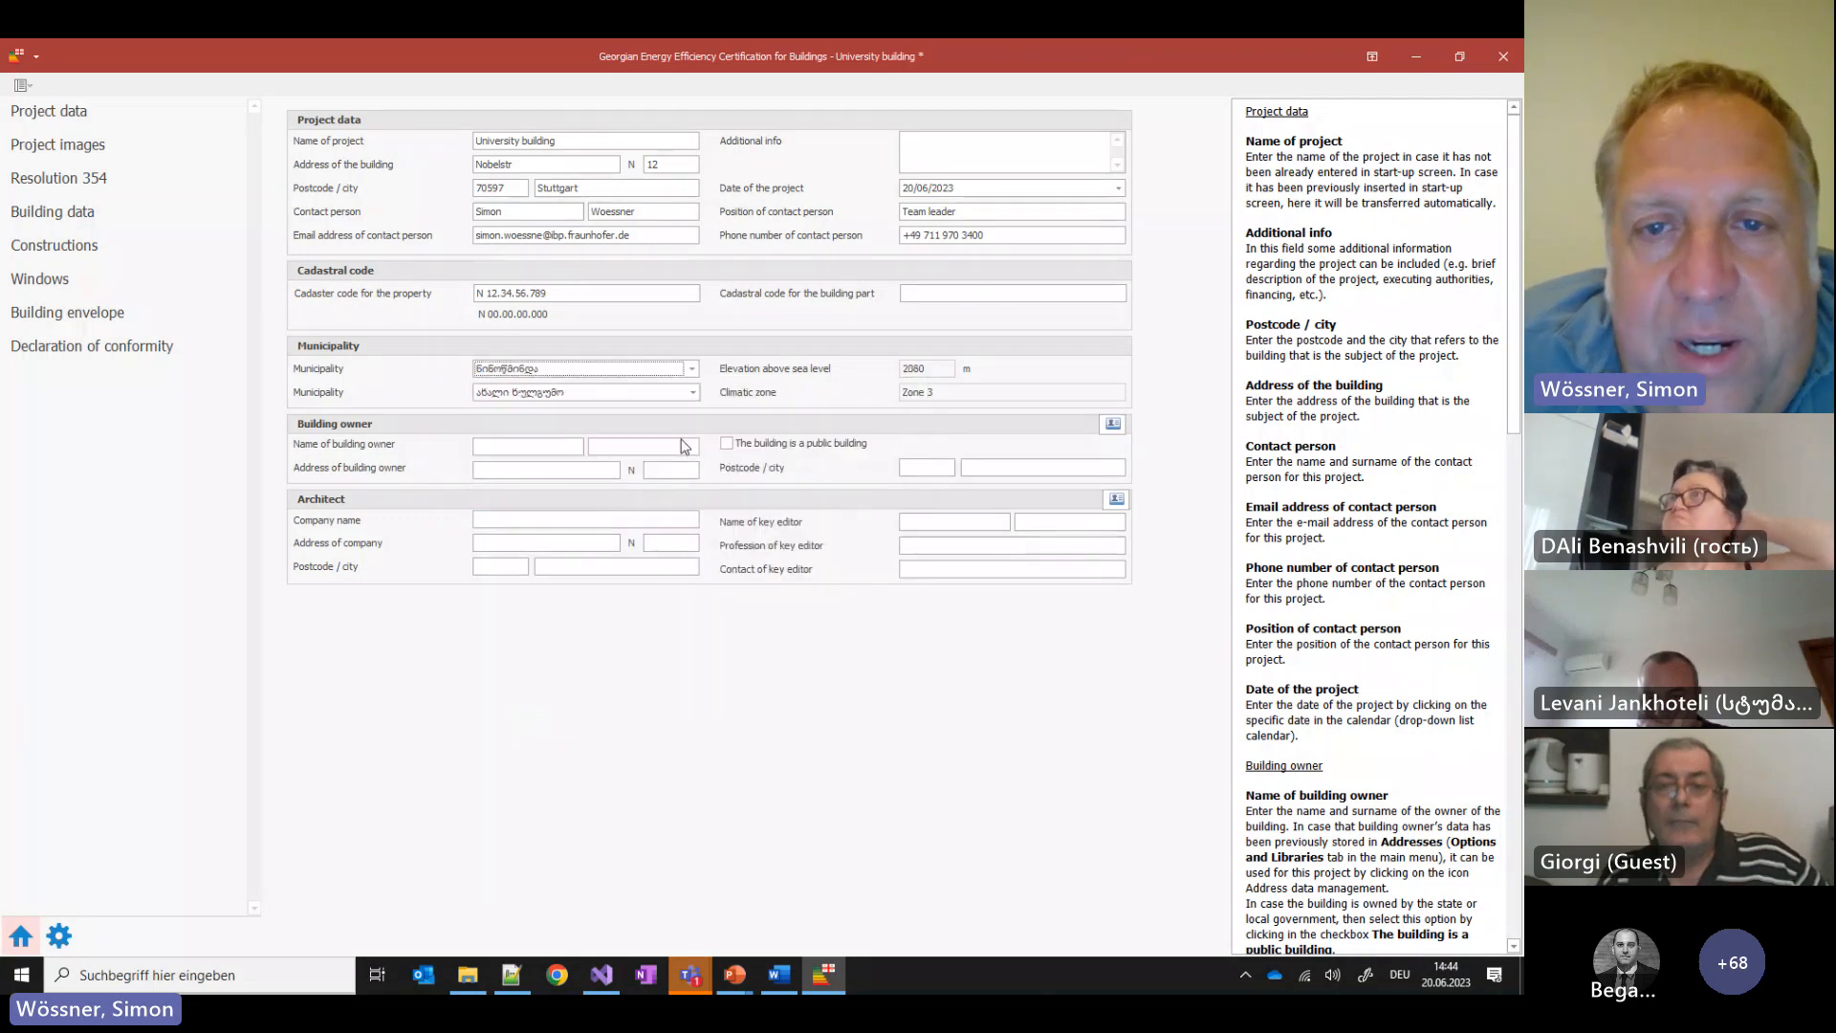
click(693, 392)
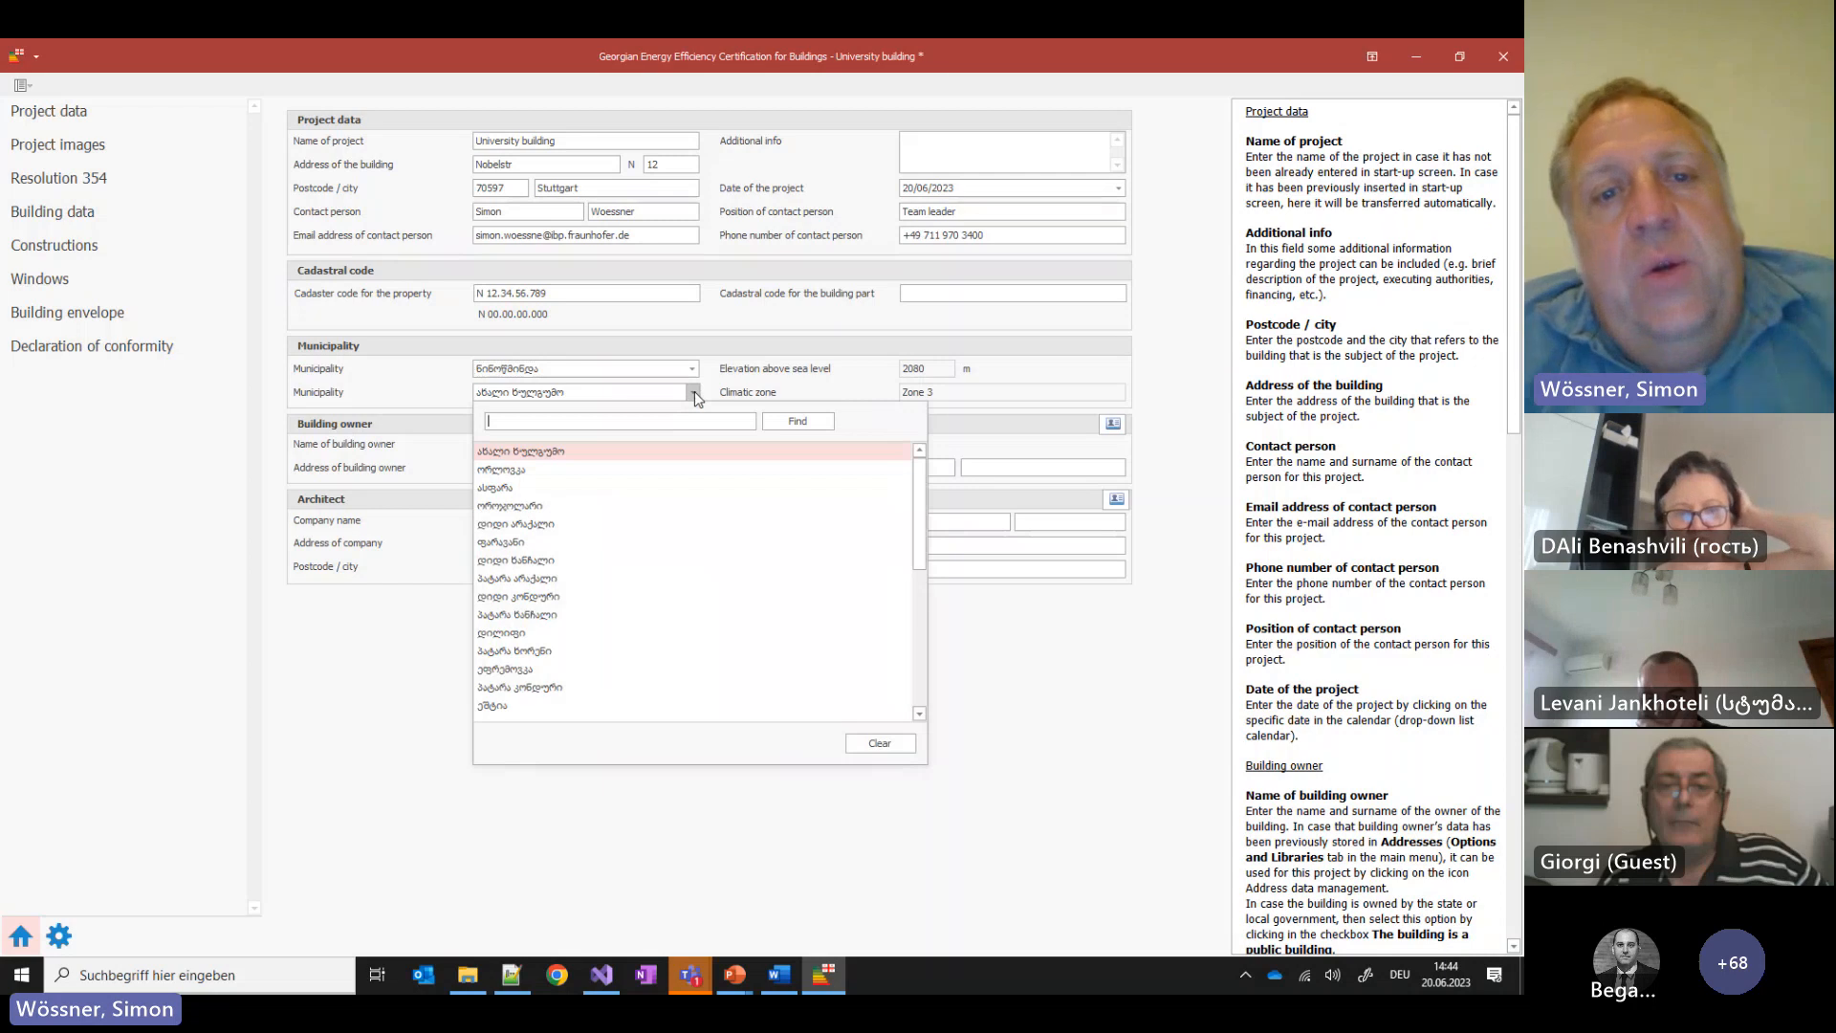
scroll(603, 507, down, 6)
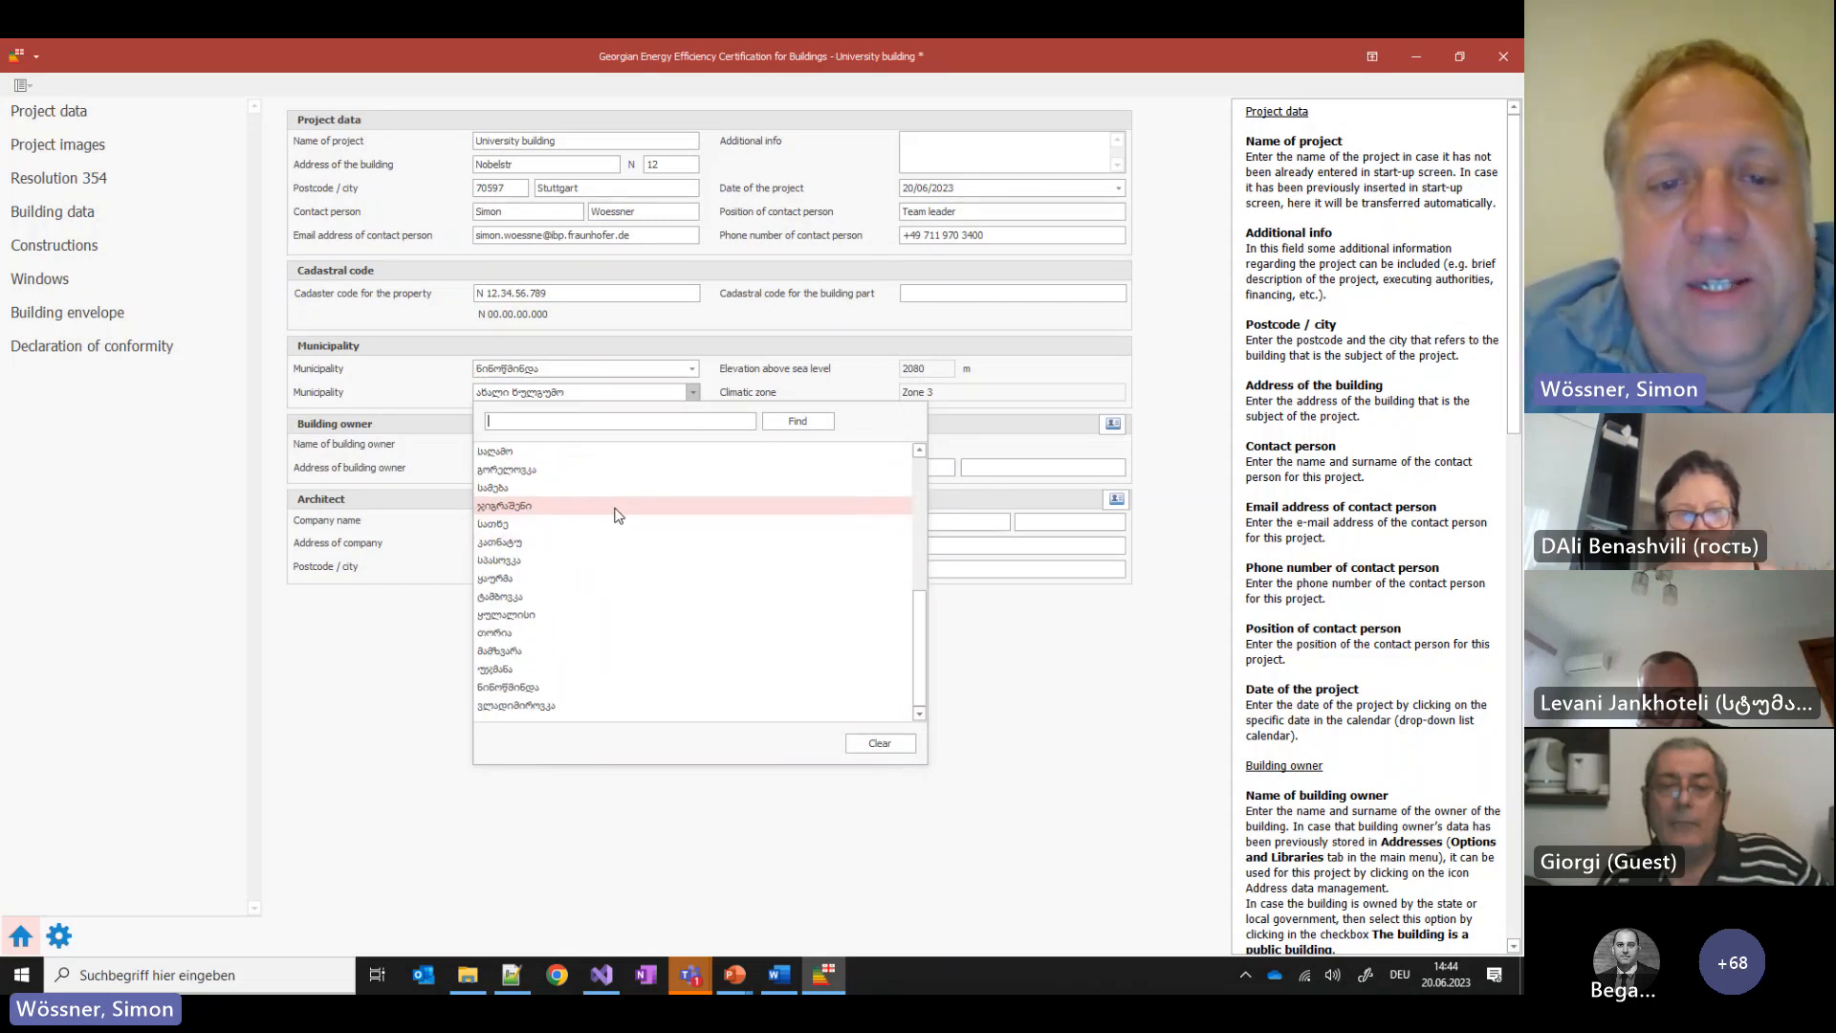
scroll(631, 532, up, 6)
scroll(639, 509, down, 6)
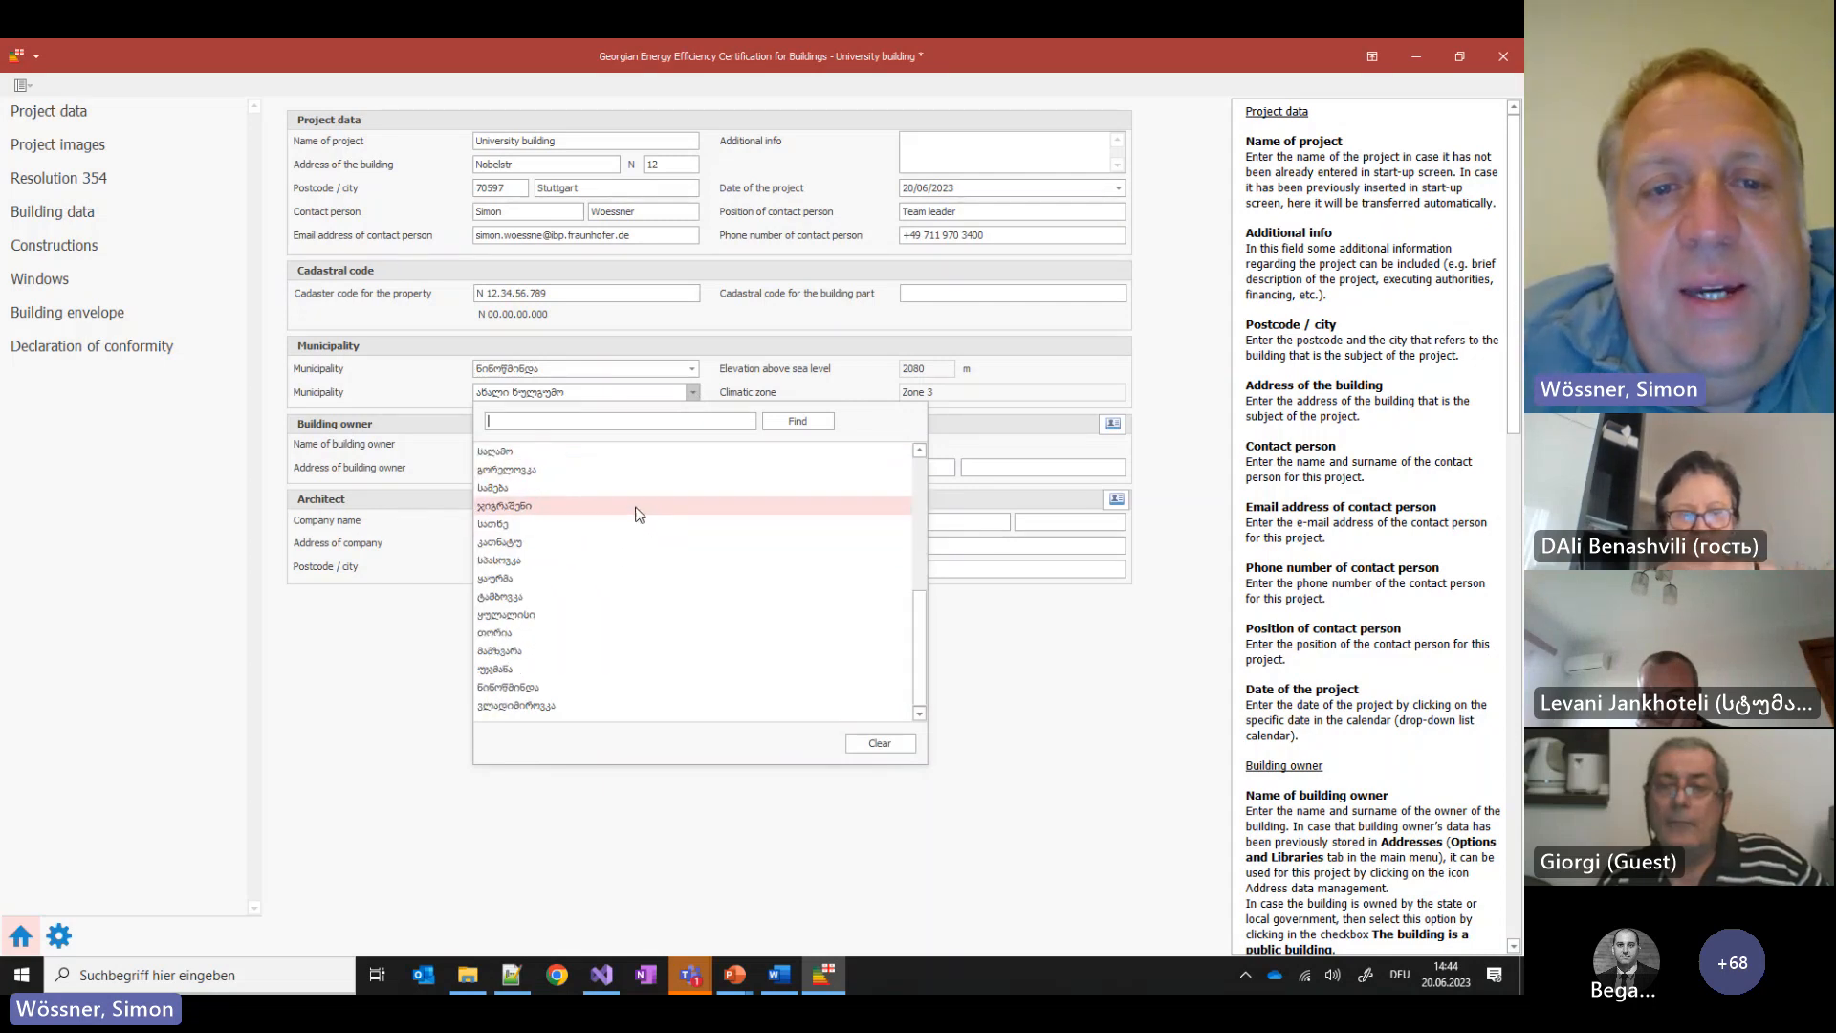
scroll(639, 516, up, 6)
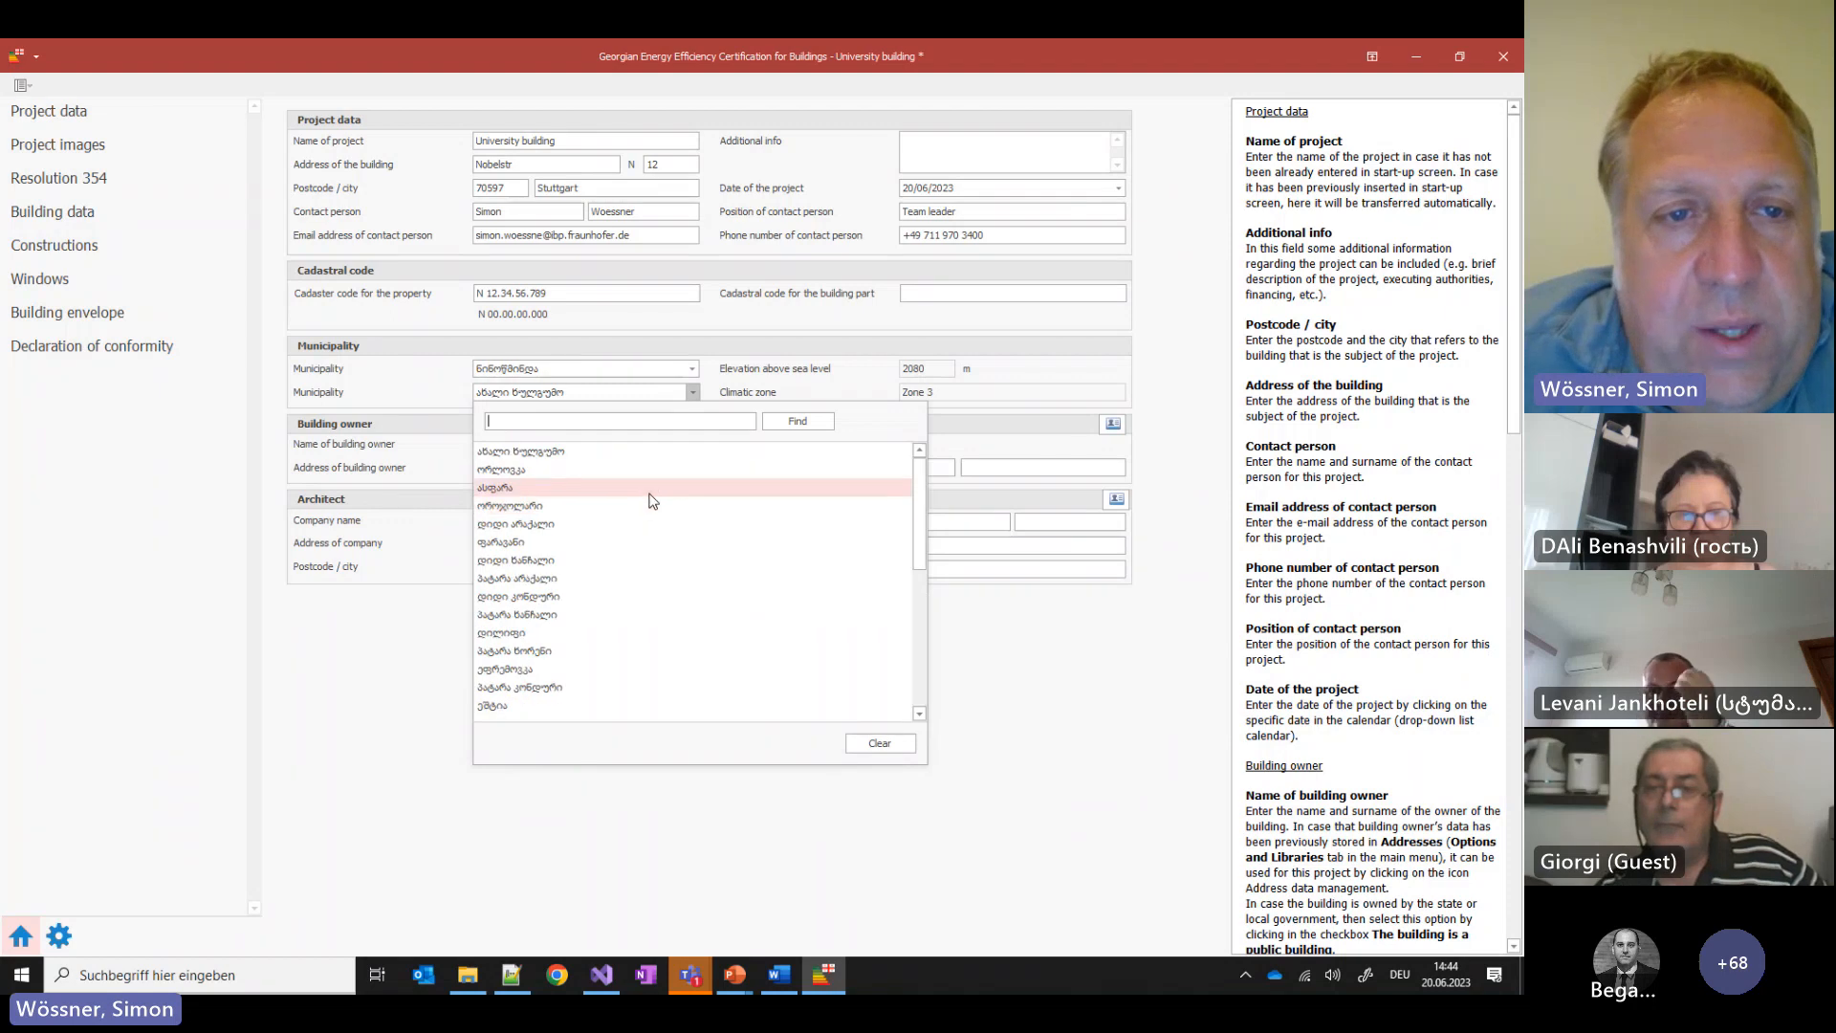
click(591, 560)
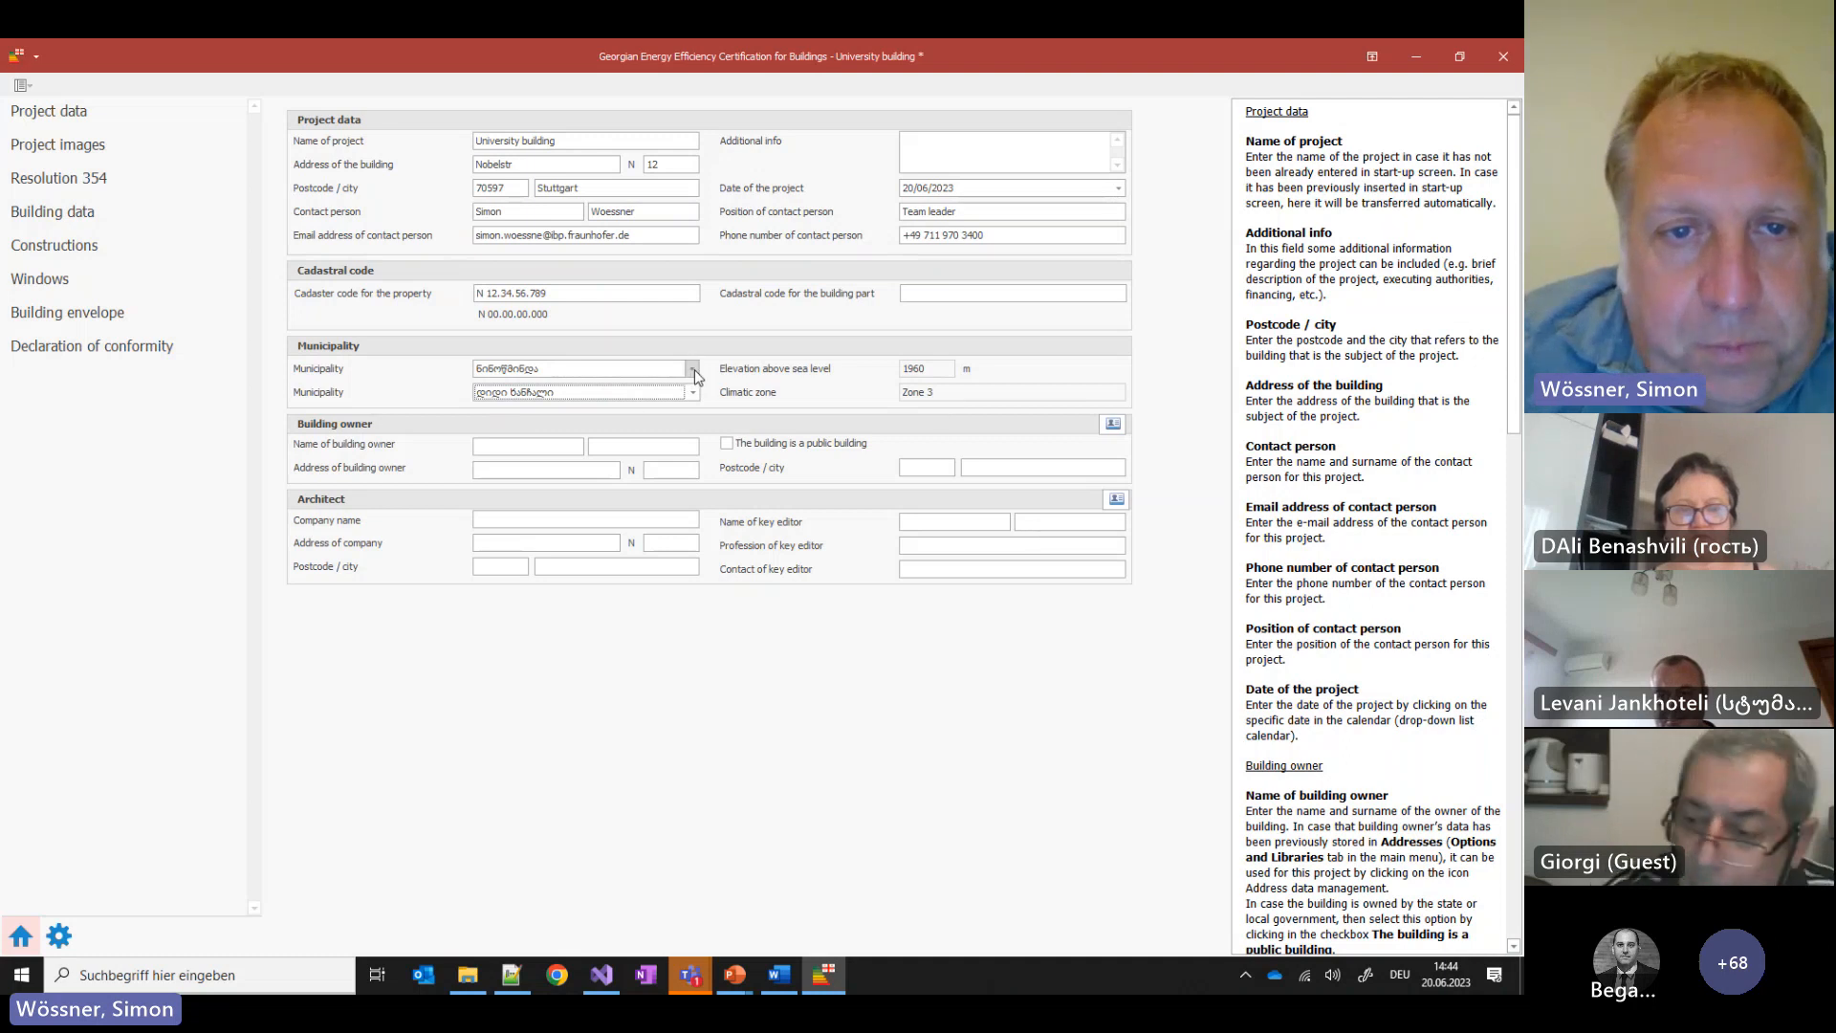
click(531, 443)
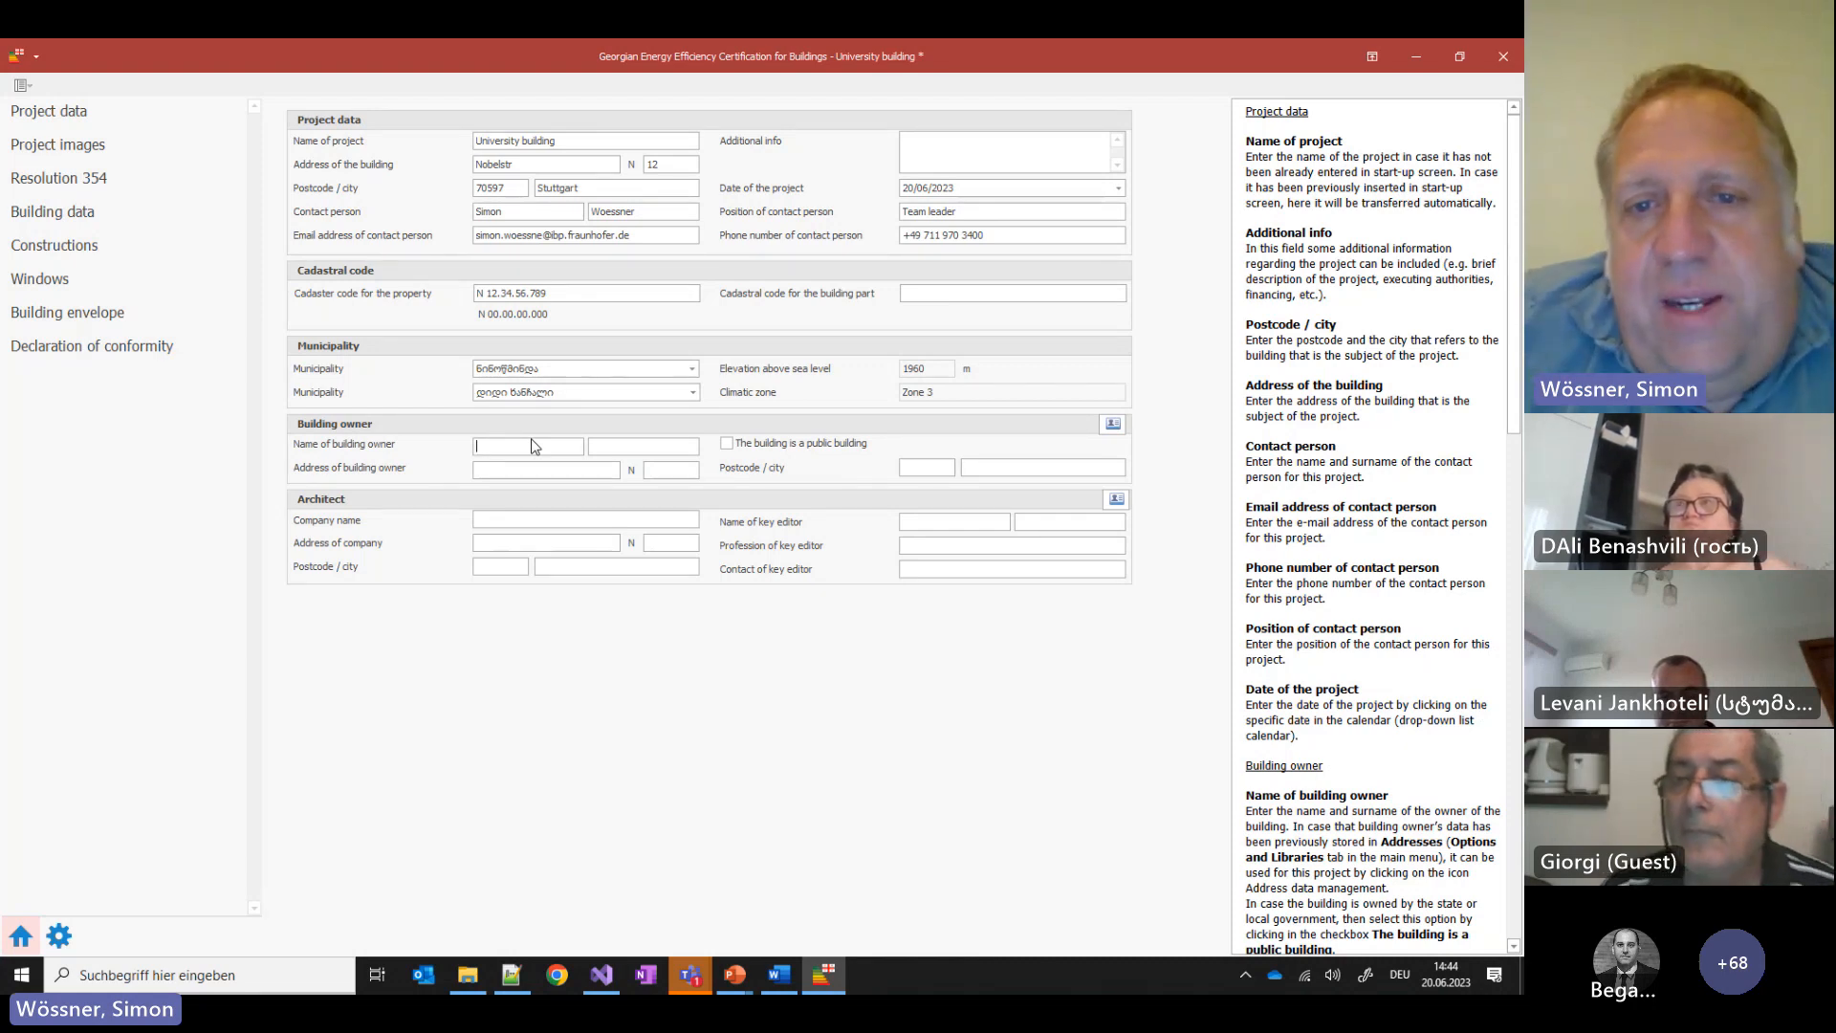
Fill both the building owner and architect details from the saved Fraunhofer IBP address
click(1113, 424)
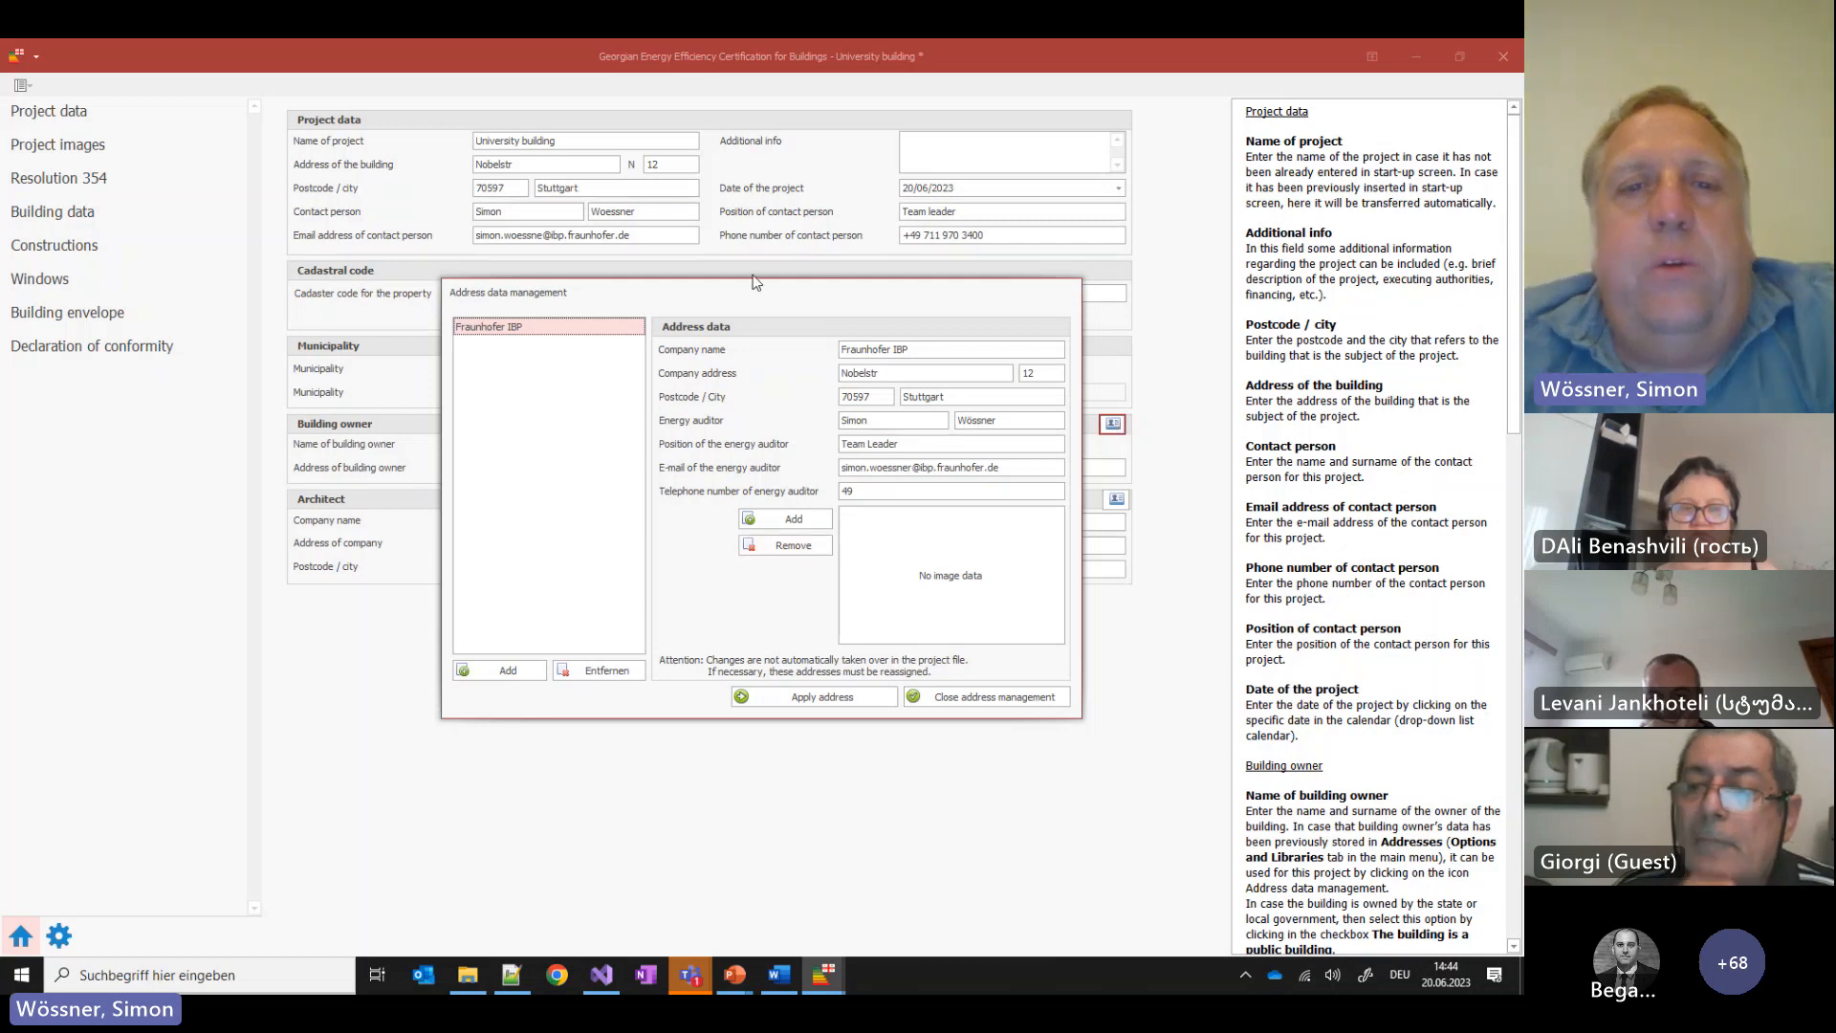
click(813, 699)
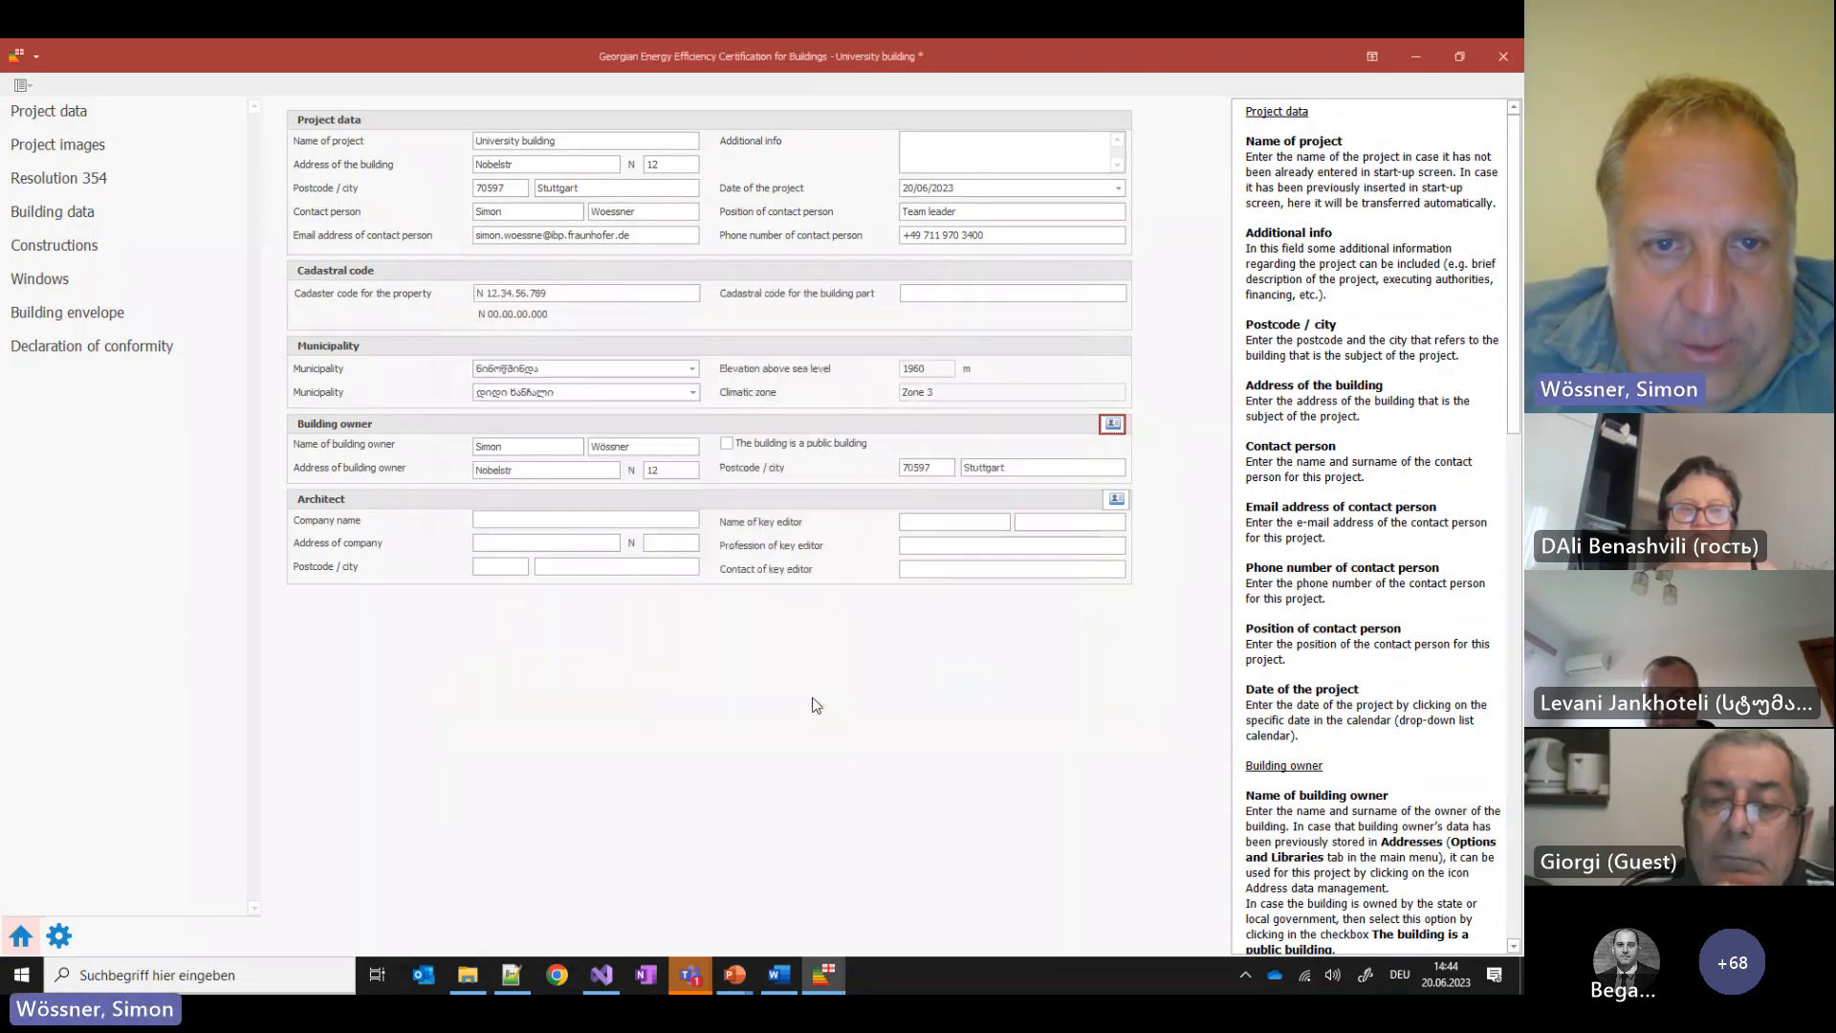
click(1115, 501)
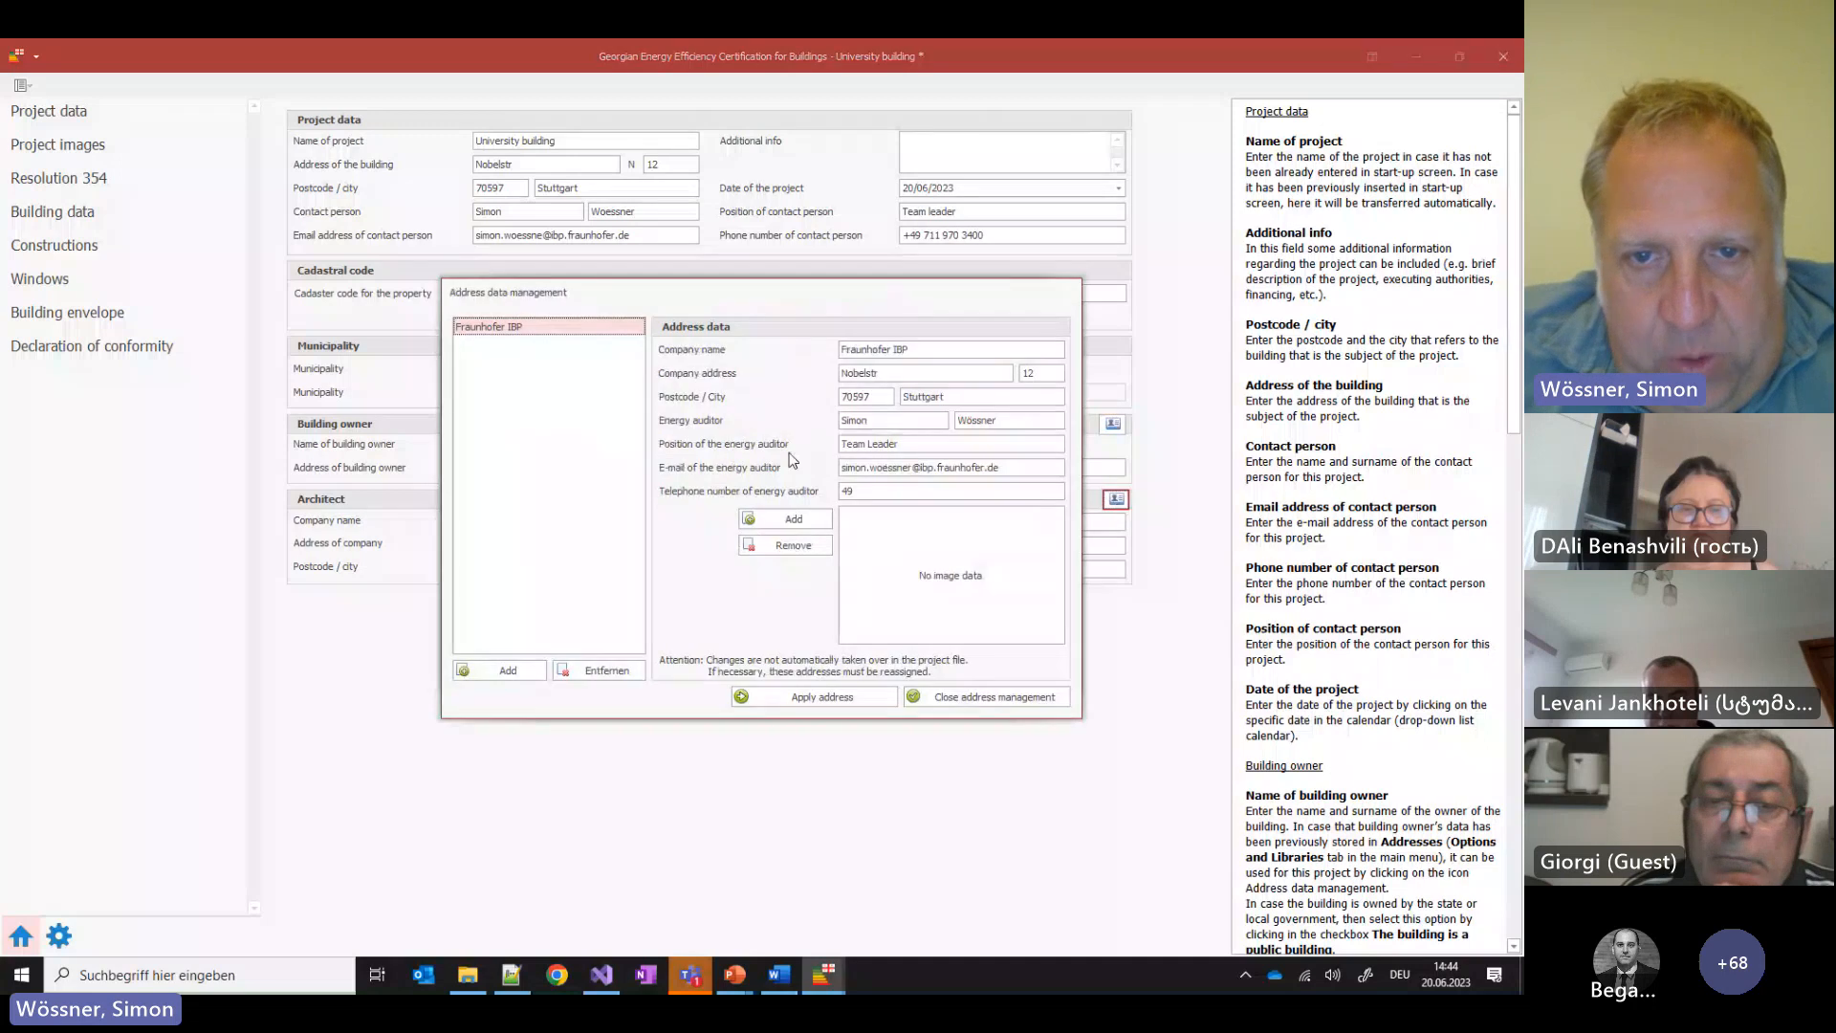
click(869, 694)
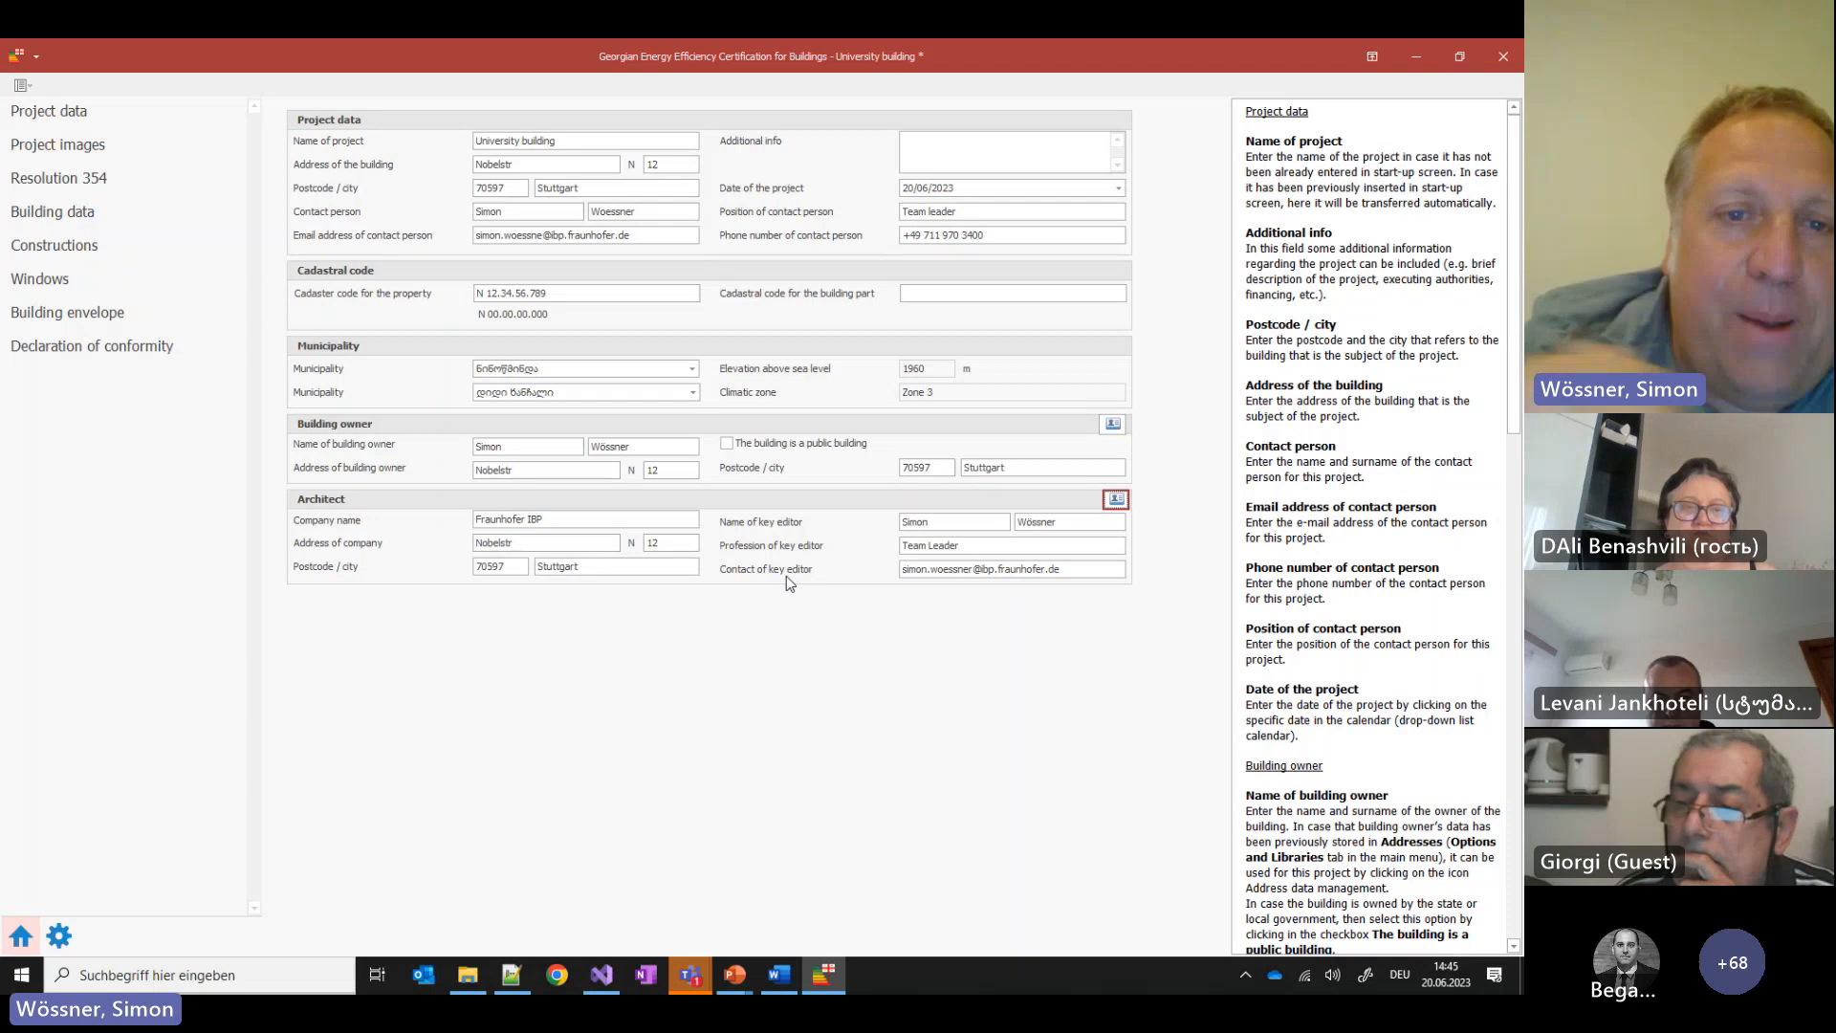
Confirm the declaration validates without errors and show its 3.1 Level 1 requirements table
click(113, 349)
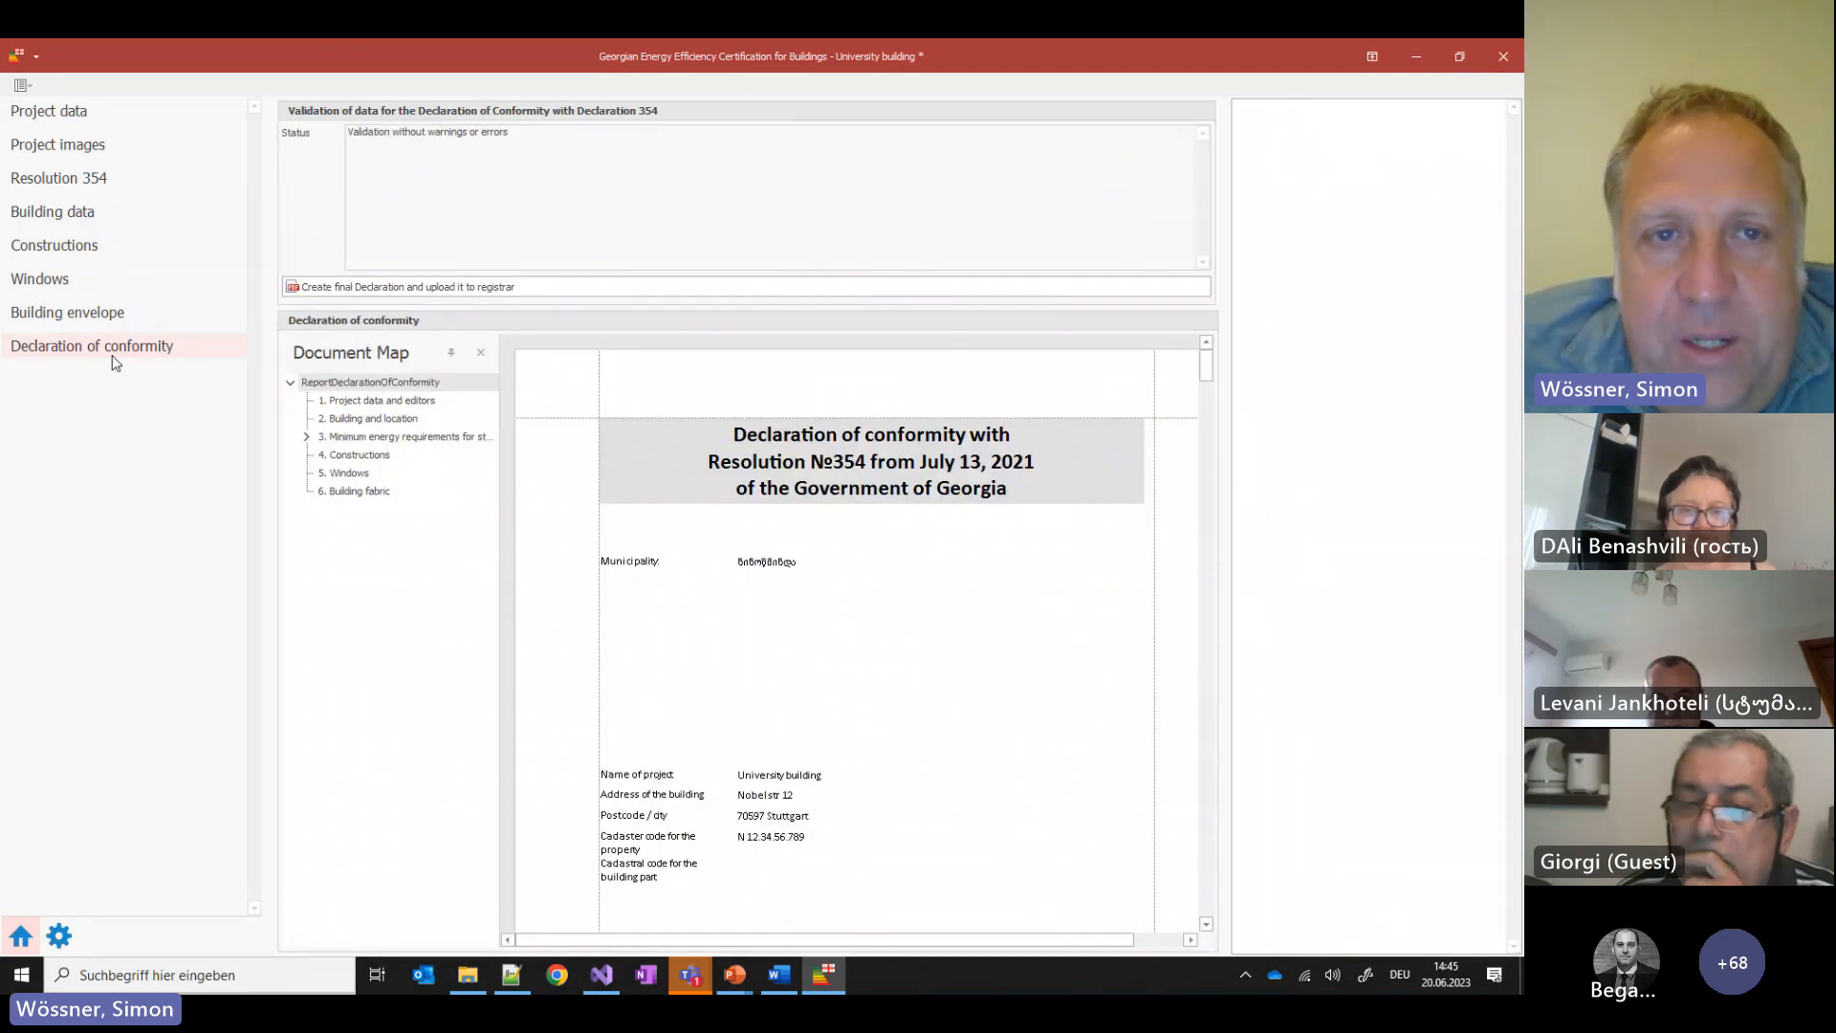
drag(510, 132, 347, 132)
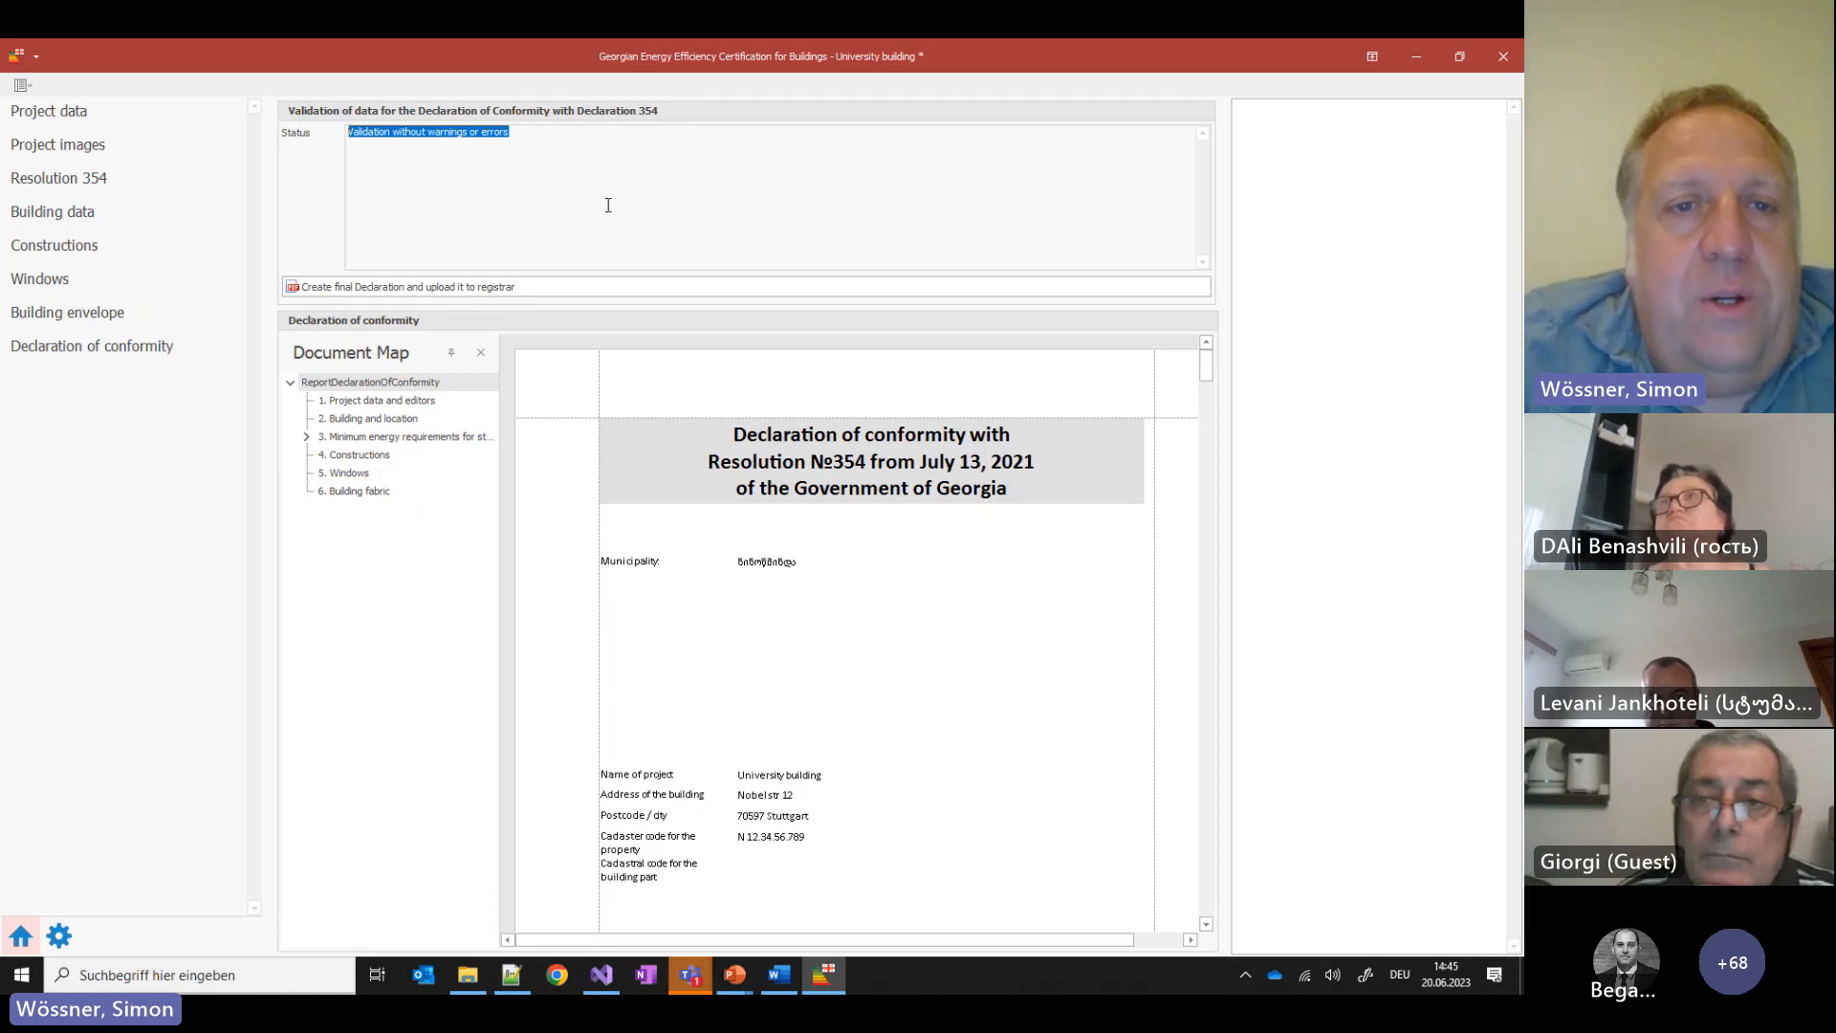
click(392, 401)
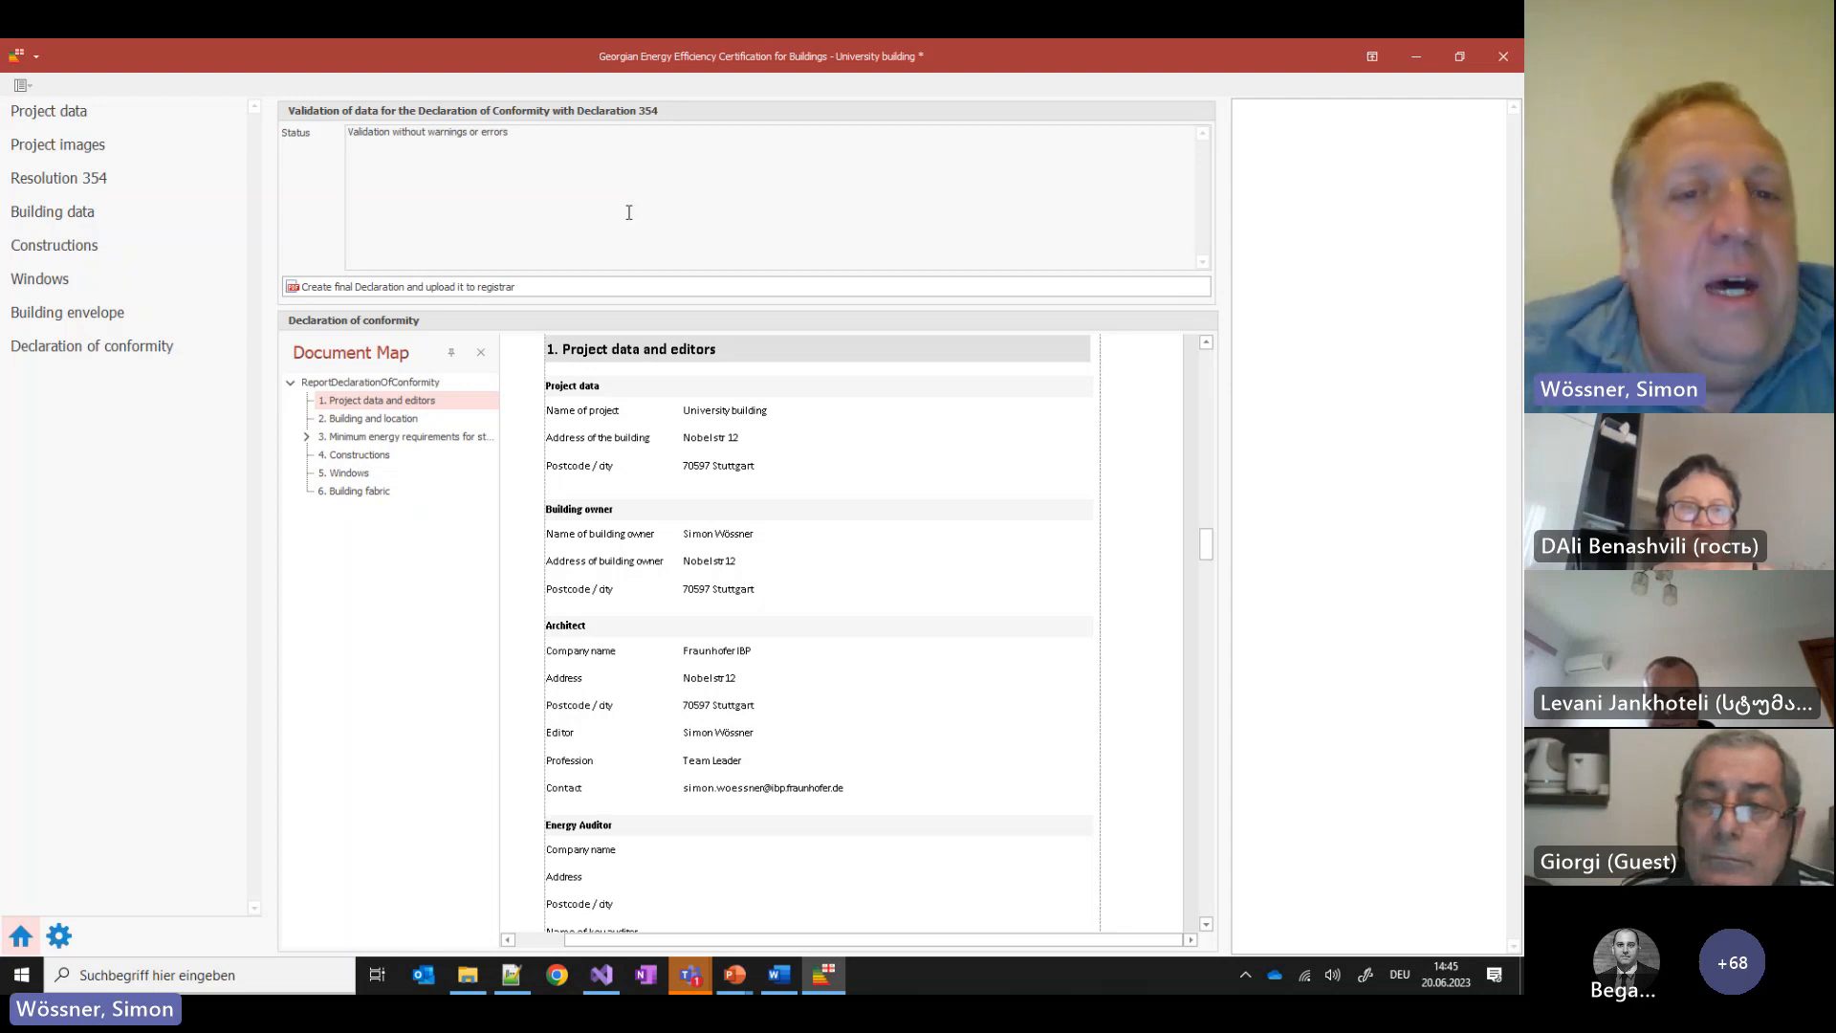
click(306, 436)
click(449, 454)
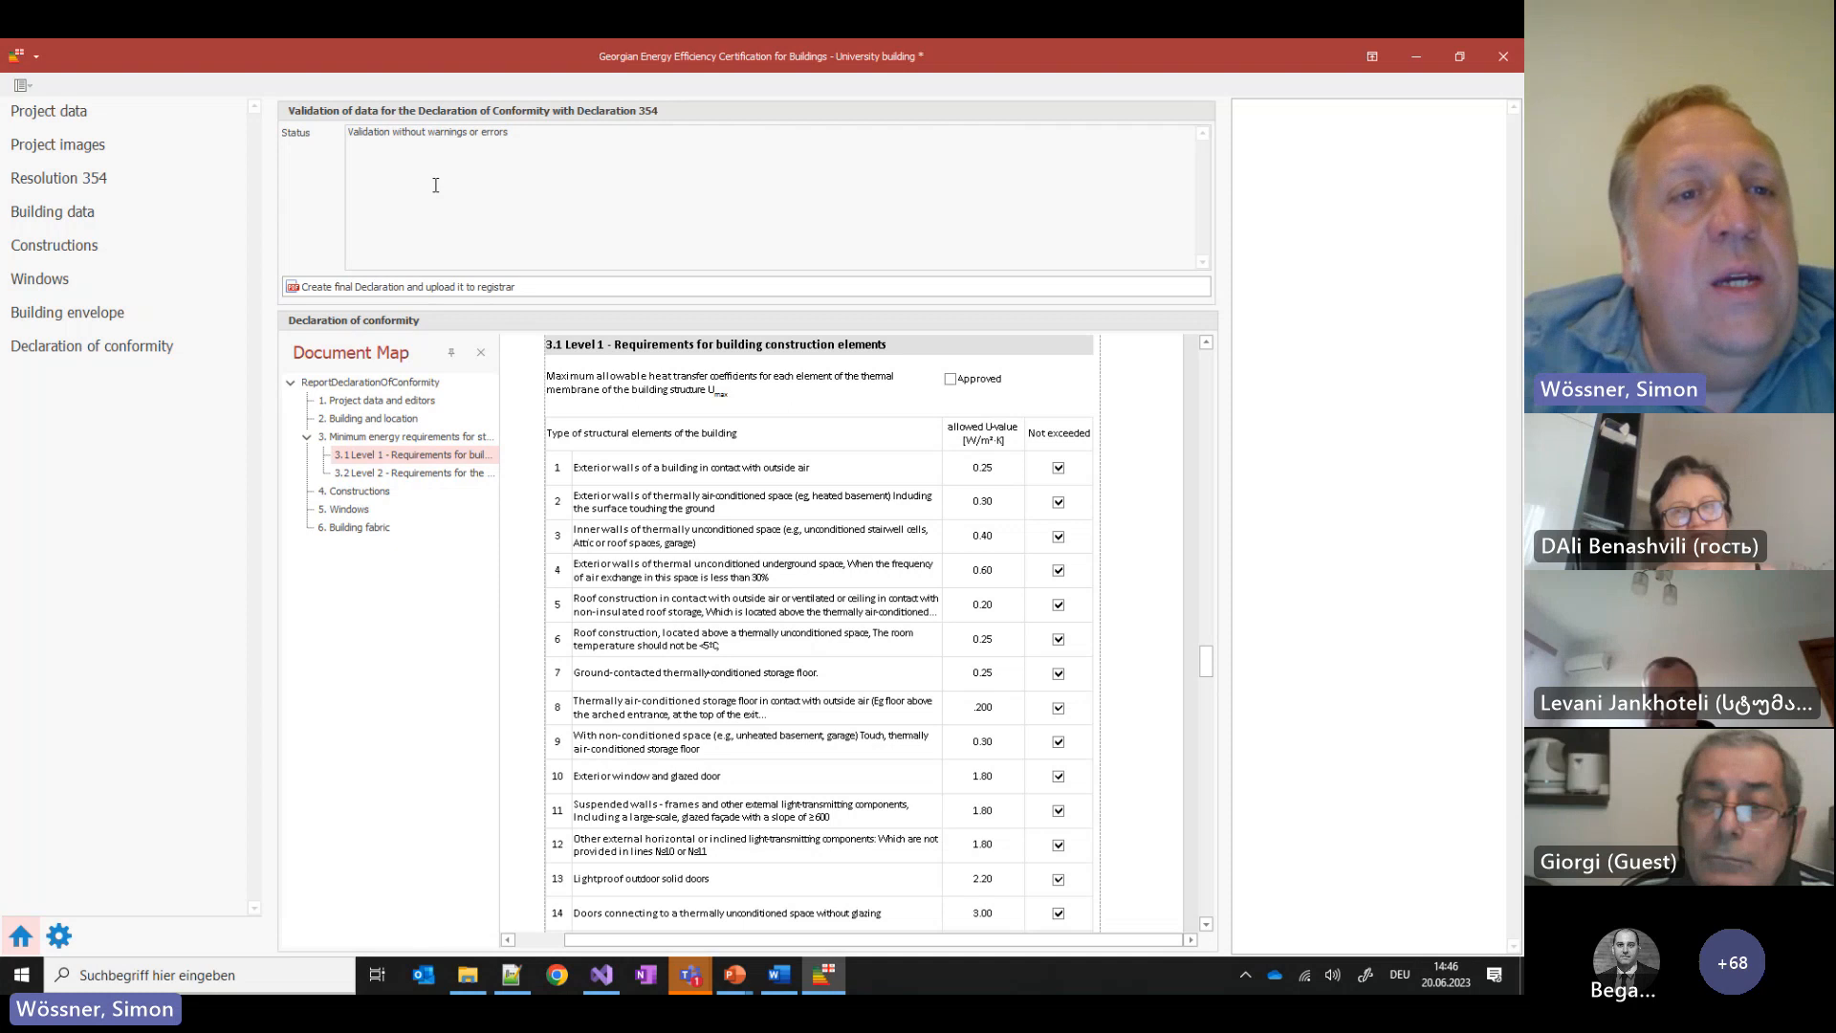
Add Bild2.jpg and Bild3.png as the project's building pictures
click(69, 155)
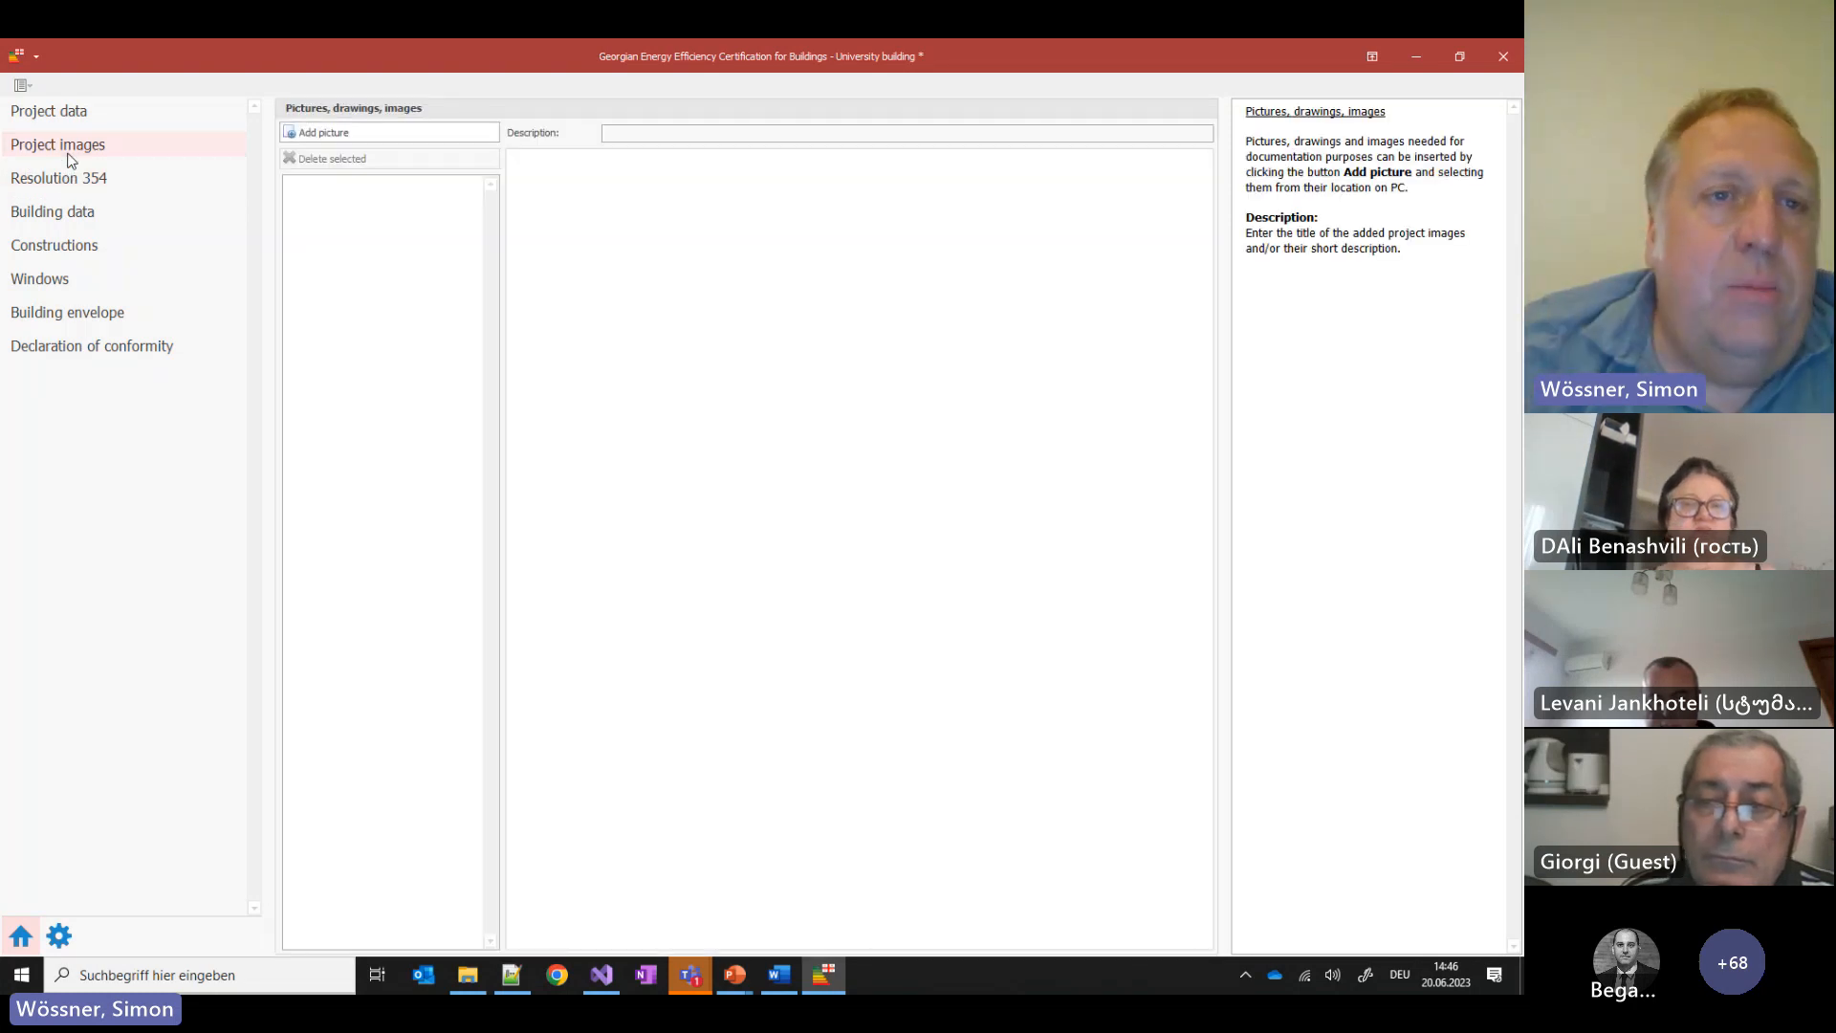
click(422, 126)
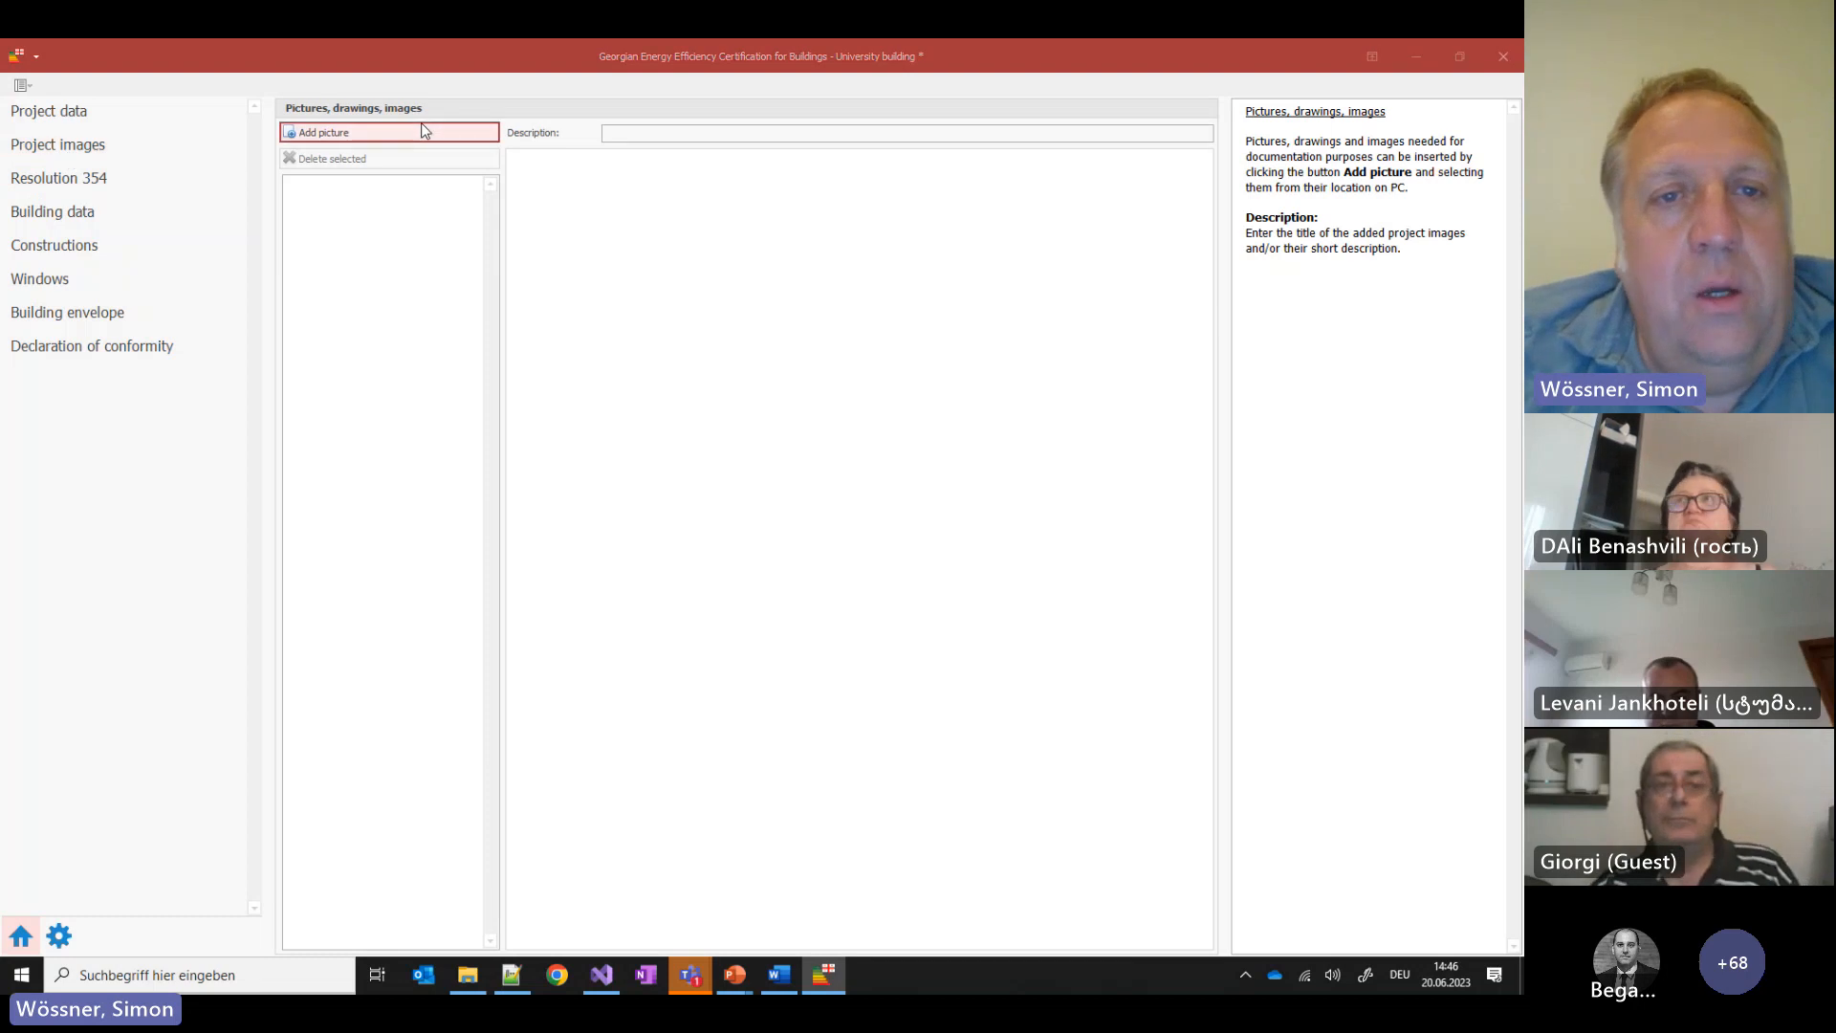
double_click(530, 210)
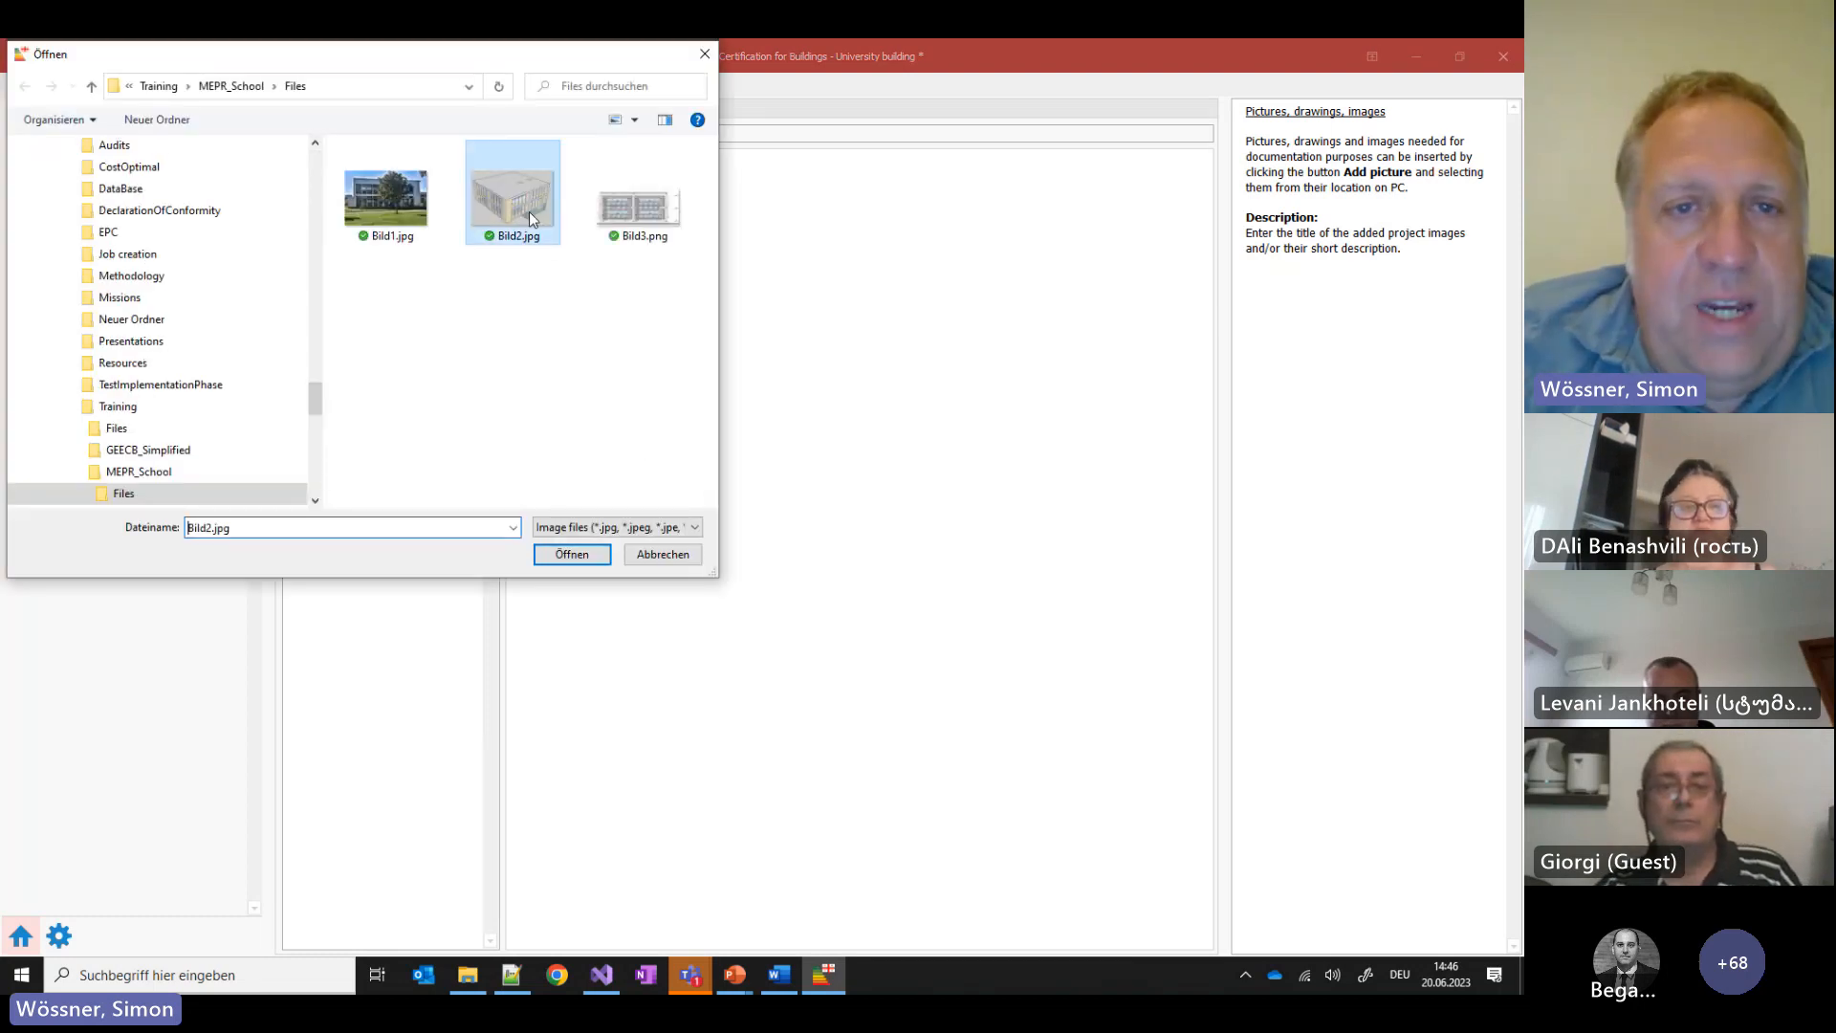
click(374, 135)
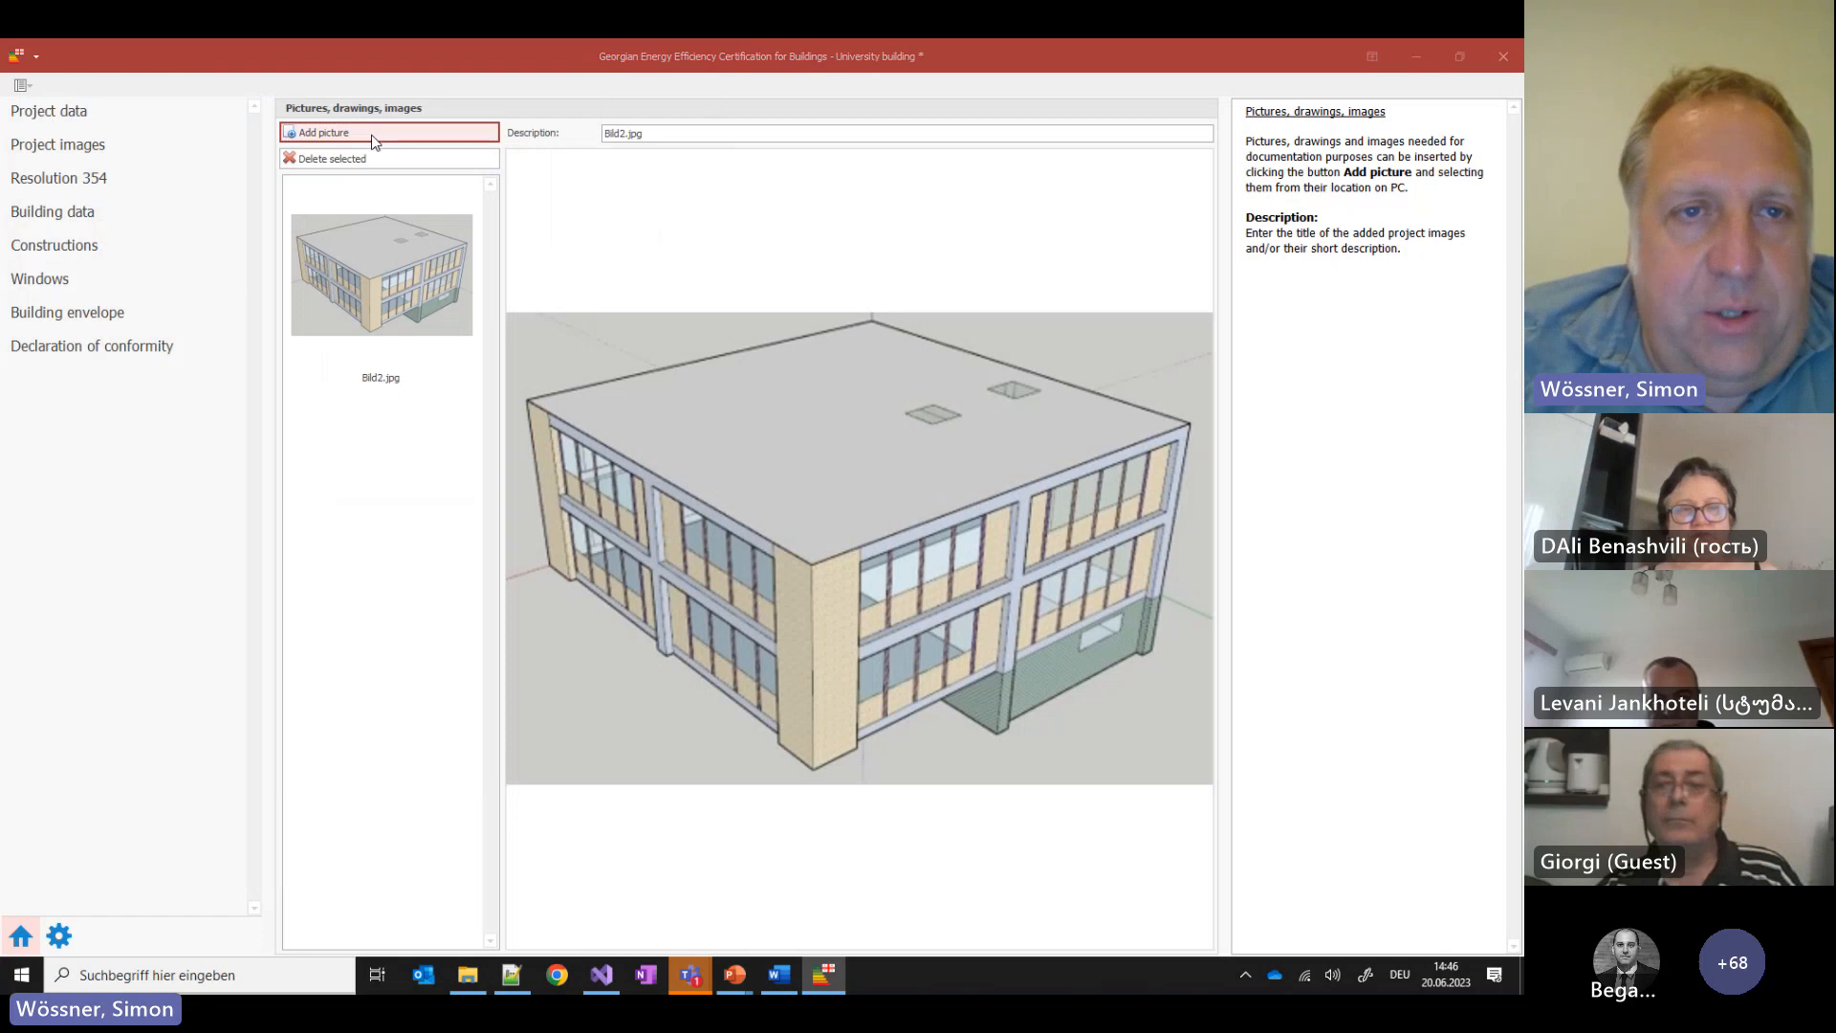
click(645, 215)
double_click(644, 215)
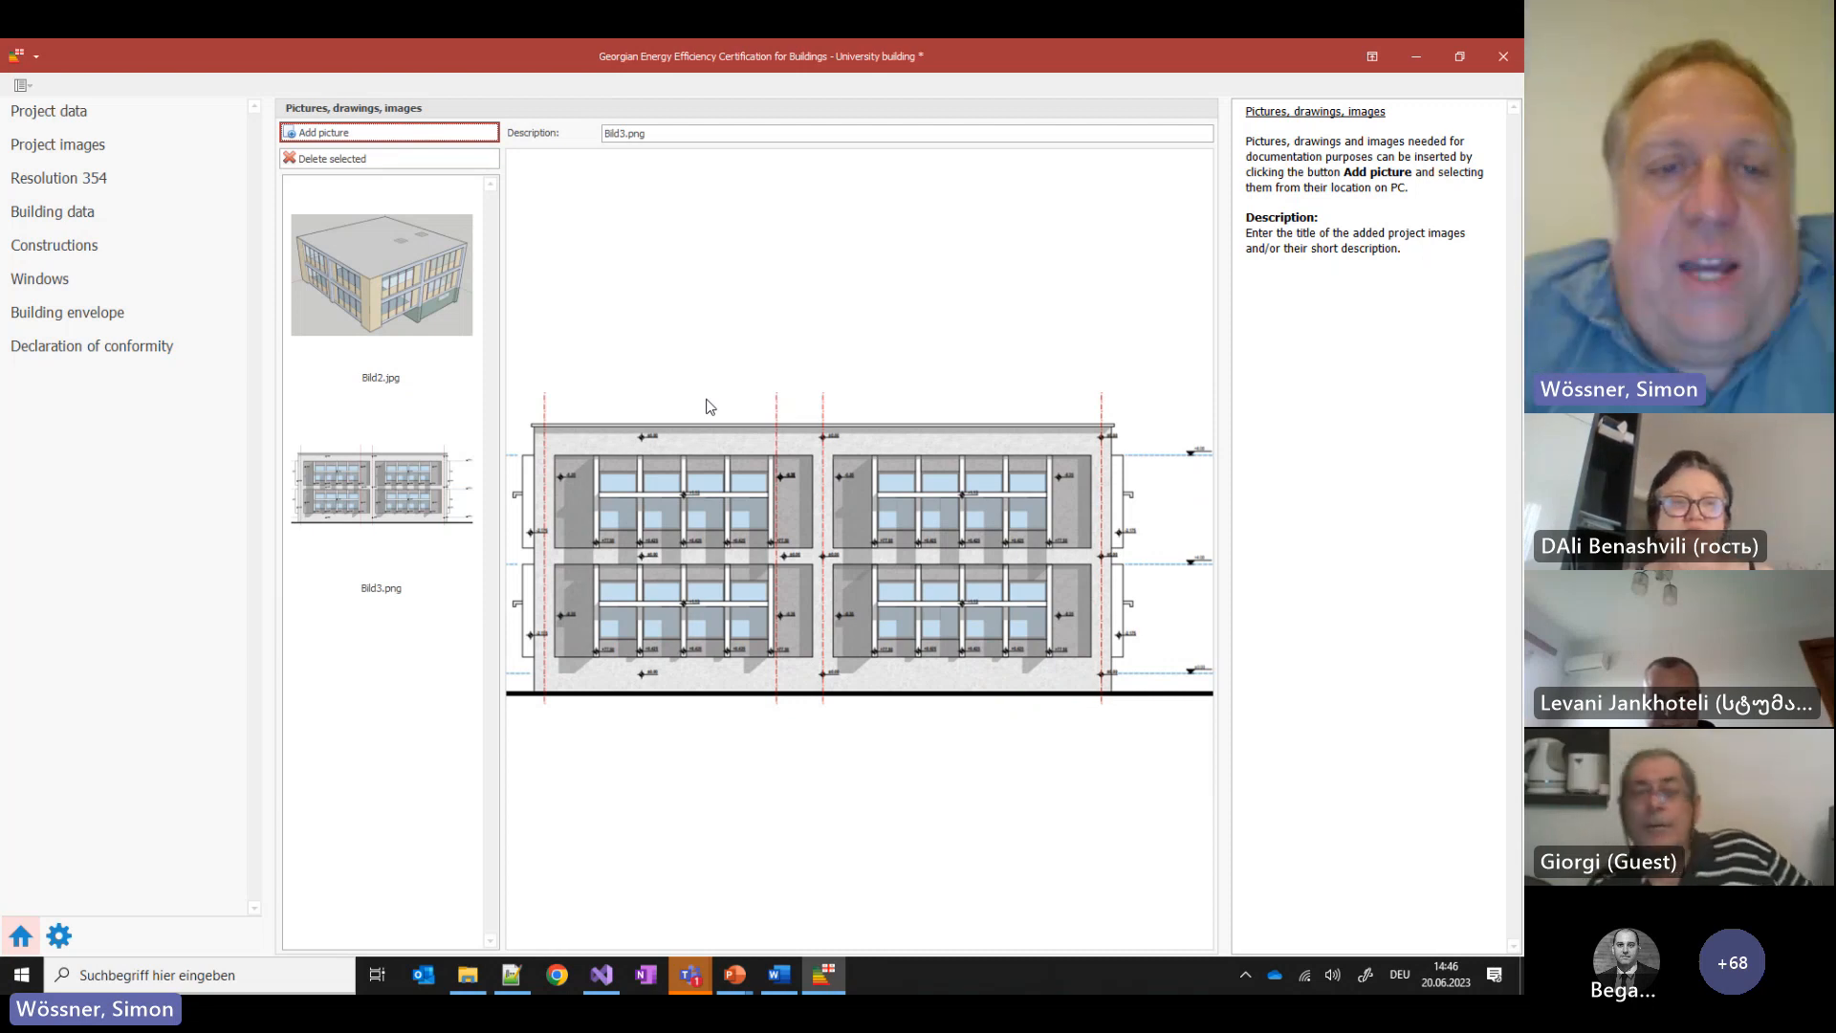
click(72, 186)
Set the exclusion to 'Places of worship and for religious activities (Art. 2.2)', leaving the reason unchanged
click(477, 162)
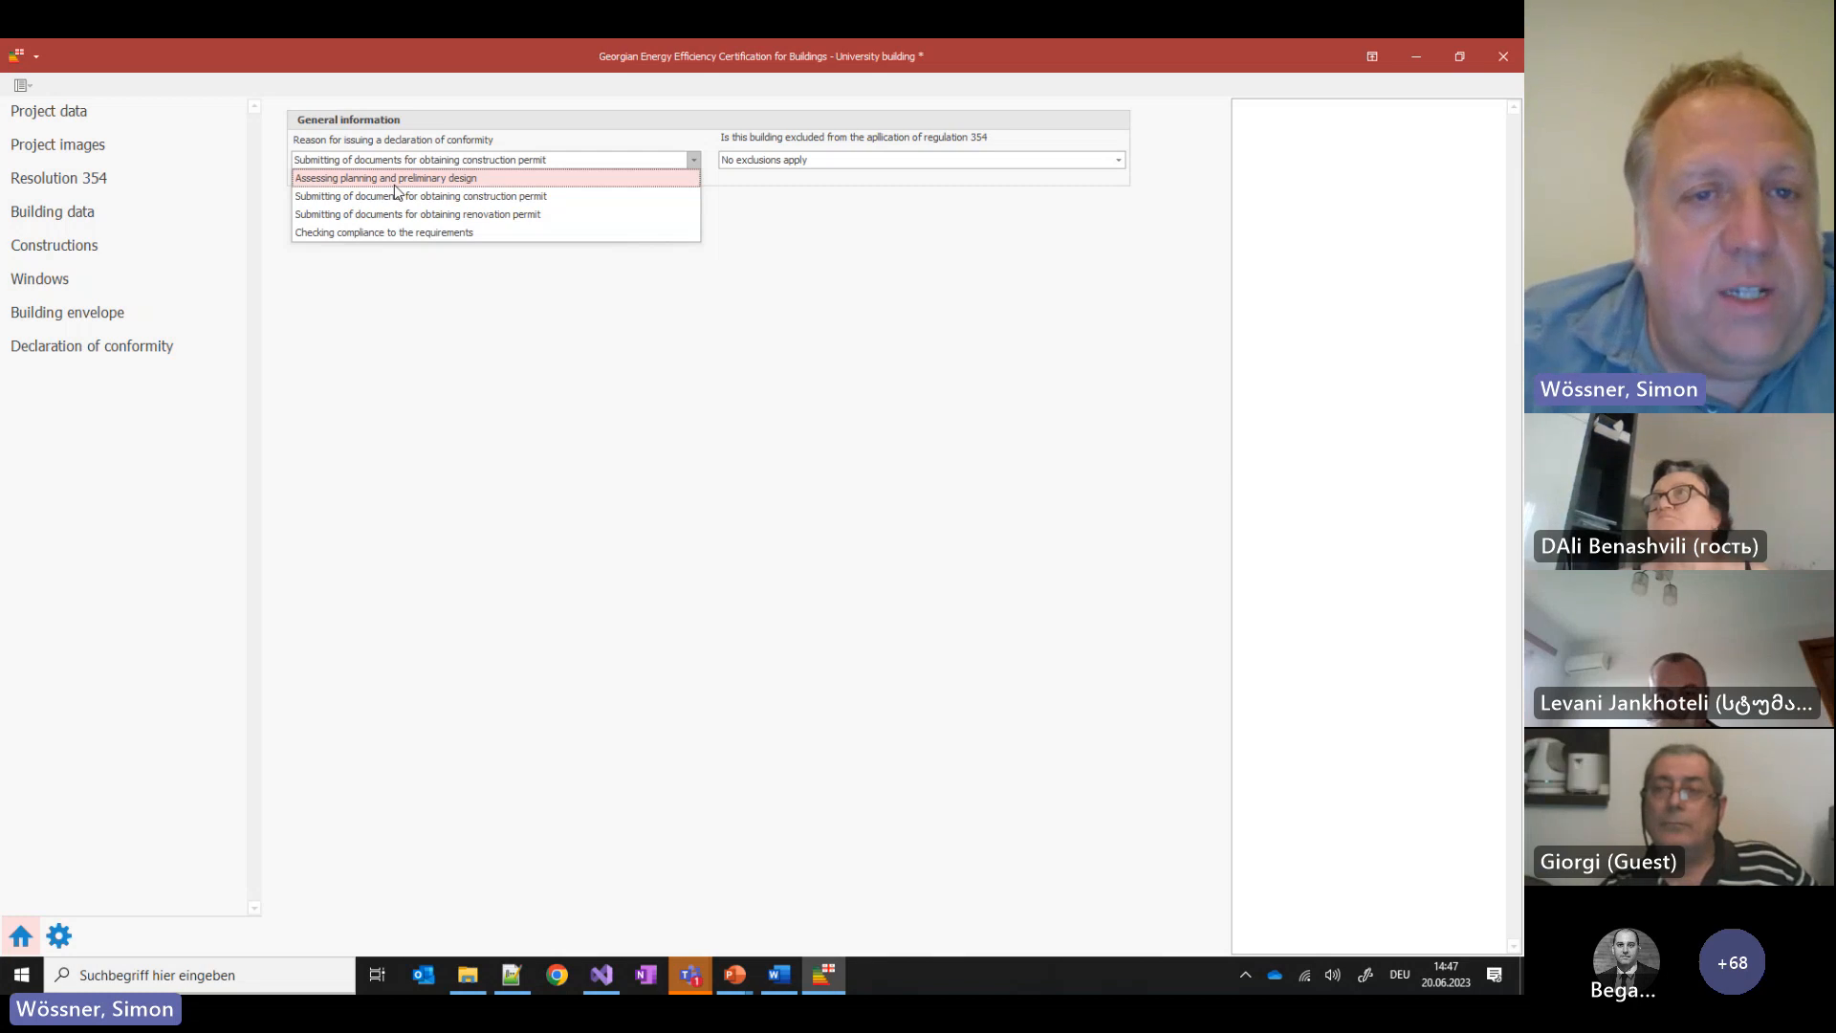
click(1052, 270)
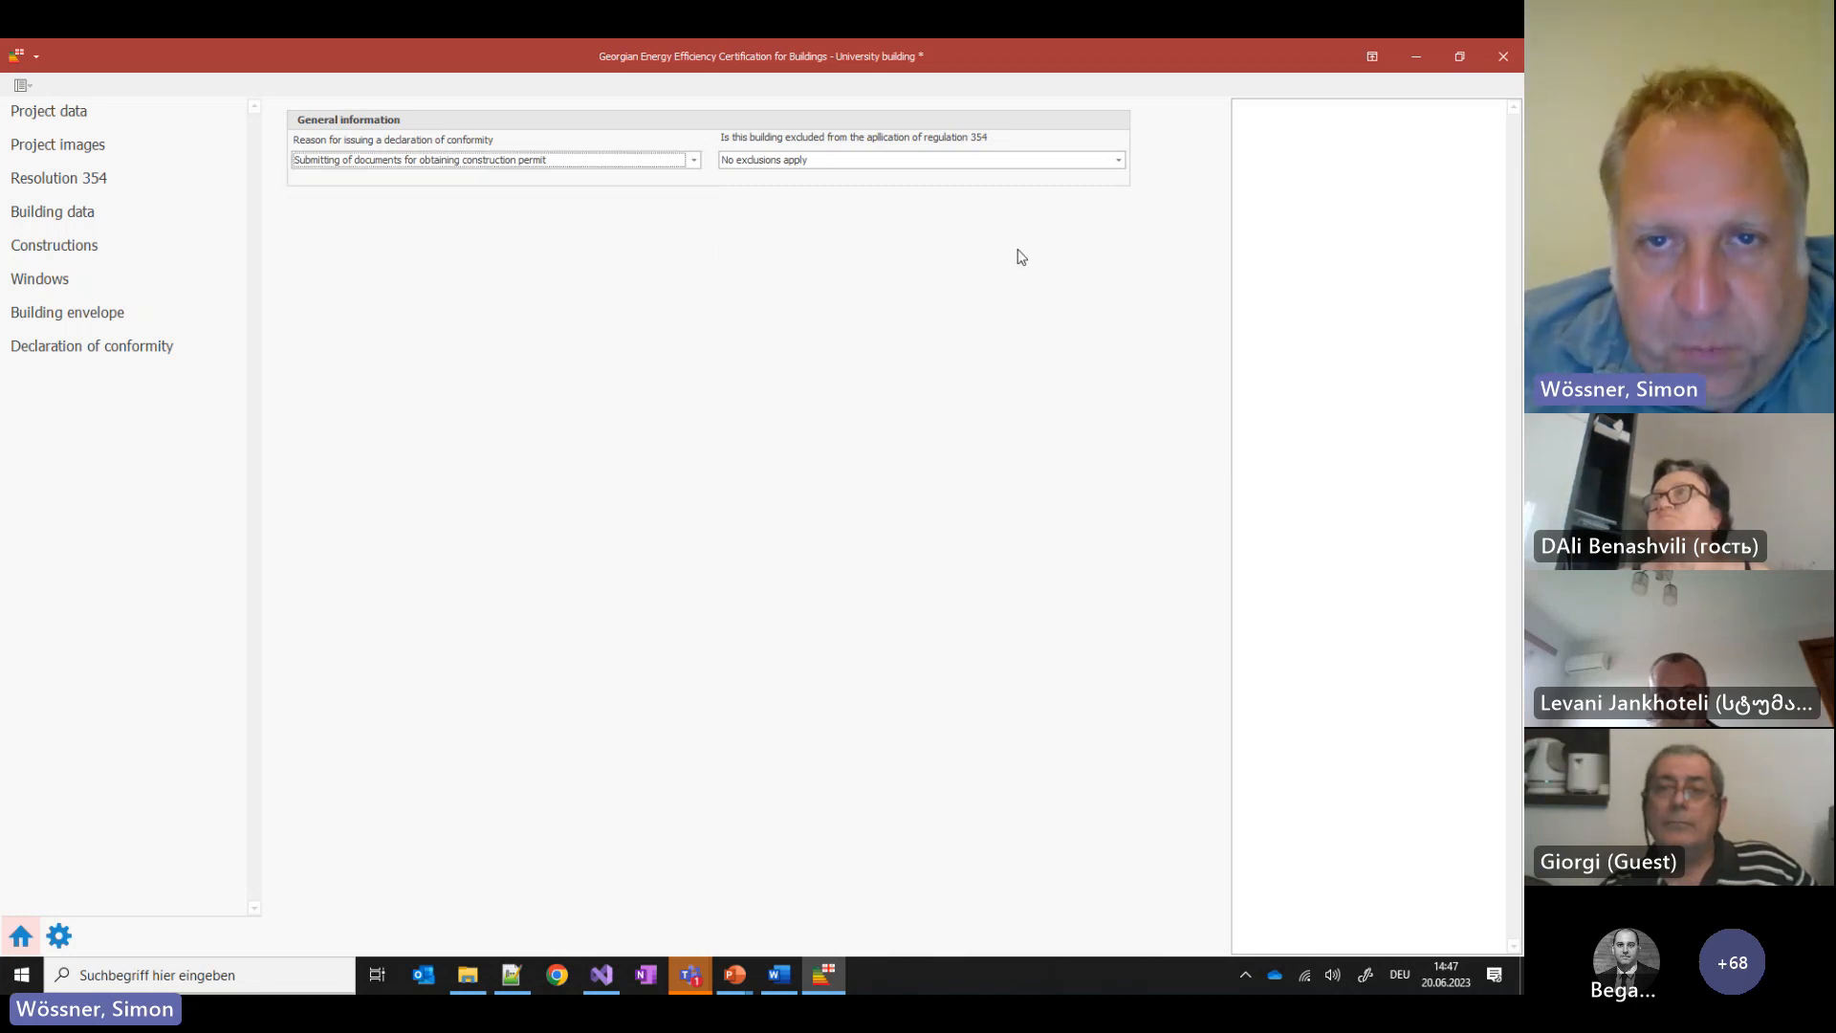
click(831, 161)
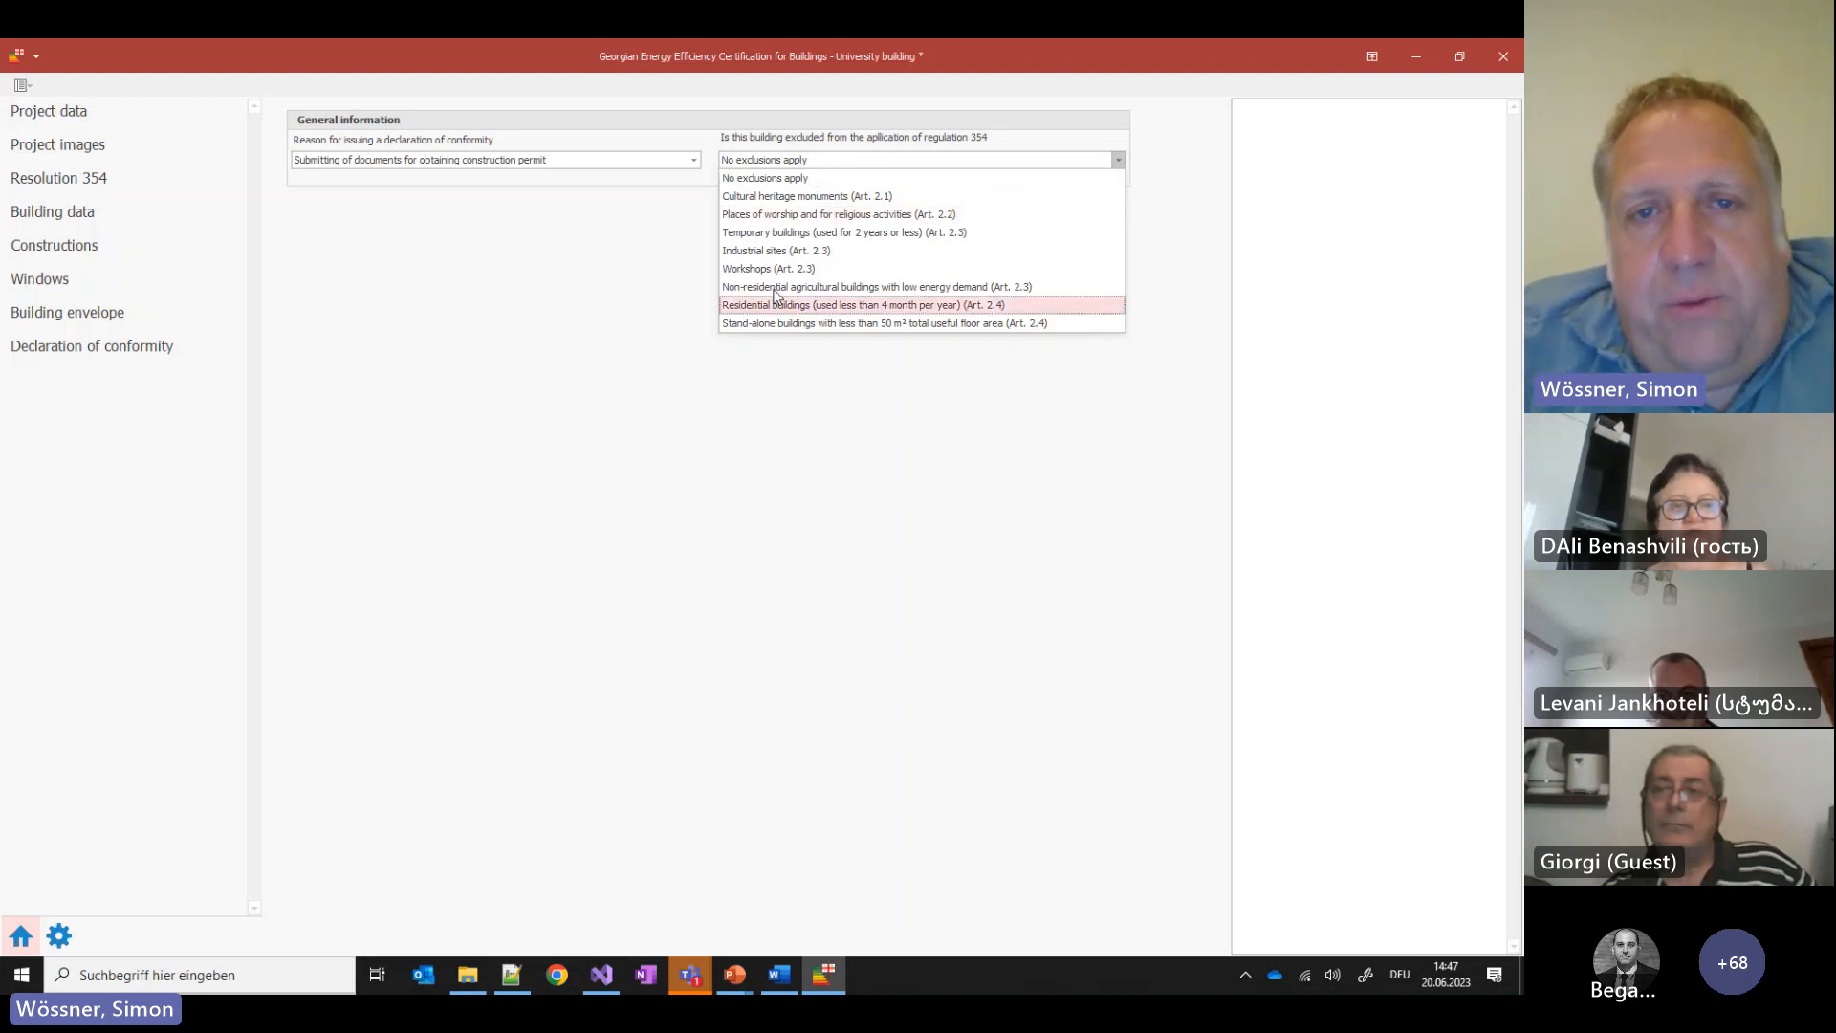
click(817, 216)
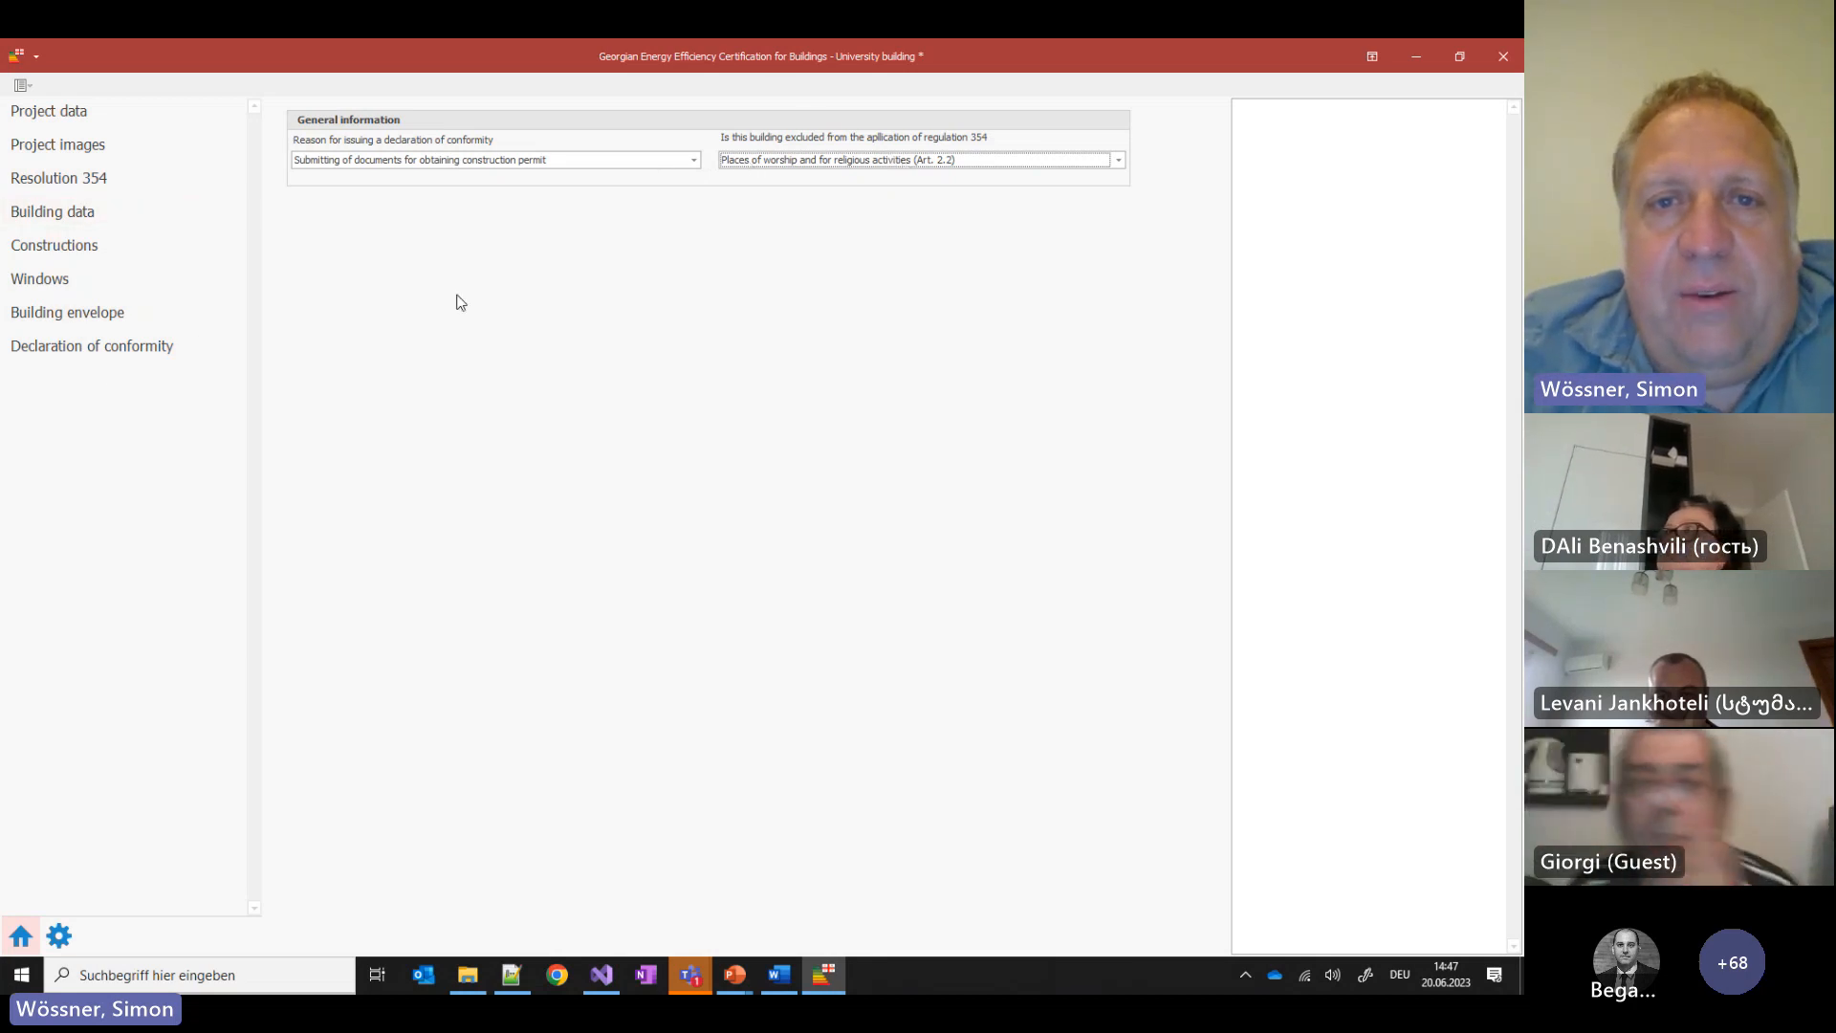
click(91, 348)
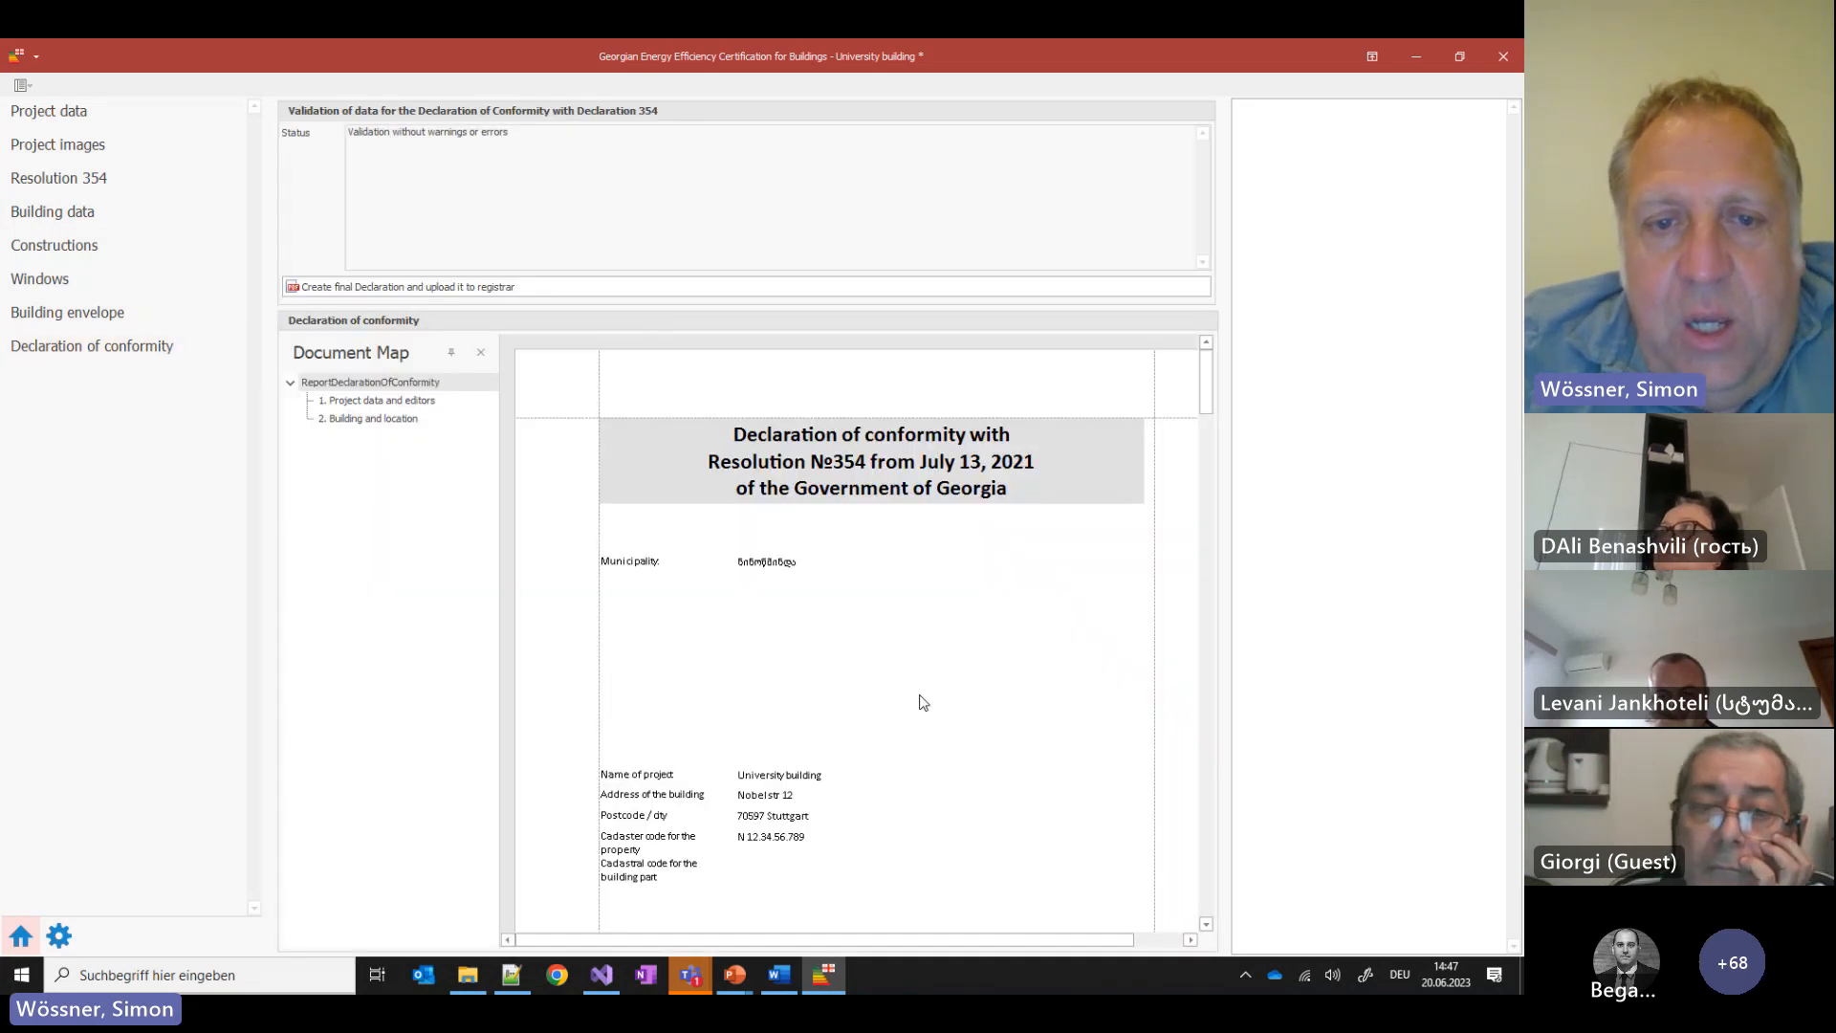
scroll(918, 684, down, 3)
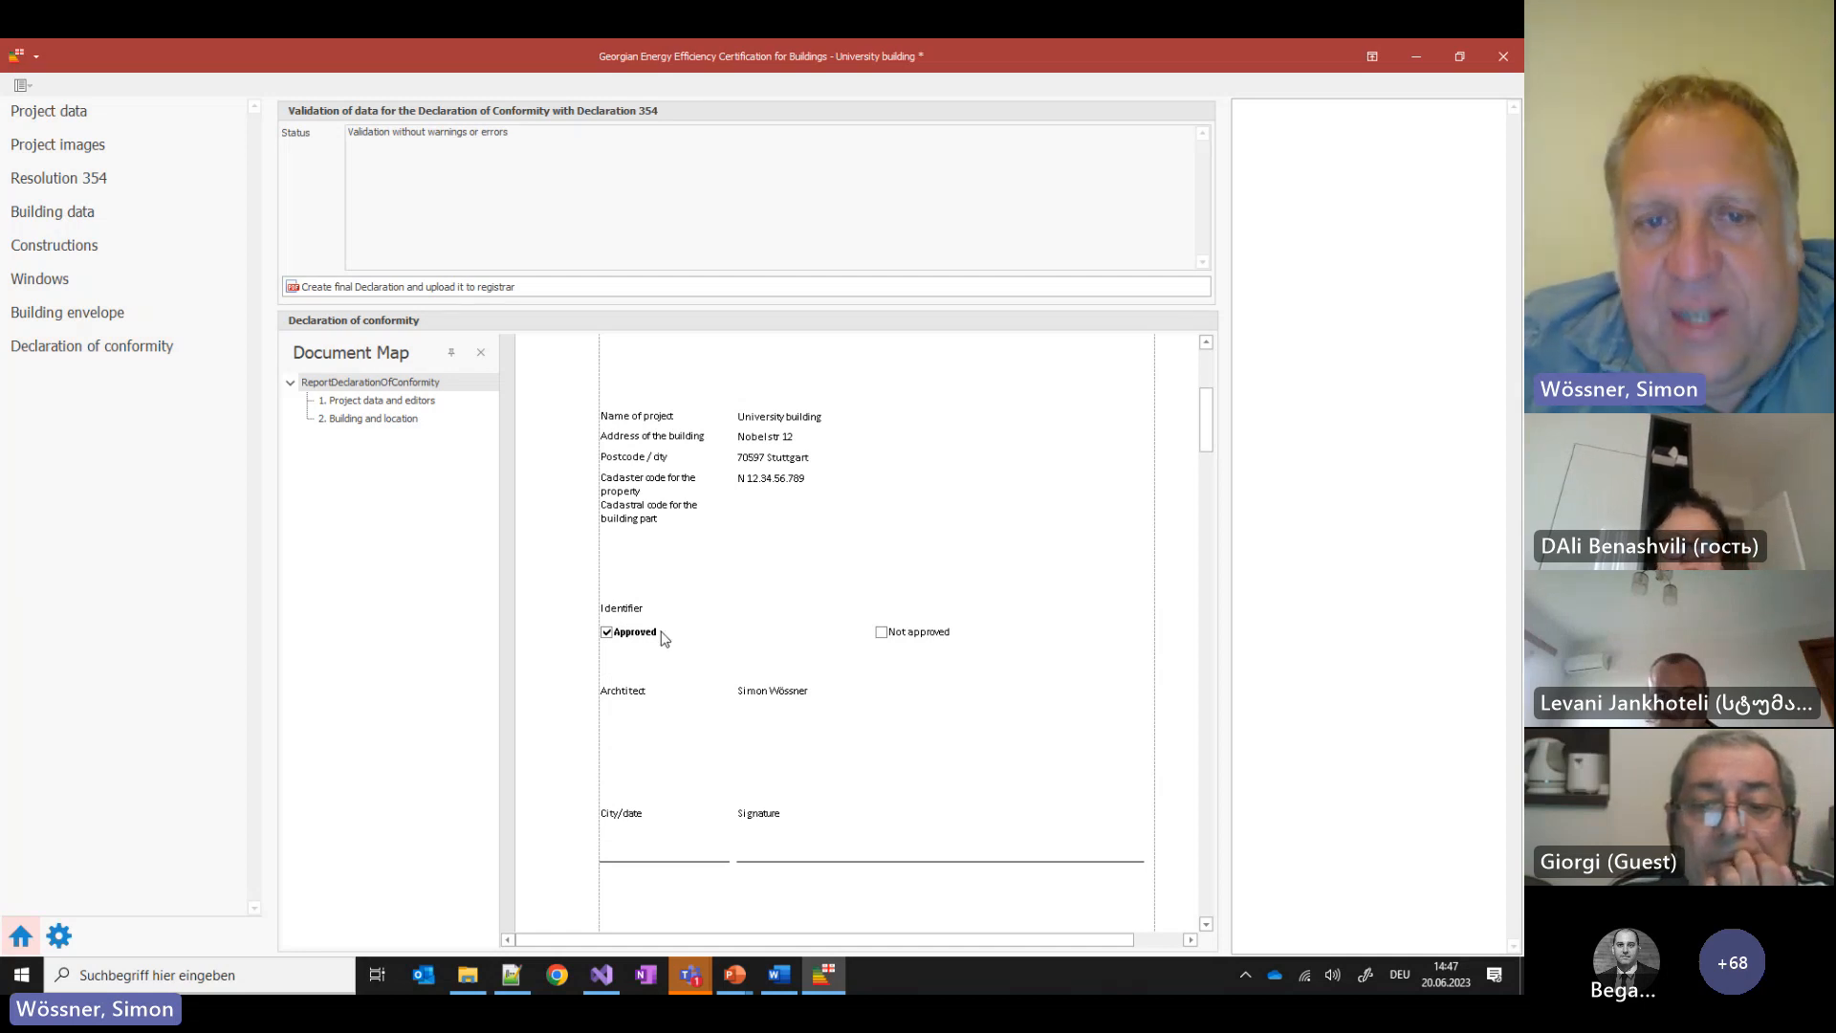
scroll(685, 643, down, 8)
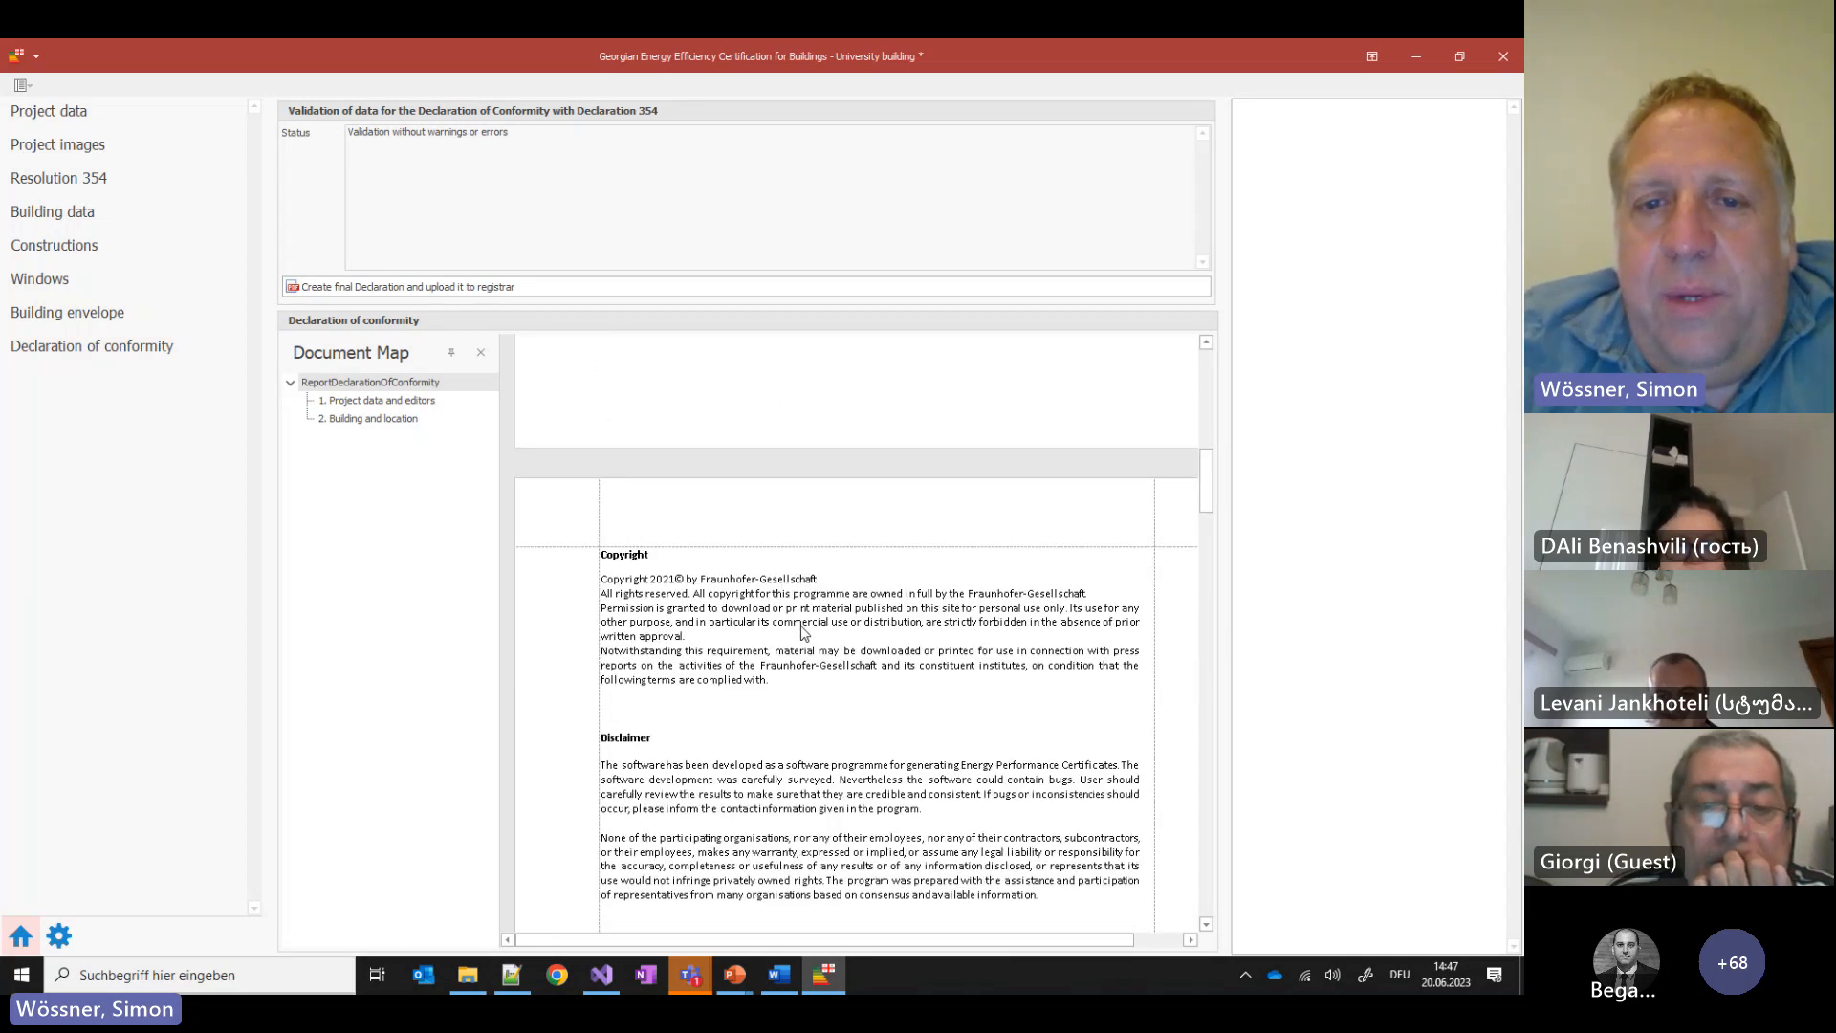
scroll(830, 587, down, 10)
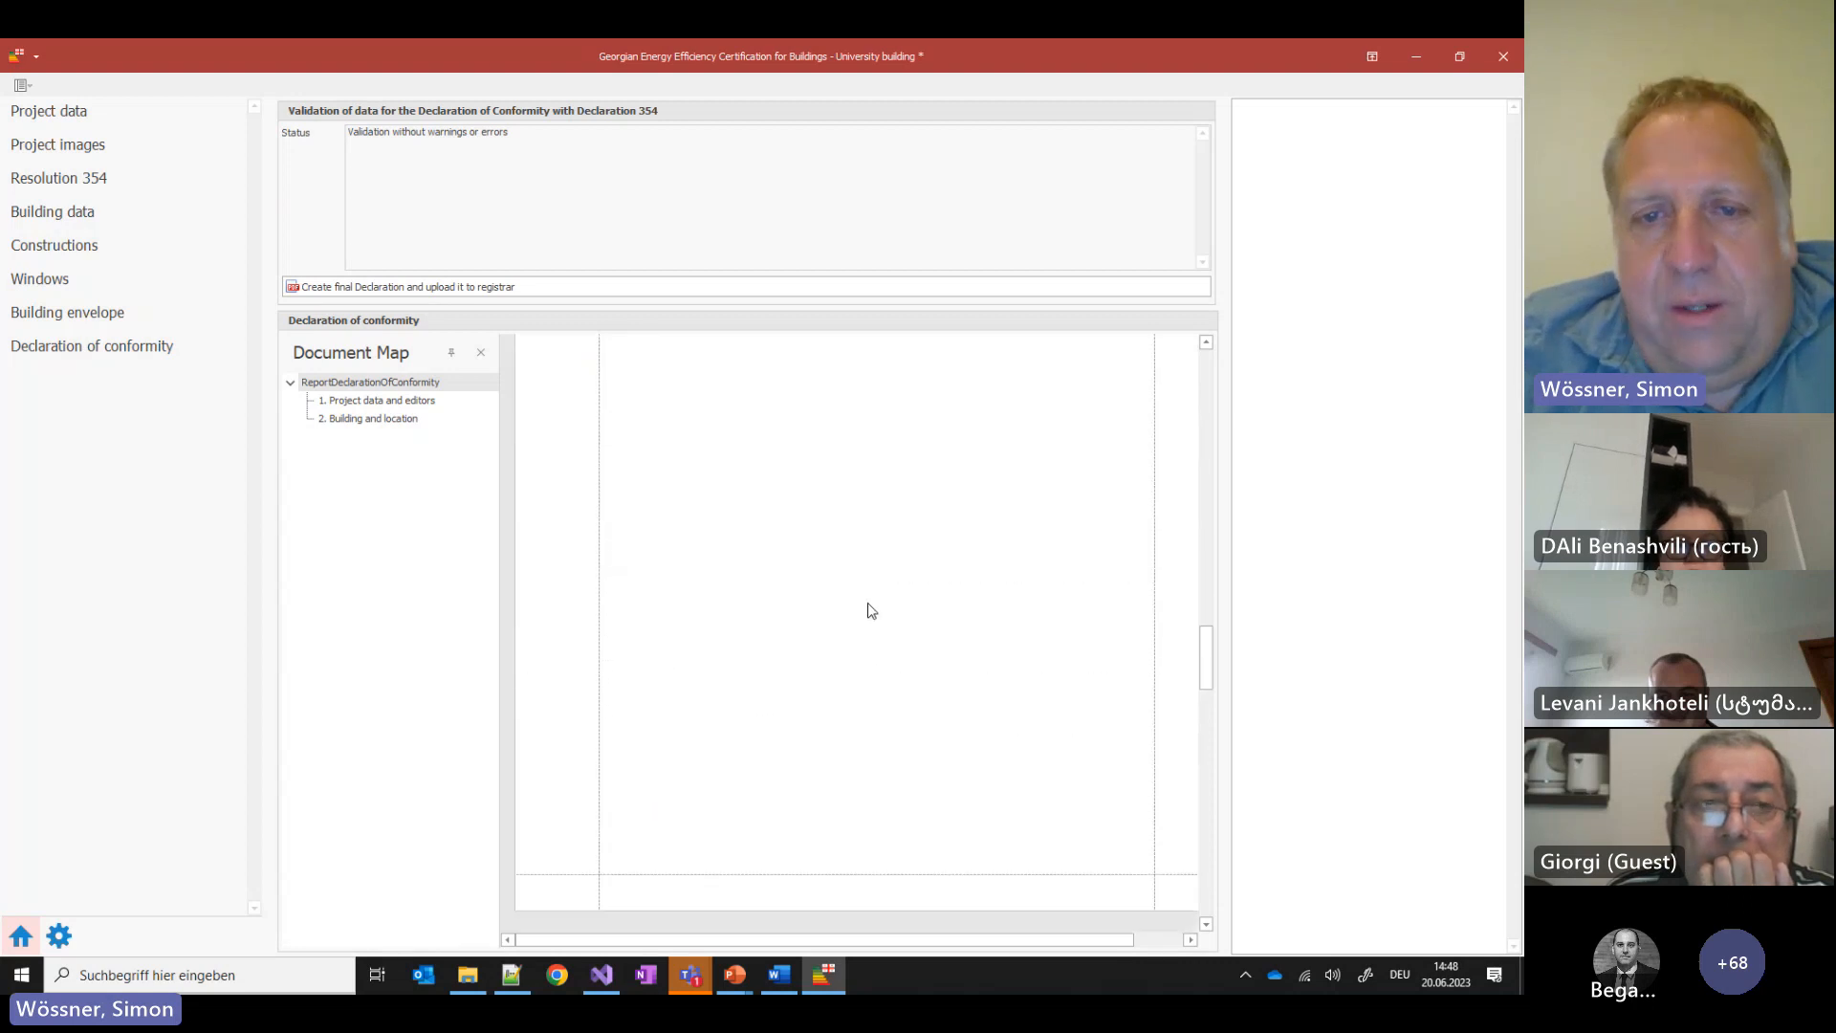
scroll(868, 604, down, 2)
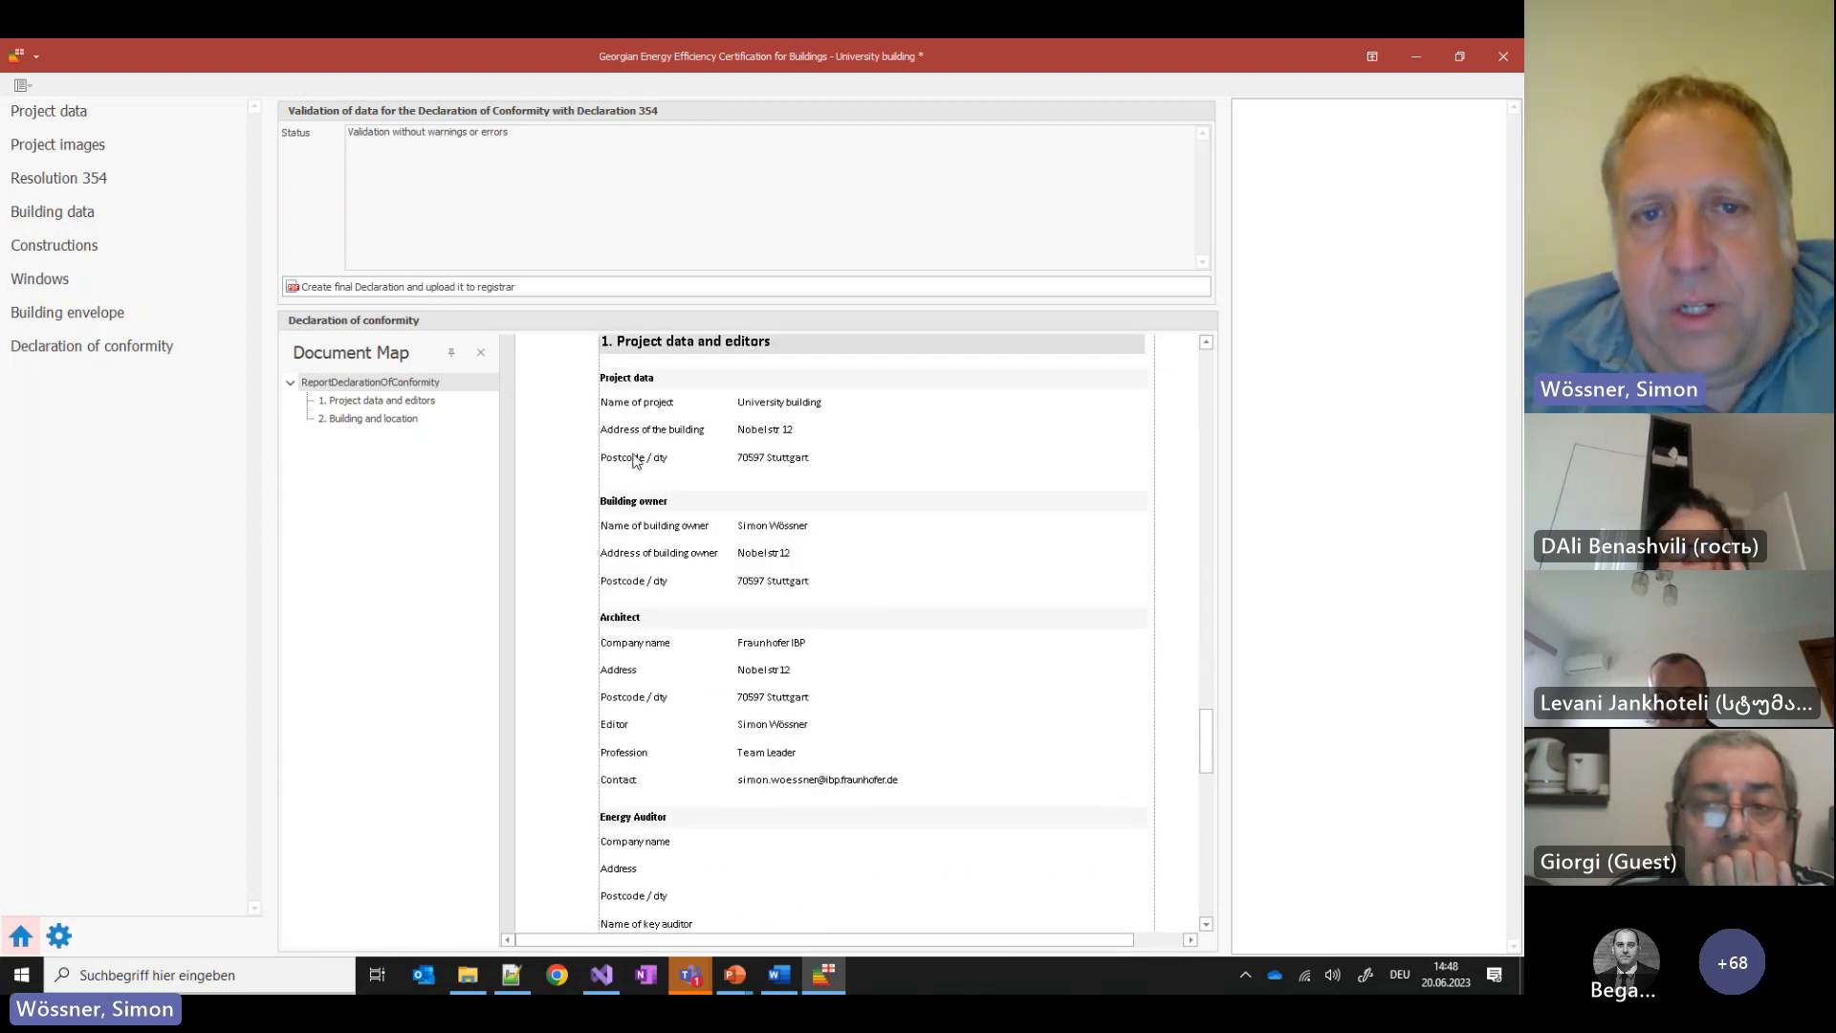
scroll(770, 750, down, 10)
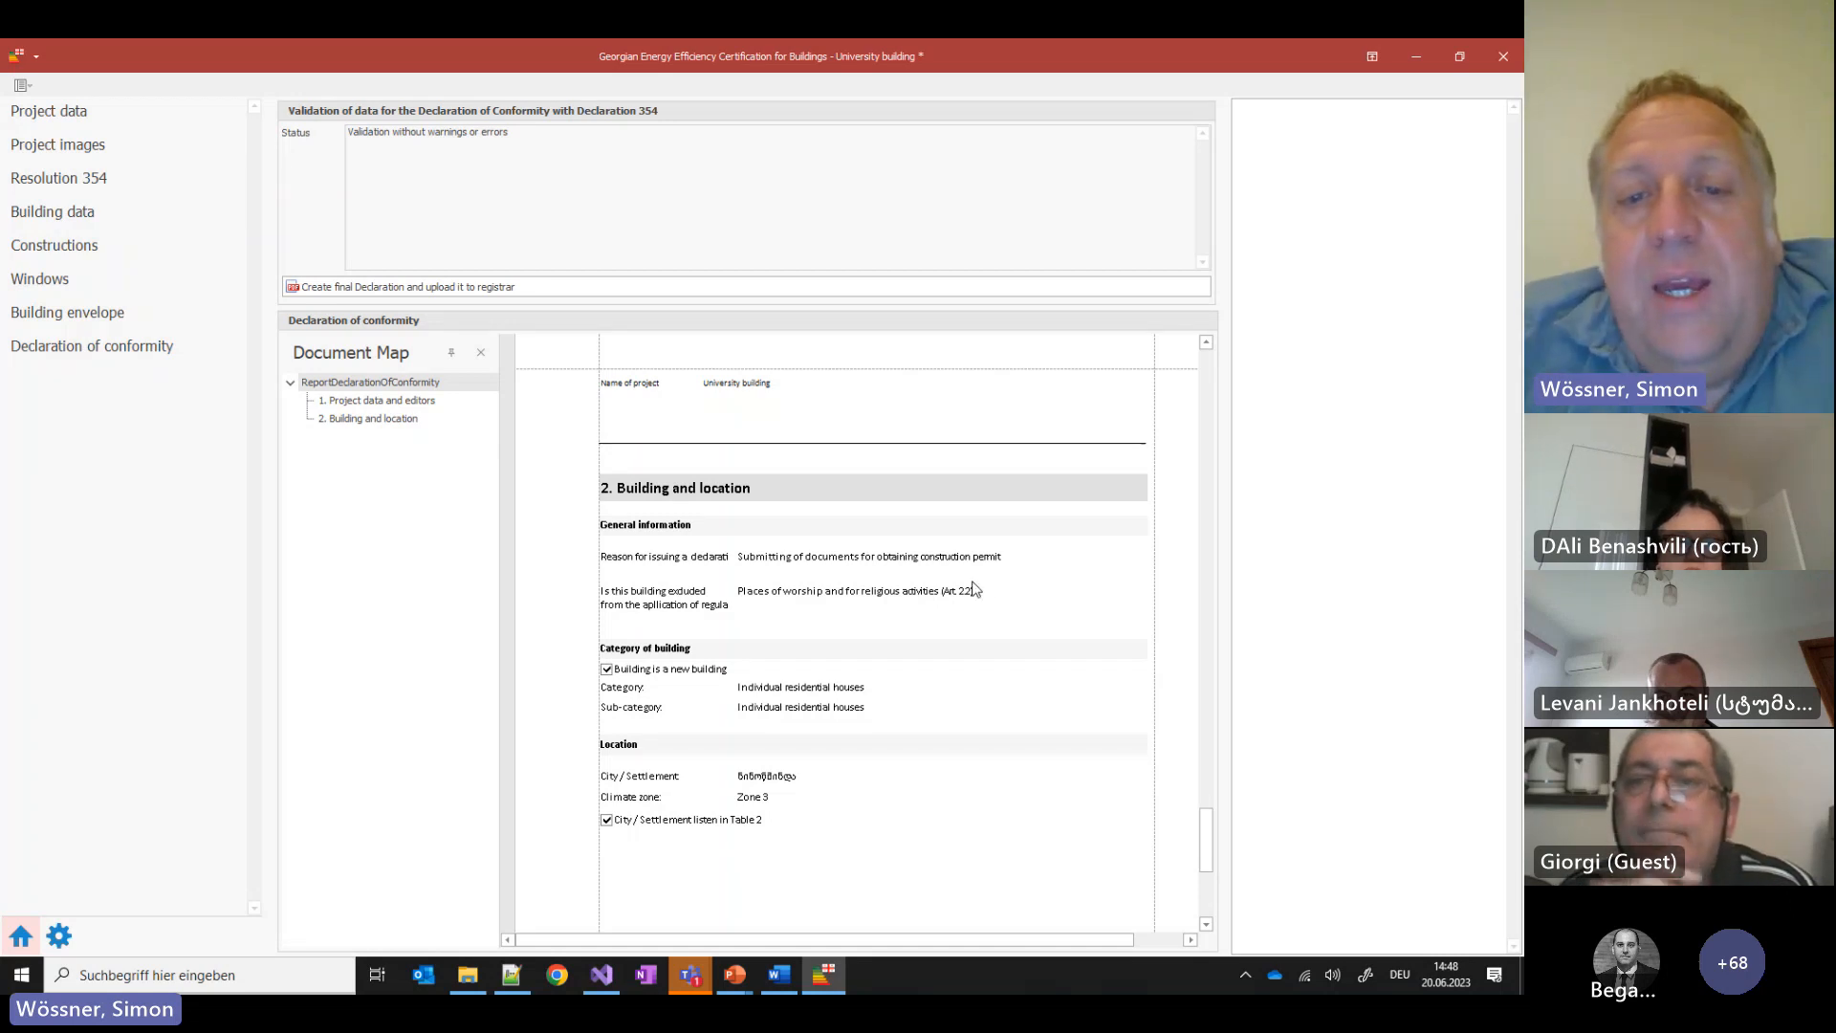
scroll(949, 716, down, 5)
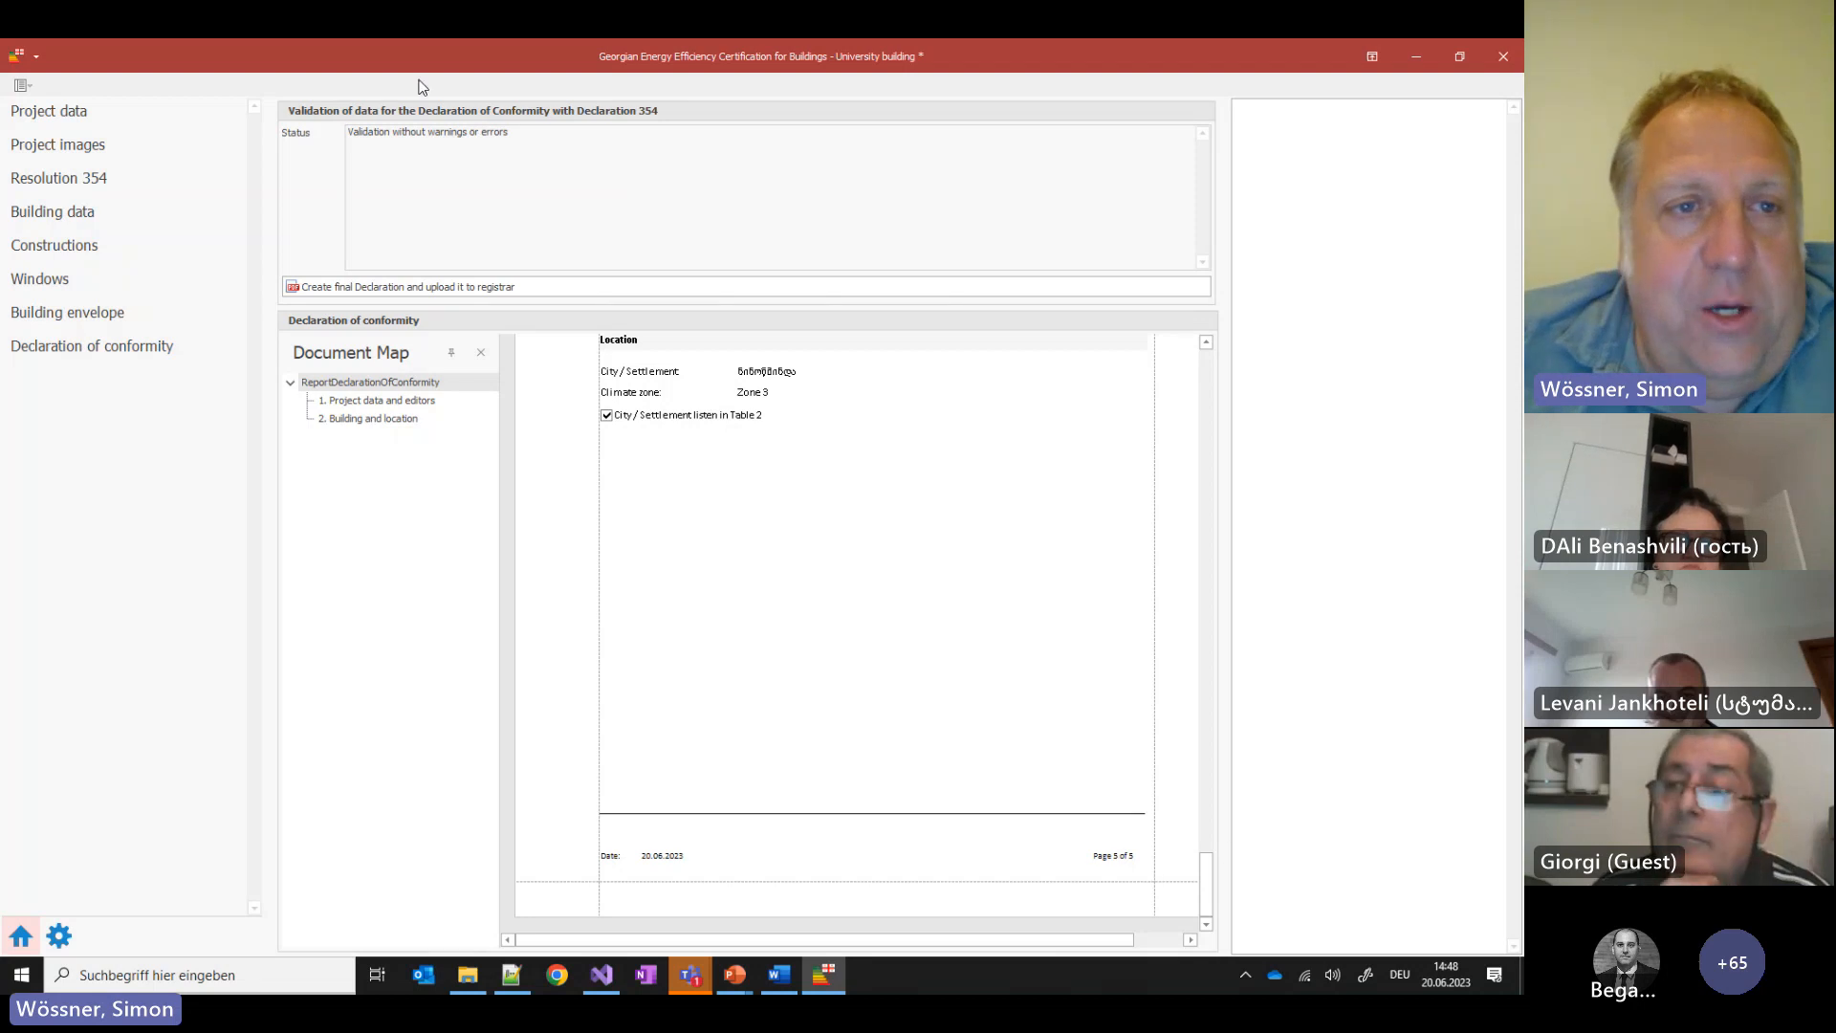
click(93, 178)
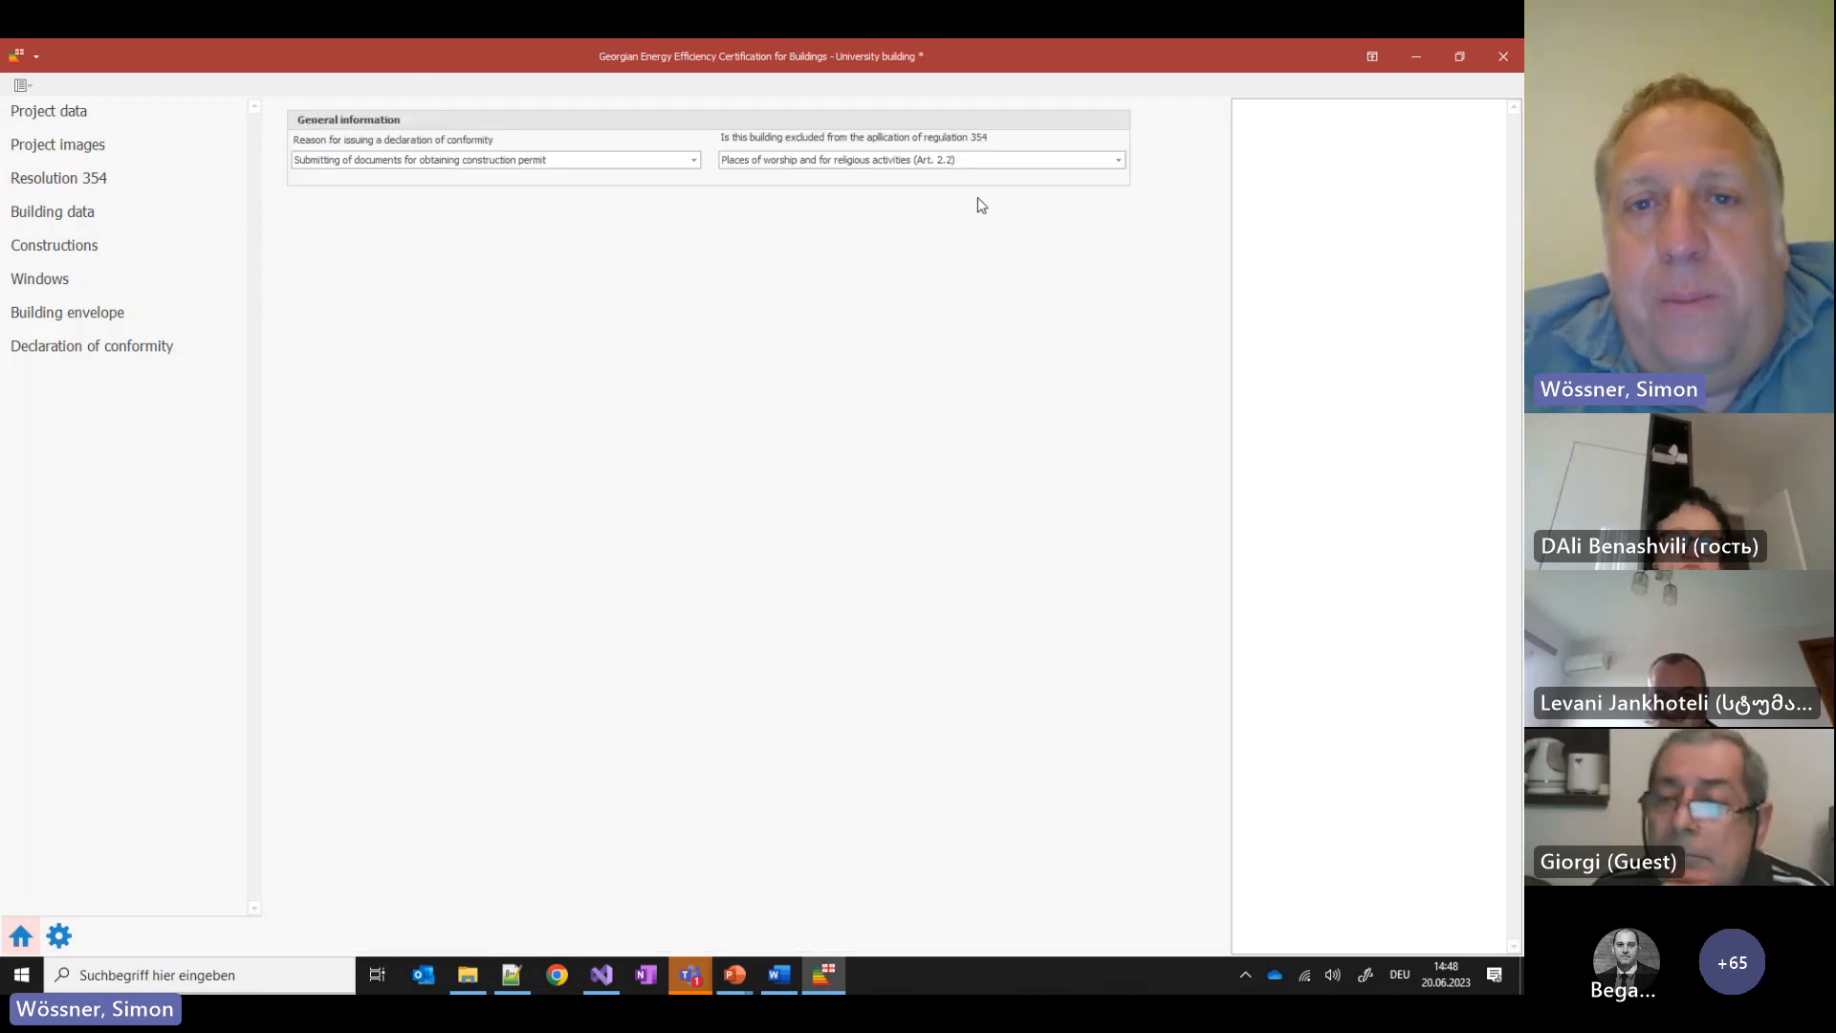
Set the Resolution 354 exclusion to 'No exclusions apply' and review the full declaration report
click(904, 162)
click(775, 181)
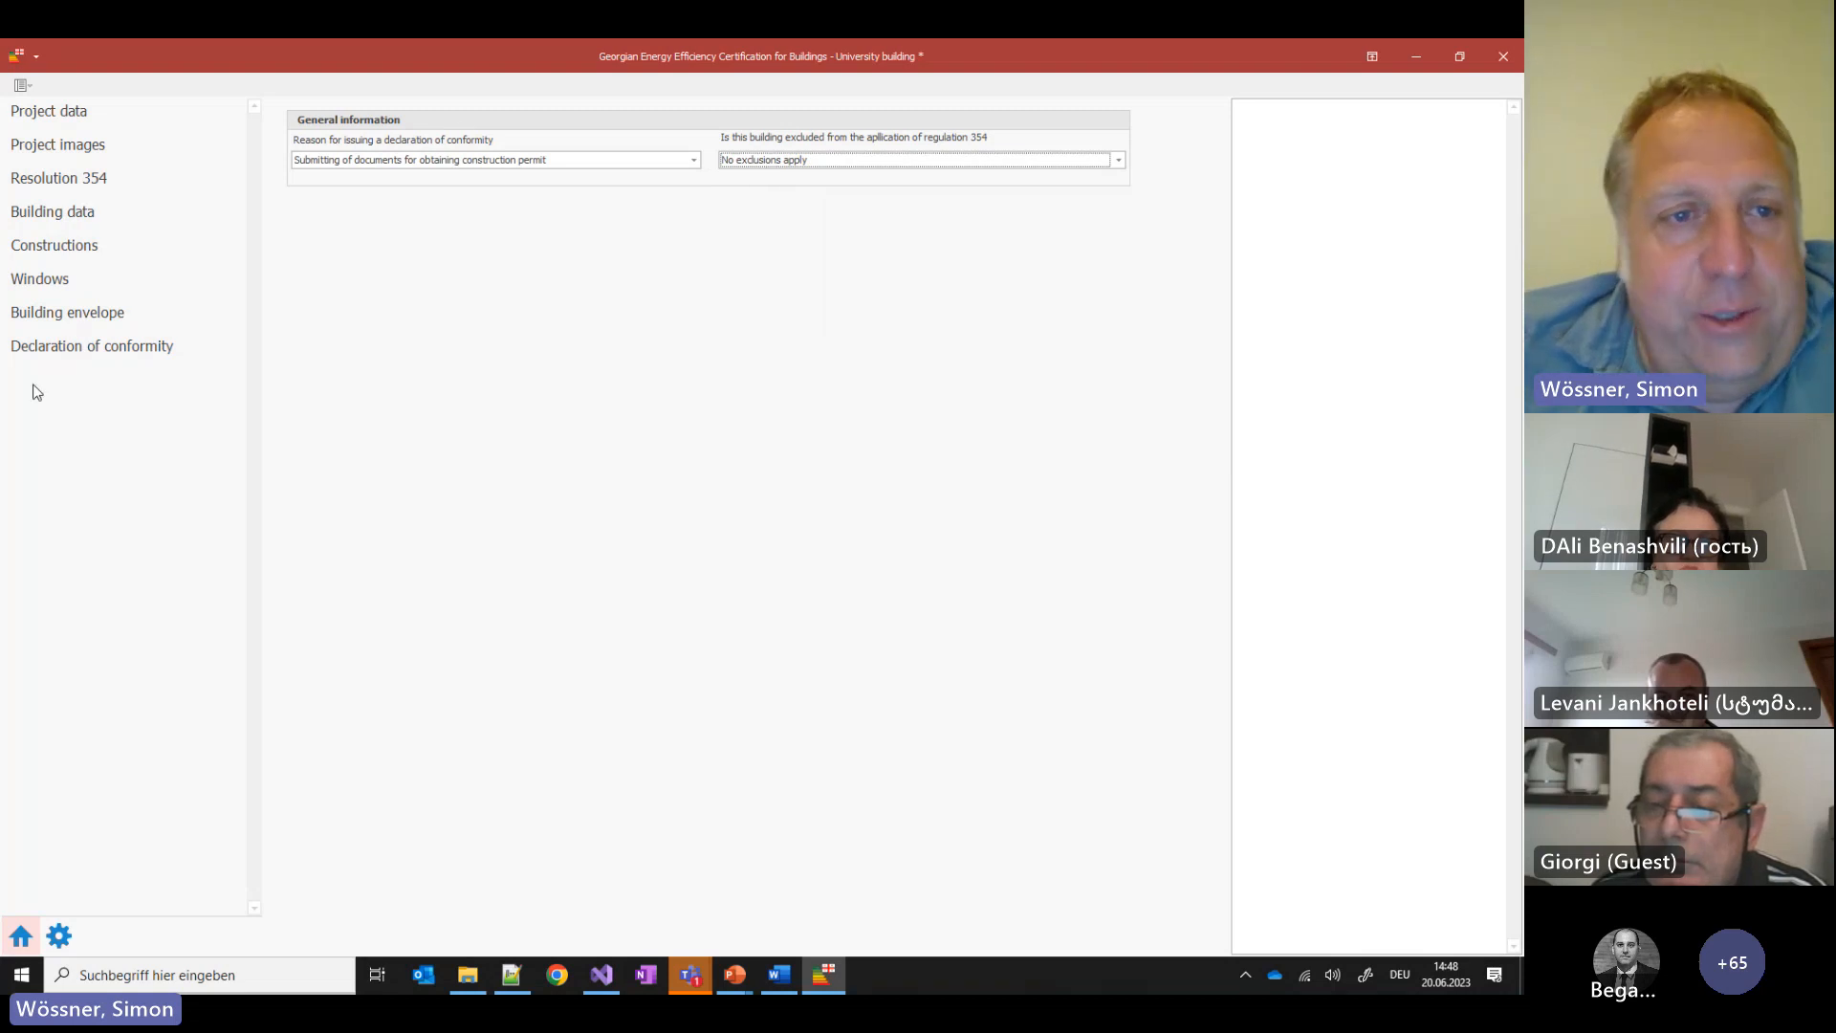
click(98, 348)
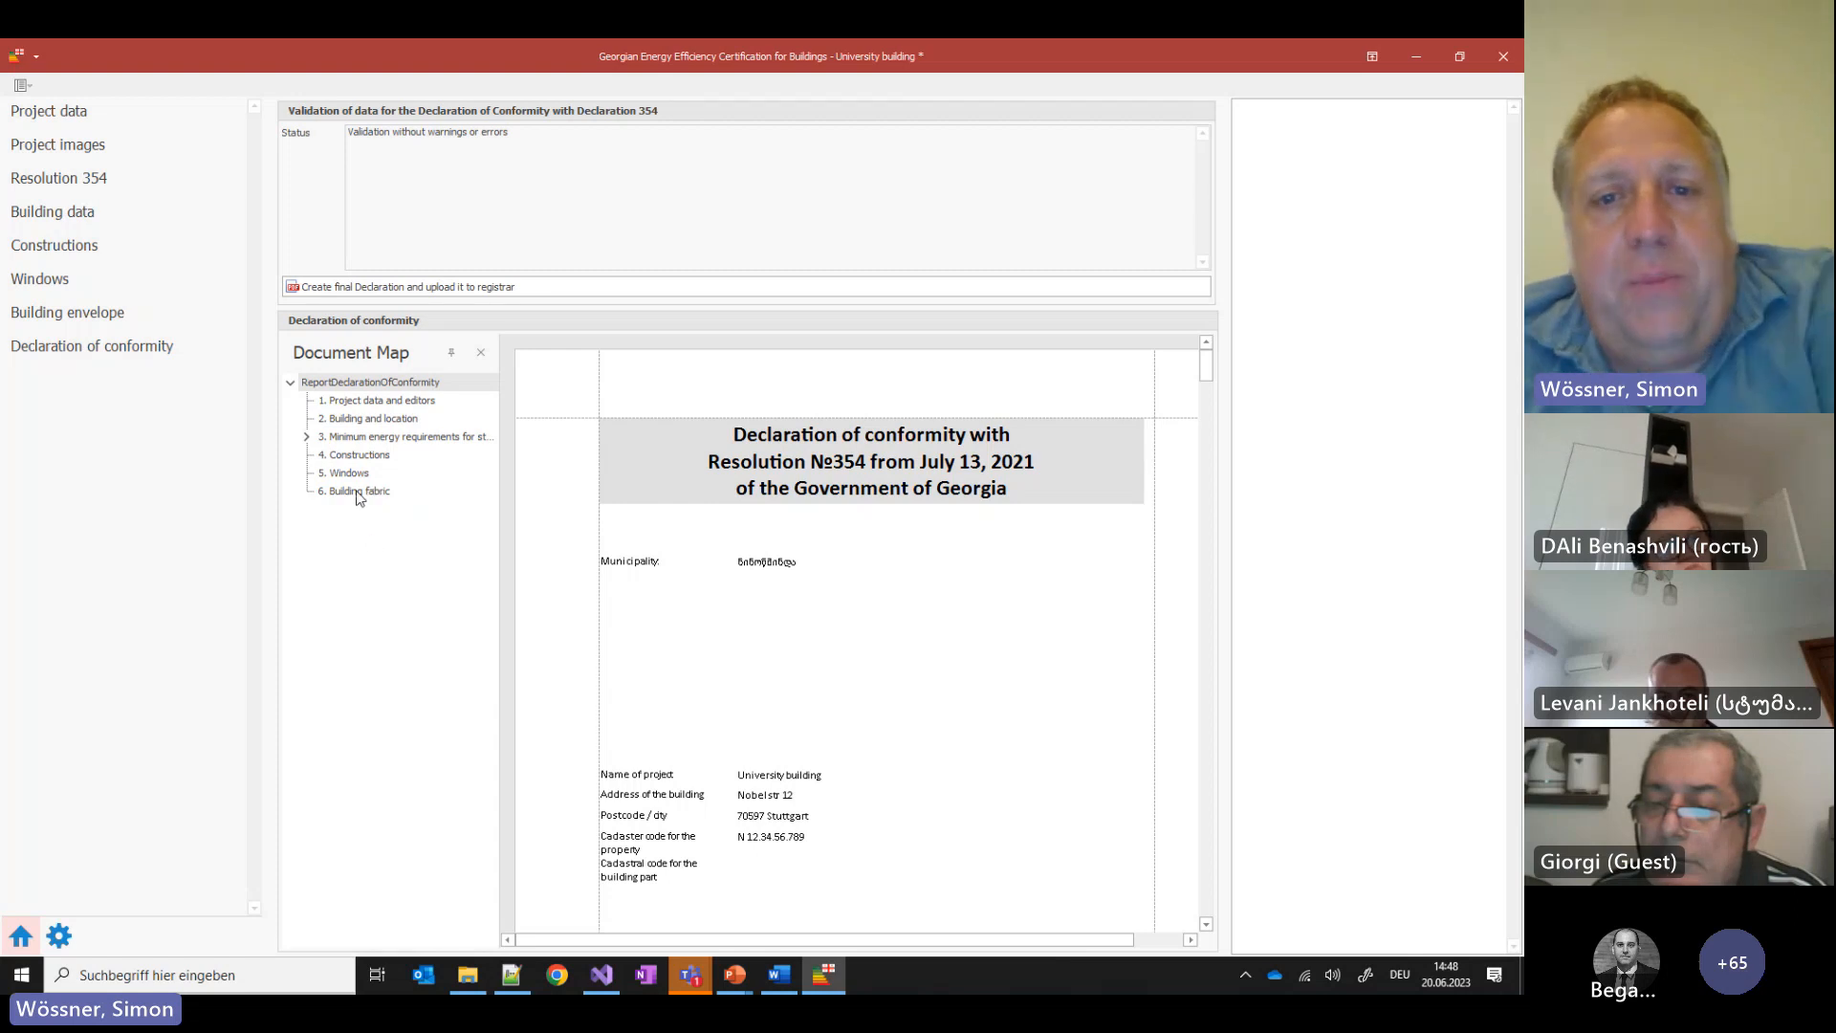
scroll(1122, 463, down, 3)
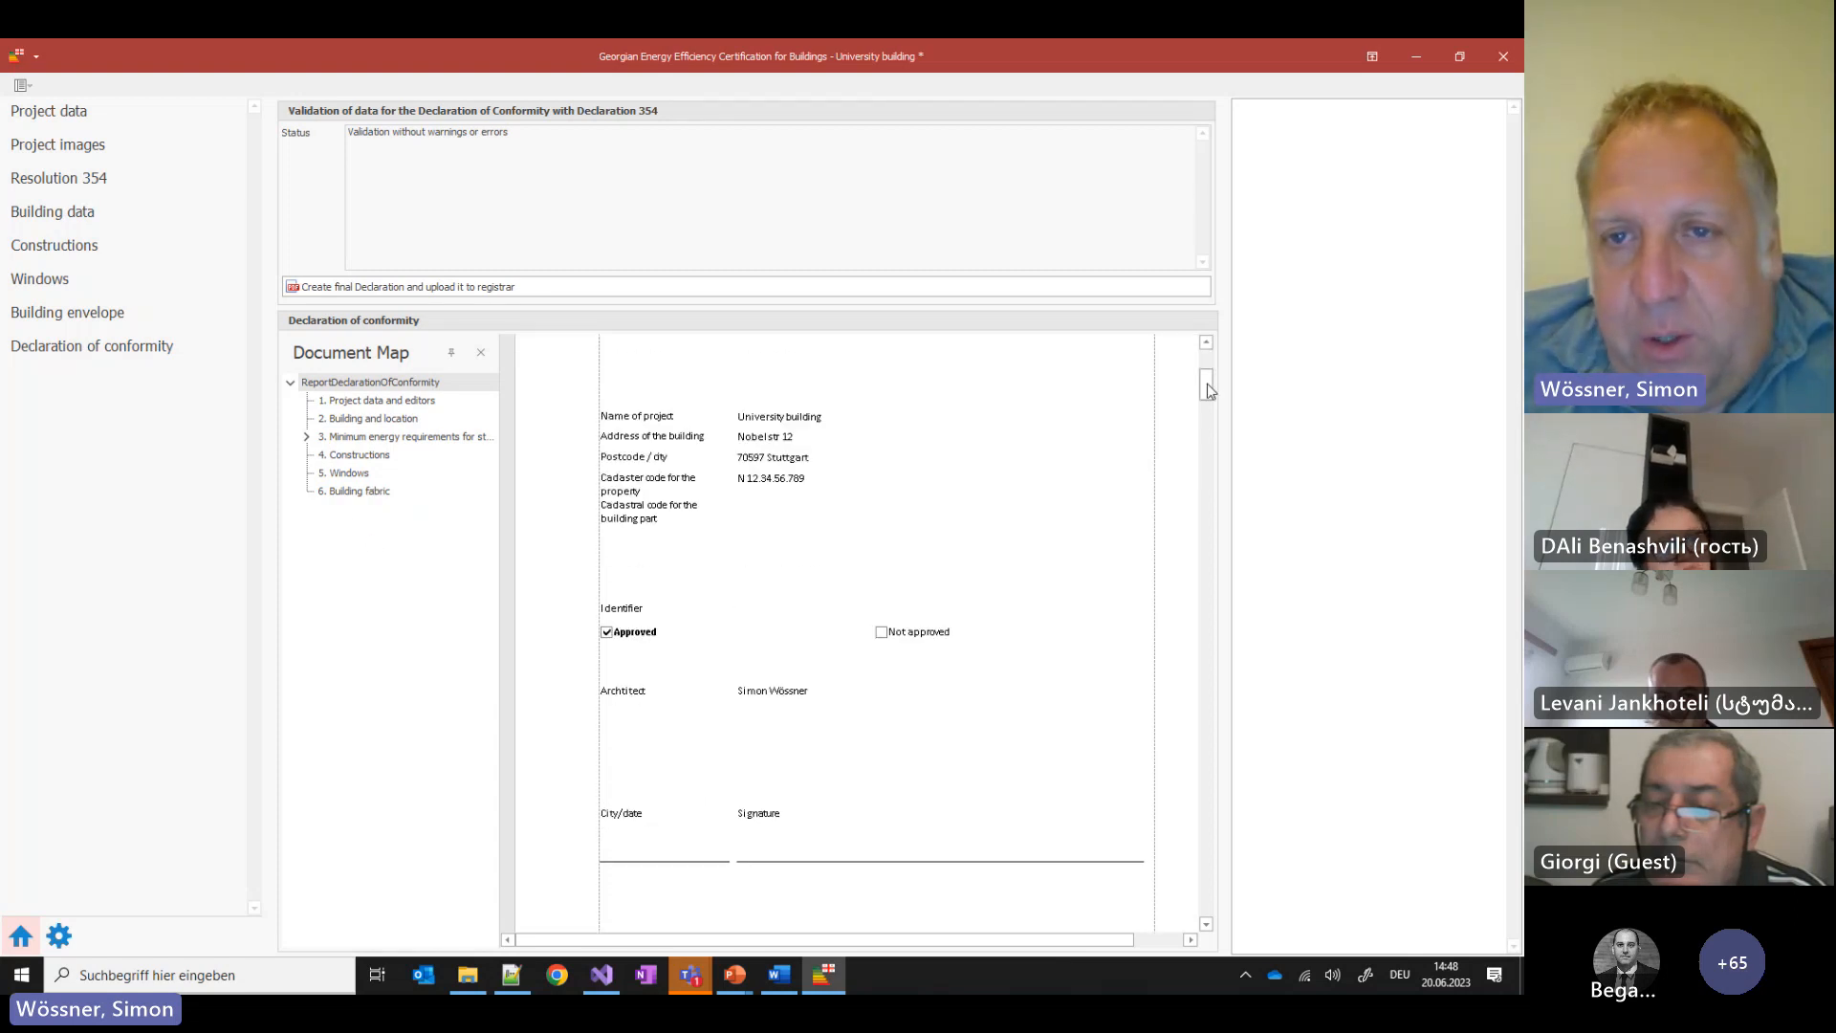
drag(1207, 389, 1207, 419)
drag(1204, 601, 1060, 229)
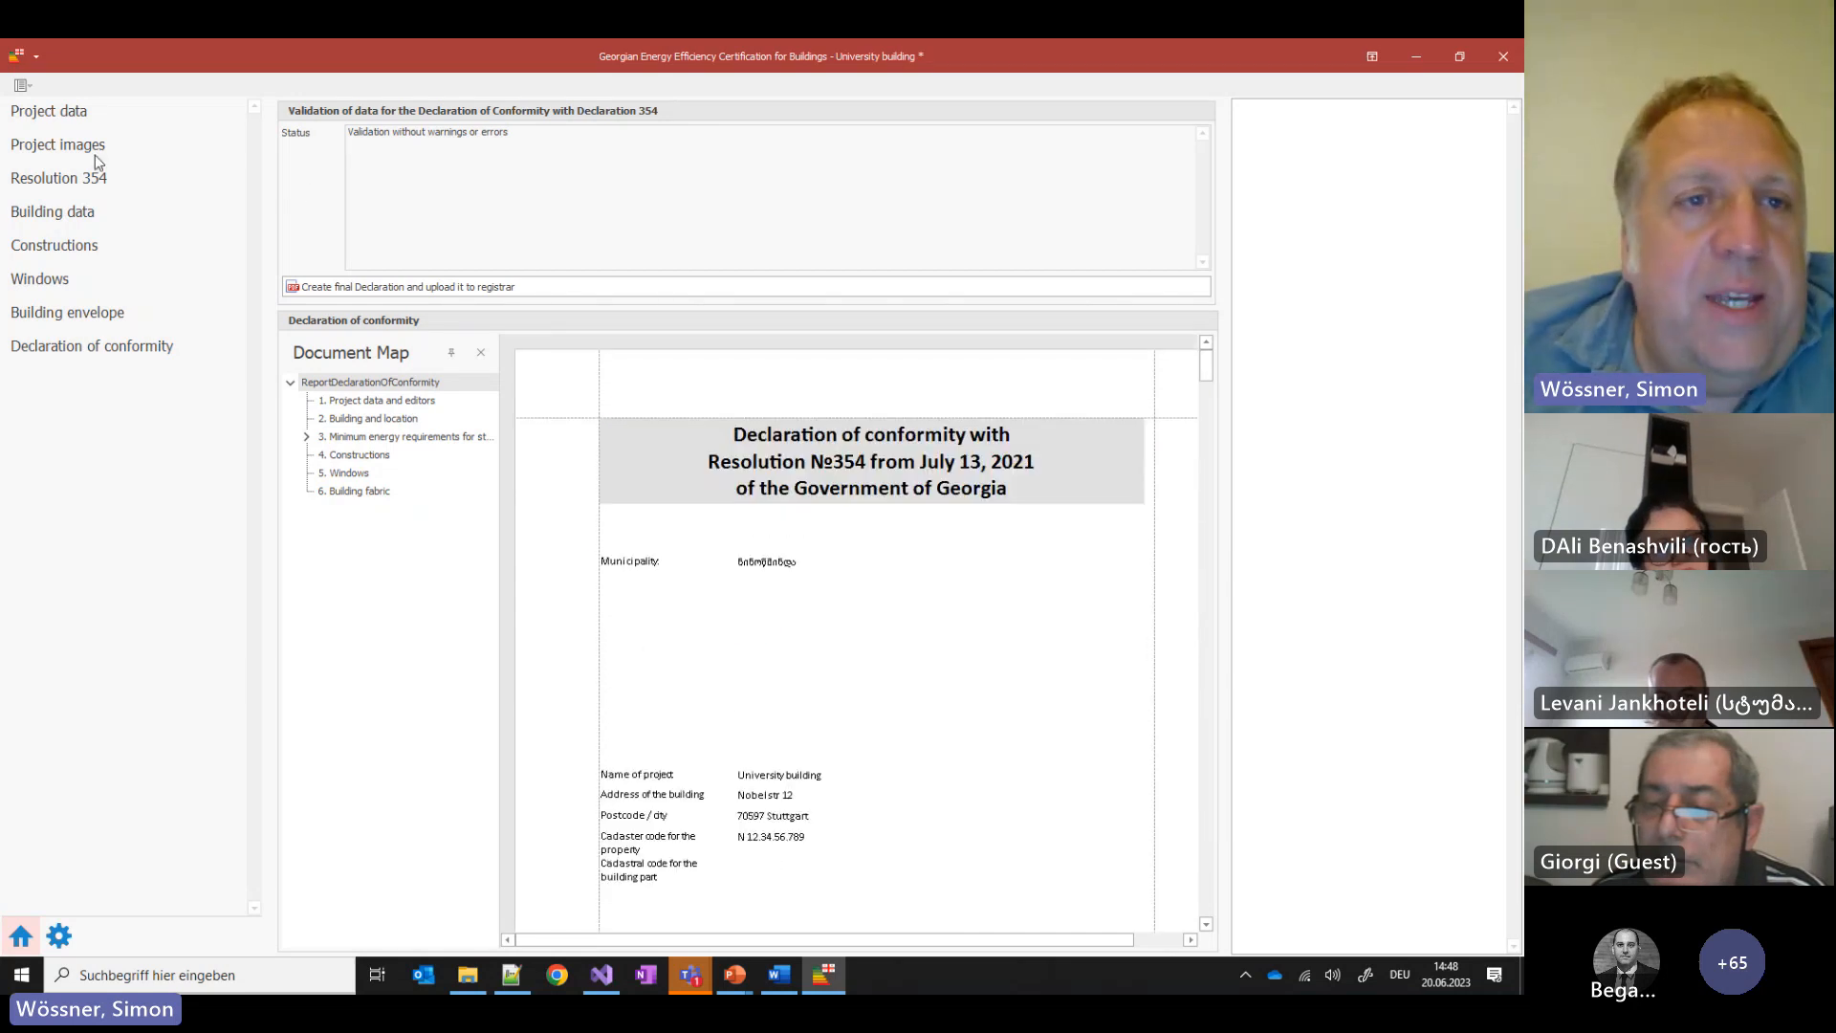
Confirm the exclusion still reads 'No exclusions apply', then move on to Building data
click(57, 178)
click(784, 160)
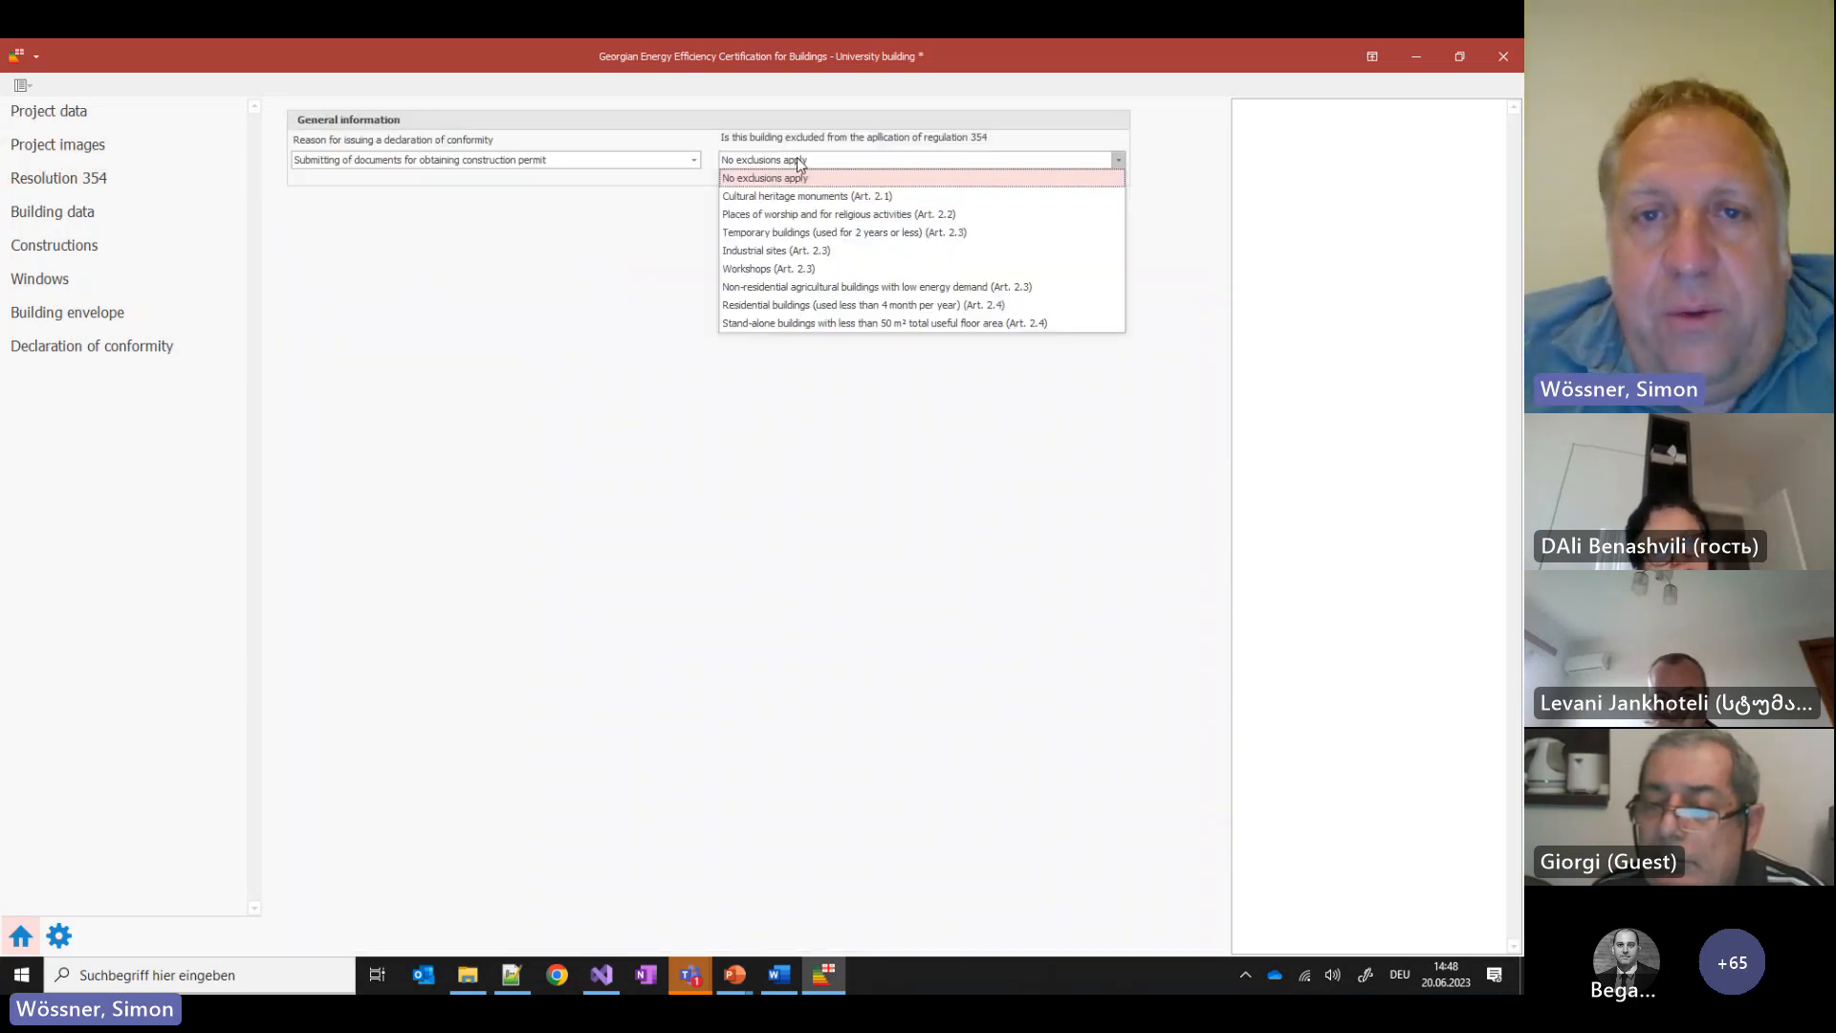
click(560, 290)
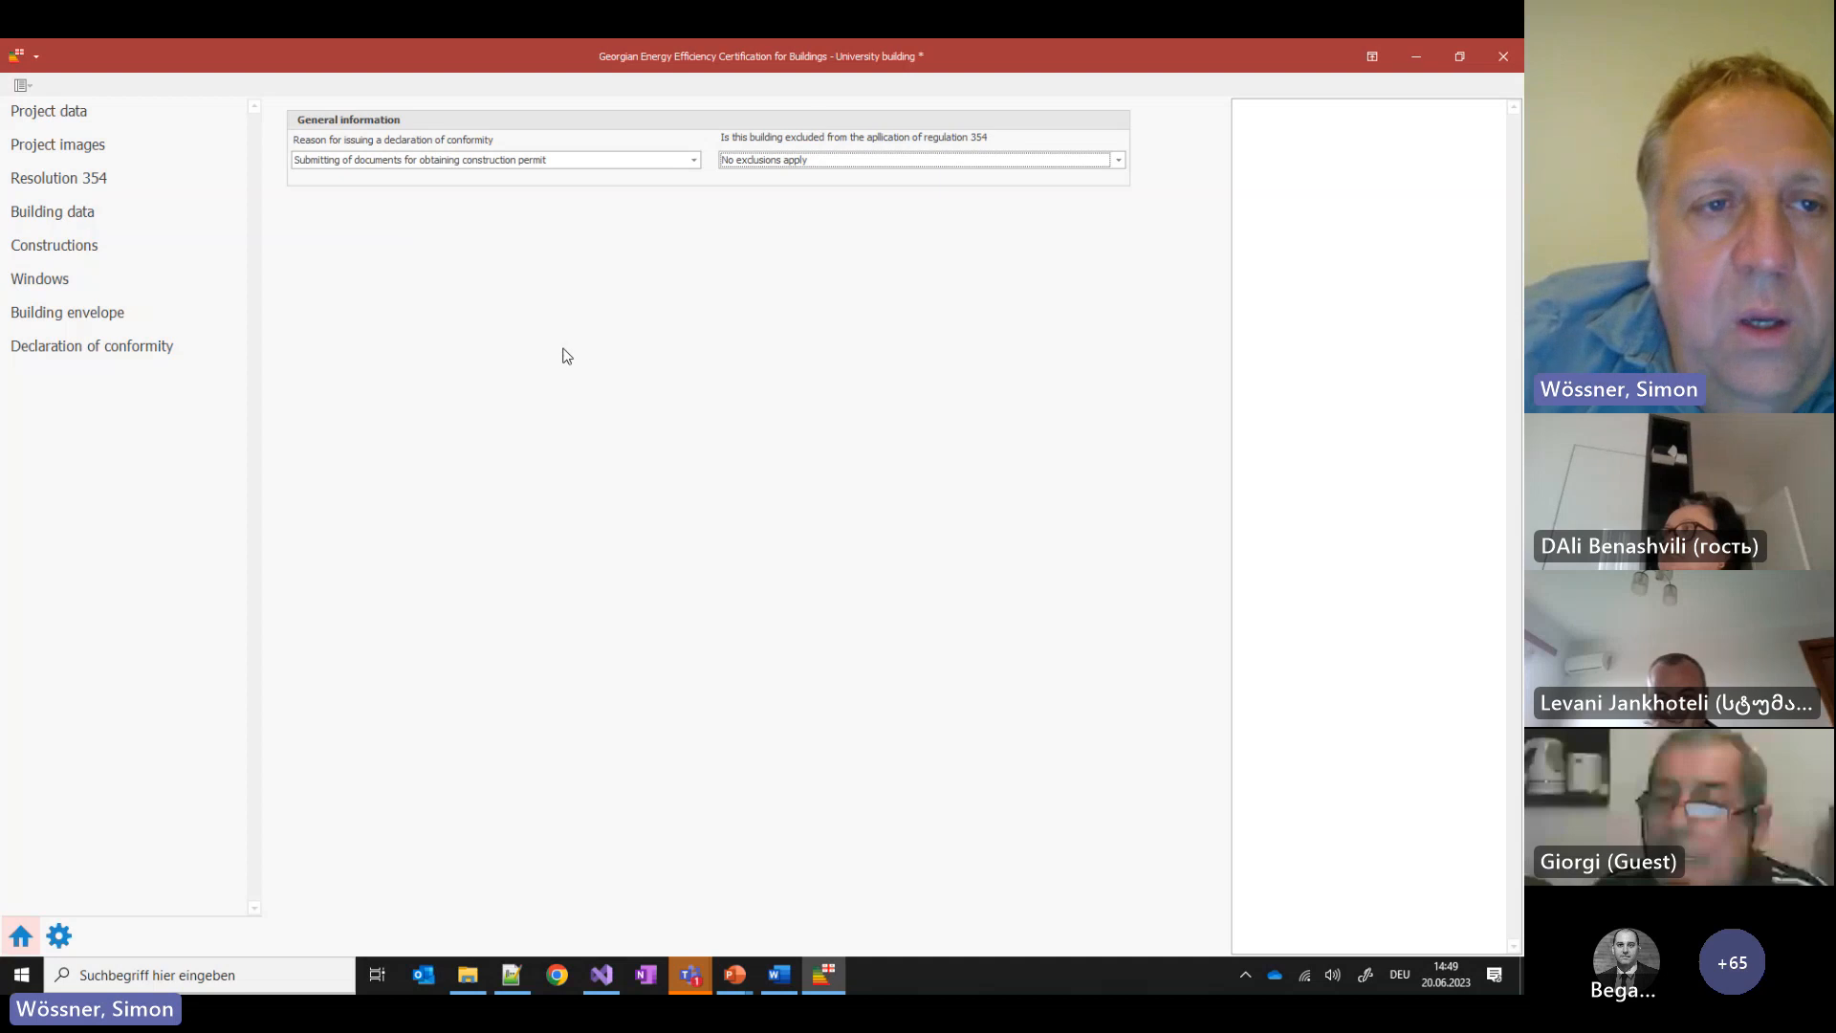
click(84, 219)
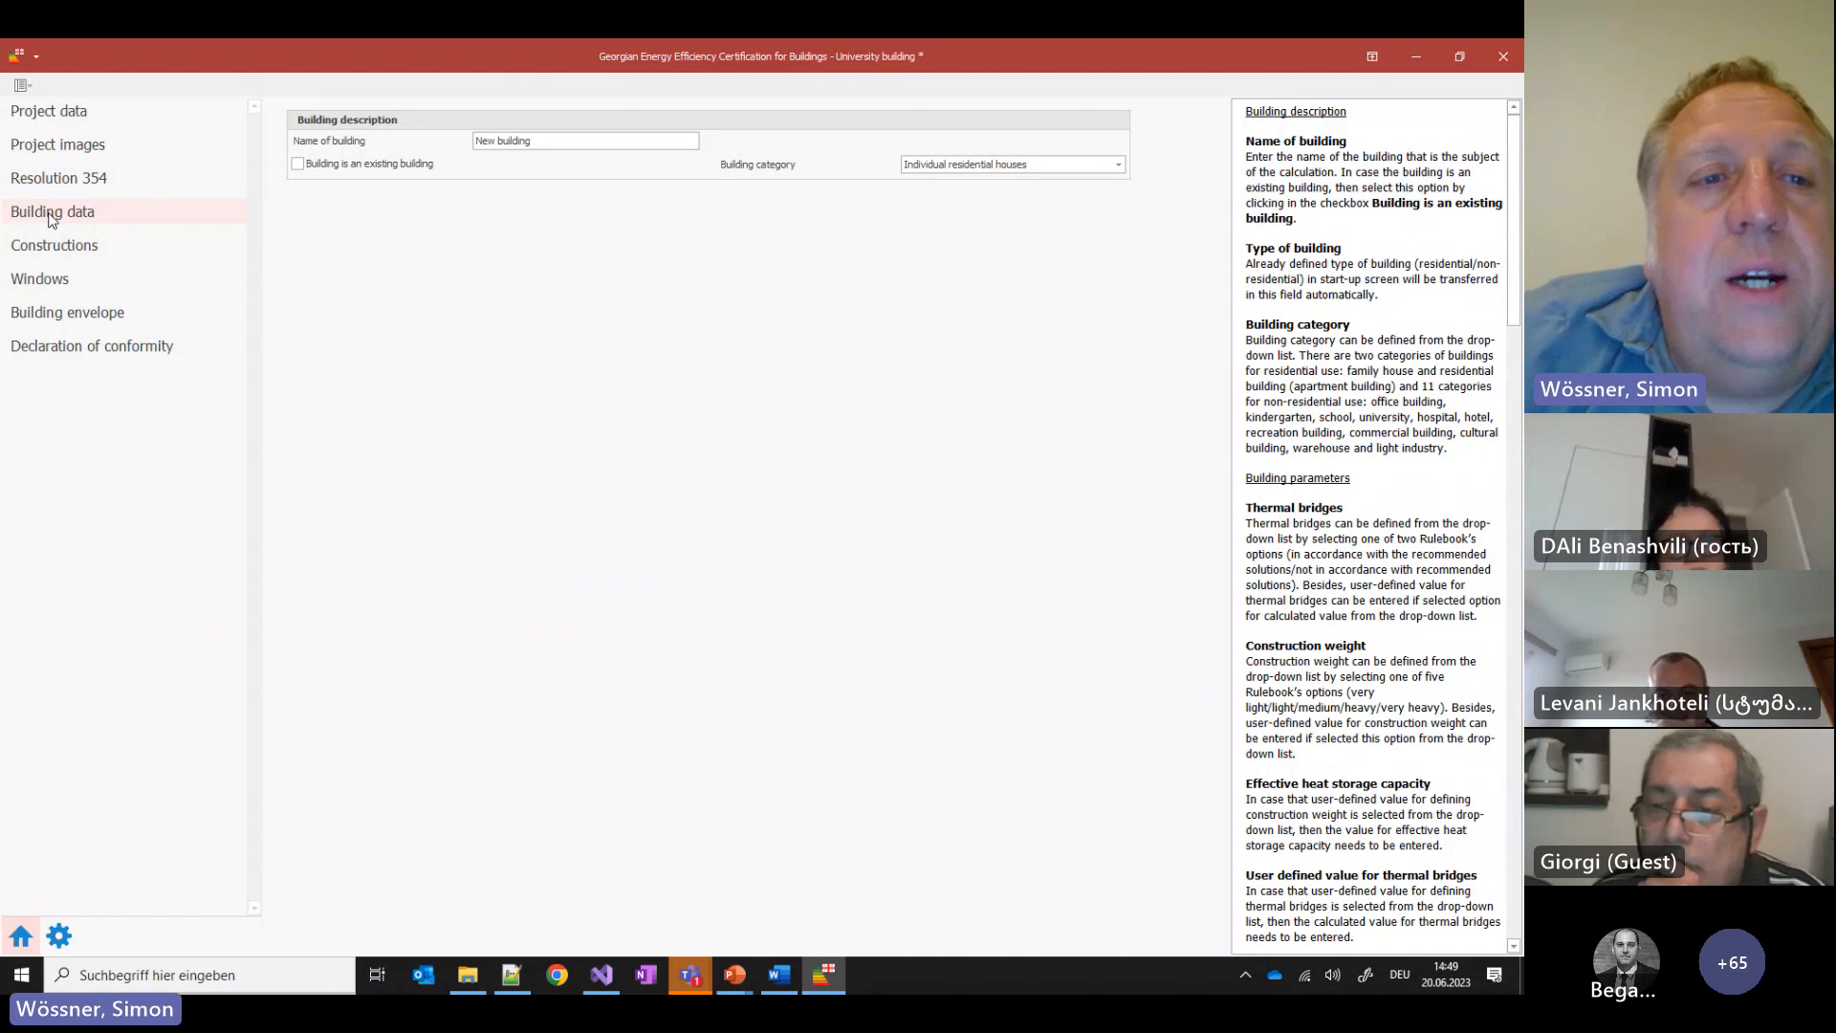
Rename the building from 'New building' to 'Facultiy of Archtitecure'
click(555, 140)
drag(555, 139, 387, 138)
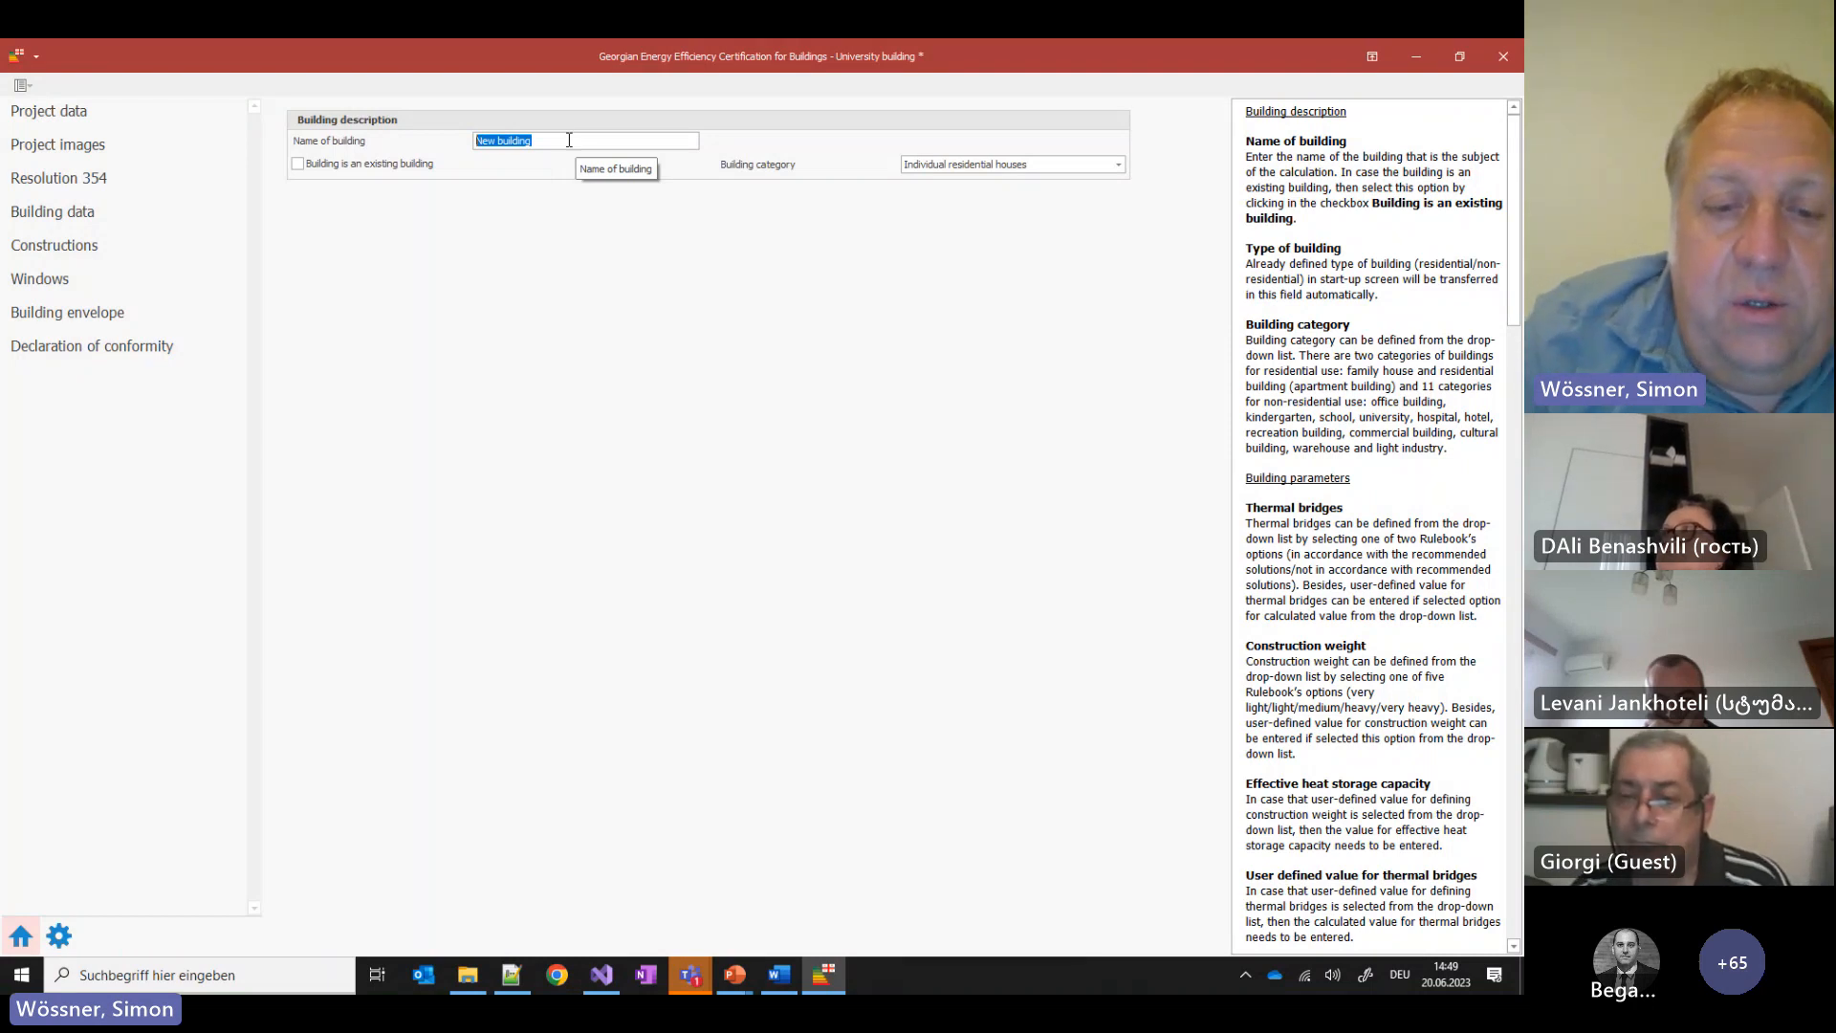
text(Fac)
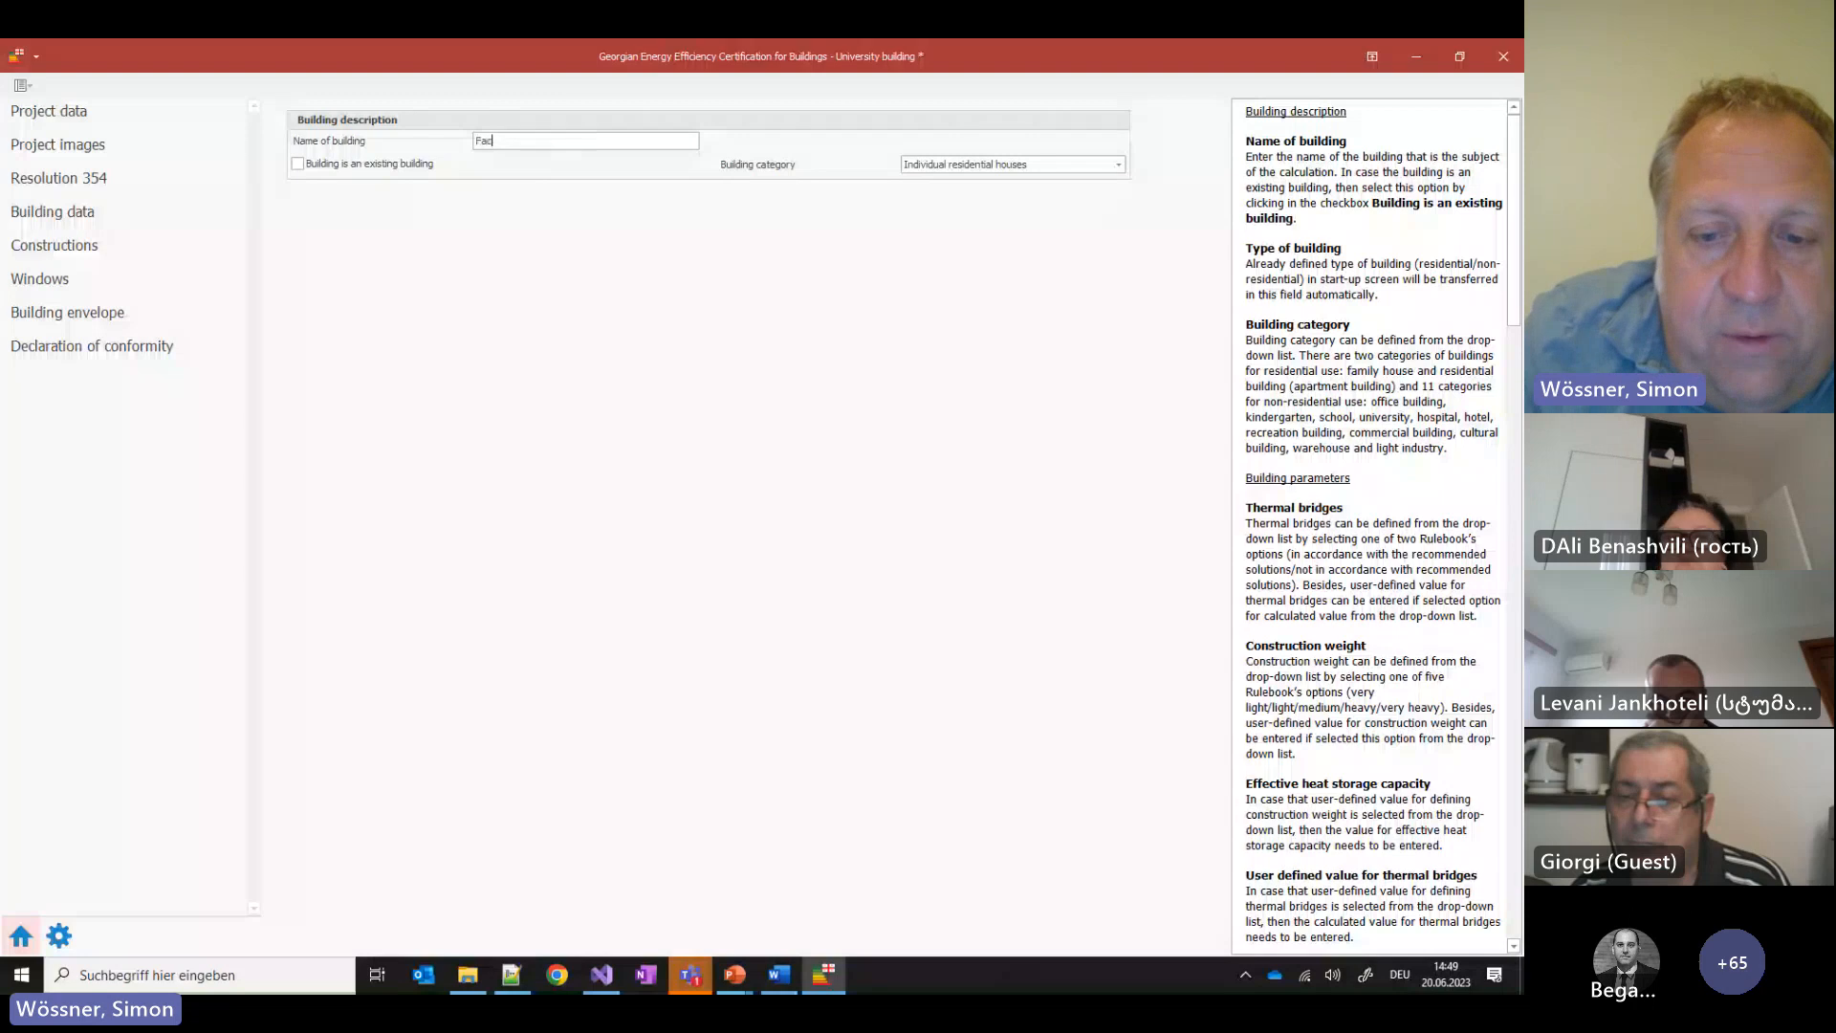
text(ultiy )
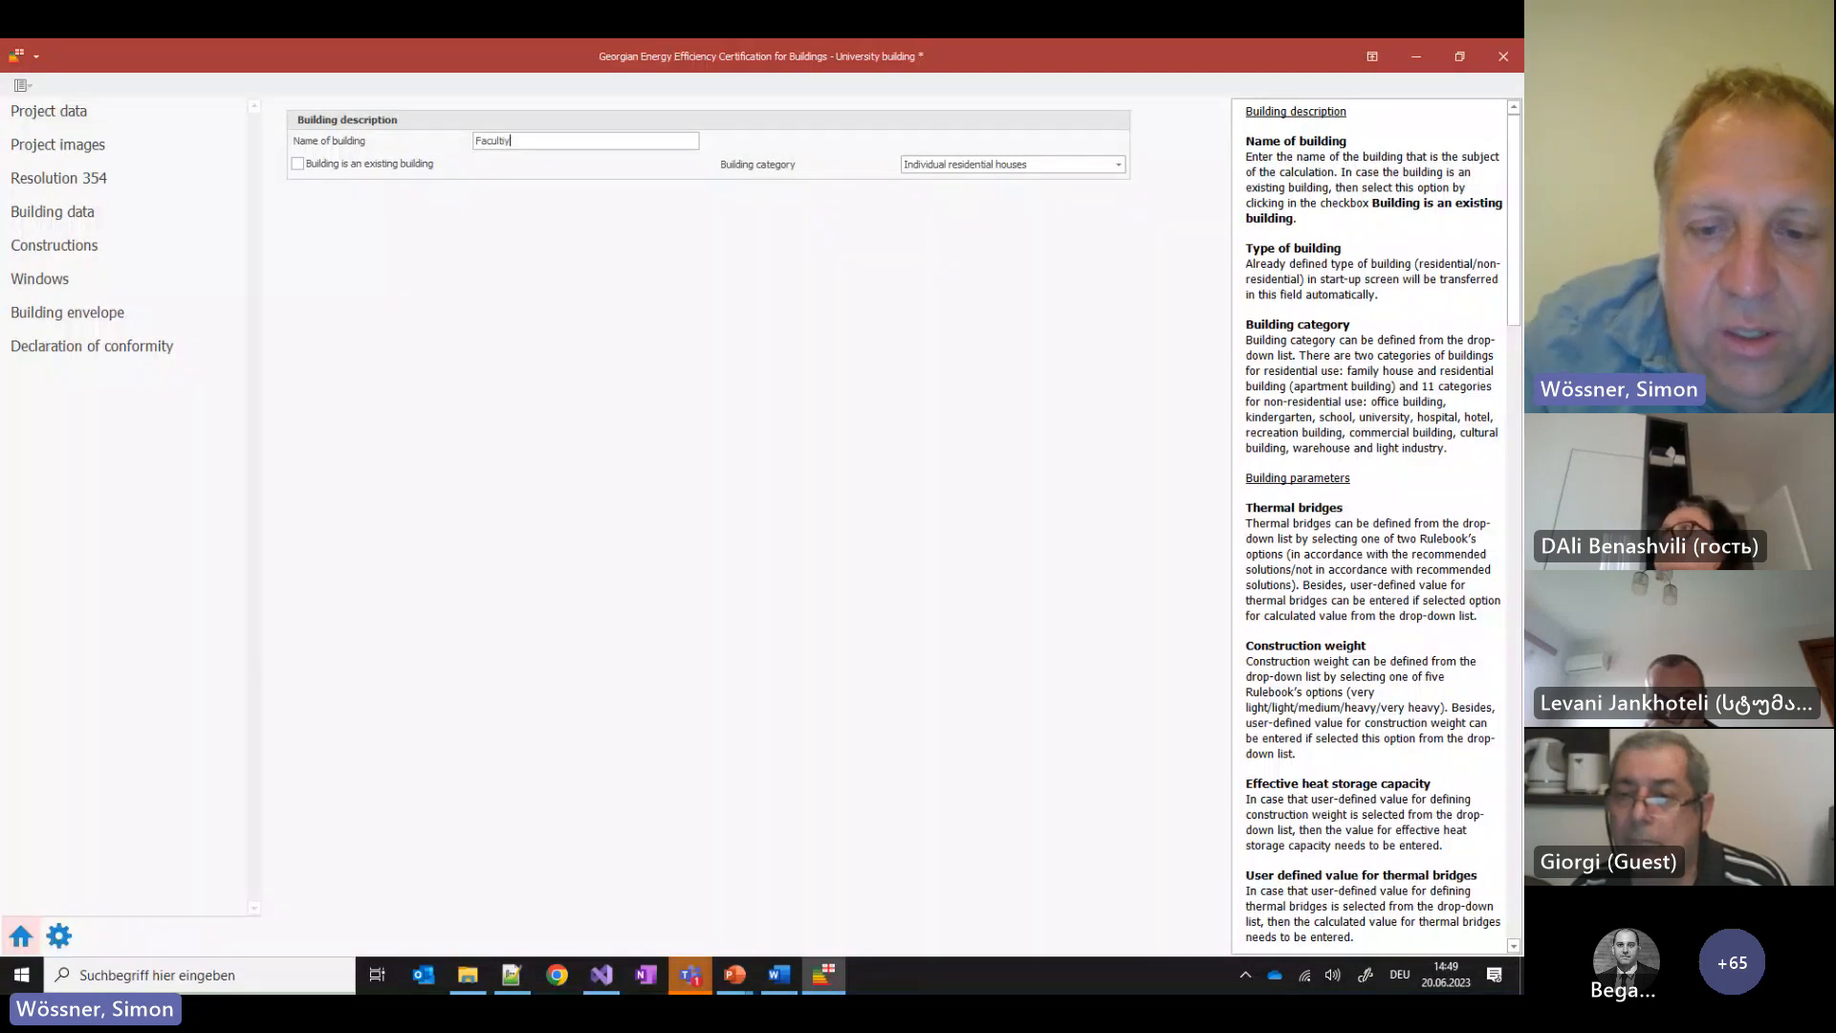
text(of Archti)
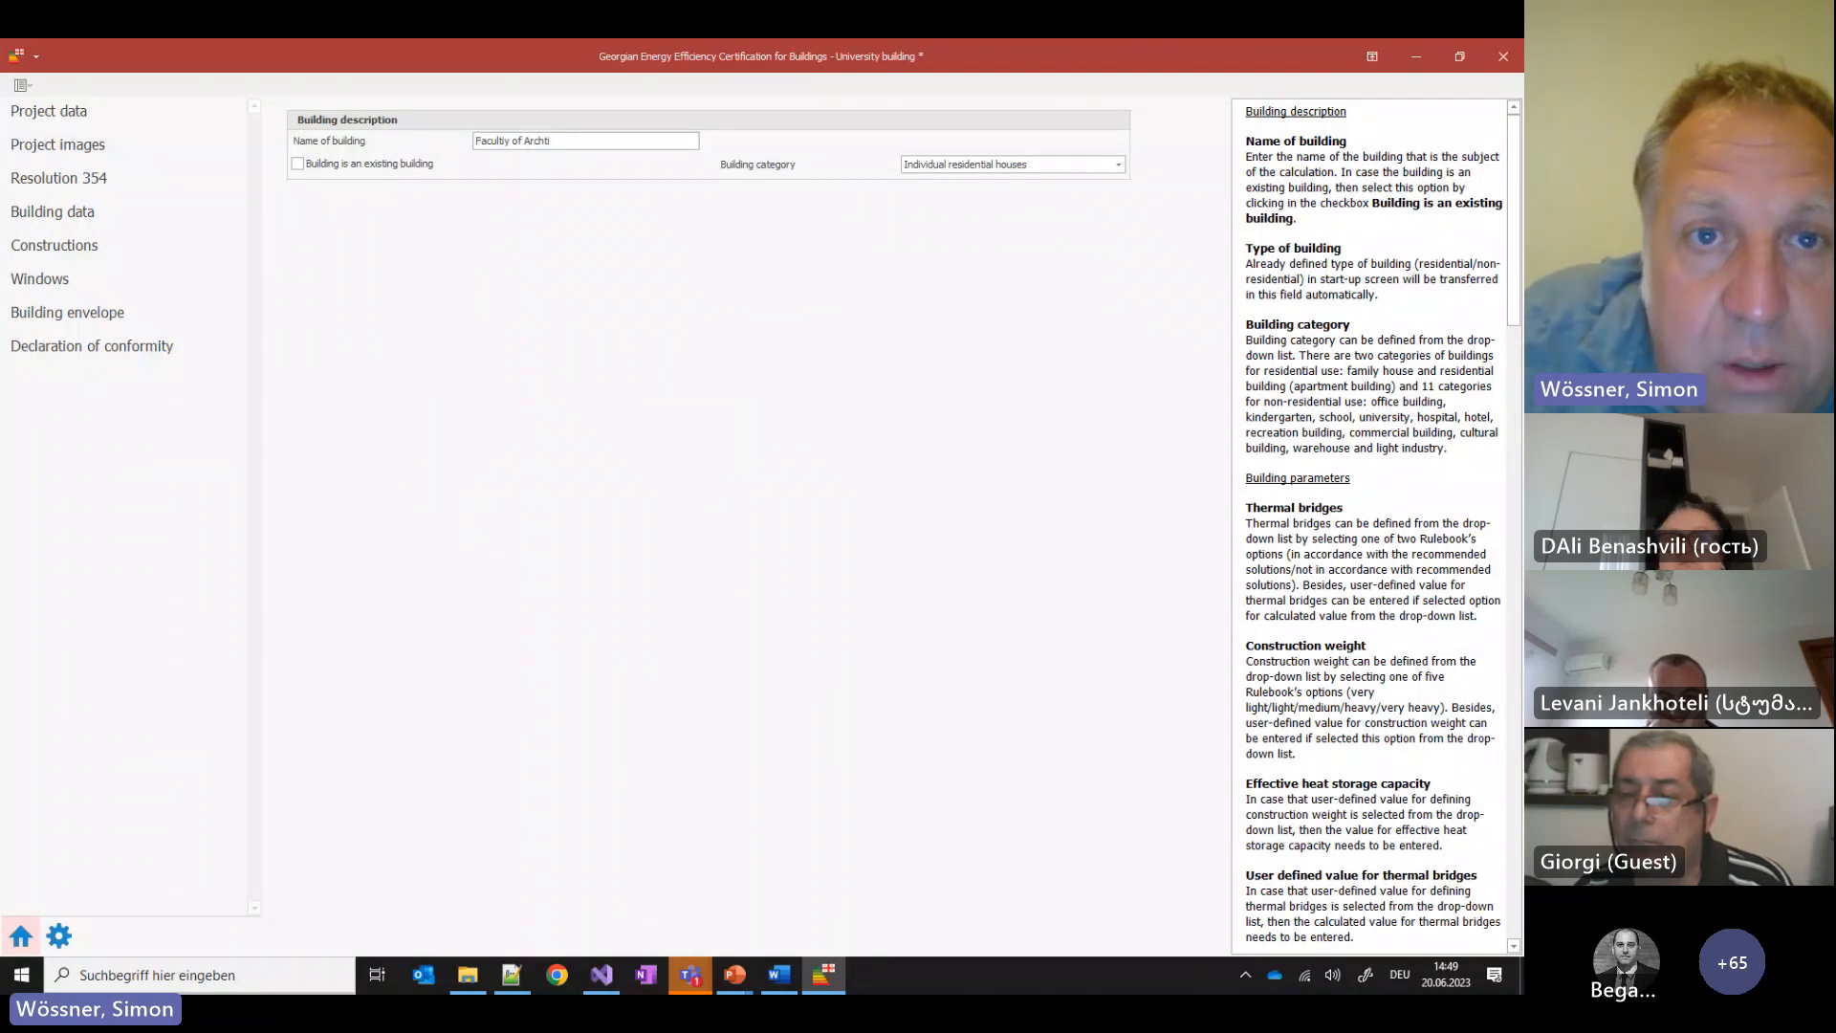
text(tec)
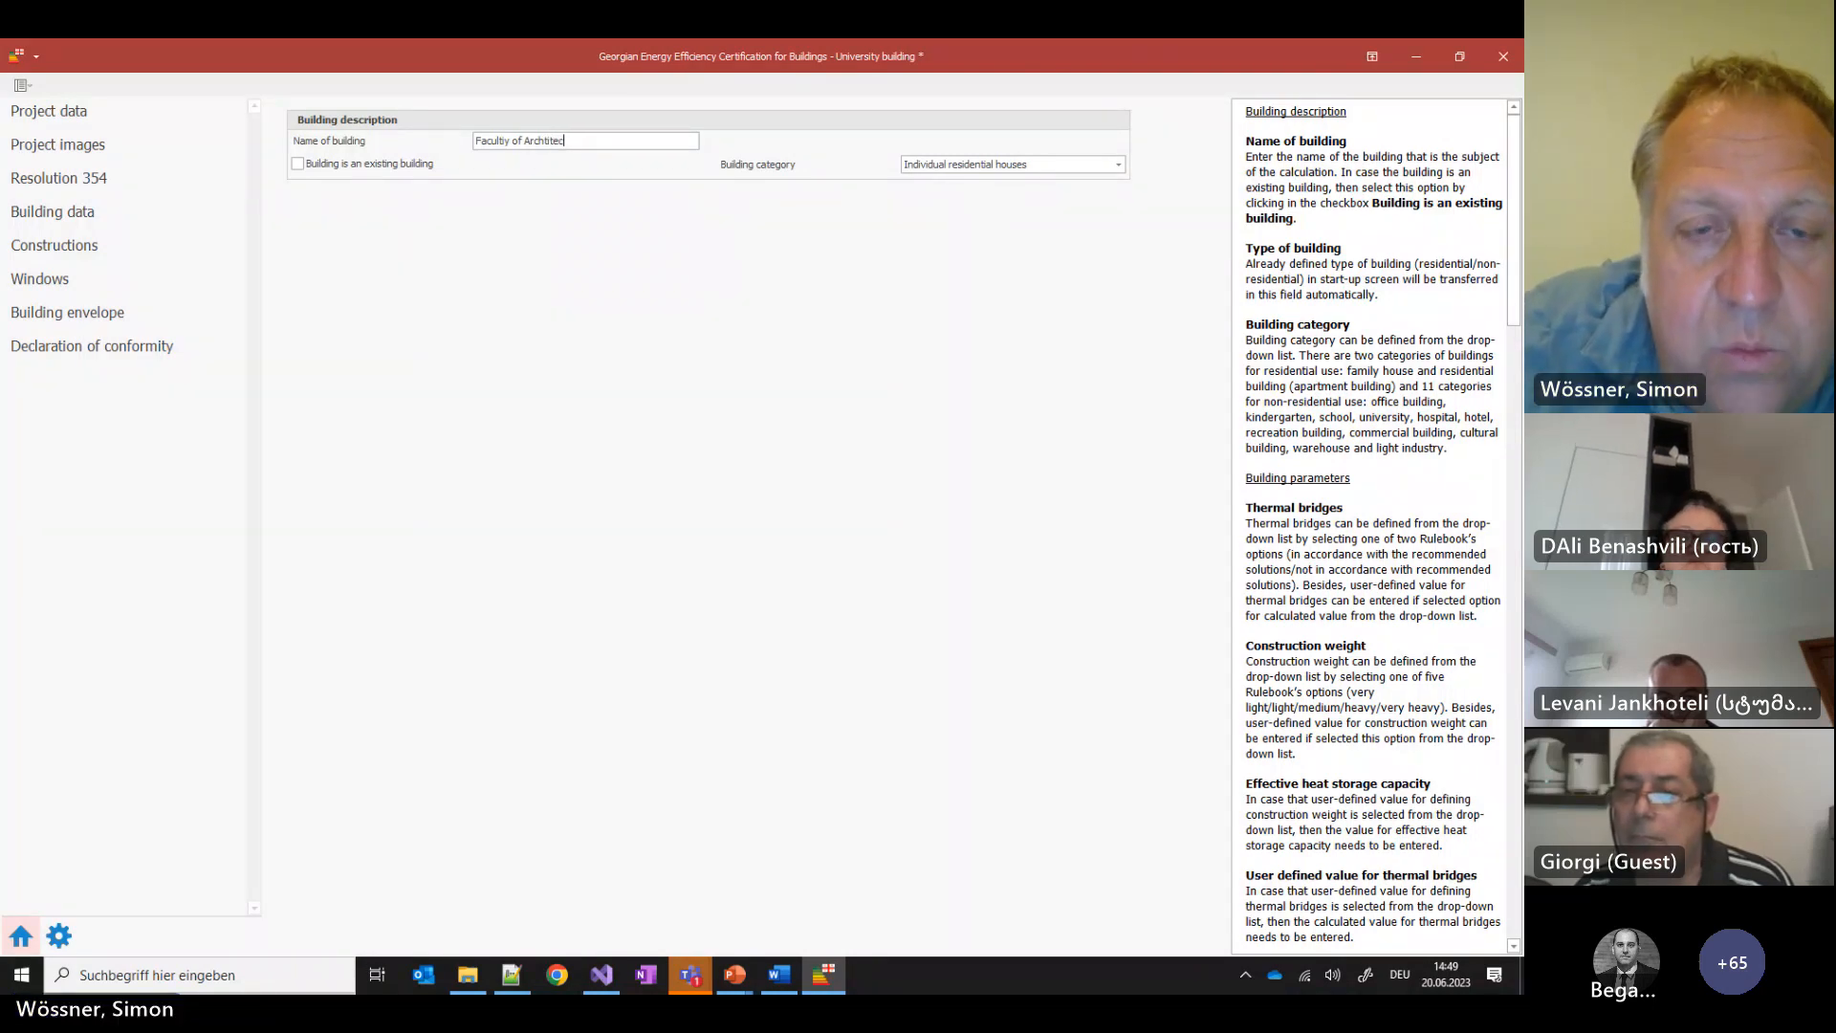
text(ure)
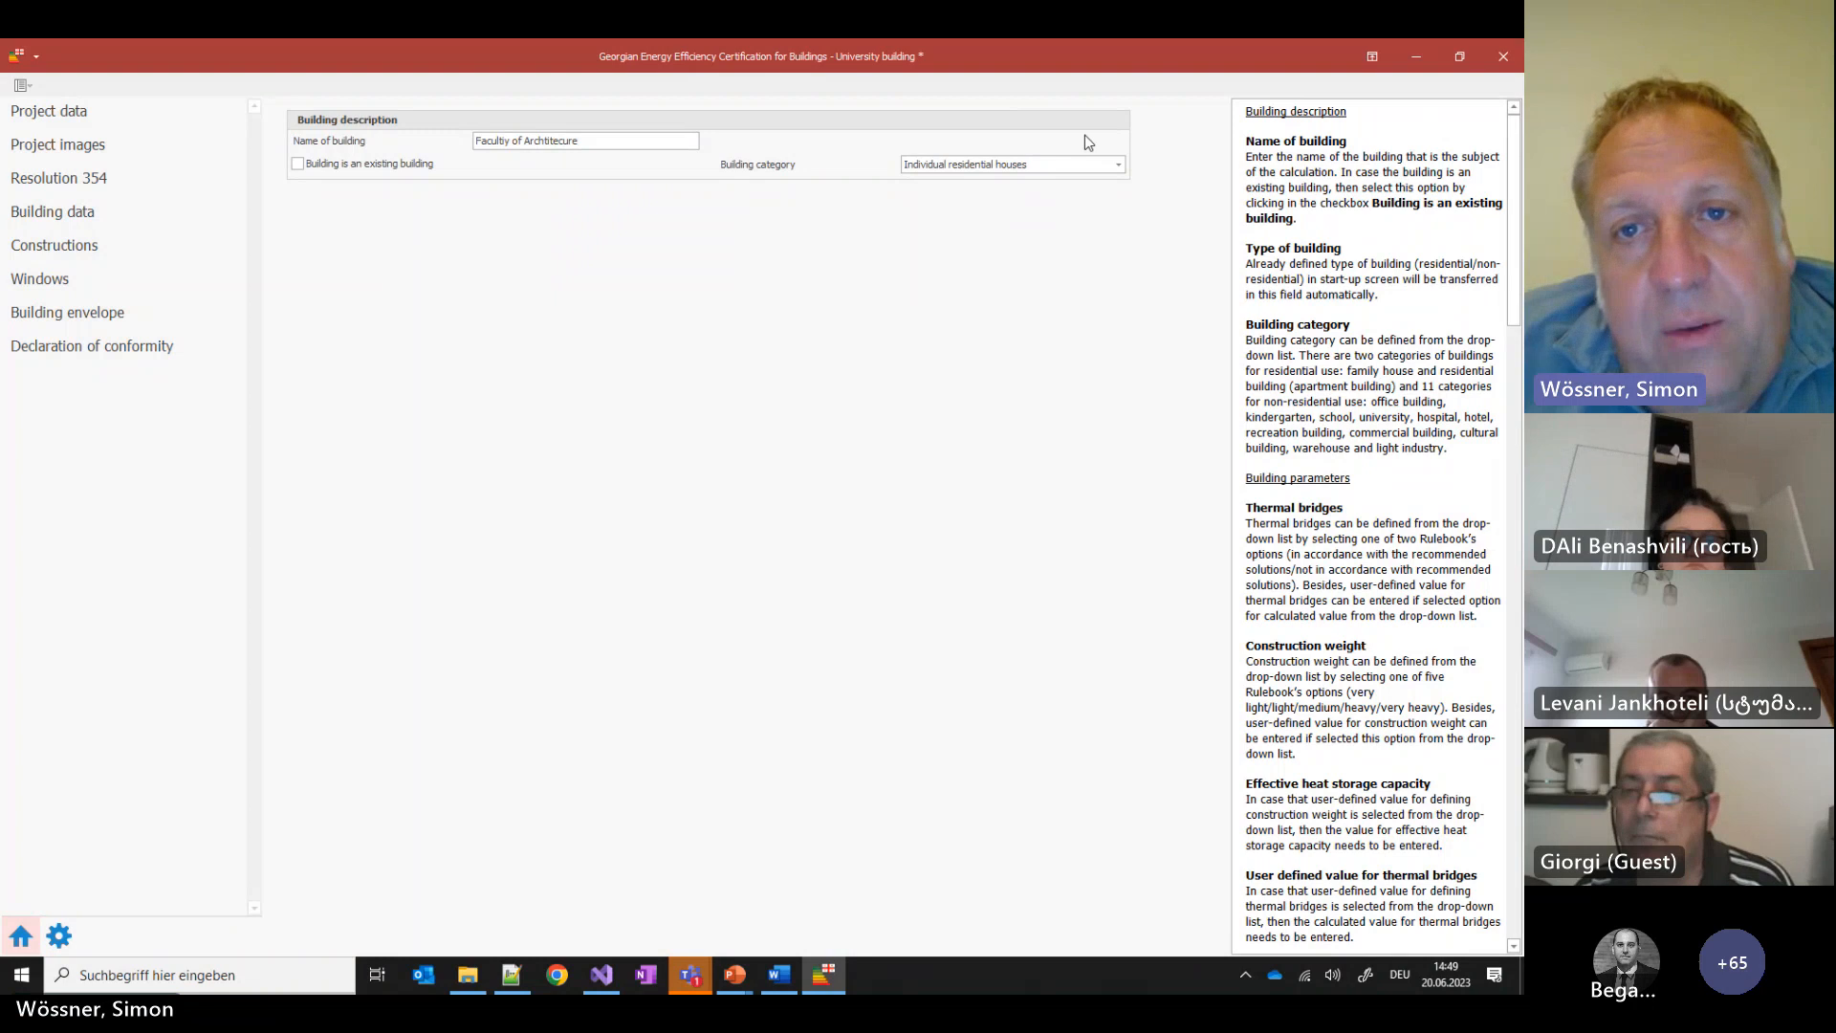
Set the building category to 'Buildings of educational institutions' and go to Constructions
click(1032, 160)
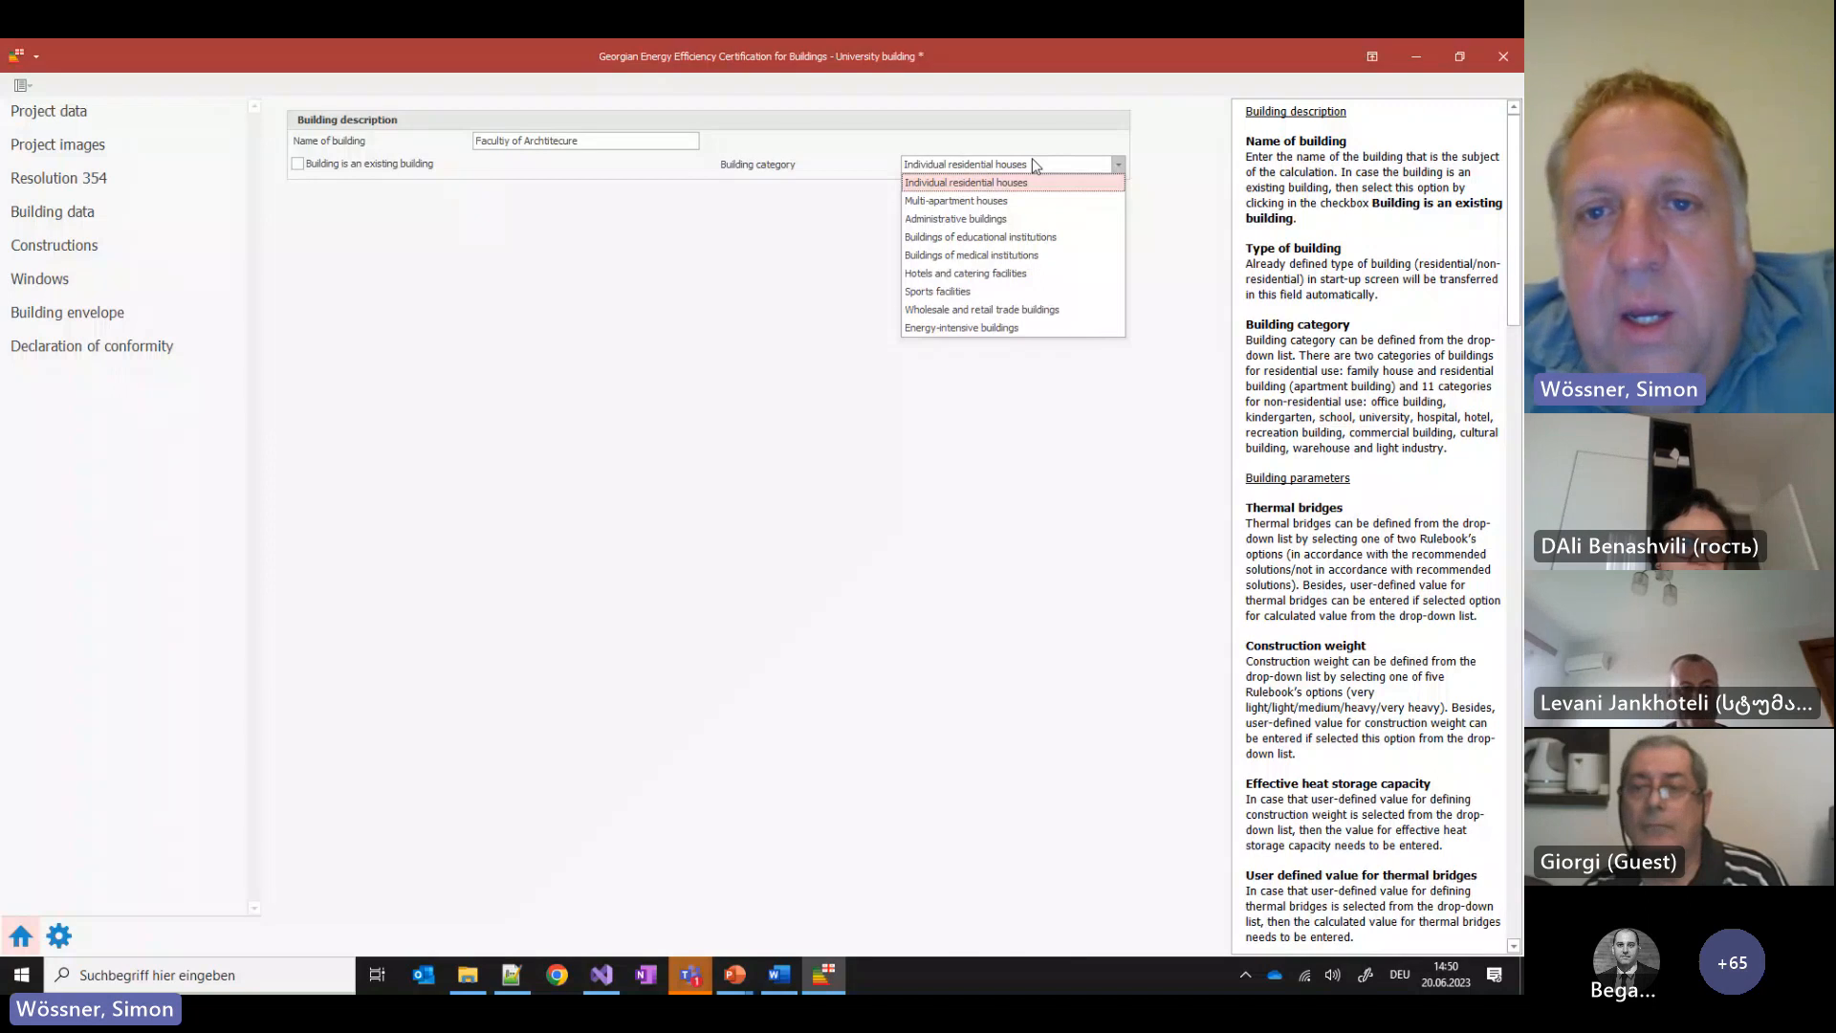
click(1069, 243)
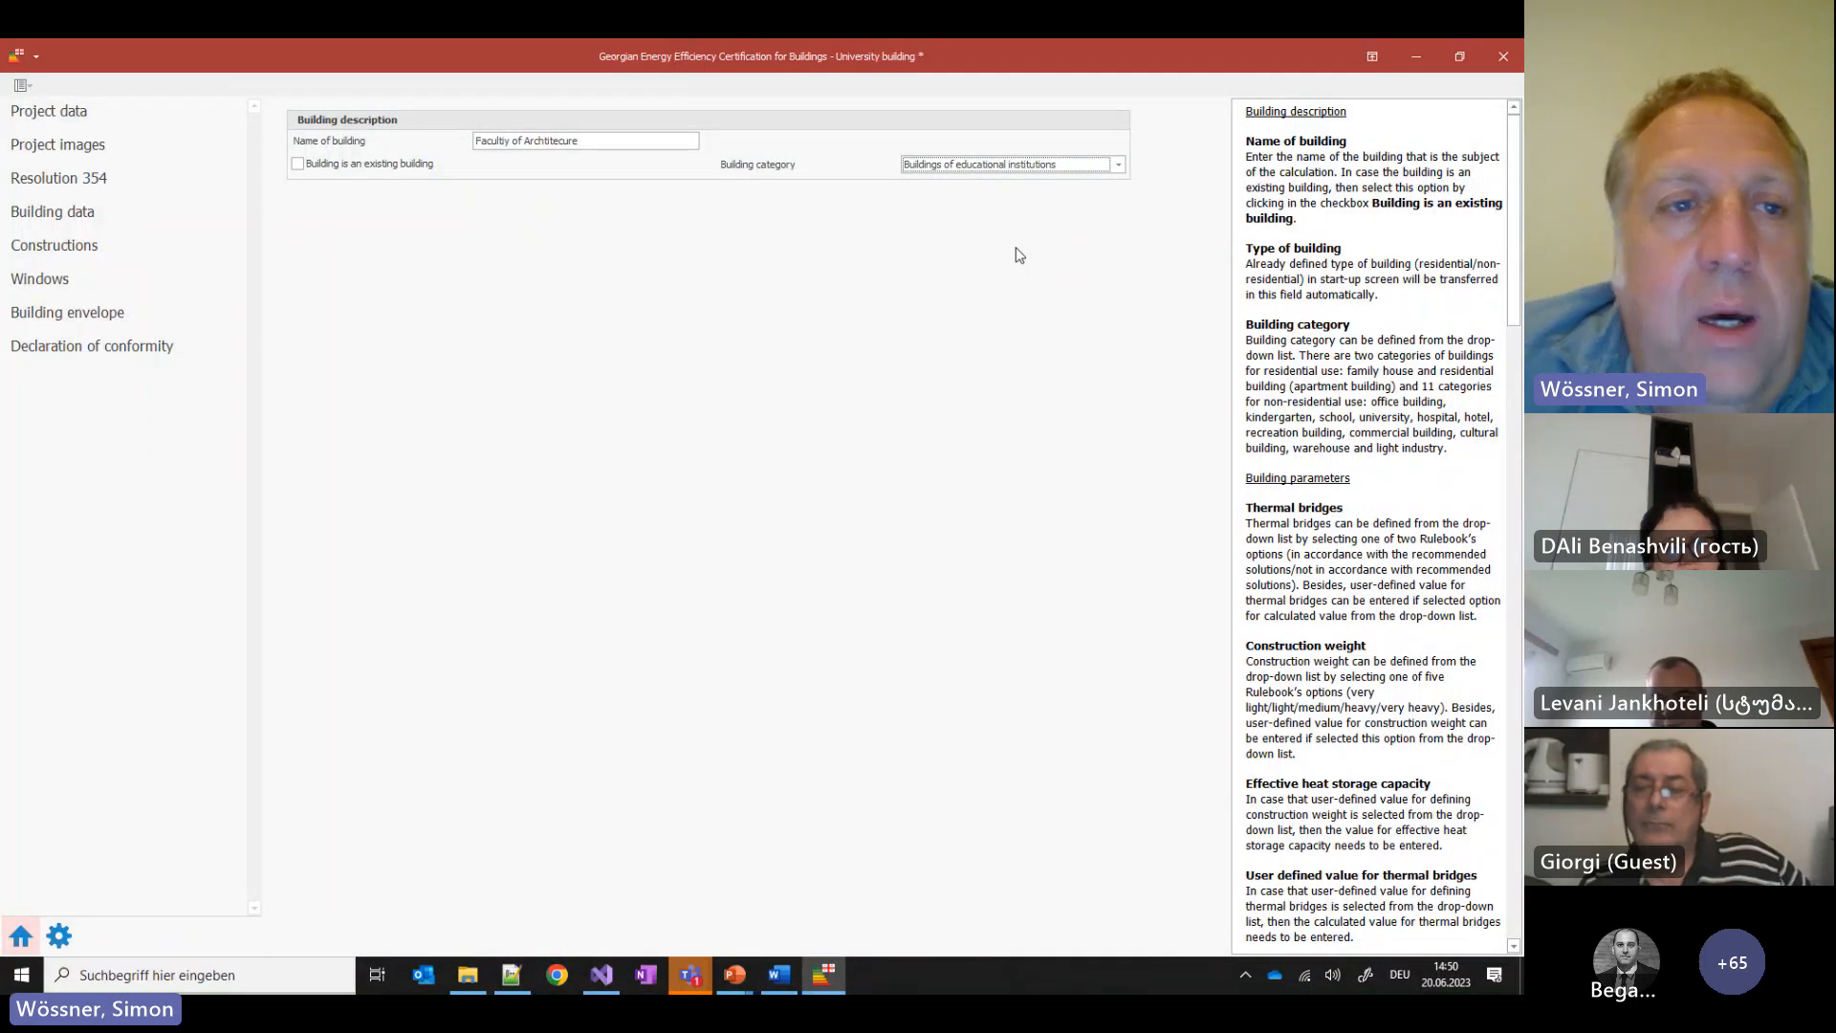
click(89, 249)
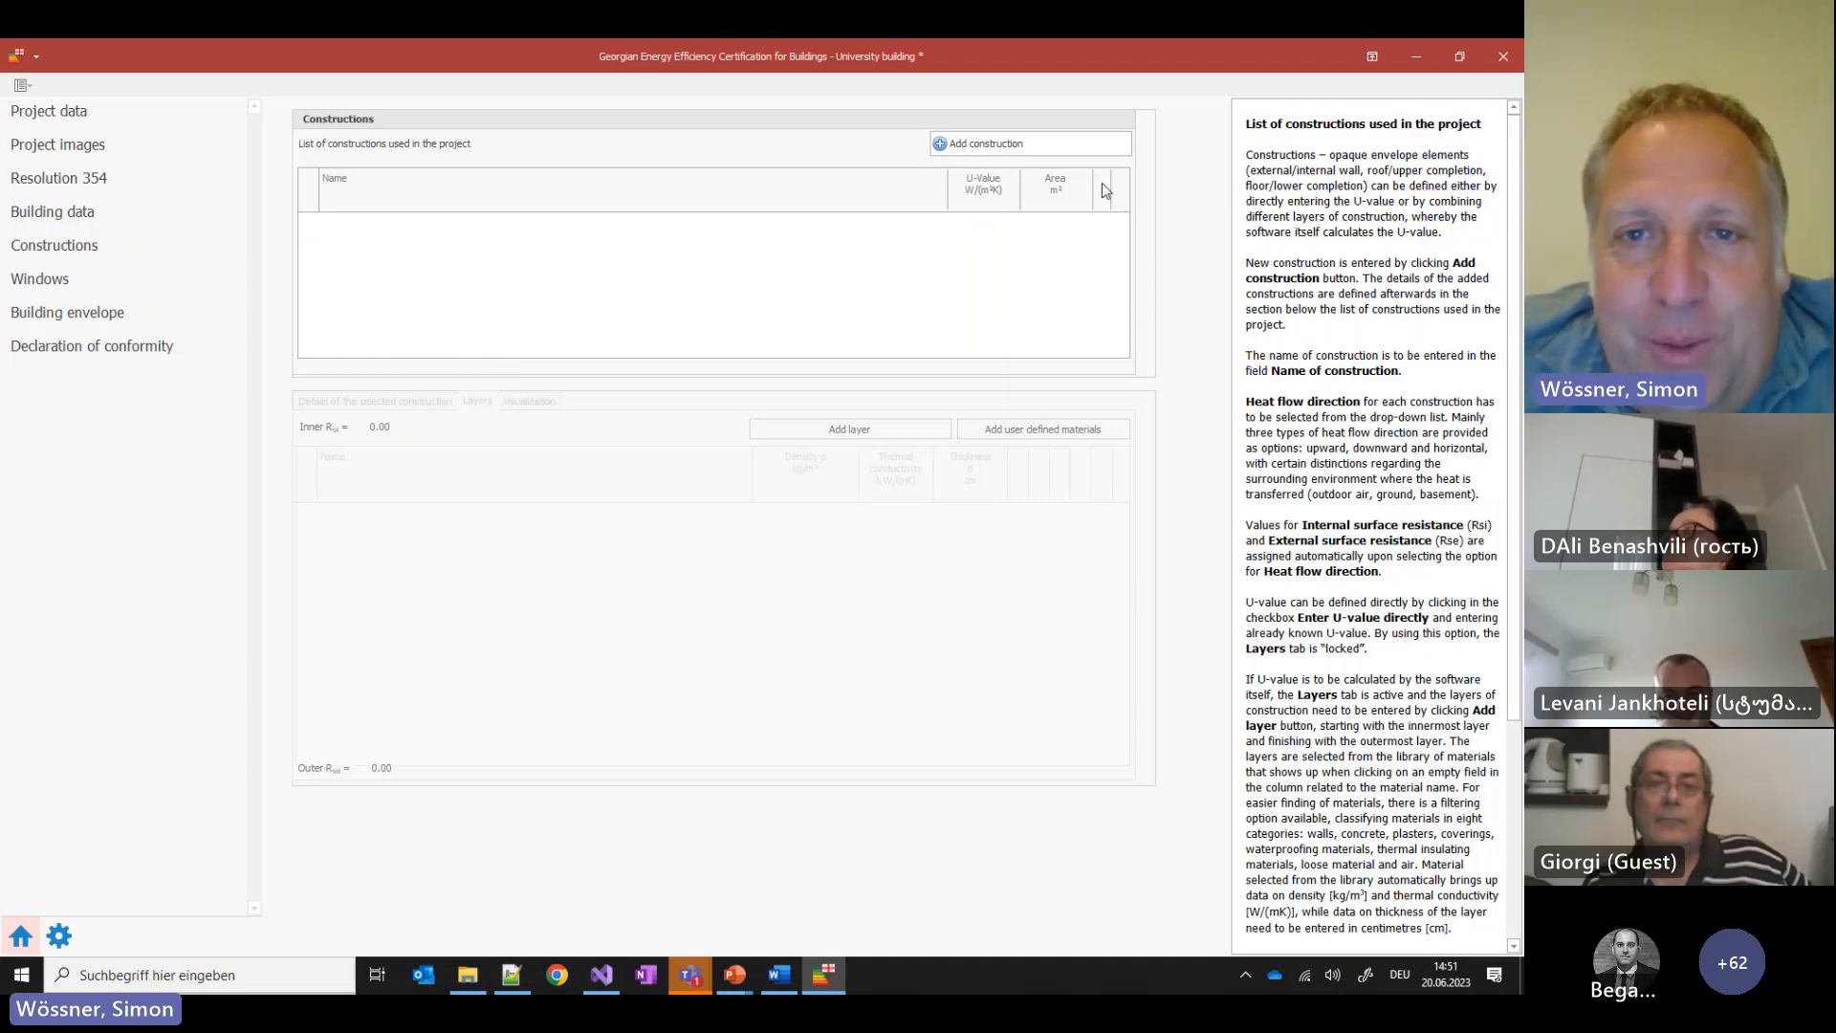
Create a new construction with a first layer and filter the material library by 'plaster'
click(1027, 142)
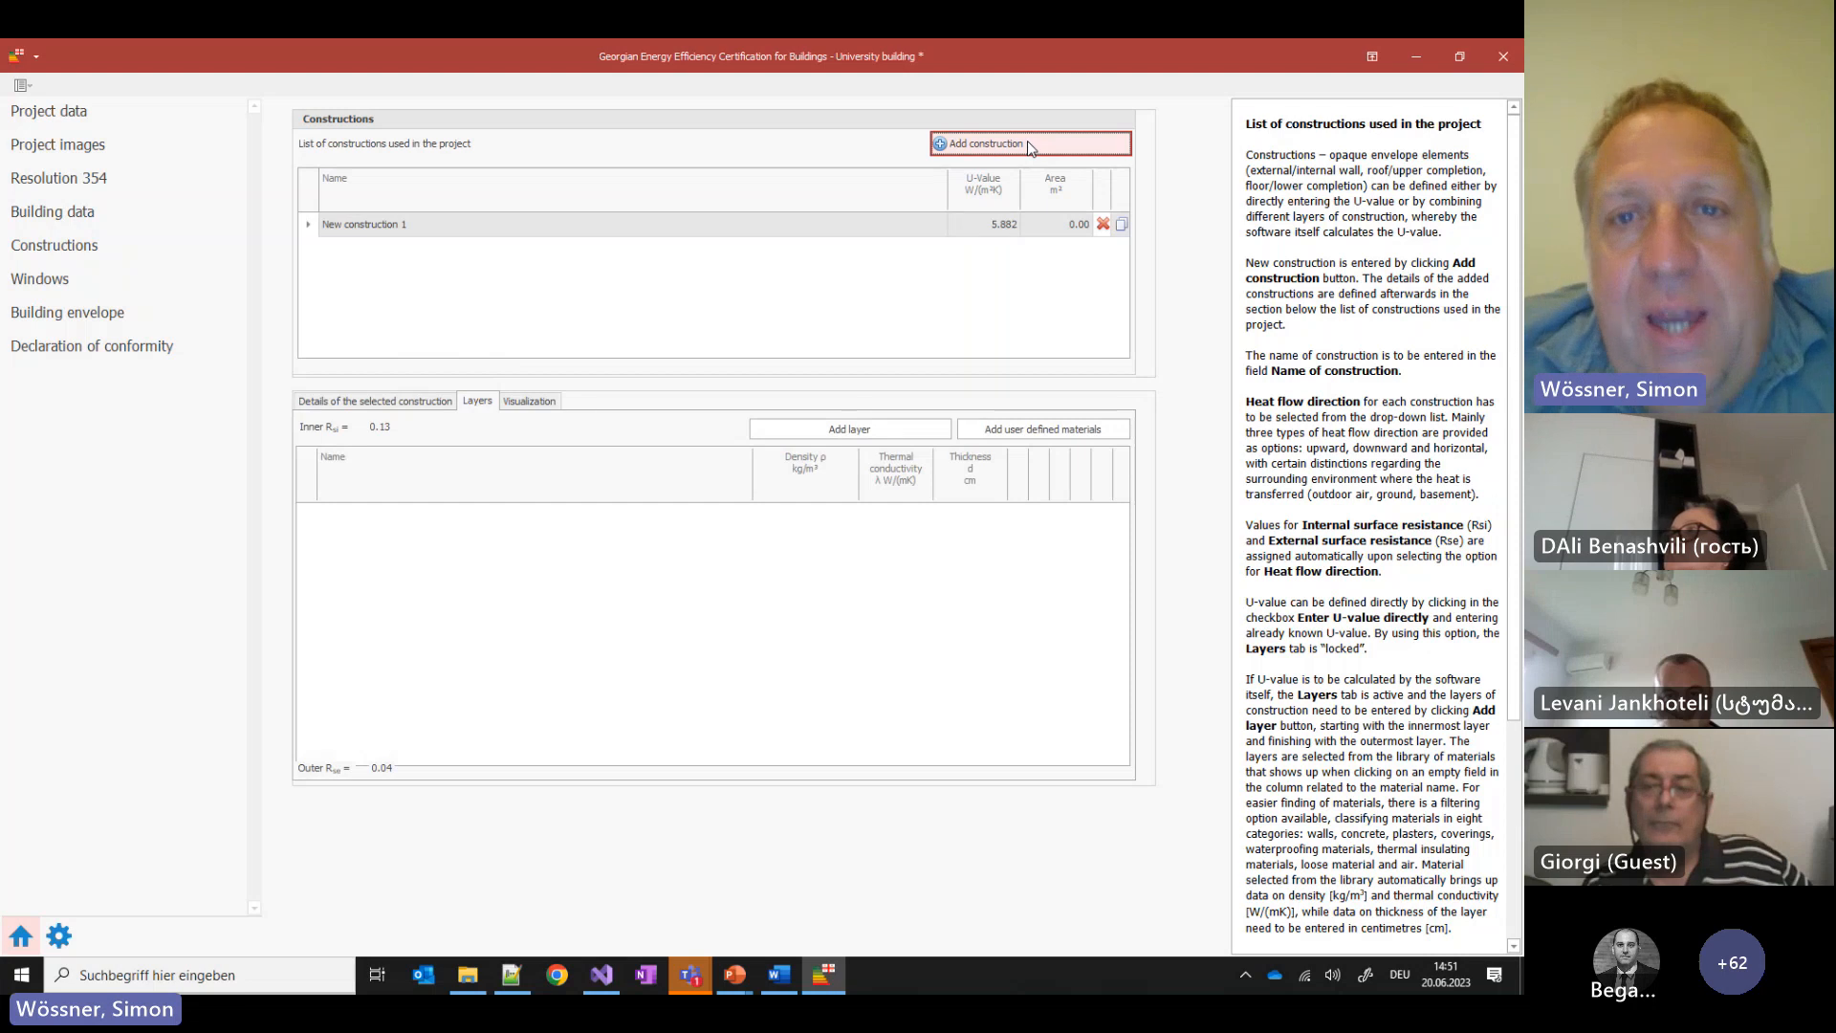
click(869, 436)
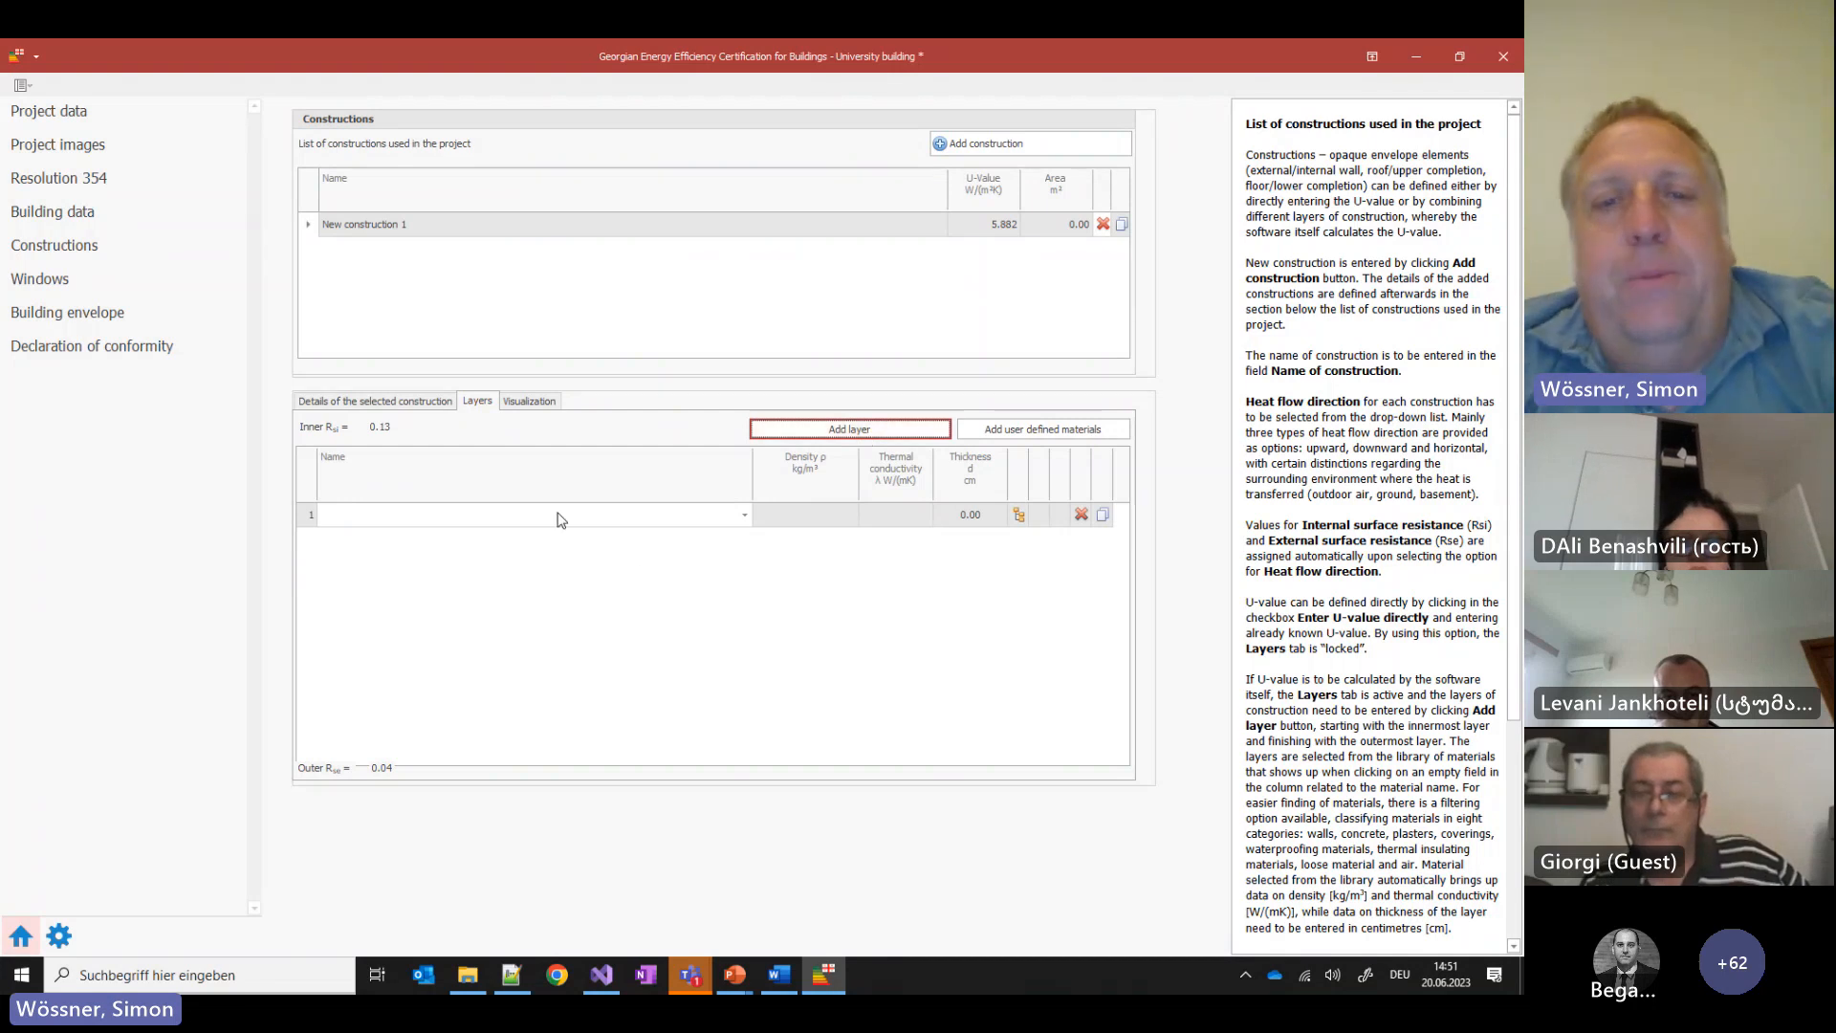
click(744, 518)
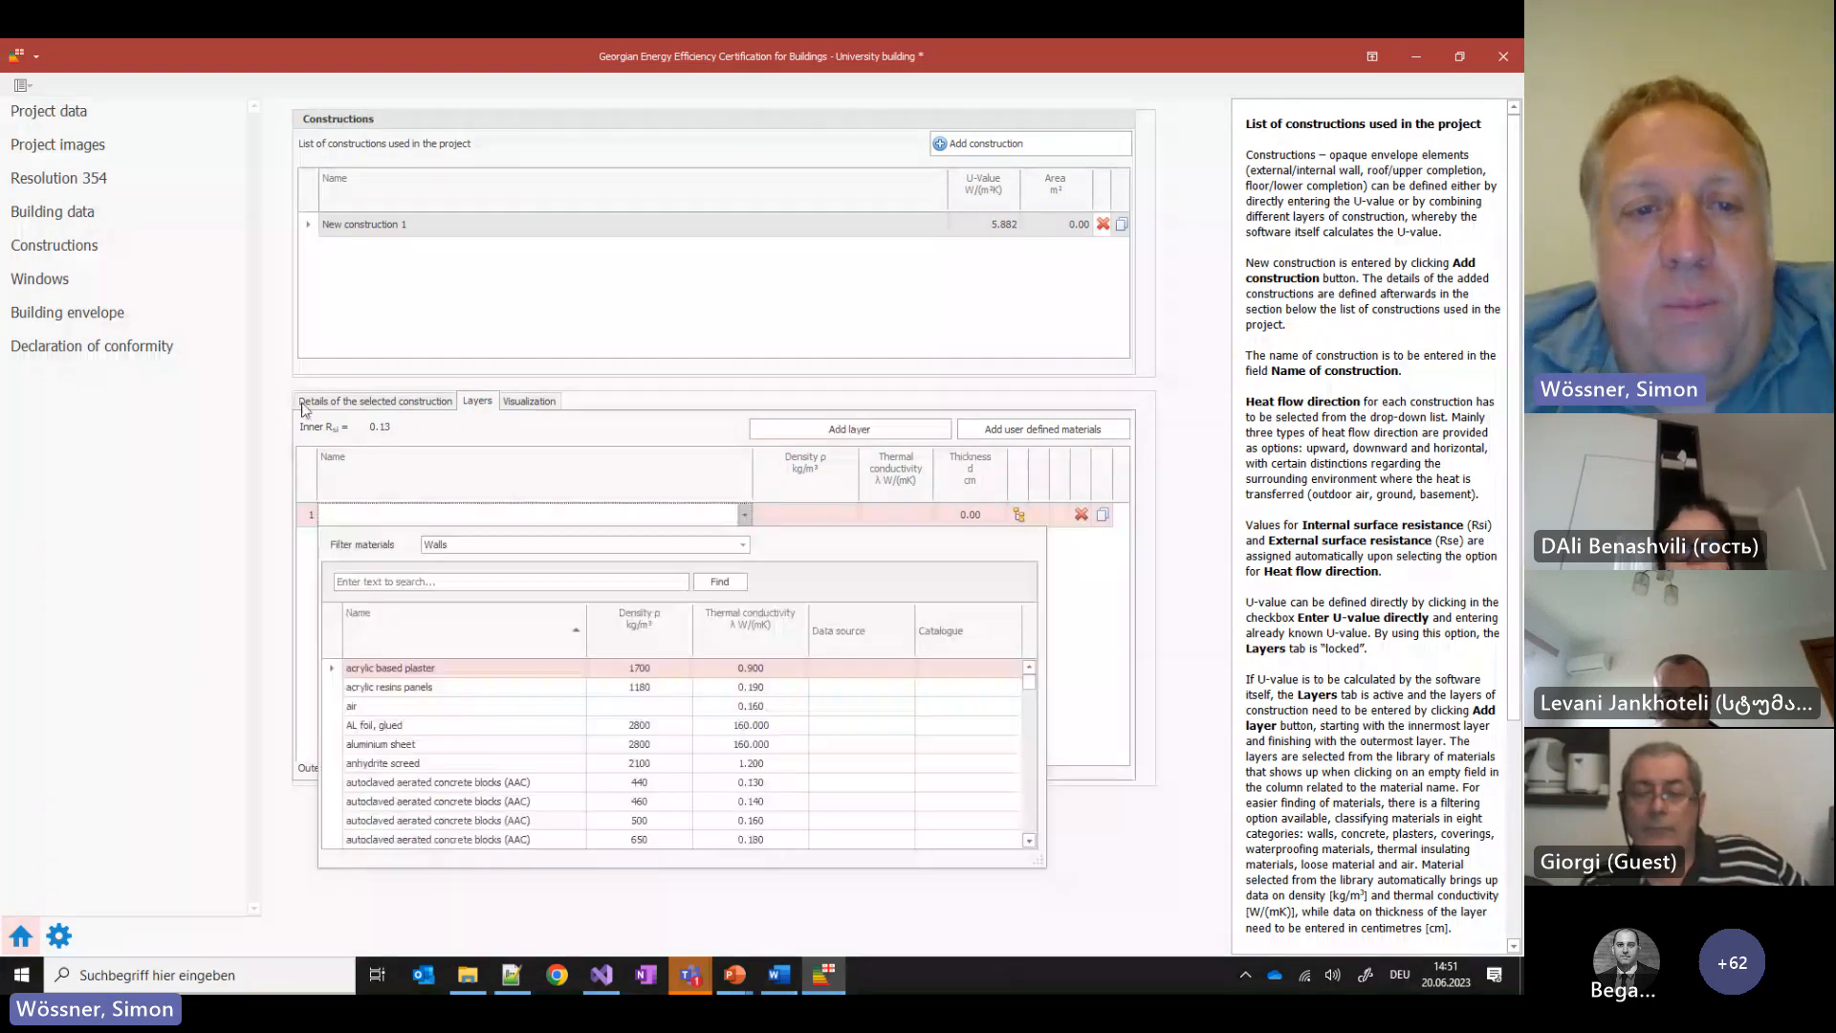
click(470, 585)
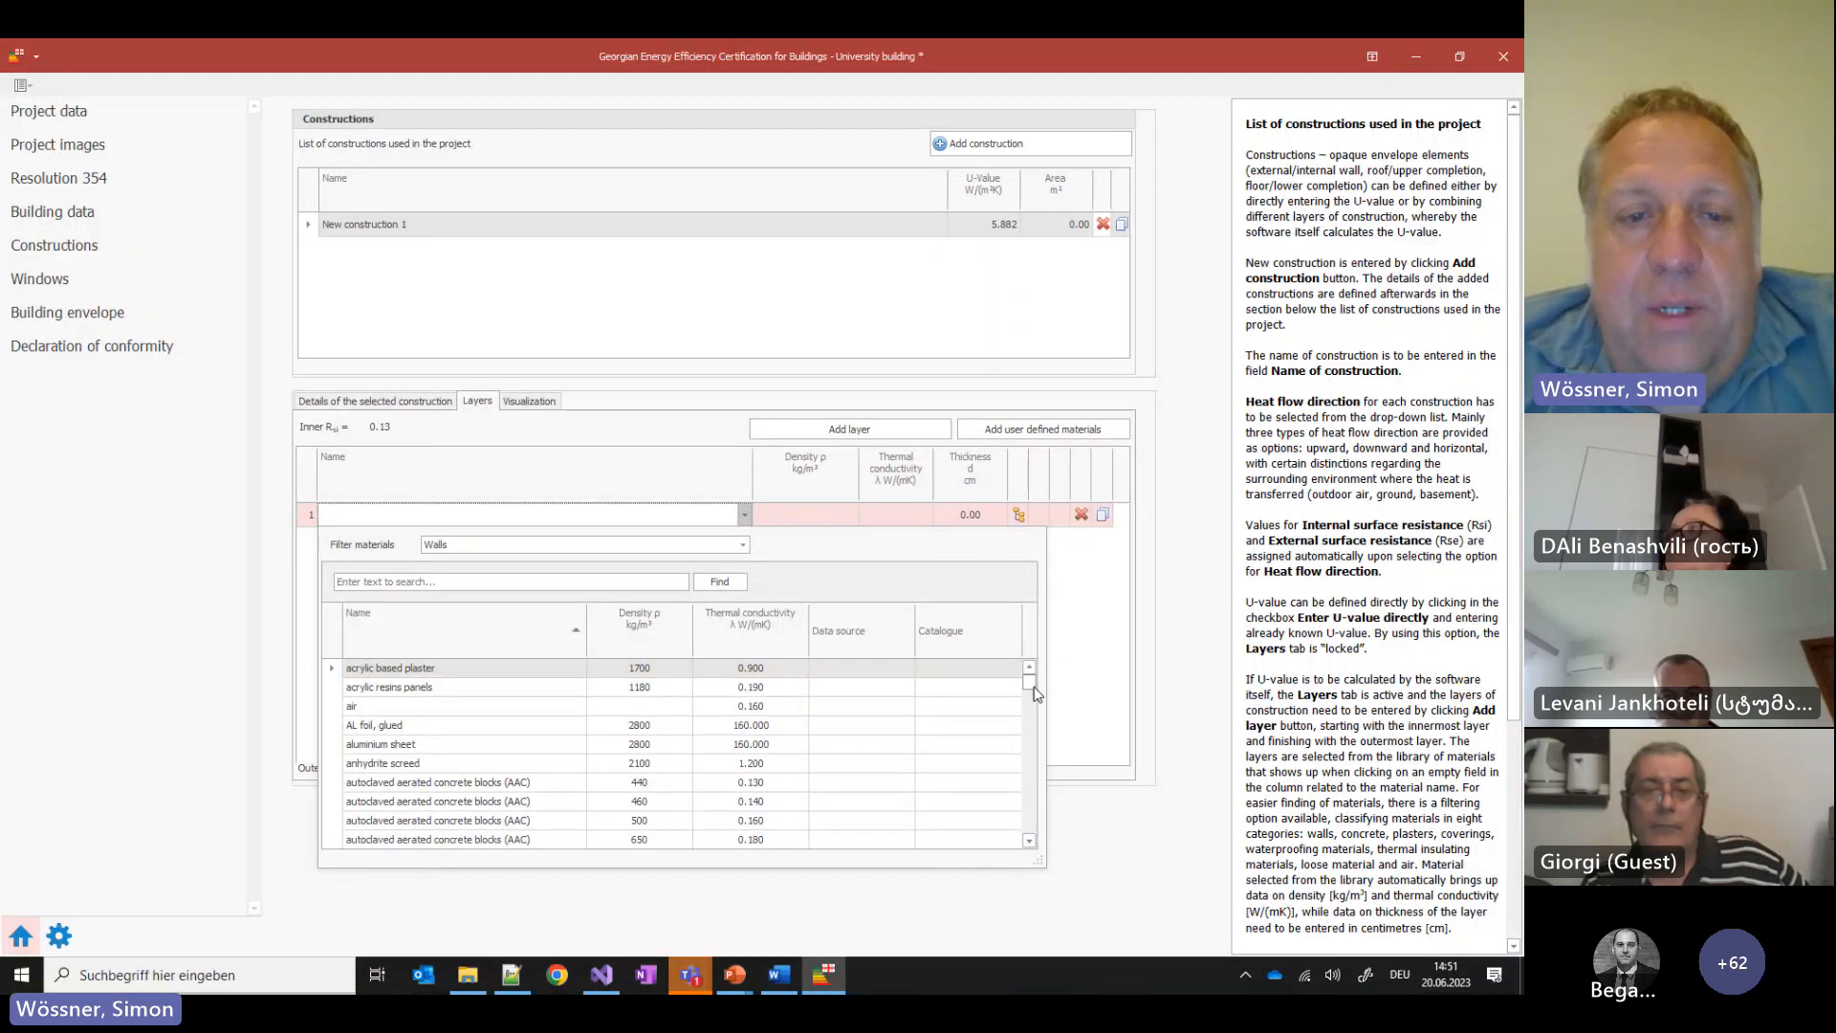
mouse_move(1035, 687)
mouse_down()
mouse_move(1030, 845)
mouse_move(1057, 799)
mouse_move(1038, 670)
mouse_up()
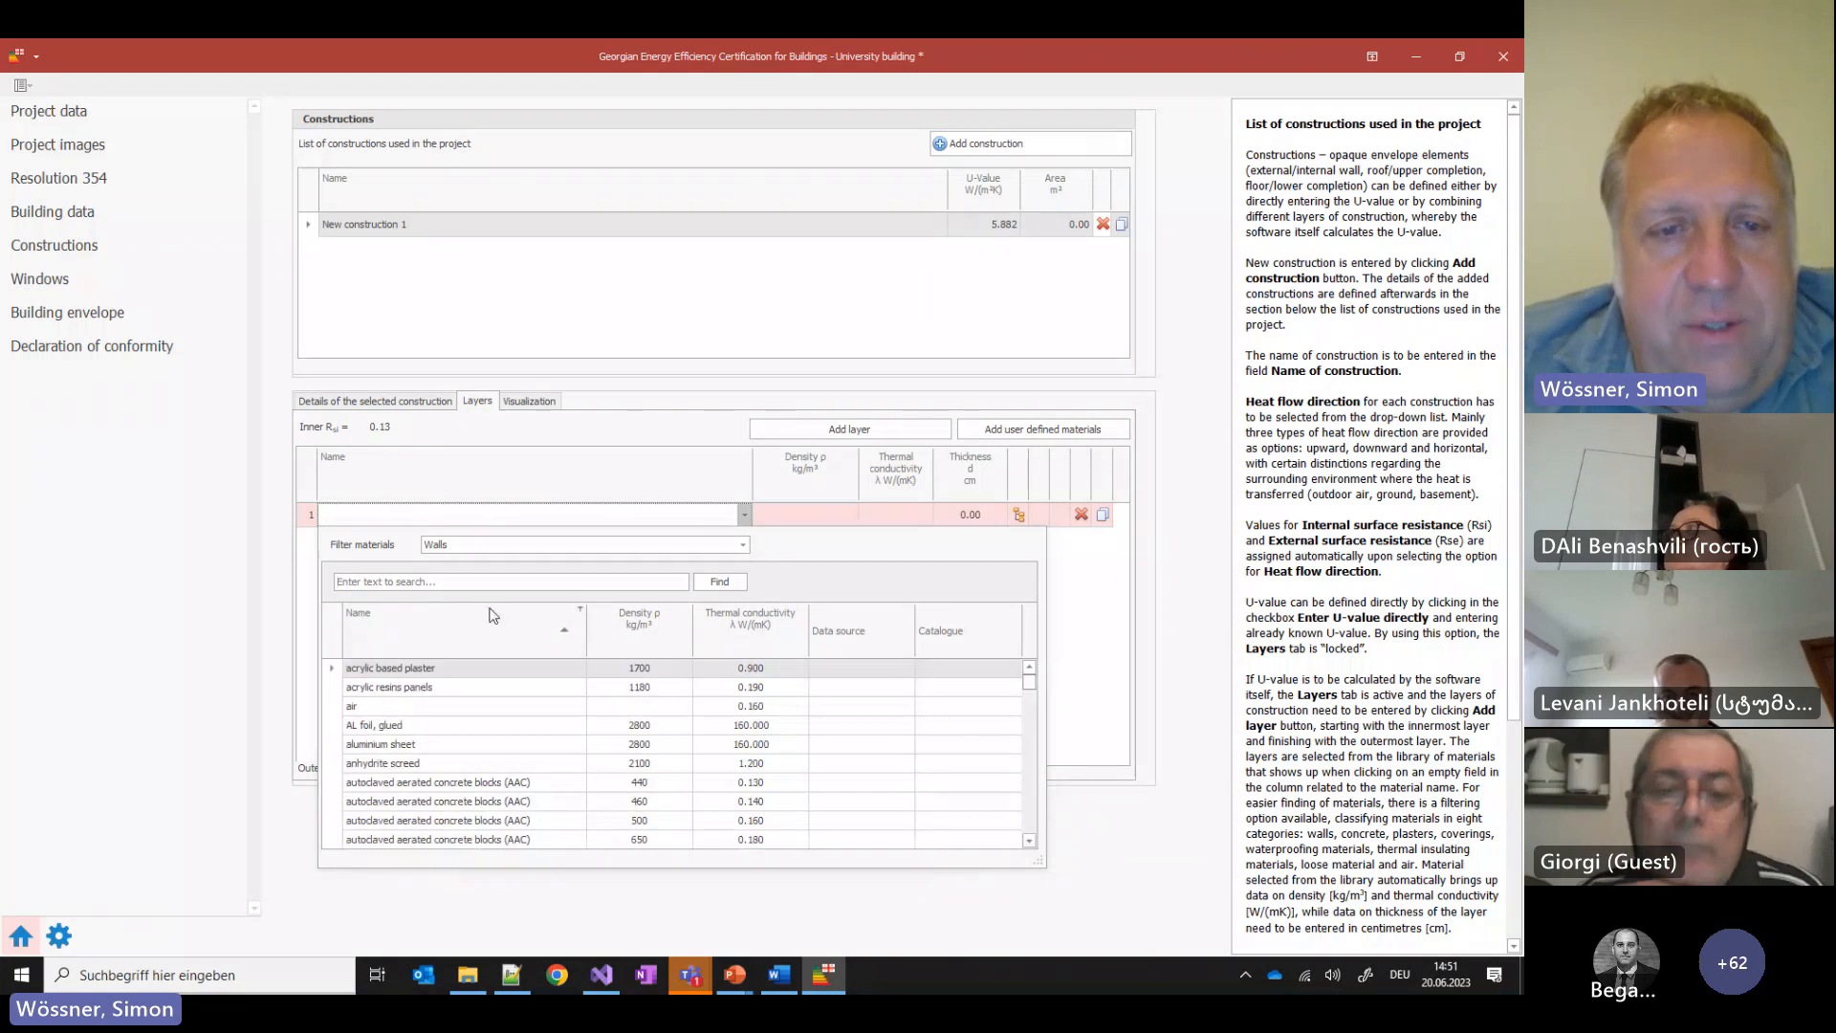
click(426, 582)
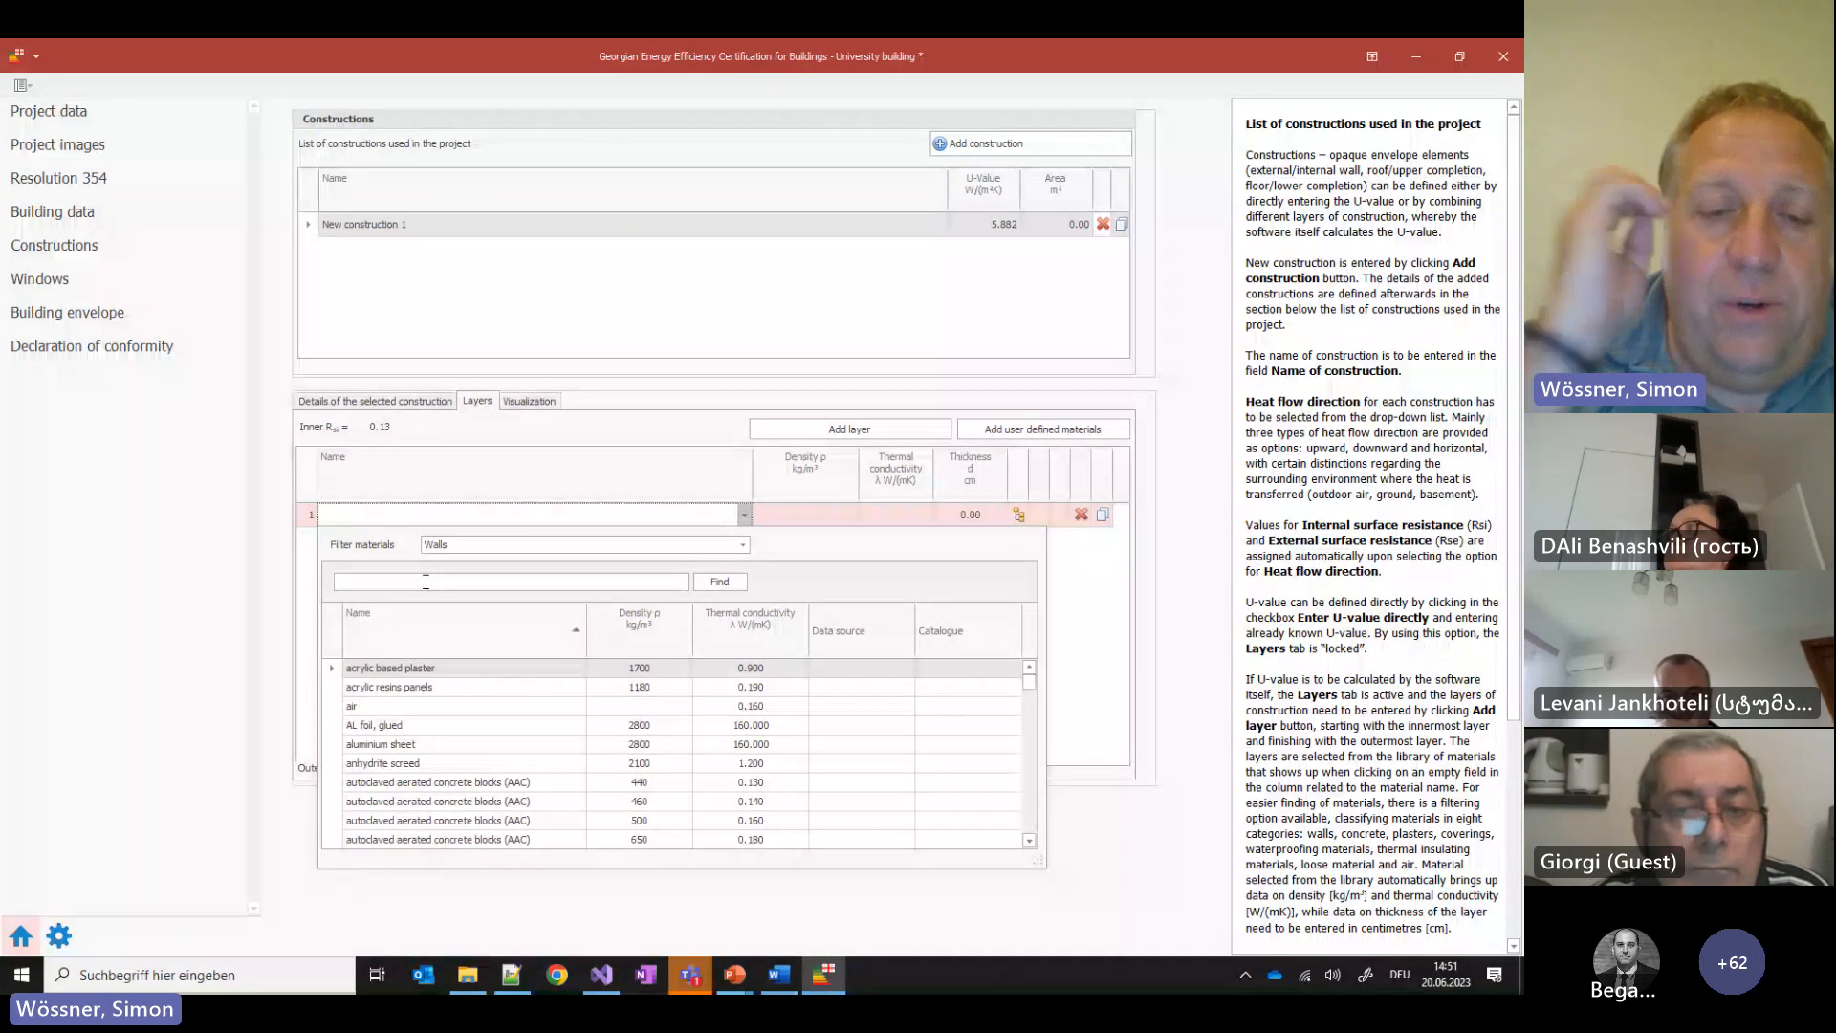
text(plaste)
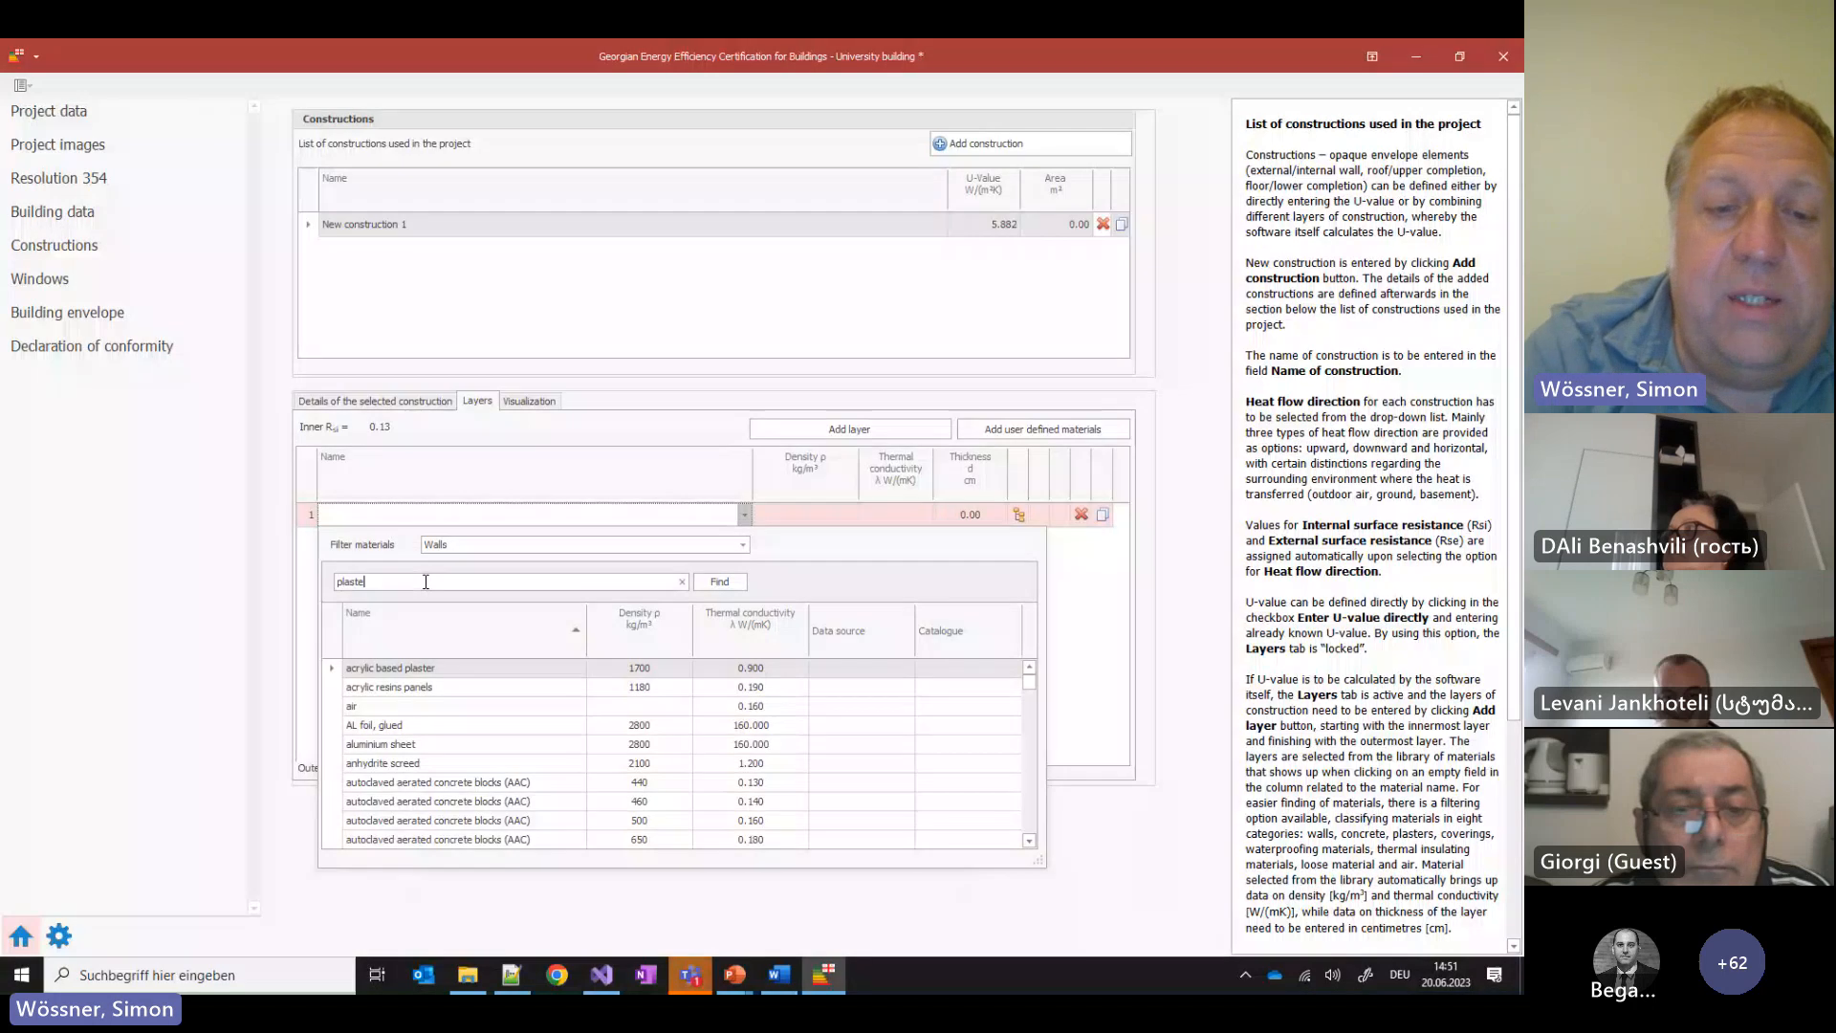
text(r)
key(Return)
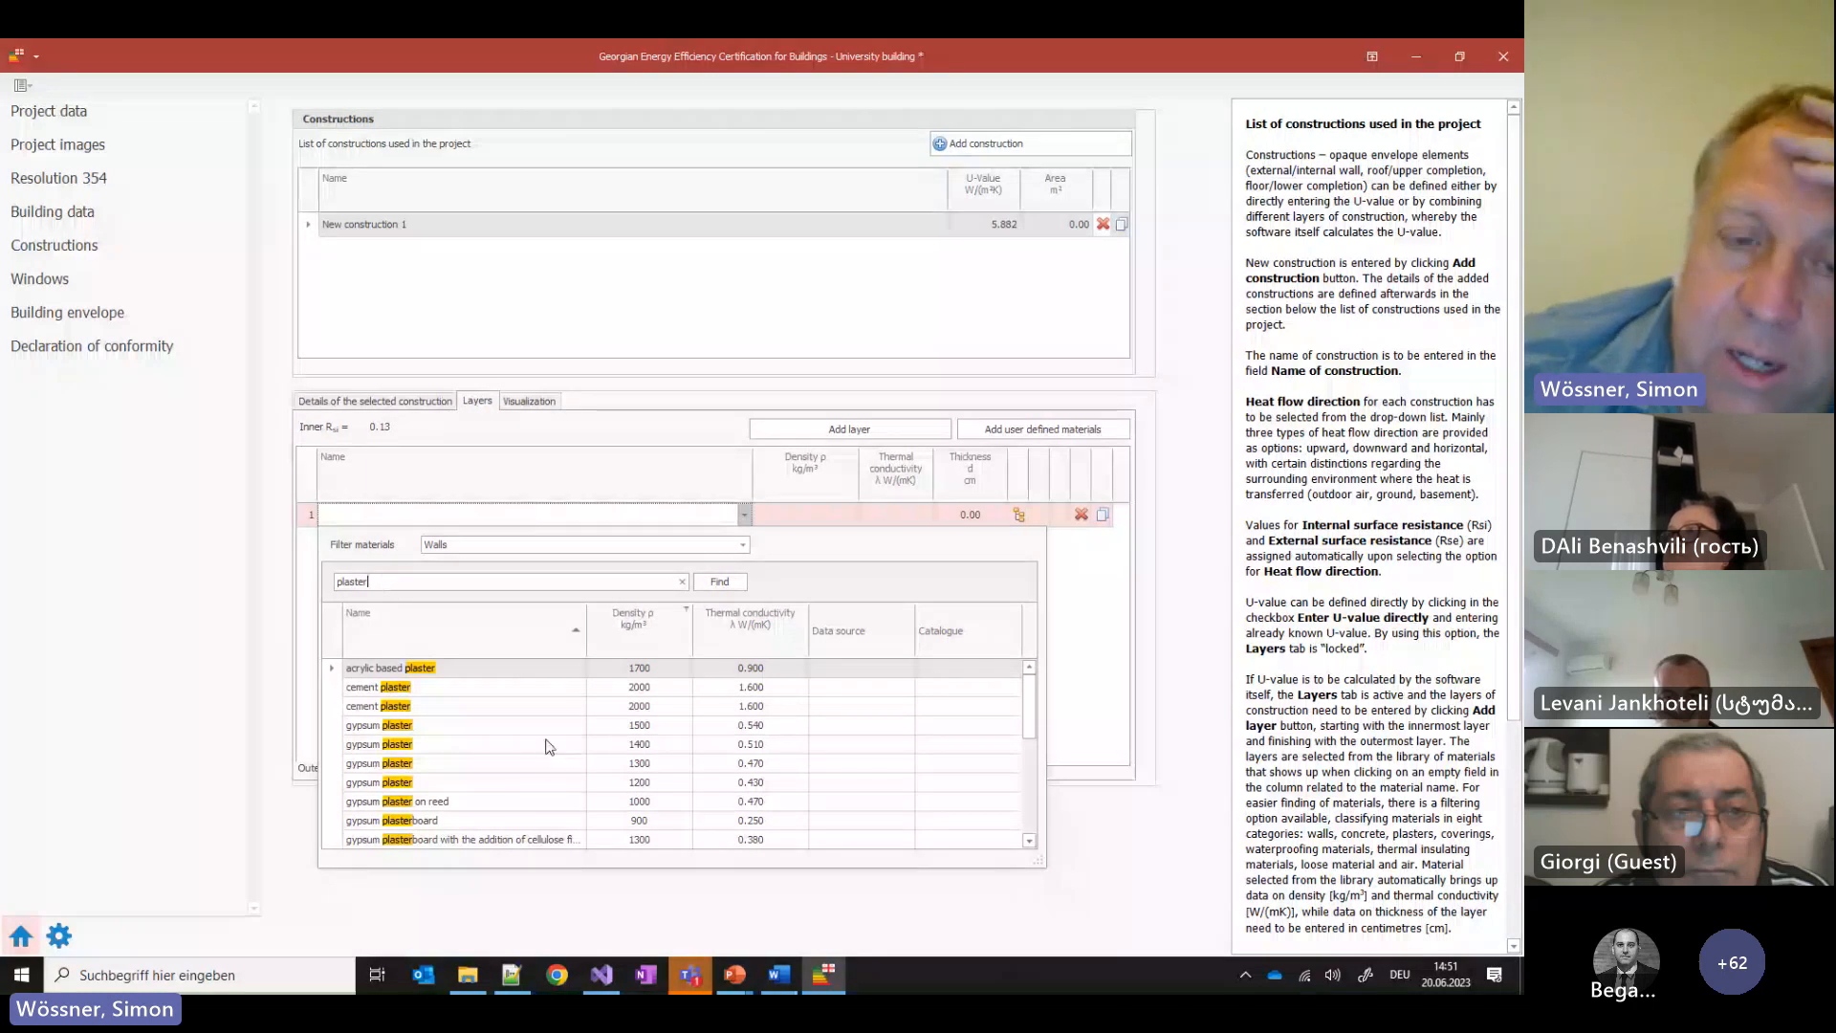
Choose gypsum plaster 1500 for the first layer and set its thickness to 2.50 cm
scroll(467, 746, down, 1)
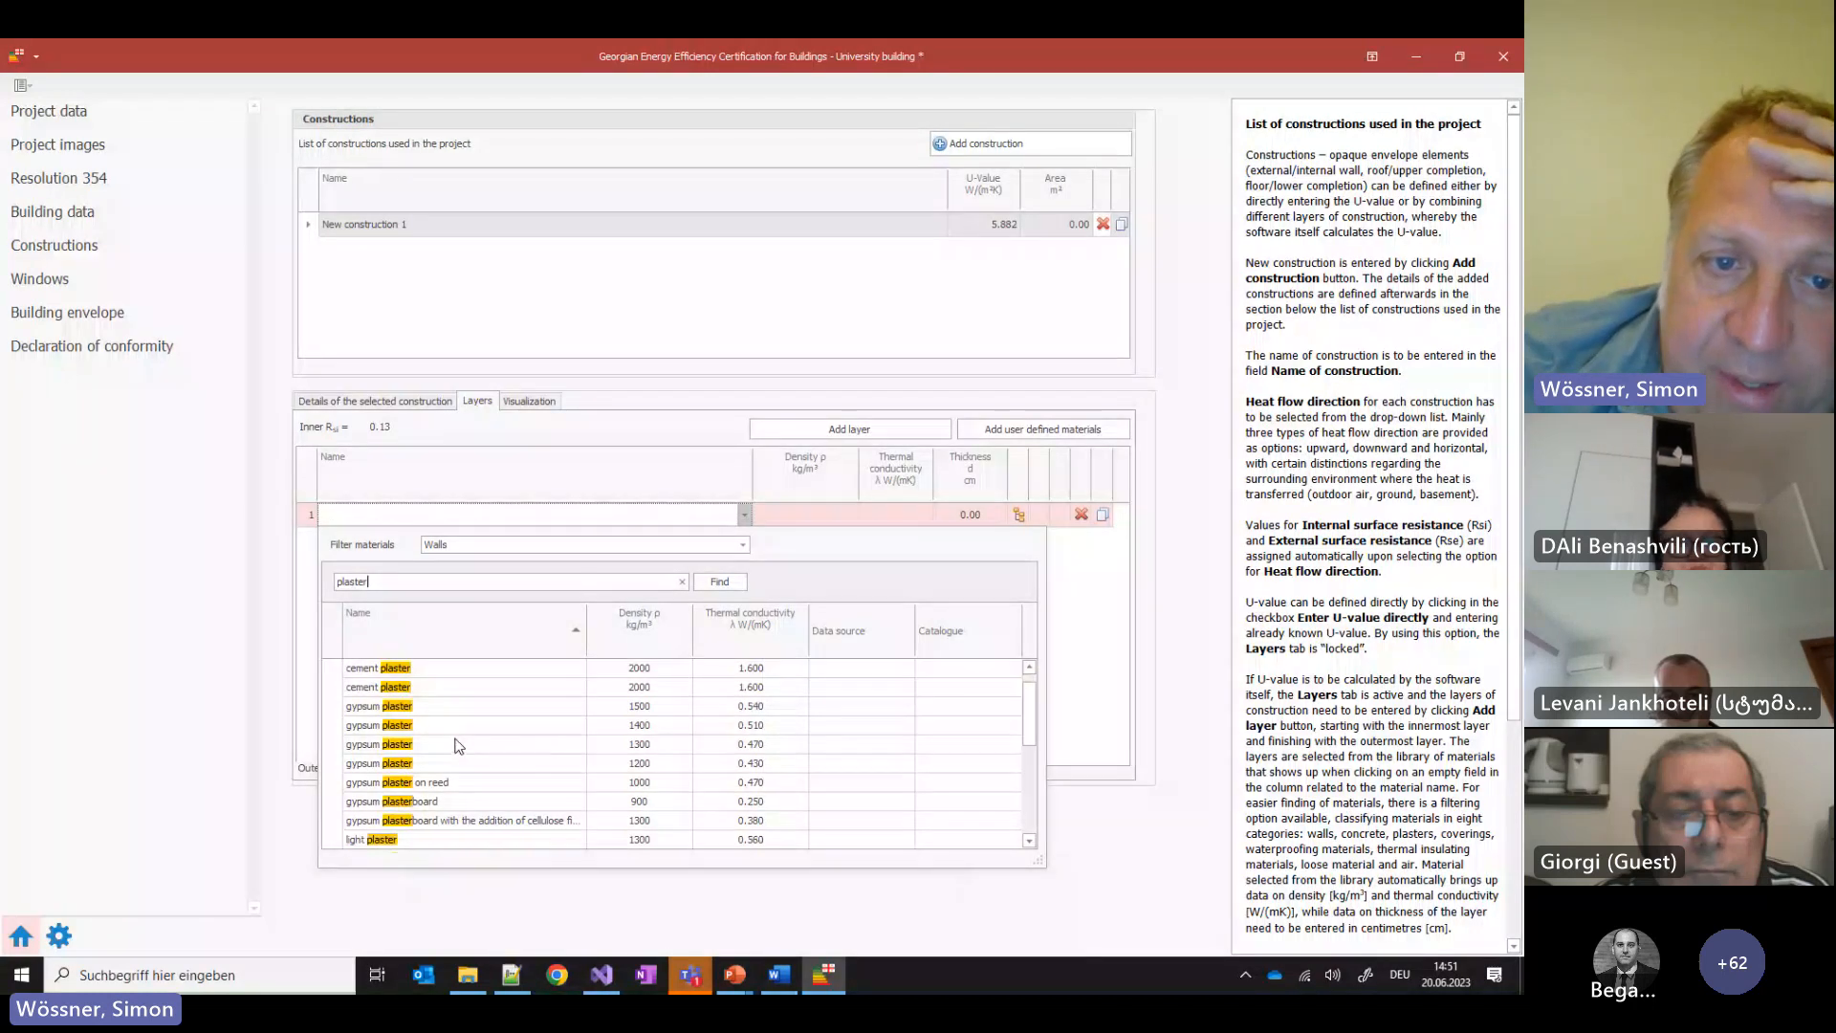
scroll(445, 727, down, 5)
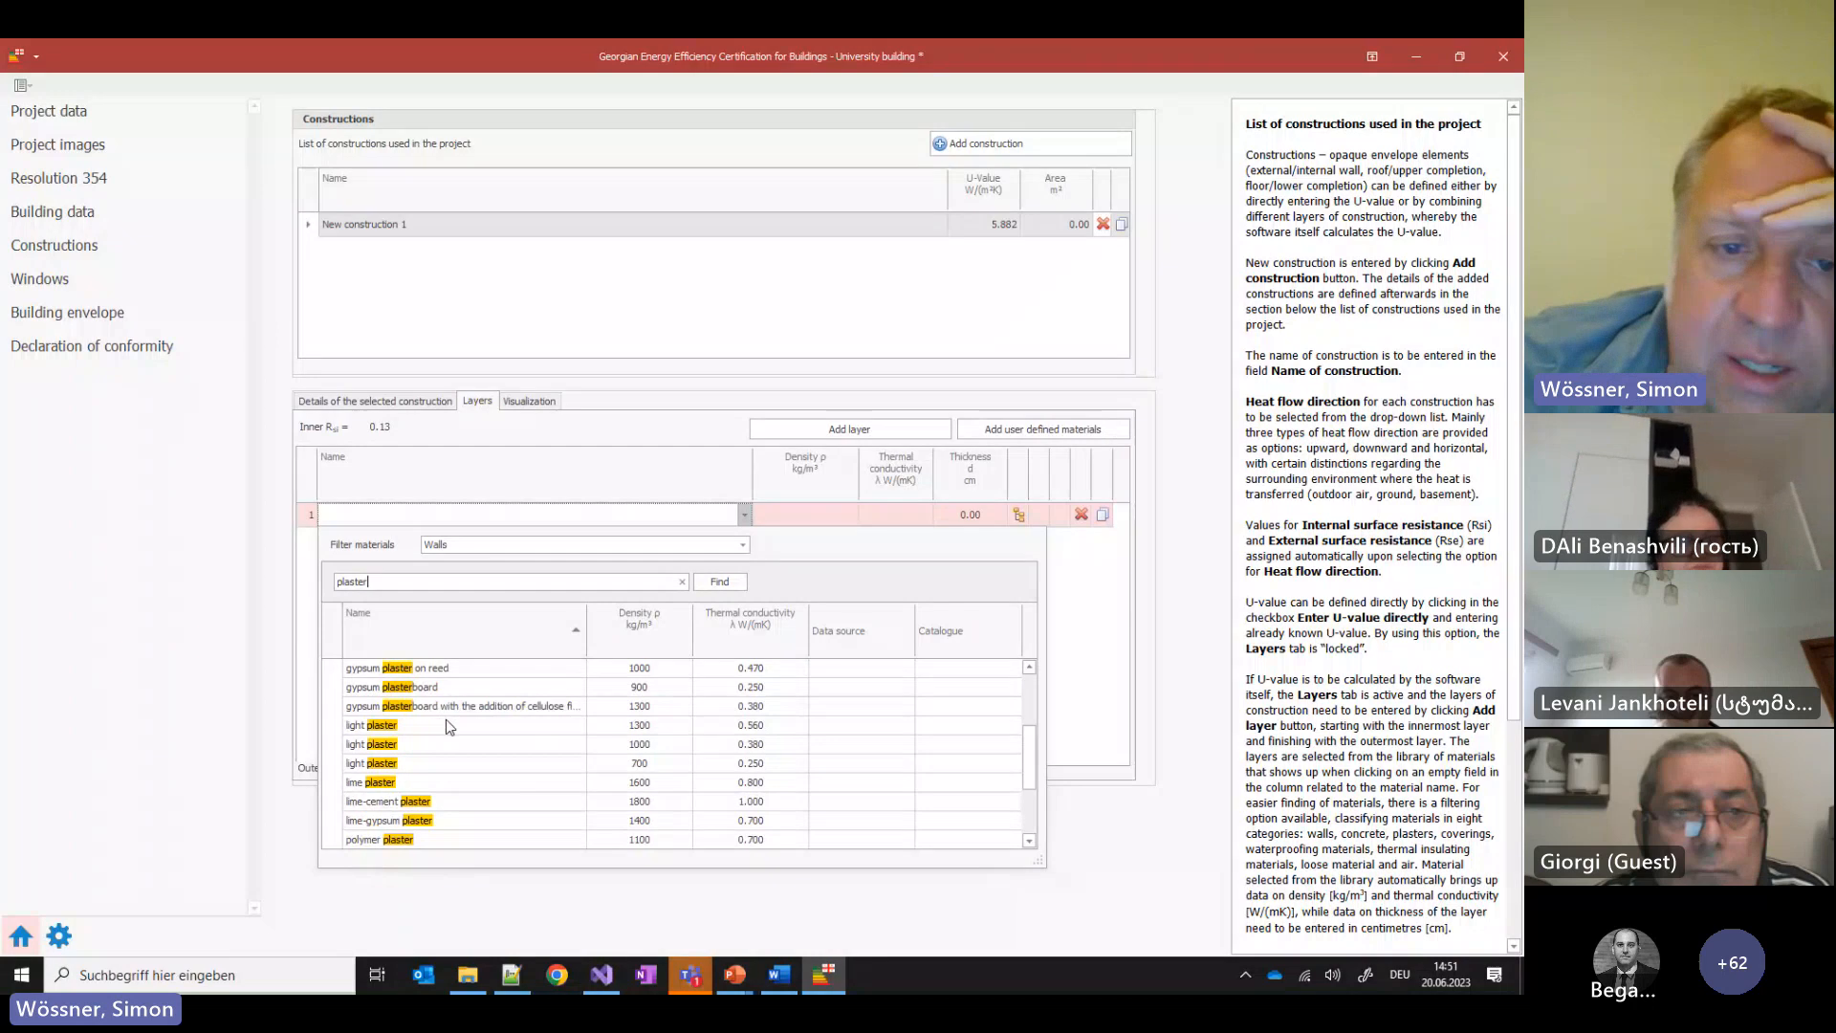
scroll(450, 727, up, 5)
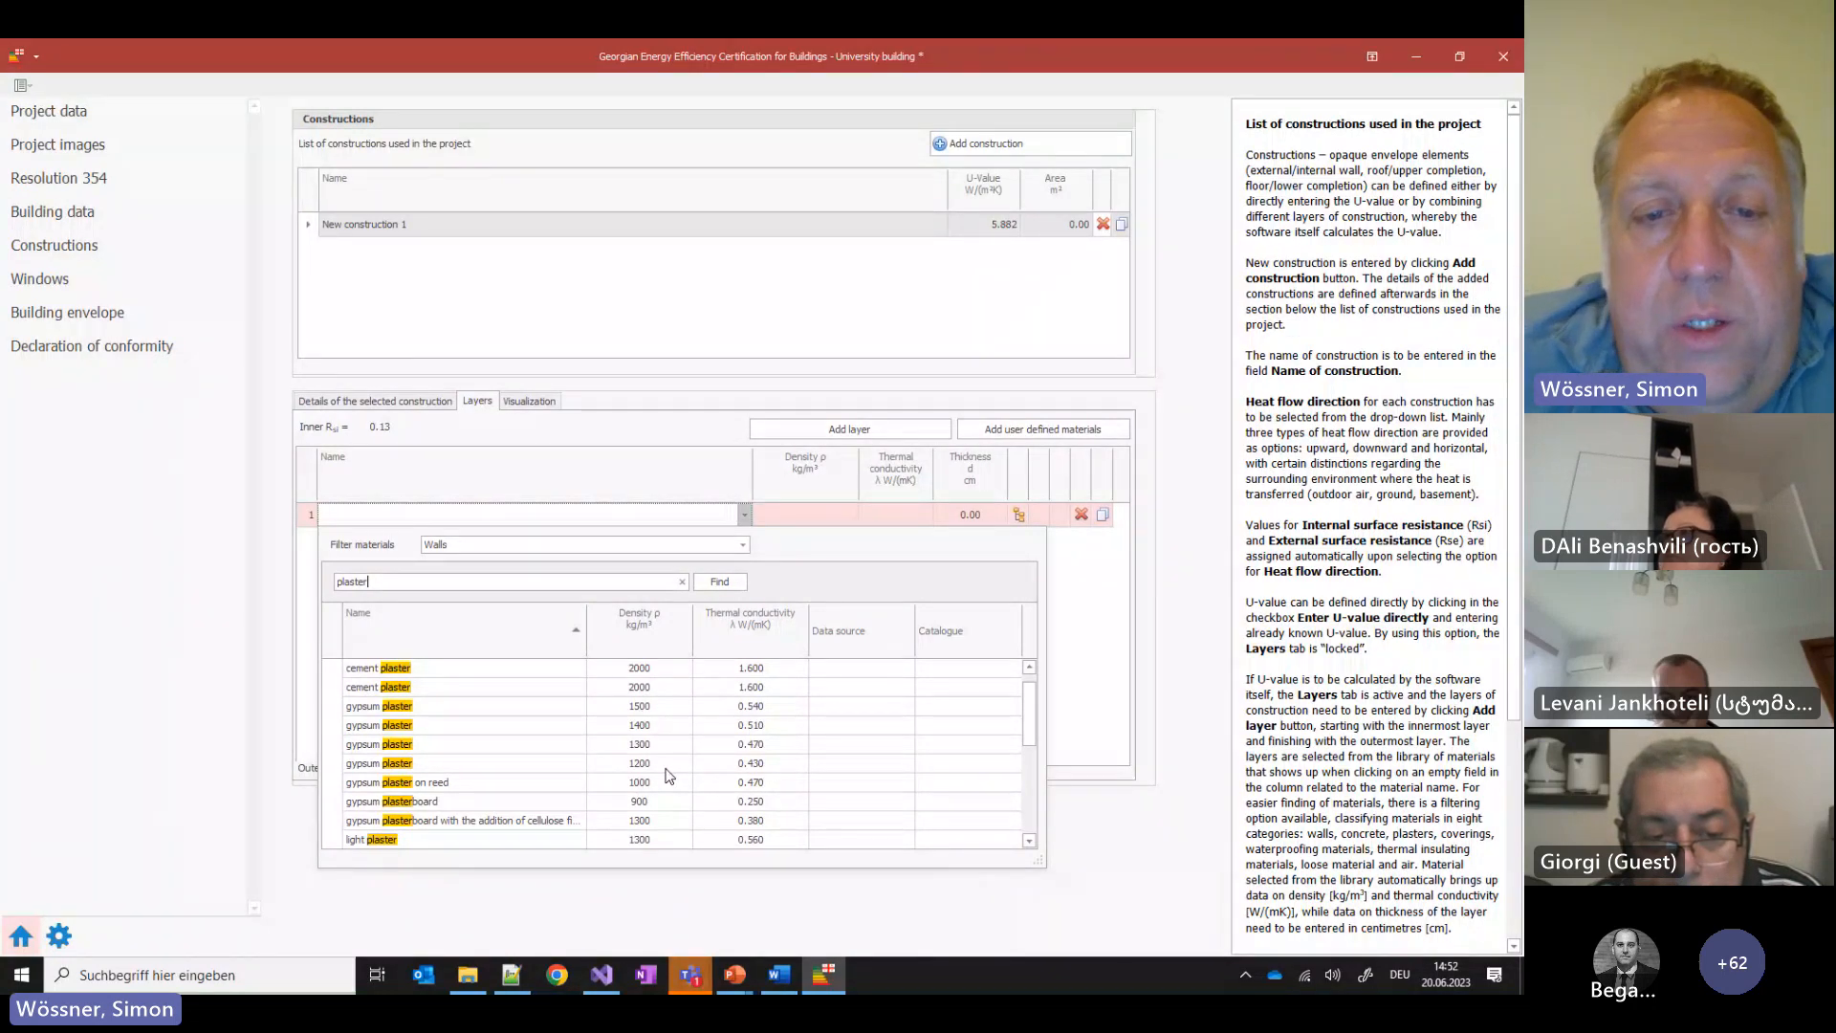
click(659, 712)
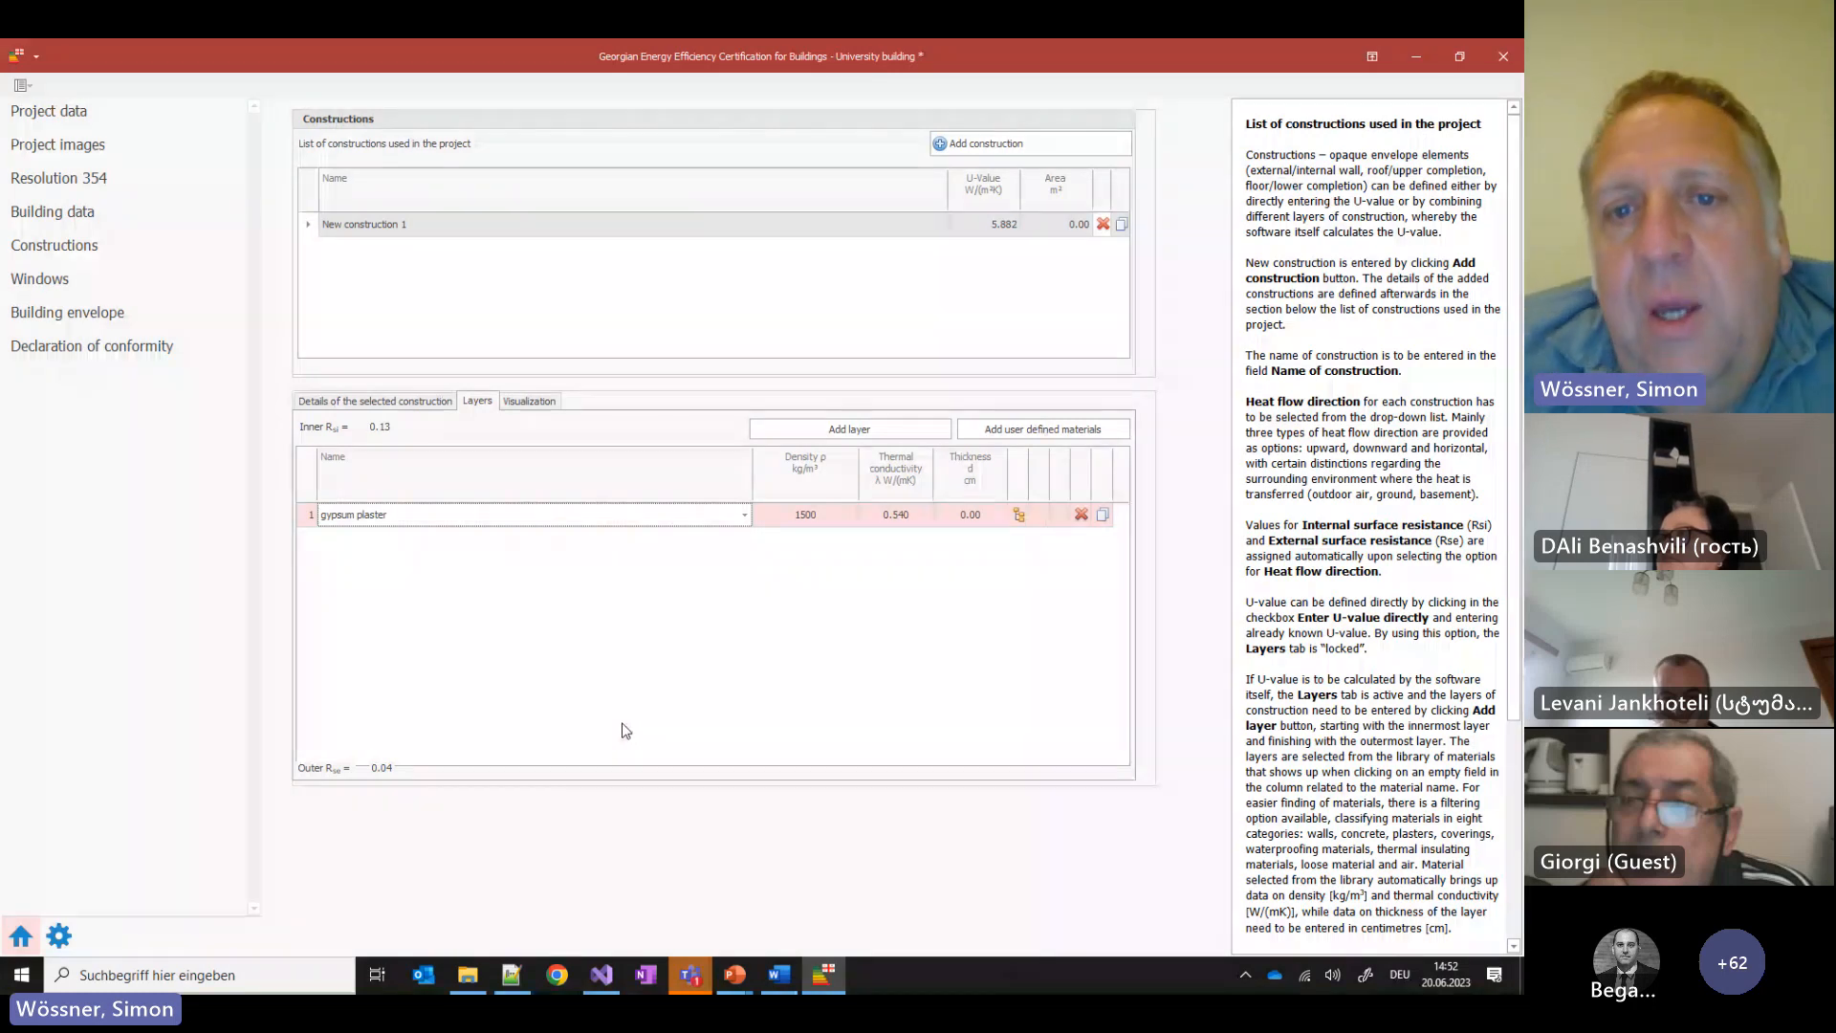
click(971, 514)
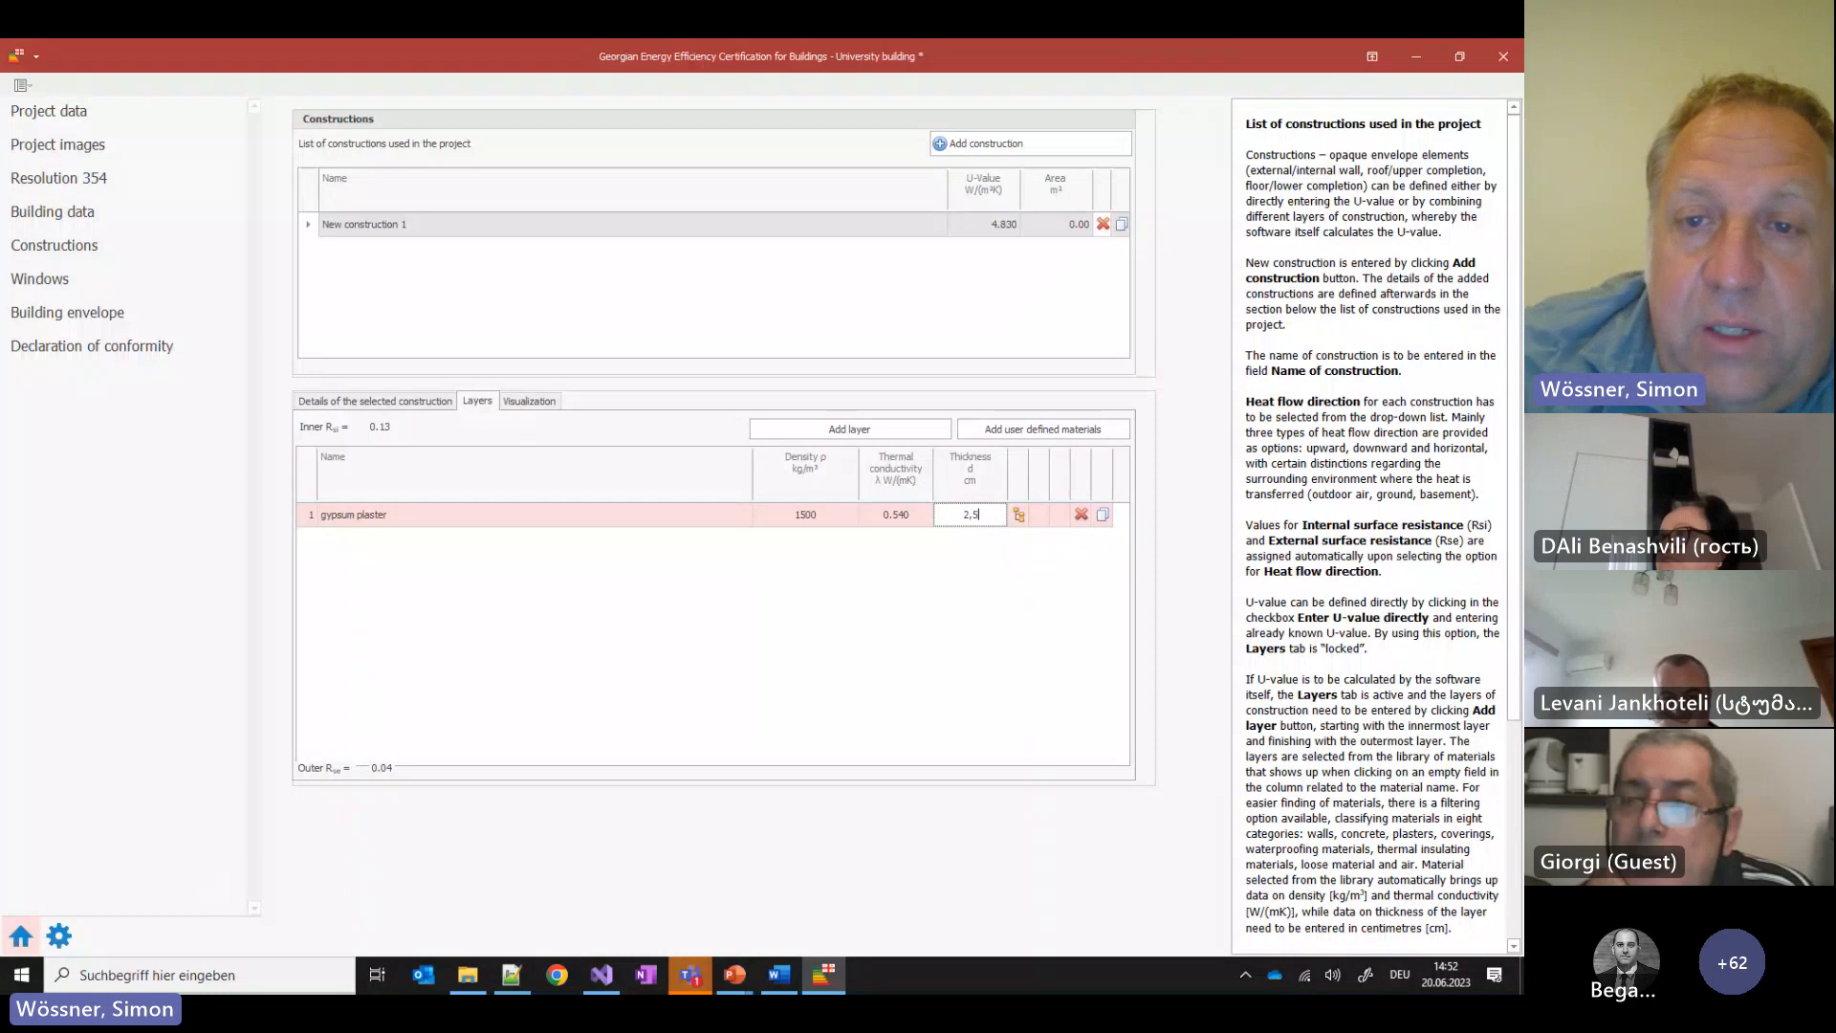
text(2,5)
key(Return)
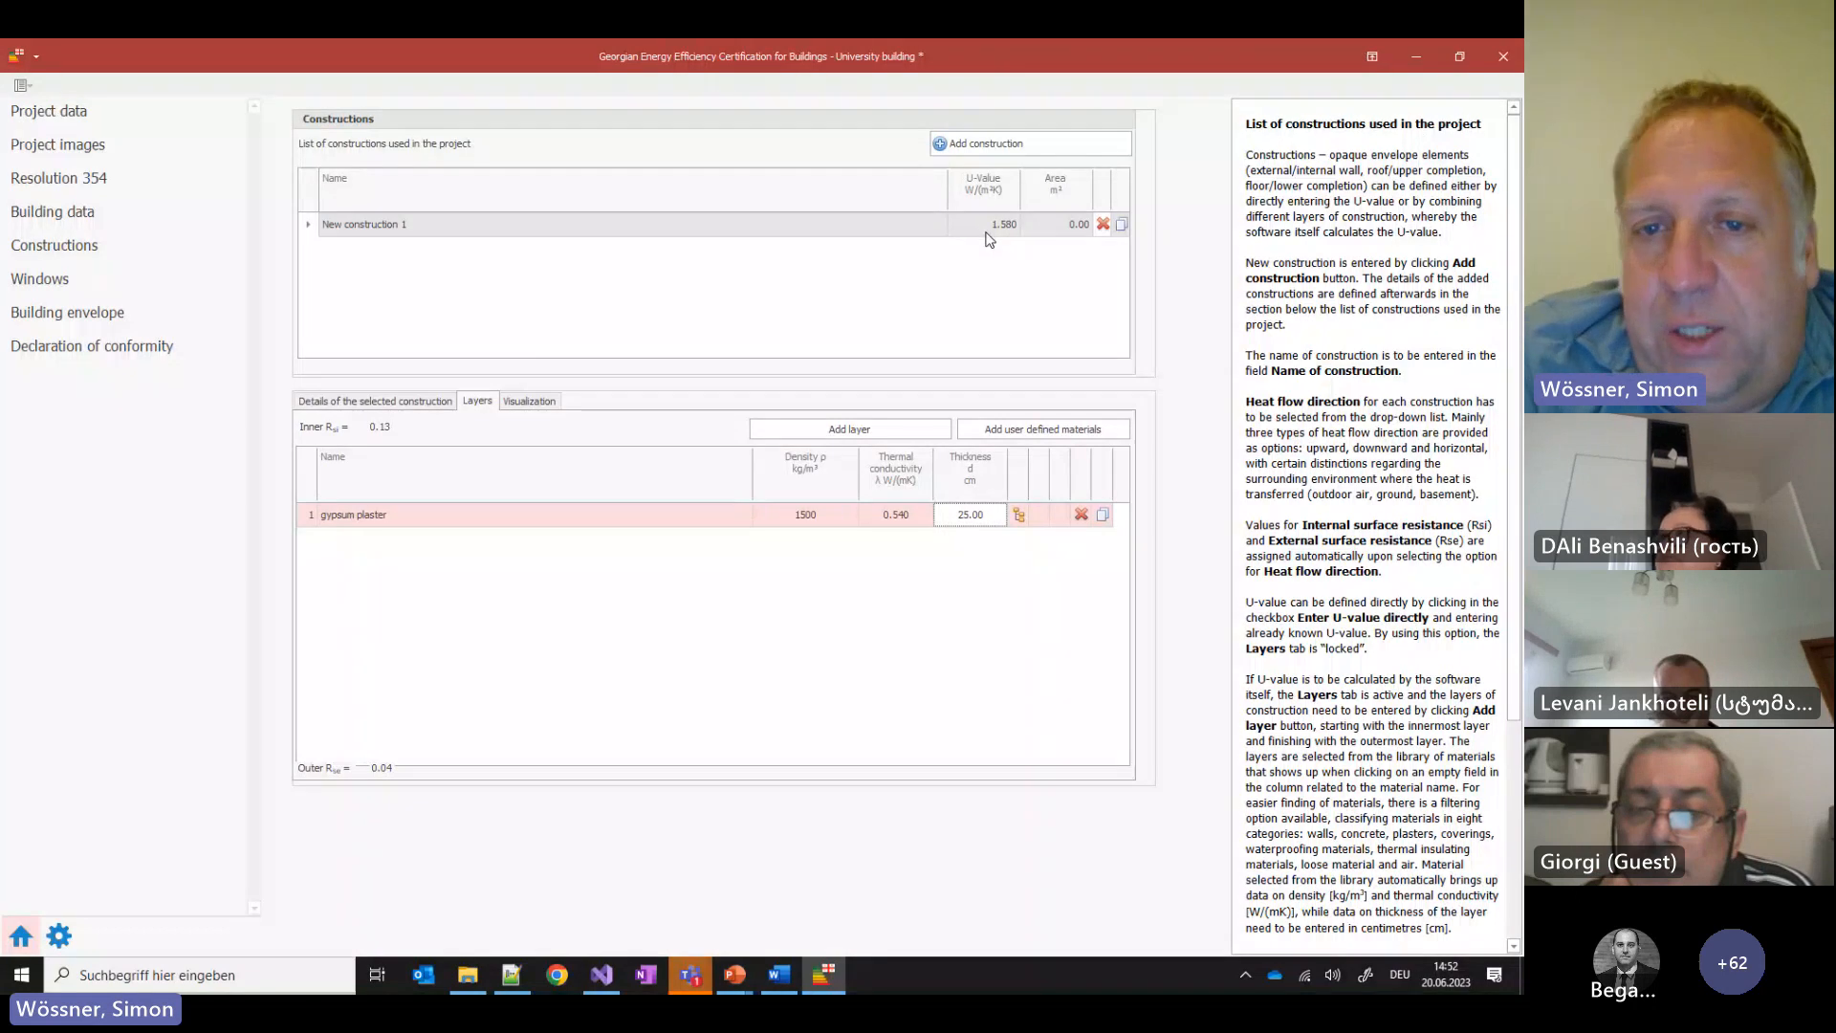
click(971, 515)
text(.5)
key(Return)
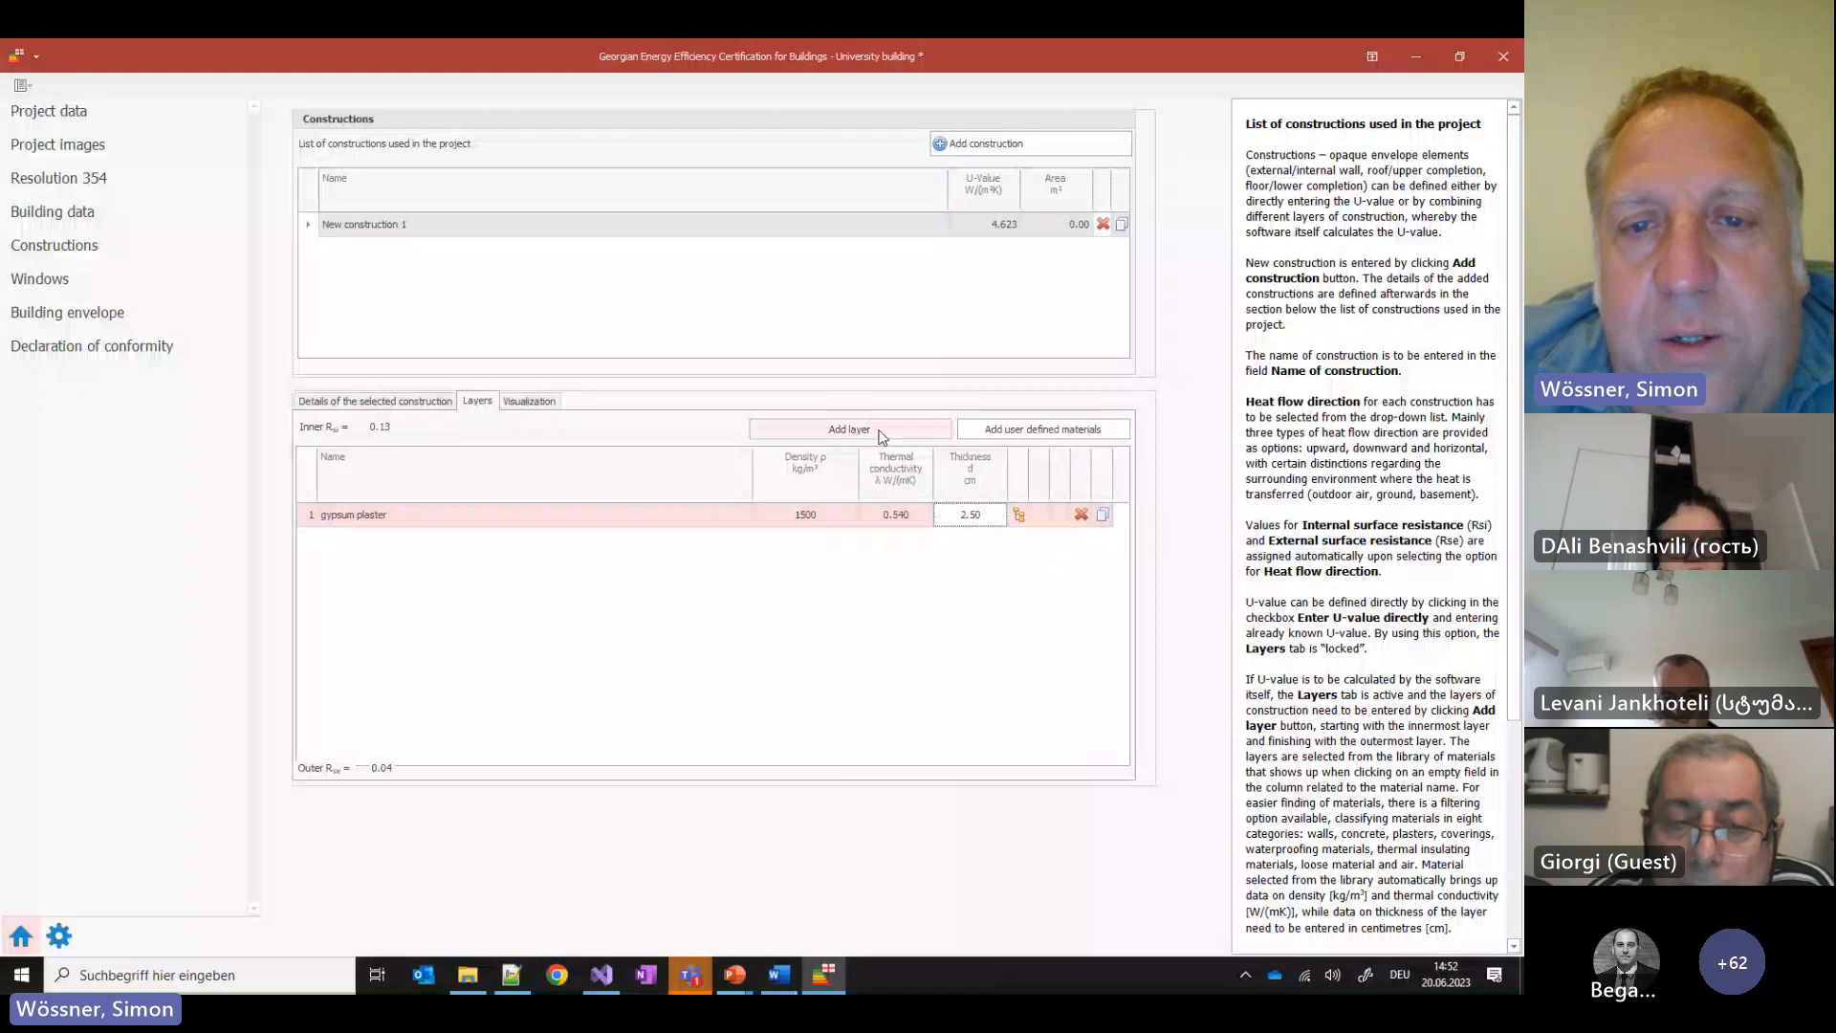
Add a second layer of YTONG D350 by searching the material library for 'ytong'
click(849, 428)
click(467, 543)
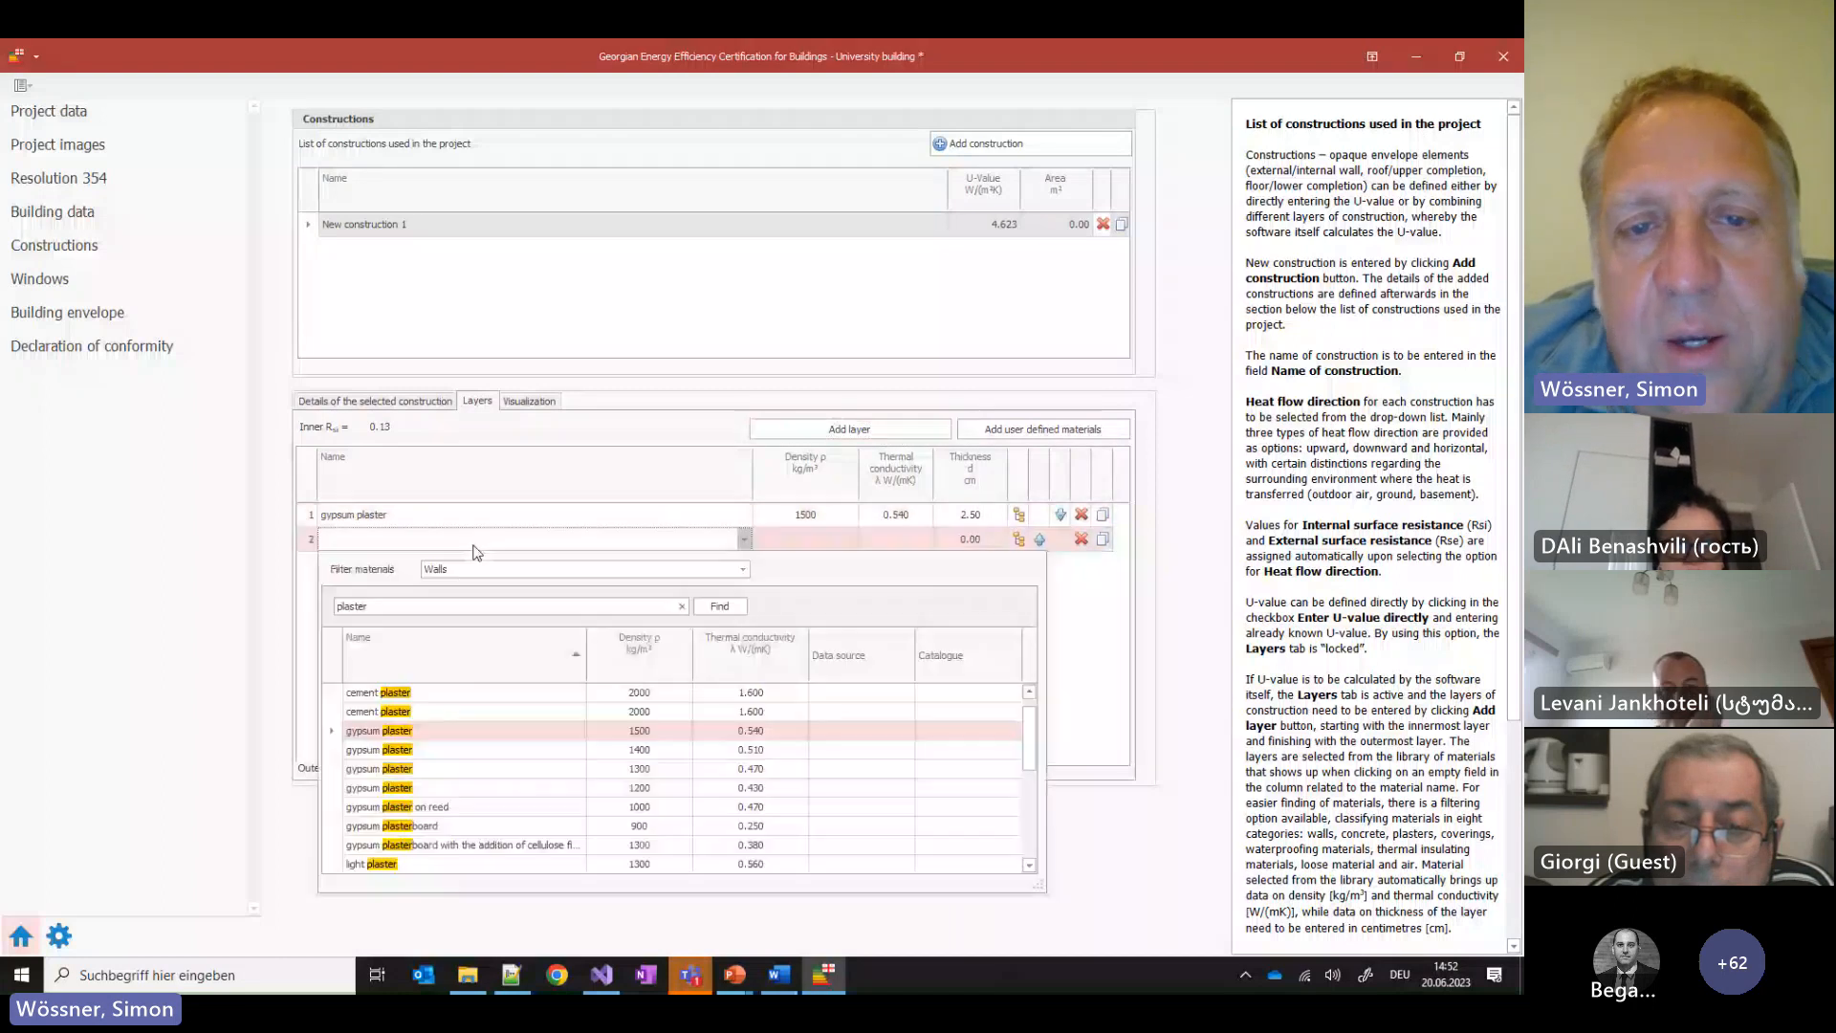
click(406, 610)
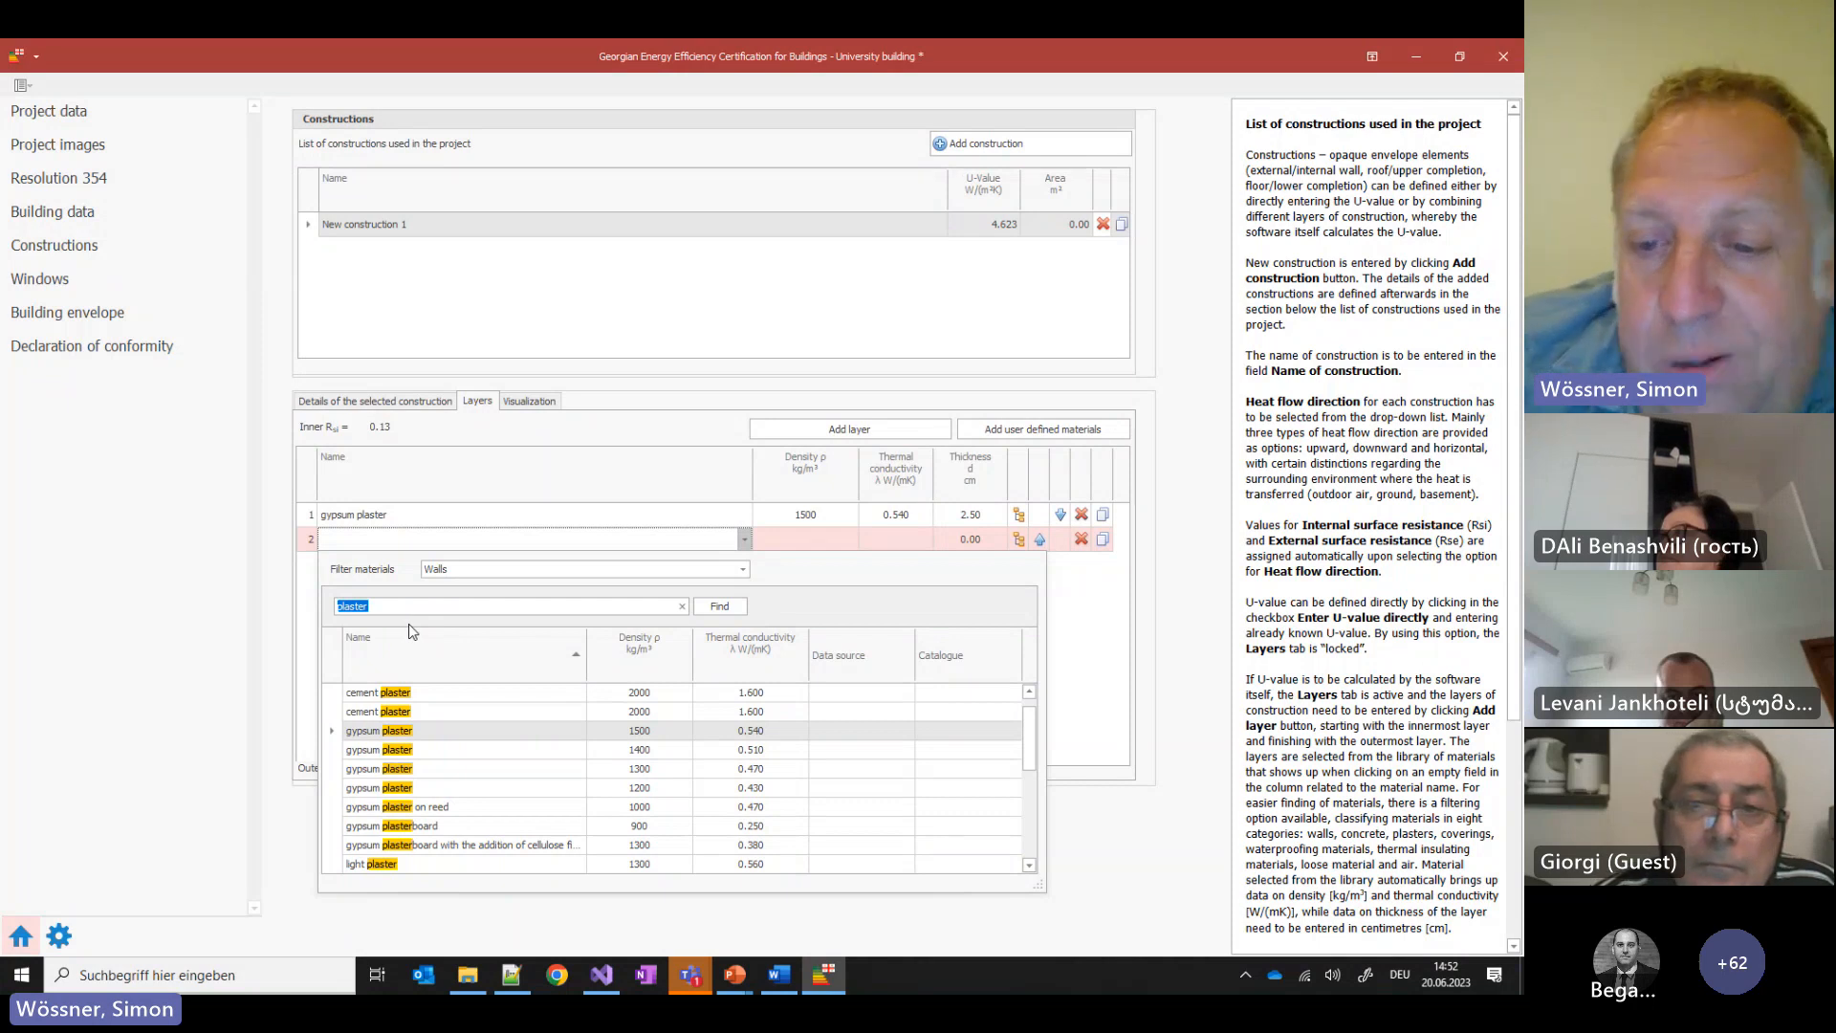
text(yto)
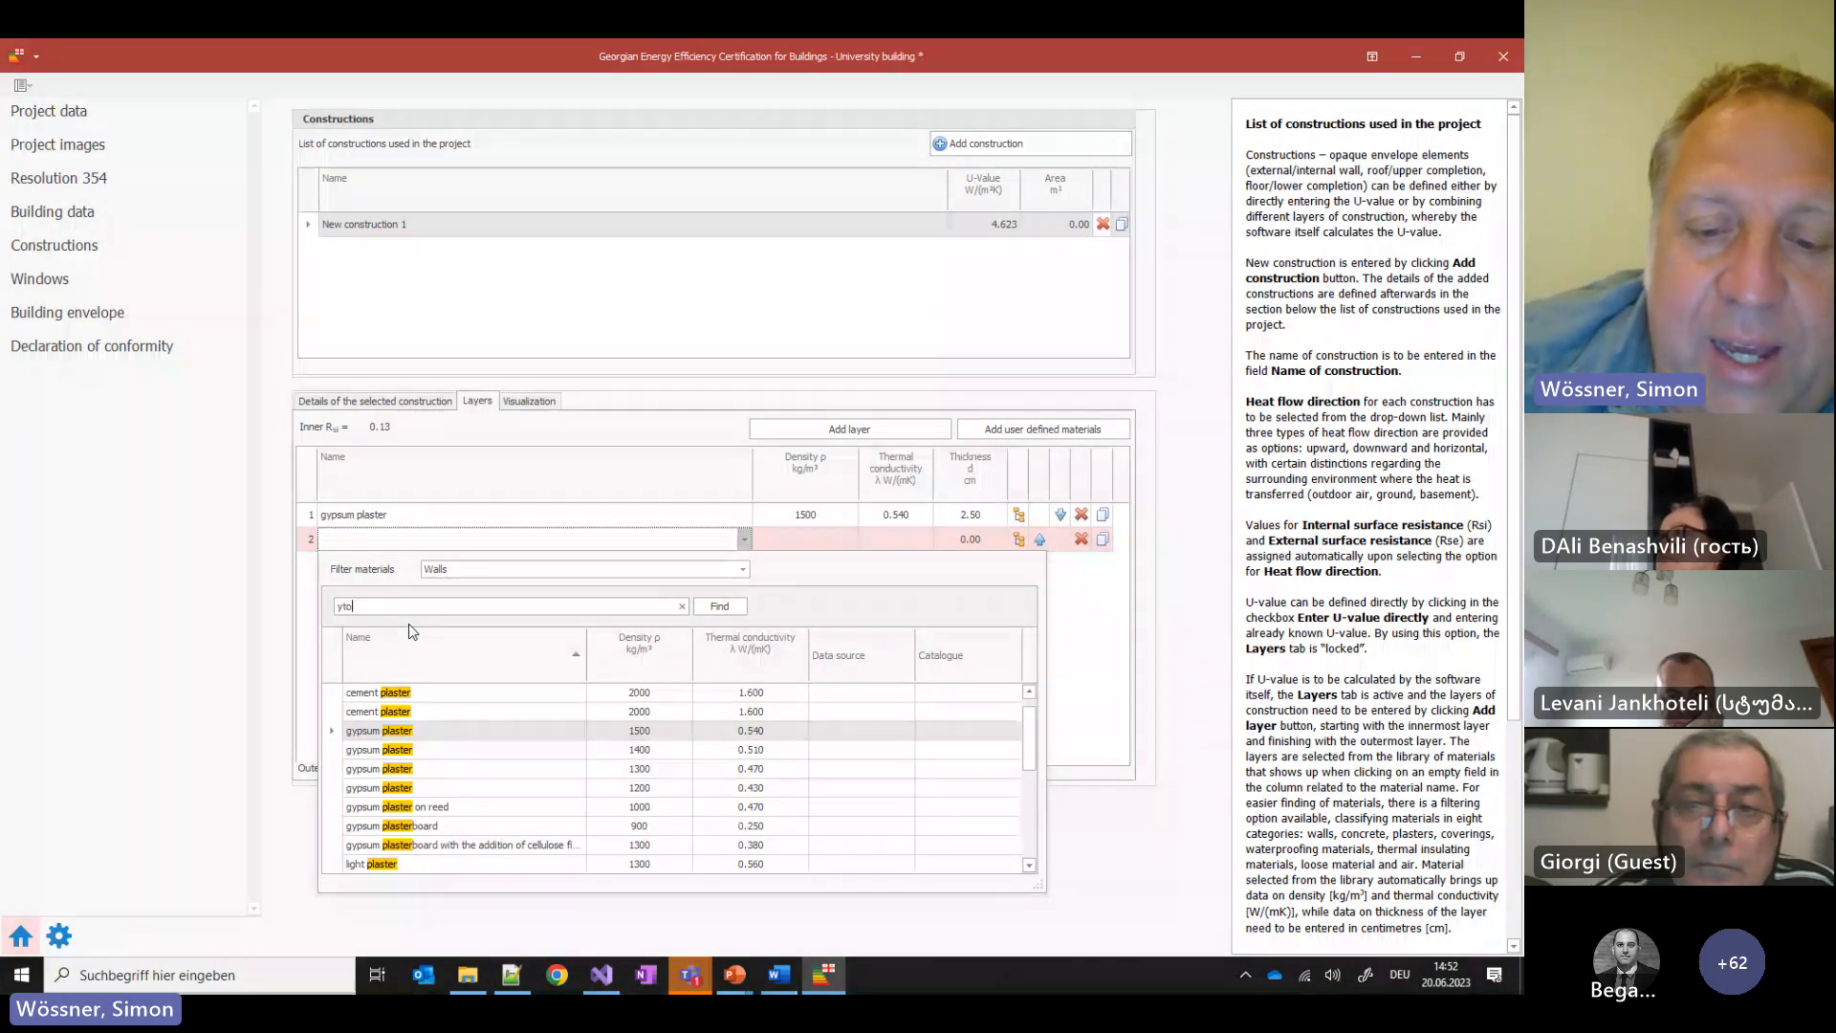
text(ng)
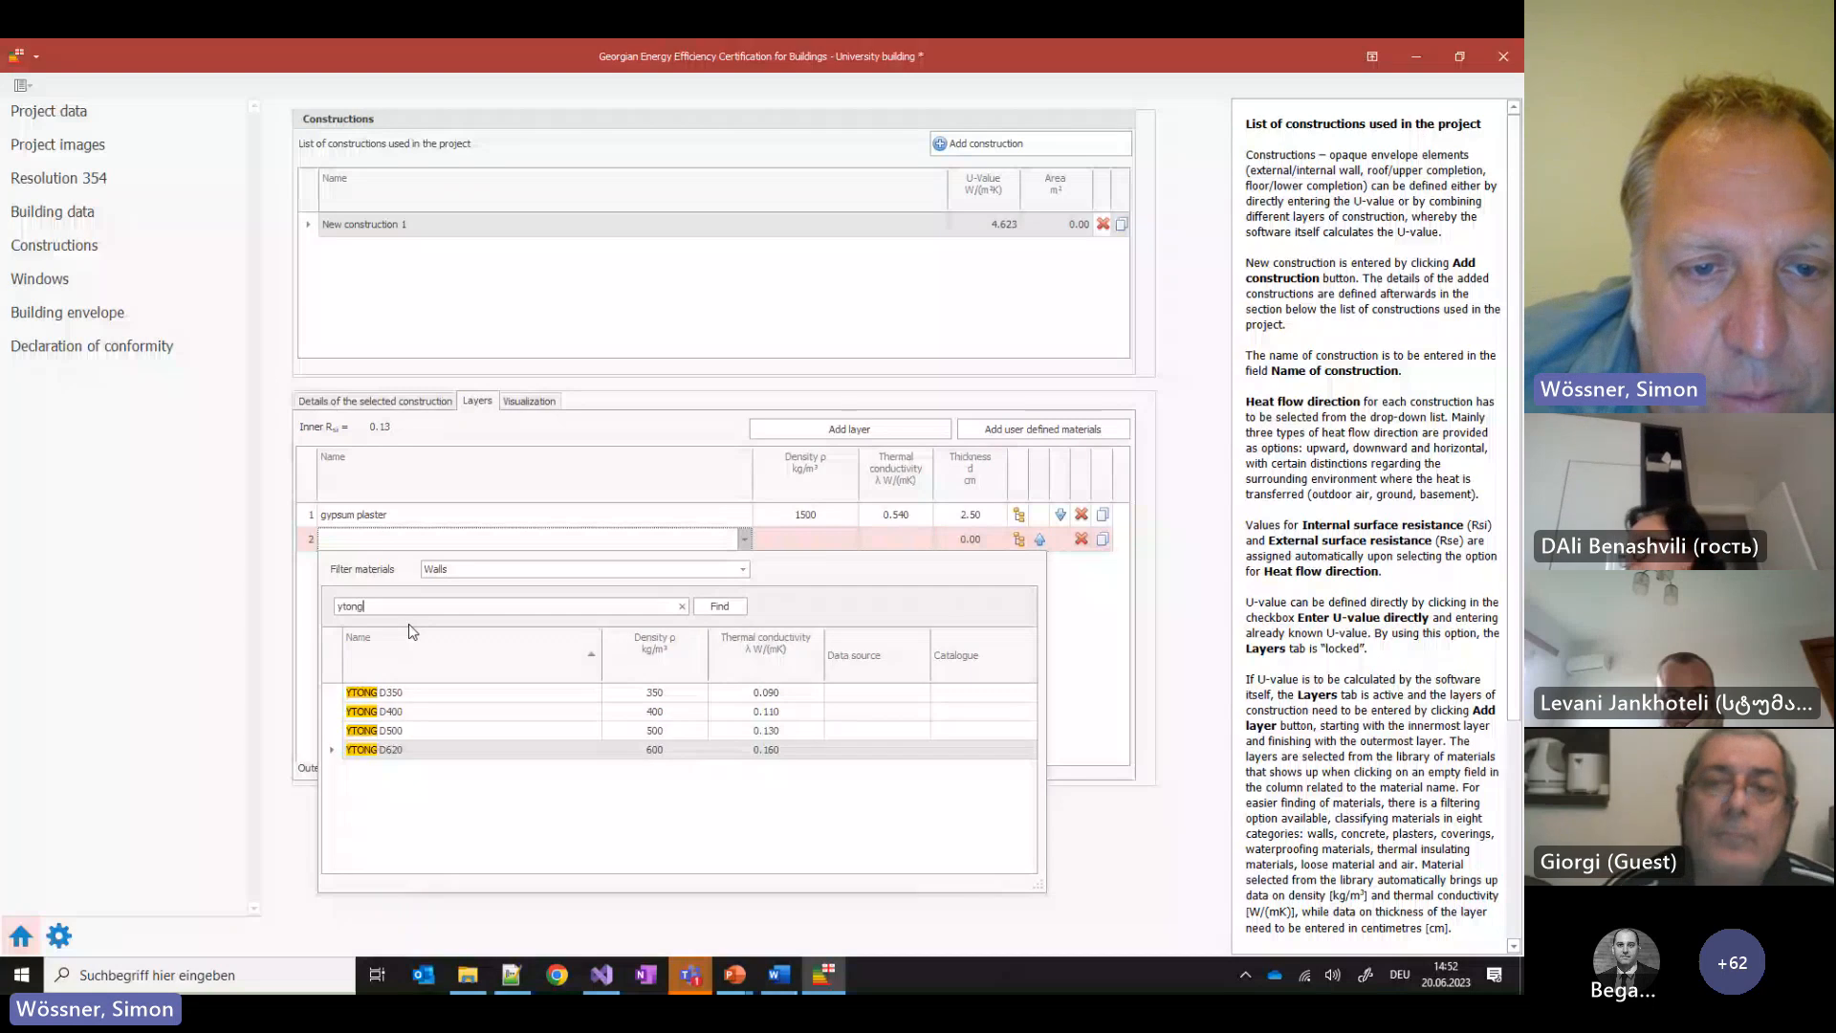
click(411, 695)
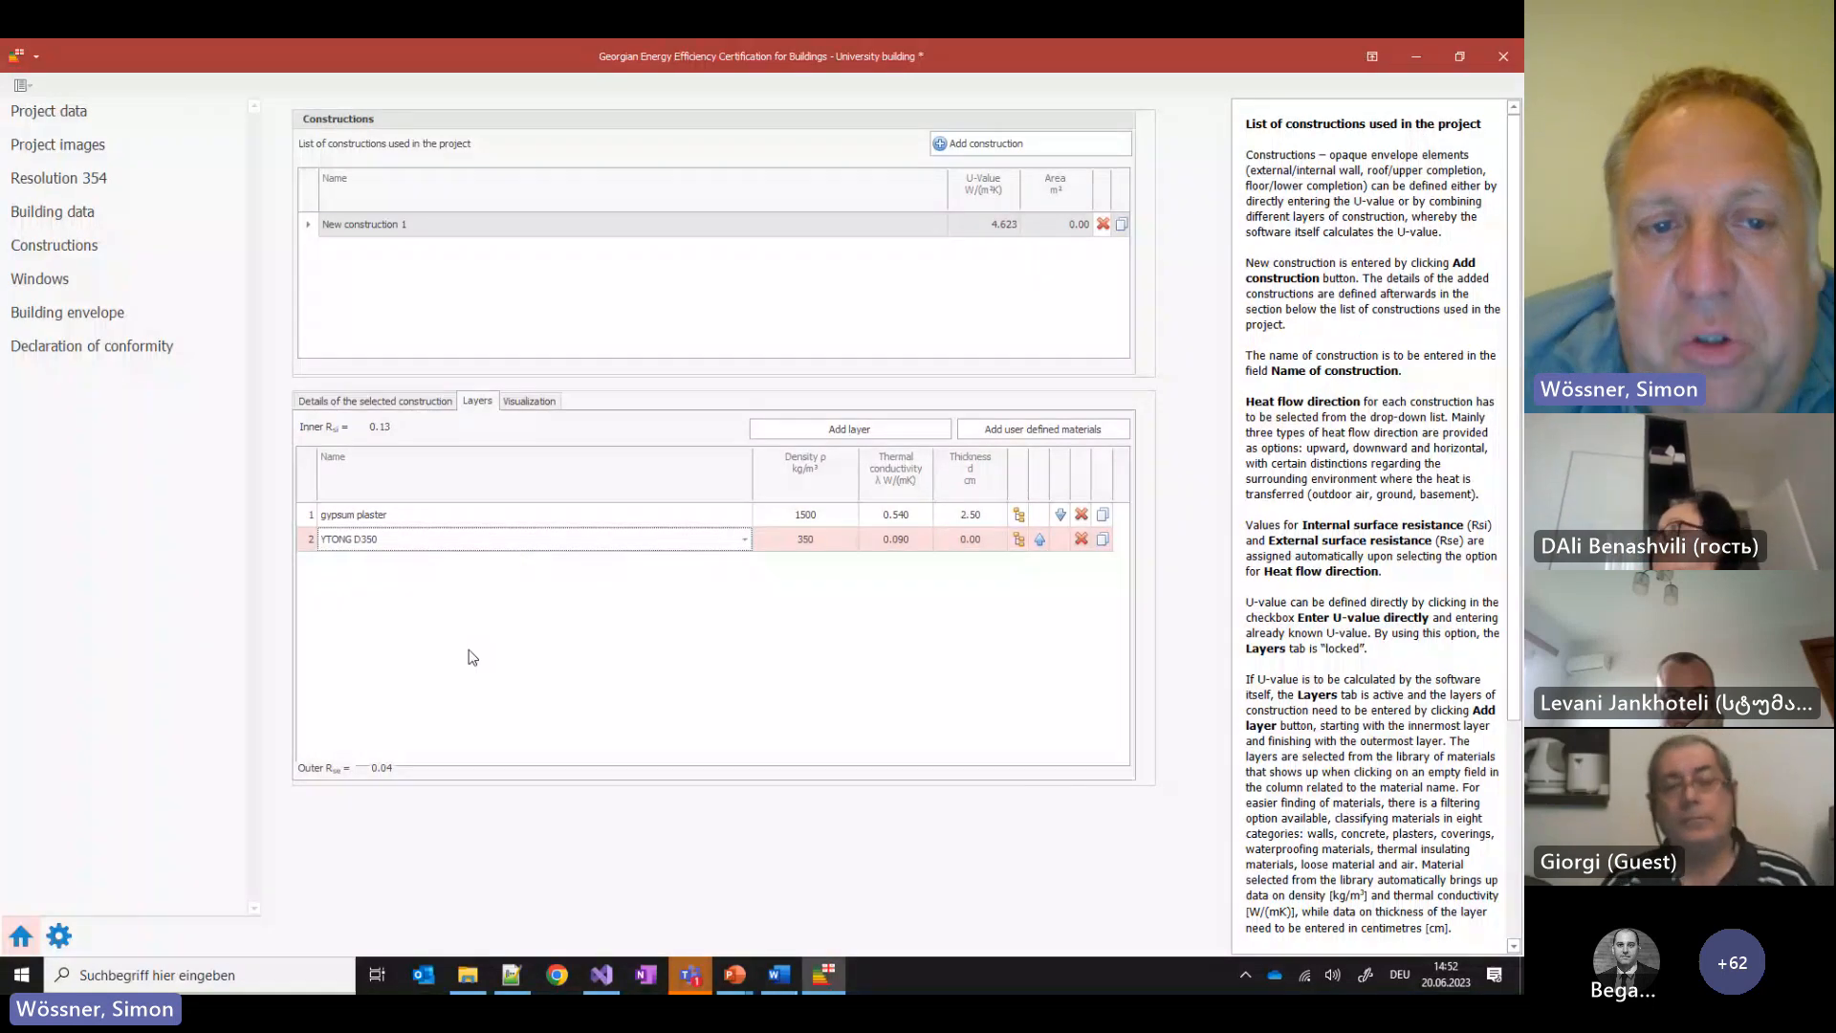
Make the YTONG layer 25 cm and duplicate the gypsum plaster as a third layer, reaching U-value 0.329
click(971, 540)
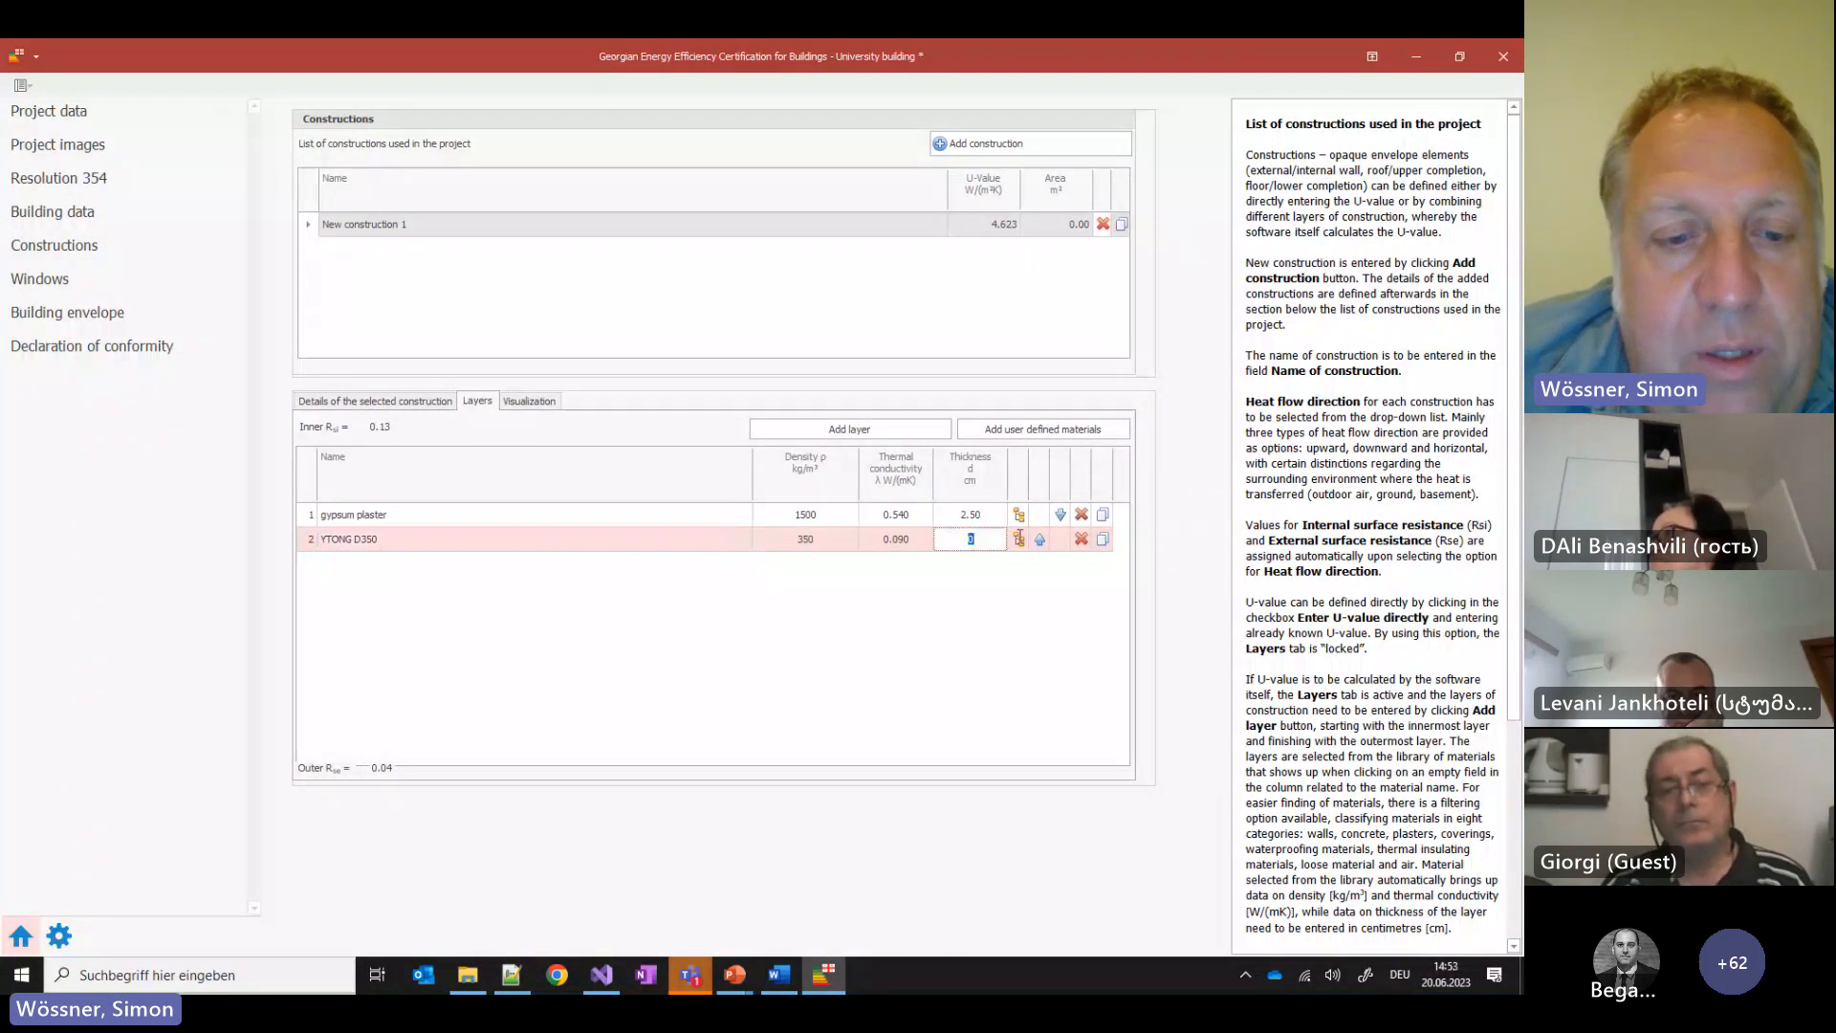
text(25)
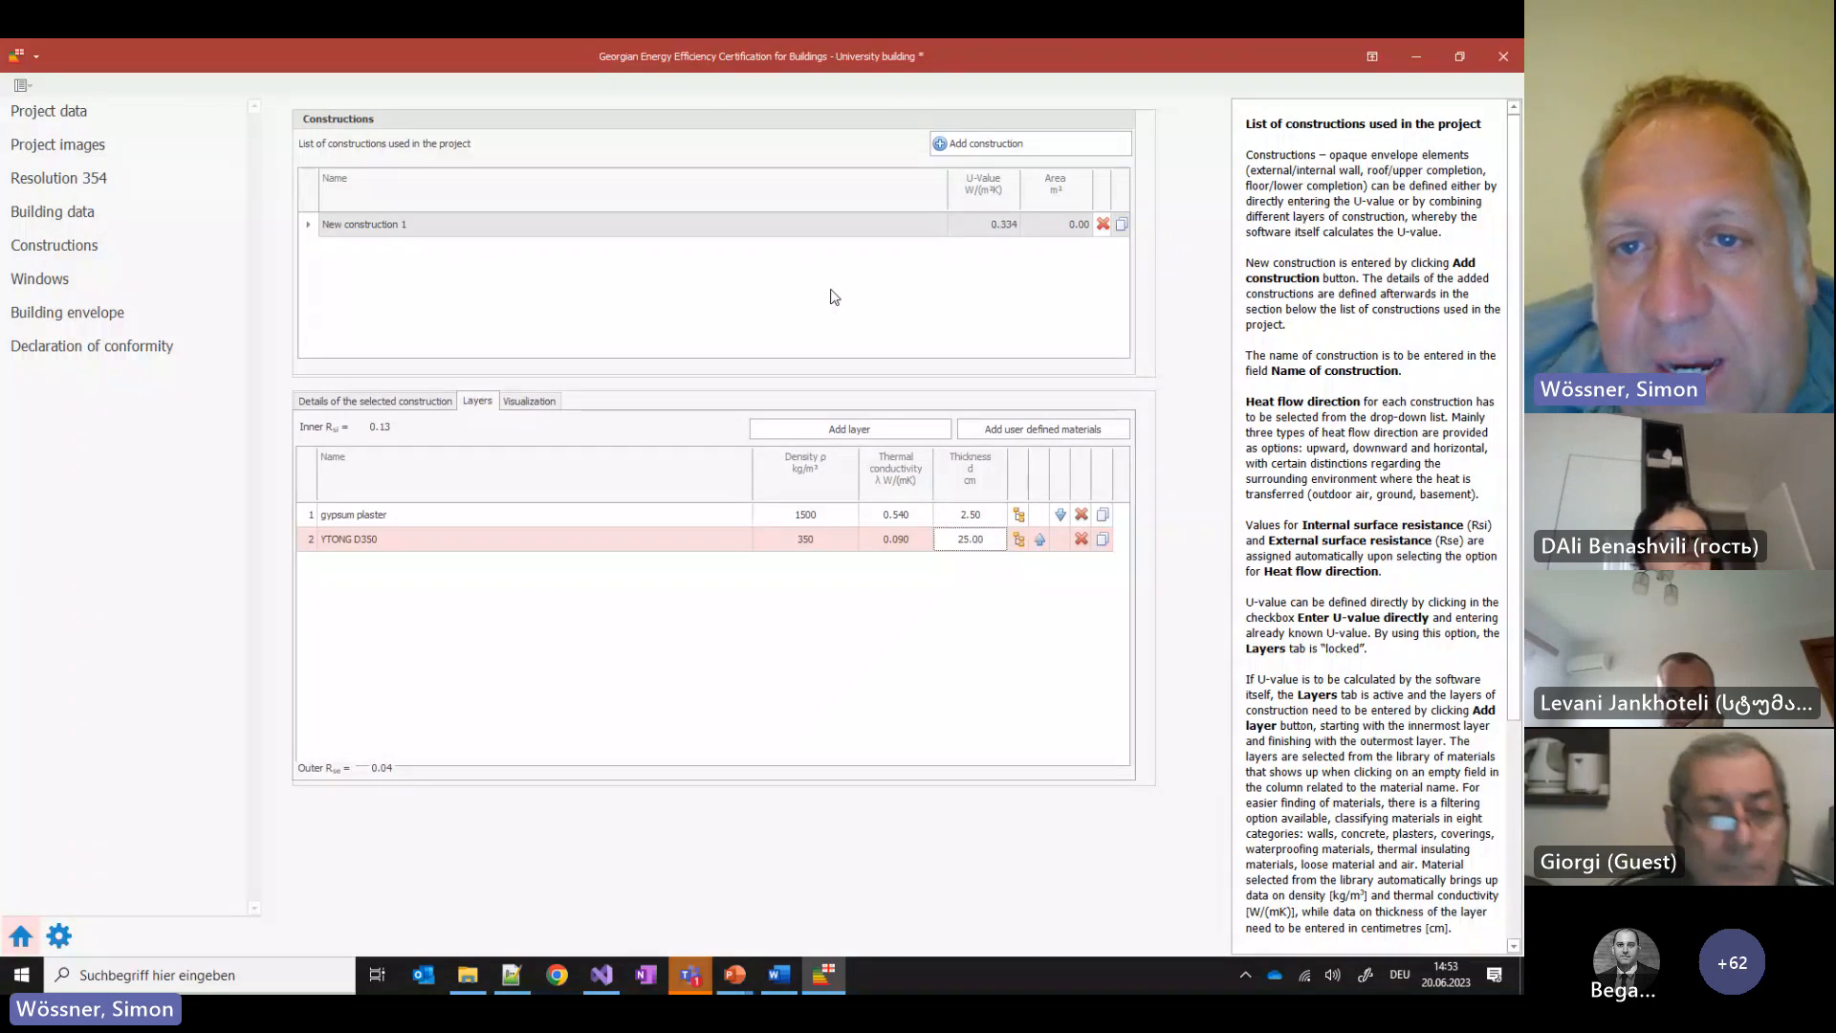
click(1010, 227)
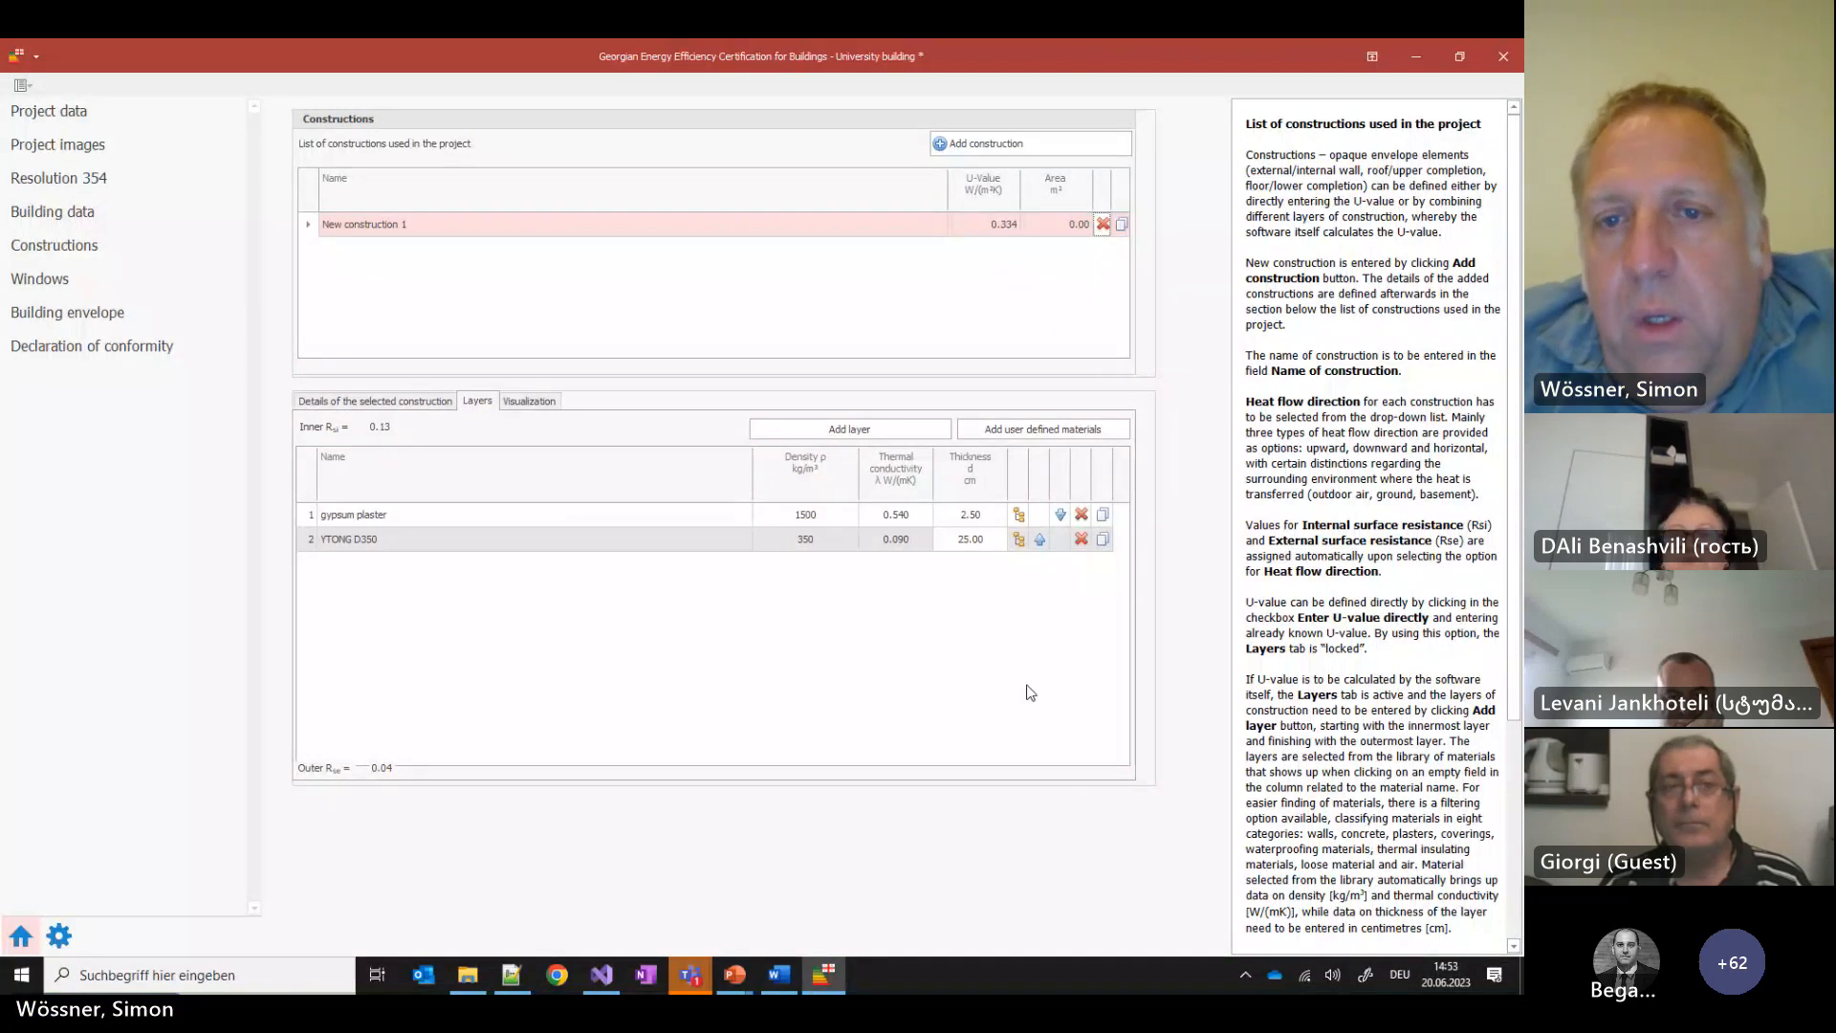
click(1103, 515)
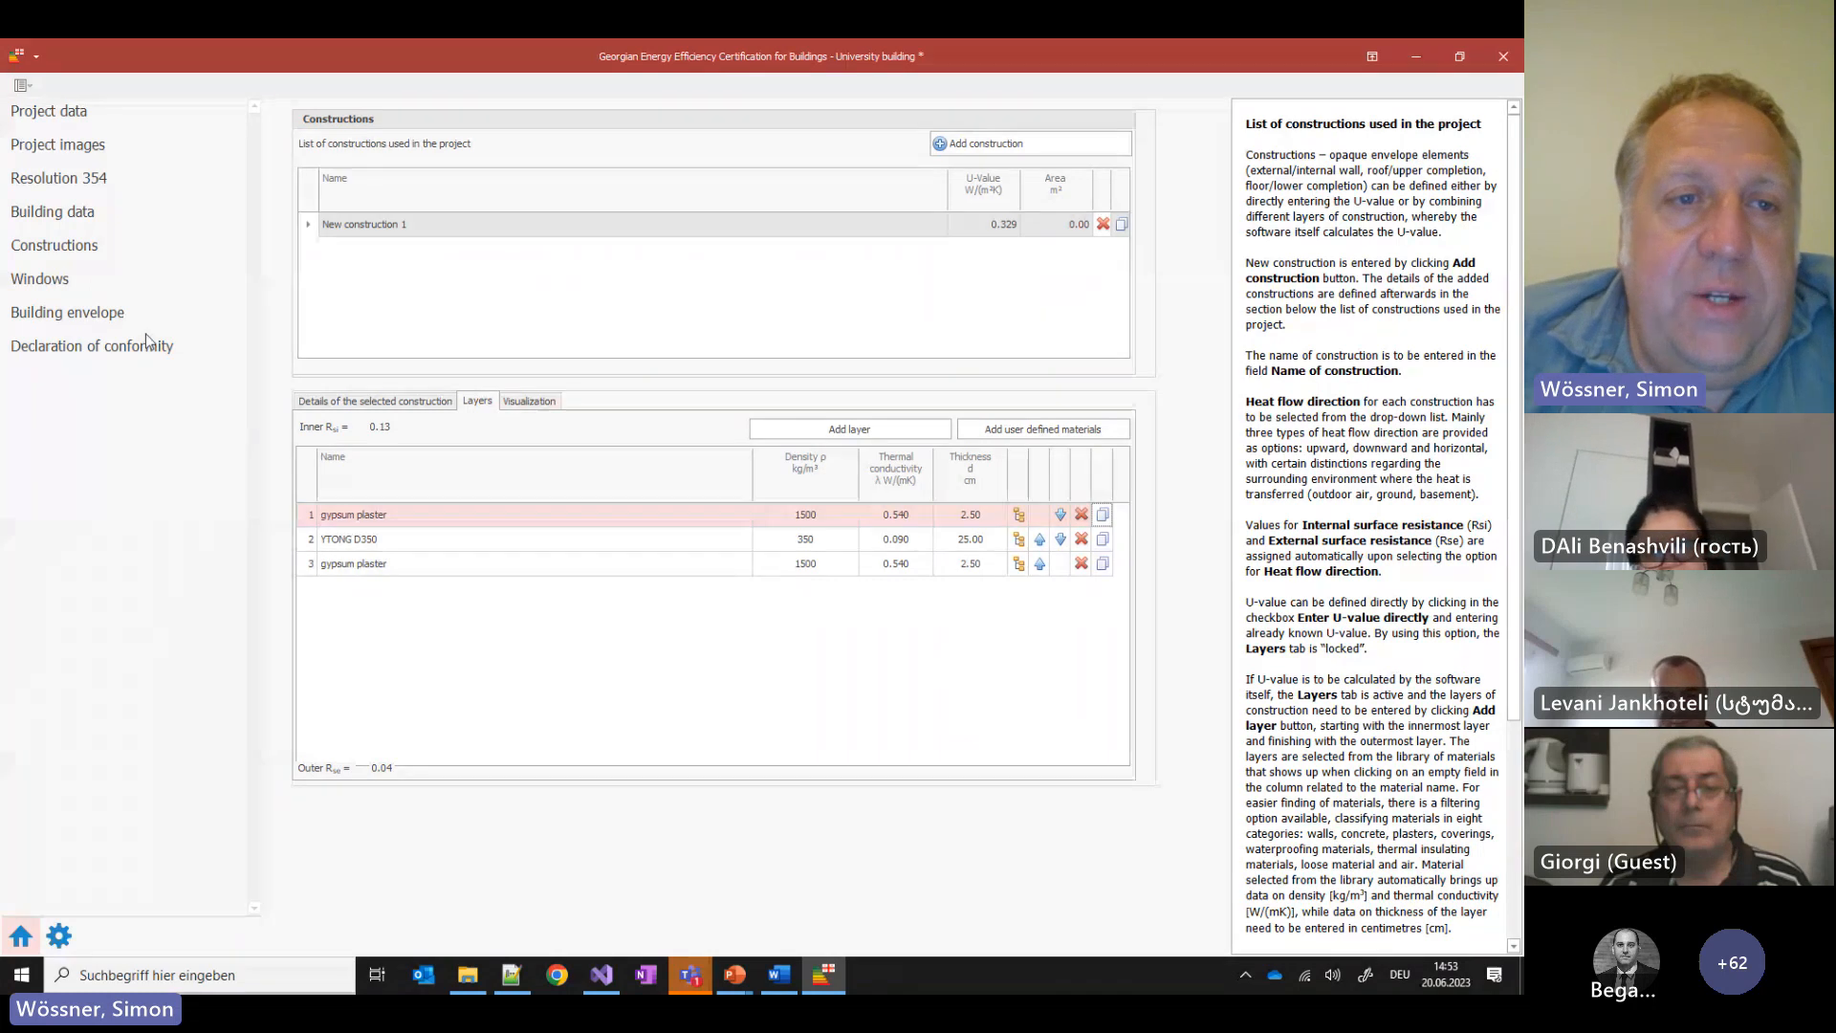
click(94, 315)
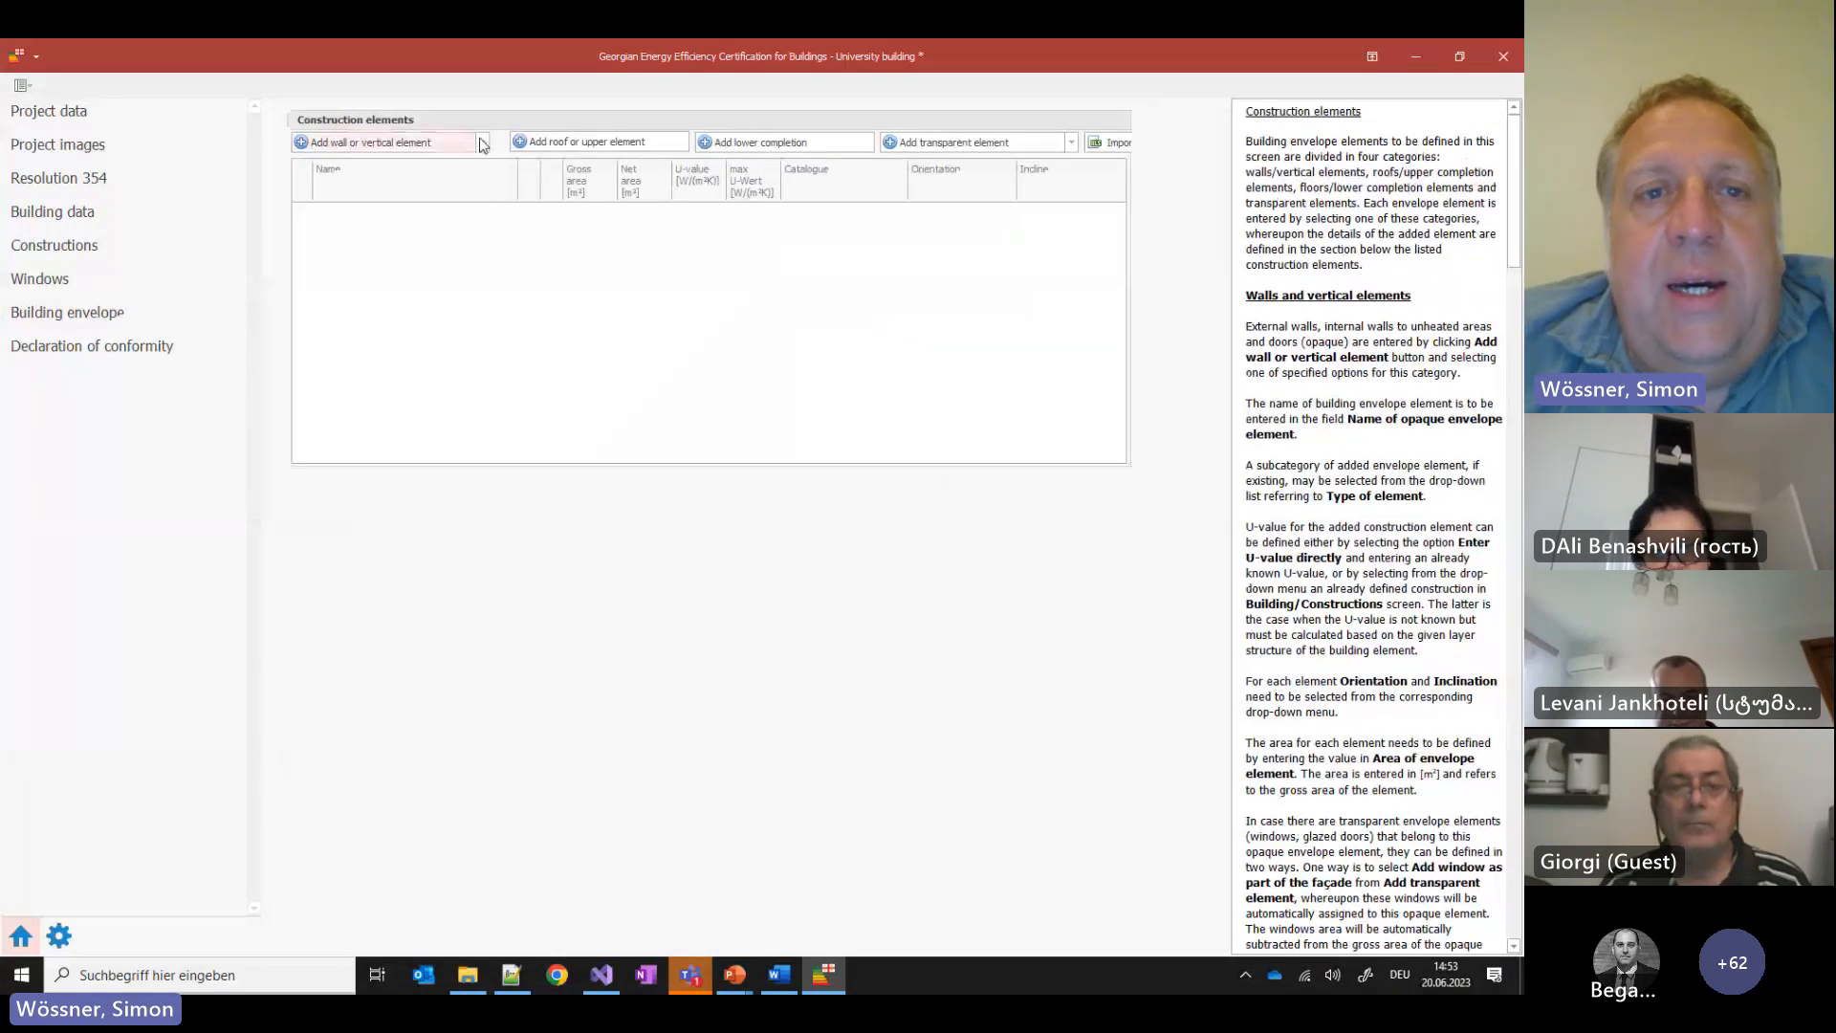
Add an outside wall built from New construction 1, keeping its orientation South
click(381, 142)
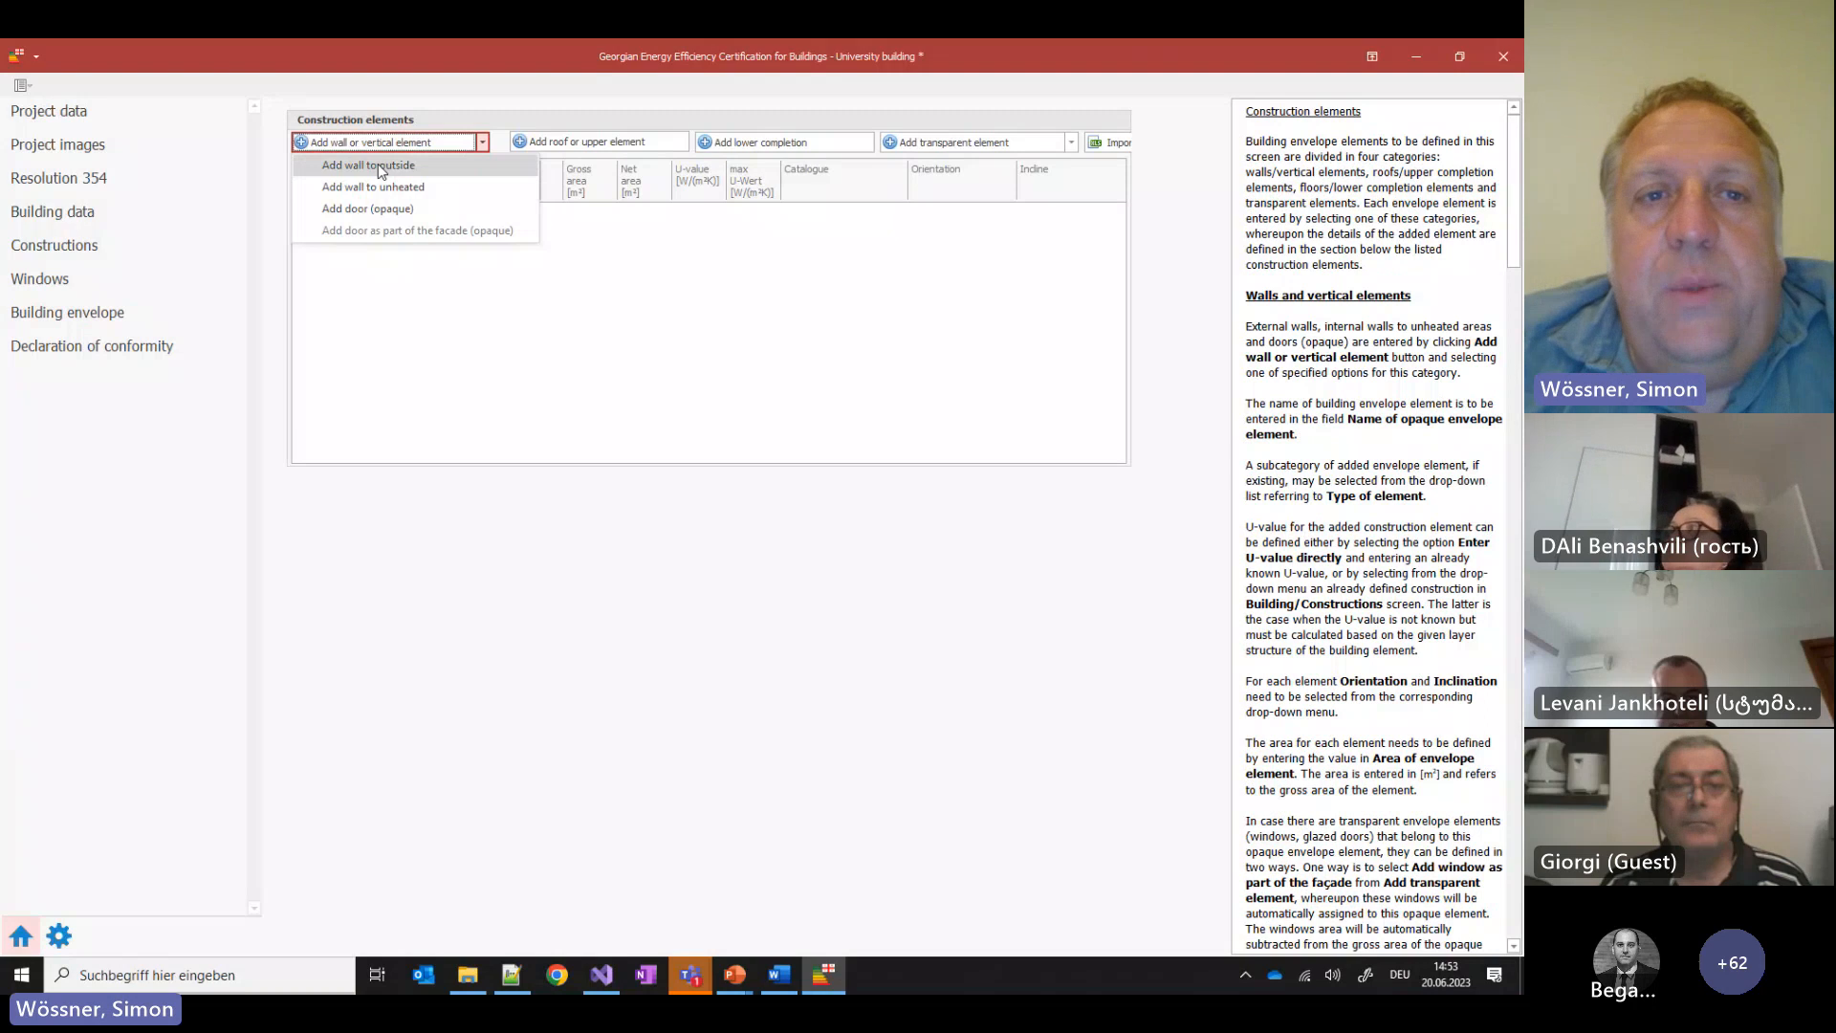
click(380, 167)
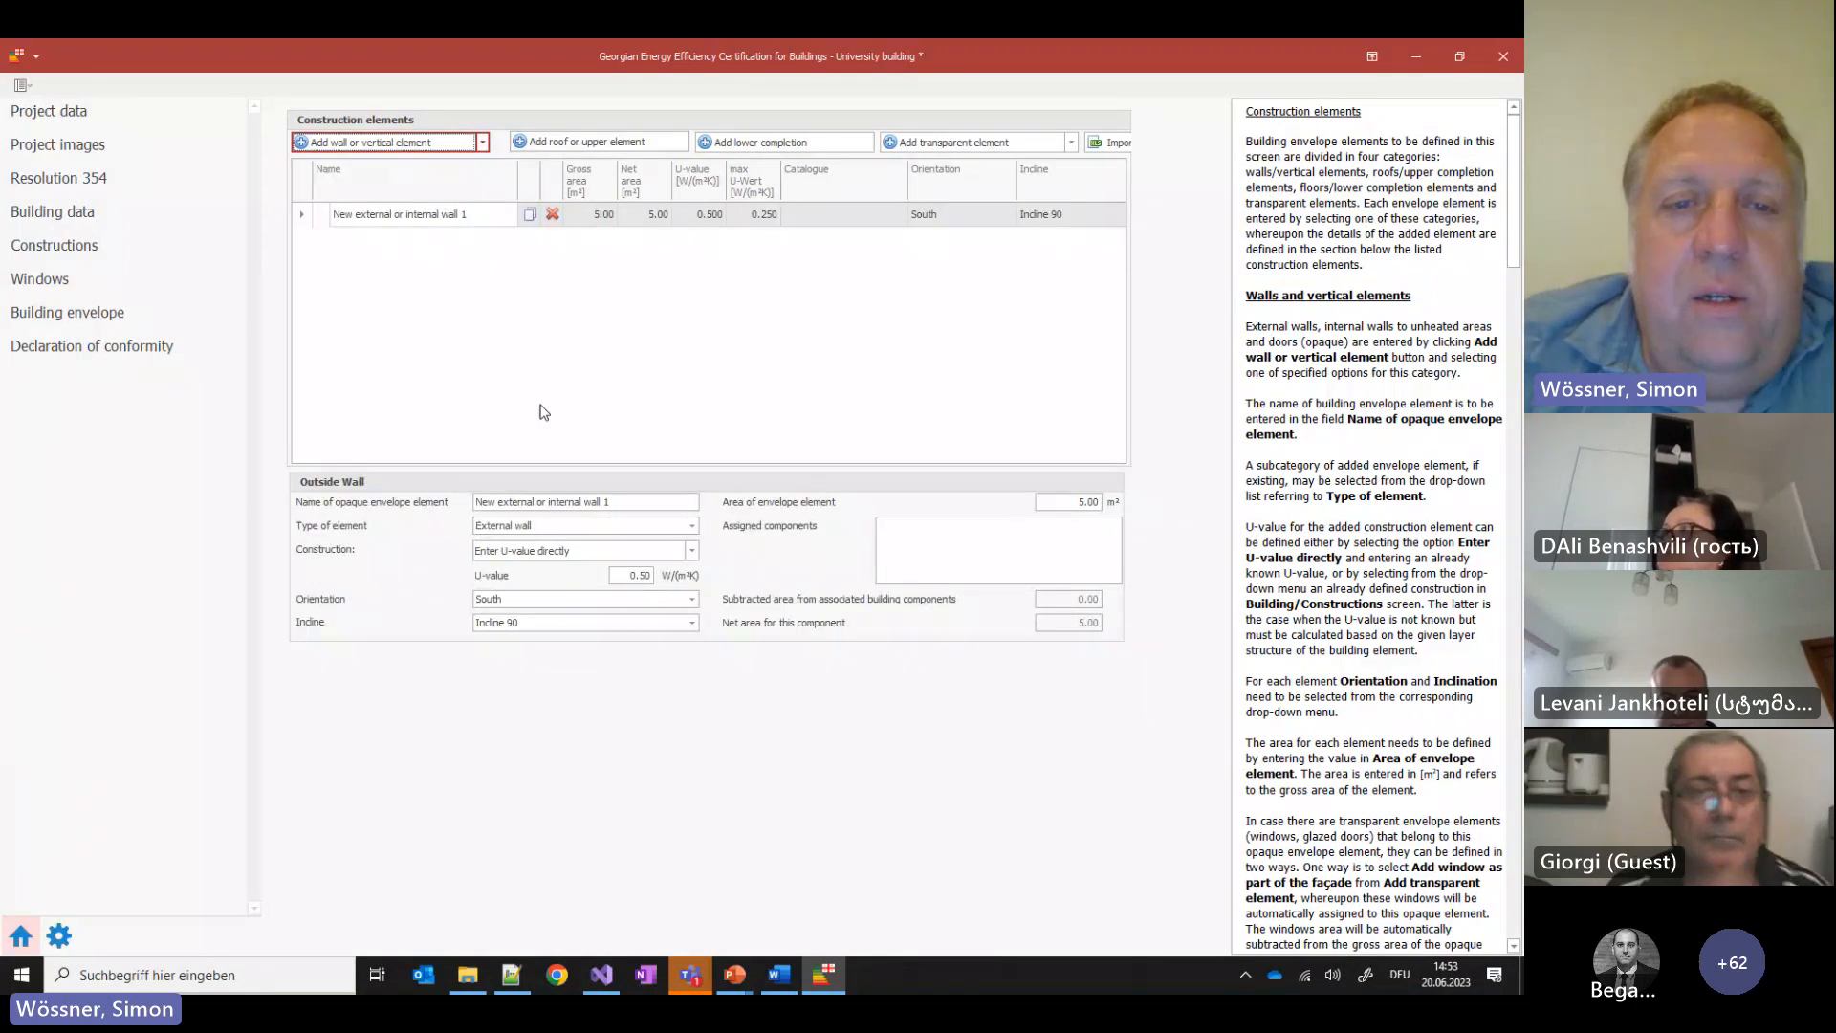
click(692, 552)
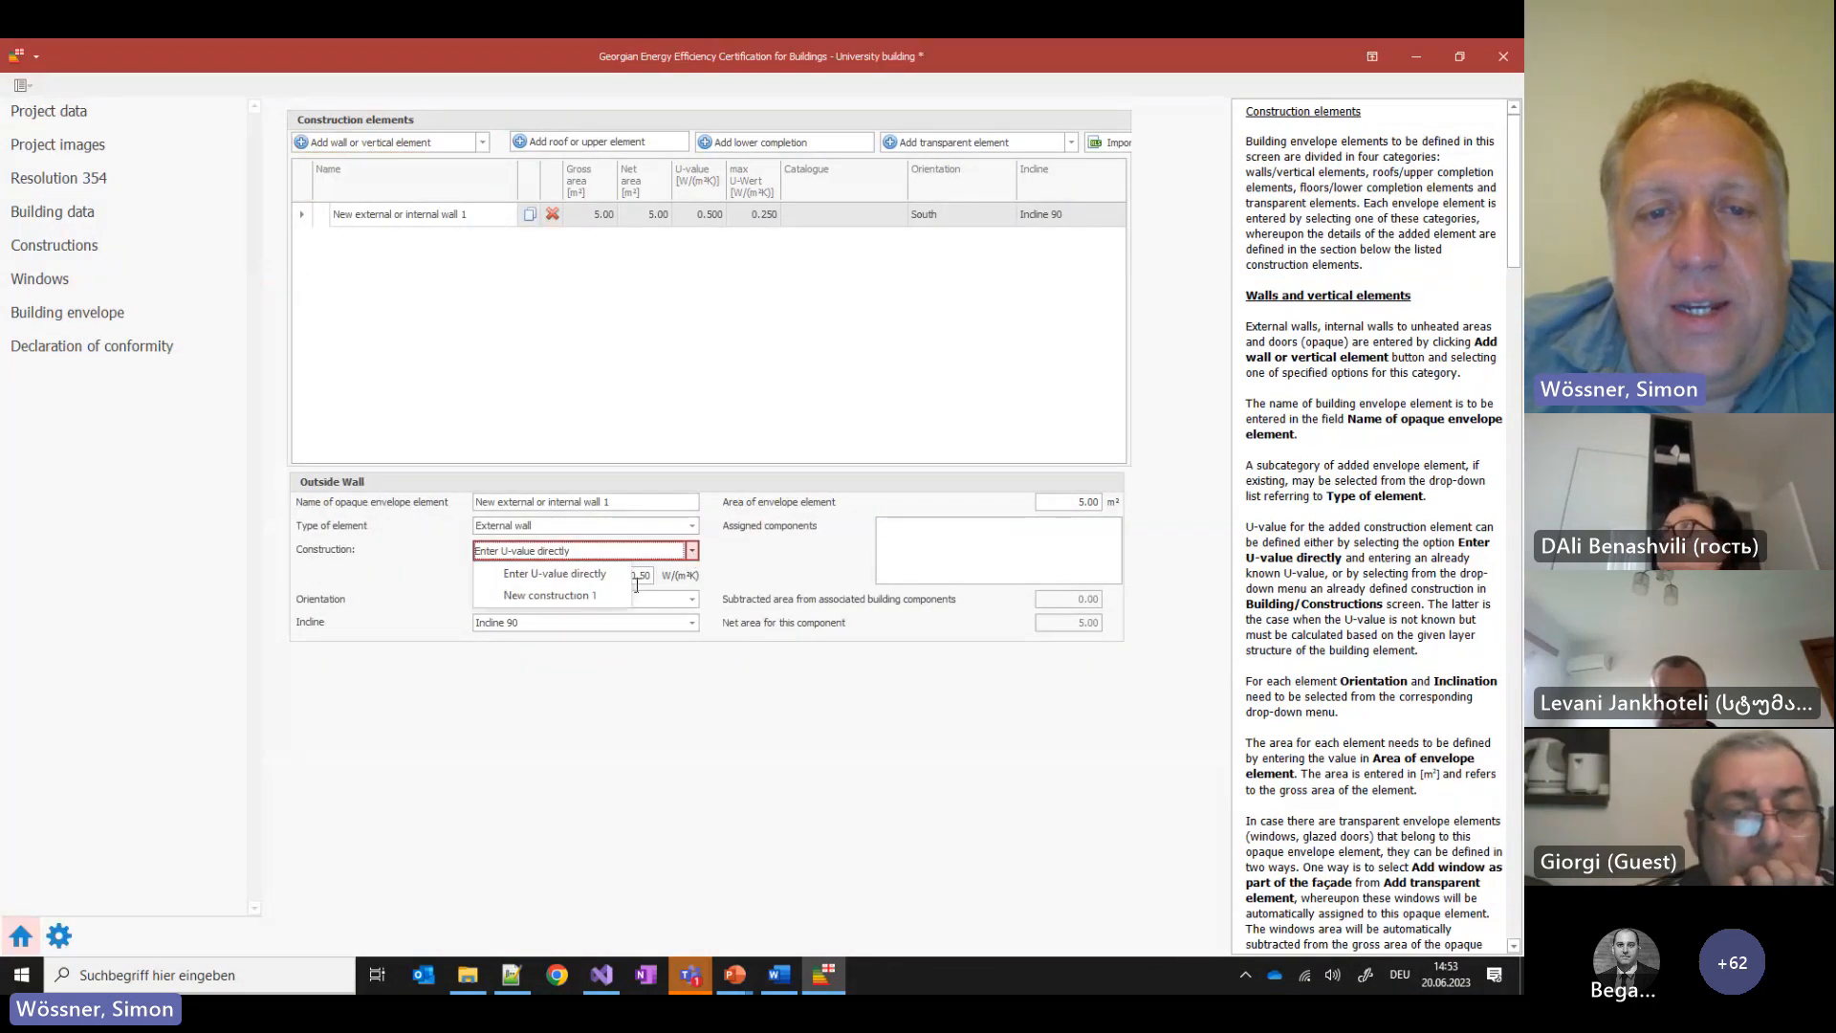
click(545, 597)
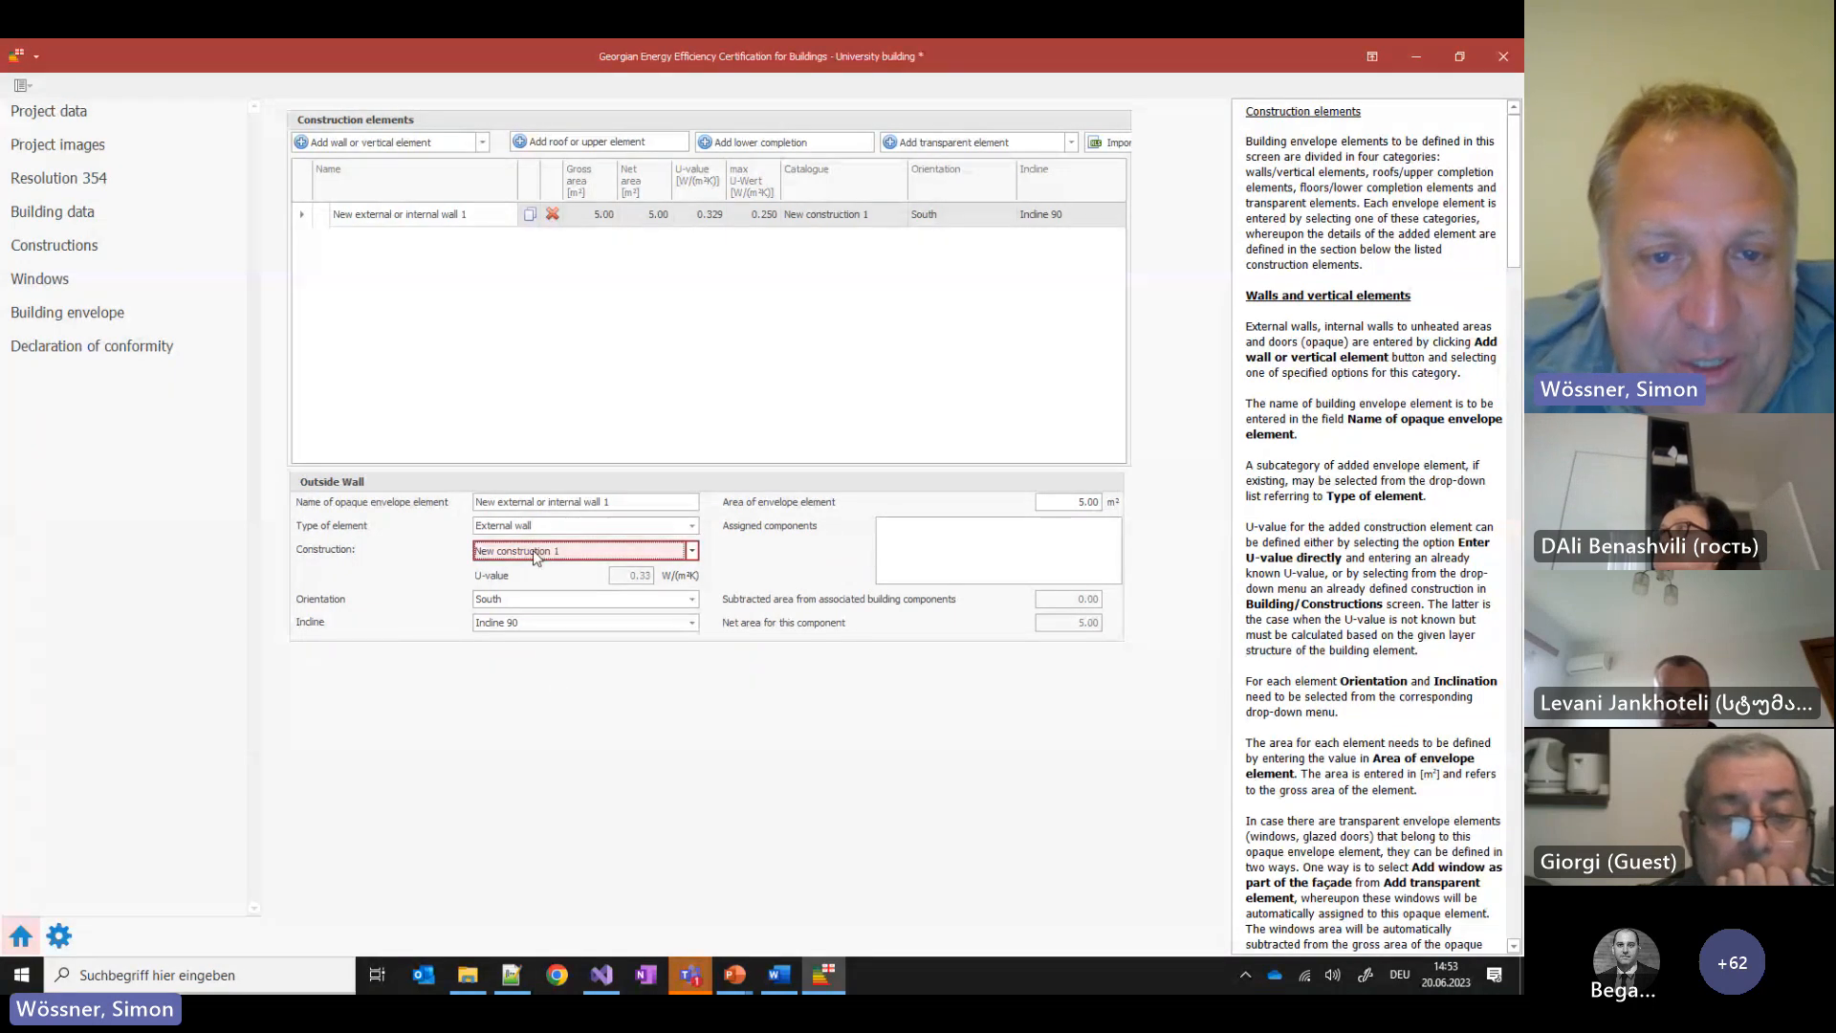
click(552, 598)
click(553, 599)
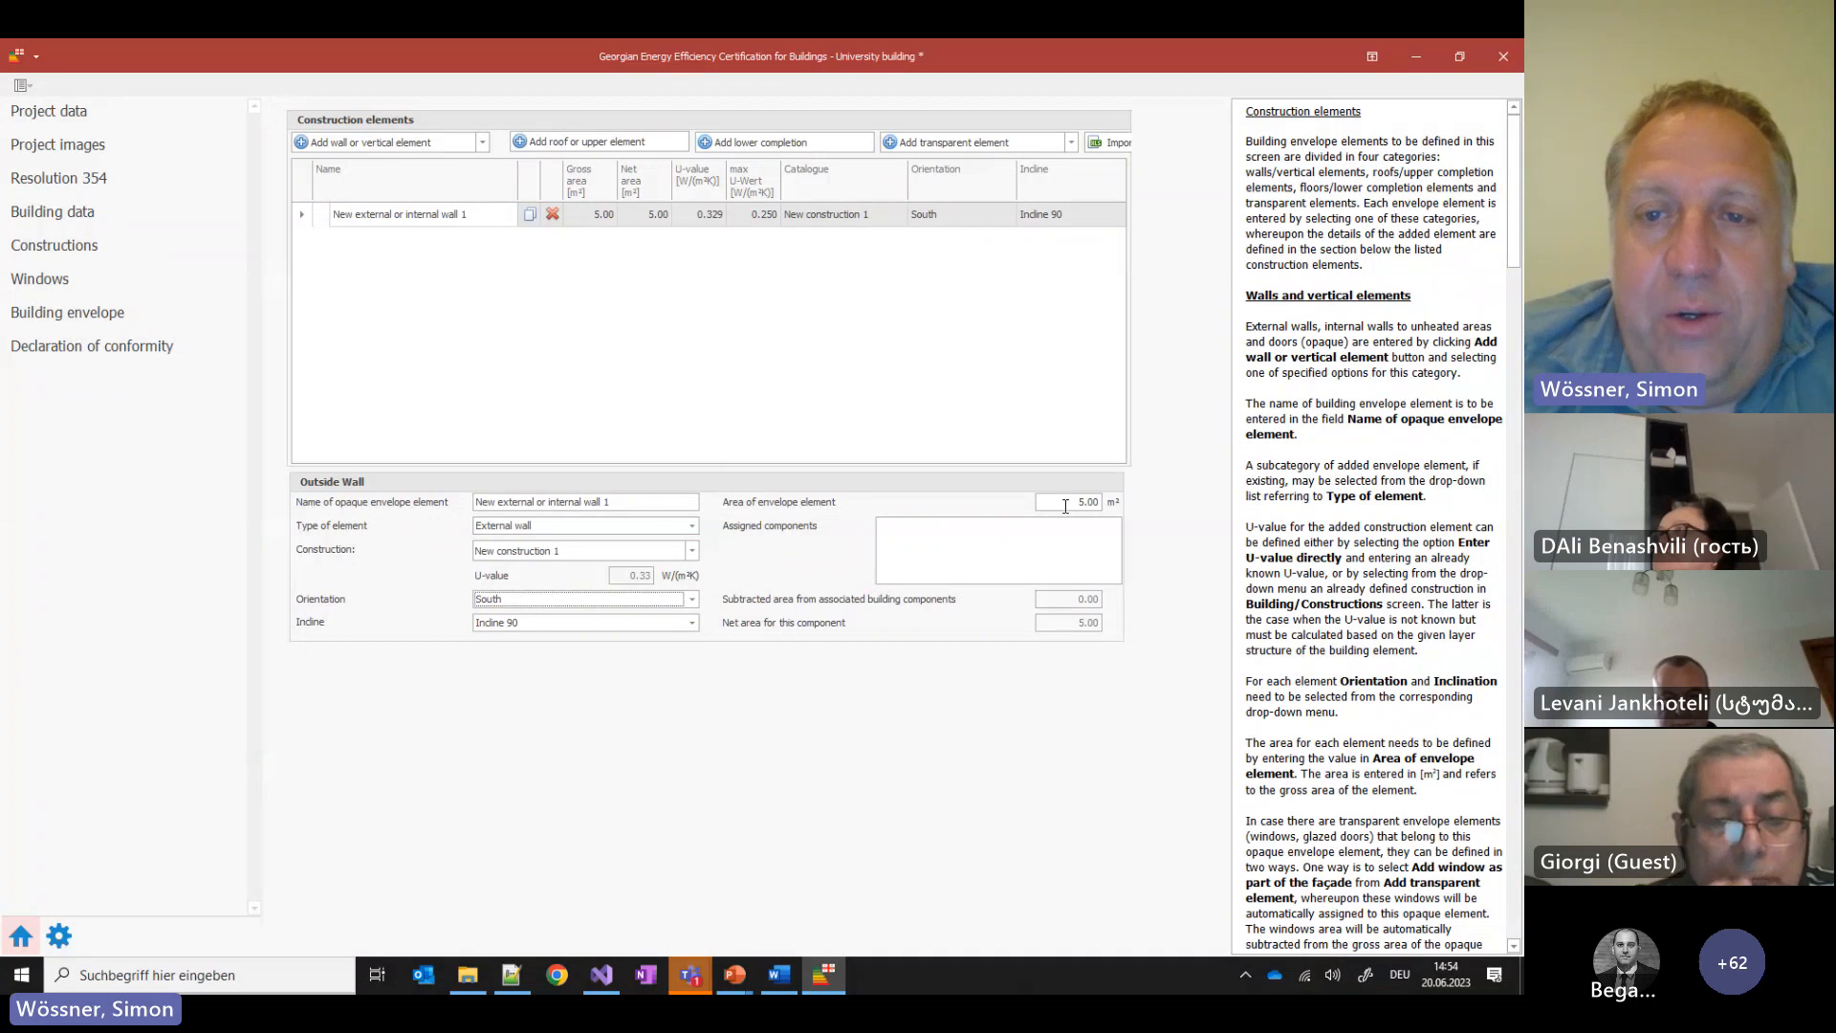
Set the wall area to 200 m² and run the declaration of conformity validation
click(1065, 507)
text(200)
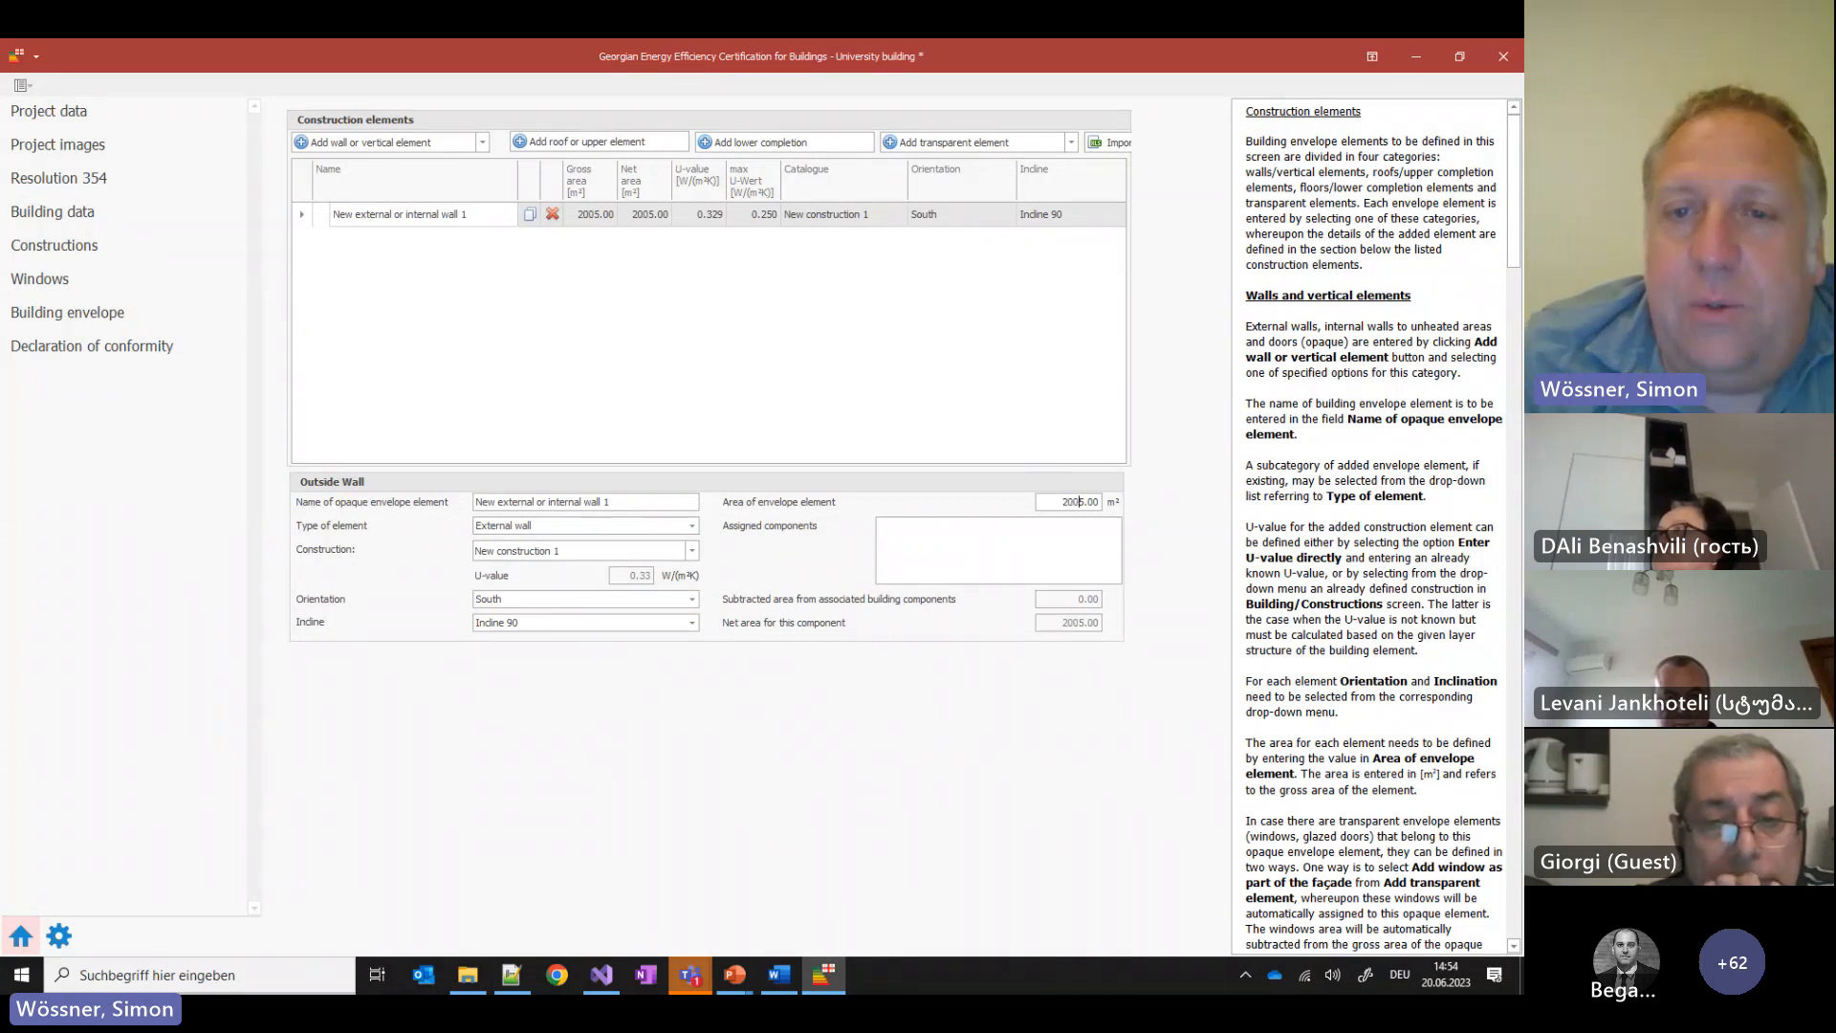
key(Delete)
click(959, 383)
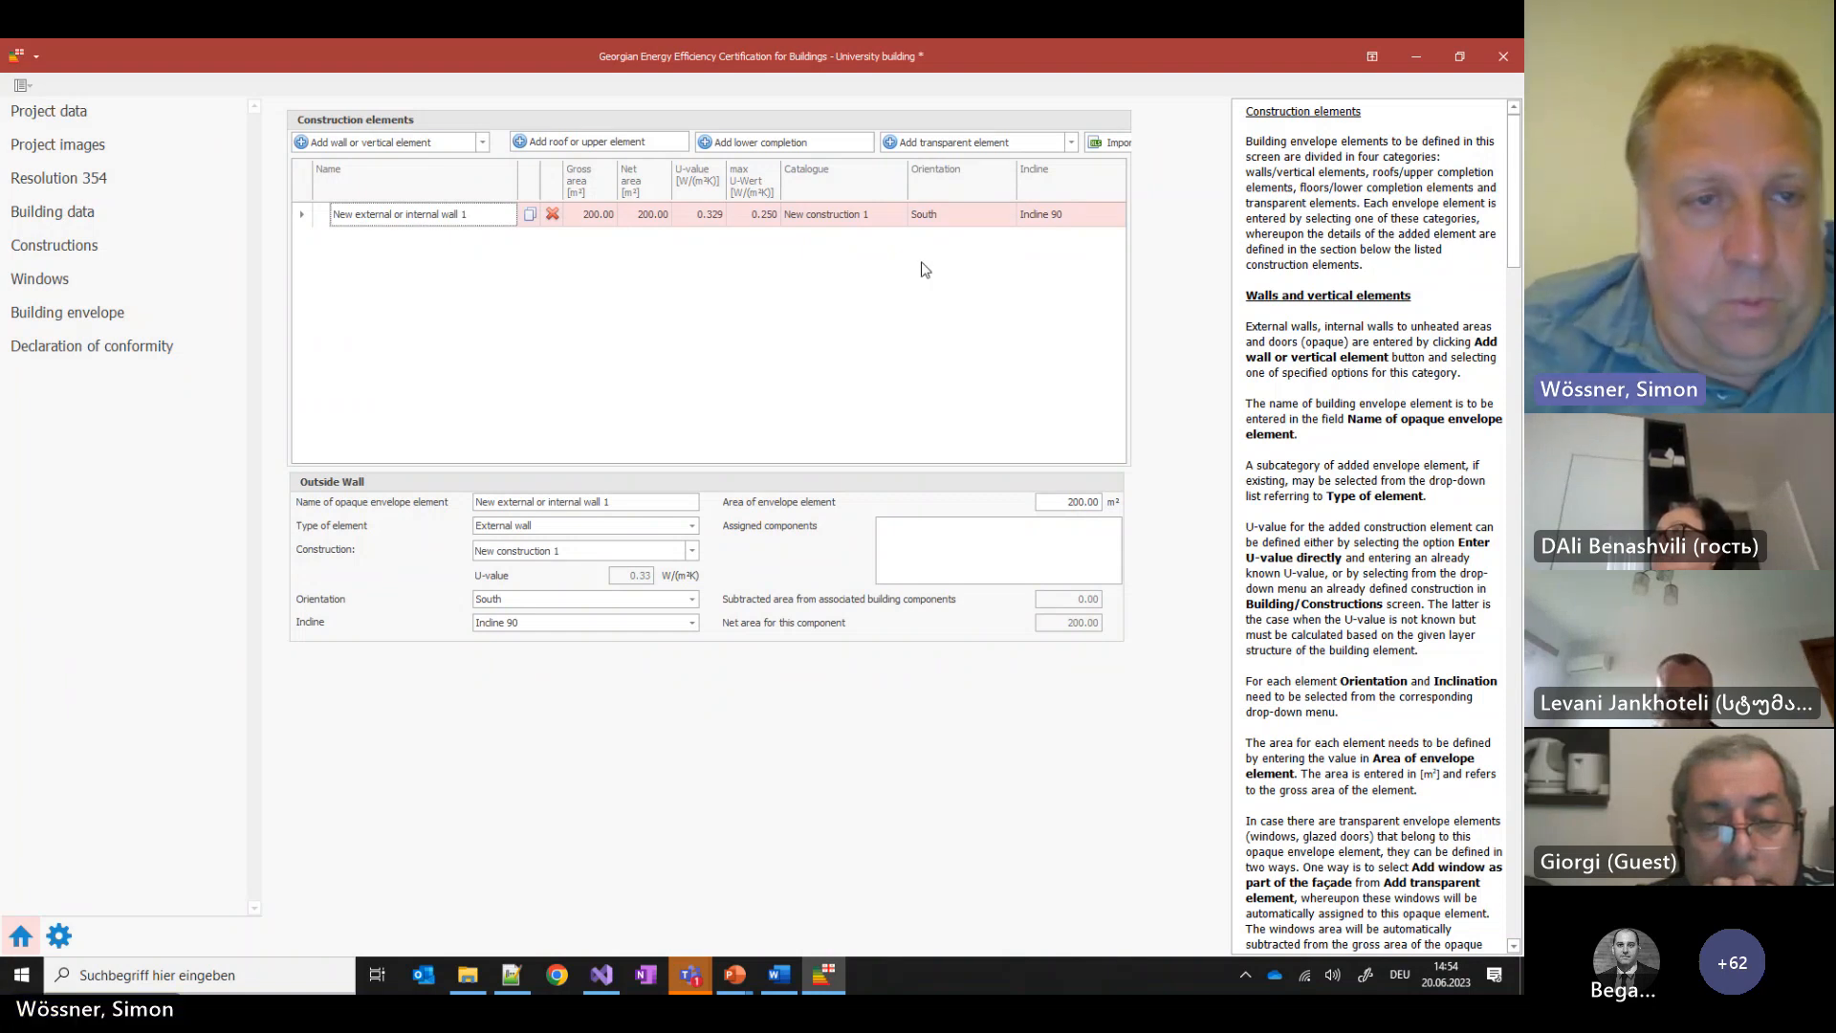
click(112, 352)
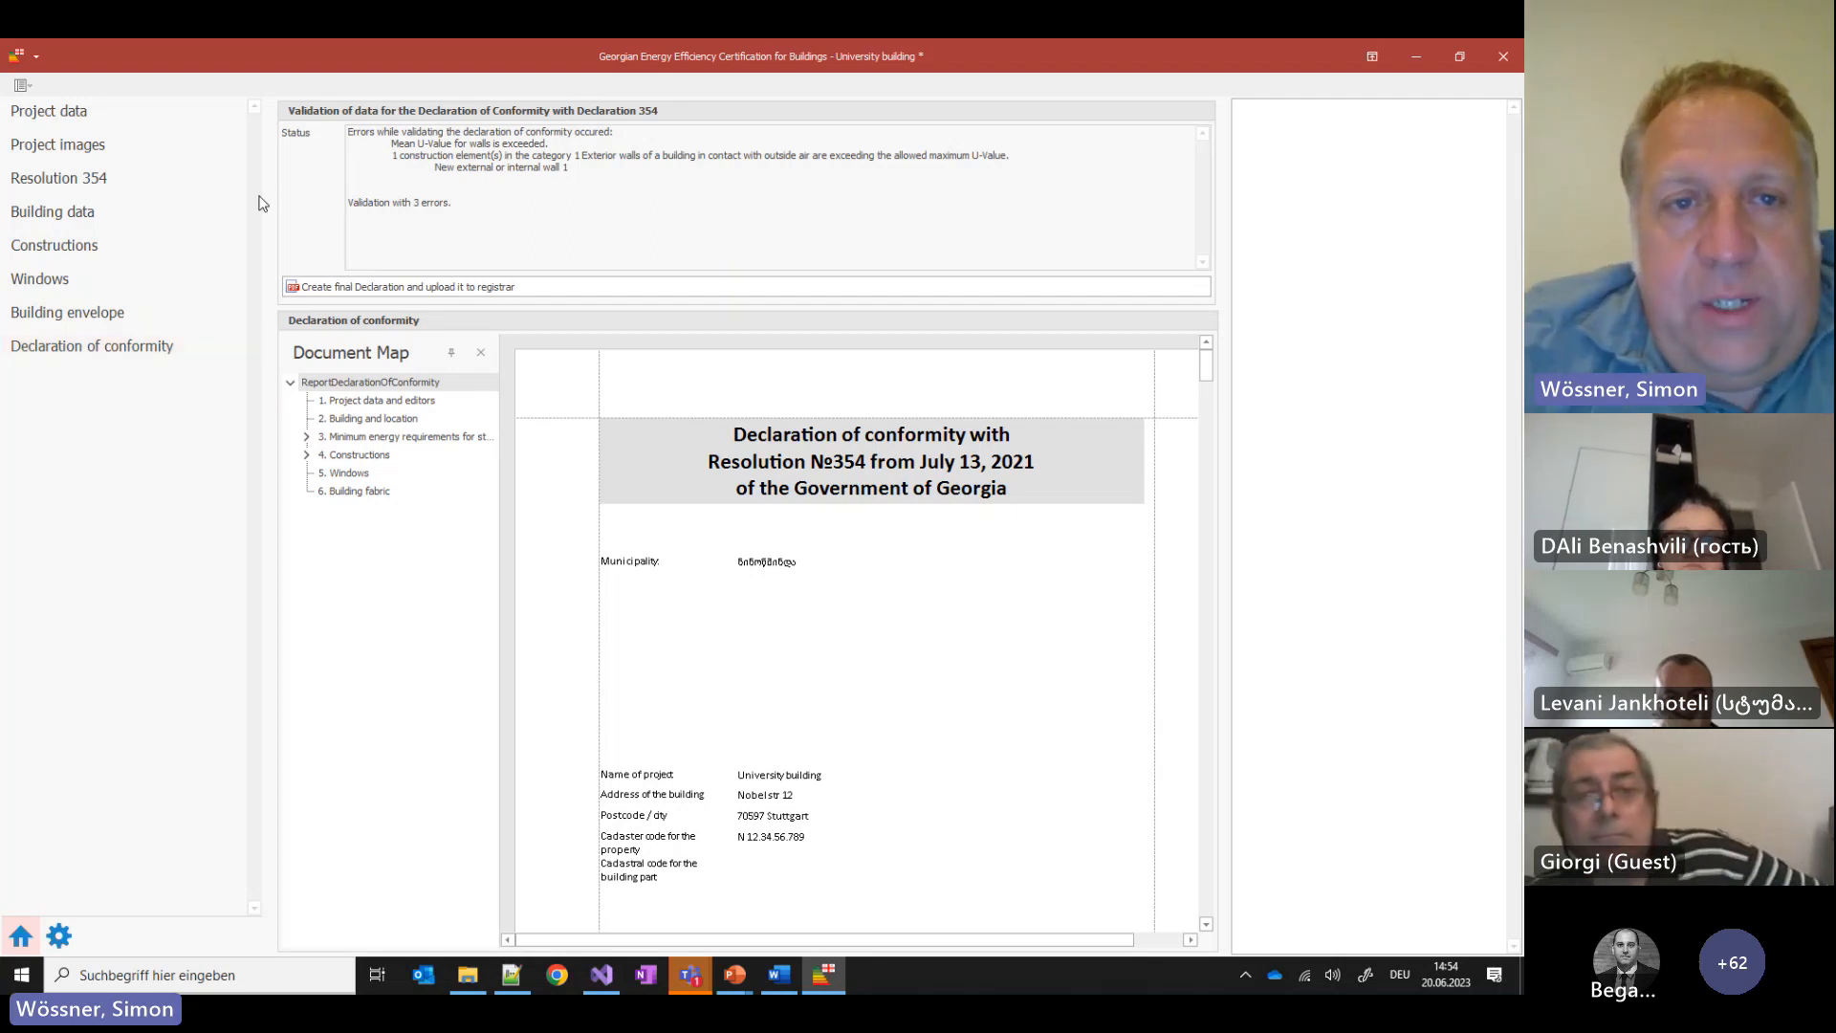
Highlight the mean U-value exceeded error and the failing wall's name, then return to Constructions
drag(392, 144, 550, 144)
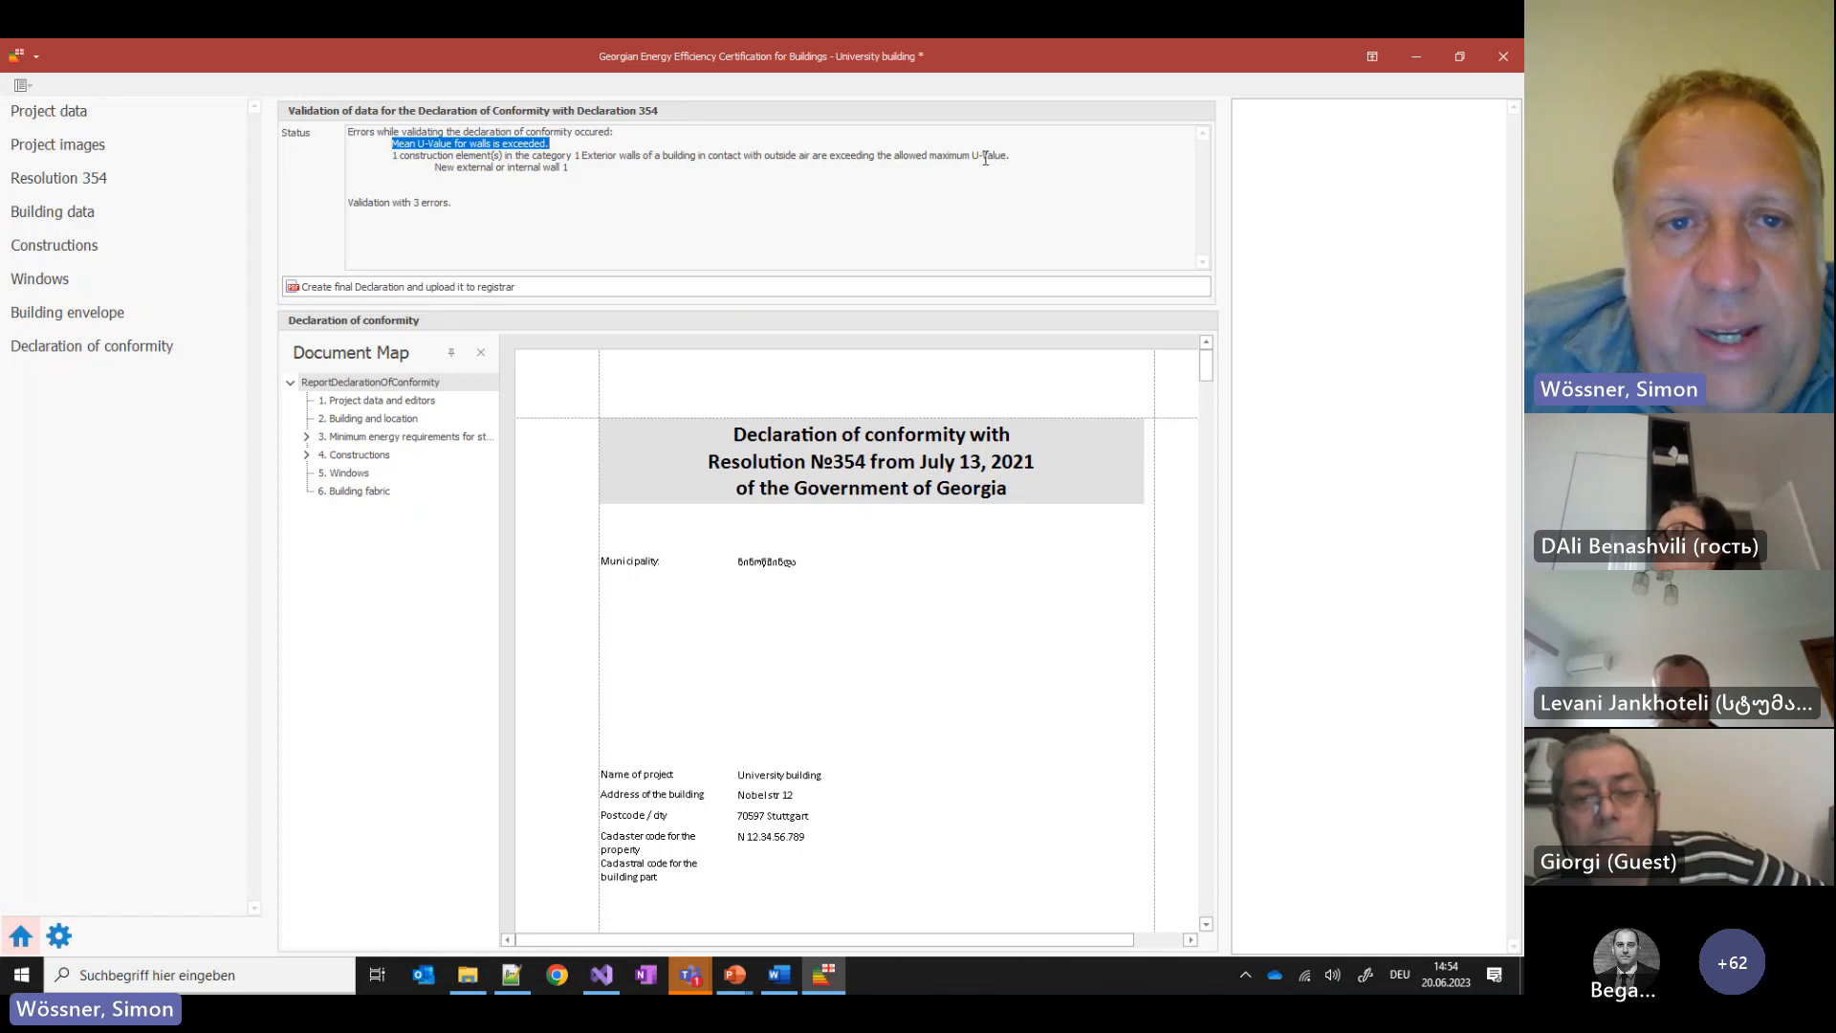
drag(435, 168, 620, 165)
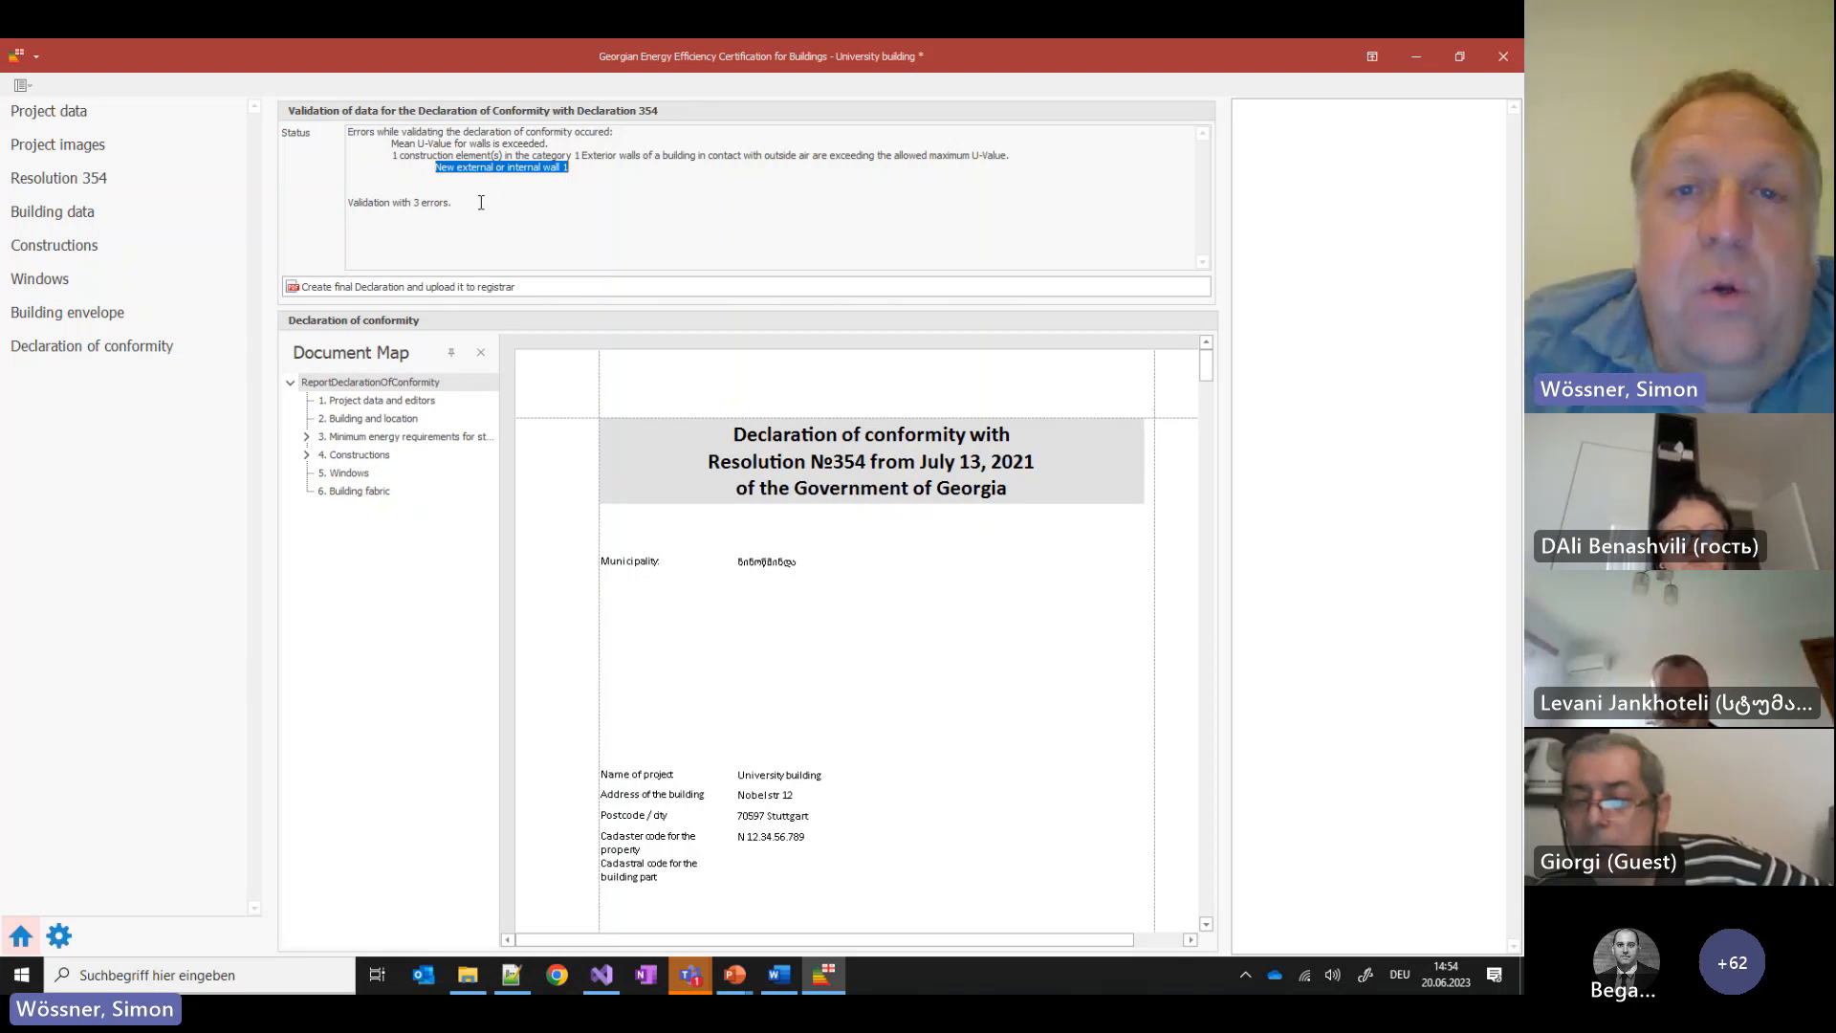
click(67, 250)
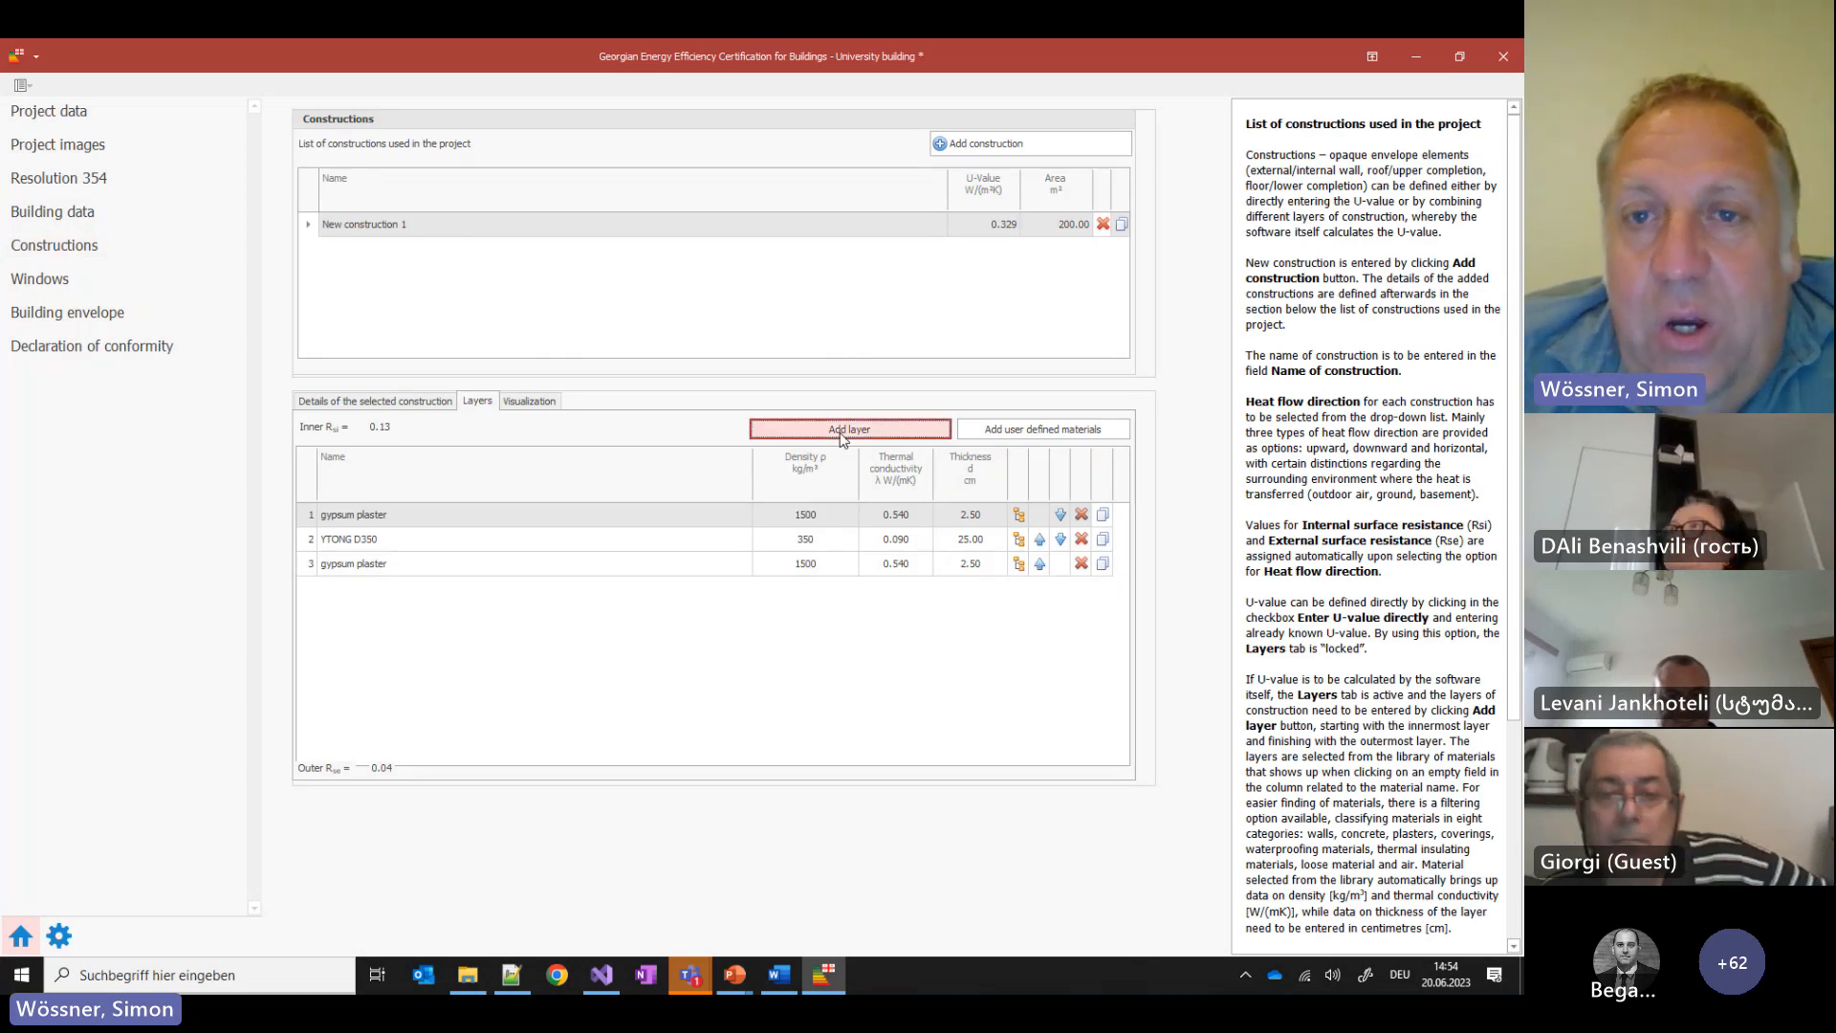
Increase the YTONG D350 layer to 35 cm, lowering the U-value to 0.241 below the 0.250 limit
click(103, 323)
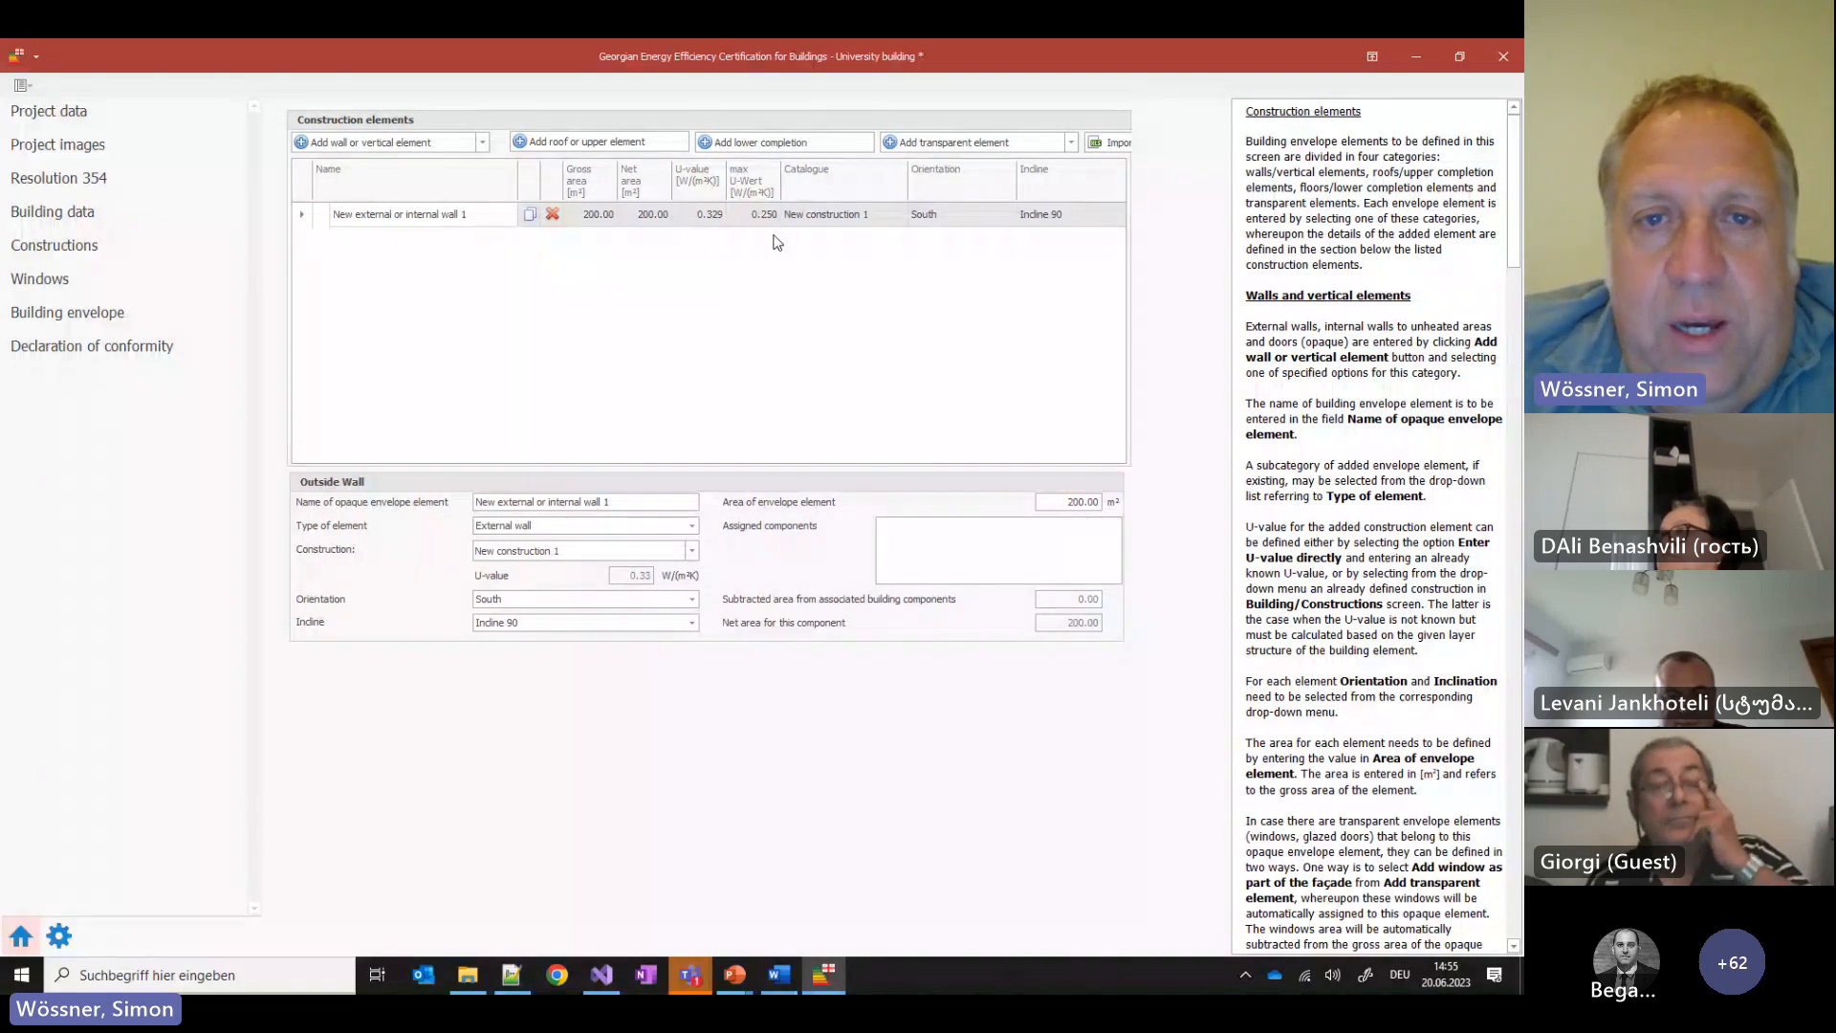
click(57, 245)
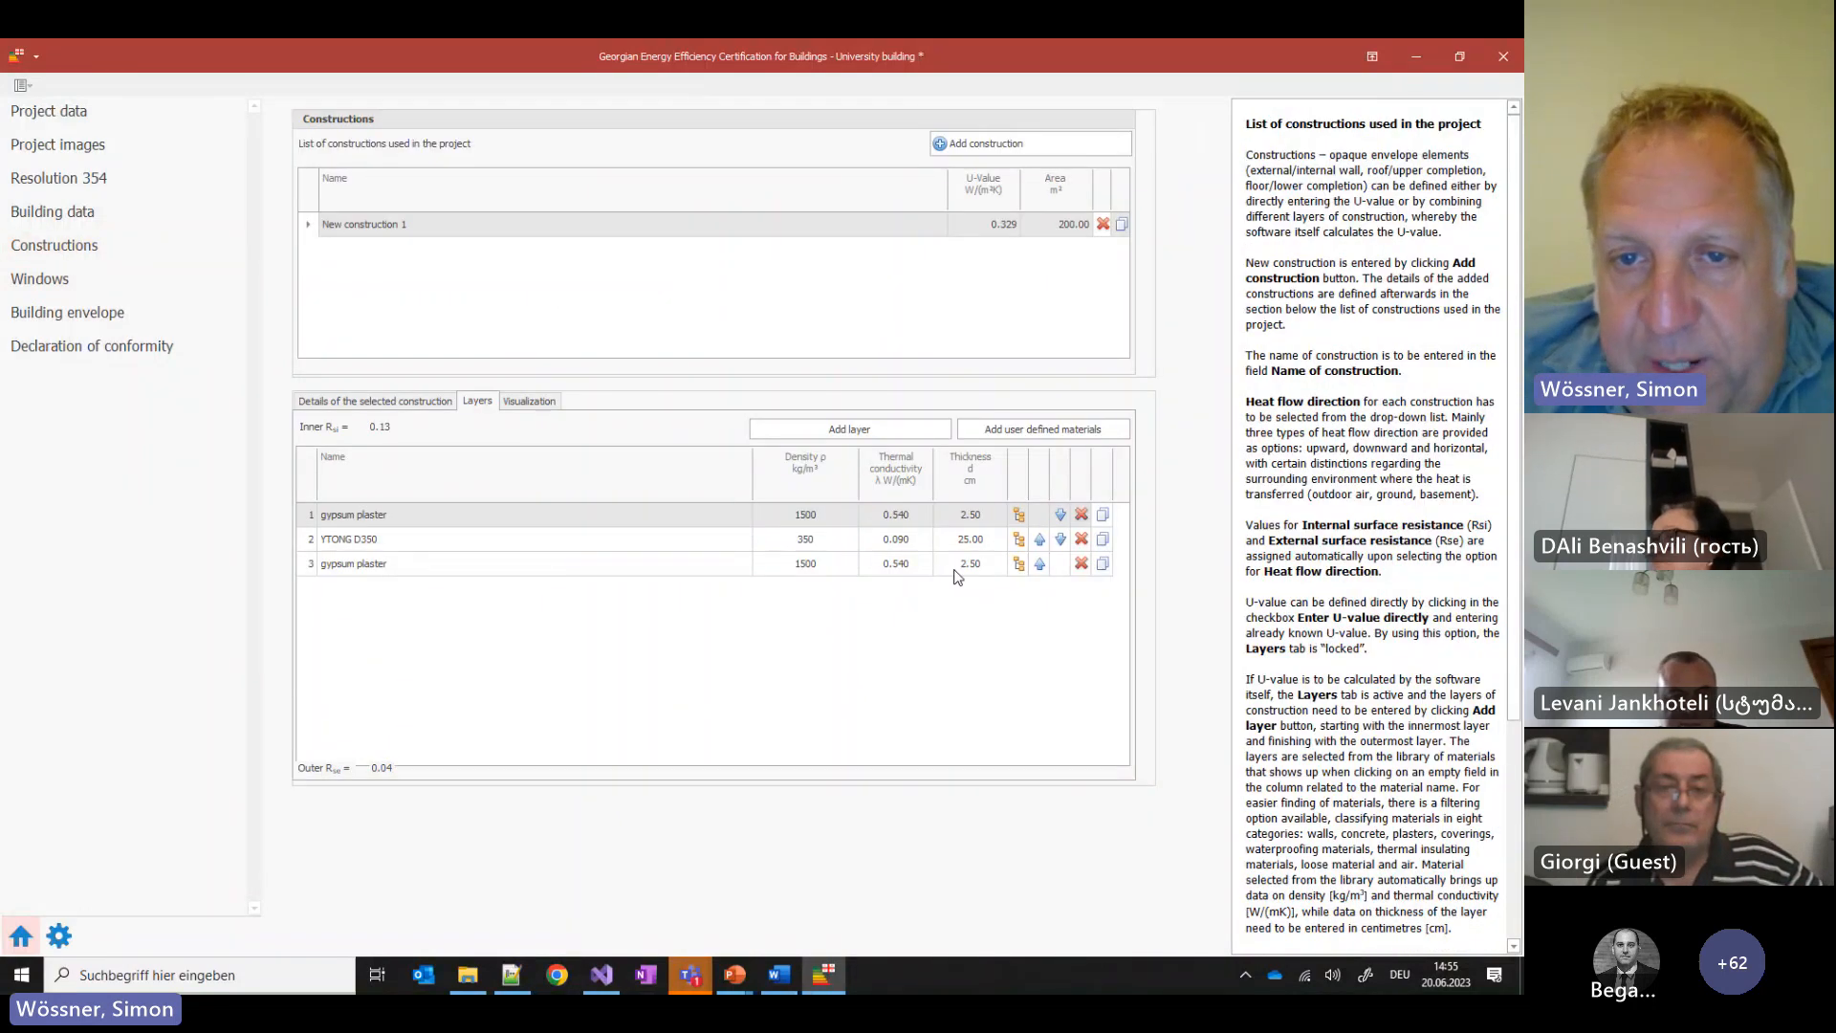
click(970, 543)
click(975, 539)
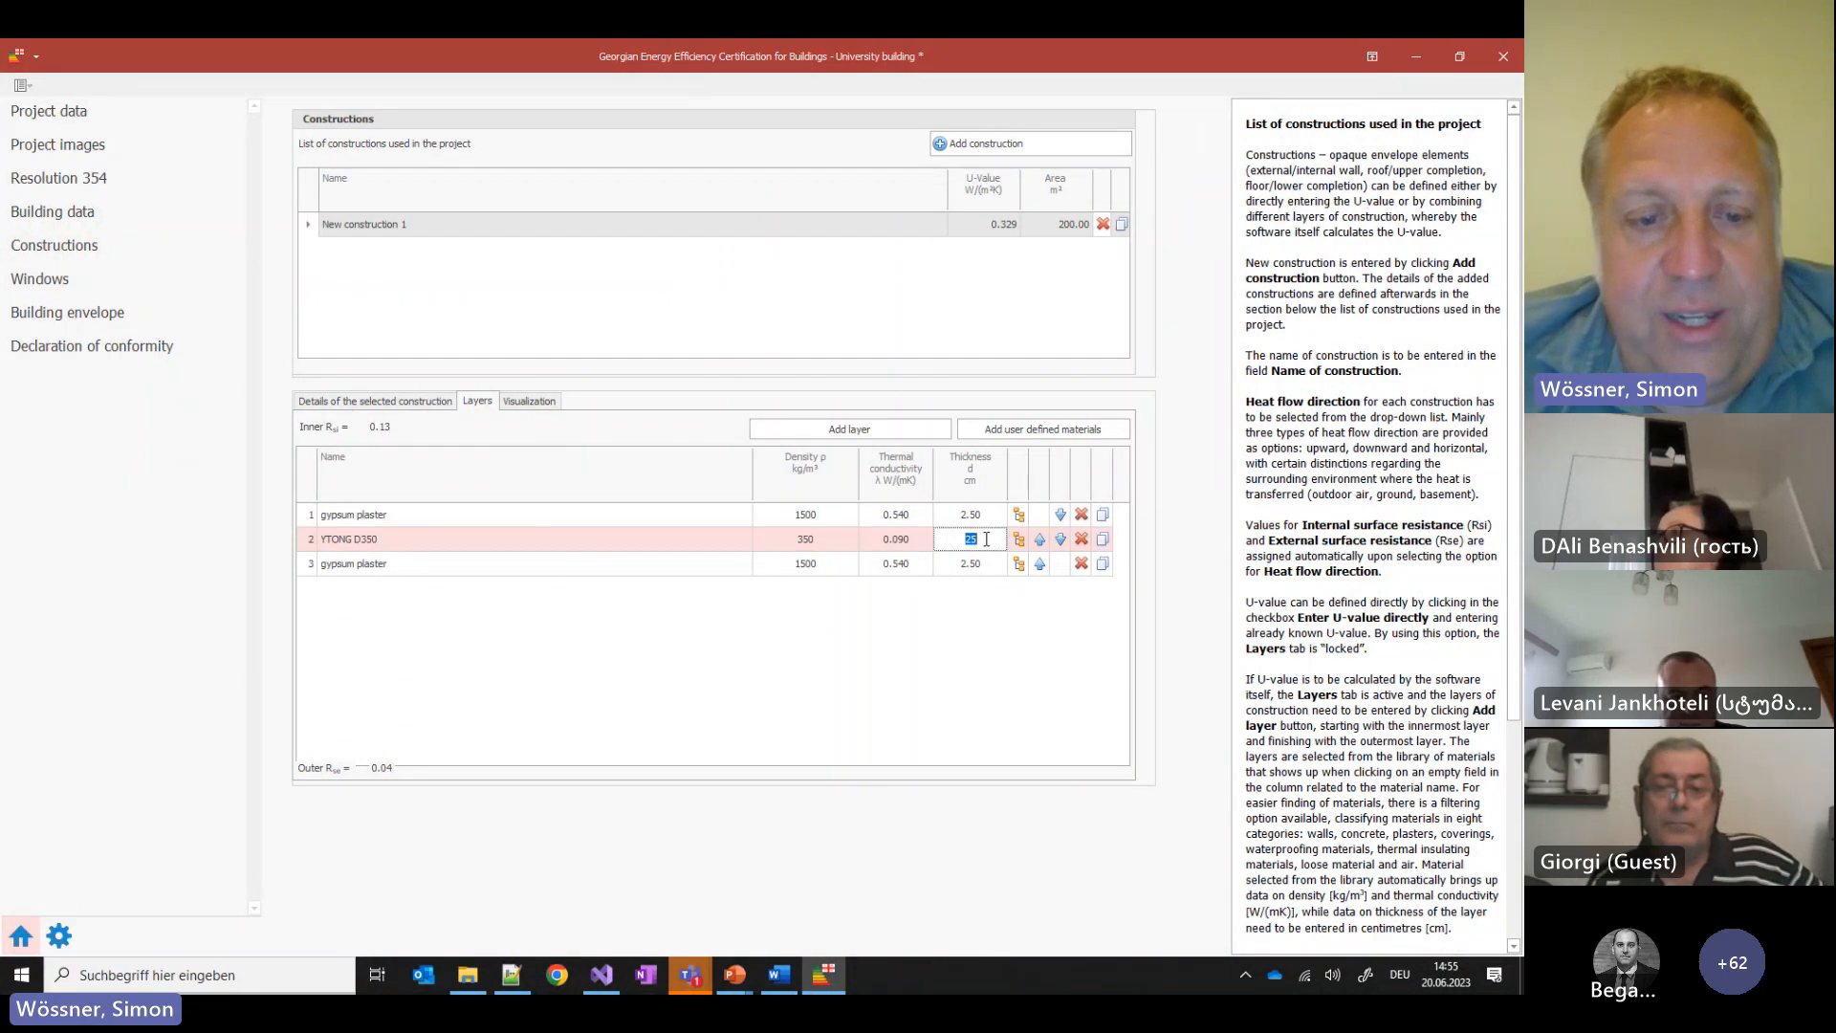
text(30)
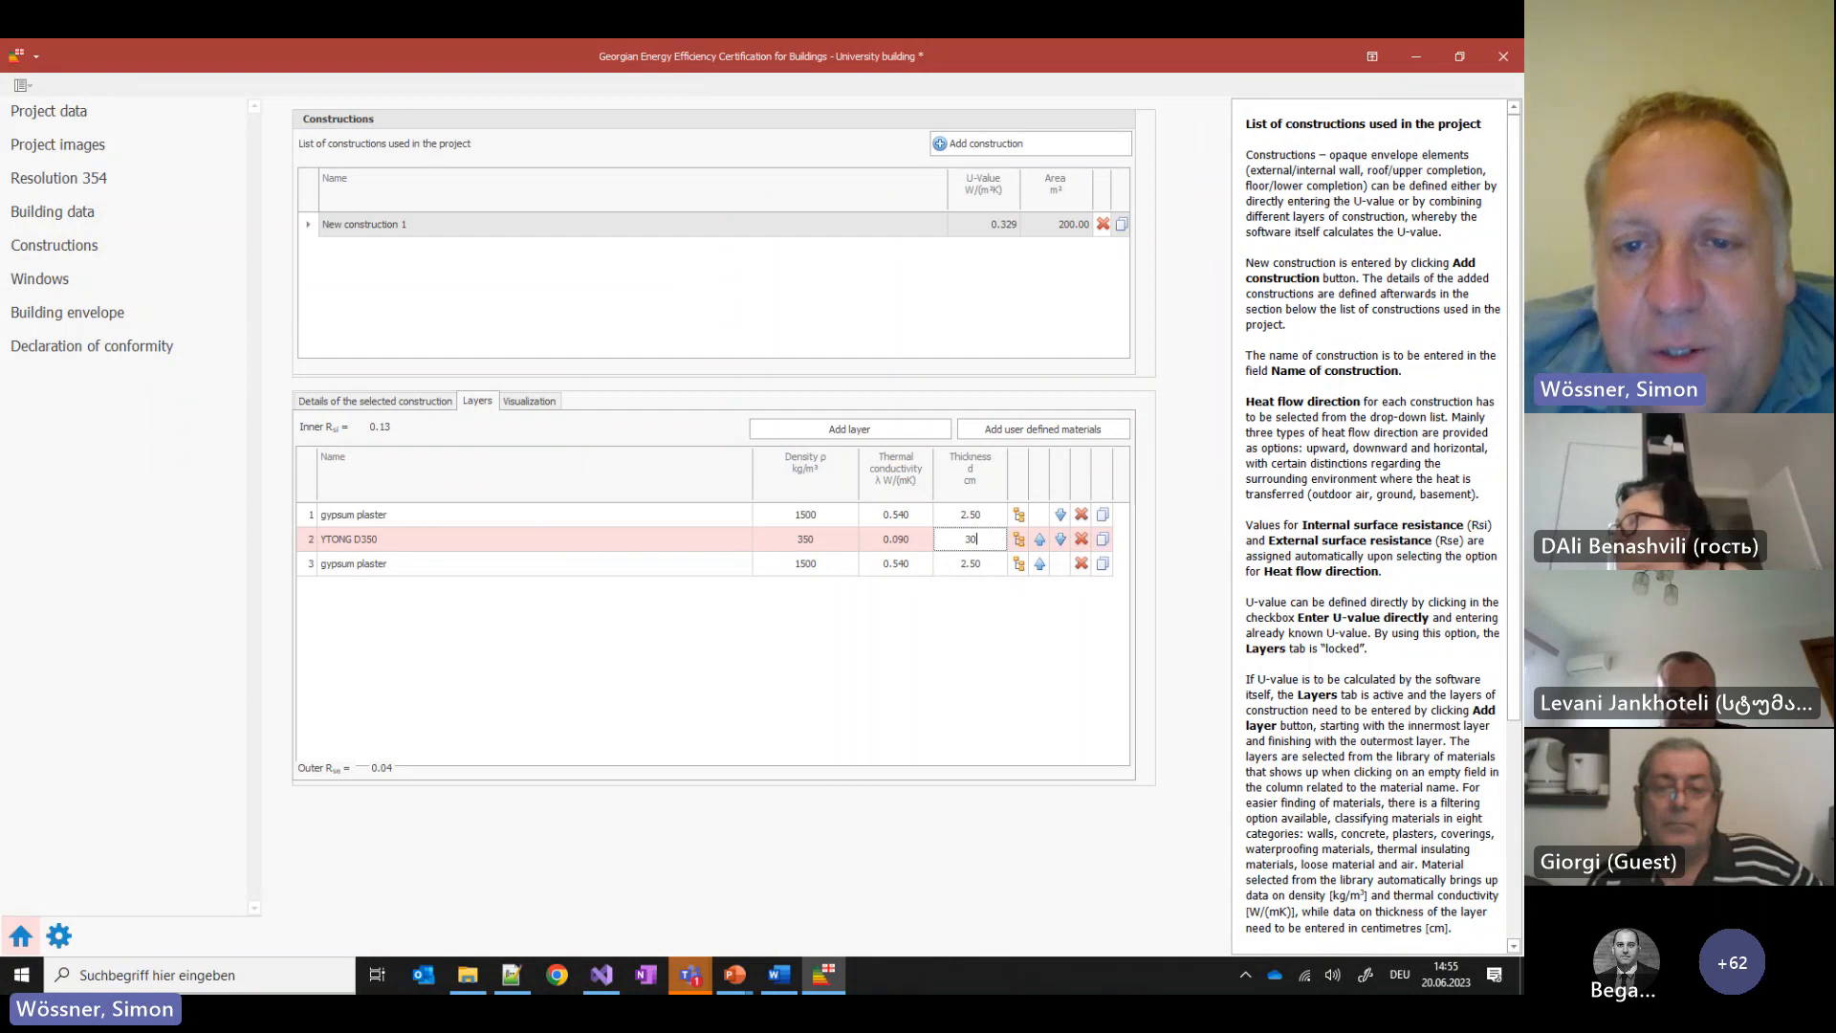
click(885, 632)
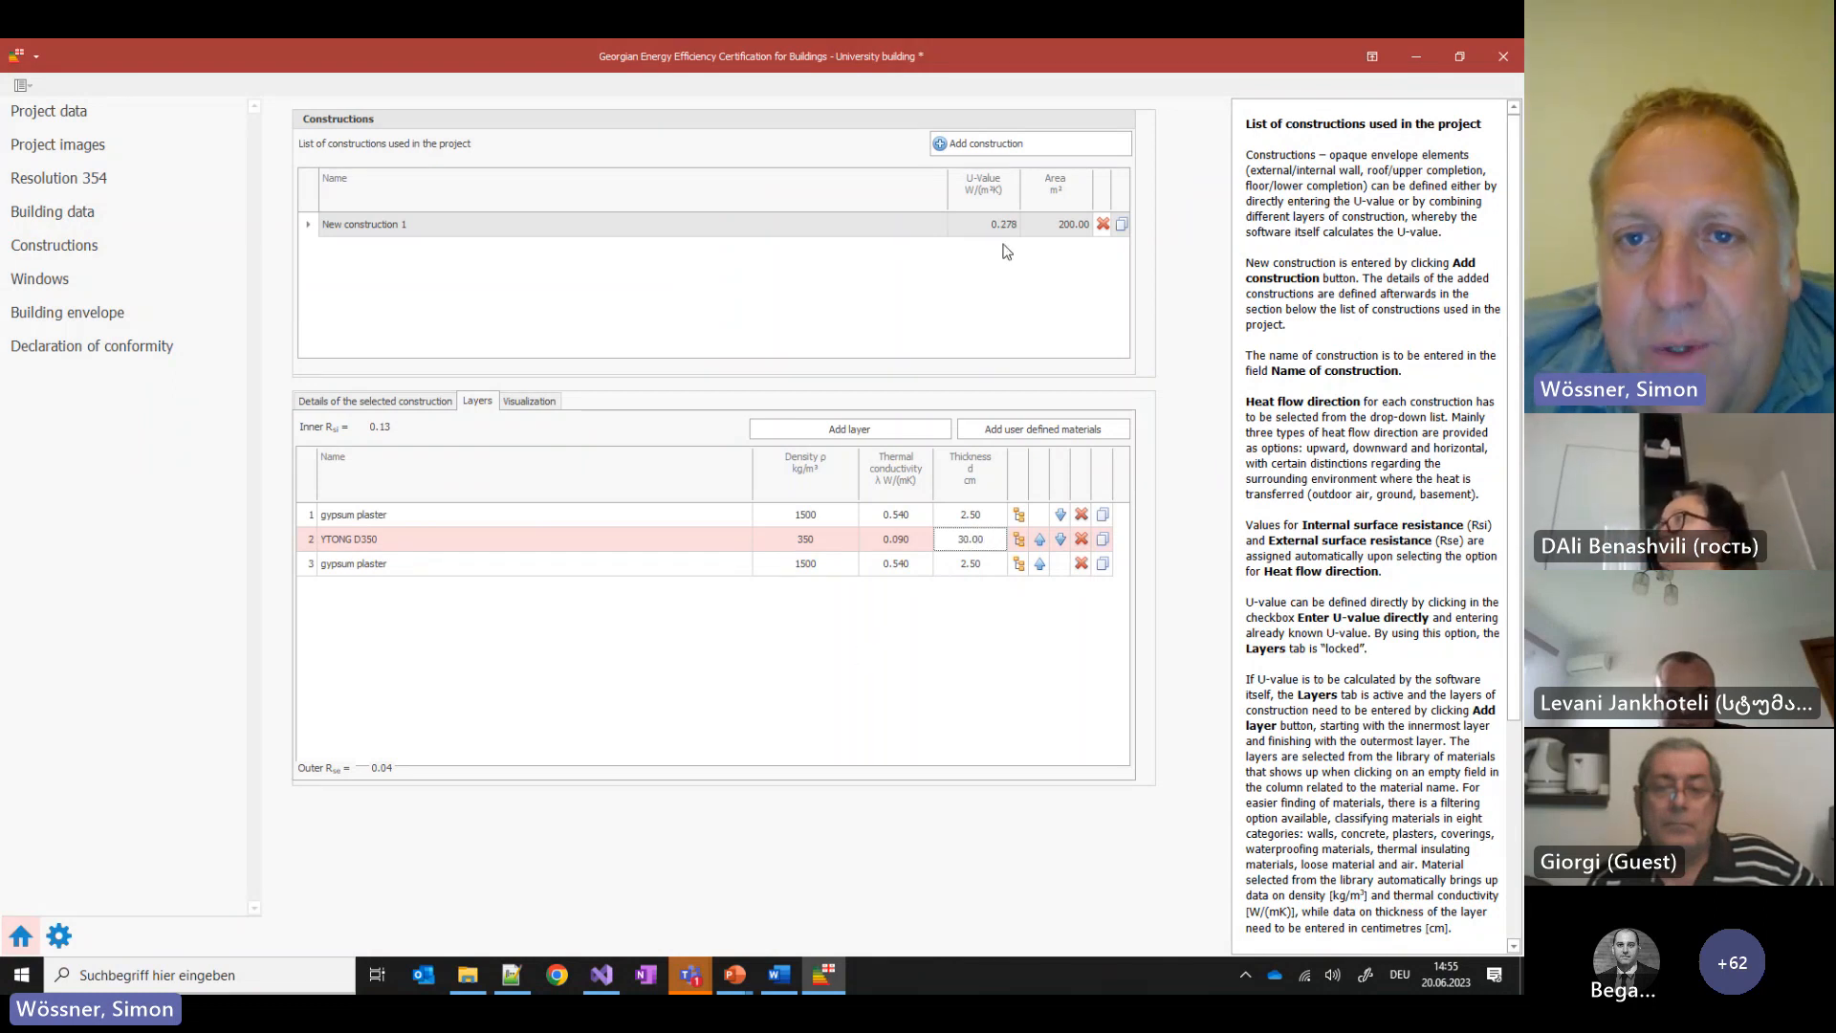
text(35)
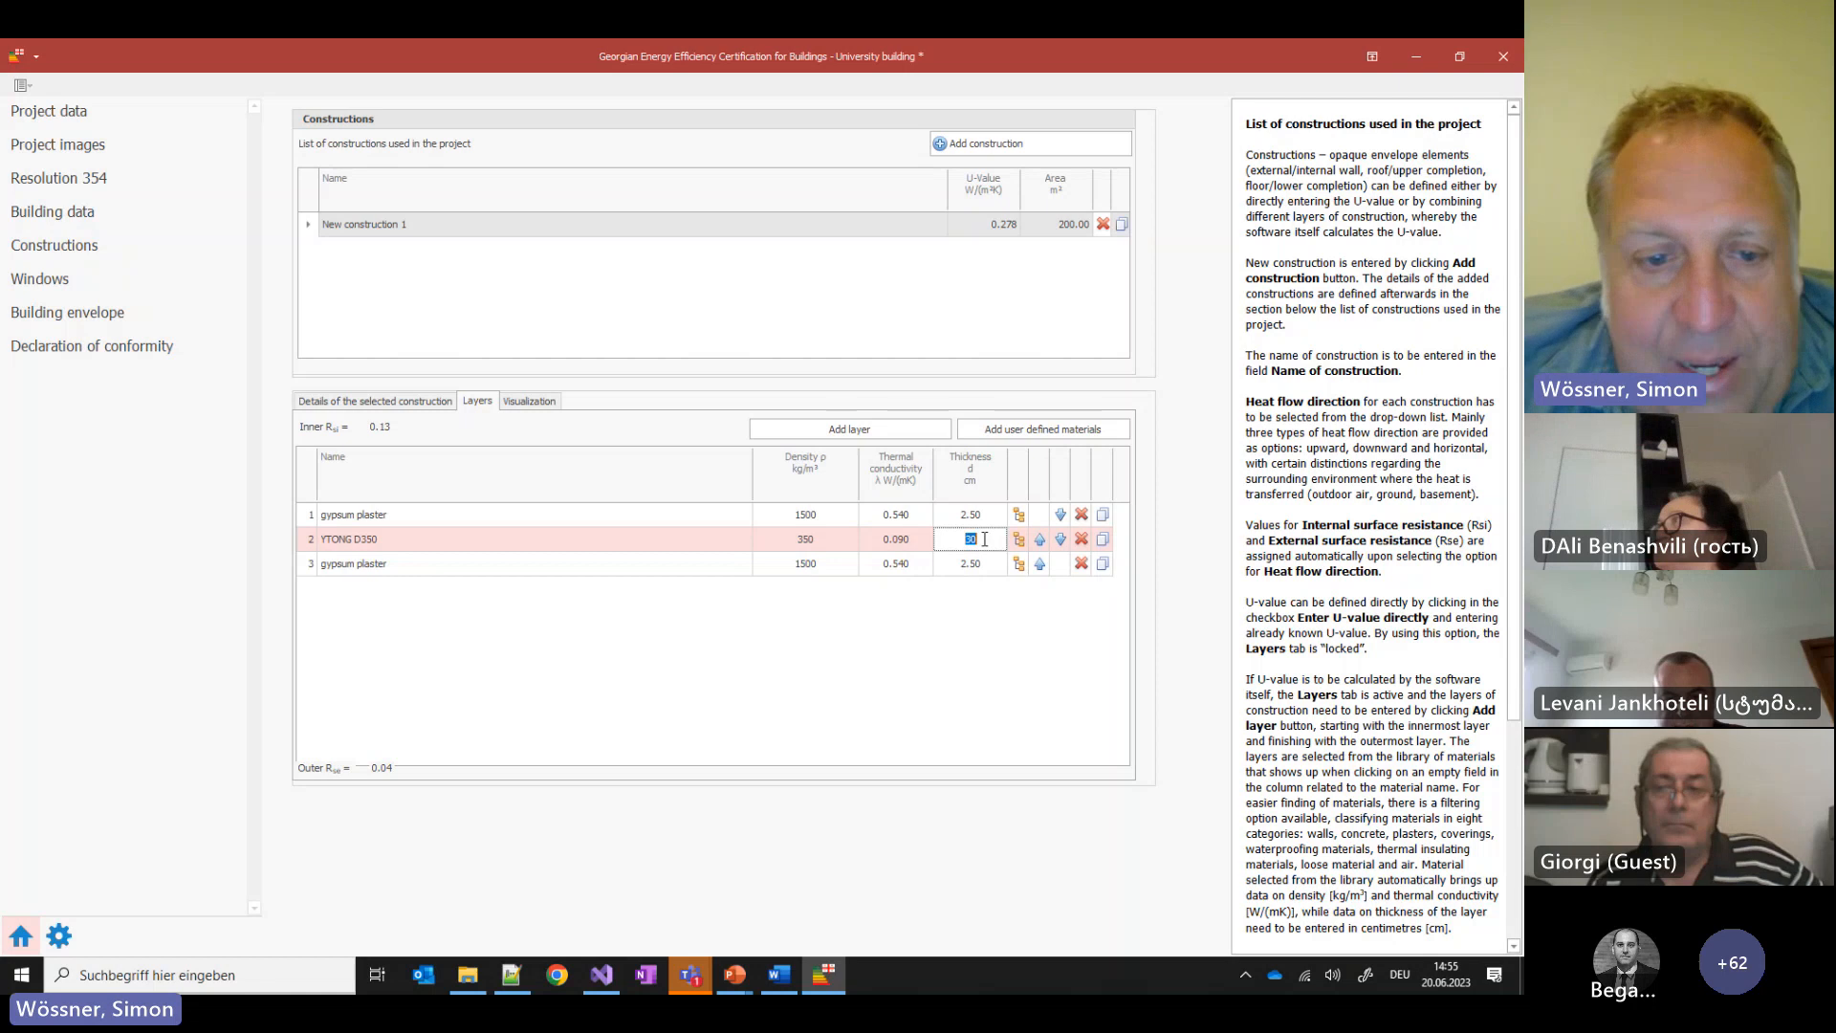
key(Return)
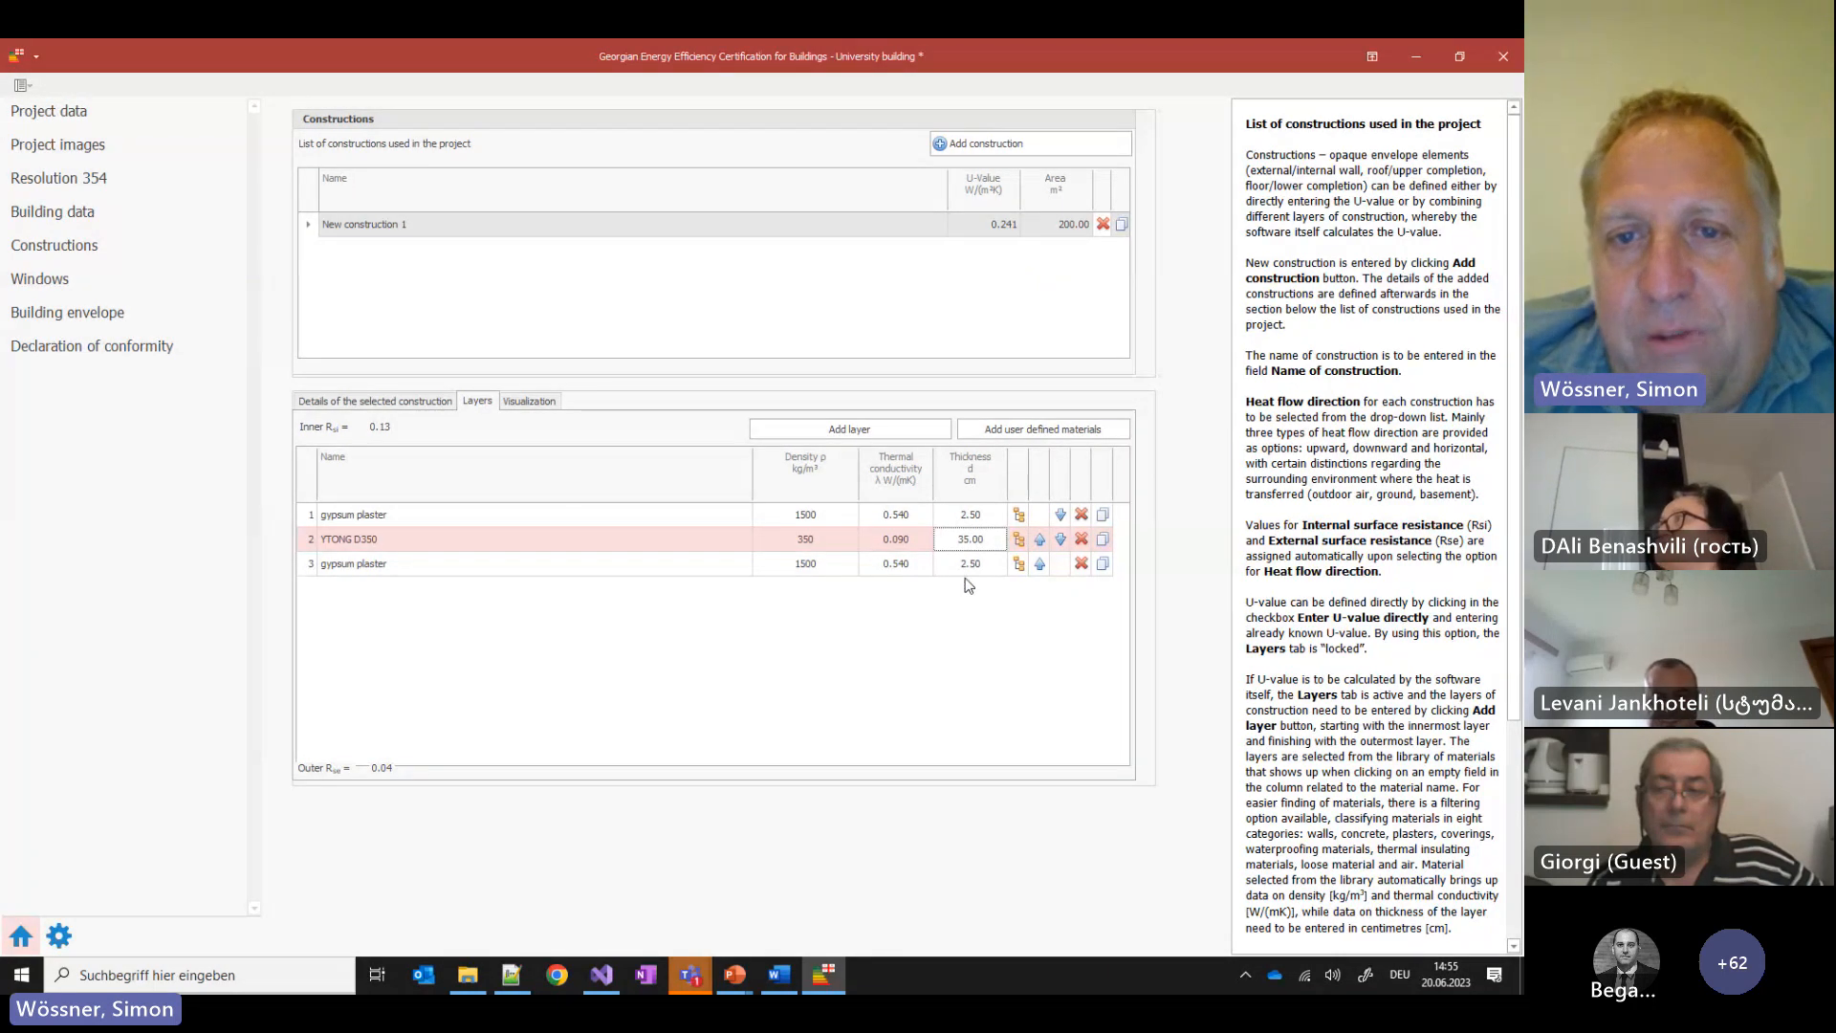
click(996, 279)
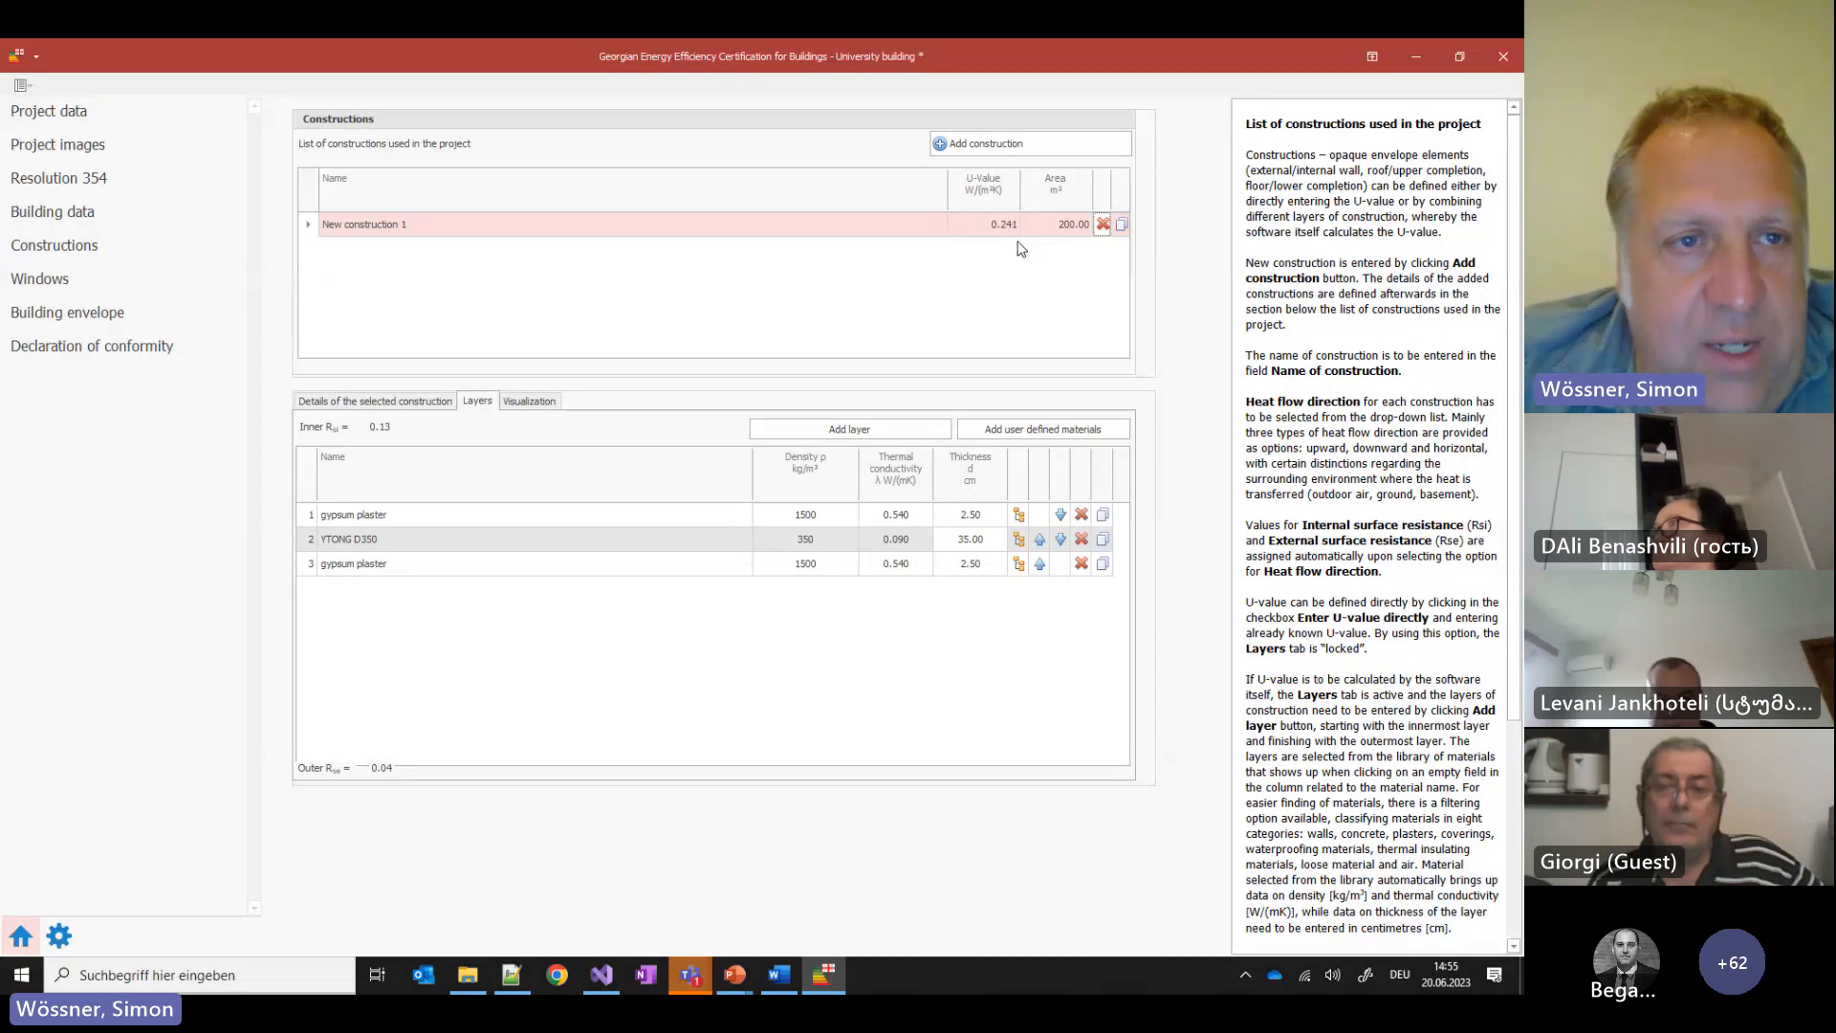
click(113, 319)
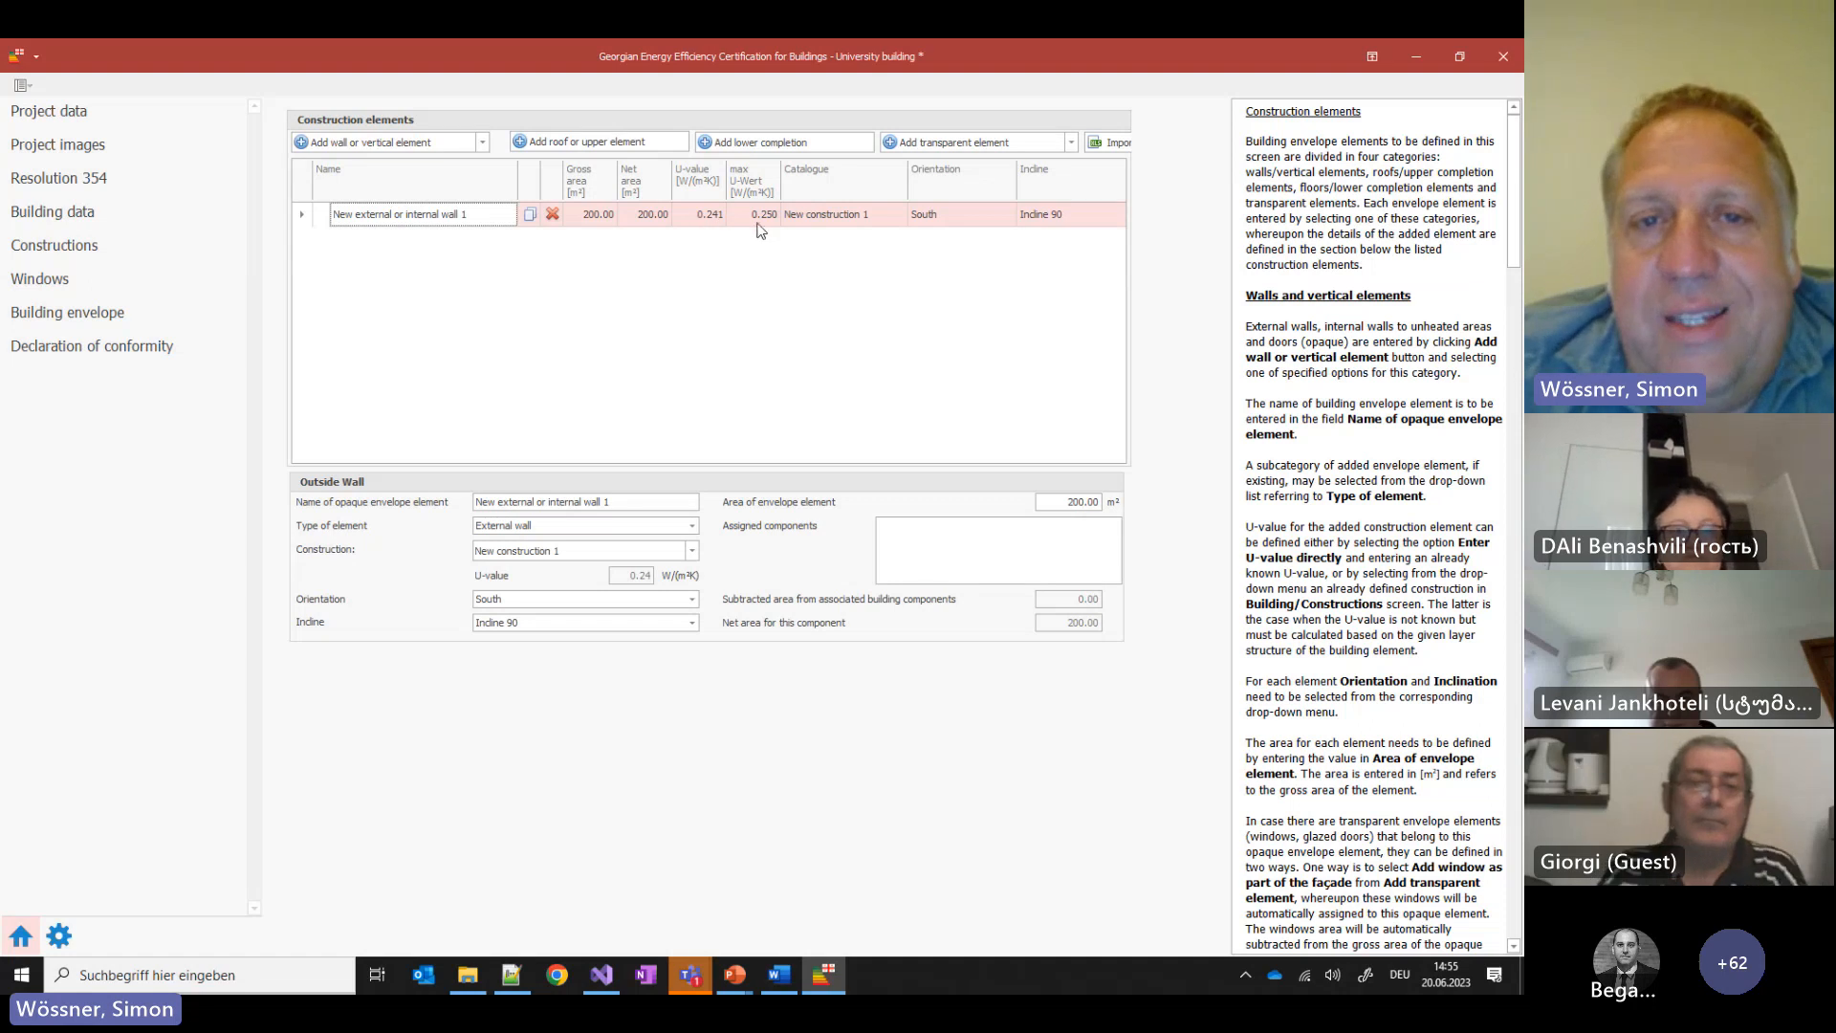
Rerun the declaration of conformity check and read its validation status
click(153, 346)
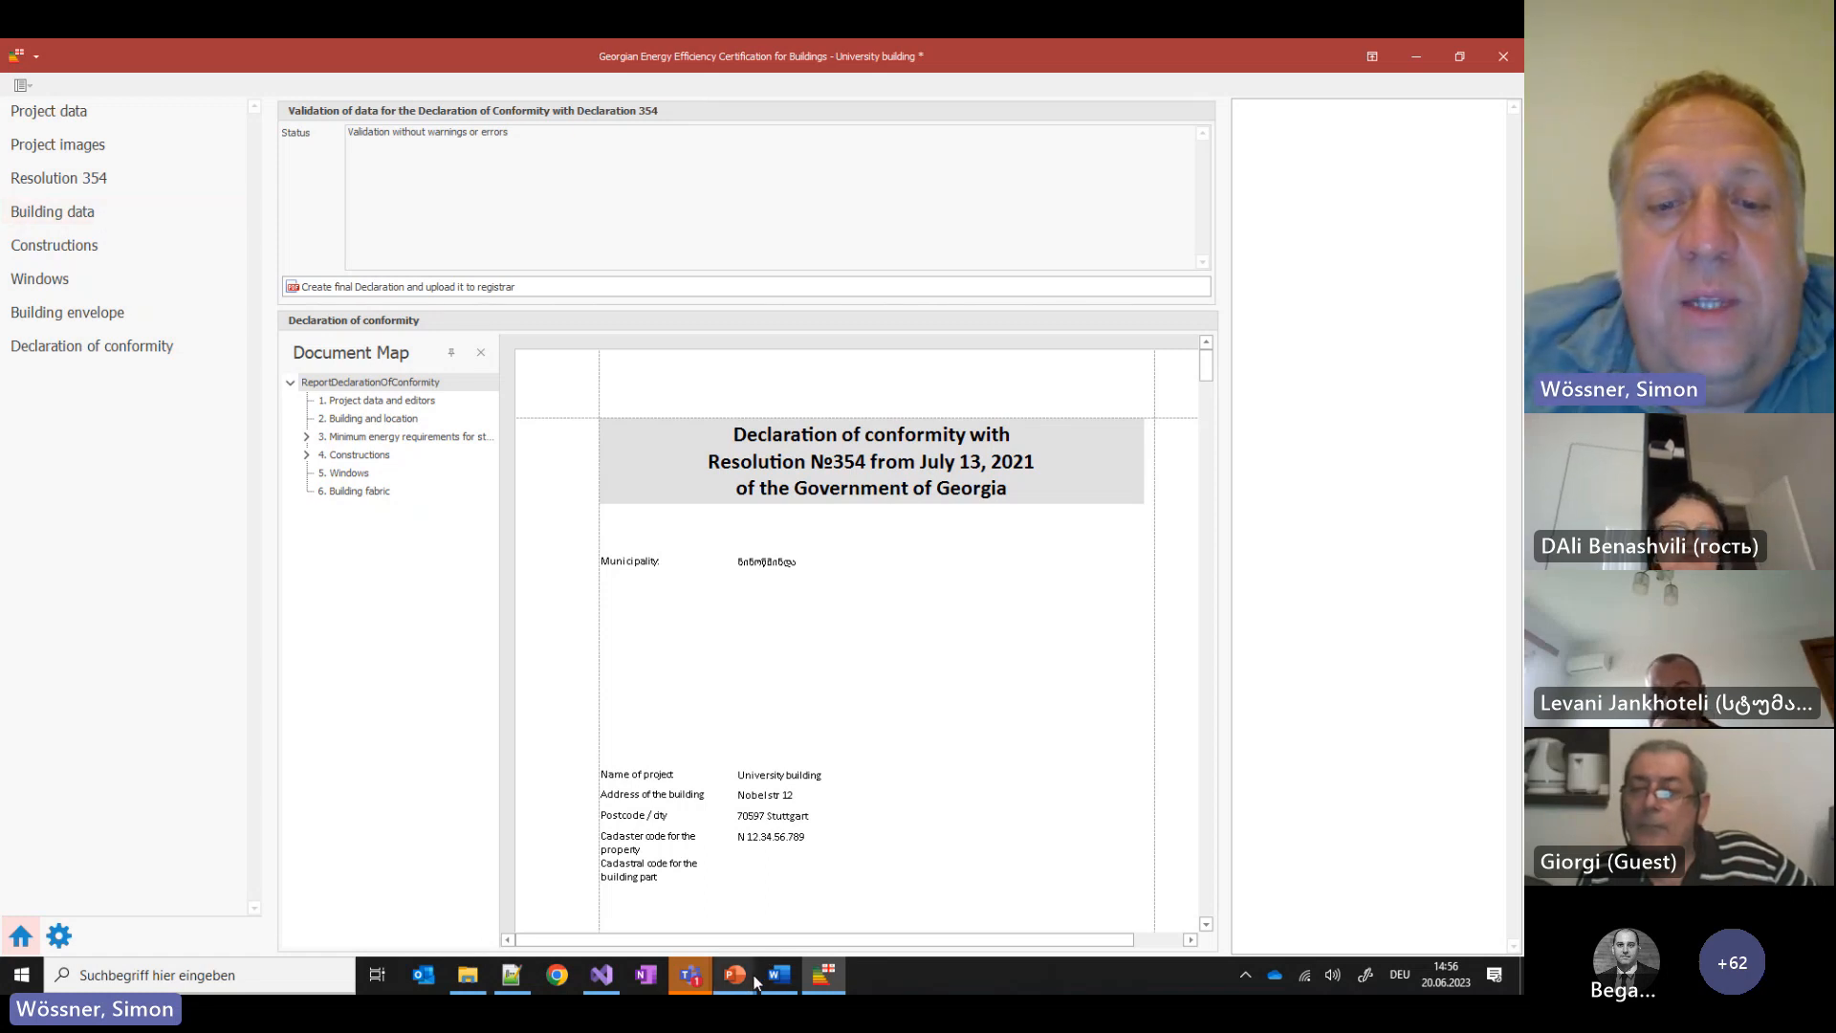
Bring the 'BUILDING: BASIC data' PowerPoint slideshow back to the front from the taskbar
mouse_move(755, 977)
mouse_move(859, 904)
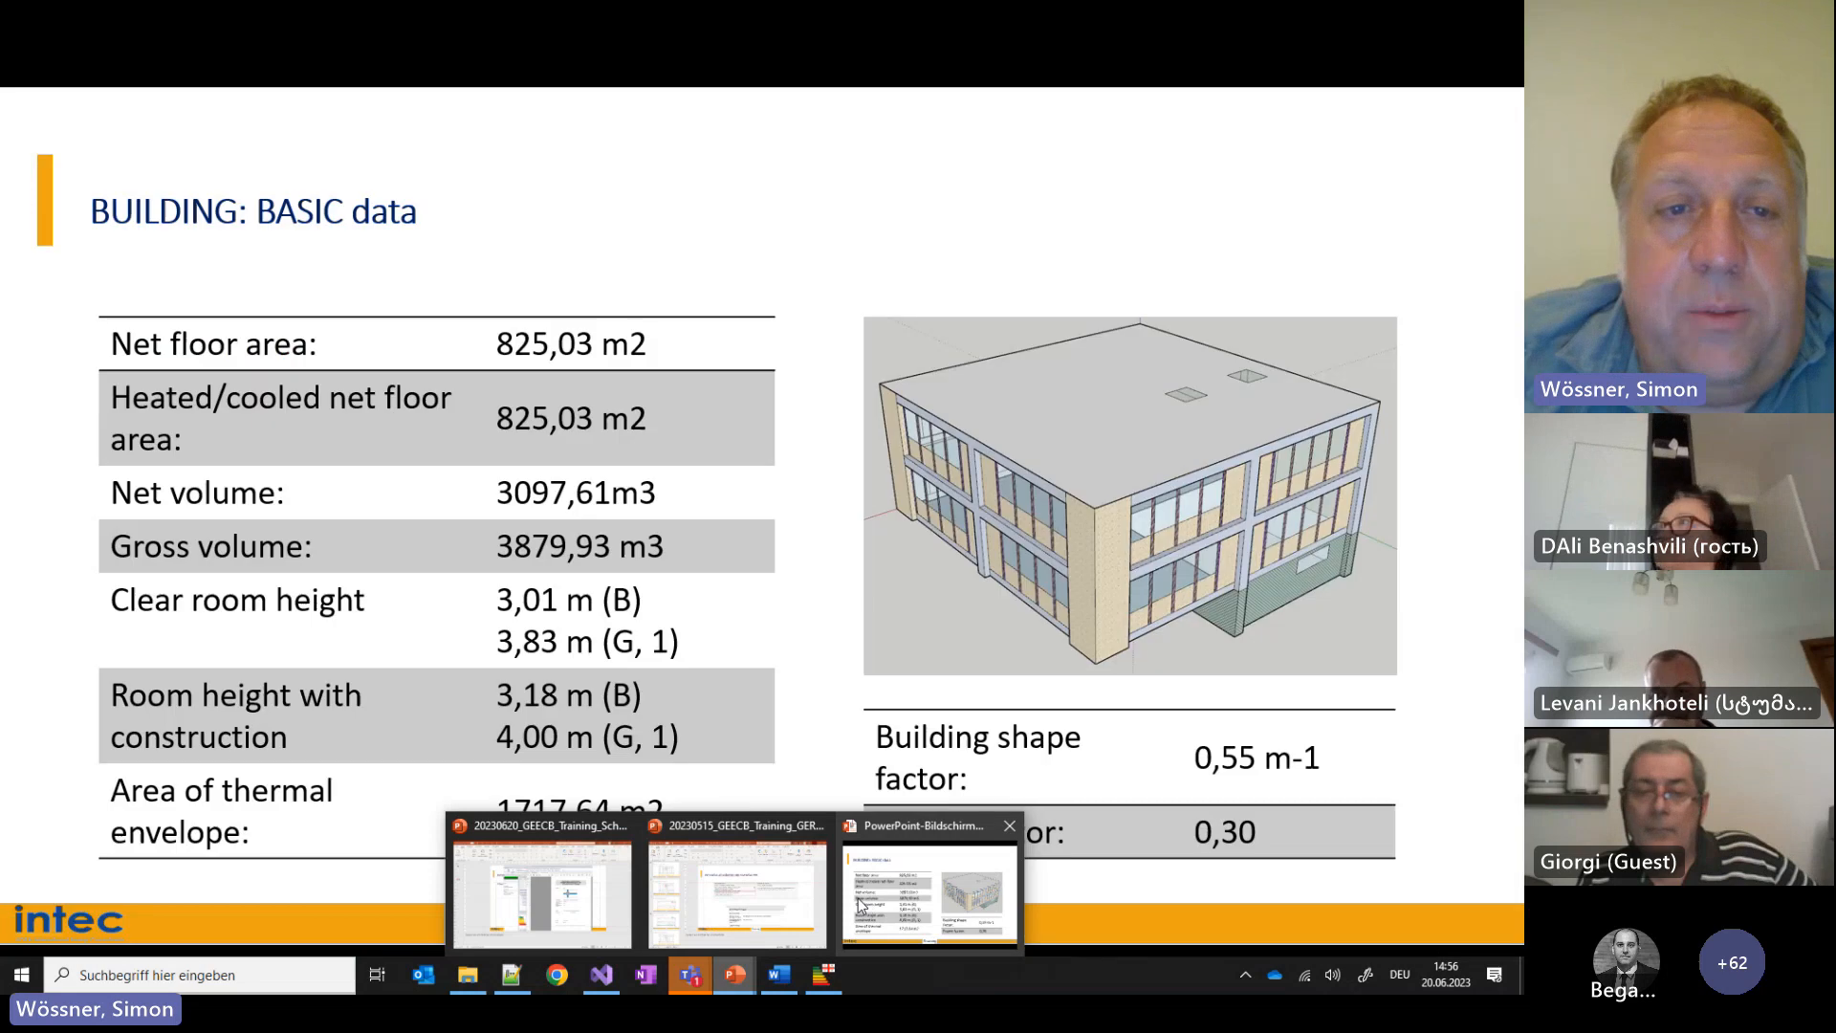
click(737, 894)
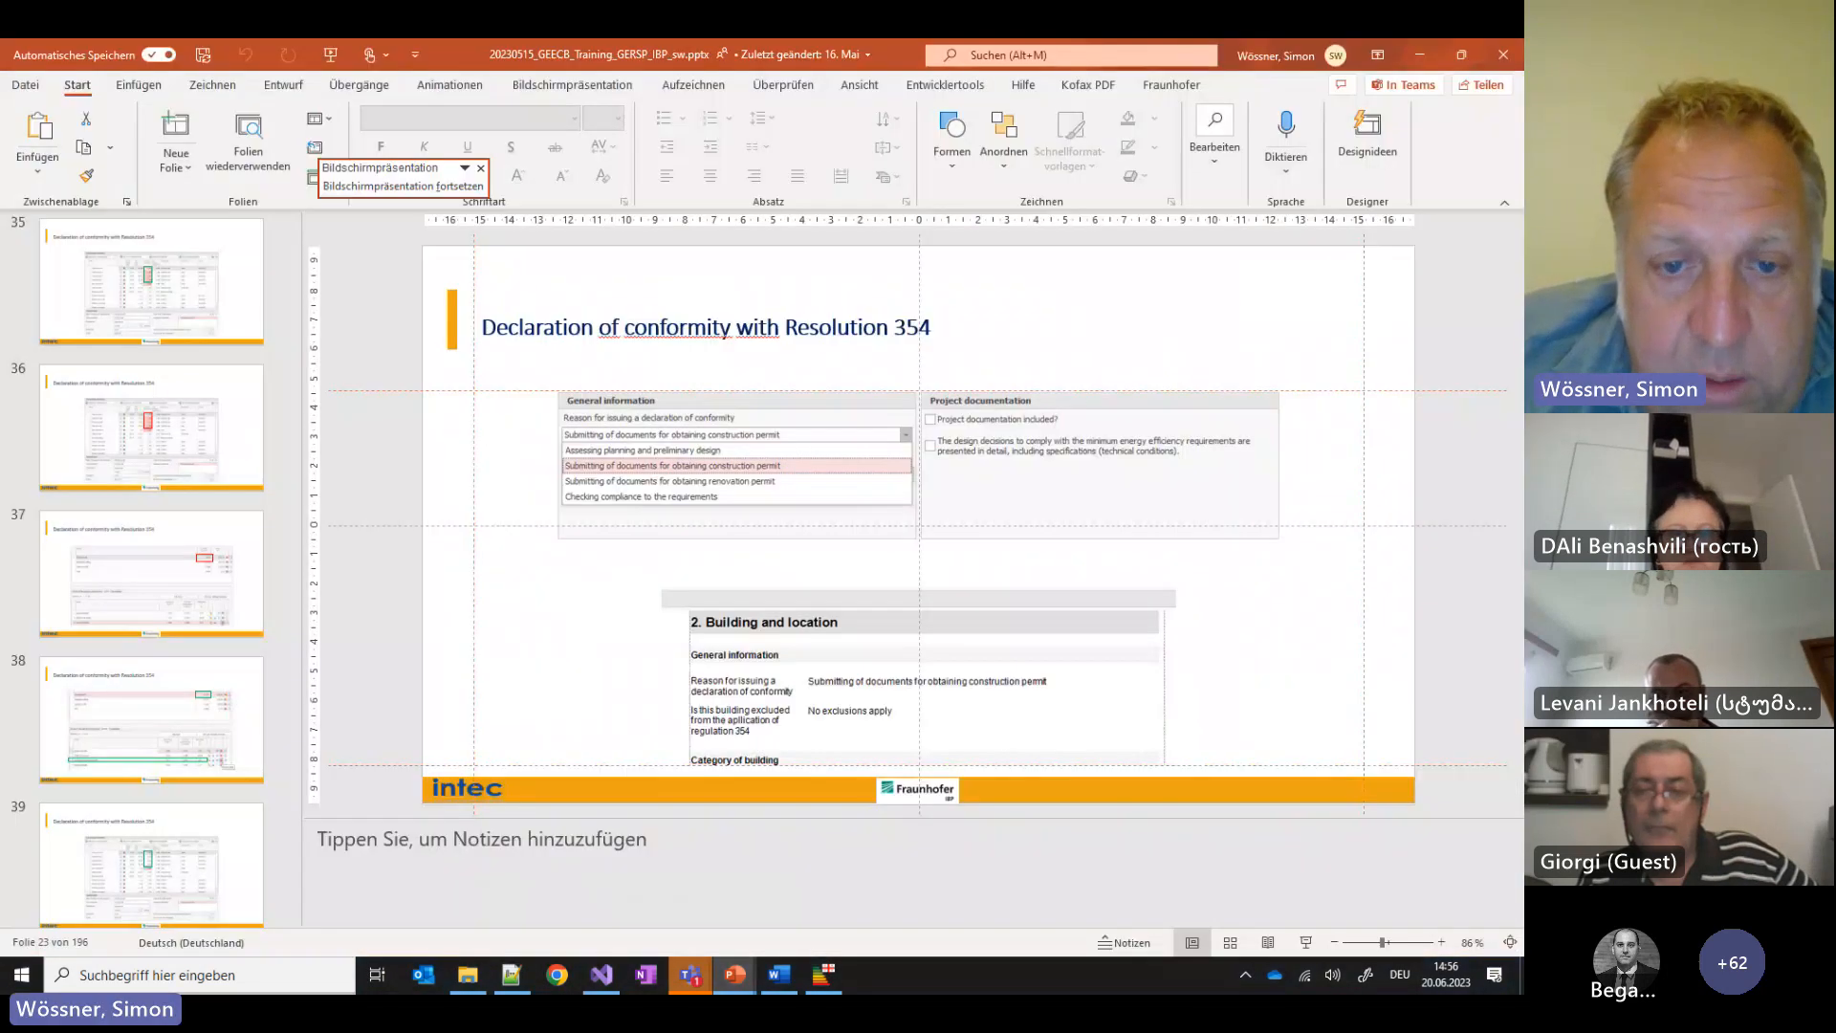
mouse_move(734, 975)
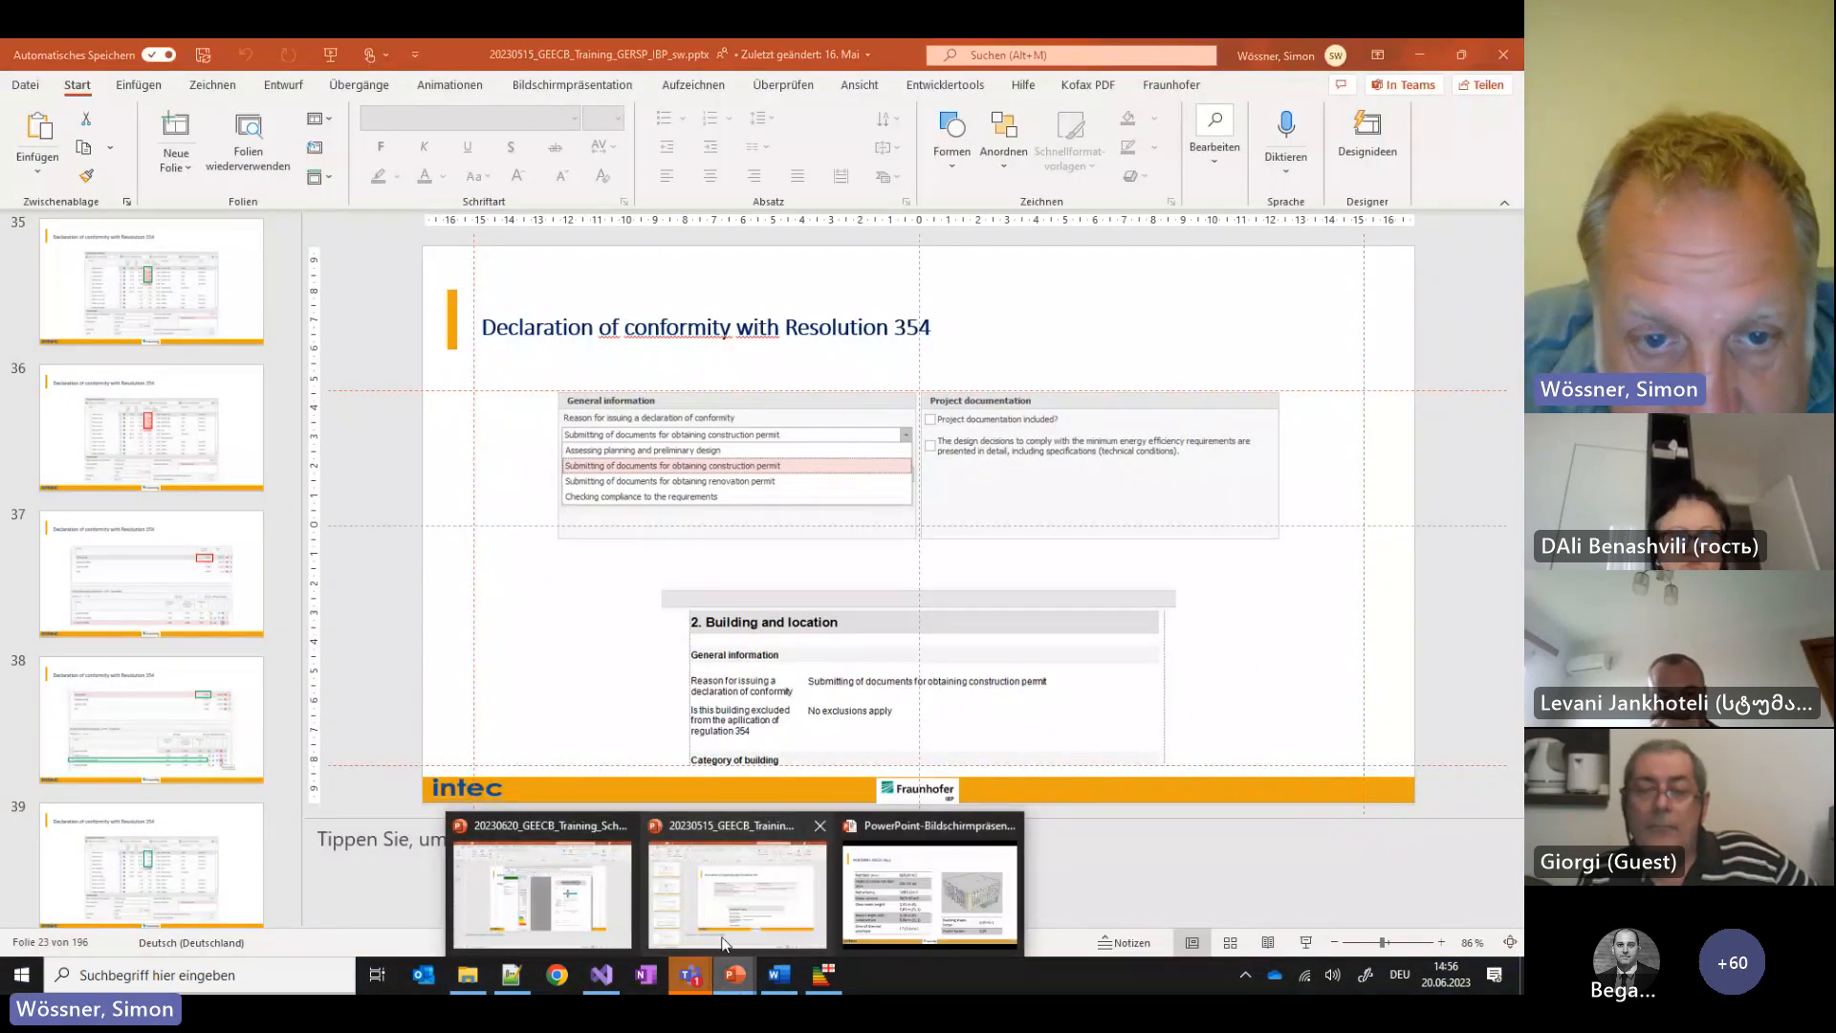
click(928, 894)
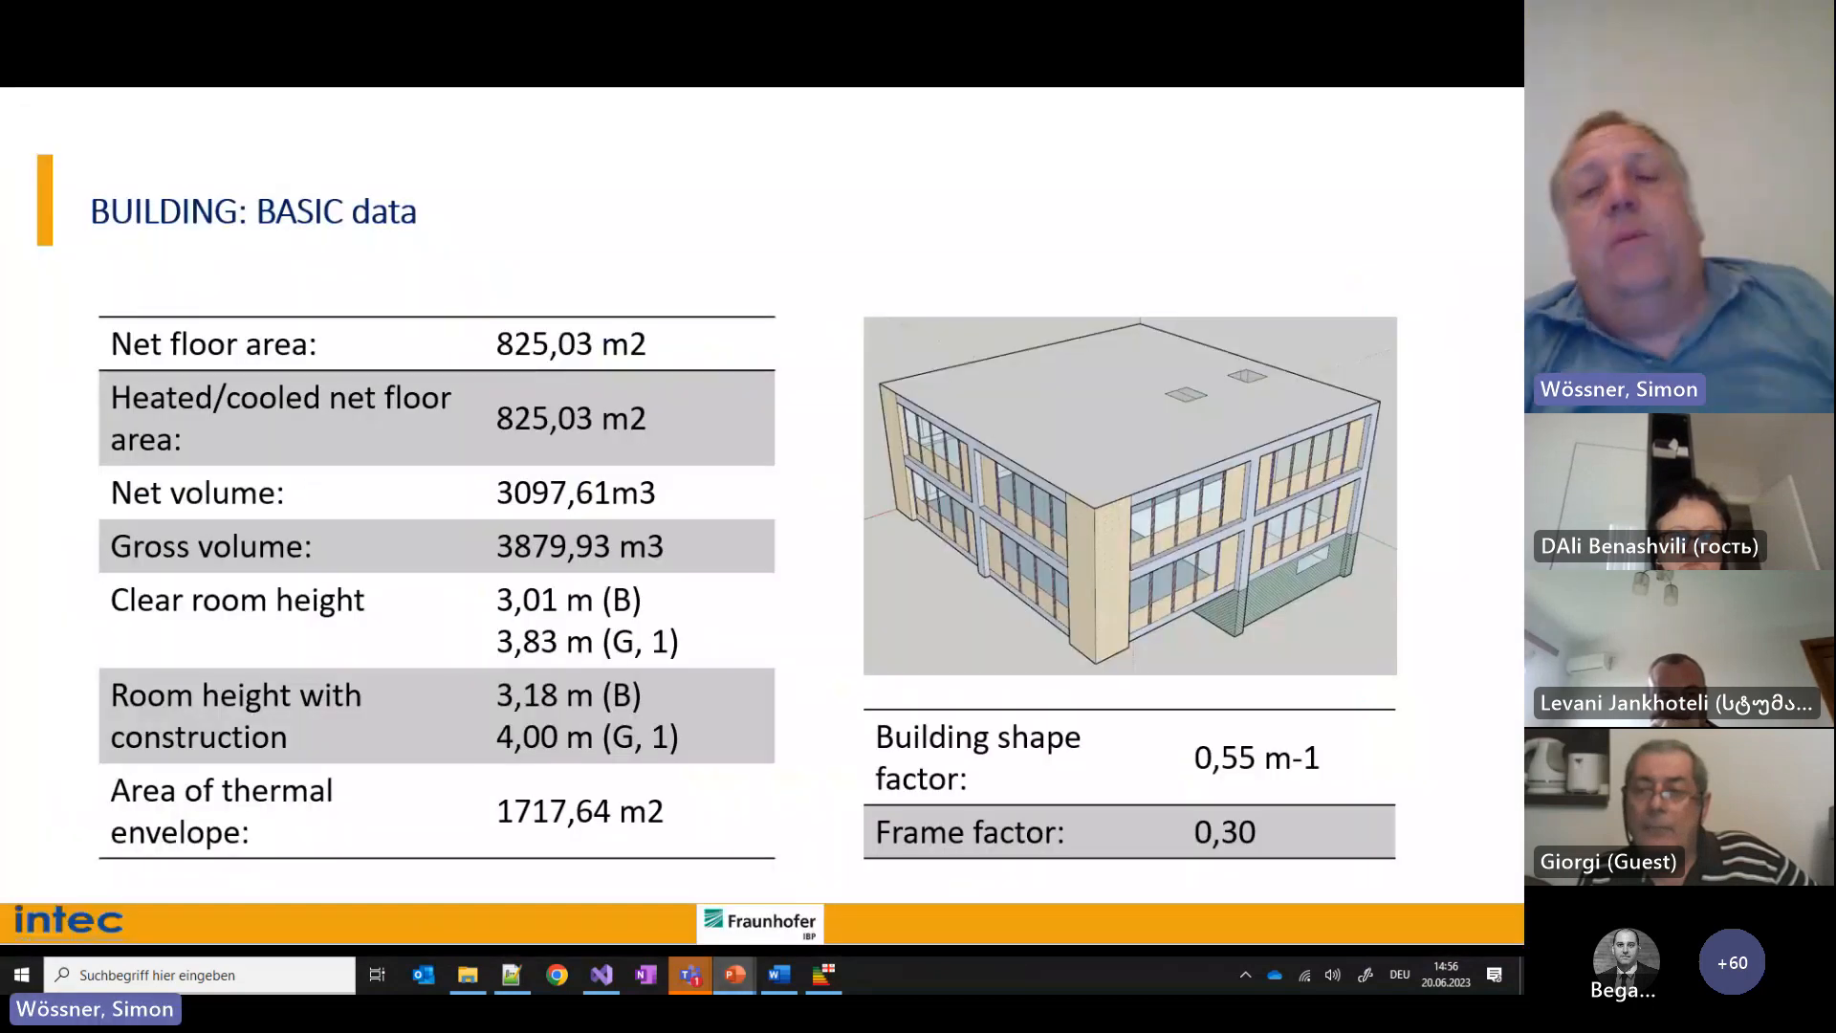
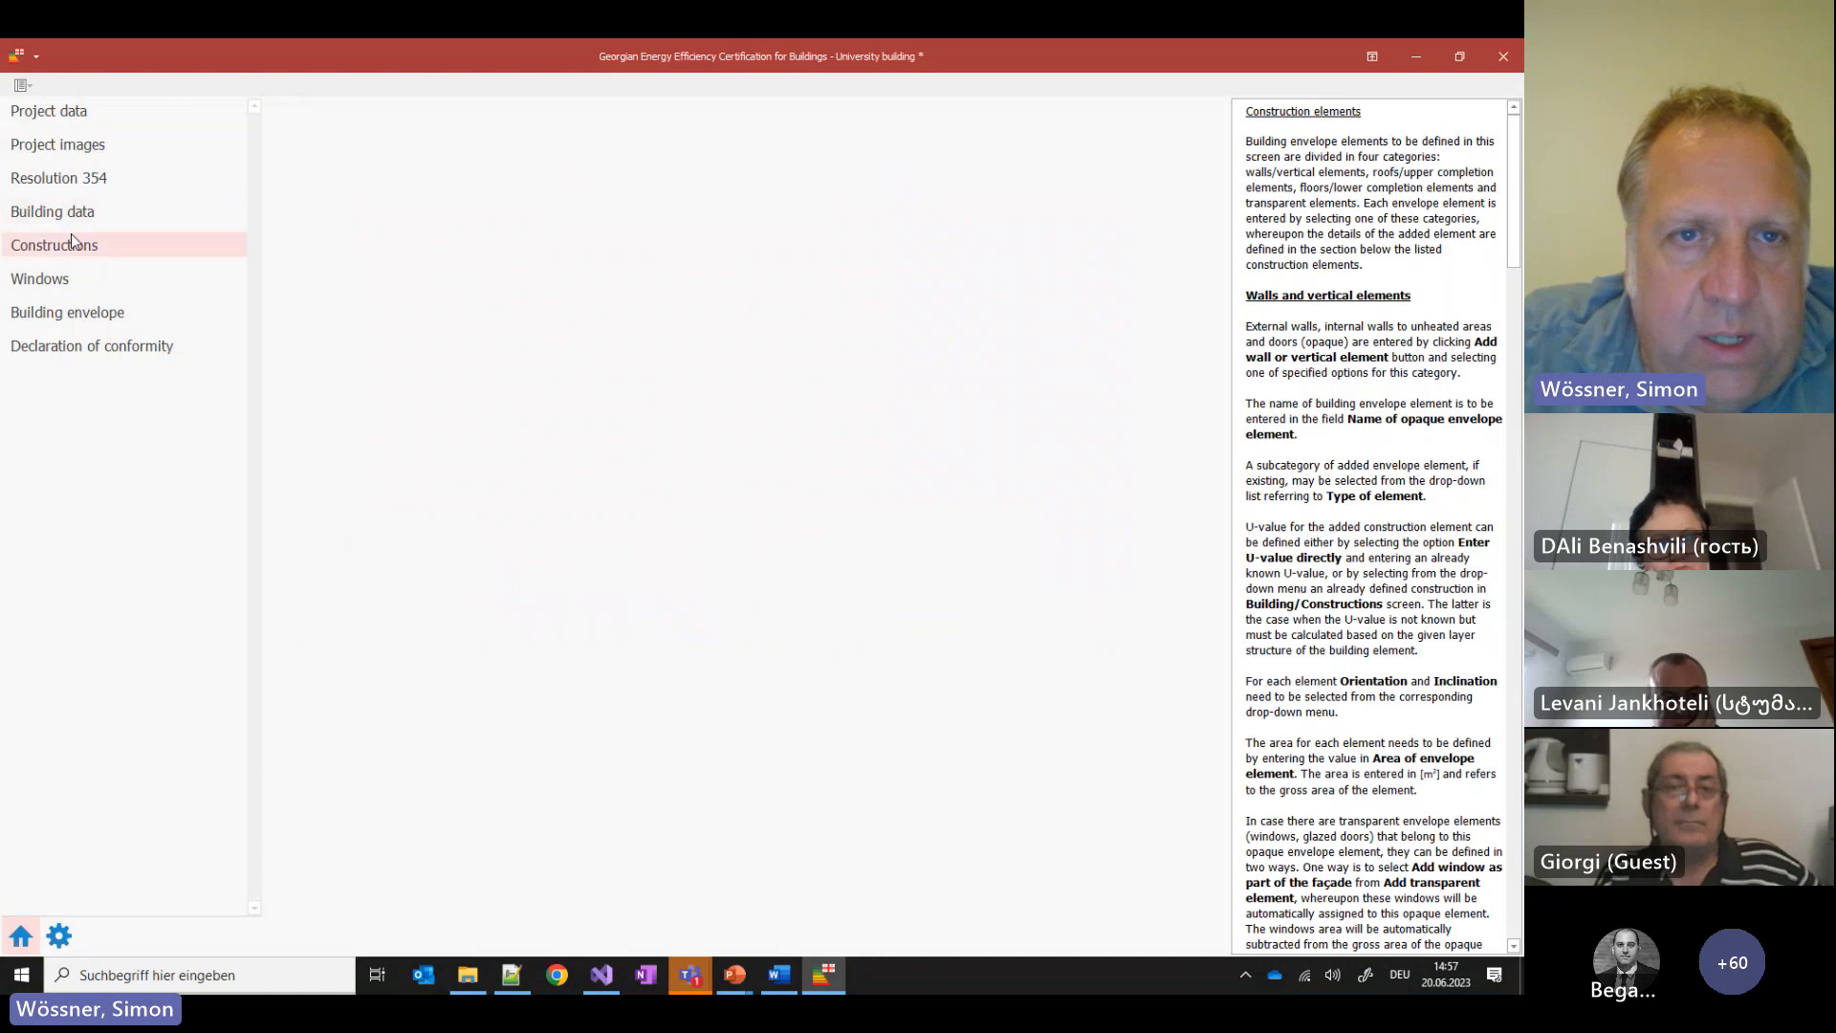
Delete the placeholder construction and create a new one named External Wall
click(1102, 225)
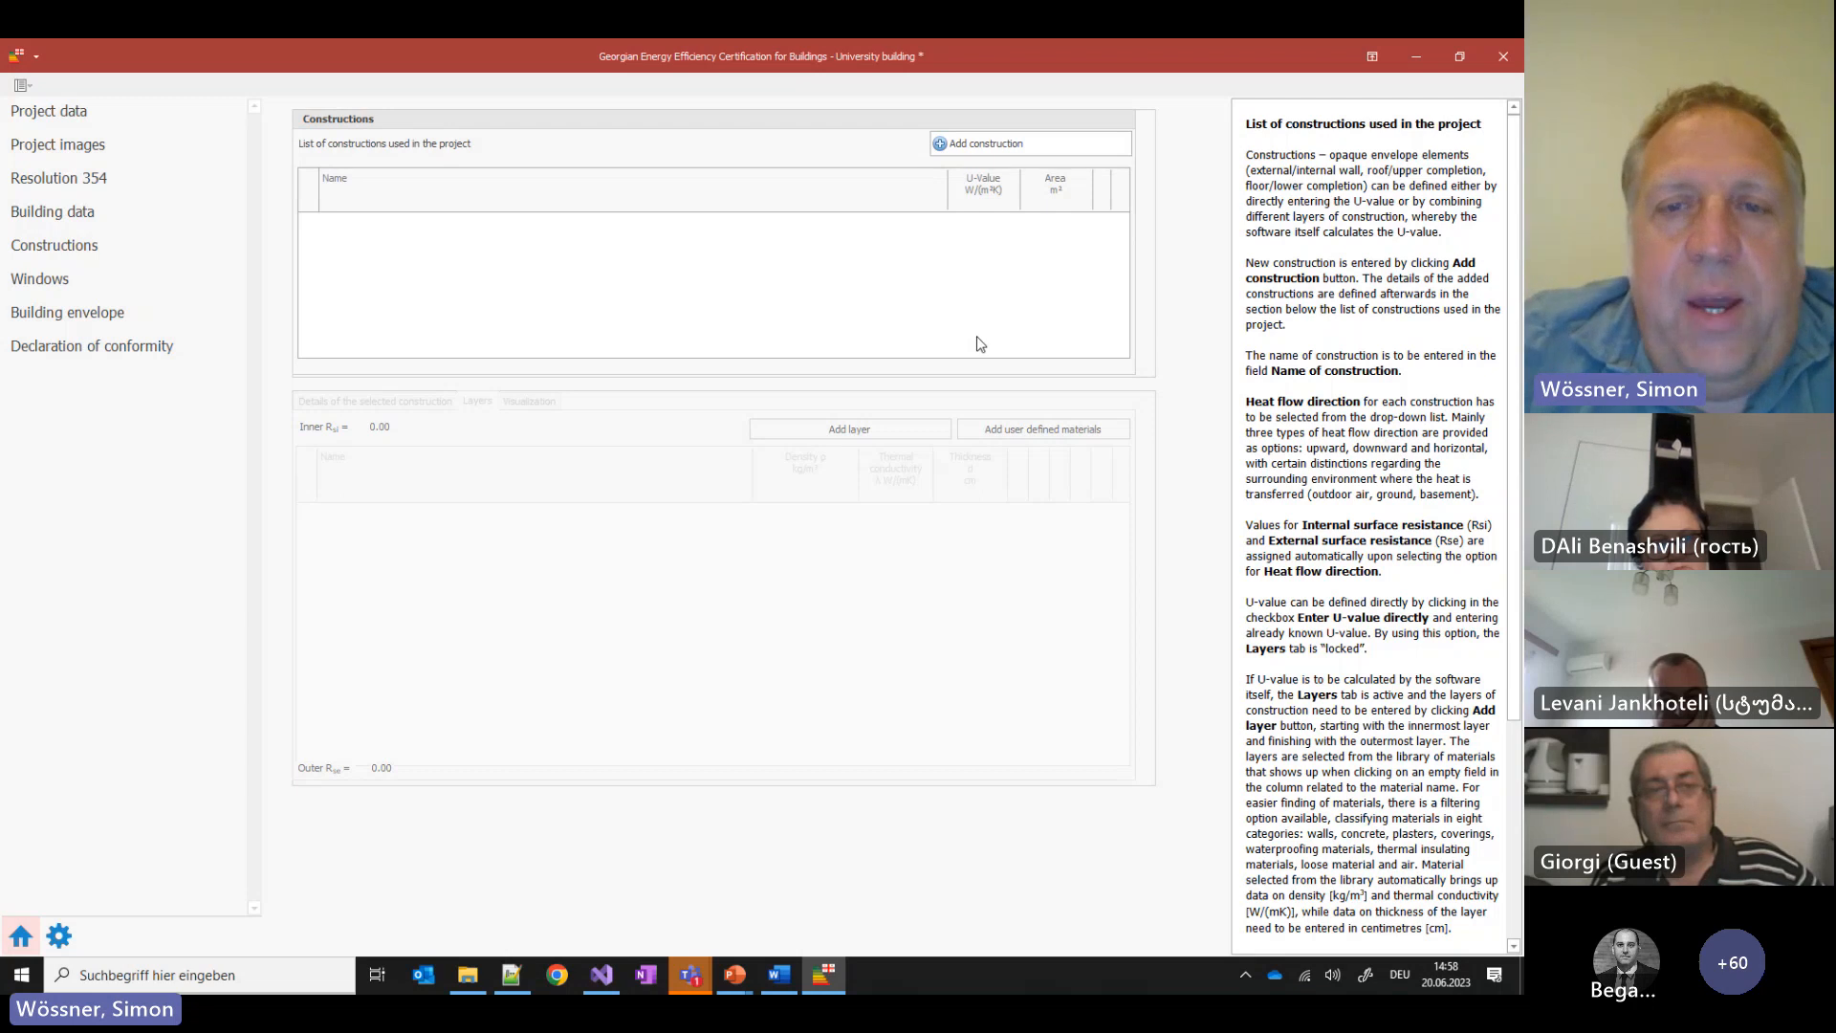
click(1025, 153)
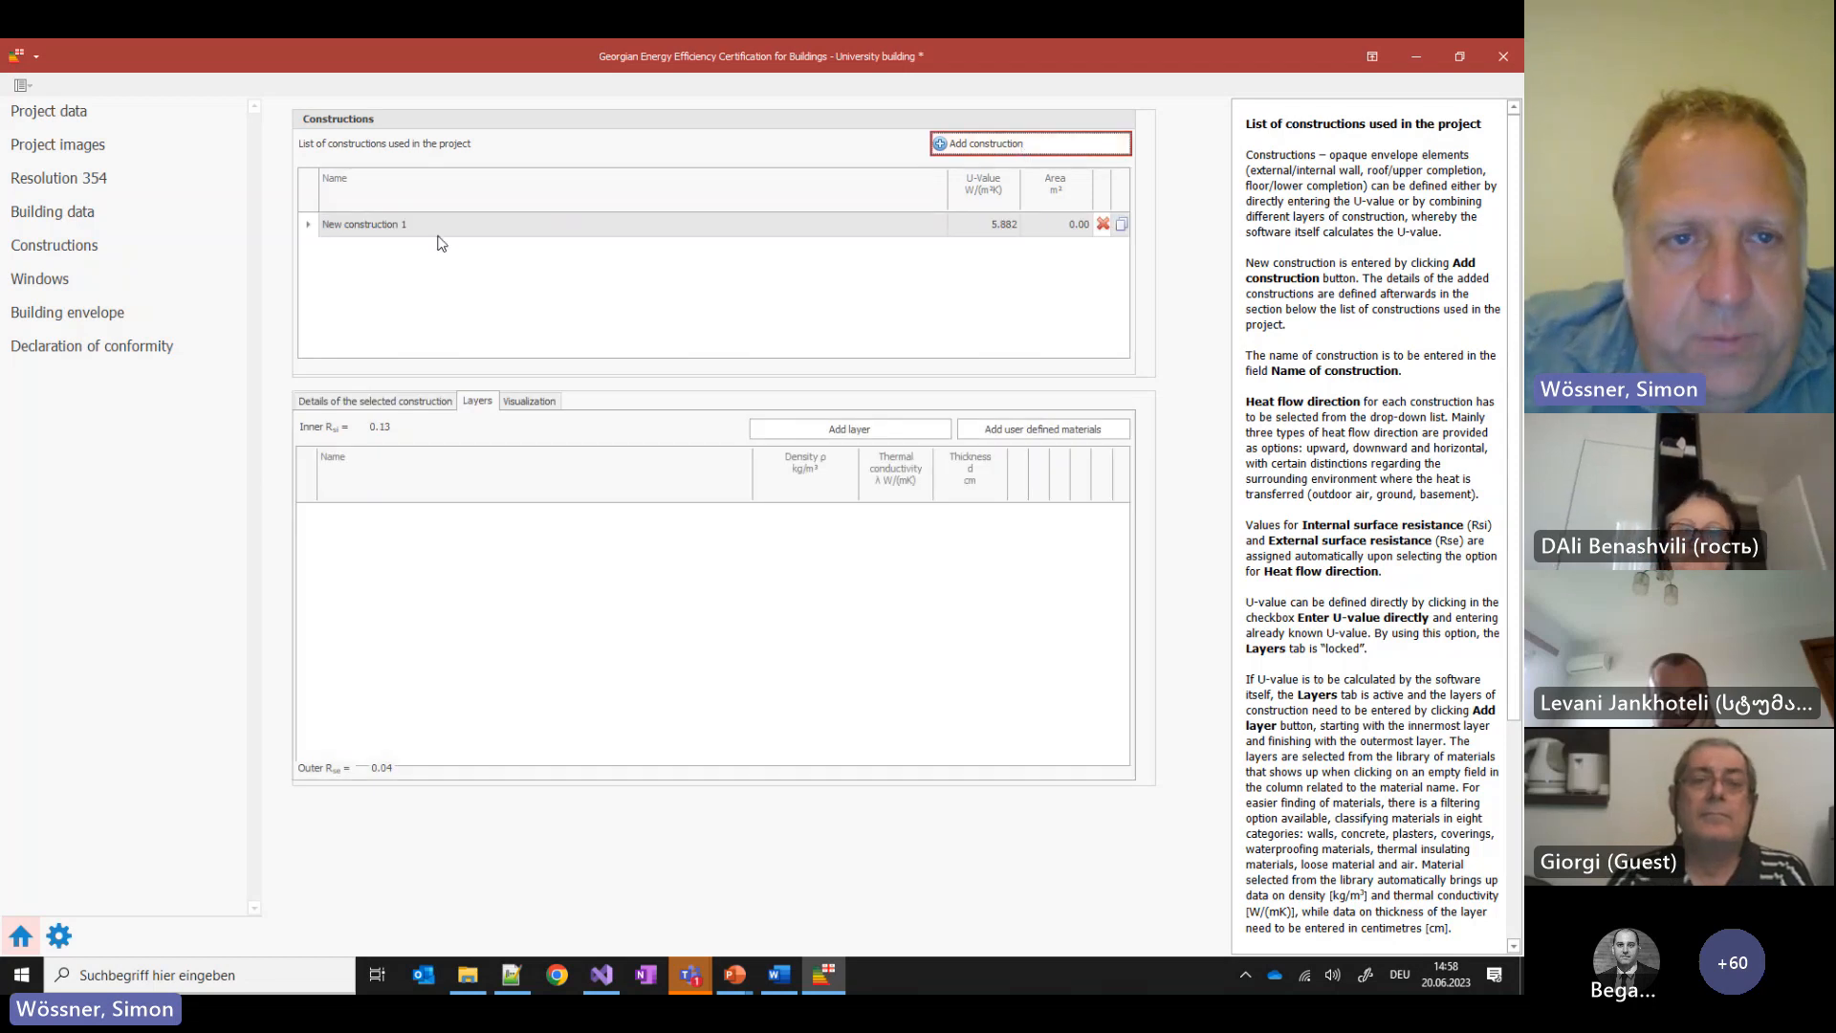
click(391, 405)
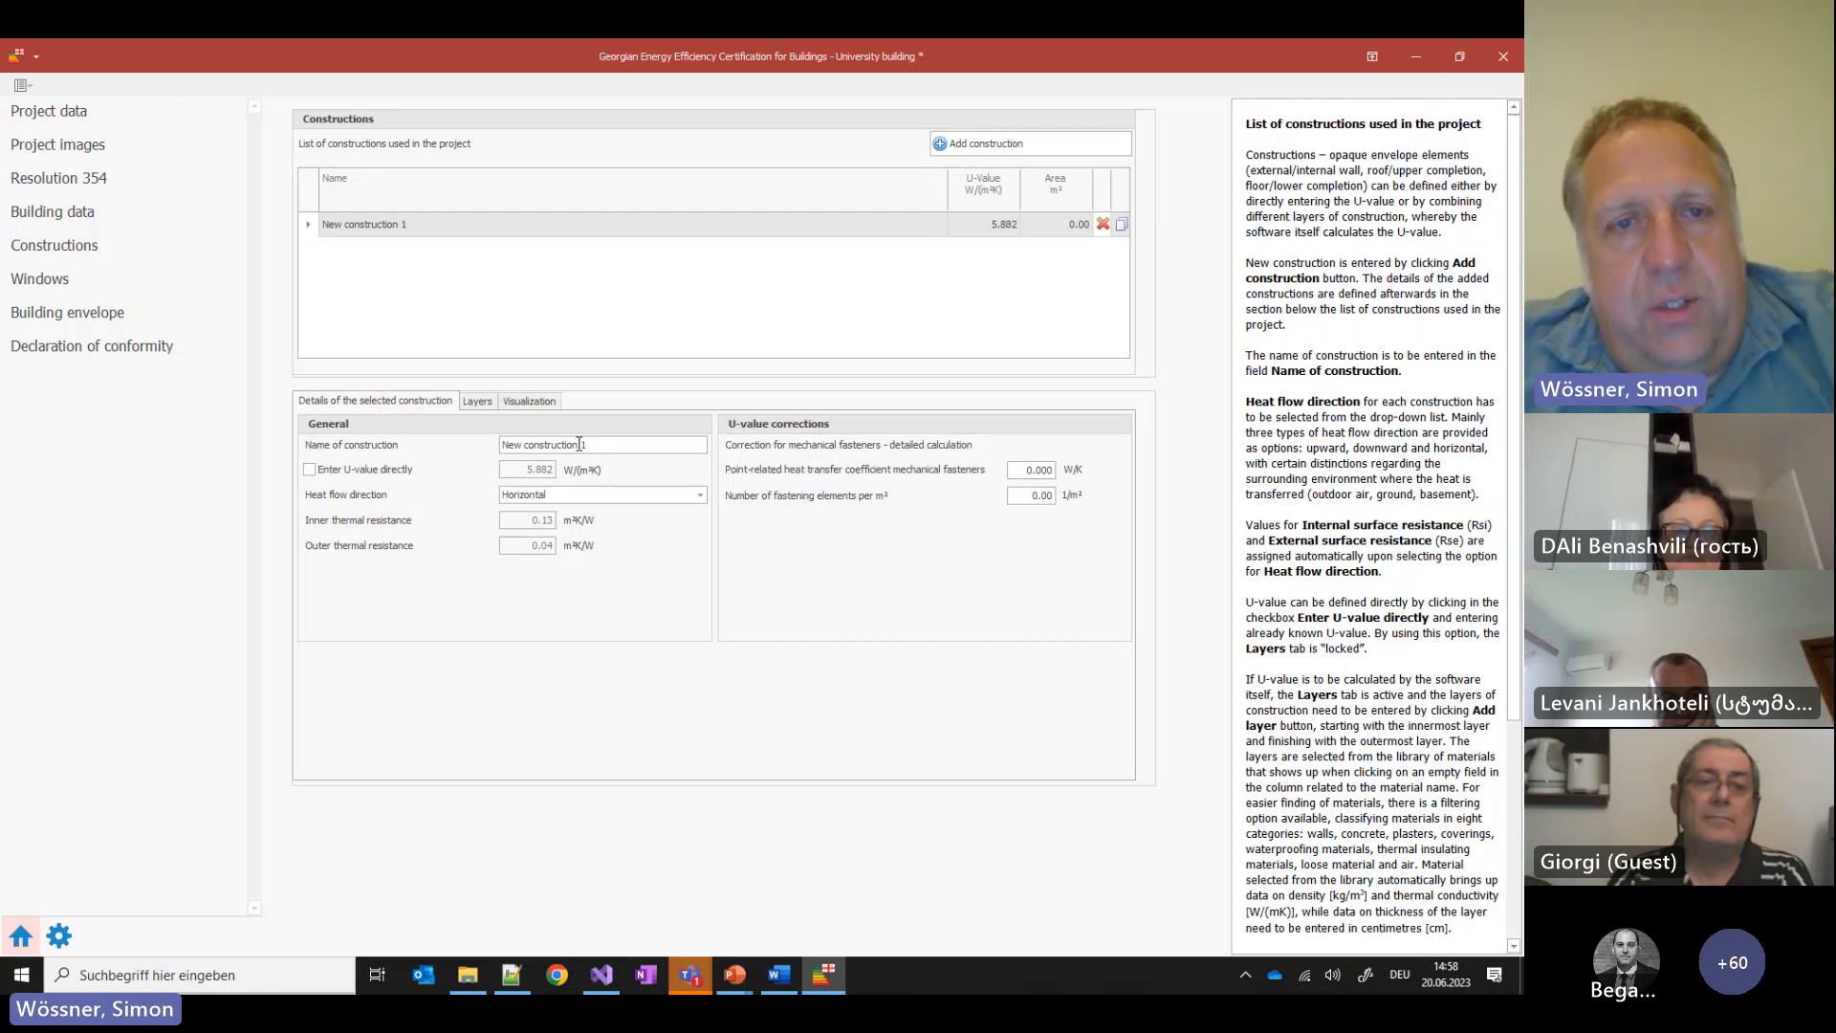
drag(585, 445, 343, 446)
text(Wall)
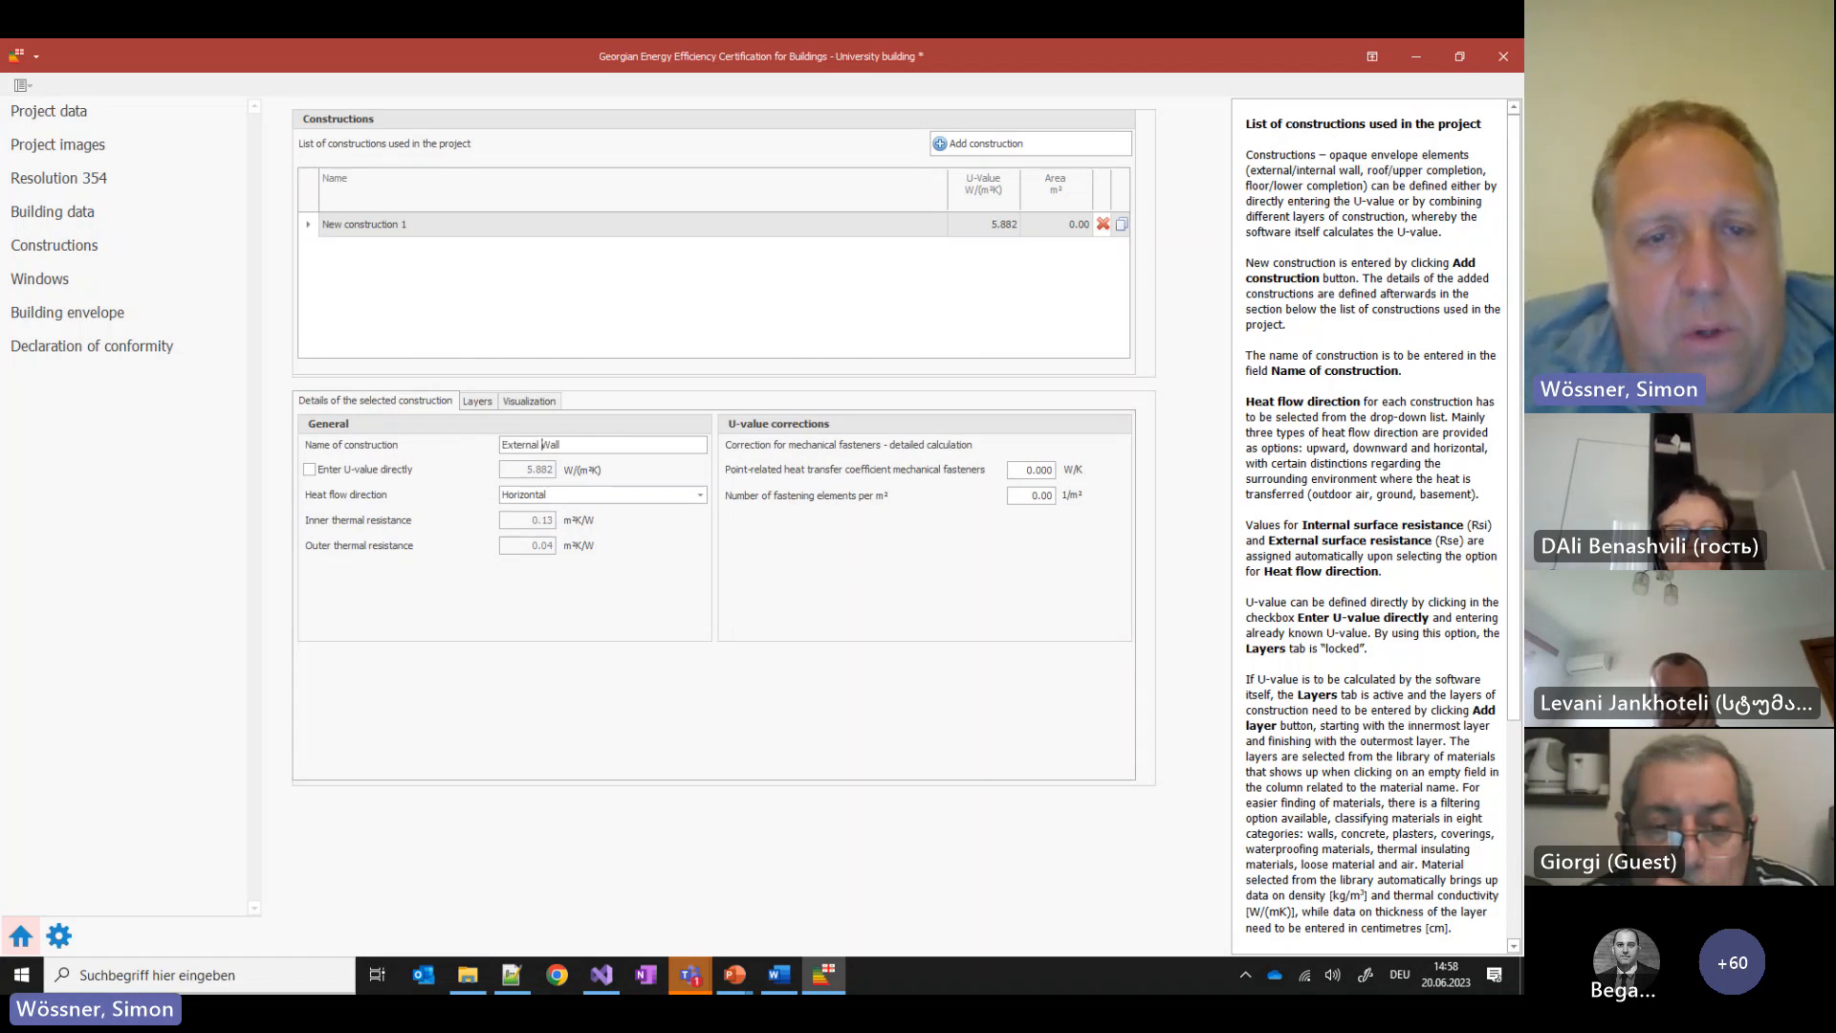
click(478, 402)
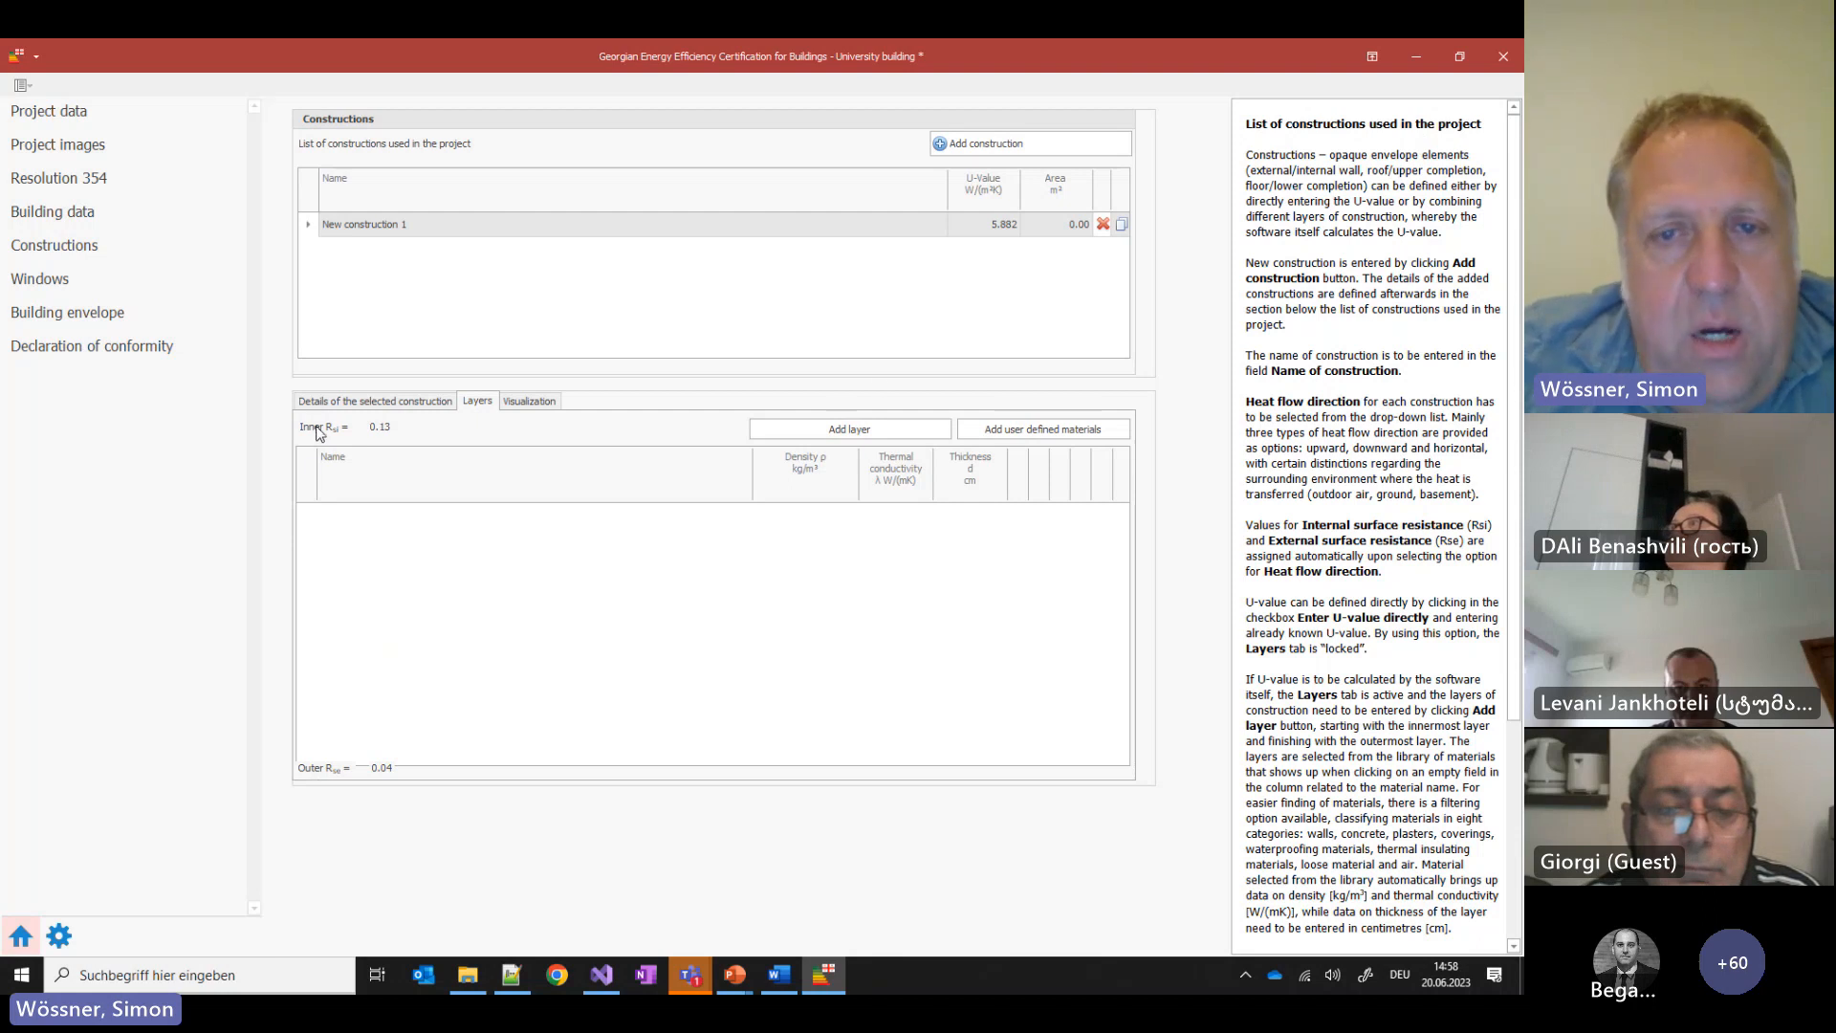
Add the first layer to External Wall and bring up its material library
click(877, 433)
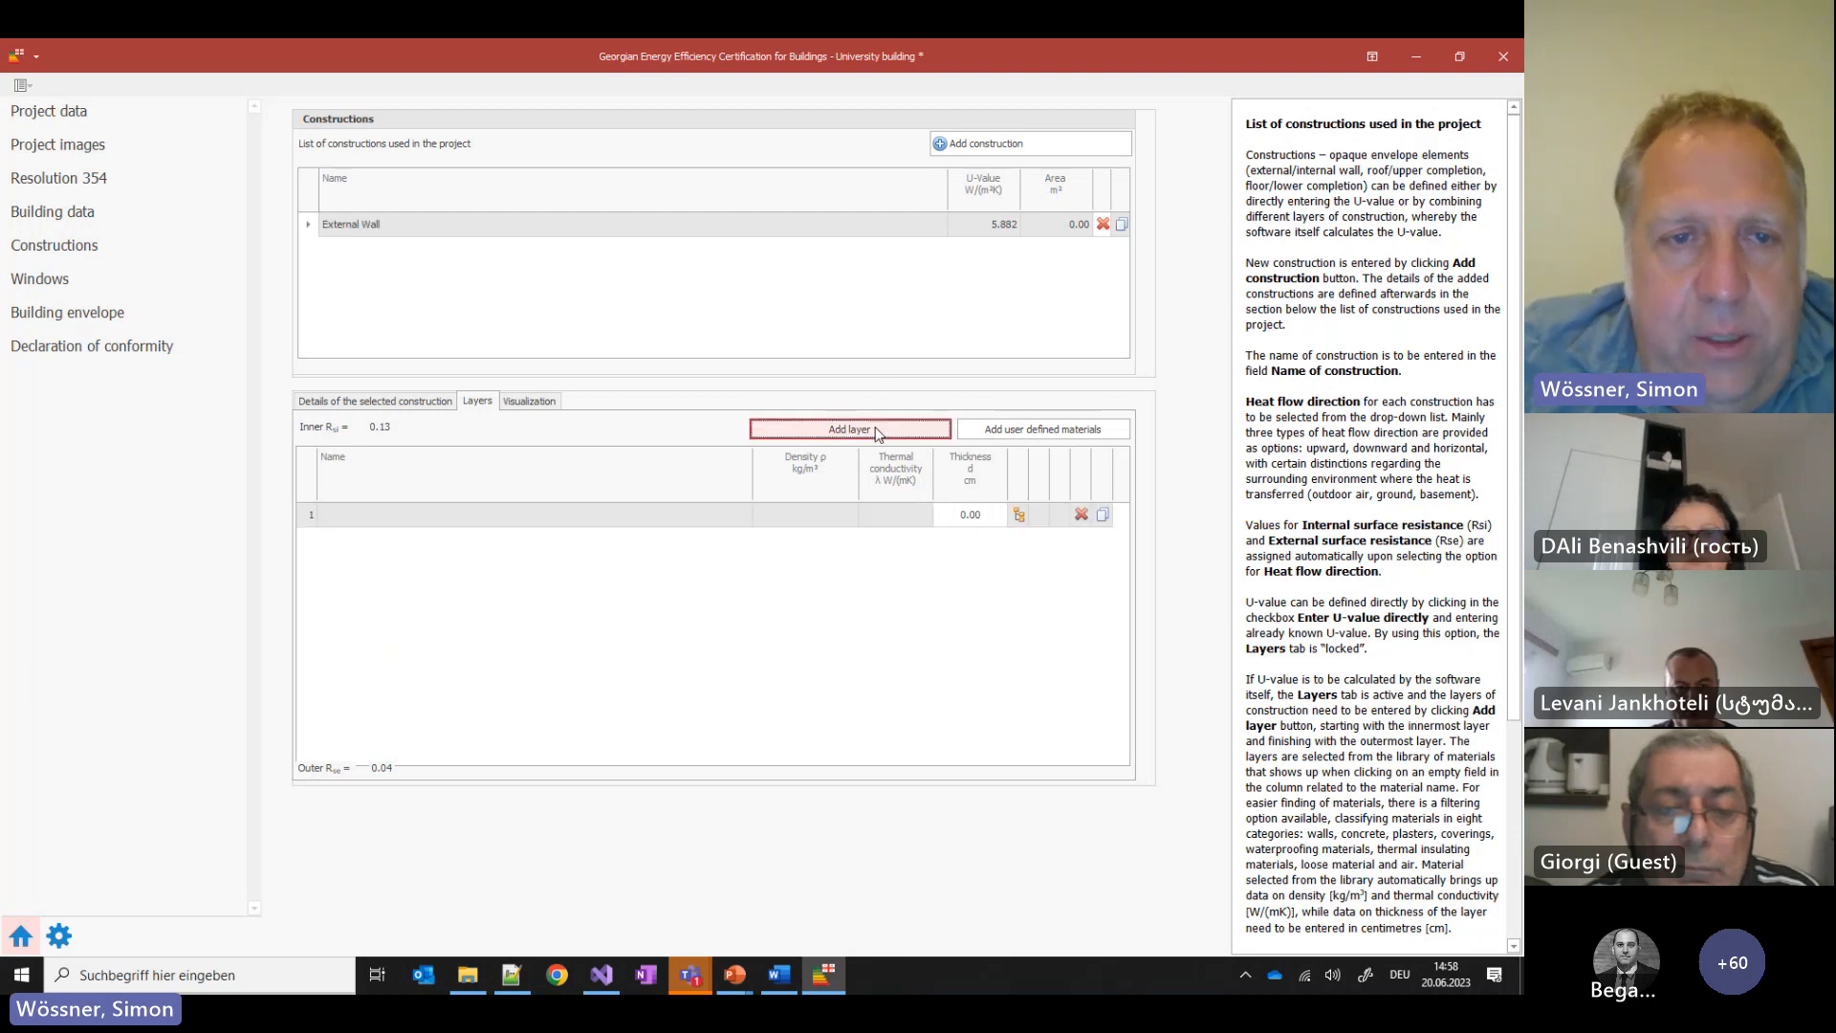
click(745, 516)
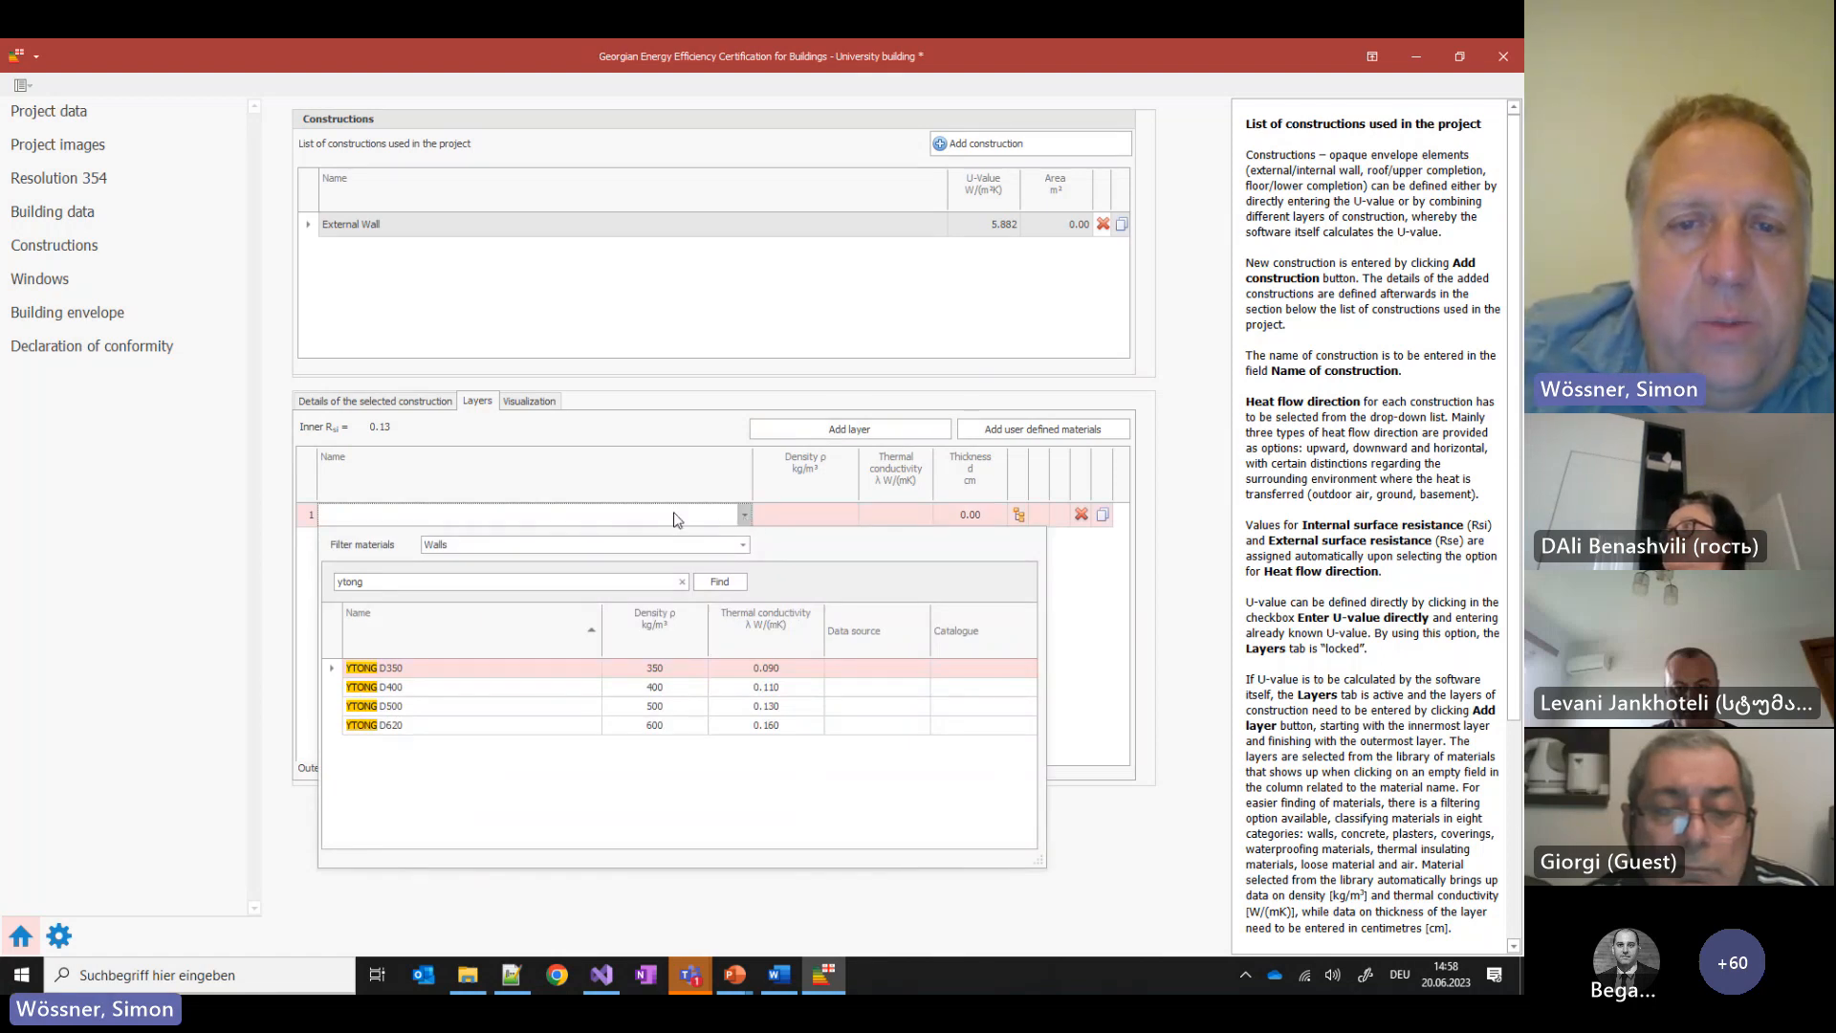
click(745, 517)
click(745, 517)
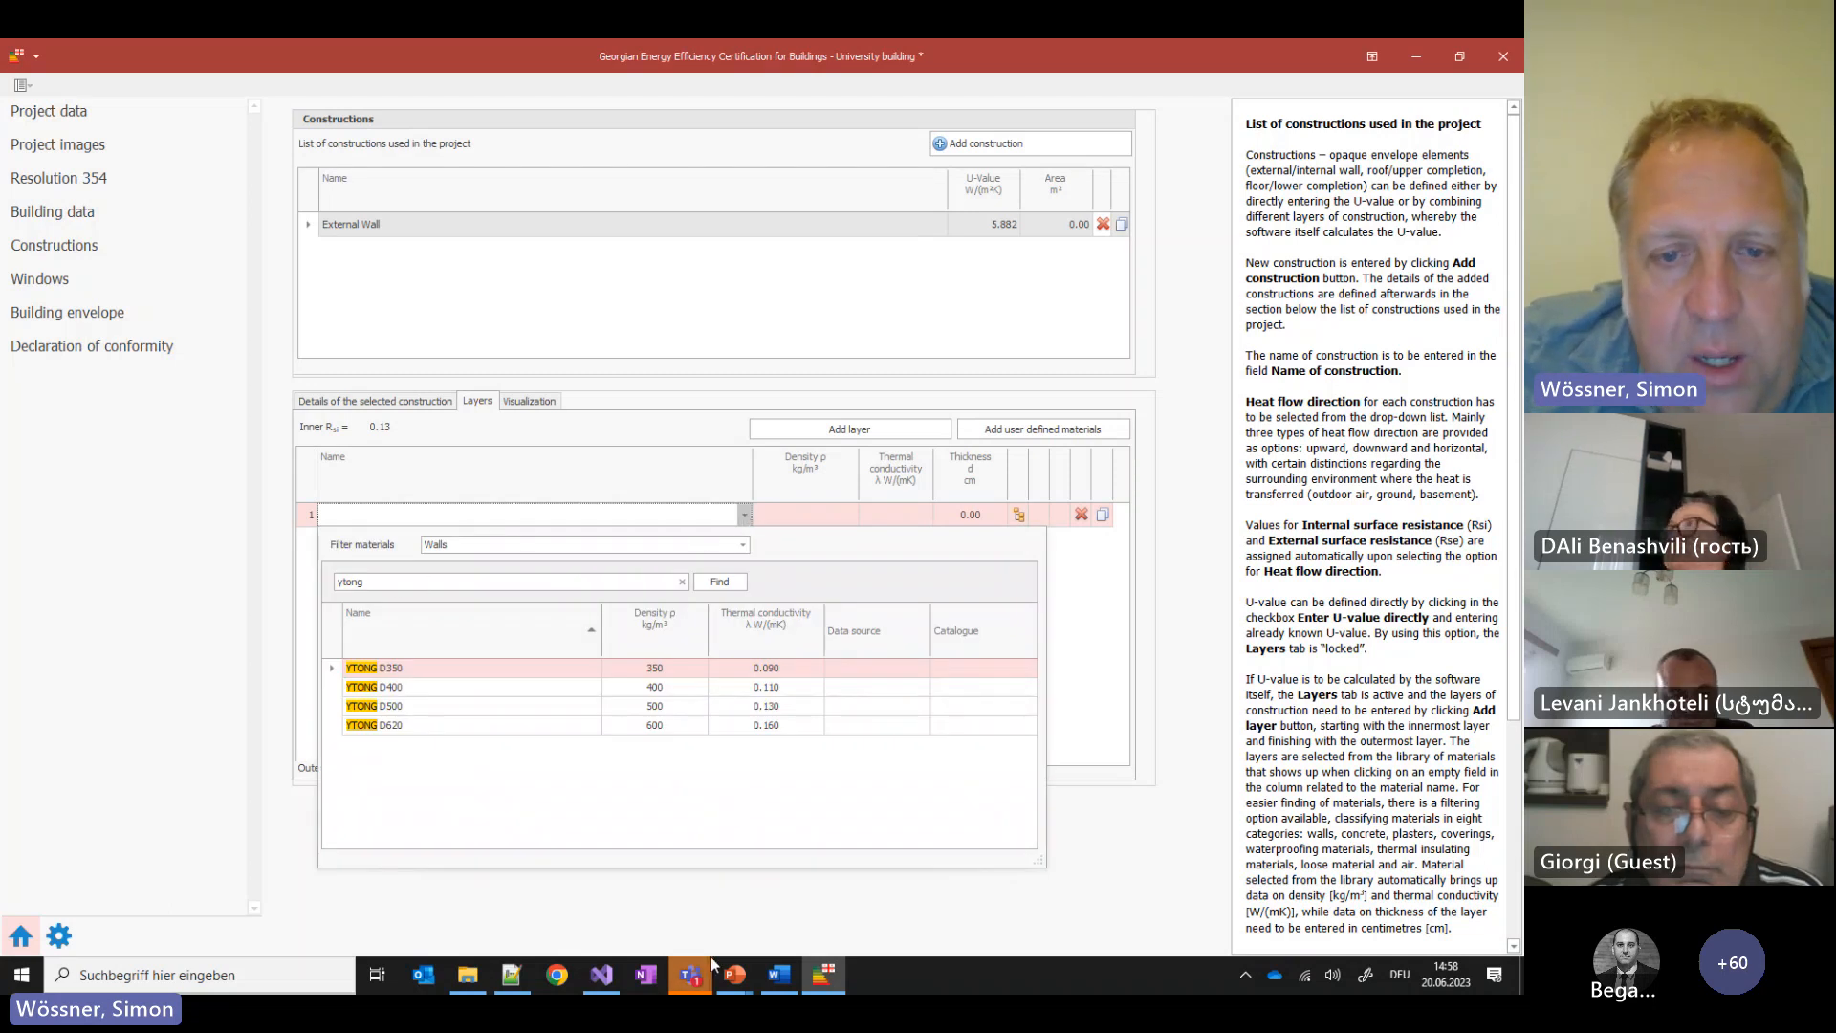
Check the wall-layers slide in the training presentation, then reopen layer 1's material library
click(734, 975)
click(944, 896)
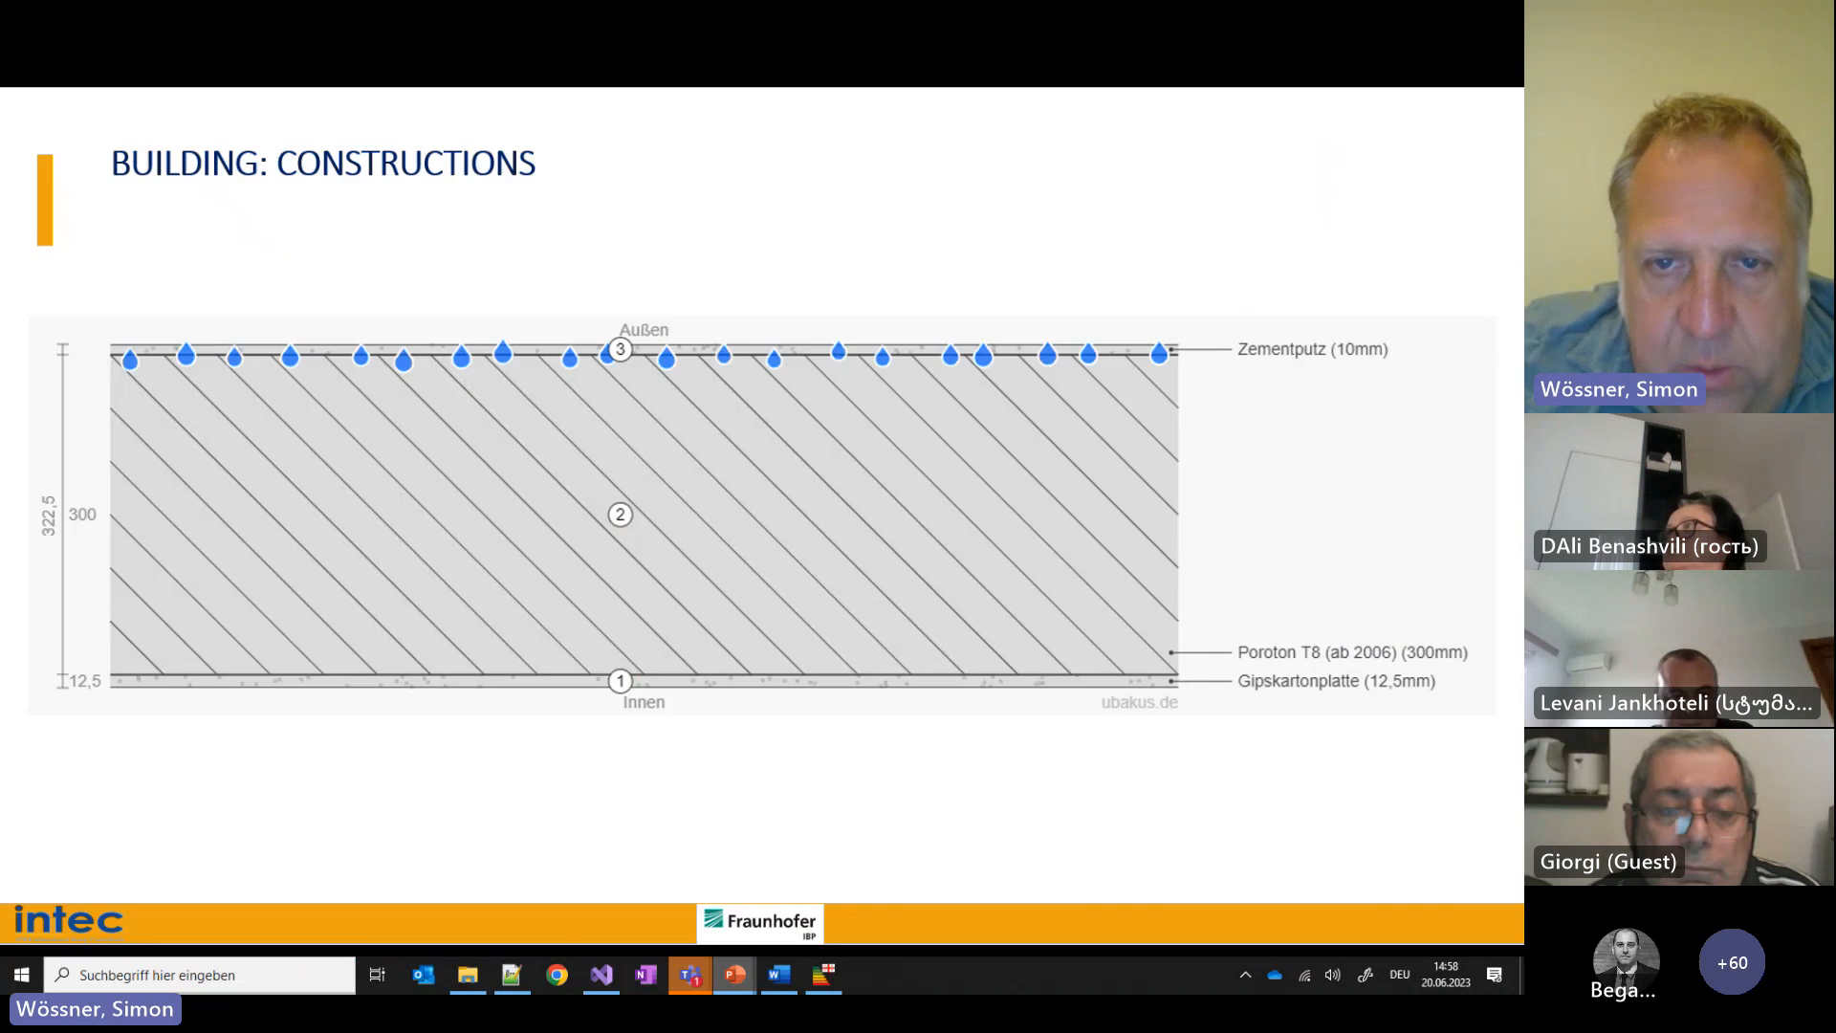
click(936, 762)
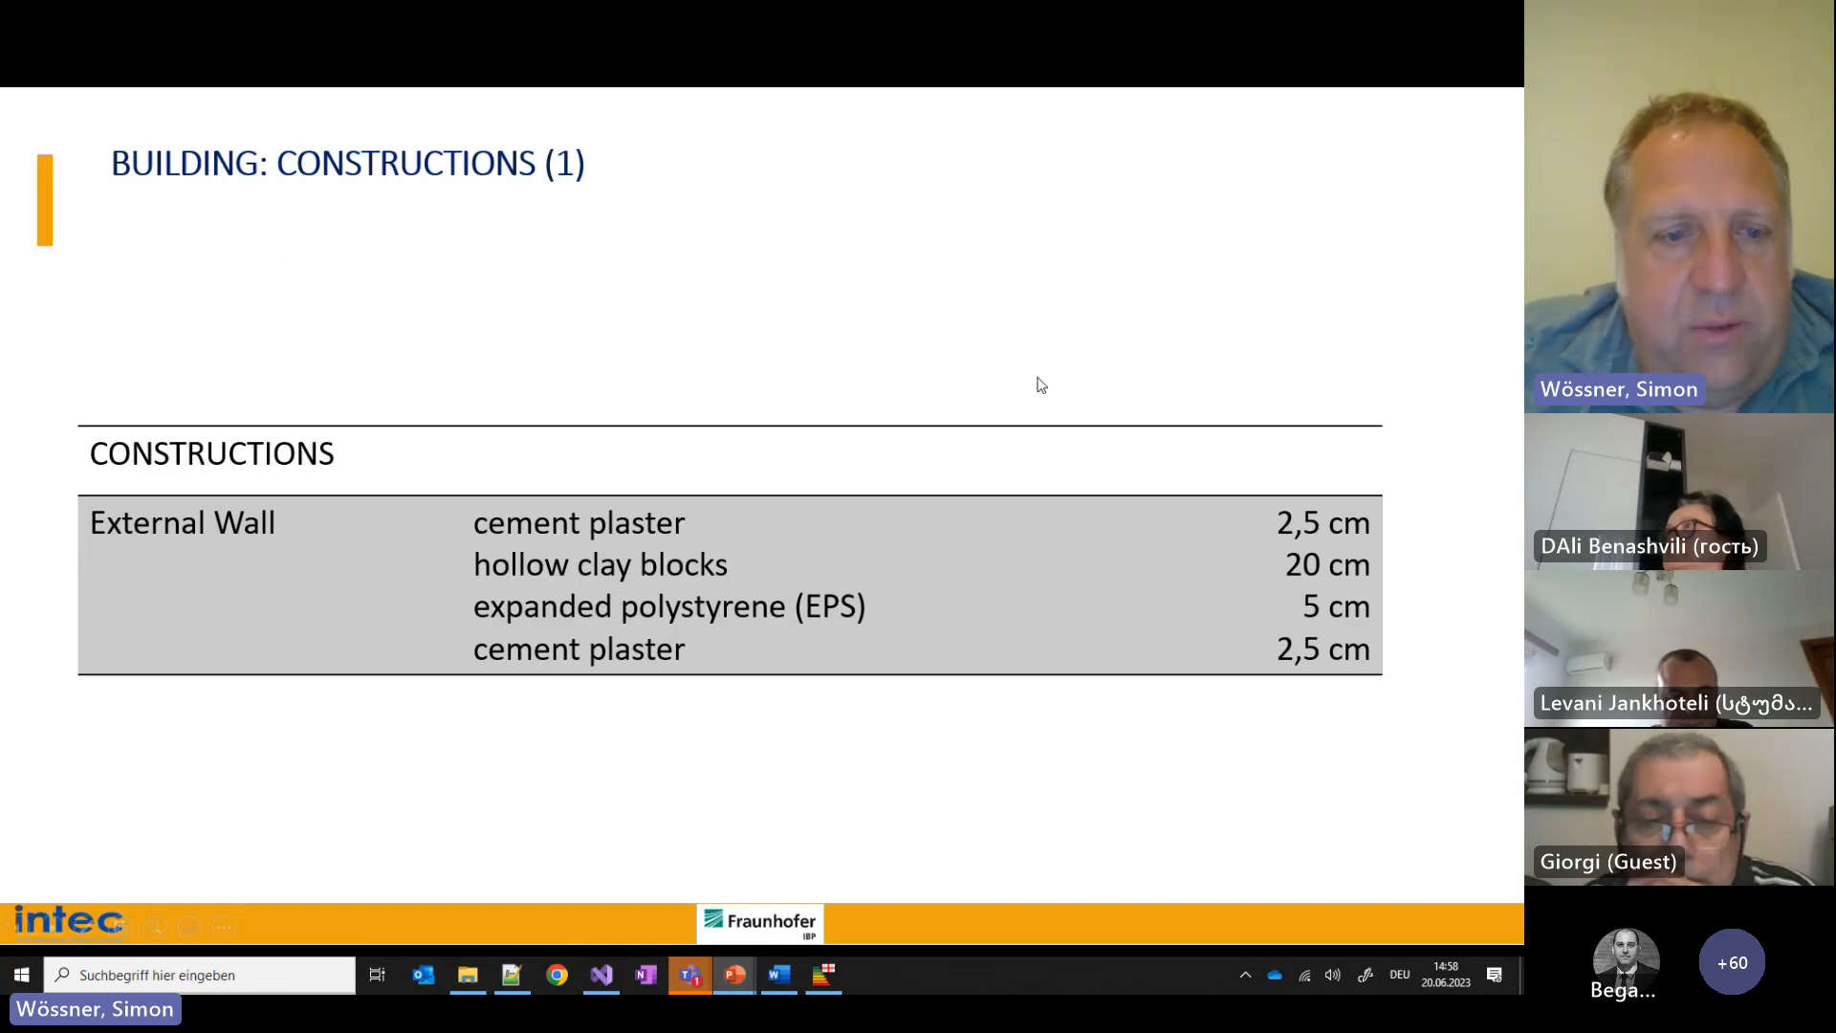
key(Escape)
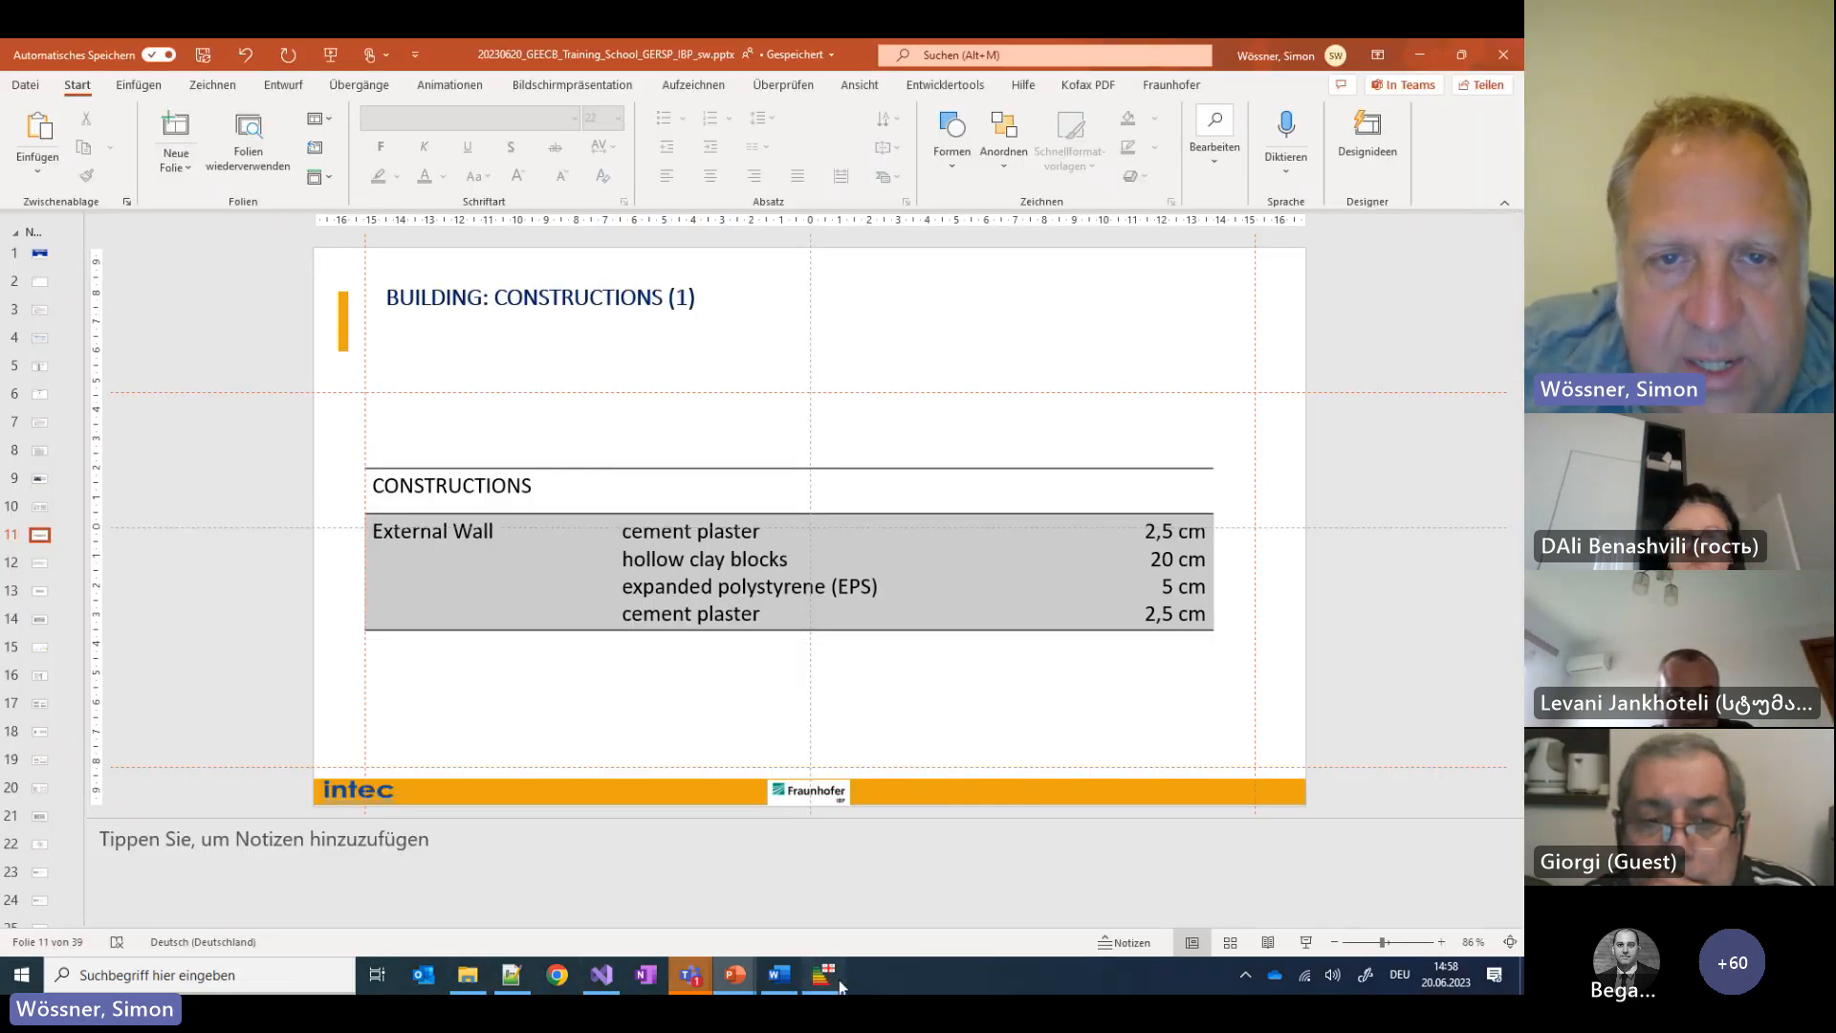
key(alt+Tab)
click(385, 521)
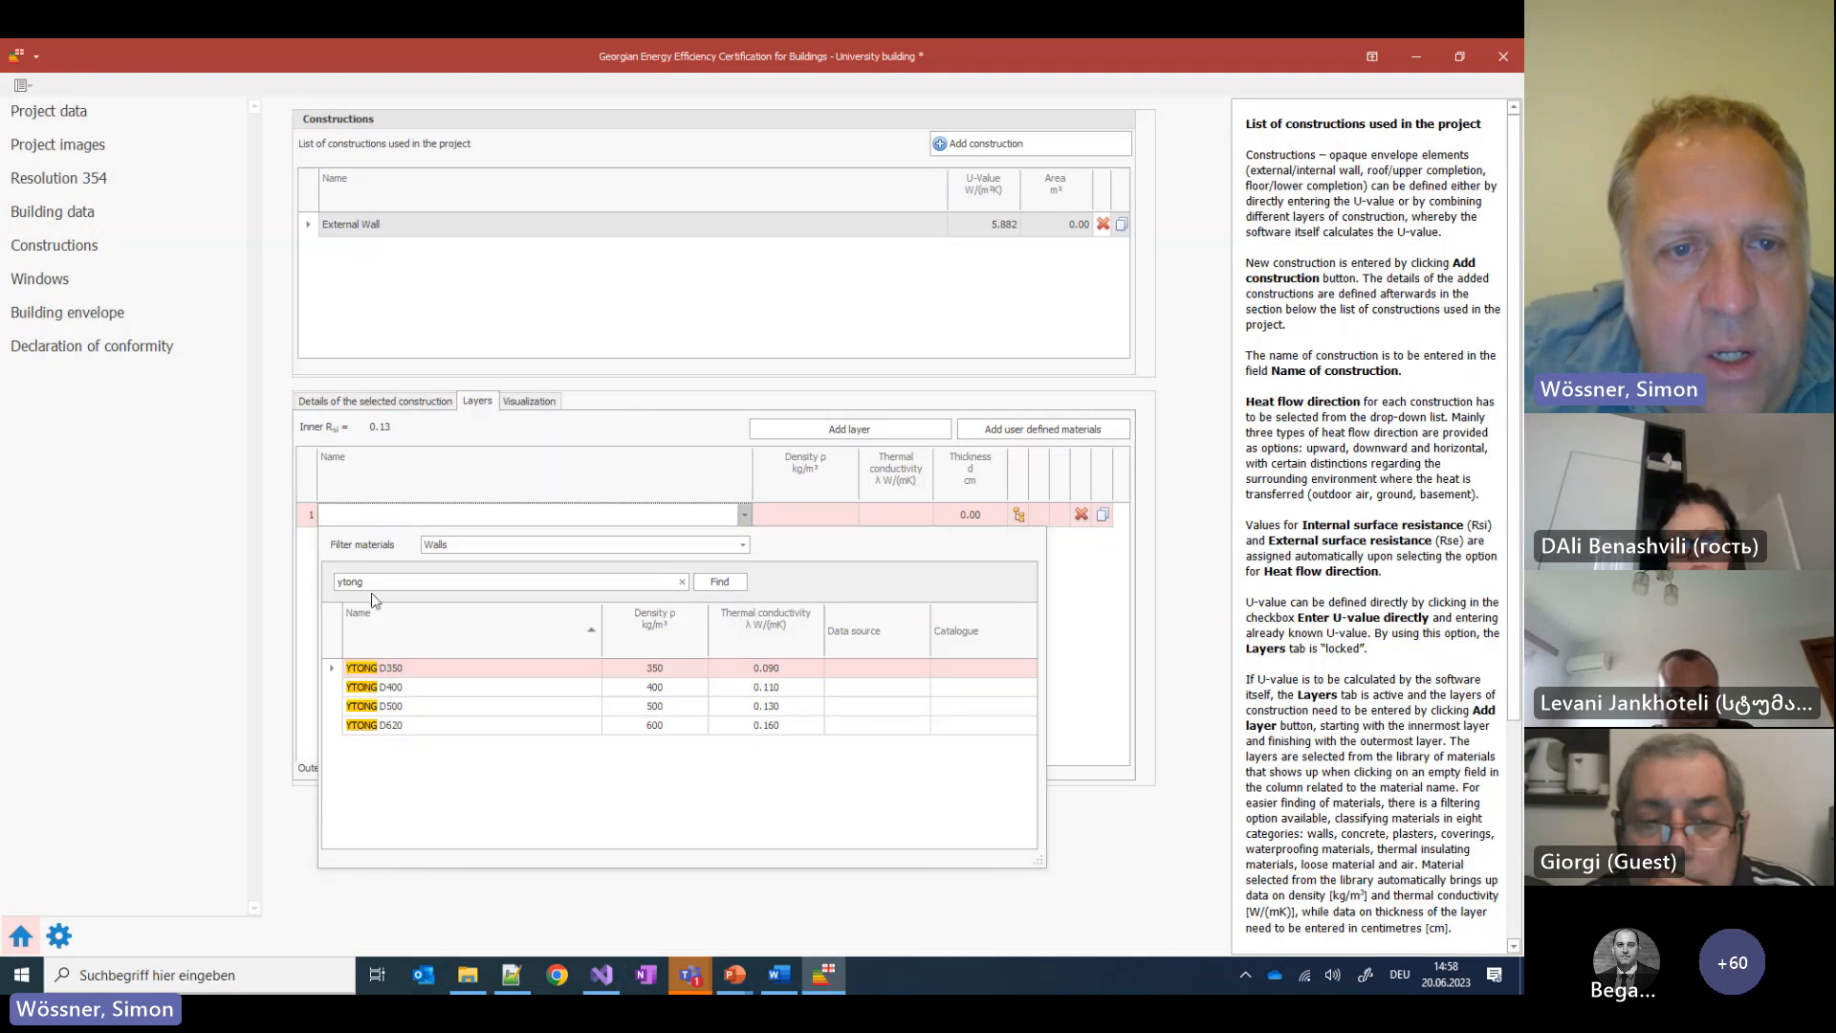
Make layer 1 cement plaster, 2.5 cm thick
text(cement)
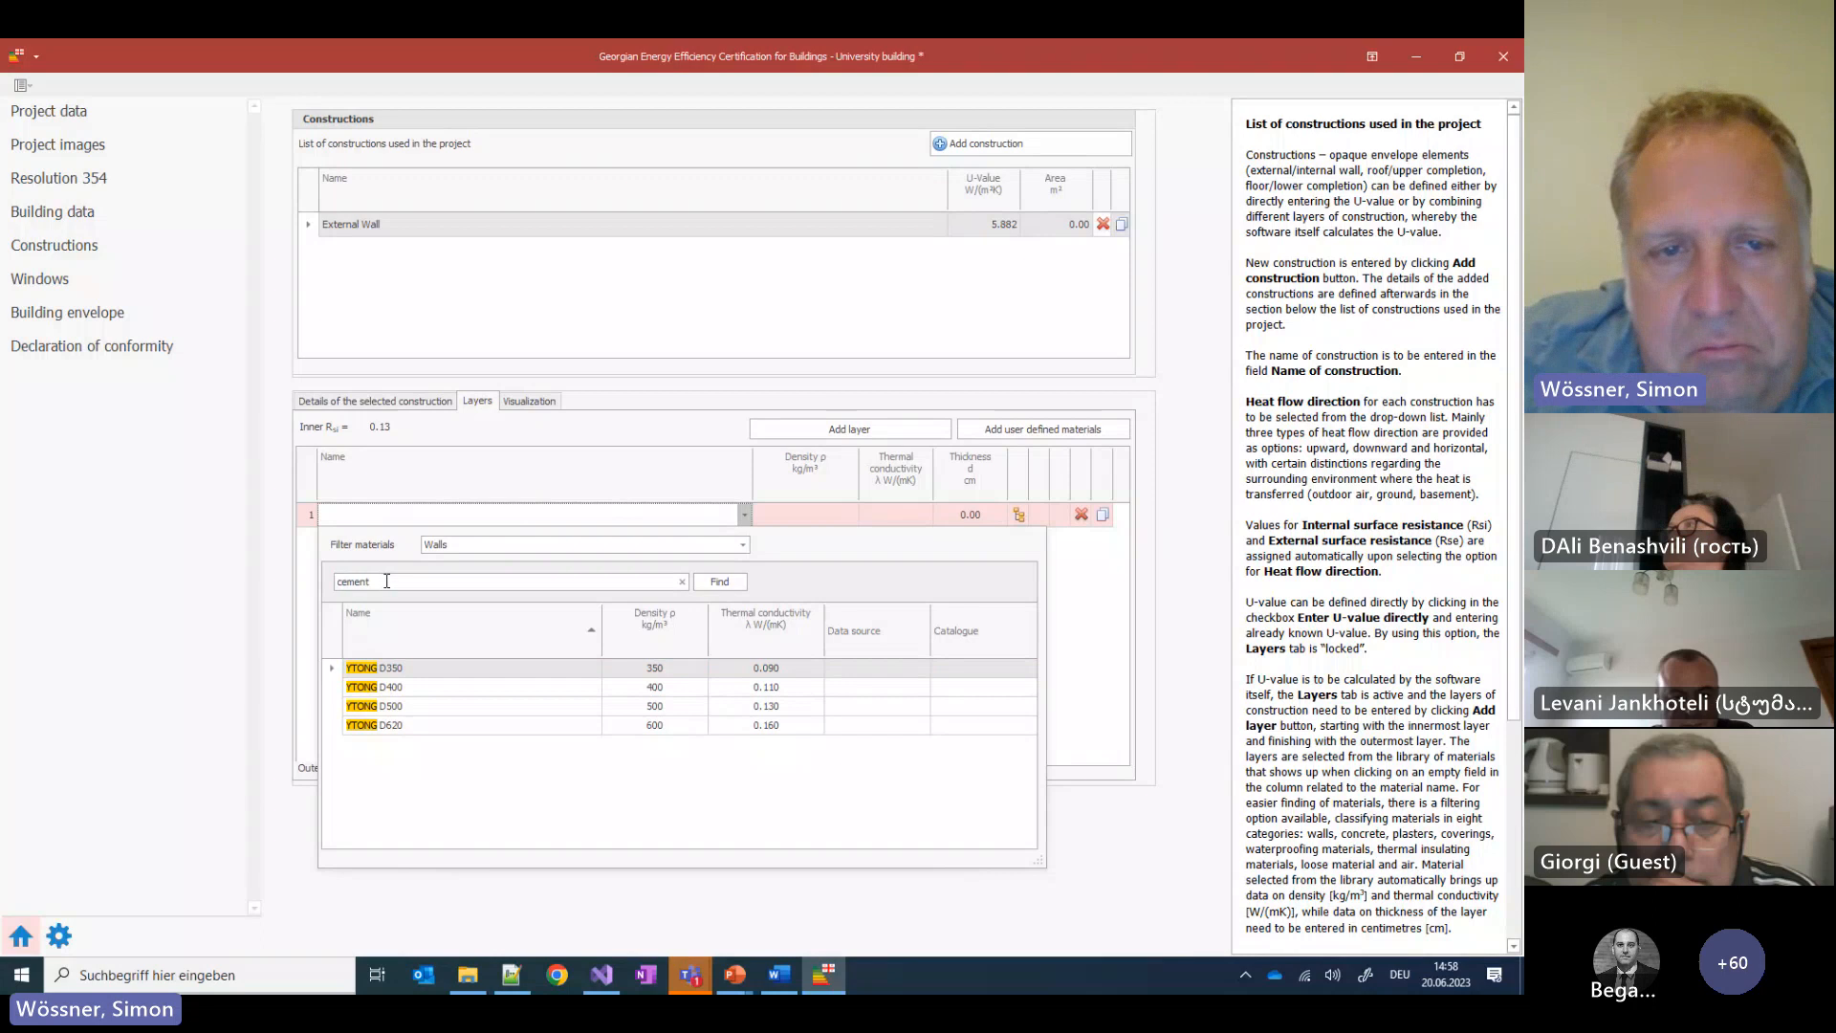
key(Return)
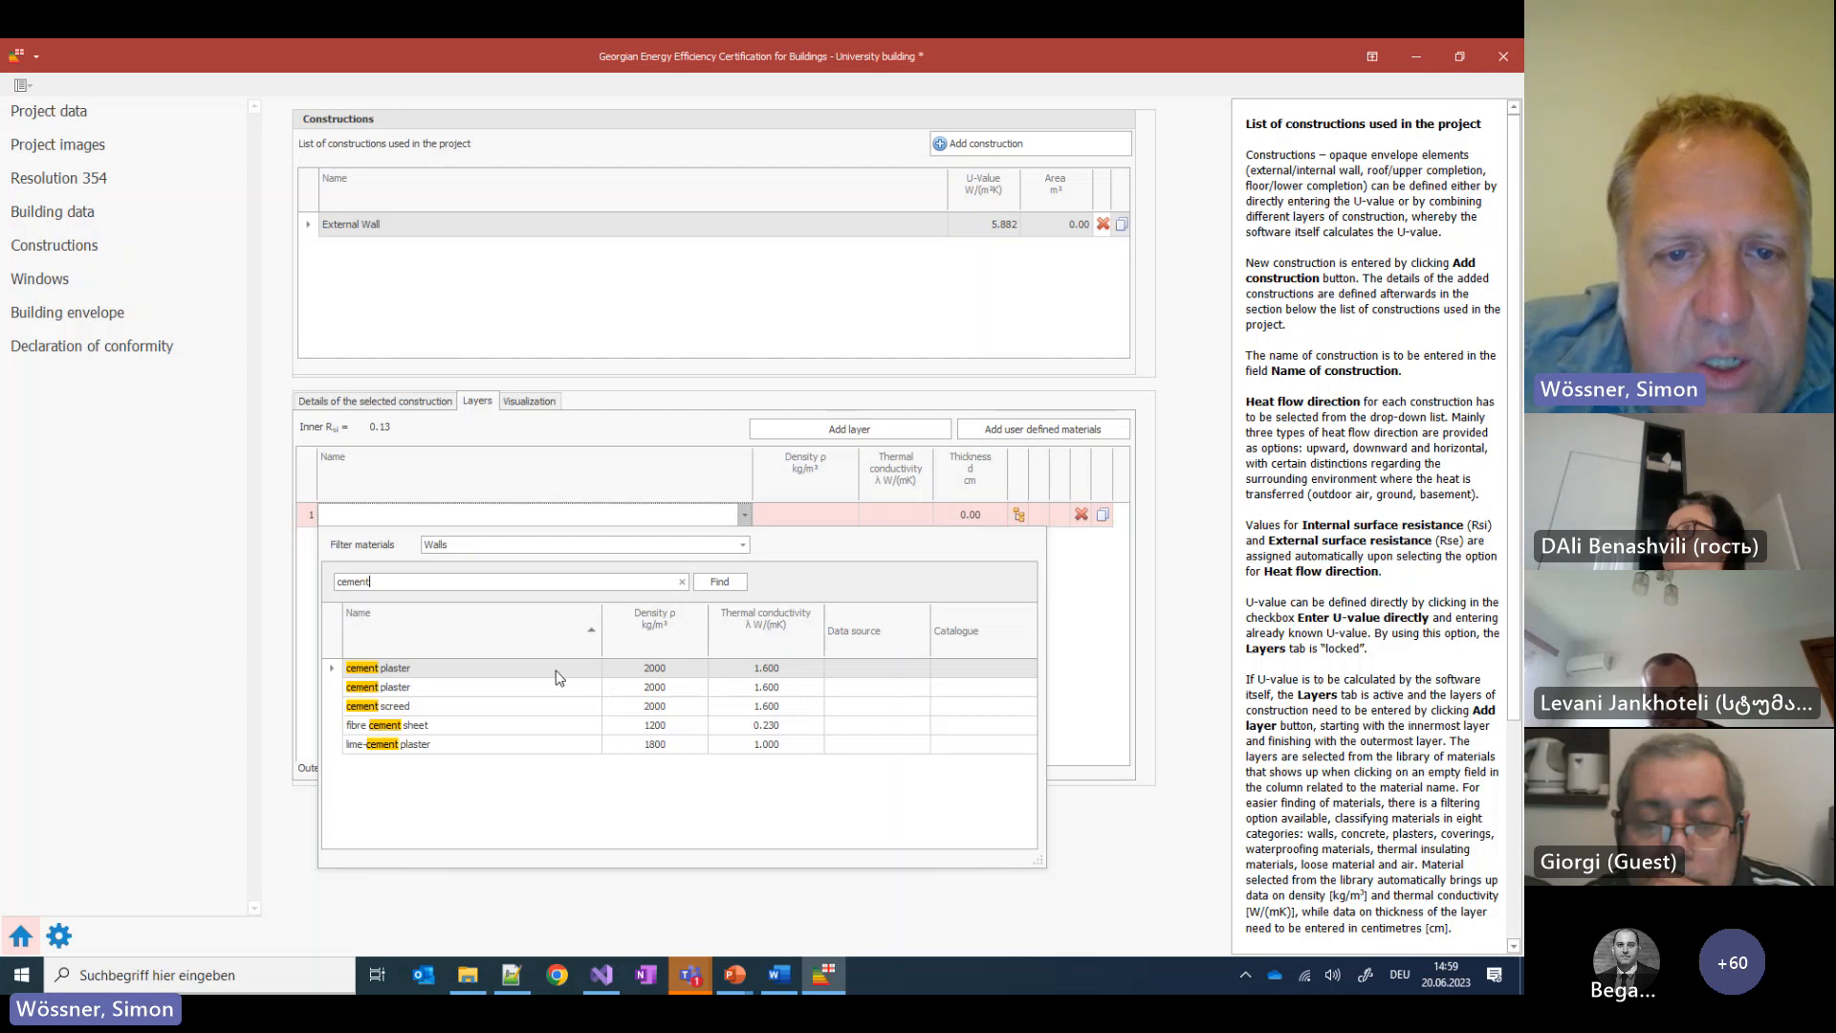
click(525, 669)
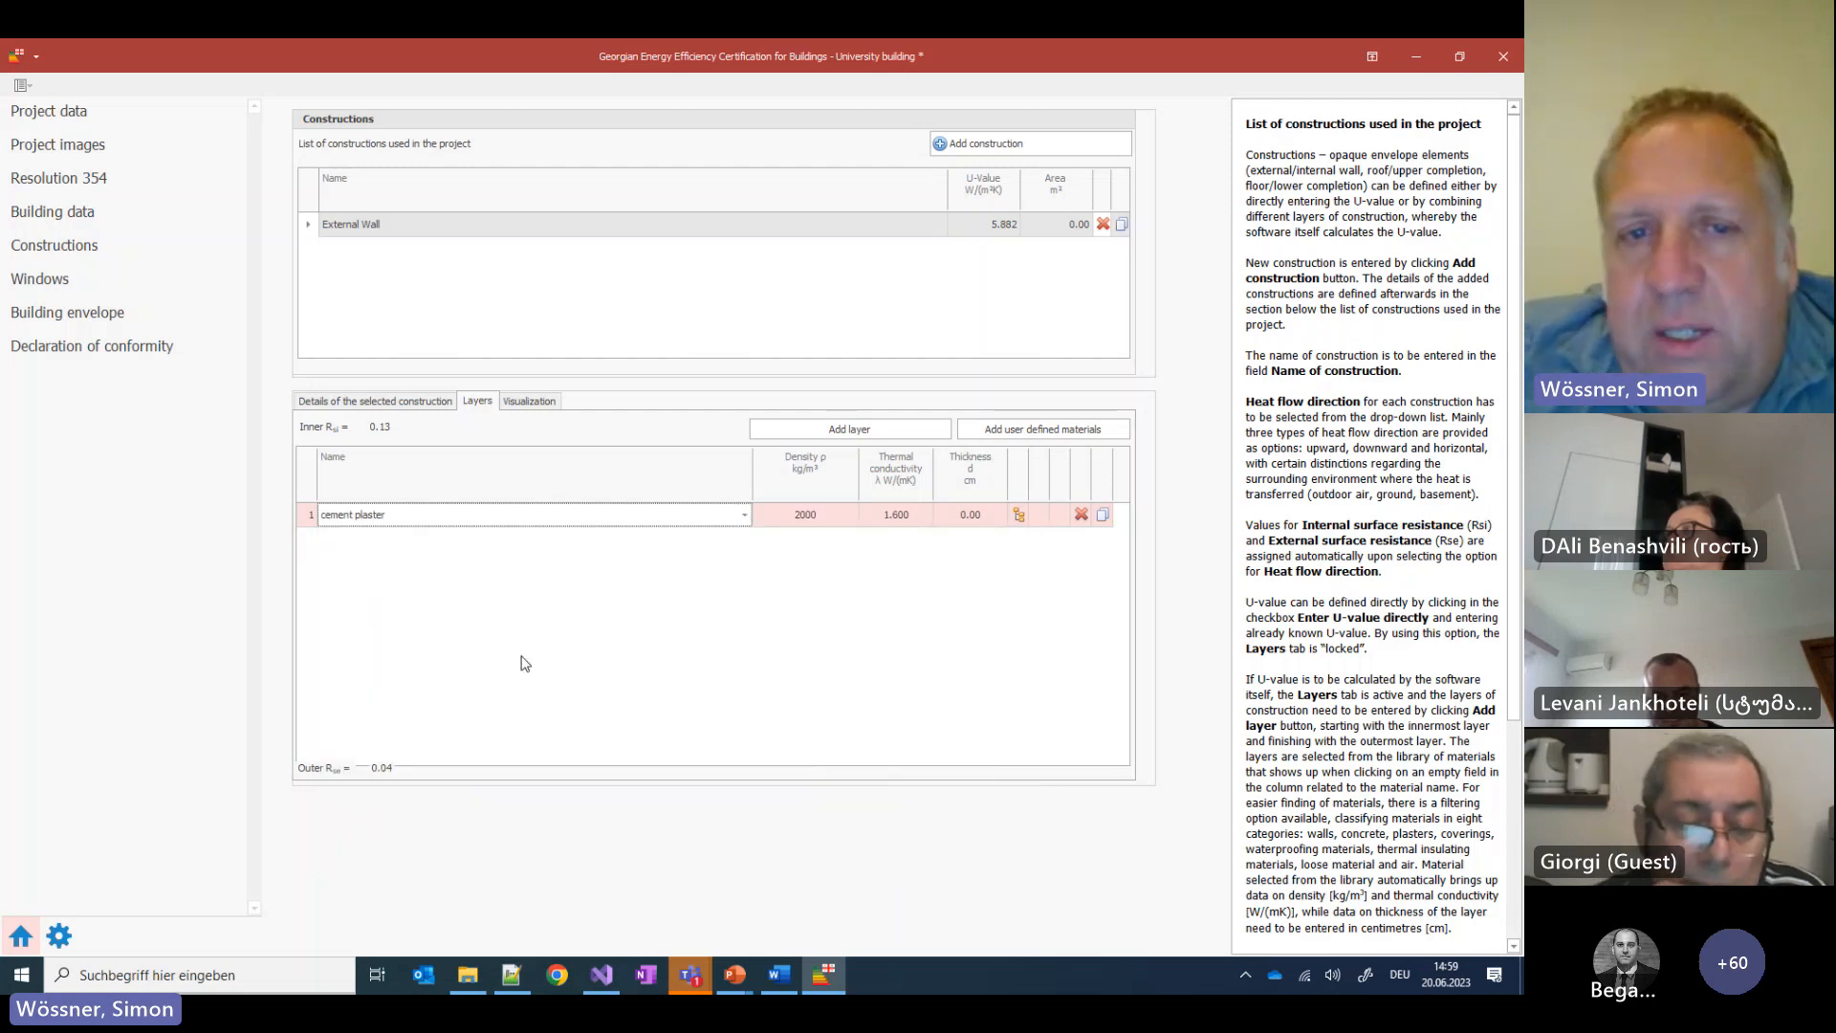
click(947, 516)
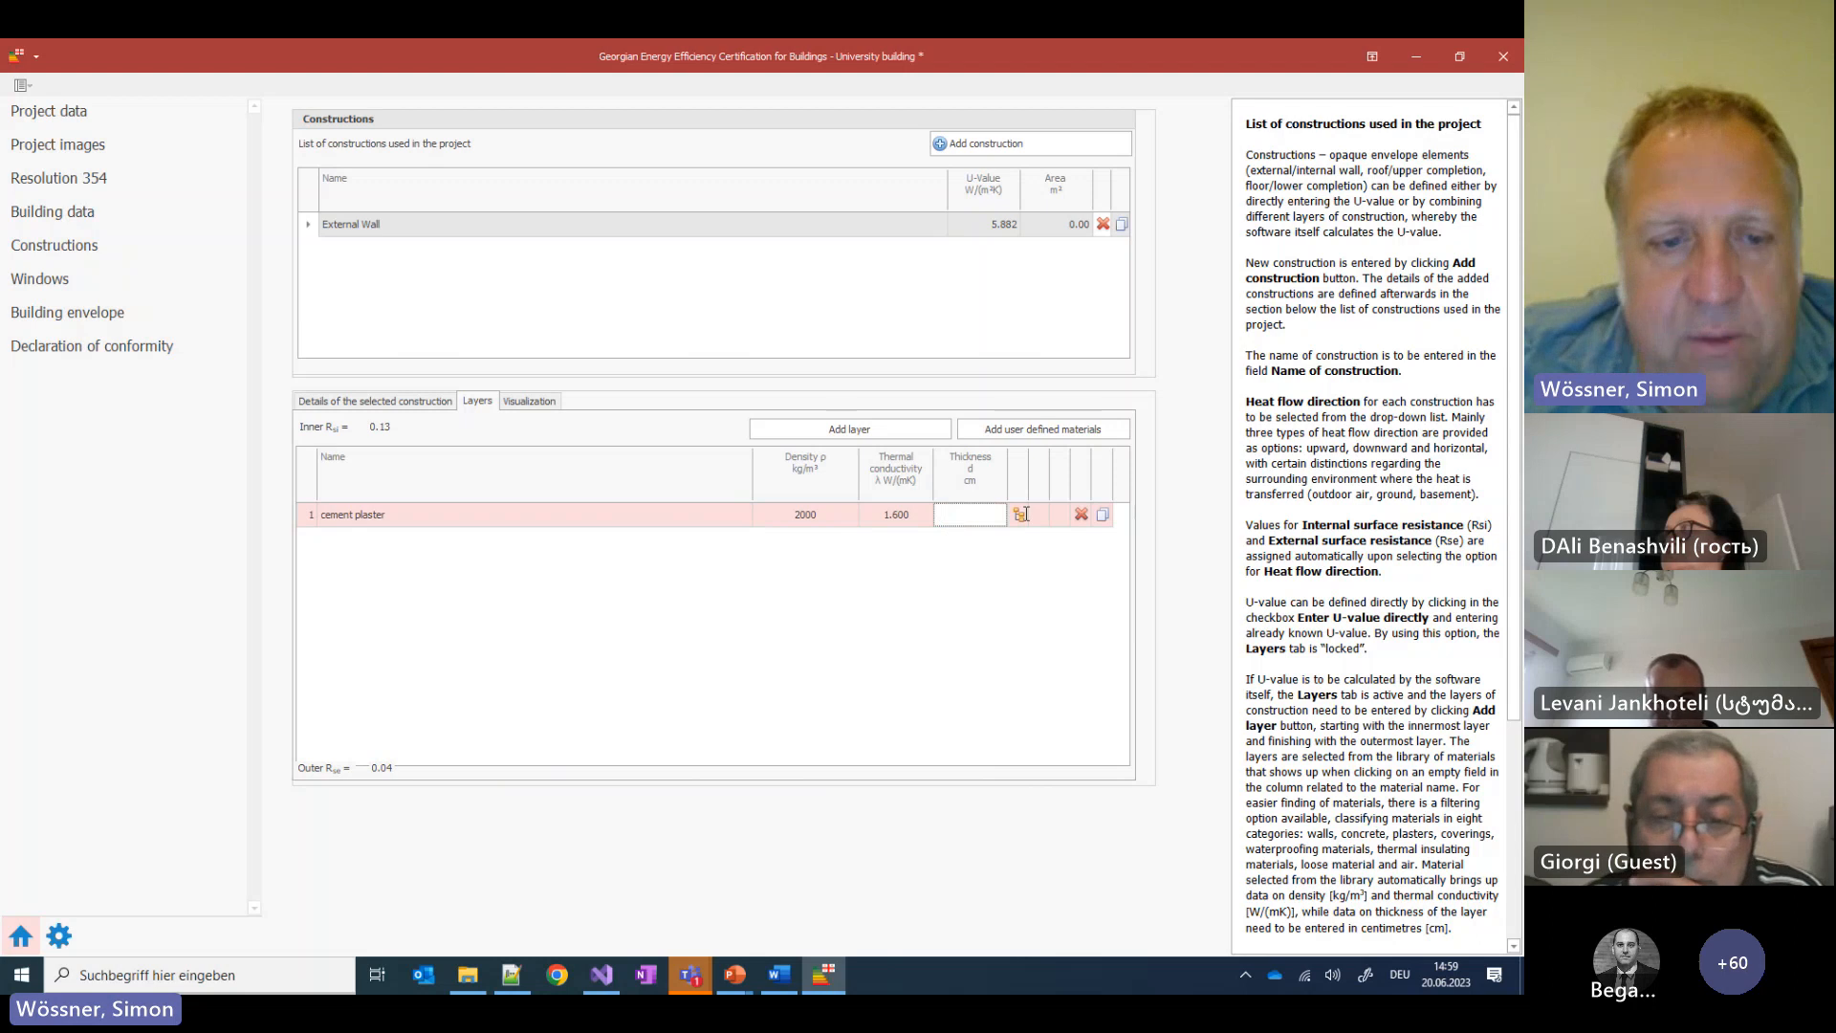
text(2.5)
click(924, 600)
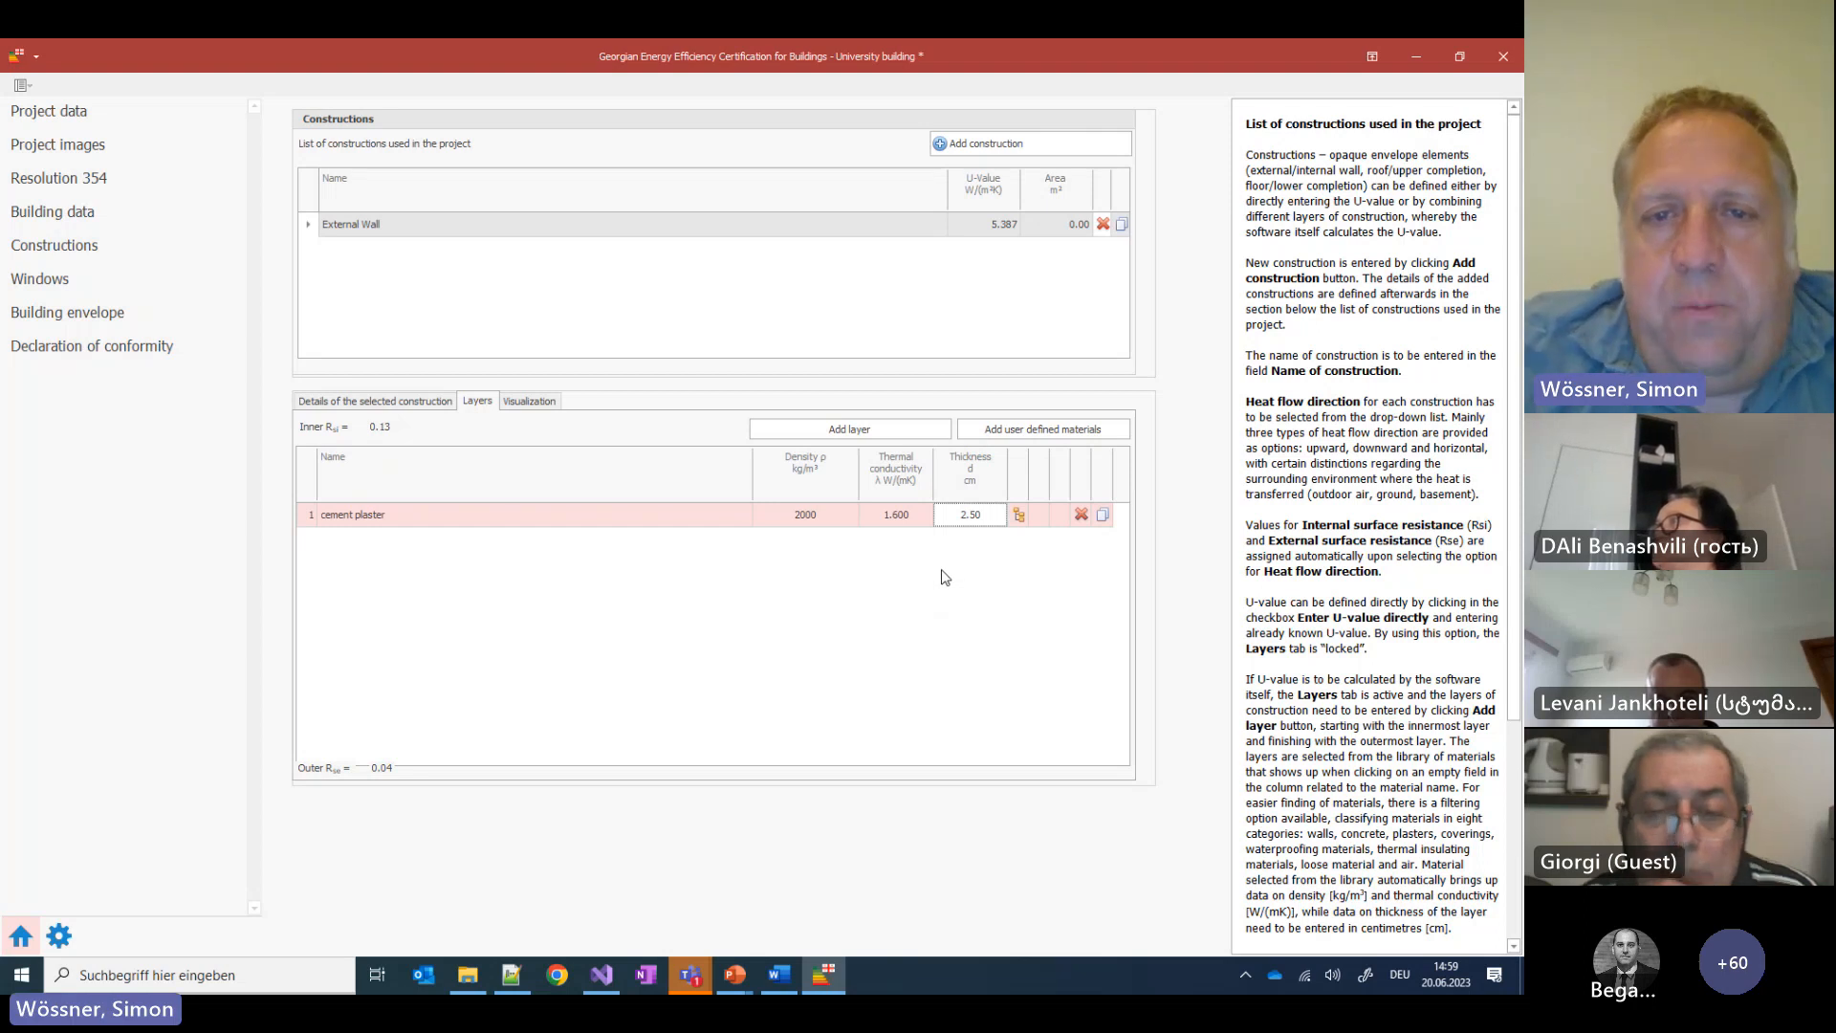
Add a second layer, recheck the wall-layers slide, and bring up layer 2's material library
click(874, 432)
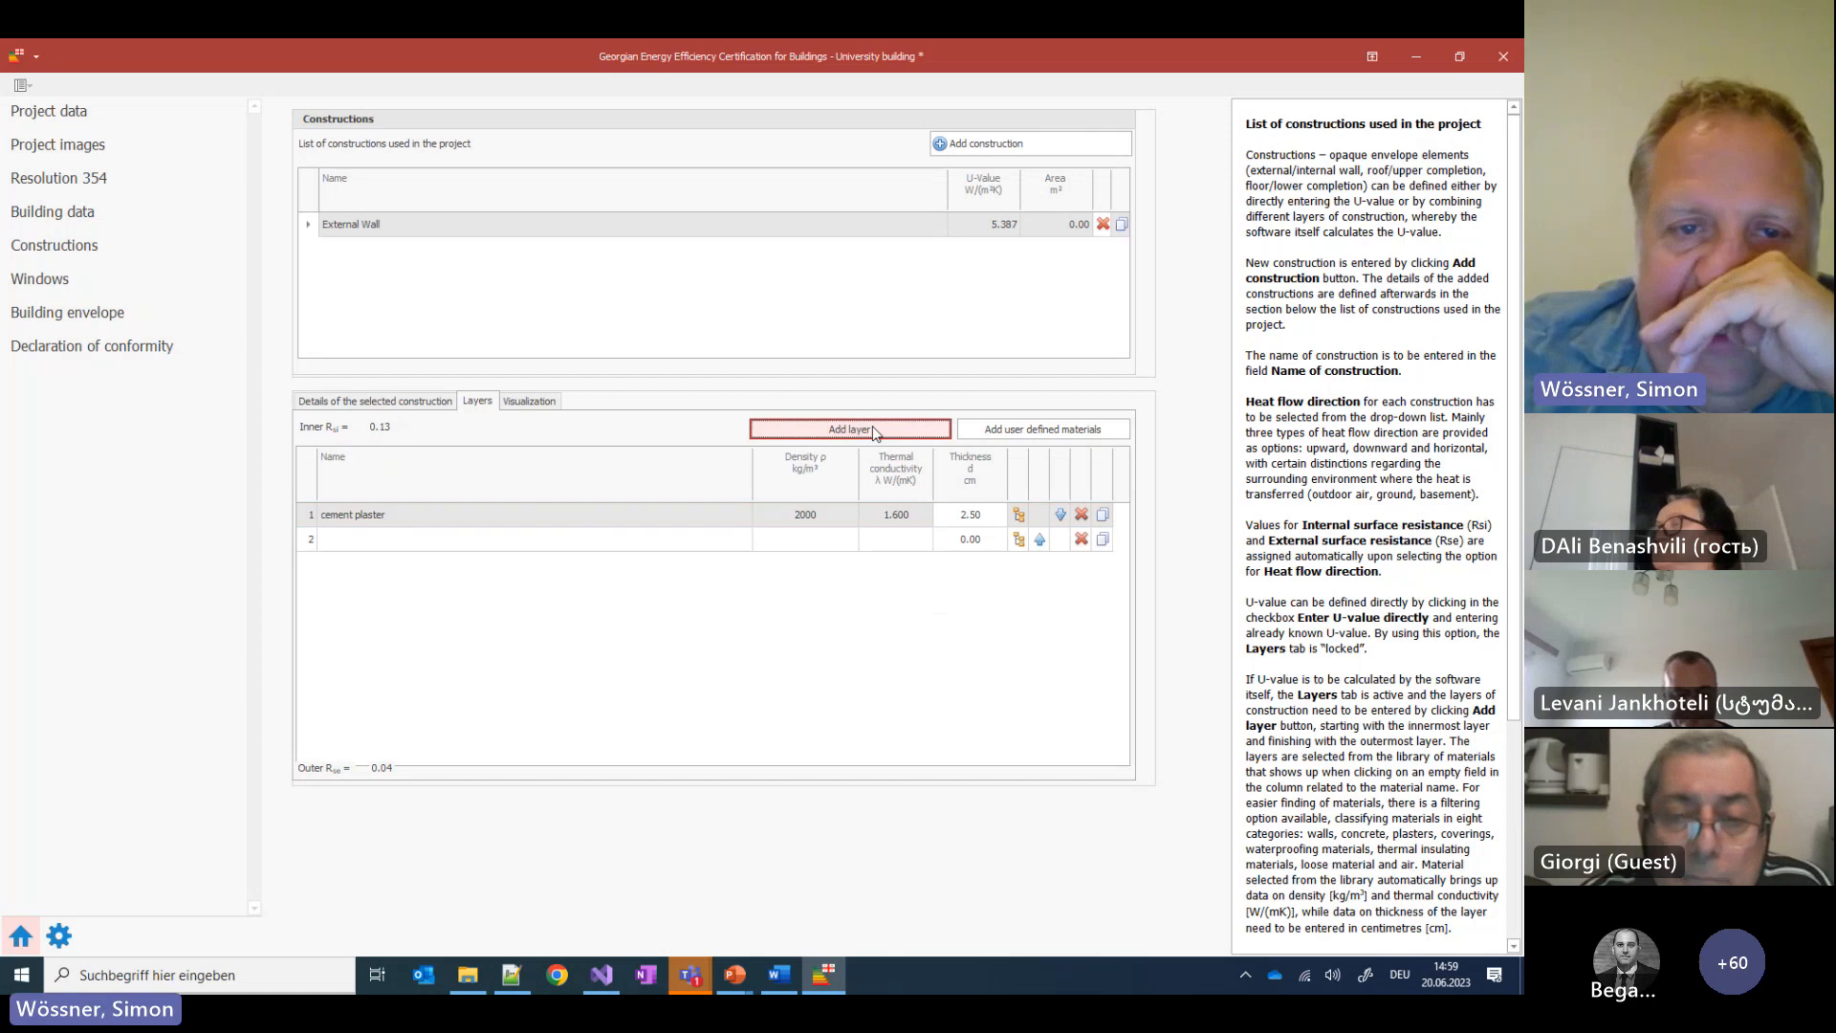
click(734, 974)
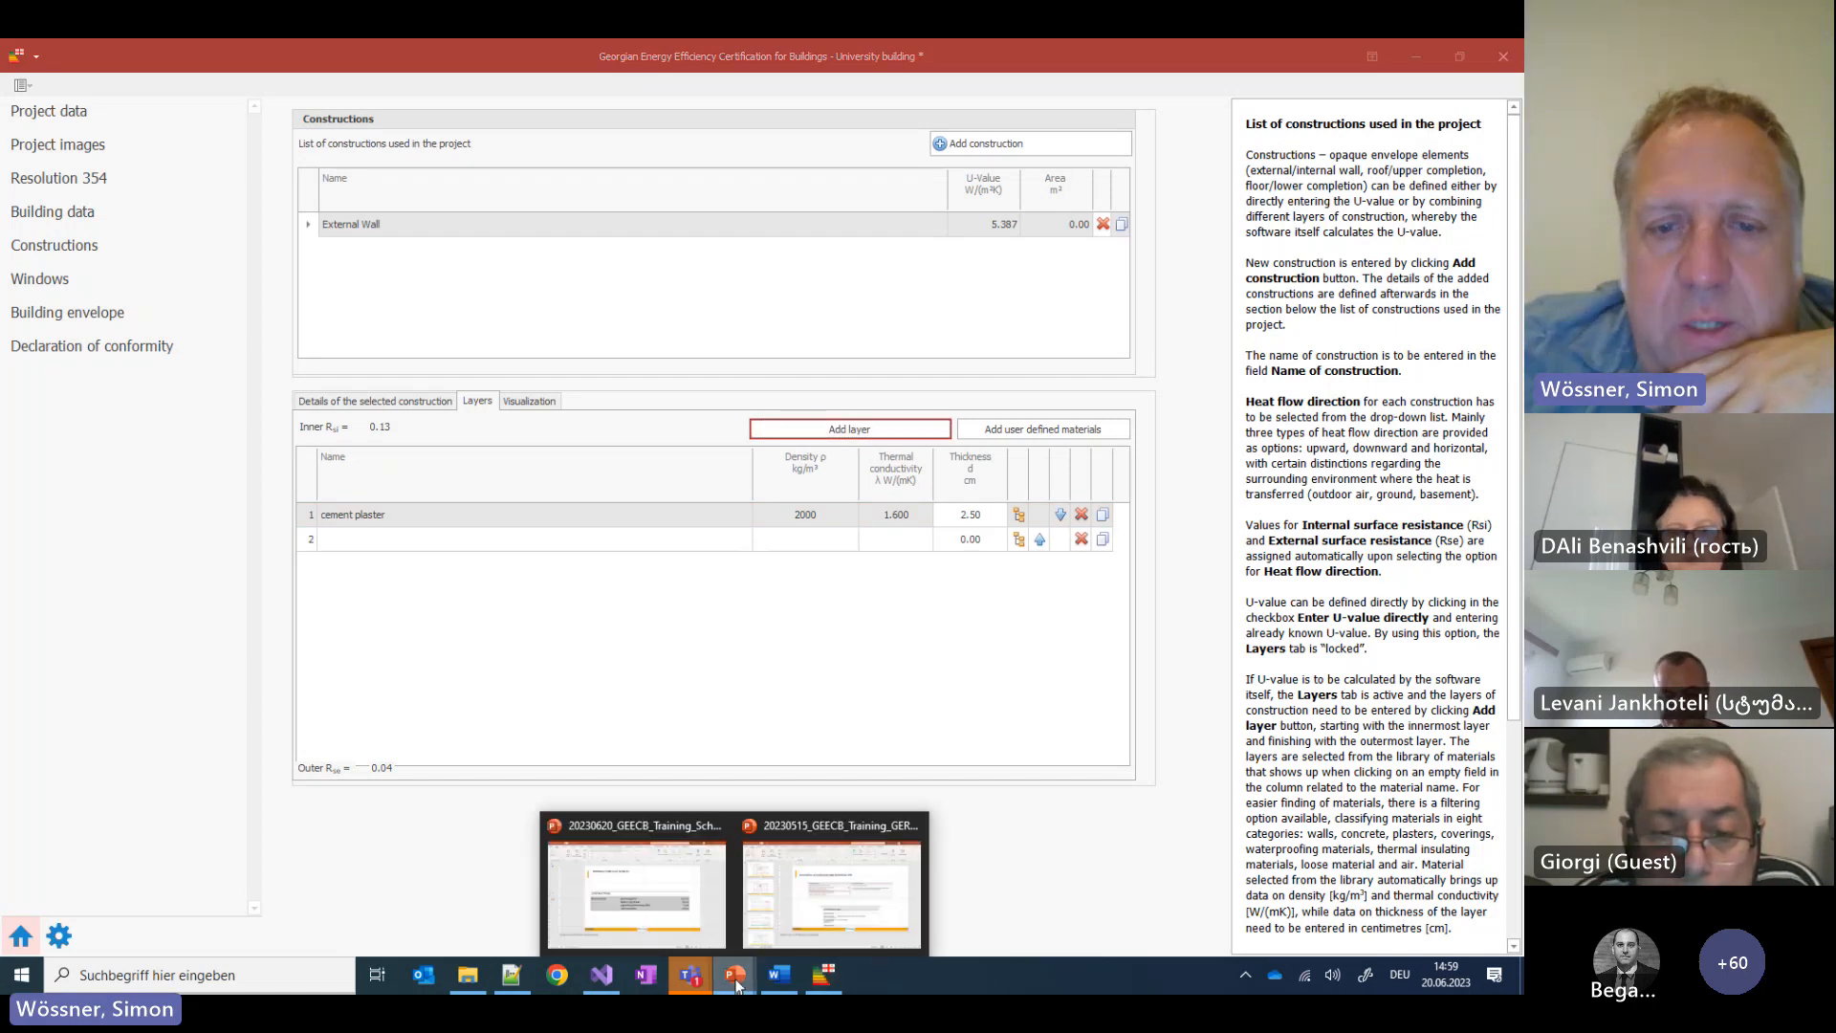
click(704, 911)
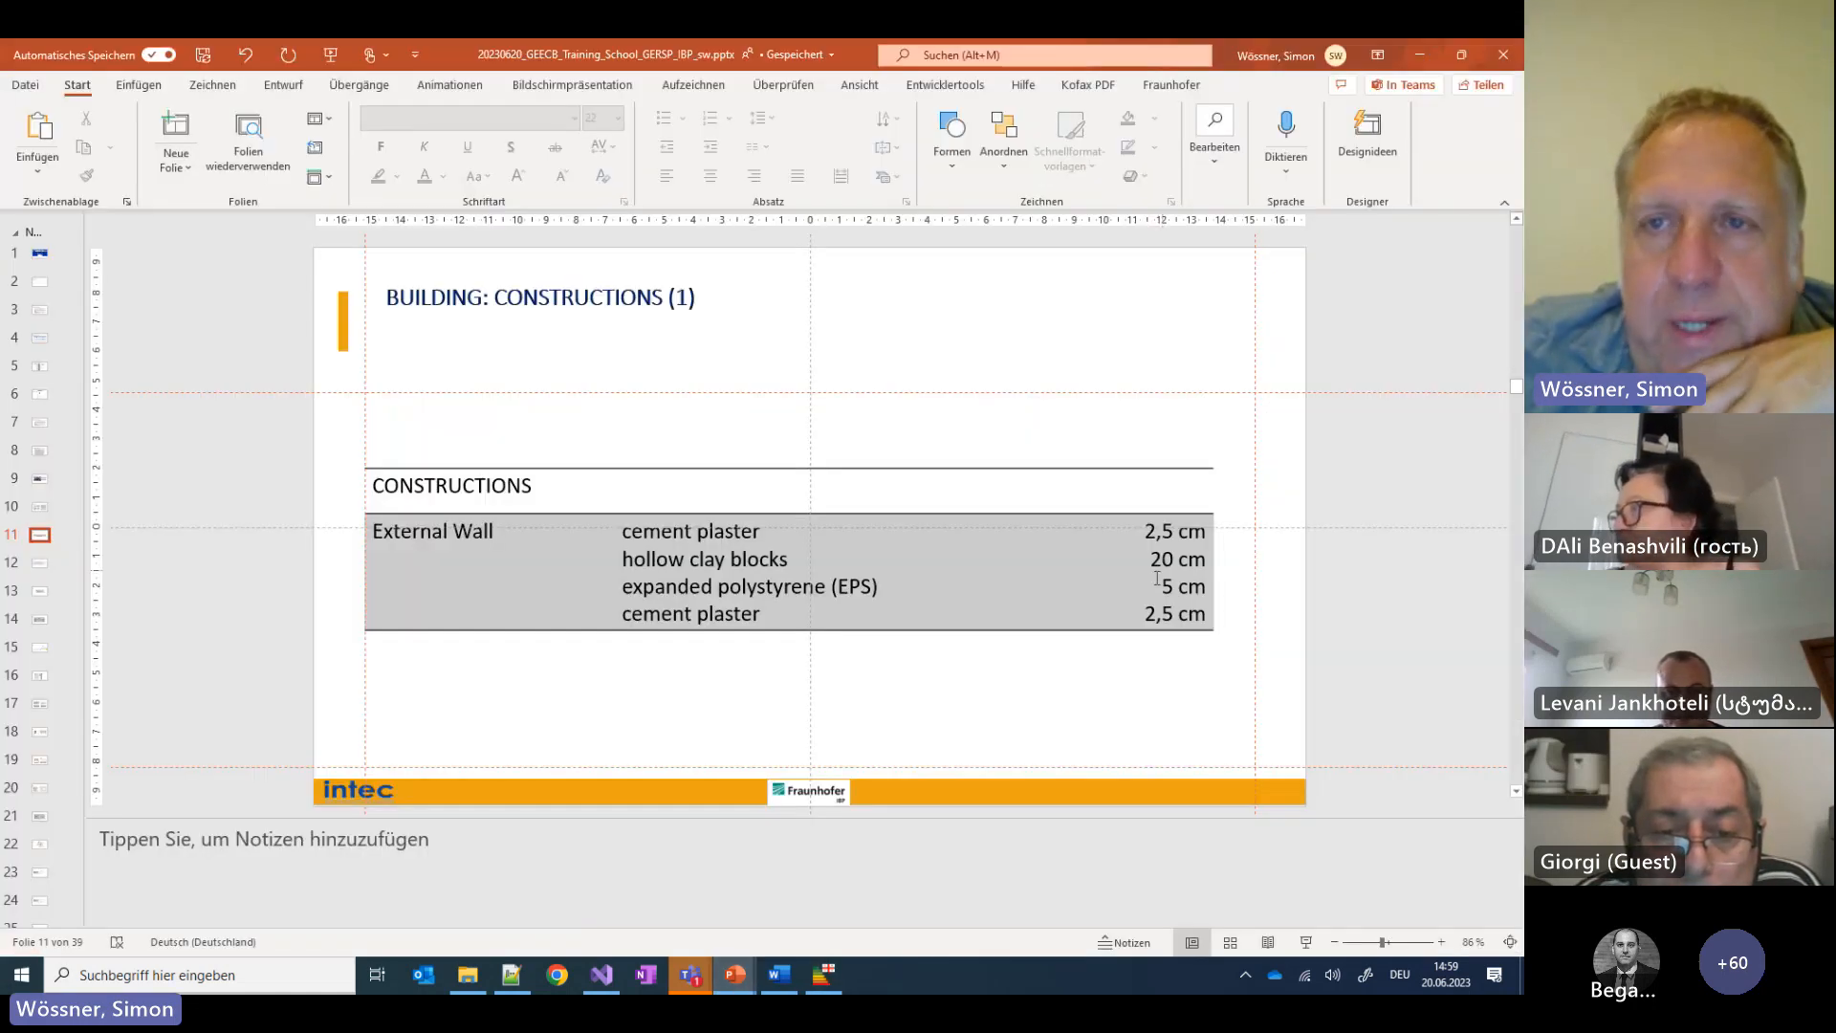
click(1421, 61)
click(409, 540)
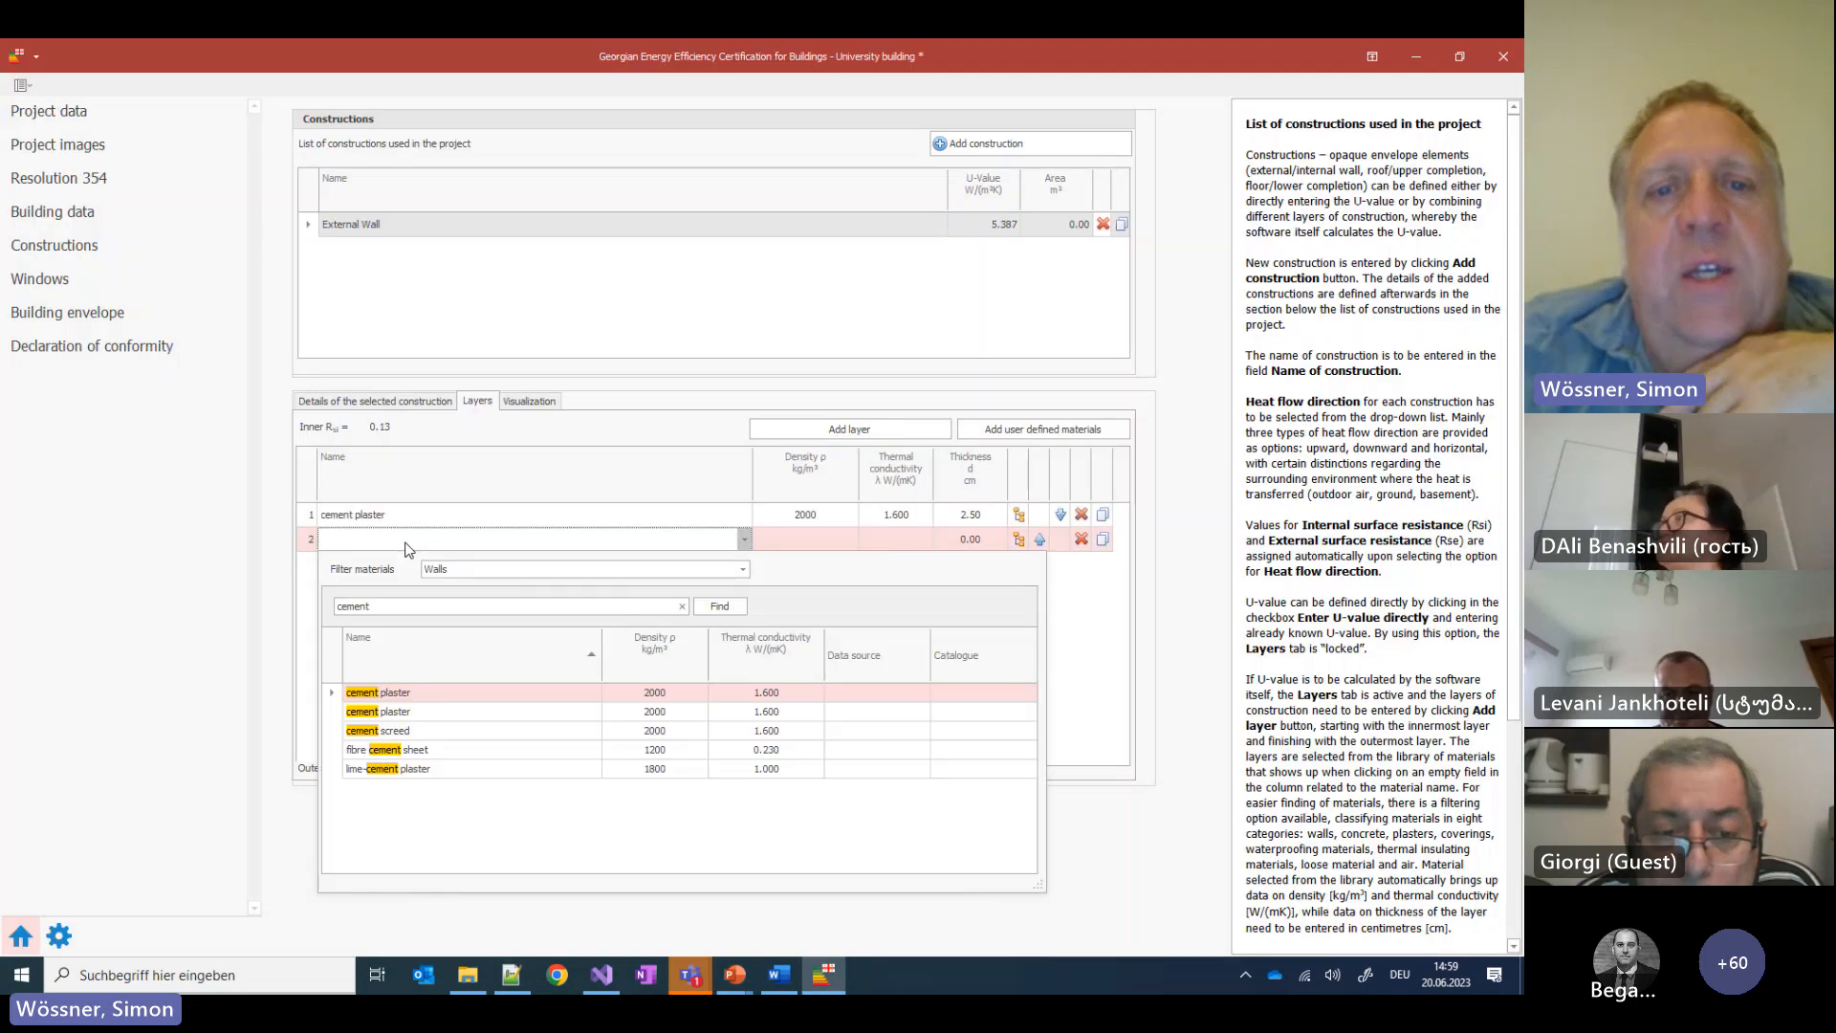
Choose hollow clay blocks (density 1100) for layer 2 and set it to 20 cm thick
click(385, 602)
text(clay)
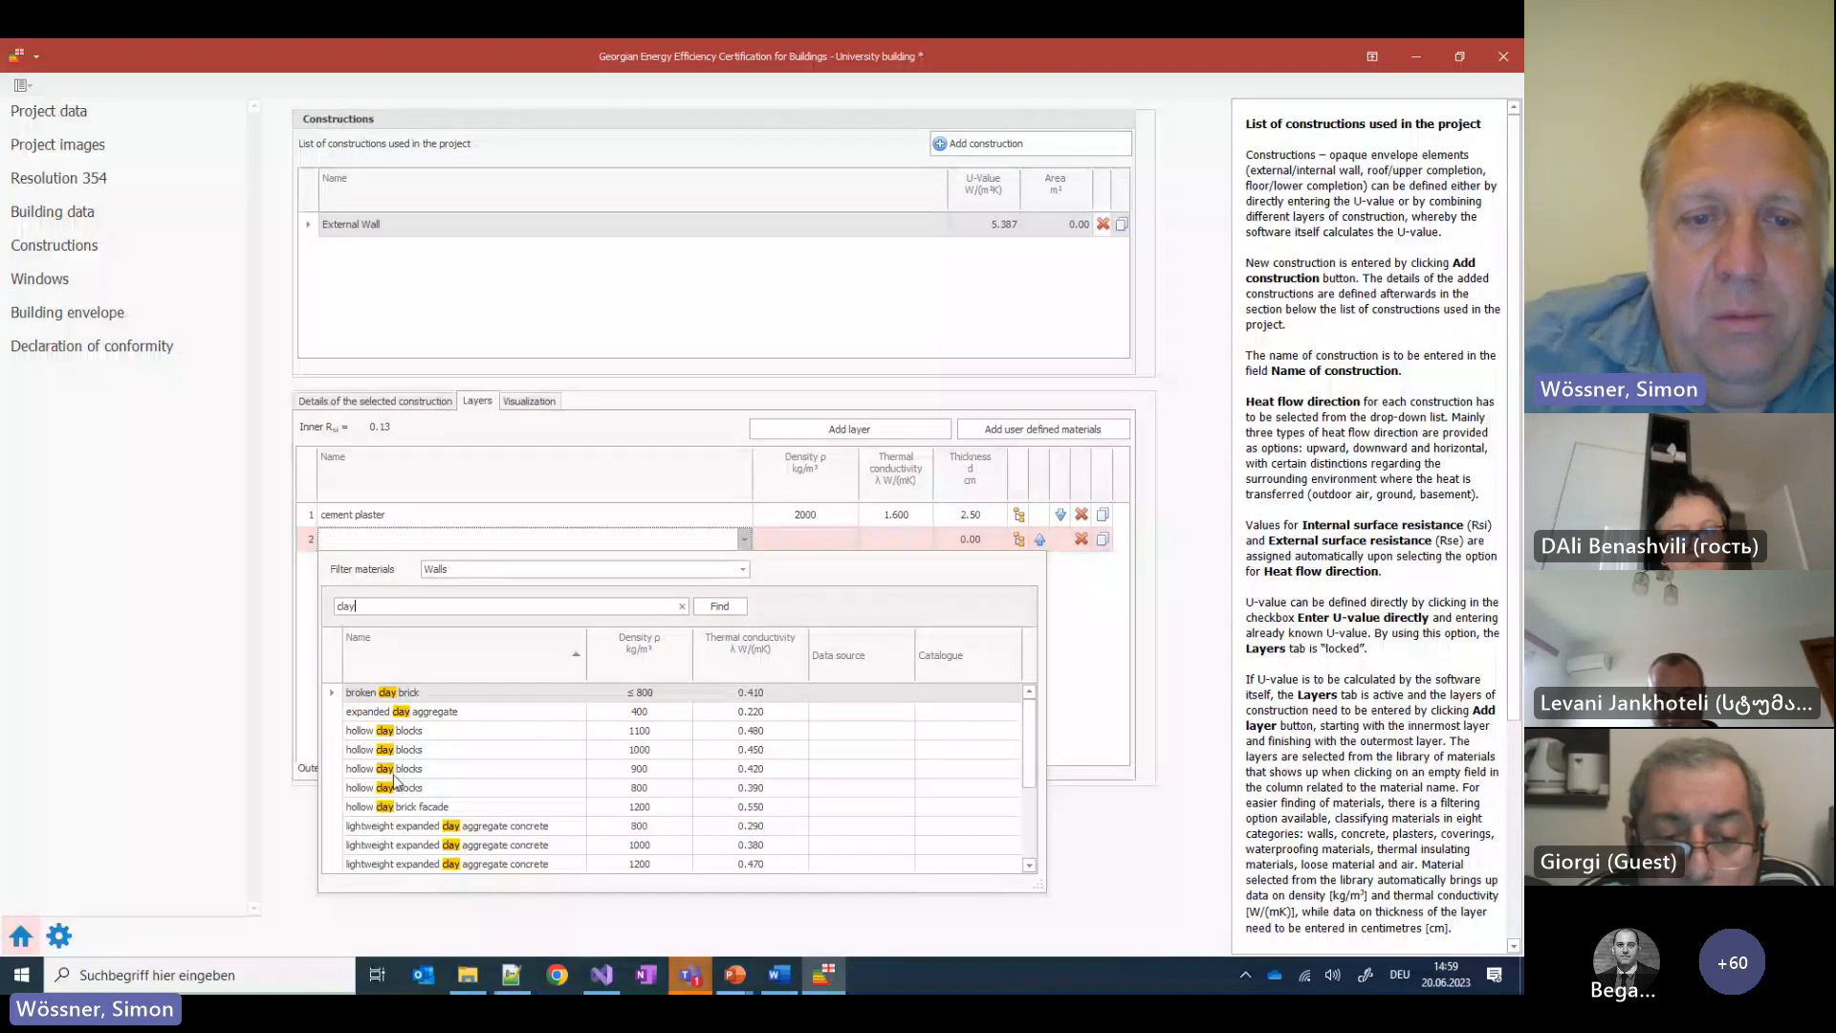
click(438, 733)
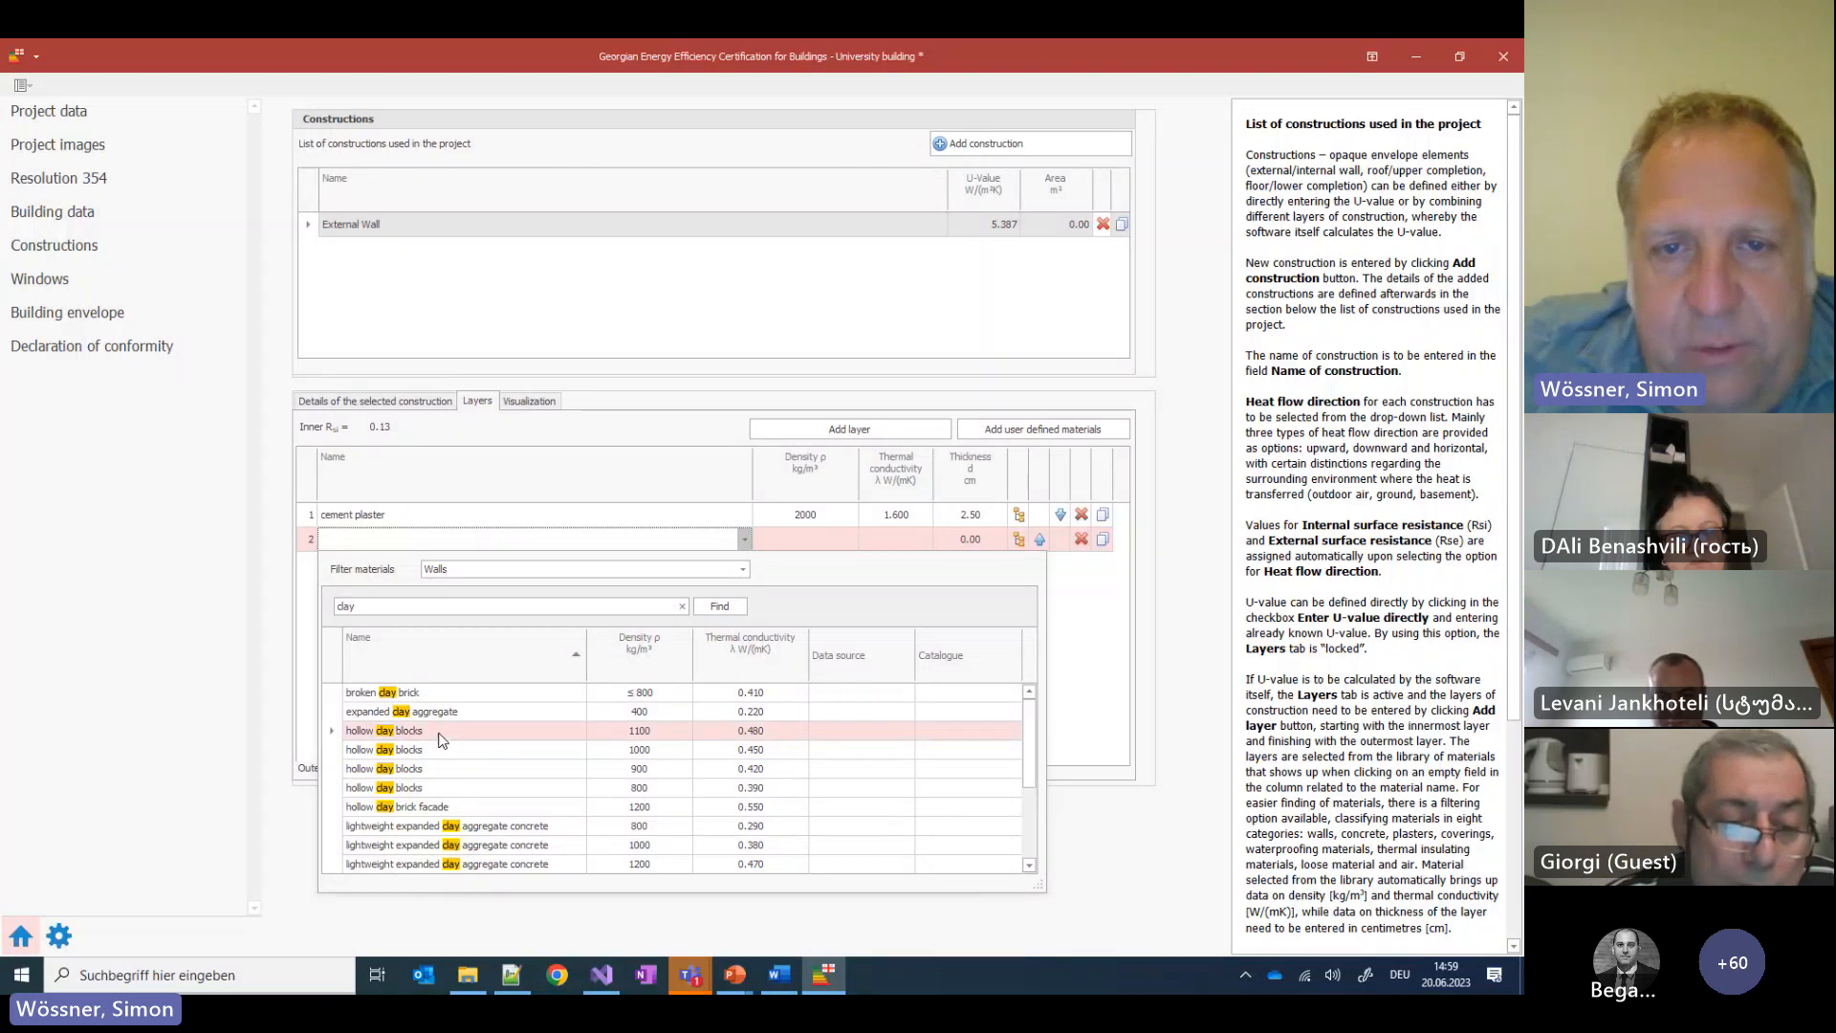
click(440, 736)
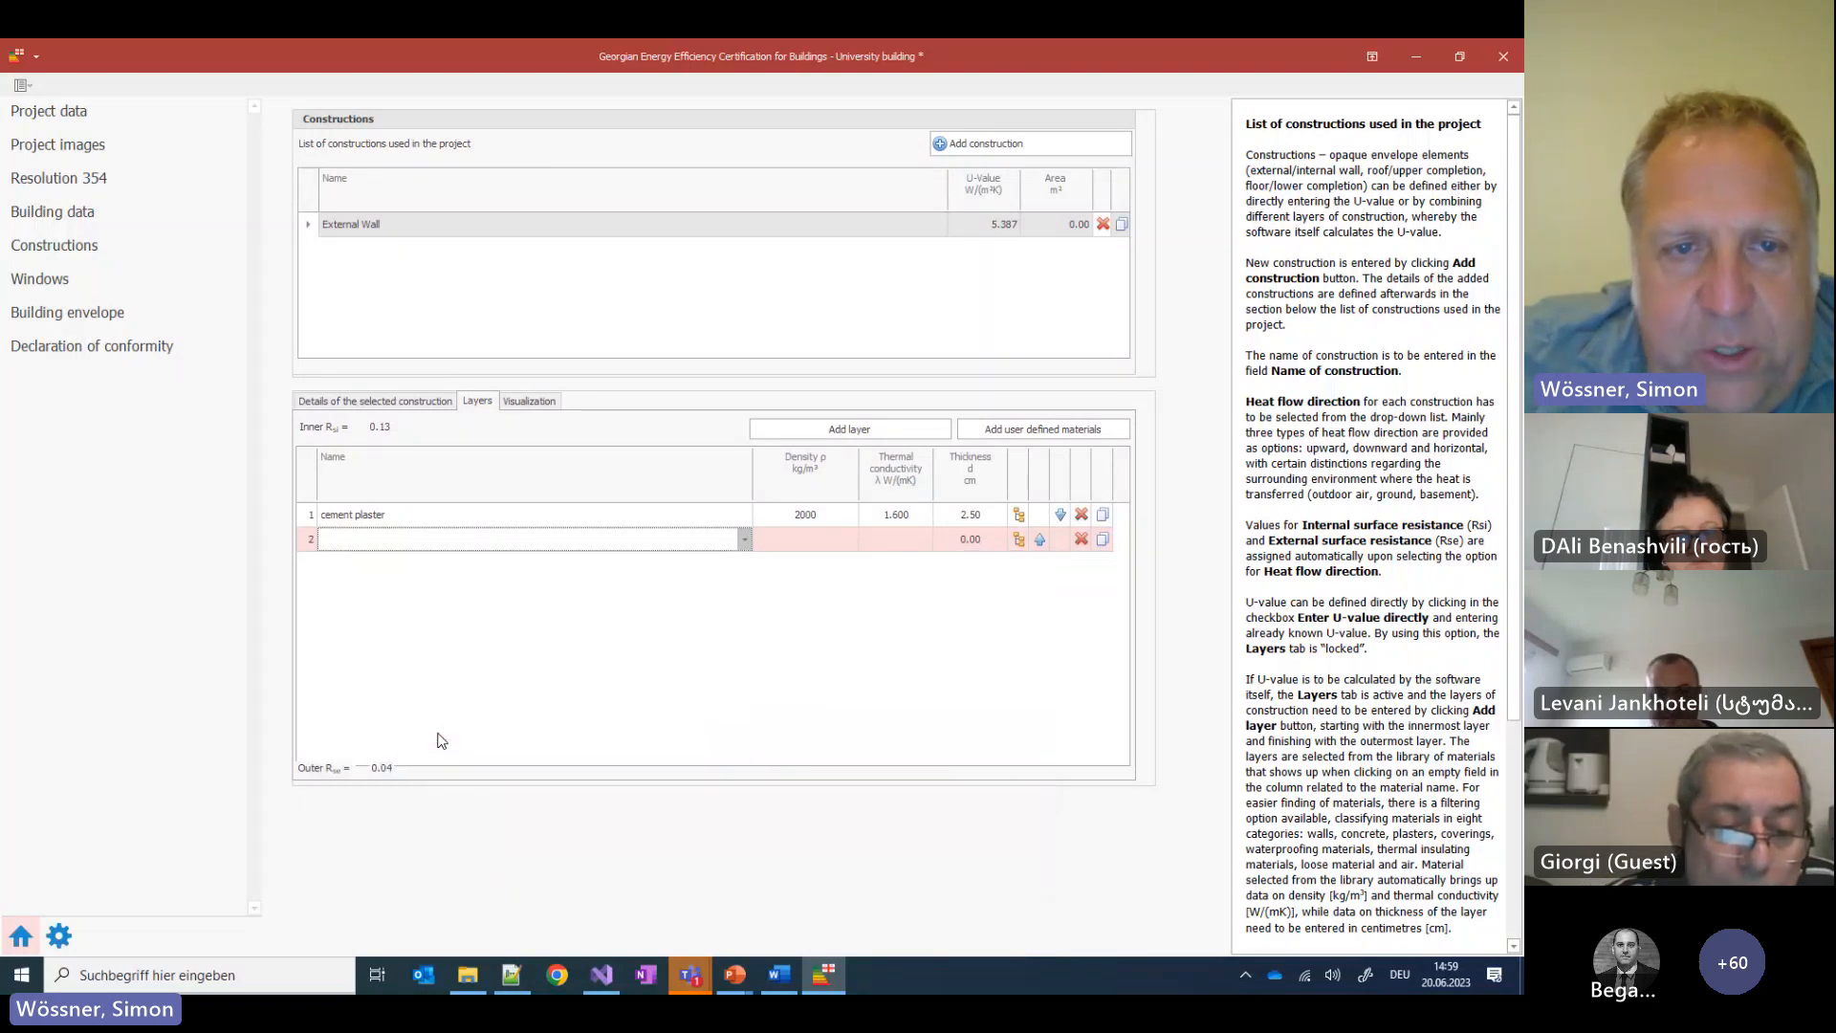
click(968, 541)
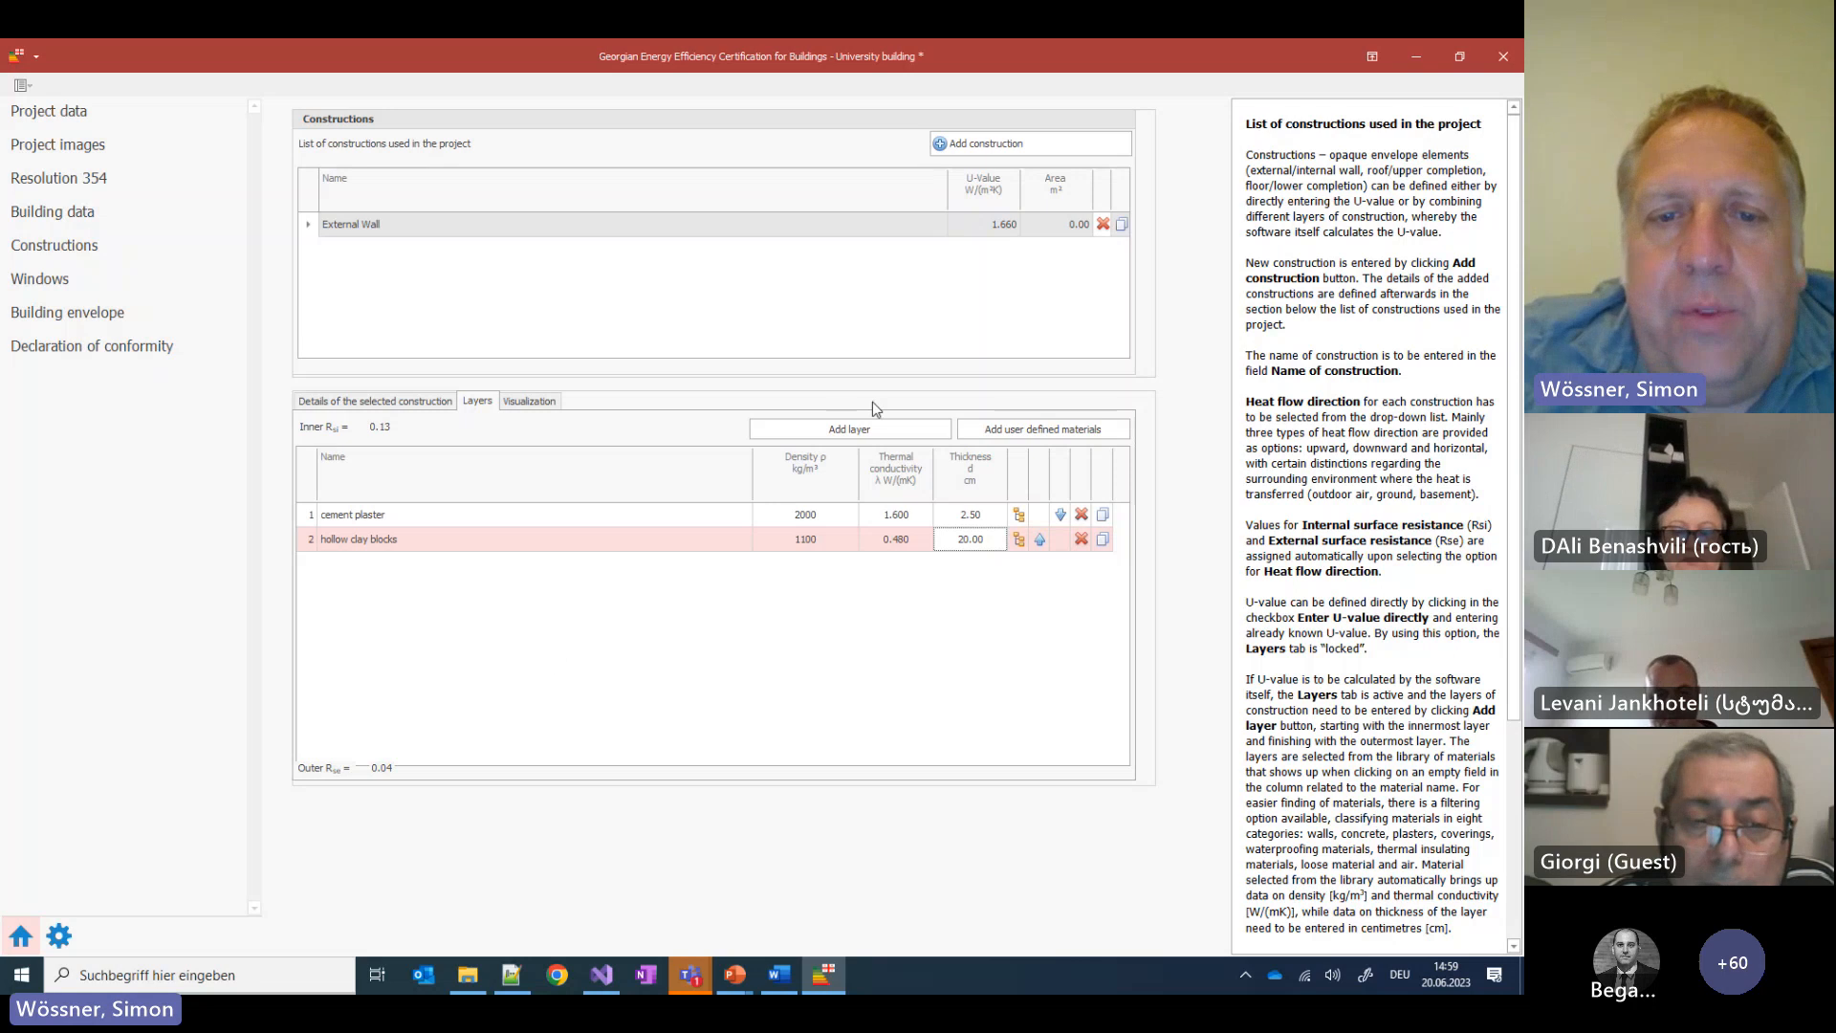
Add a third layer and clear the 'clay' search so all materials are listed
click(849, 429)
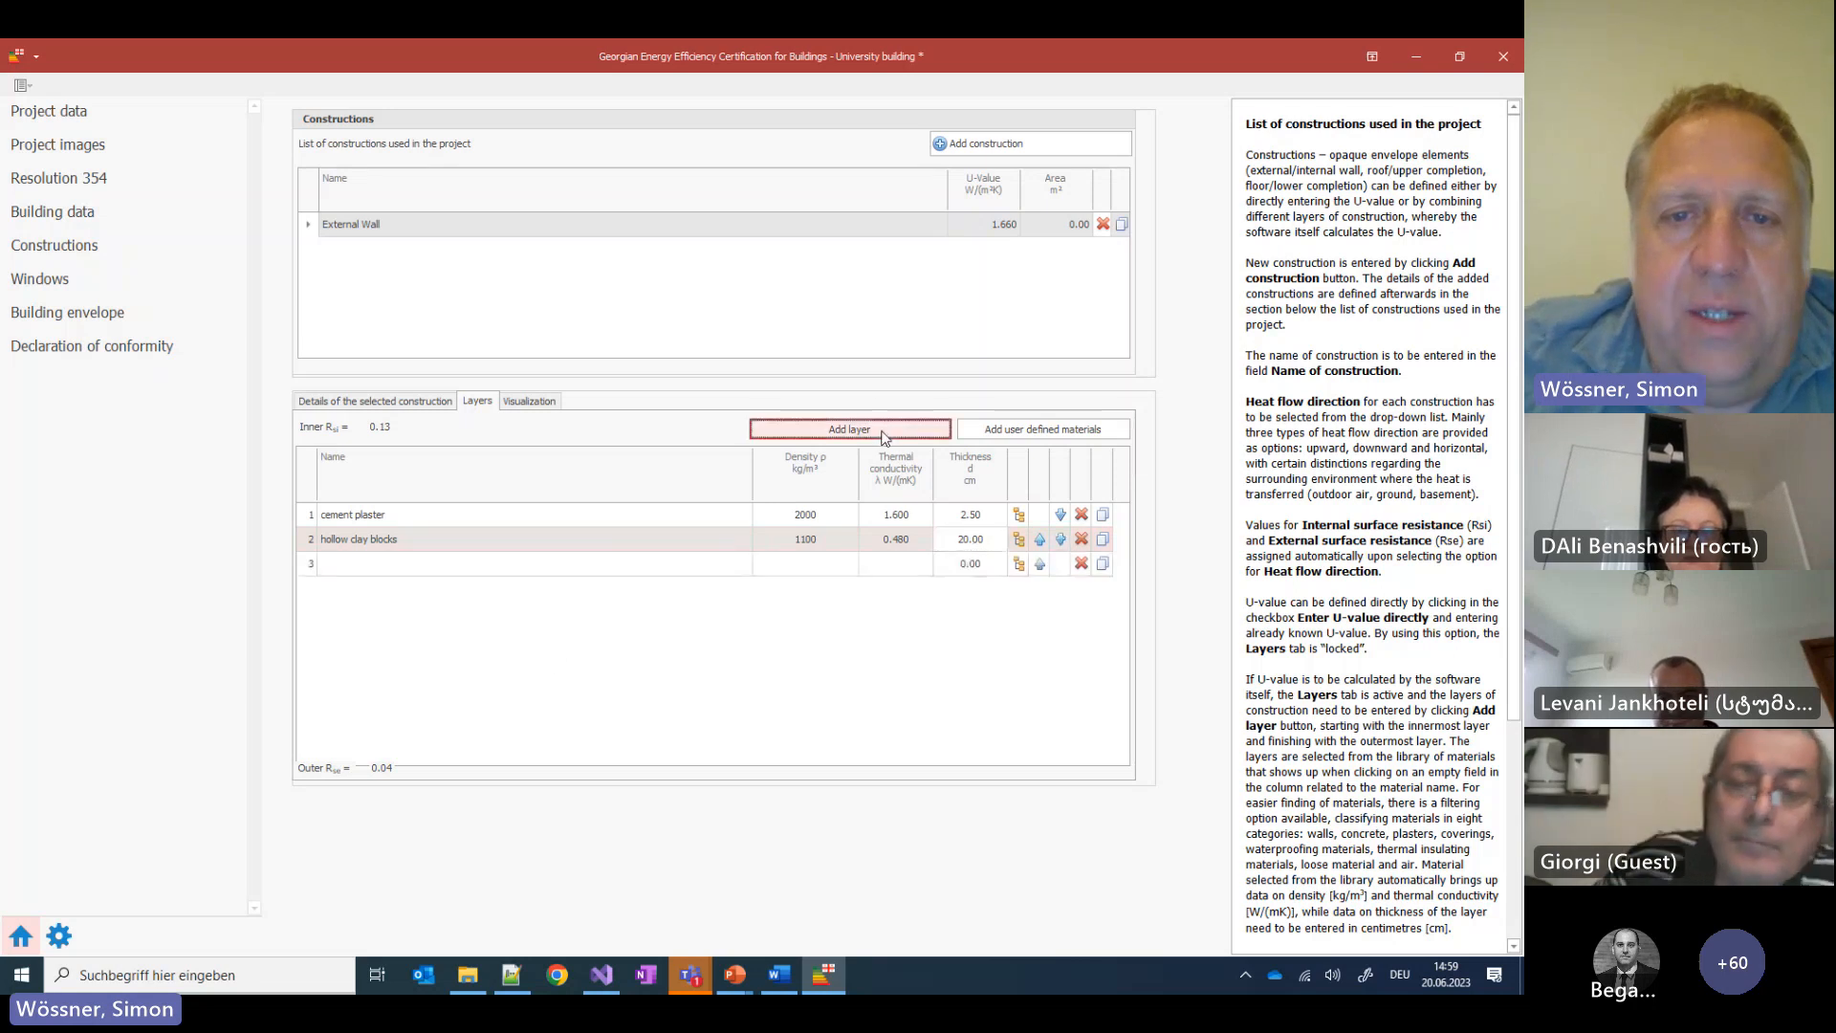
click(536, 566)
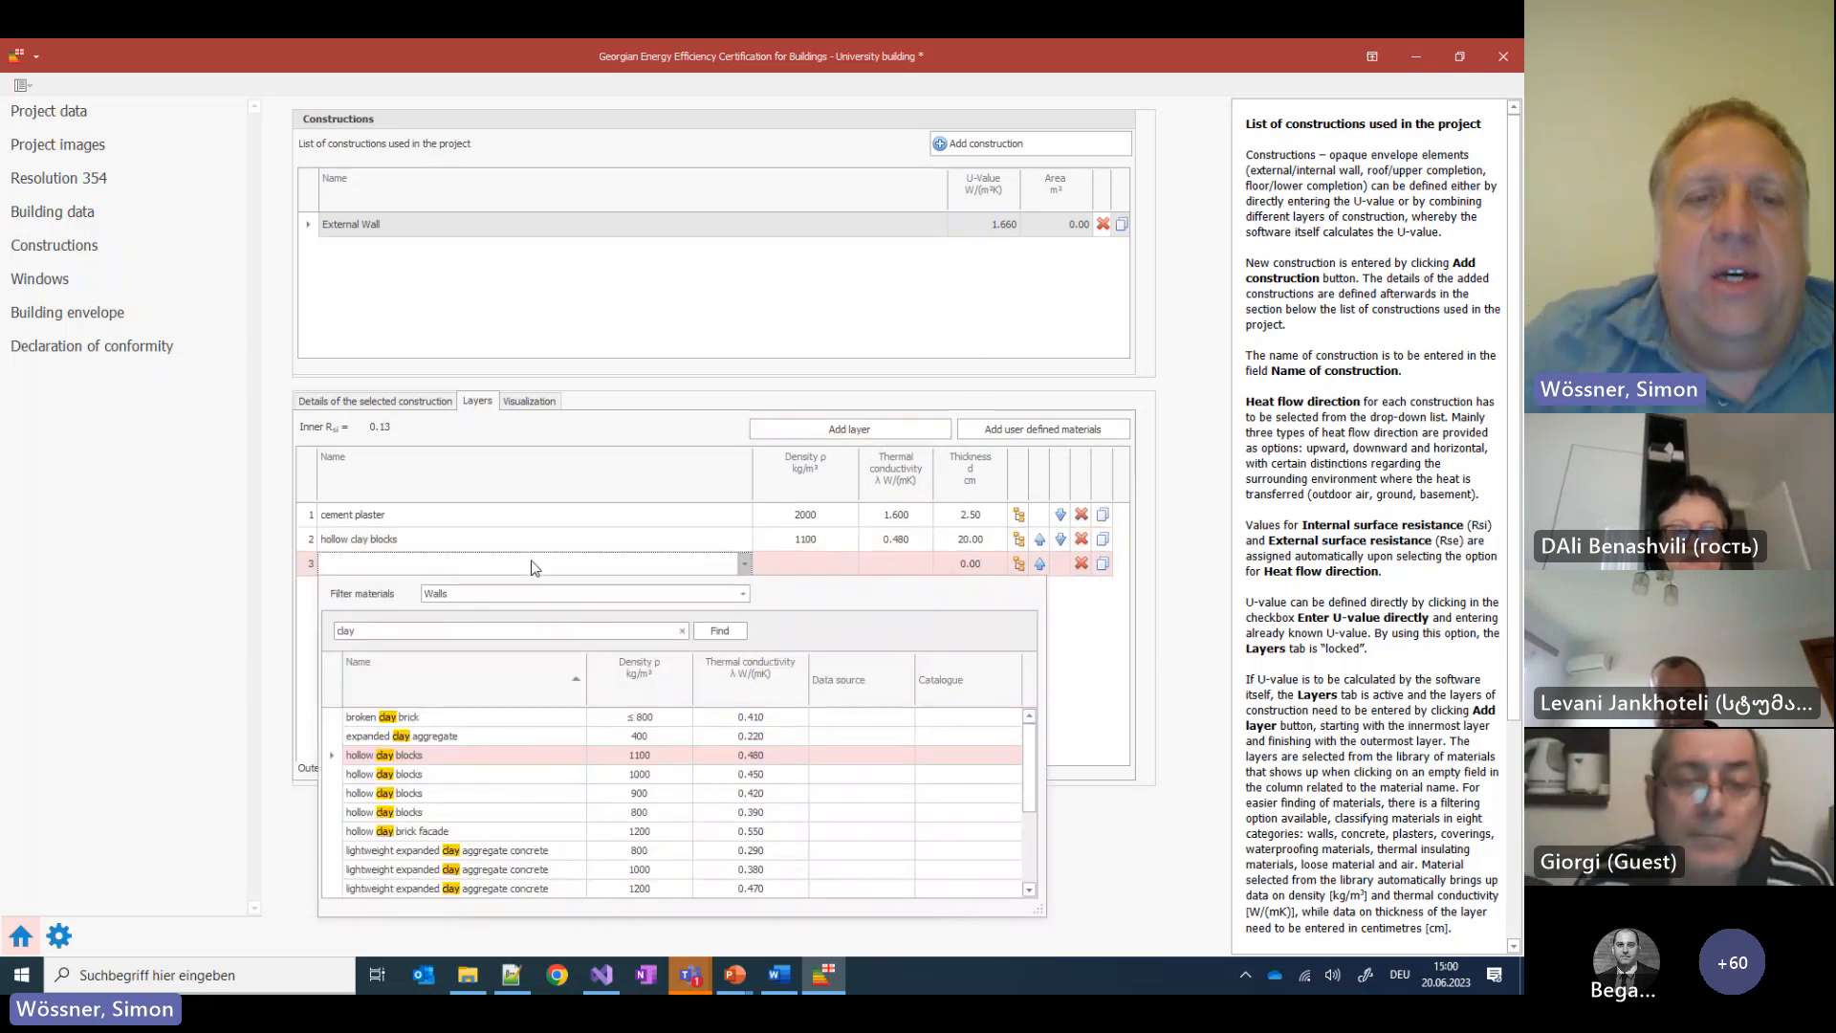
click(682, 630)
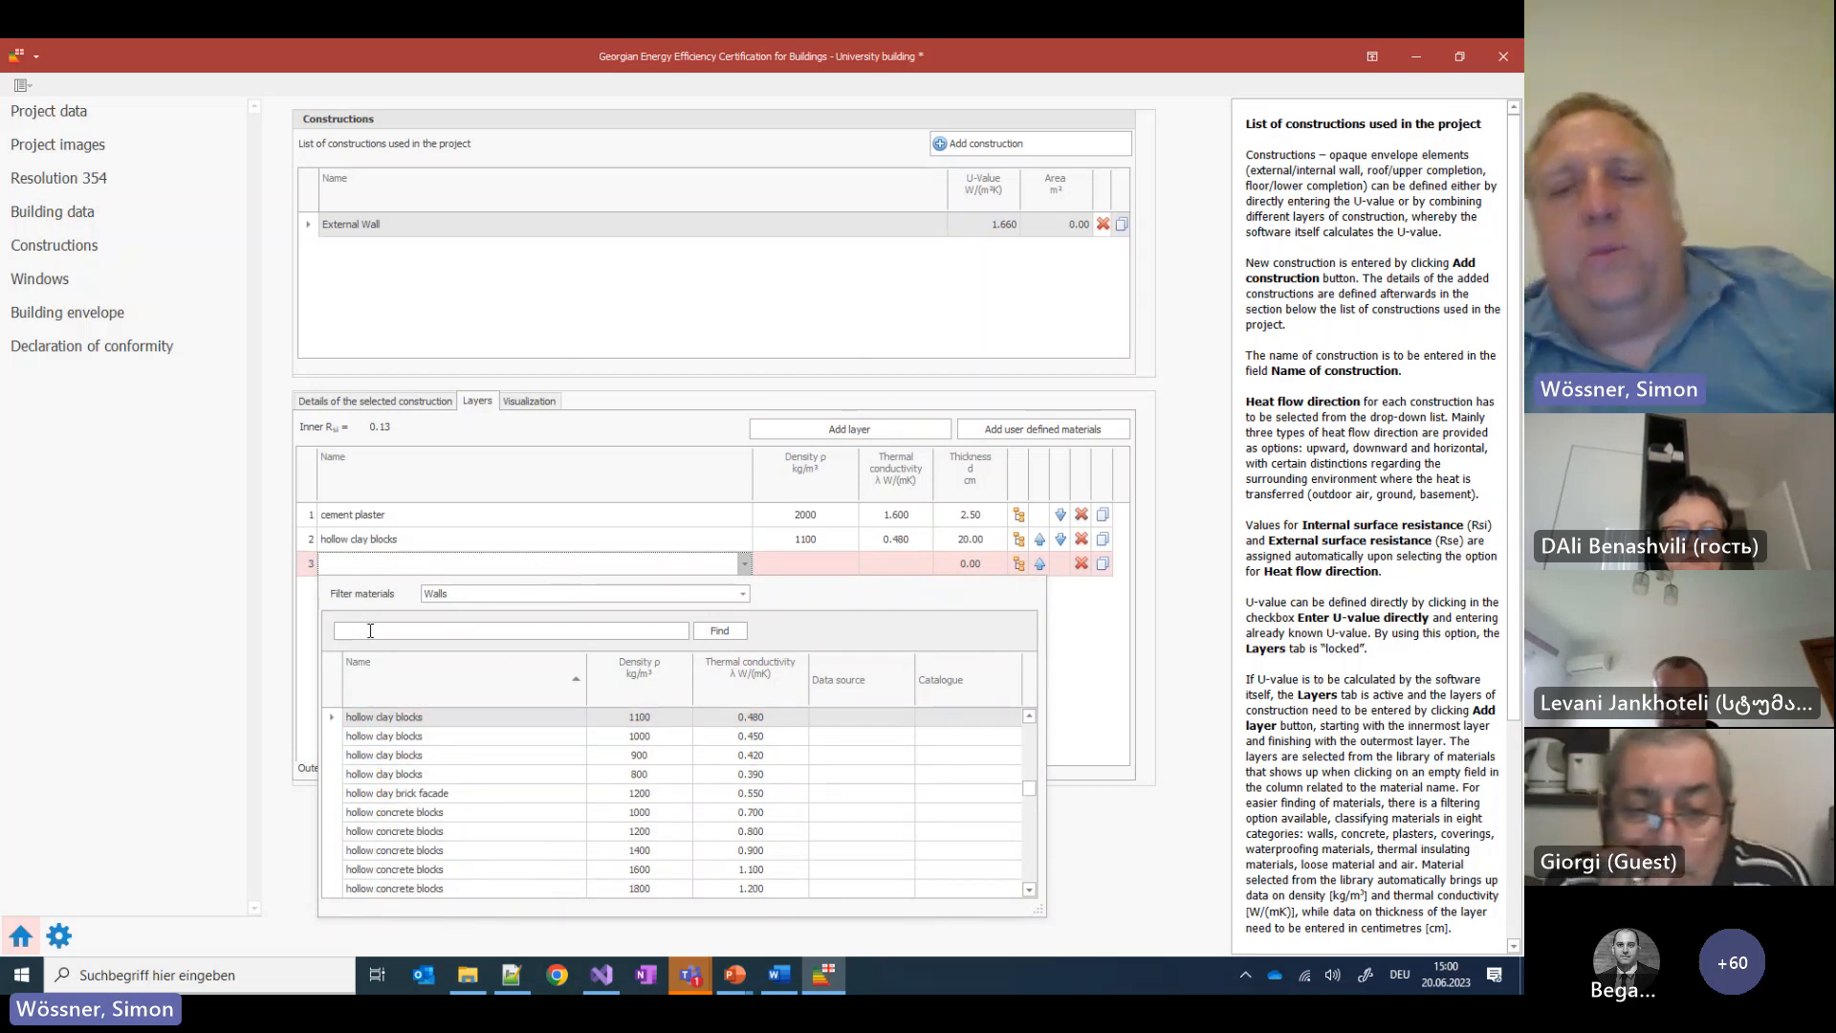
scroll(478, 752, down, 1)
scroll(478, 751, down, 2)
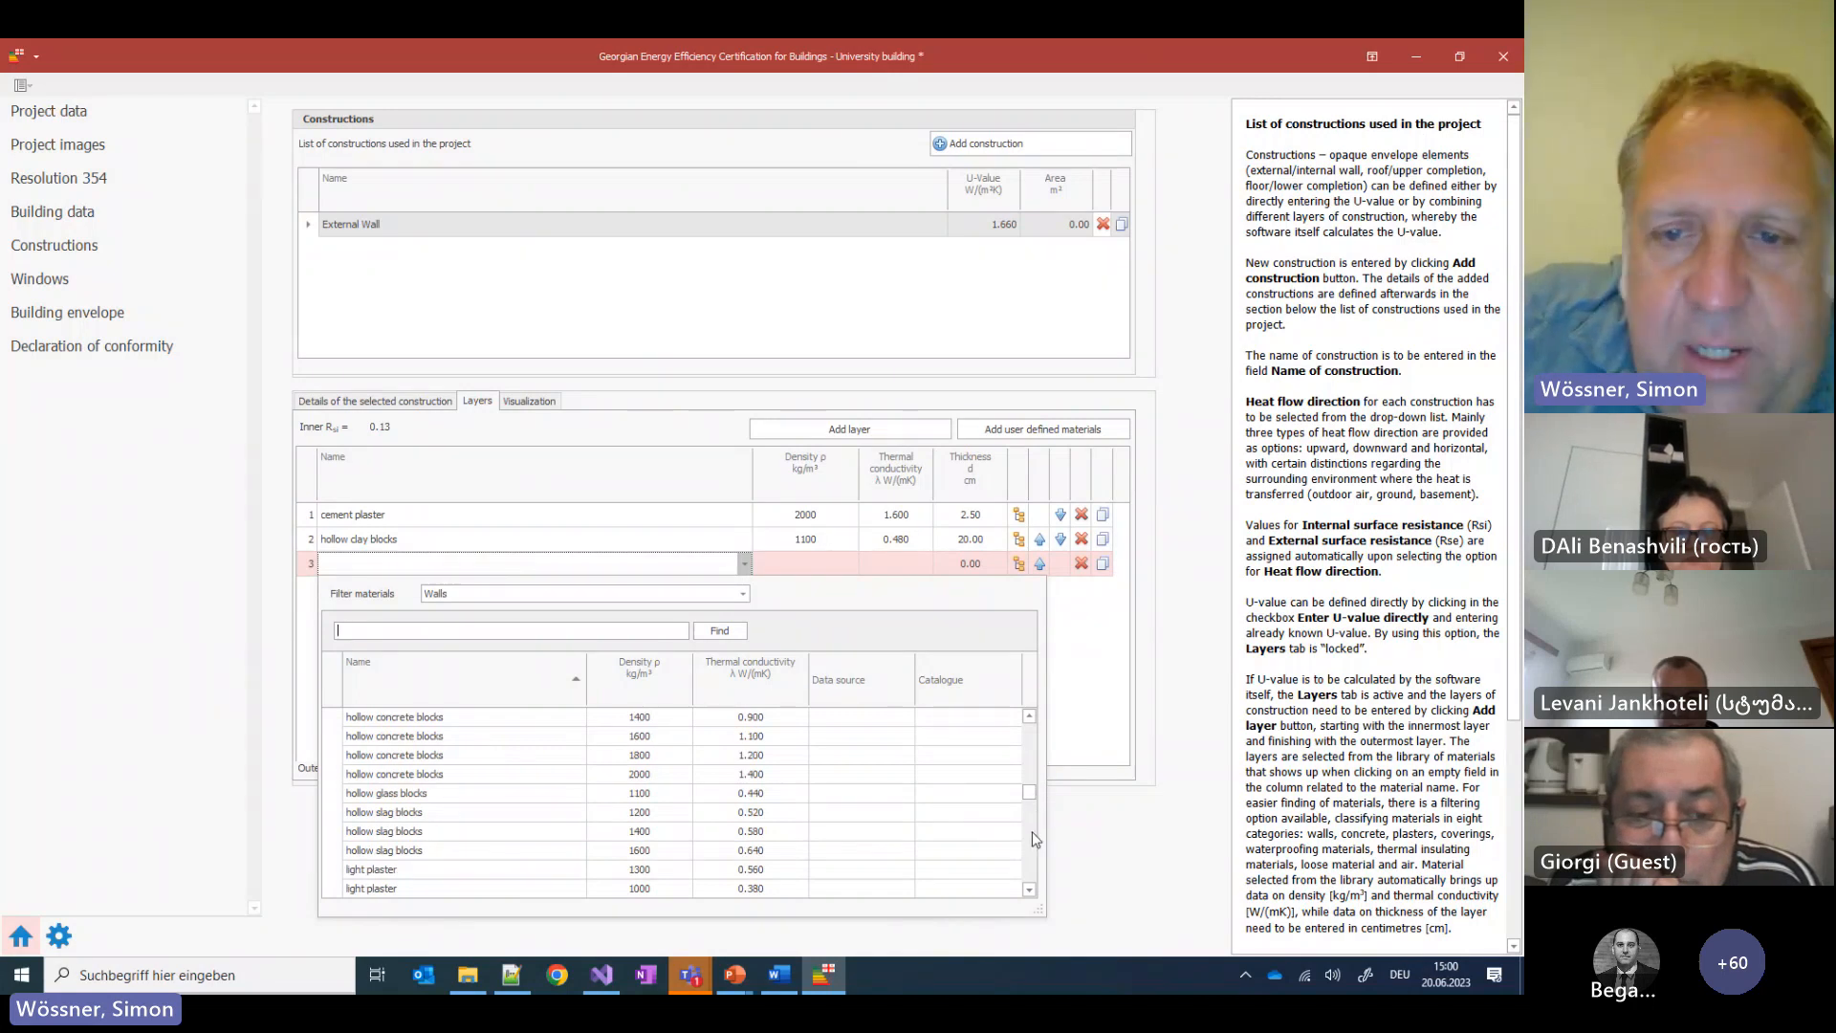
drag(1030, 805, 1029, 704)
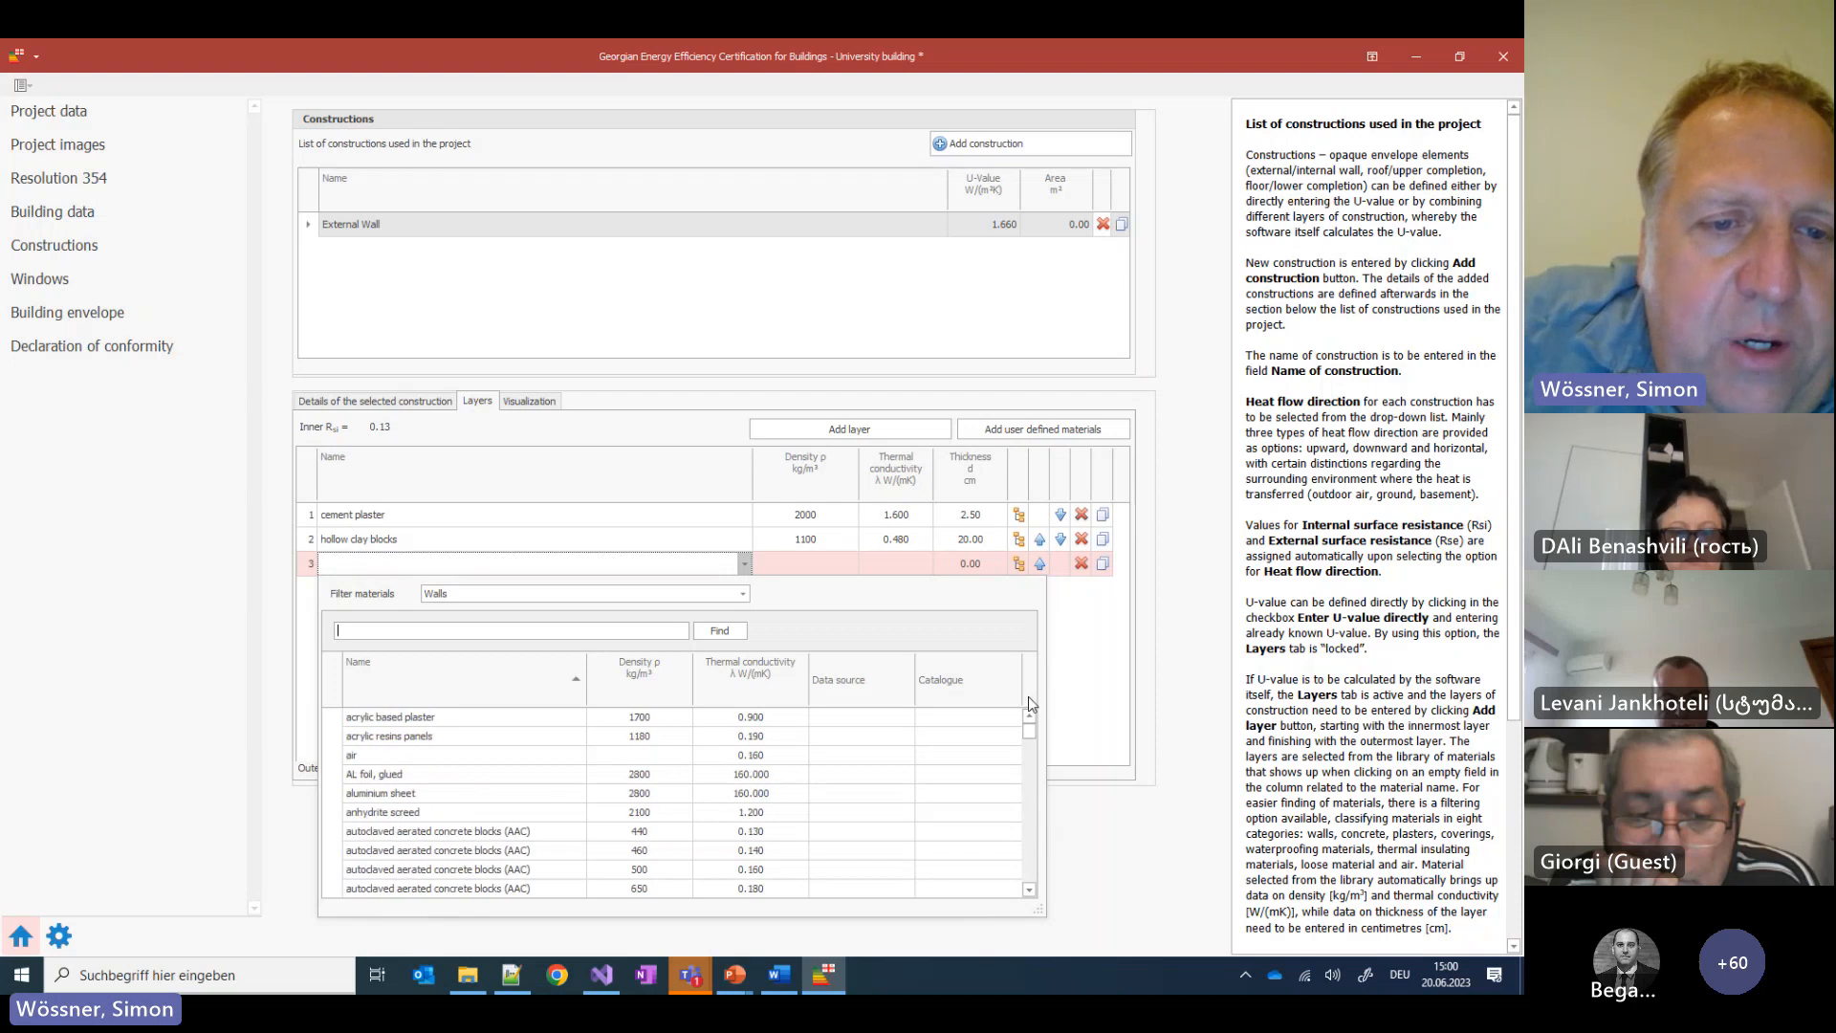
Filter to thermal insulating materials and choose expanded polystyrene (EPS), density 20, λ 0.035
click(746, 592)
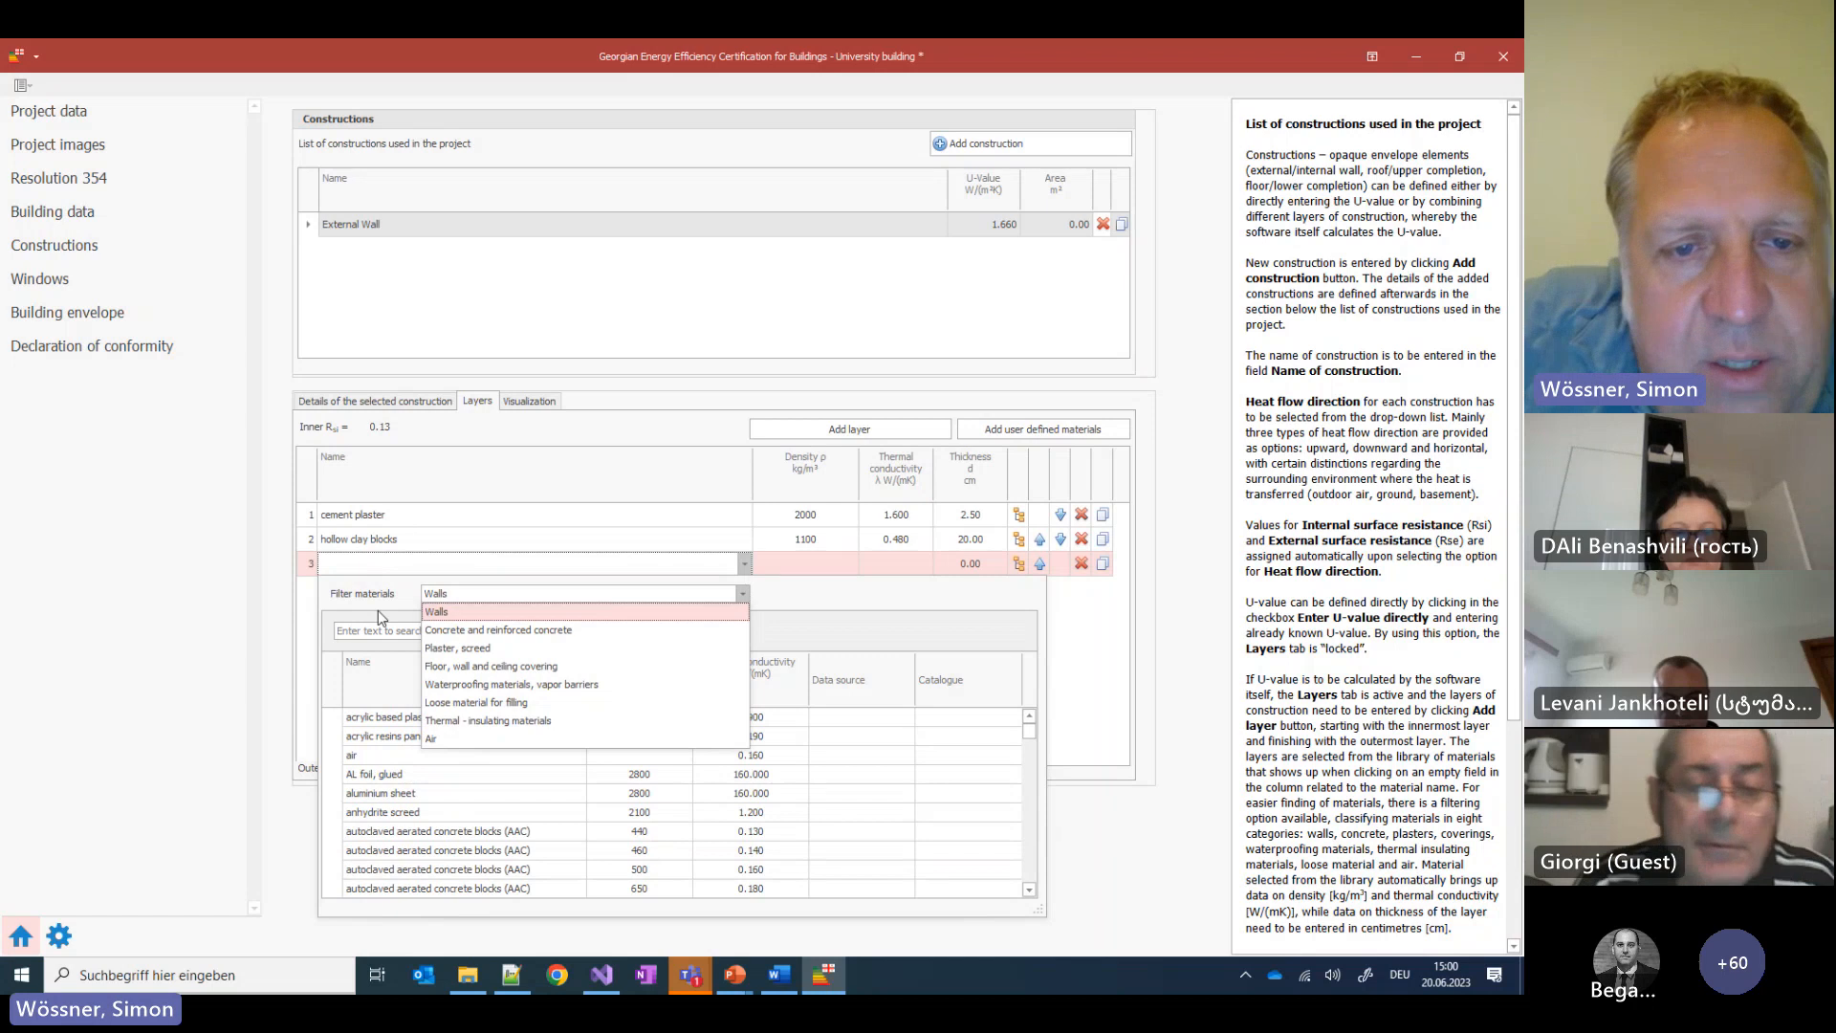
click(542, 725)
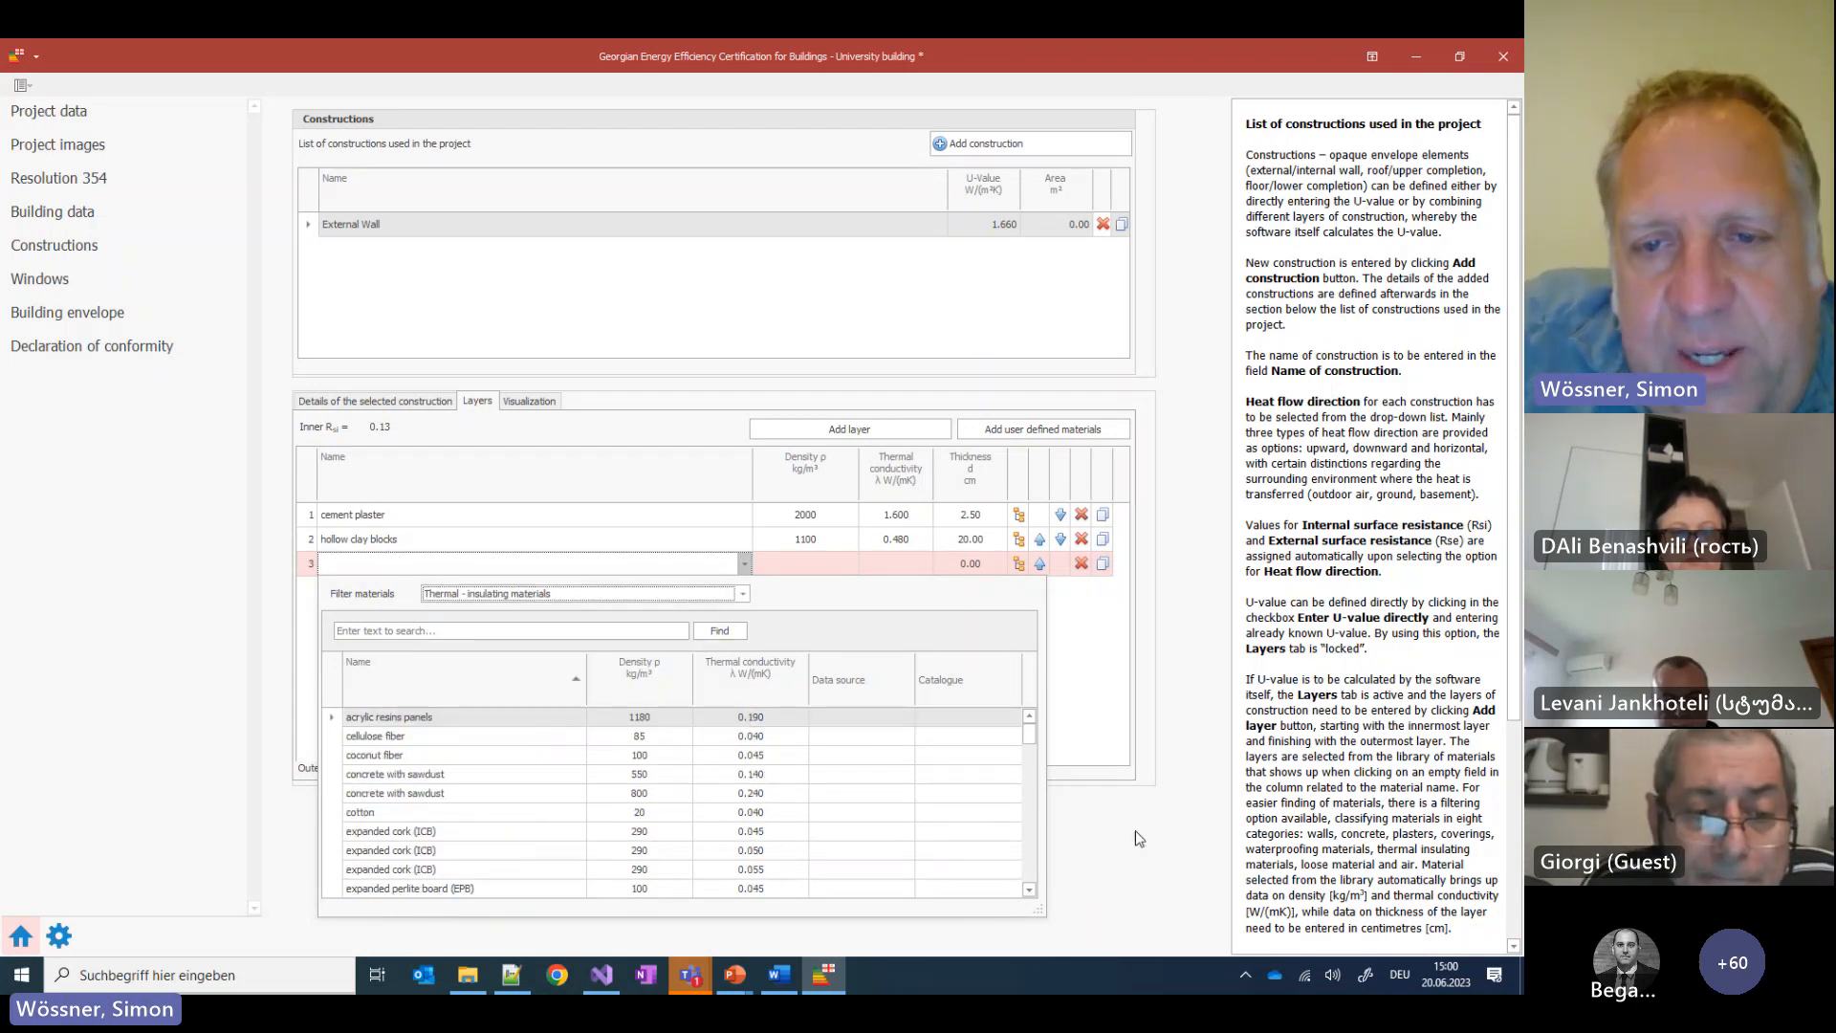
drag(1029, 738, 1063, 765)
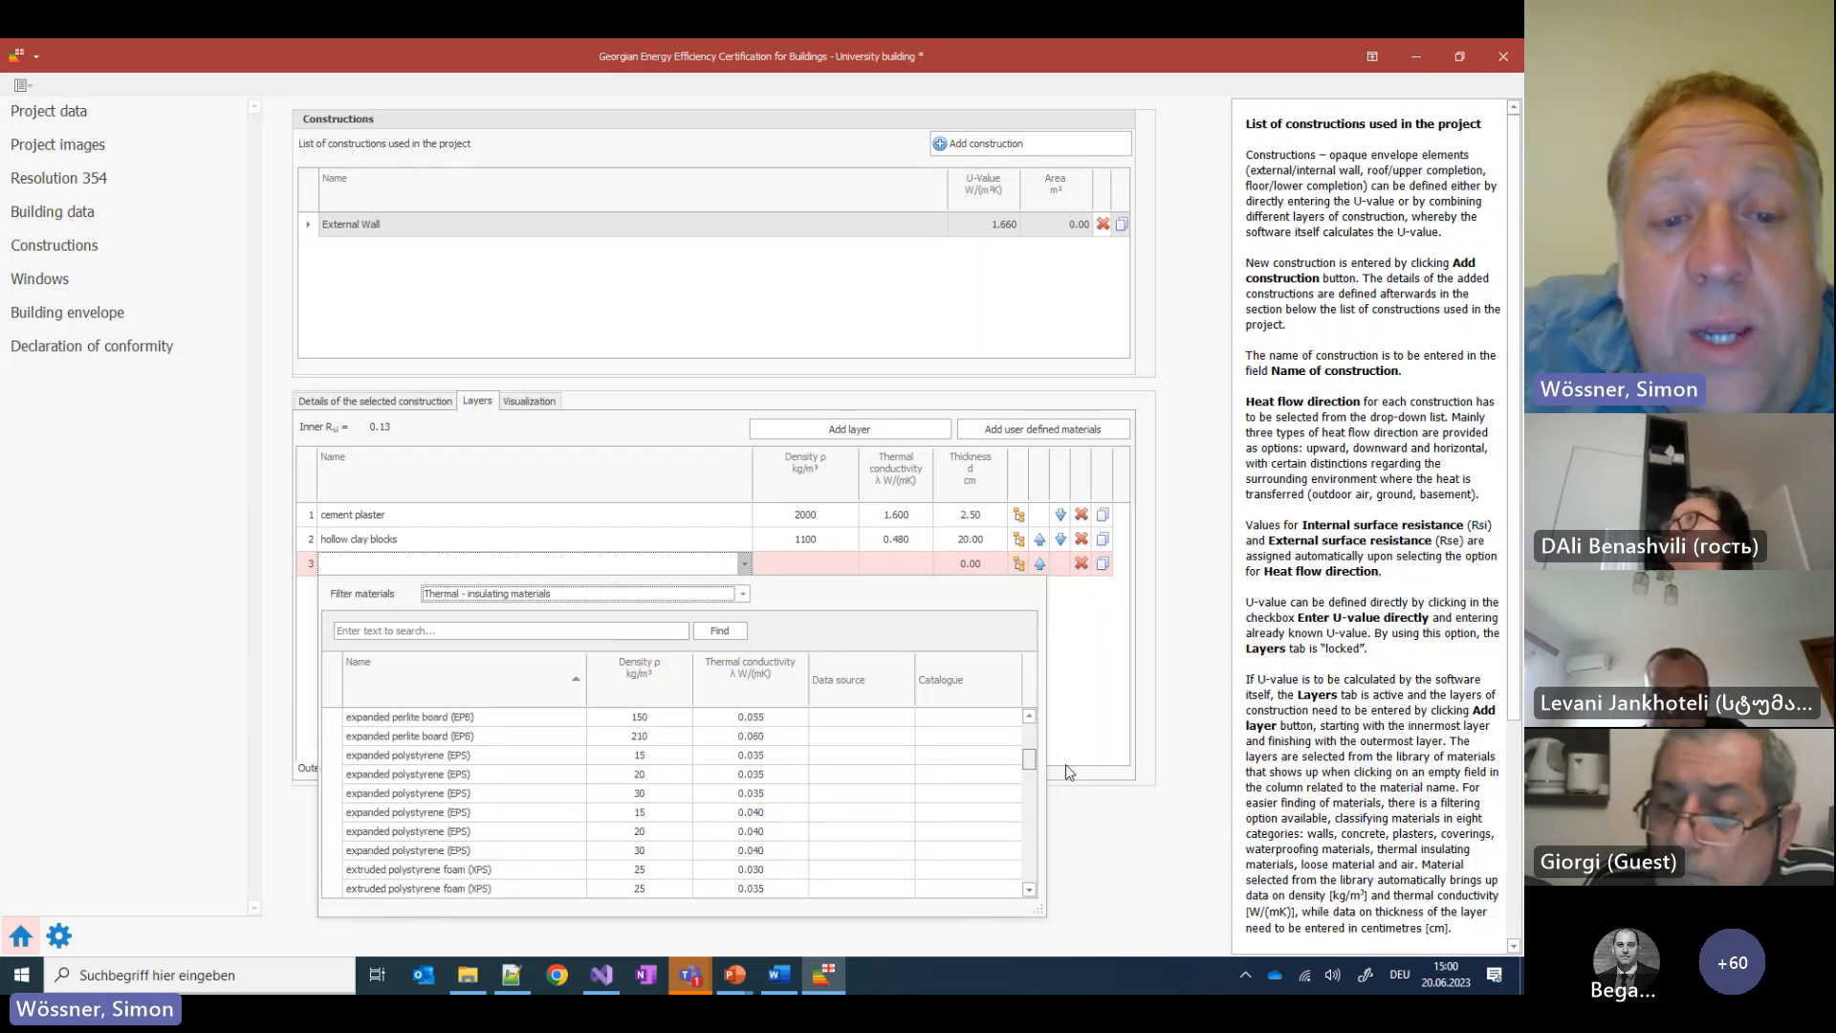
drag(1065, 765, 1075, 763)
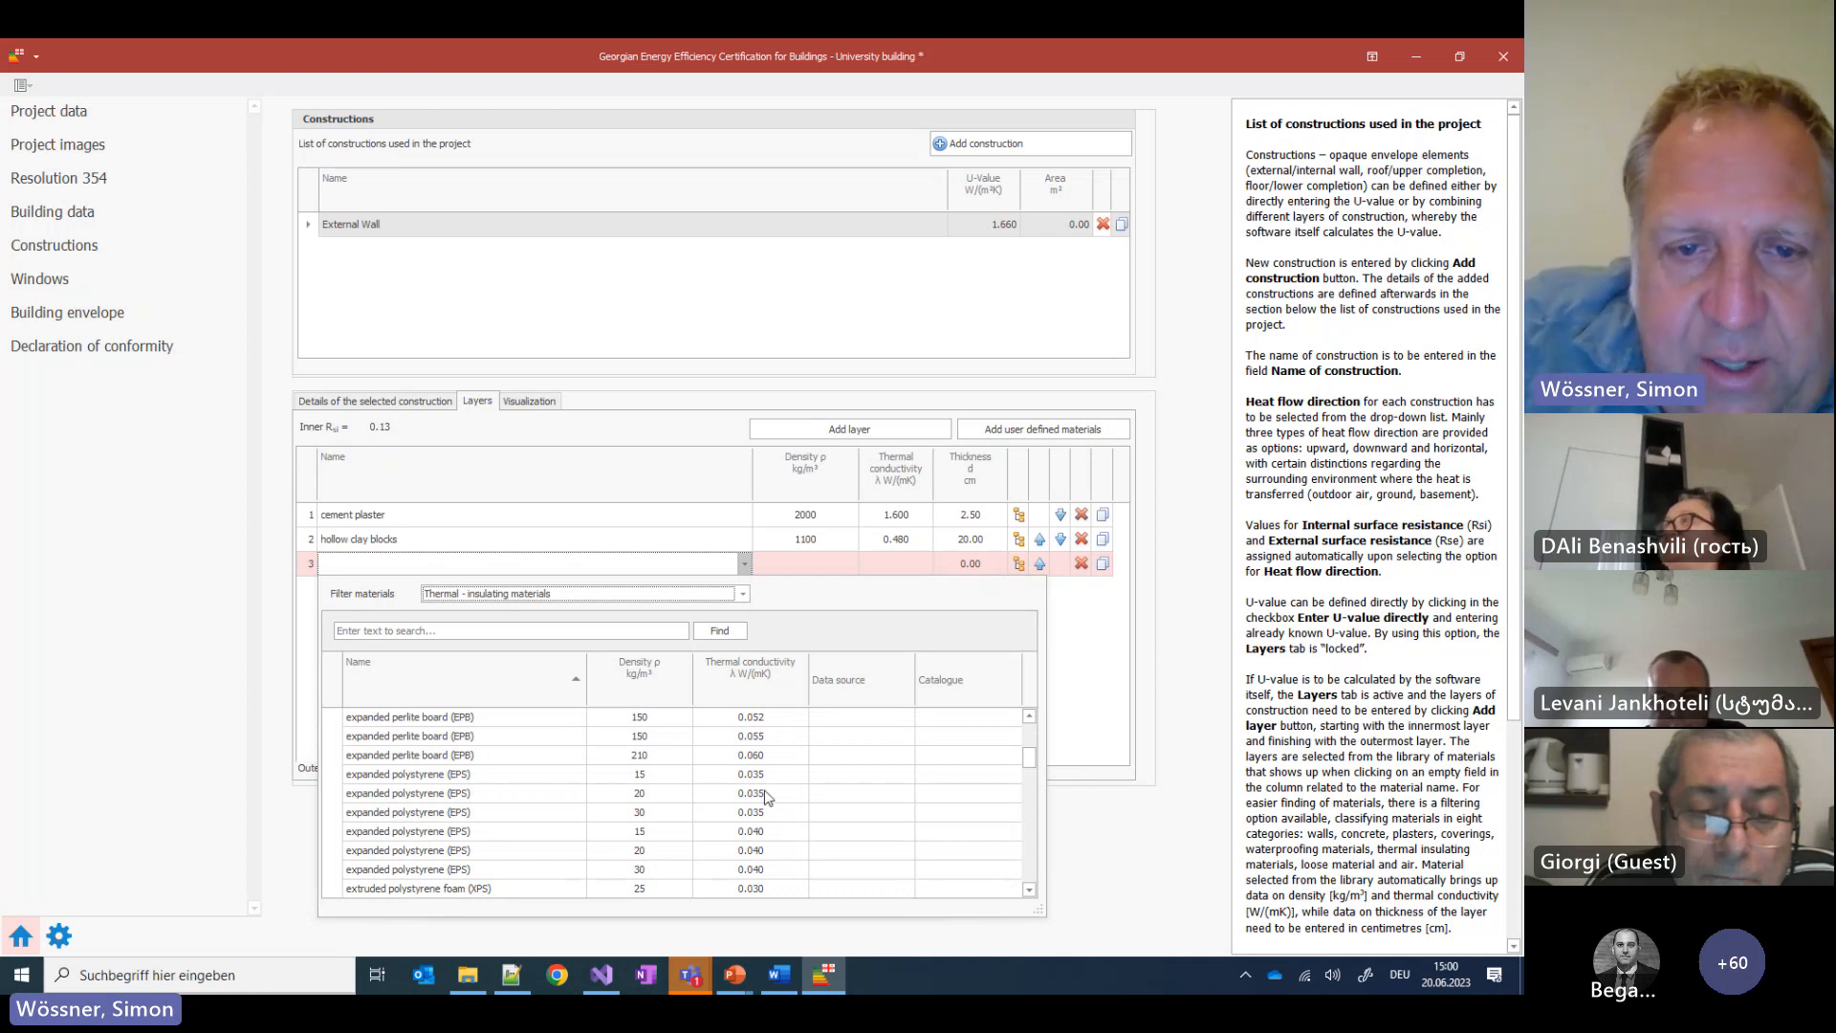
click(387, 794)
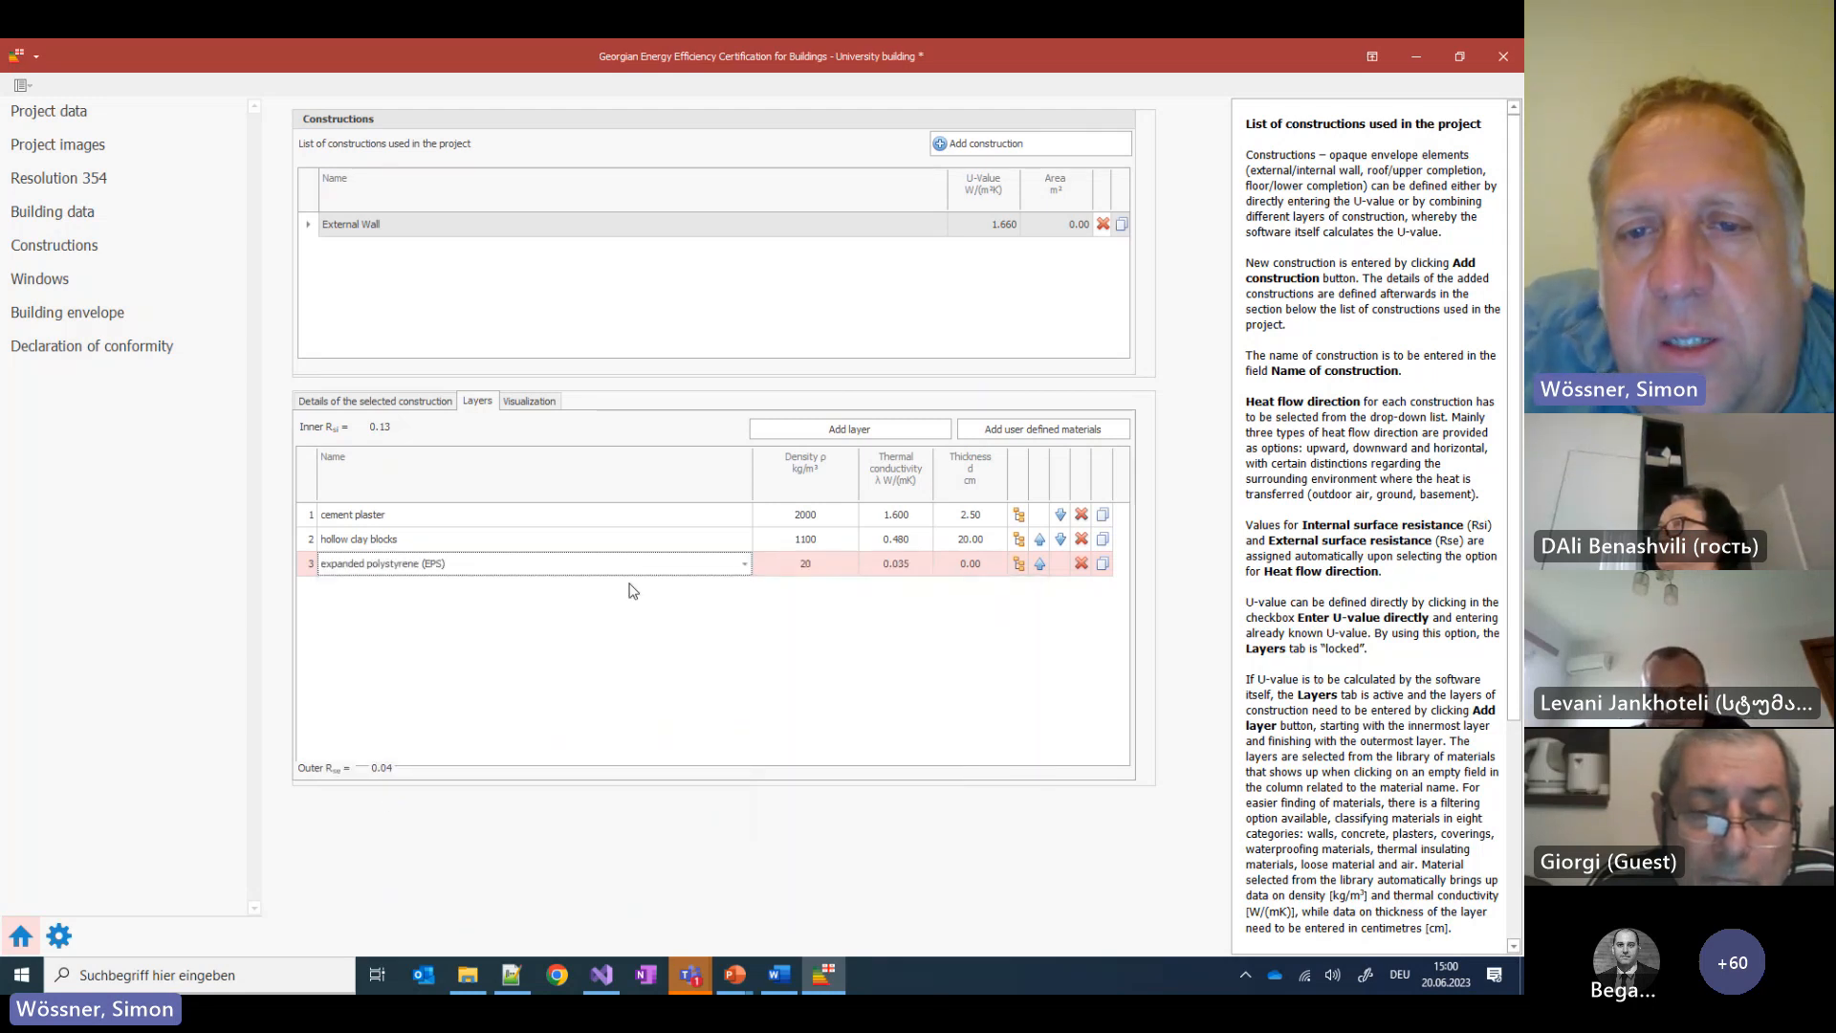
Set the EPS layer to 5 cm thick, bringing the wall's U-value to 0.492
click(961, 565)
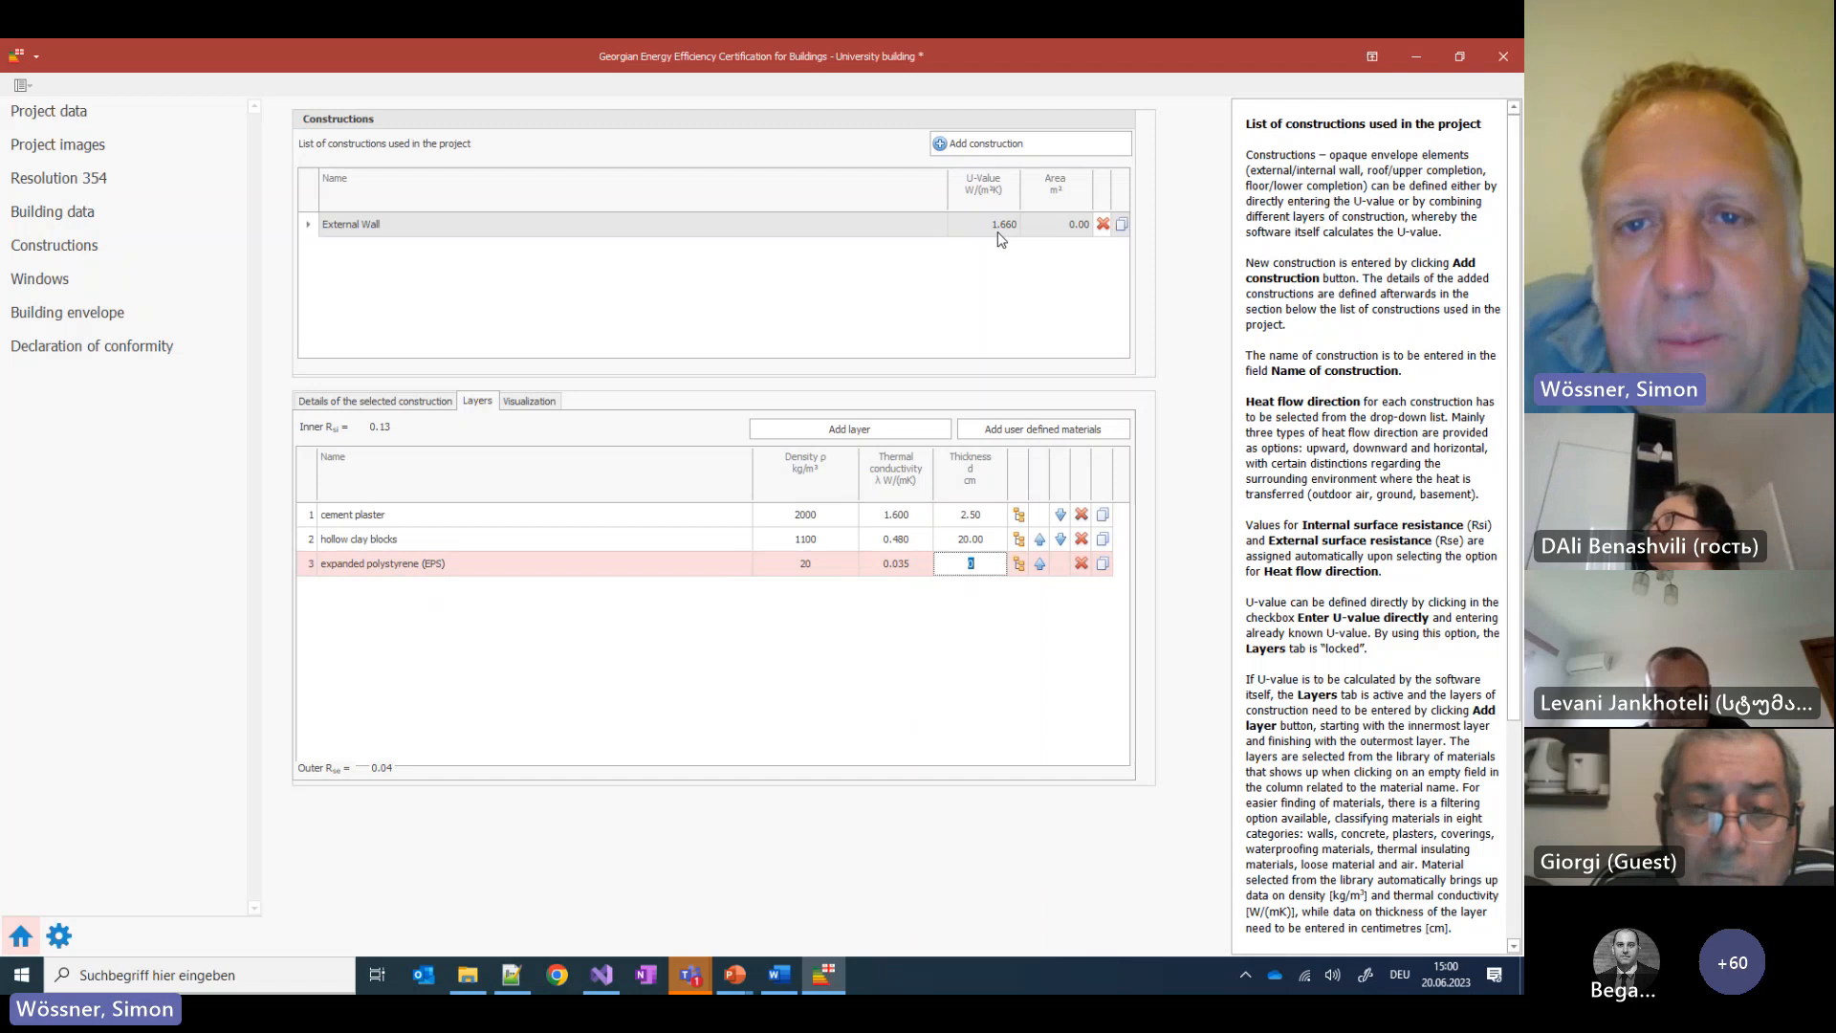
click(209, 848)
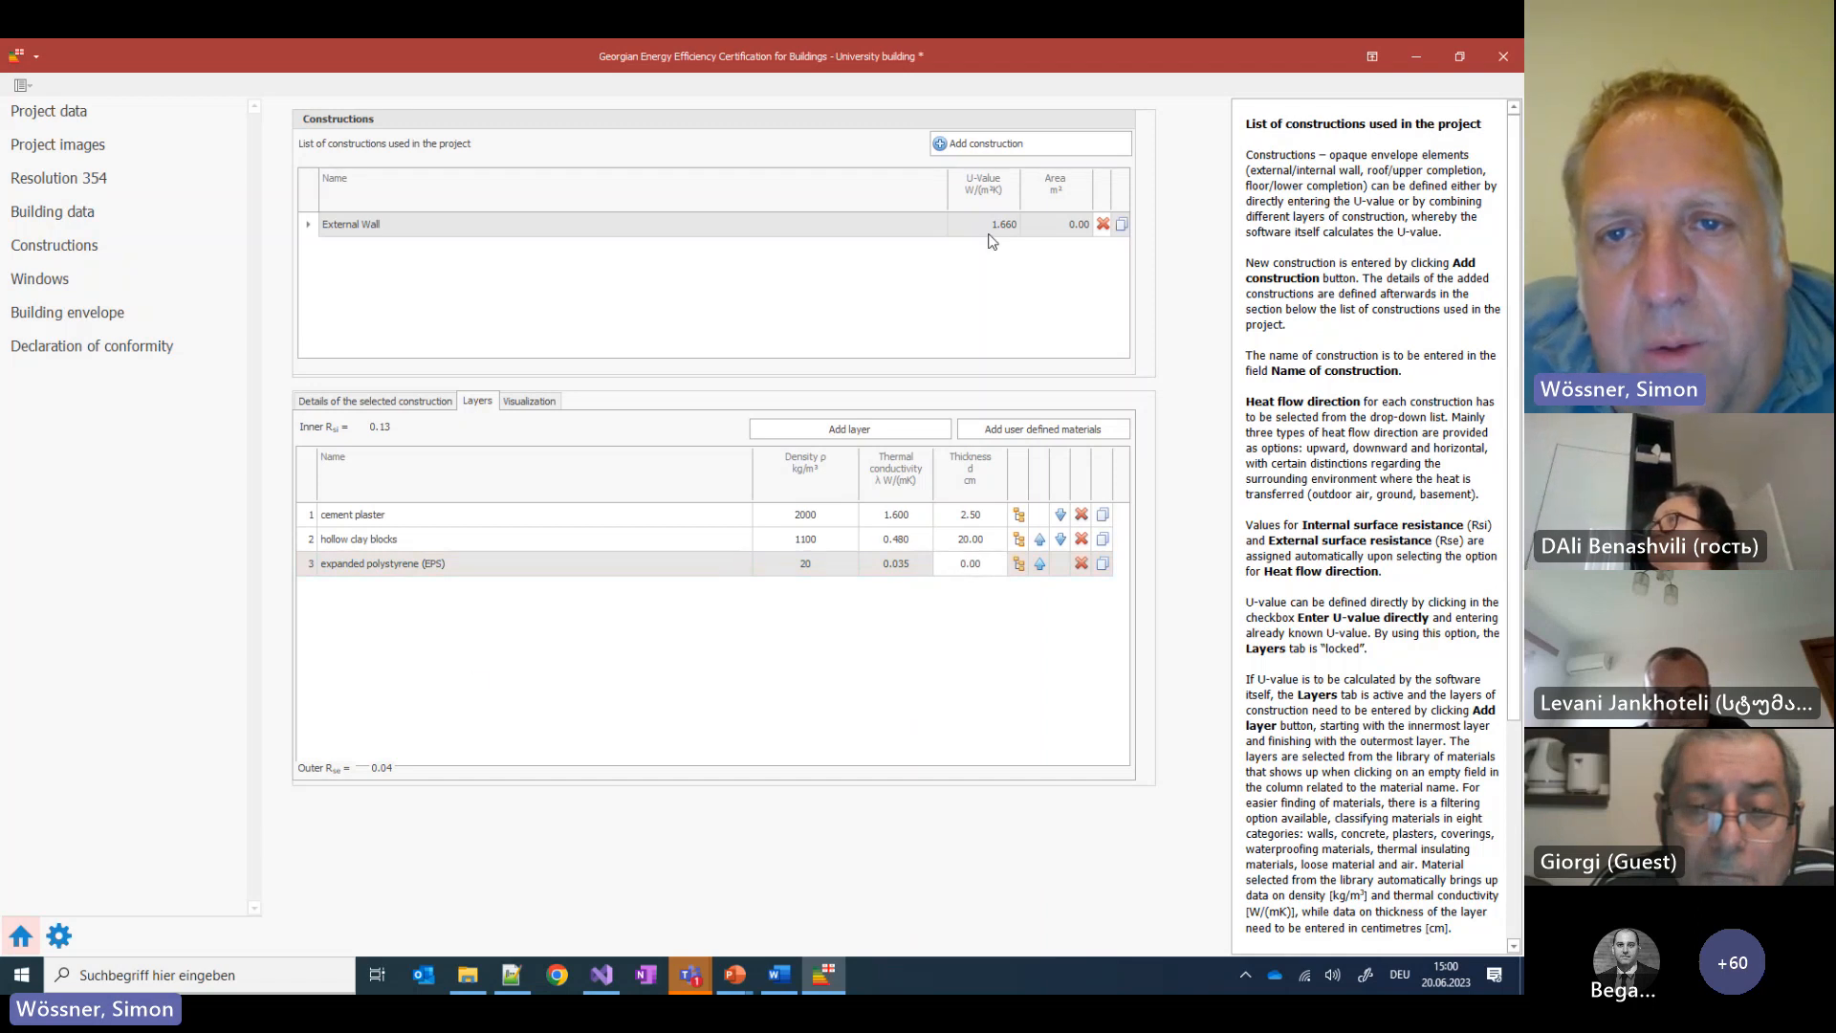
click(969, 563)
text(5)
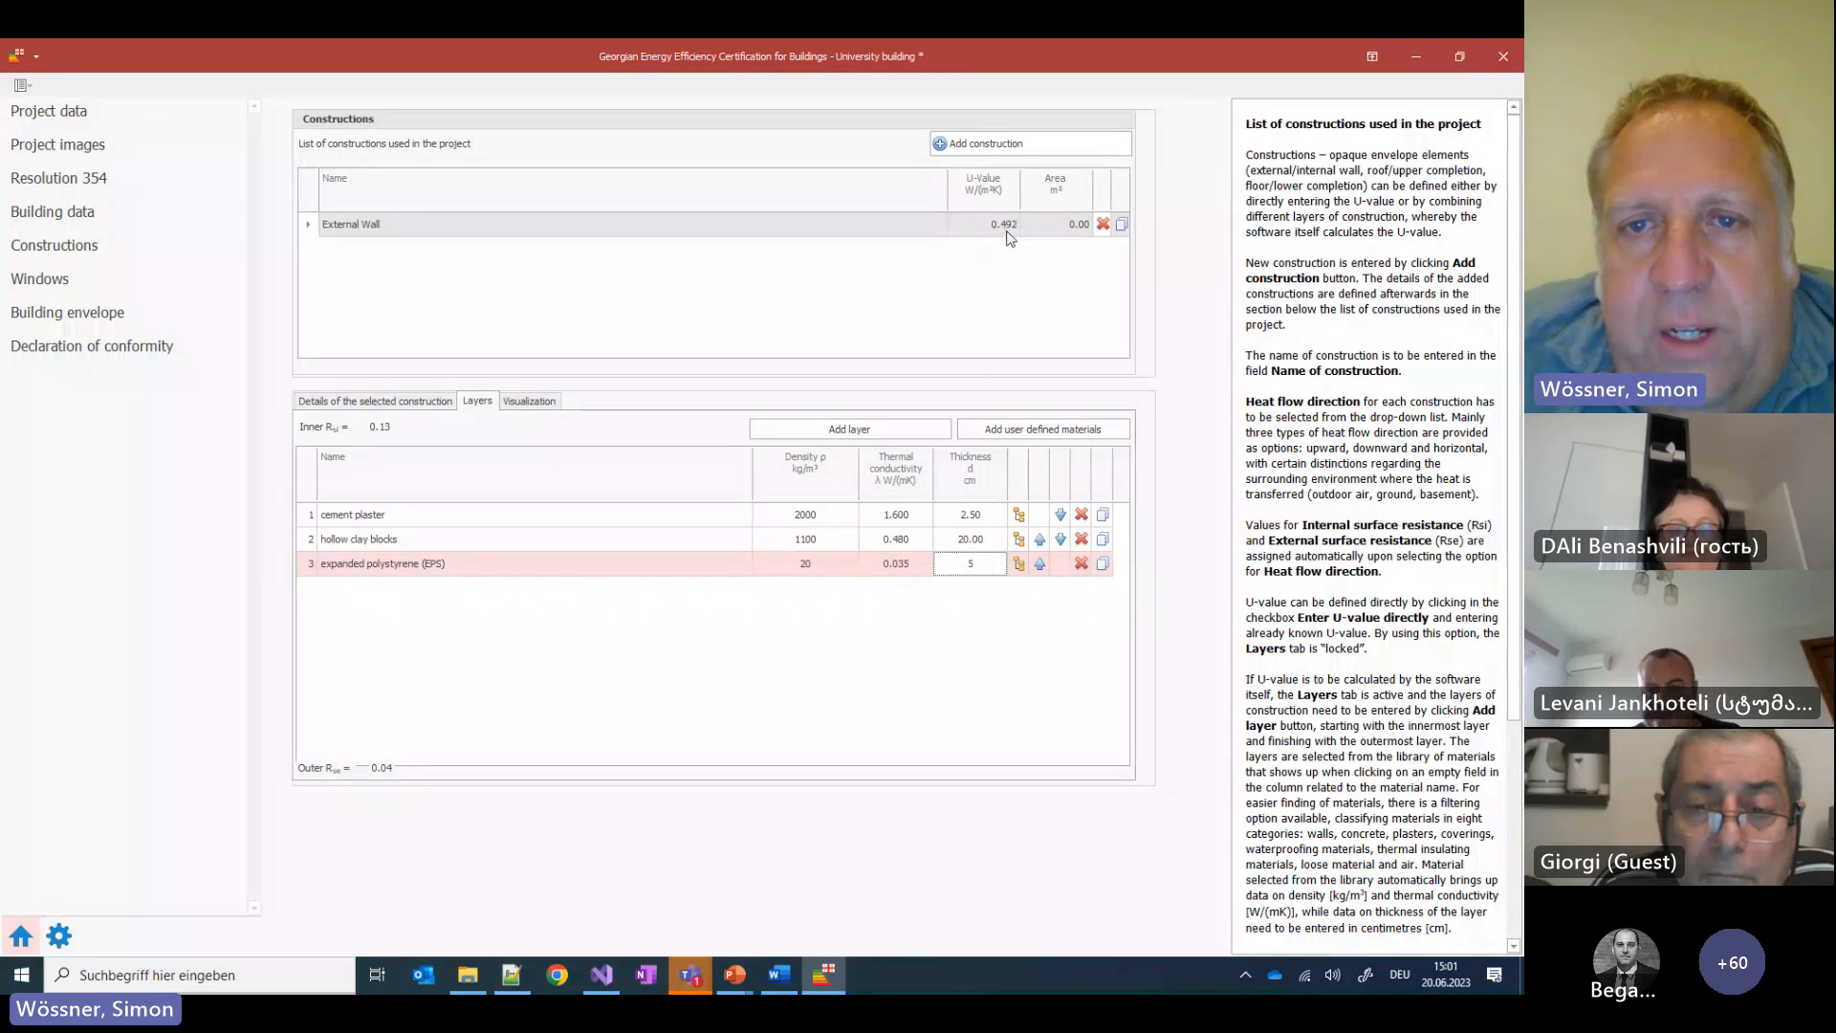
click(729, 621)
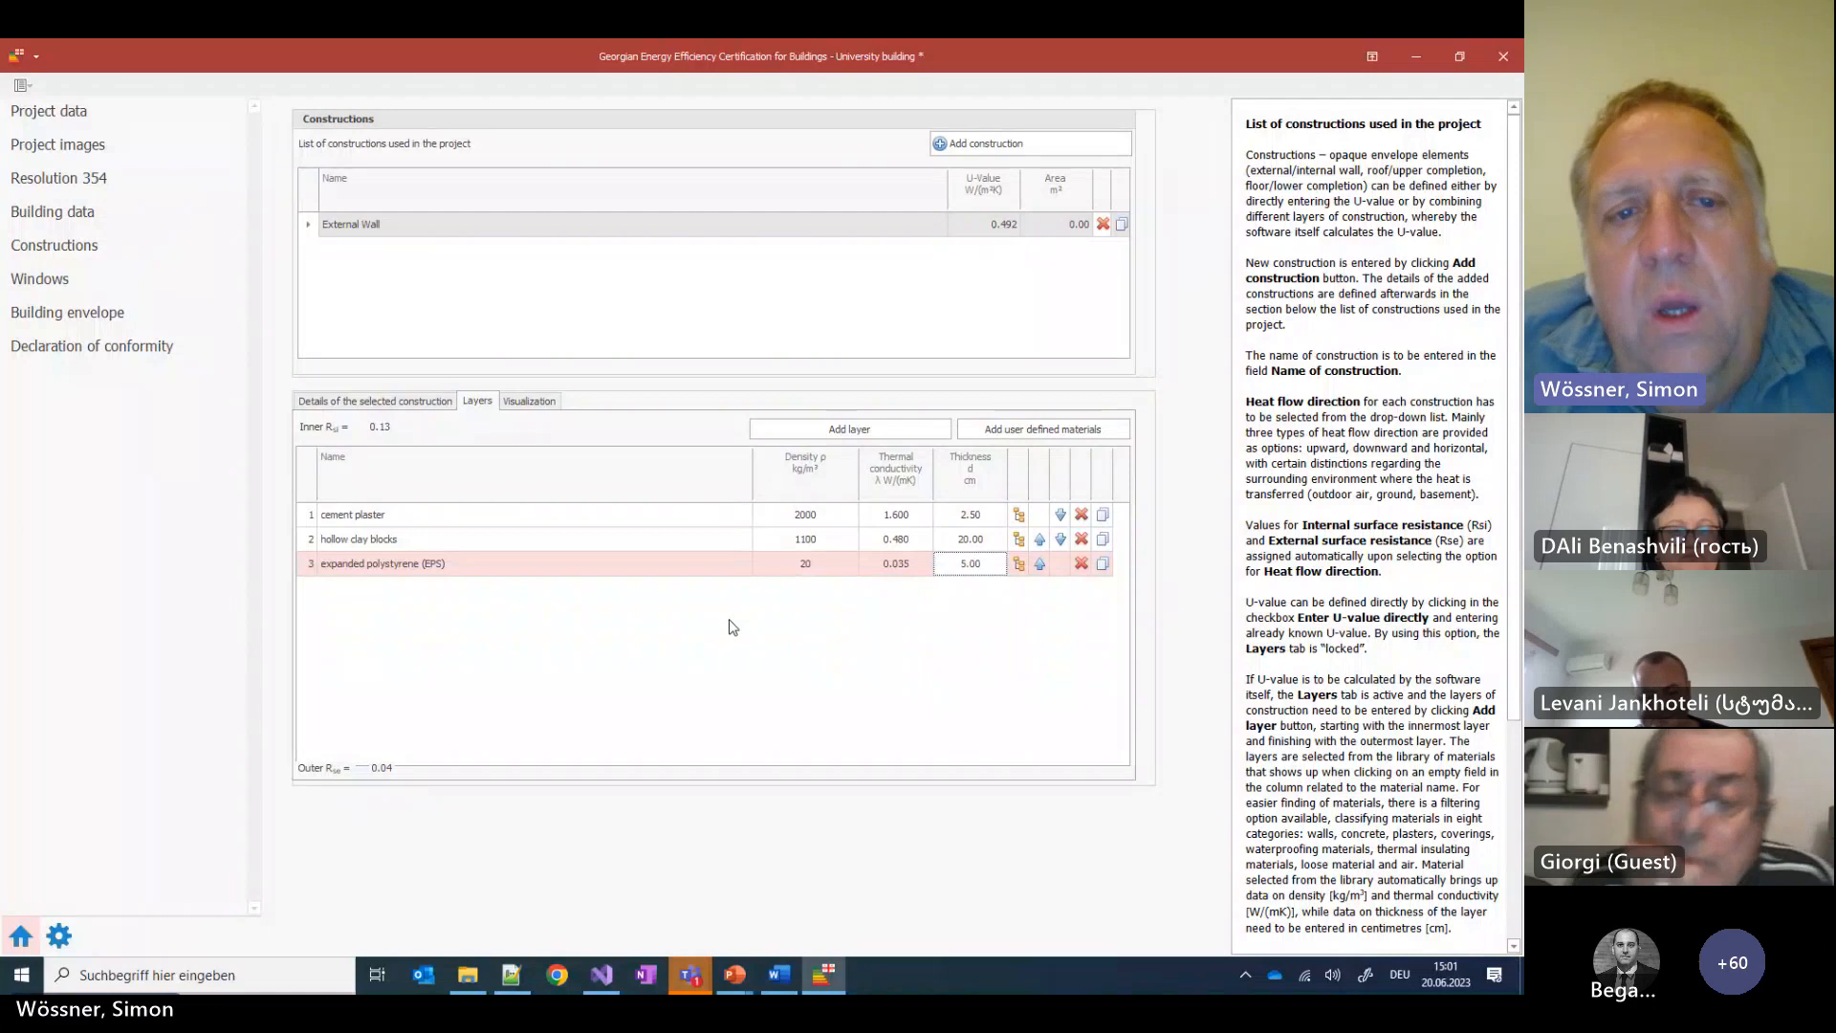
Glance at the Word reference document, then switch to the presentation with the construction slides
click(777, 985)
click(778, 985)
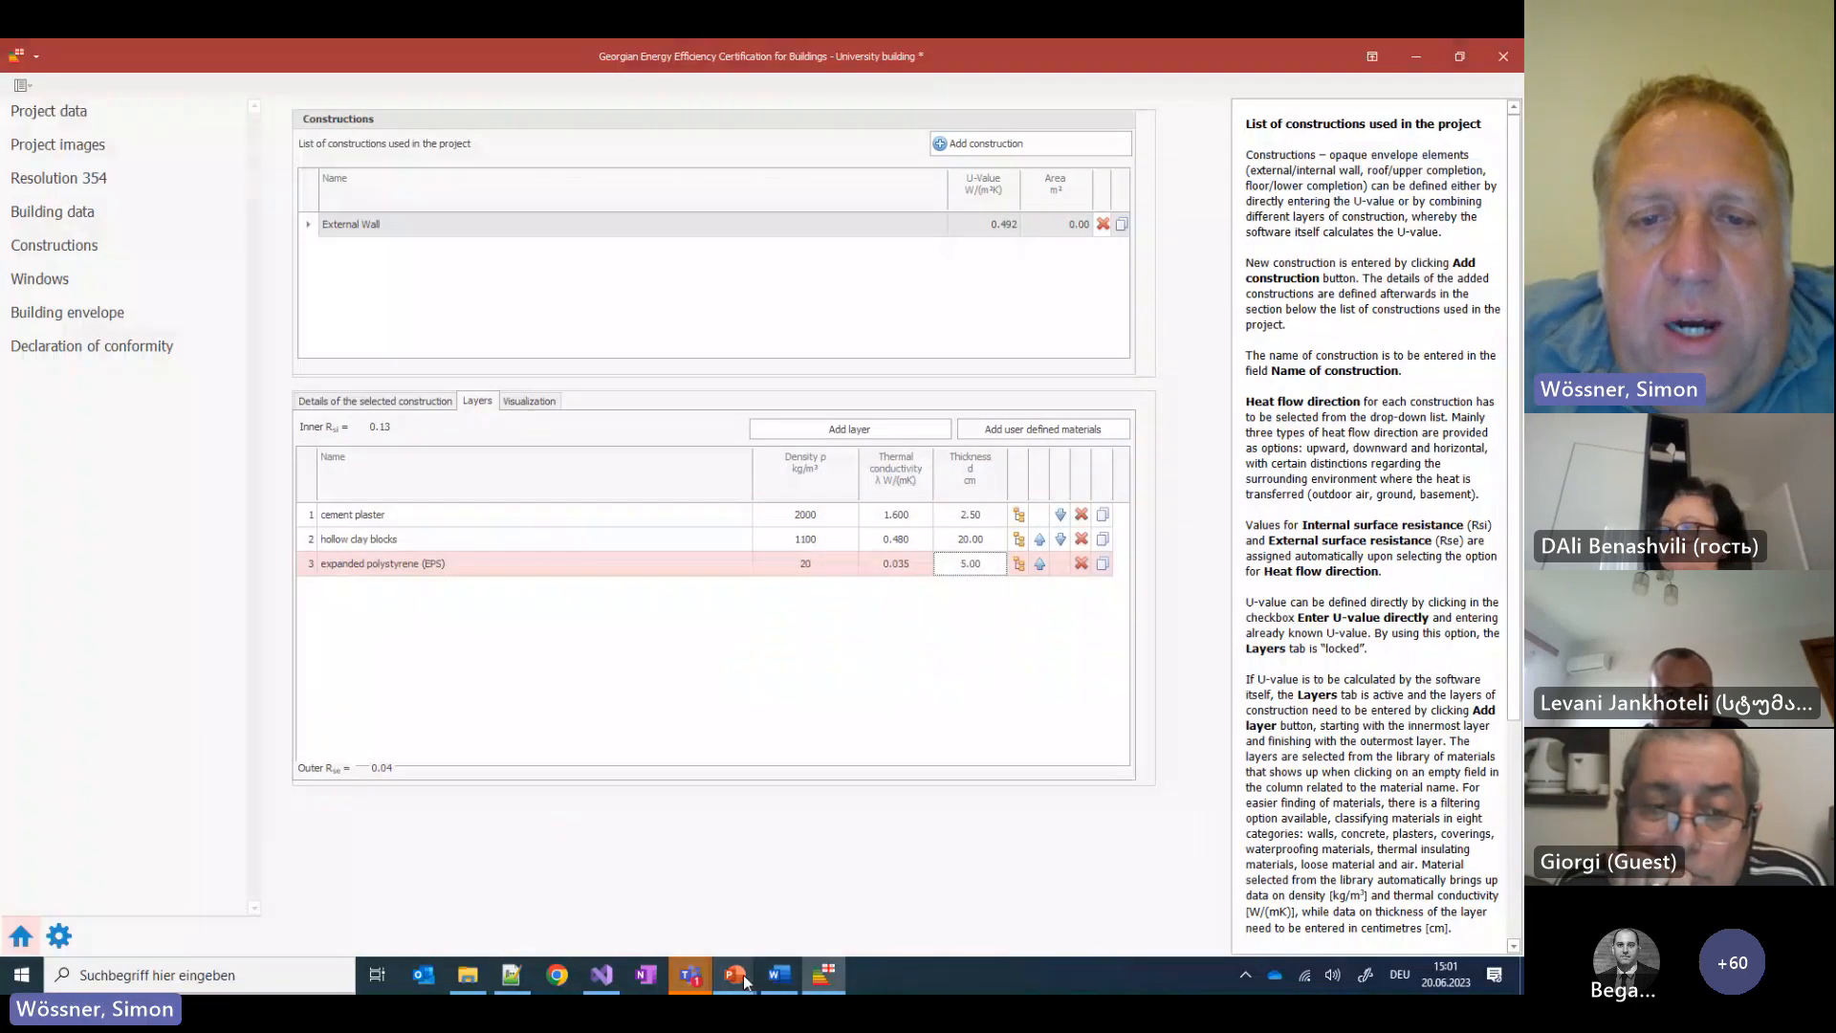
click(743, 974)
Check External Wall's four layers on the BUILDING: CONSTRUCTIONS (1) slide, then return to the certification tool
click(683, 899)
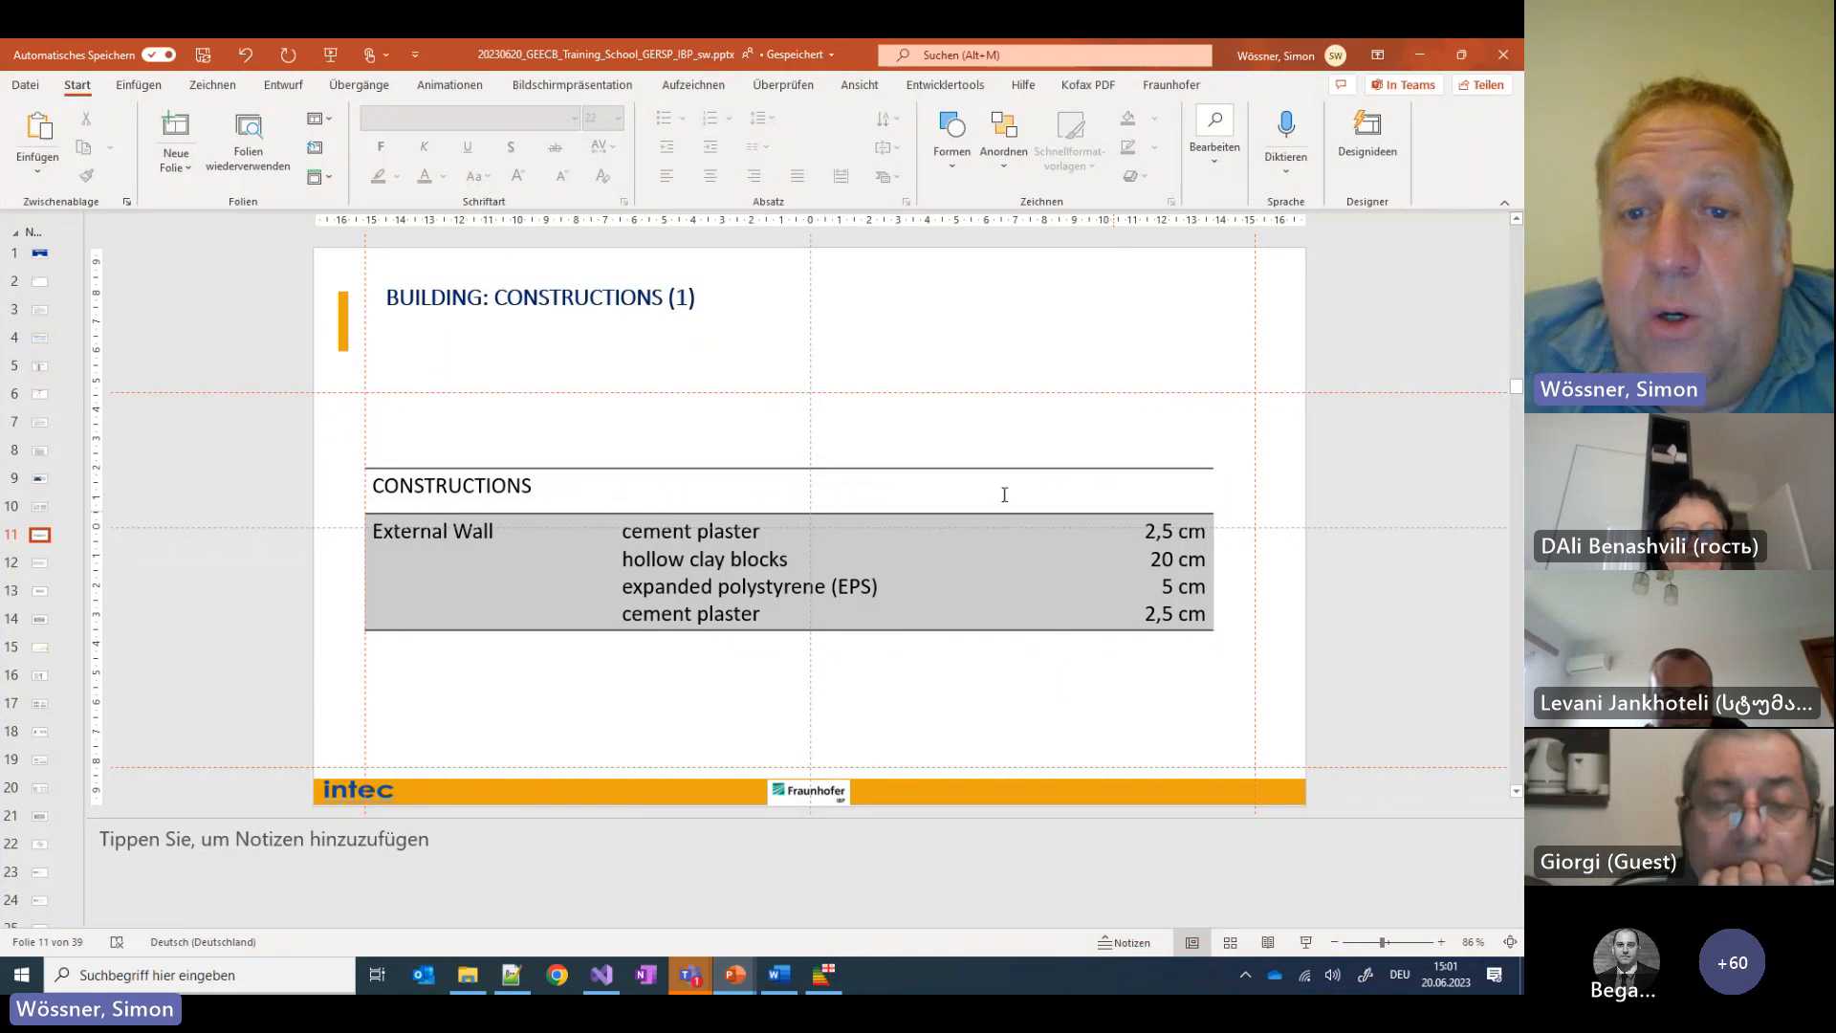
click(617, 533)
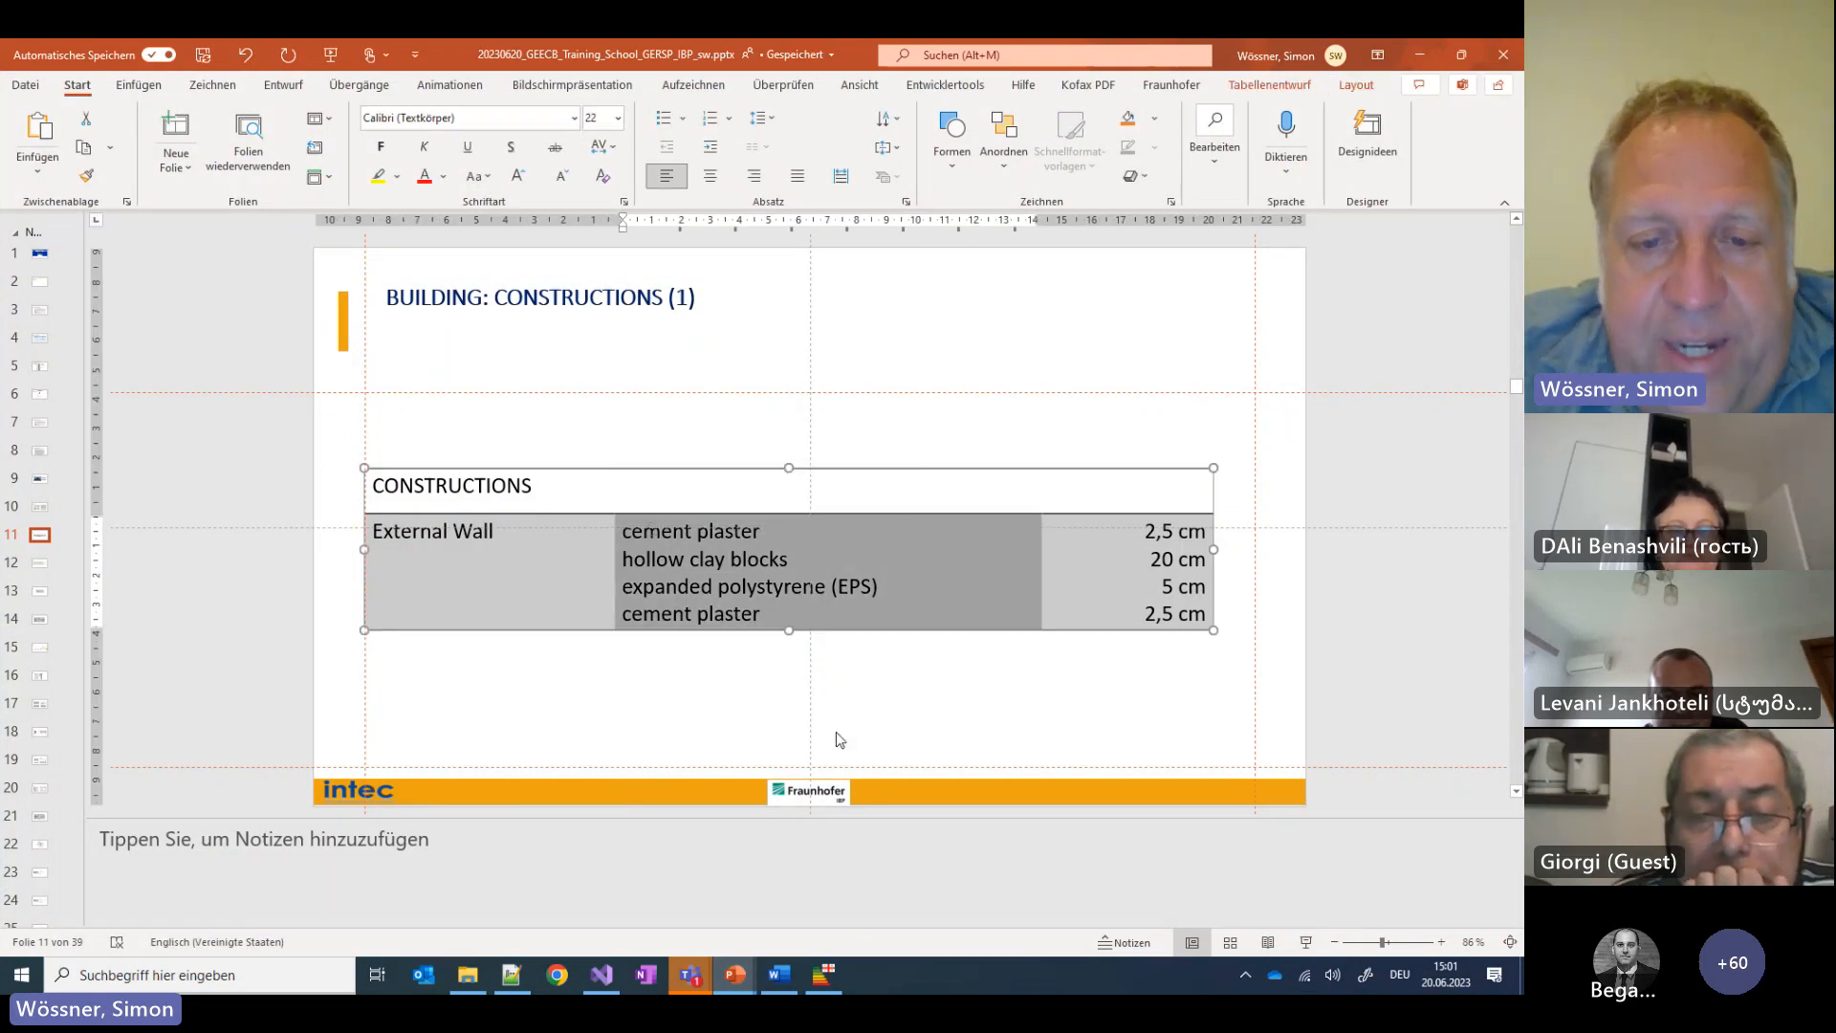
mouse_move(721, 986)
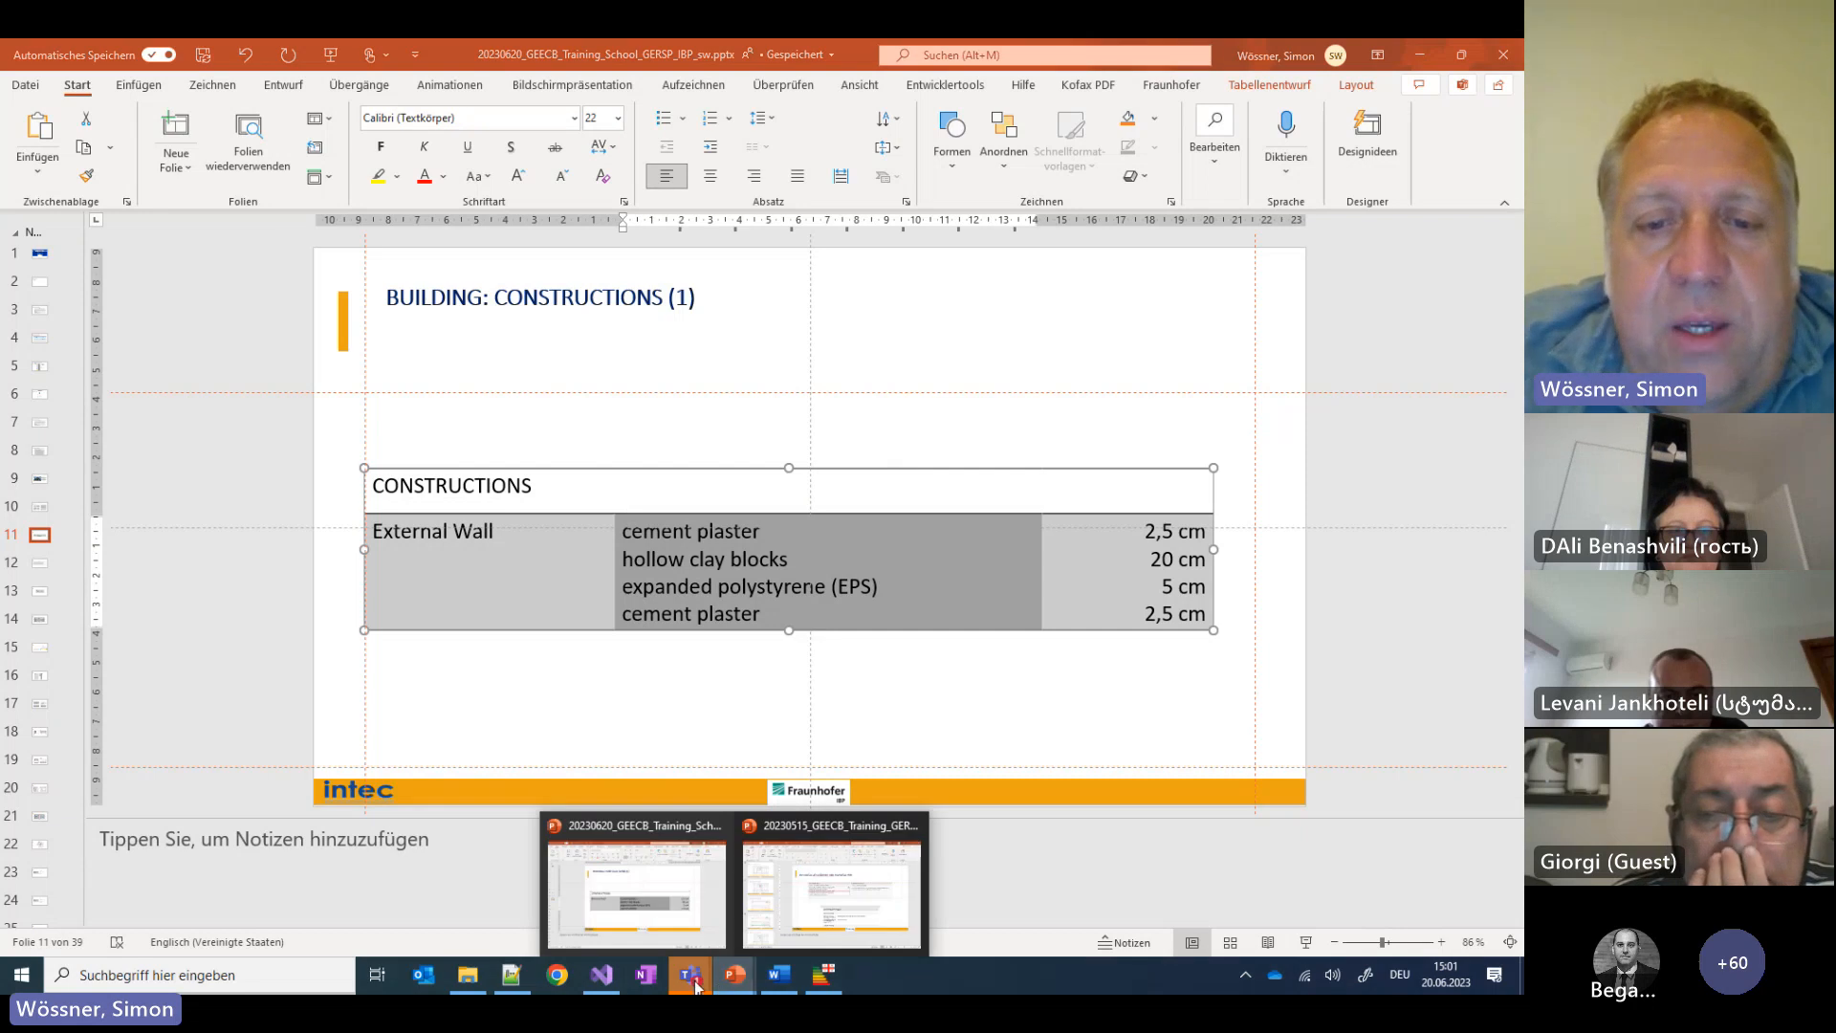
click(831, 986)
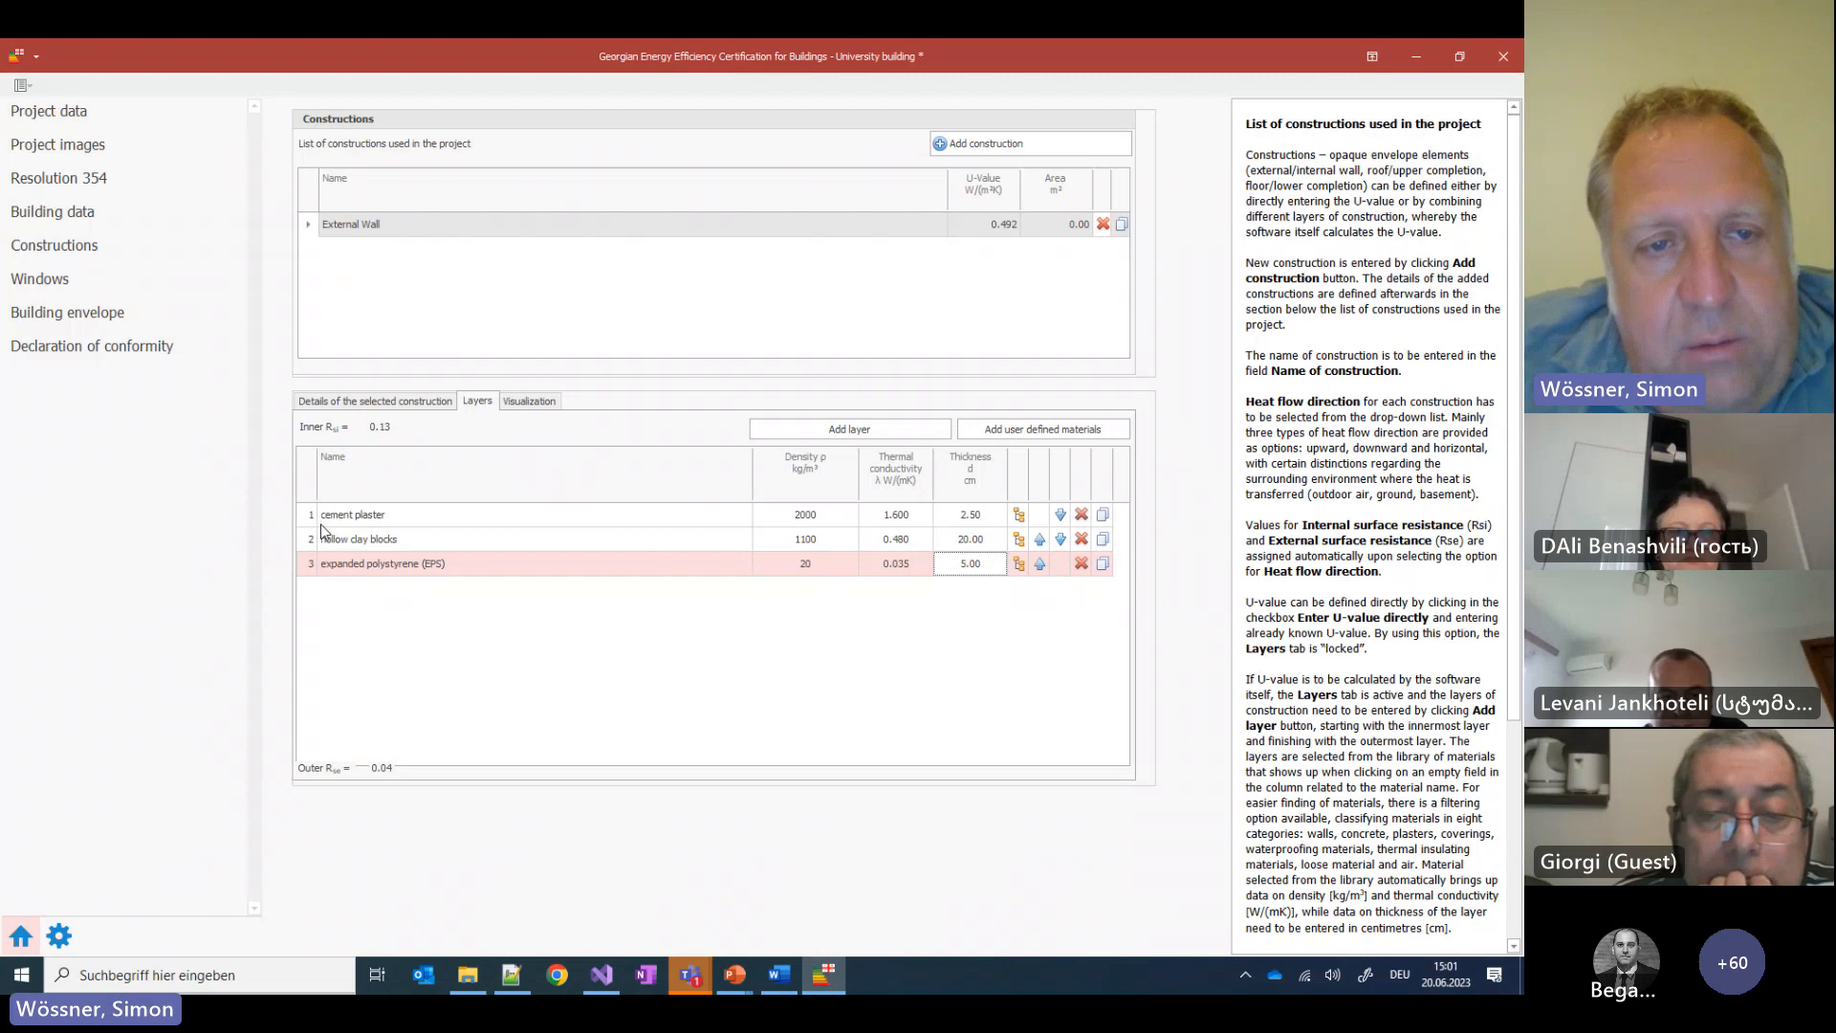
Duplicate the cement plaster layer as a fourth, outer layer, lowering the U-value to 0.489
click(1102, 516)
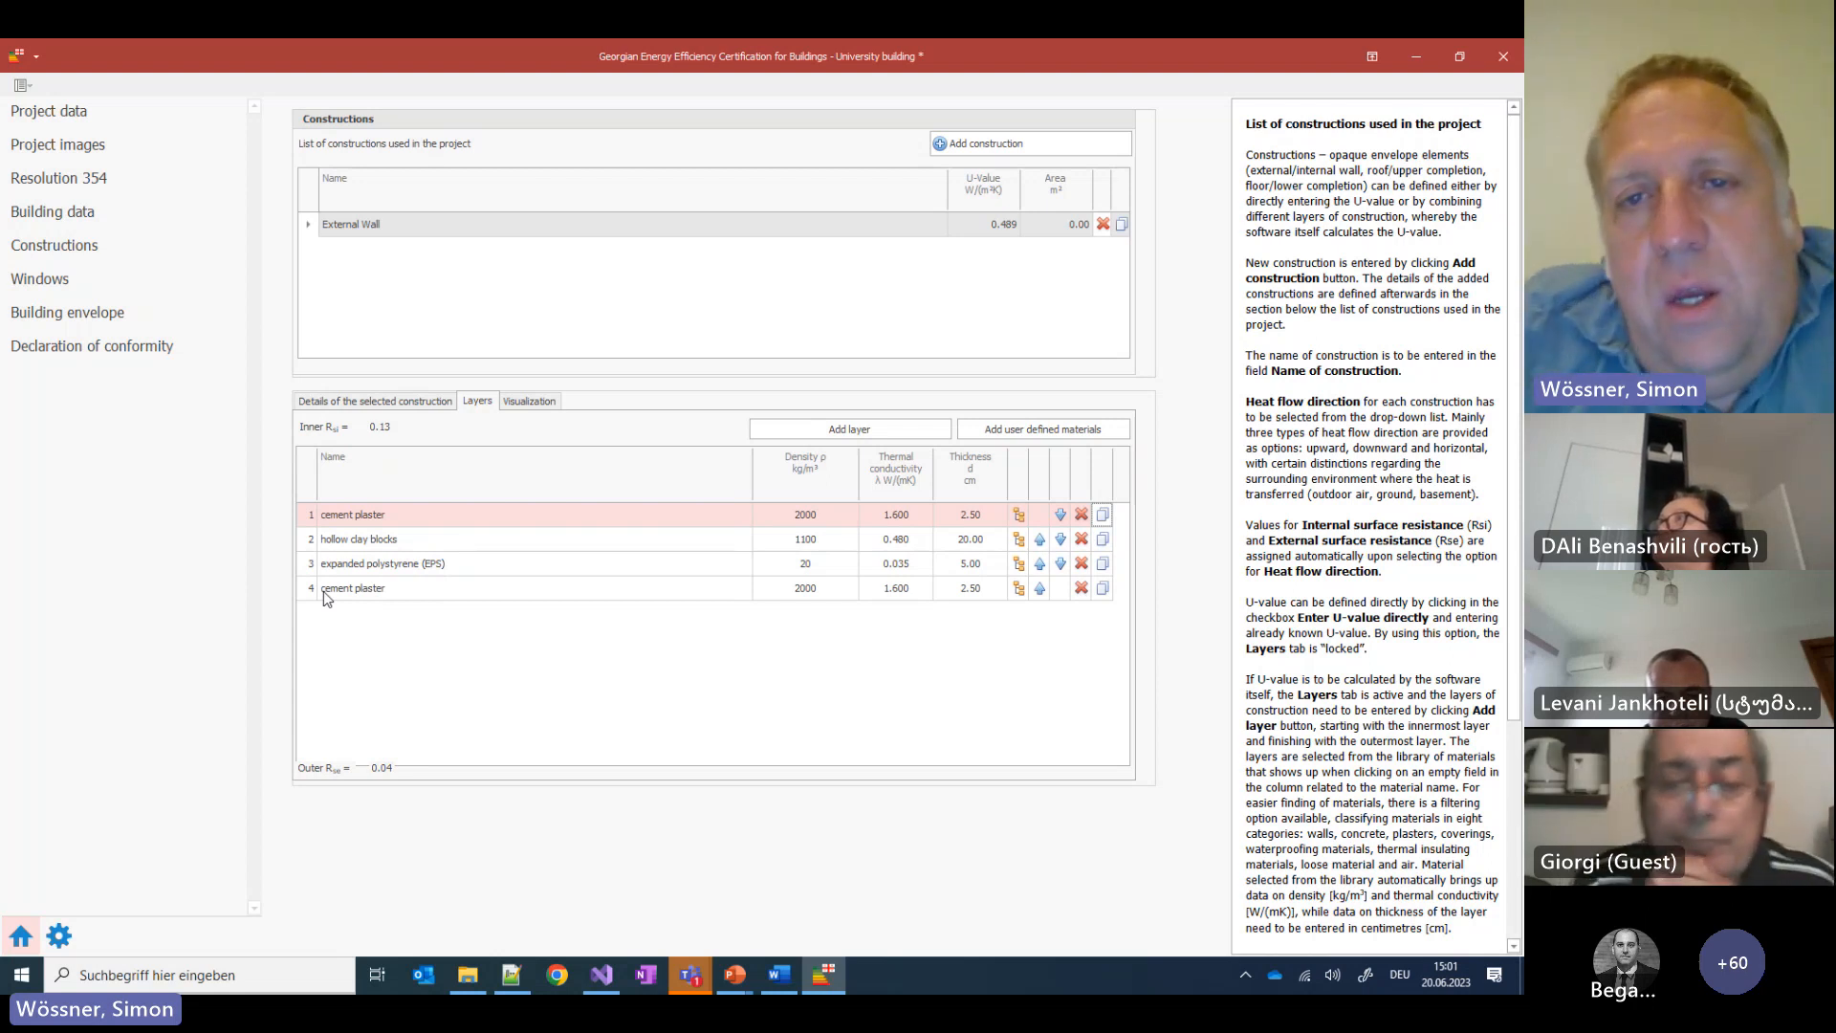
click(959, 317)
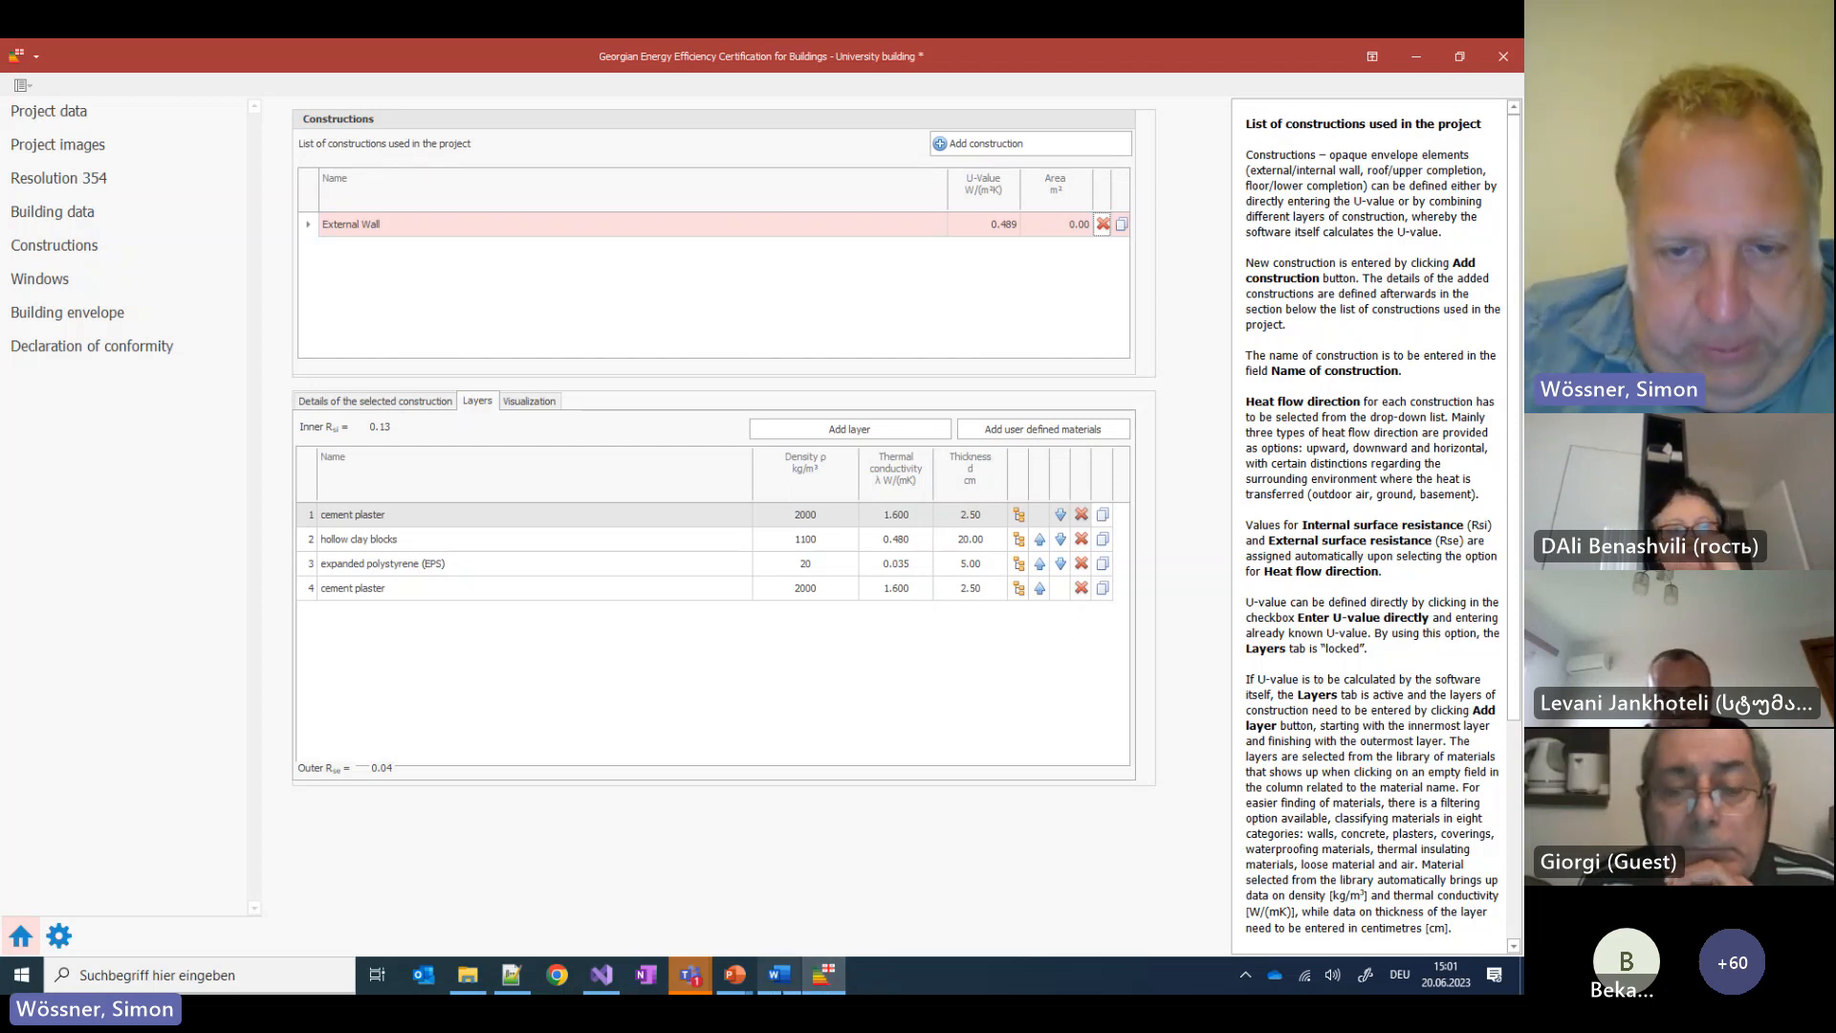
mouse_move(779, 978)
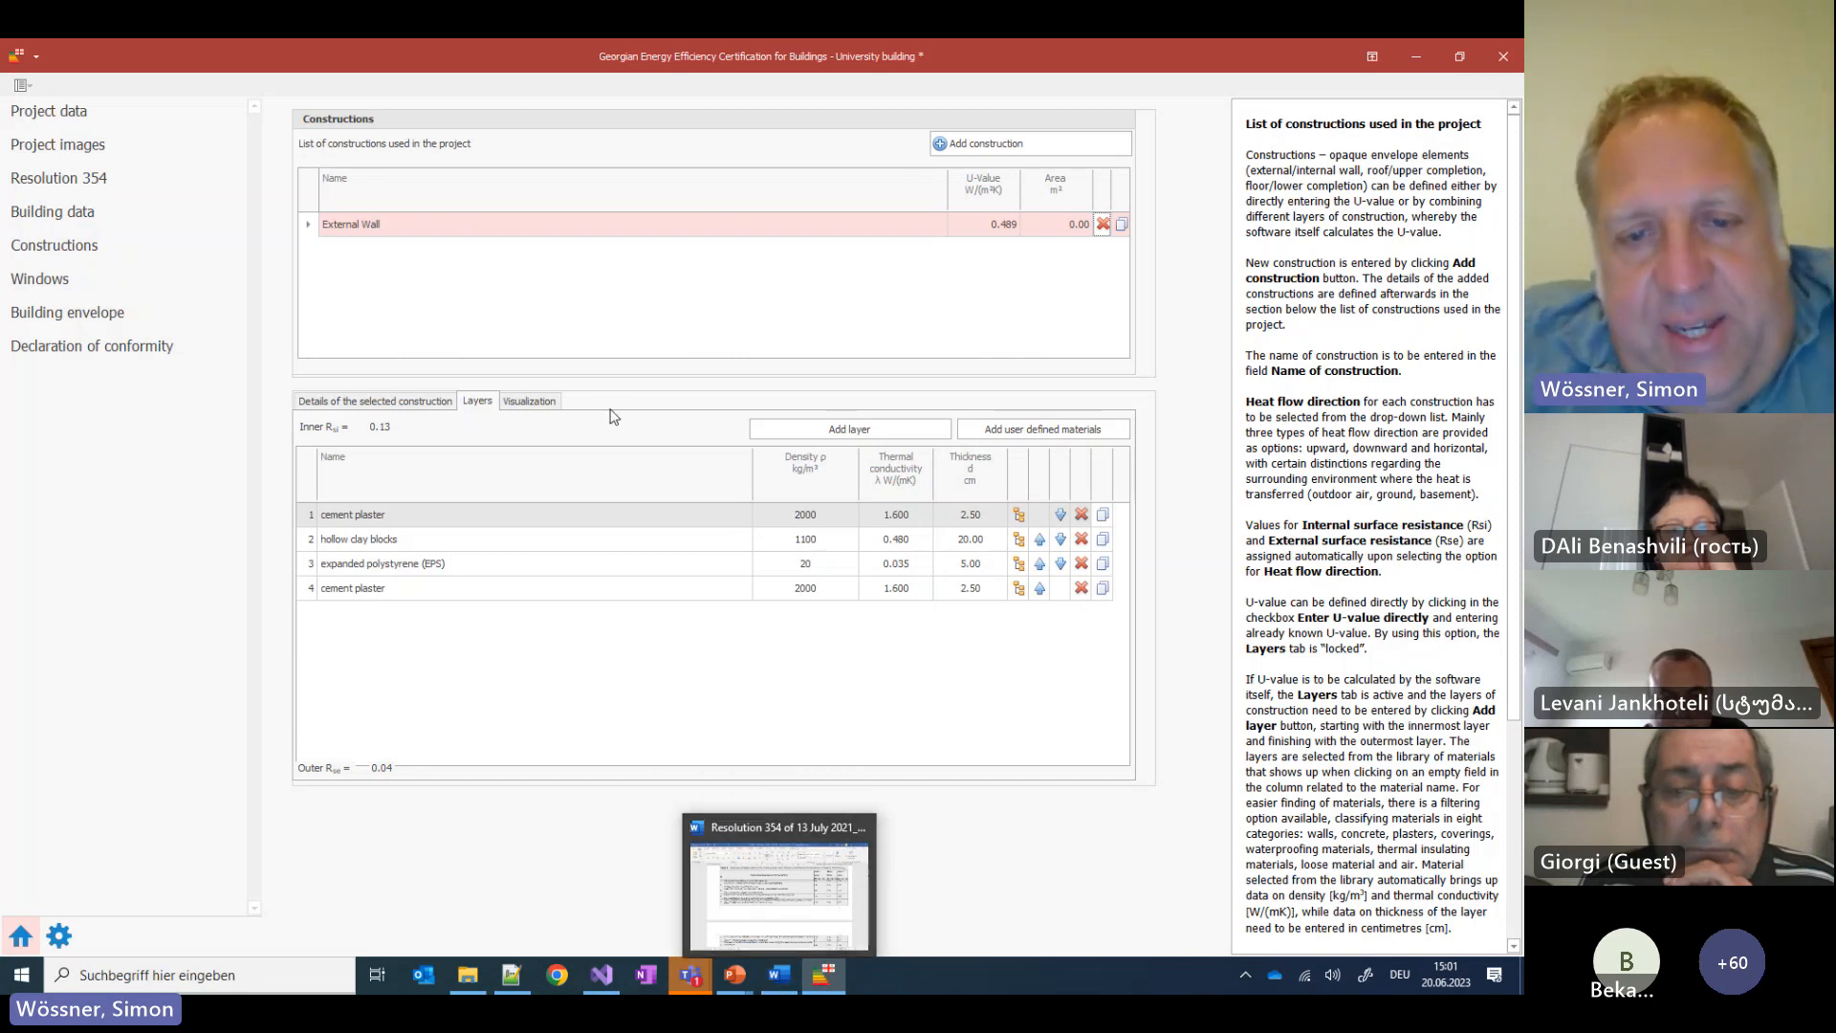
click(724, 990)
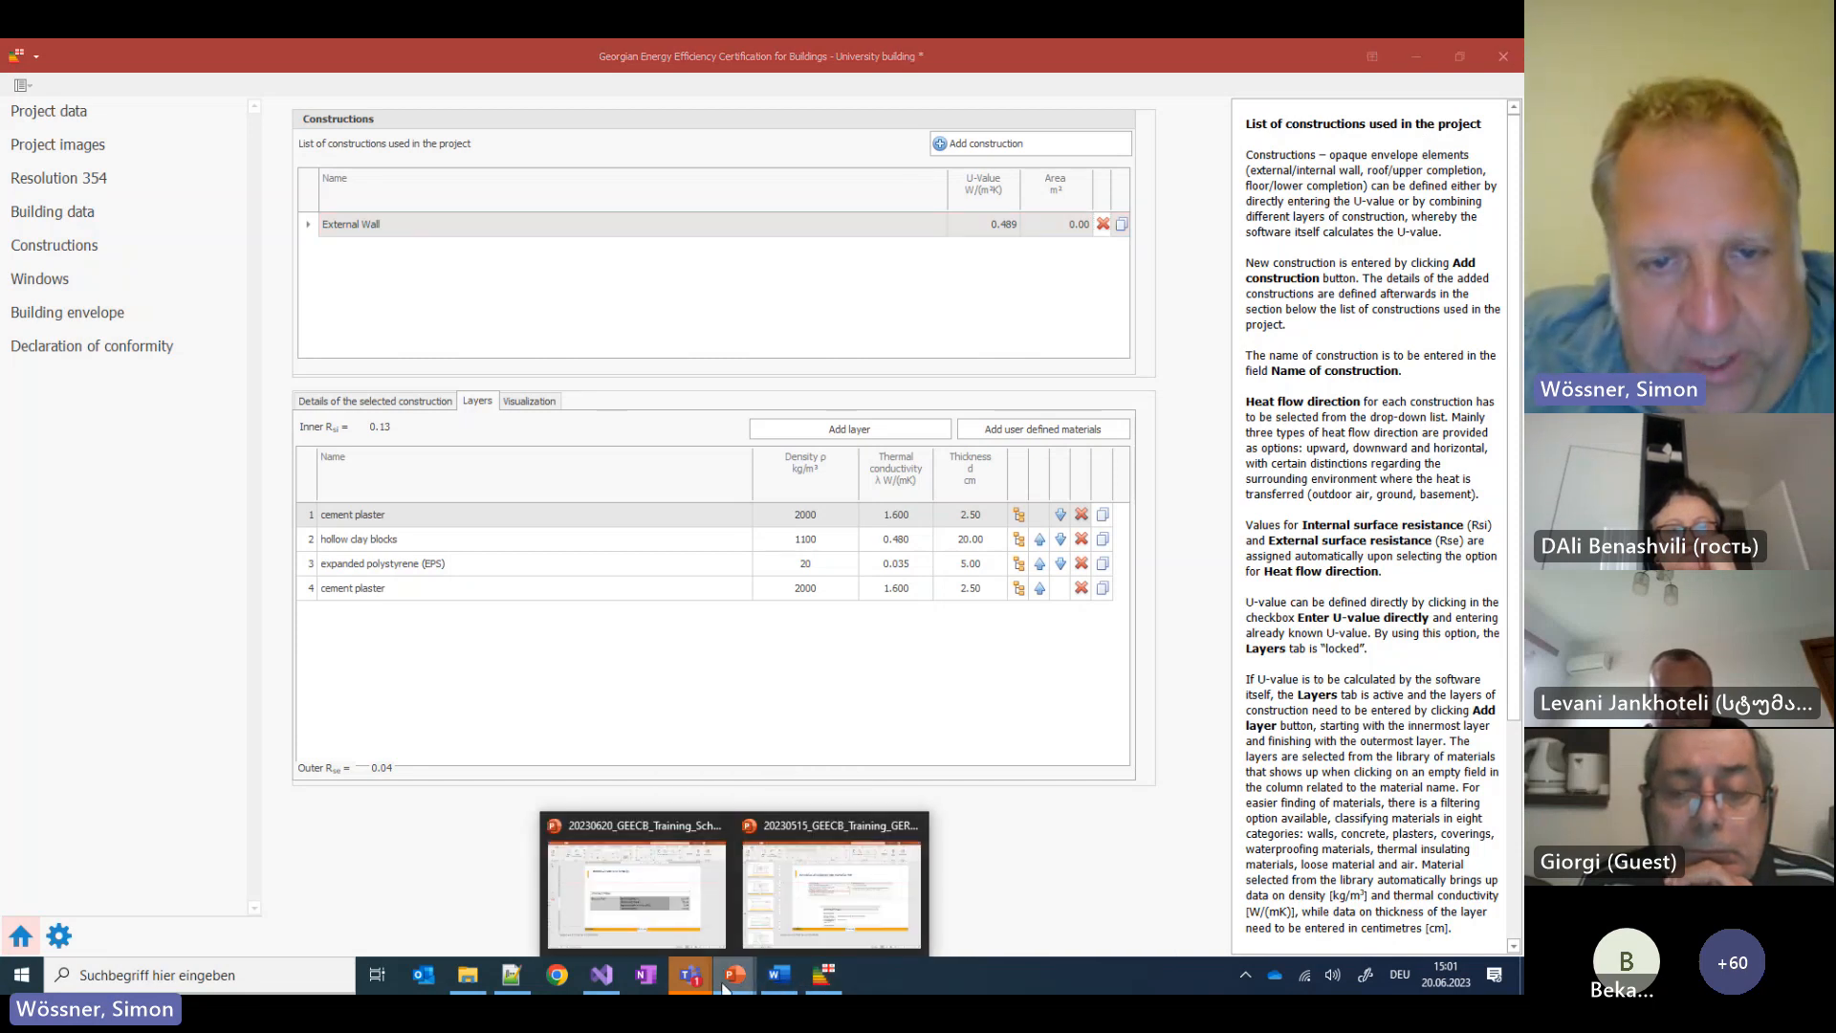
Advance the presentation to slide 13, BUILDING: WINDOWS, then return to the certification app
click(641, 920)
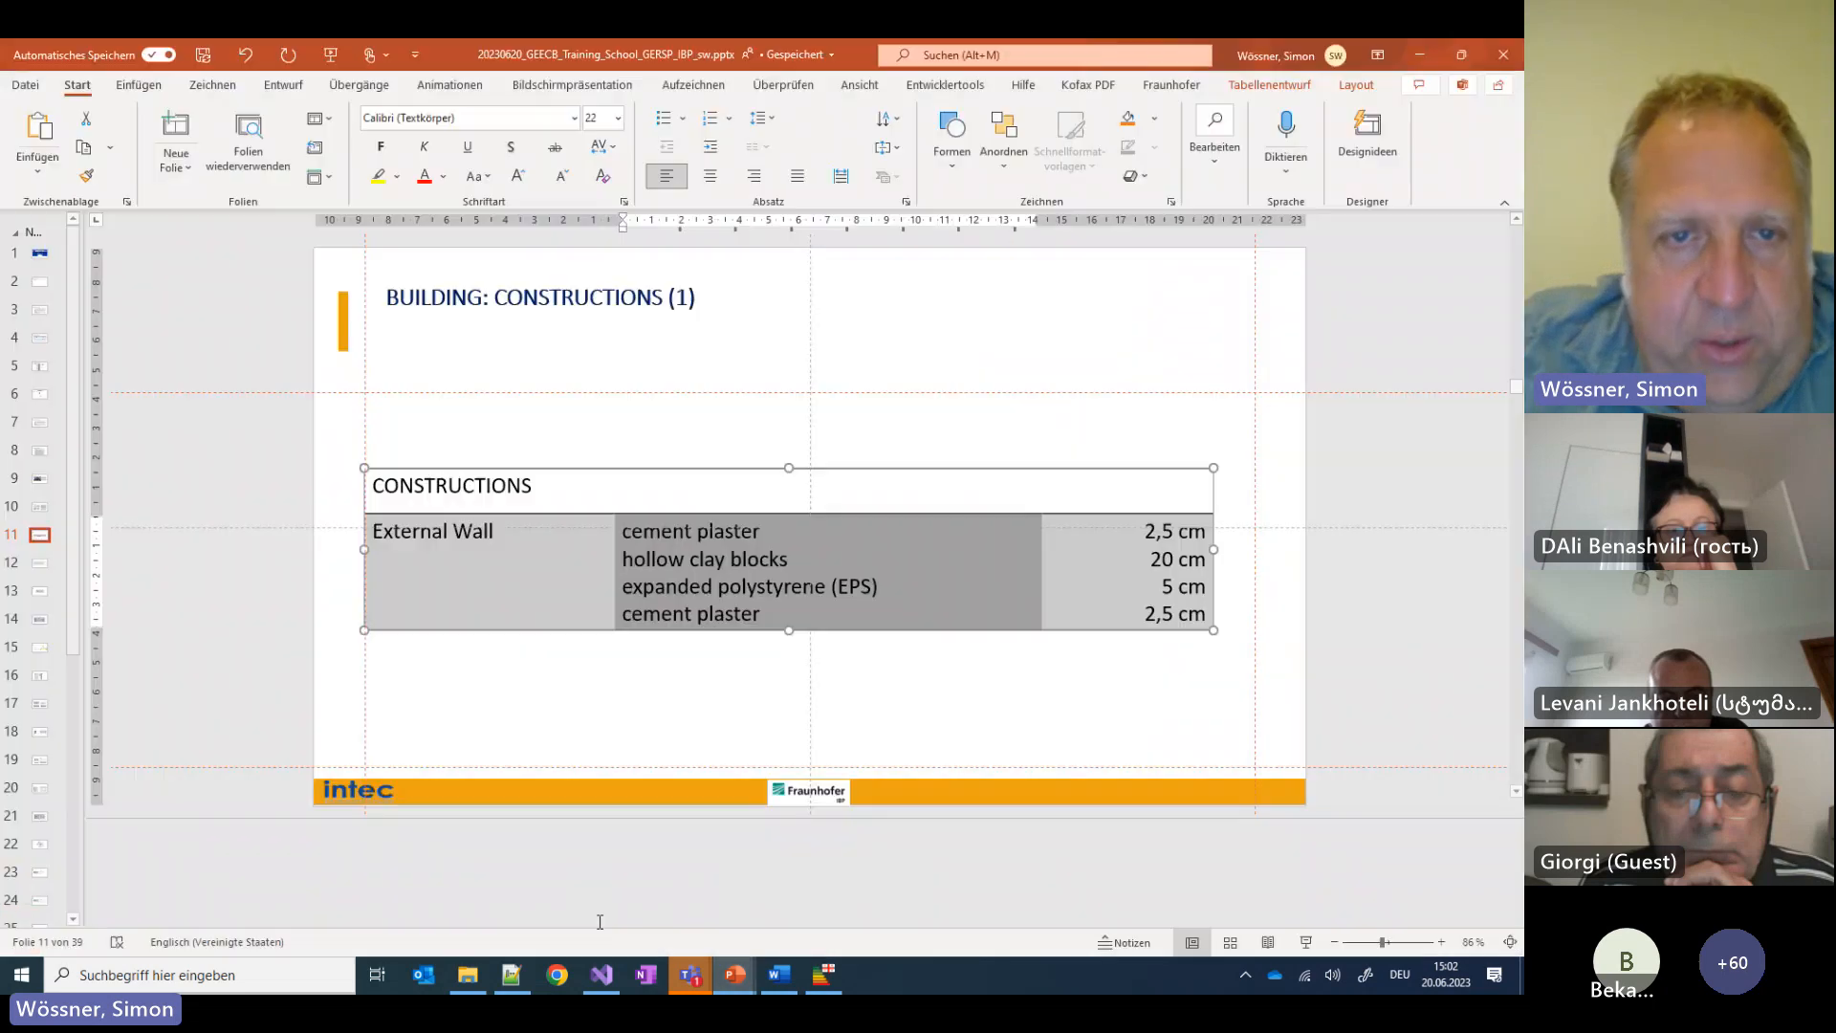
click(286, 558)
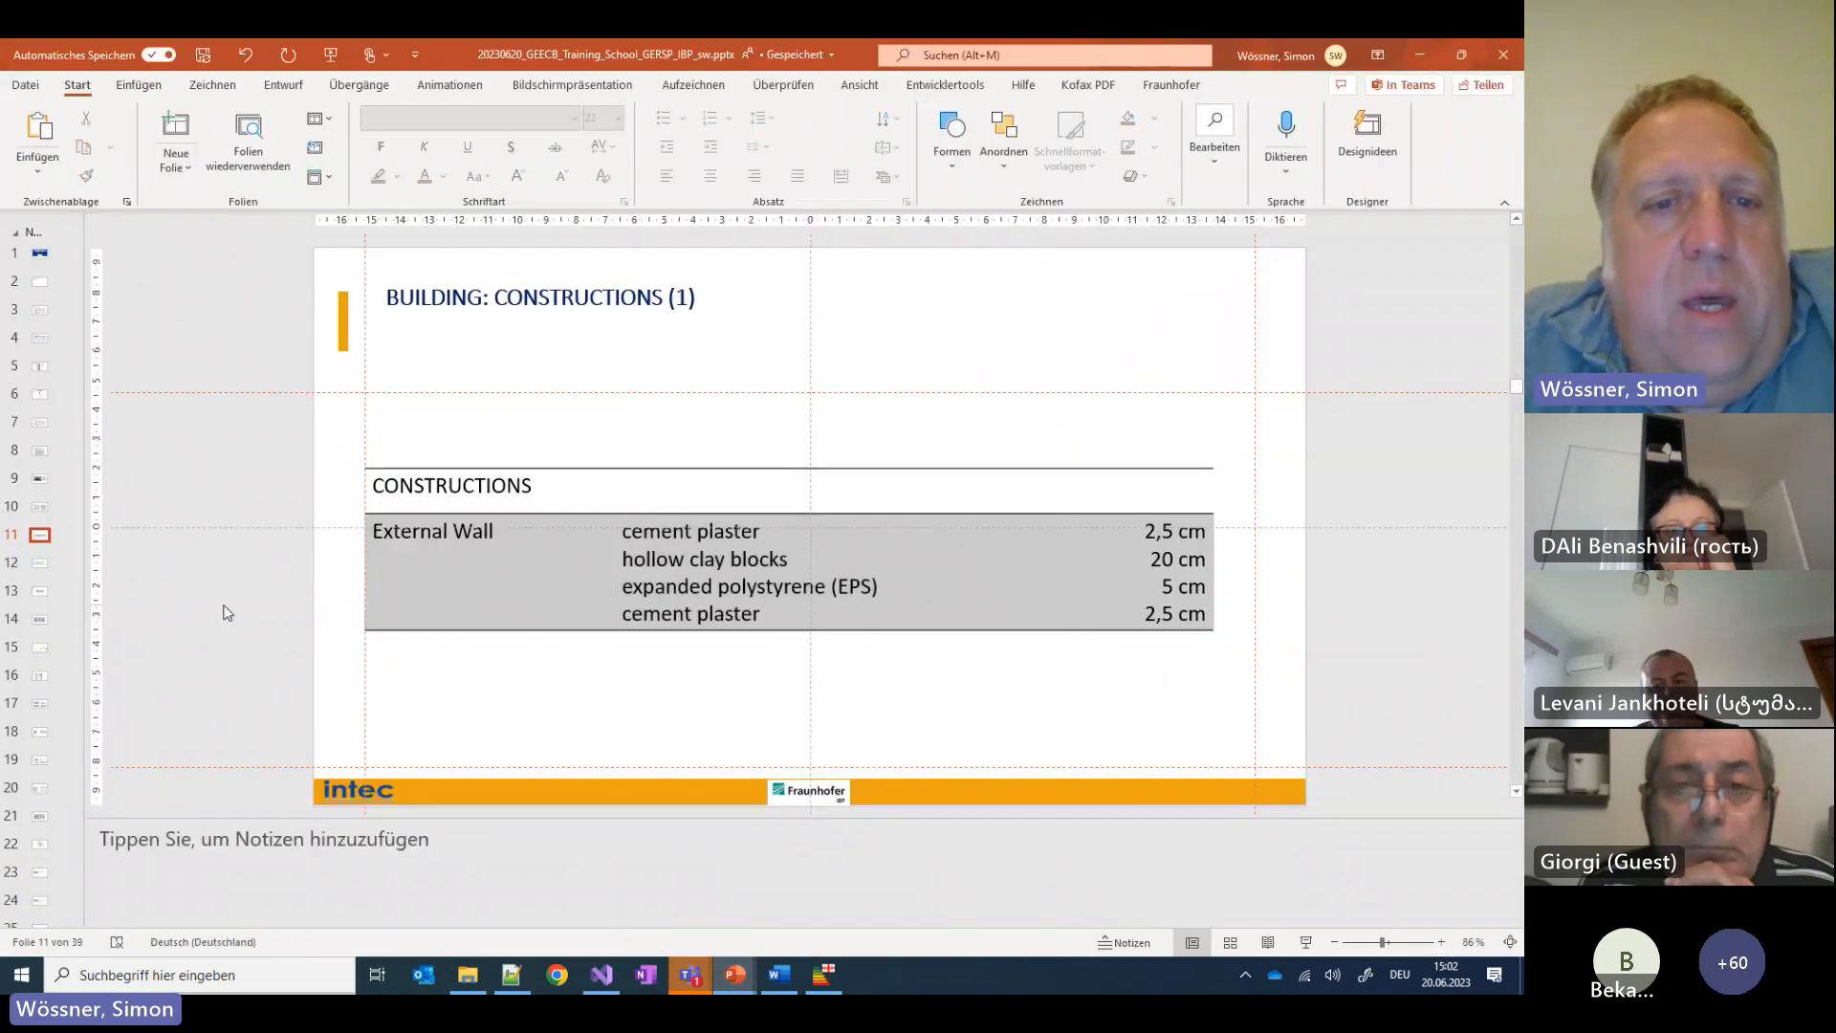
scroll(229, 593, down, 3)
scroll(233, 584, down, 3)
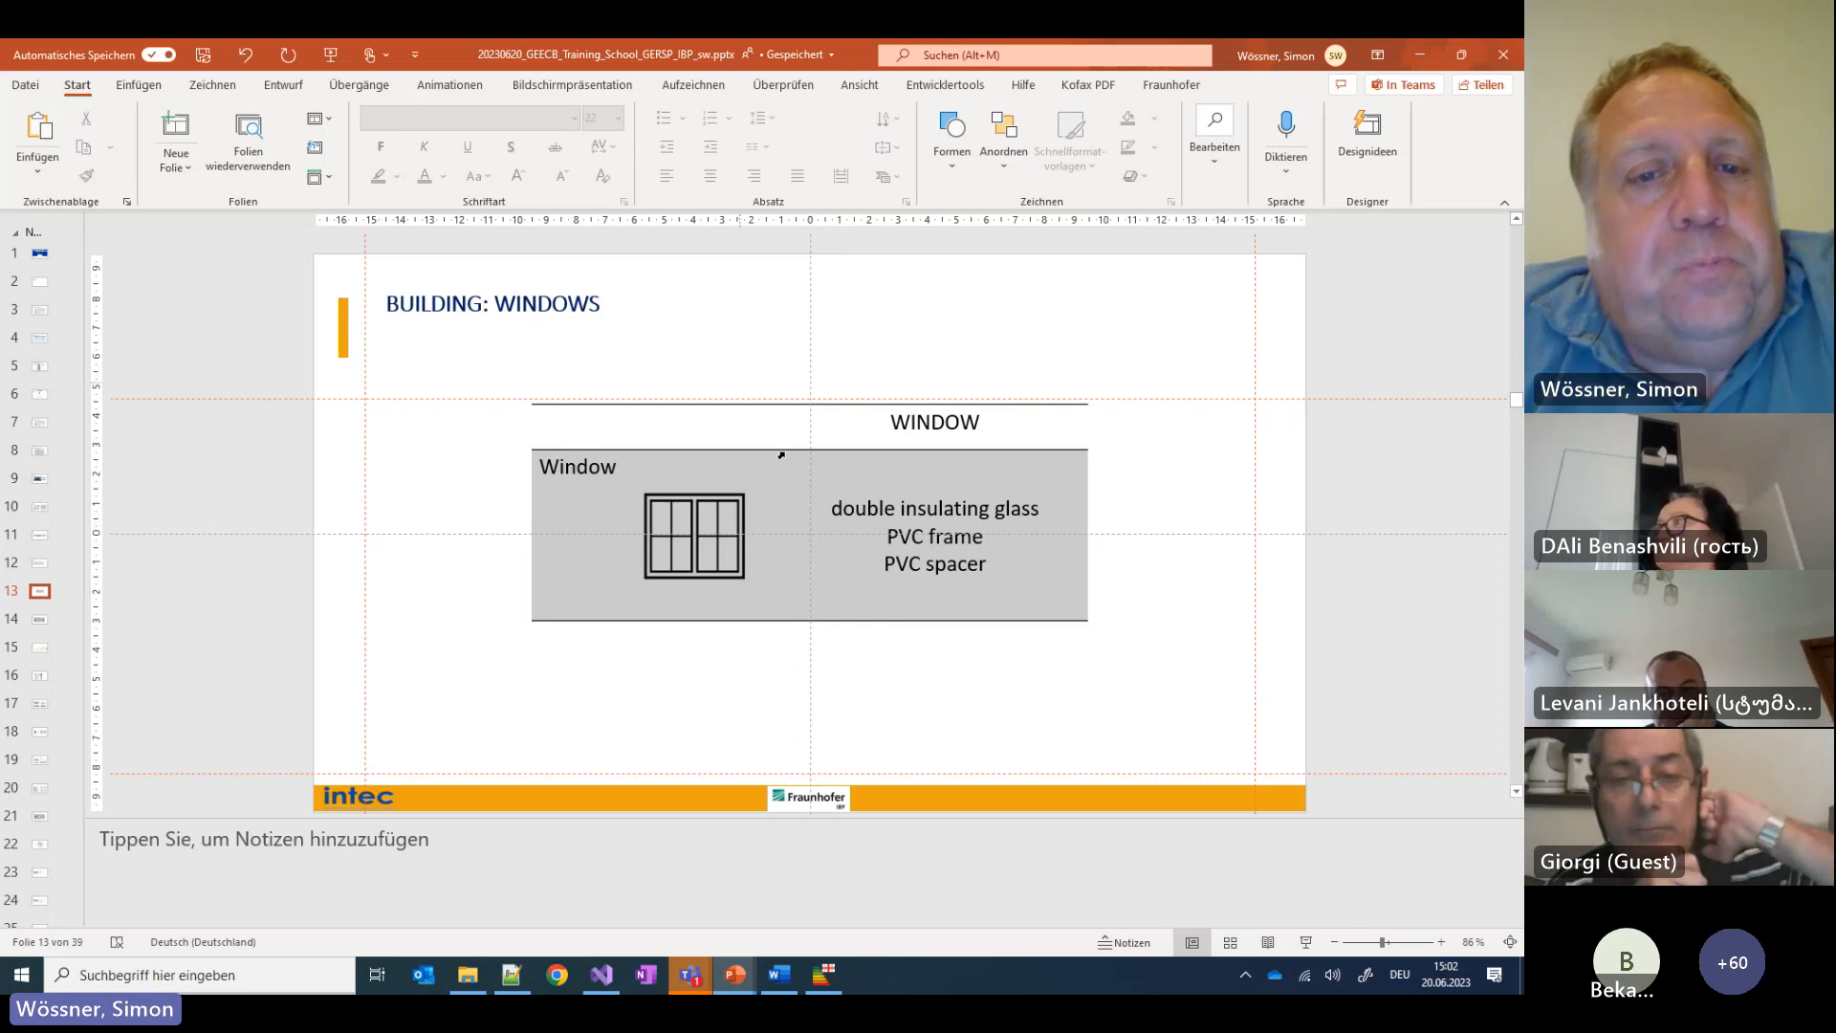
click(831, 986)
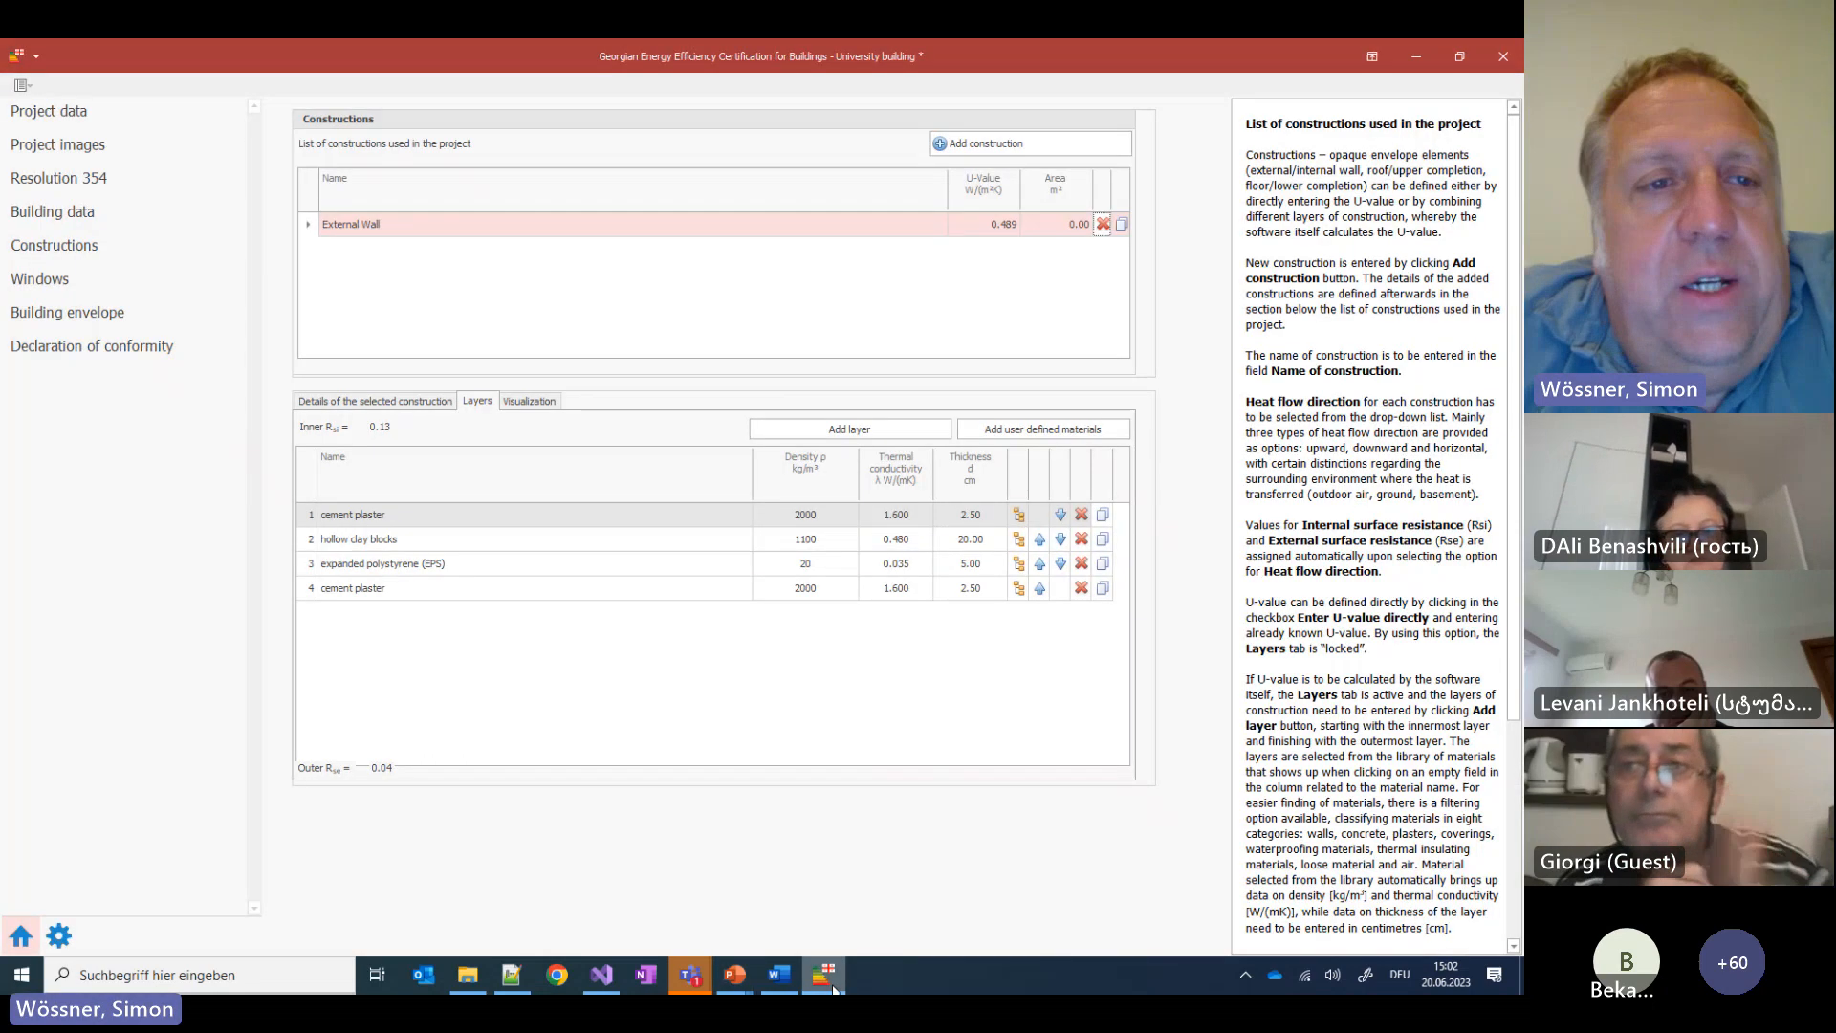
Add New window 1 with double insulating glass with one low emission glass (U-value 2.09)
click(71, 283)
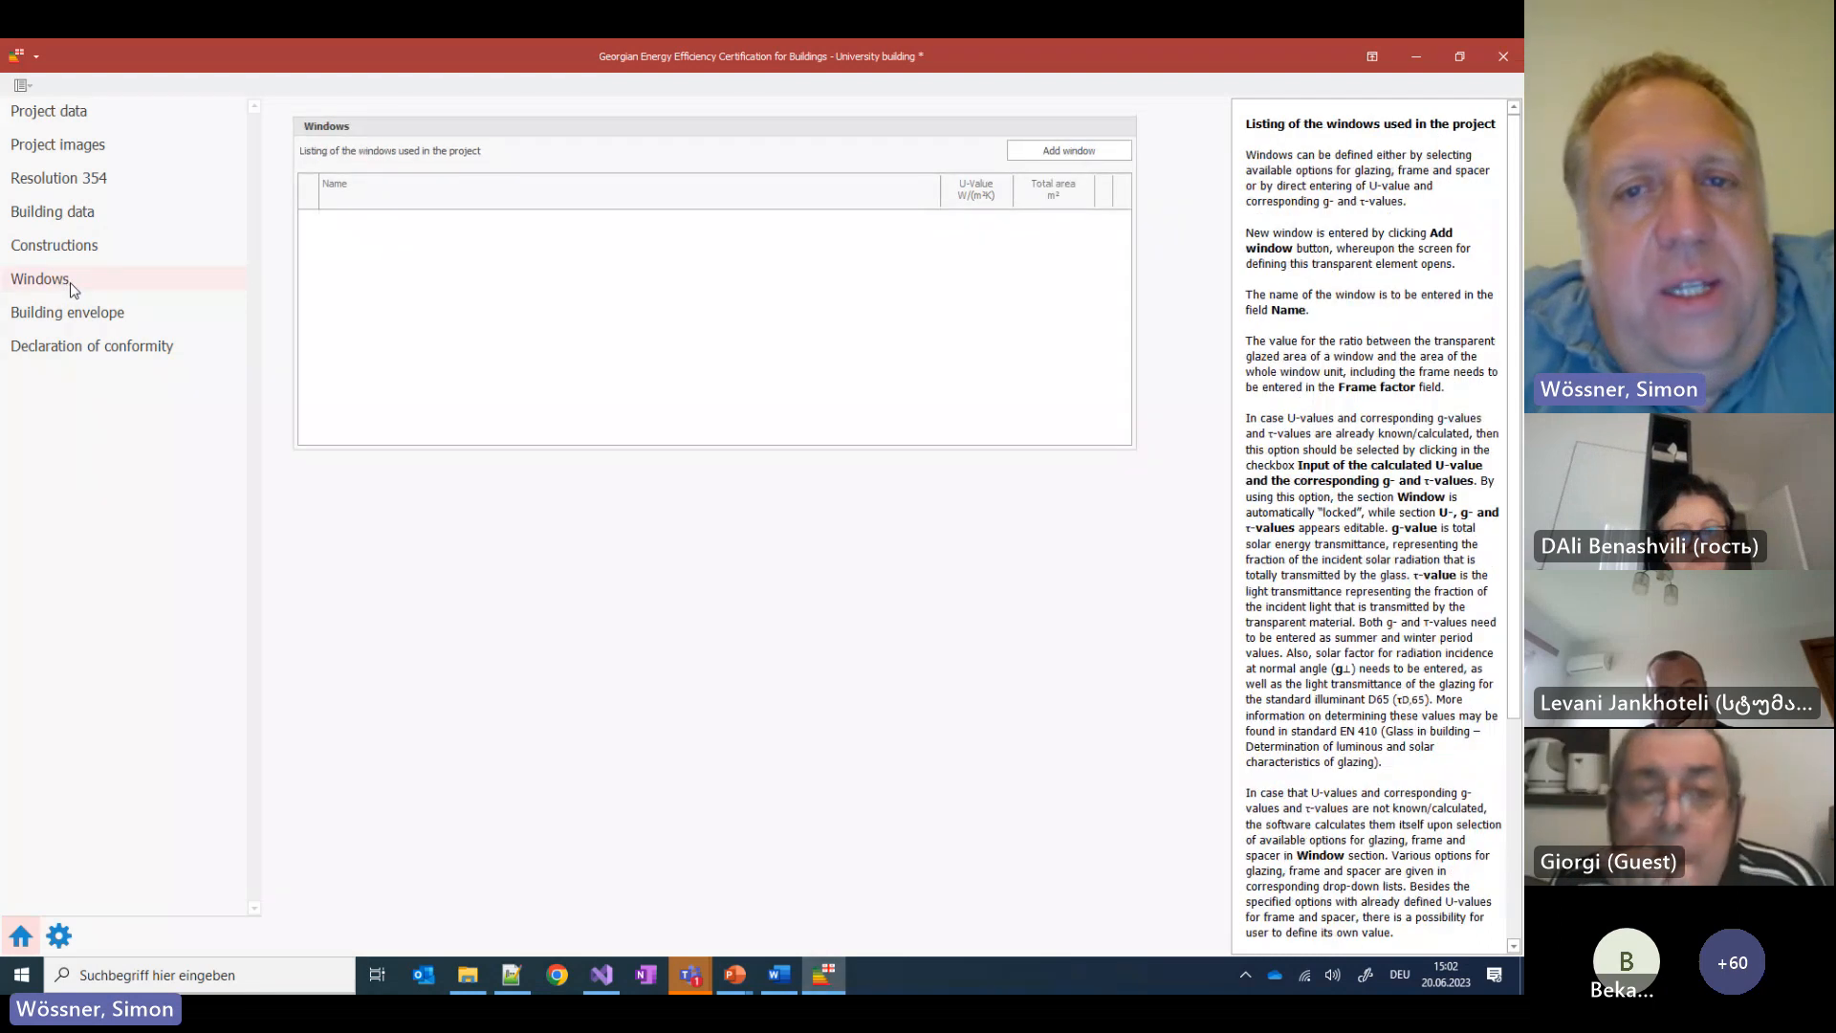
click(1086, 152)
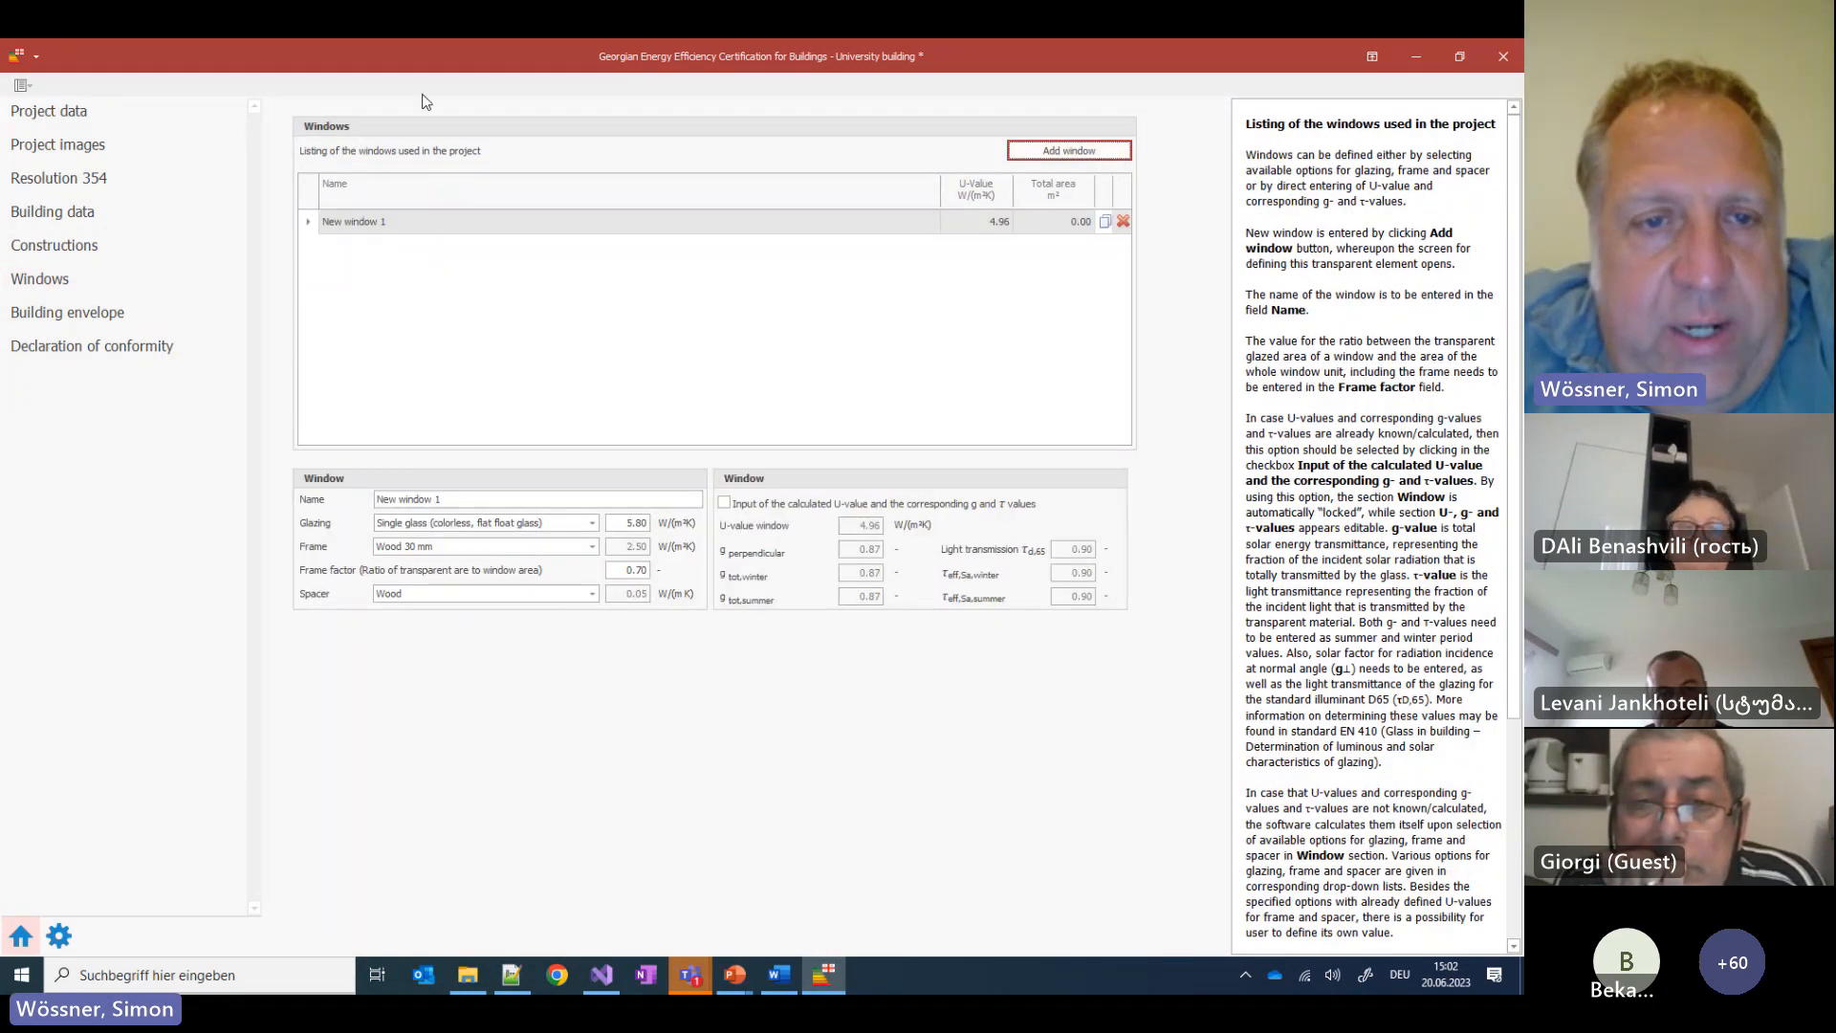
click(592, 523)
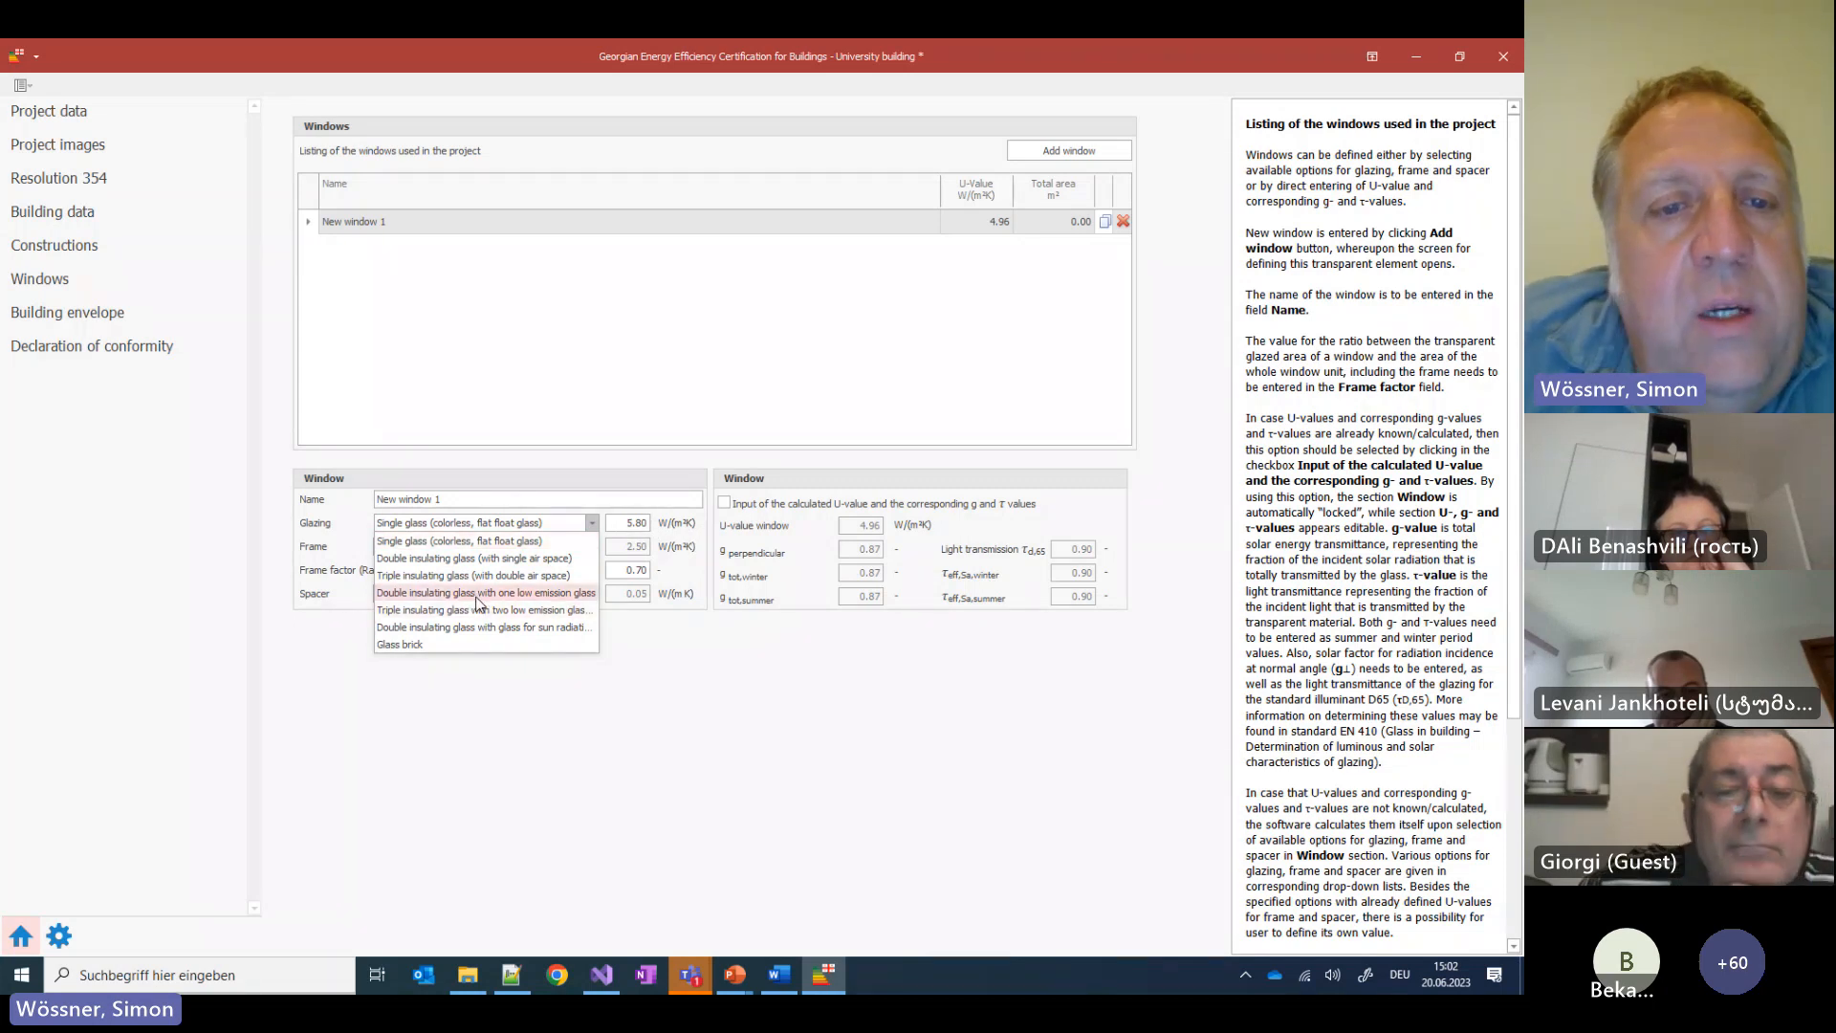
click(476, 593)
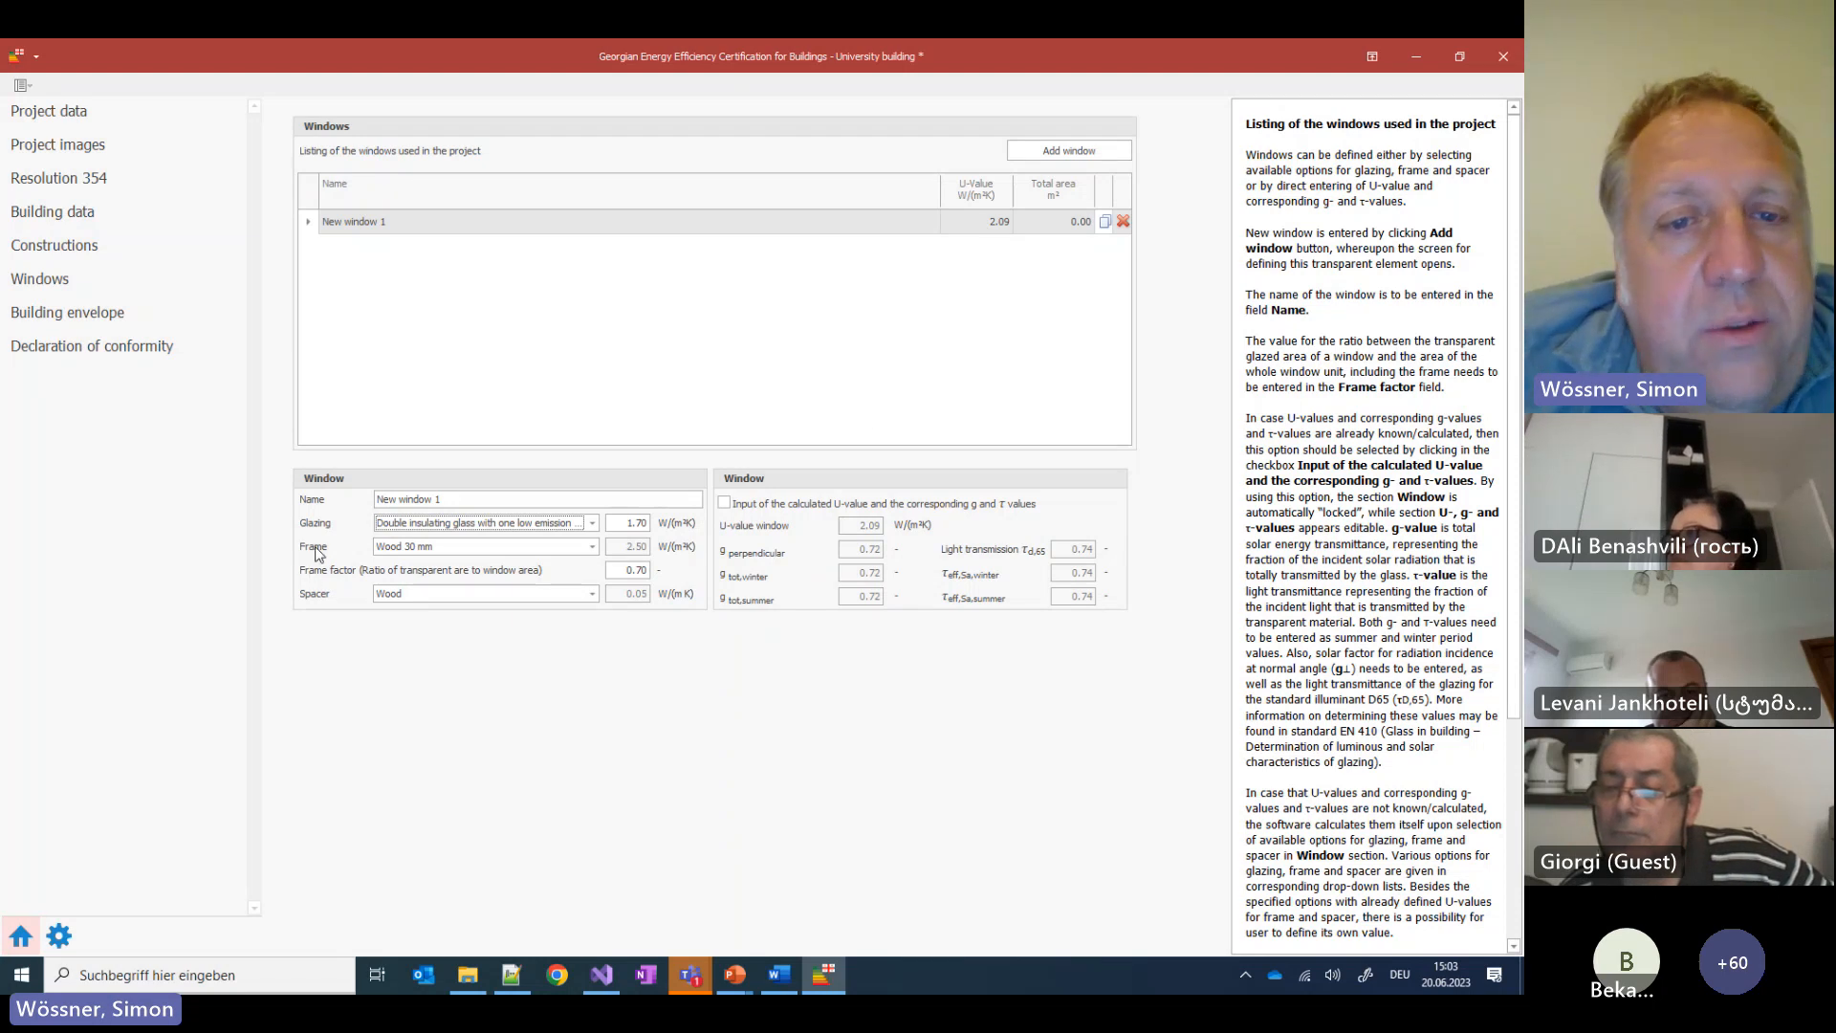
Give New window 1 a PVC 5-chamber frame and a PVC spacer, bringing its U-value to 1.76
click(592, 546)
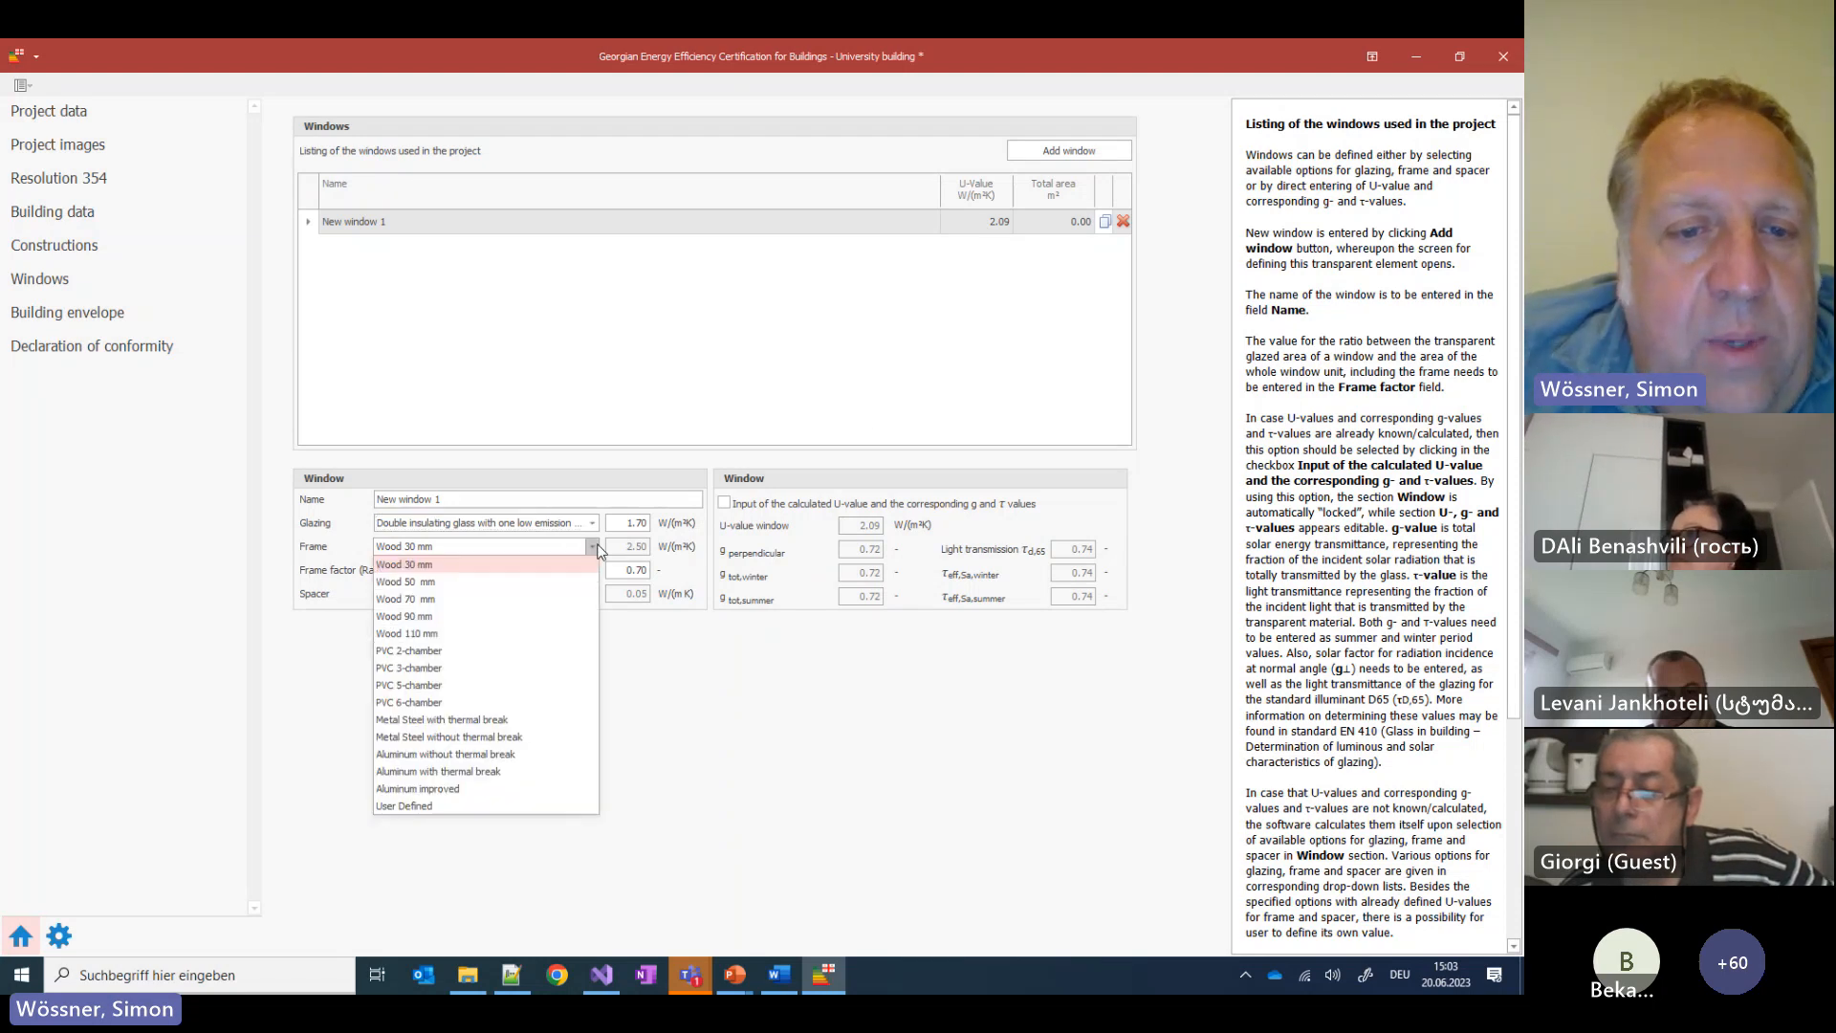
click(450, 685)
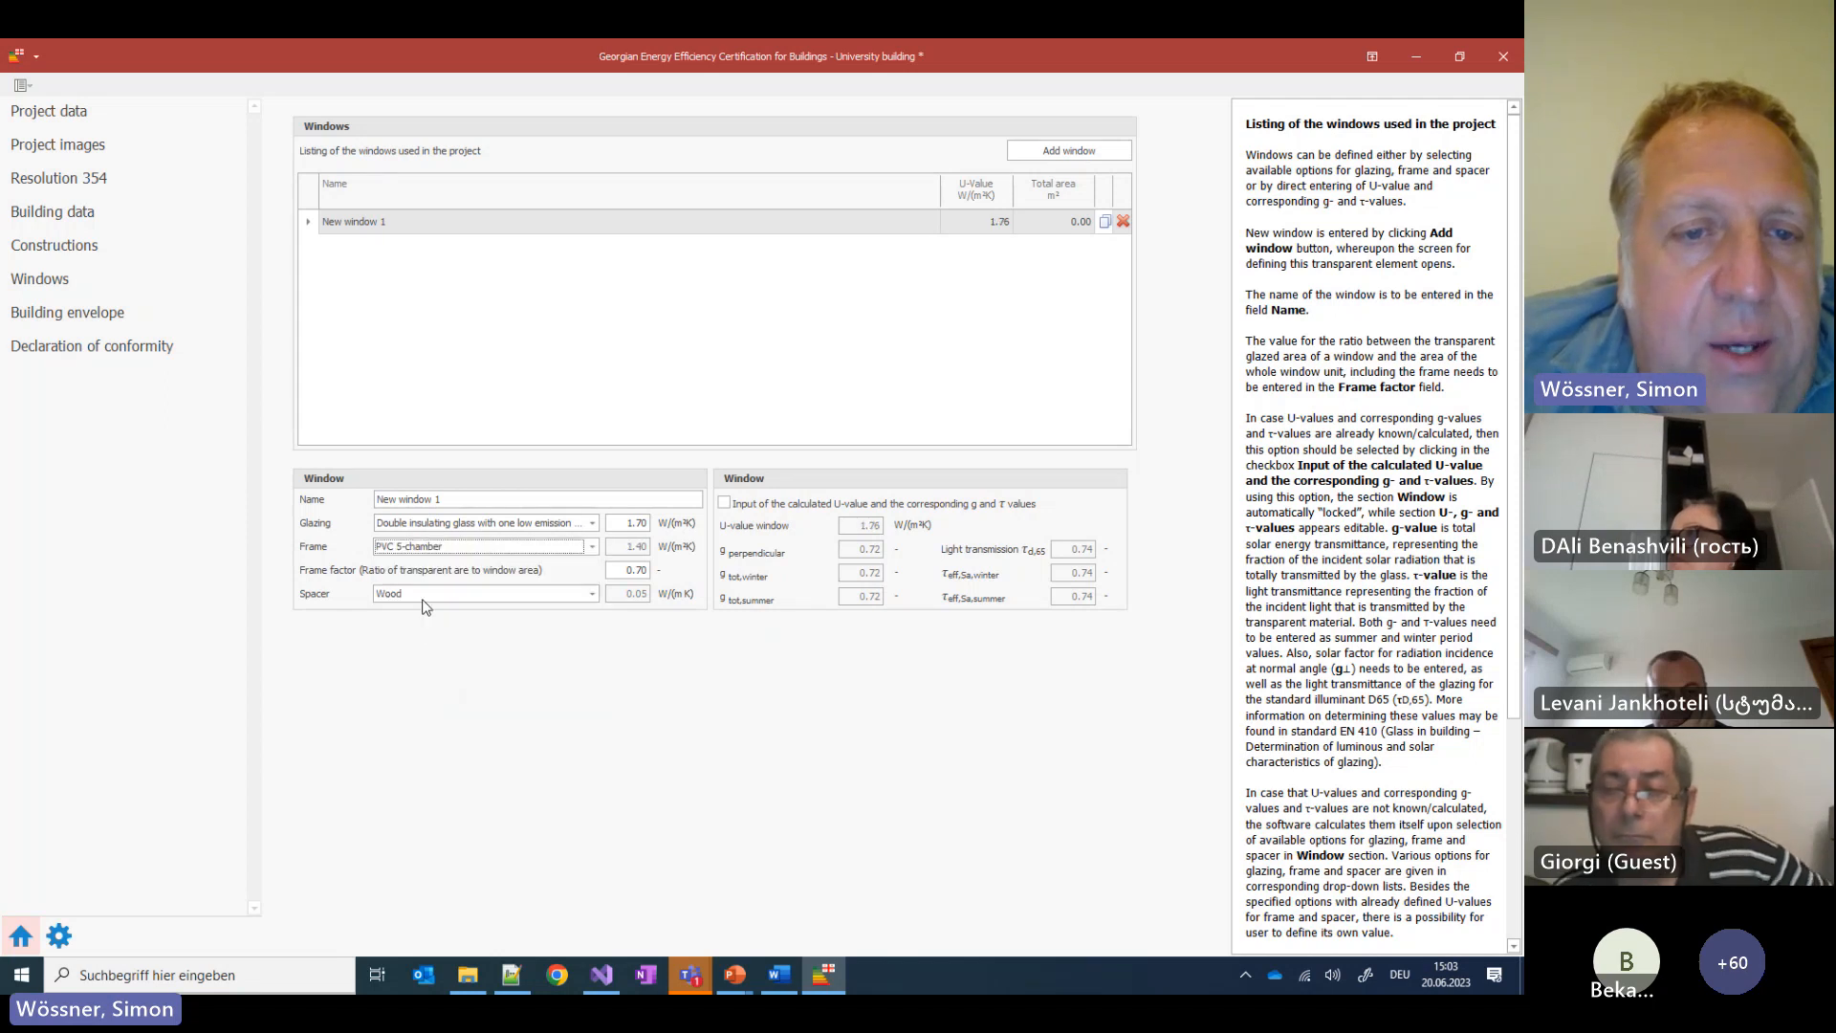
click(423, 598)
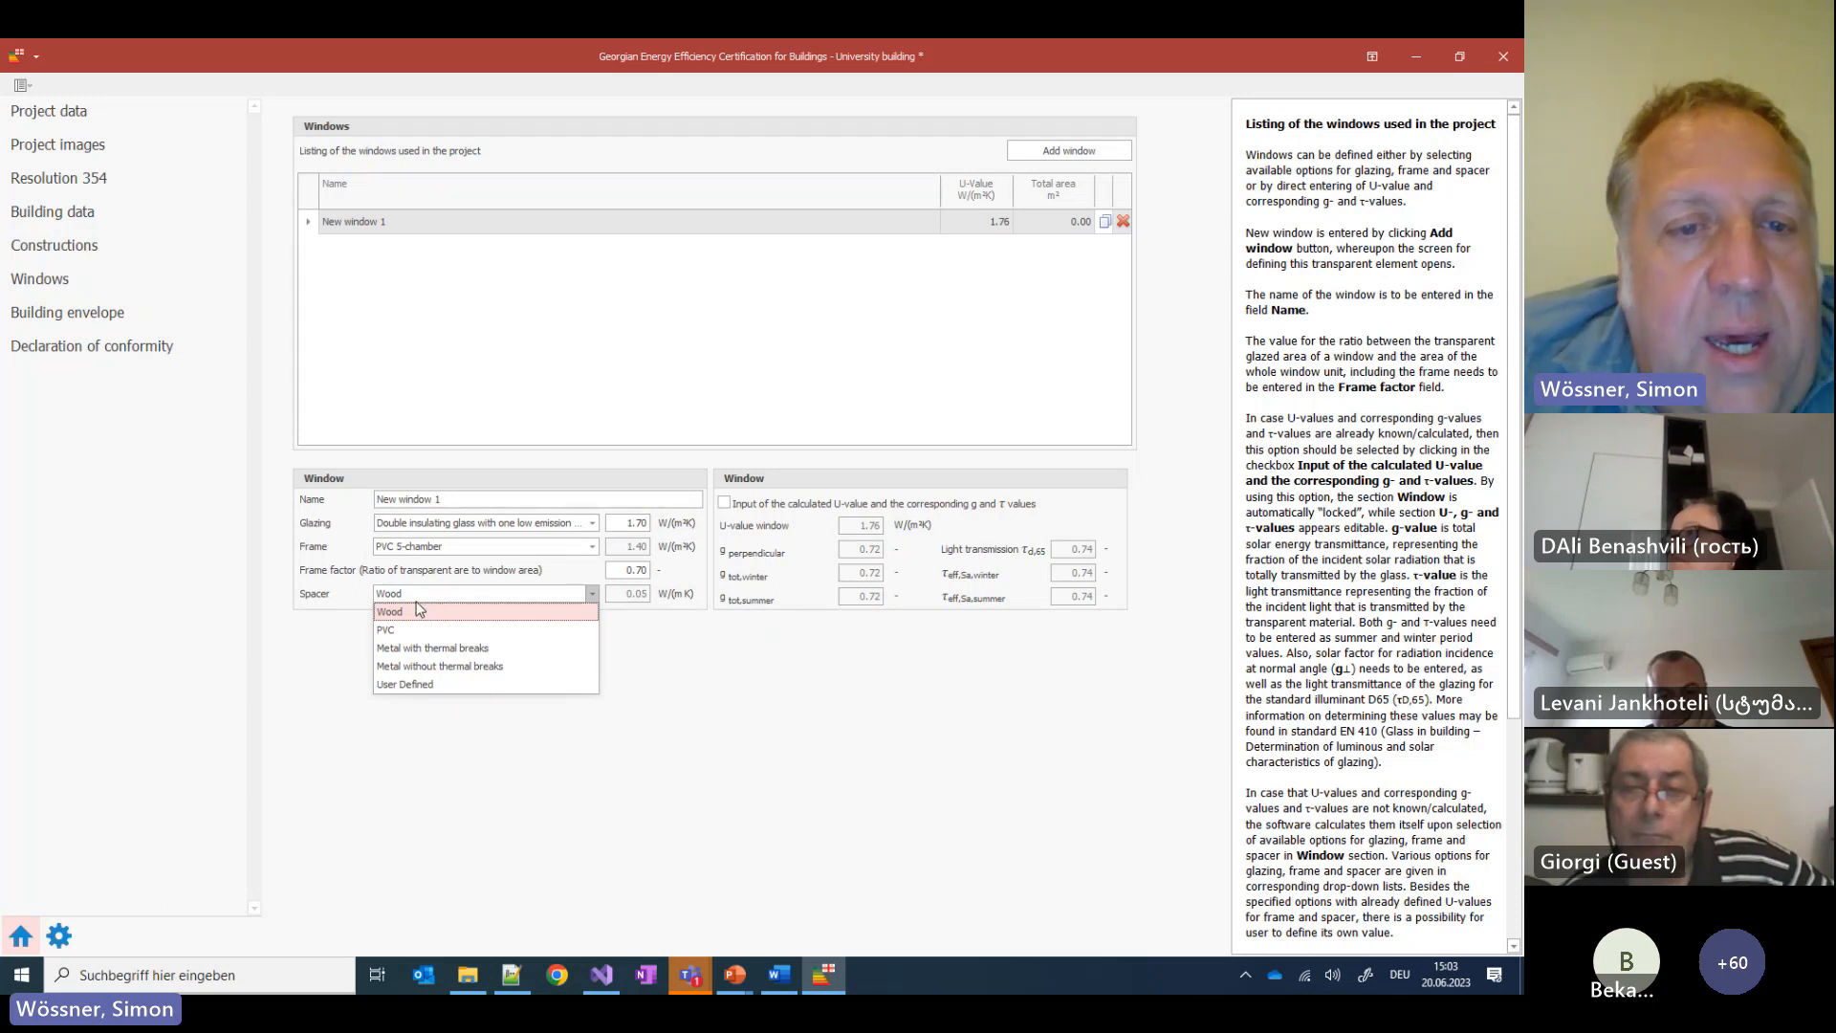
click(398, 631)
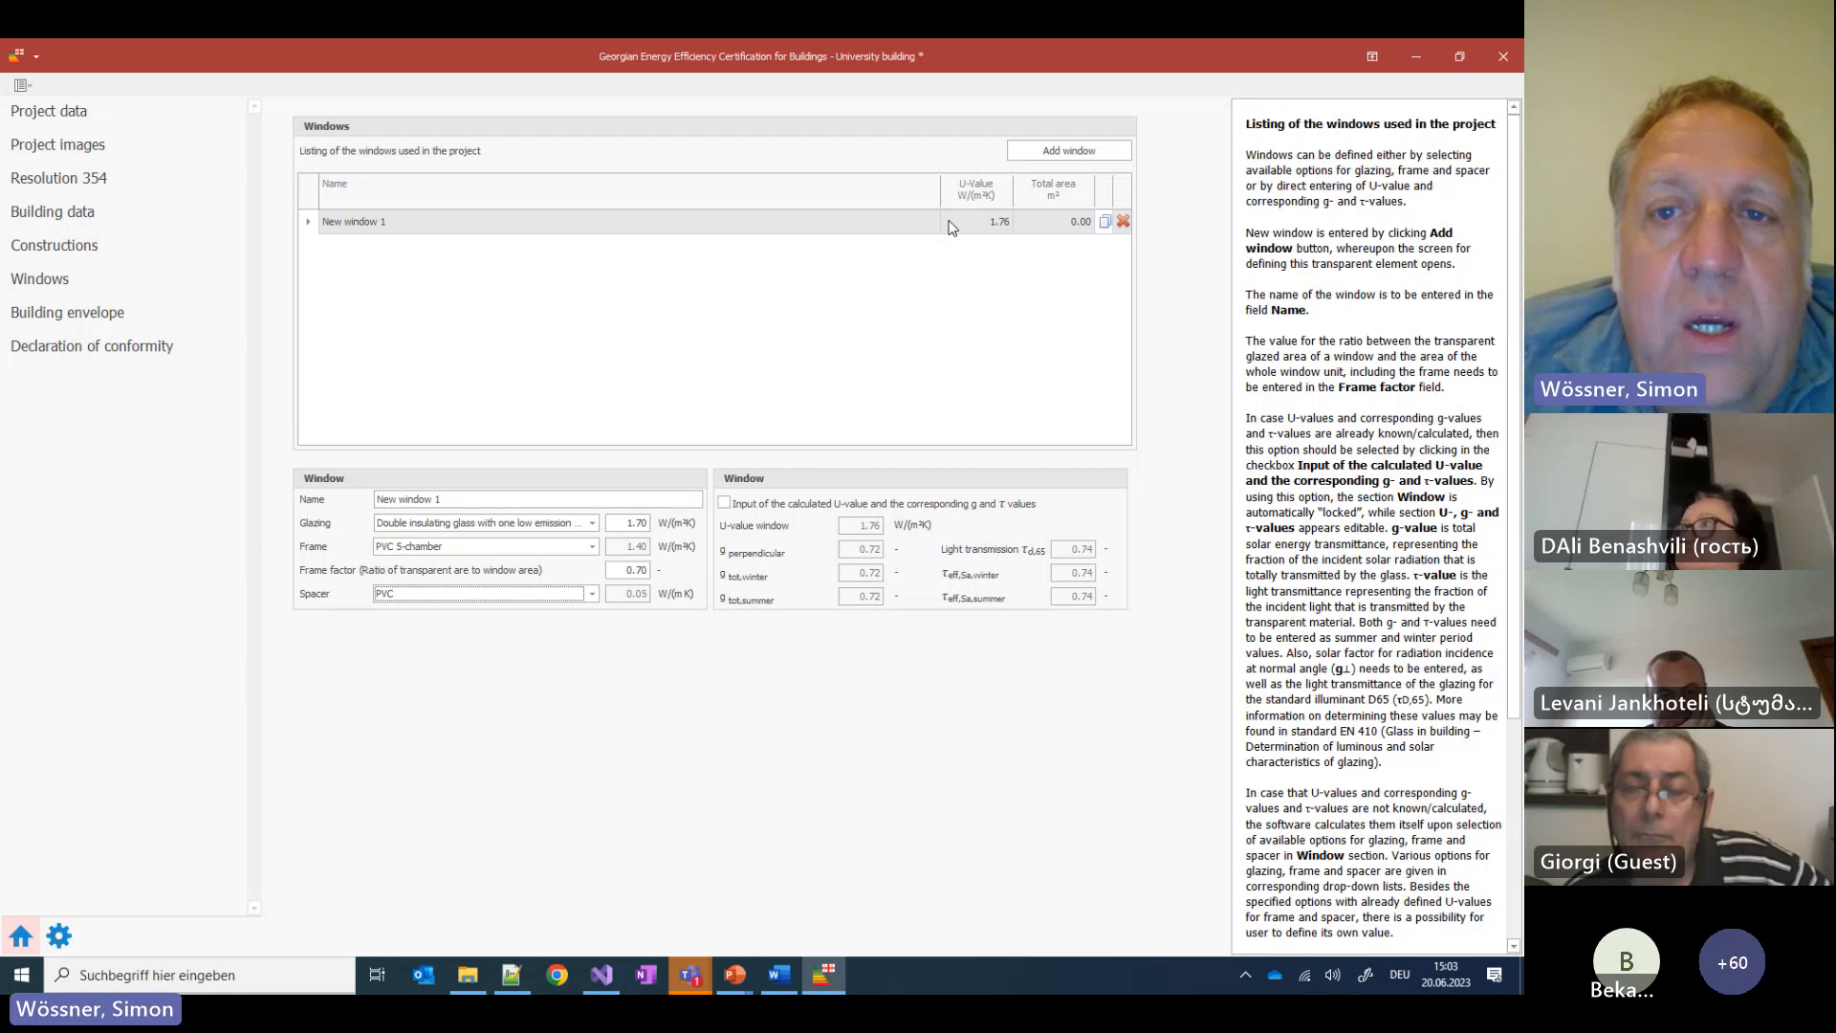
click(946, 315)
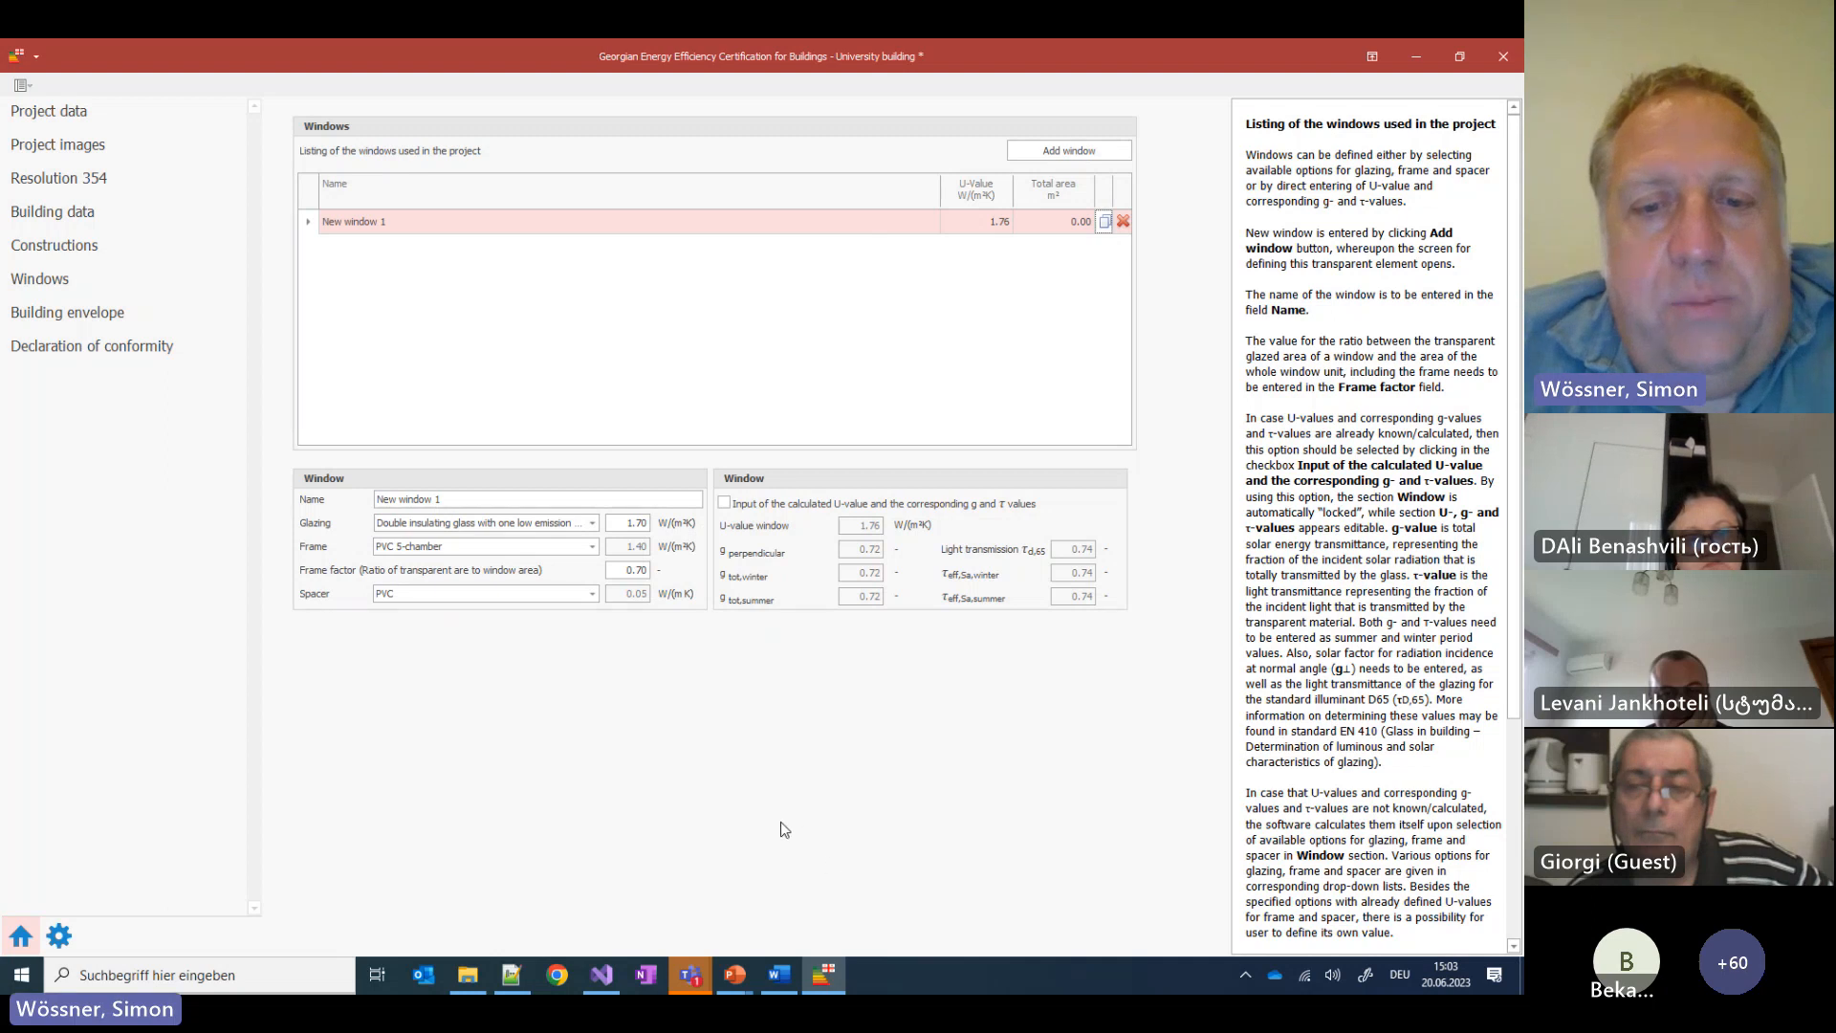
mouse_move(742, 978)
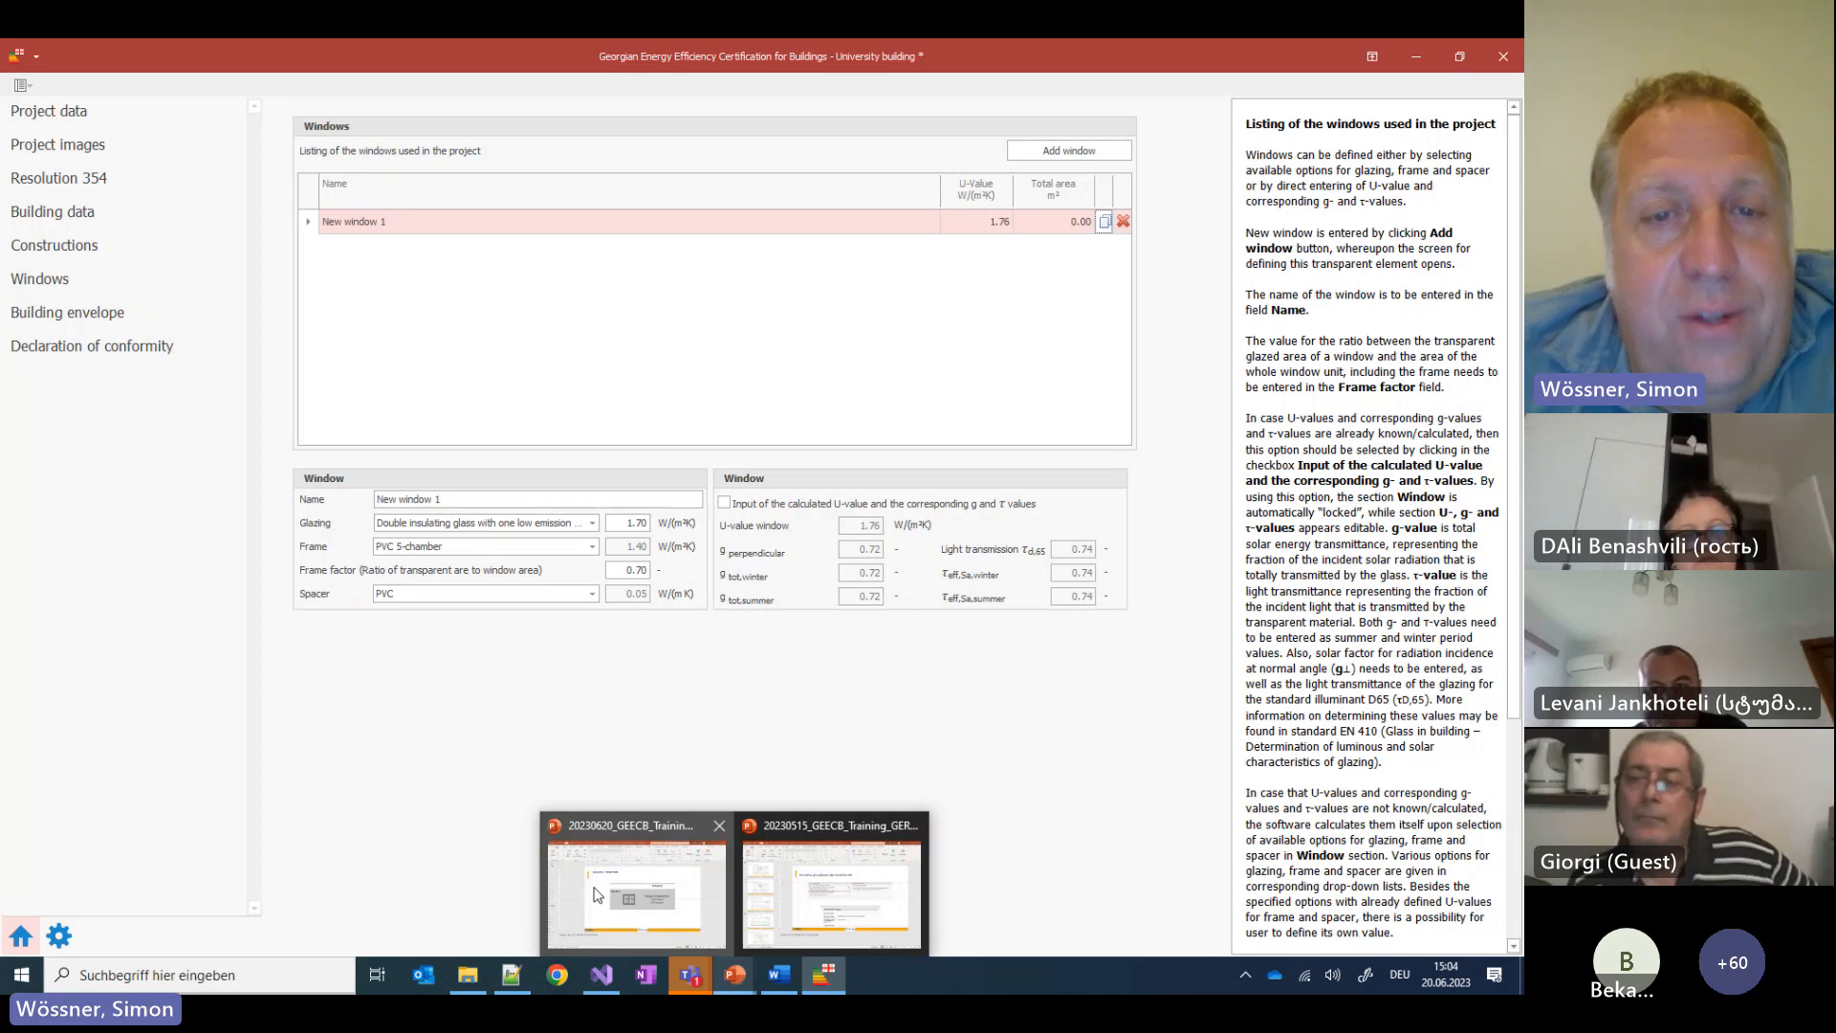
Run the training presentation as a slide show and advance to the Building envelope elevation slide
click(595, 923)
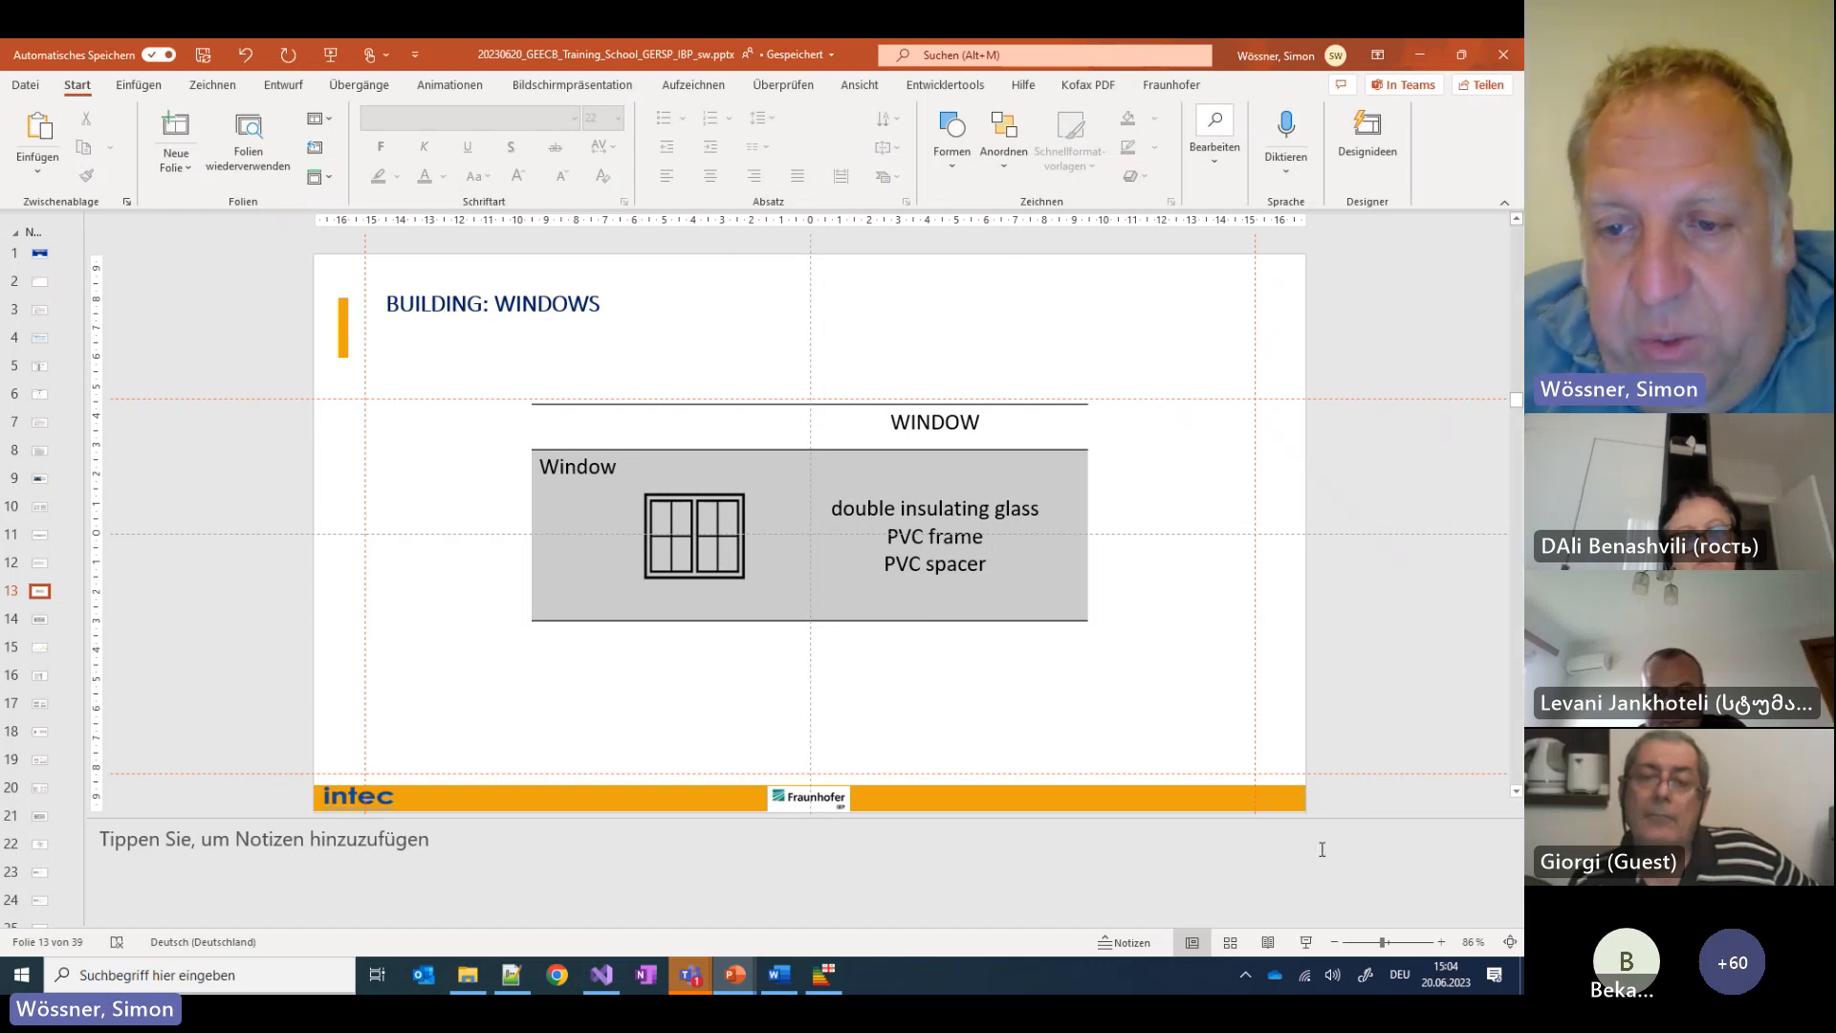
click(1307, 942)
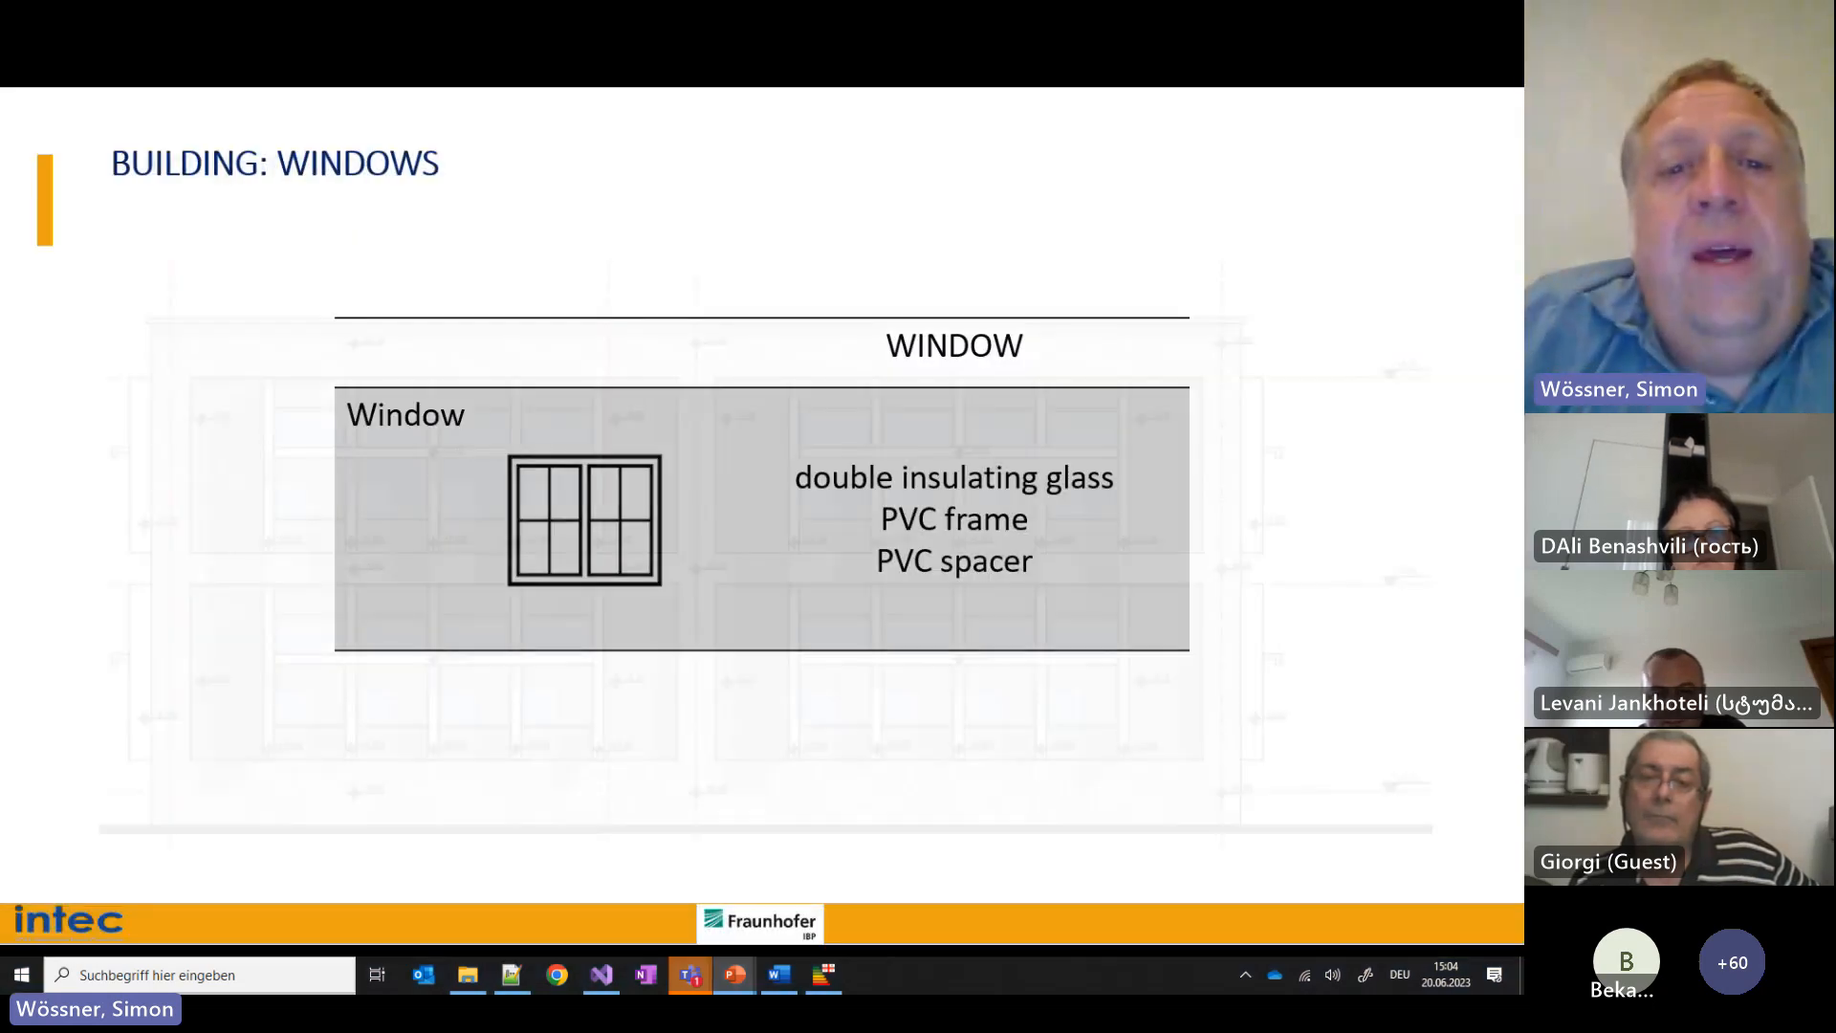
key(Right)
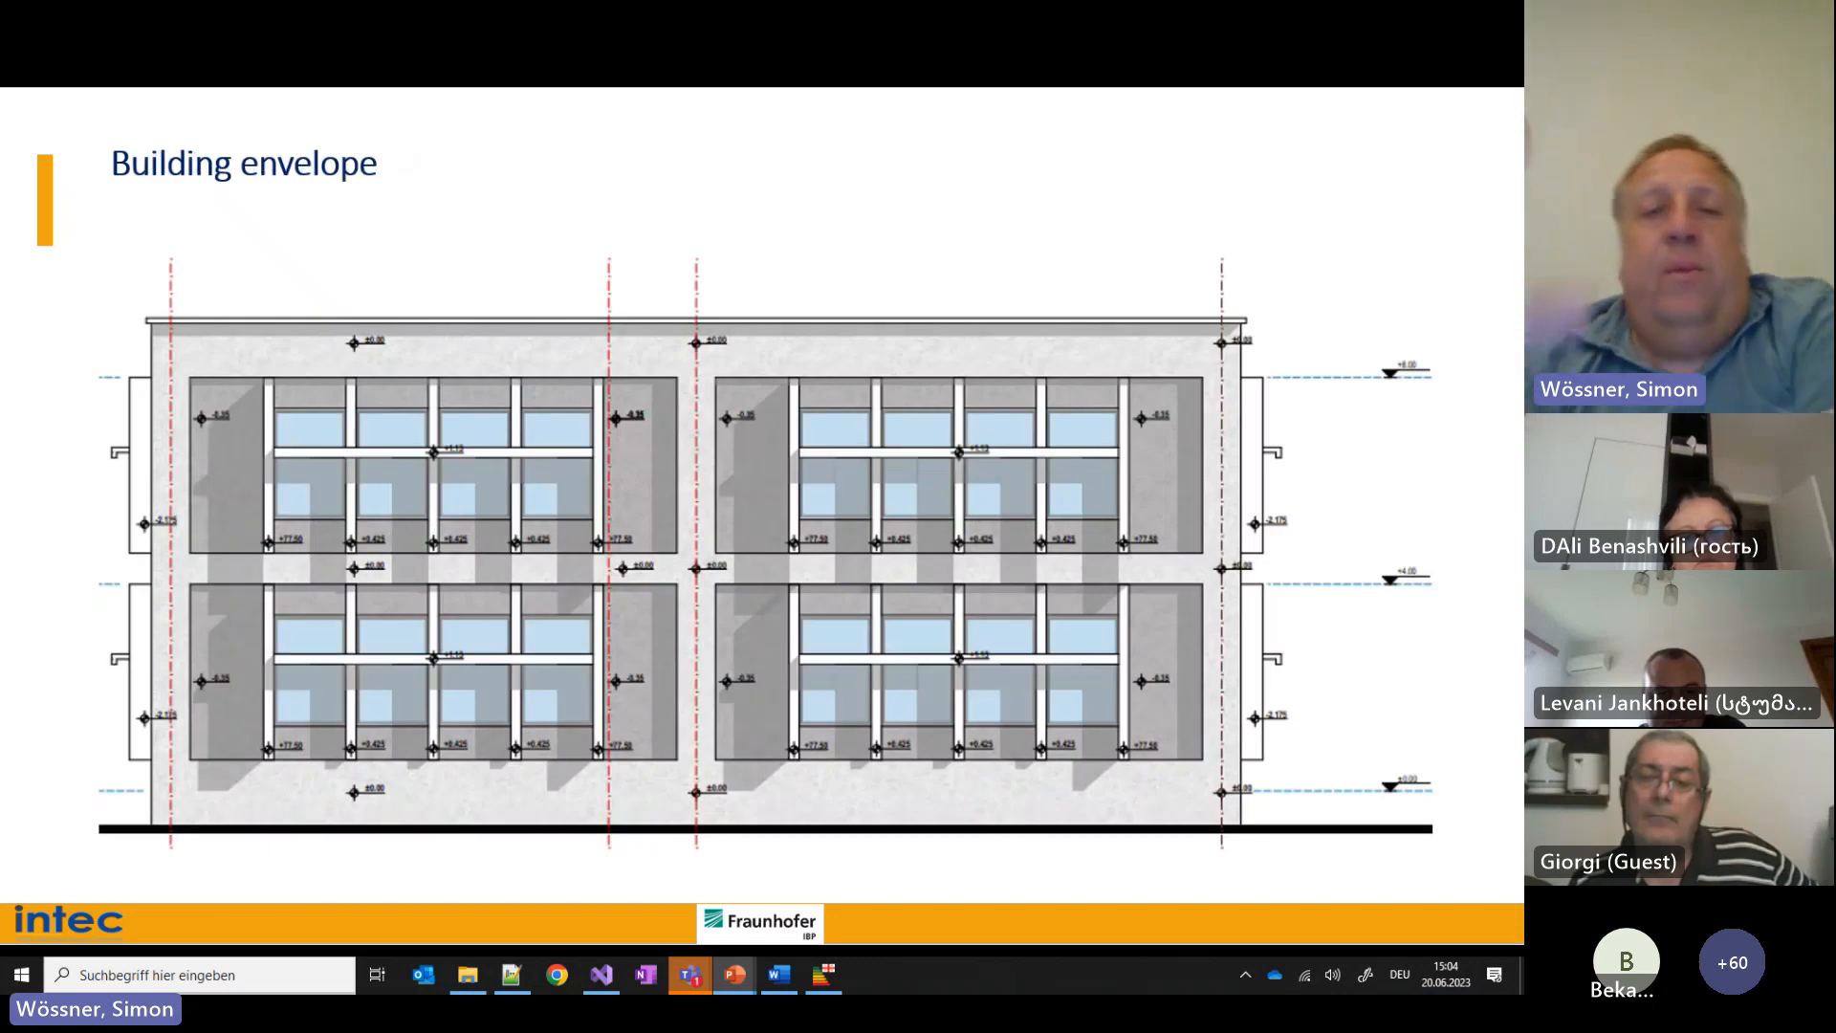
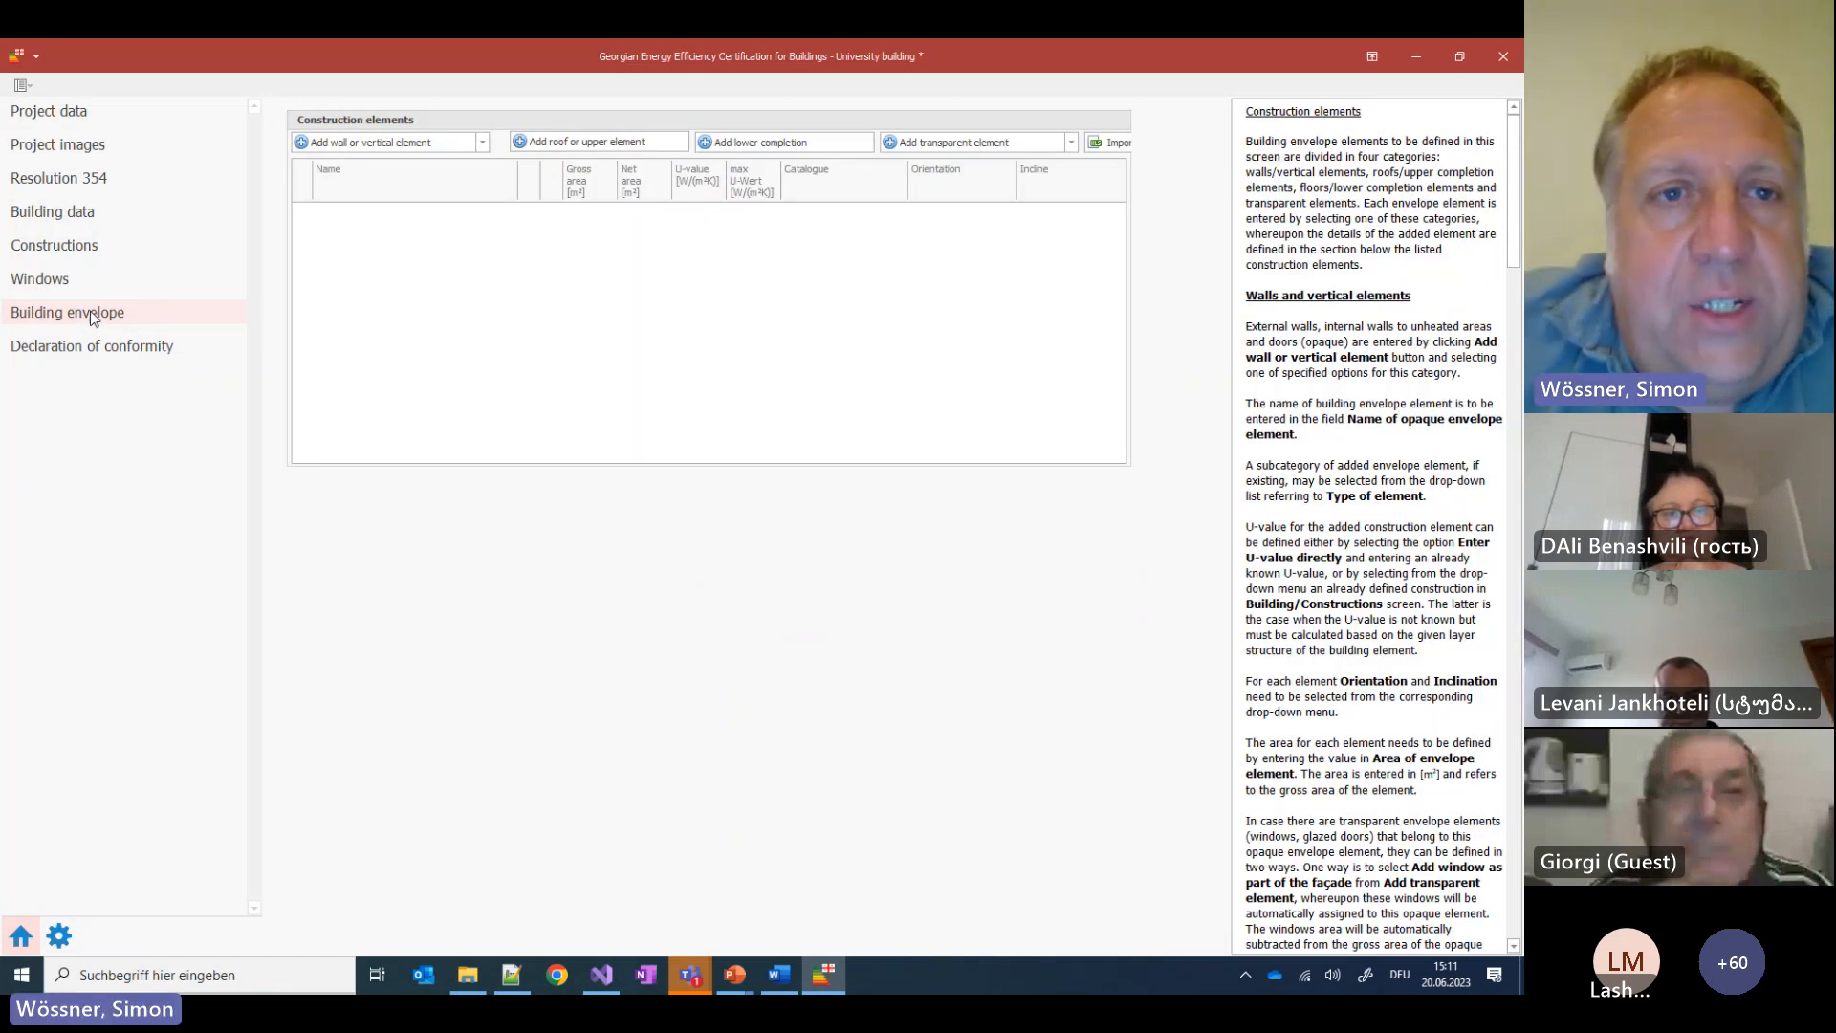
Add a new wall element to the envelope and rename it 'Wall East'
click(480, 143)
click(381, 165)
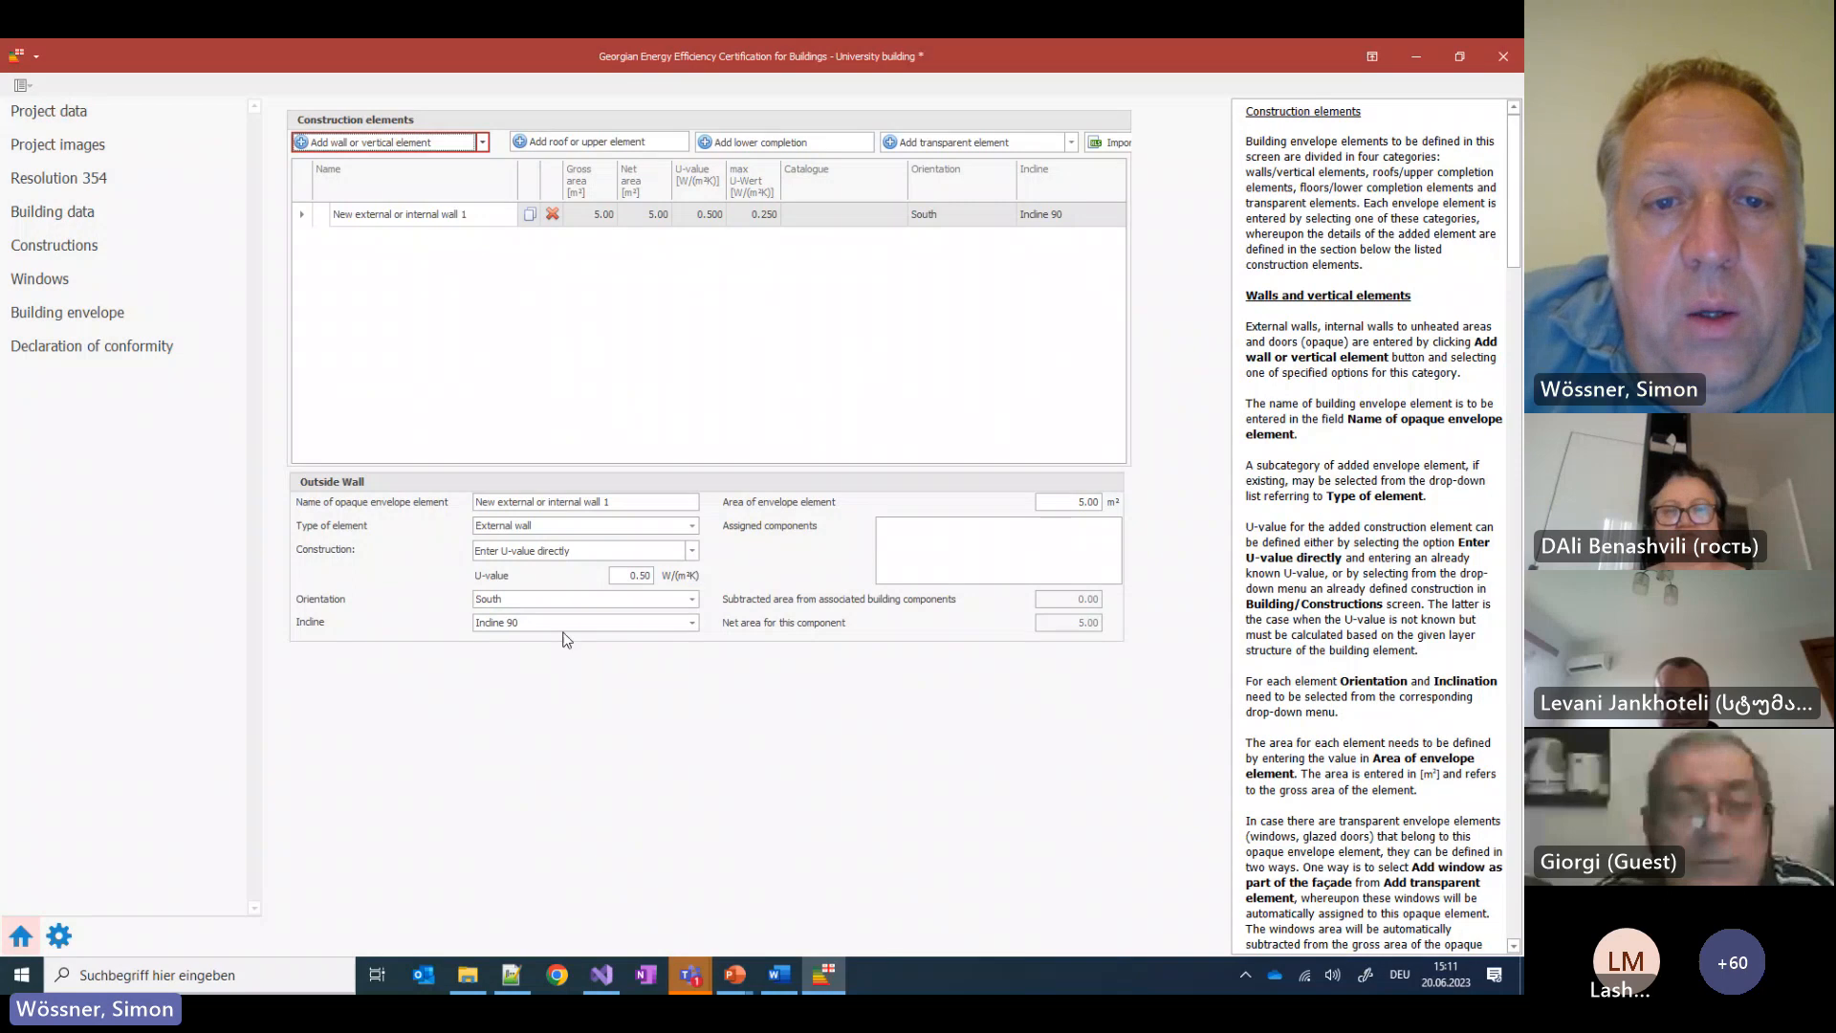
drag(622, 506, 475, 502)
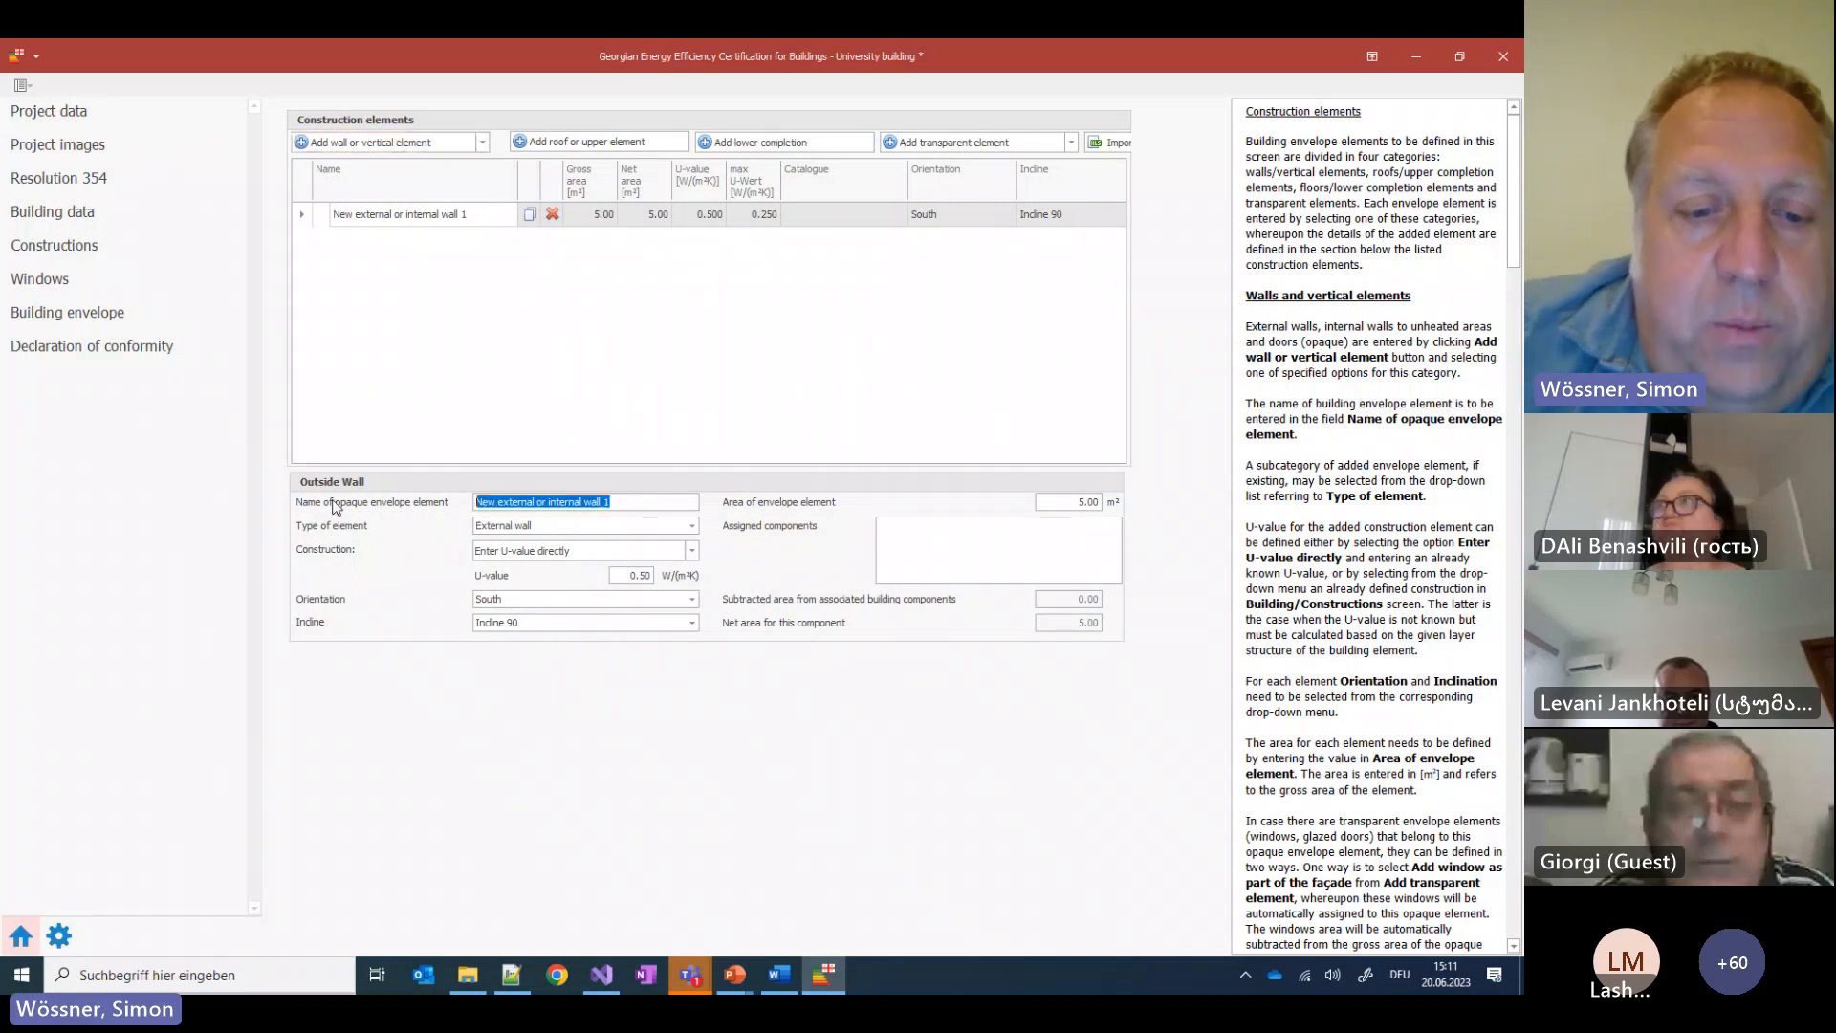
text(Wall East)
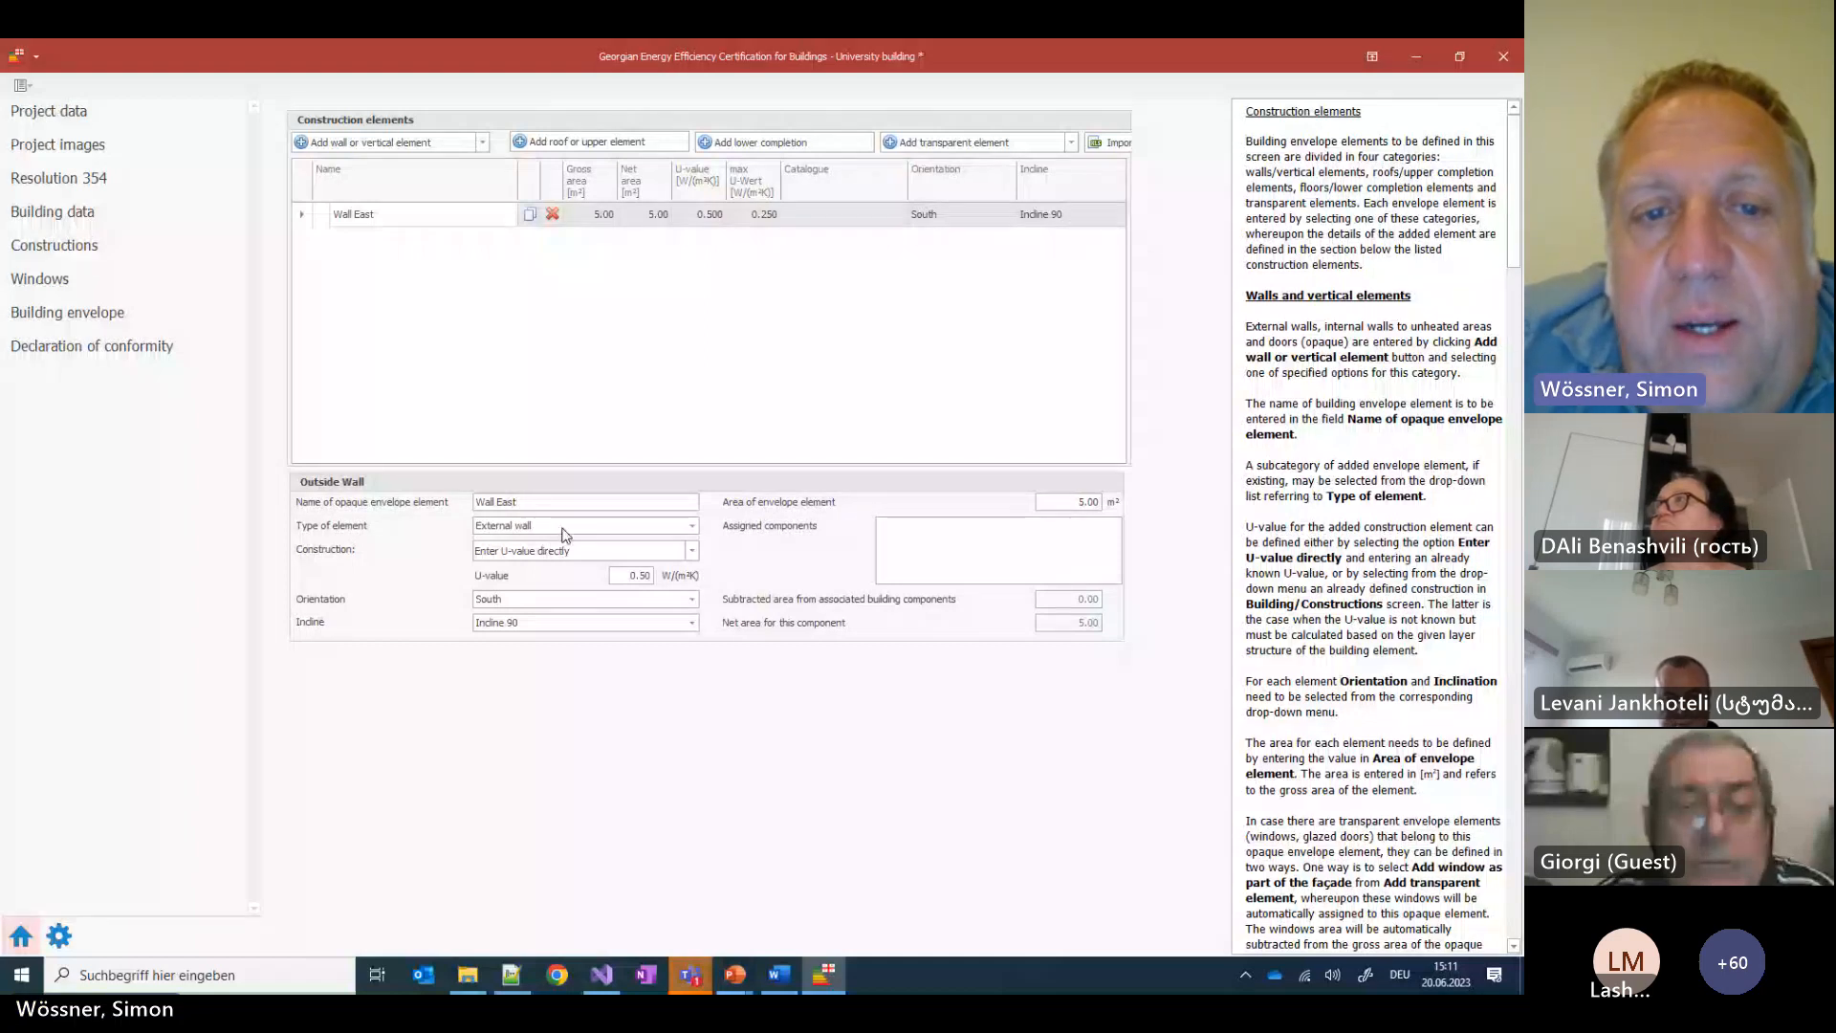
click(784, 977)
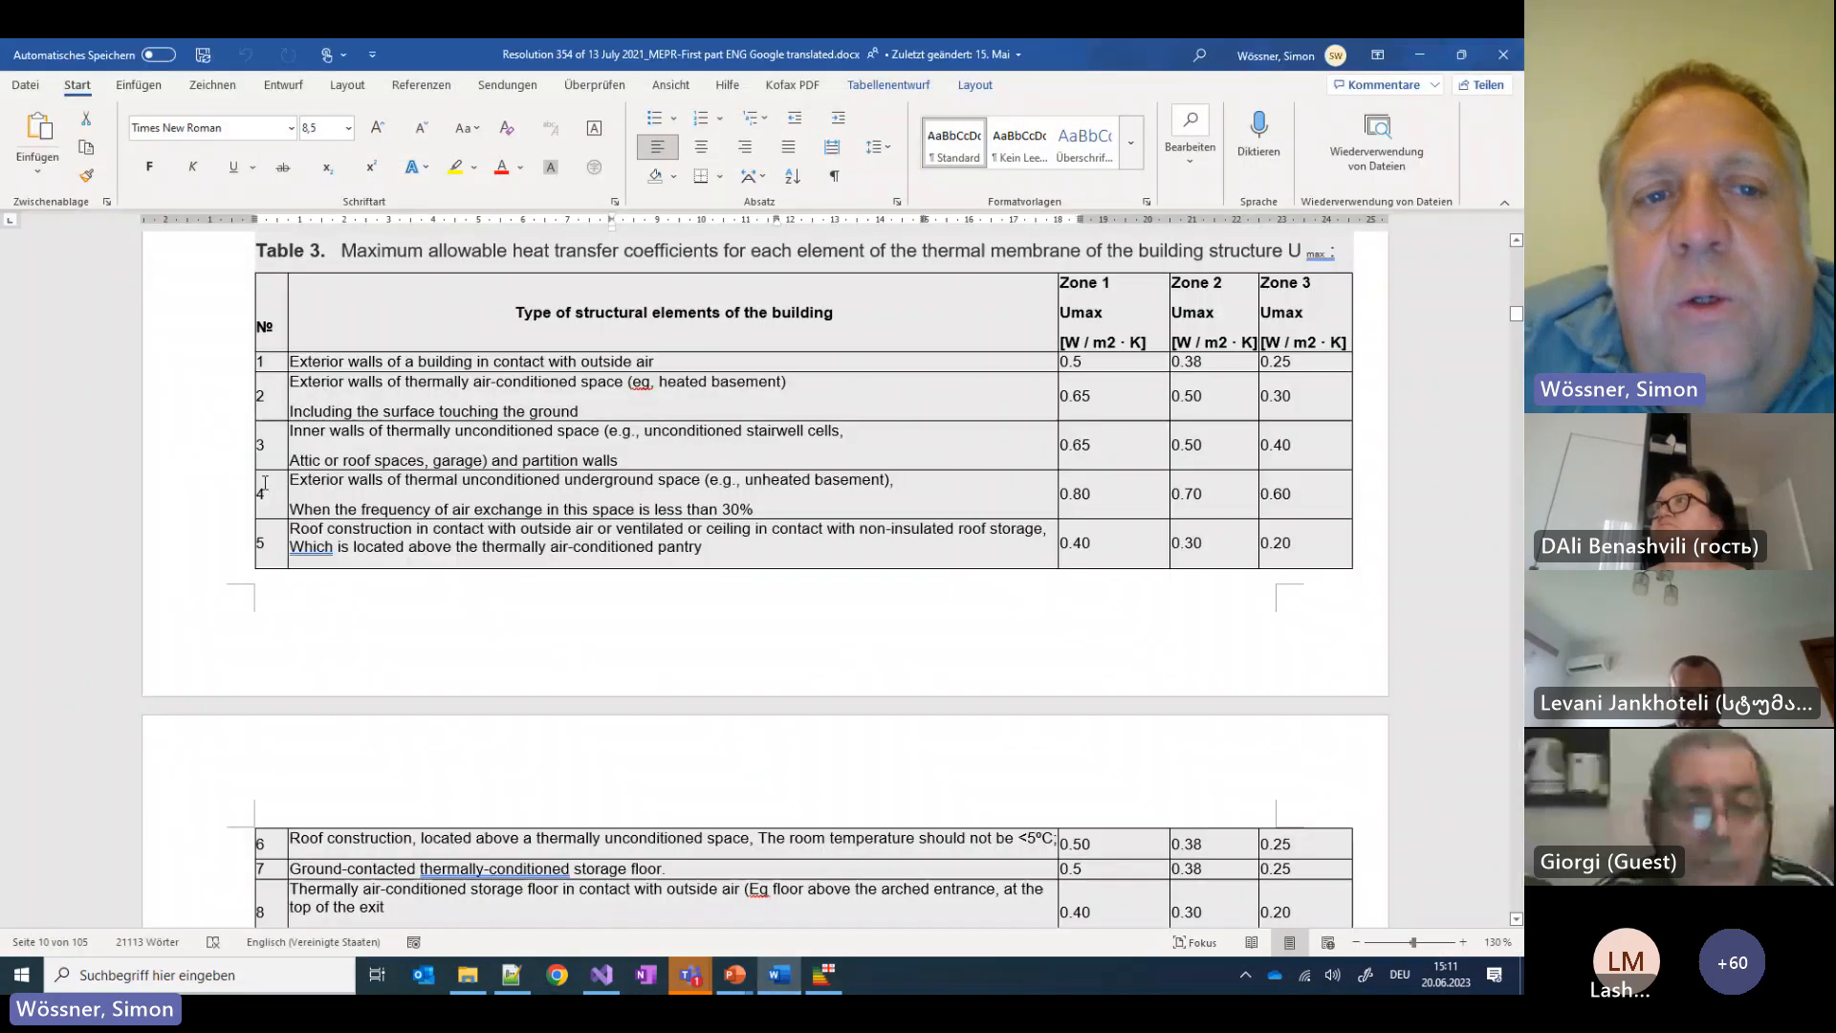
drag(290, 361, 655, 361)
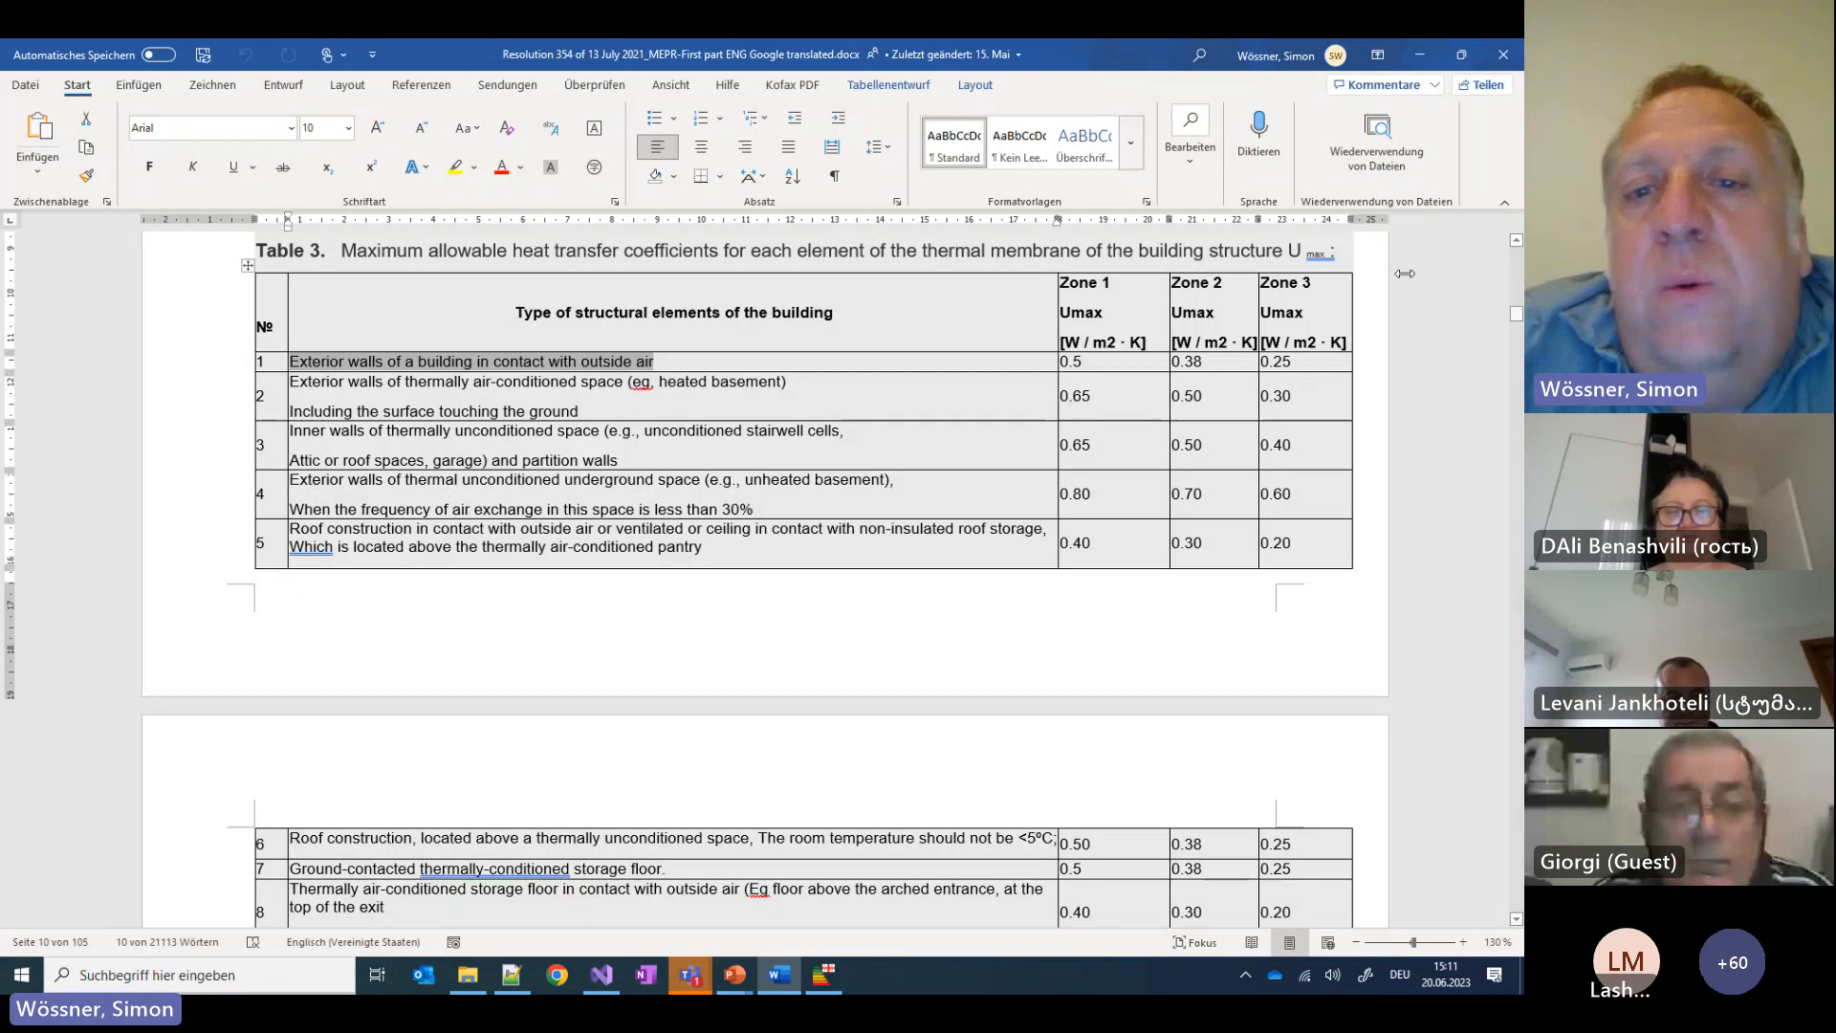
double_click(1207, 363)
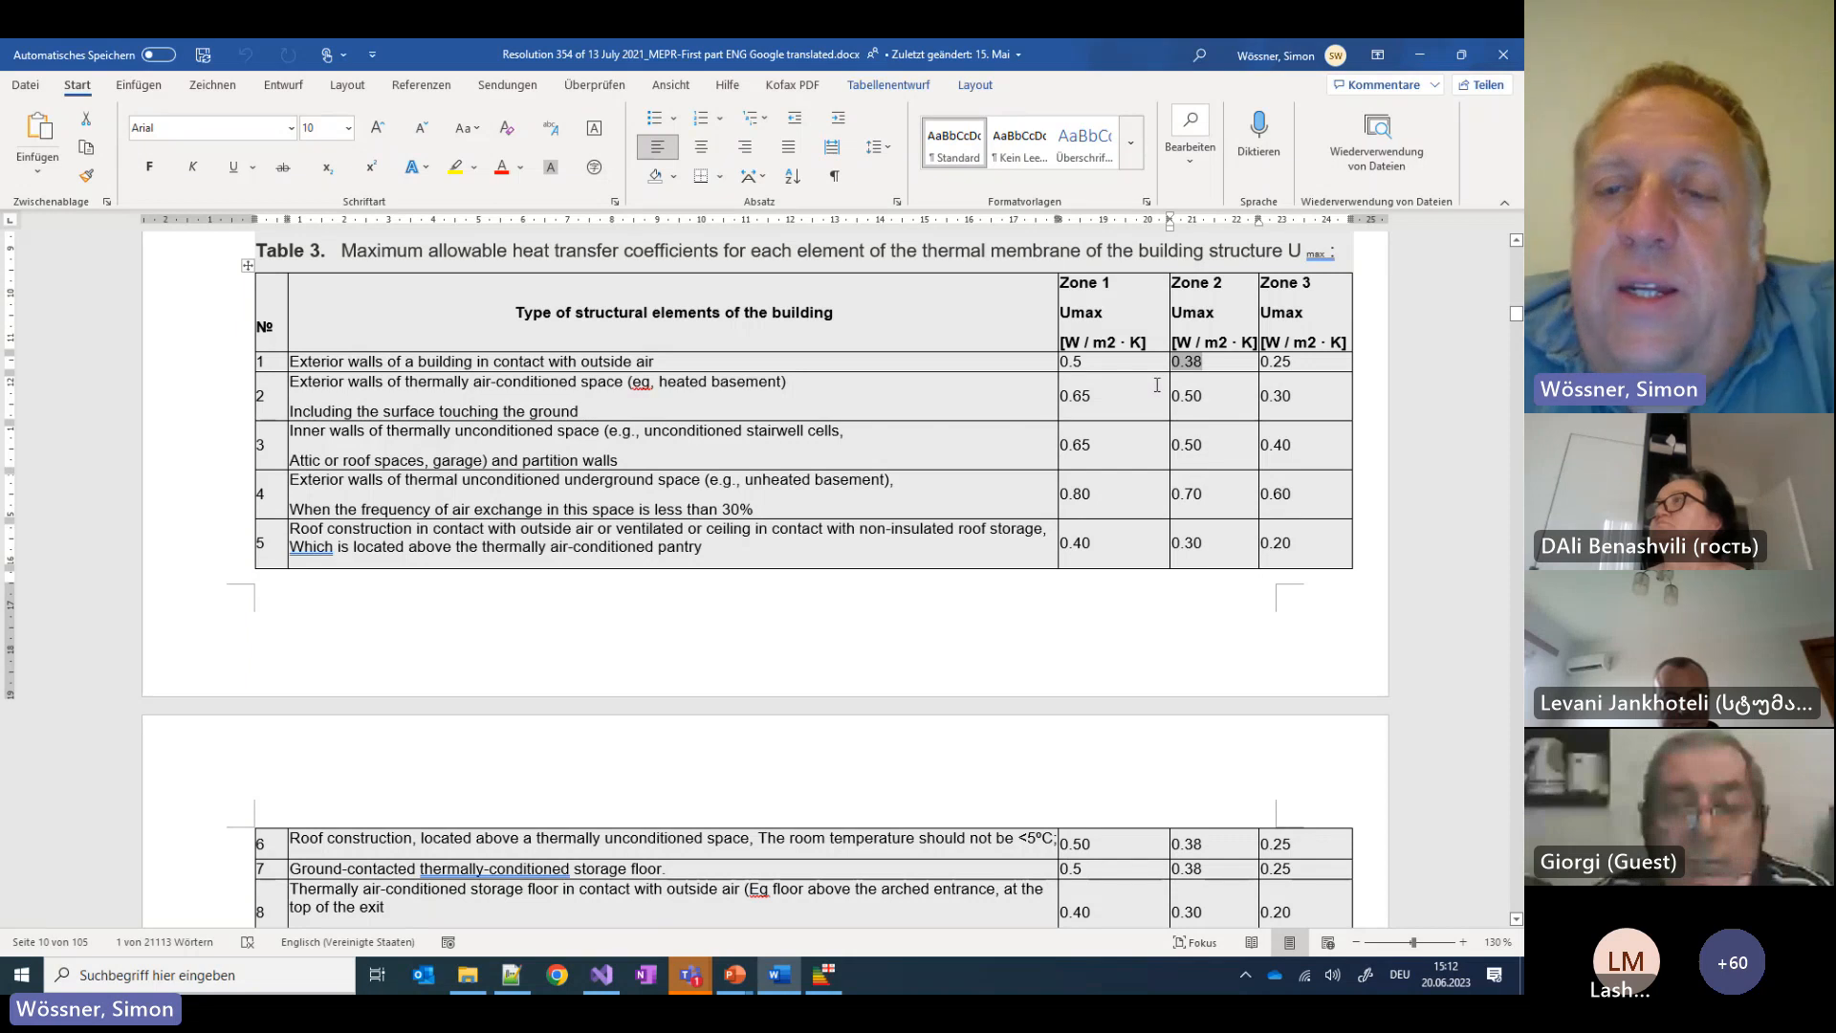
click(825, 975)
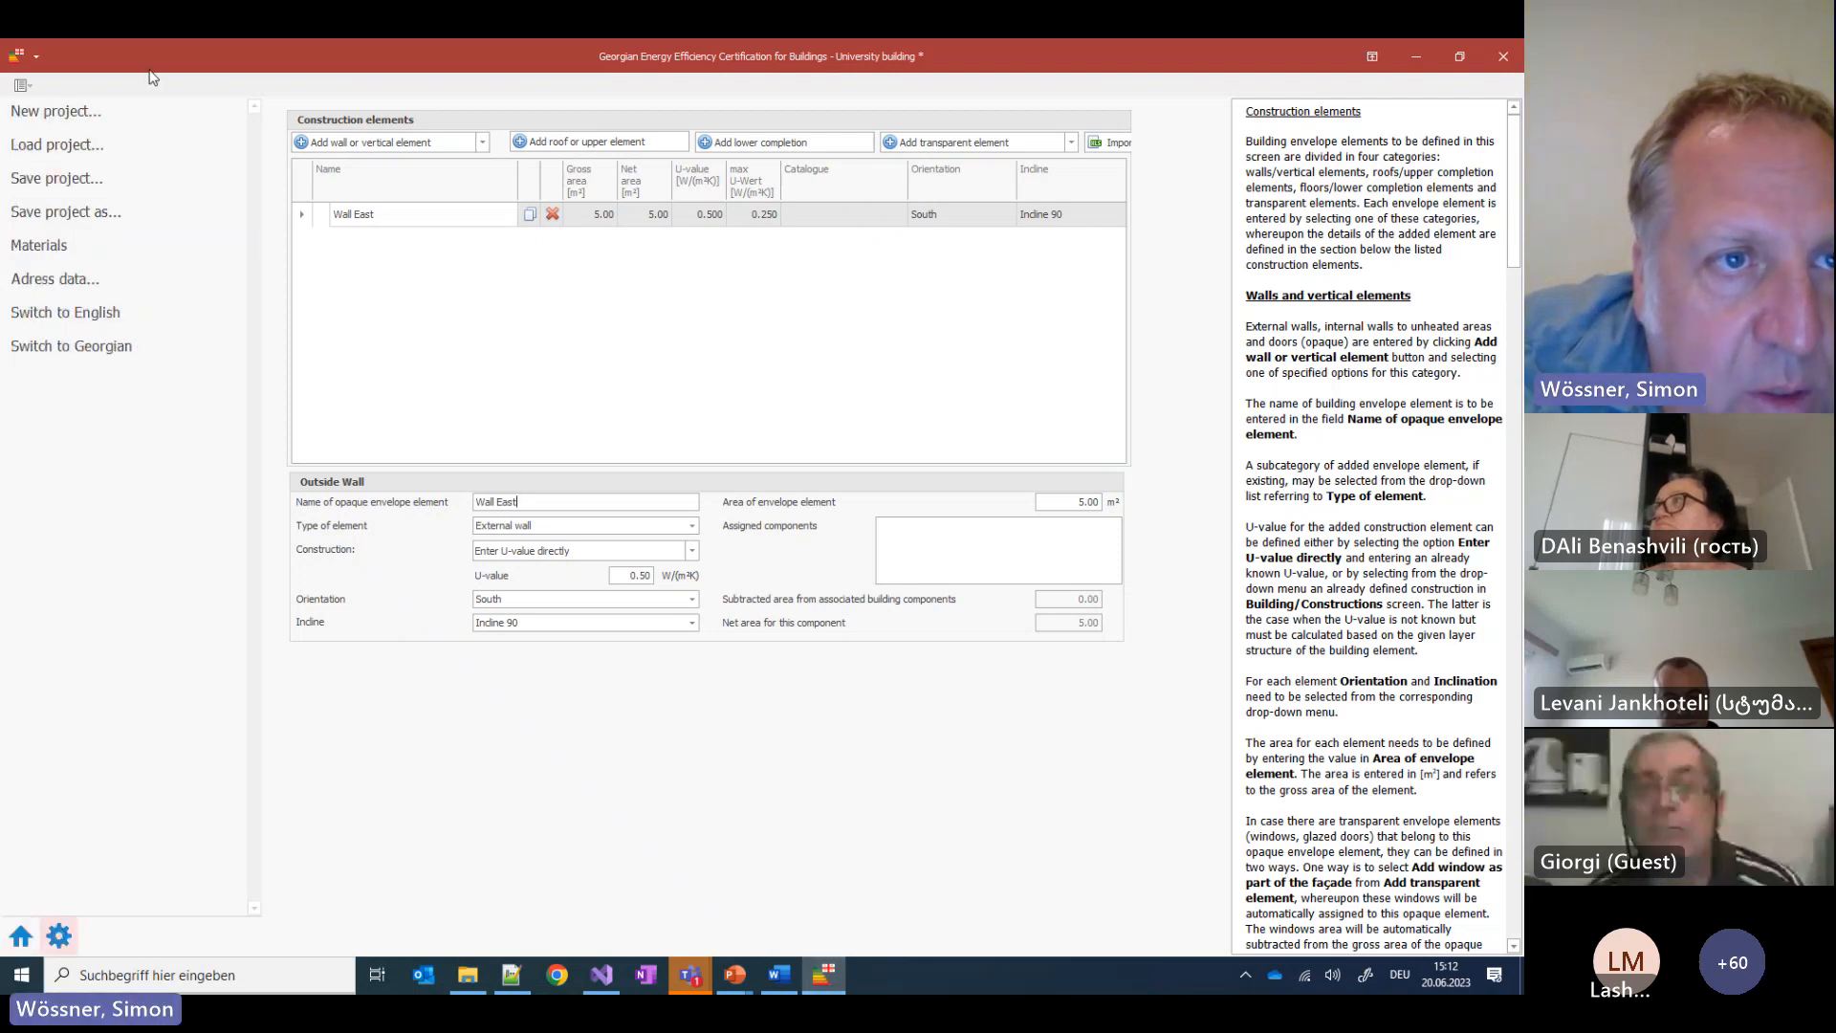
Stay in the current project and assign the External Wall construction to Wall East
click(58, 144)
click(759, 542)
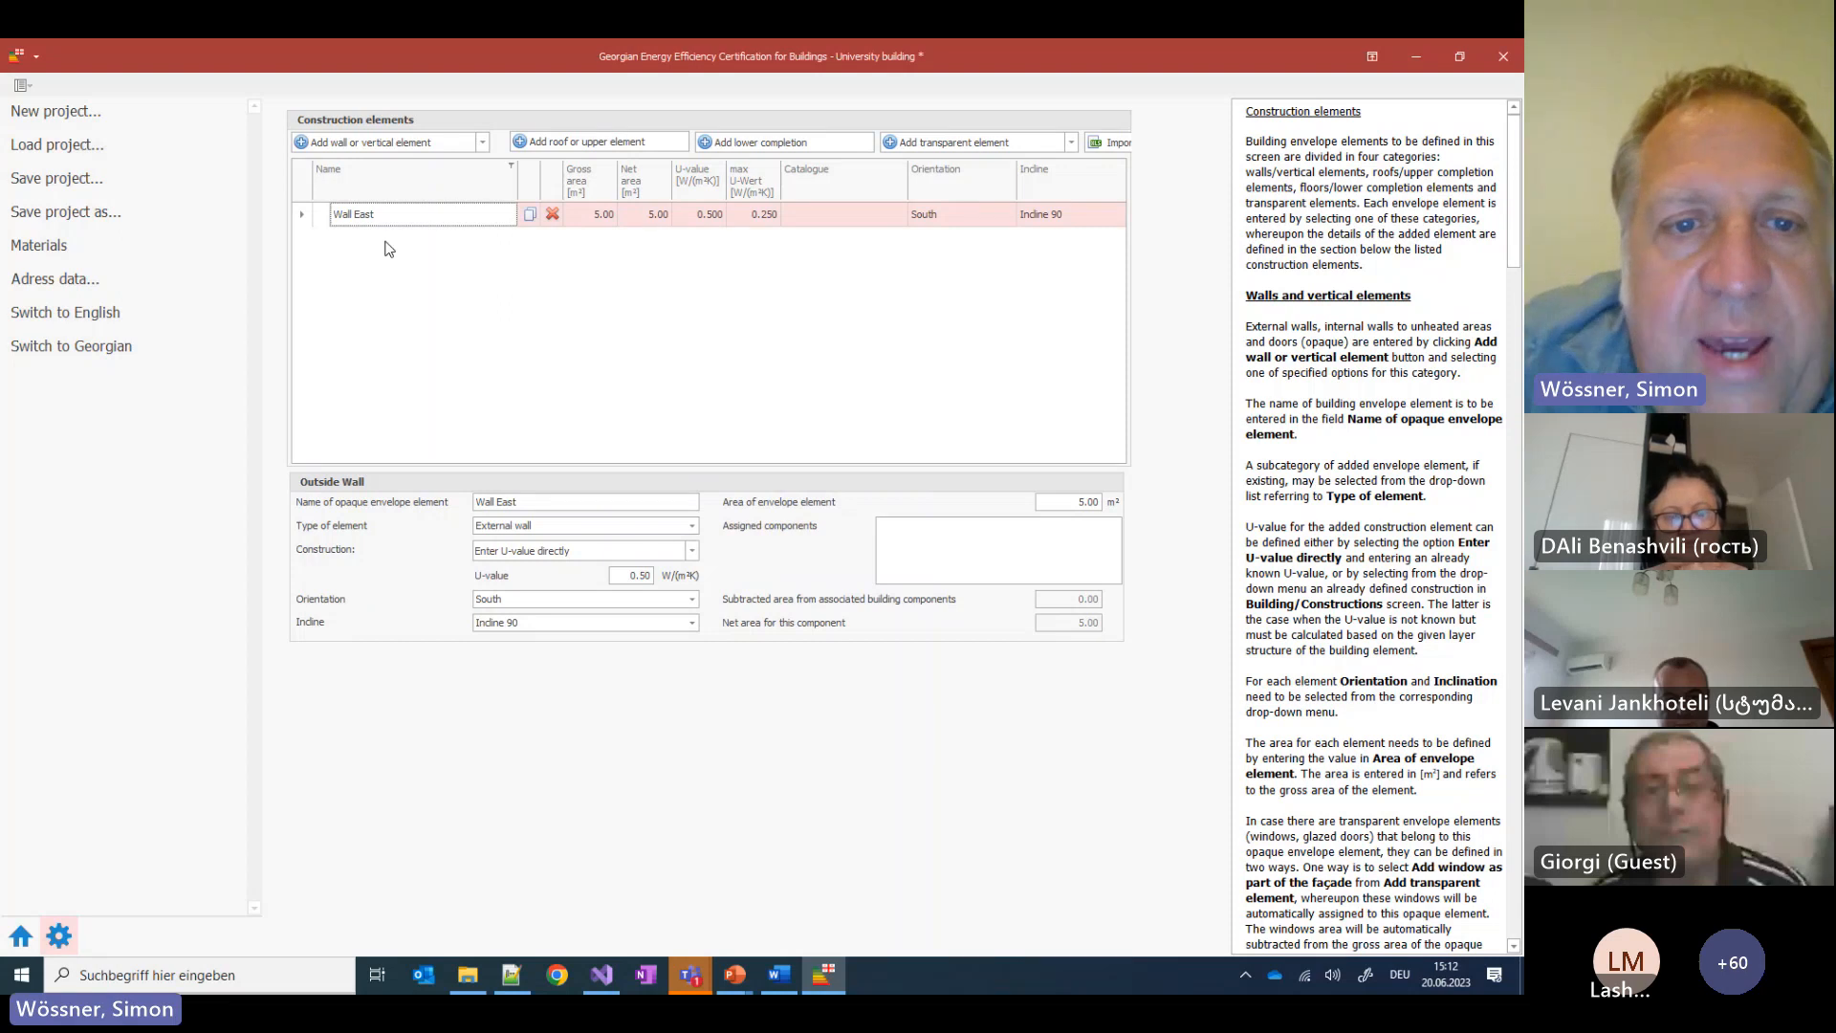
click(692, 552)
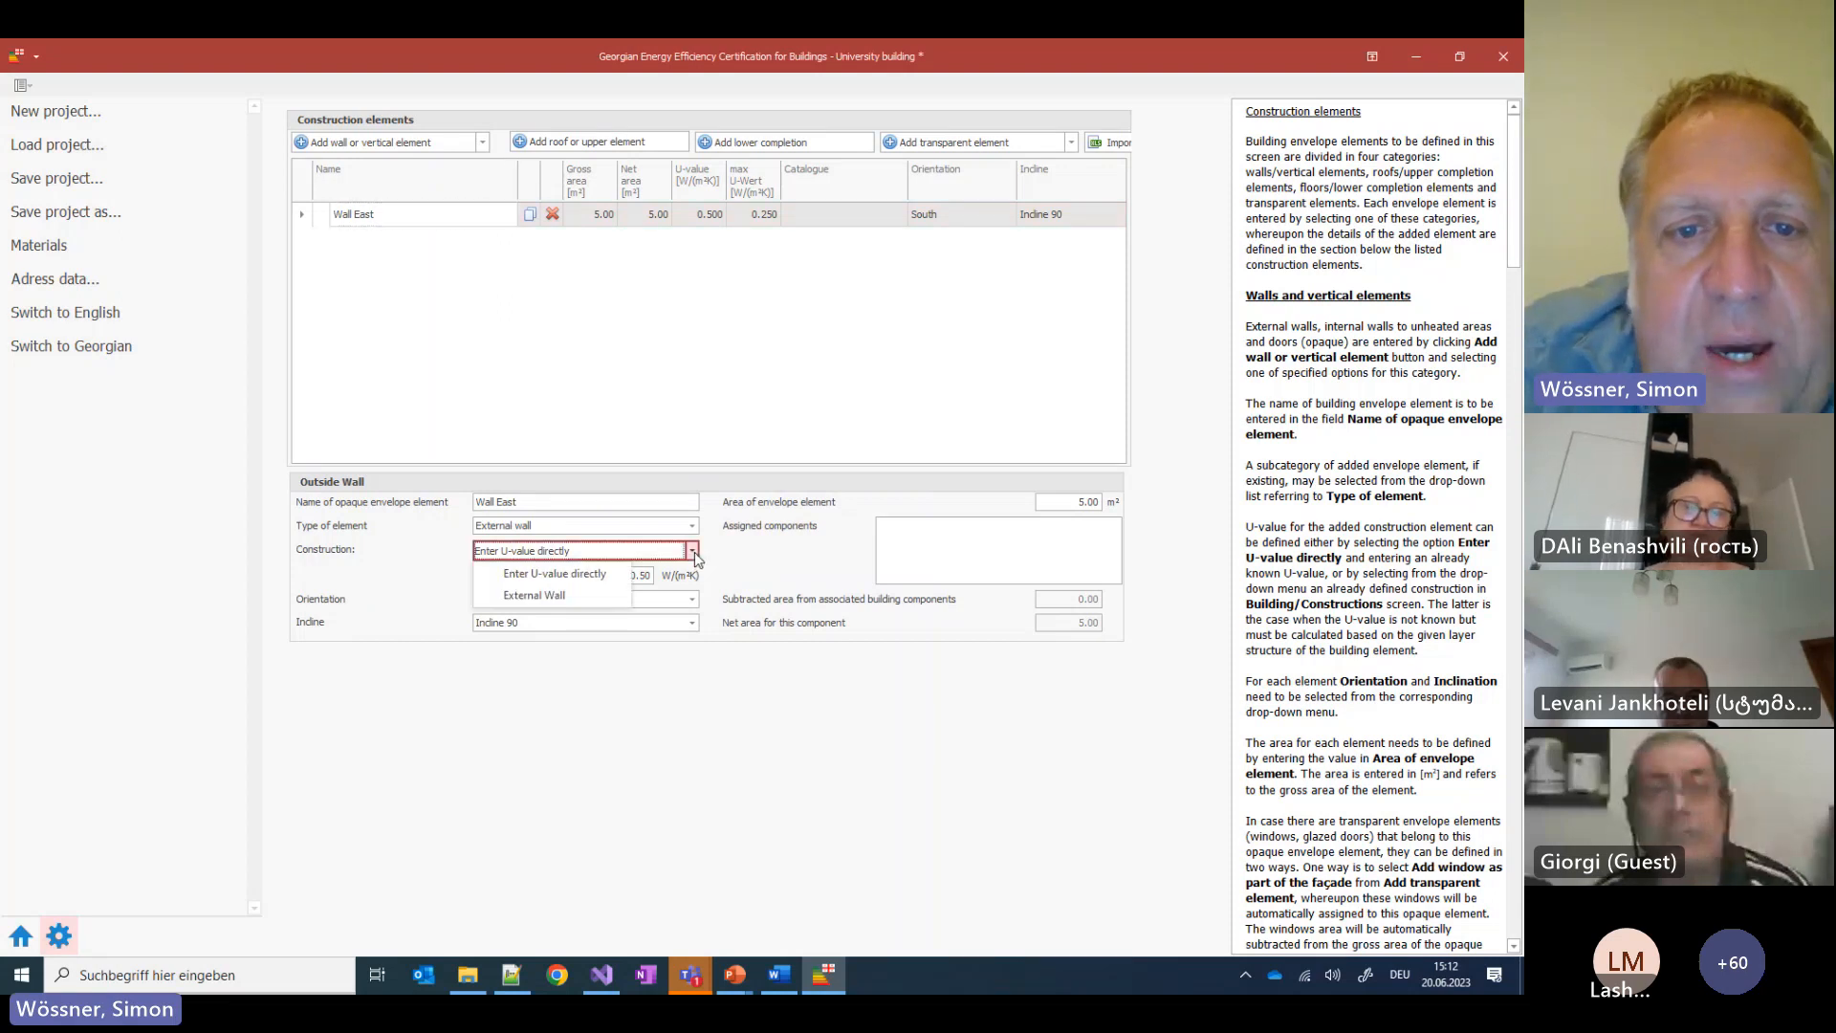
click(559, 607)
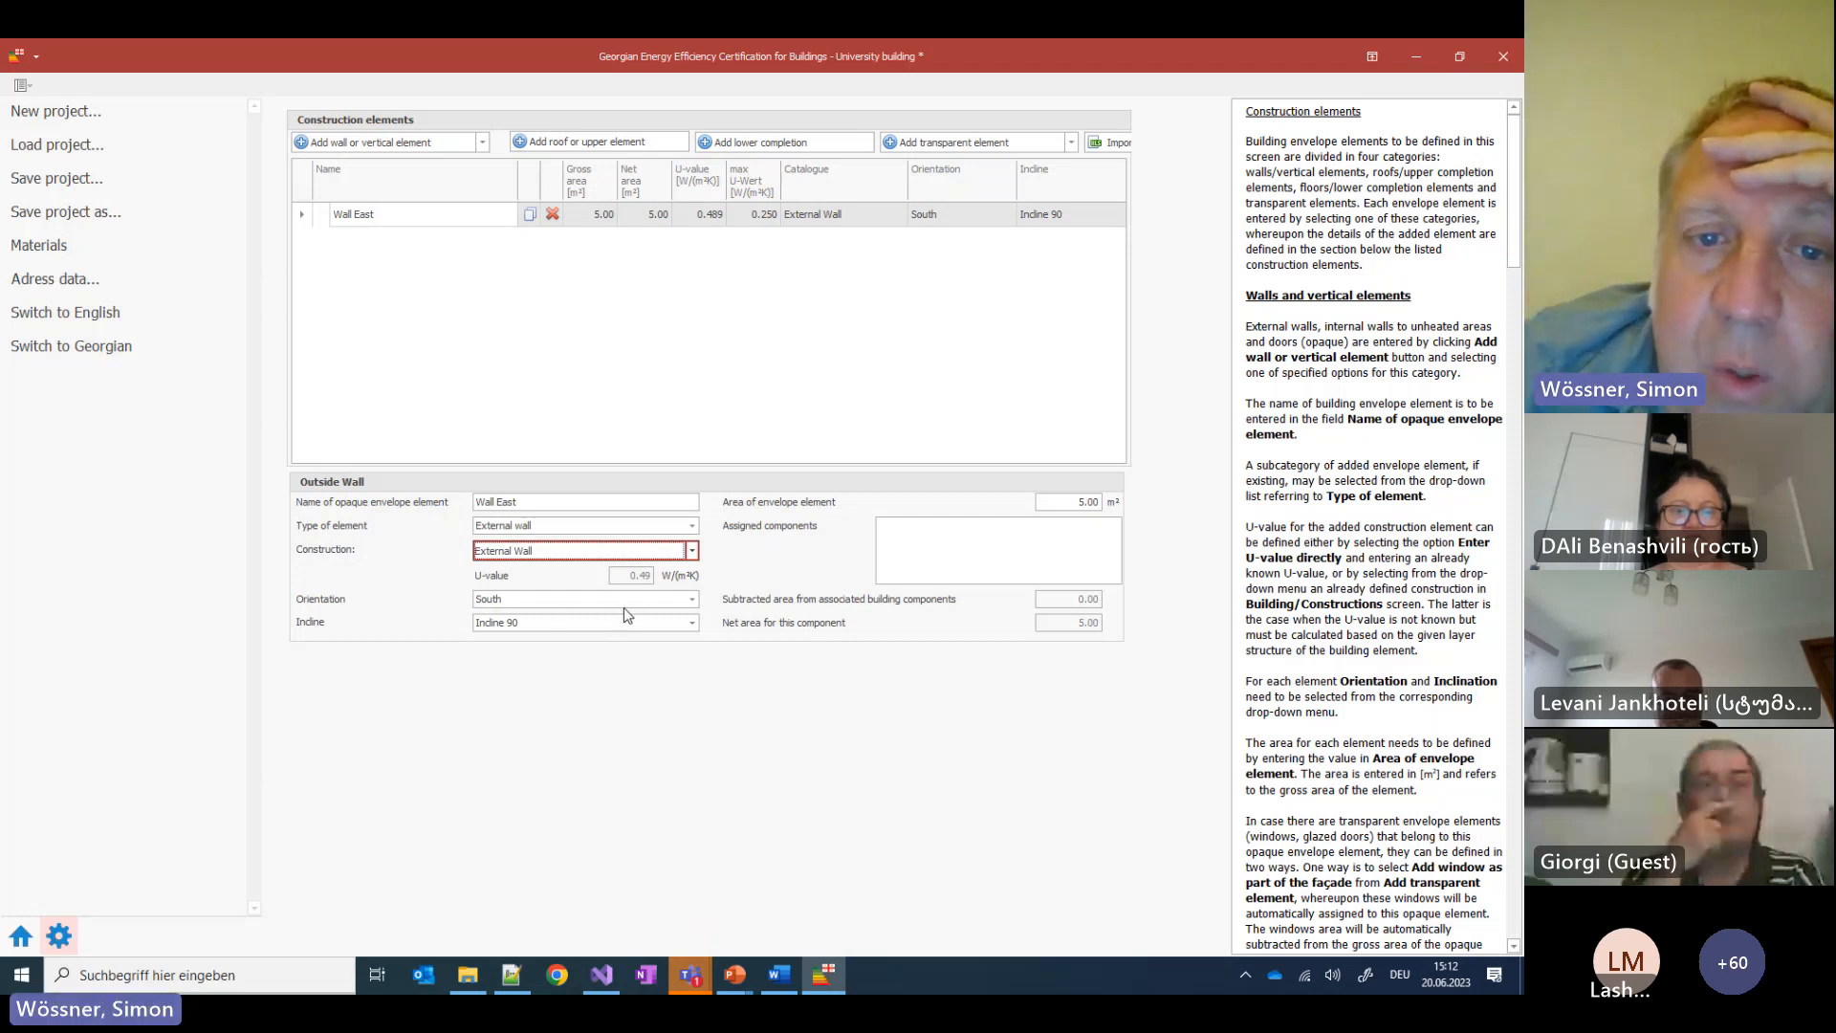
Set Wall East's area to 168 m² and its orientation to East
click(1067, 503)
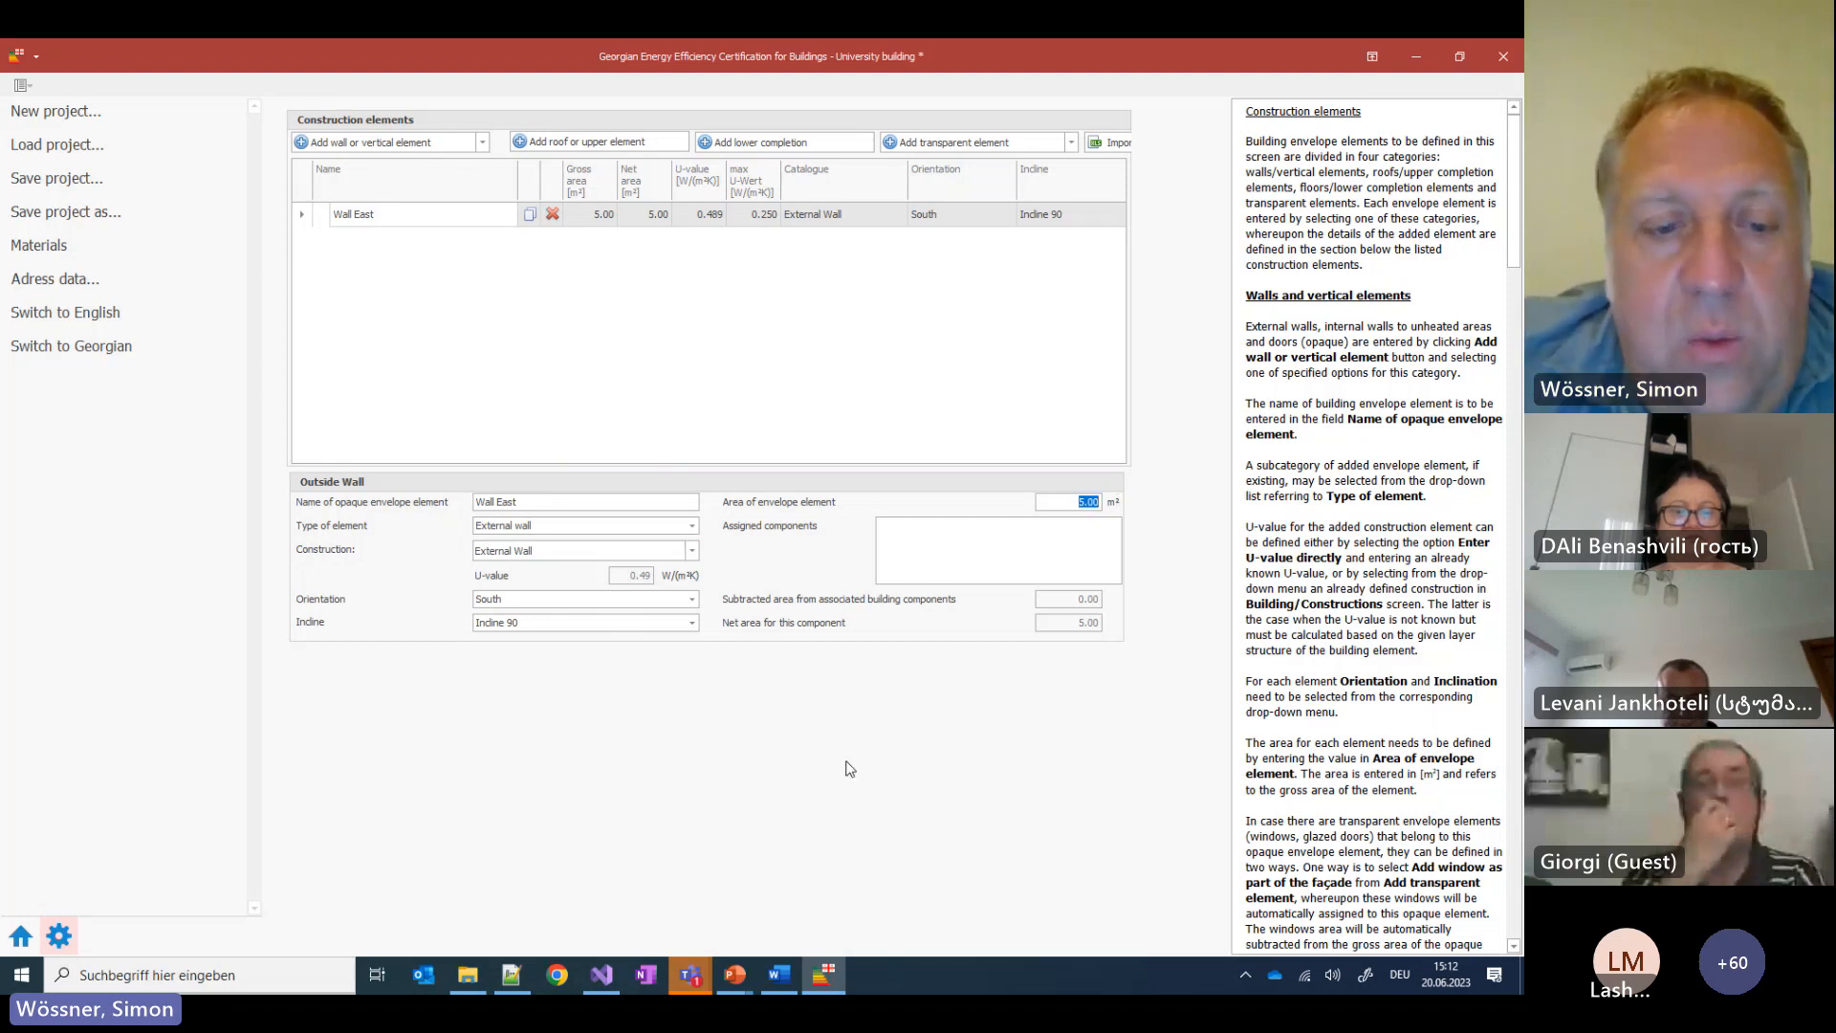
text(168)
key(Return)
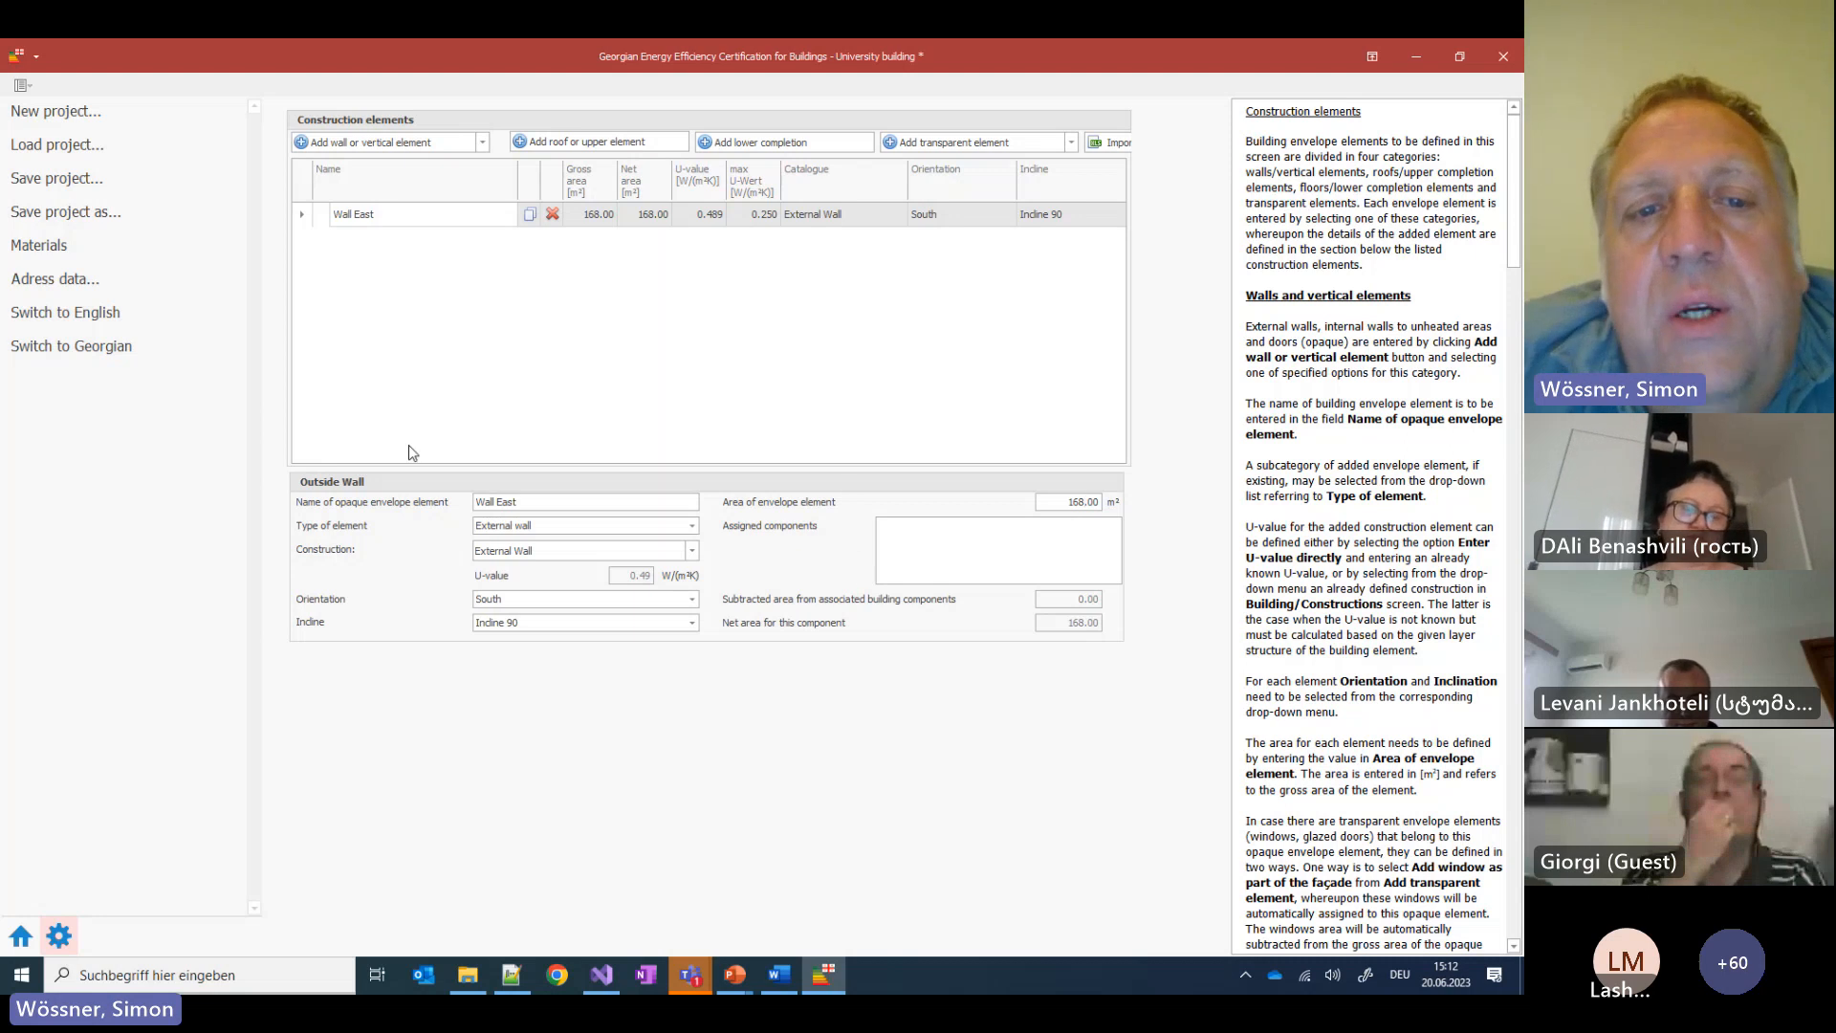
click(692, 599)
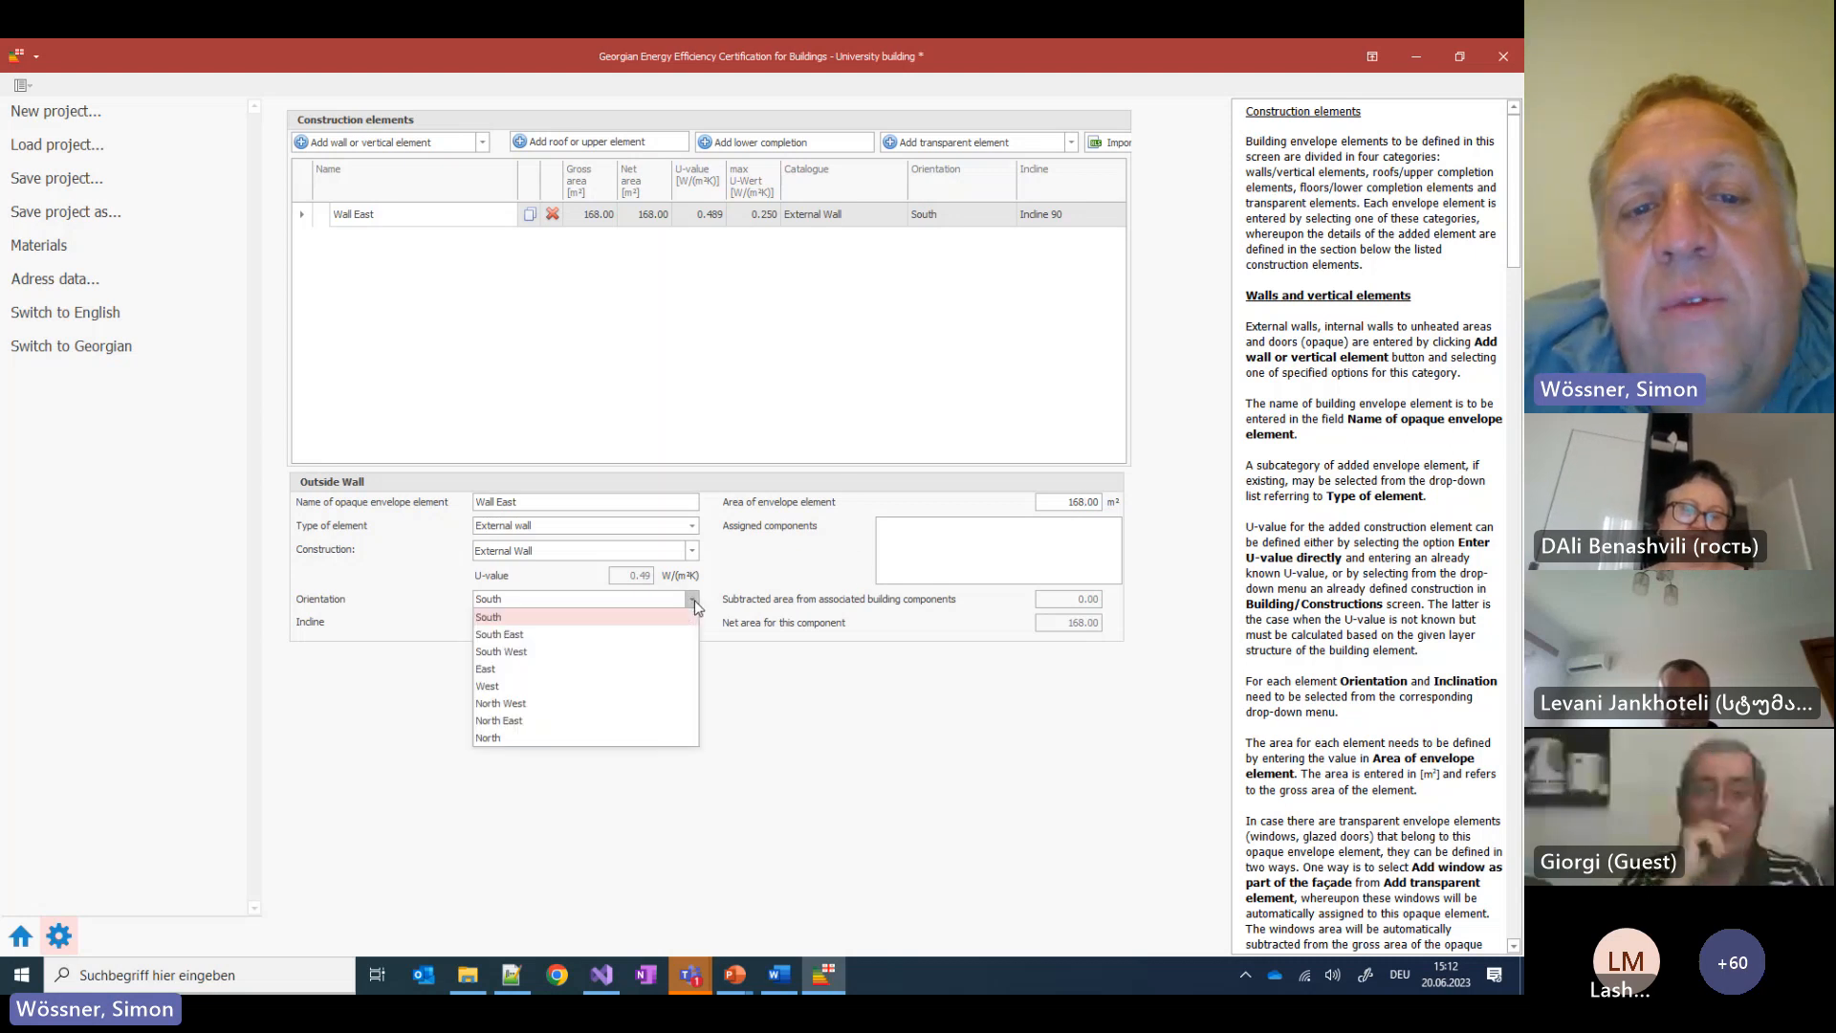
click(514, 673)
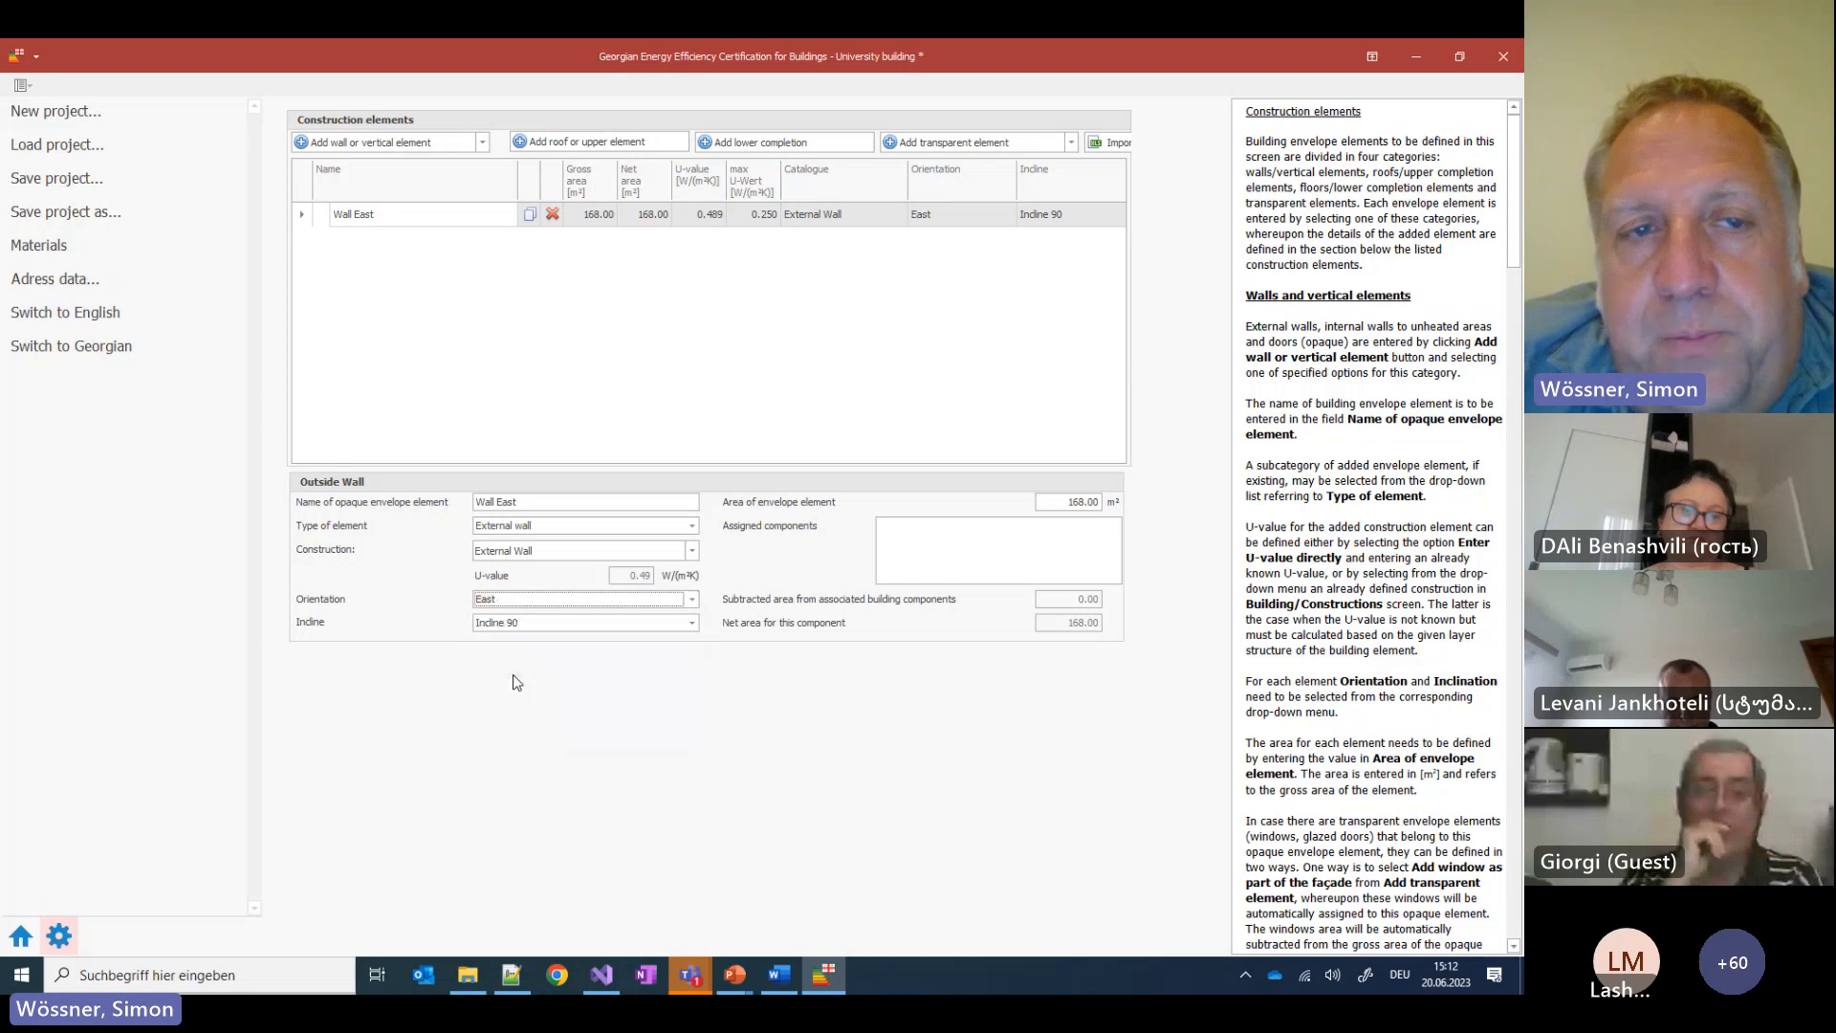
click(51, 154)
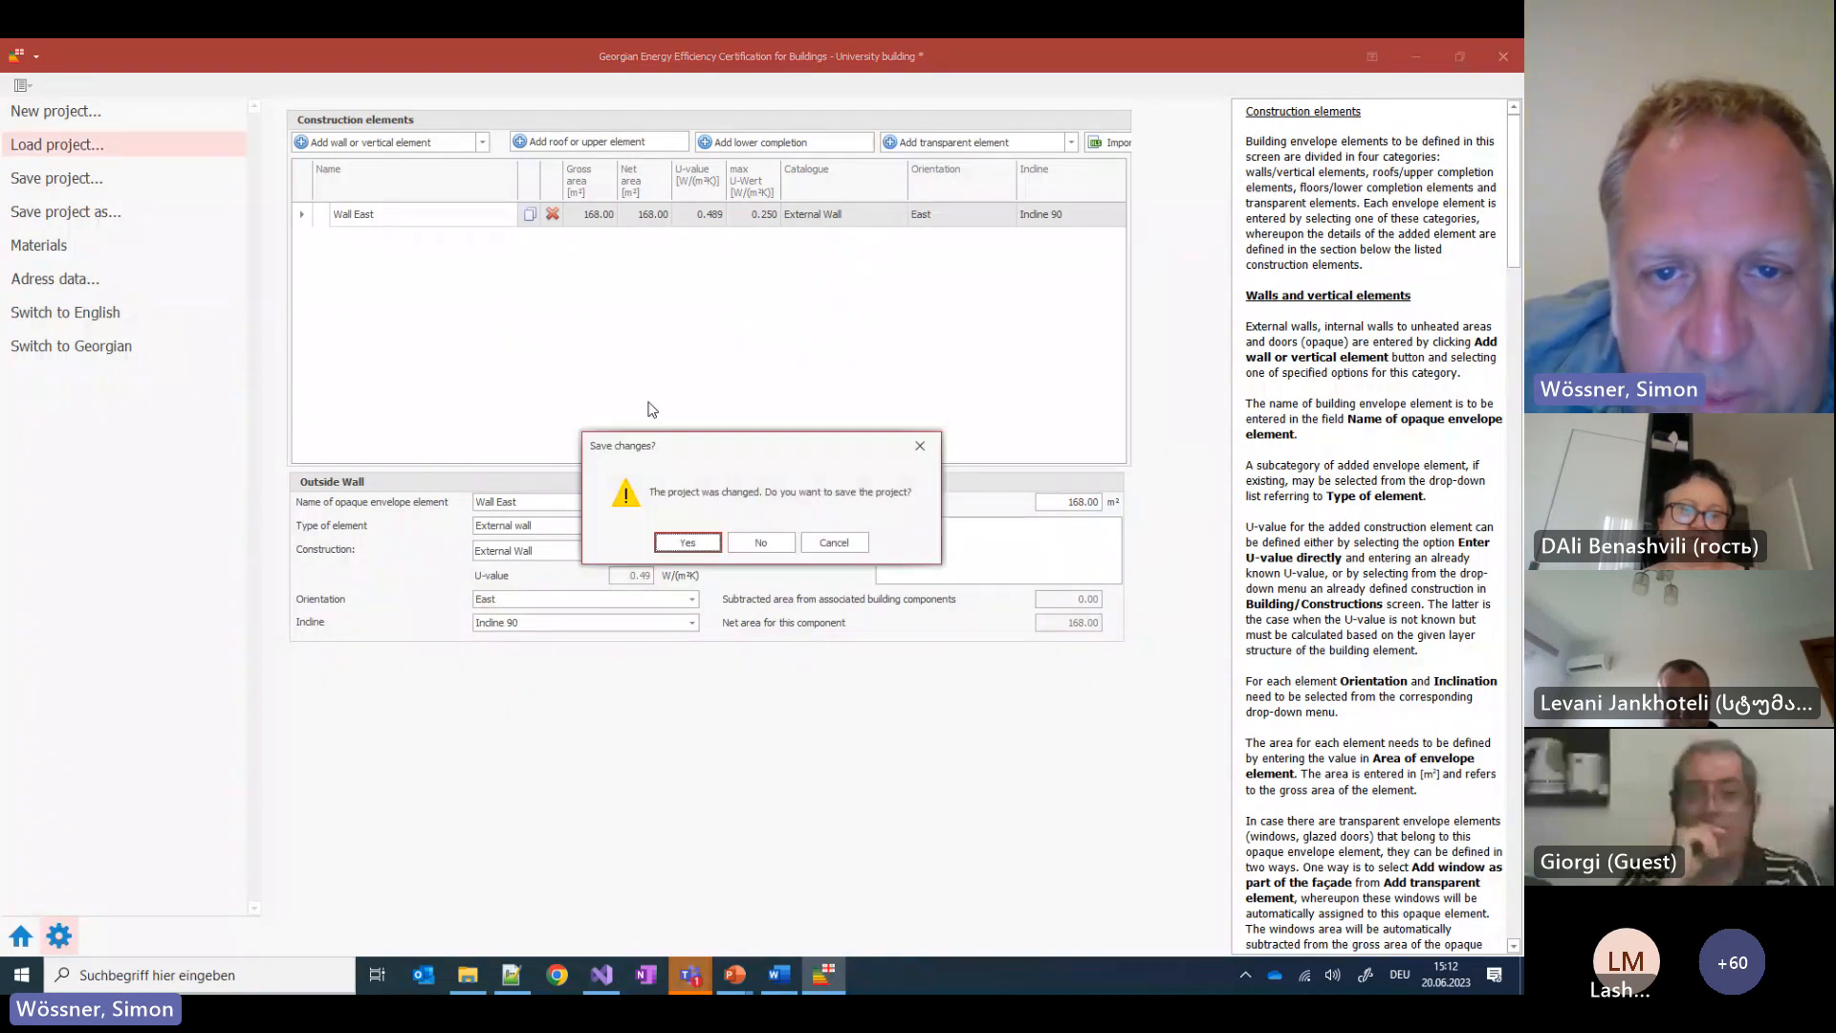
Discard unsaved changes, open University_Step3.epcGEO and show its Constructions list
click(763, 543)
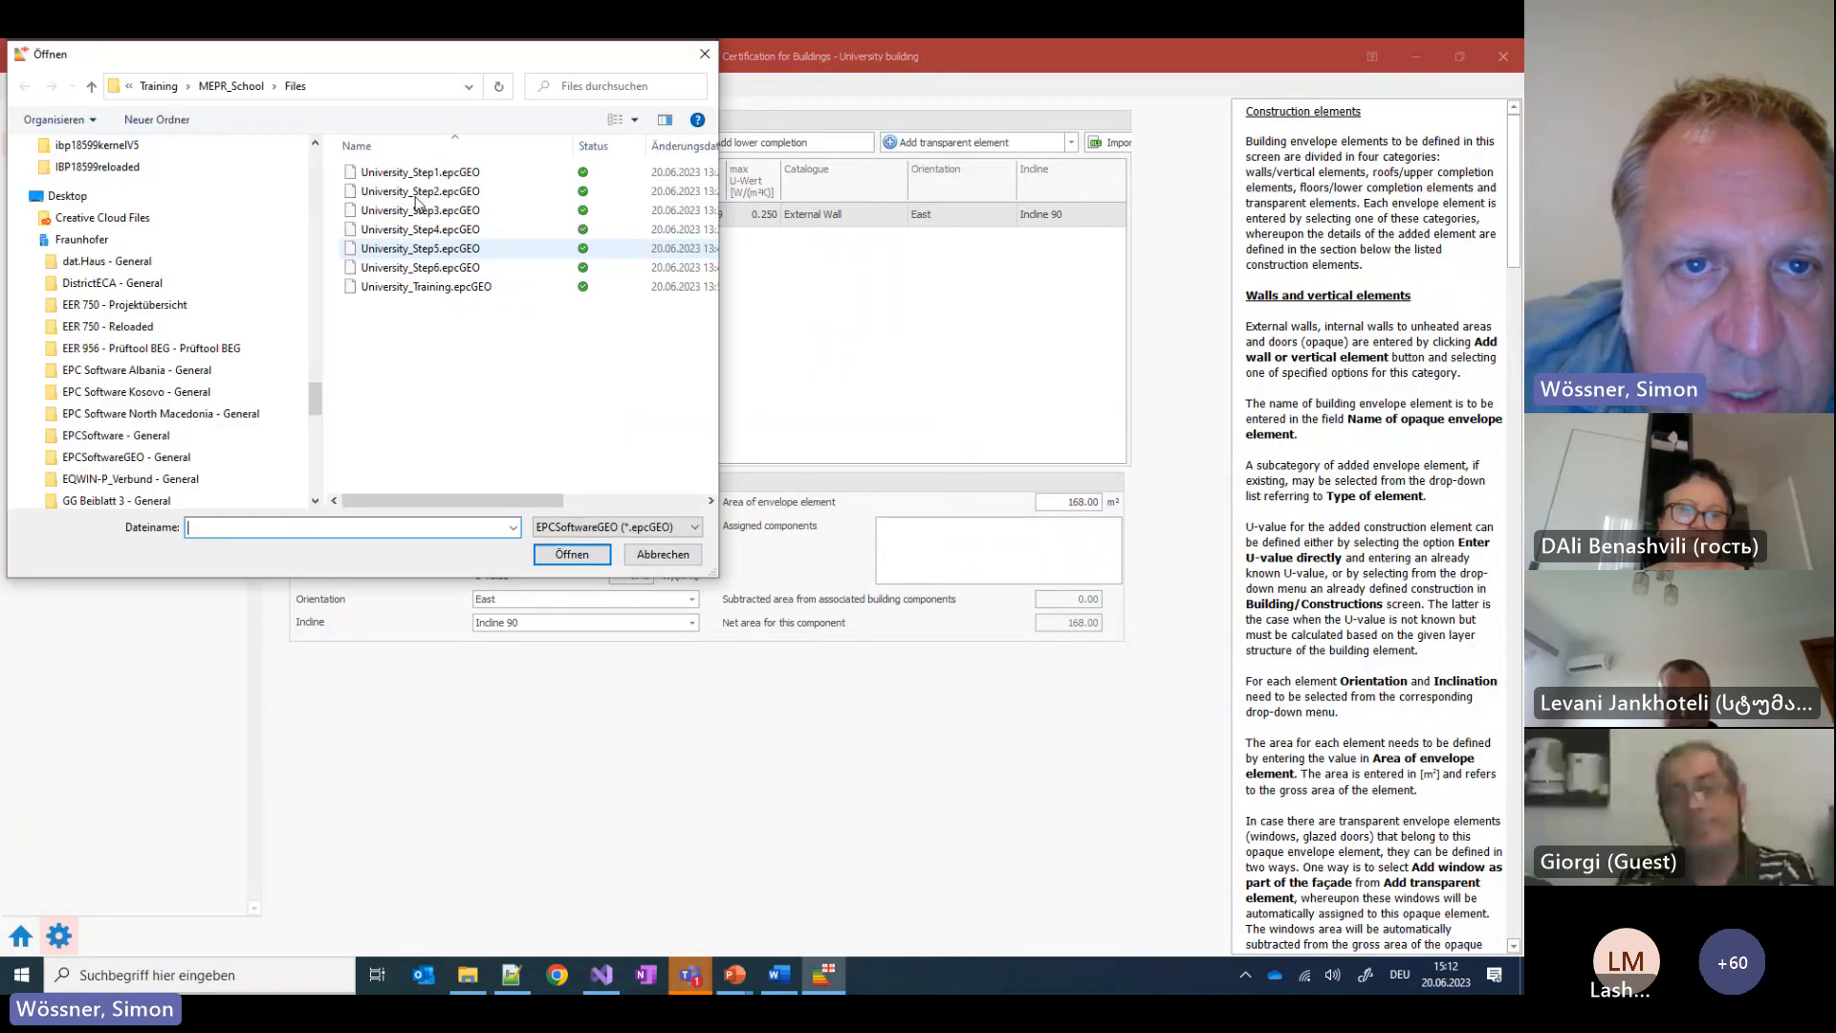
click(442, 214)
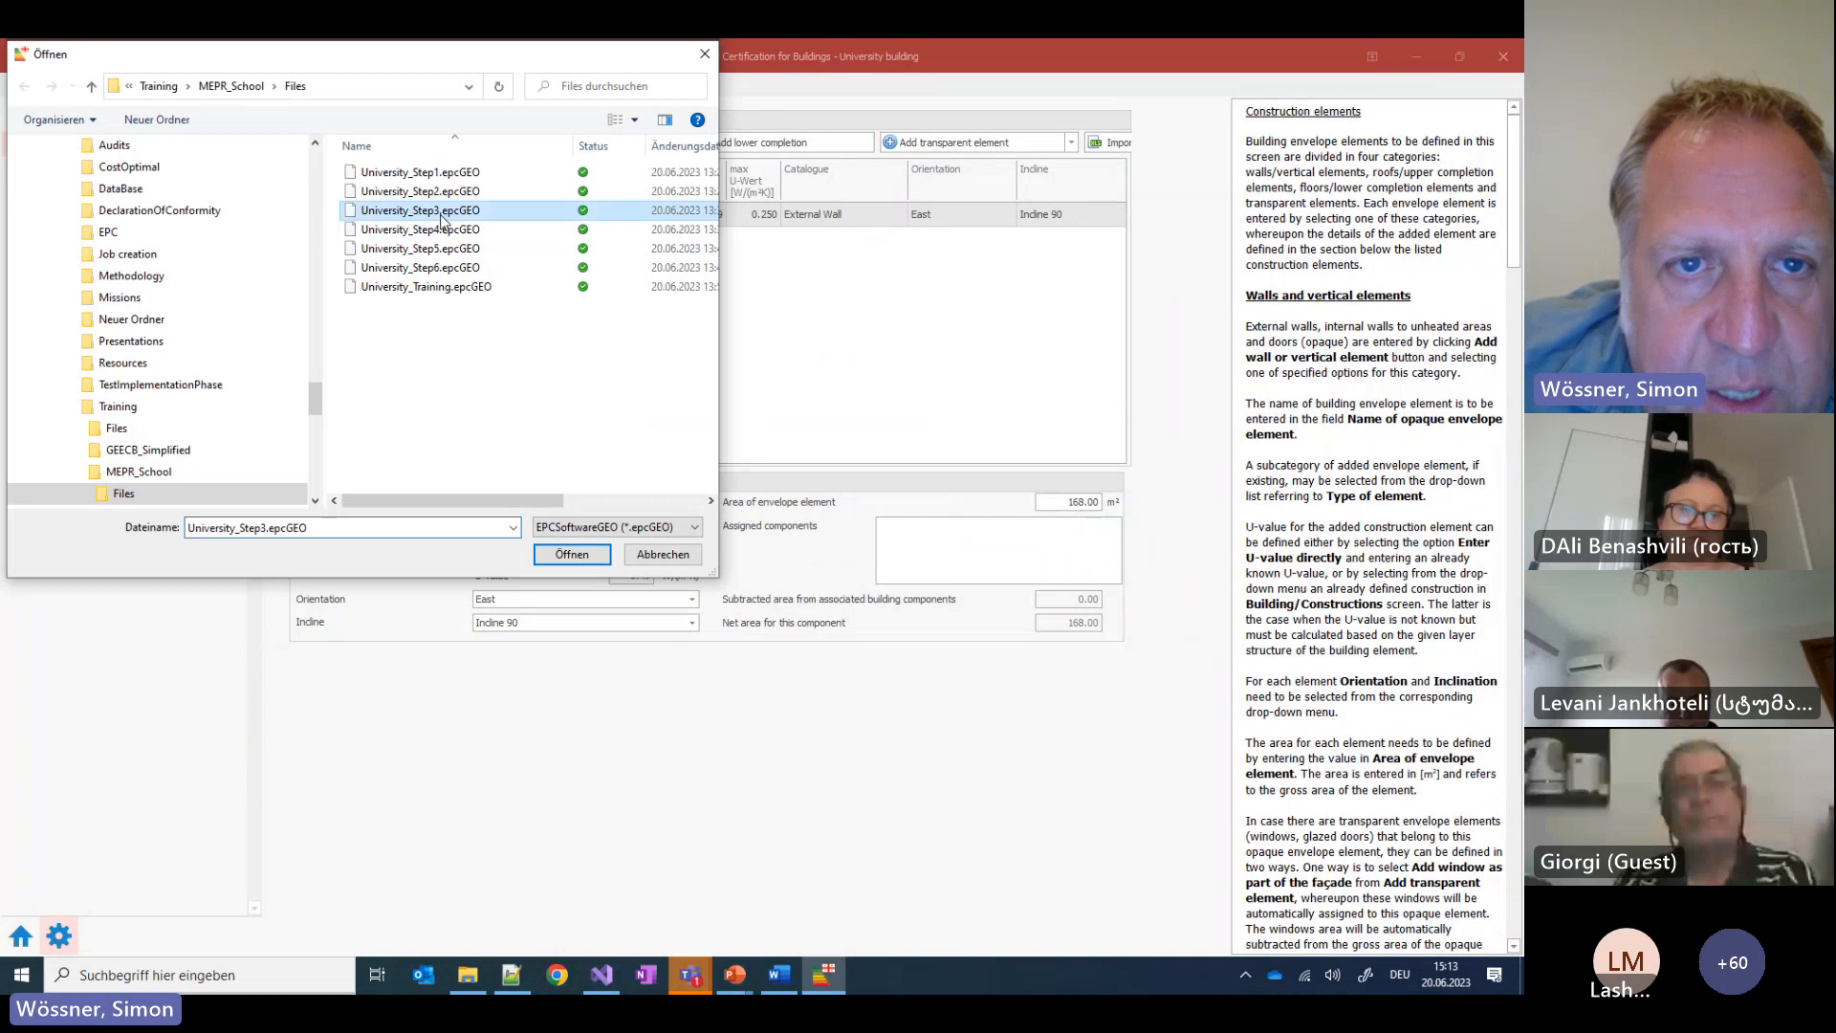
click(573, 554)
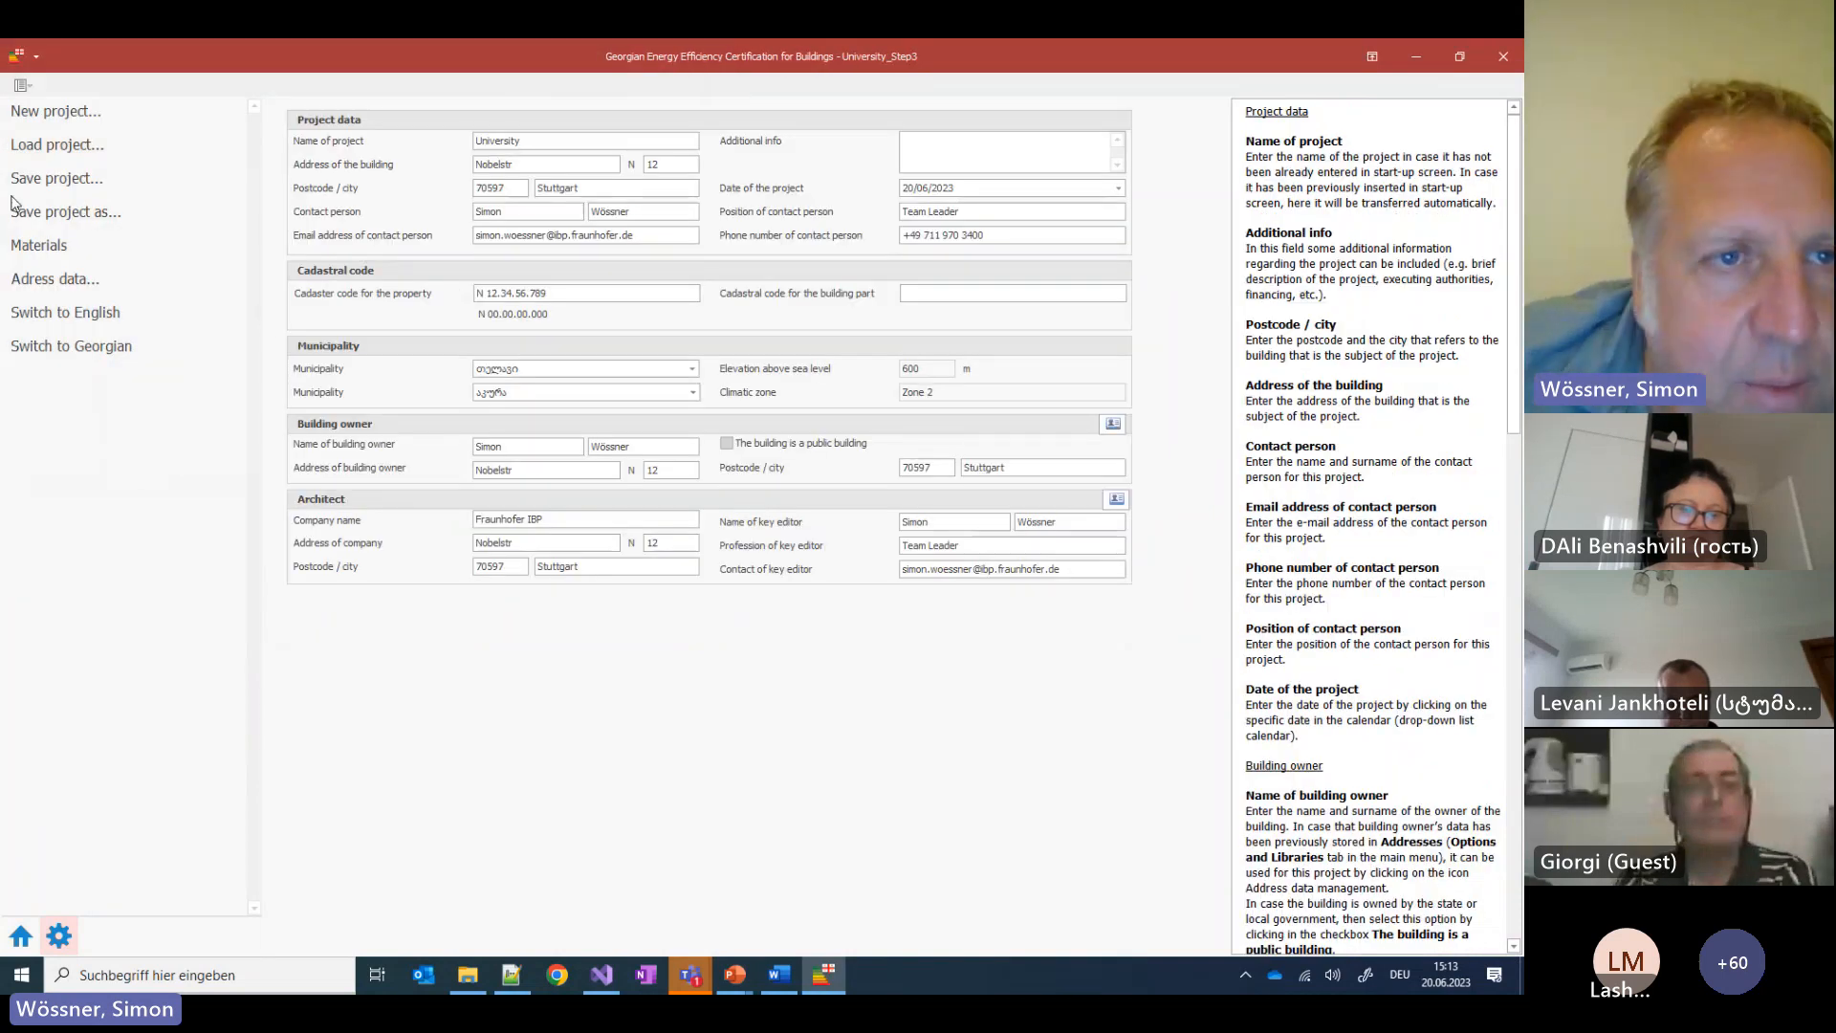
click(13, 943)
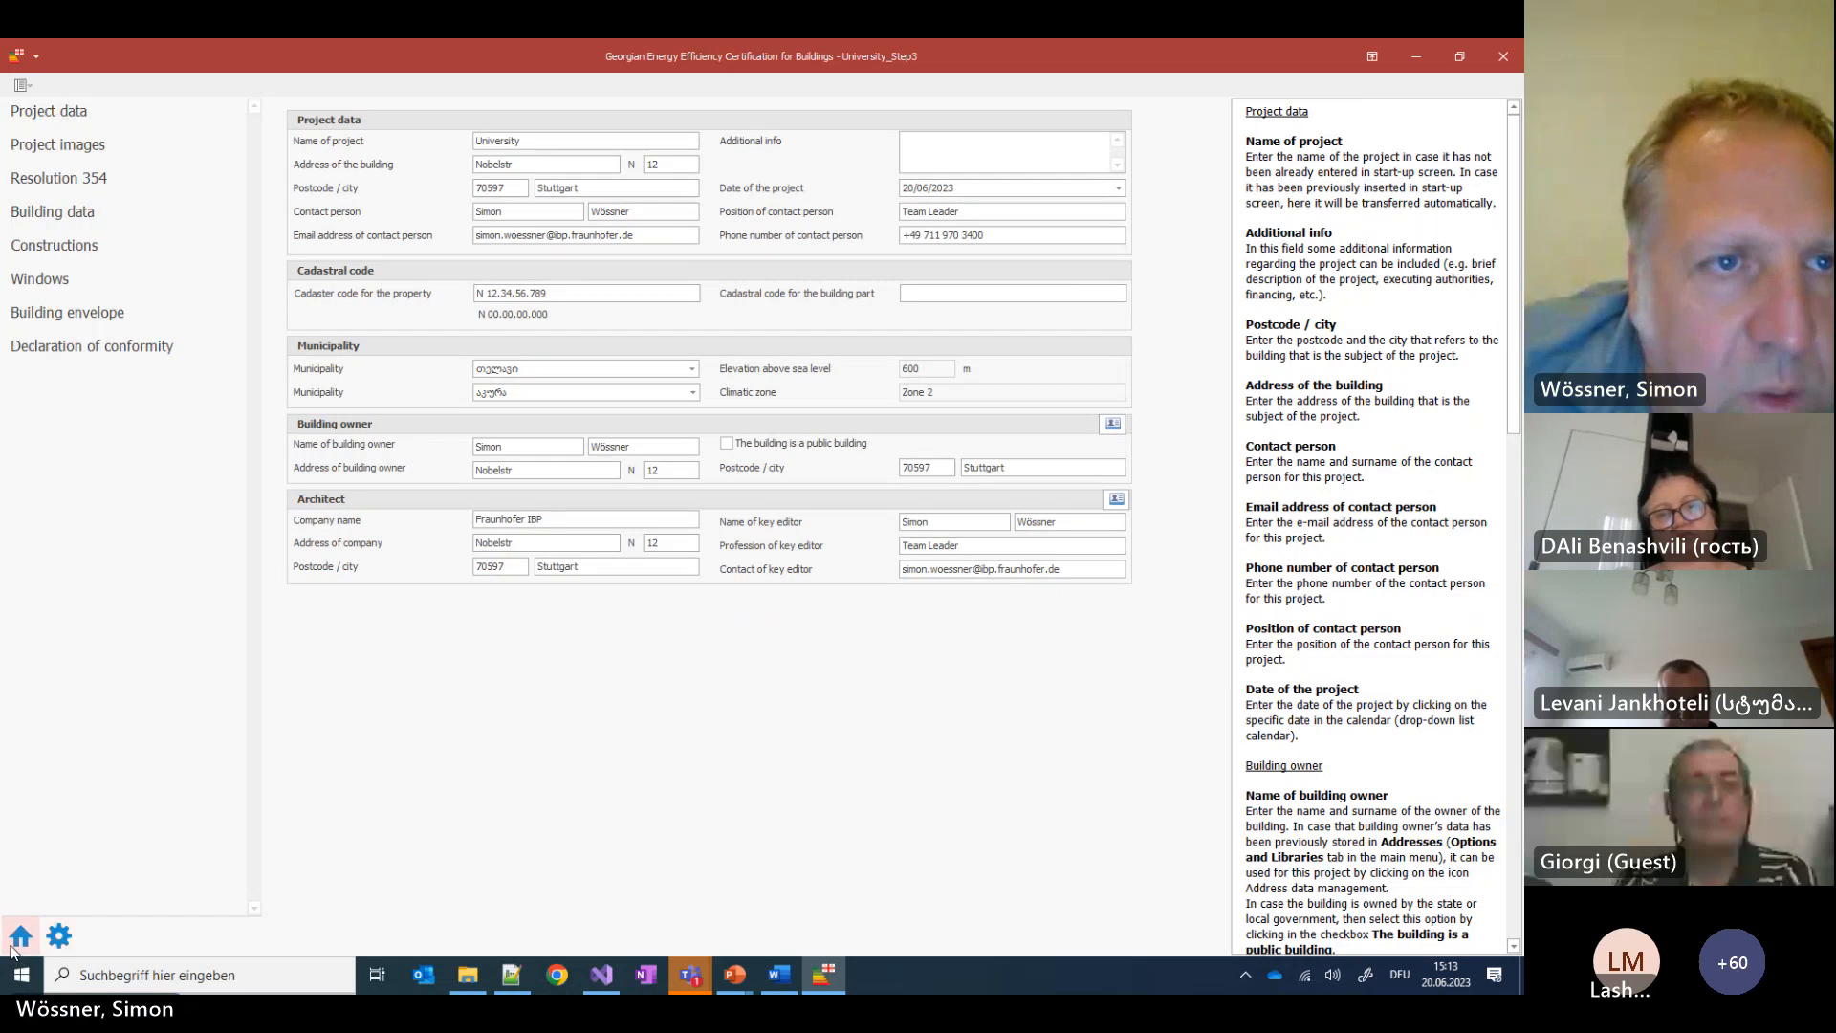
click(52, 249)
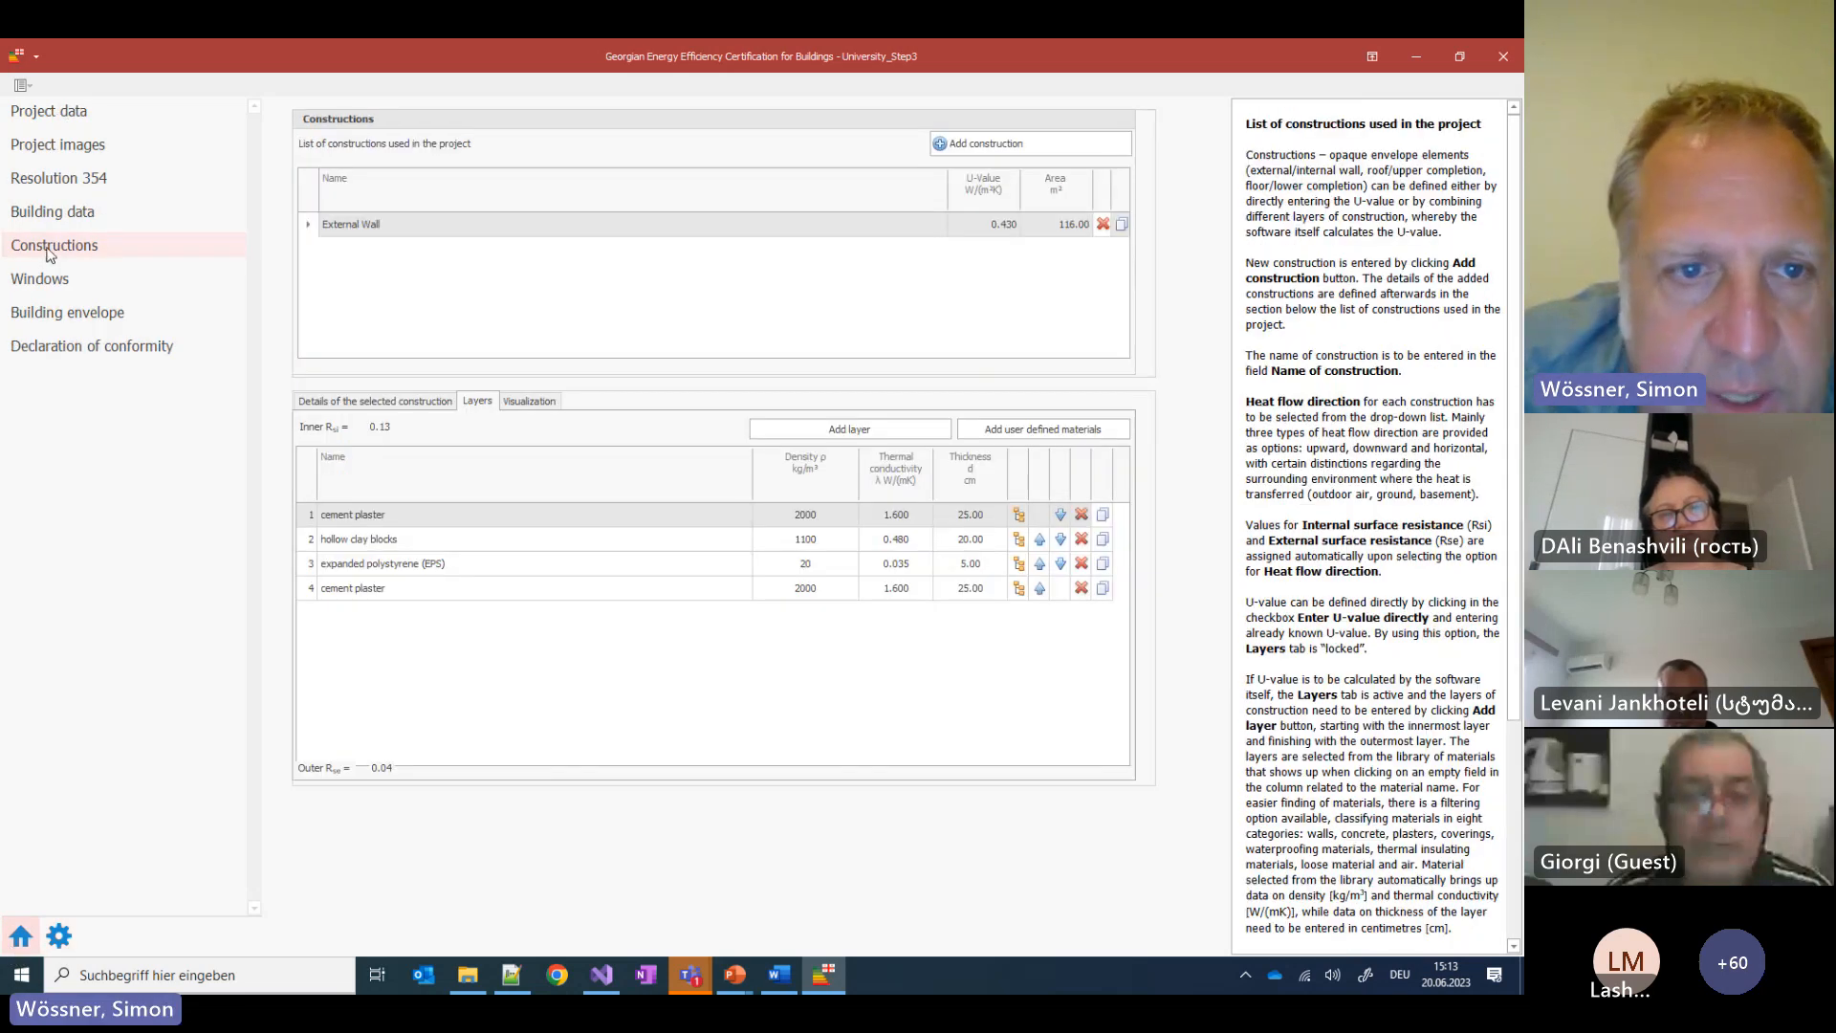
Delete New window 1 from Facade East and set the External Wall's orientation to East
click(48, 281)
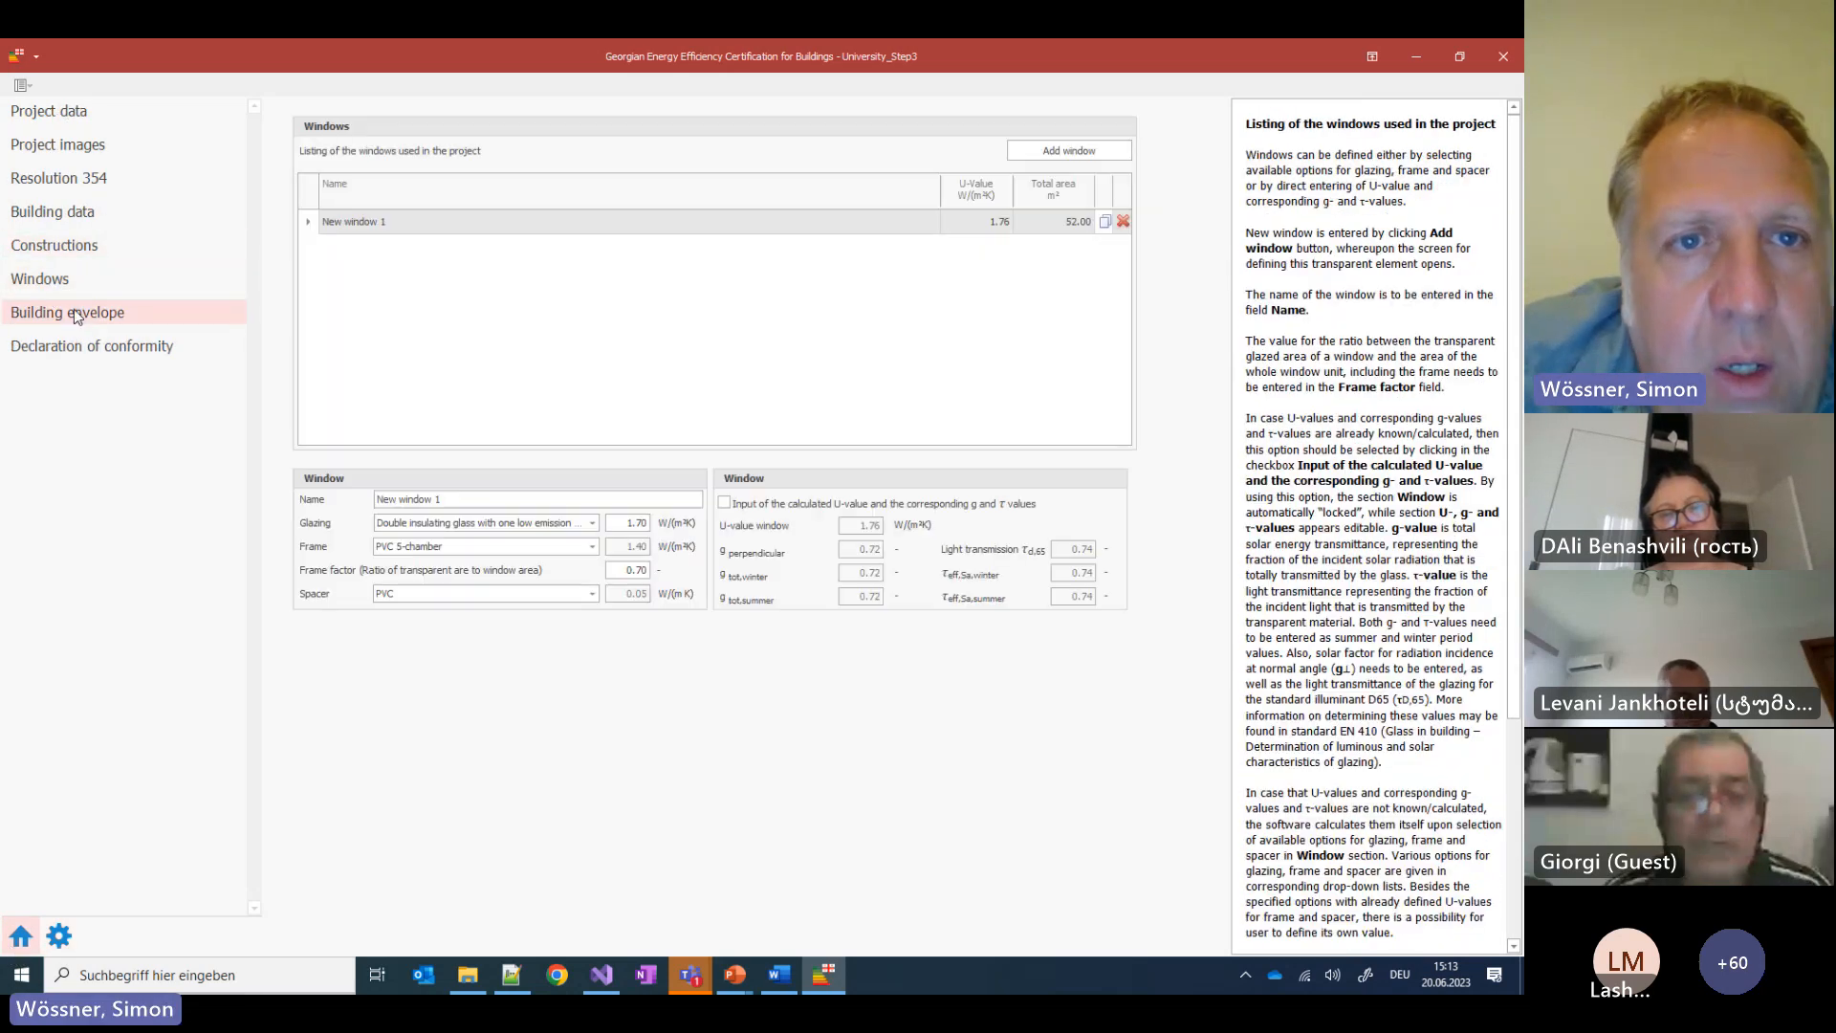
click(73, 308)
click(322, 214)
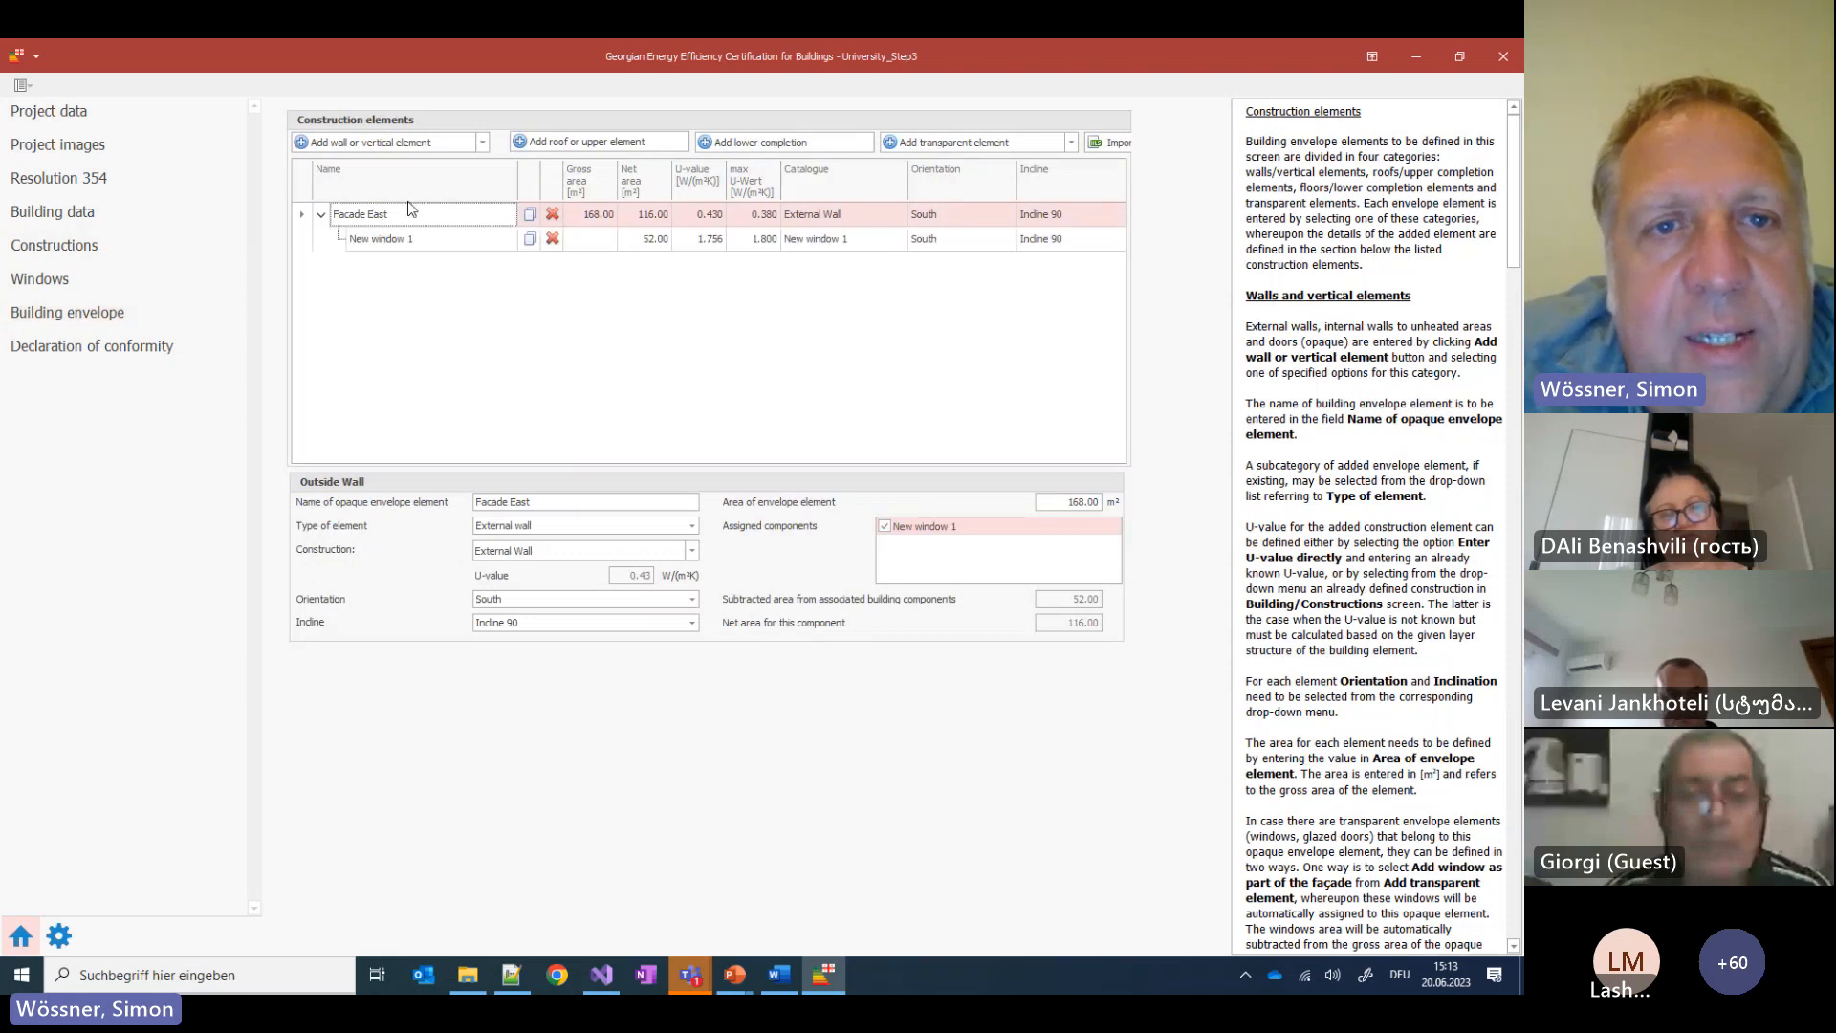
click(554, 240)
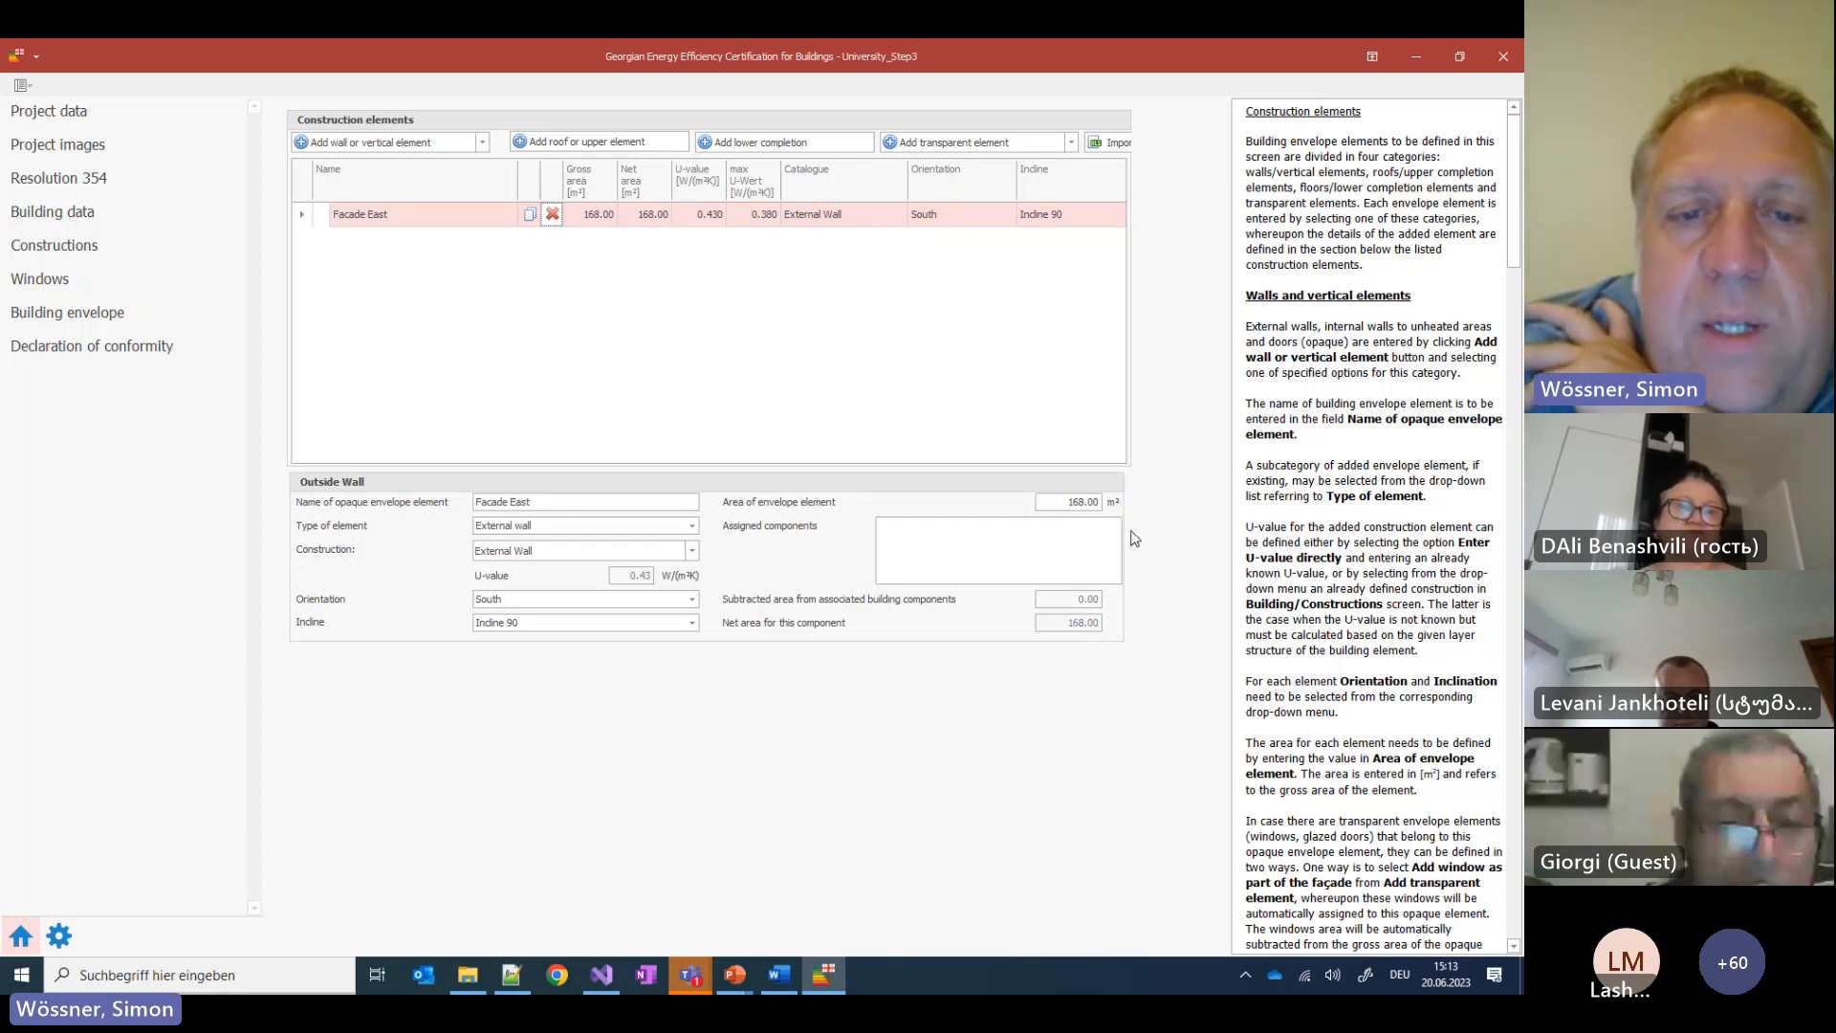
click(564, 599)
click(535, 662)
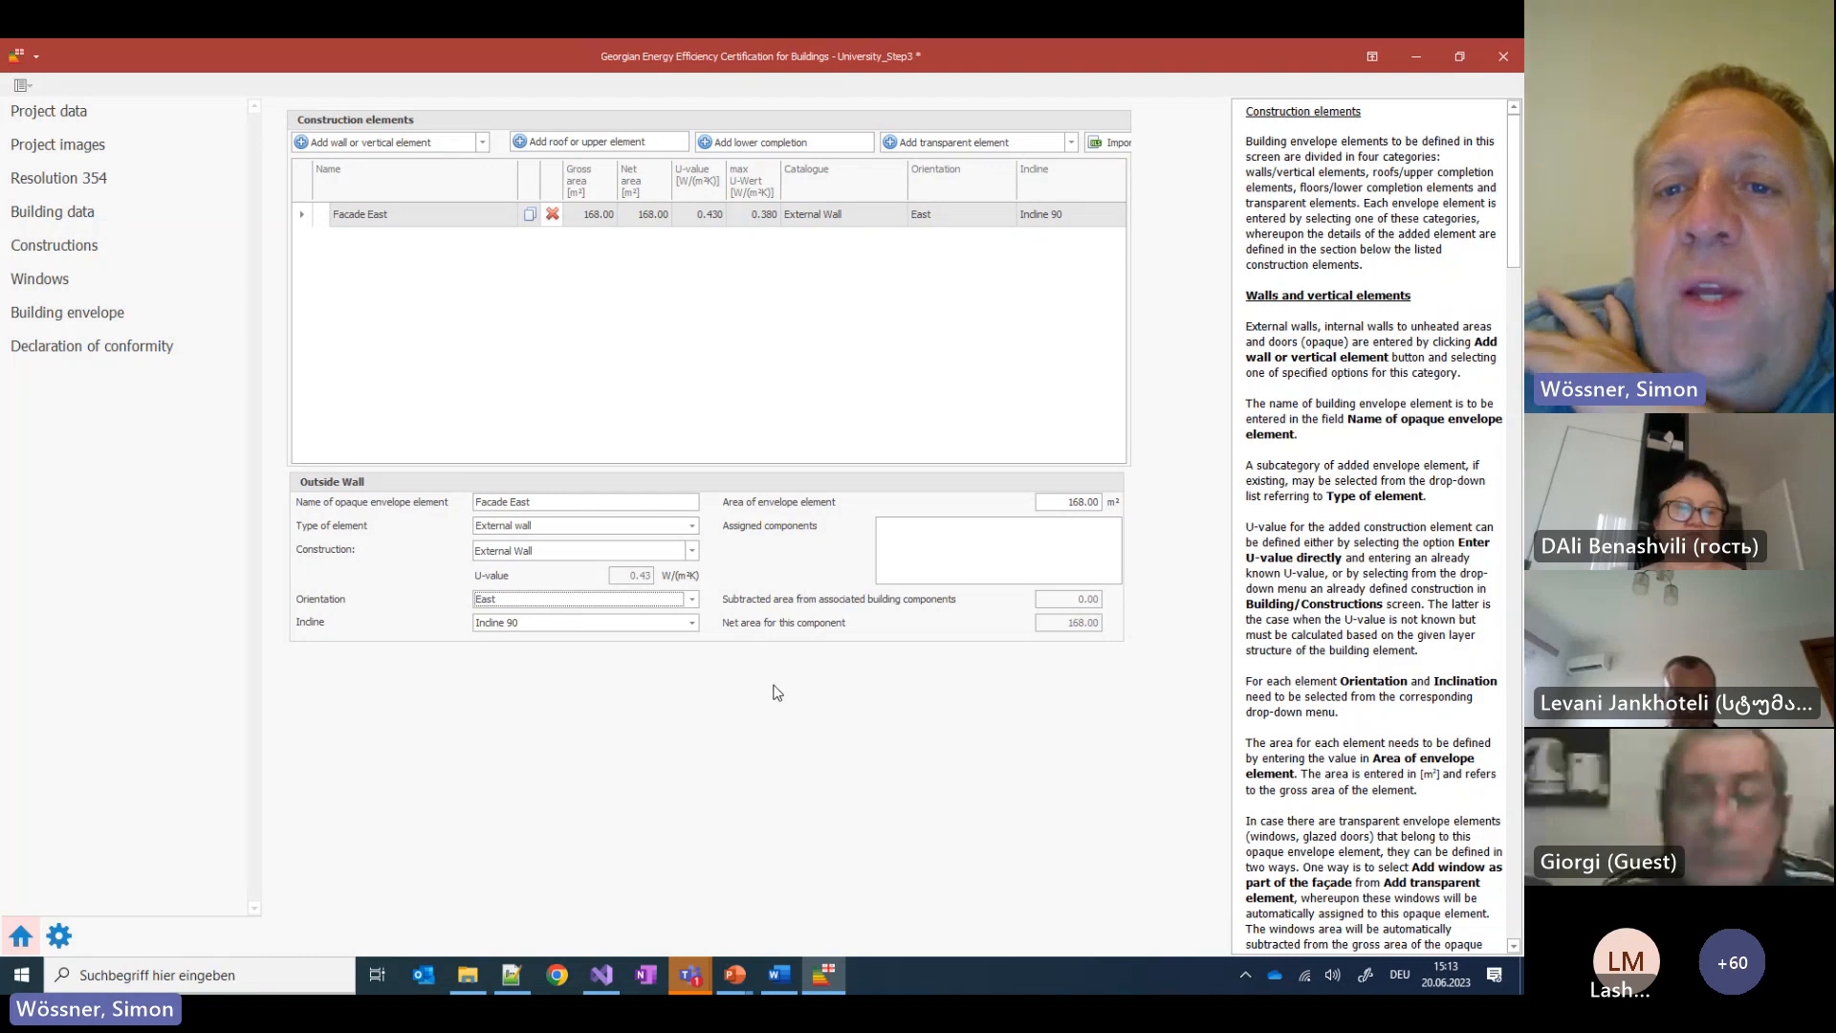
click(1072, 143)
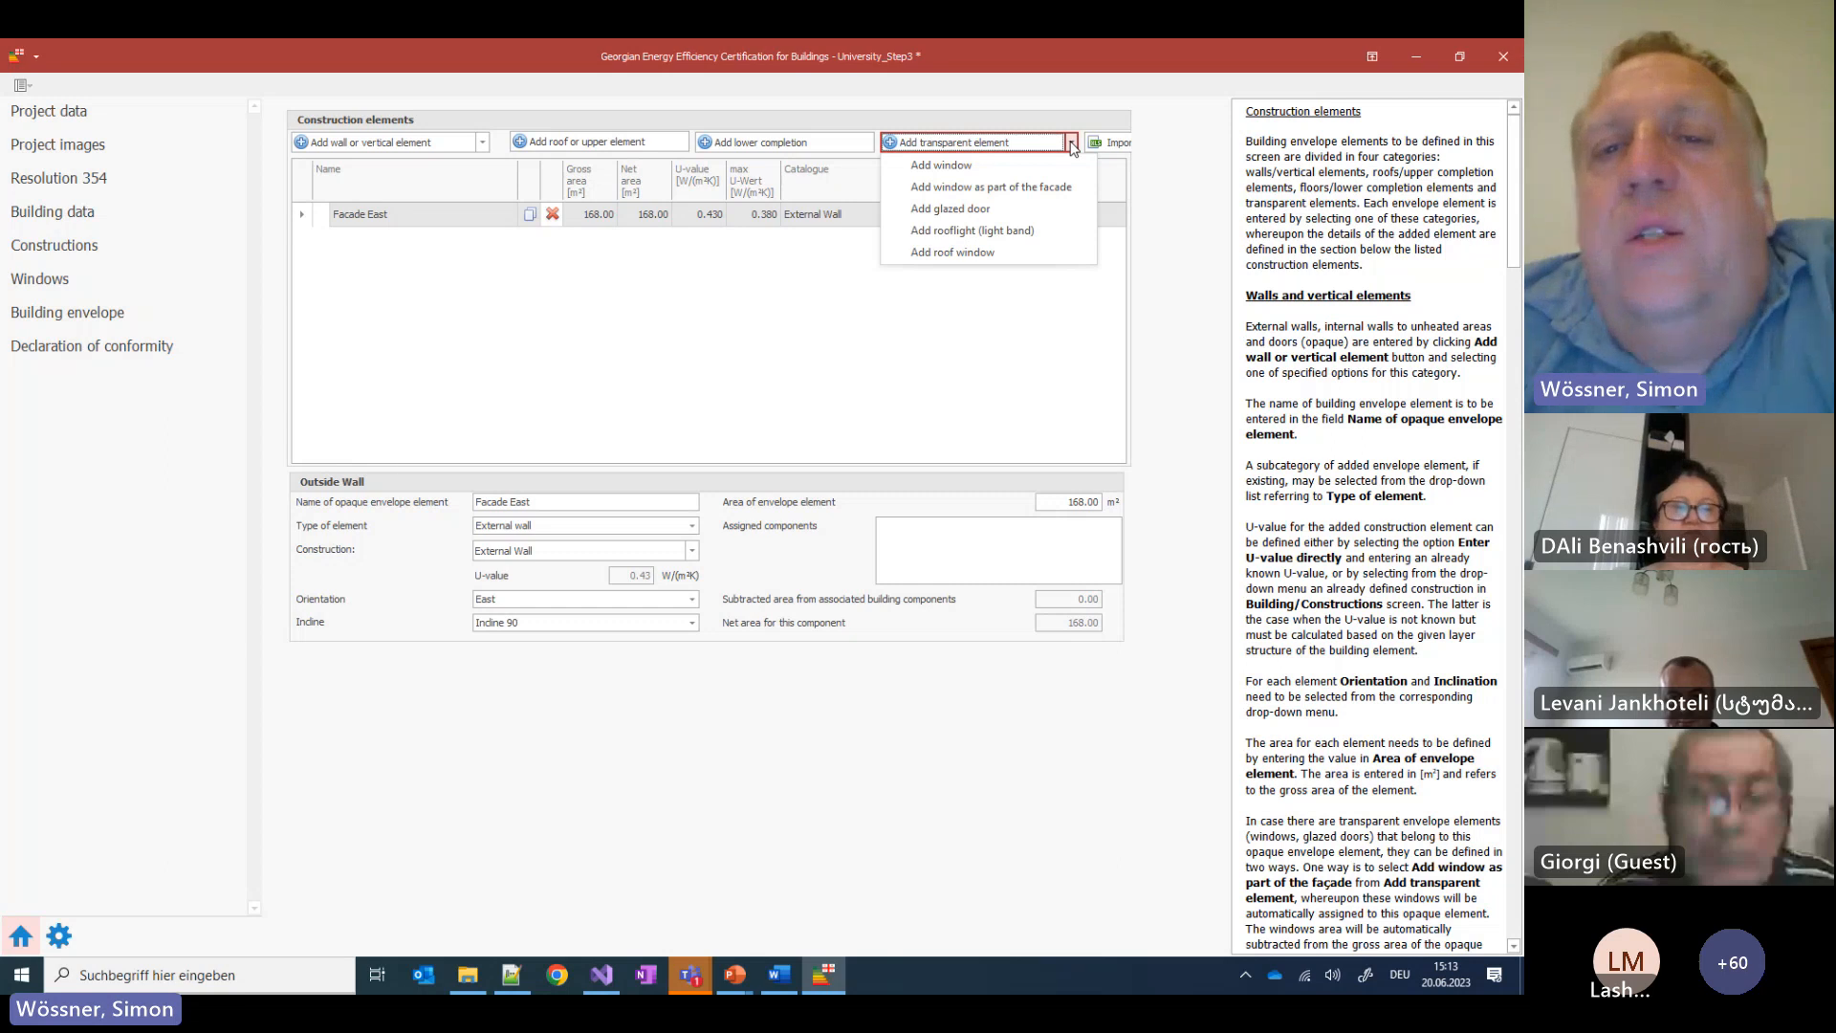
Add a window to Facade East with a 52 m² total area, leaving 116 m² net wall
click(978, 188)
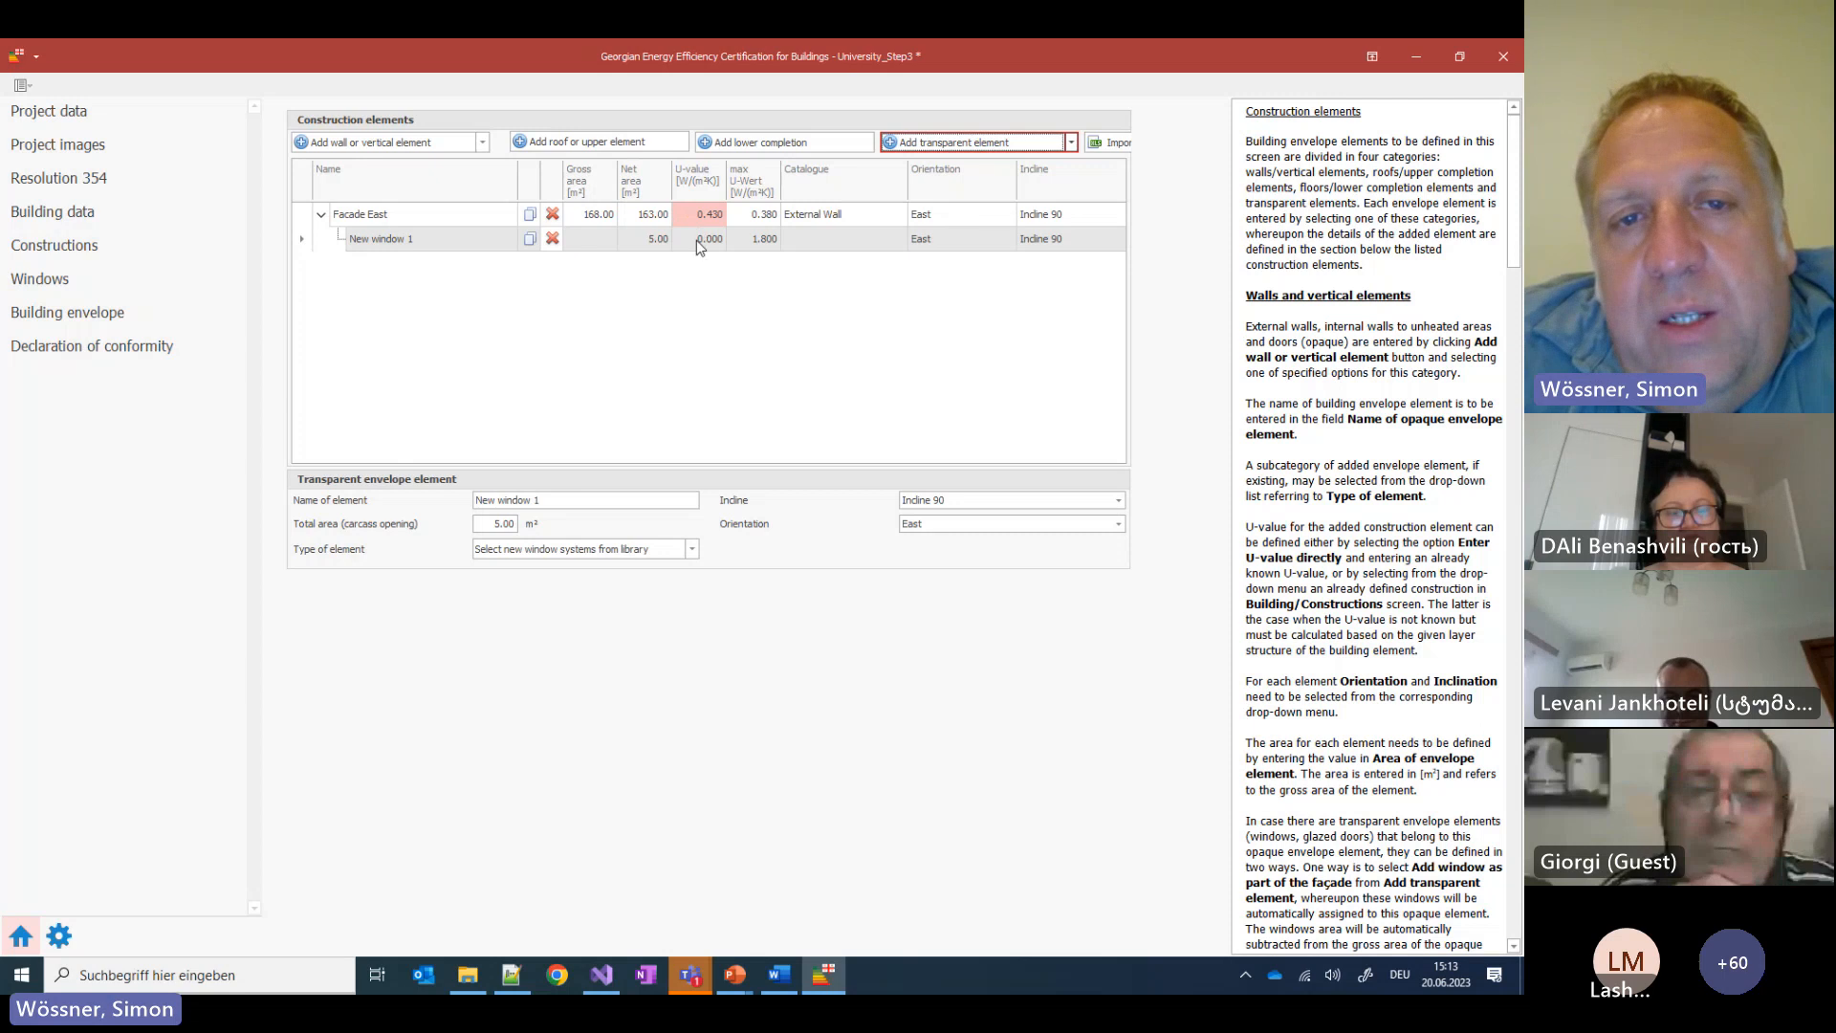
click(650, 241)
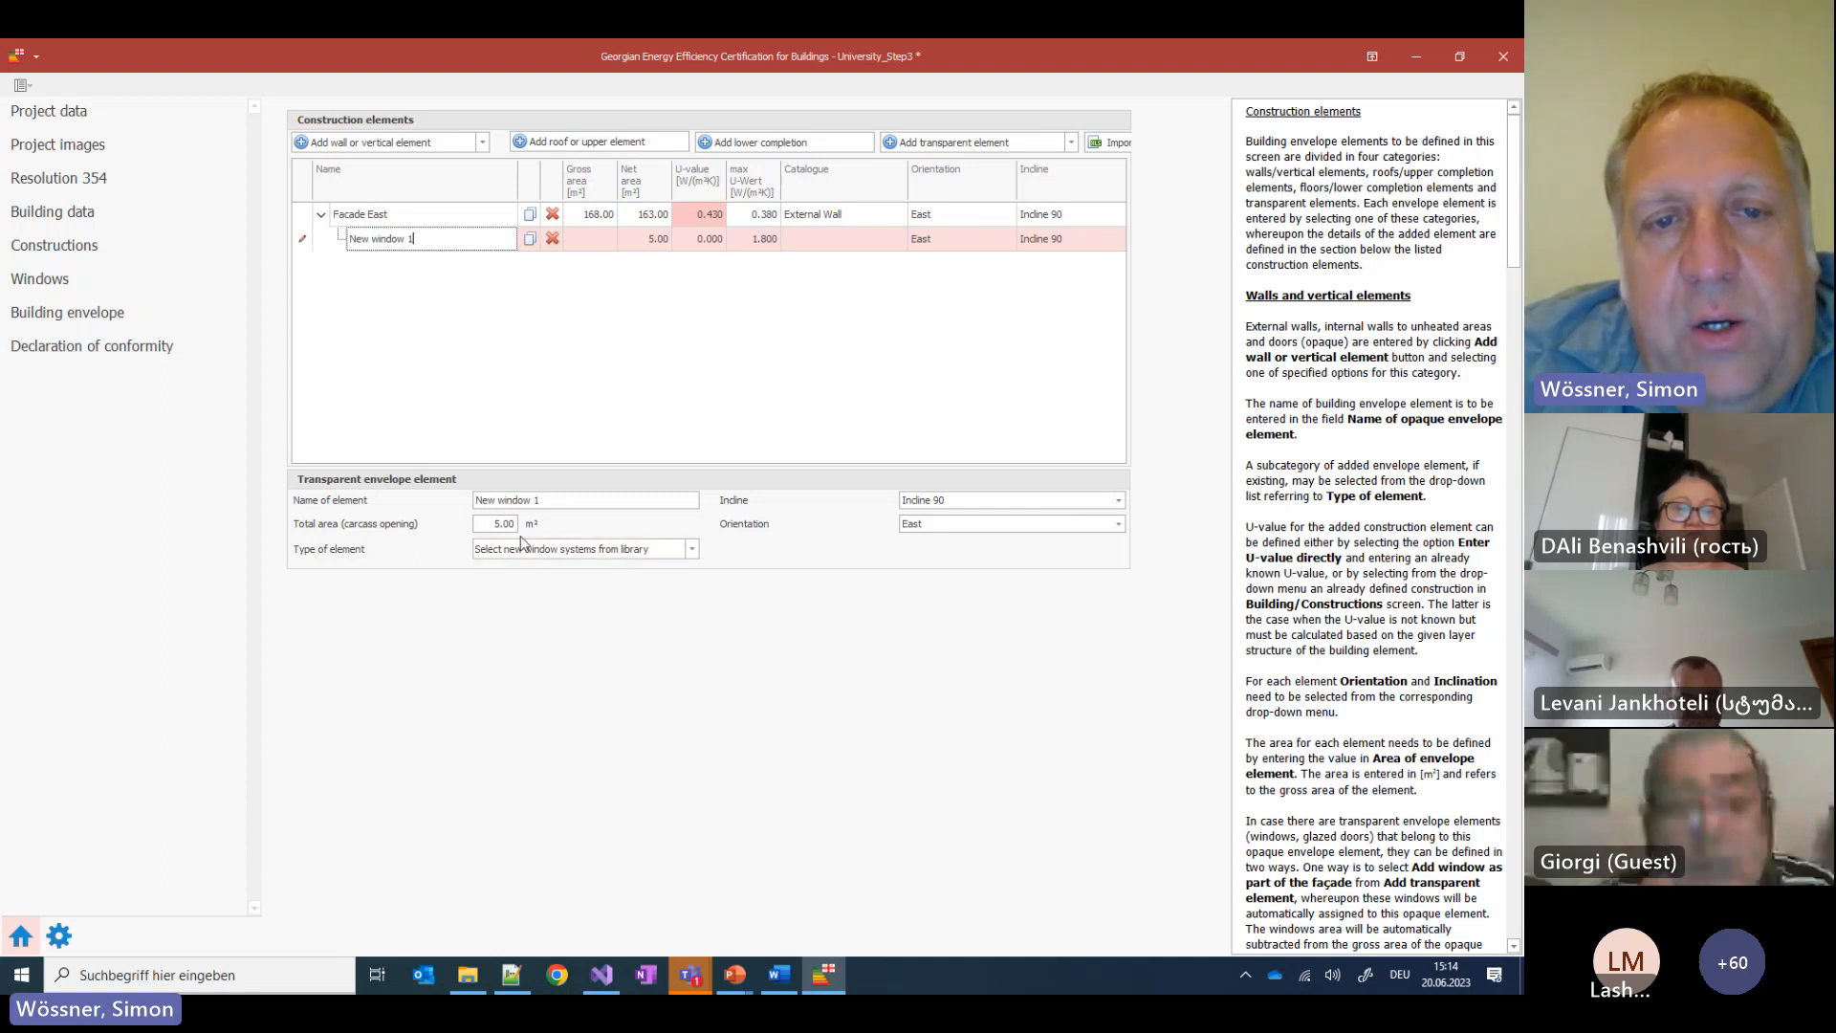
click(487, 525)
drag(487, 527, 568, 522)
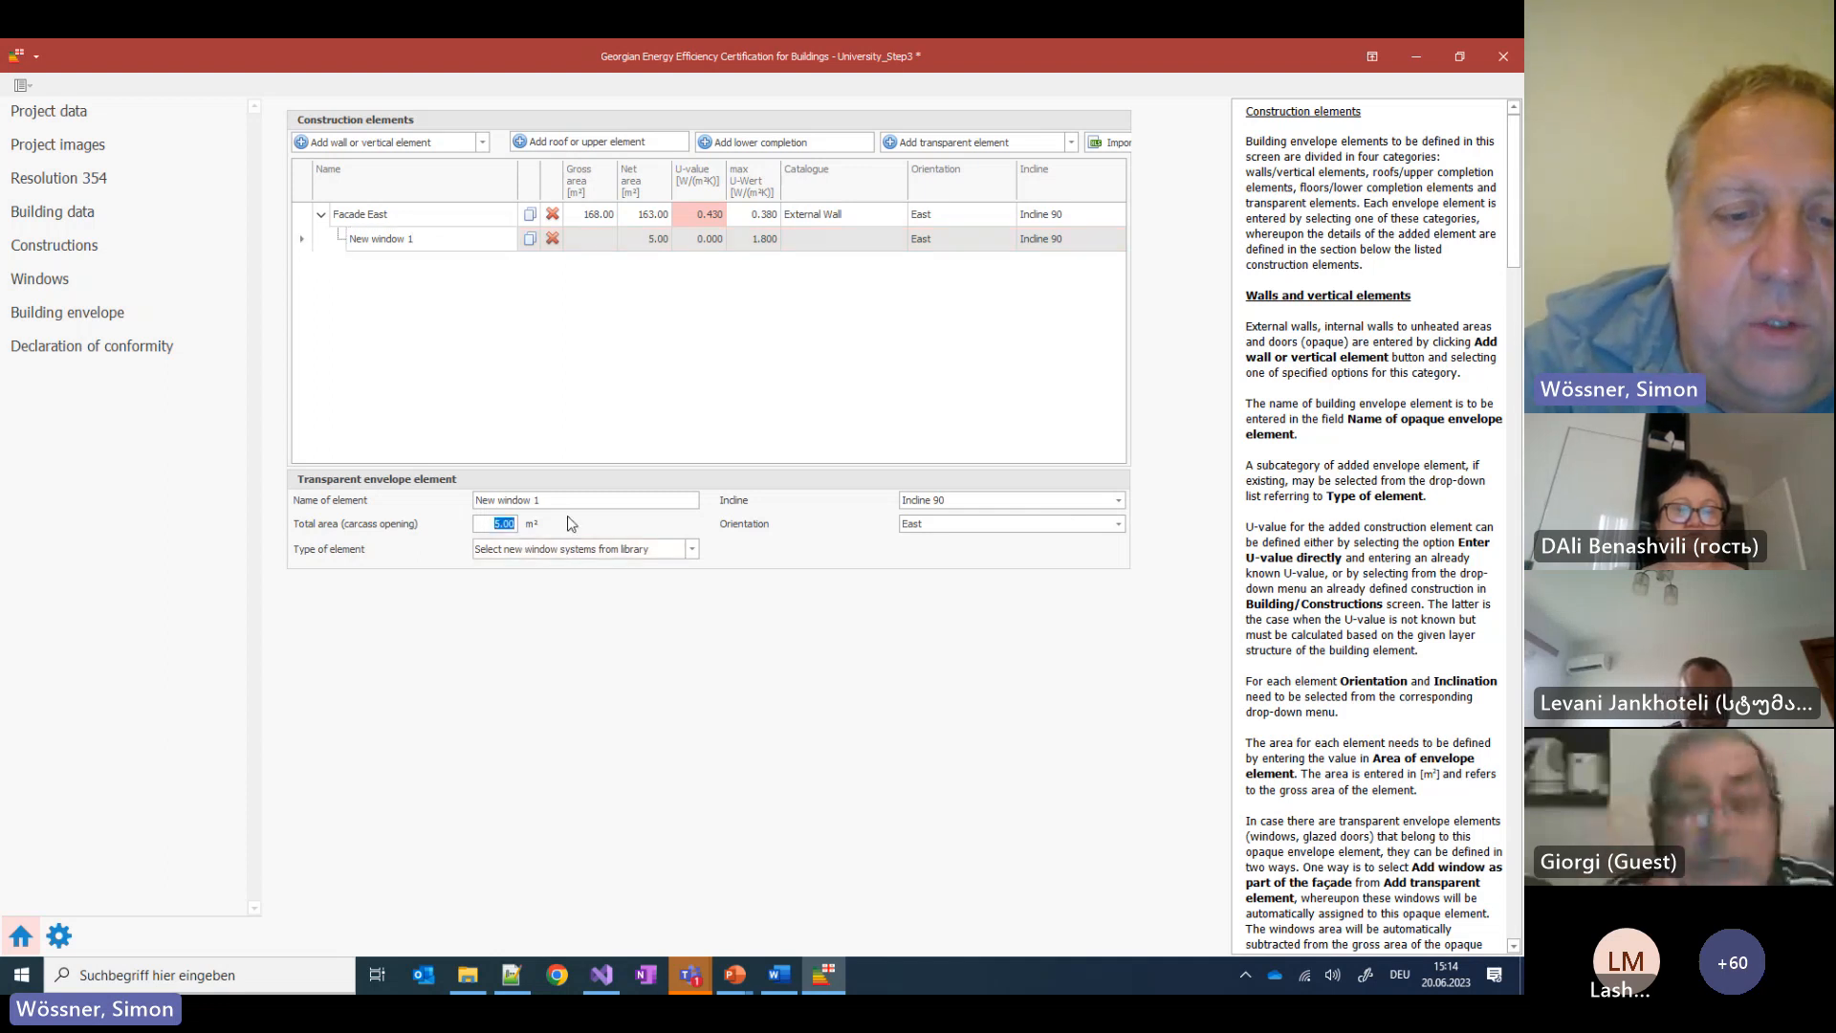
text(5)
click(667, 318)
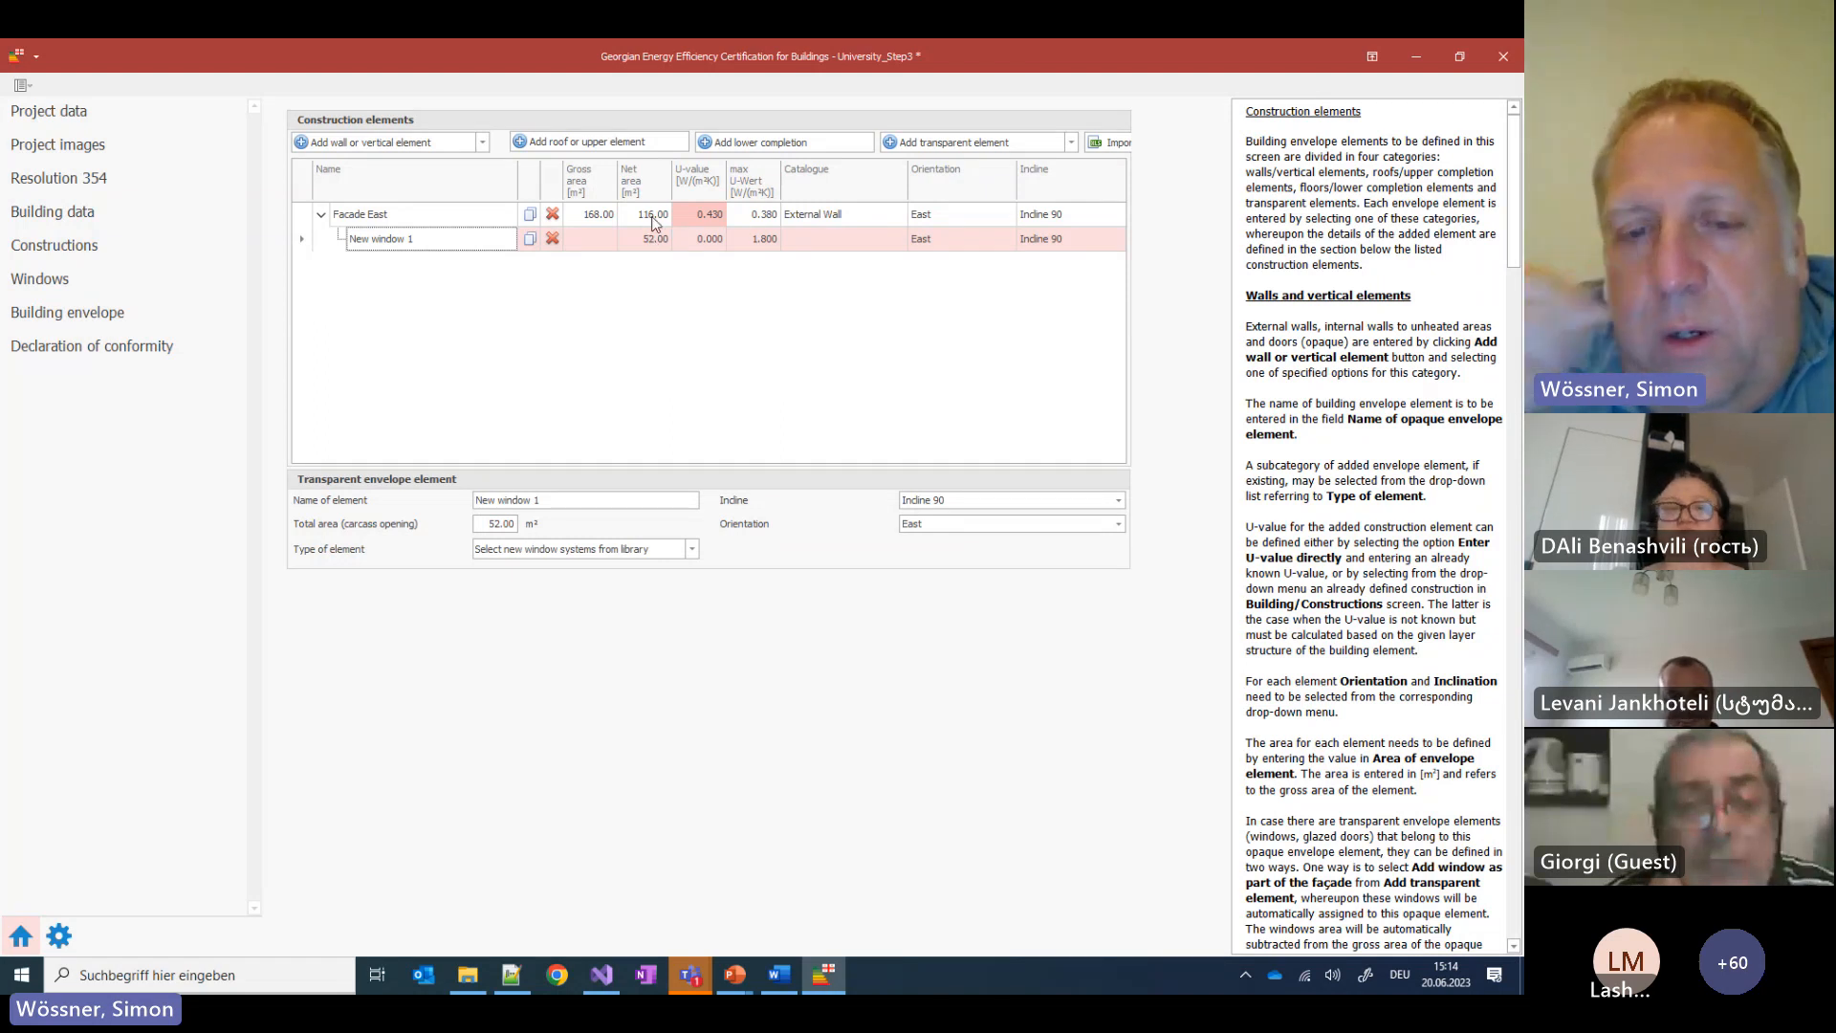
Review the Building envelope slide's areas, then minimize it to show the Declaration of conformity slide
mouse_move(753, 988)
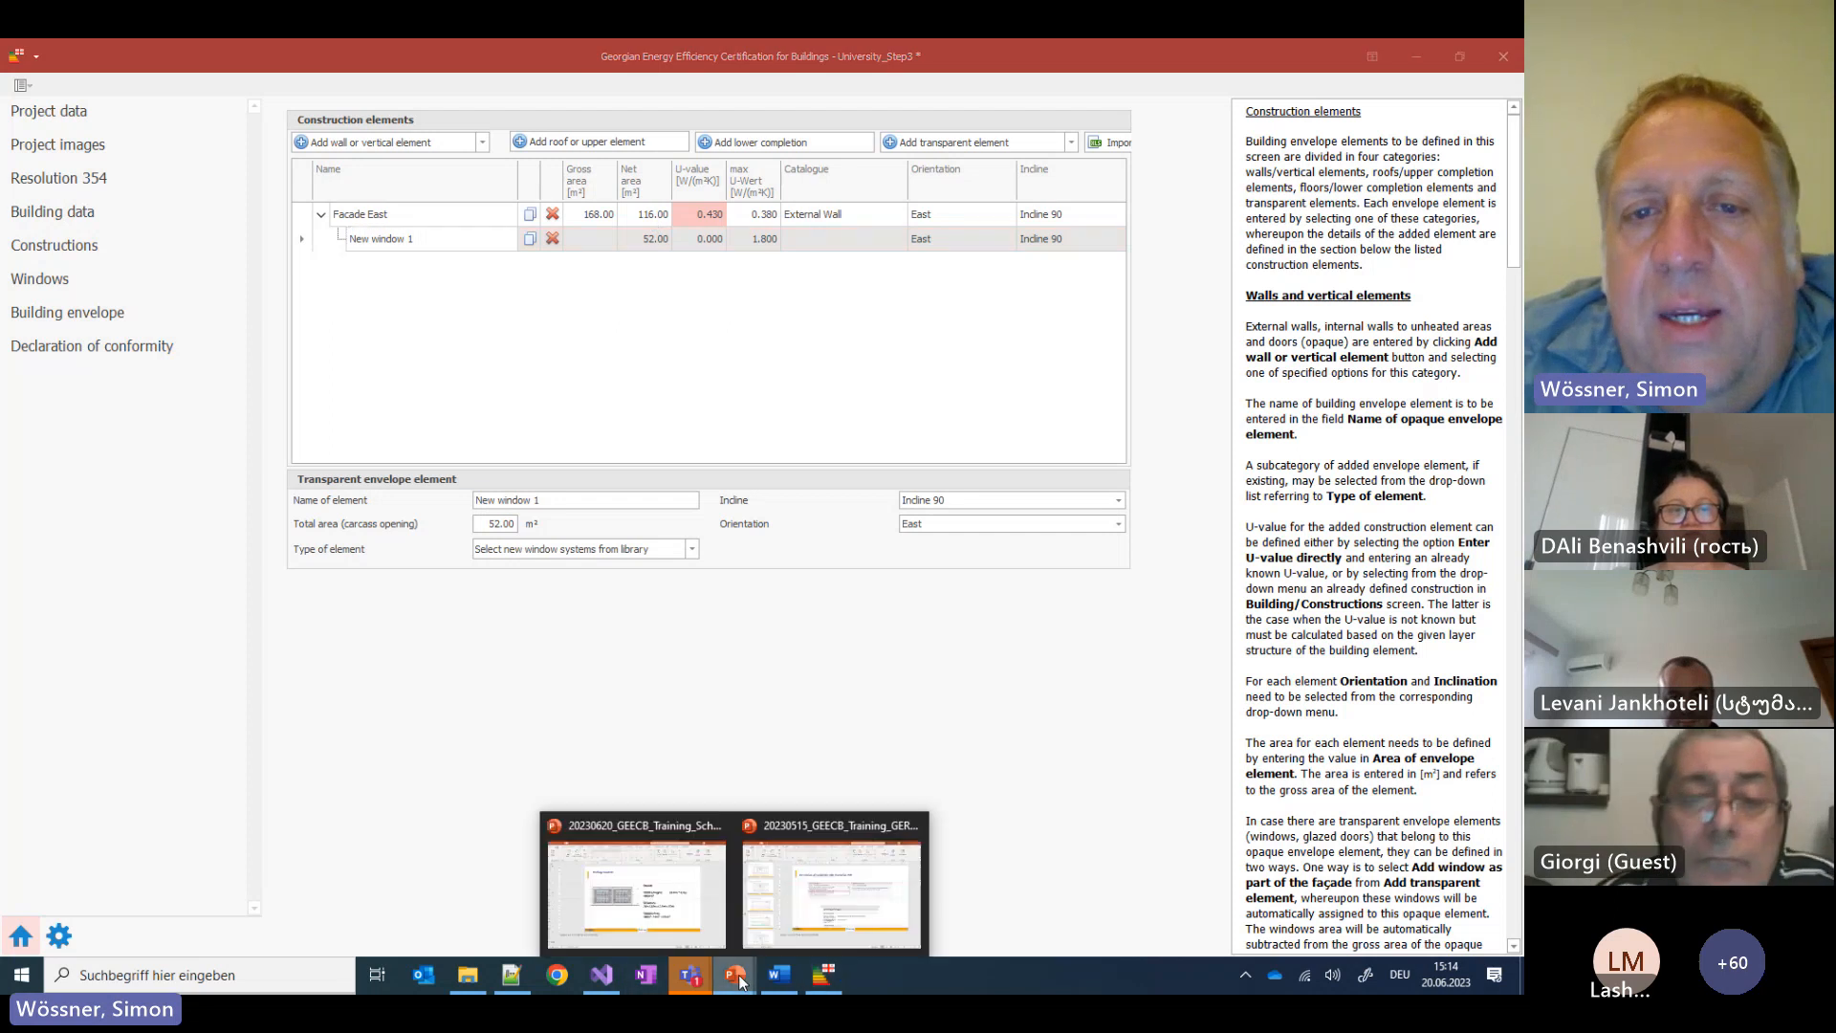
click(820, 897)
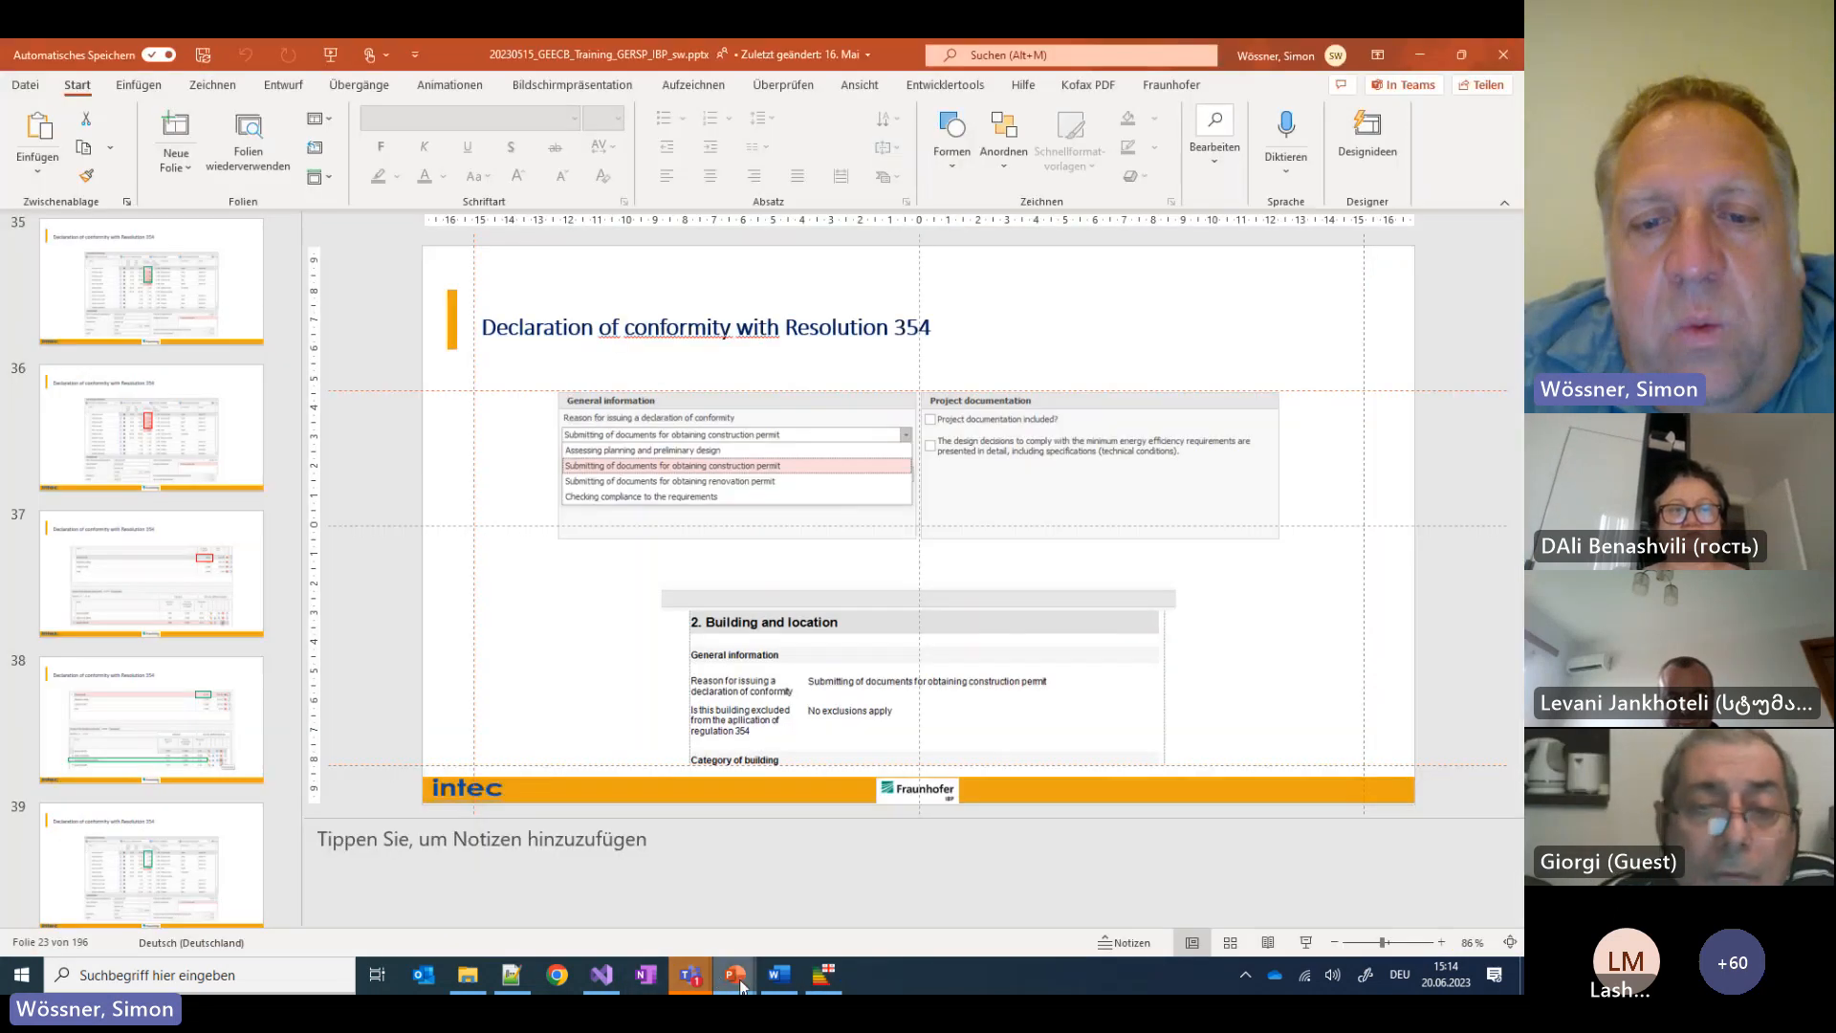
click(838, 884)
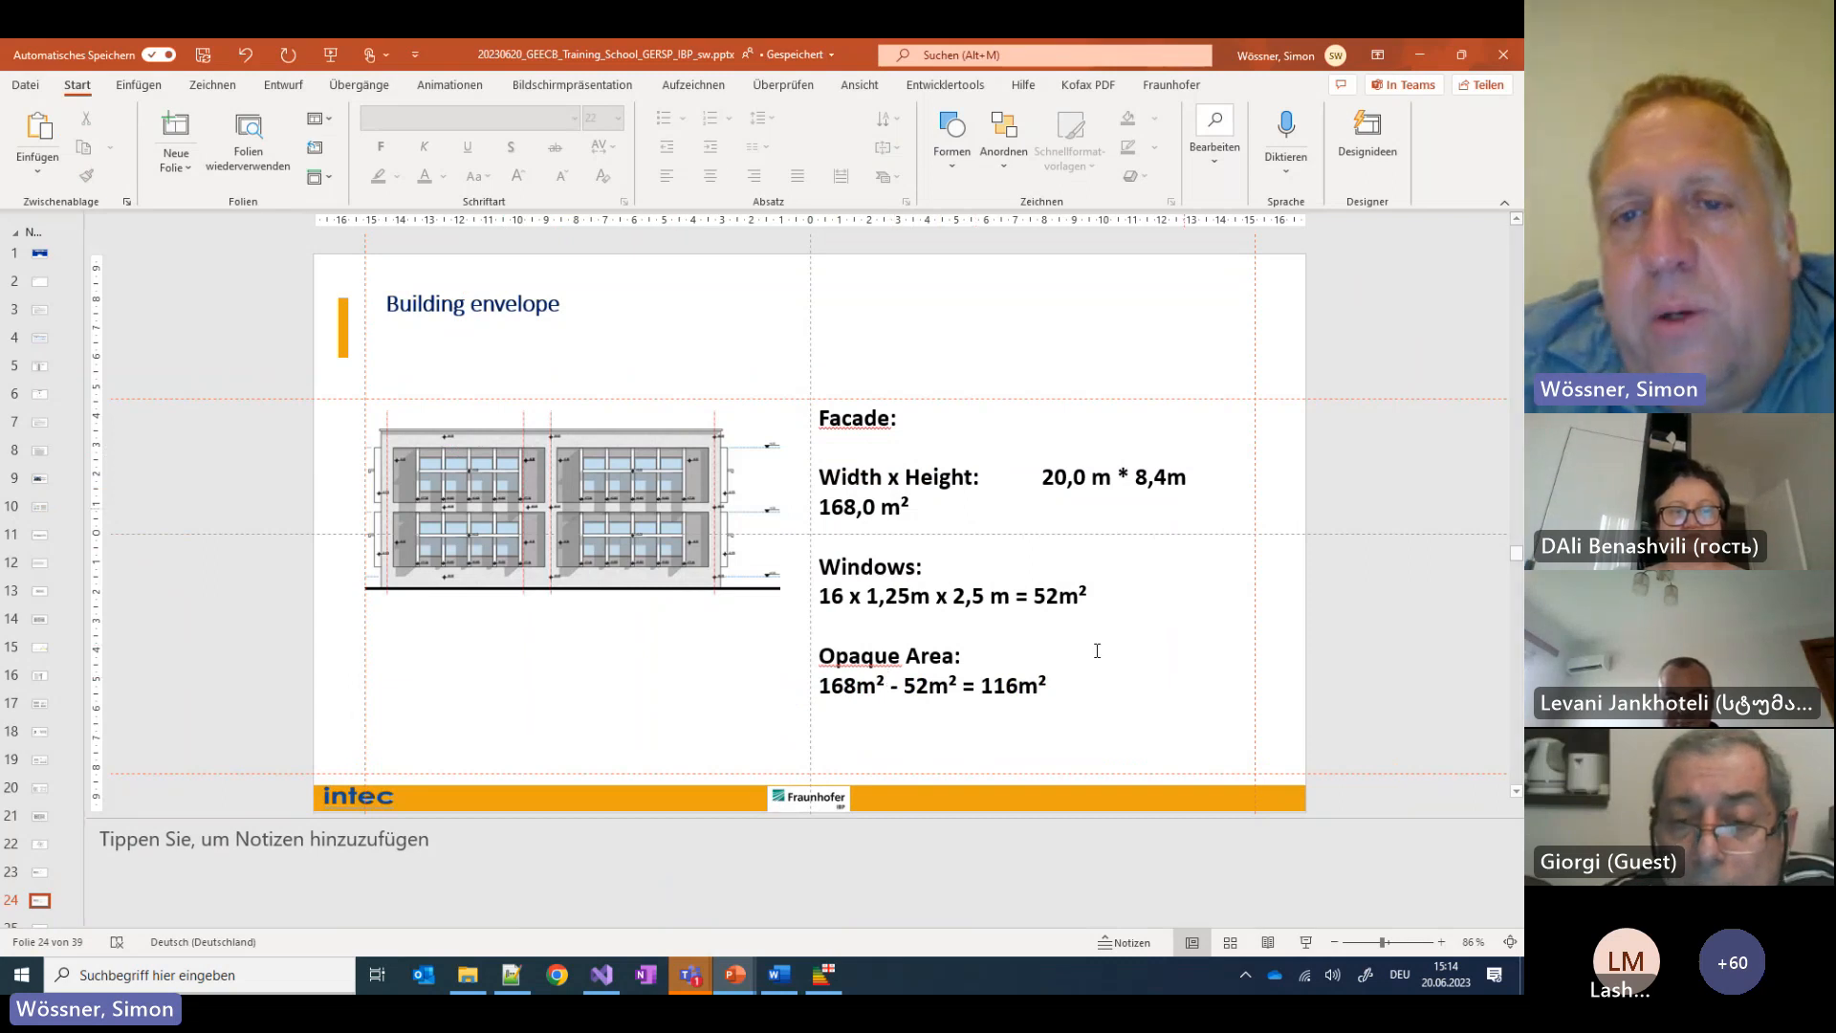
click(1419, 57)
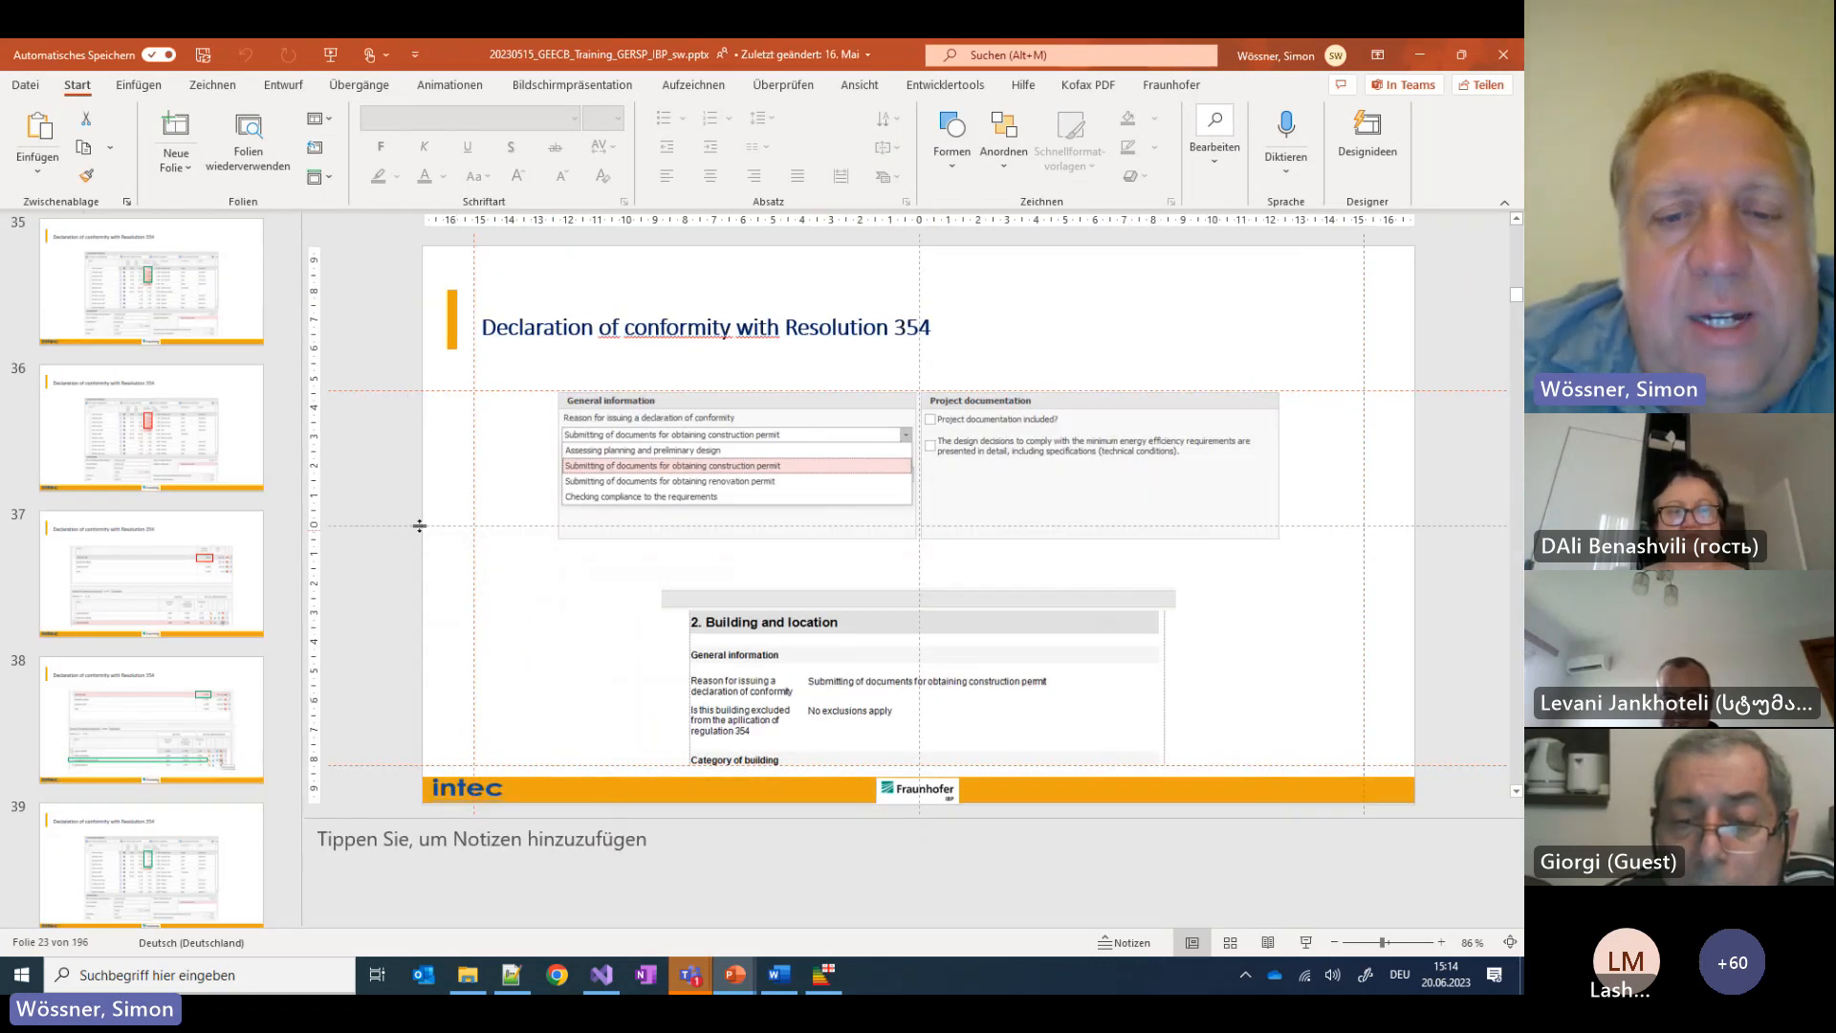
Set the 52 m² window's type to New window 1 (U-value 1.756) and review Facade East
click(822, 975)
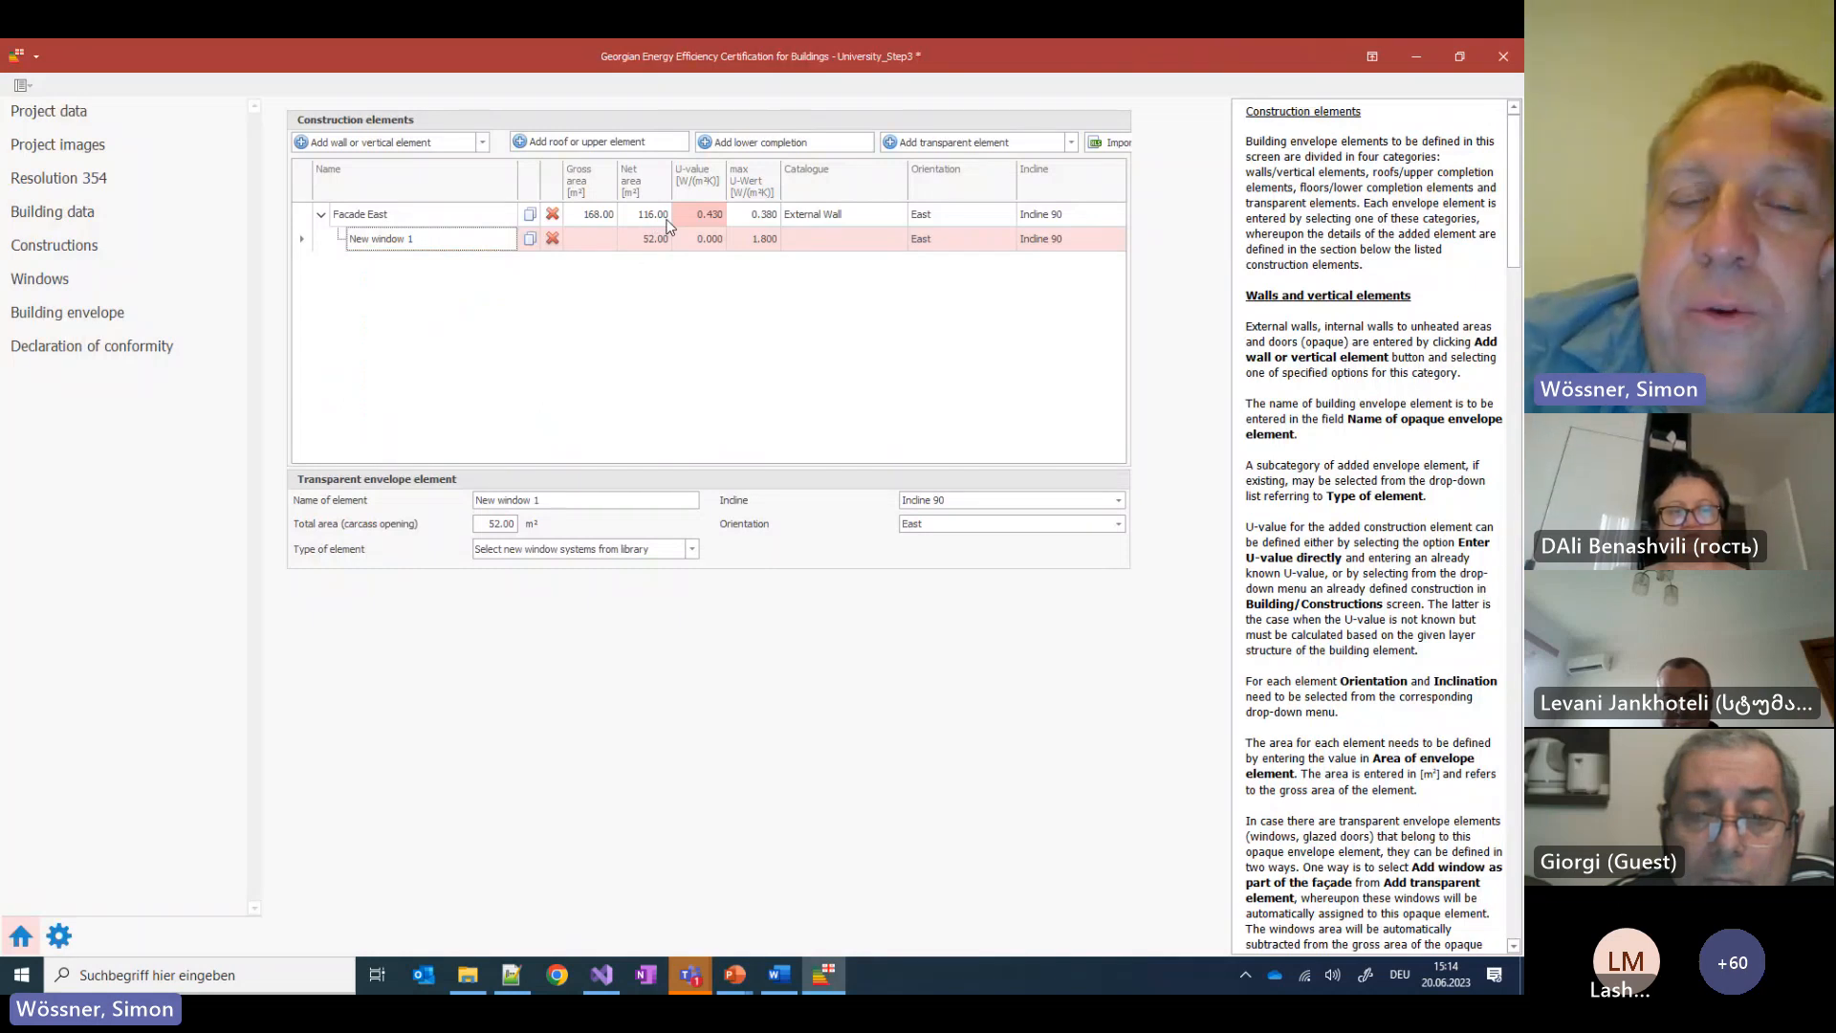
click(690, 555)
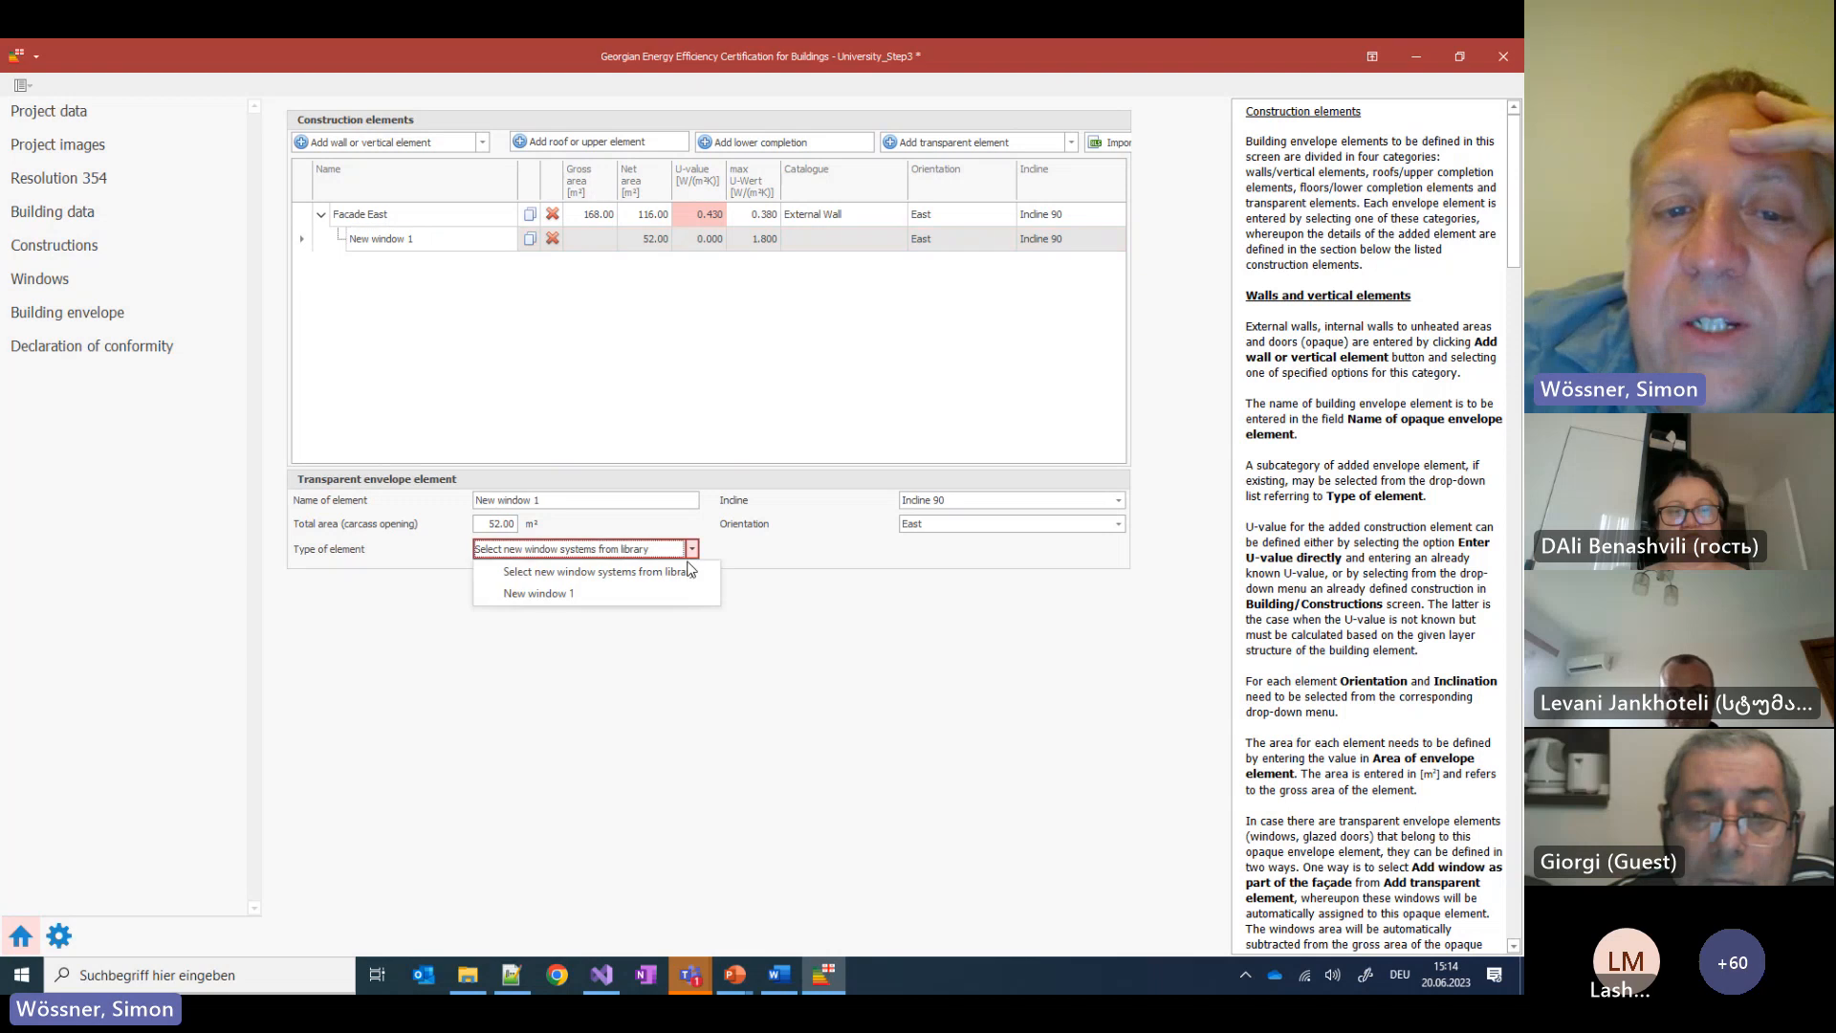
click(570, 597)
click(775, 331)
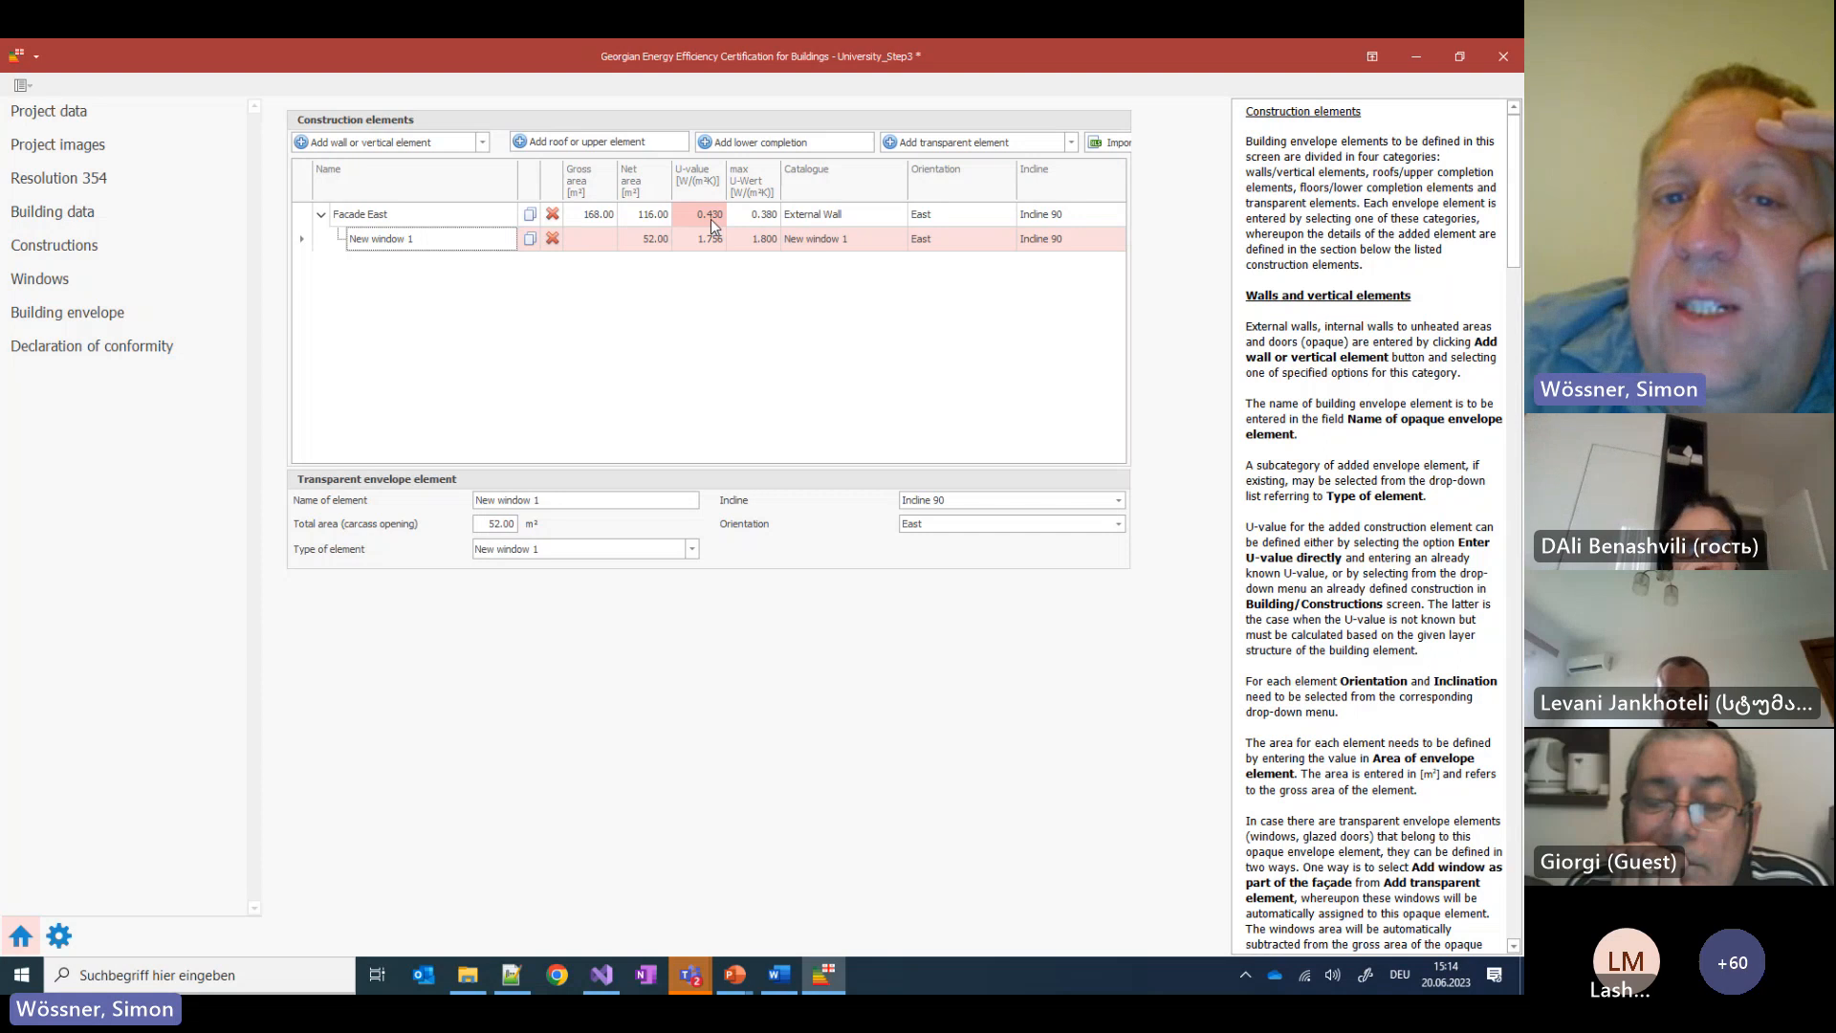
click(764, 215)
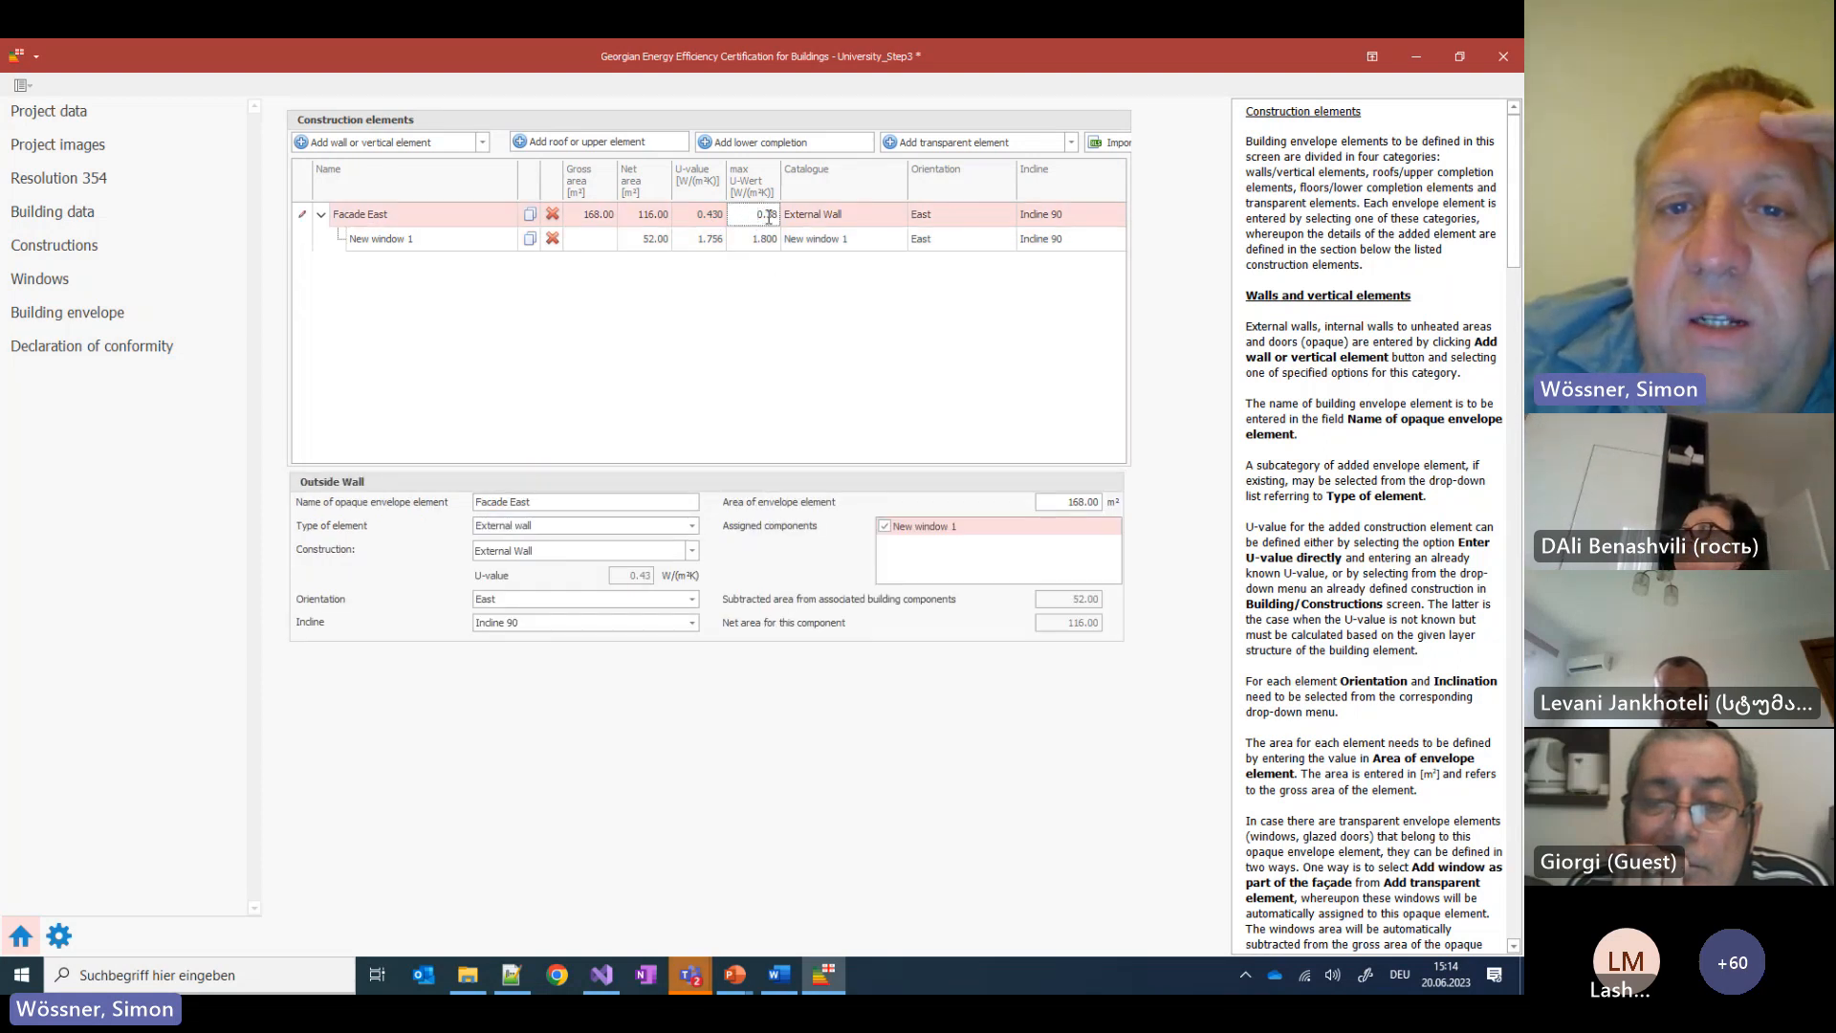
click(704, 218)
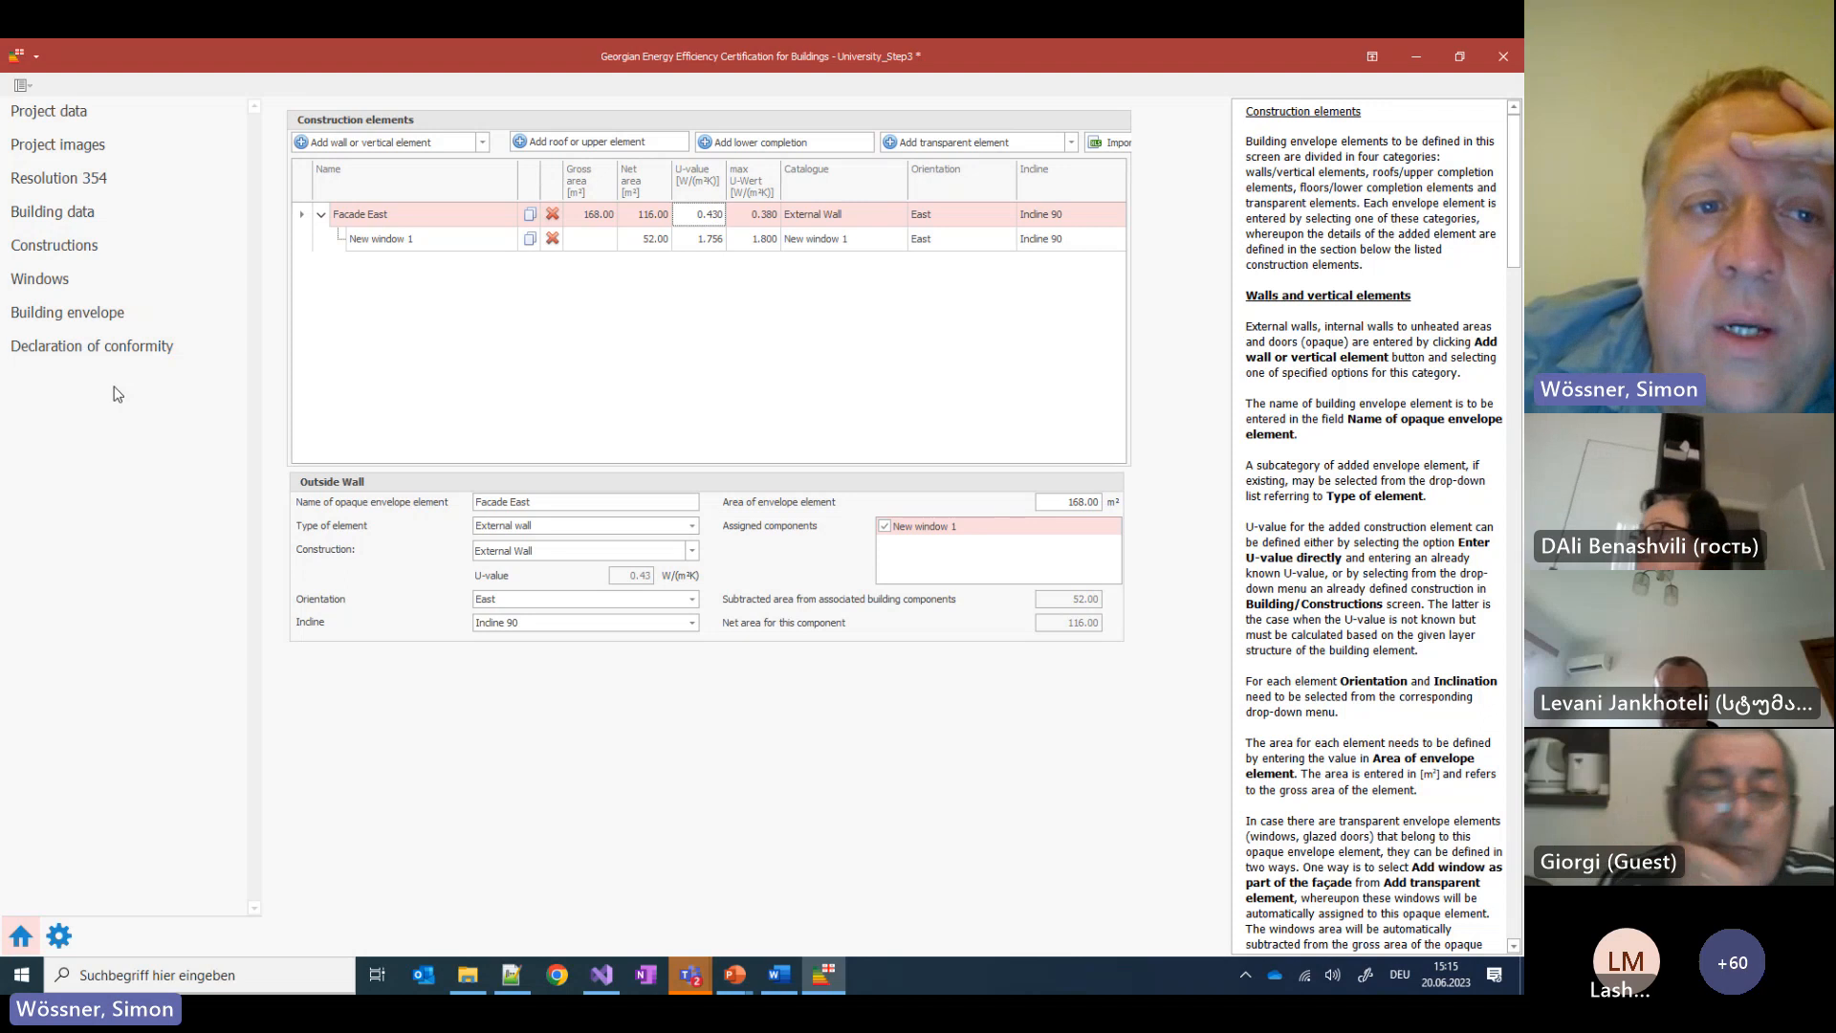
Open the Declaration of conformity and highlight the mean wall U-value errors for Facade East
click(90, 347)
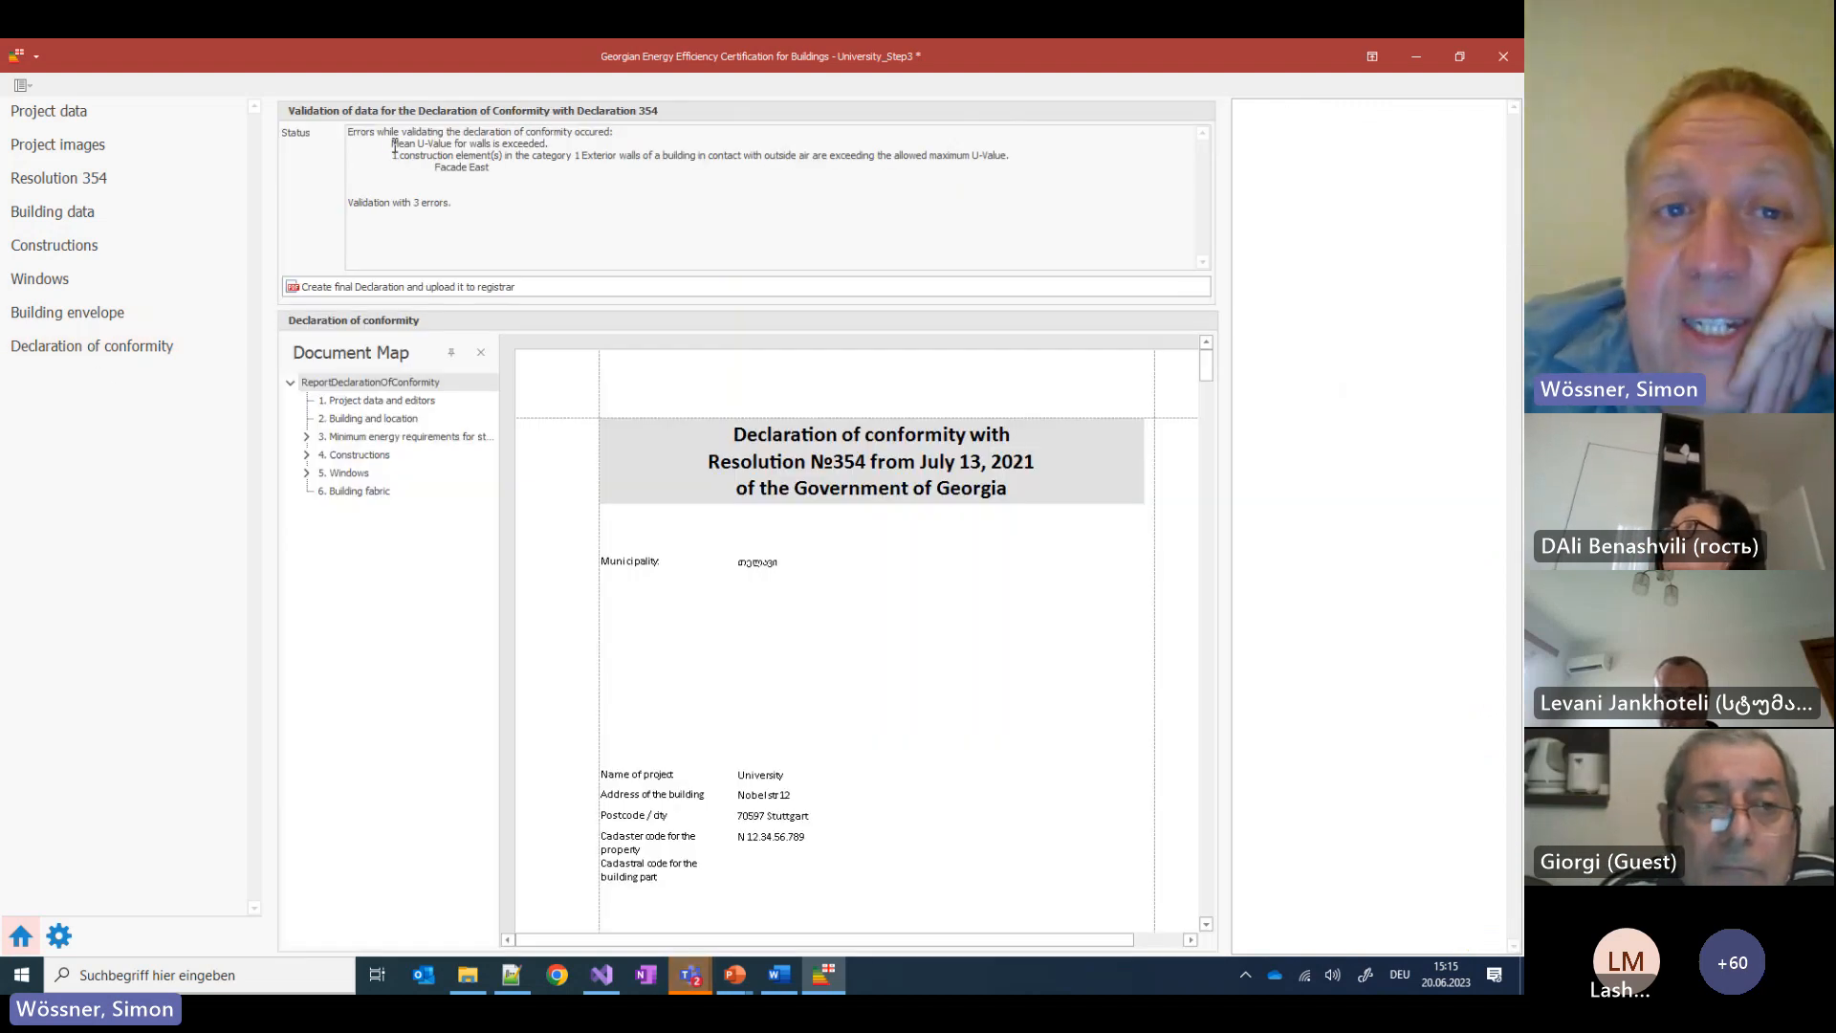
drag(392, 144, 586, 139)
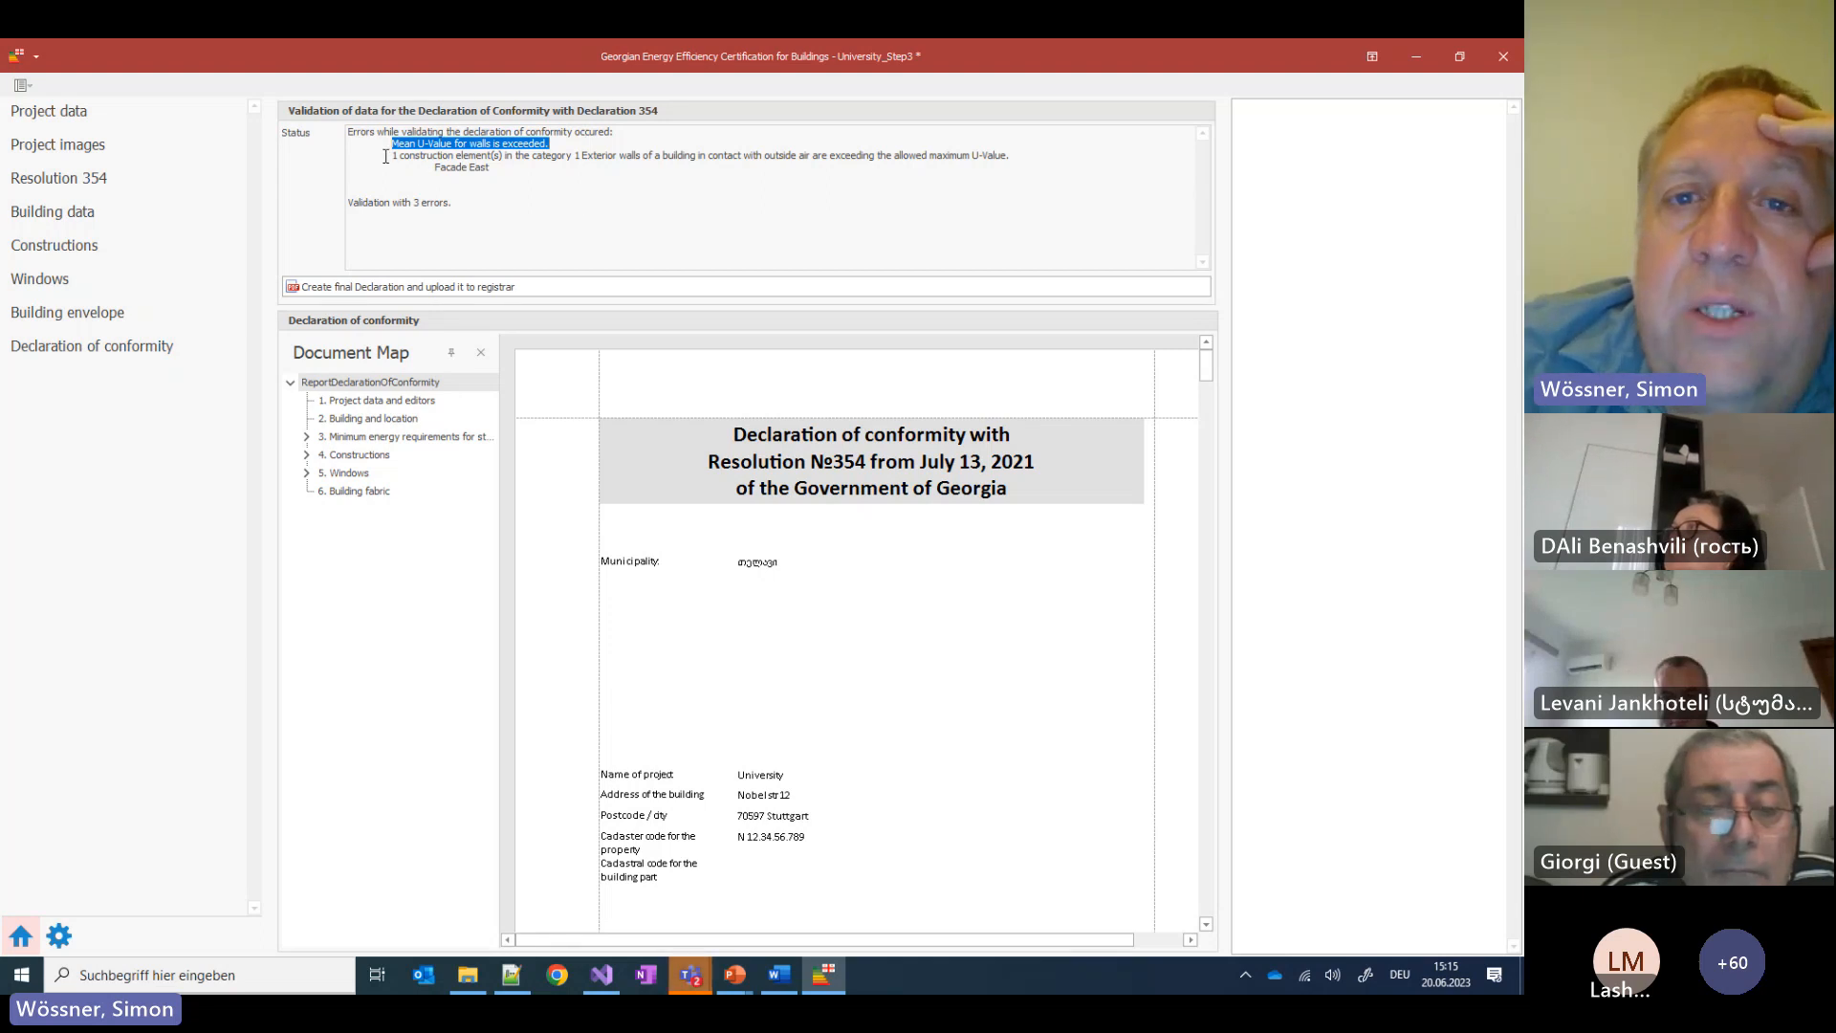
drag(381, 155, 1012, 157)
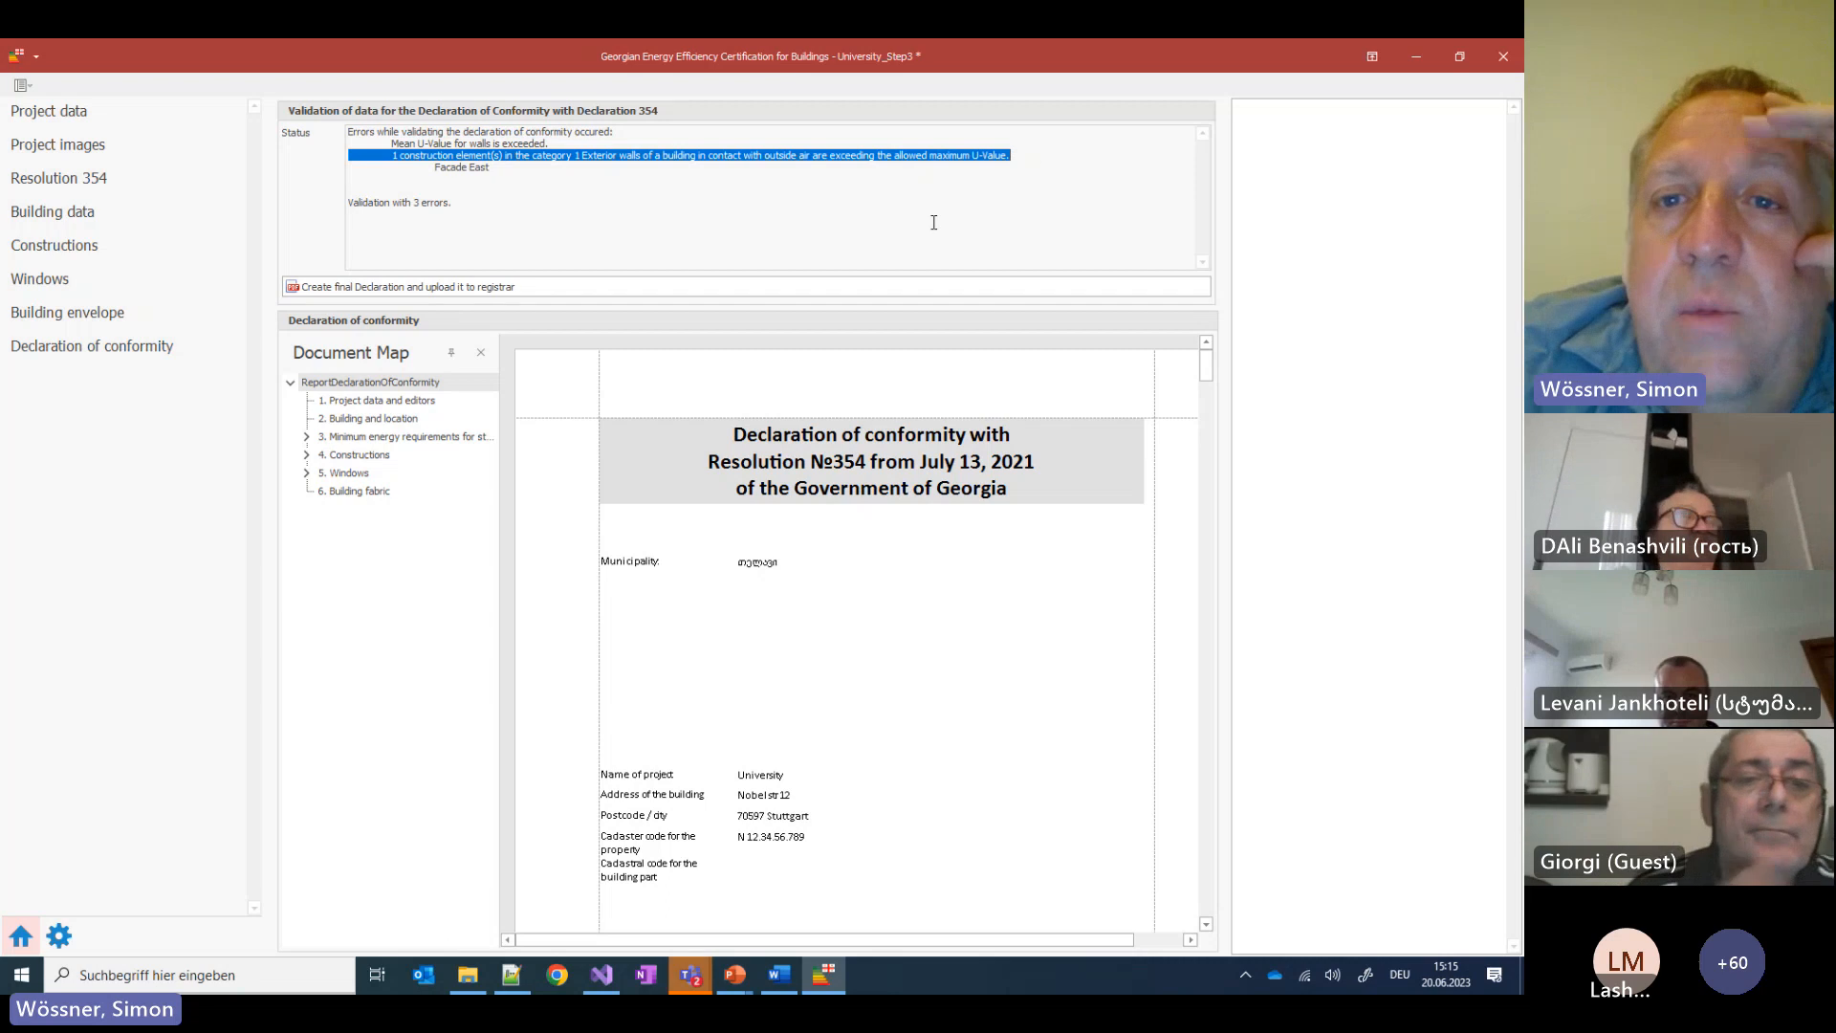
drag(435, 167, 490, 168)
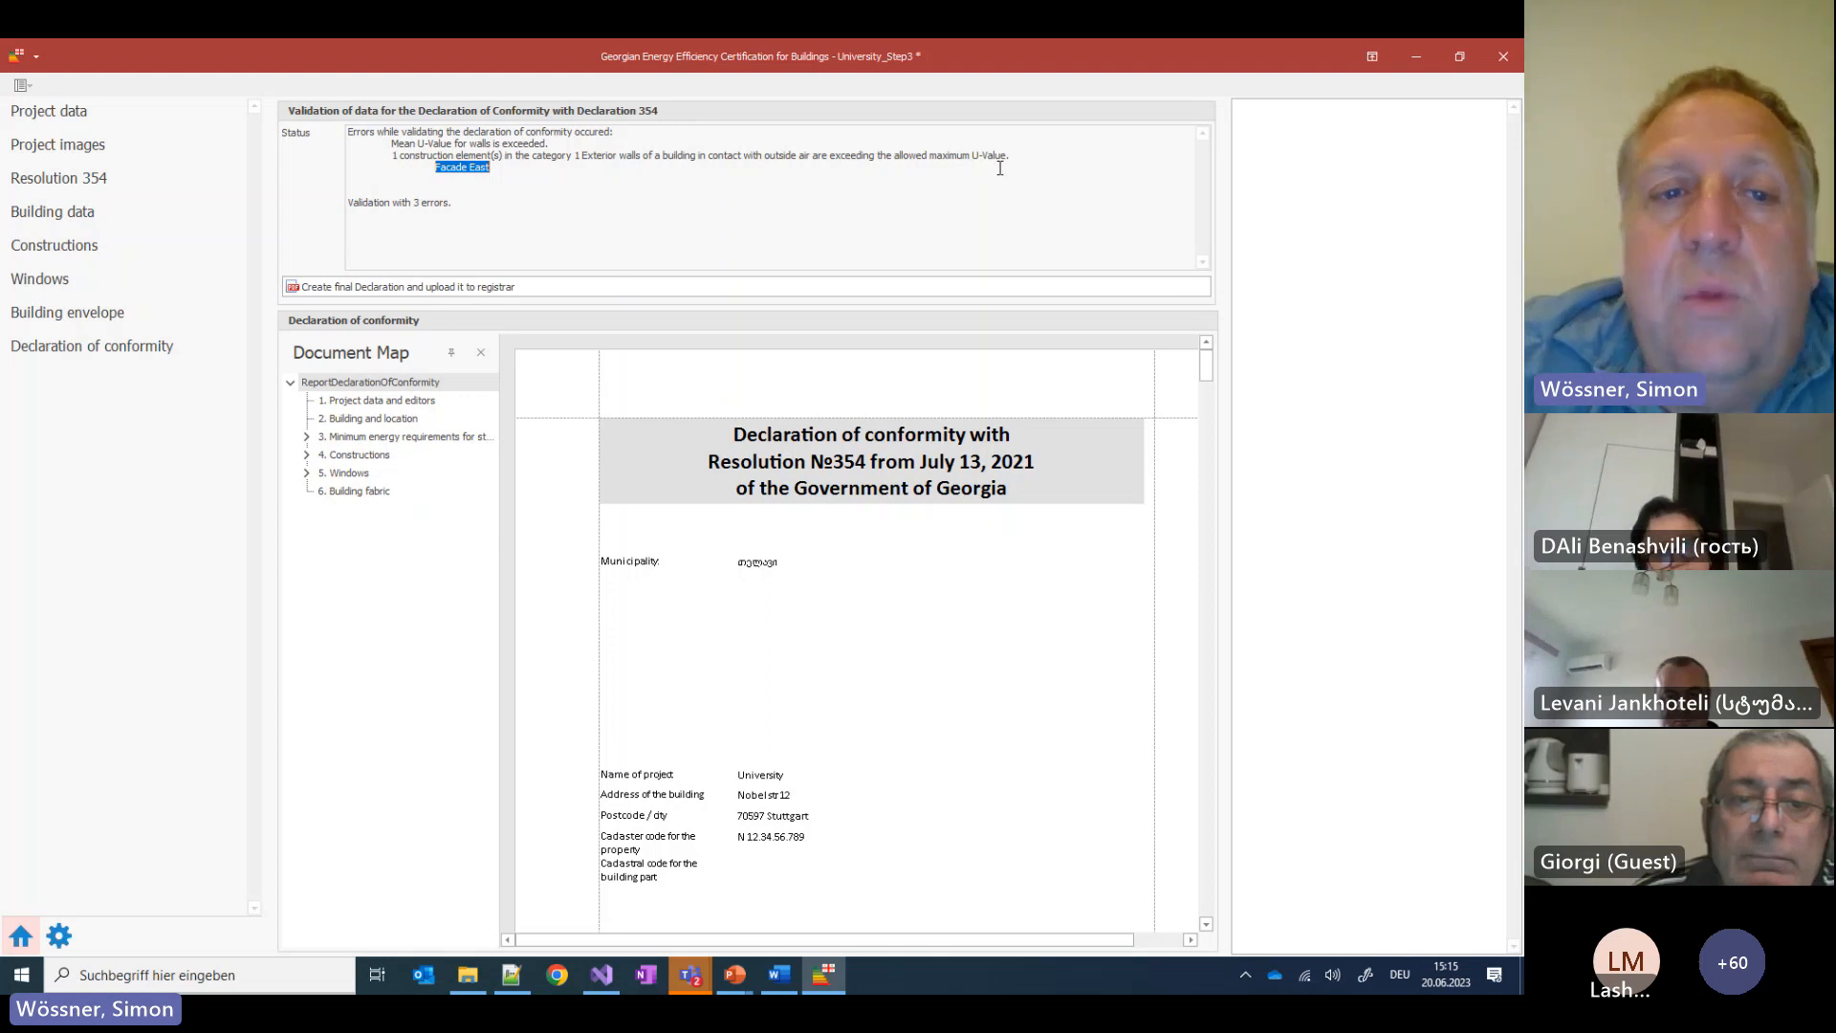
Jump to the Level 2 requirements showing walls' mean U-value 0.43 against the 0.38 limit
click(306, 437)
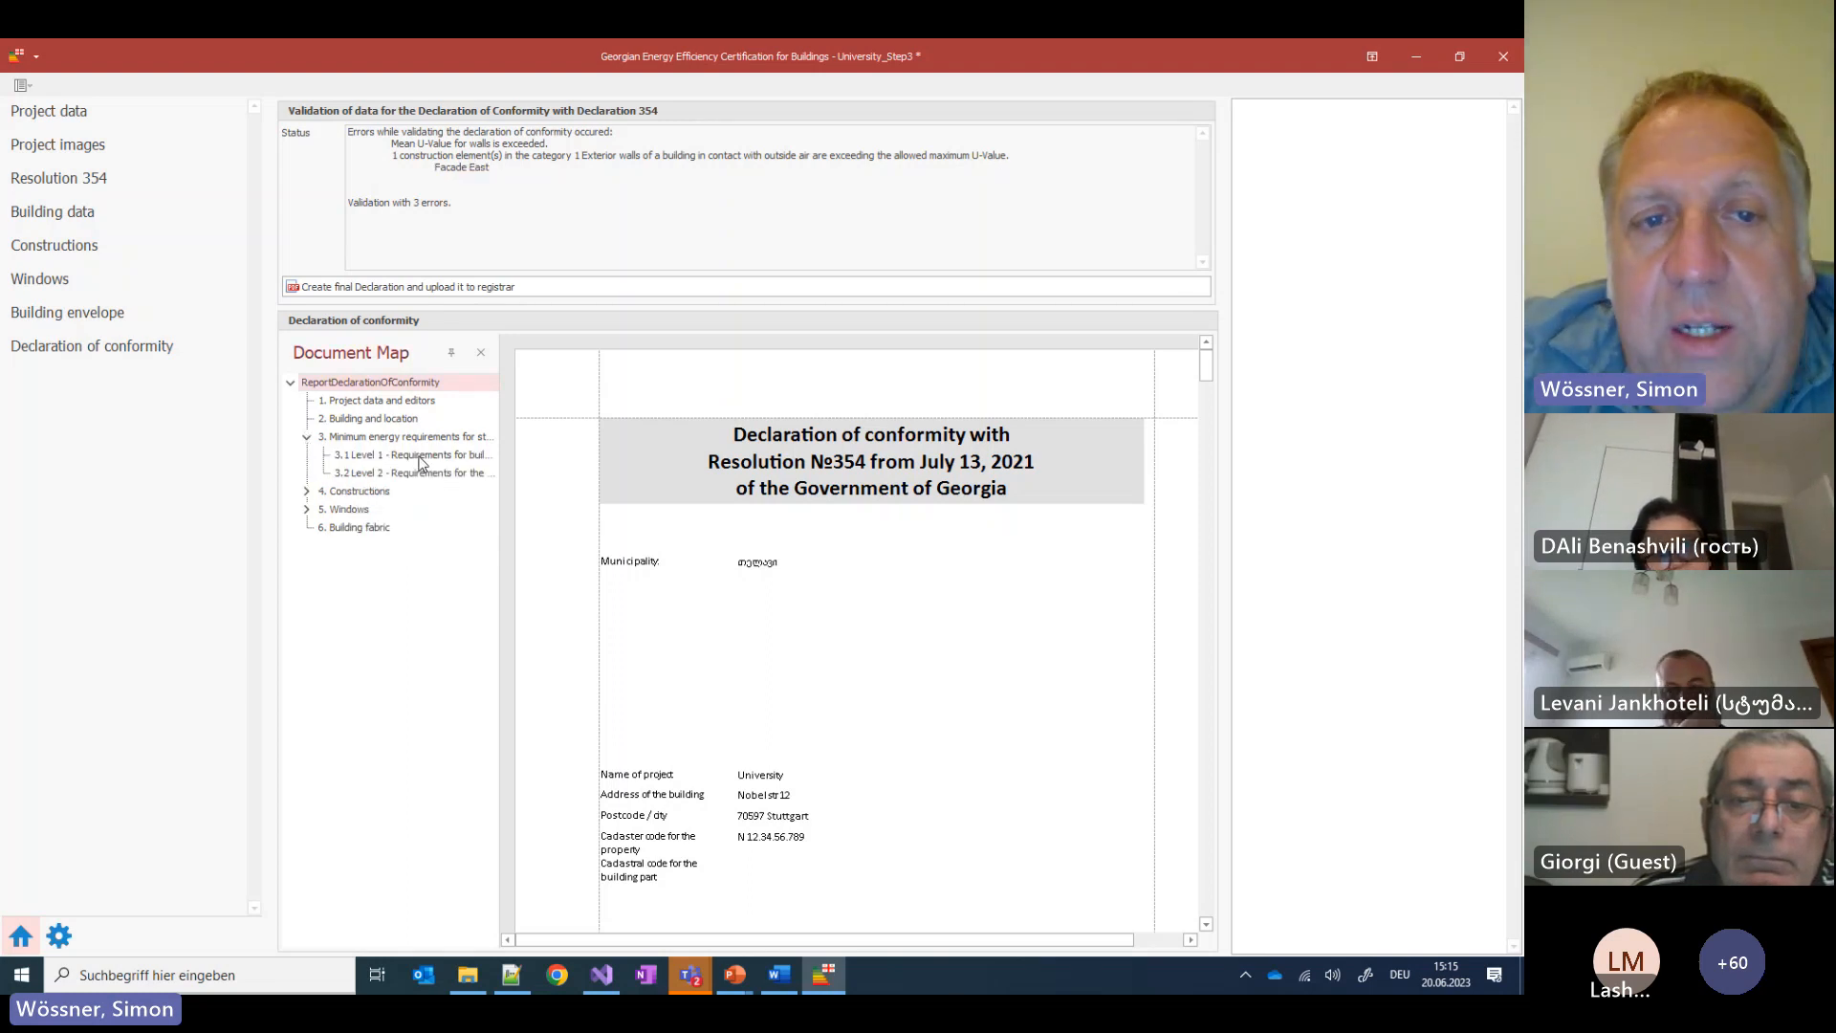
click(427, 457)
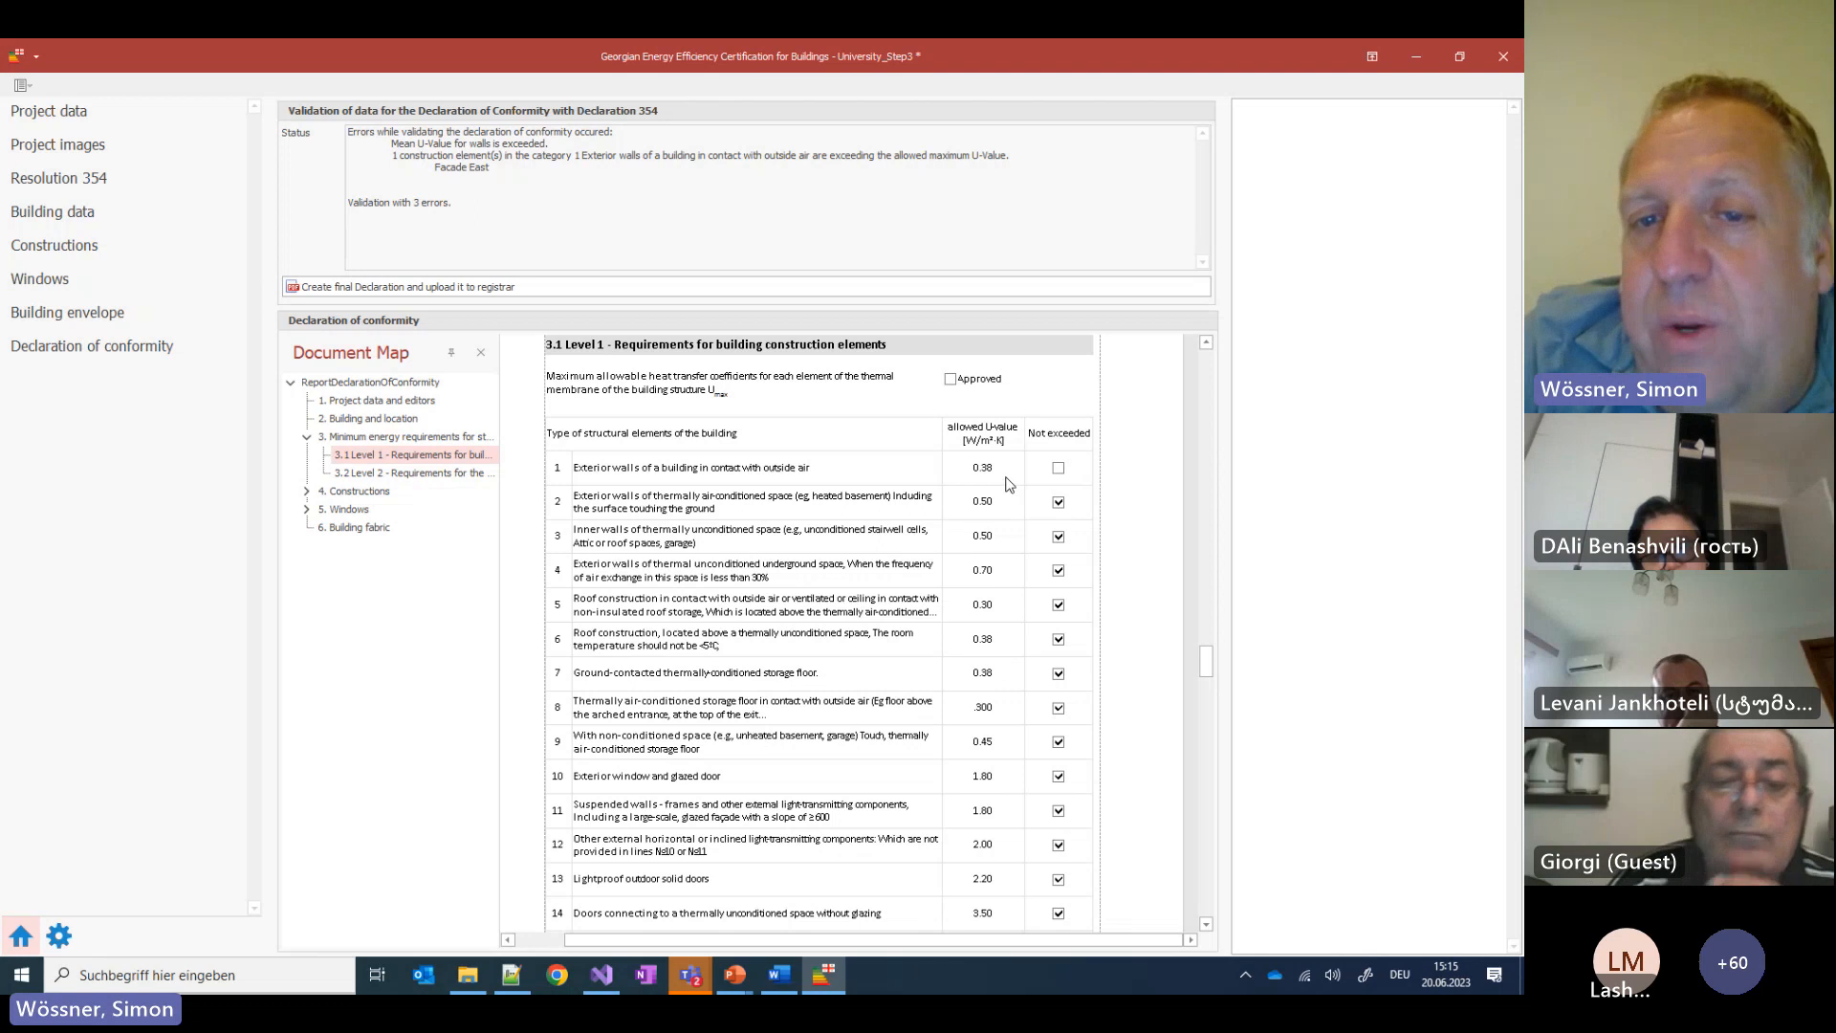
click(407, 473)
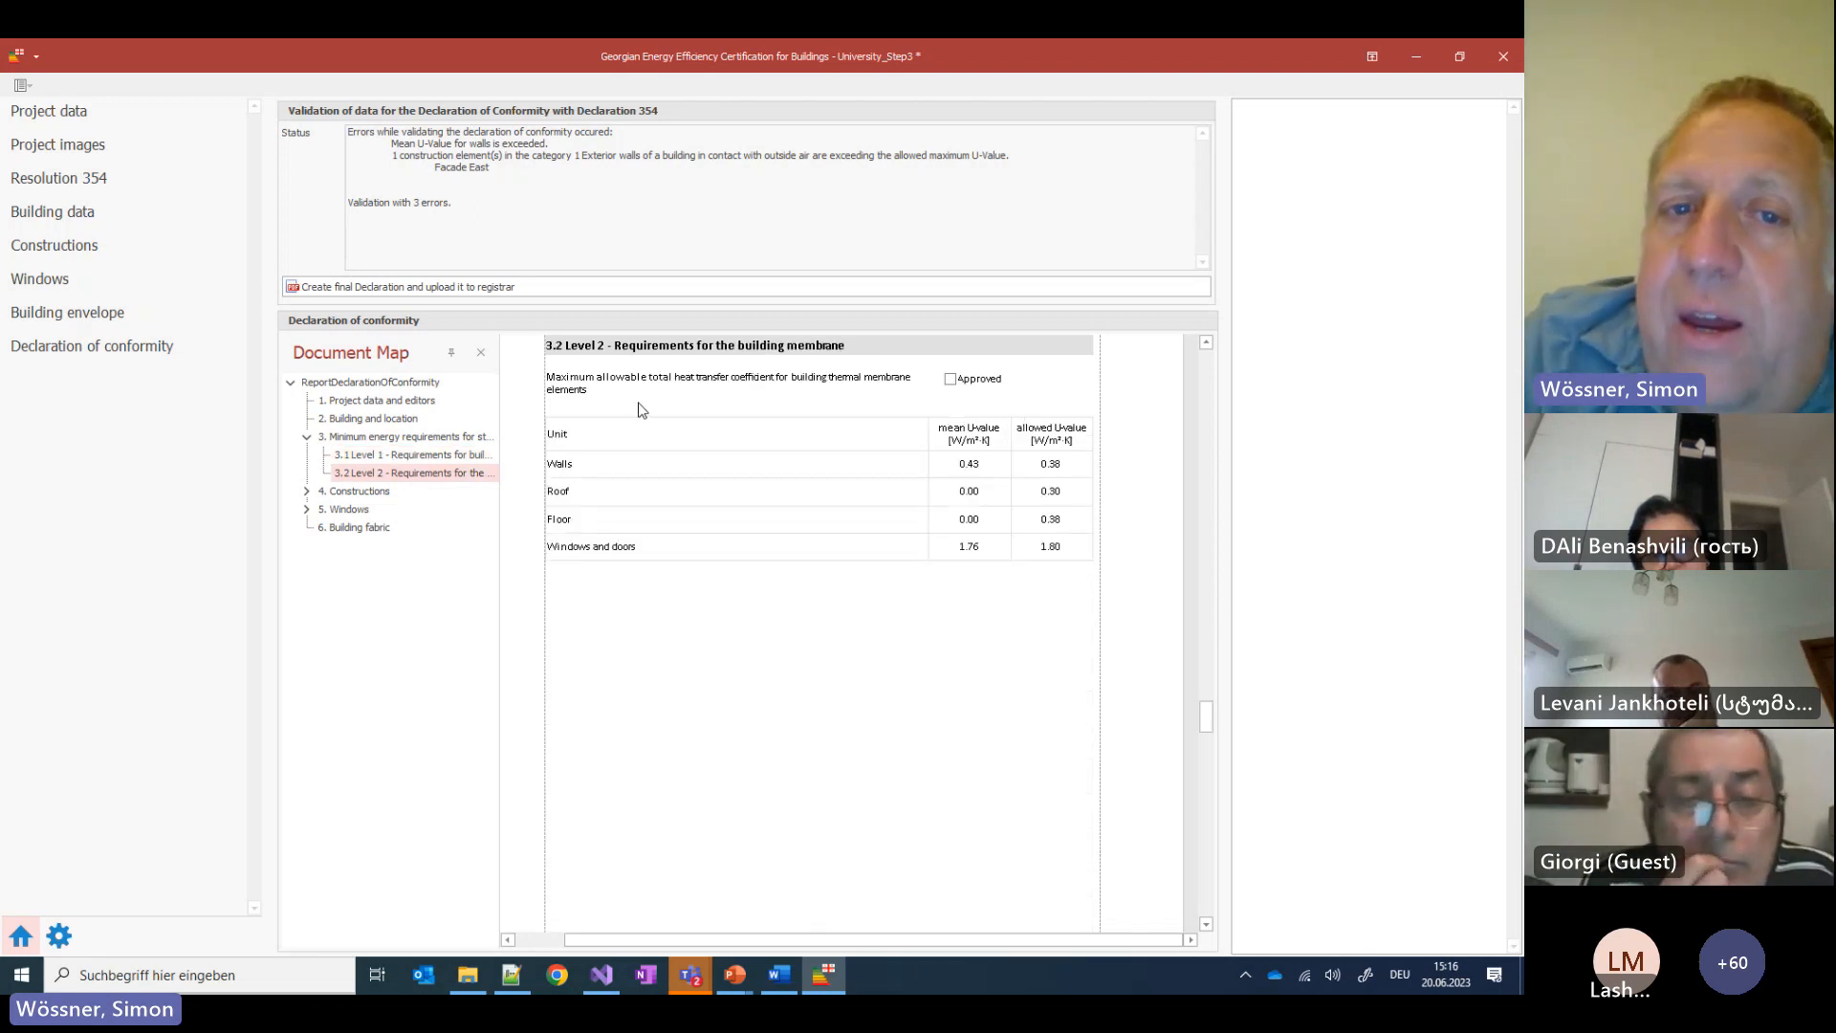
click(949, 476)
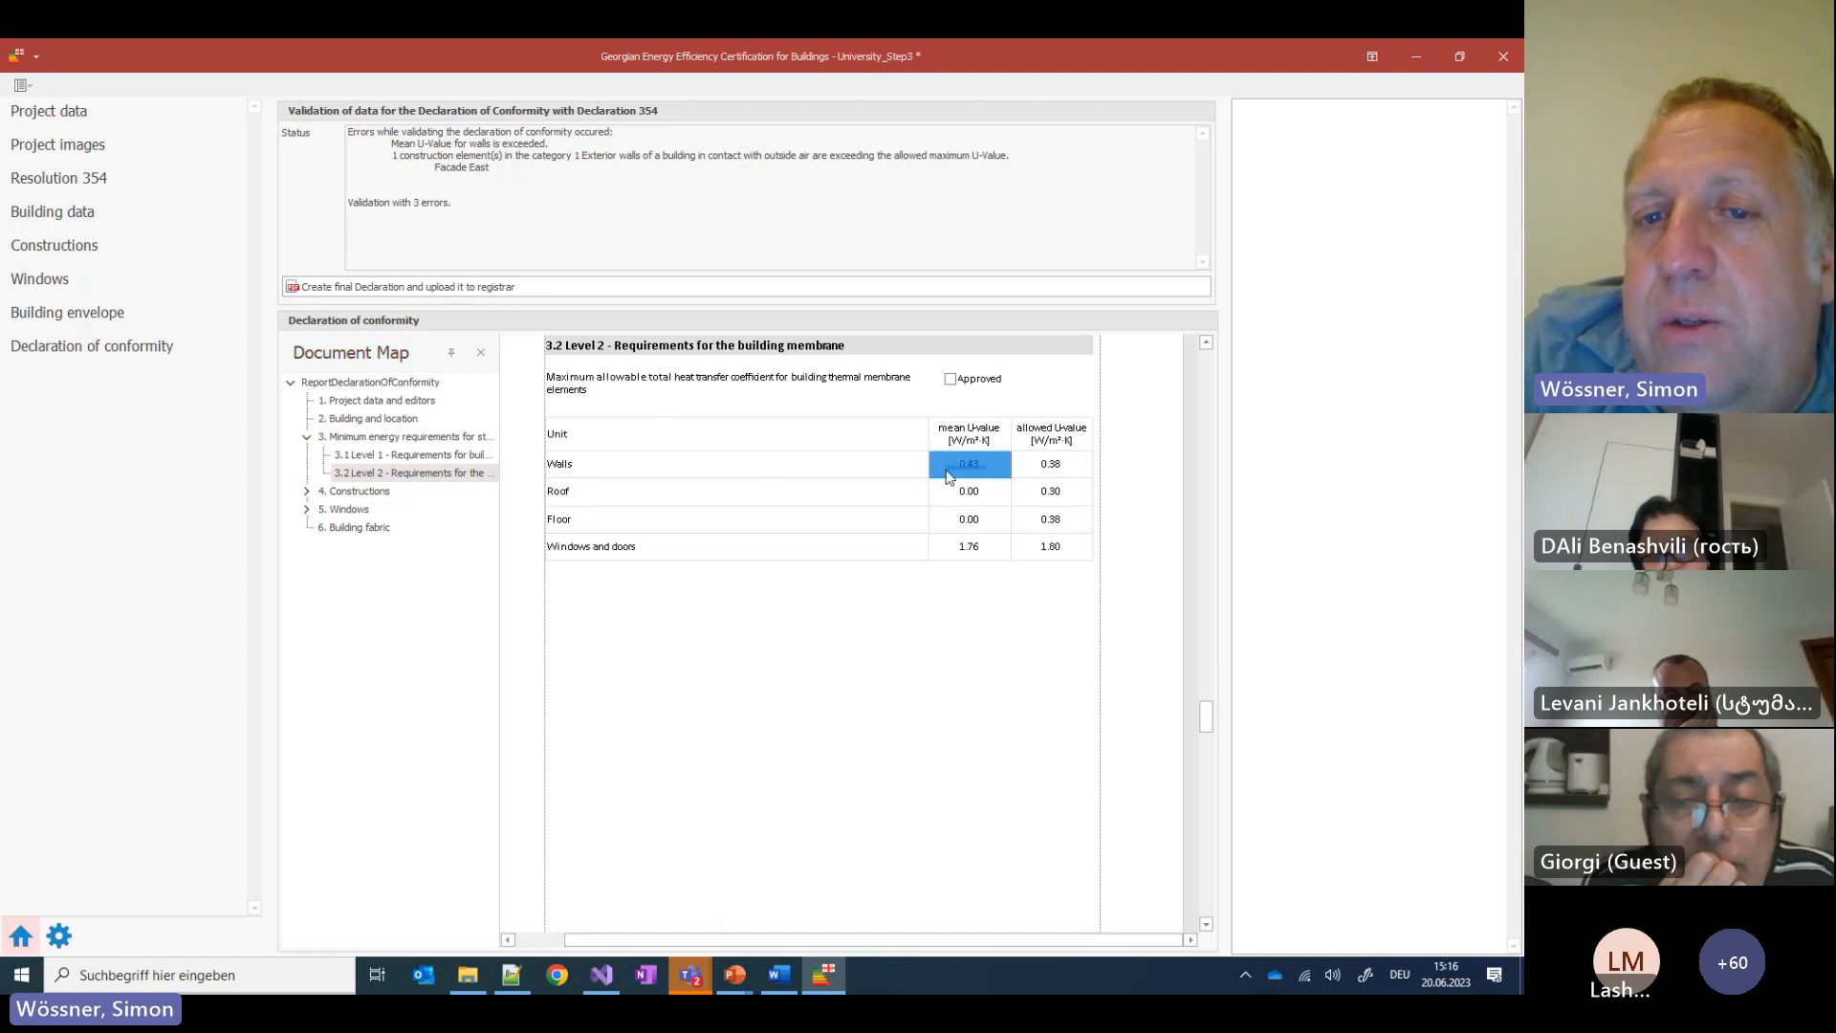
click(969, 481)
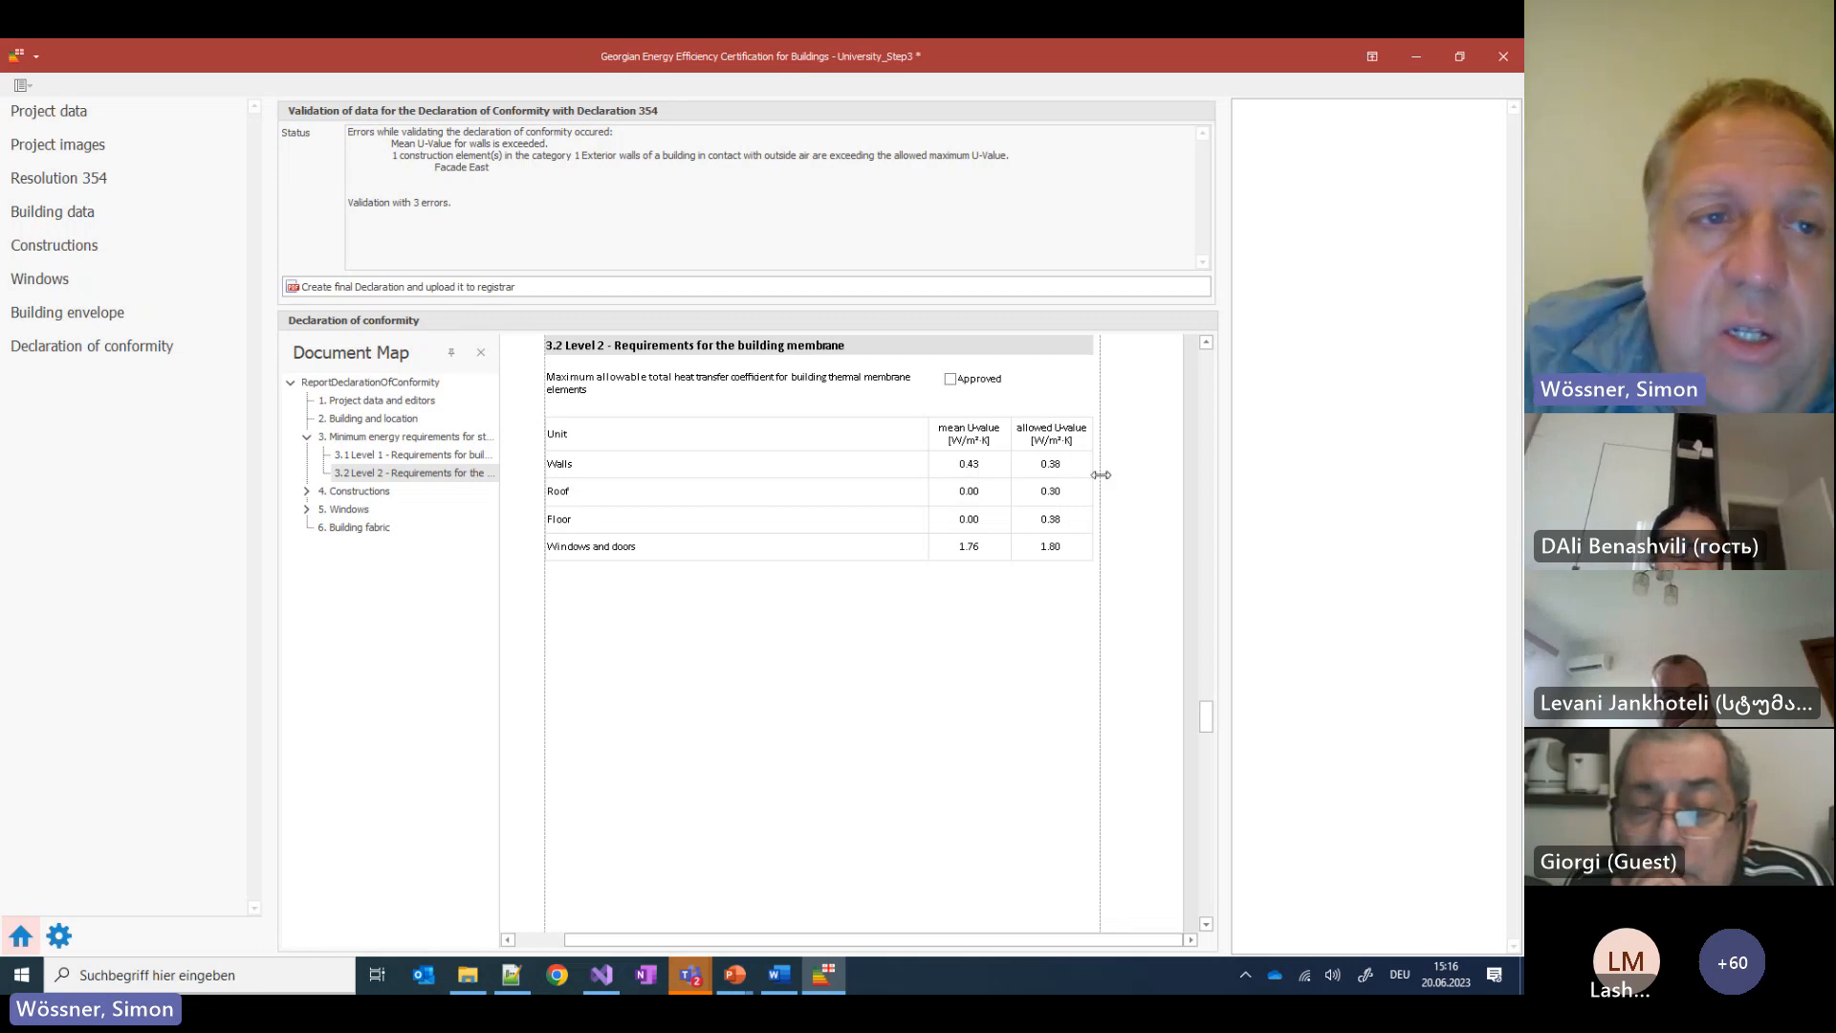
Raise the External Wall's EPS layer thickness from 5 to 7 cm, giving U-value 0.345
click(59, 251)
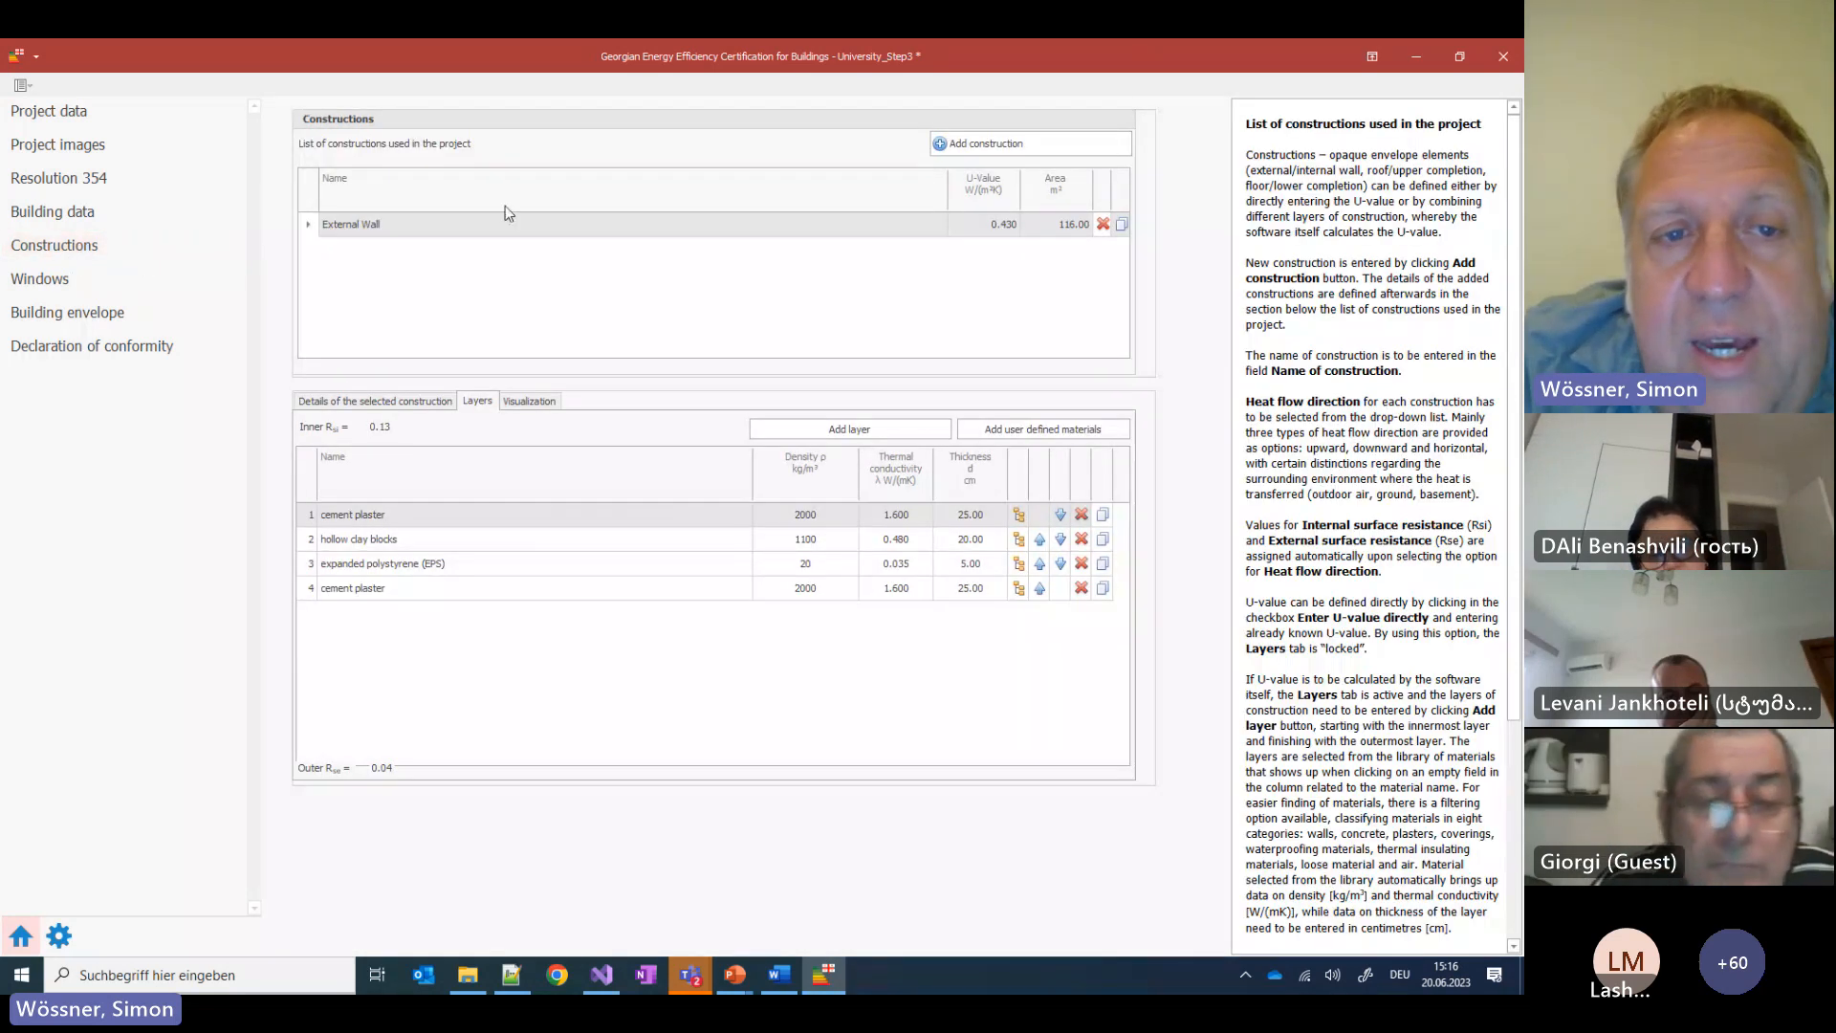
click(514, 566)
click(514, 568)
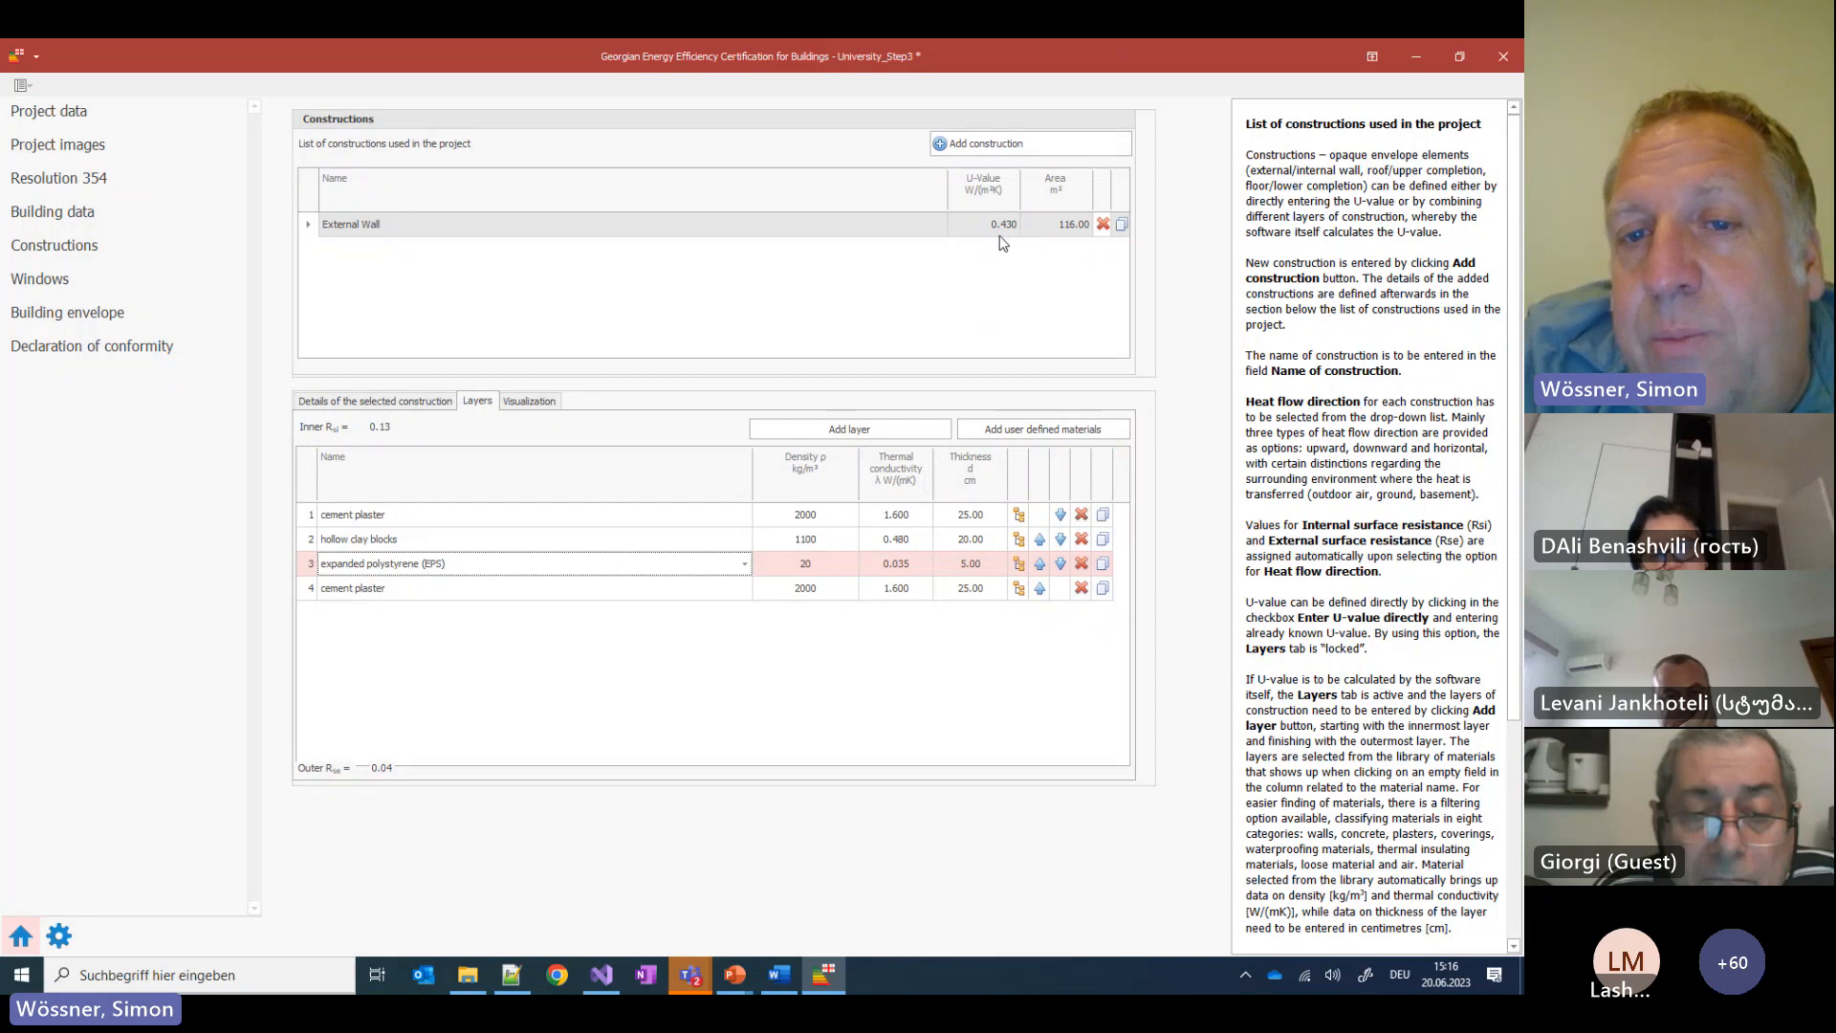
click(979, 570)
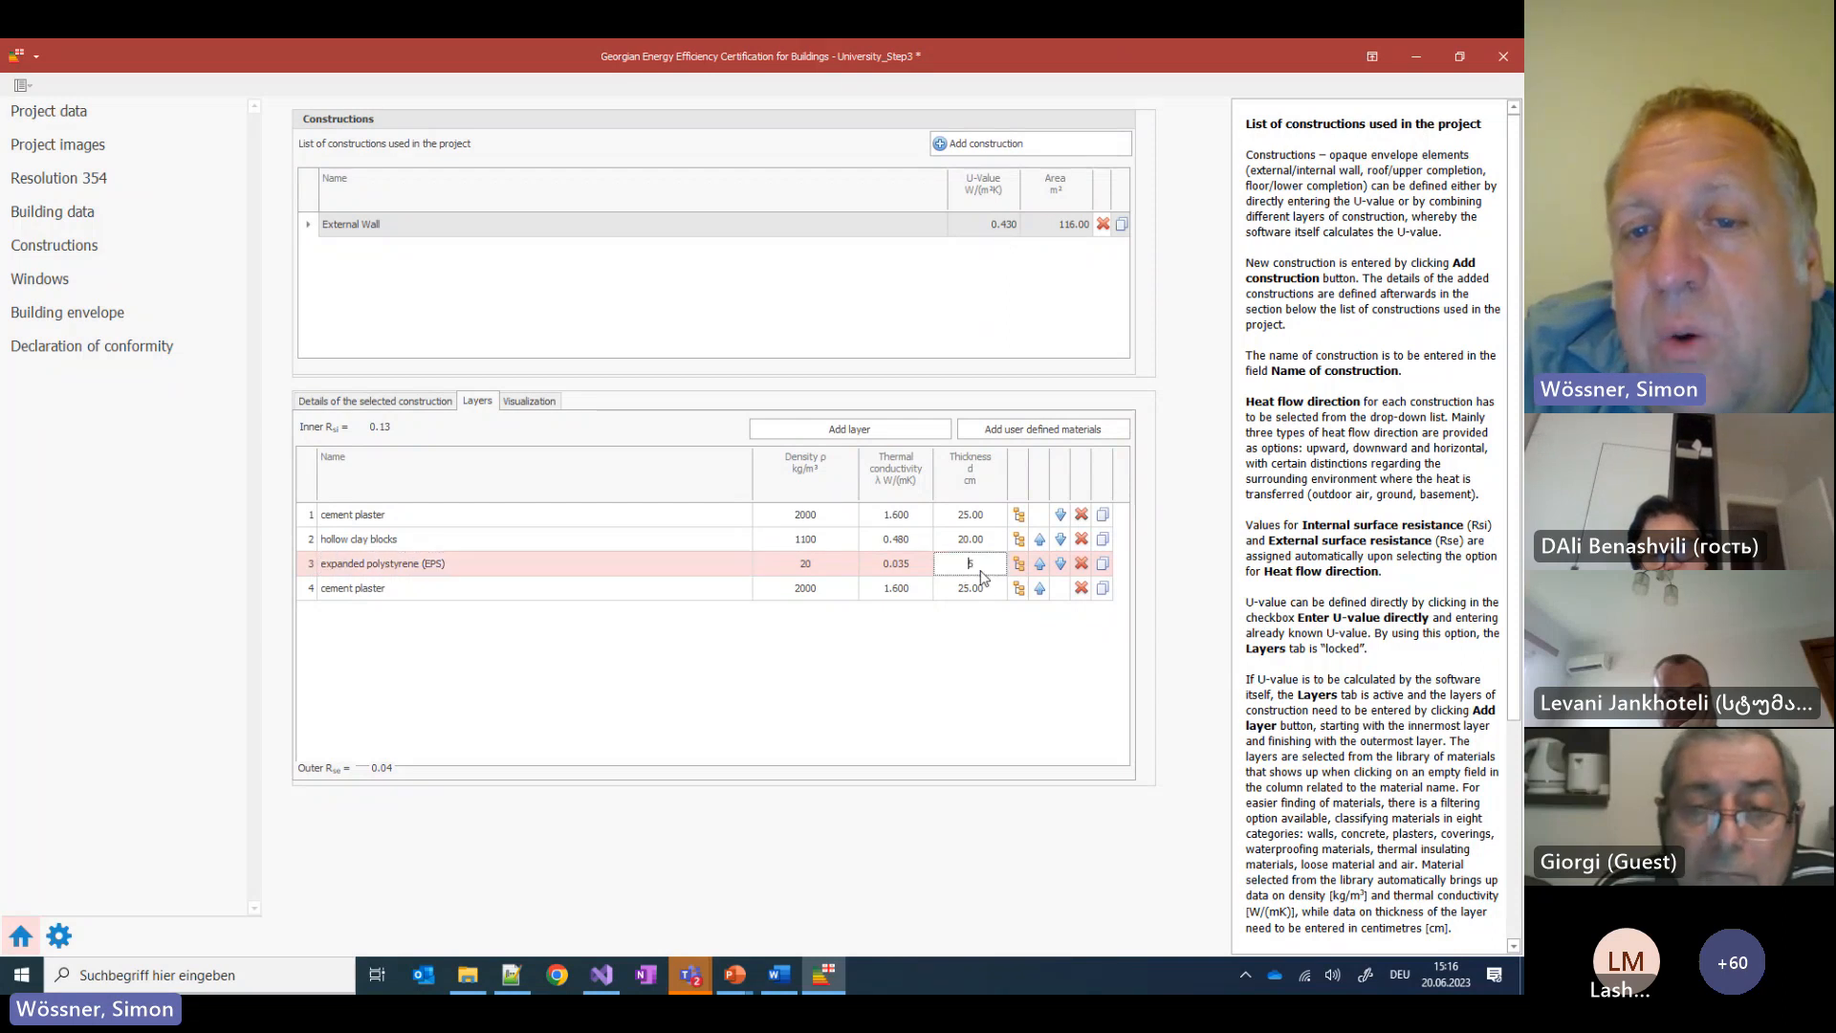
double_click(959, 565)
text(6)
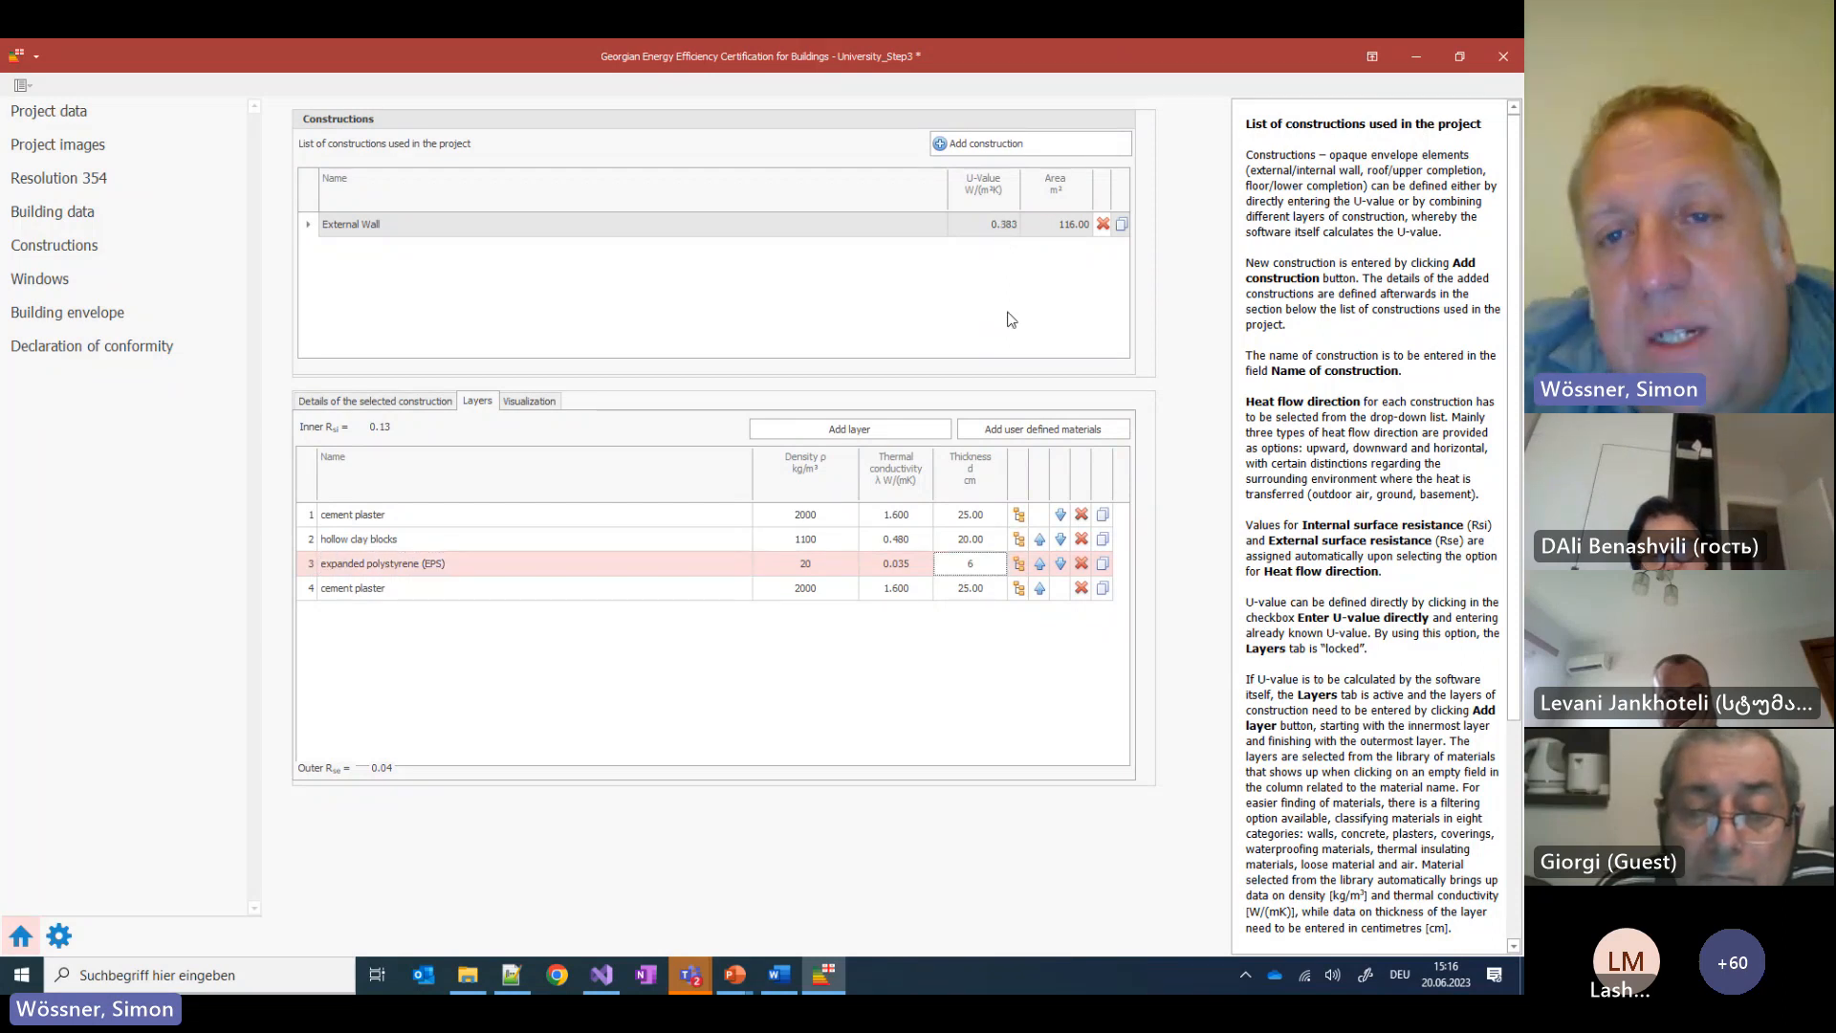
click(1041, 289)
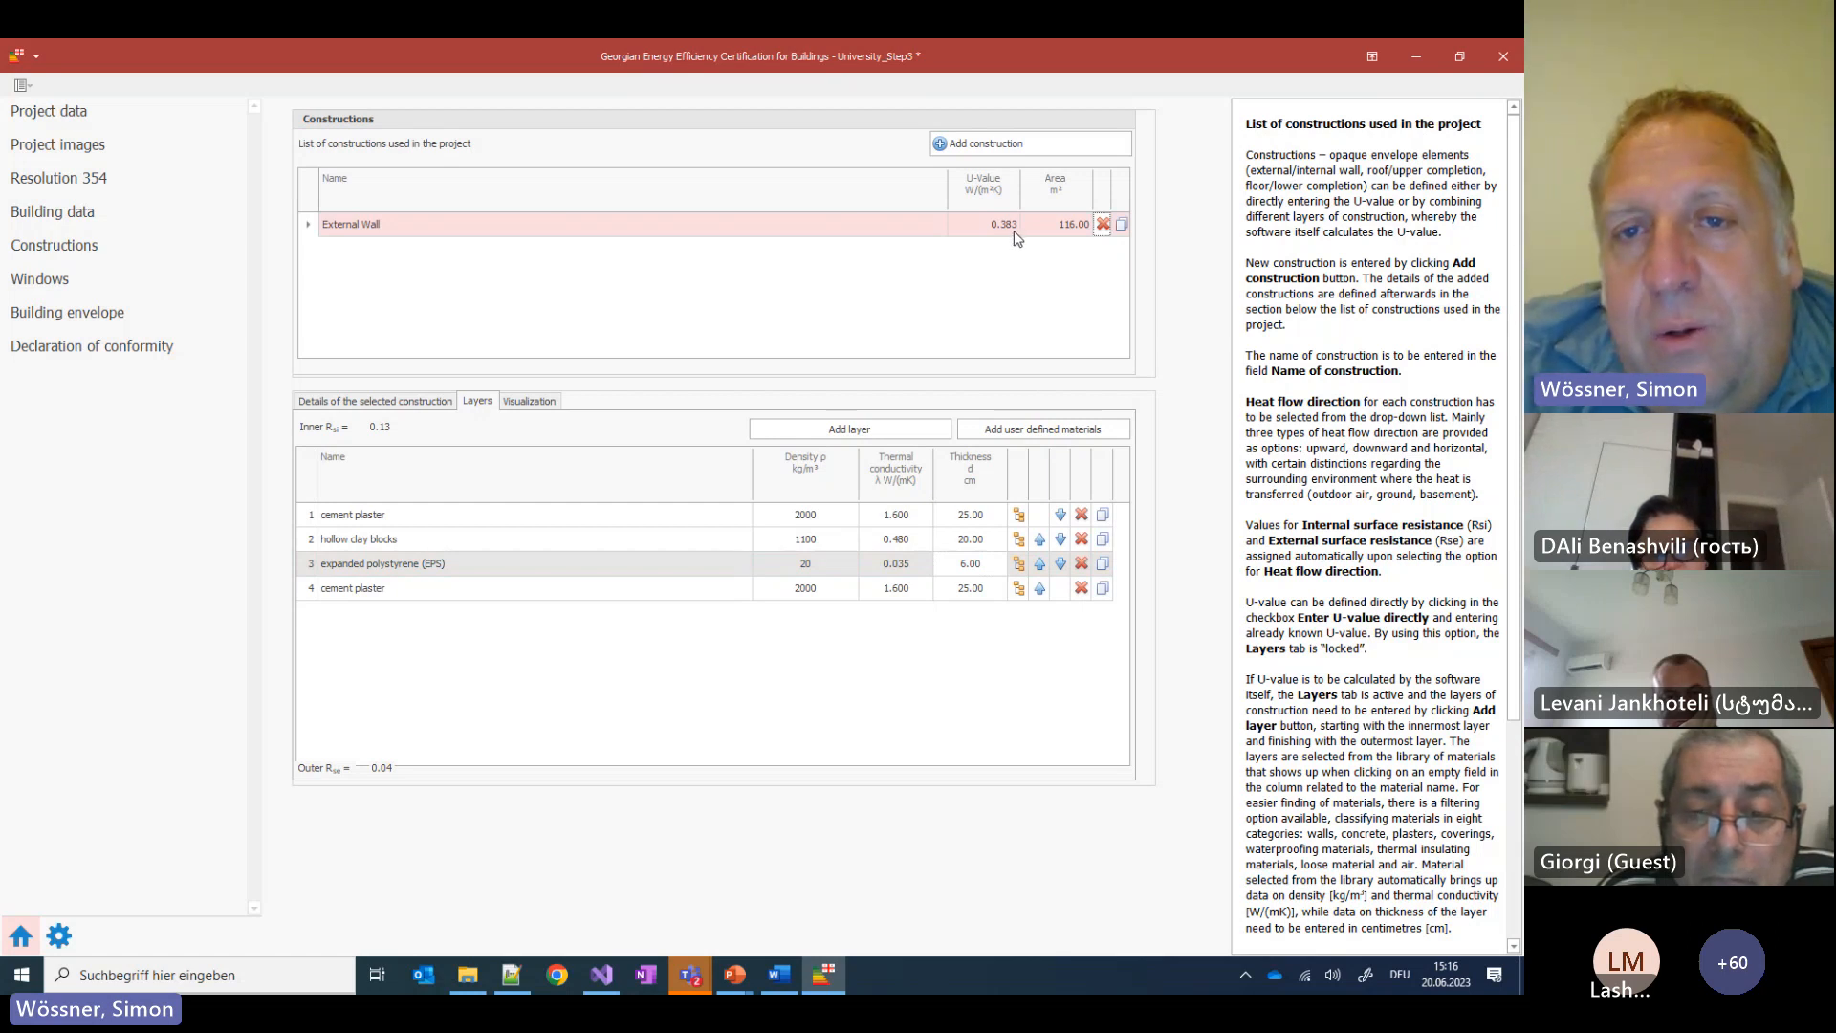
click(956, 565)
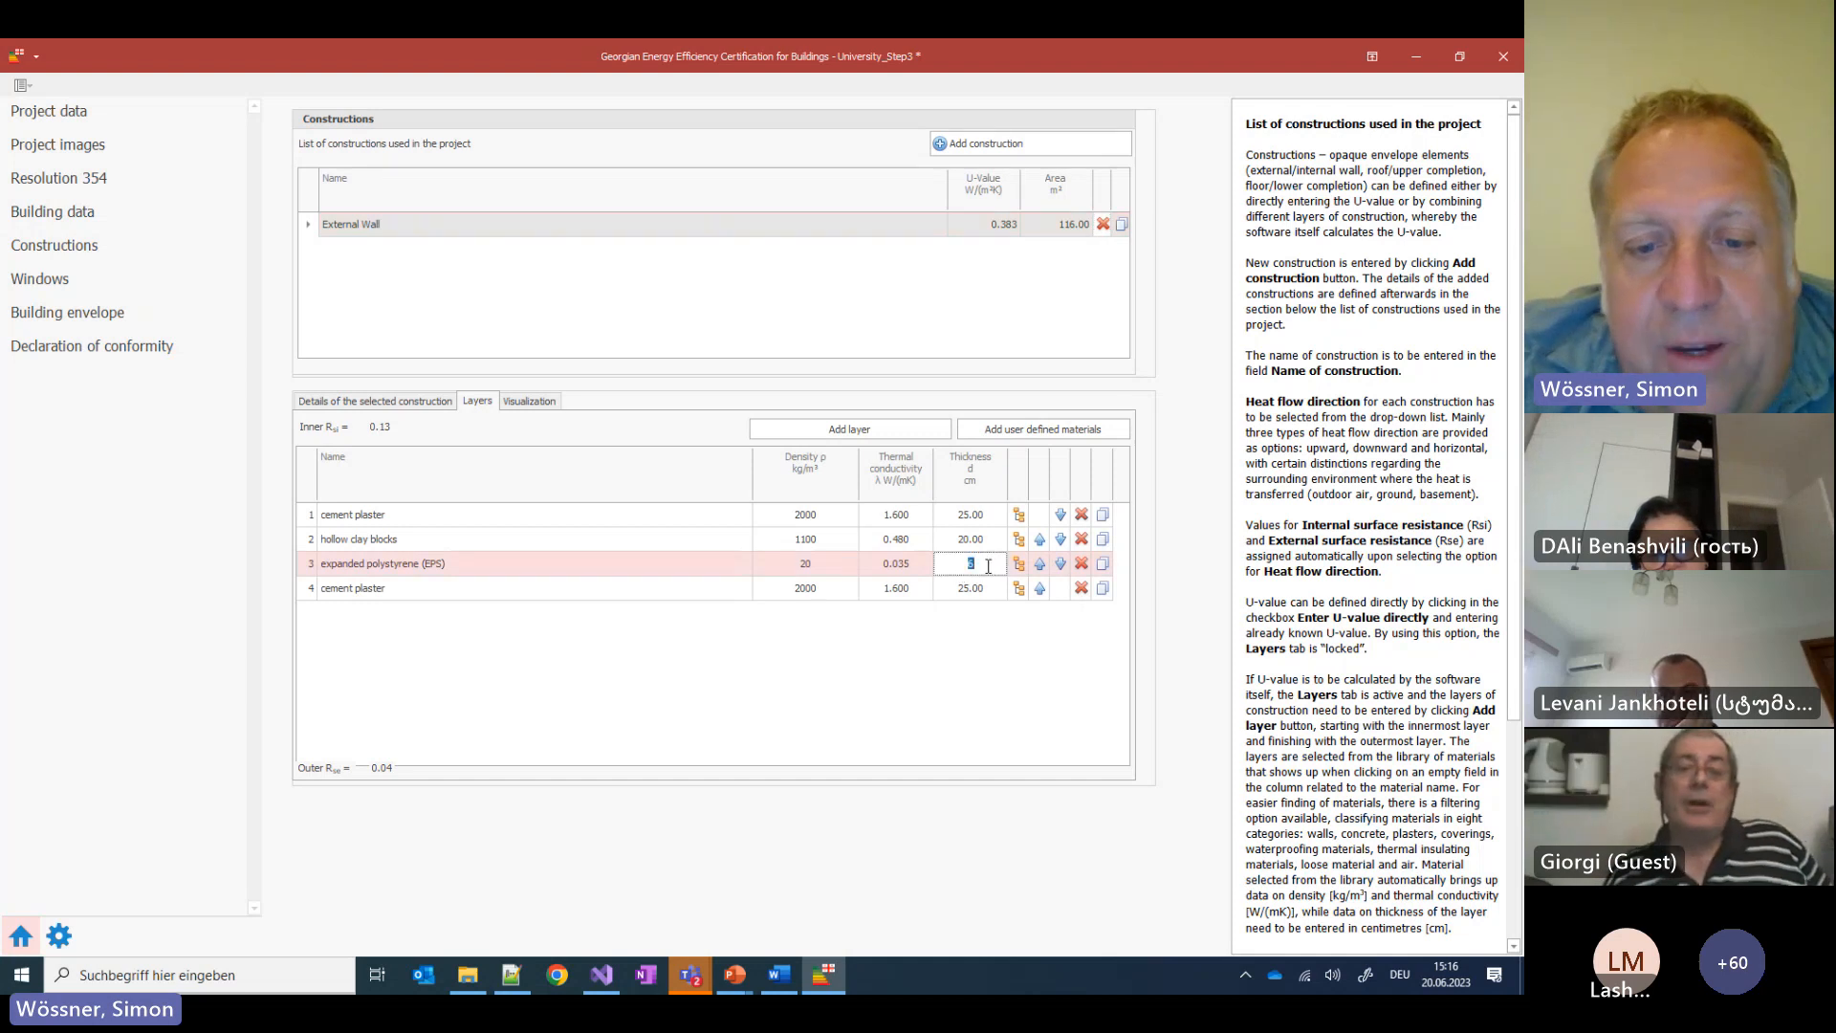
text(7)
key(Return)
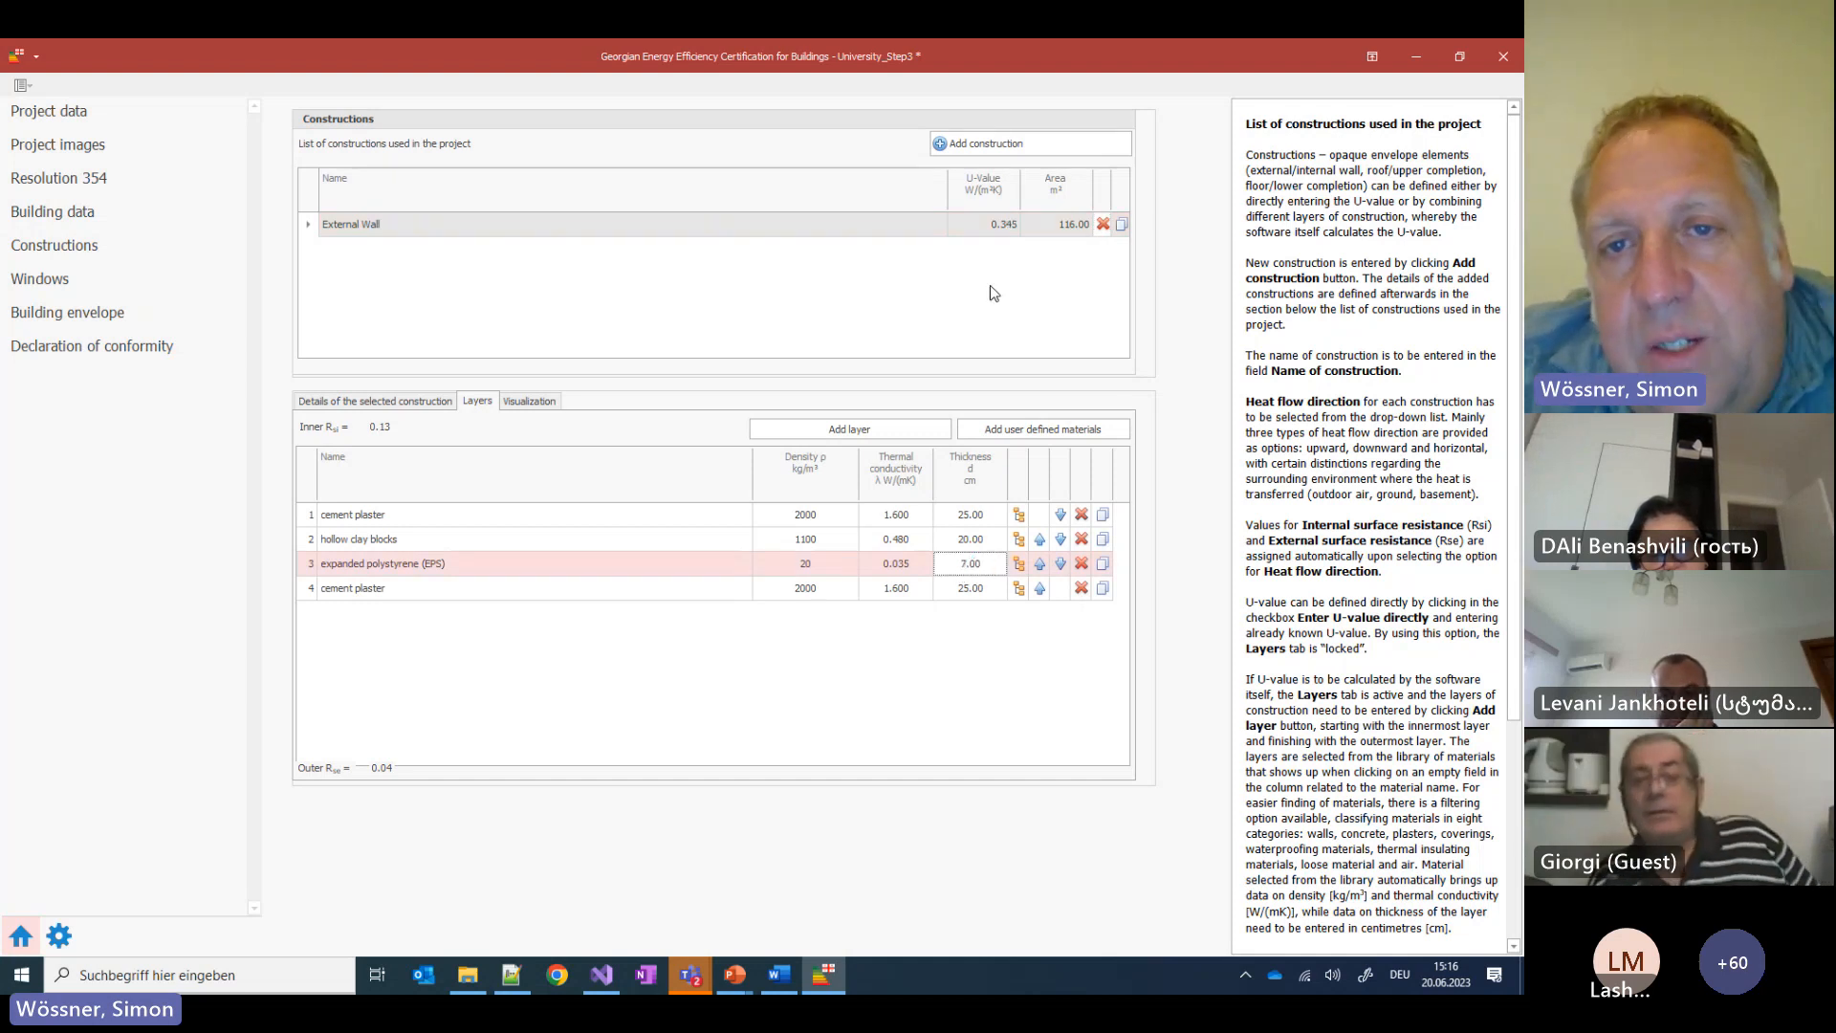
click(1000, 228)
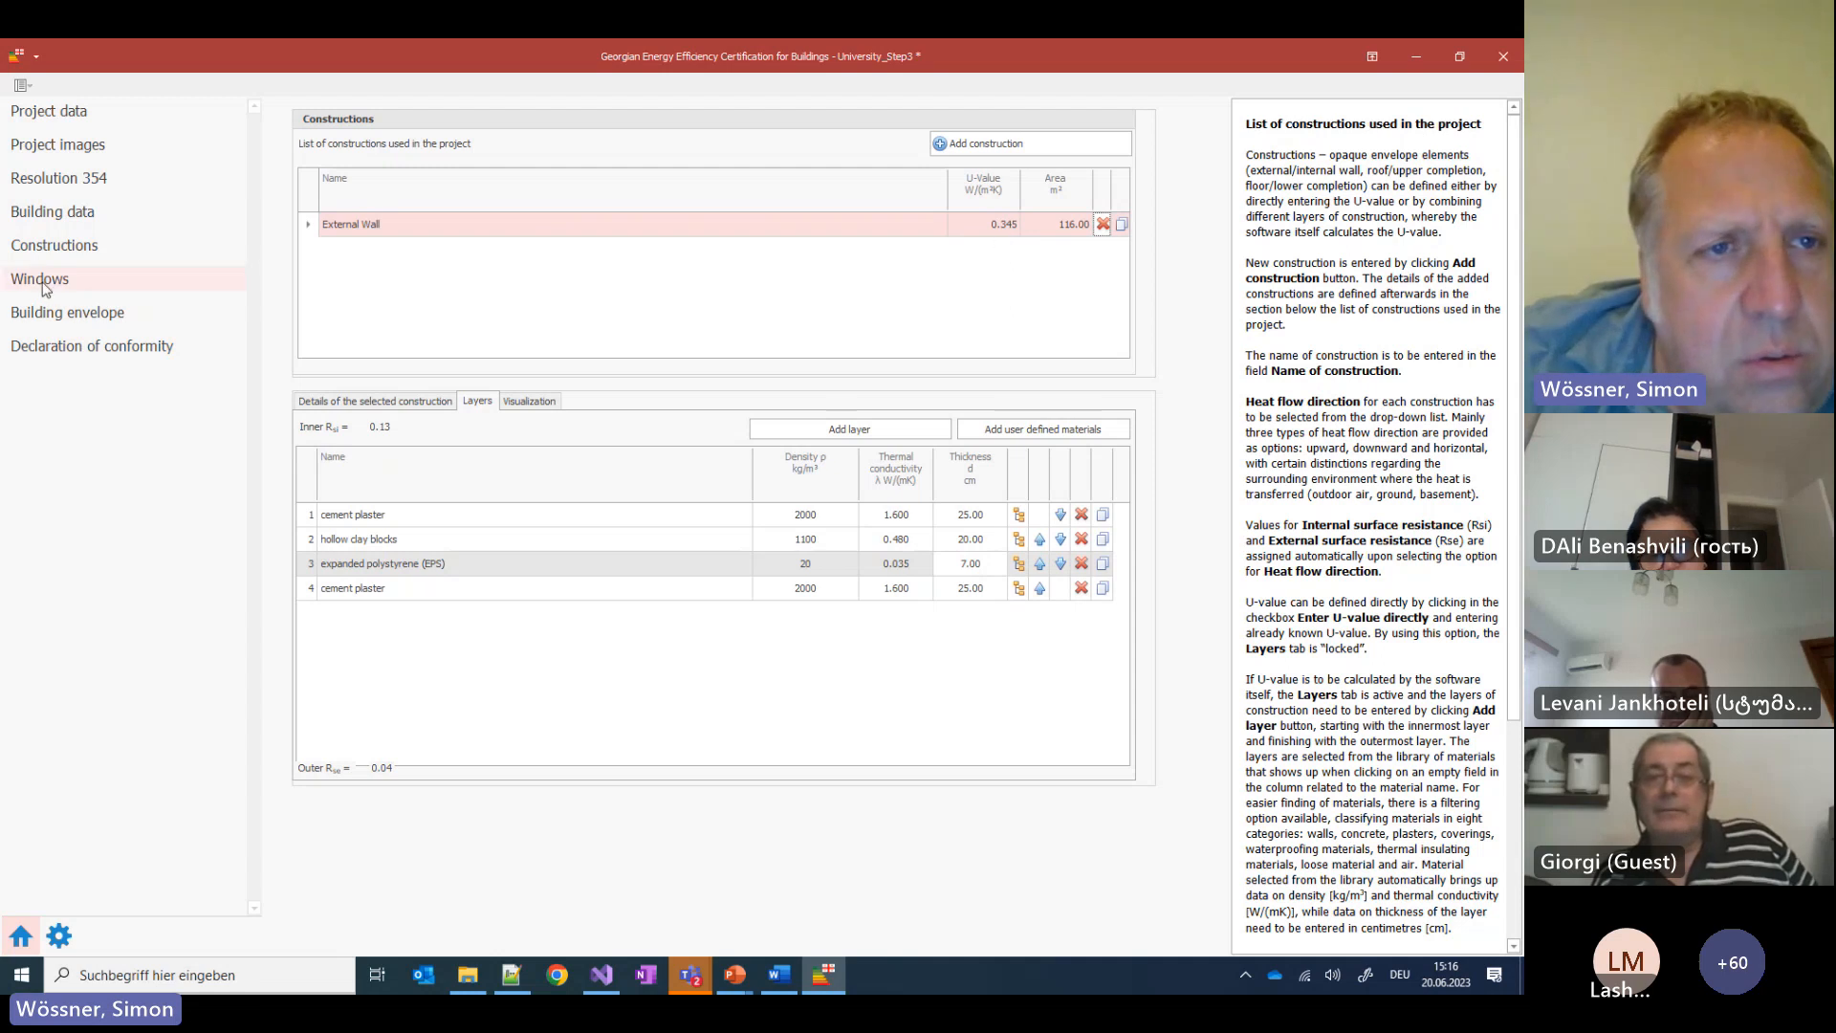
Confirm New window 1's maximum U-value of 1.800 and recheck the Declaration of conformity validation
click(43, 314)
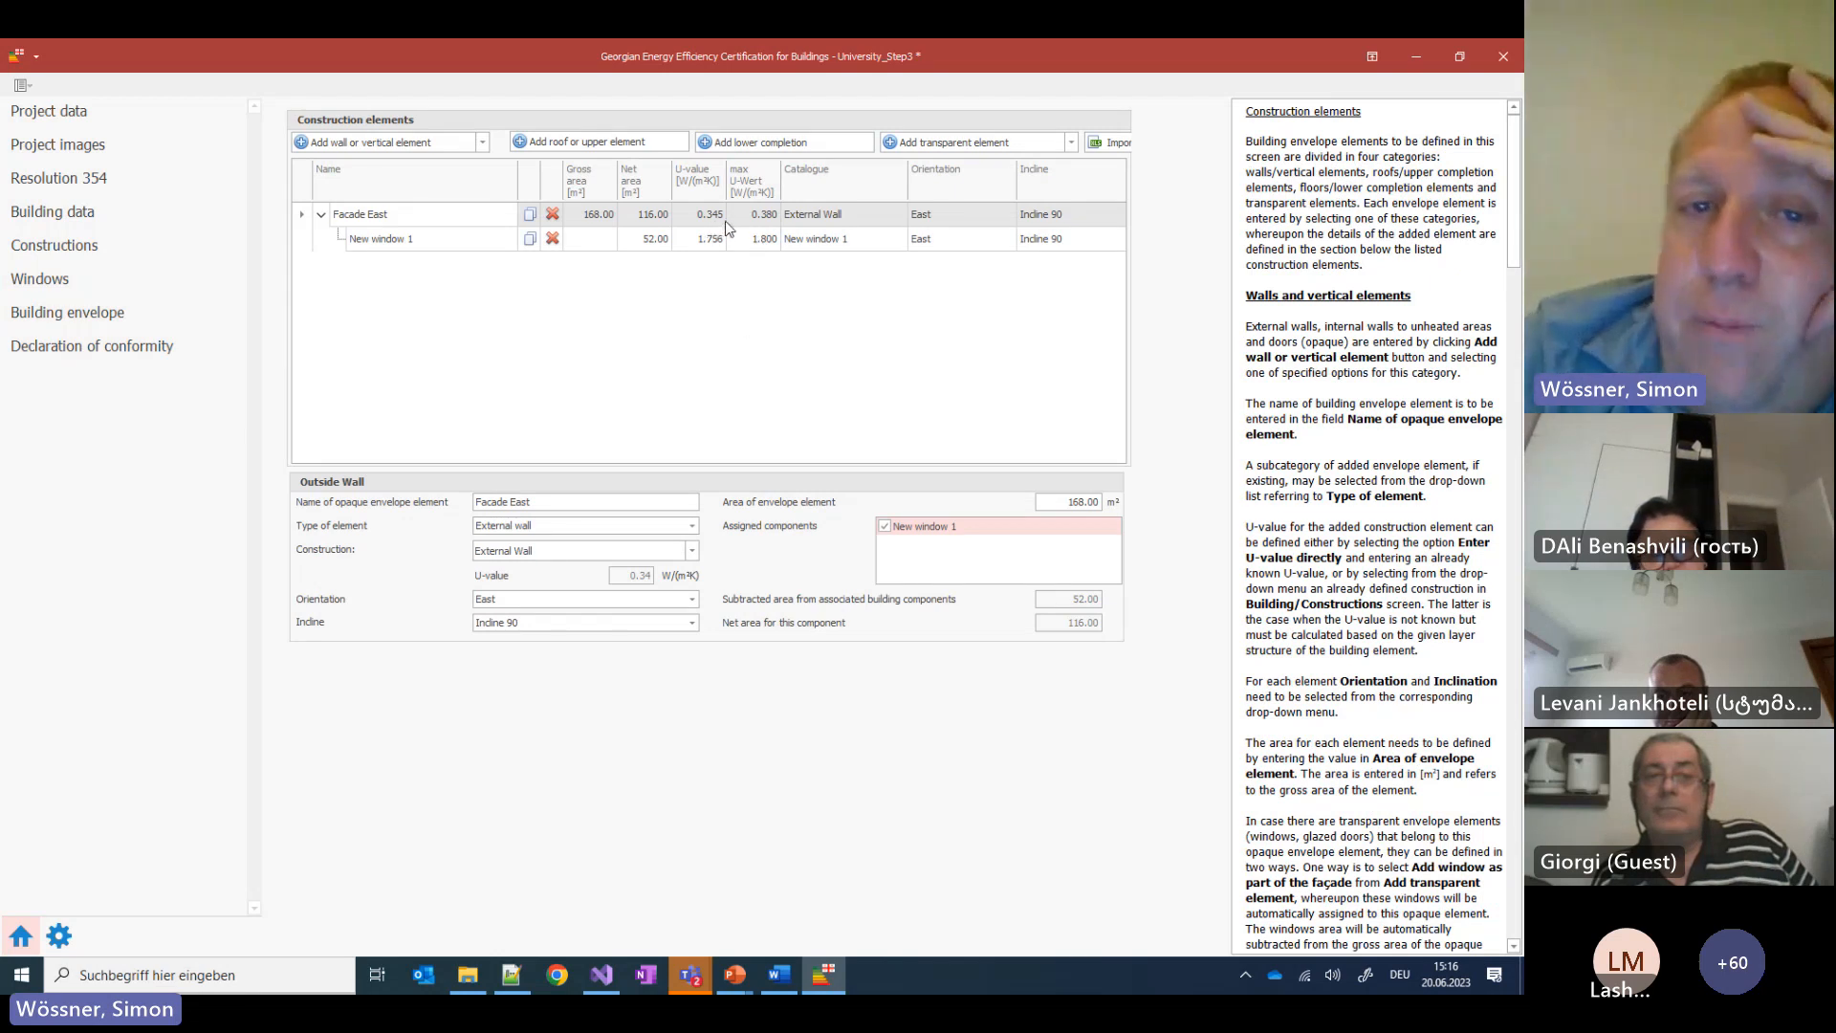
click(740, 239)
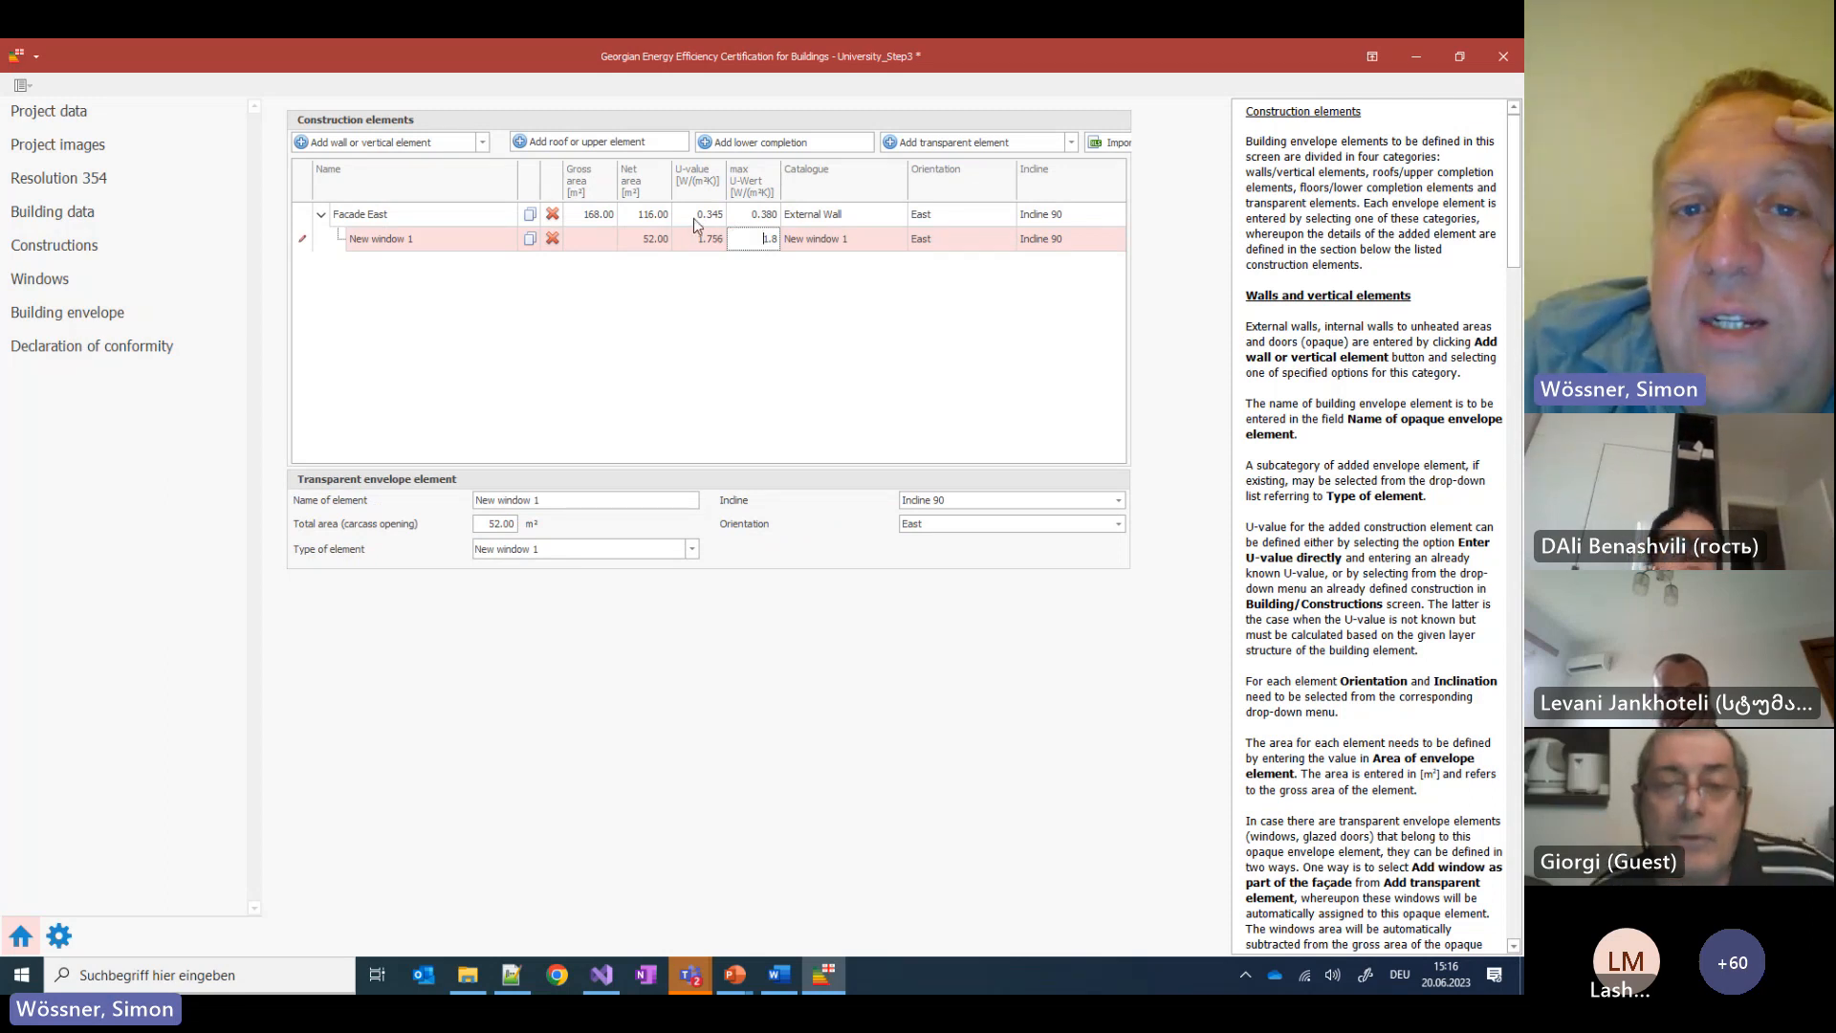
key(Return)
click(88, 350)
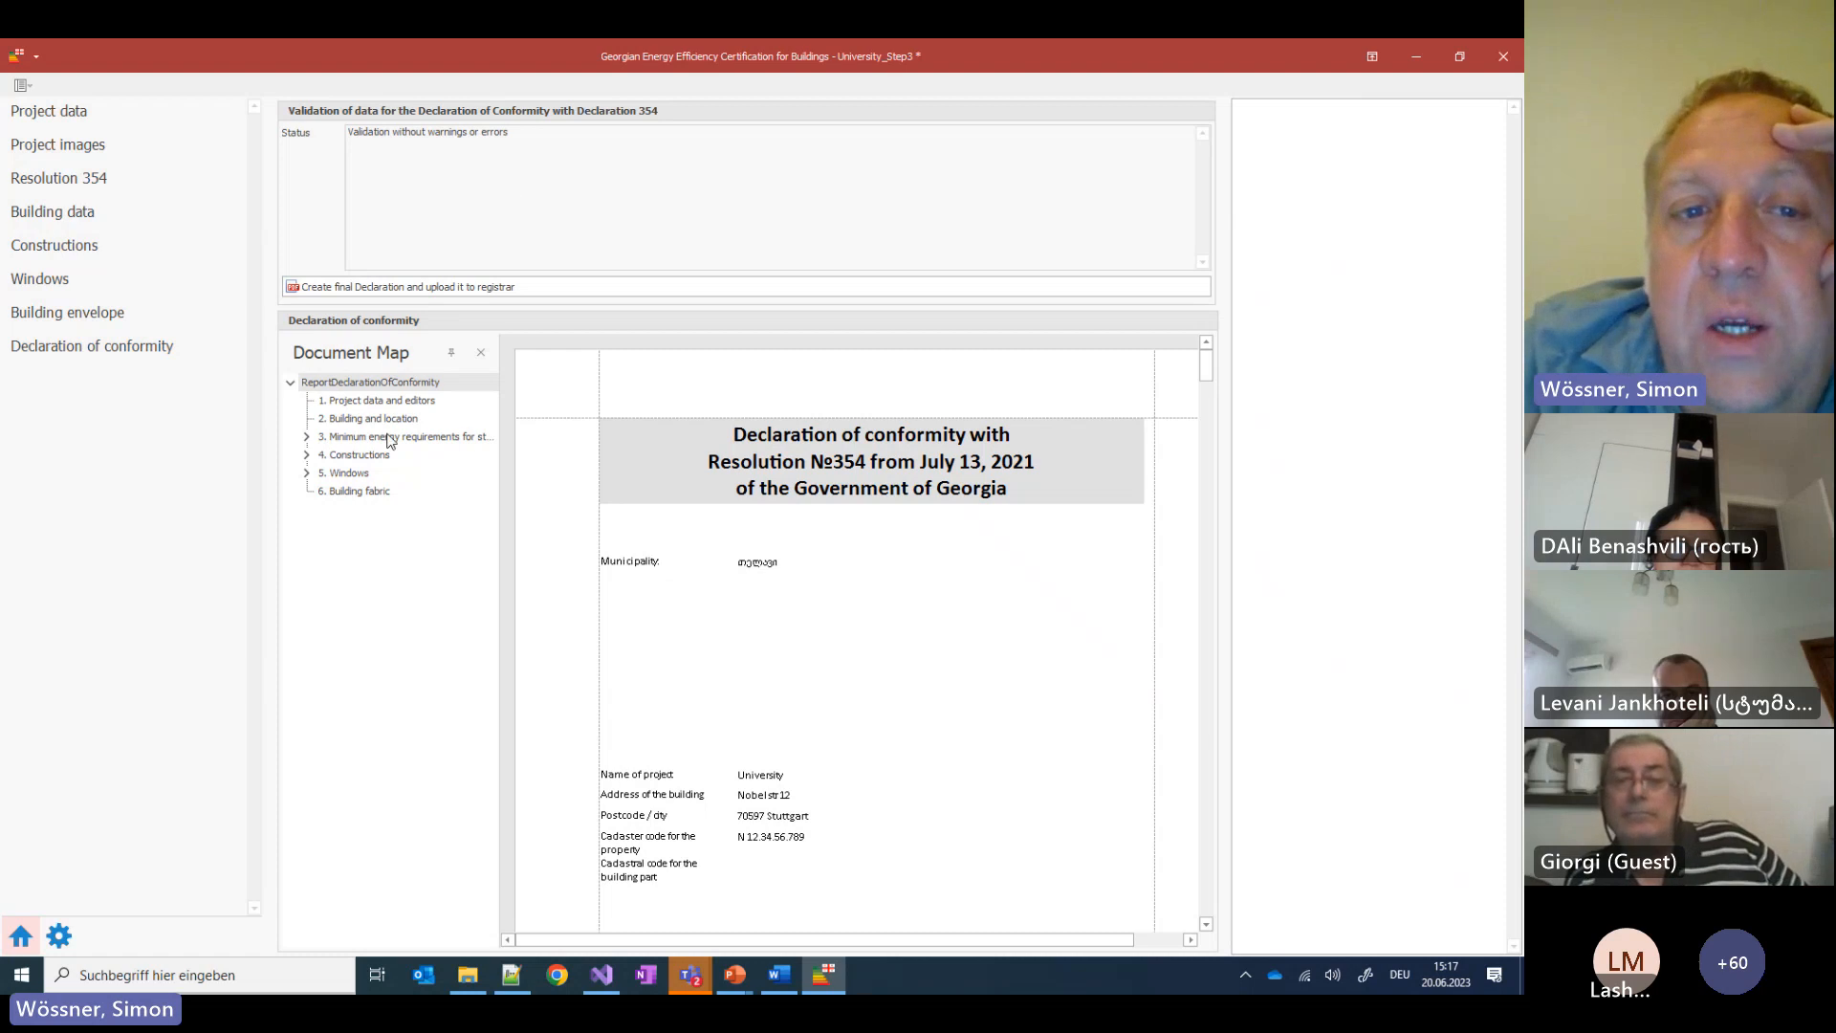
Review sections 2, 3.1 and 3.2 to confirm the walls meet Level 2, then return to the building envelope elements
click(368, 419)
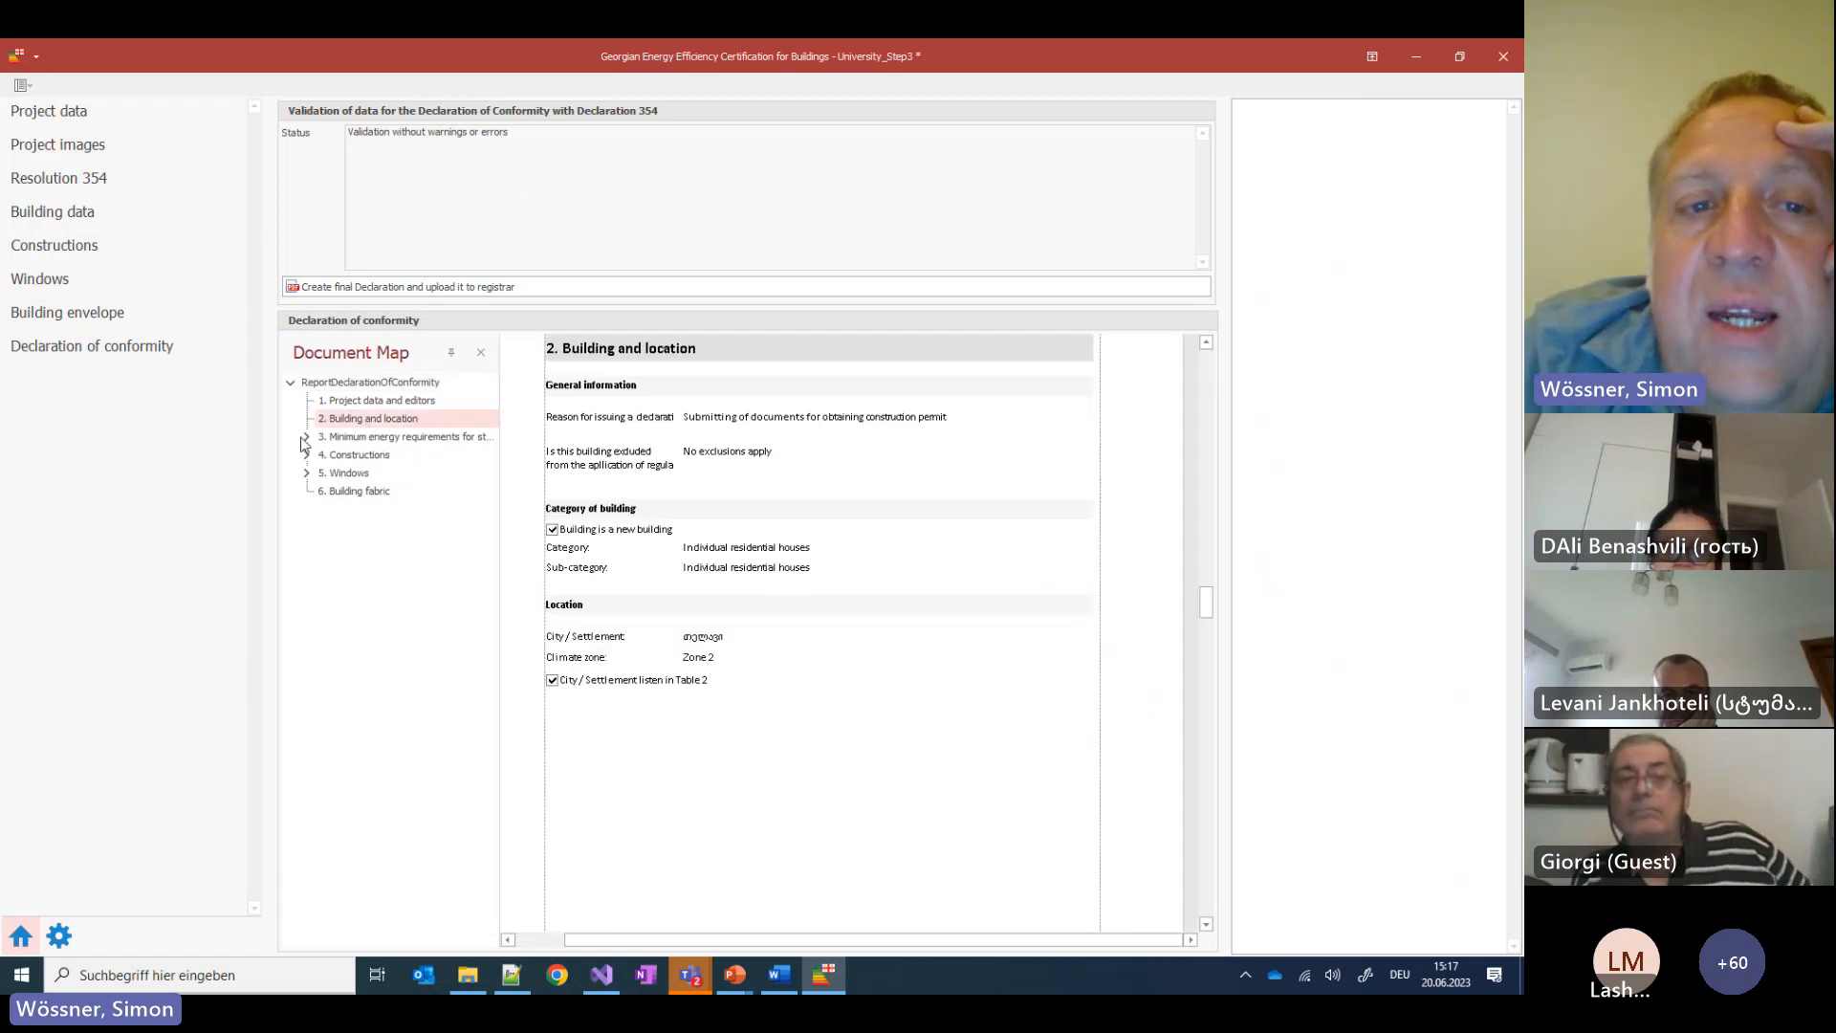
click(305, 438)
click(397, 456)
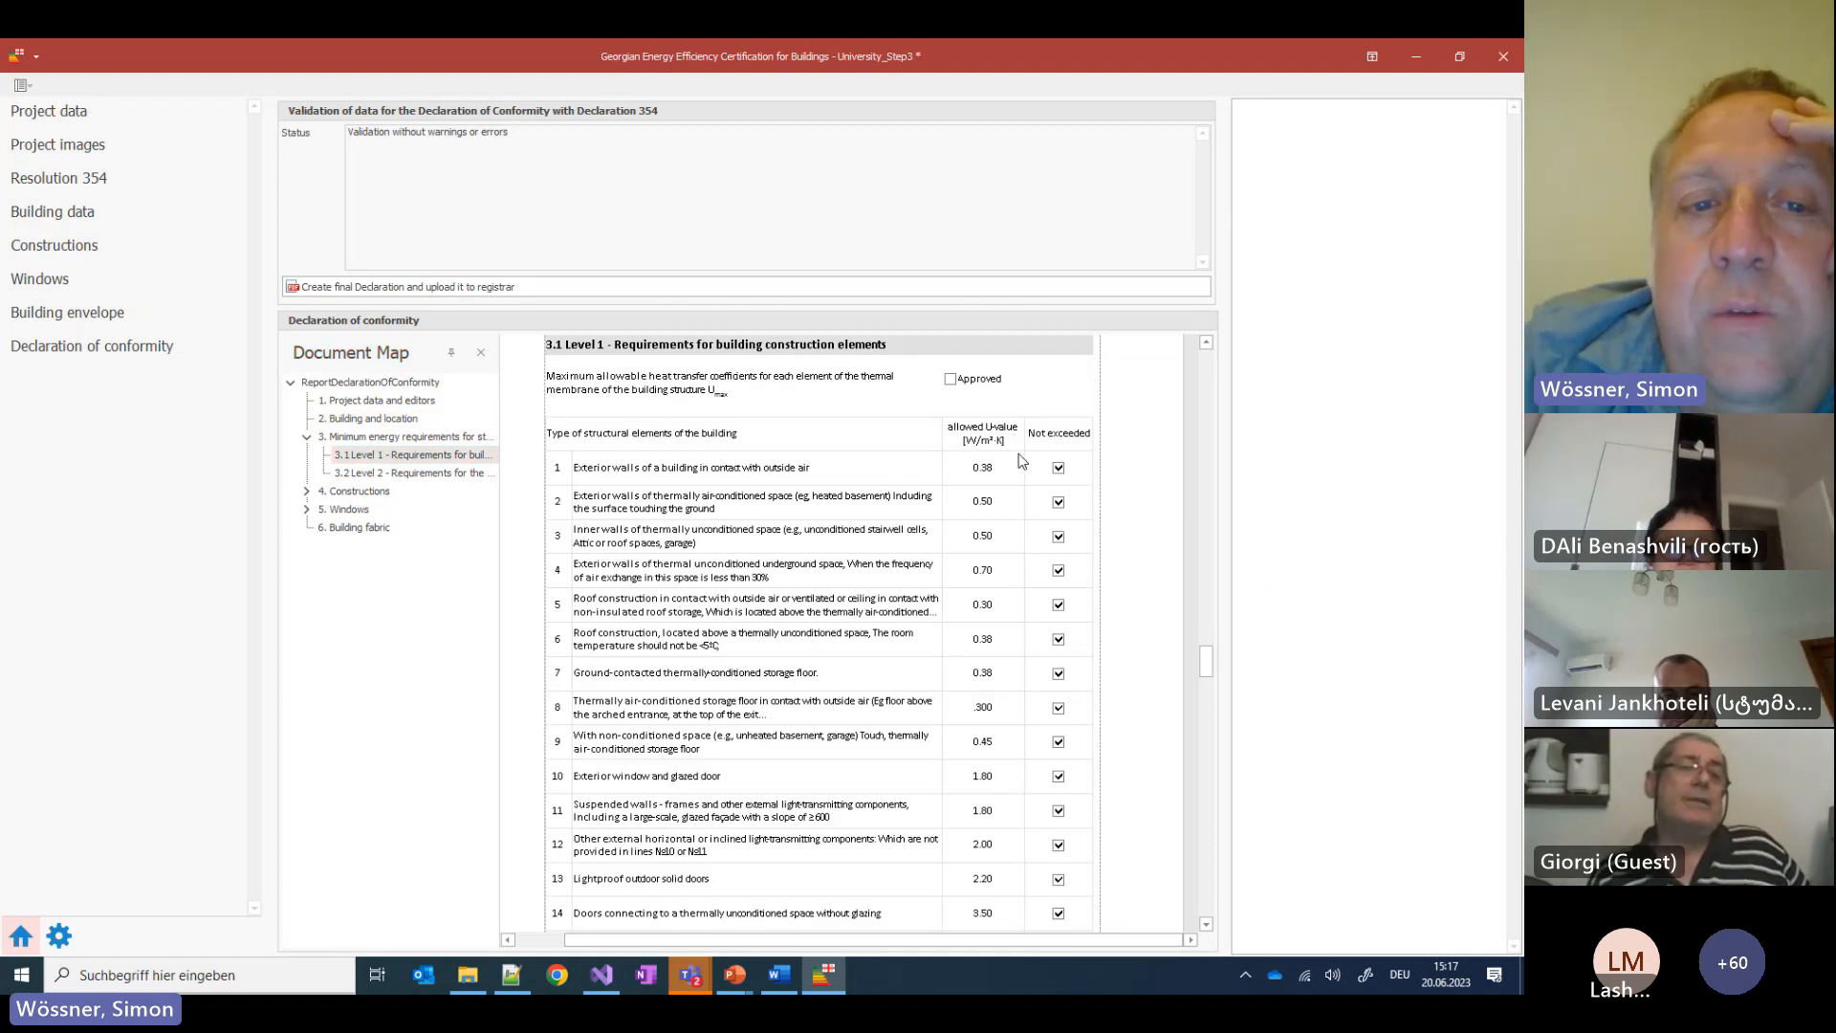
click(411, 473)
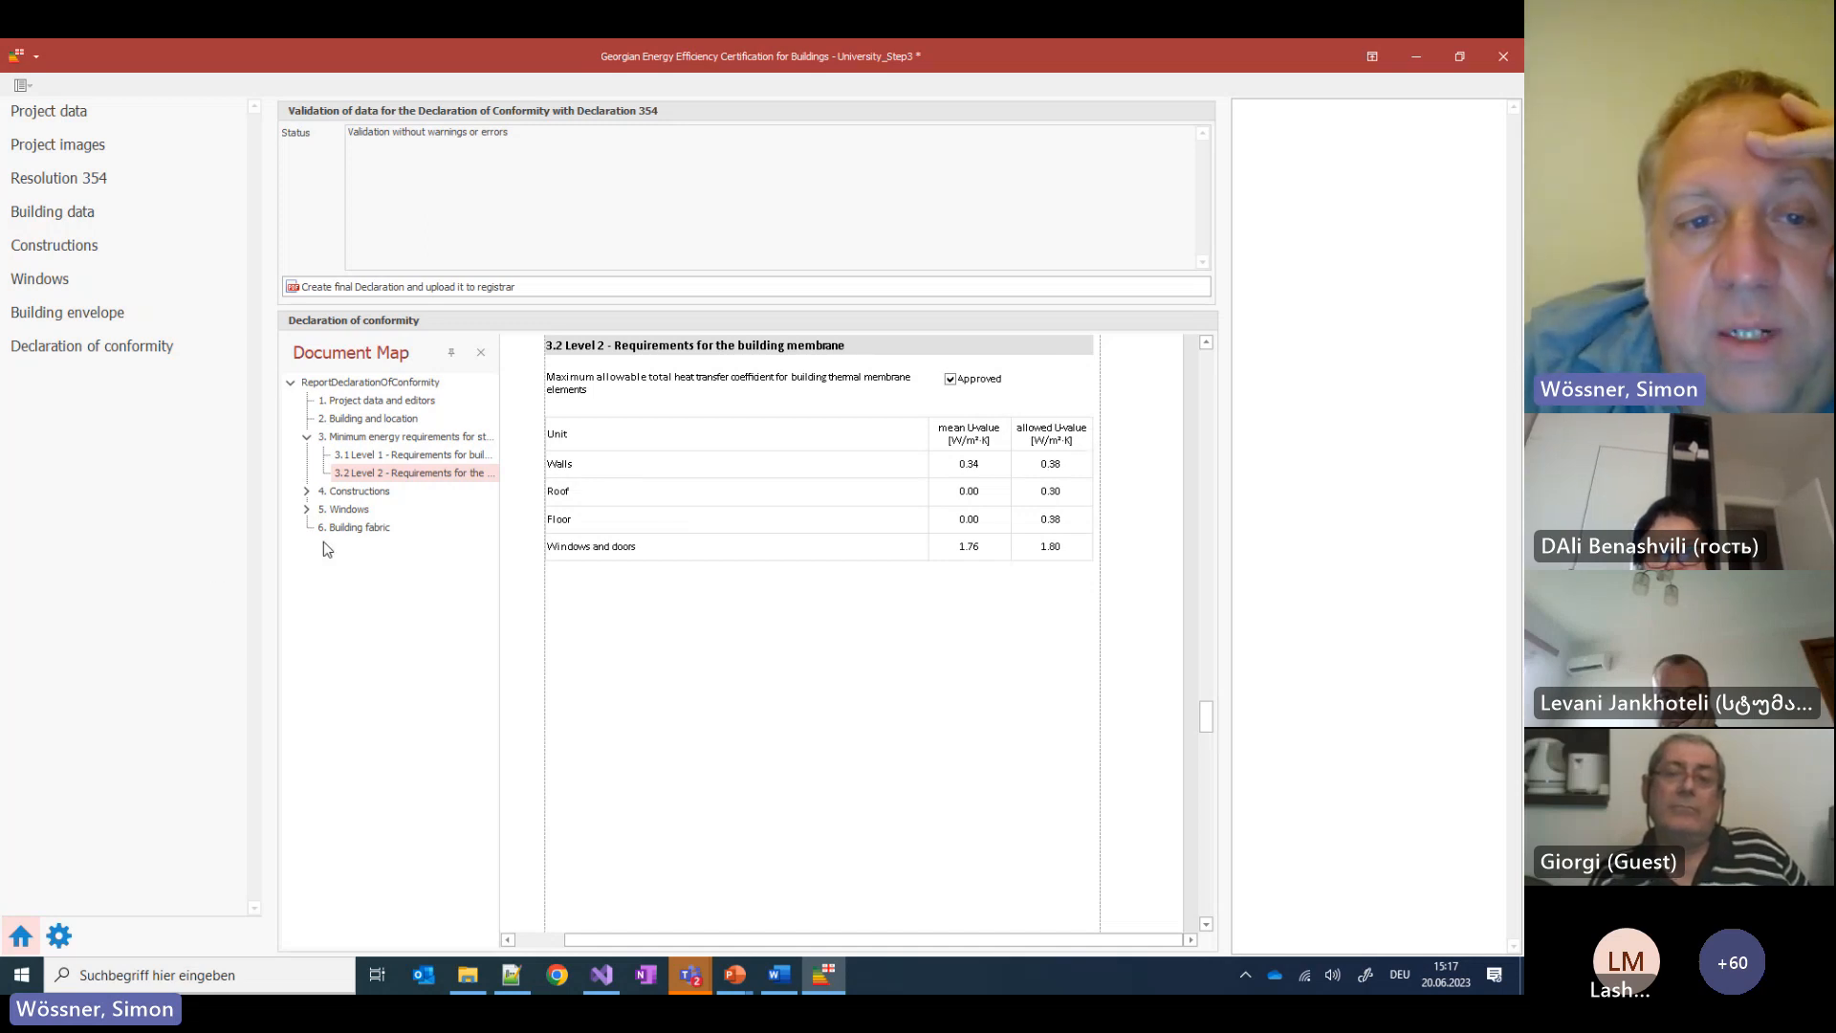
click(83, 318)
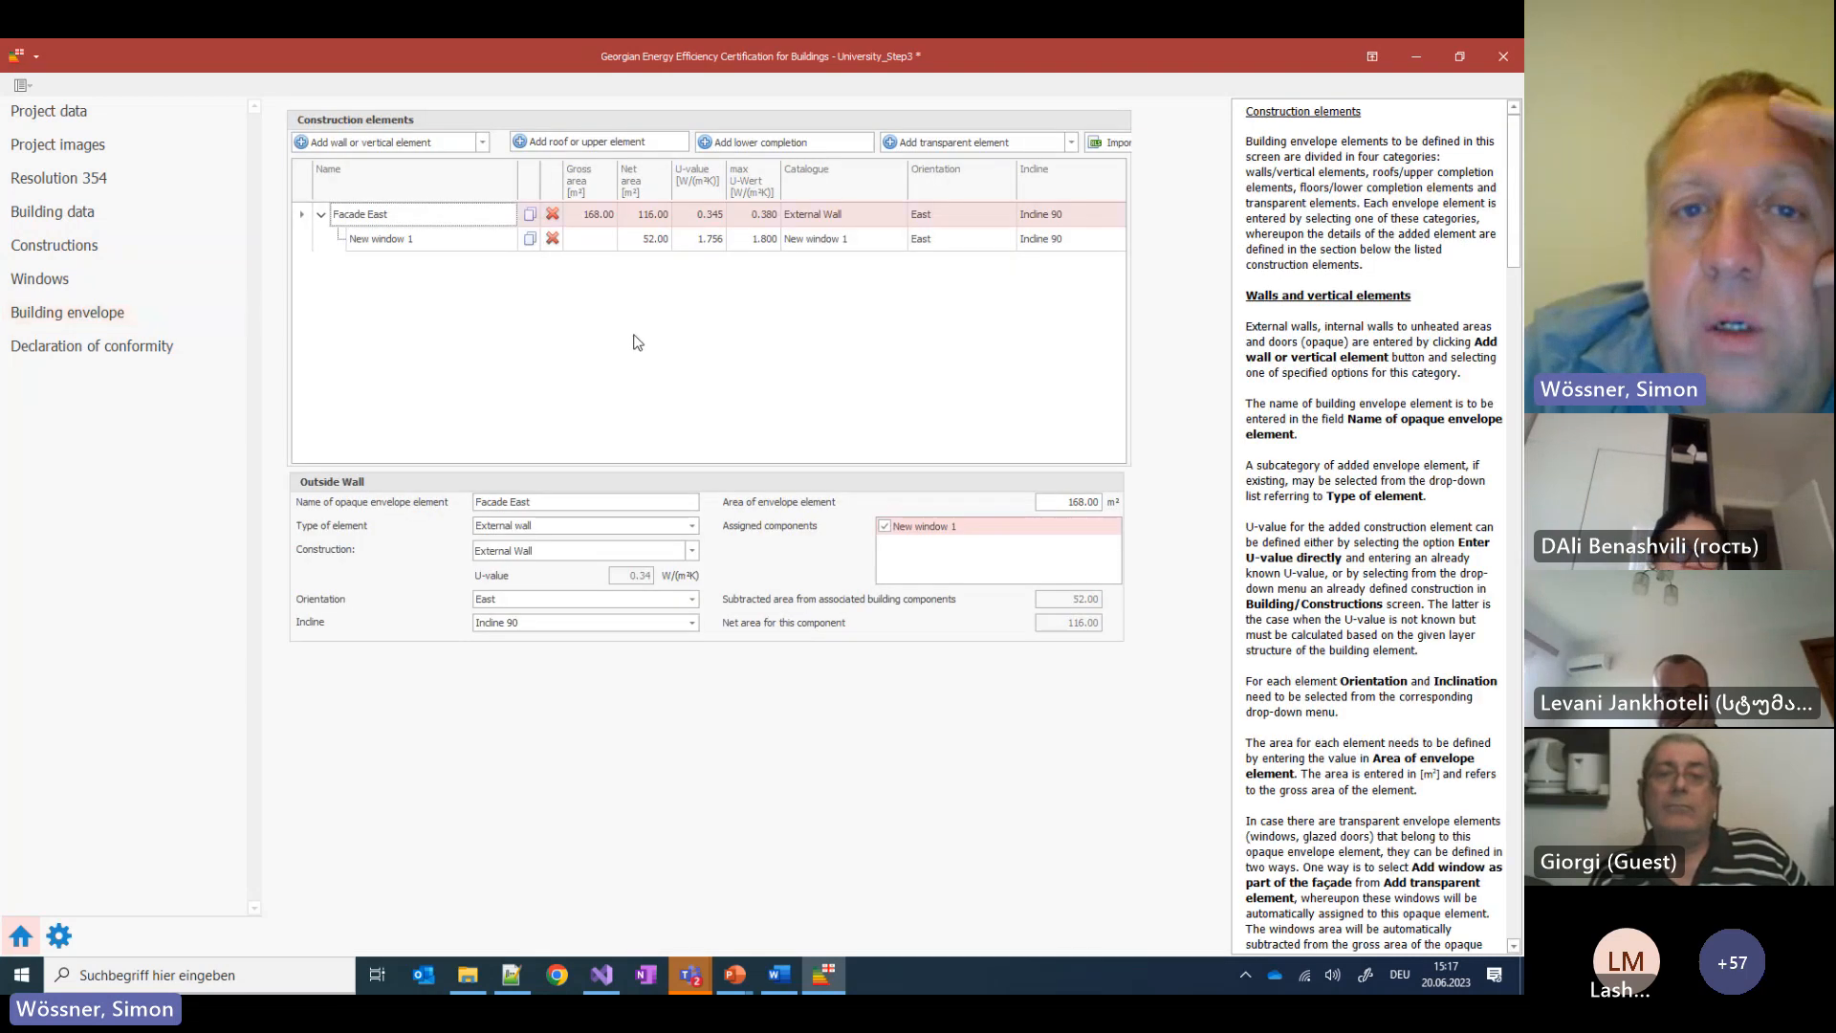
Present the Building envelope slide (slide 24) full-screen in PowerPoint: facade 168 m², windows 52 m²
click(827, 983)
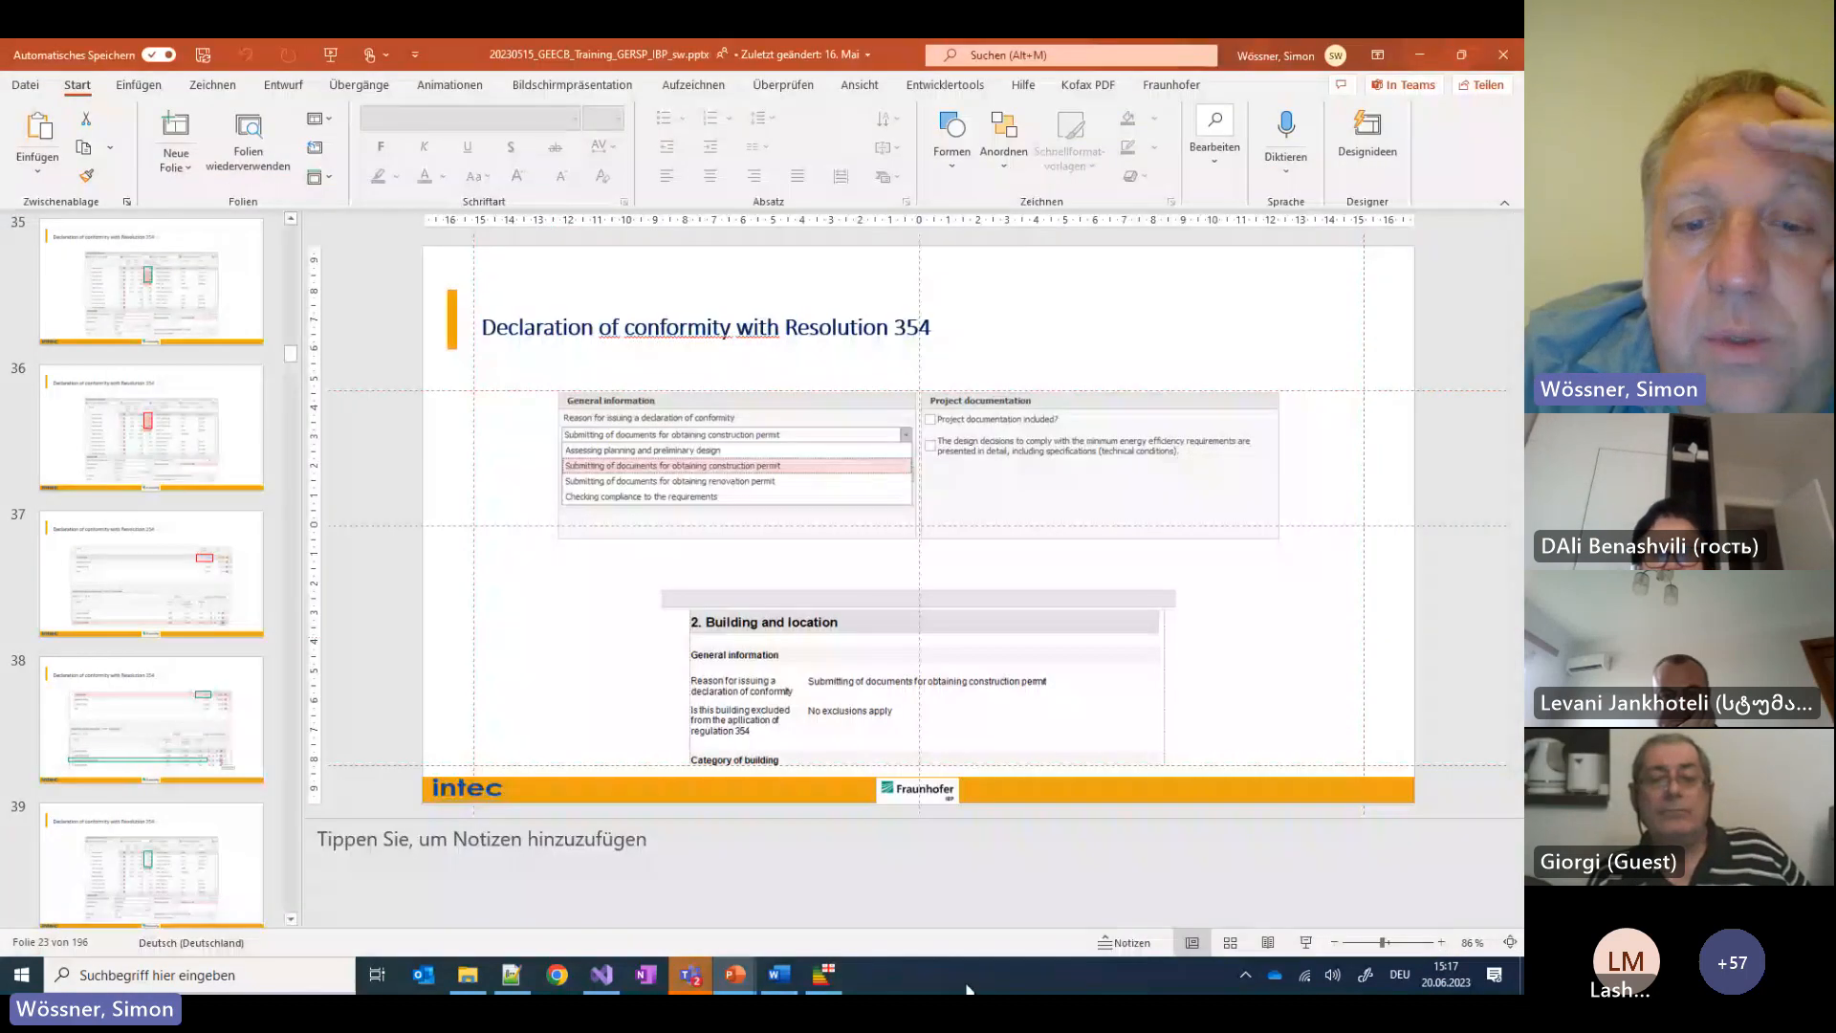
mouse_move(735, 977)
click(637, 873)
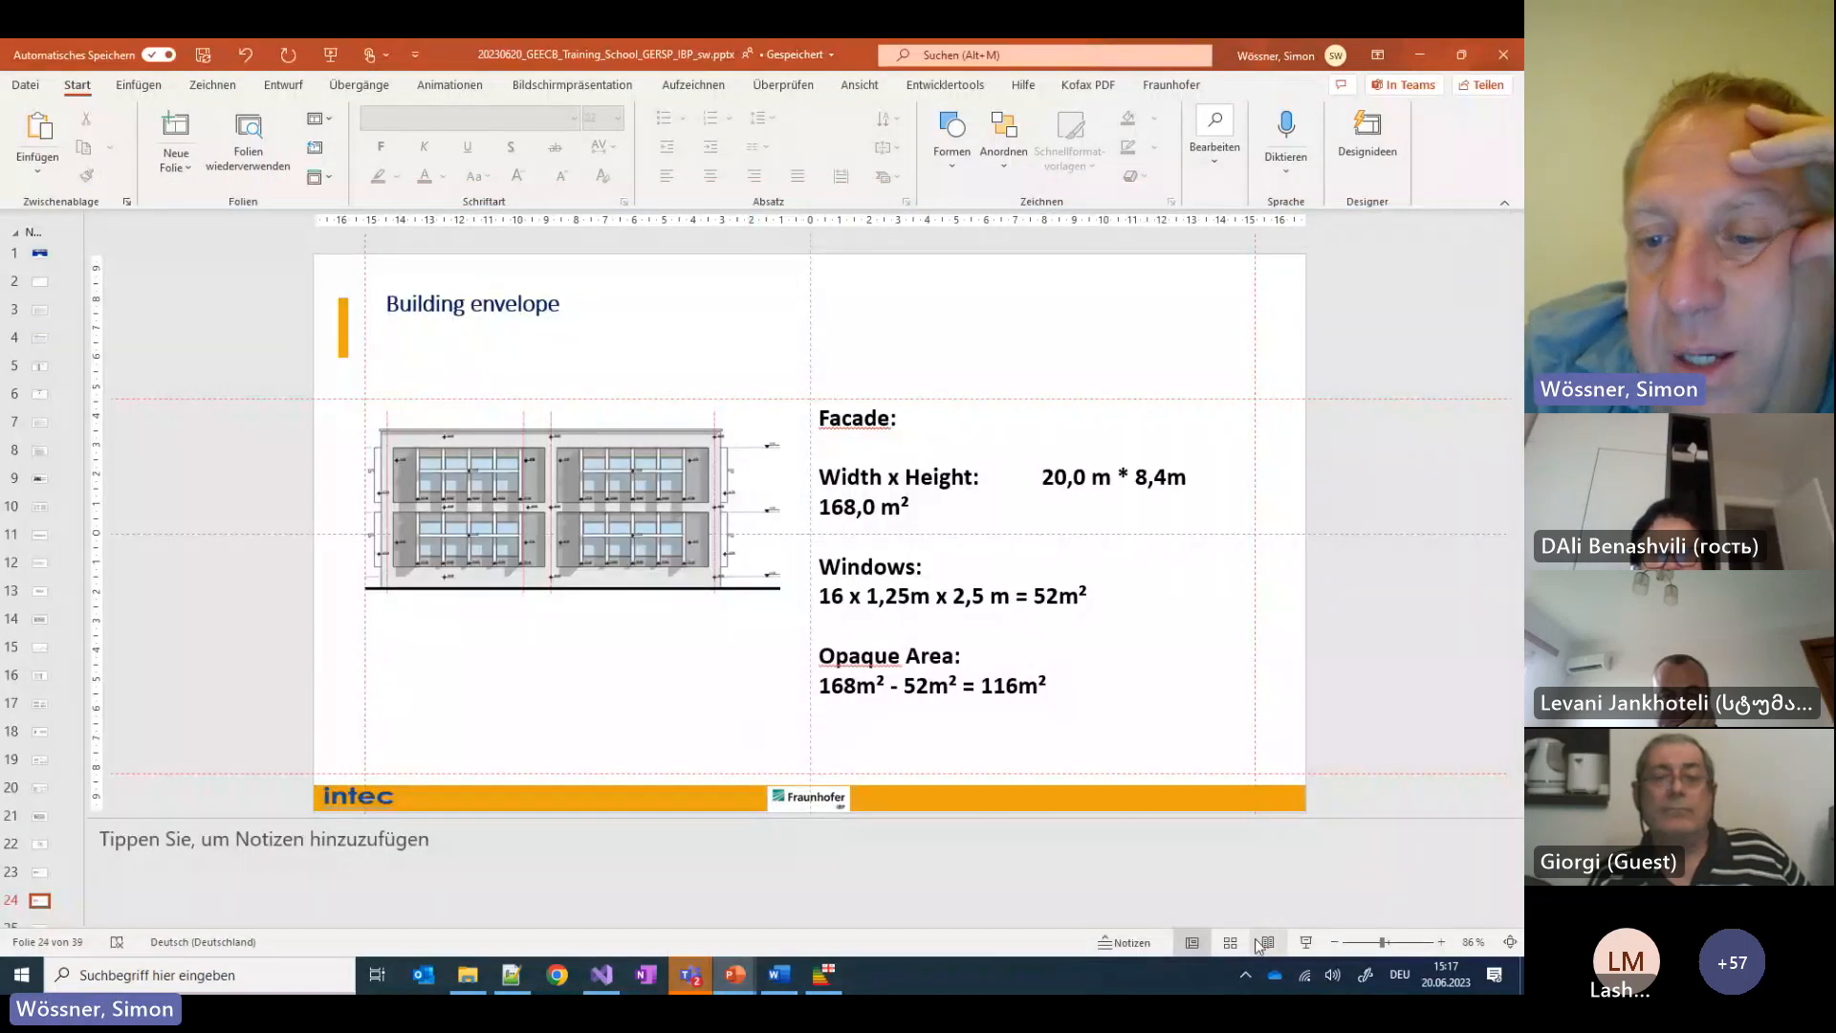
click(1299, 943)
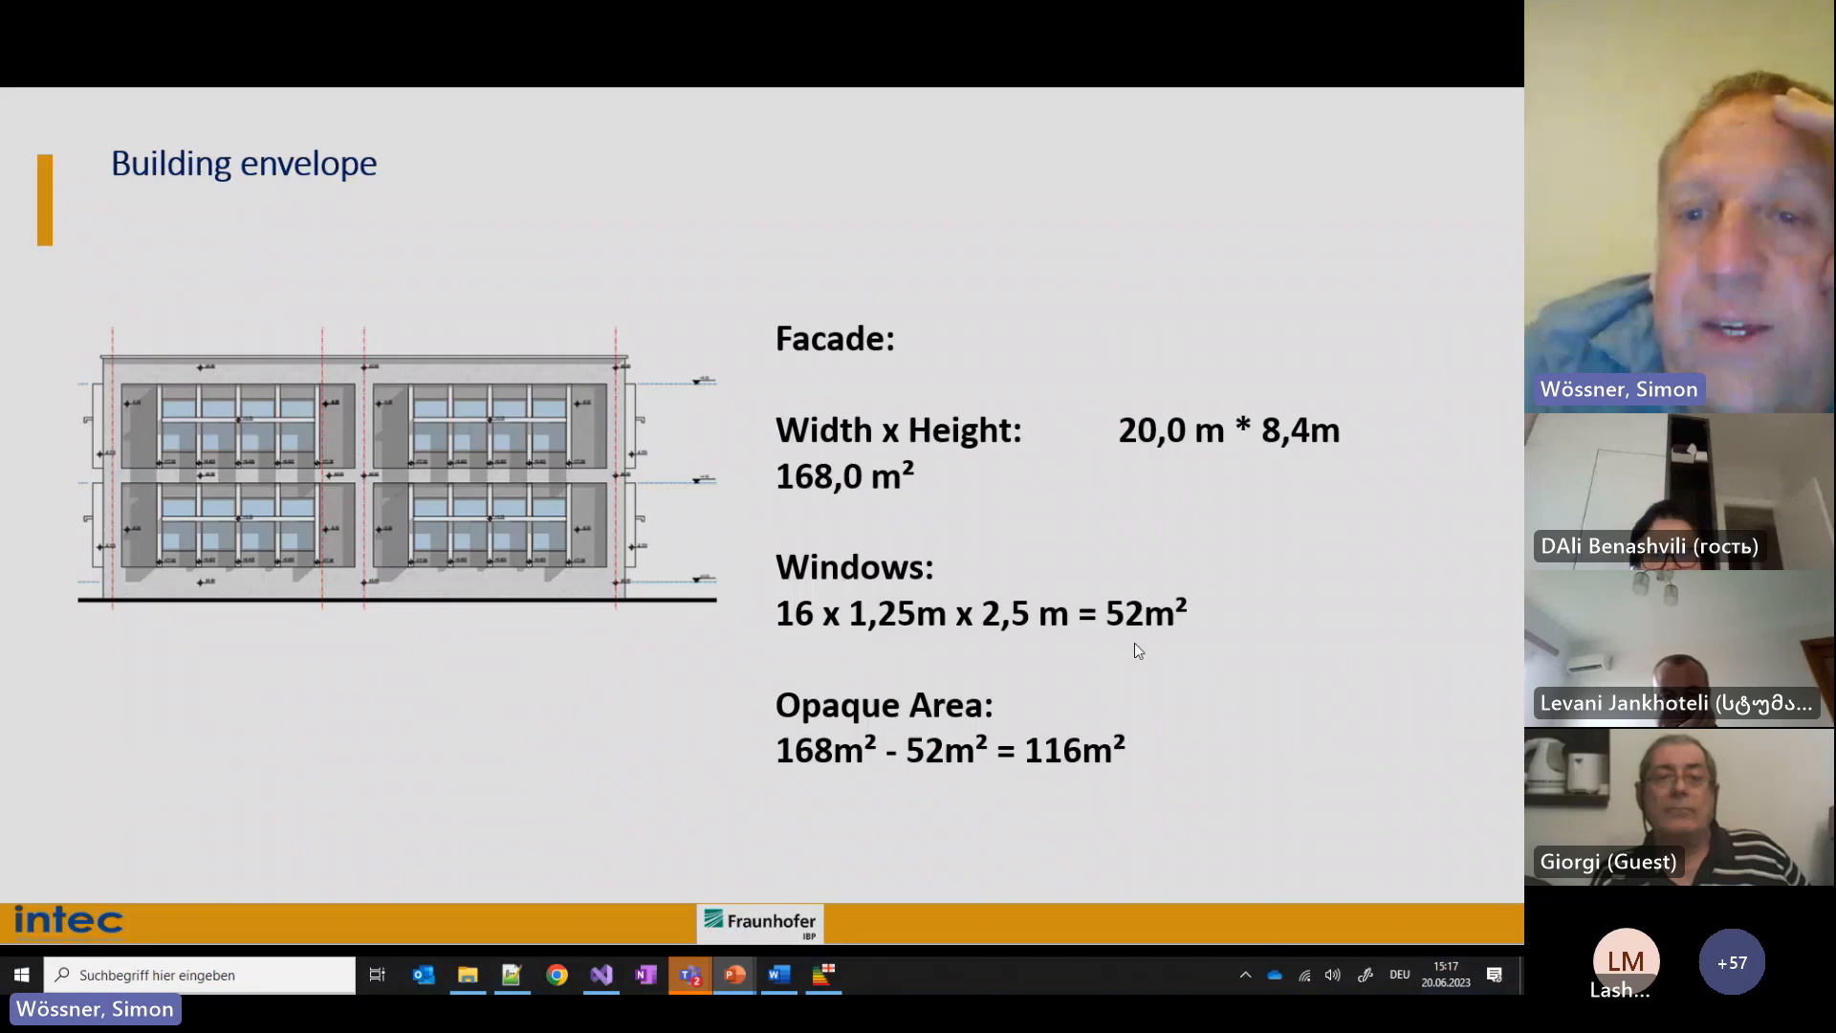
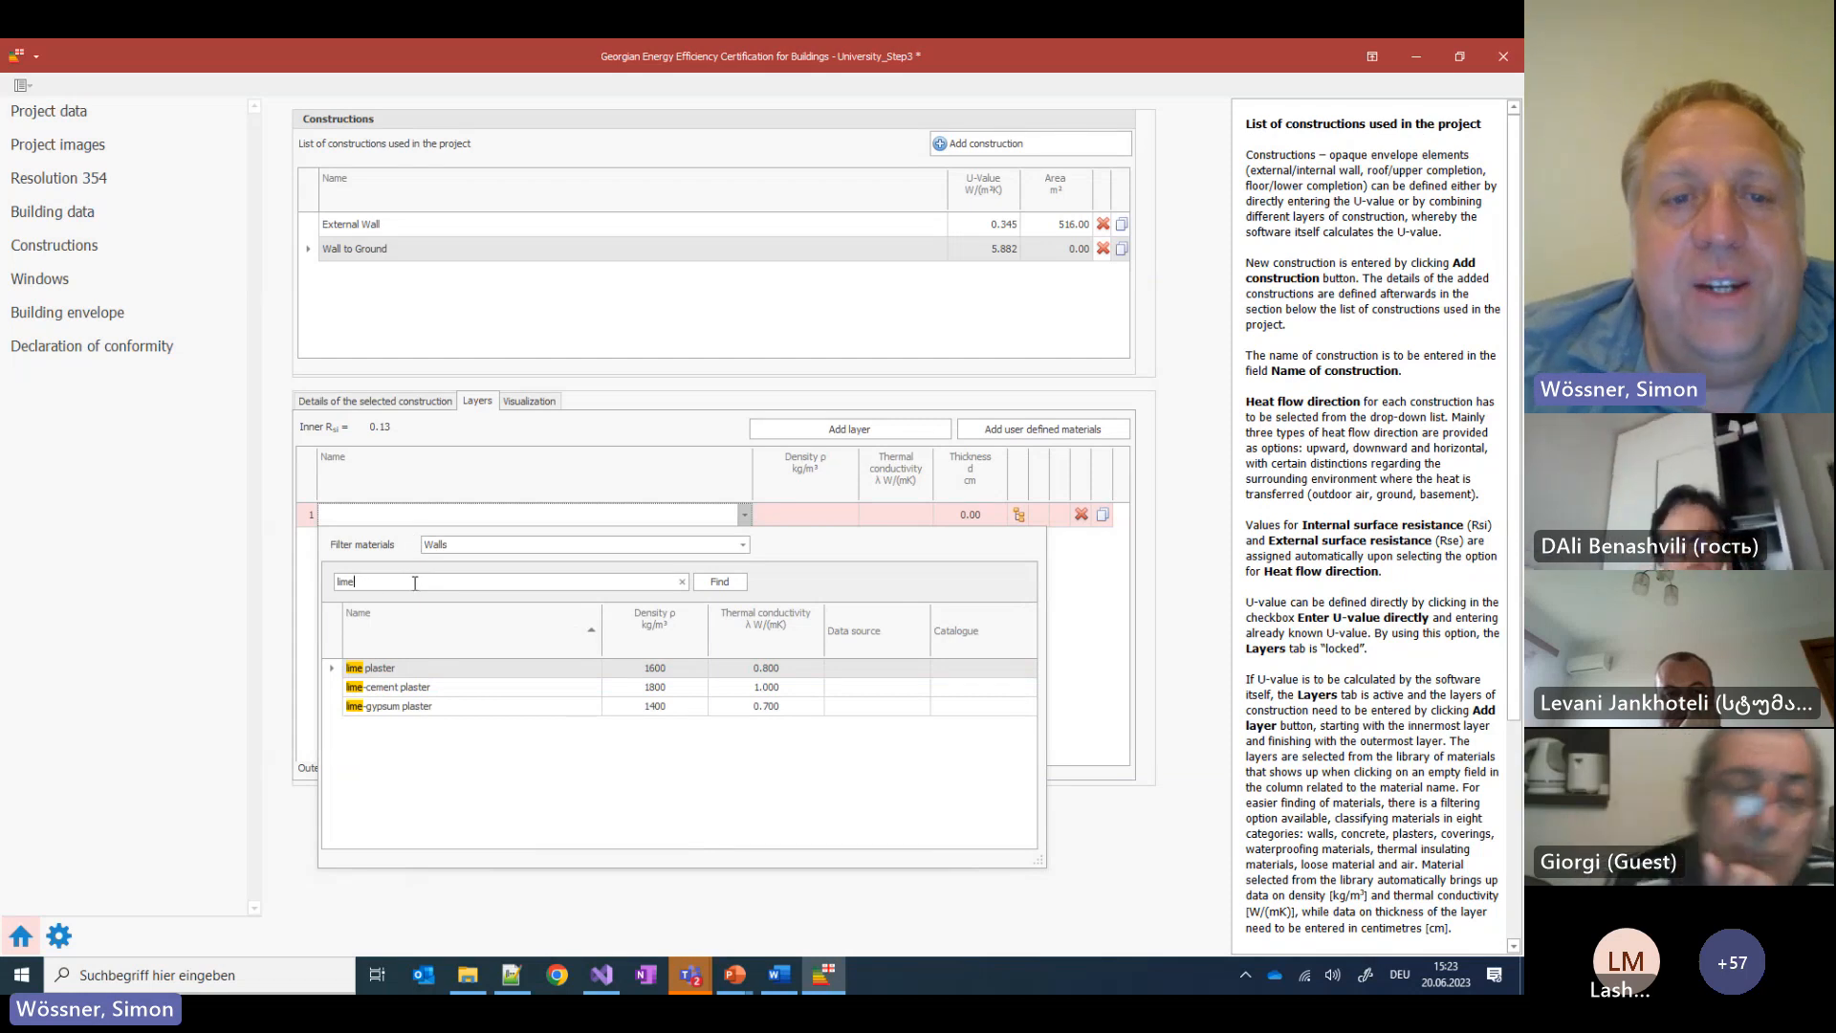
Make the first Wall to Ground layer 2.5 cm of lime plaster
click(384, 670)
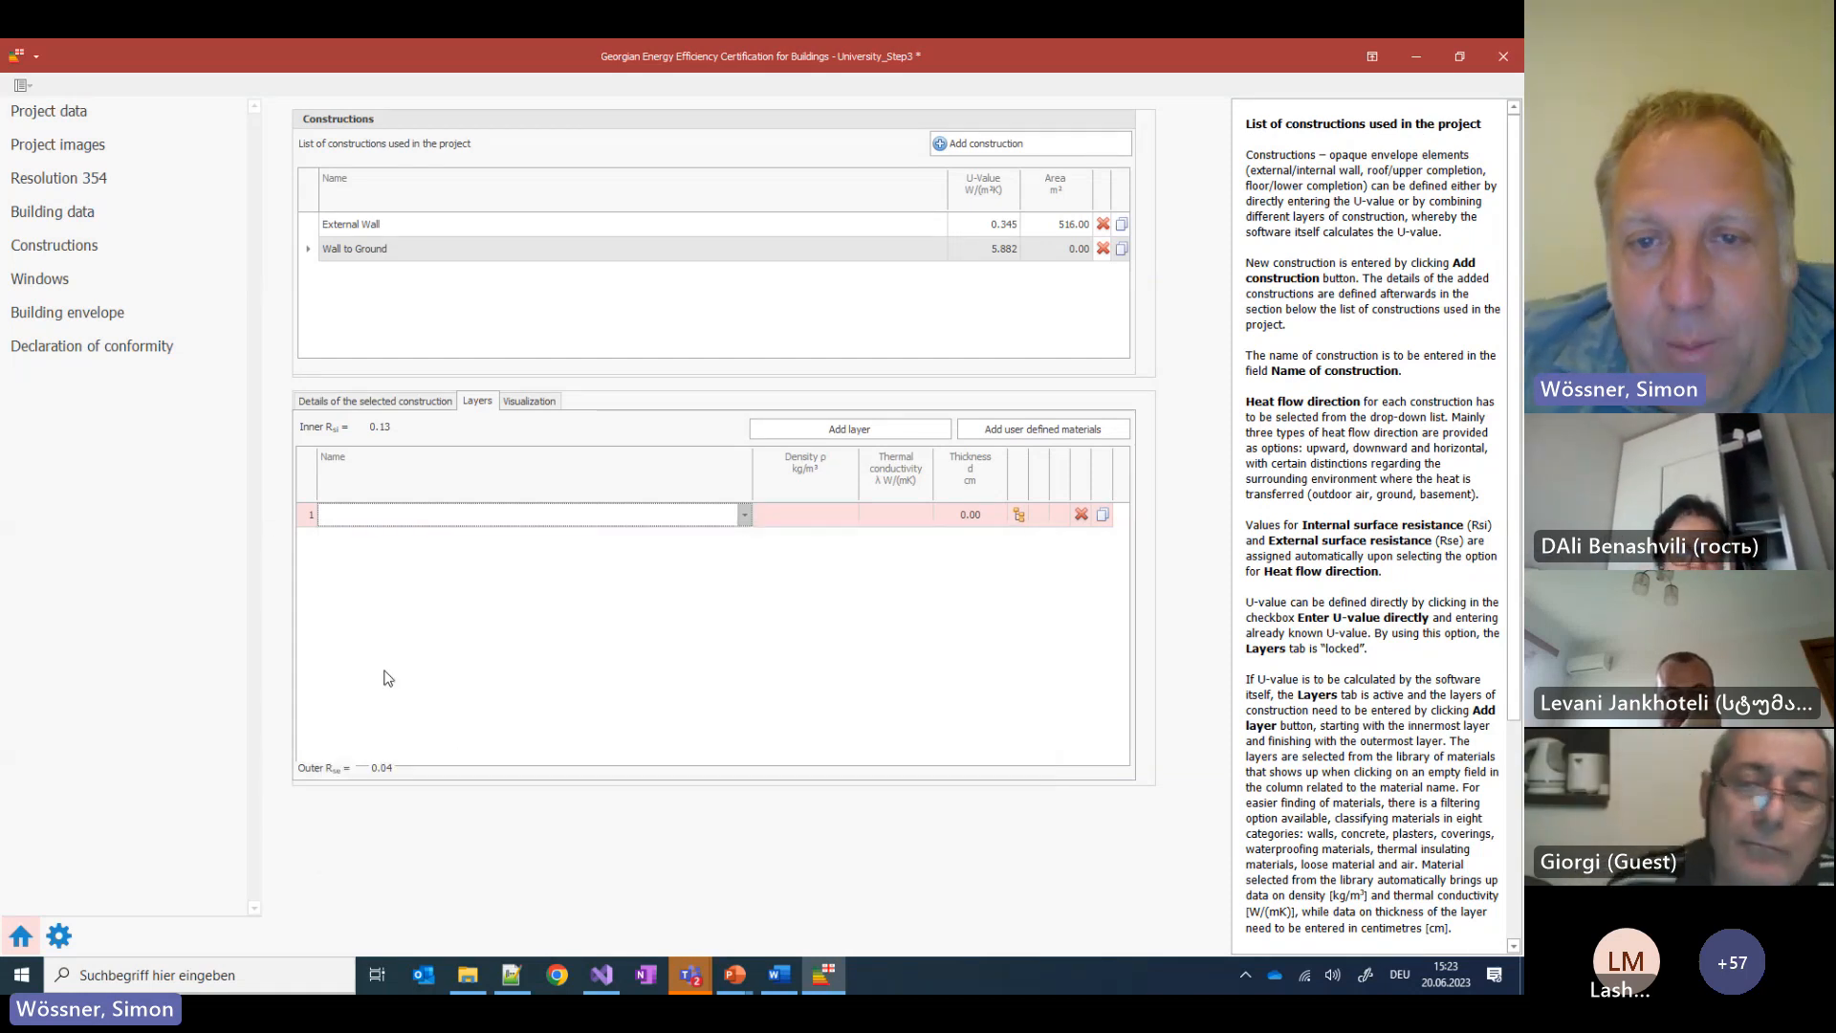
drag(963, 514, 1016, 521)
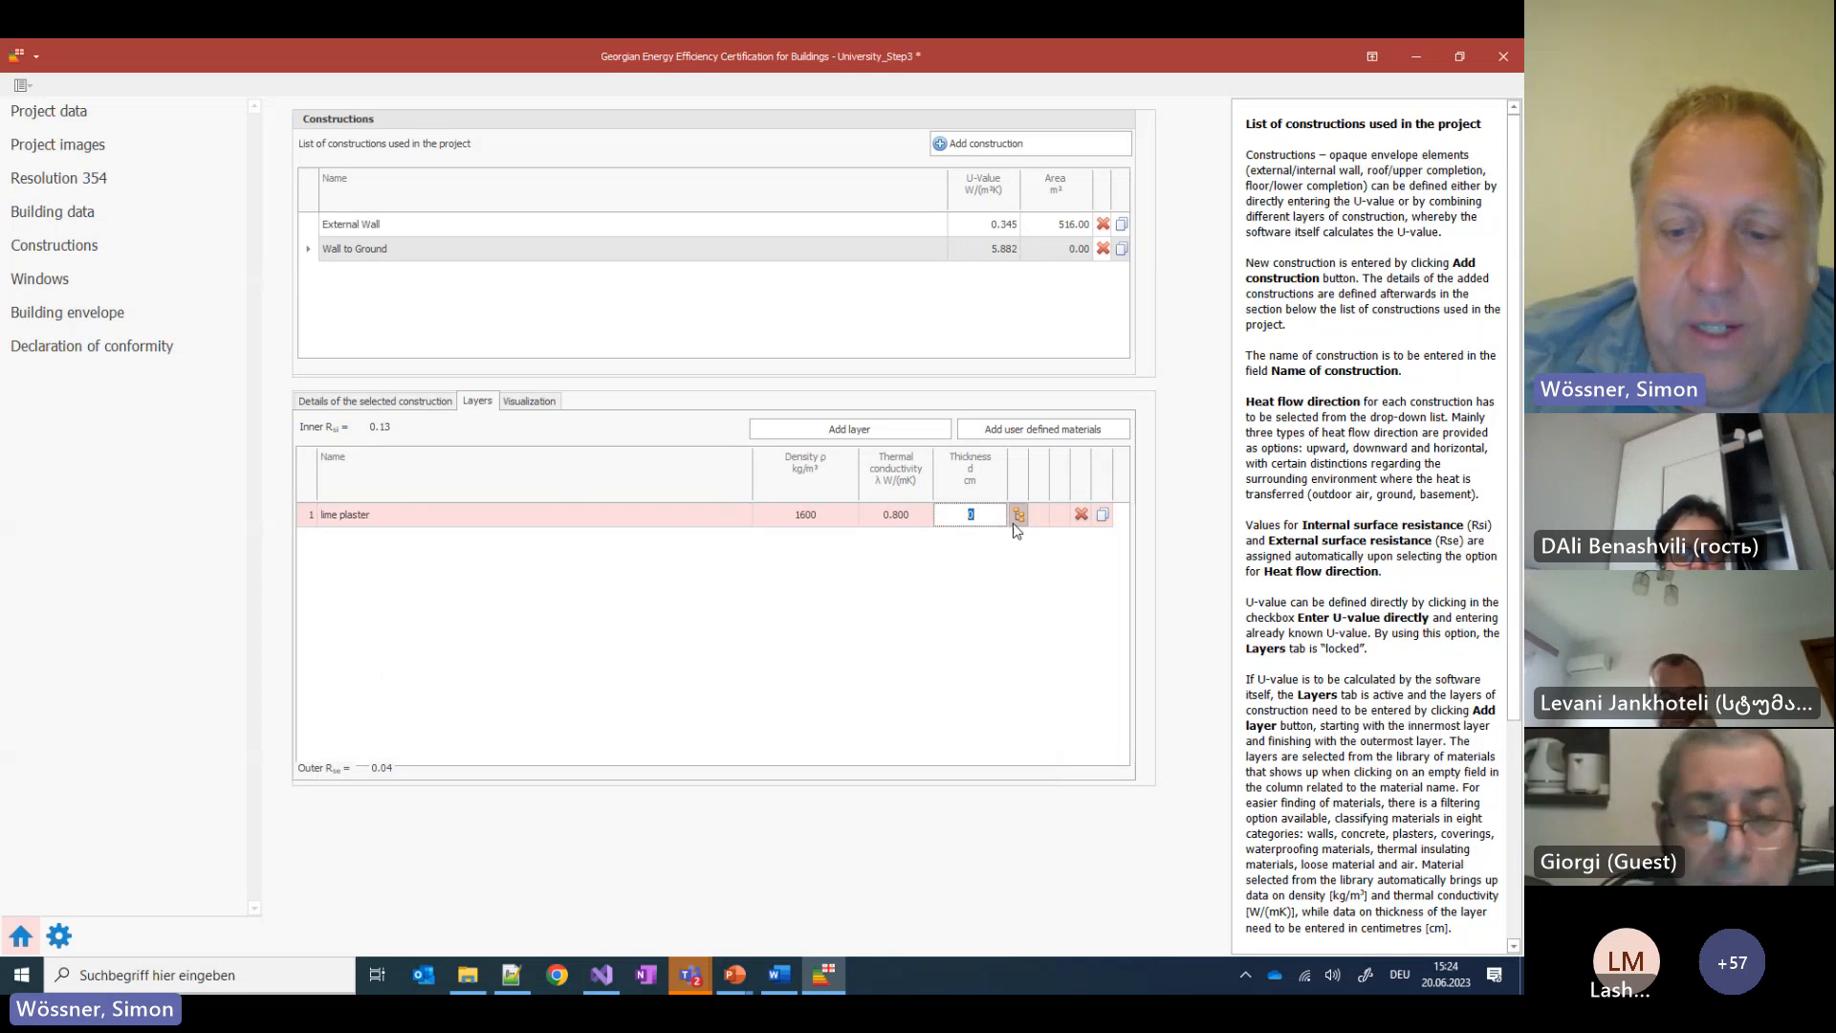
text(2.5)
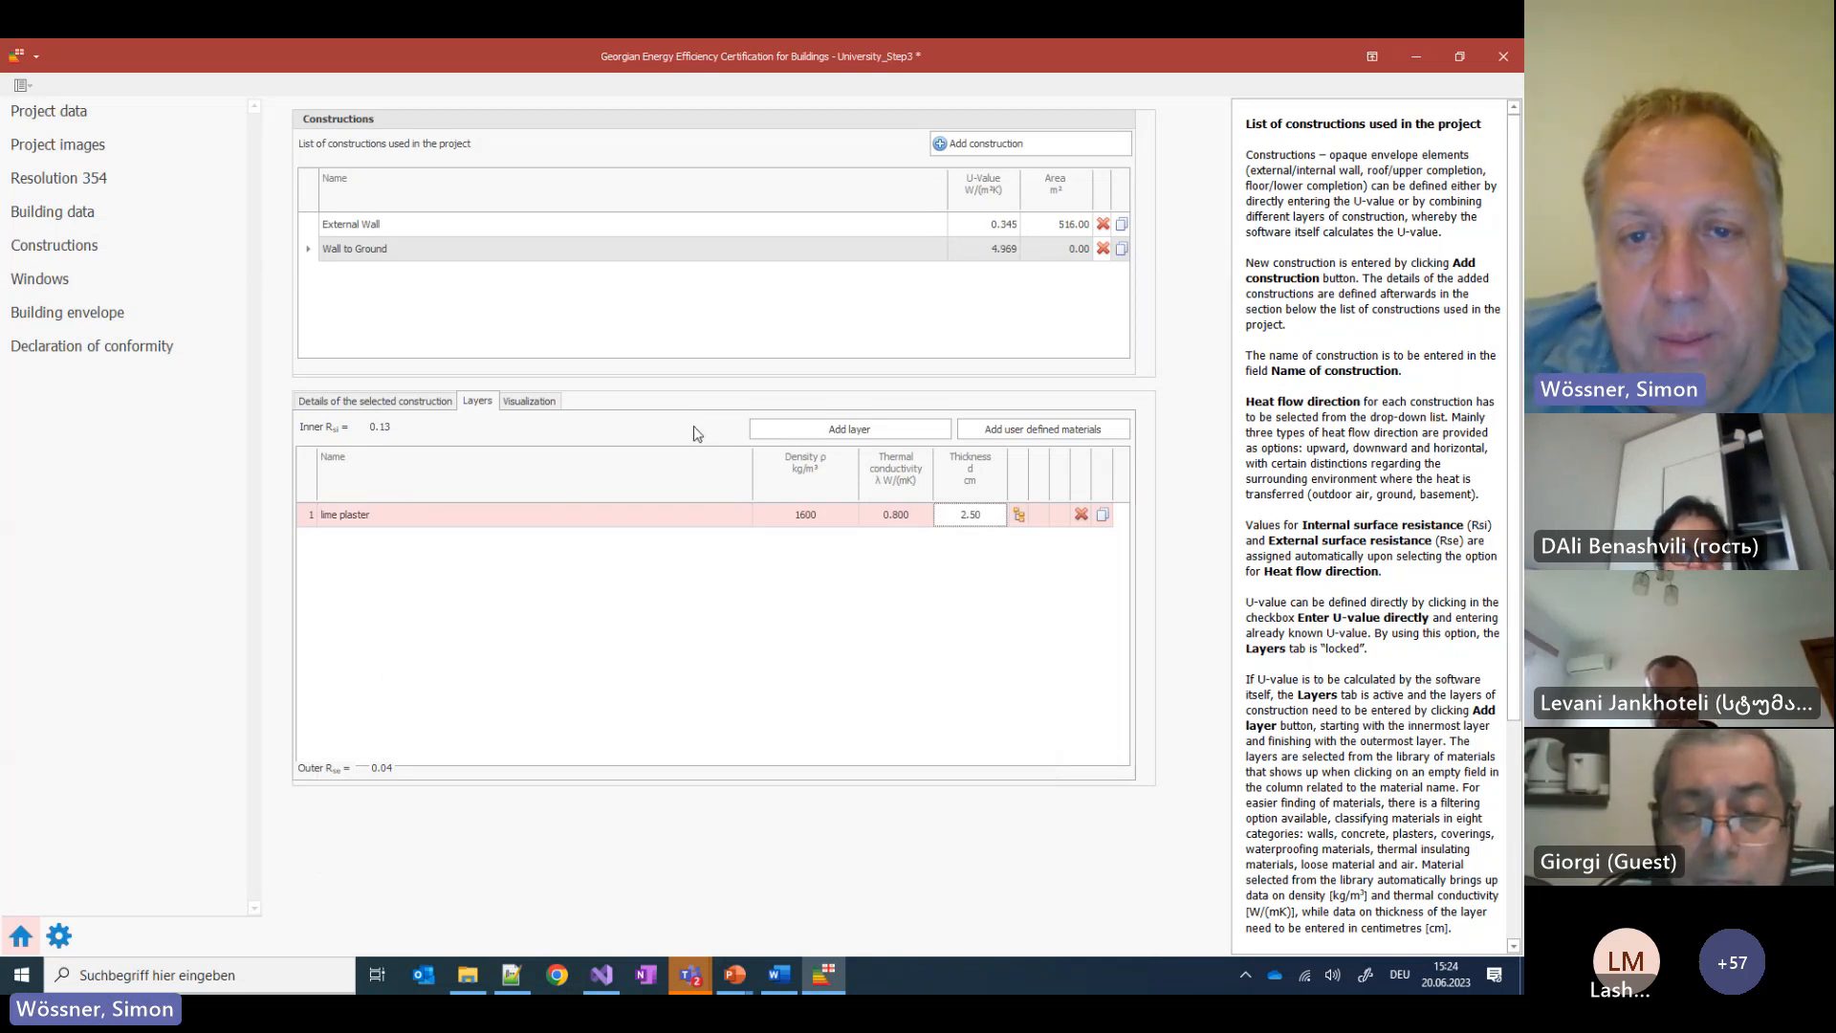
Add a second layer of 20 cm concrete with density 2400
click(849, 428)
click(360, 539)
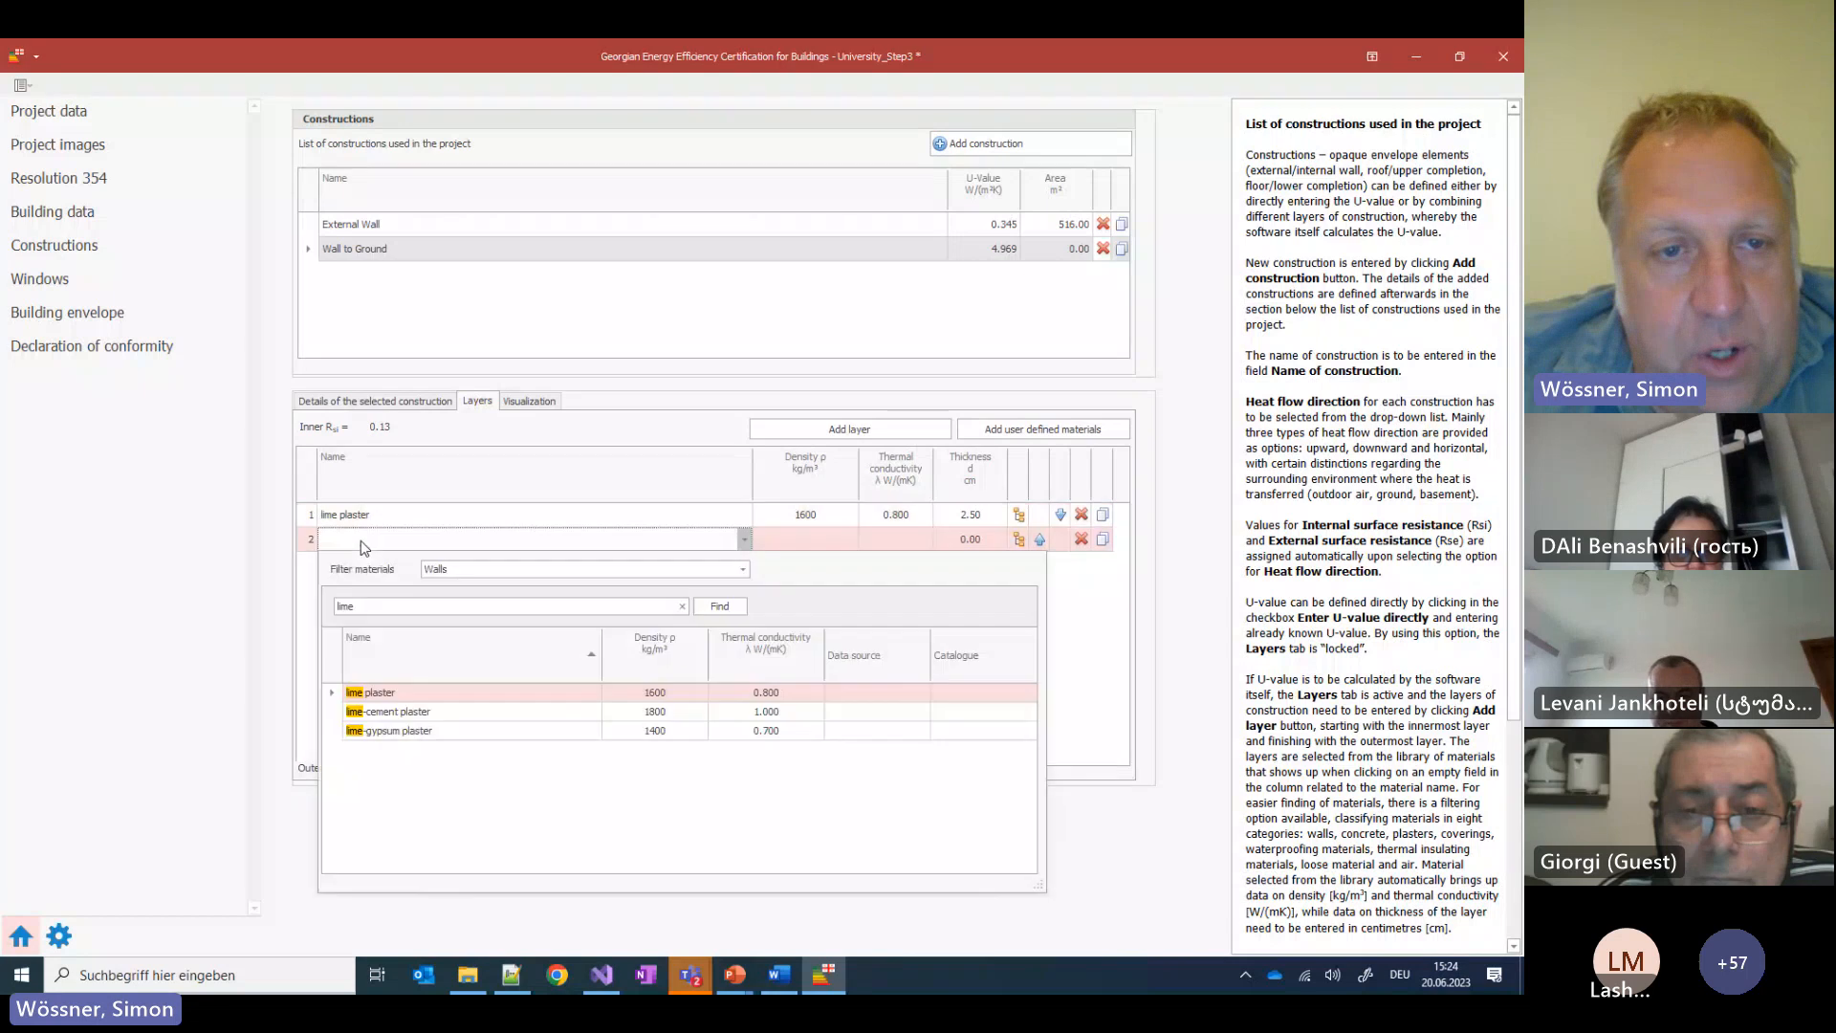
double_click(393, 606)
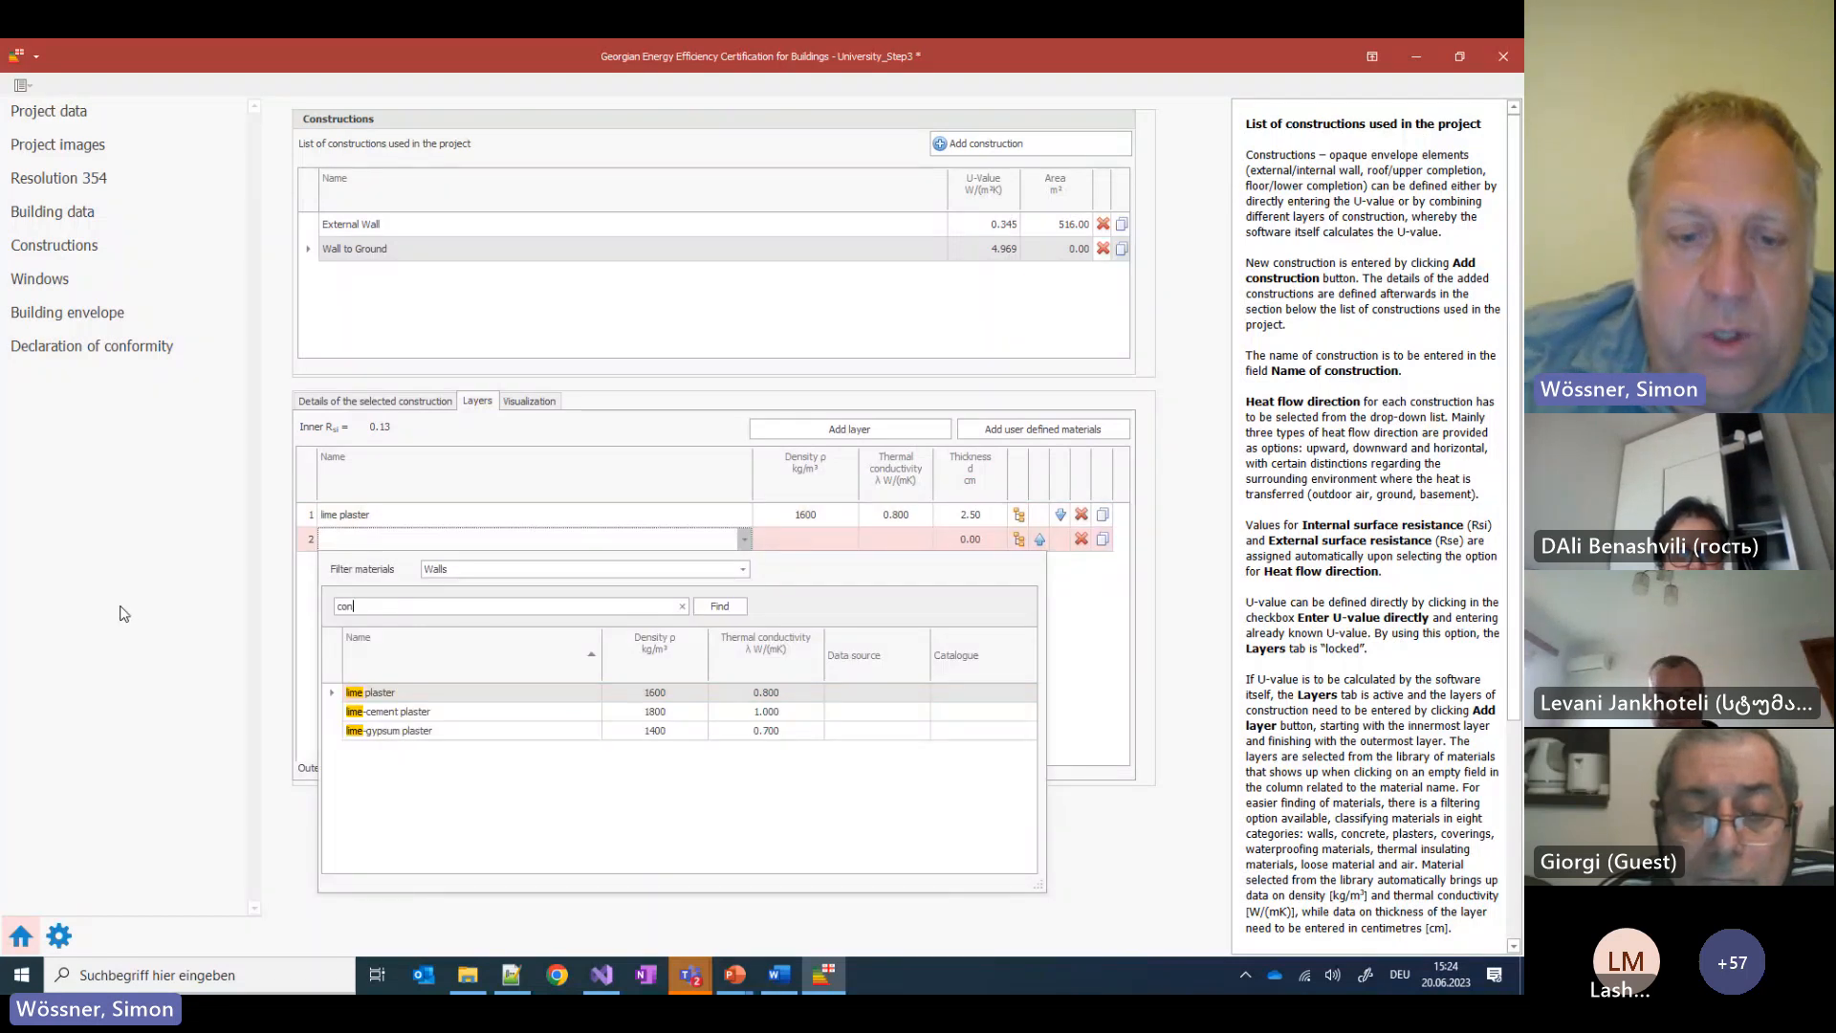
text(concret)
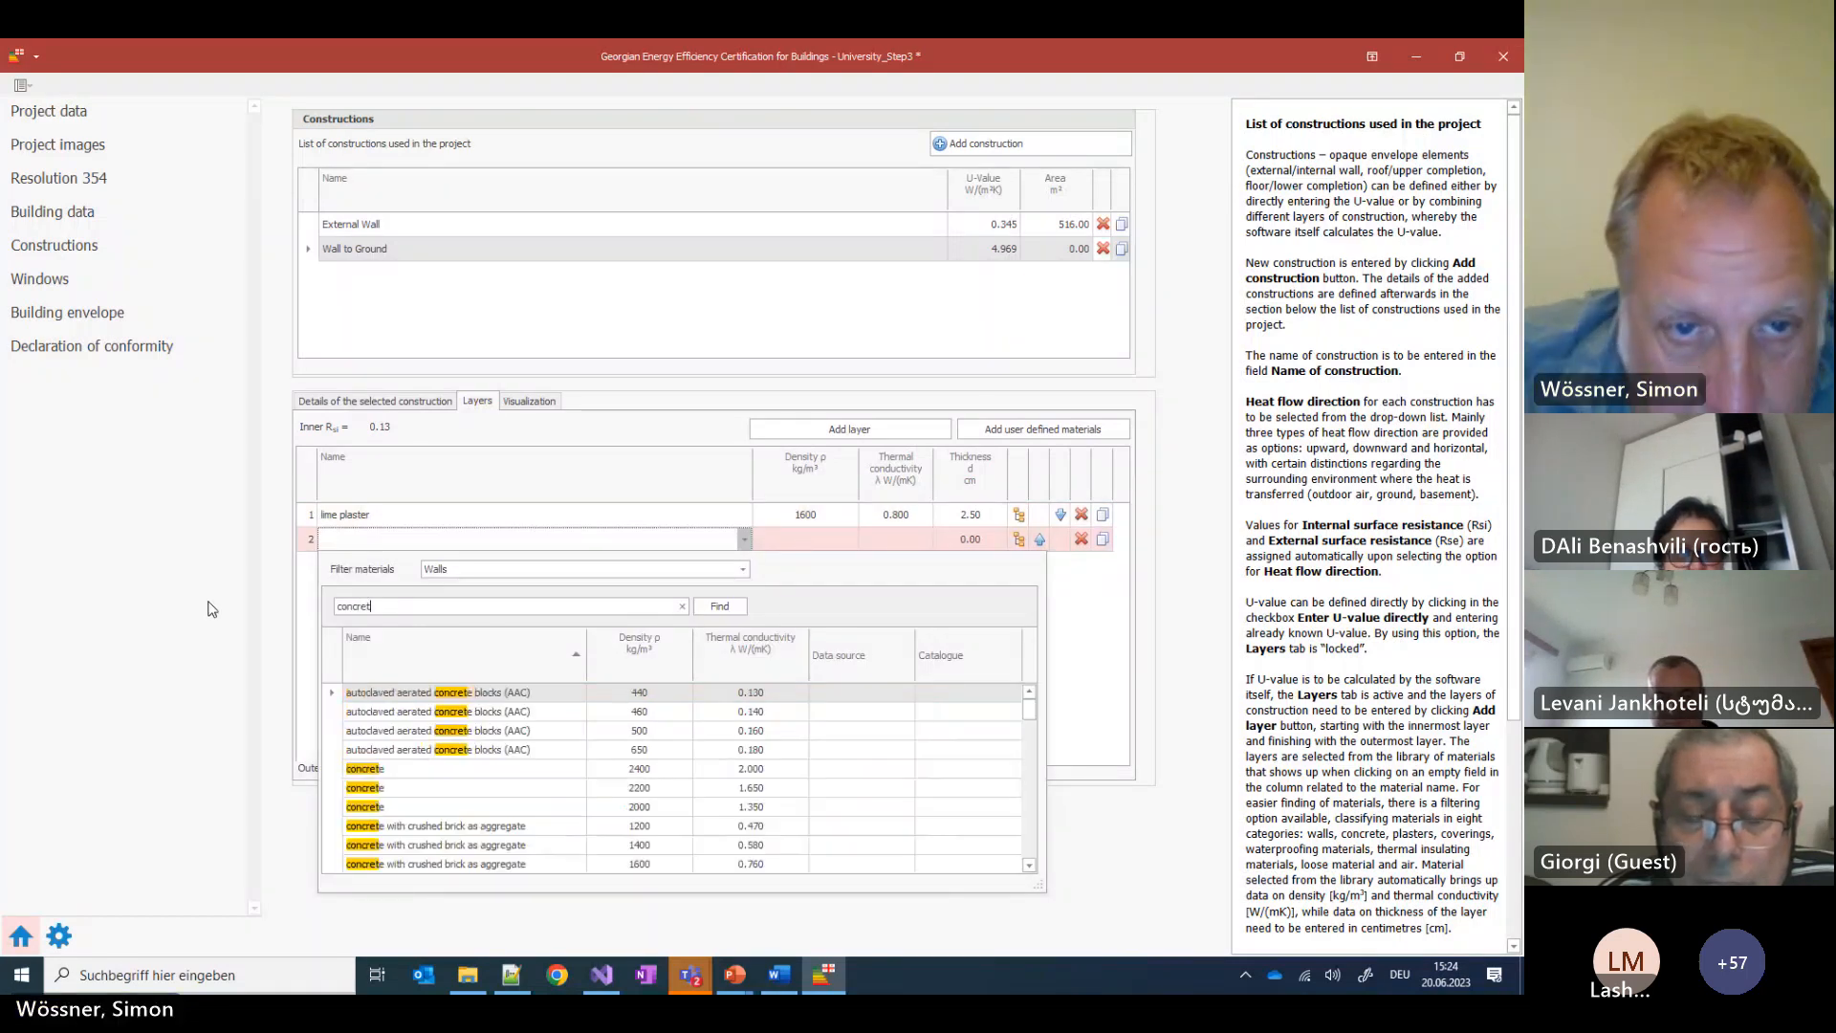
click(398, 771)
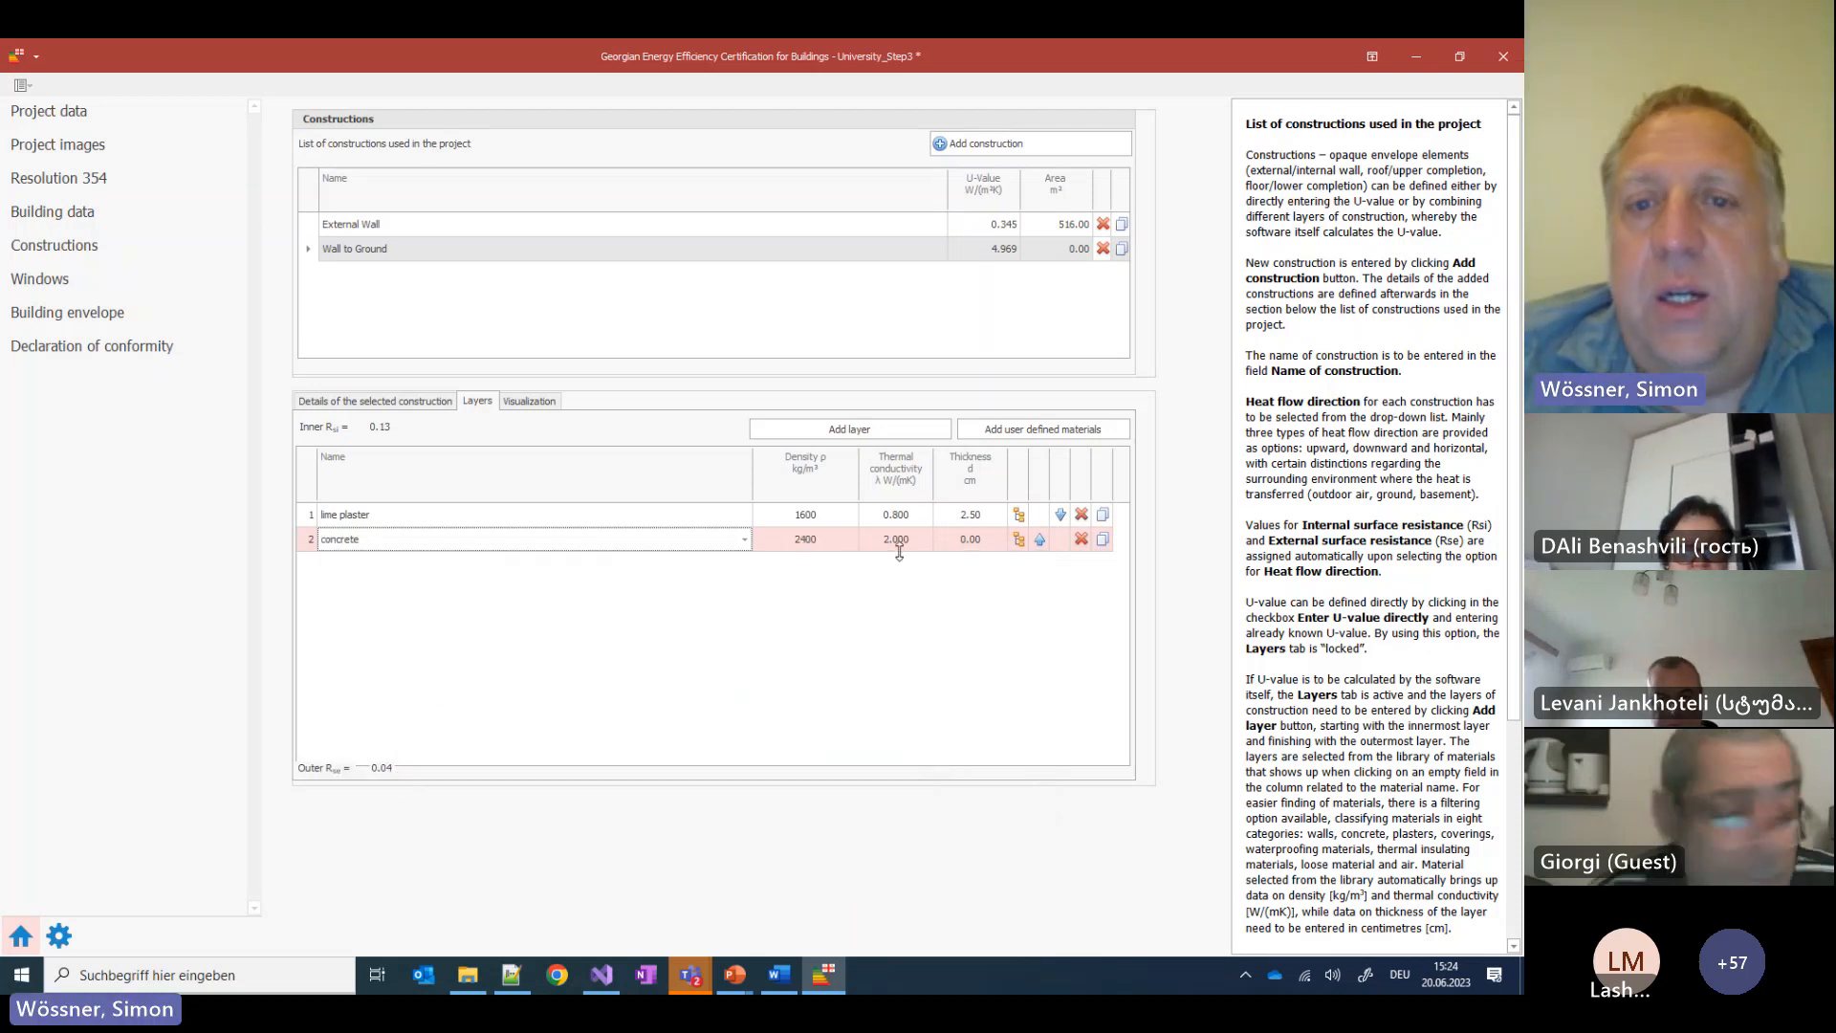
click(969, 539)
text(20)
key(Return)
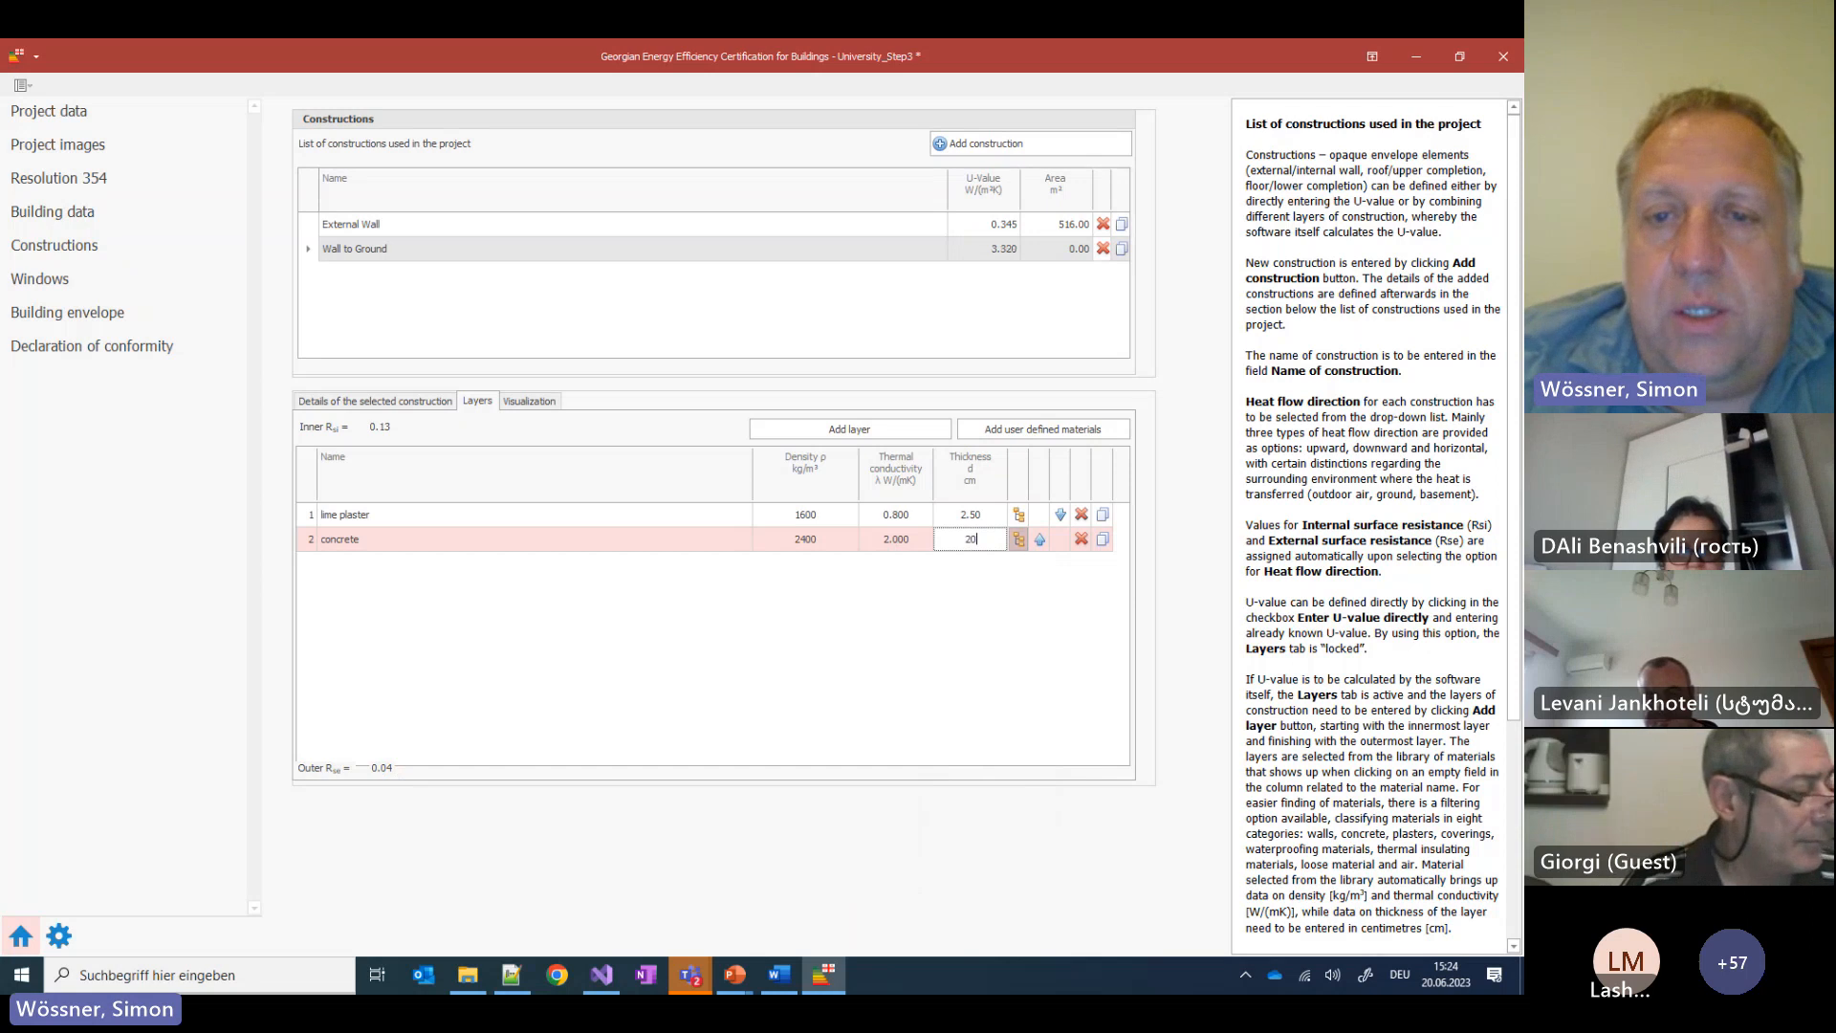
Add a third layer of 5 cm EPS with density 20, giving U-value 0.578
click(869, 426)
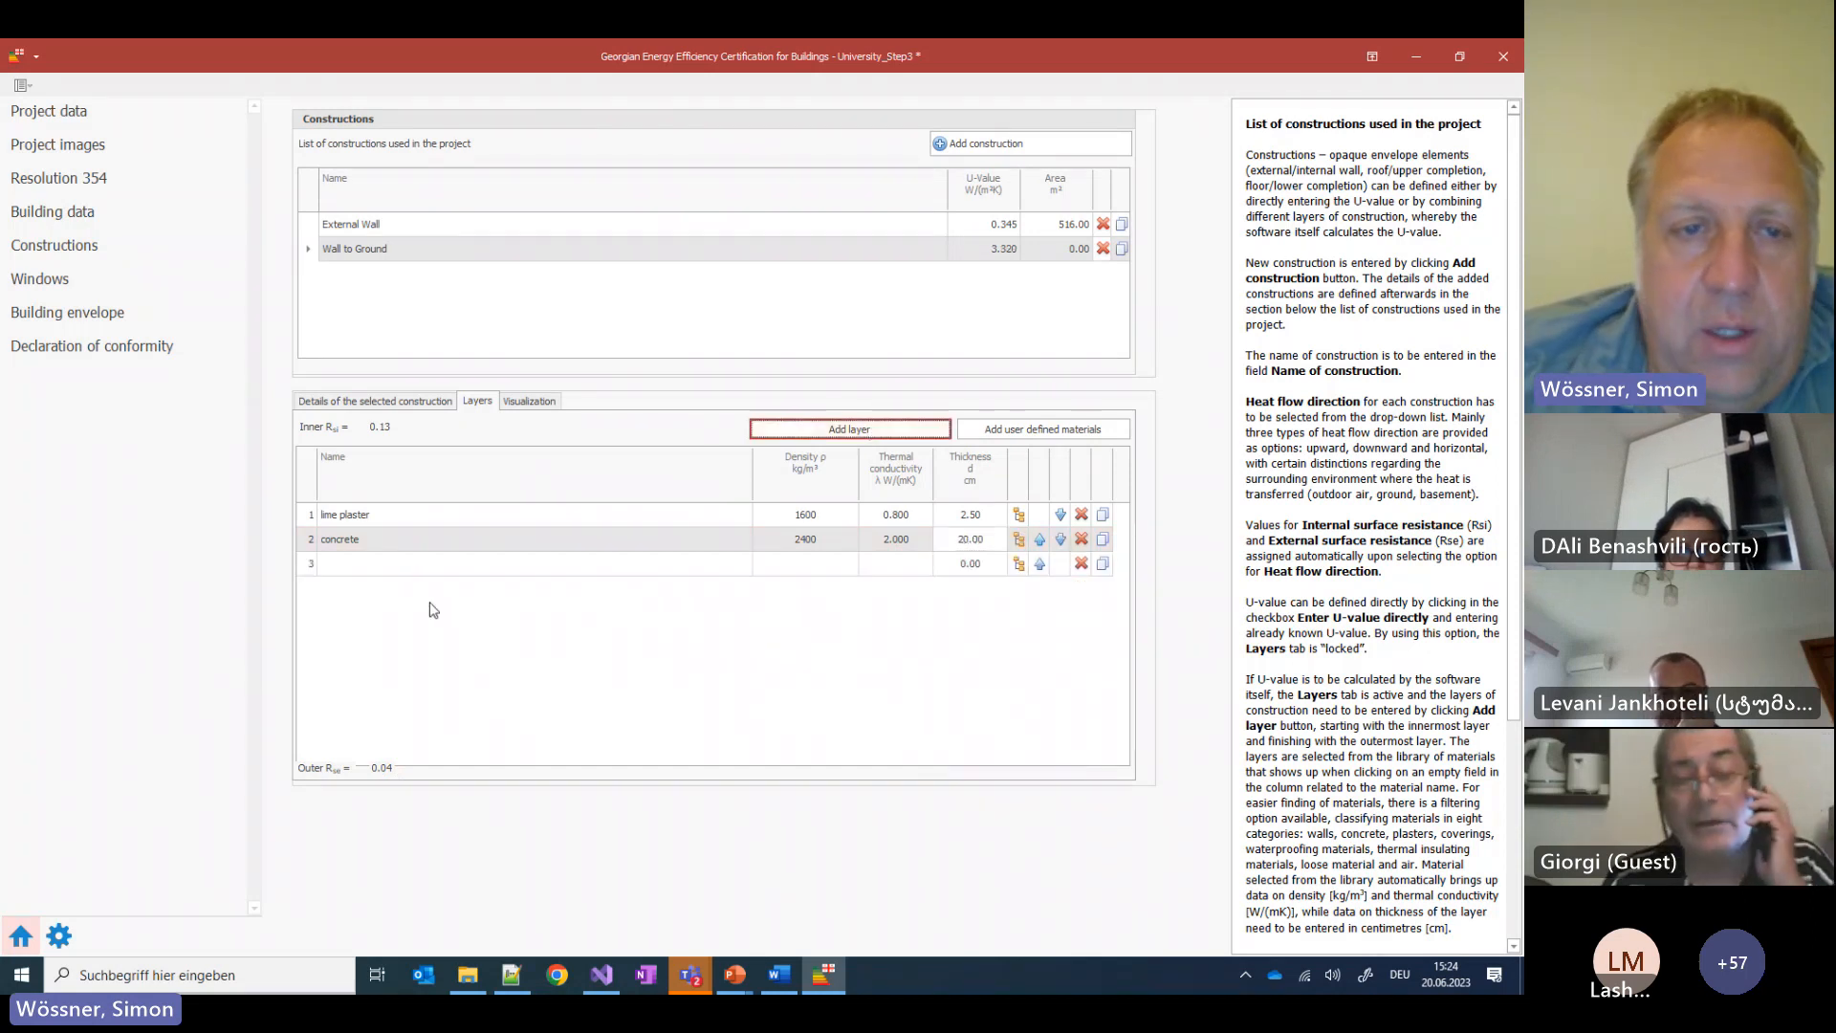
click(371, 565)
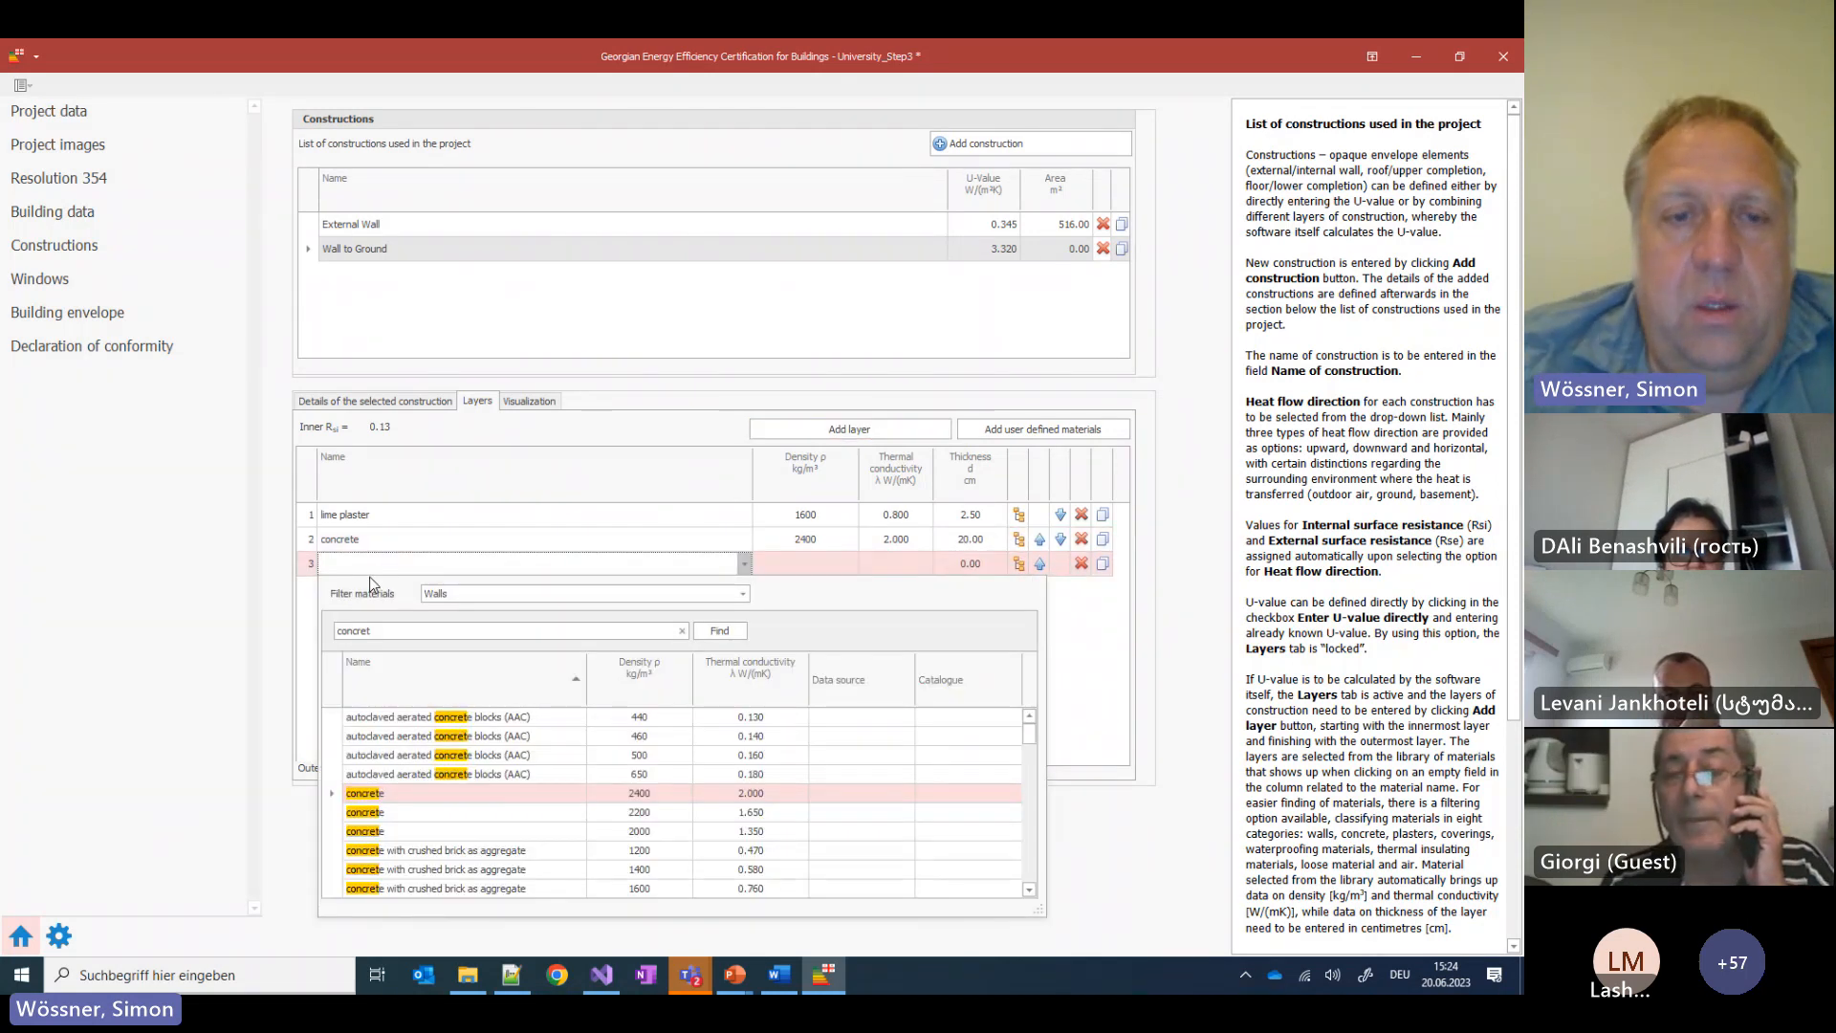
double_click(353, 630)
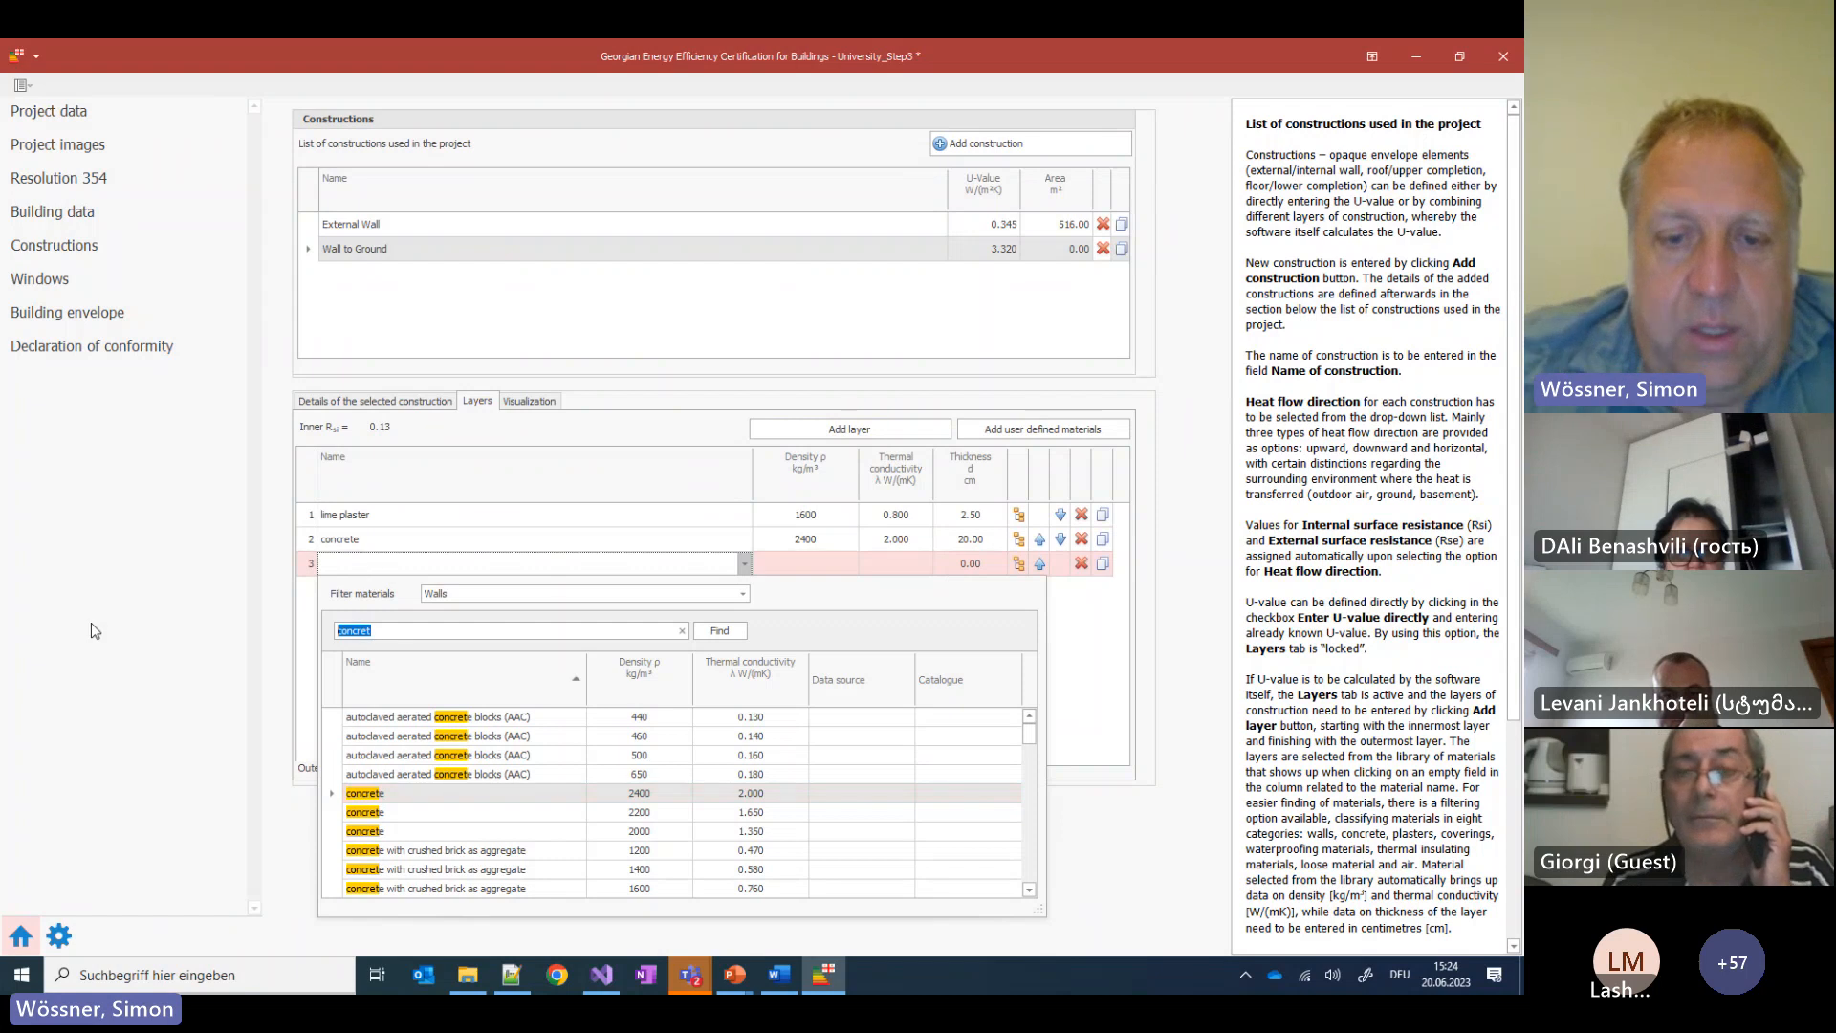
text(EPS)
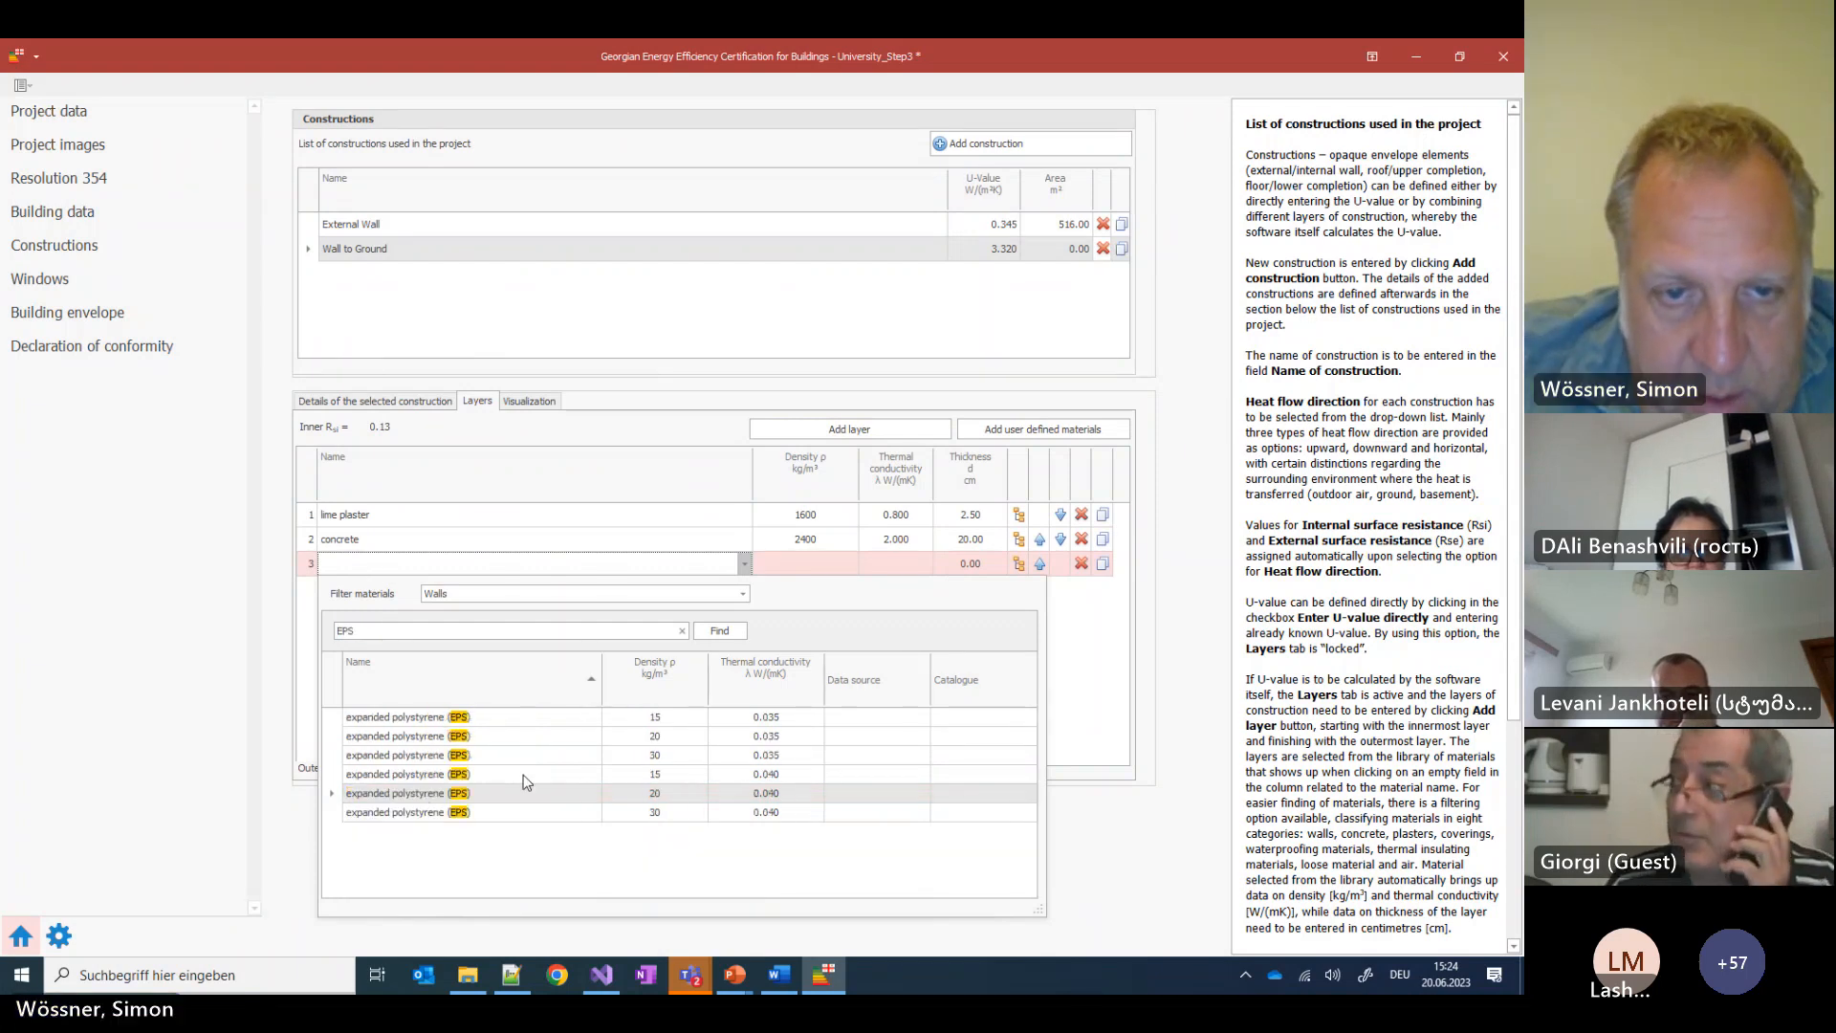
click(524, 736)
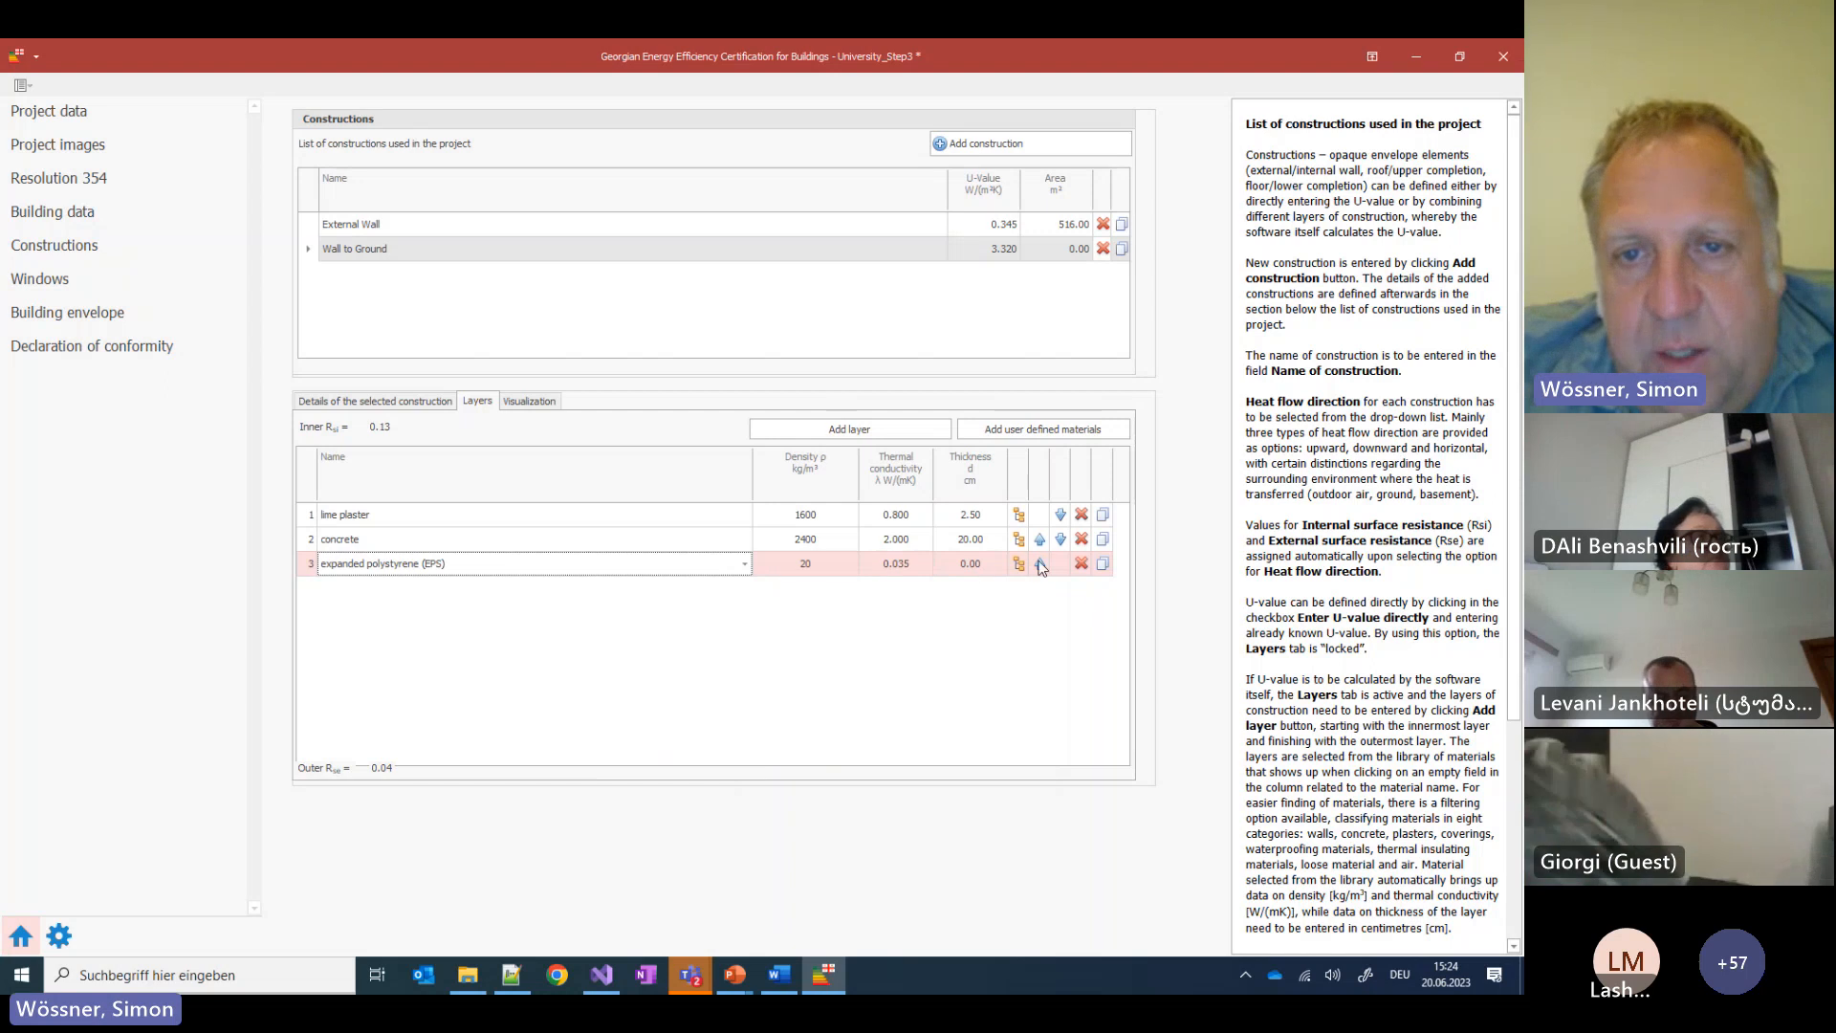
click(970, 563)
text(5)
key(Return)
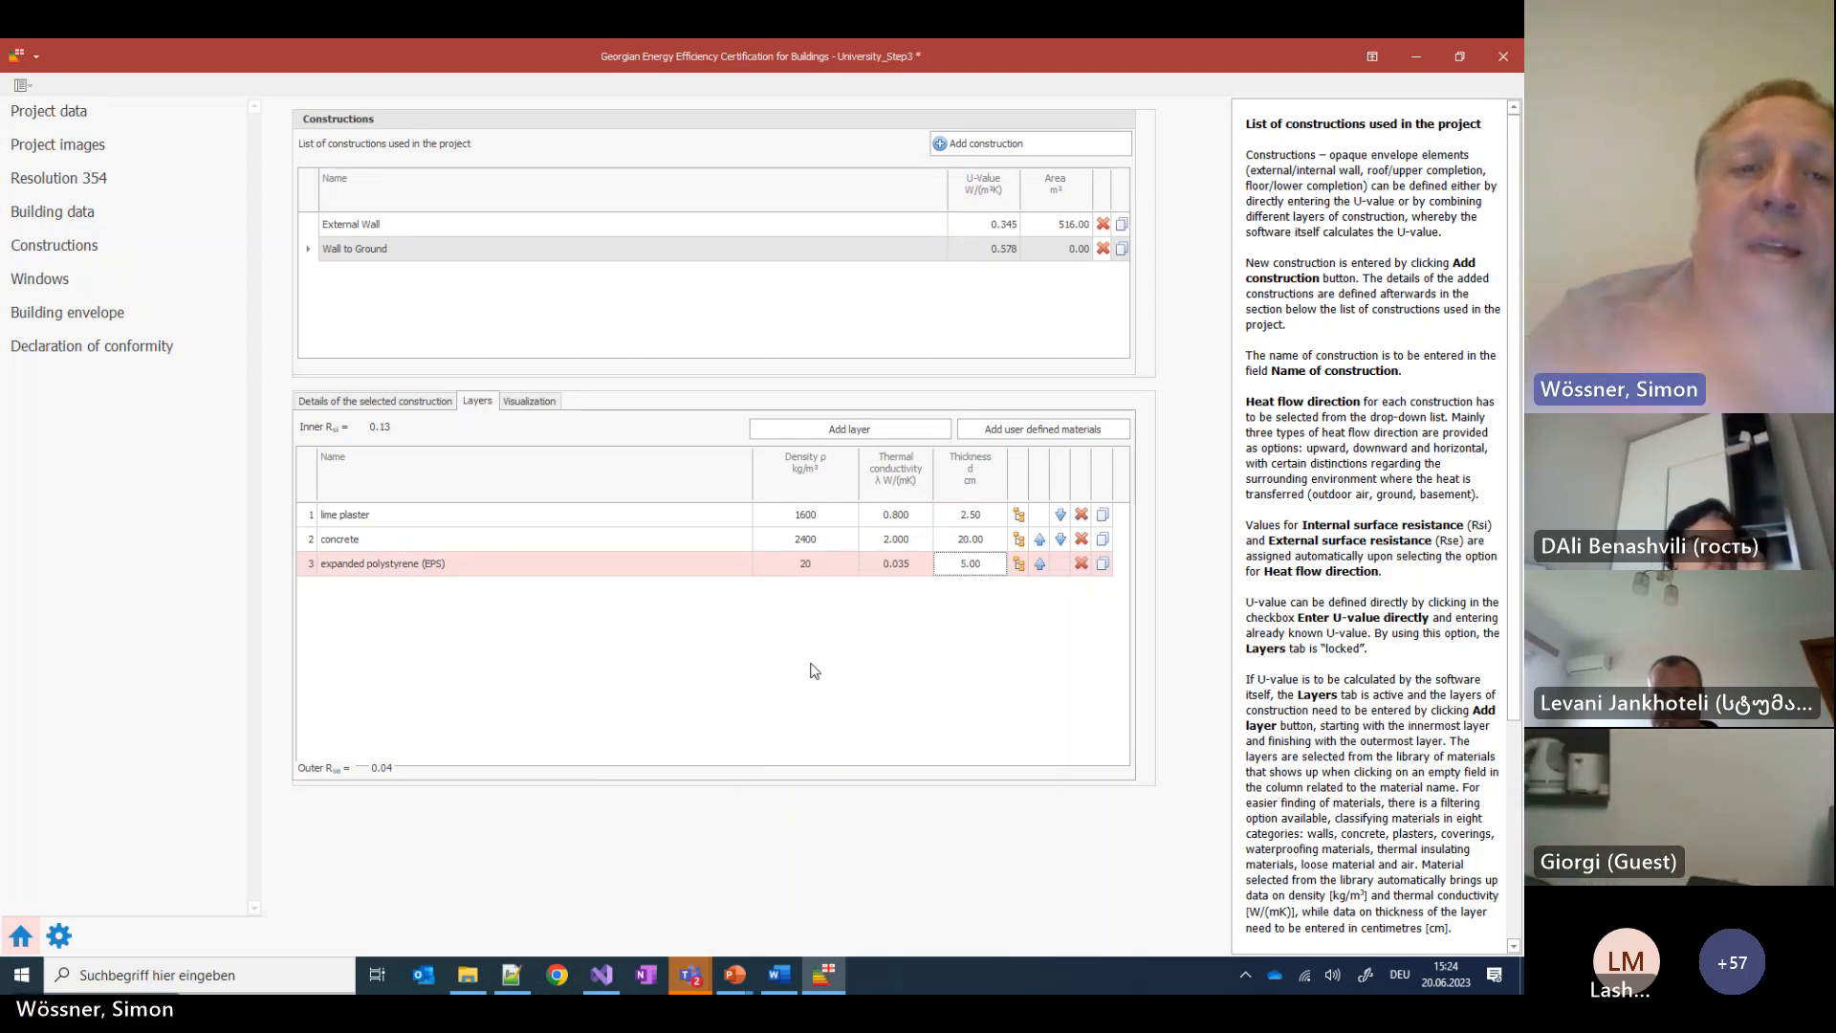
Add a new lower completion envelope element named 'Wall to ground'
click(90, 321)
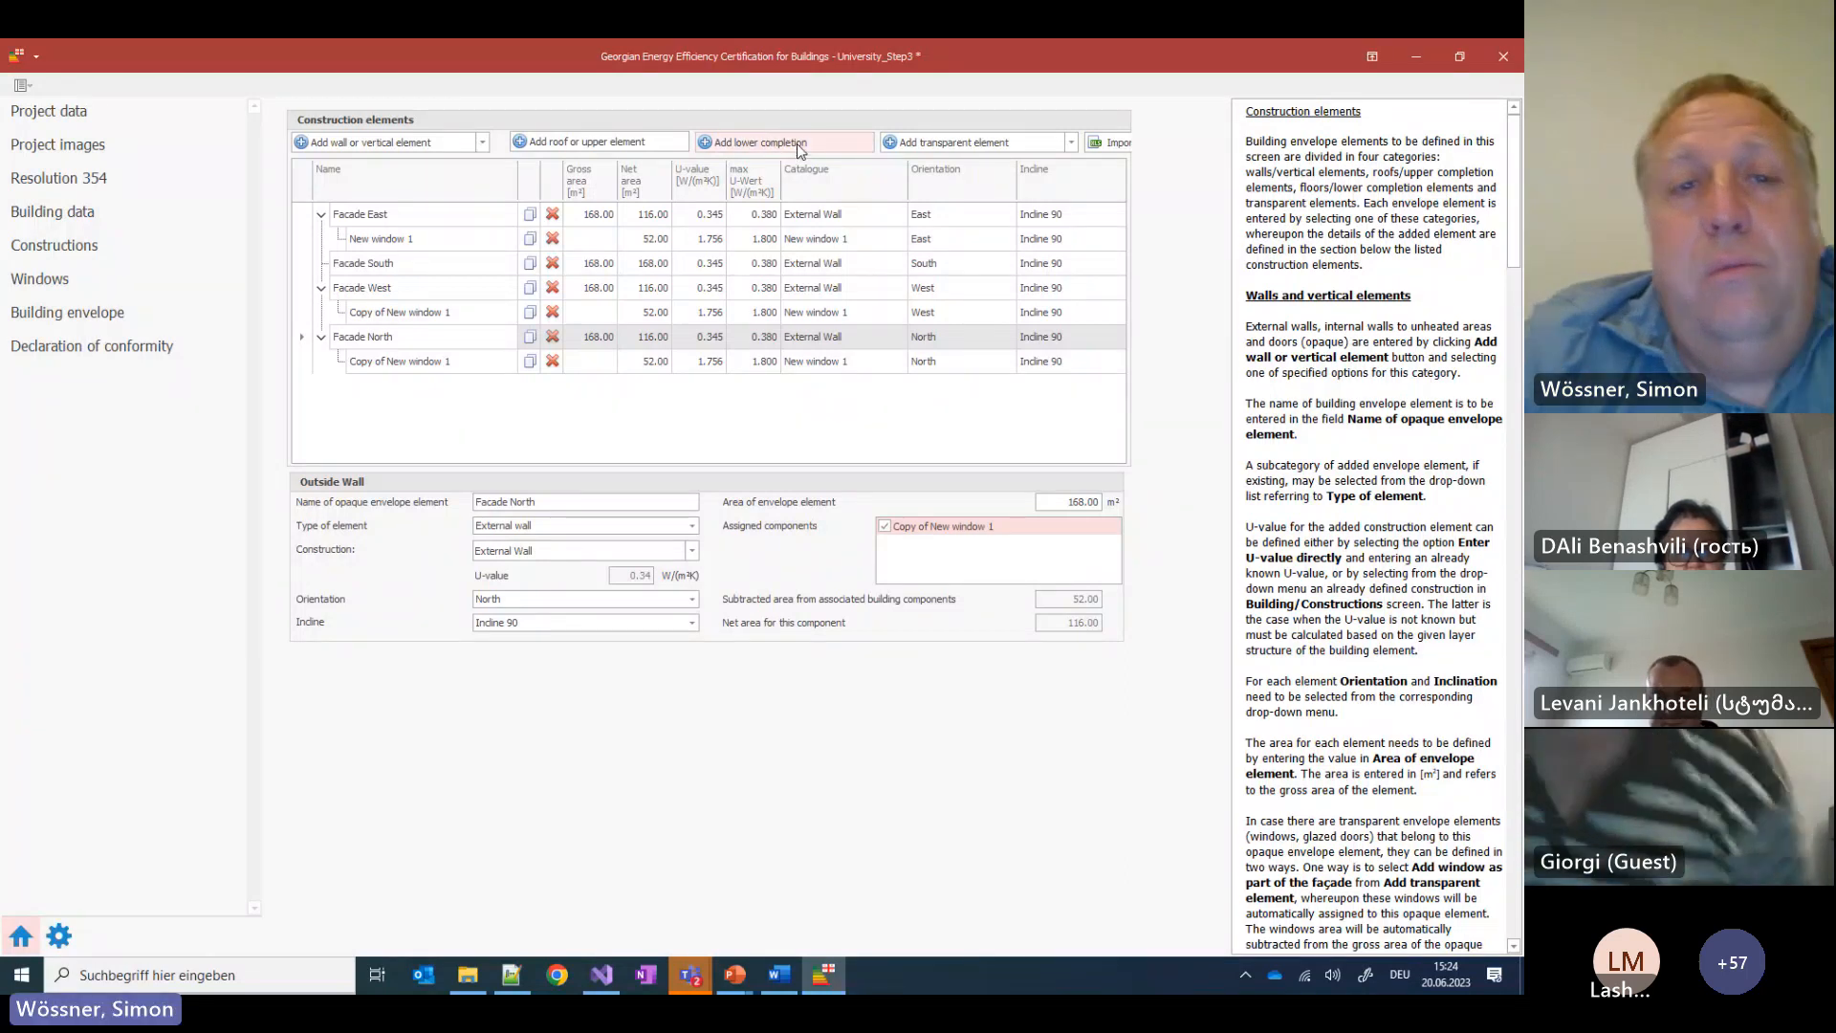
click(735, 144)
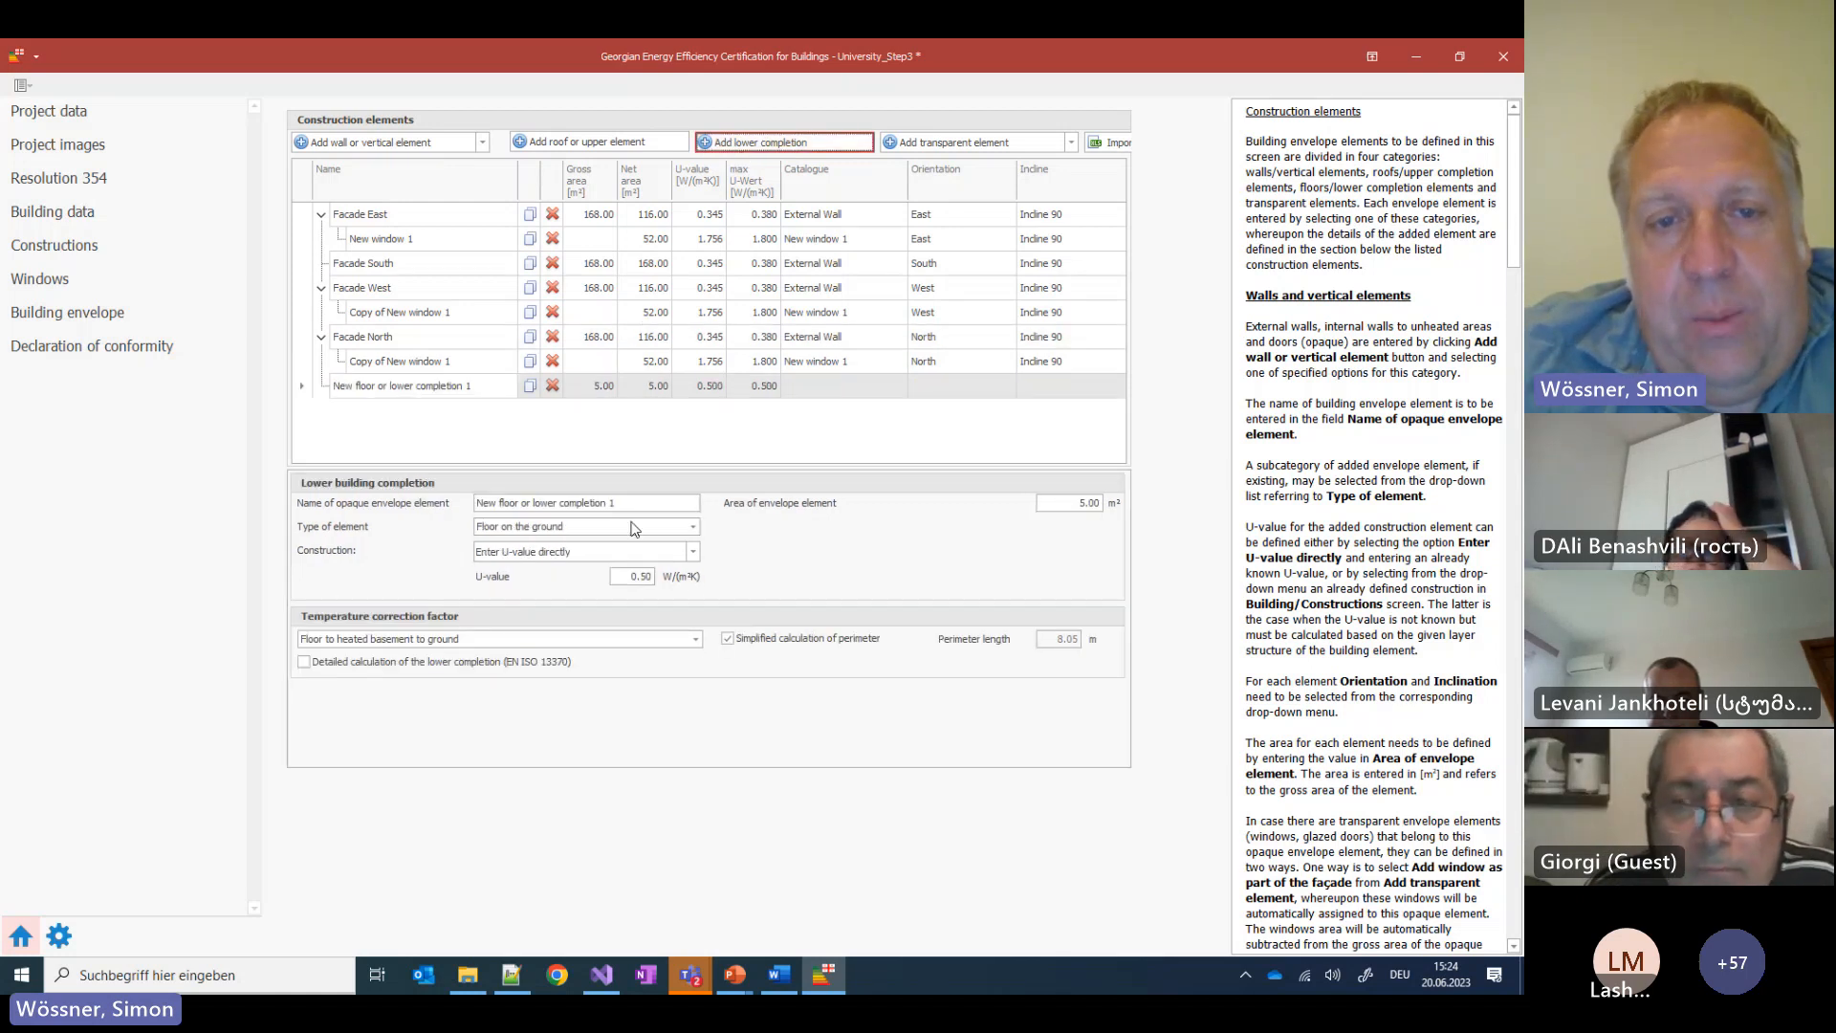
click(694, 976)
click(570, 466)
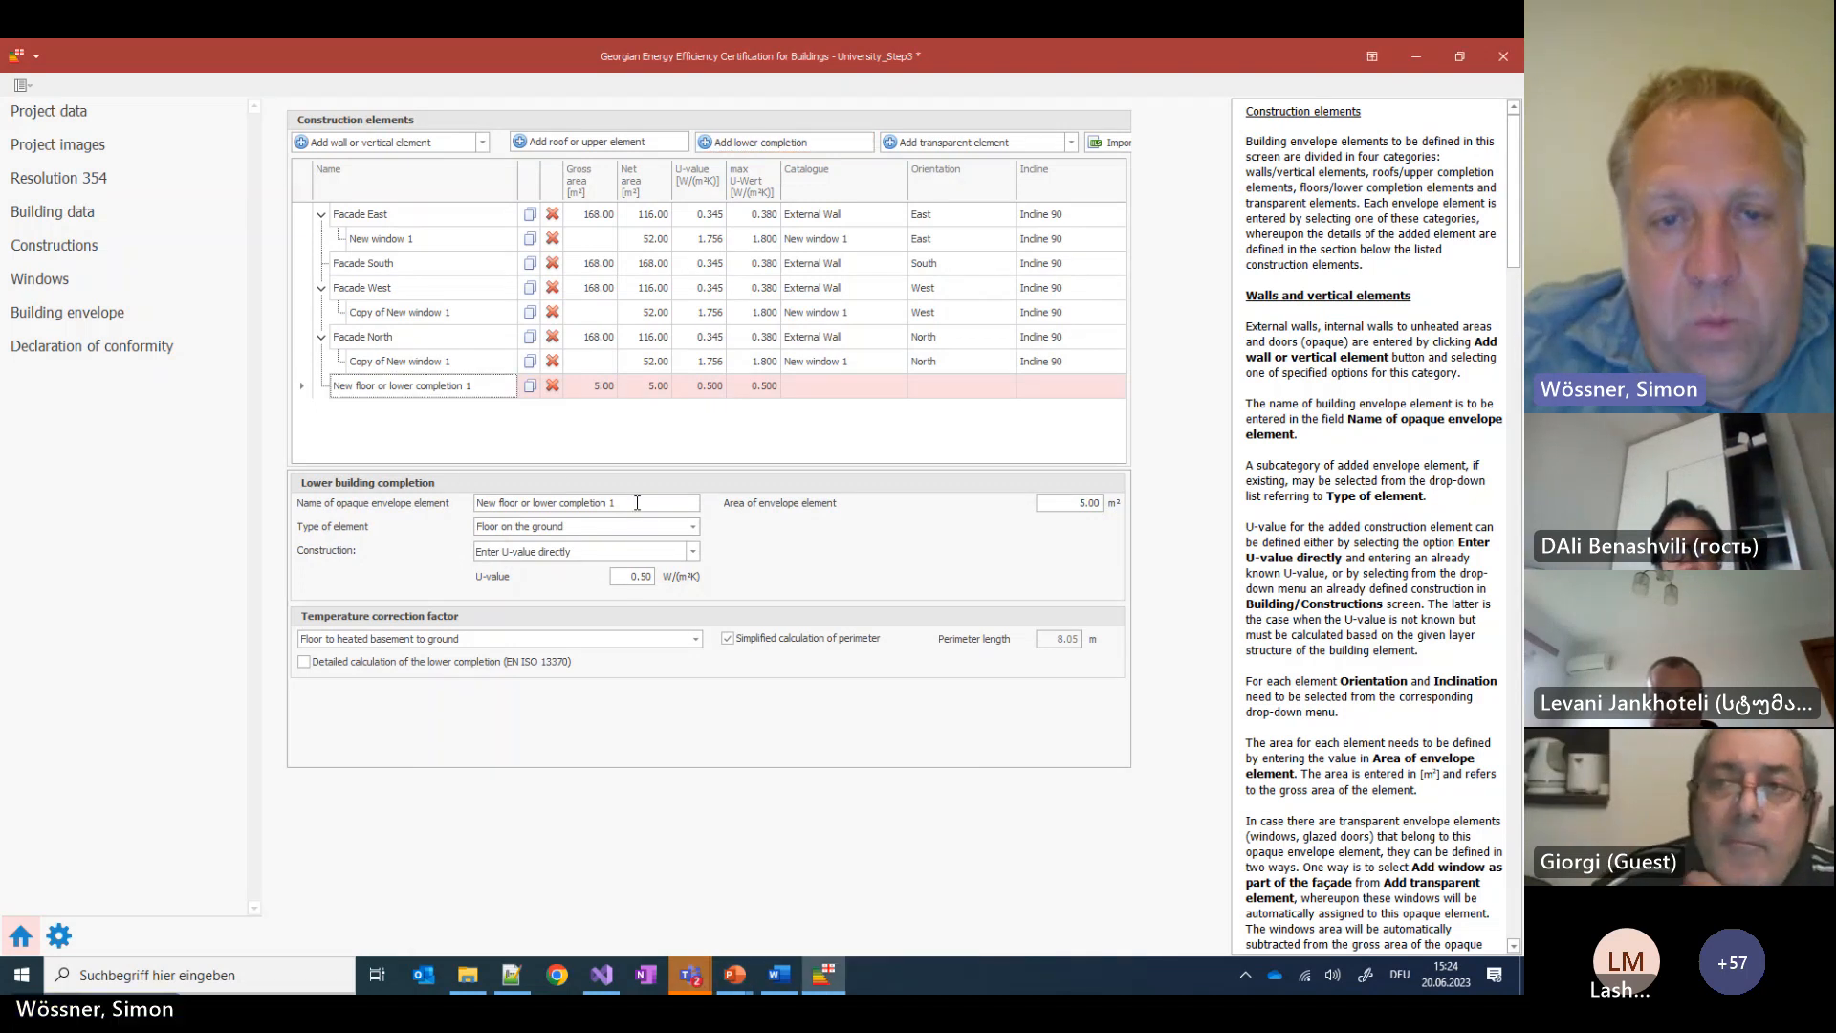
drag(615, 502, 476, 502)
text(Wall)
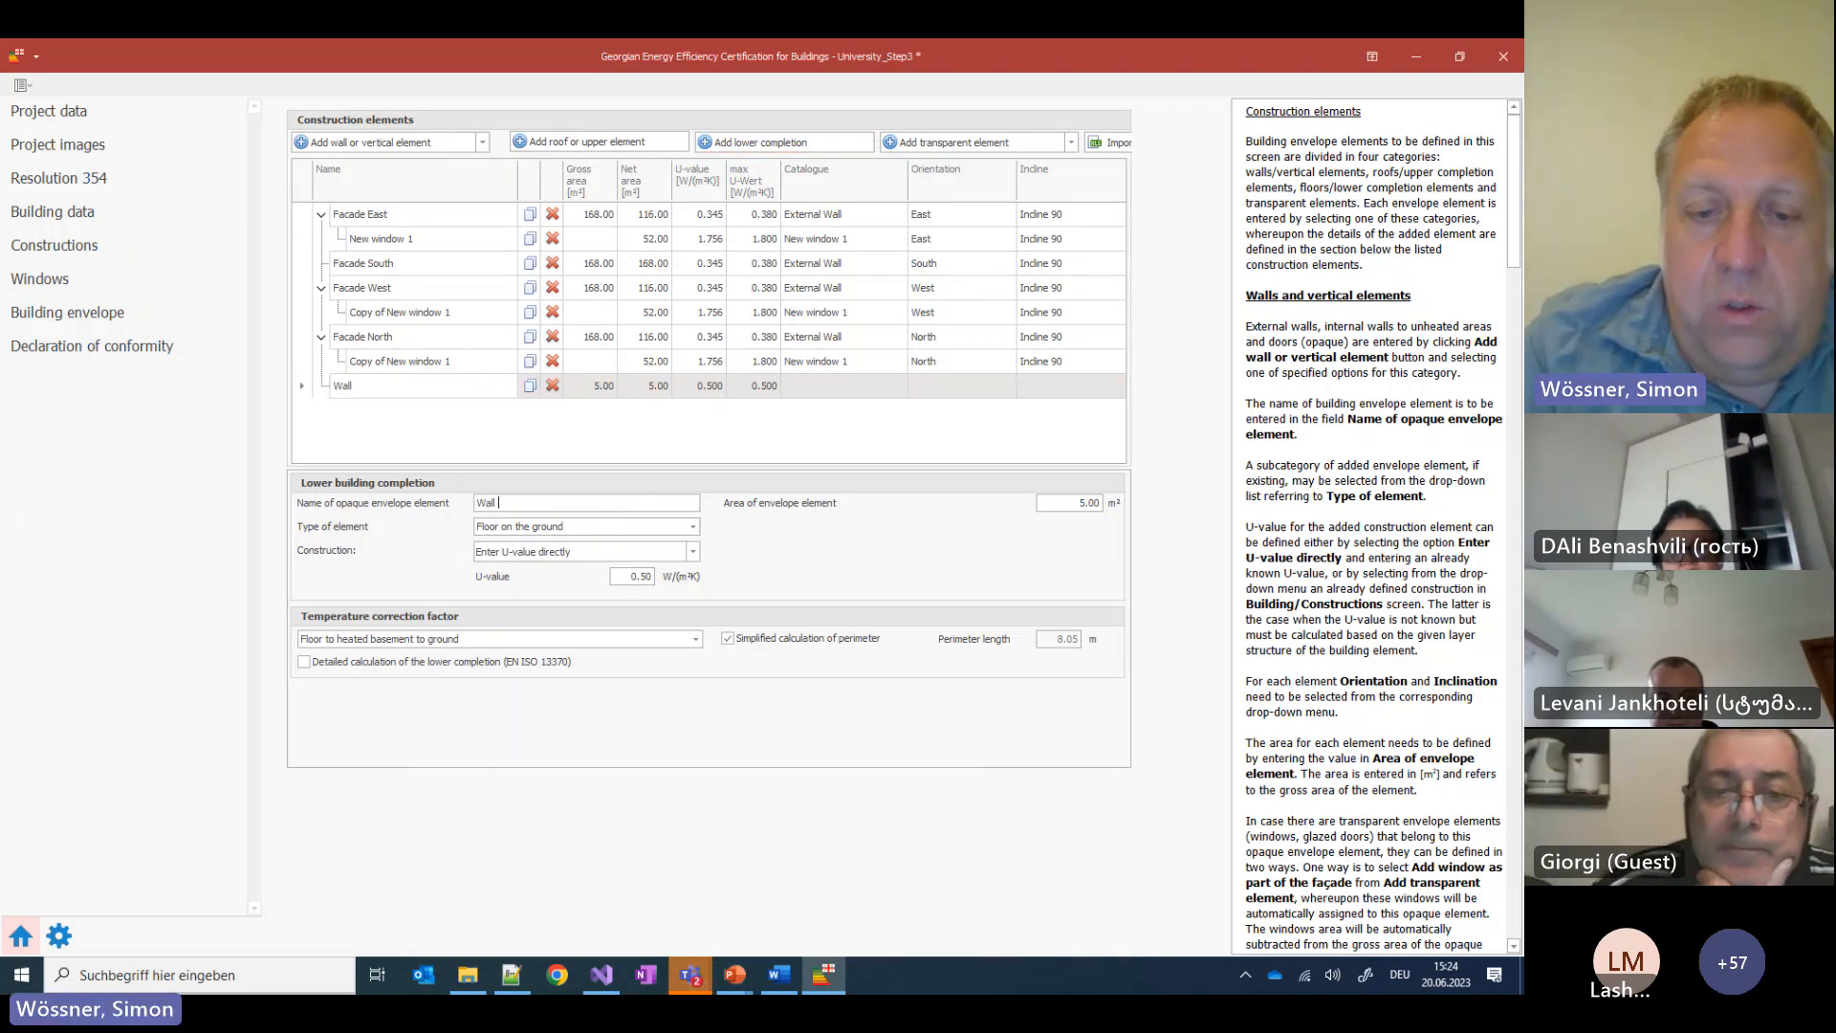
text( to ground)
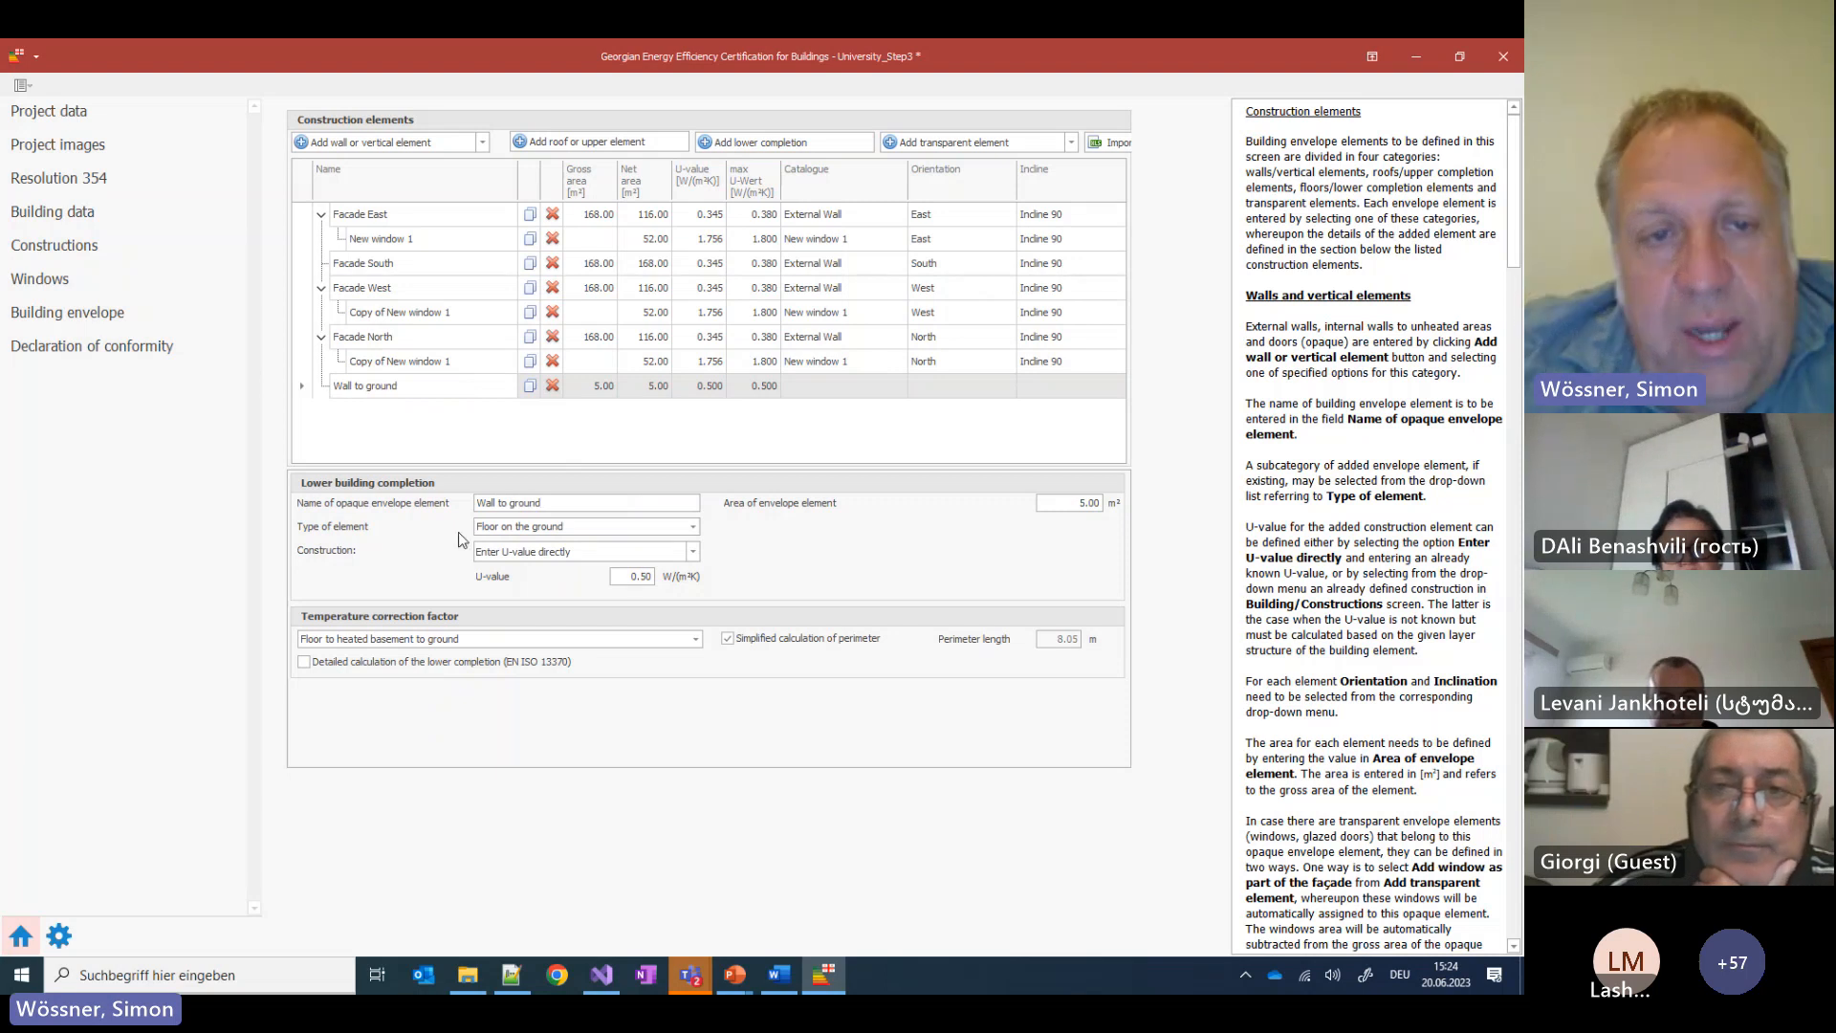
Set the element type to Wall to ground and assign the Wall to Ground construction
click(578, 527)
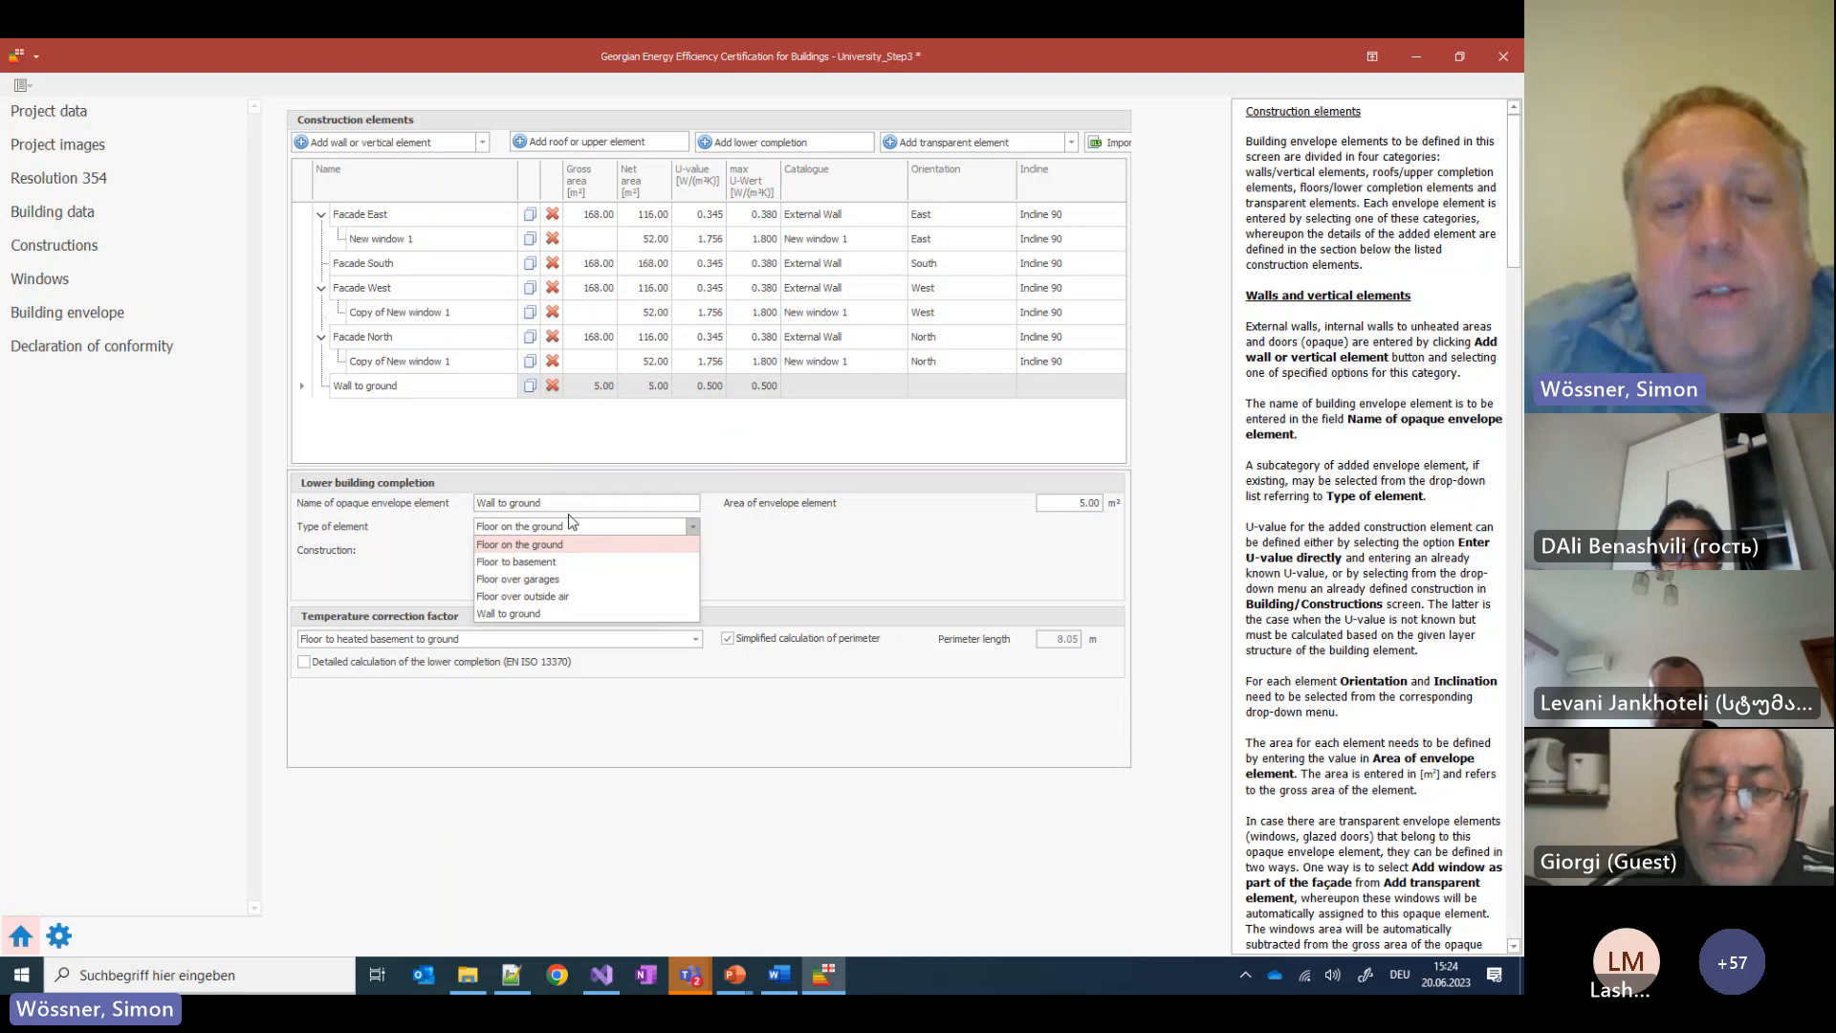
click(548, 616)
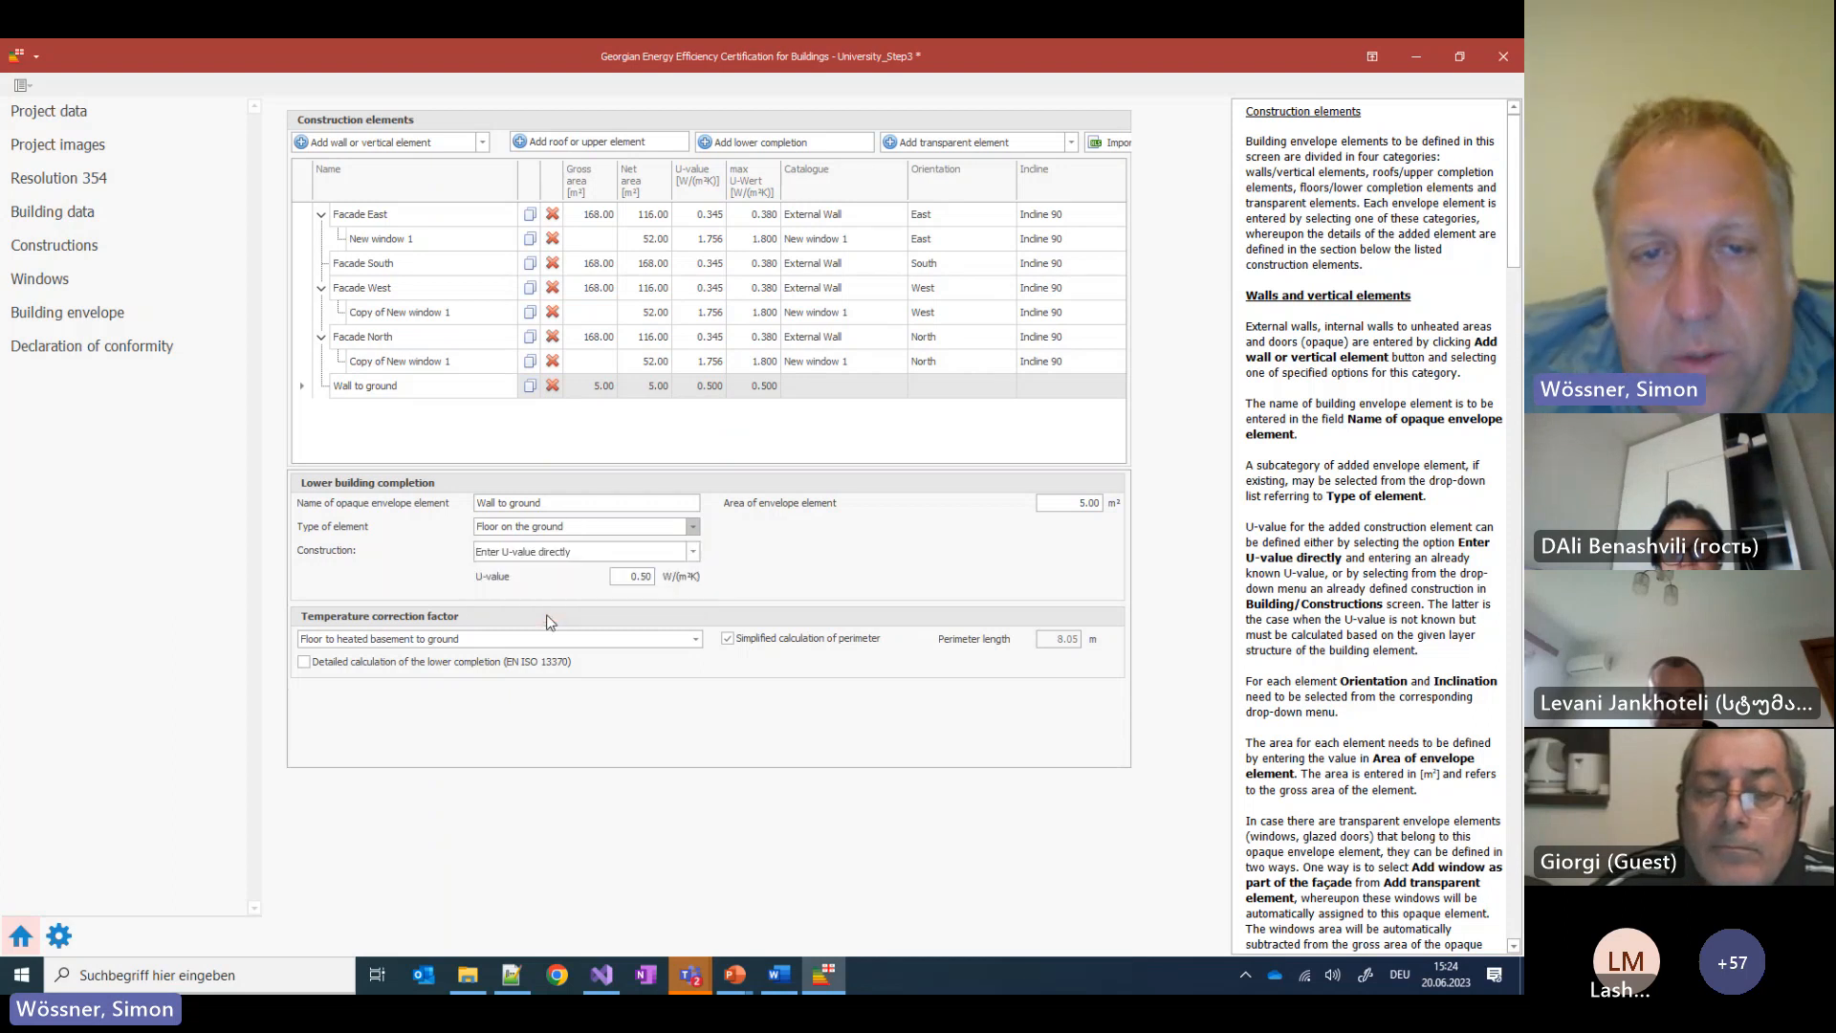
click(641, 555)
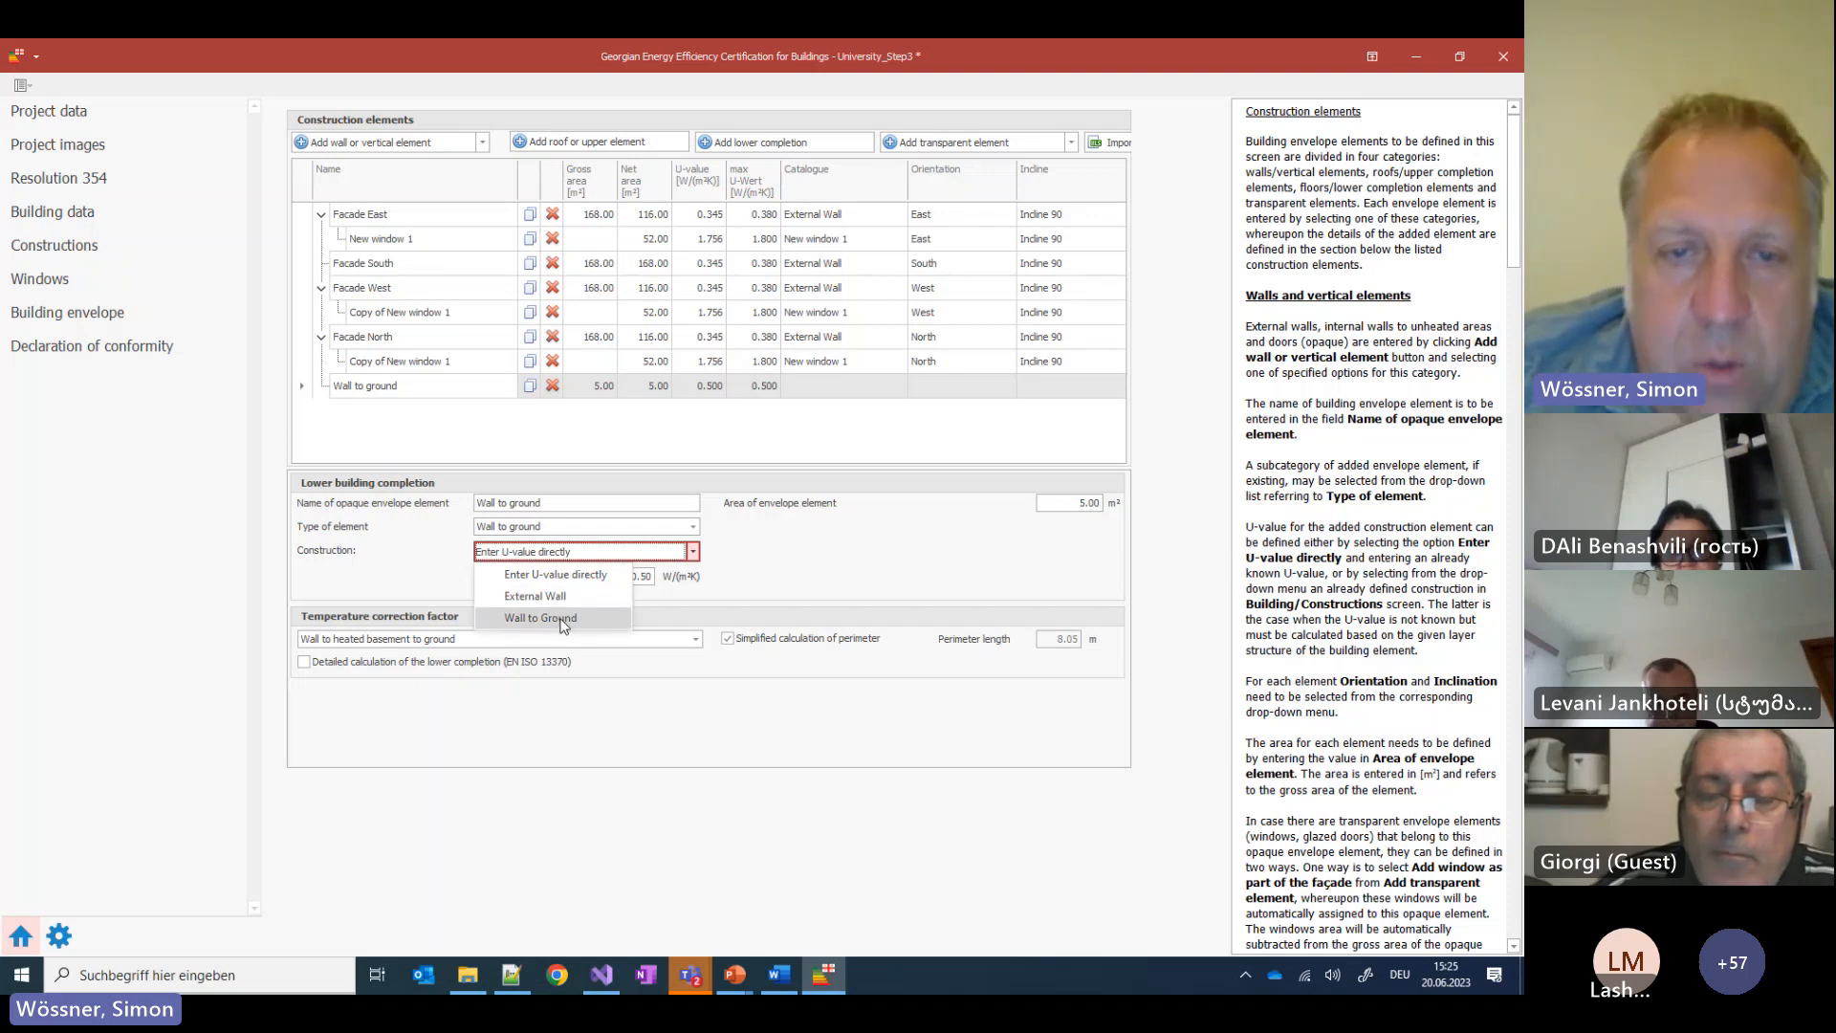
click(541, 618)
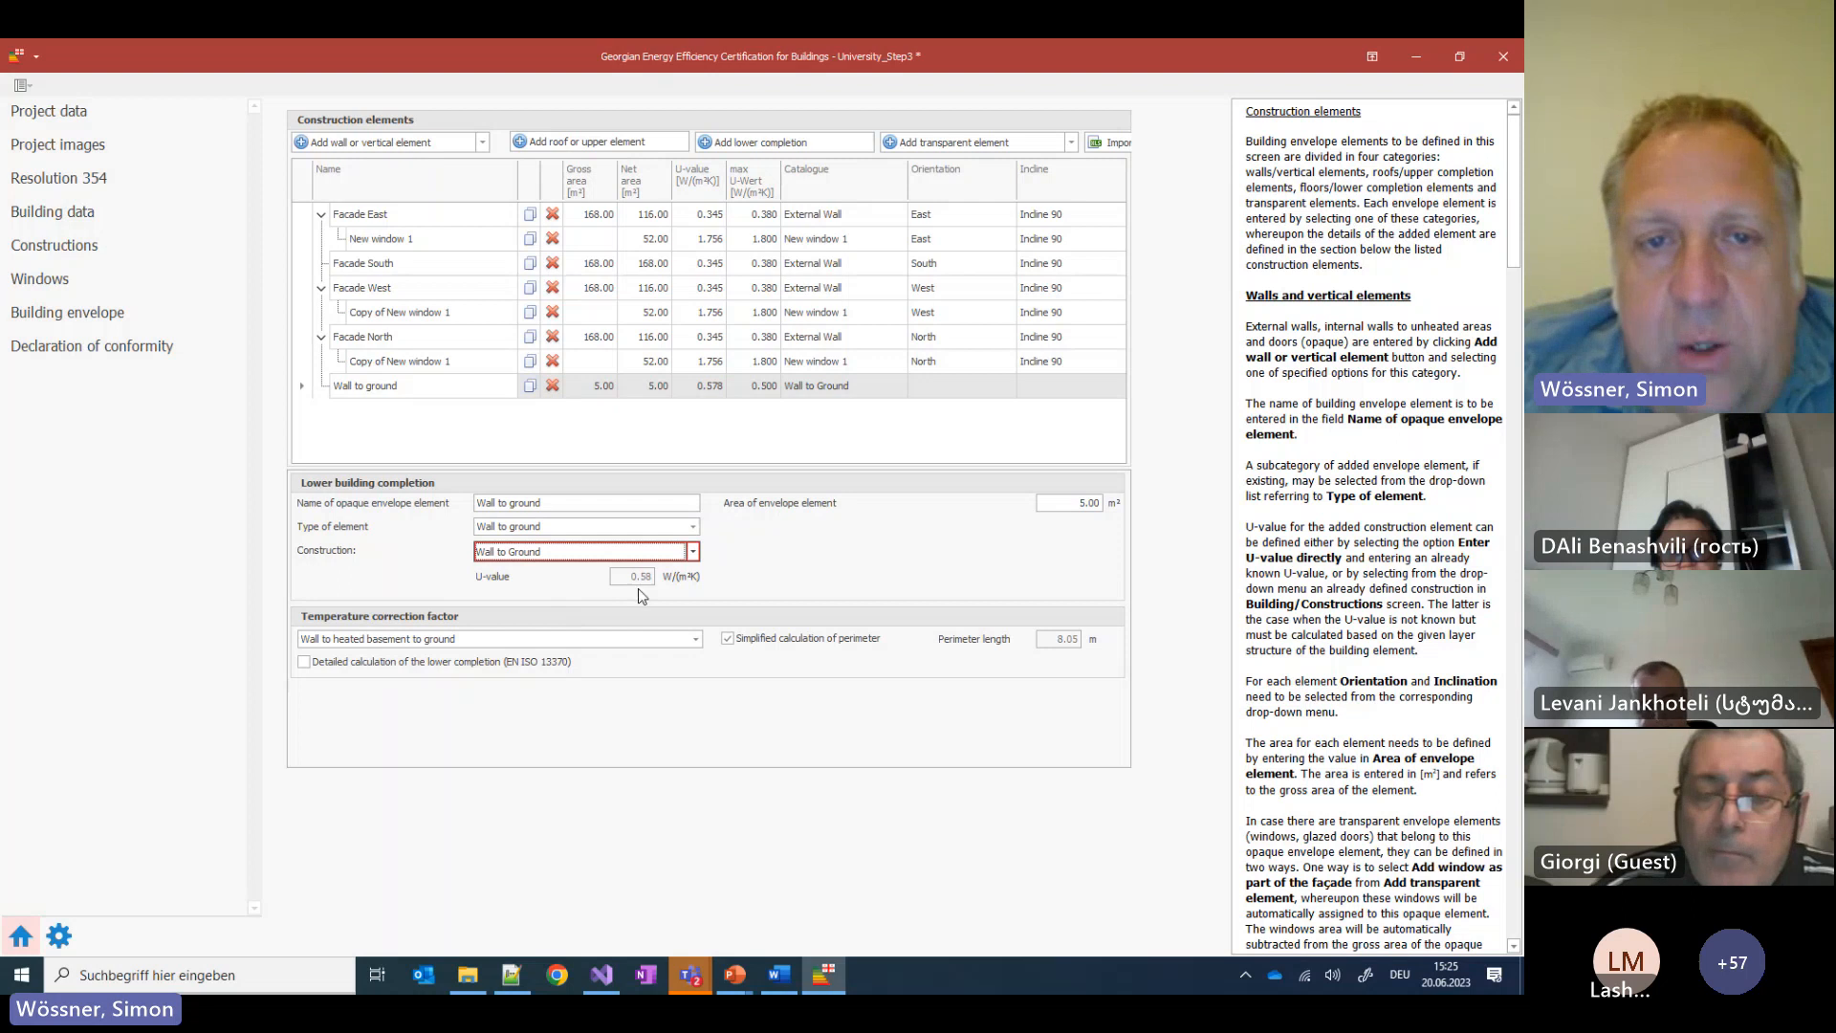
click(659, 360)
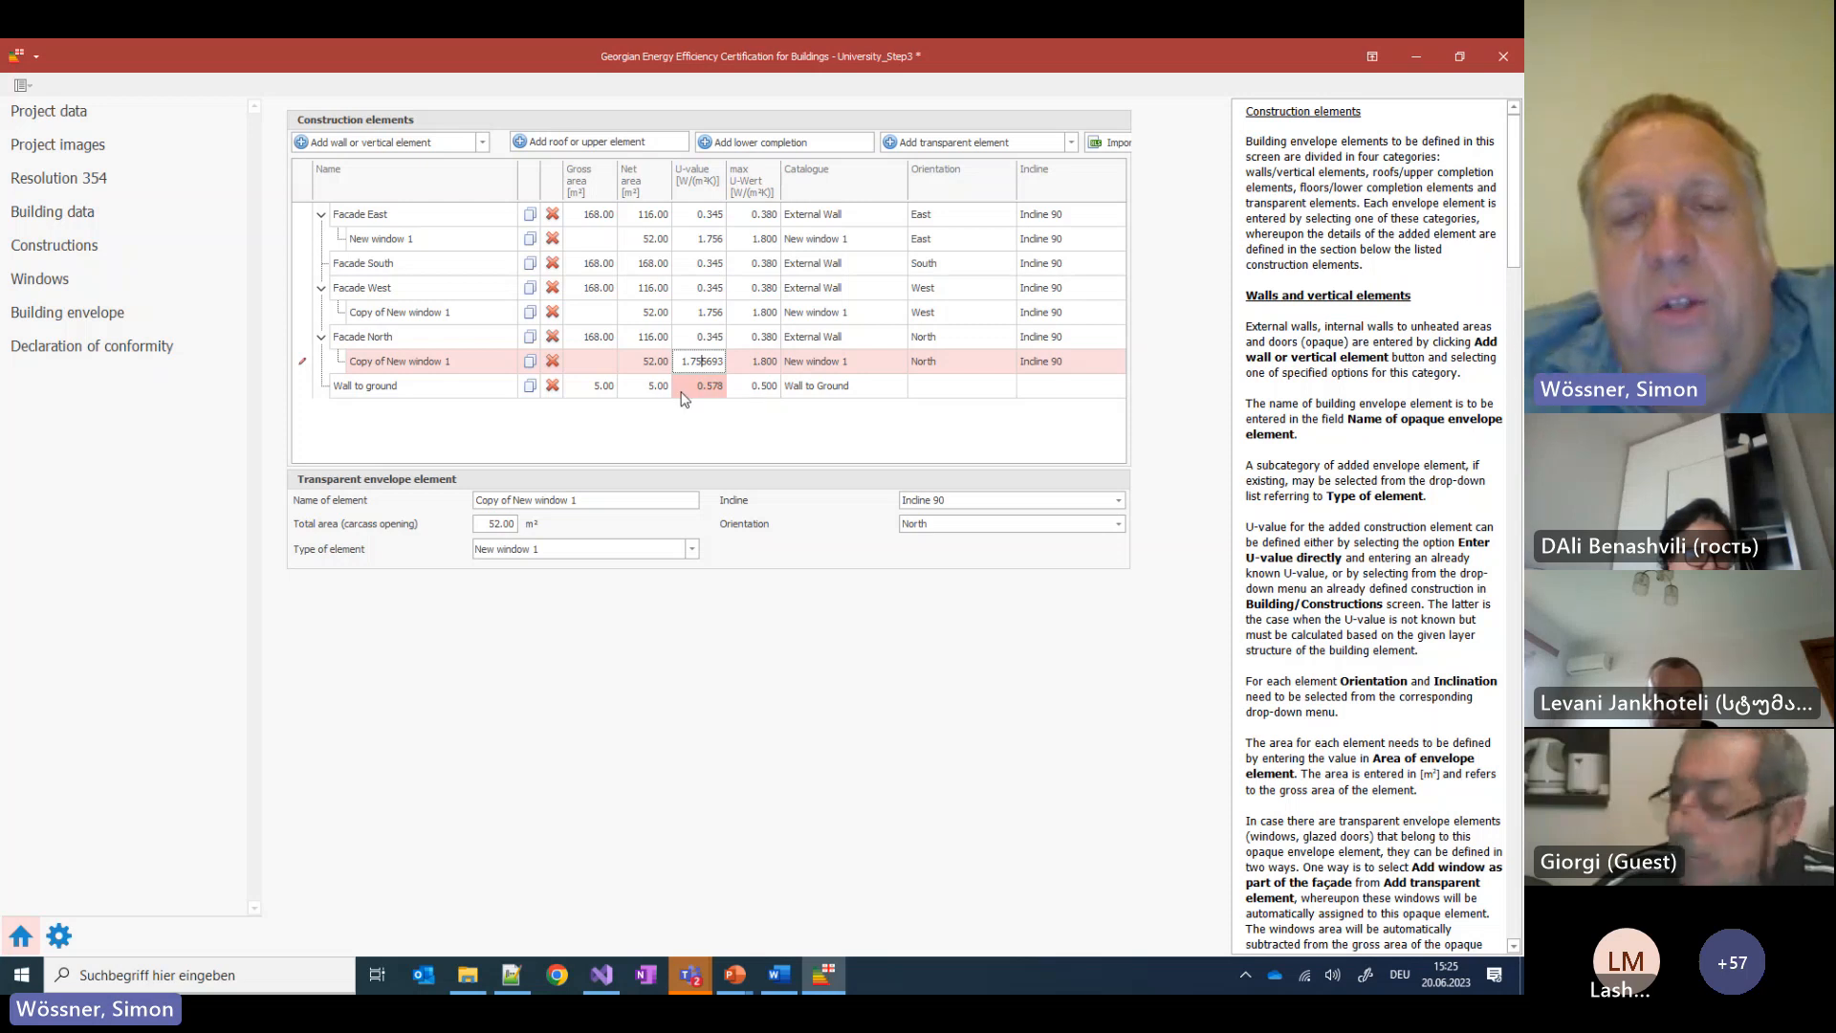
Commit the window U-value and check the Wall to ground error in the Declaration of conformity
click(756, 453)
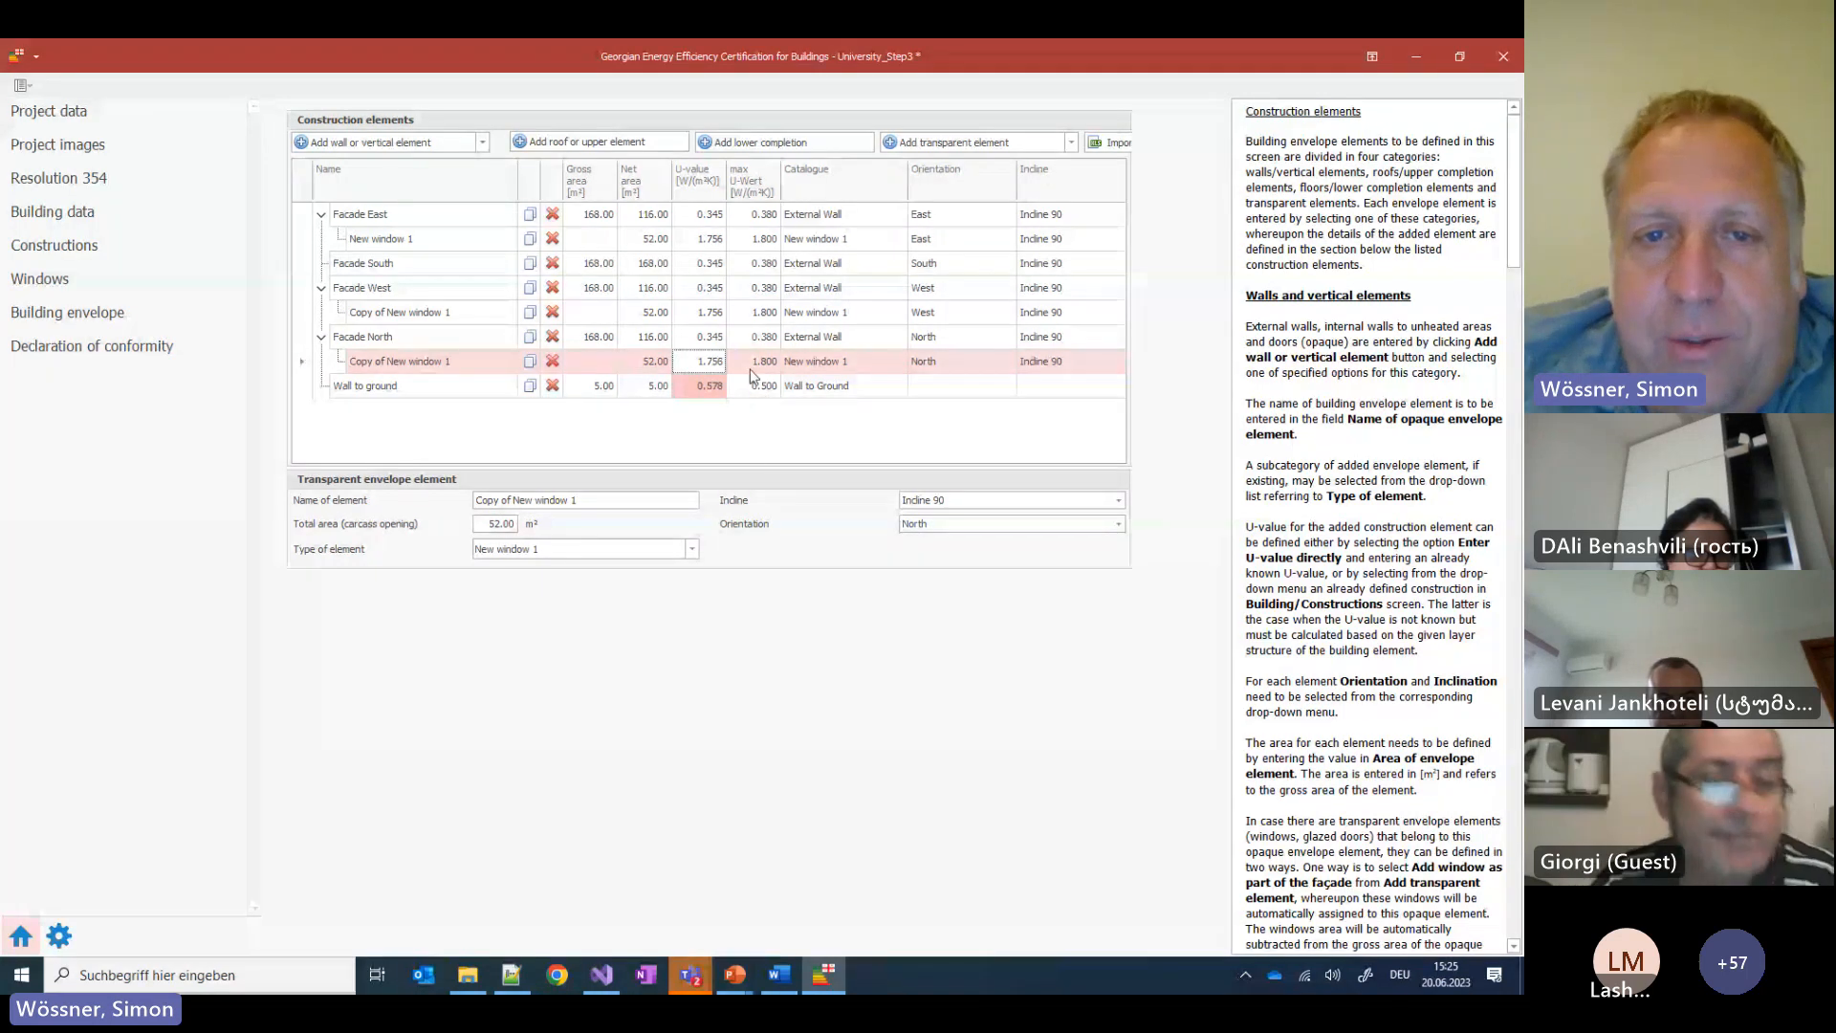
click(153, 352)
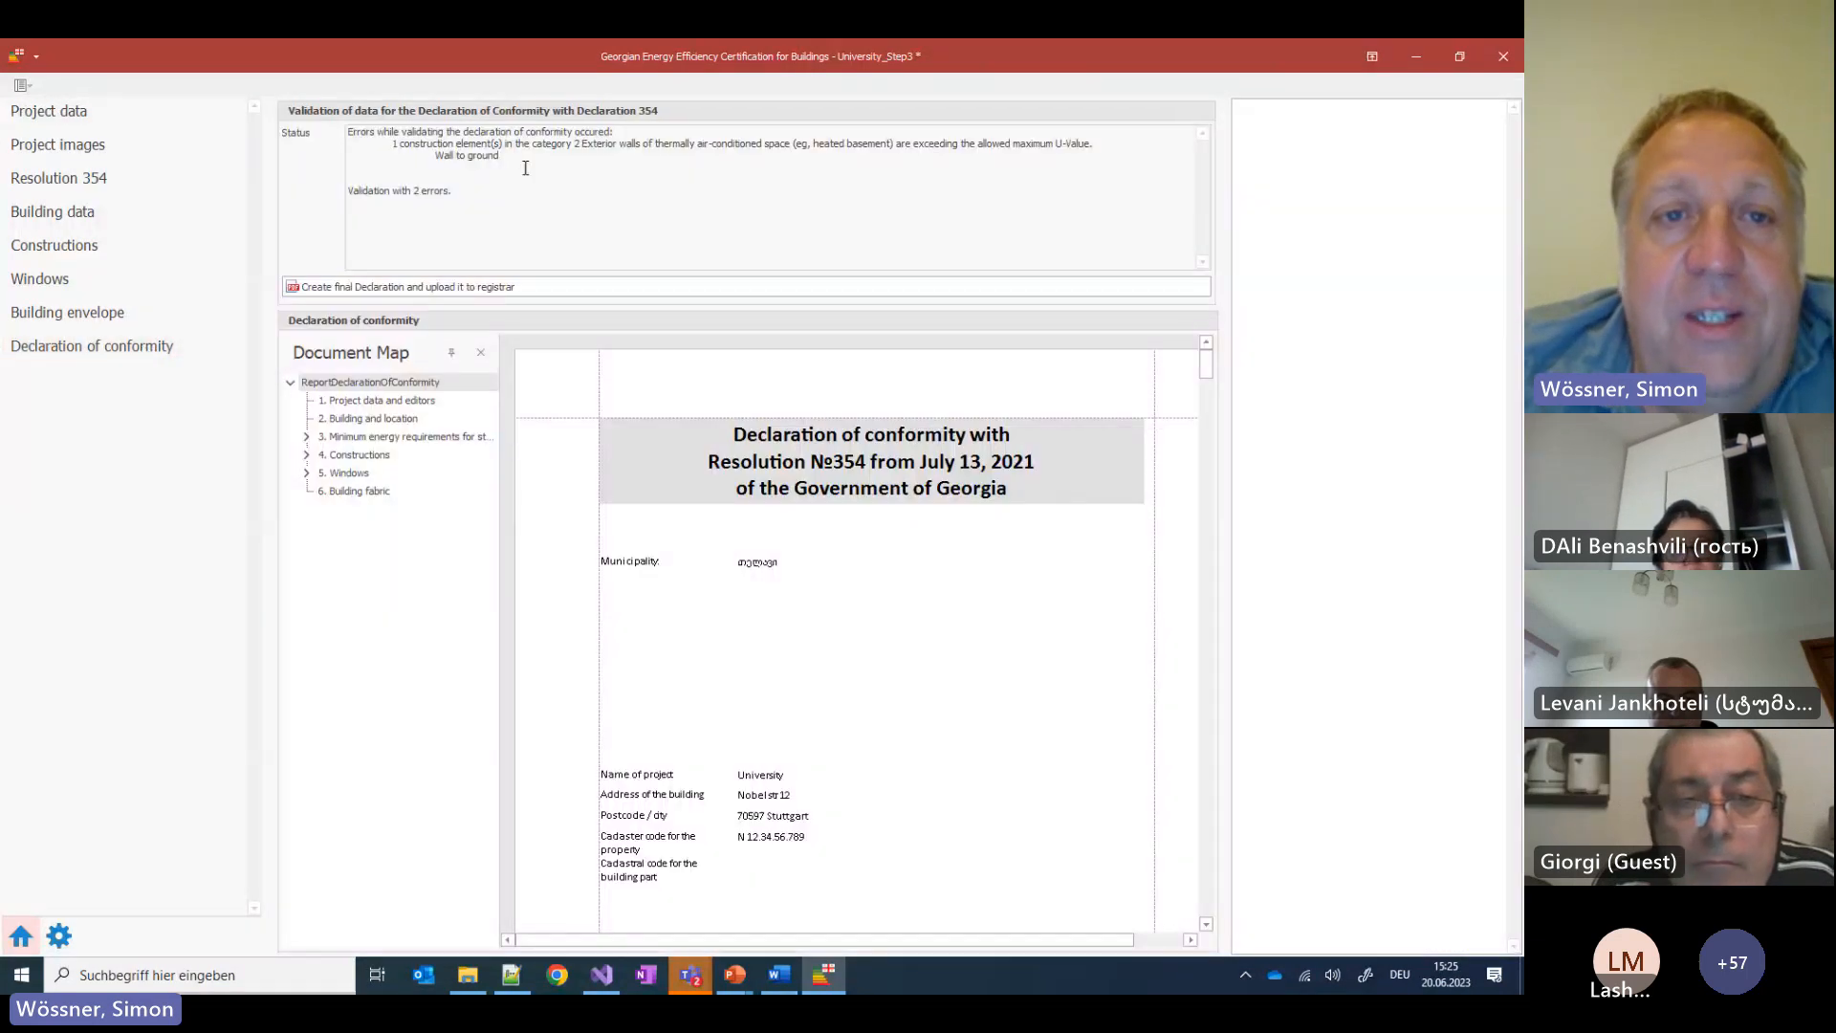
drag(507, 156, 393, 146)
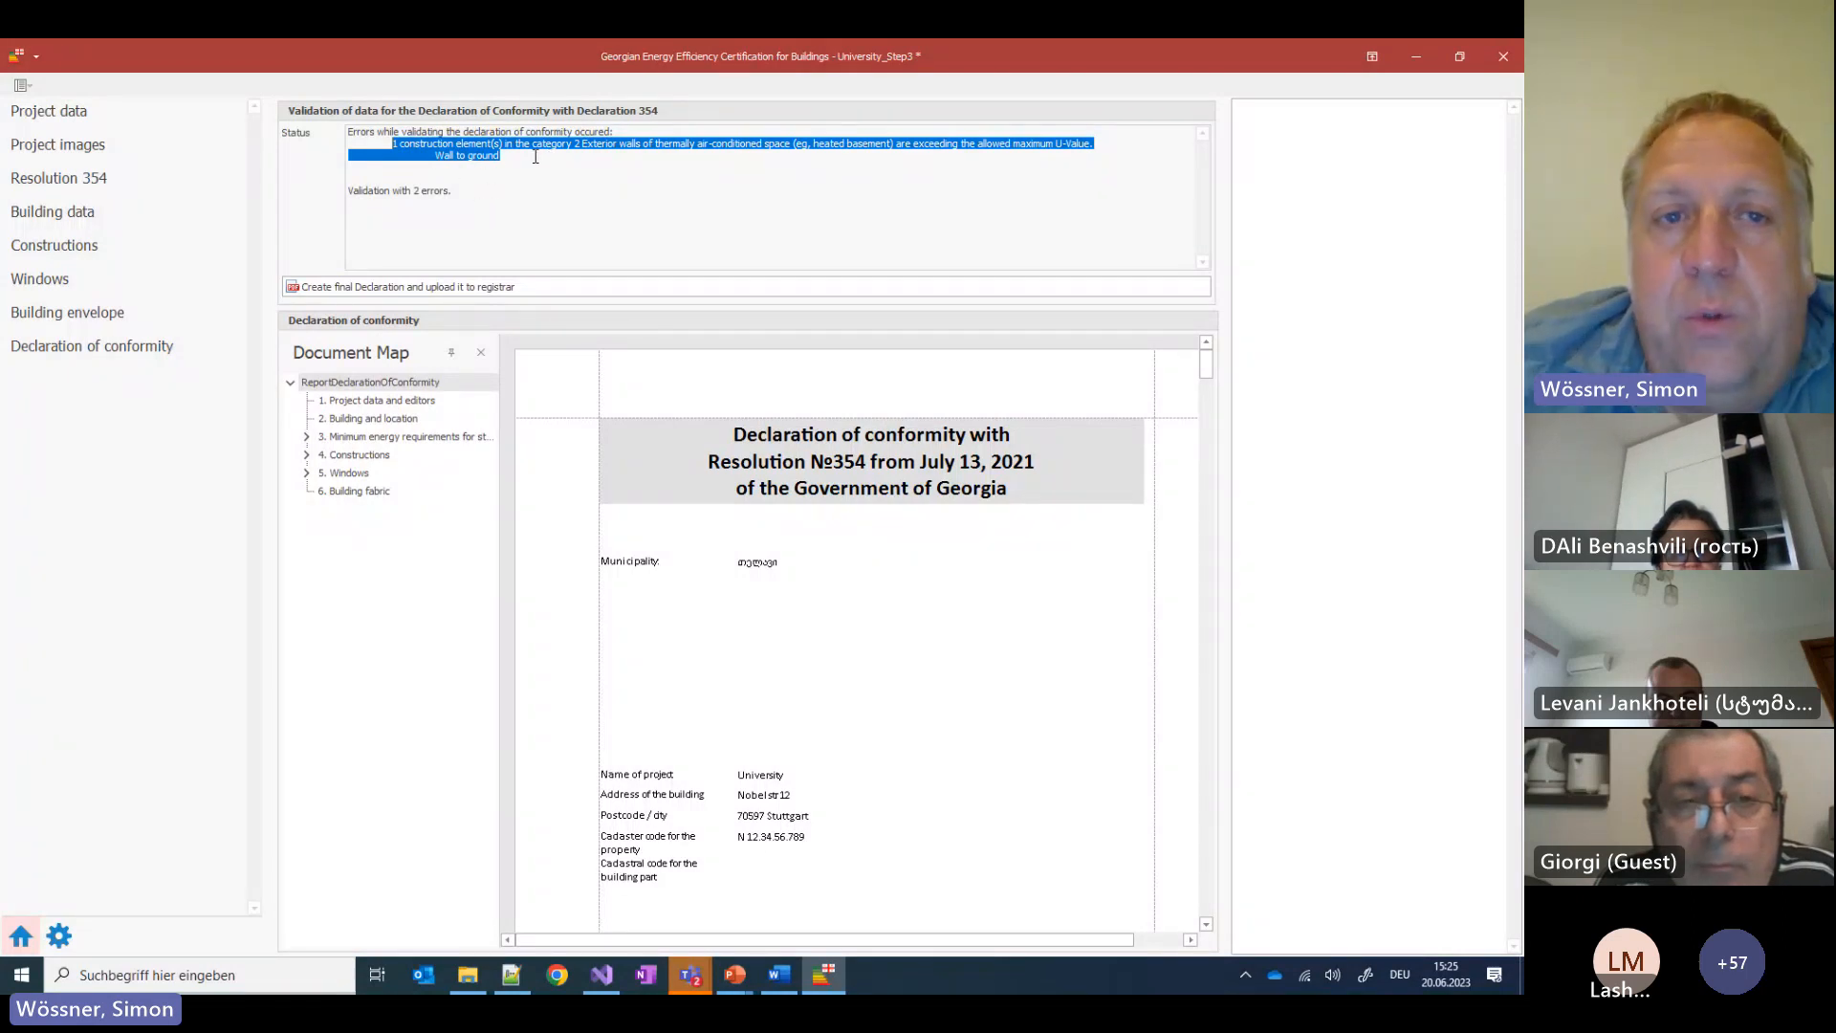
Thicken Wall to Ground's EPS layer to 7 cm, lowering its U-value to 0.435
click(53, 248)
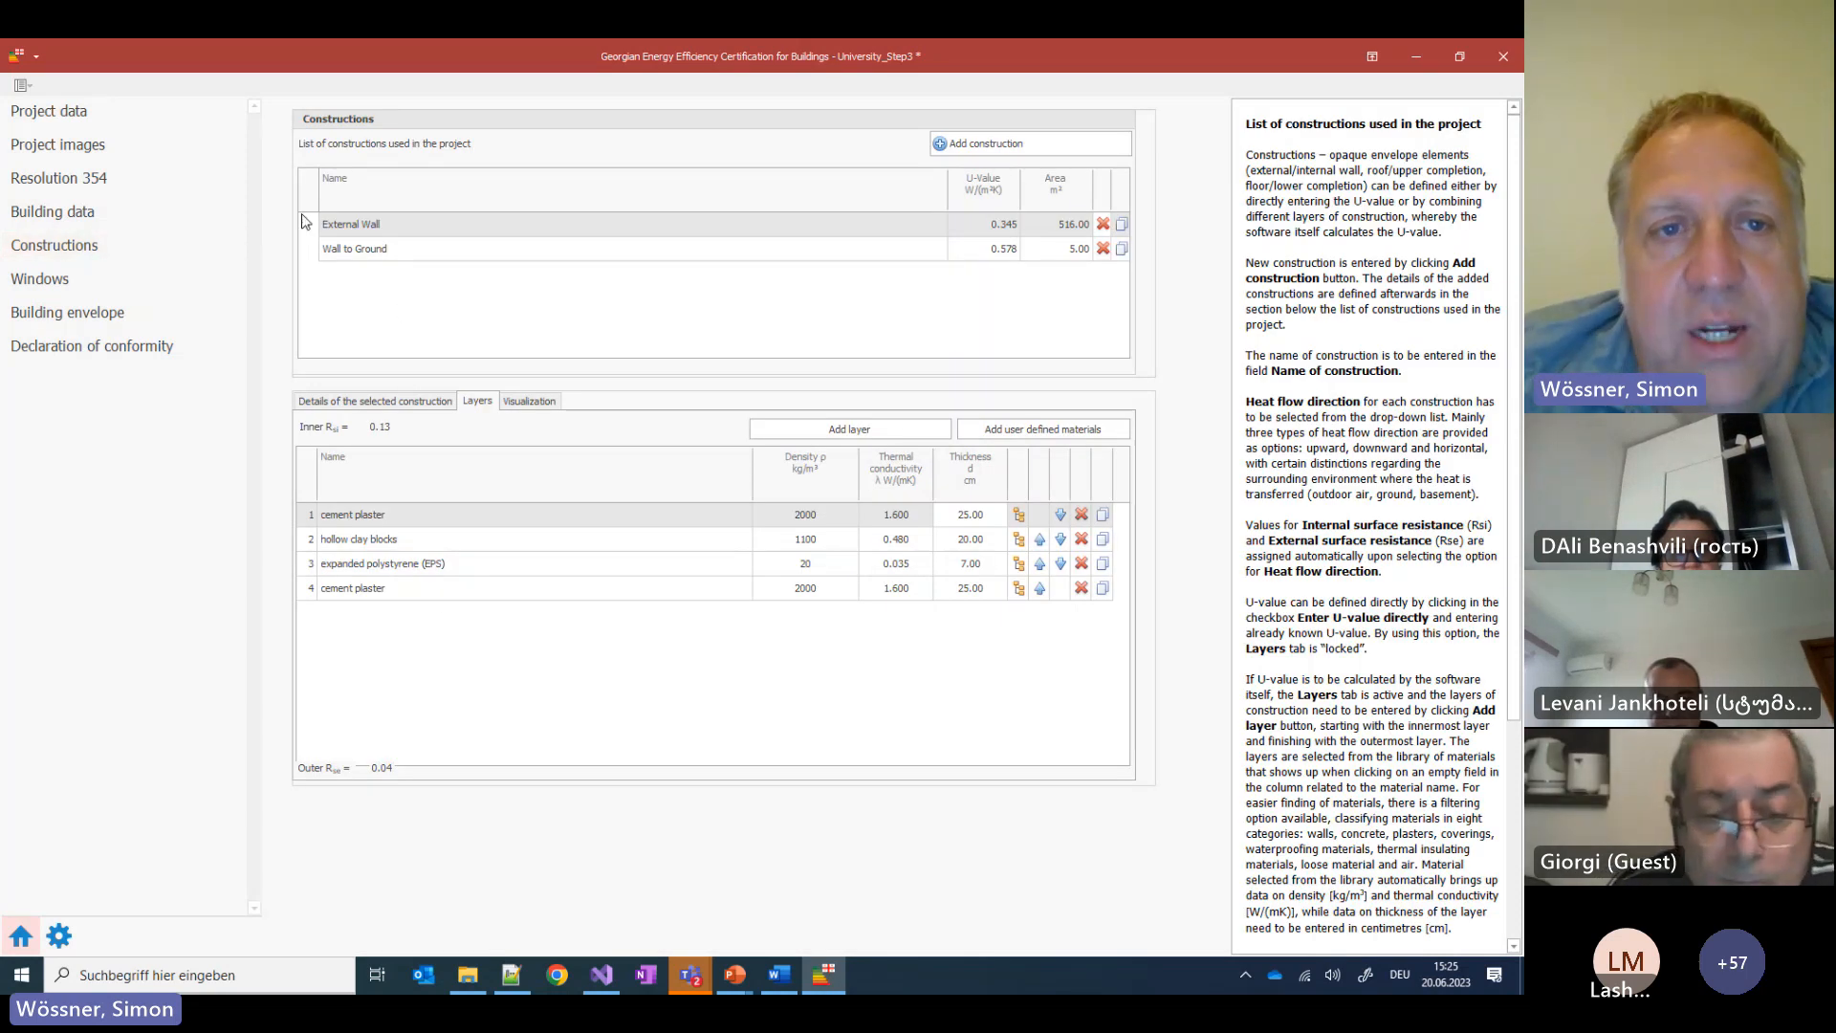
click(339, 251)
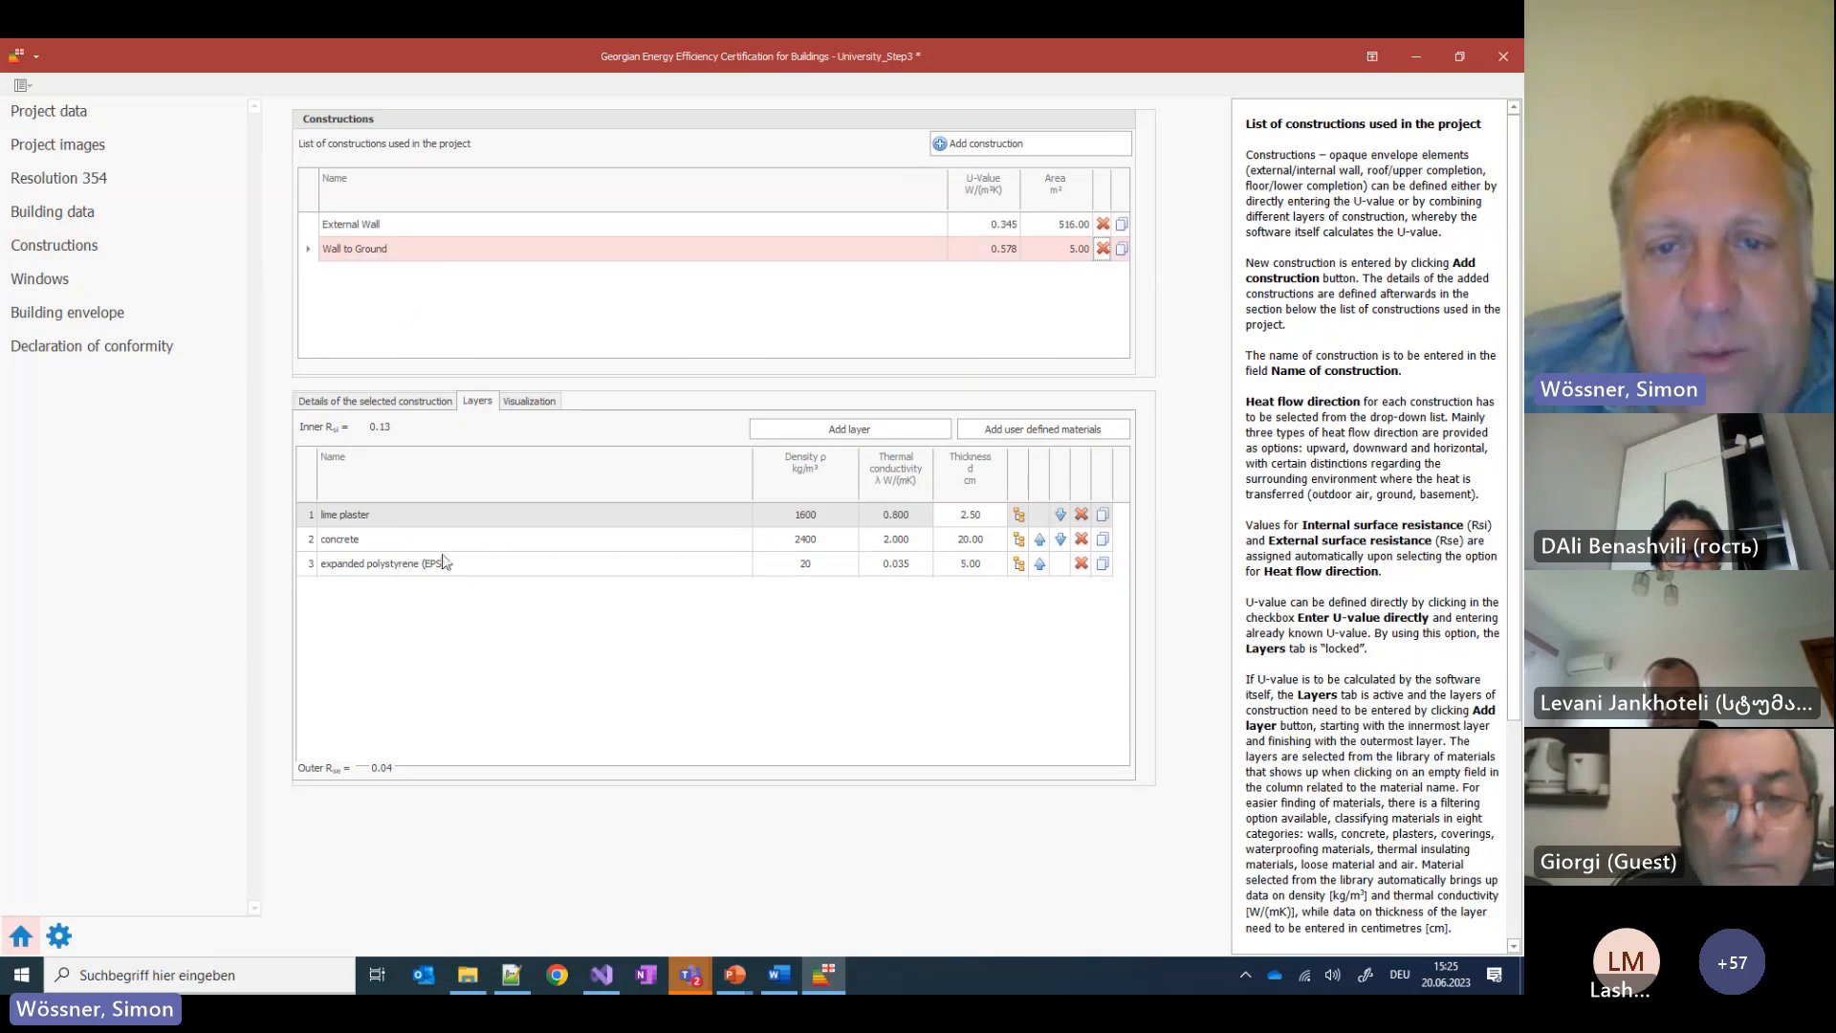
click(992, 563)
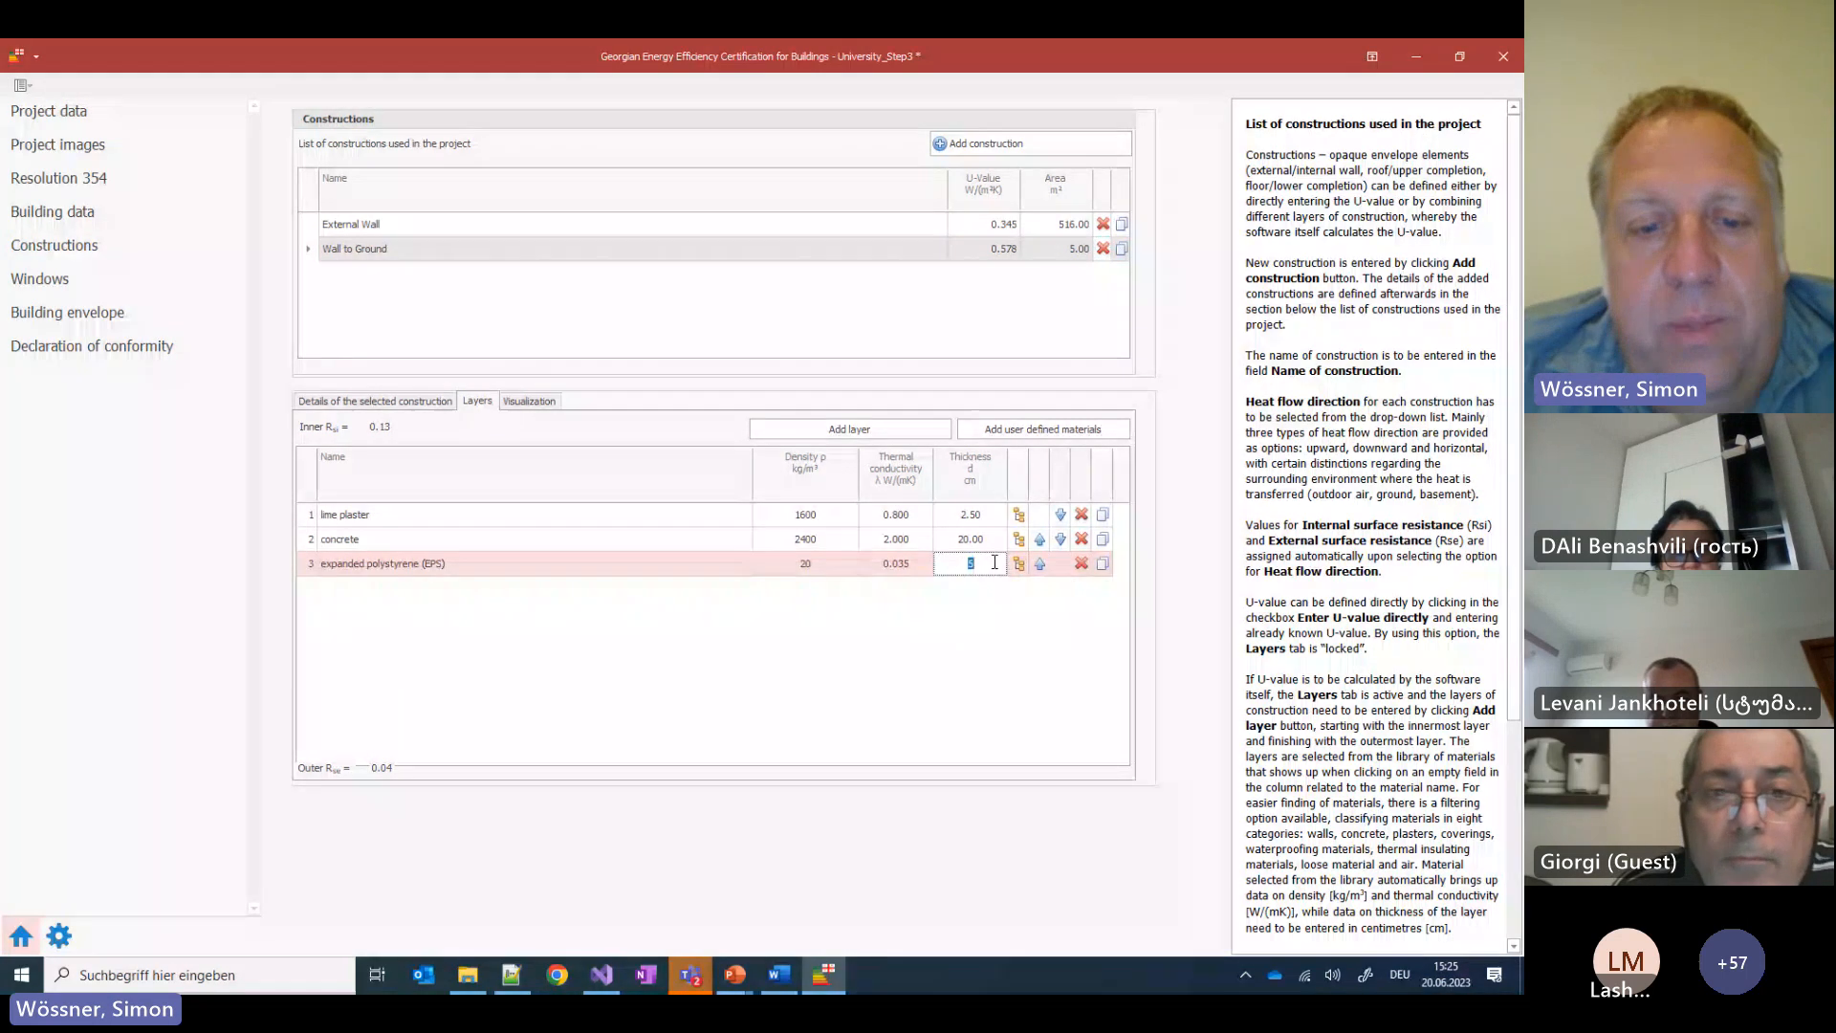
text(7)
key(Return)
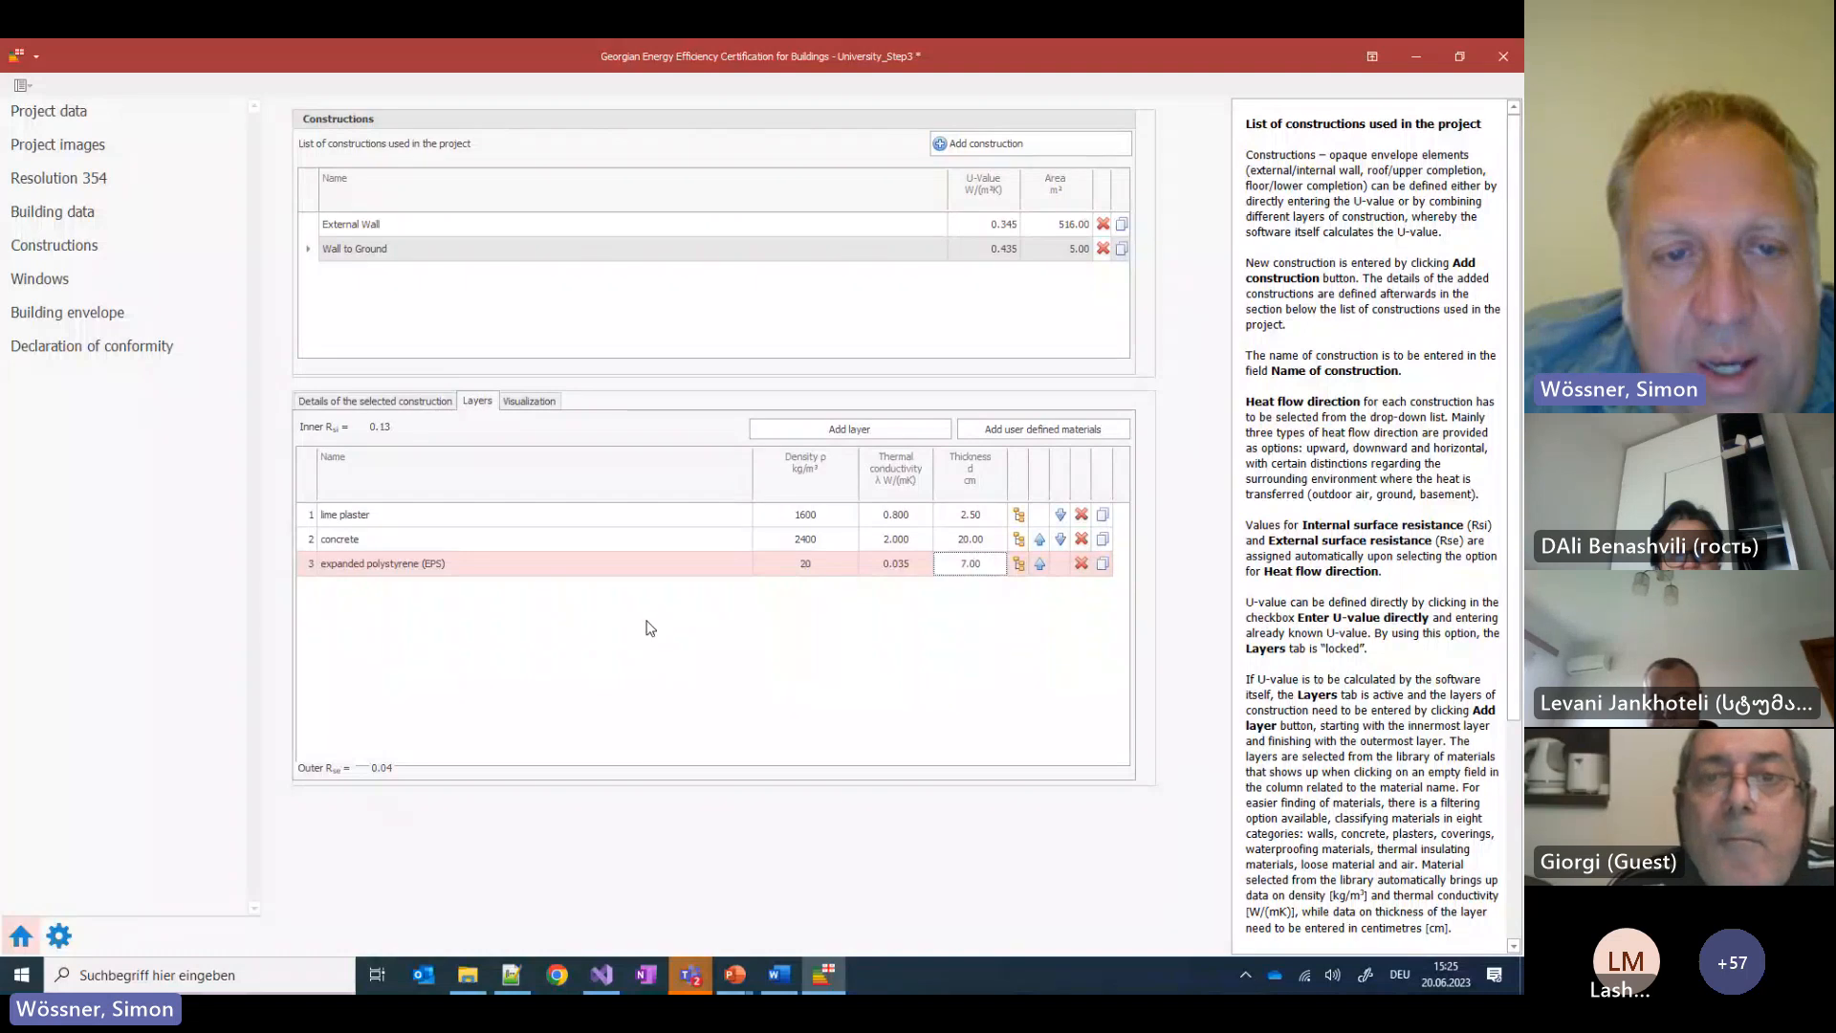
click(919, 316)
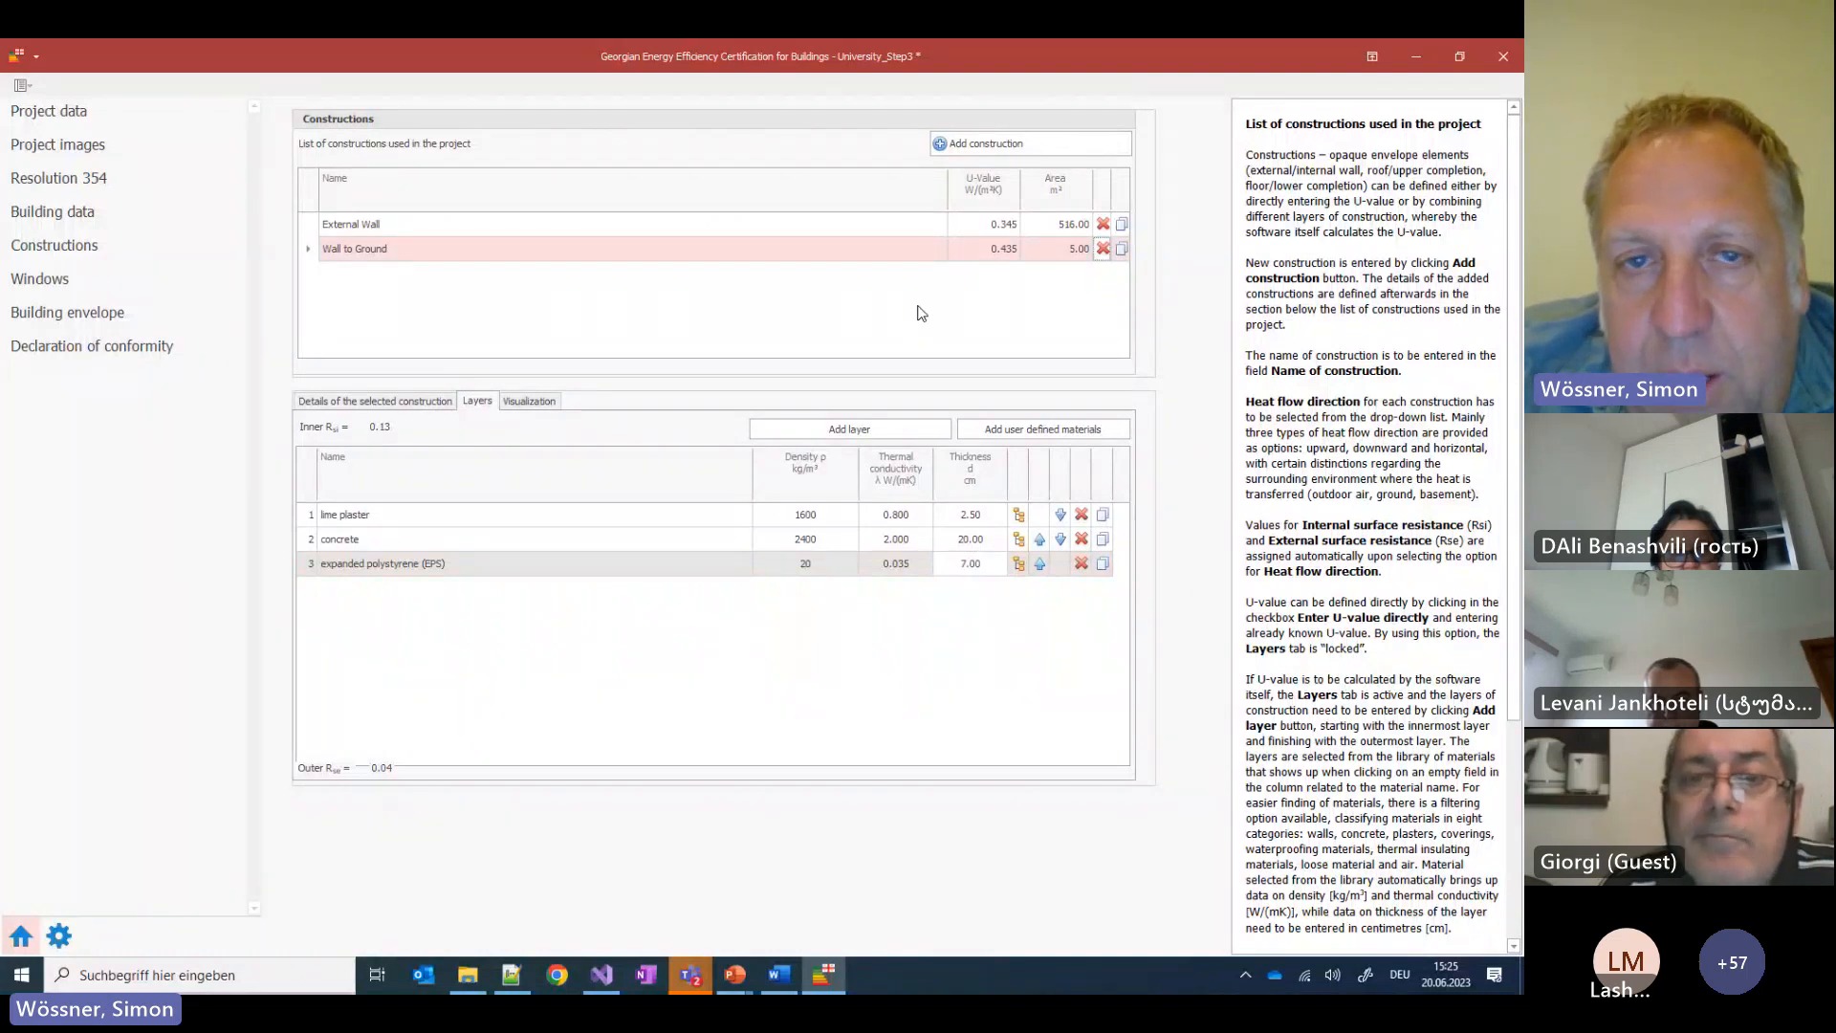
click(84, 350)
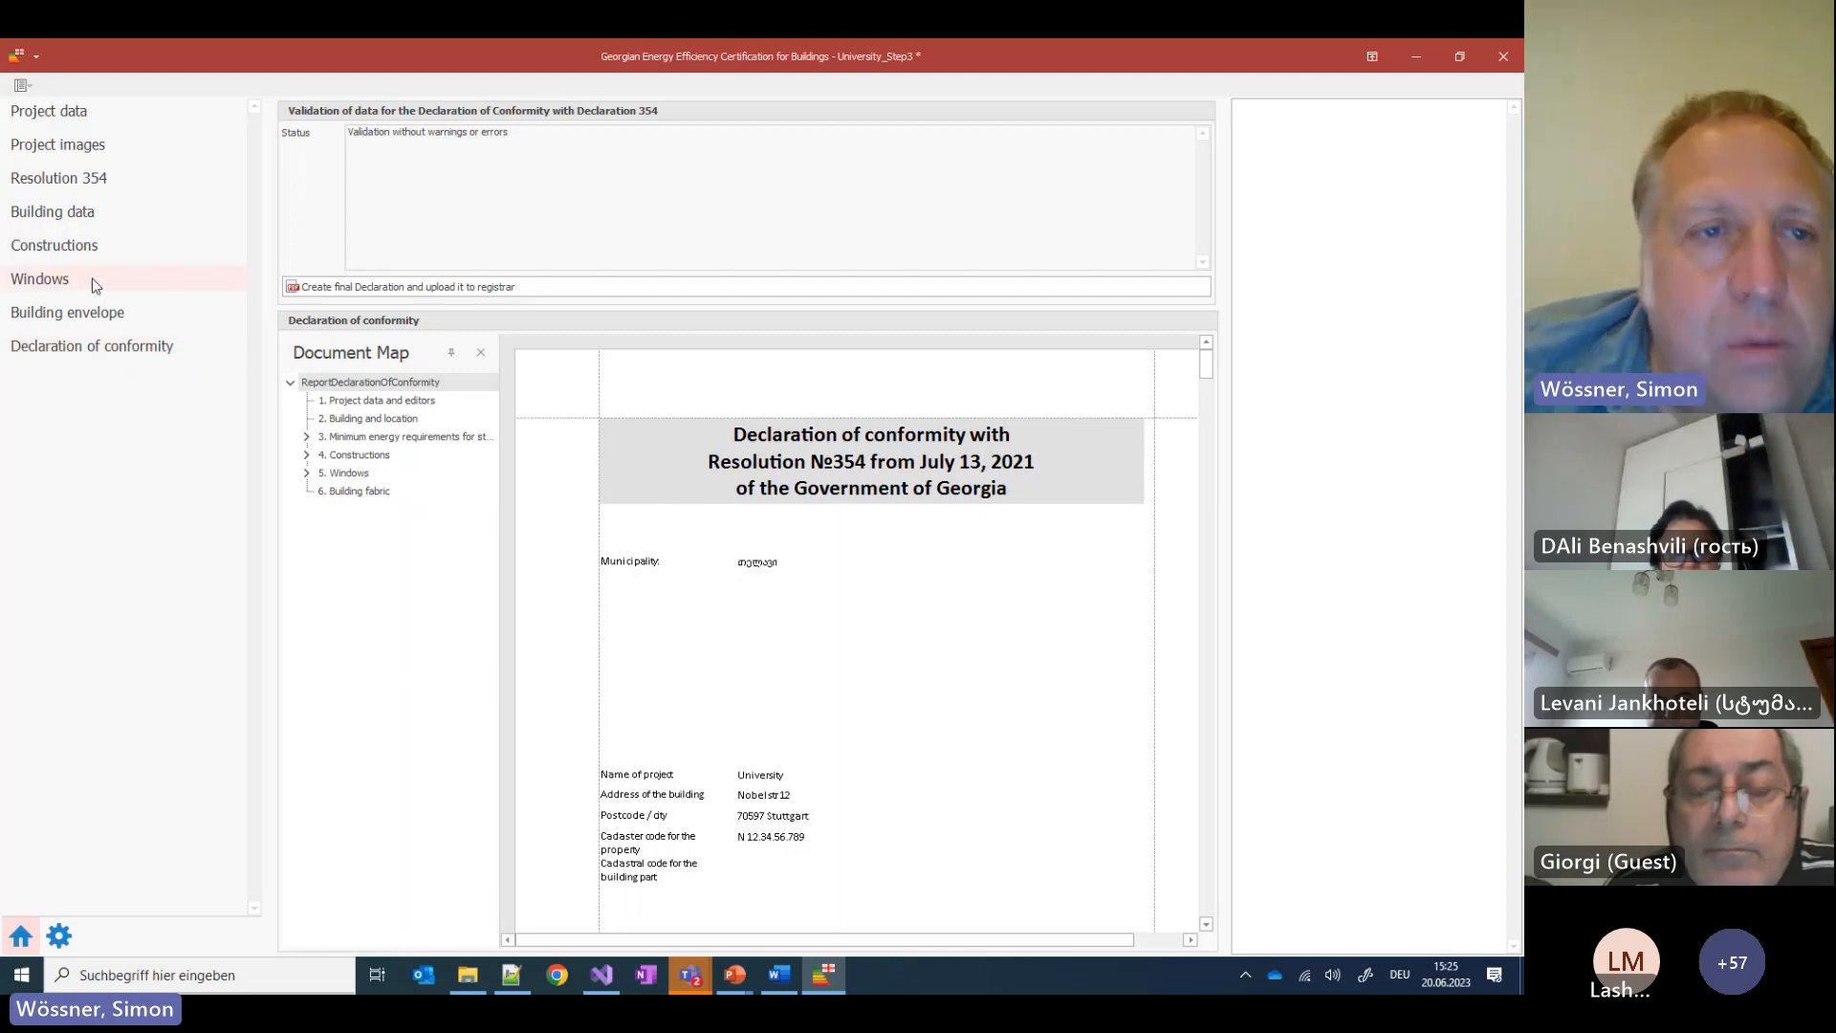
click(78, 246)
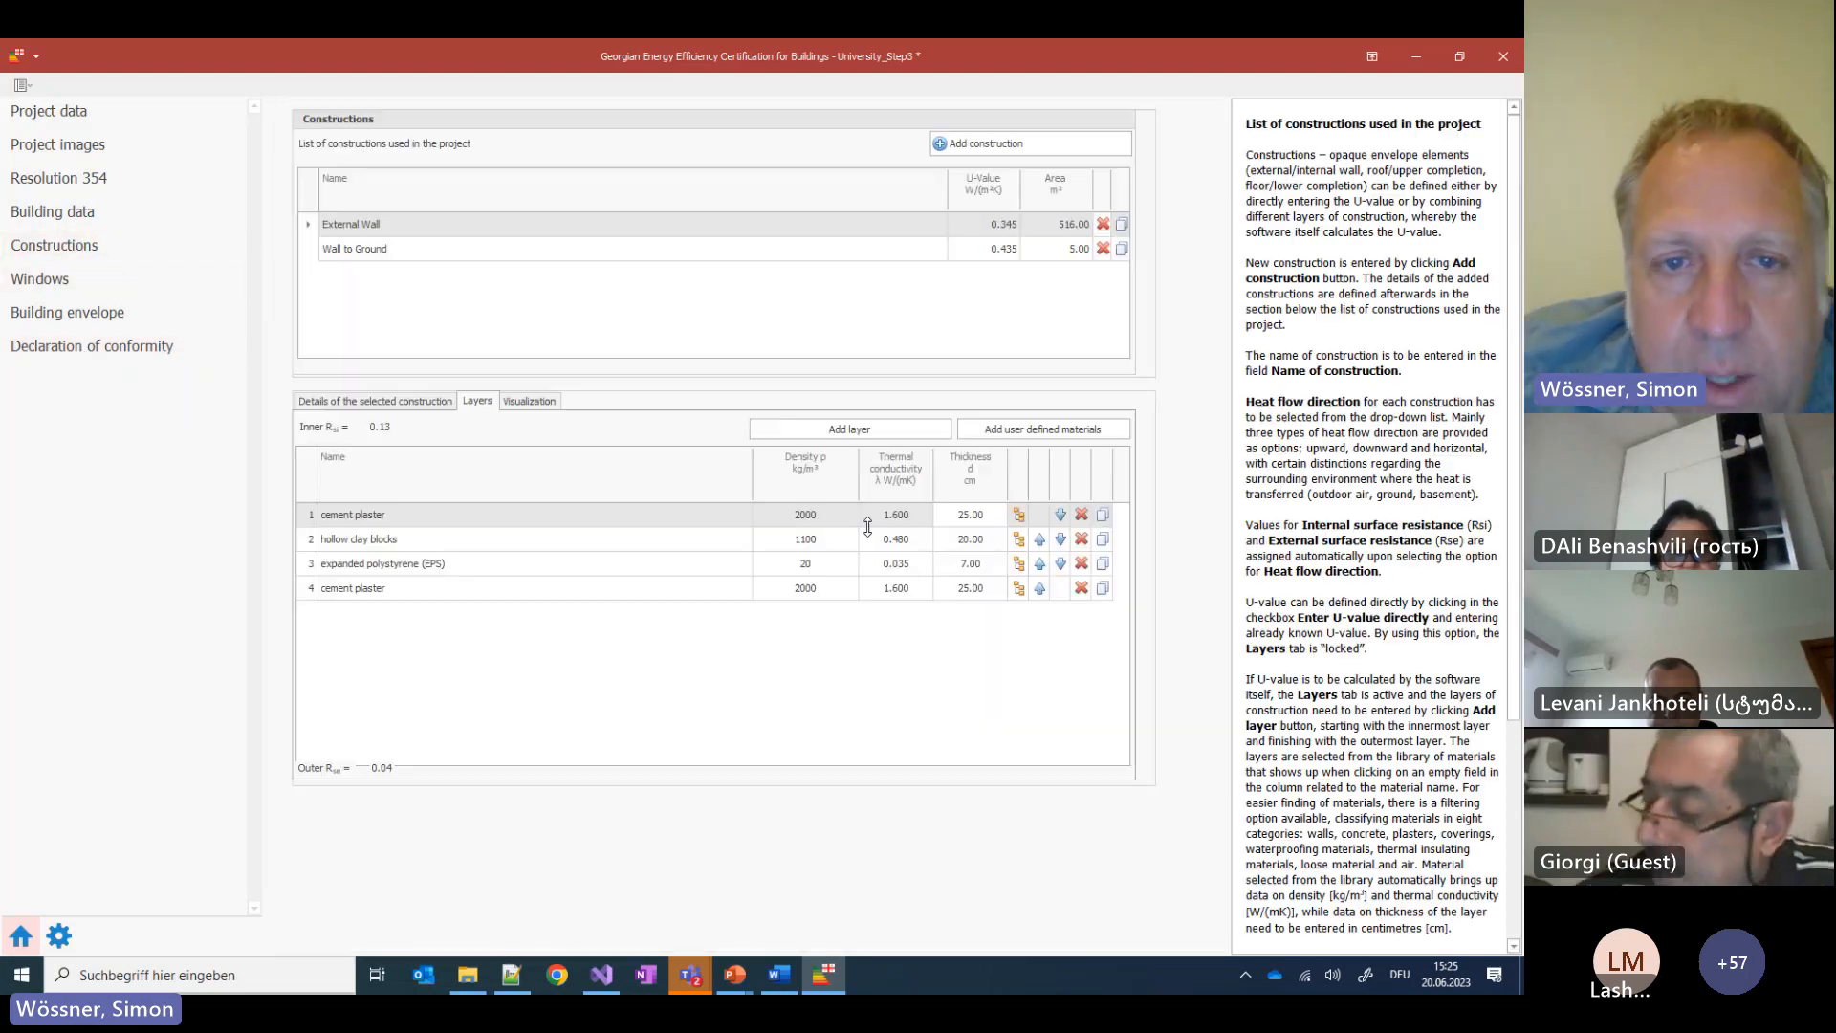
click(398, 251)
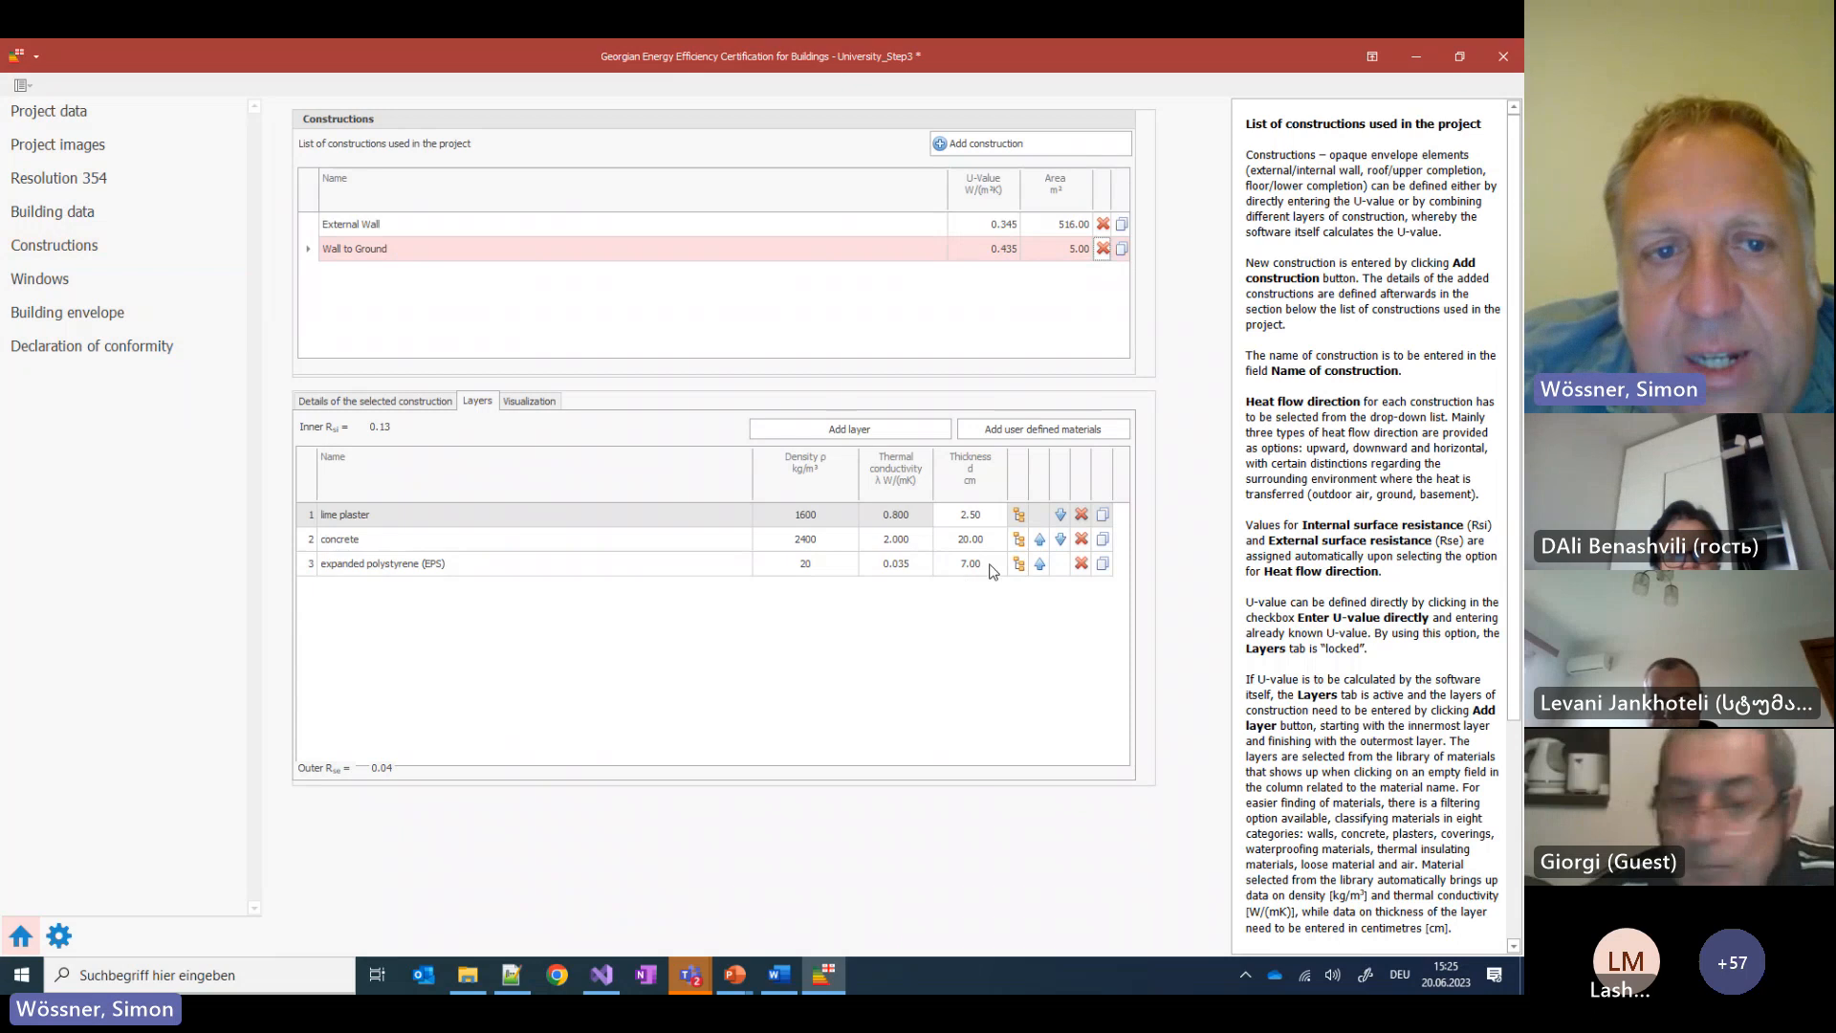
click(141, 345)
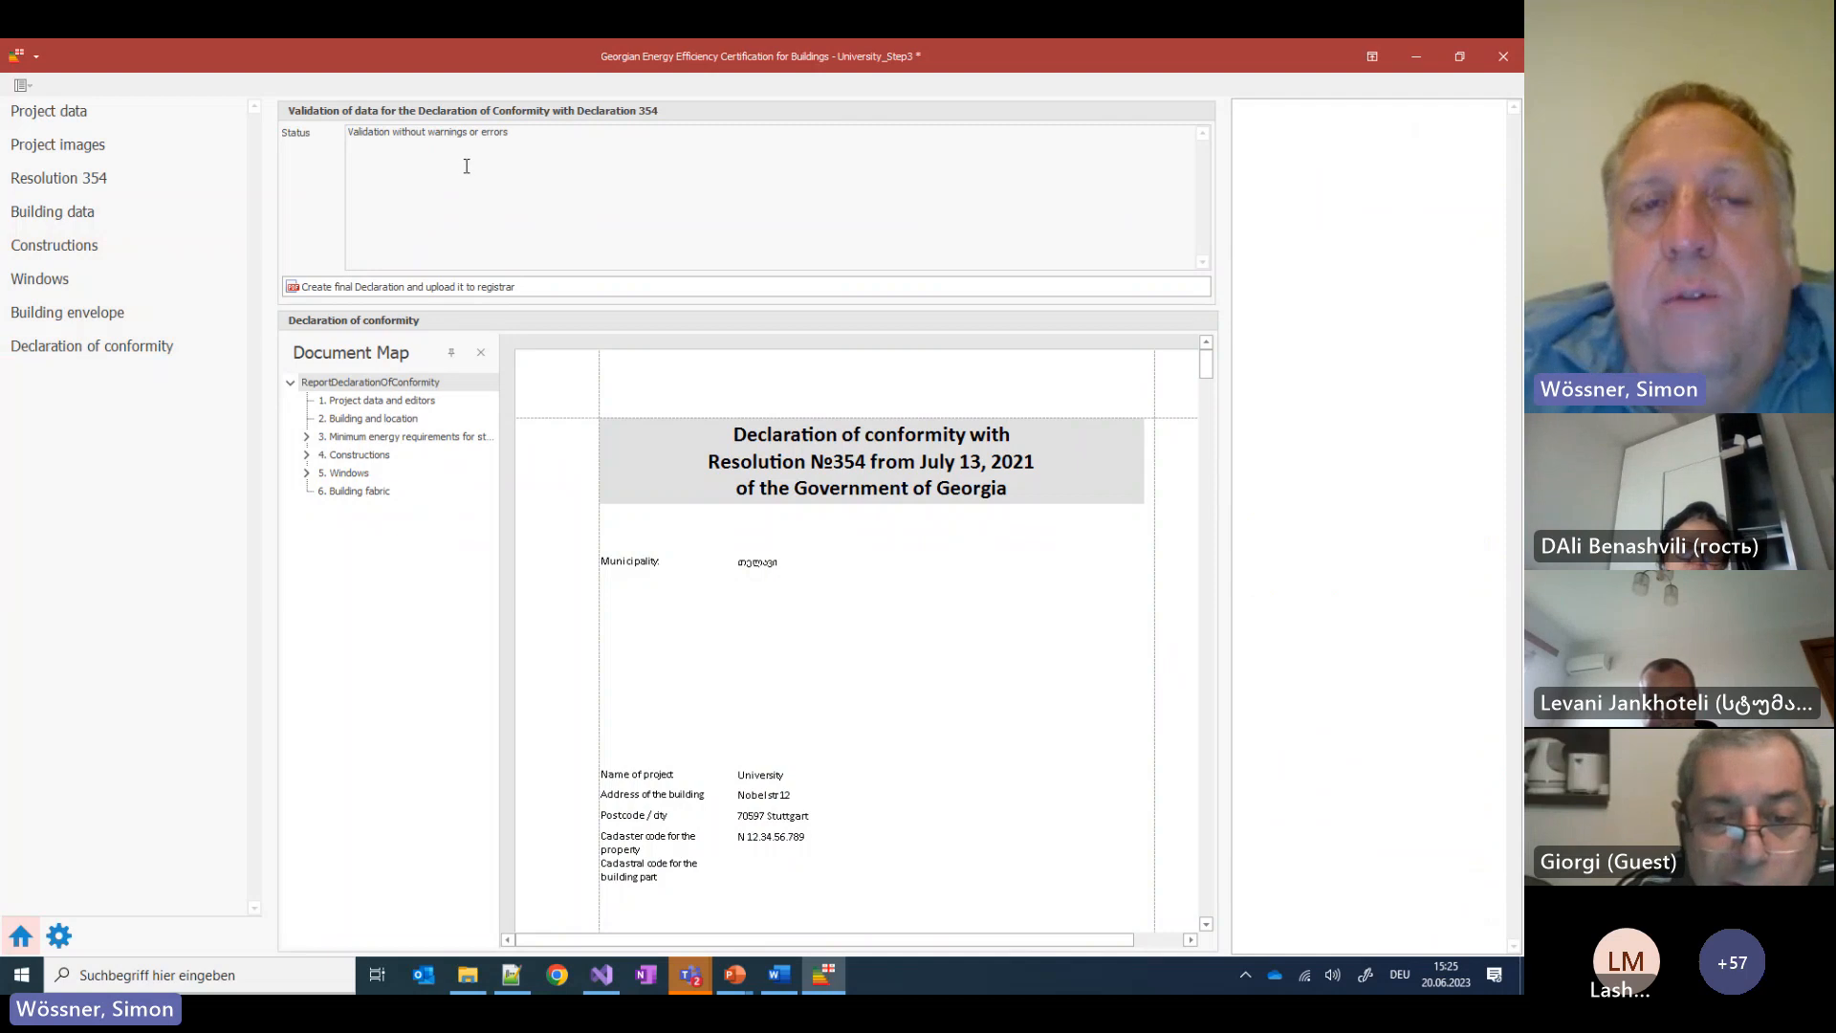
click(53, 312)
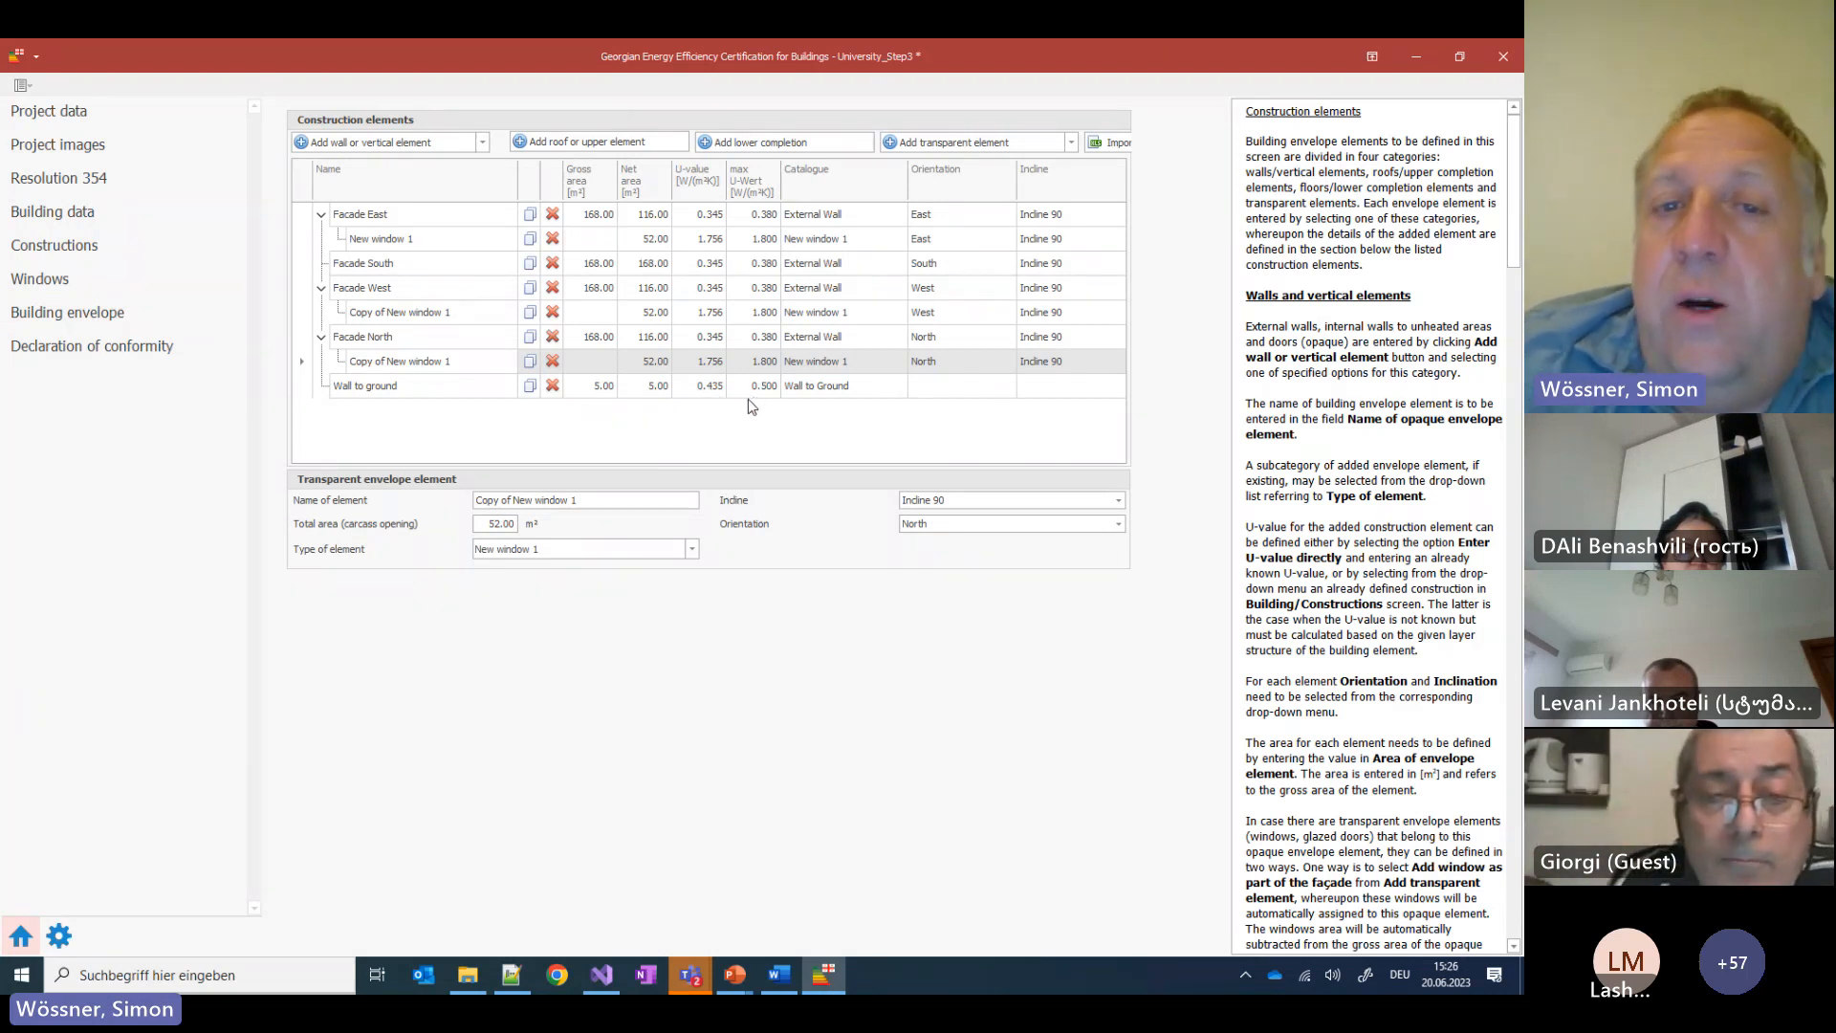
click(713, 388)
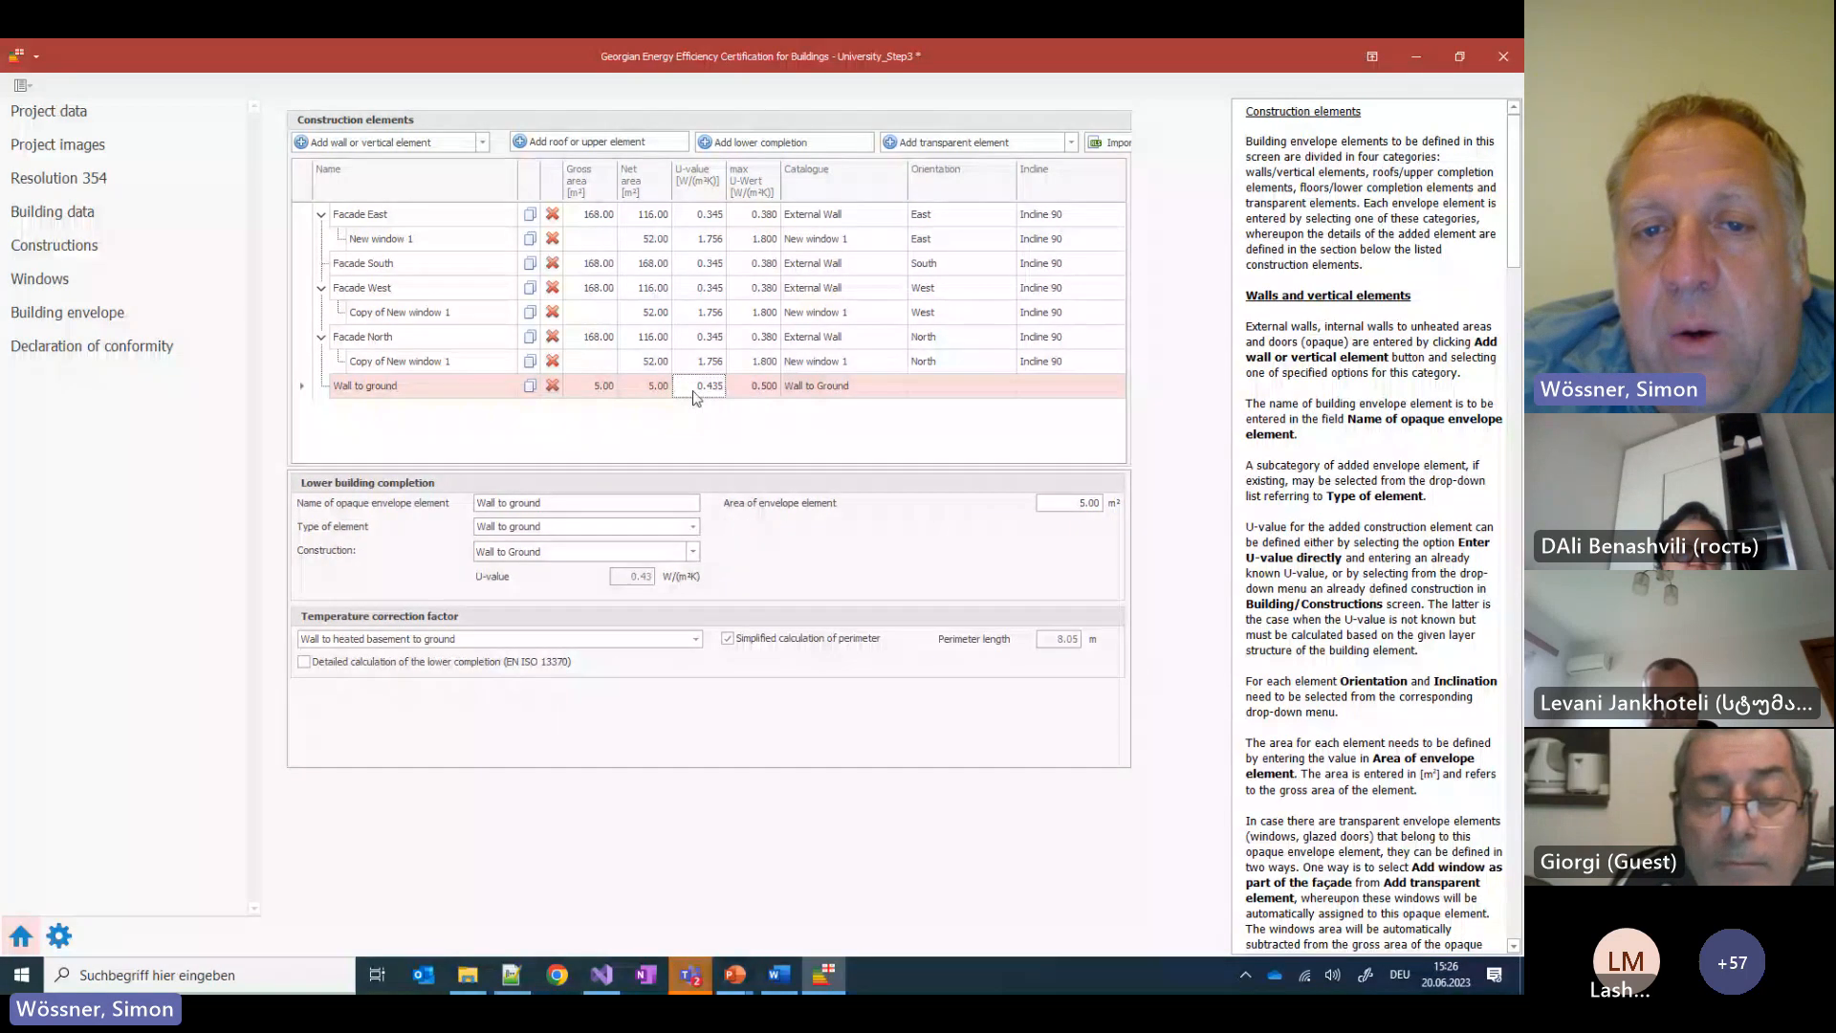
click(52, 247)
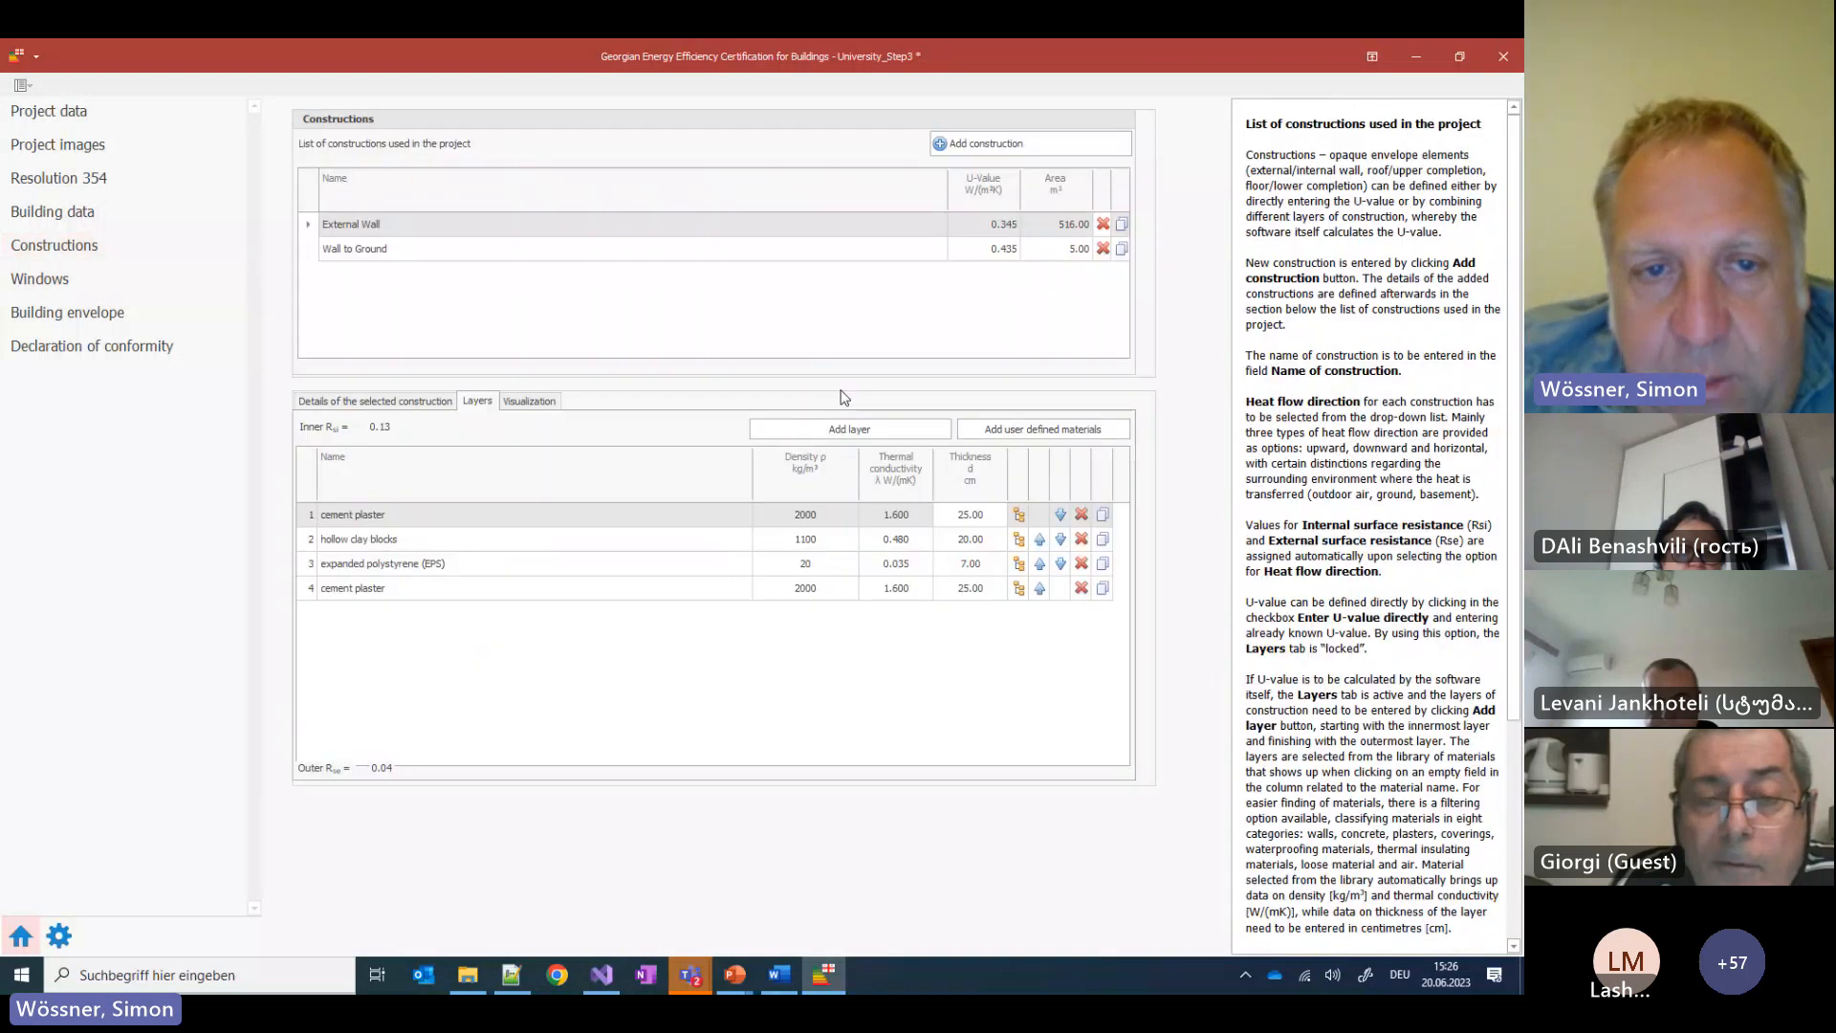
Reduce Wall to Ground's EPS layer to 6 cm, giving U-value 0.496
click(388, 249)
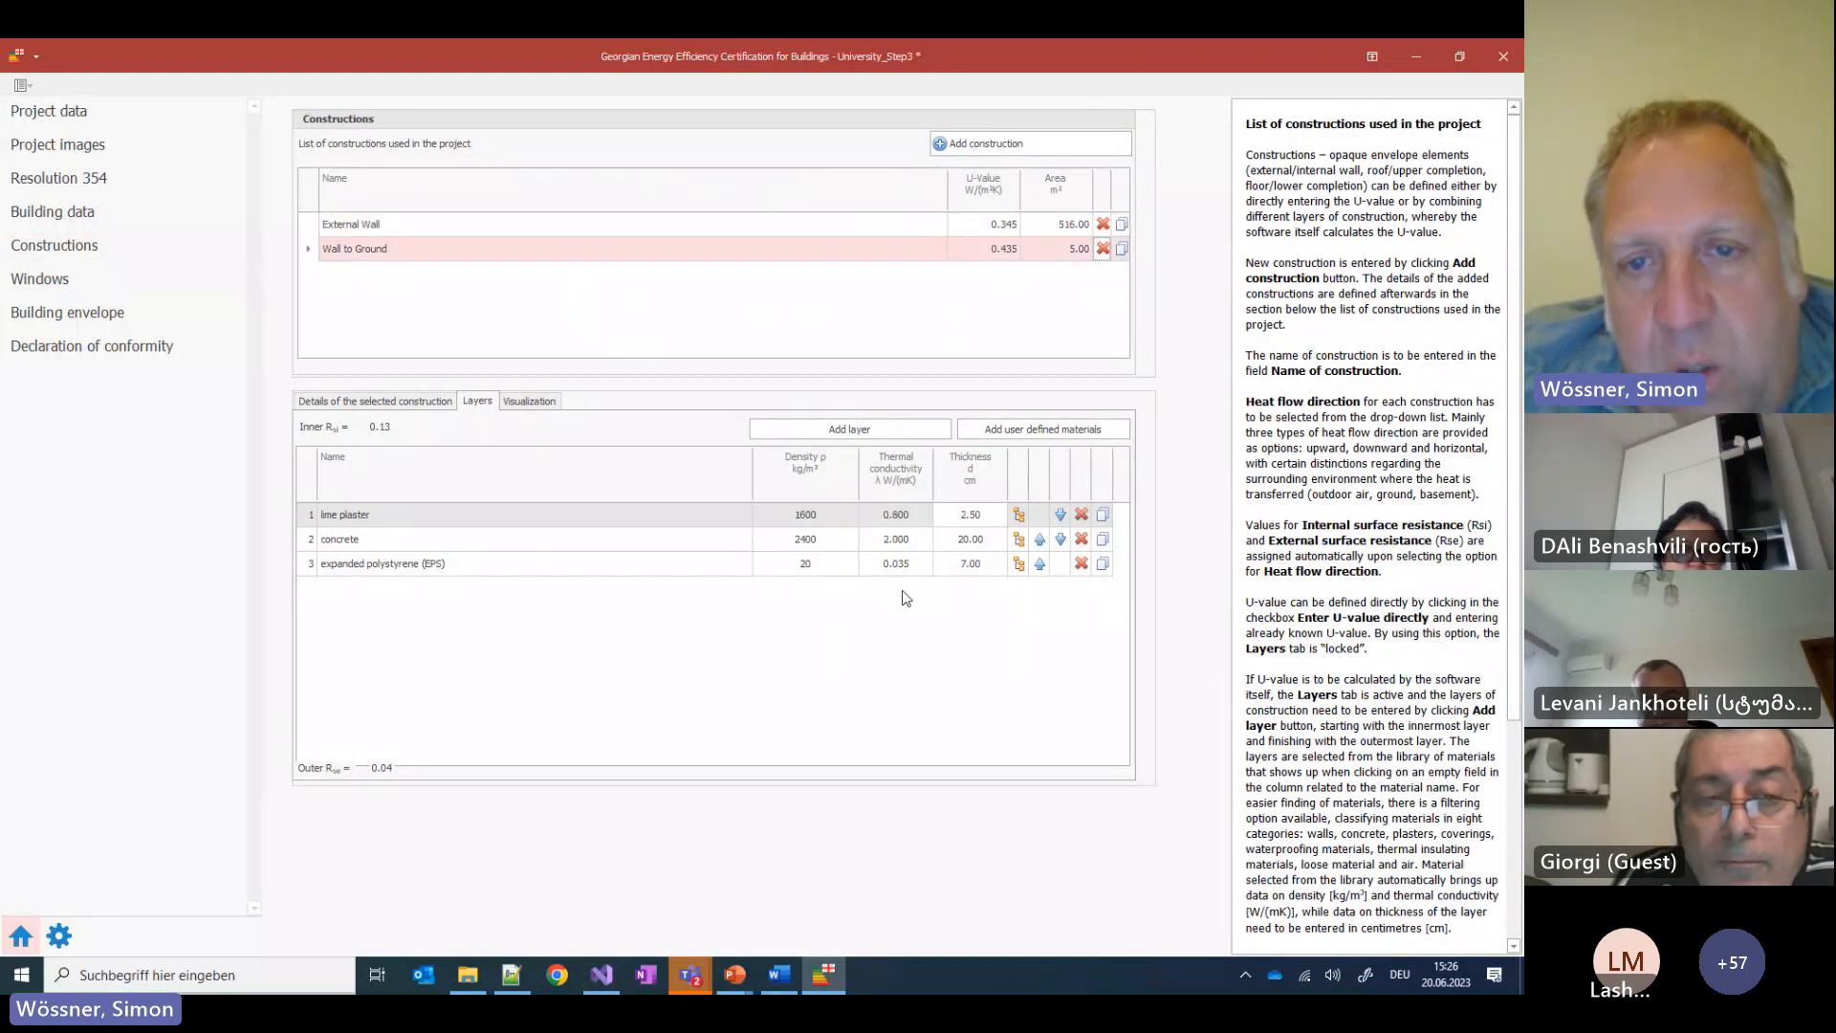
click(969, 563)
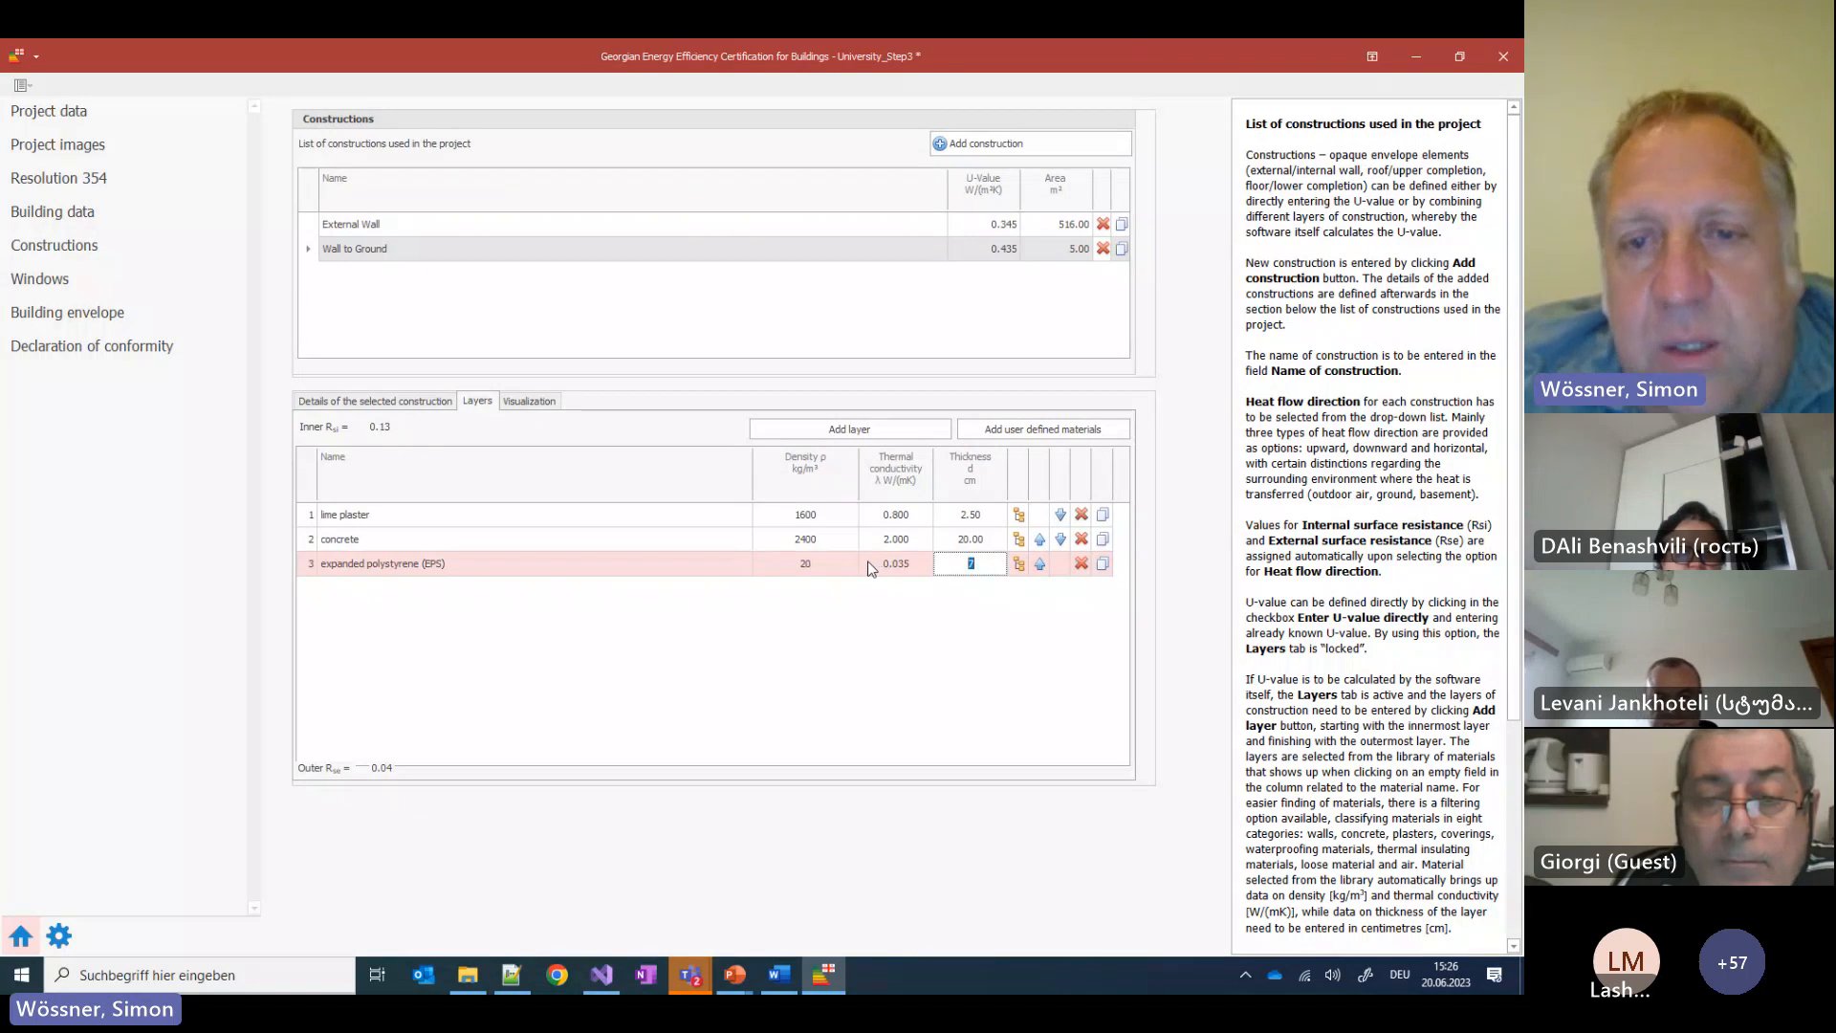
text(6)
key(Return)
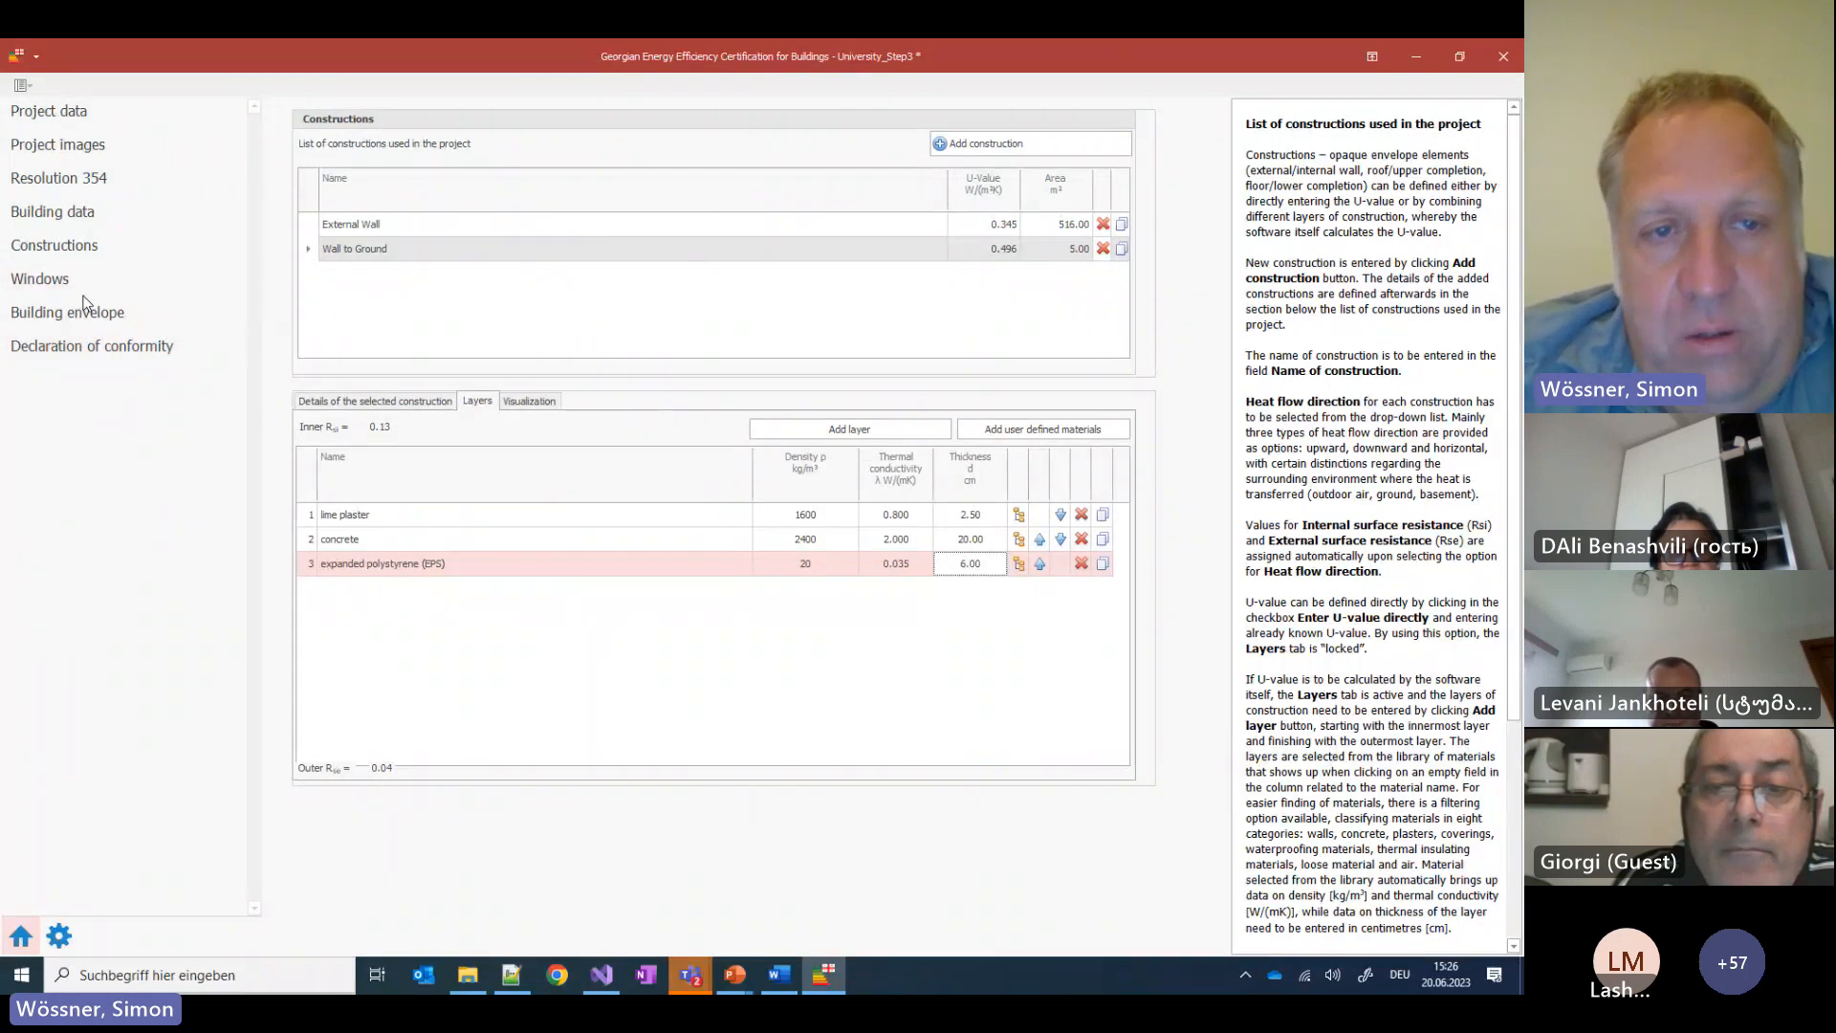
Re-validate the Declaration of conformity to confirm there are no errors
click(44, 282)
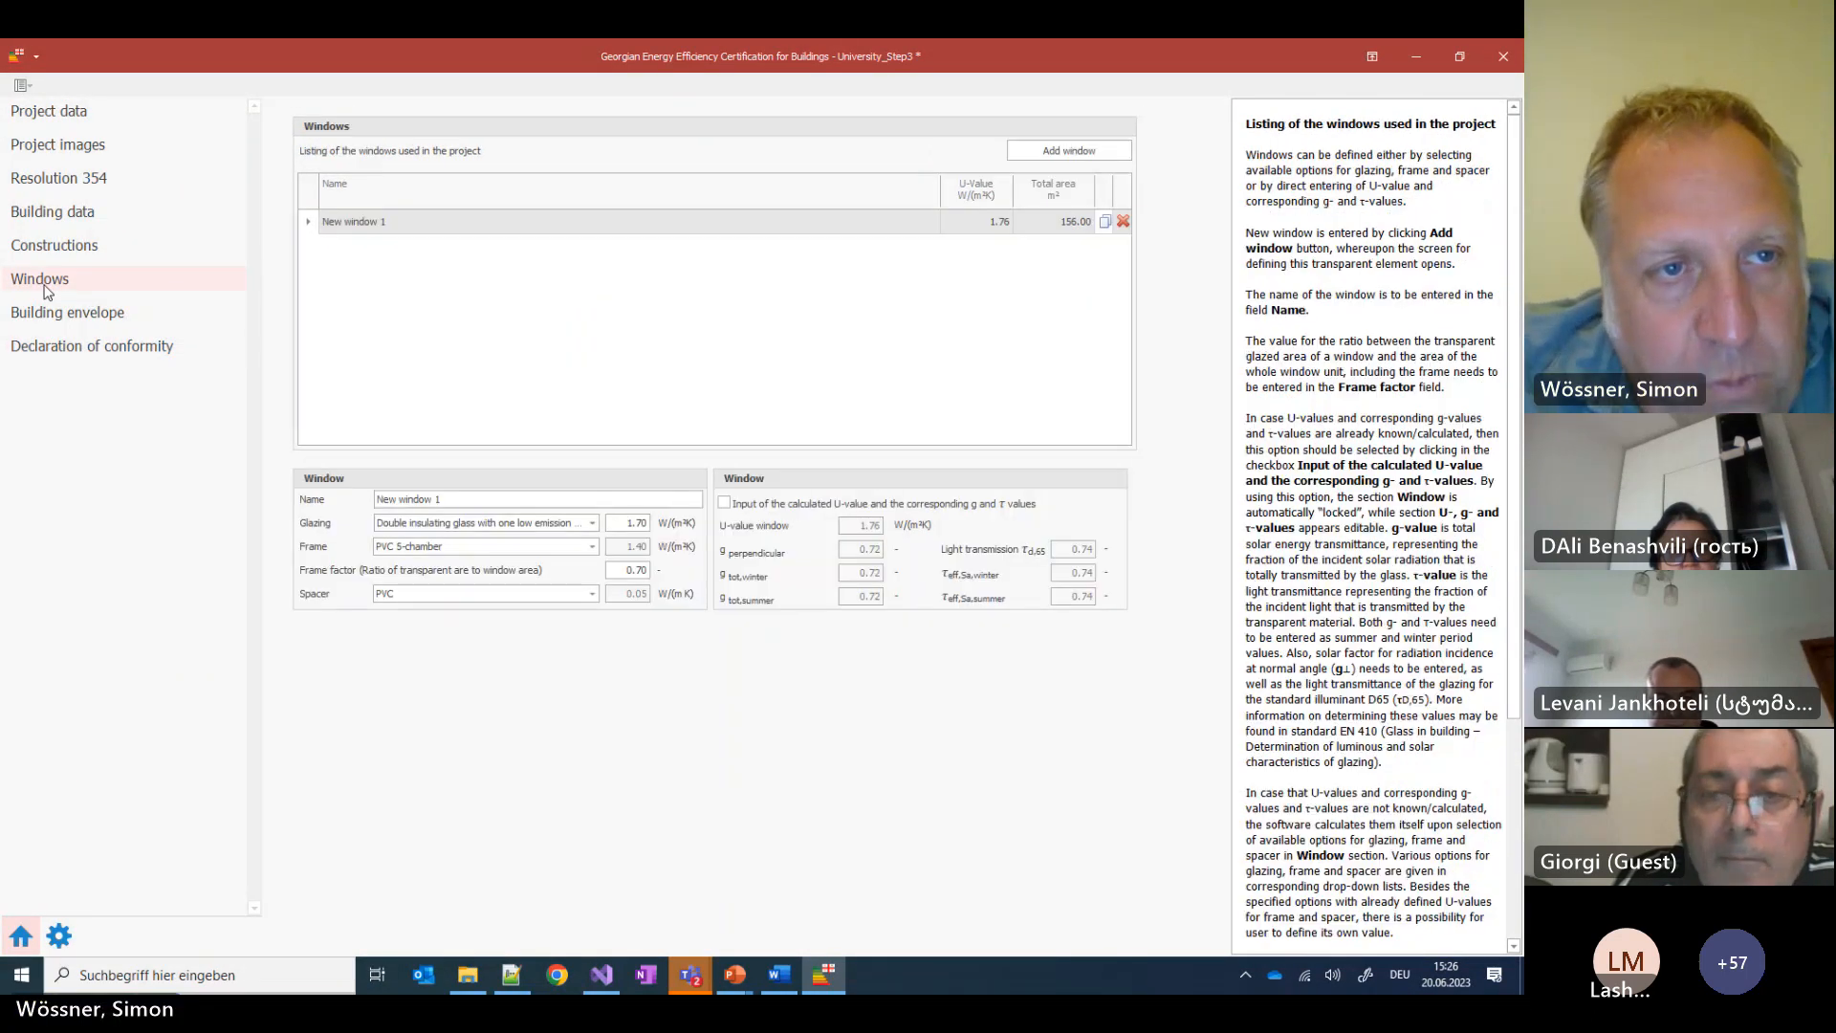
click(71, 312)
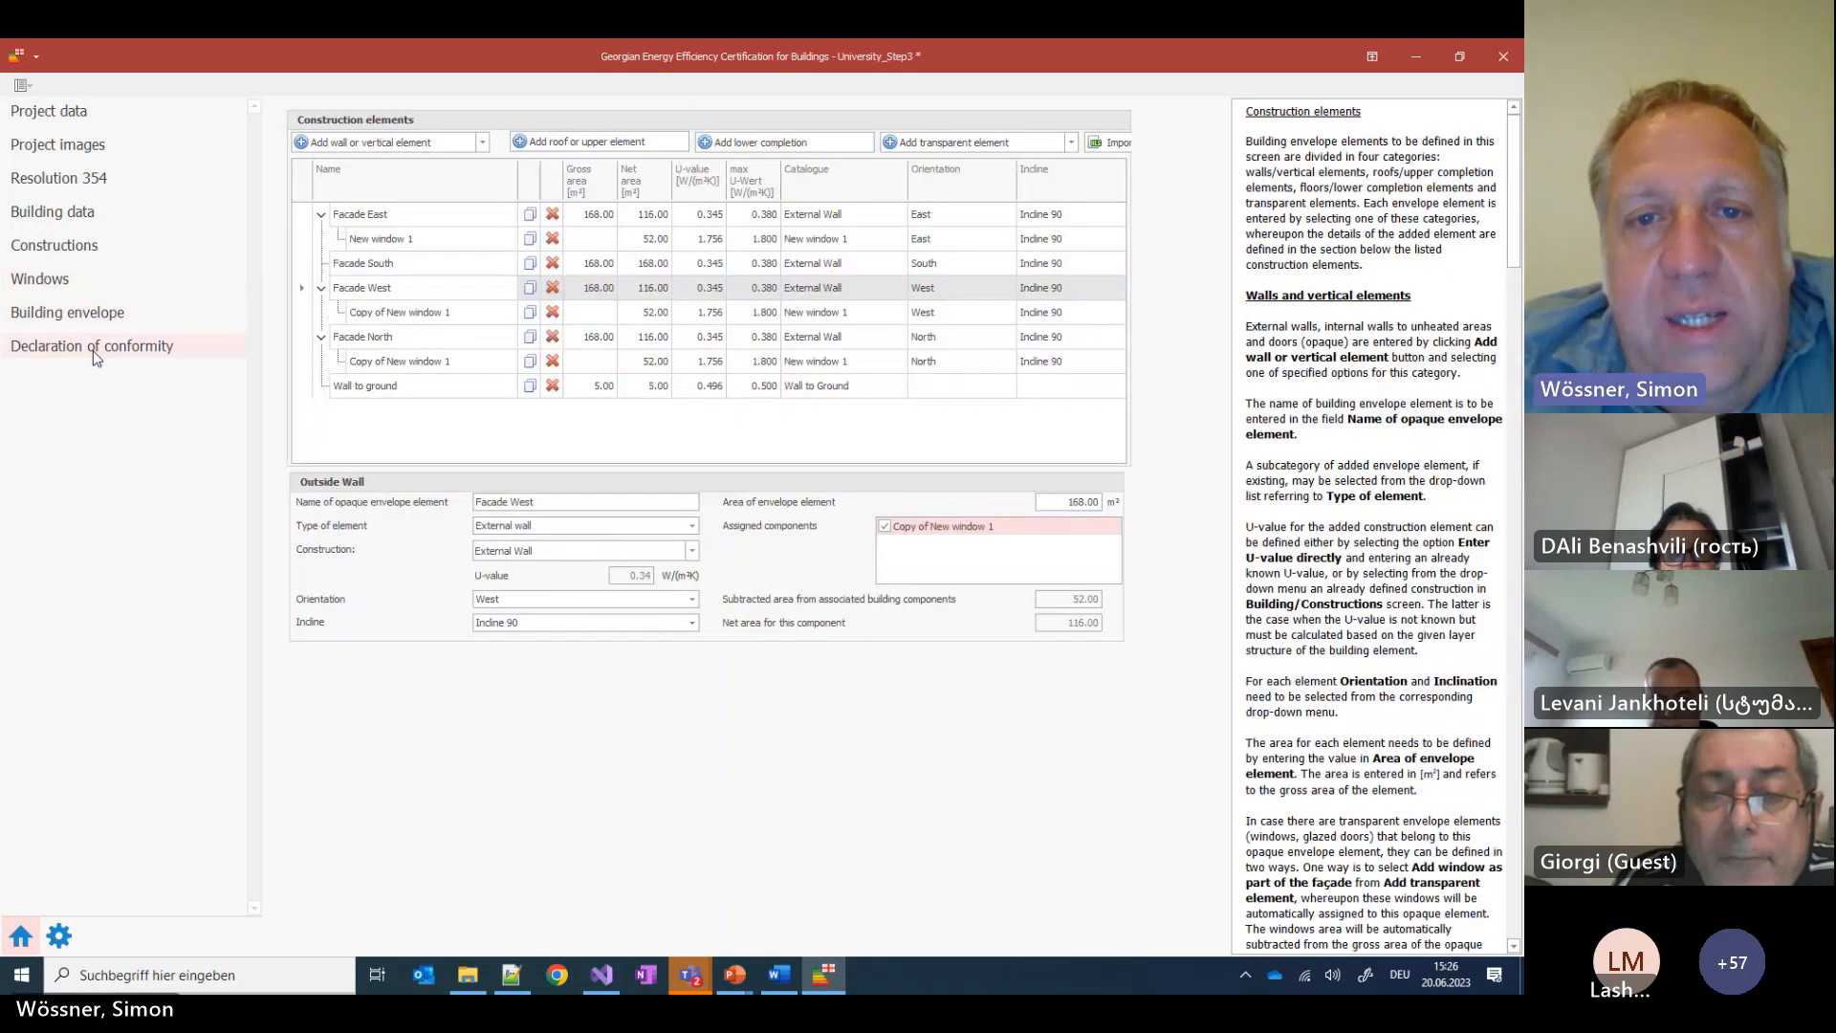
click(91, 350)
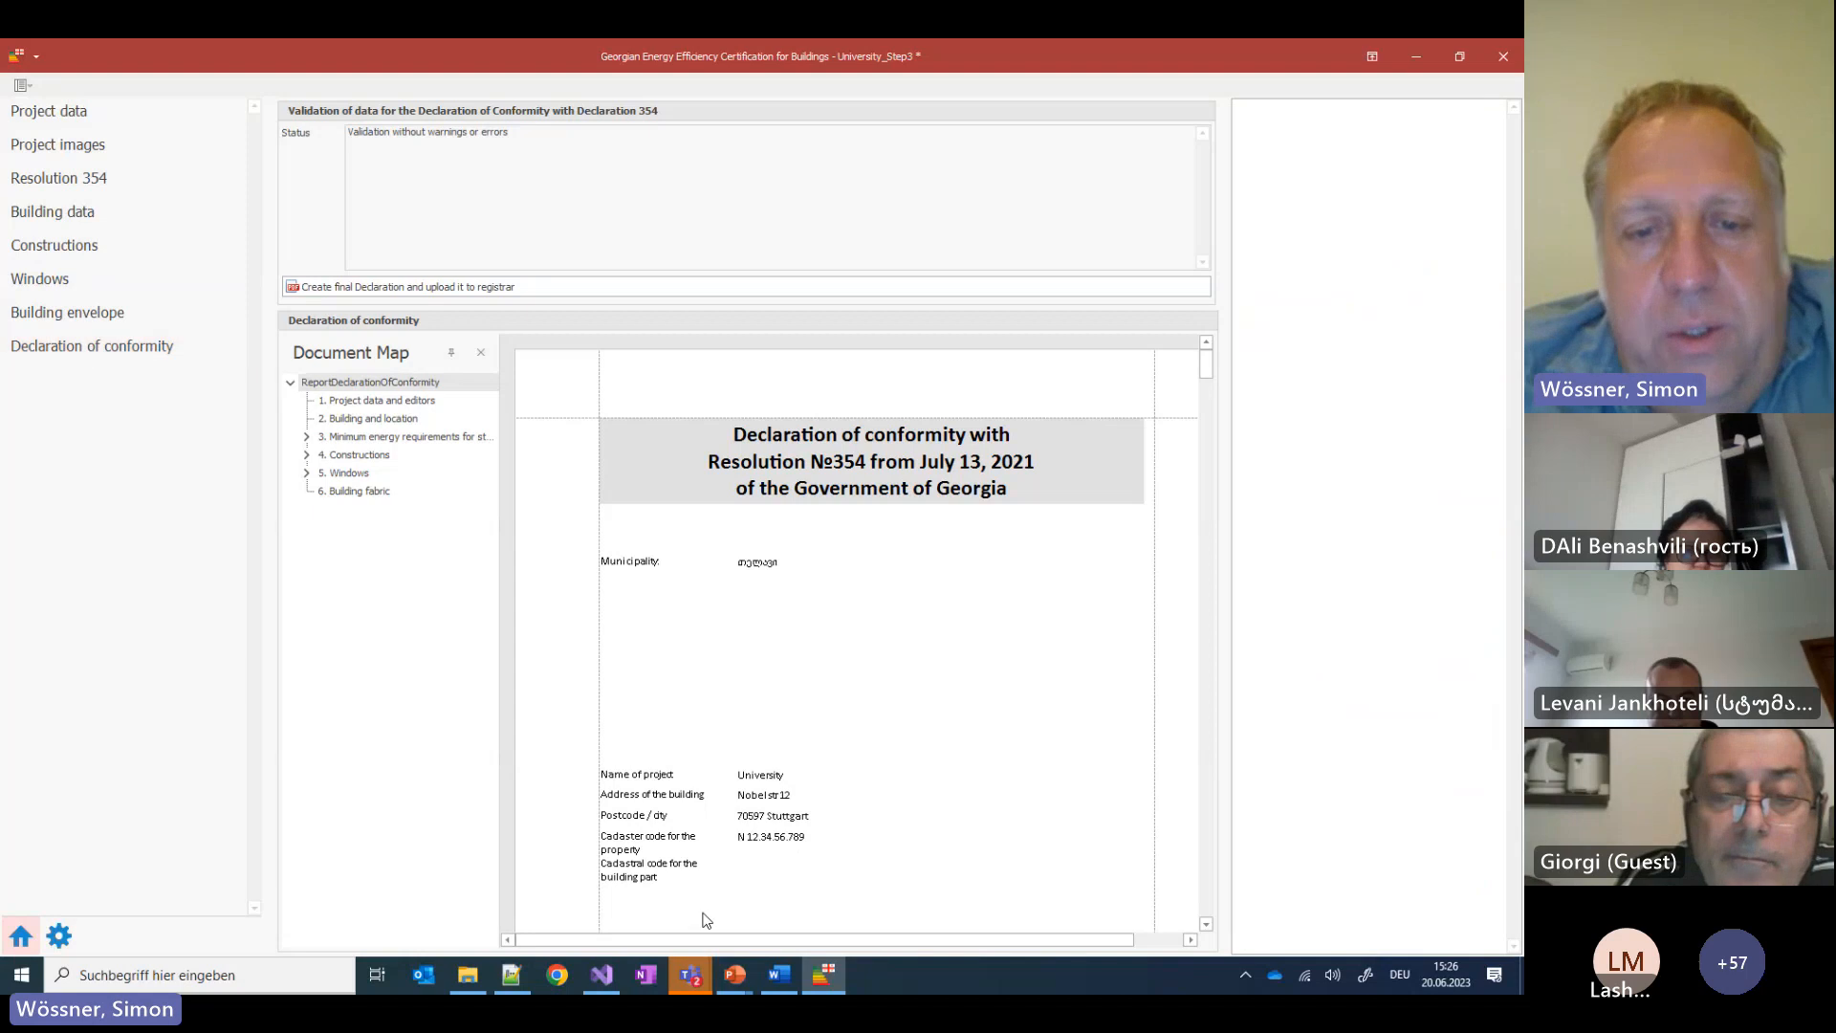
Show PowerPoint's Building: Constructions (2) slide listing Wall to Ground's concrete, EPS and lime plaster layers
mouse_move(732, 977)
click(652, 903)
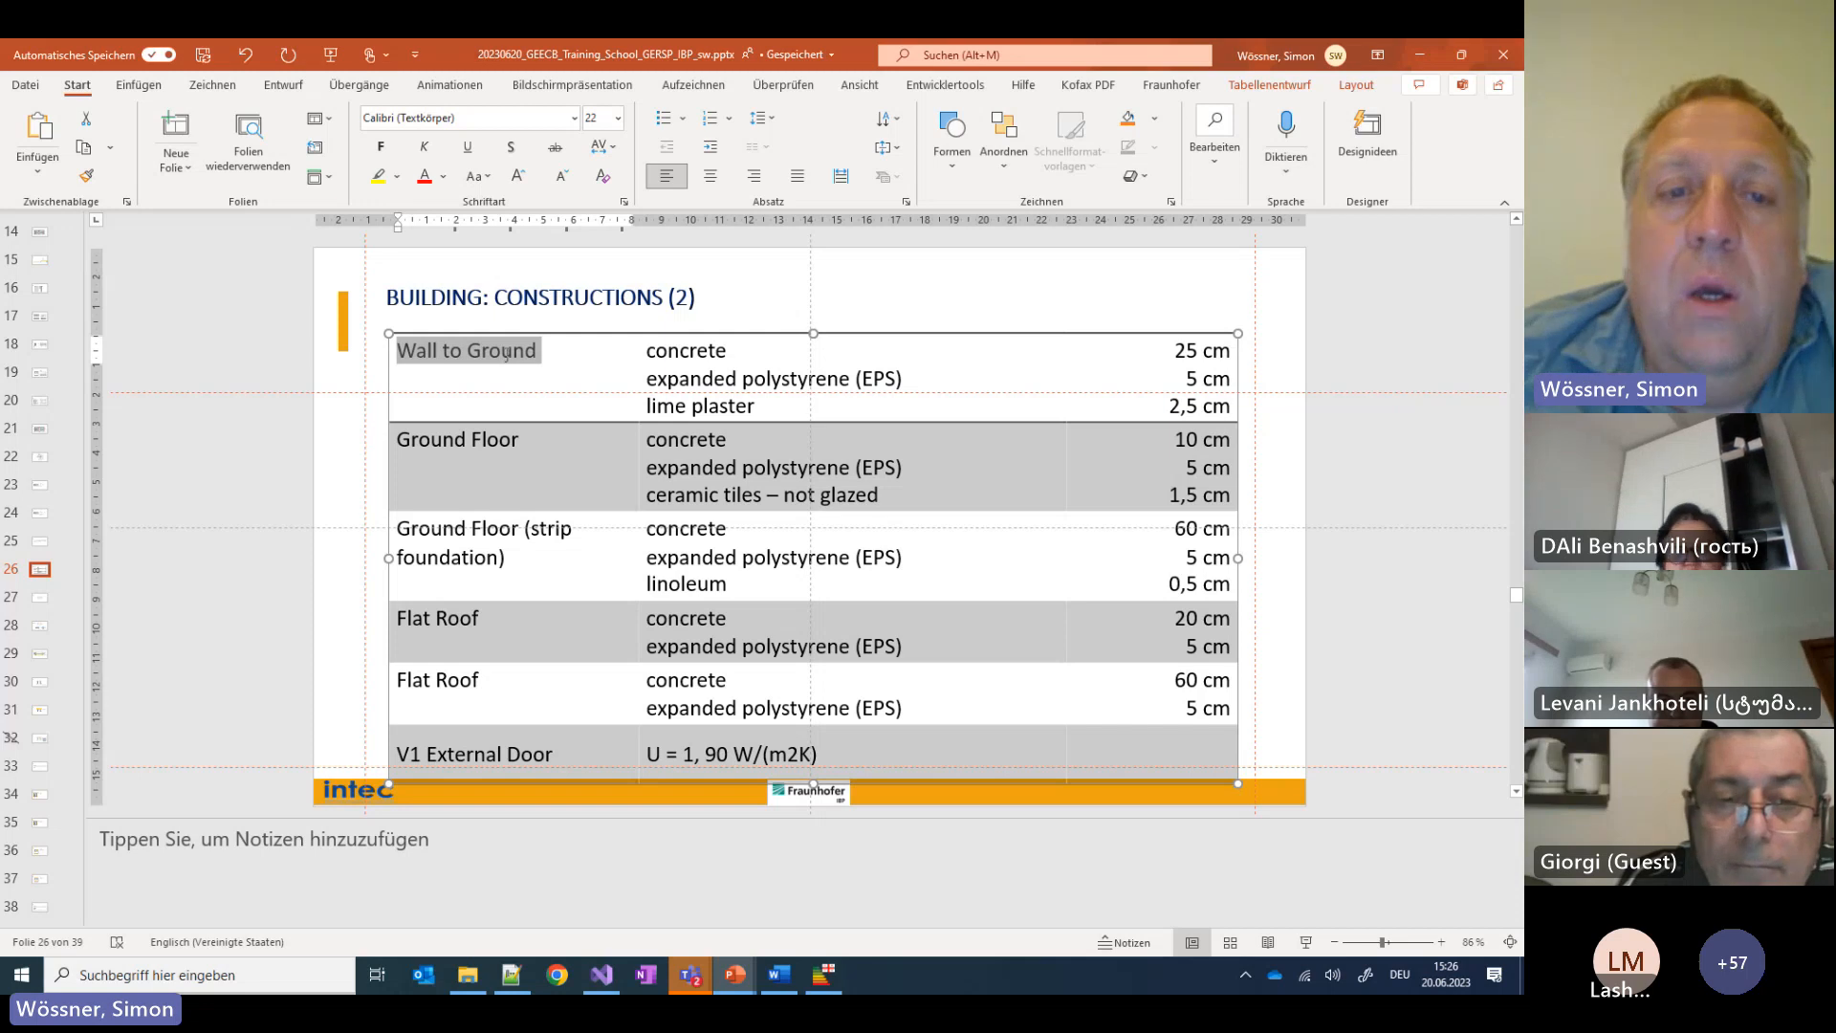
click(443, 479)
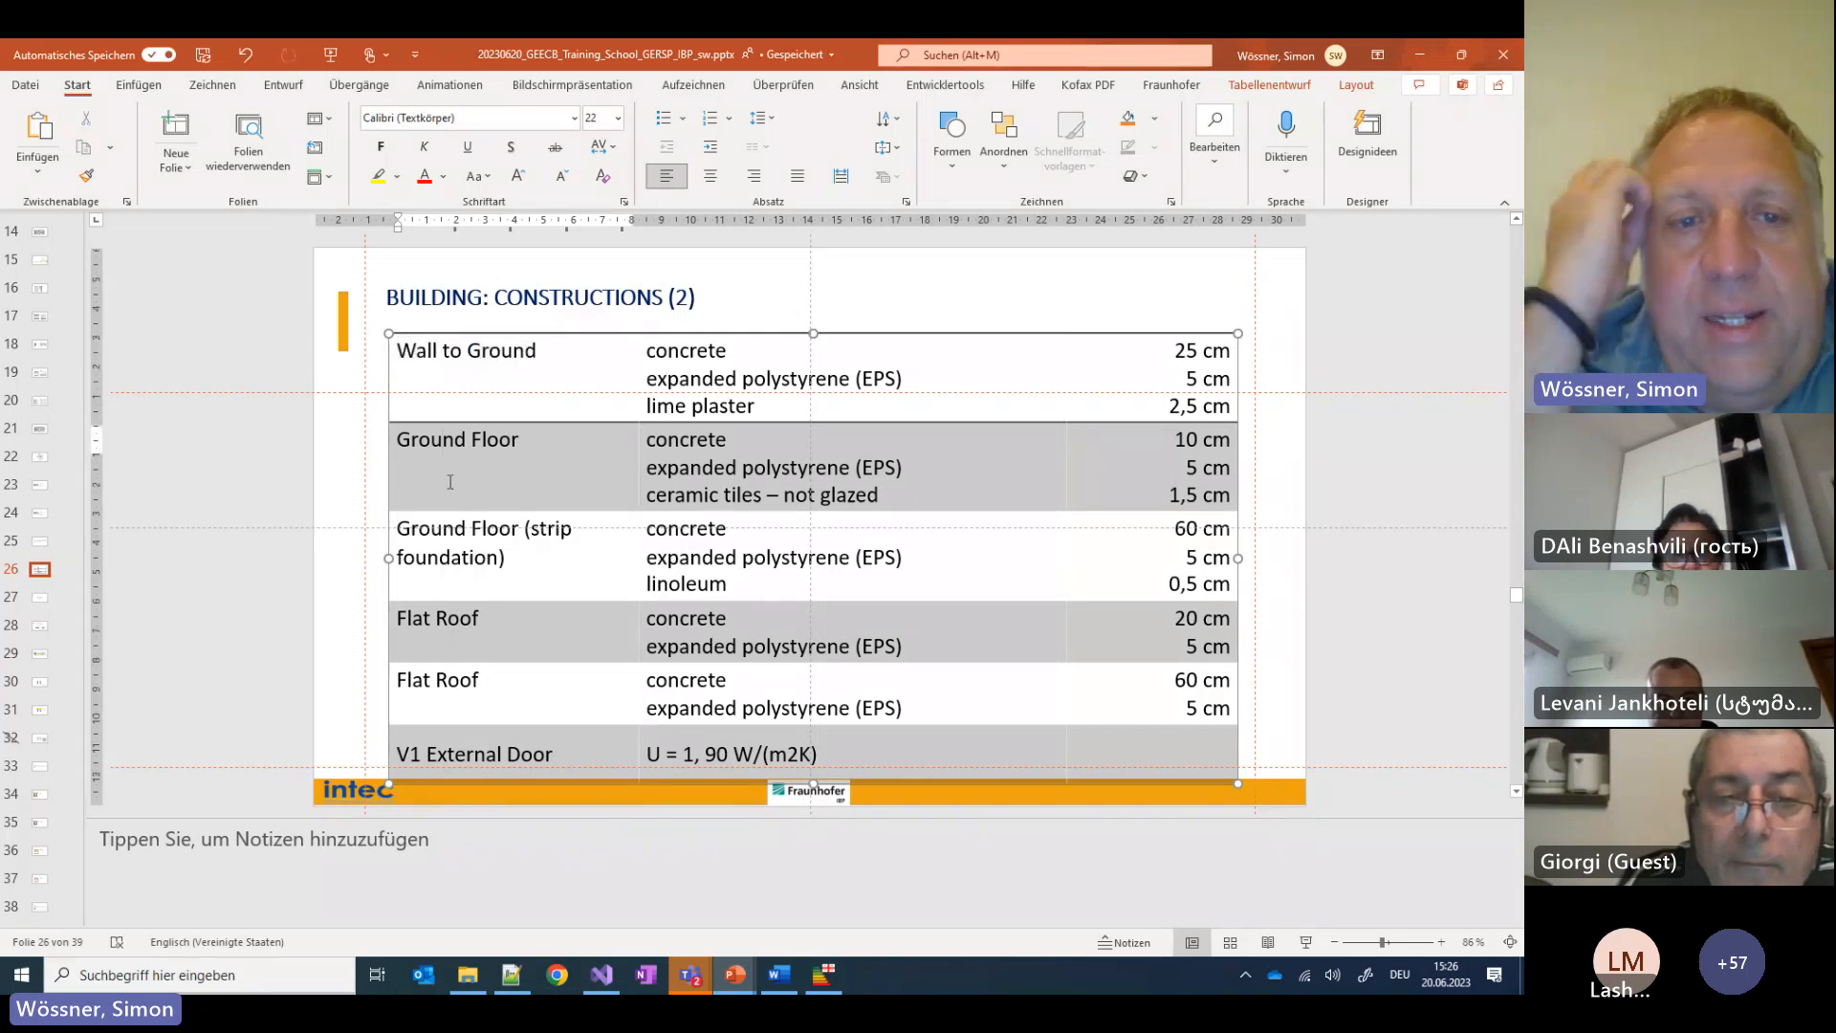
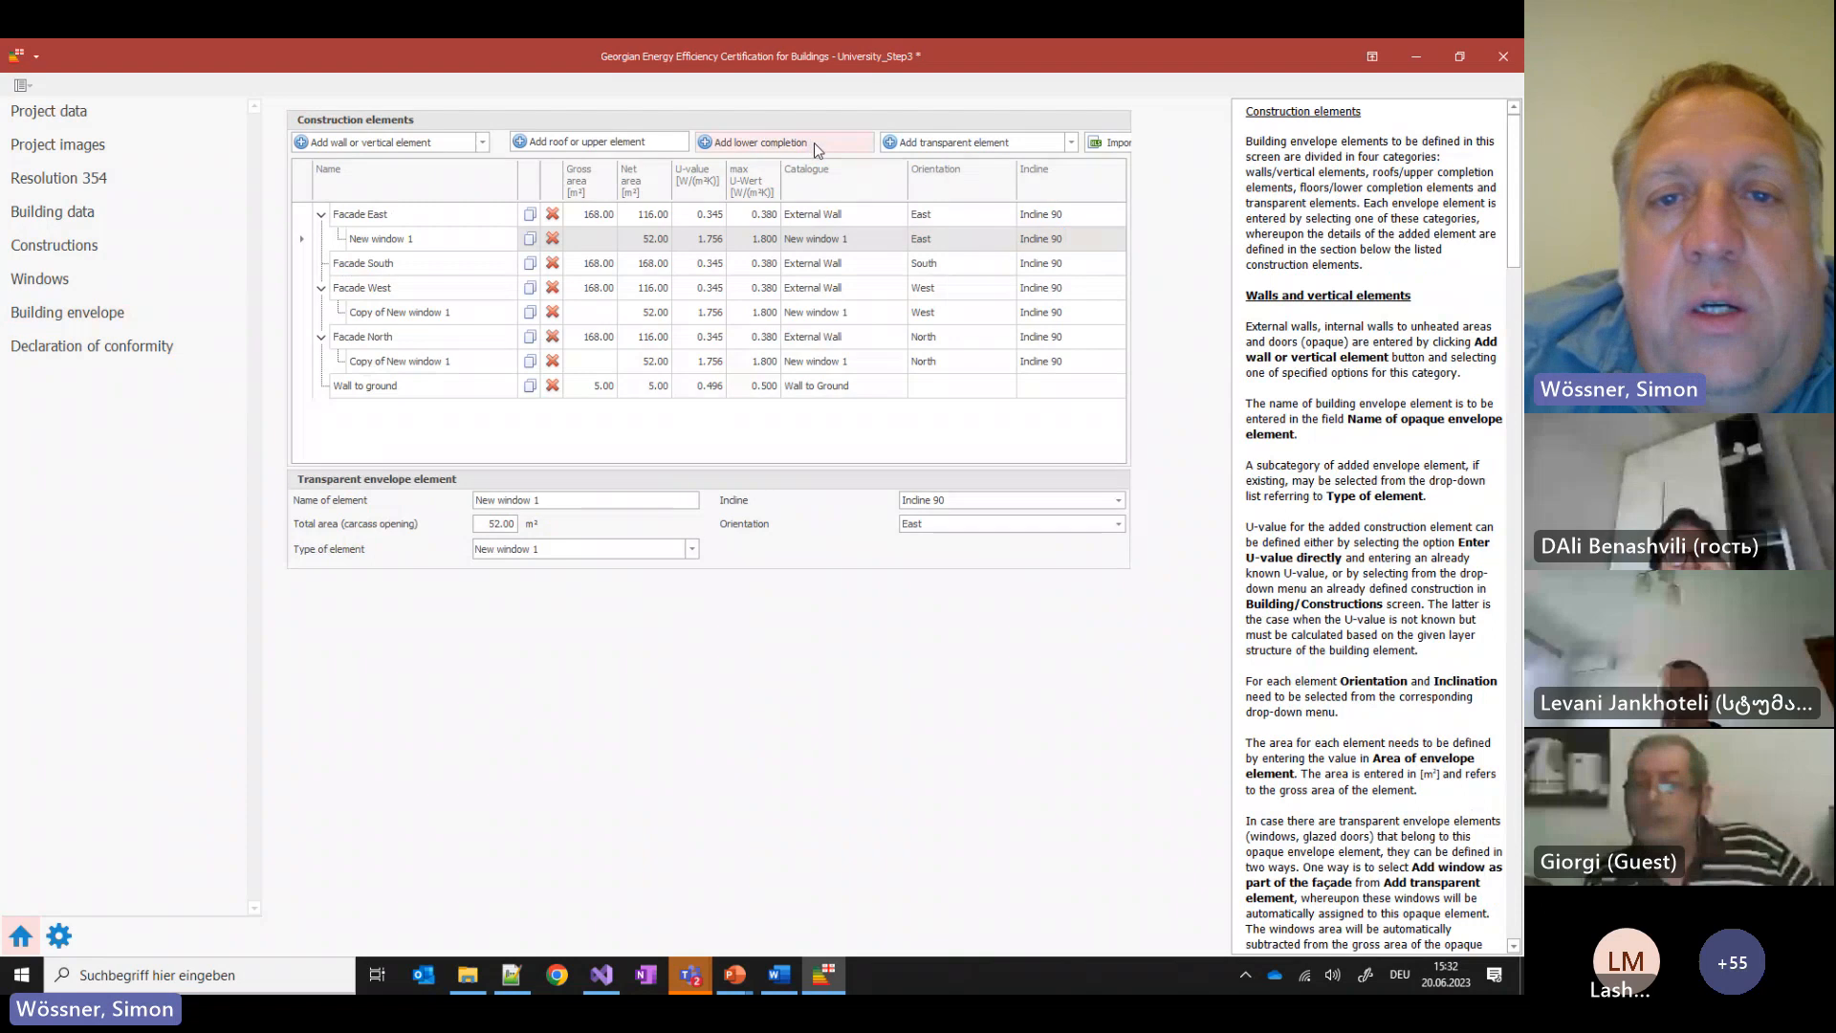
Add a new lower completion element and bring up previews of the open PowerPoint presentations
click(813, 144)
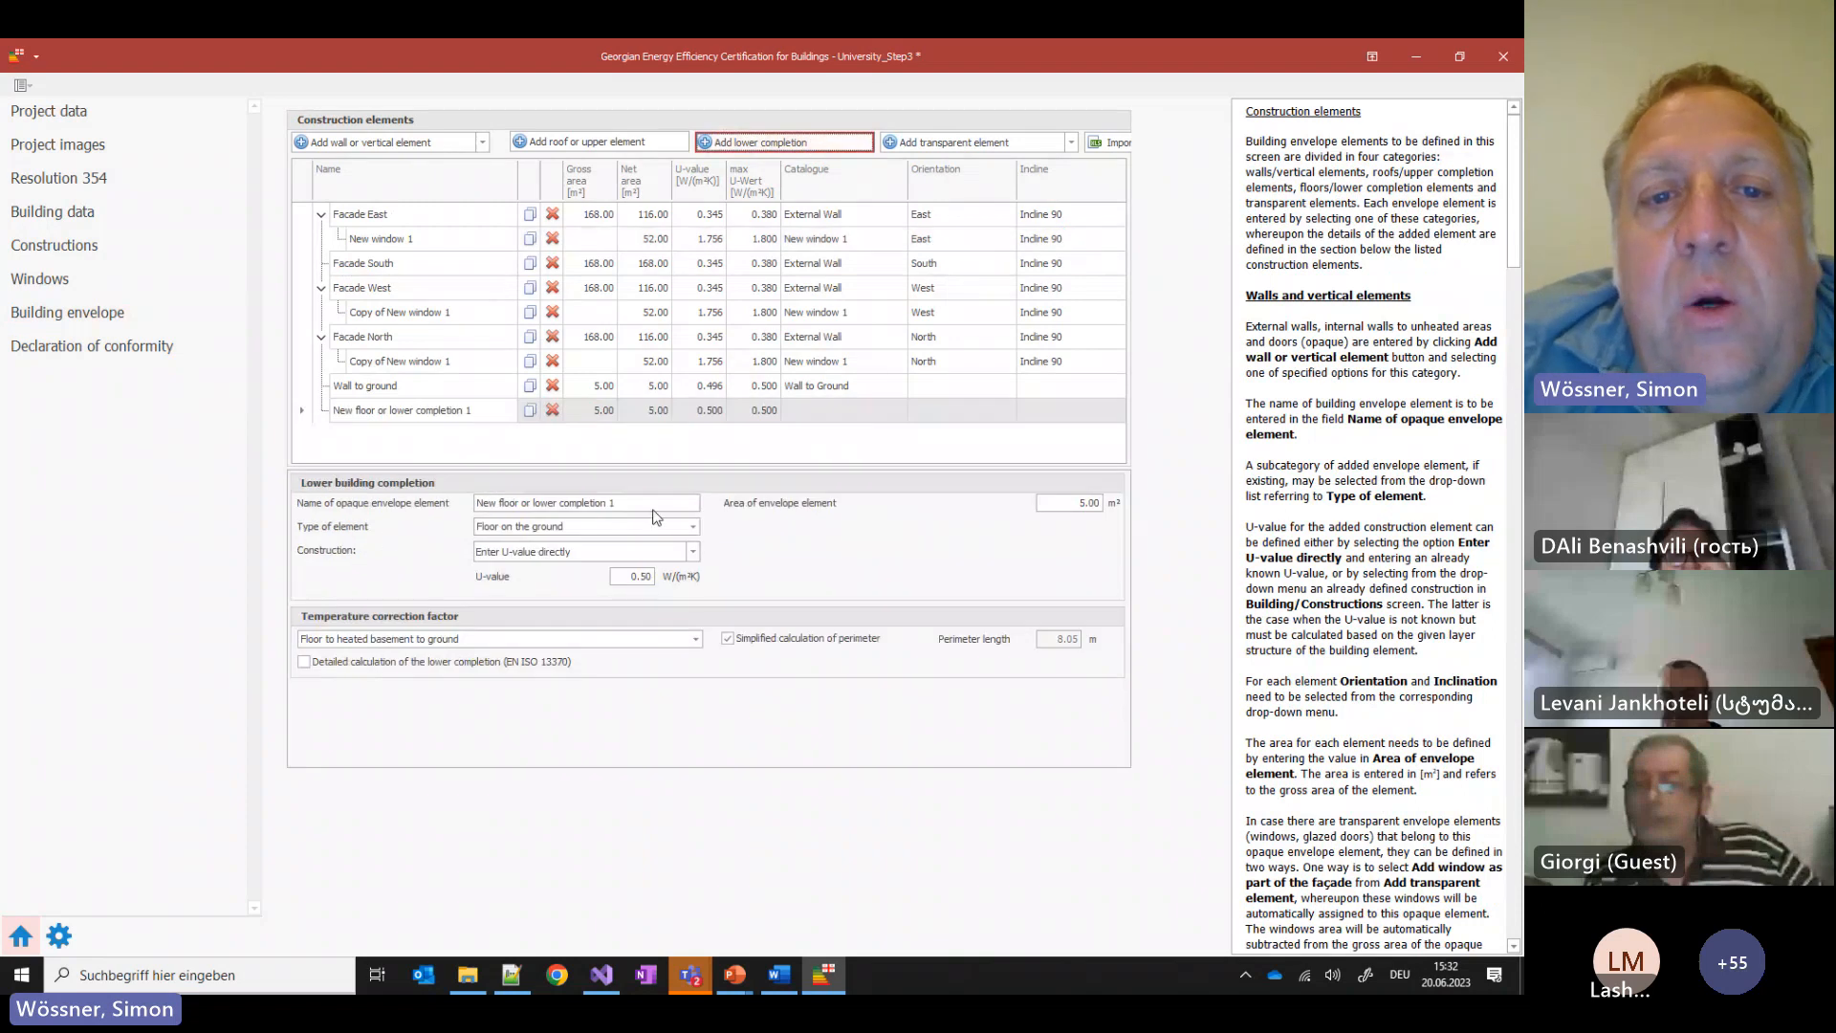
click(746, 977)
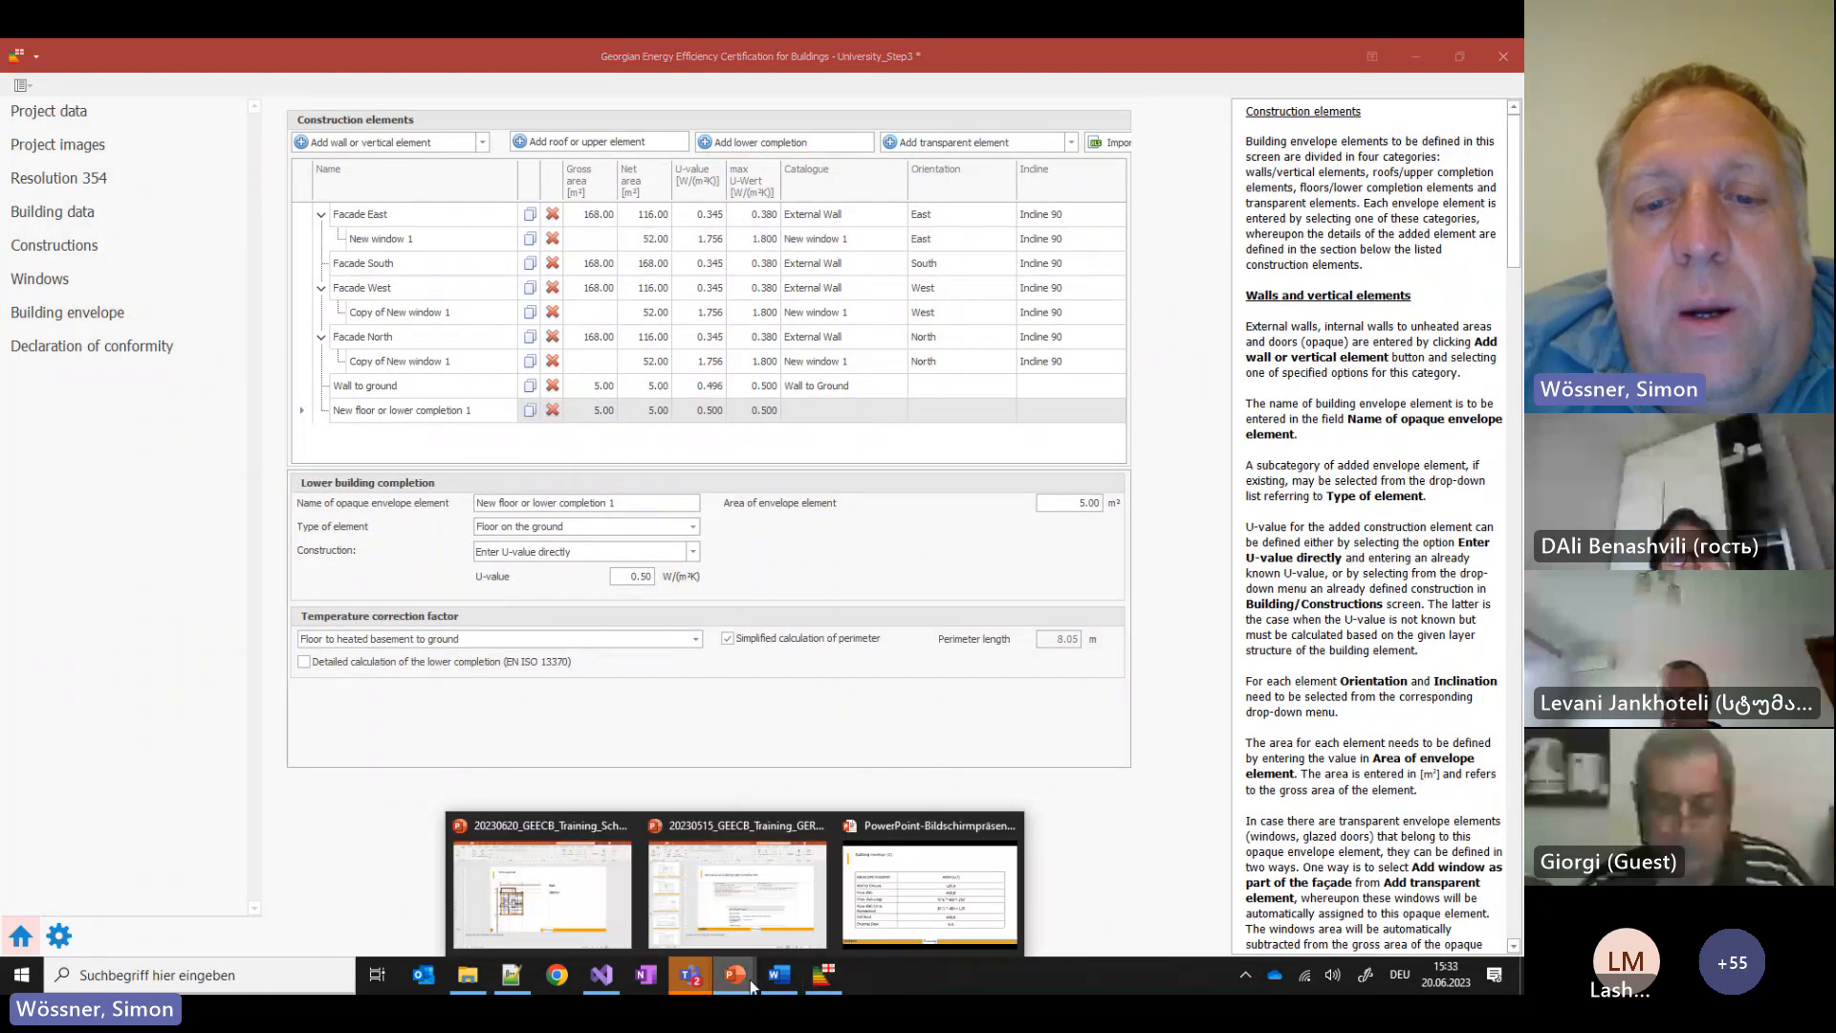
Scroll the training deck to the 'Building envelope (3)' slide with its element-area table
click(554, 894)
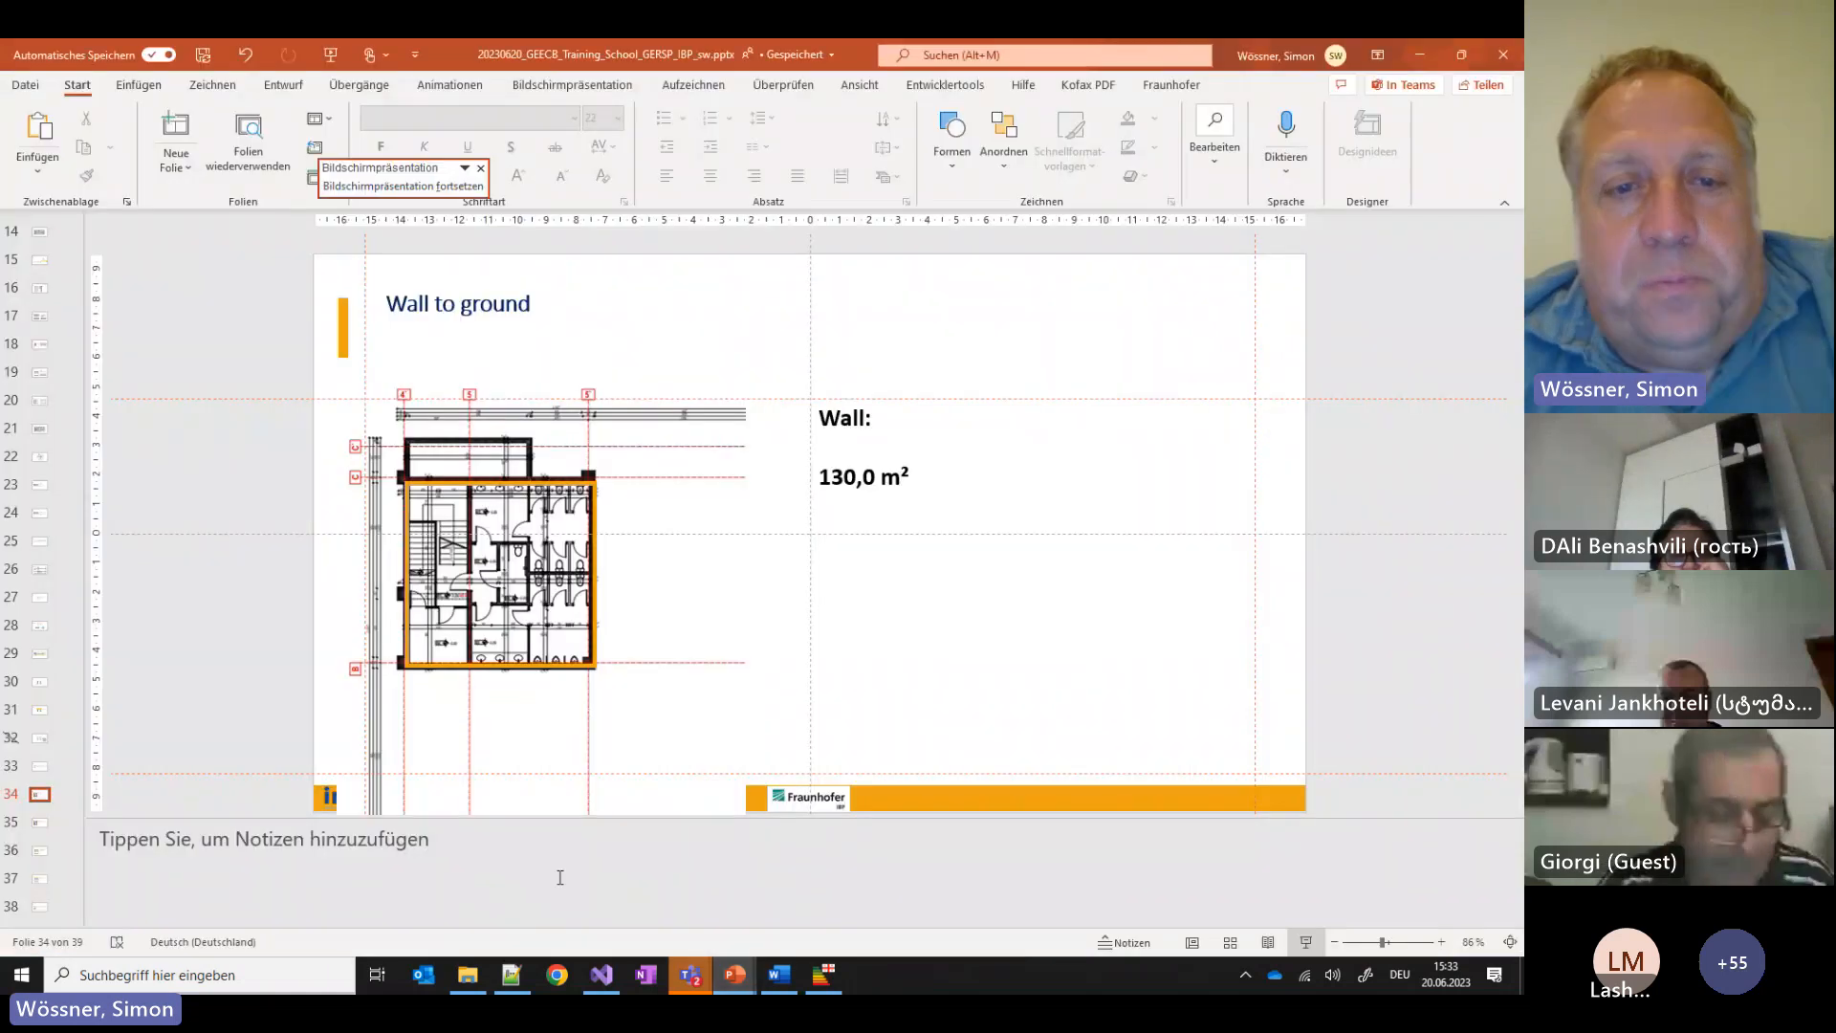
scroll(813, 689, down, 6)
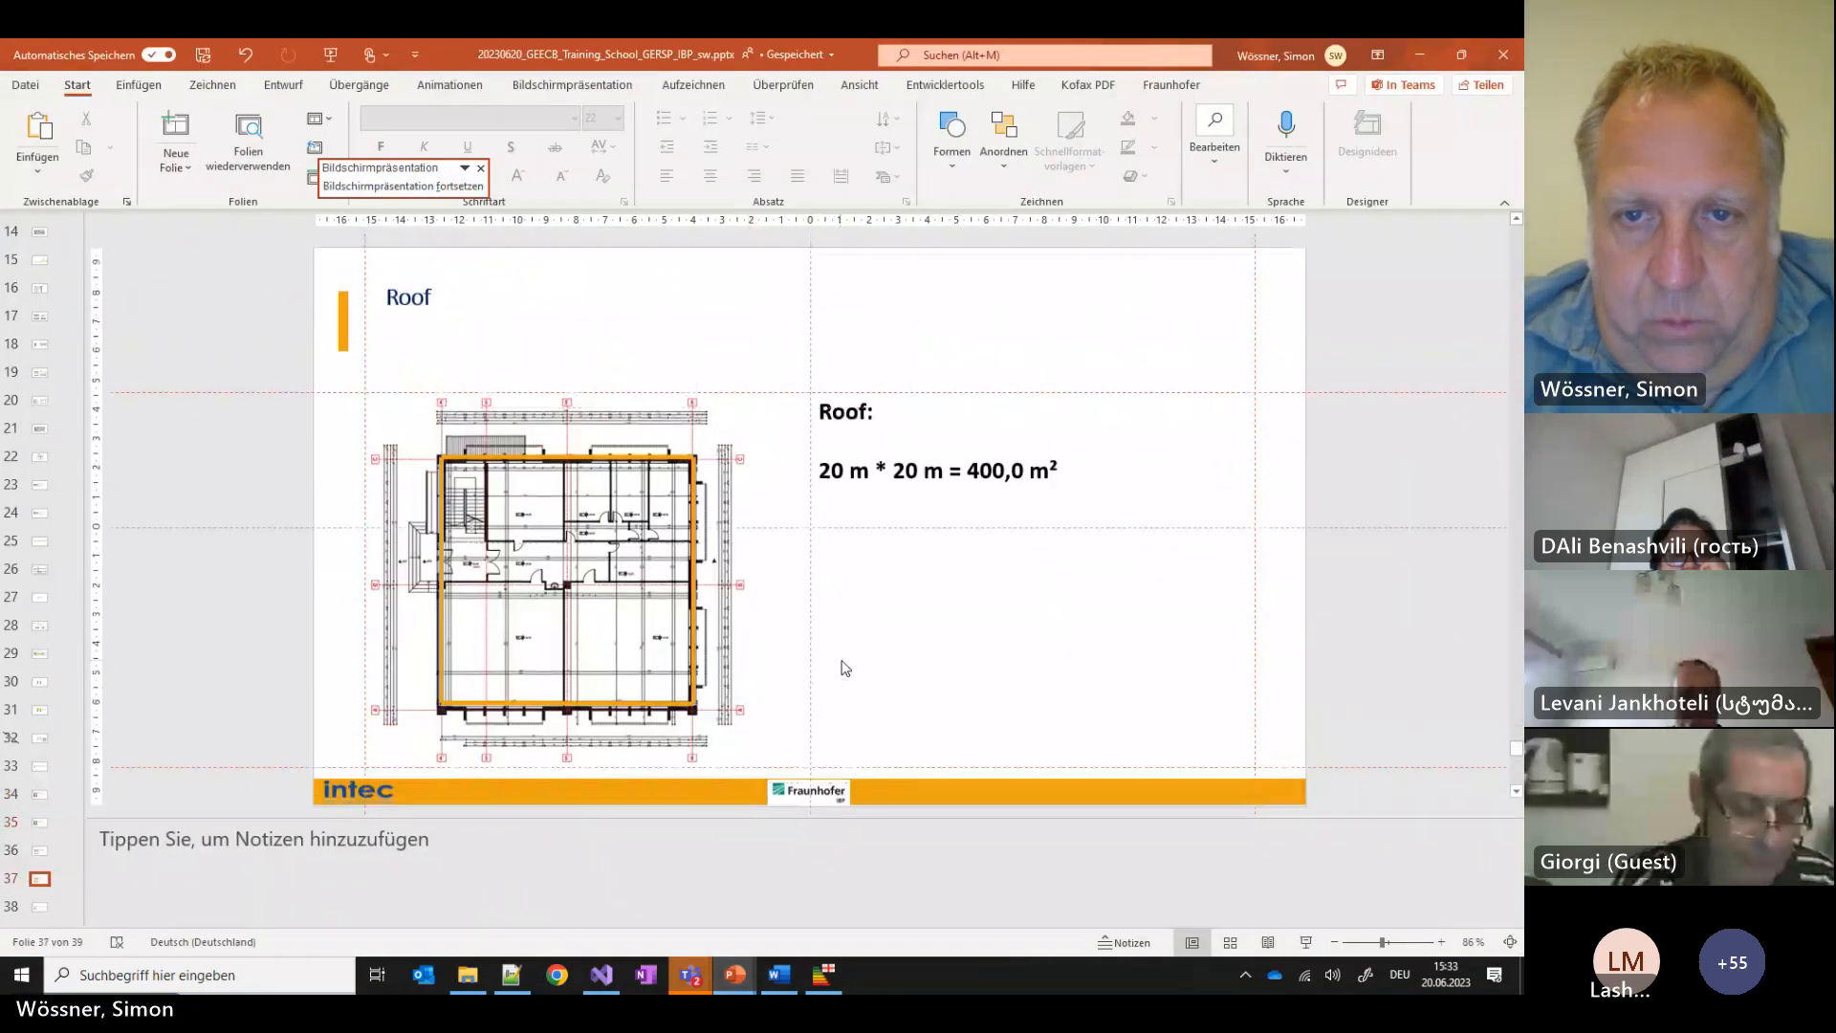
scroll(846, 668, down, 2)
scroll(846, 661, up, 8)
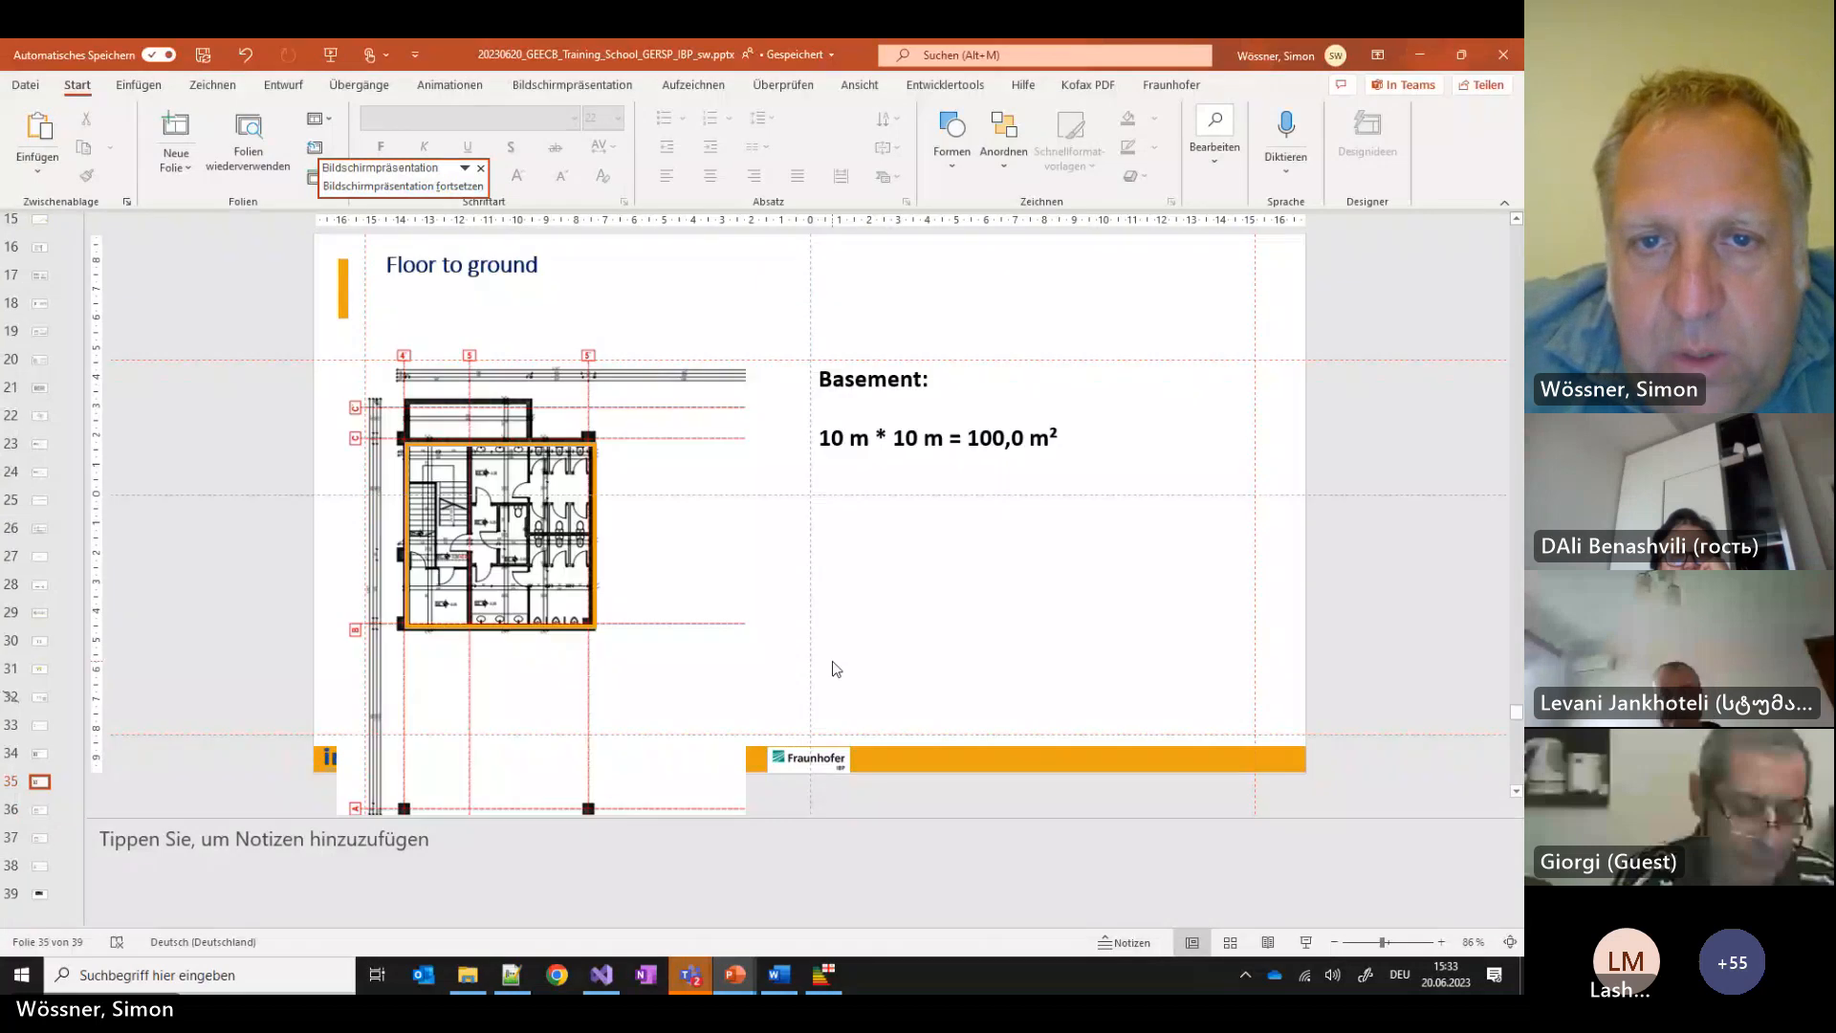
scroll(837, 662, down, 8)
scroll(839, 655, up, 3)
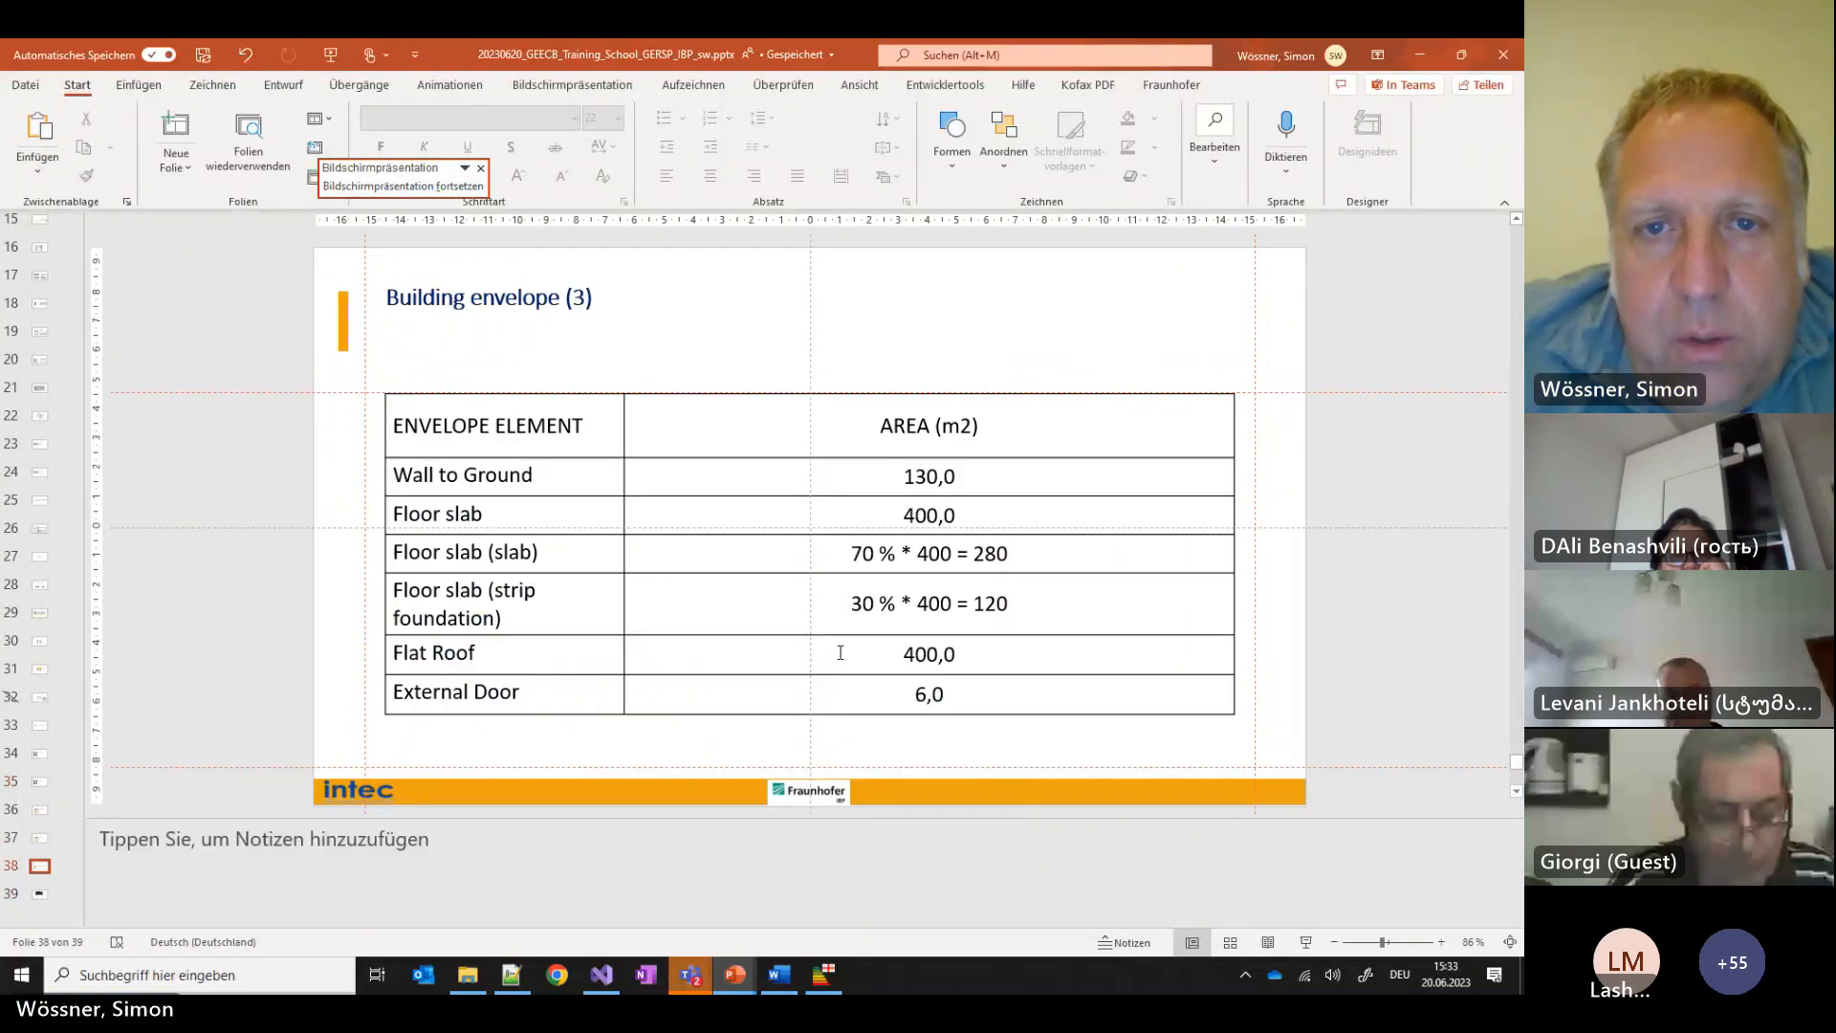
scroll(844, 659, down, 2)
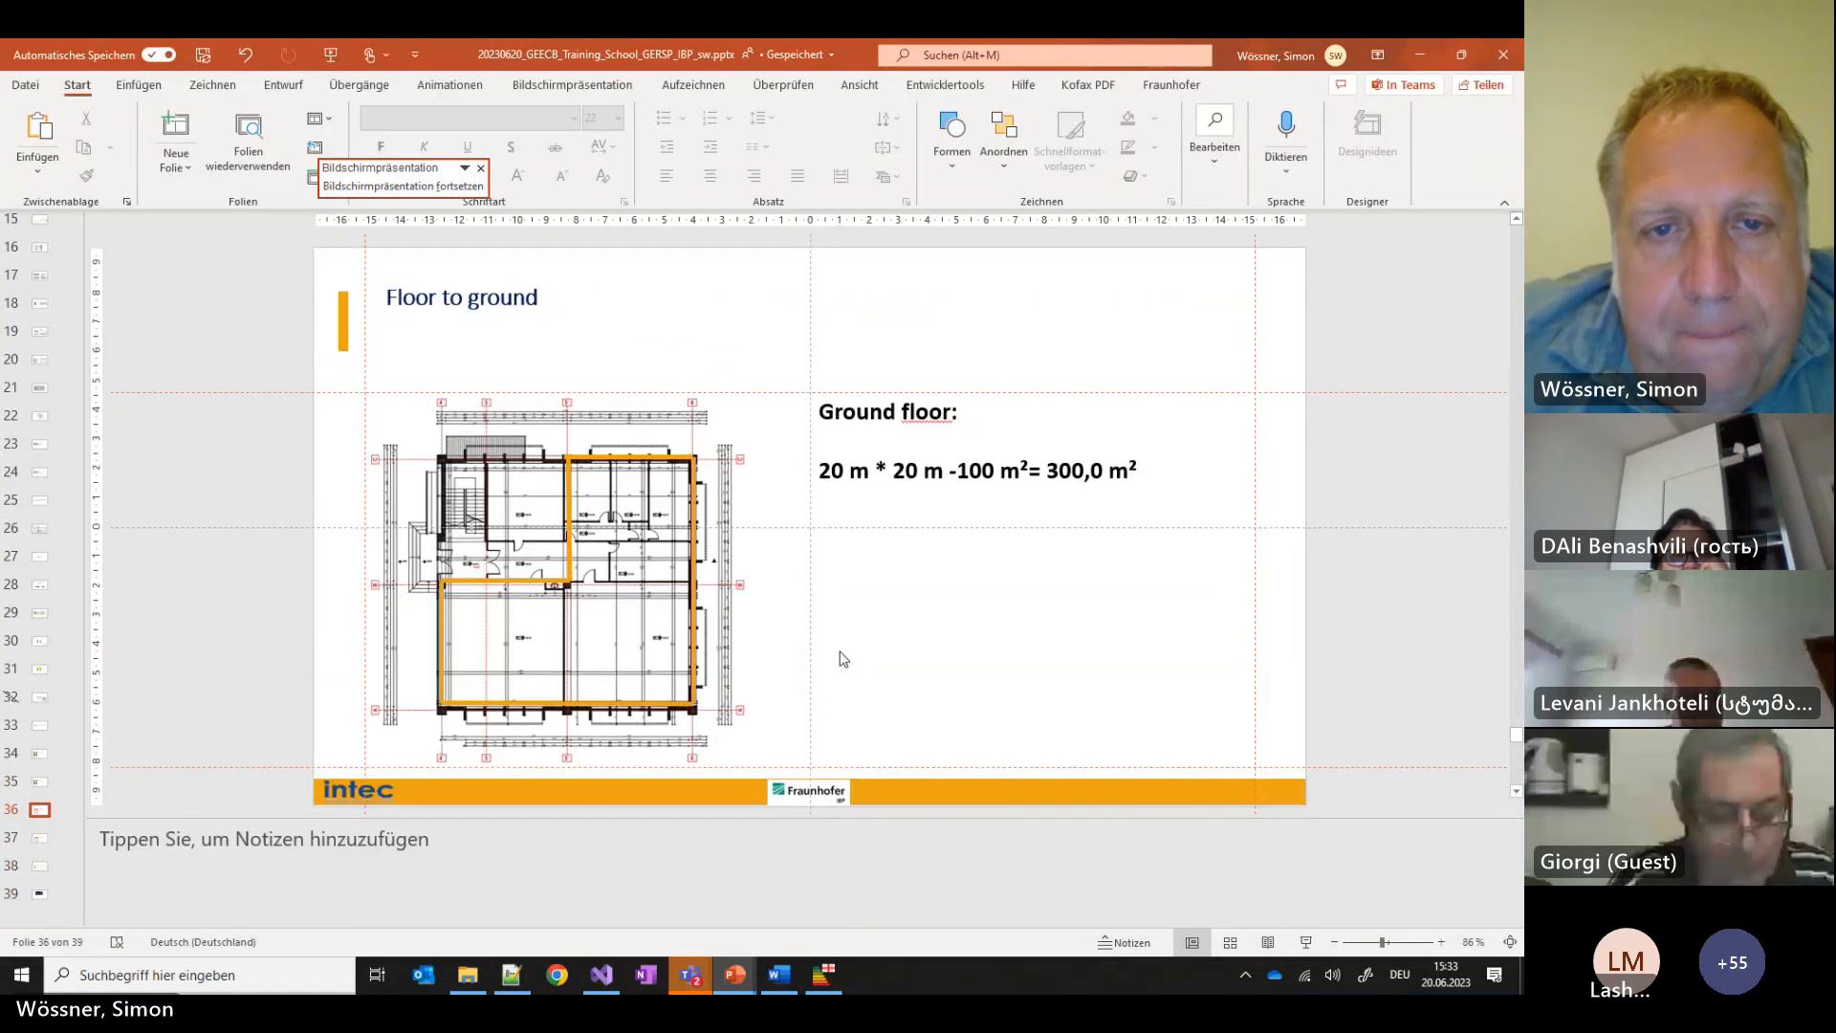
Copy the 'Floor slab (slab)' label from the table and return to the certification app
click(488, 520)
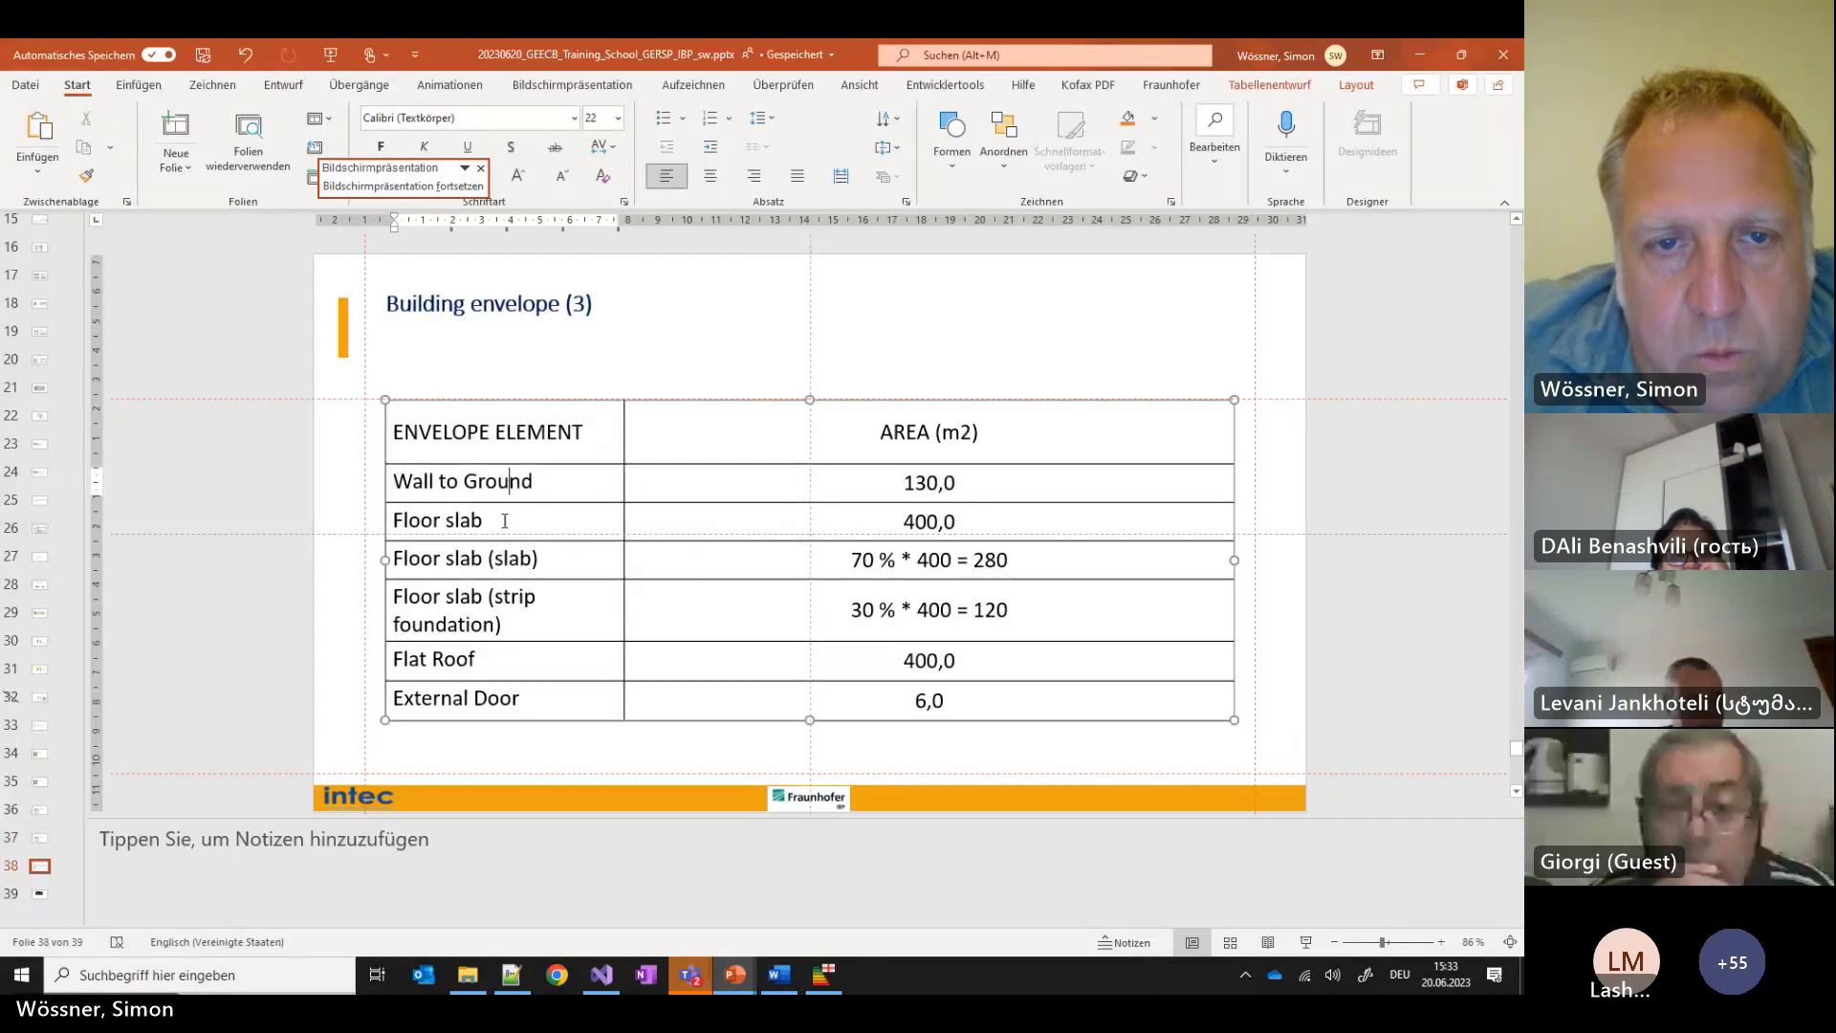
triple_click(591, 565)
key(ctrl+c)
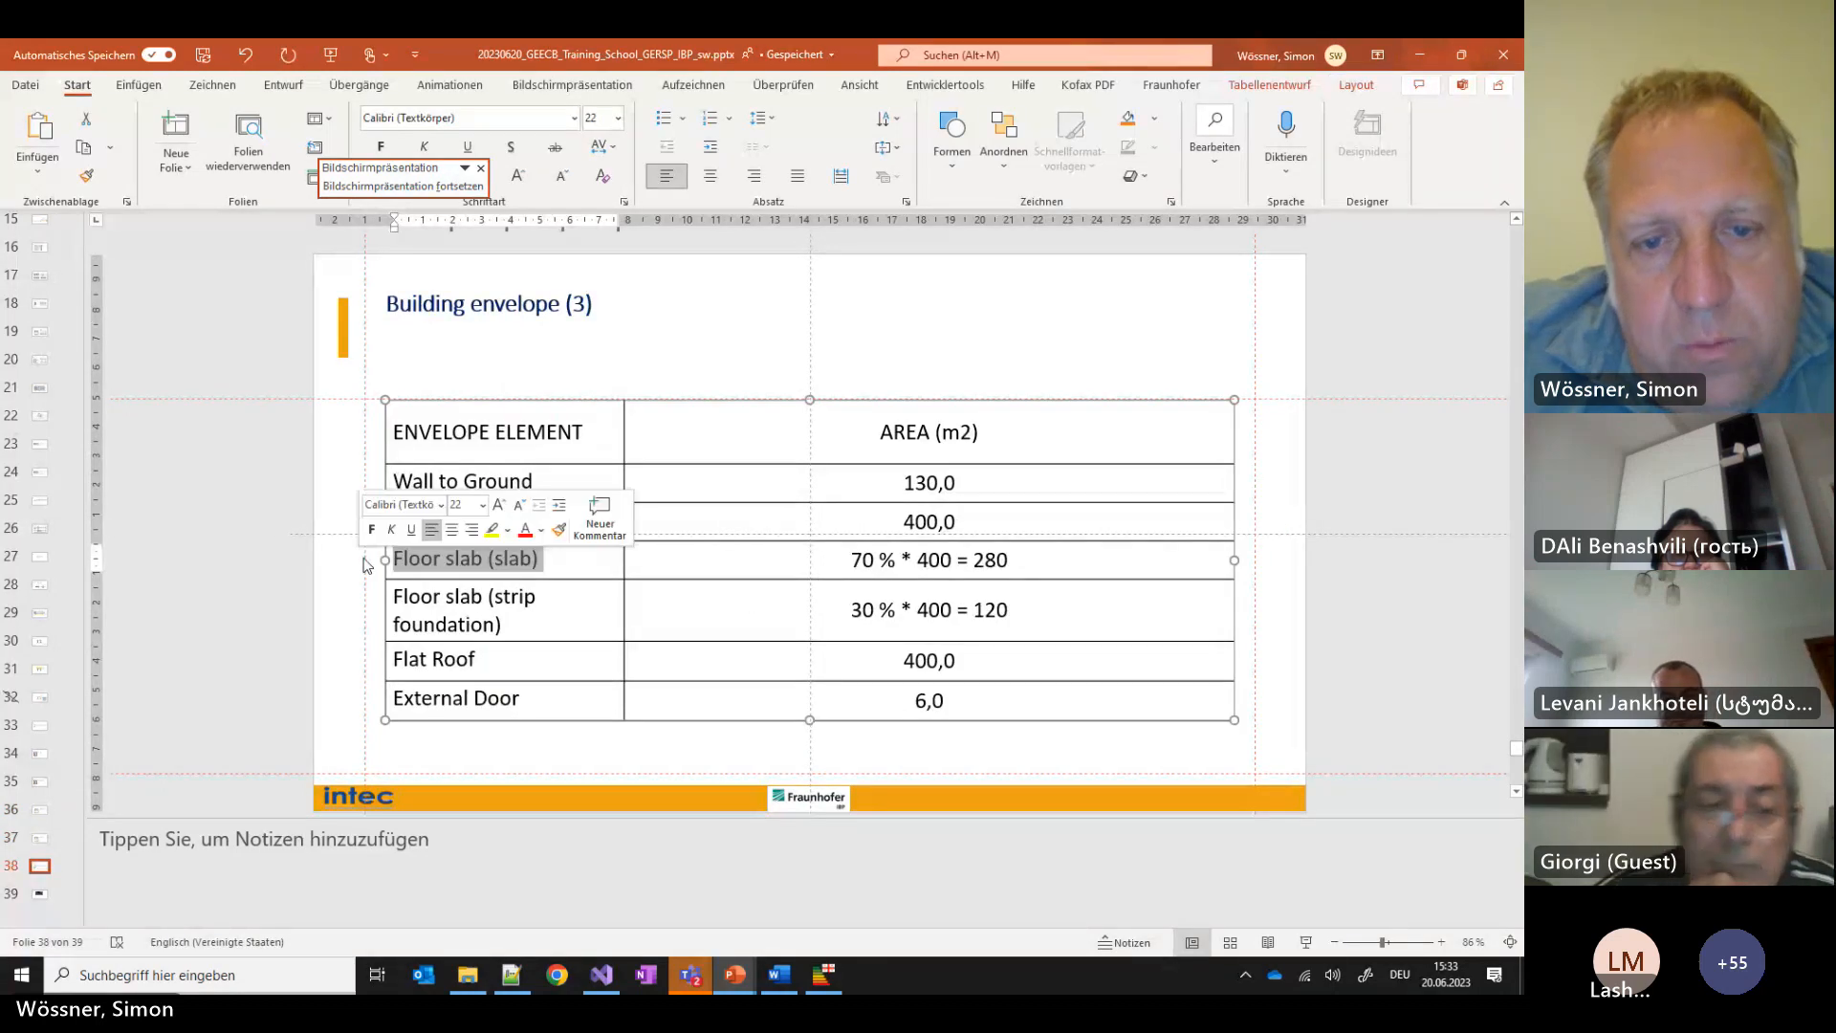
click(823, 974)
click(822, 974)
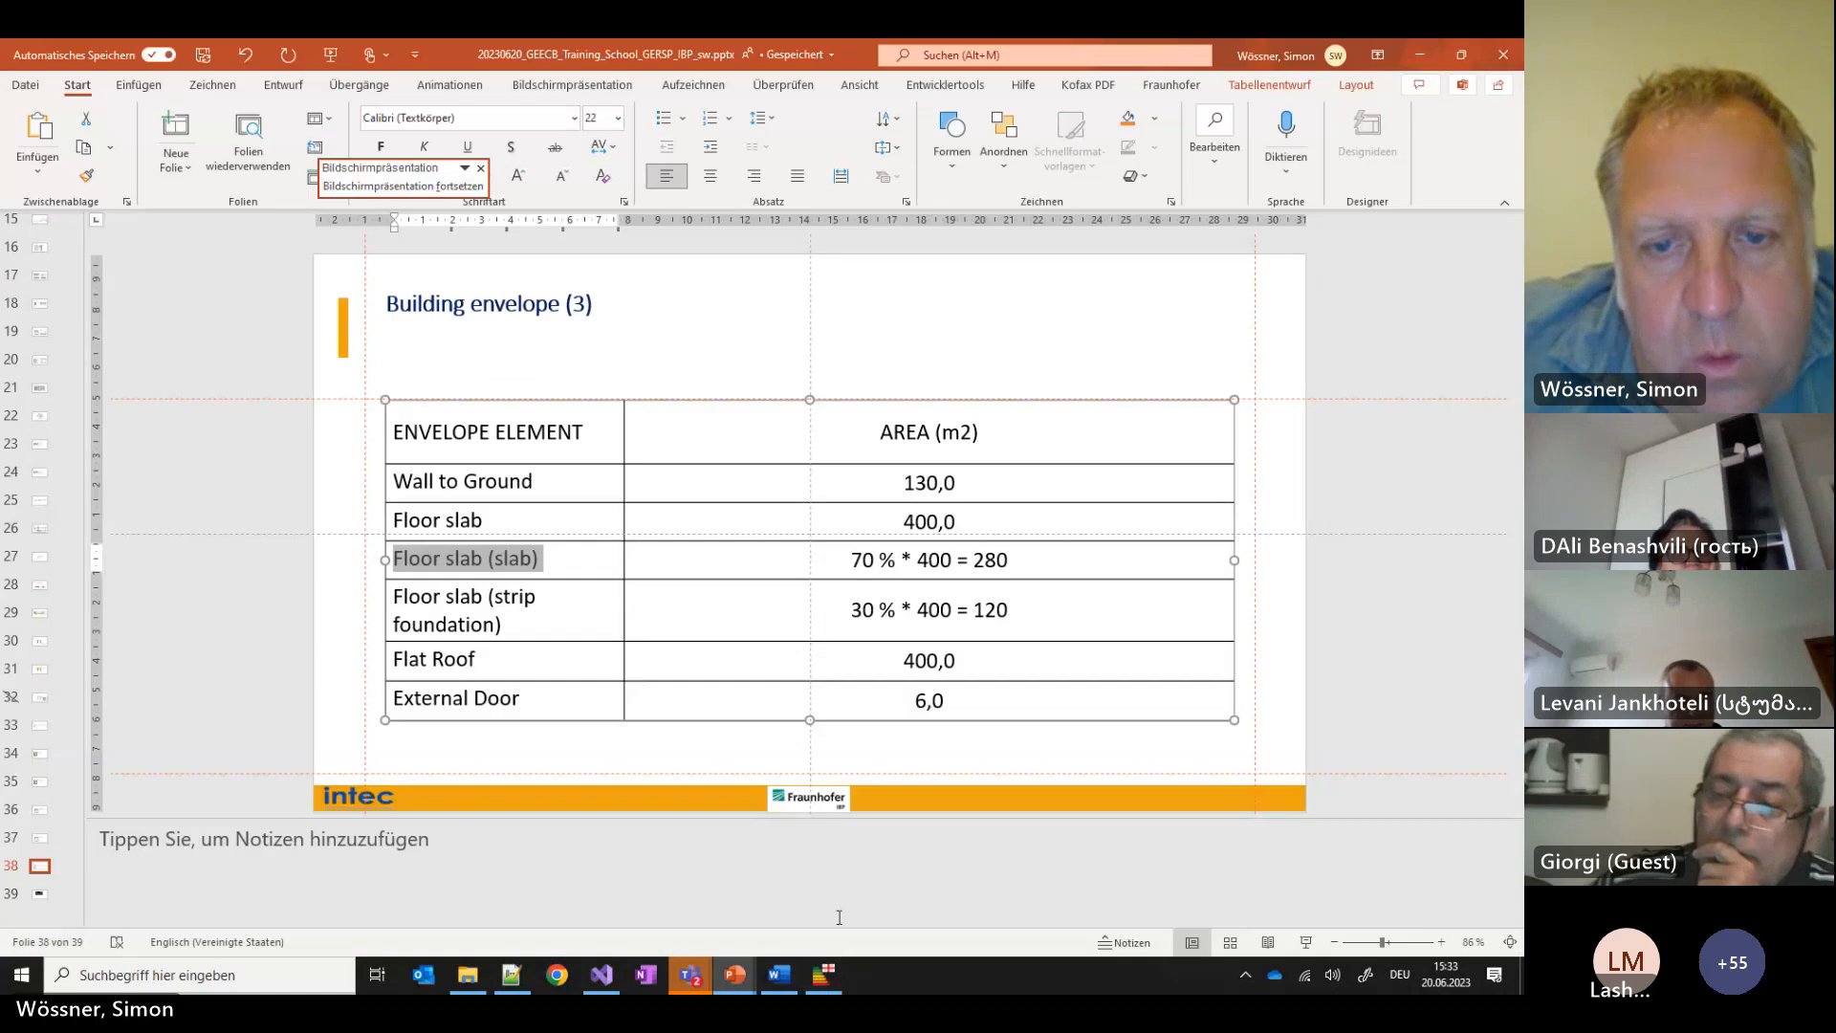
Rename the new element 'Floor slab (slab)' and give it the Ground Floor construction
click(833, 989)
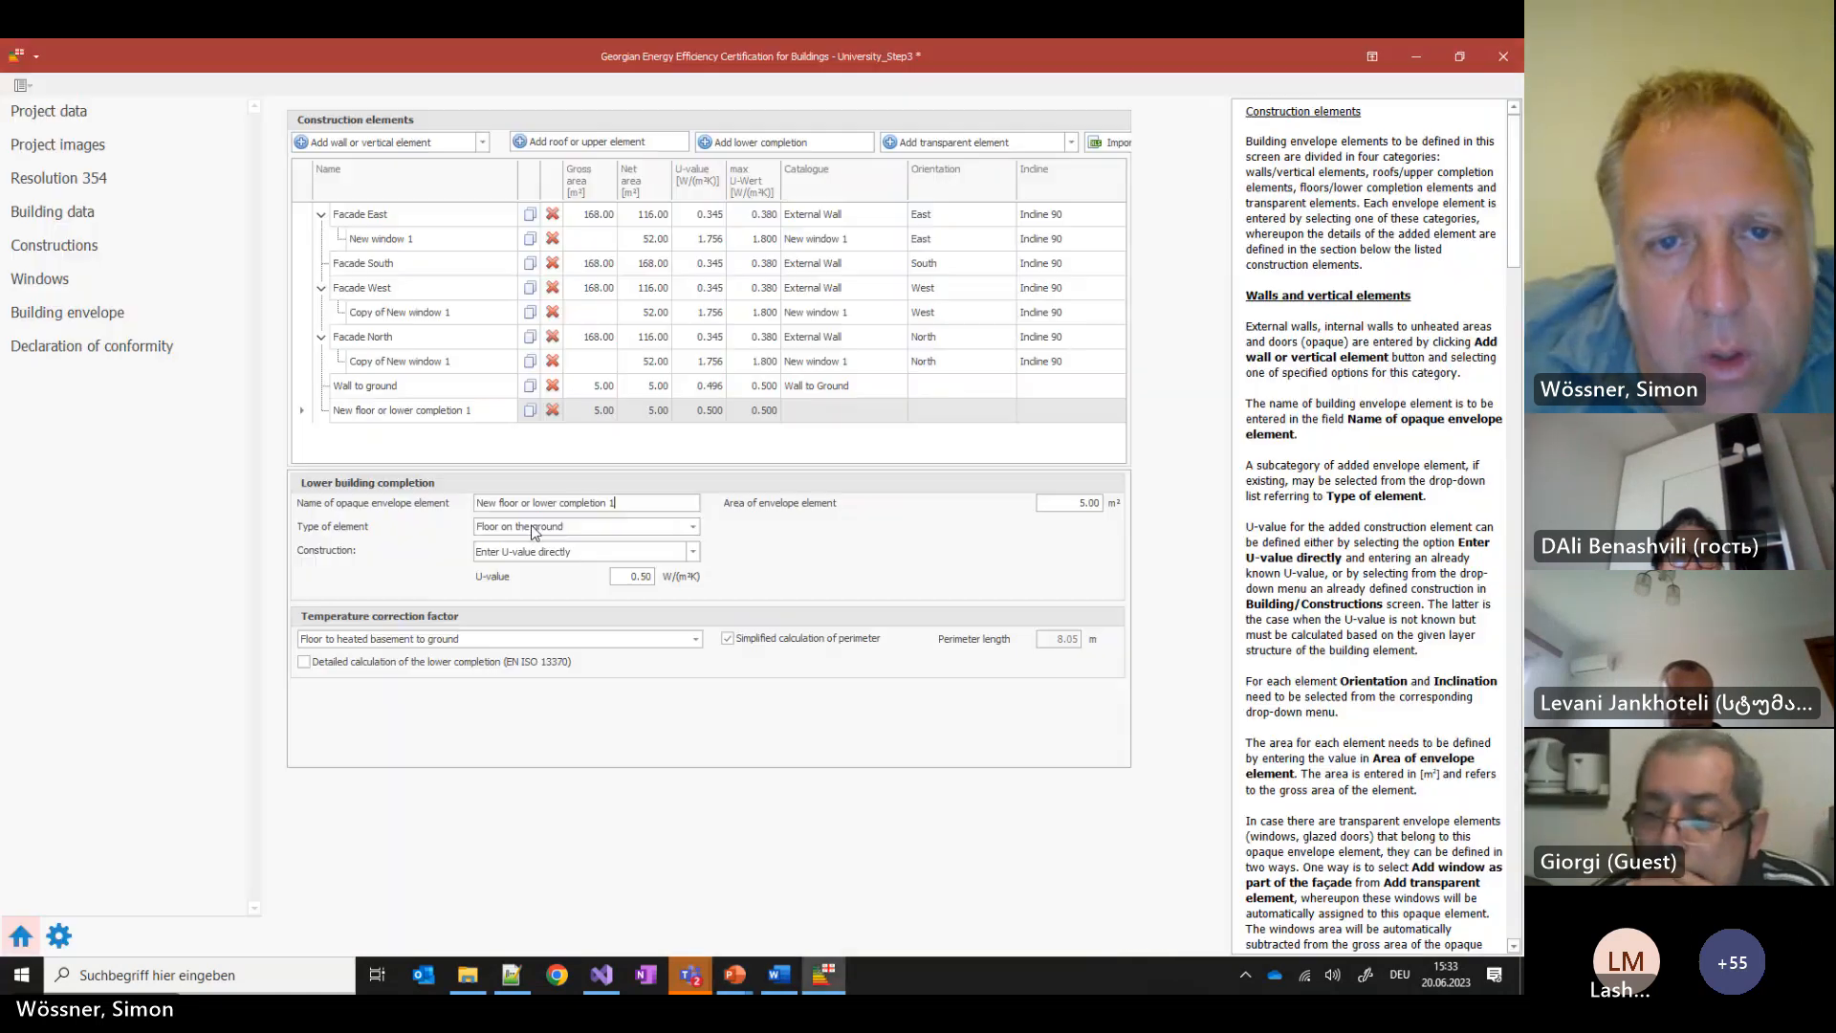
drag(651, 502, 122, 495)
key(ctrl+v)
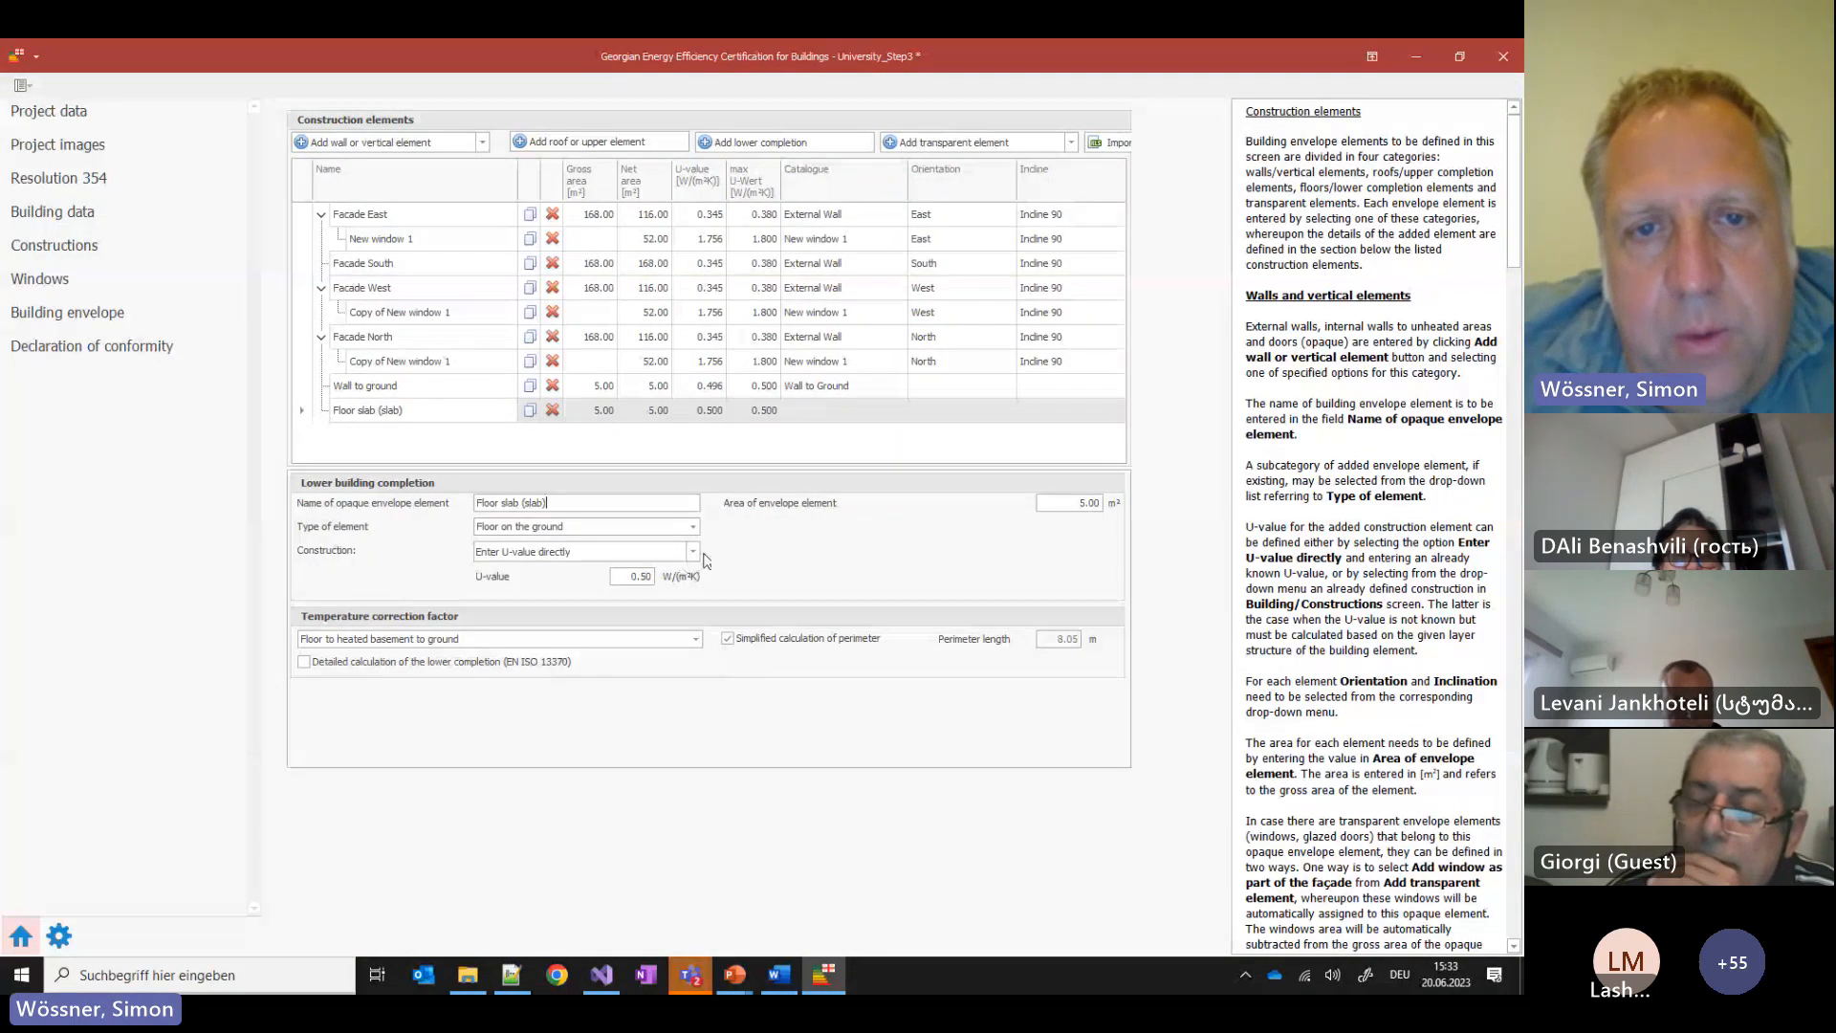
click(628, 549)
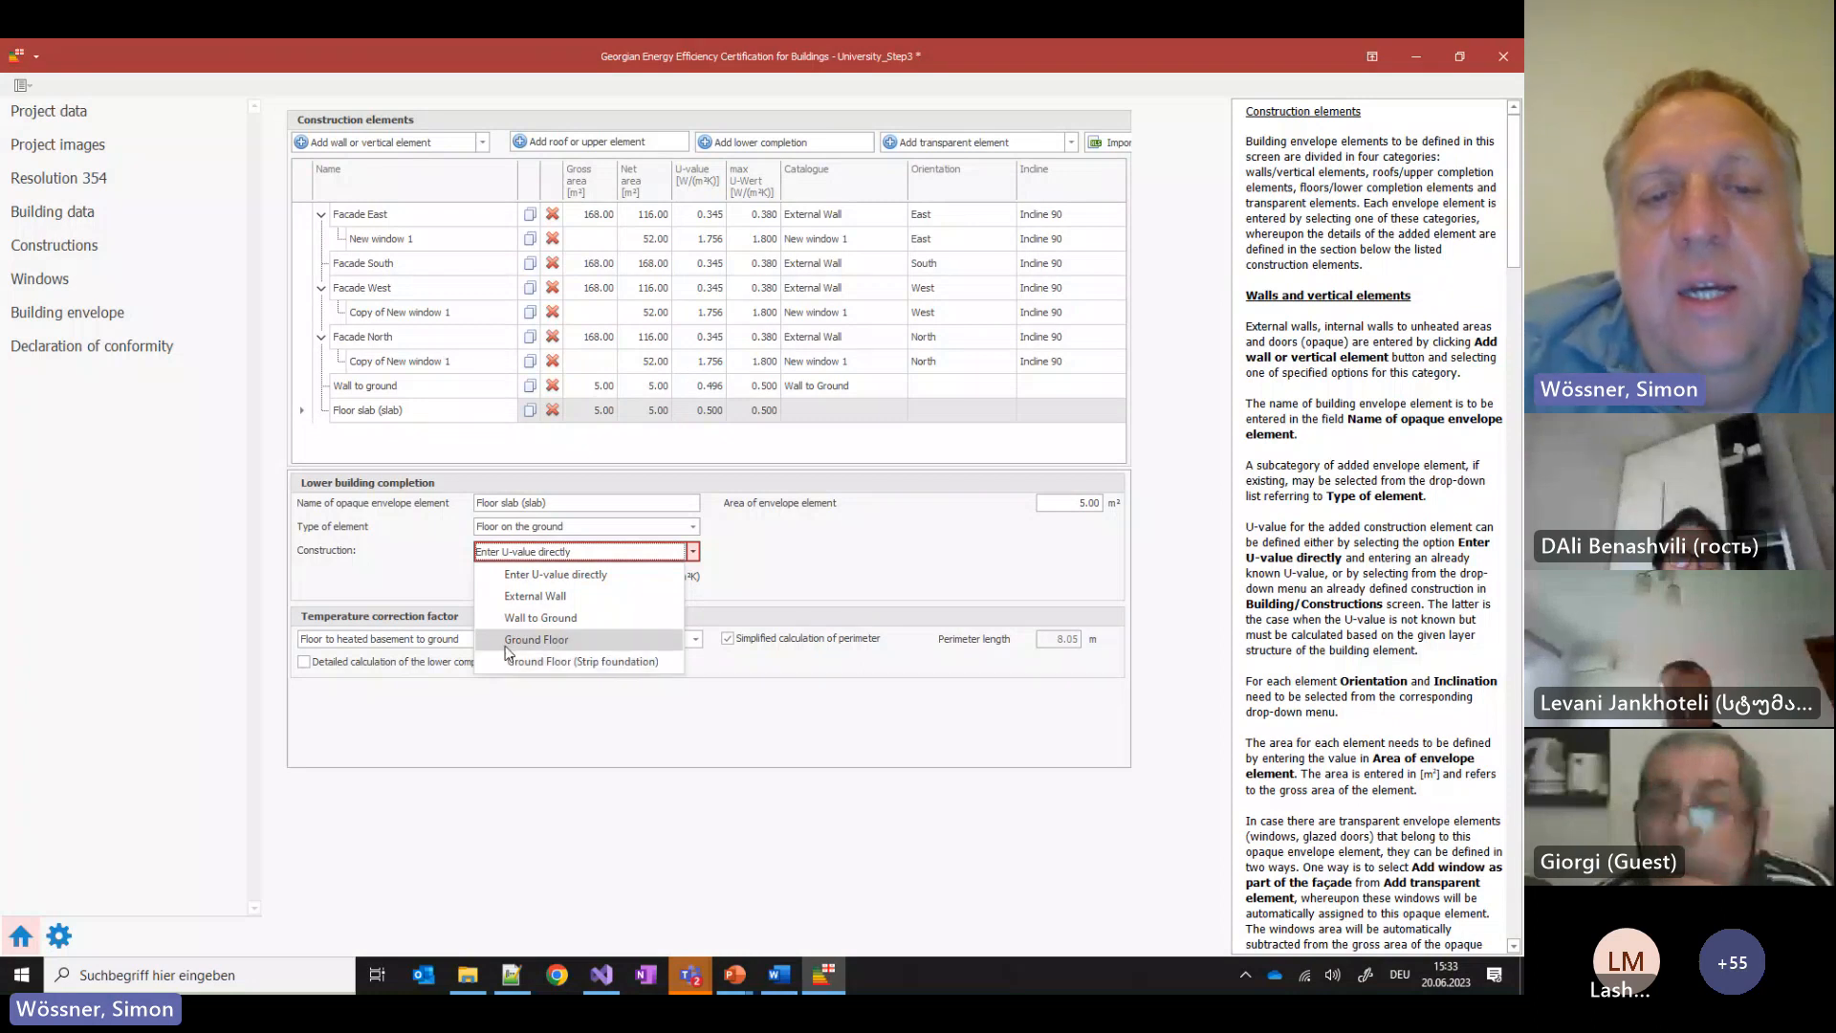
click(533, 644)
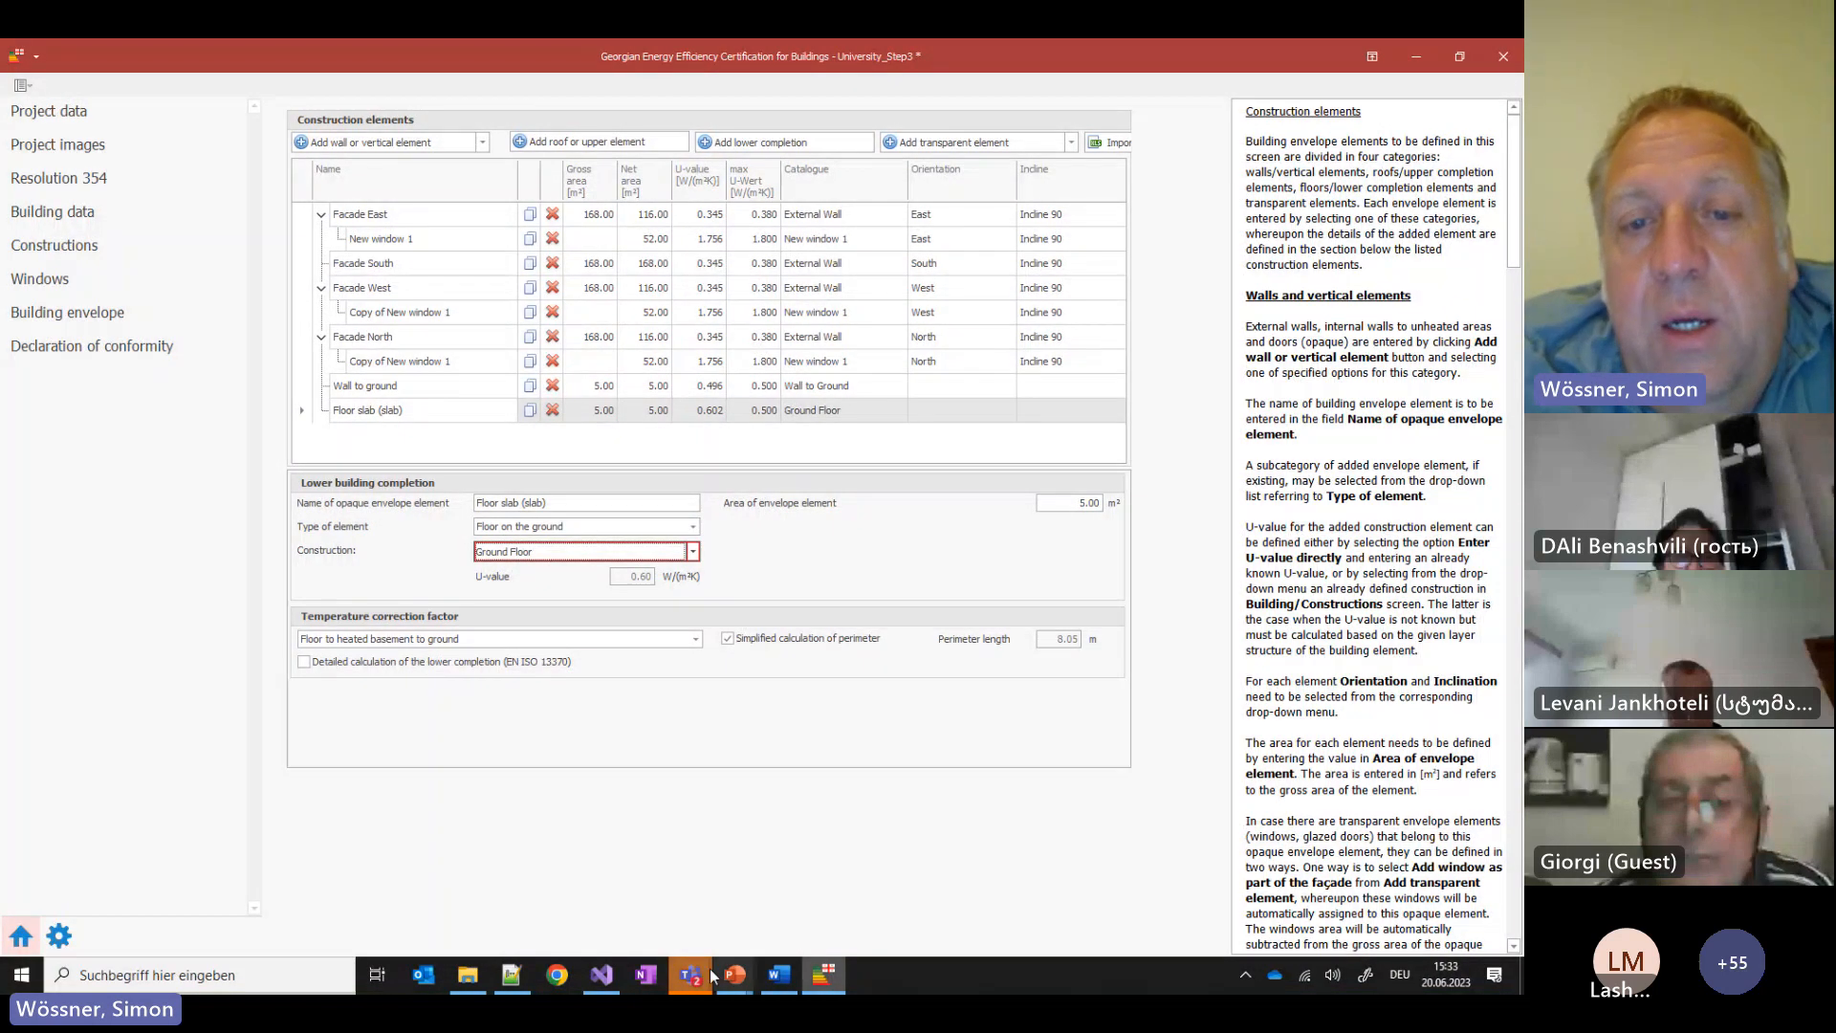
Copy the 280 slab area from the slide and set the element's area to 280 m²
mouse_move(734, 975)
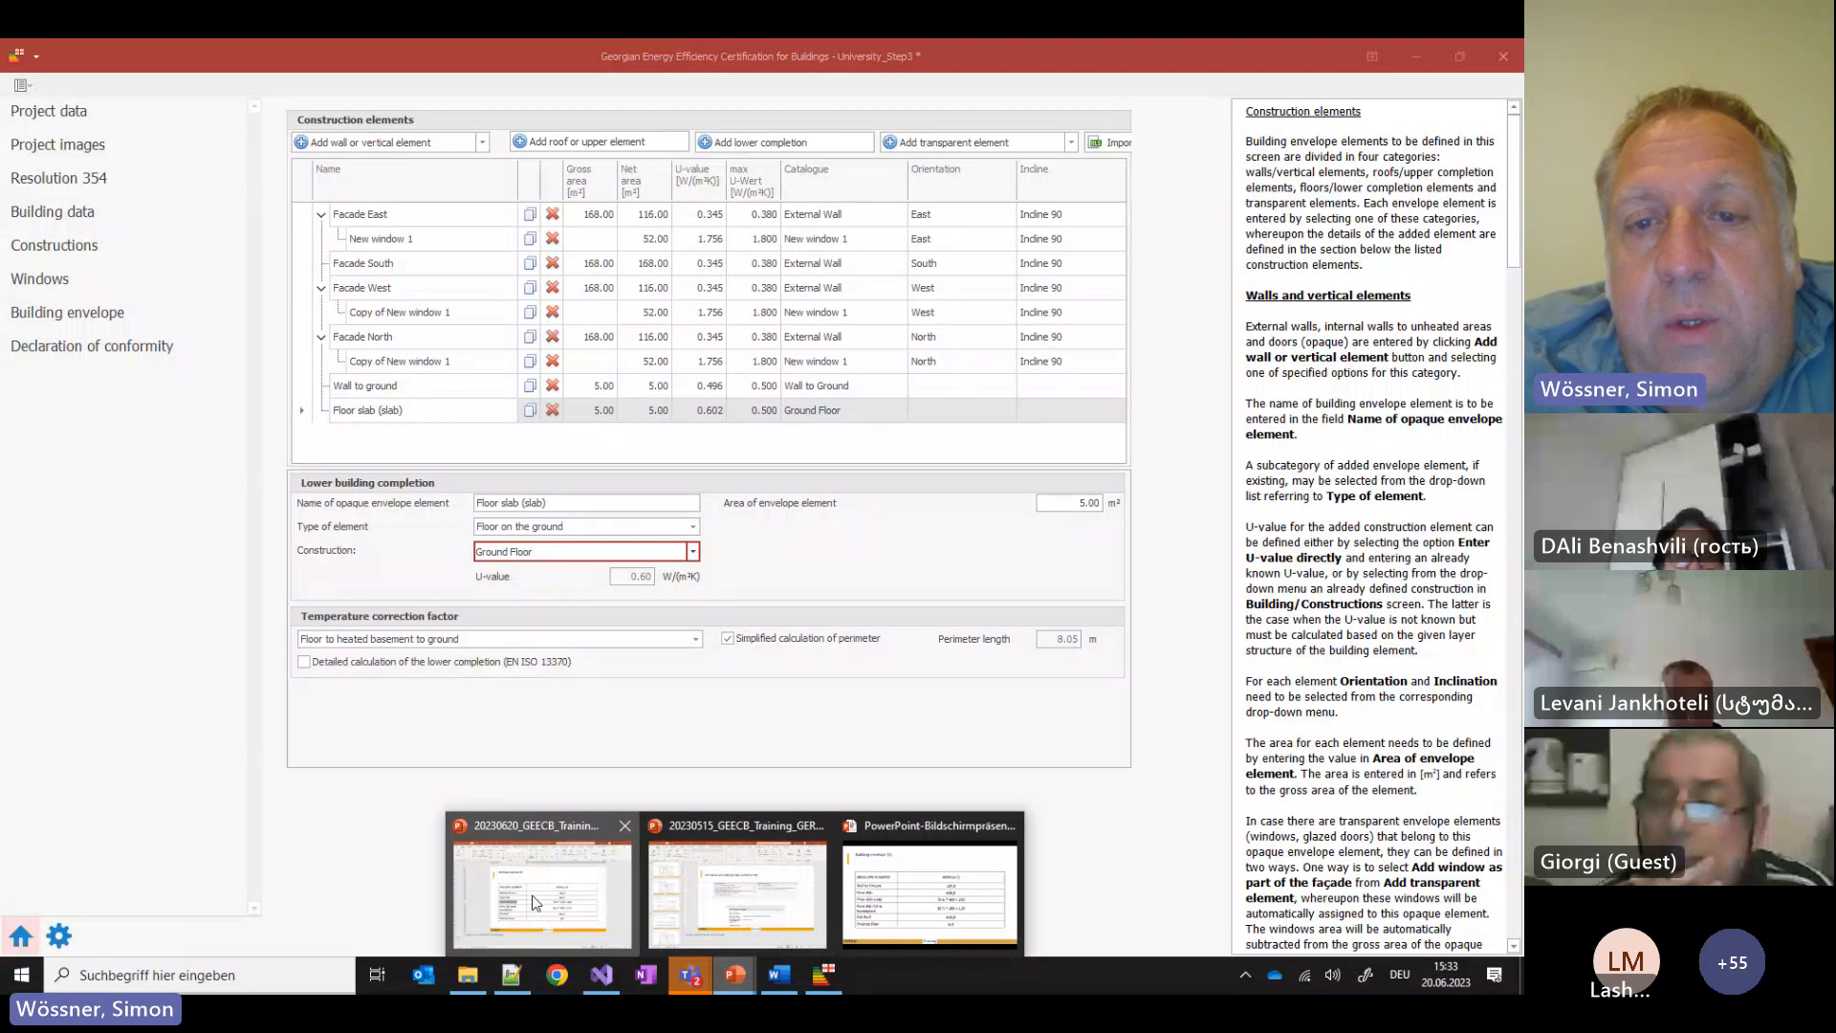
click(453, 915)
double_click(999, 559)
key(ctrl+c)
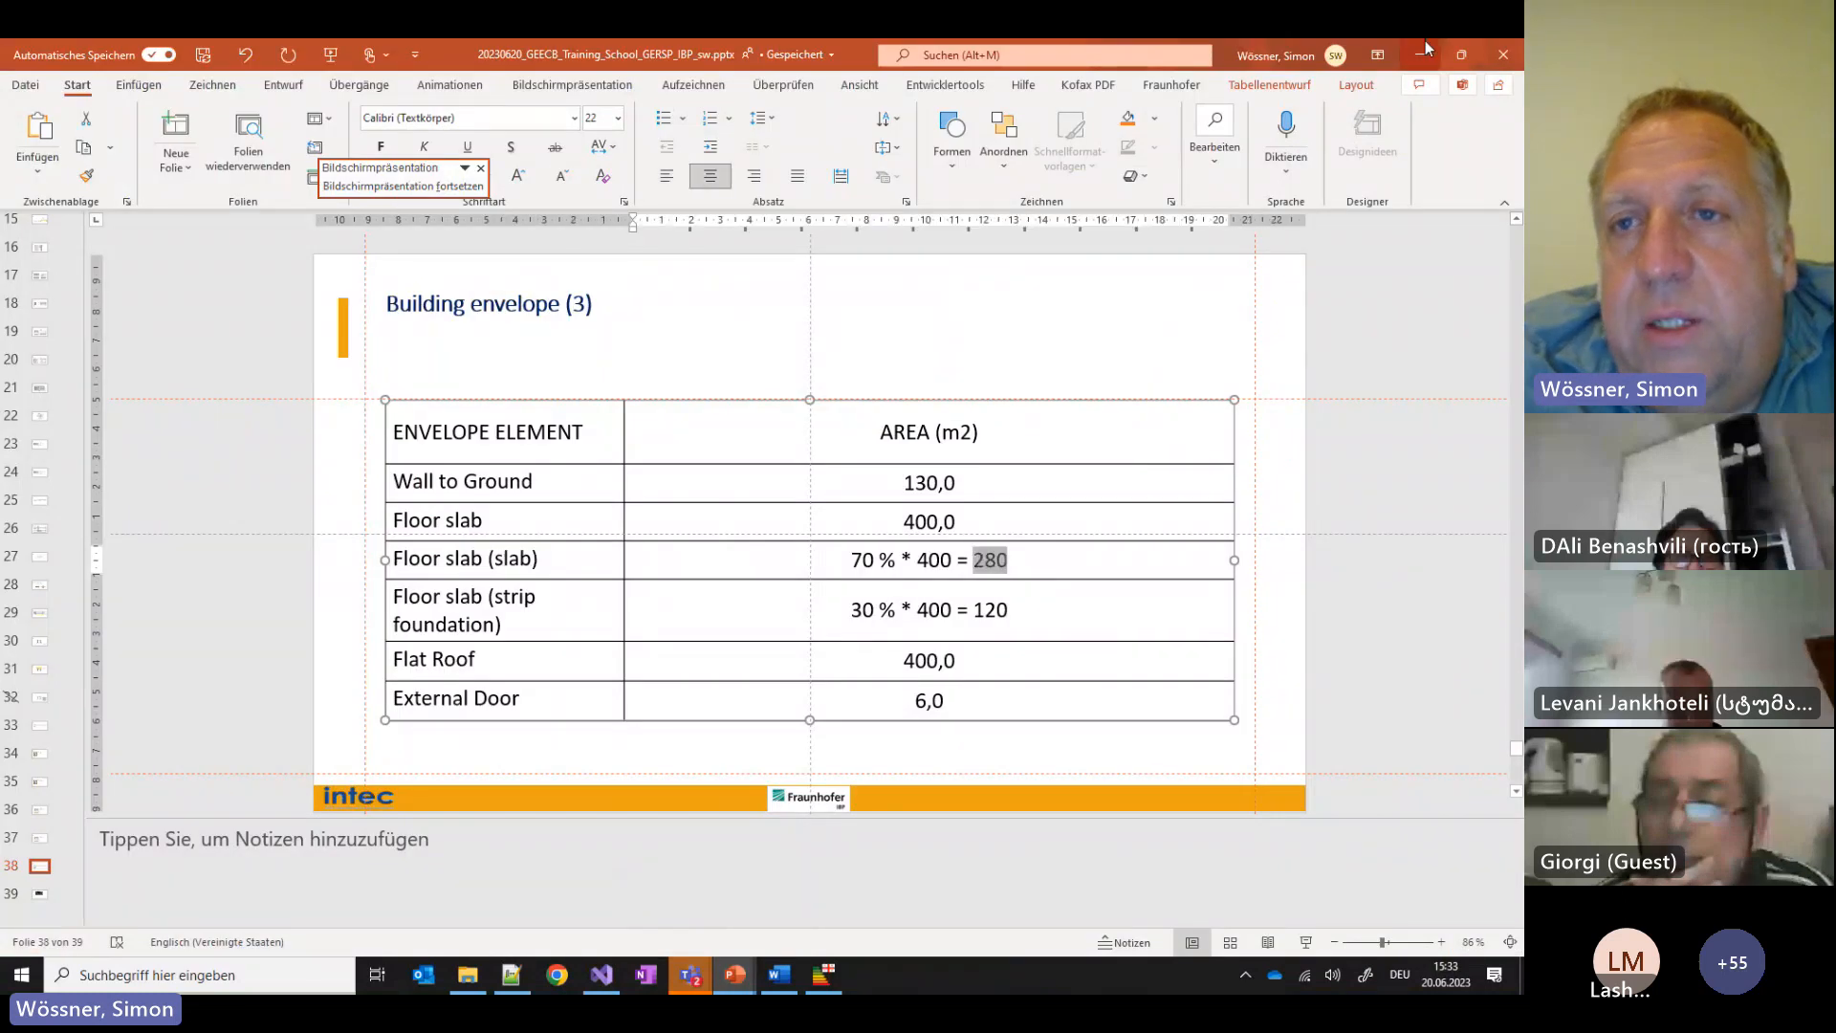
click(1419, 54)
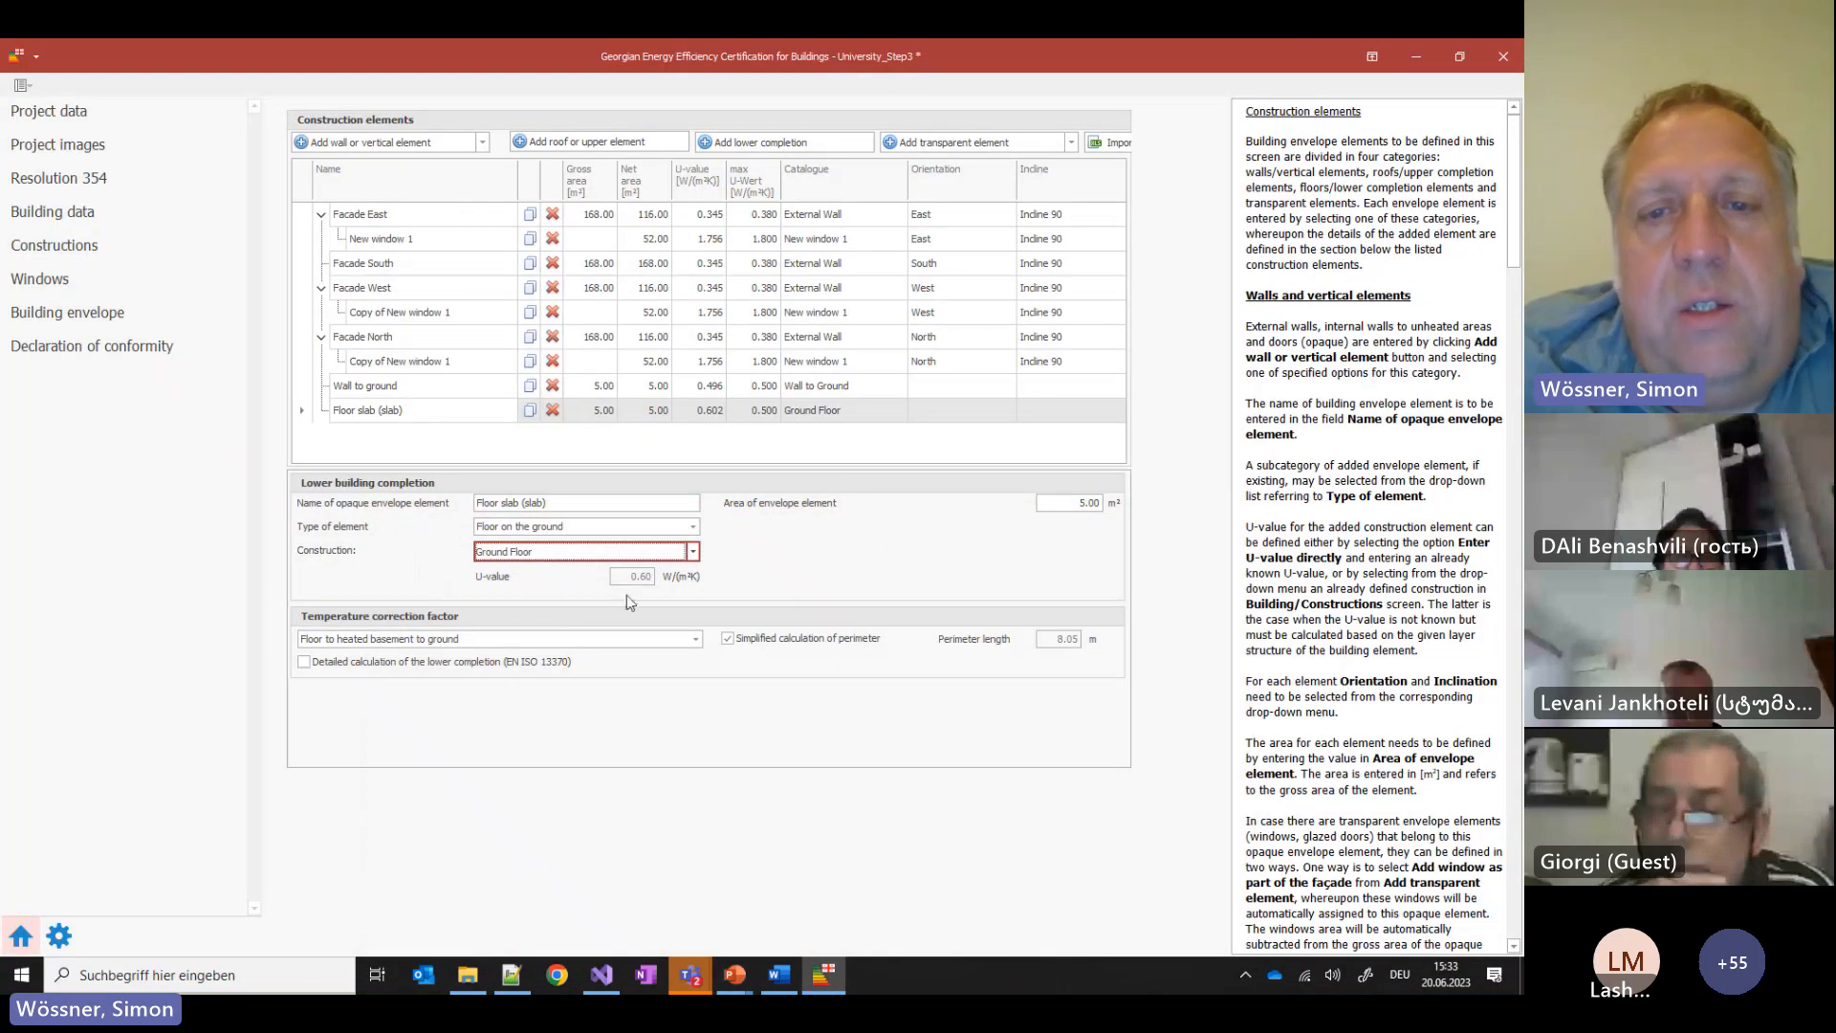
drag(1073, 504, 1157, 509)
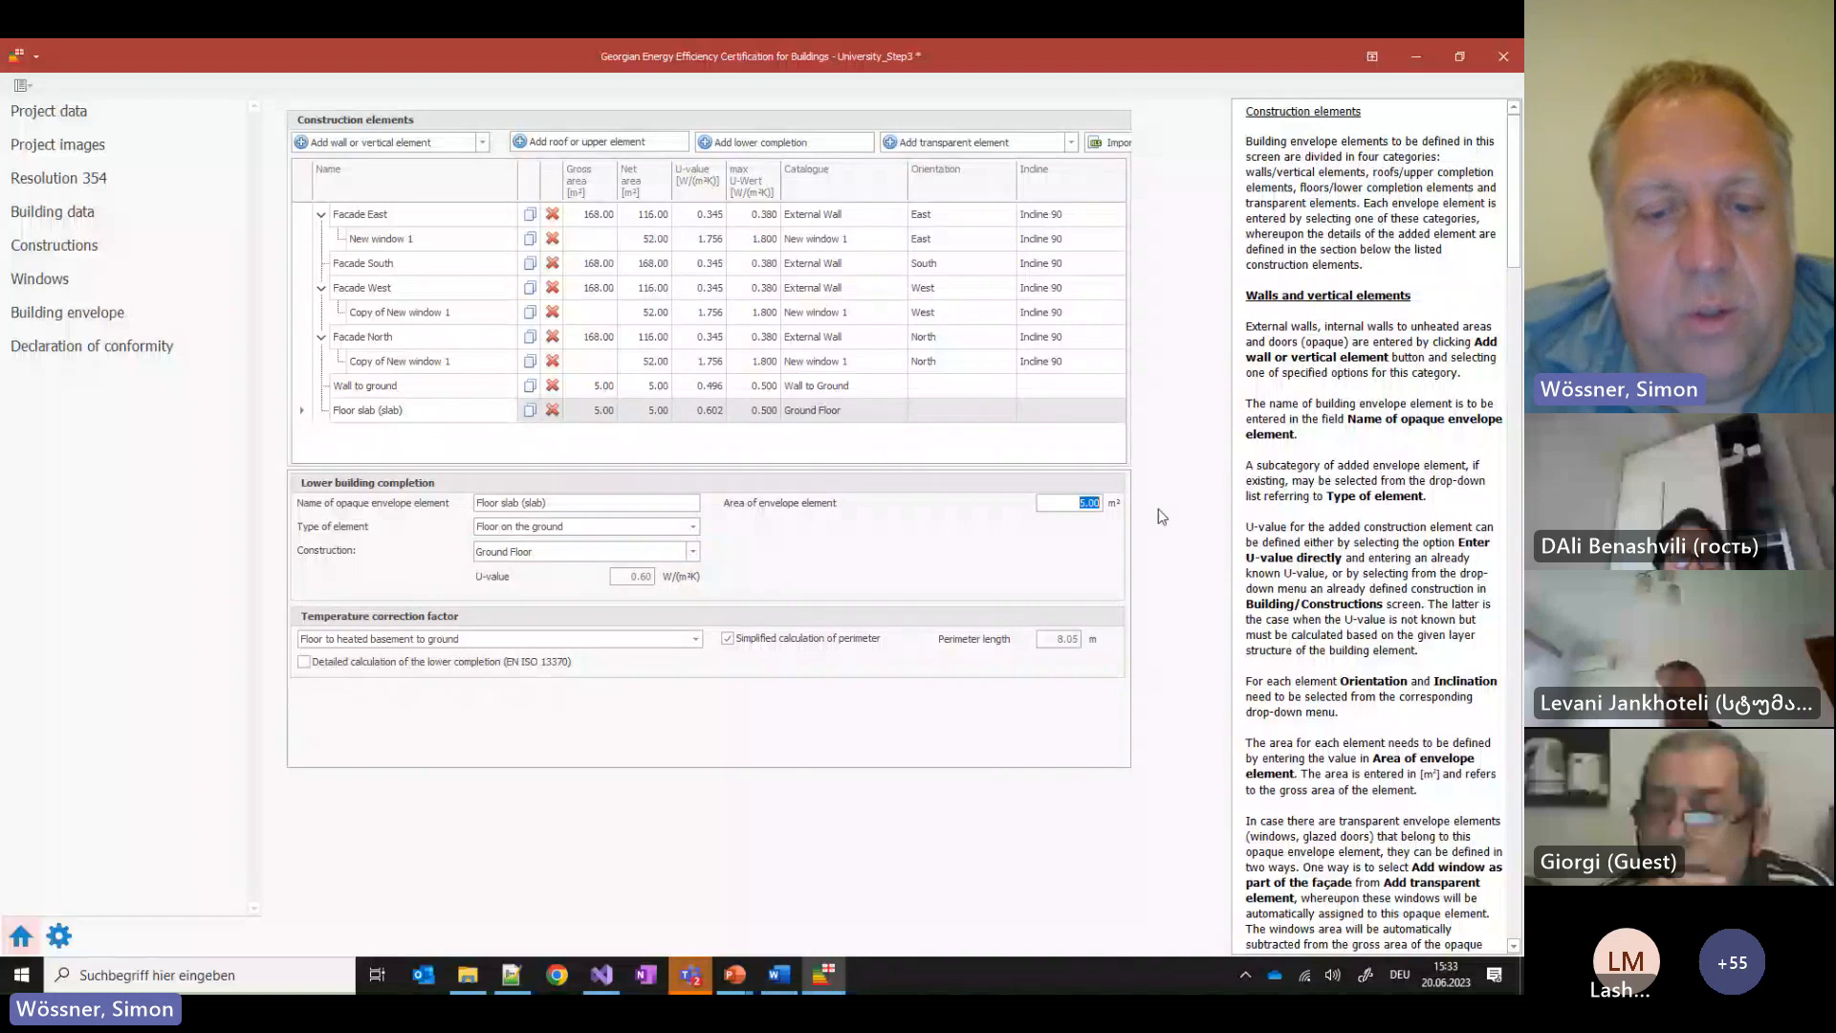
key(ctrl+v)
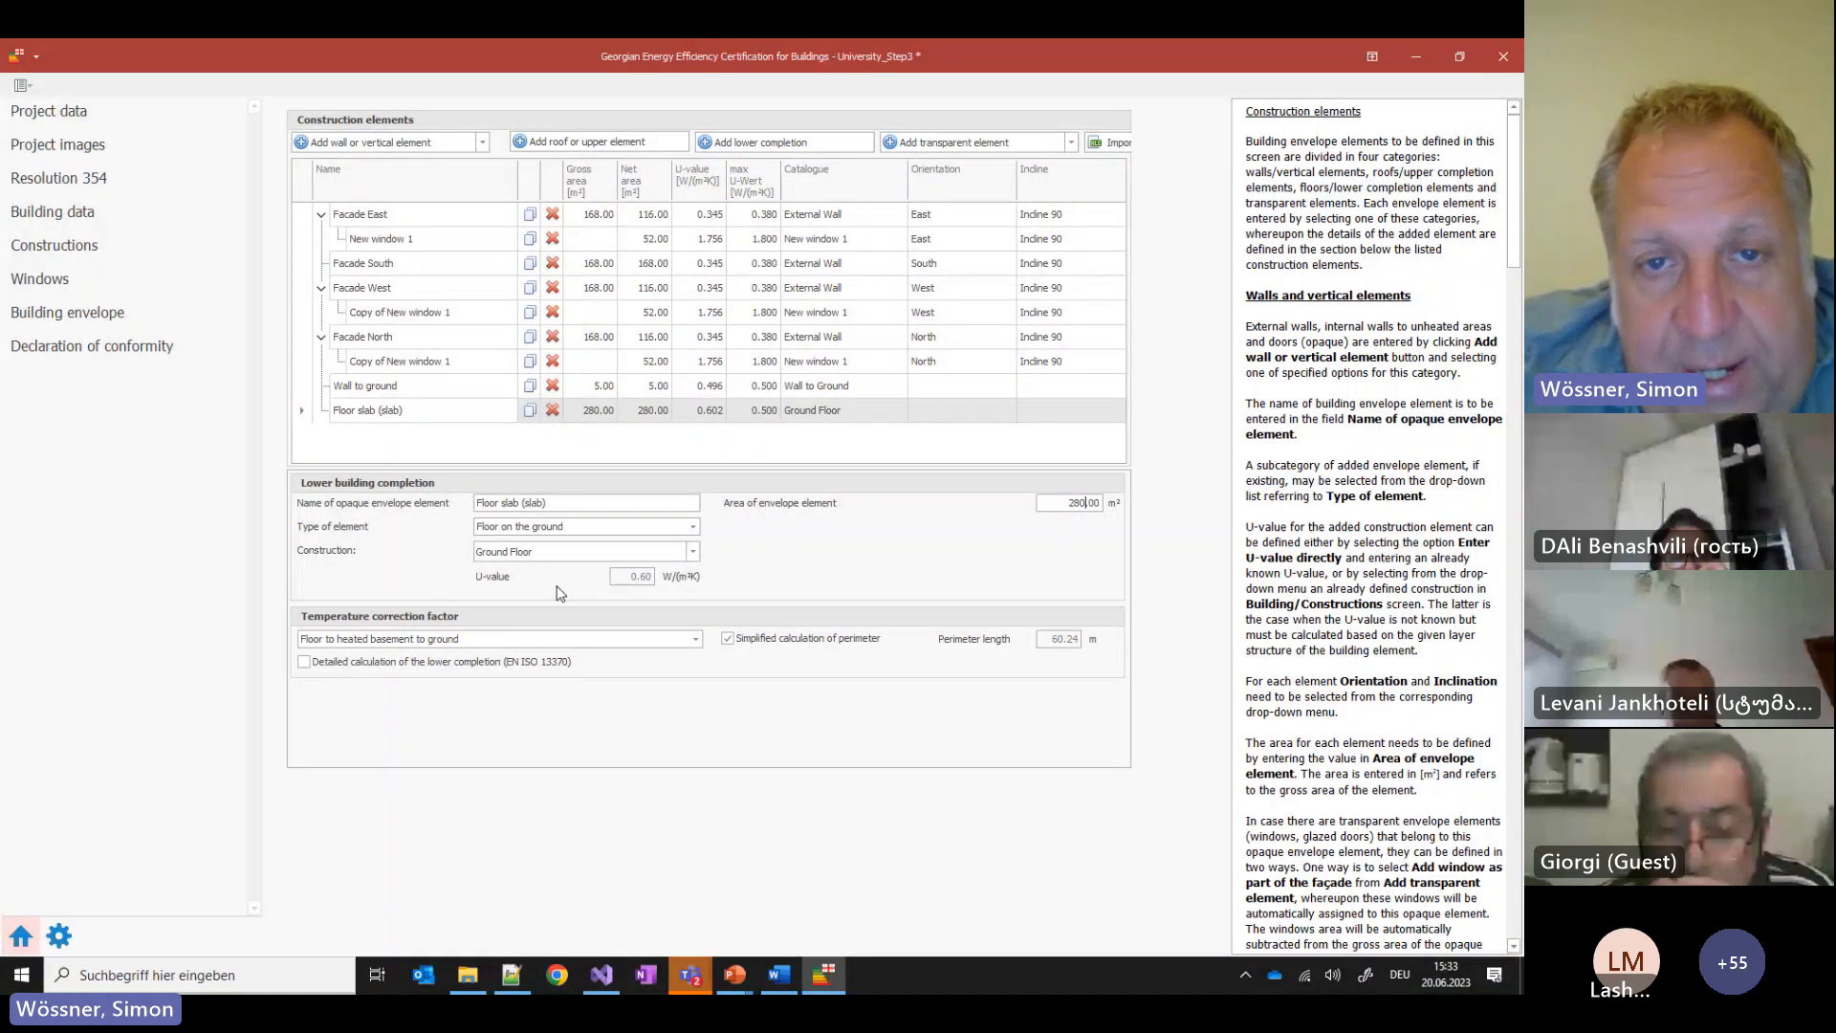
click(765, 388)
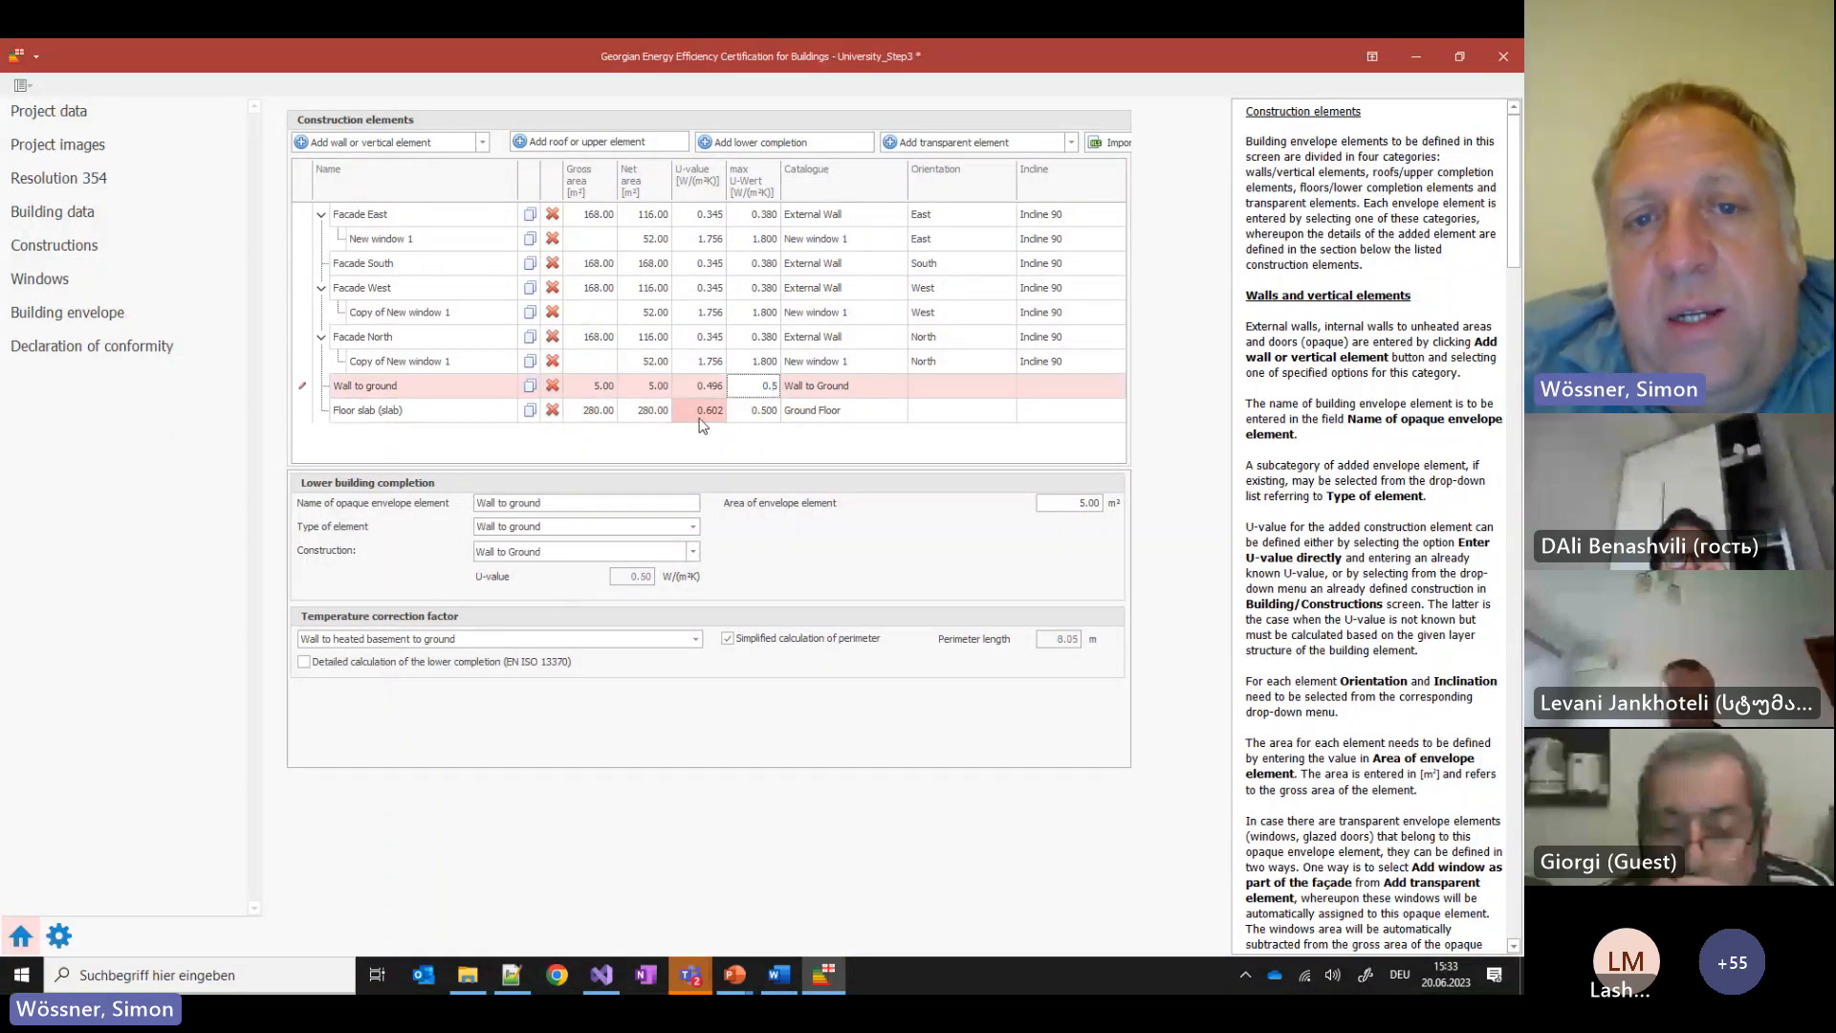
click(734, 414)
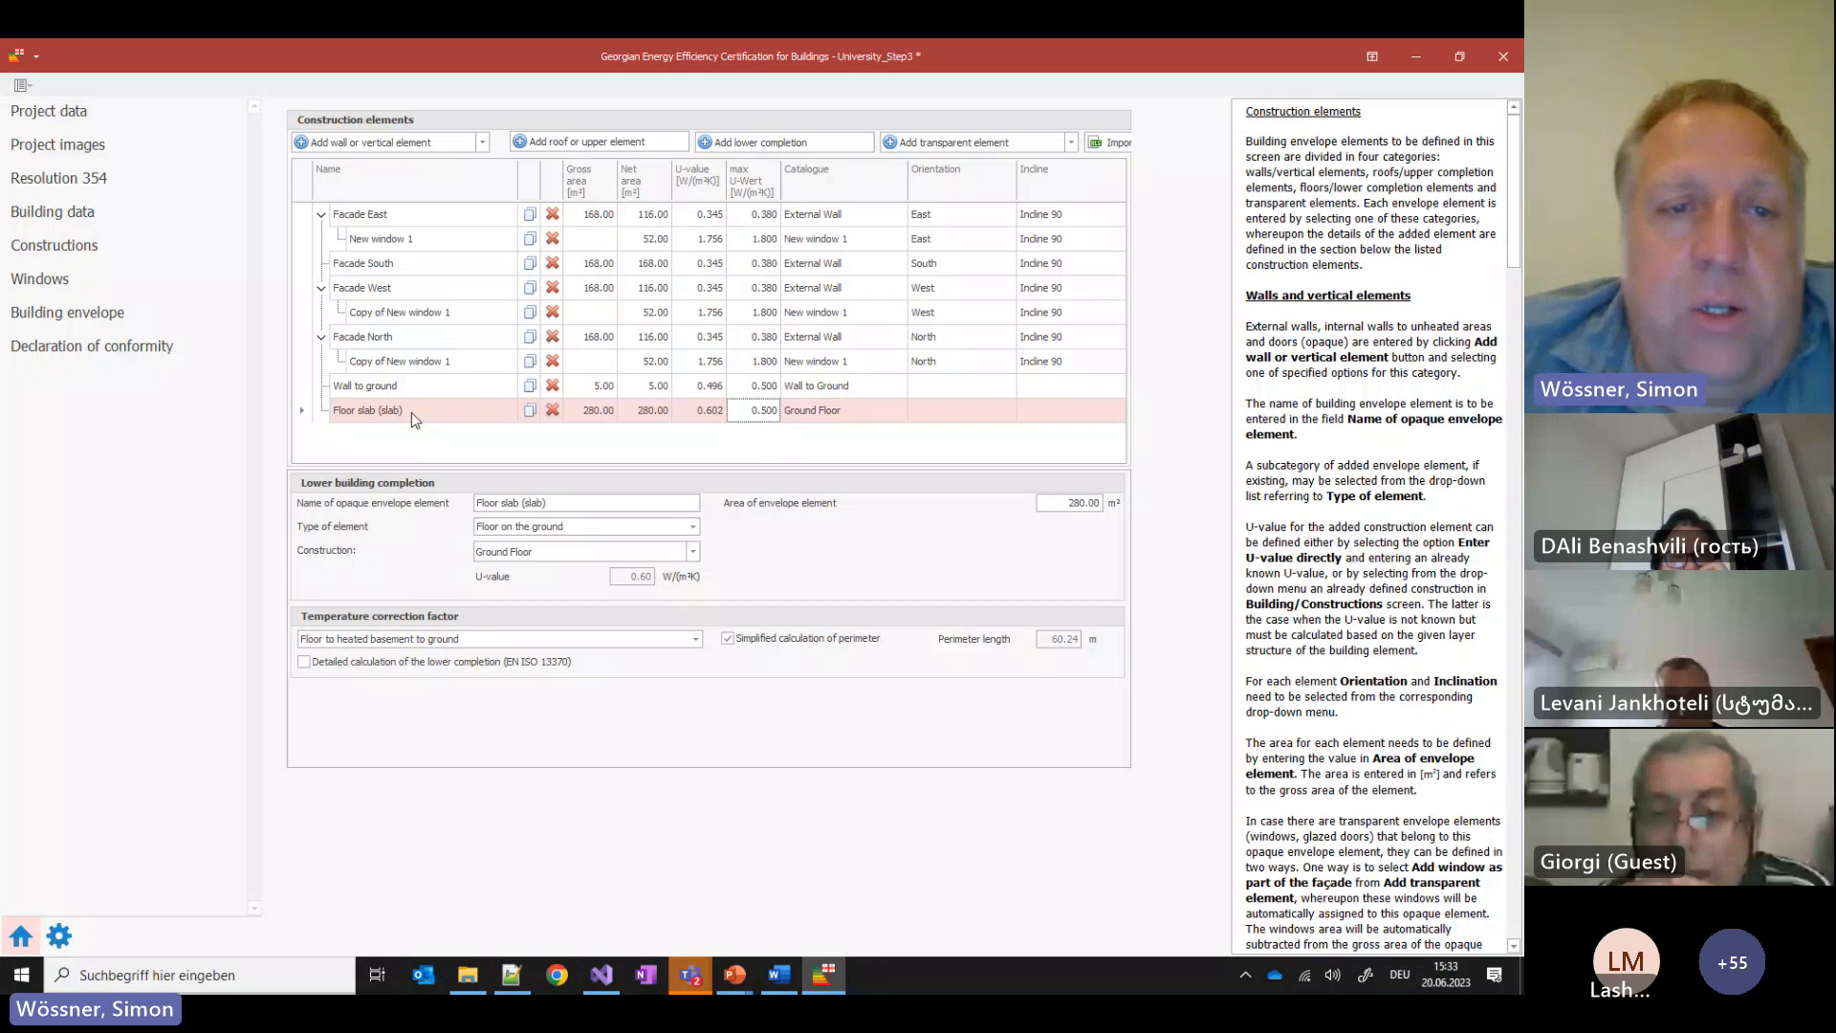
Duplicate the floor slab and name the copy 'Floor slab (strip foundation)'
click(530, 410)
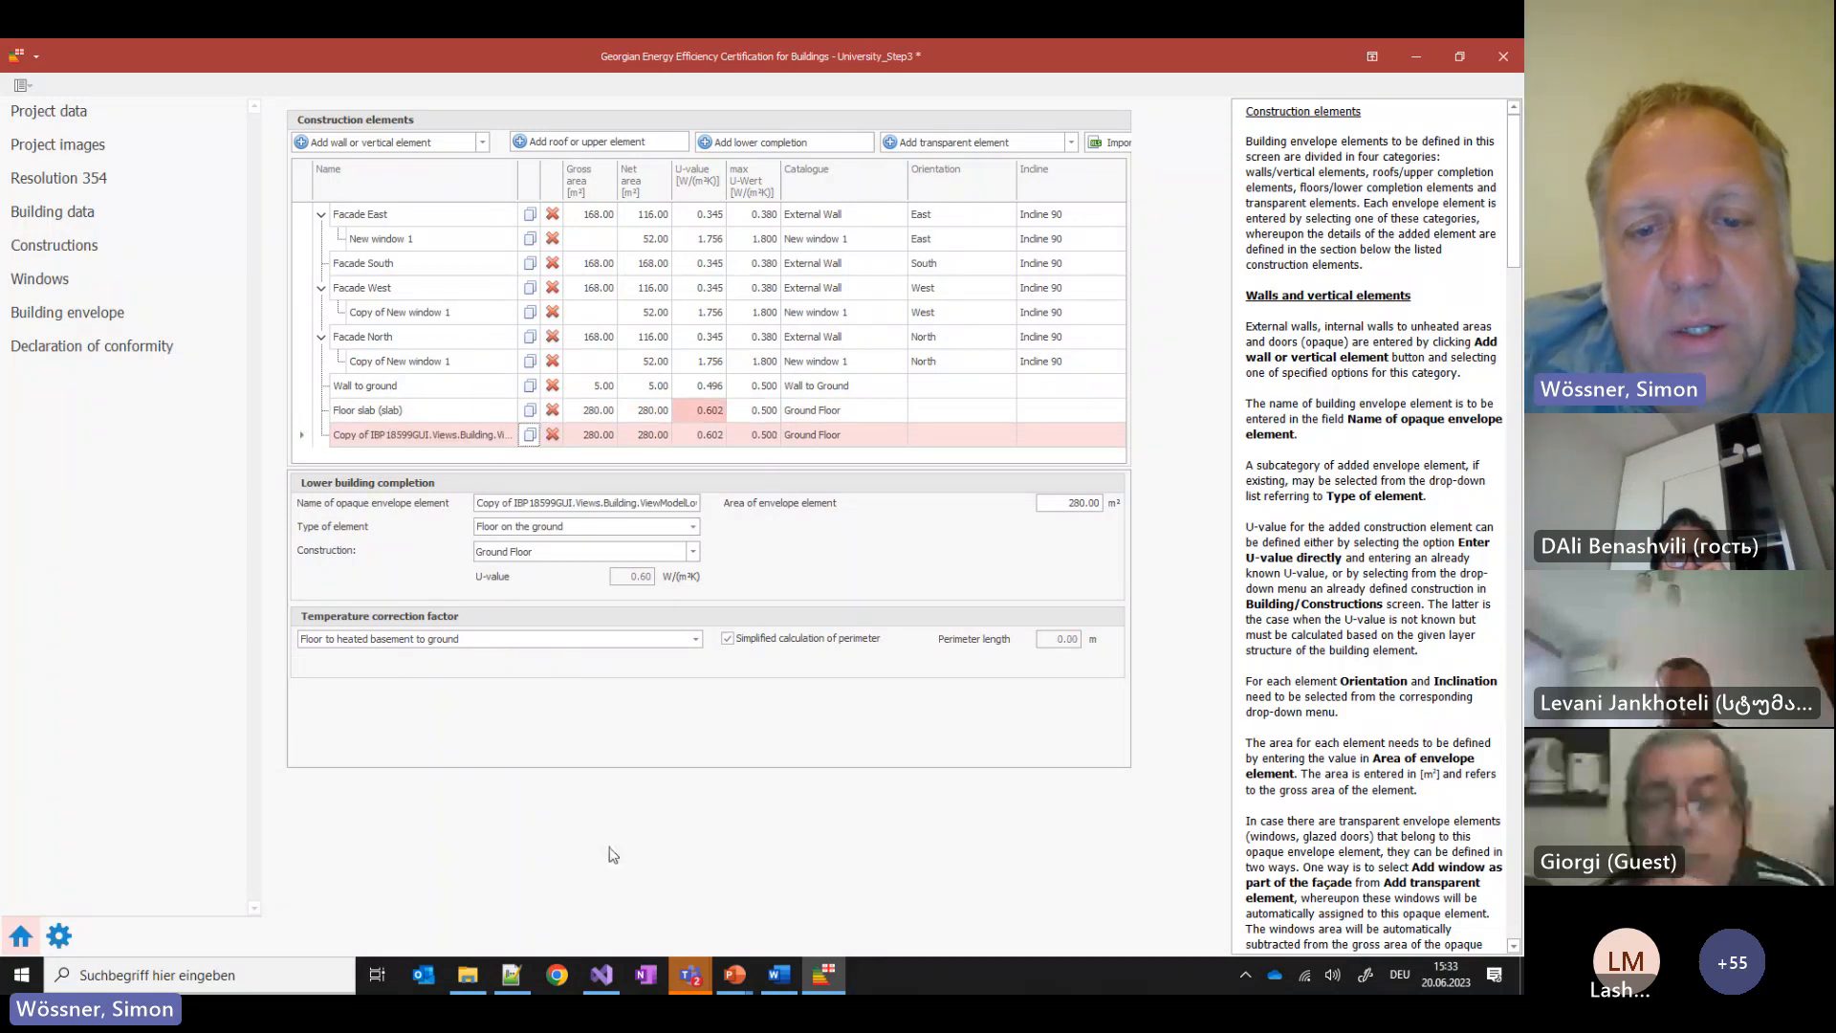
mouse_move(722, 973)
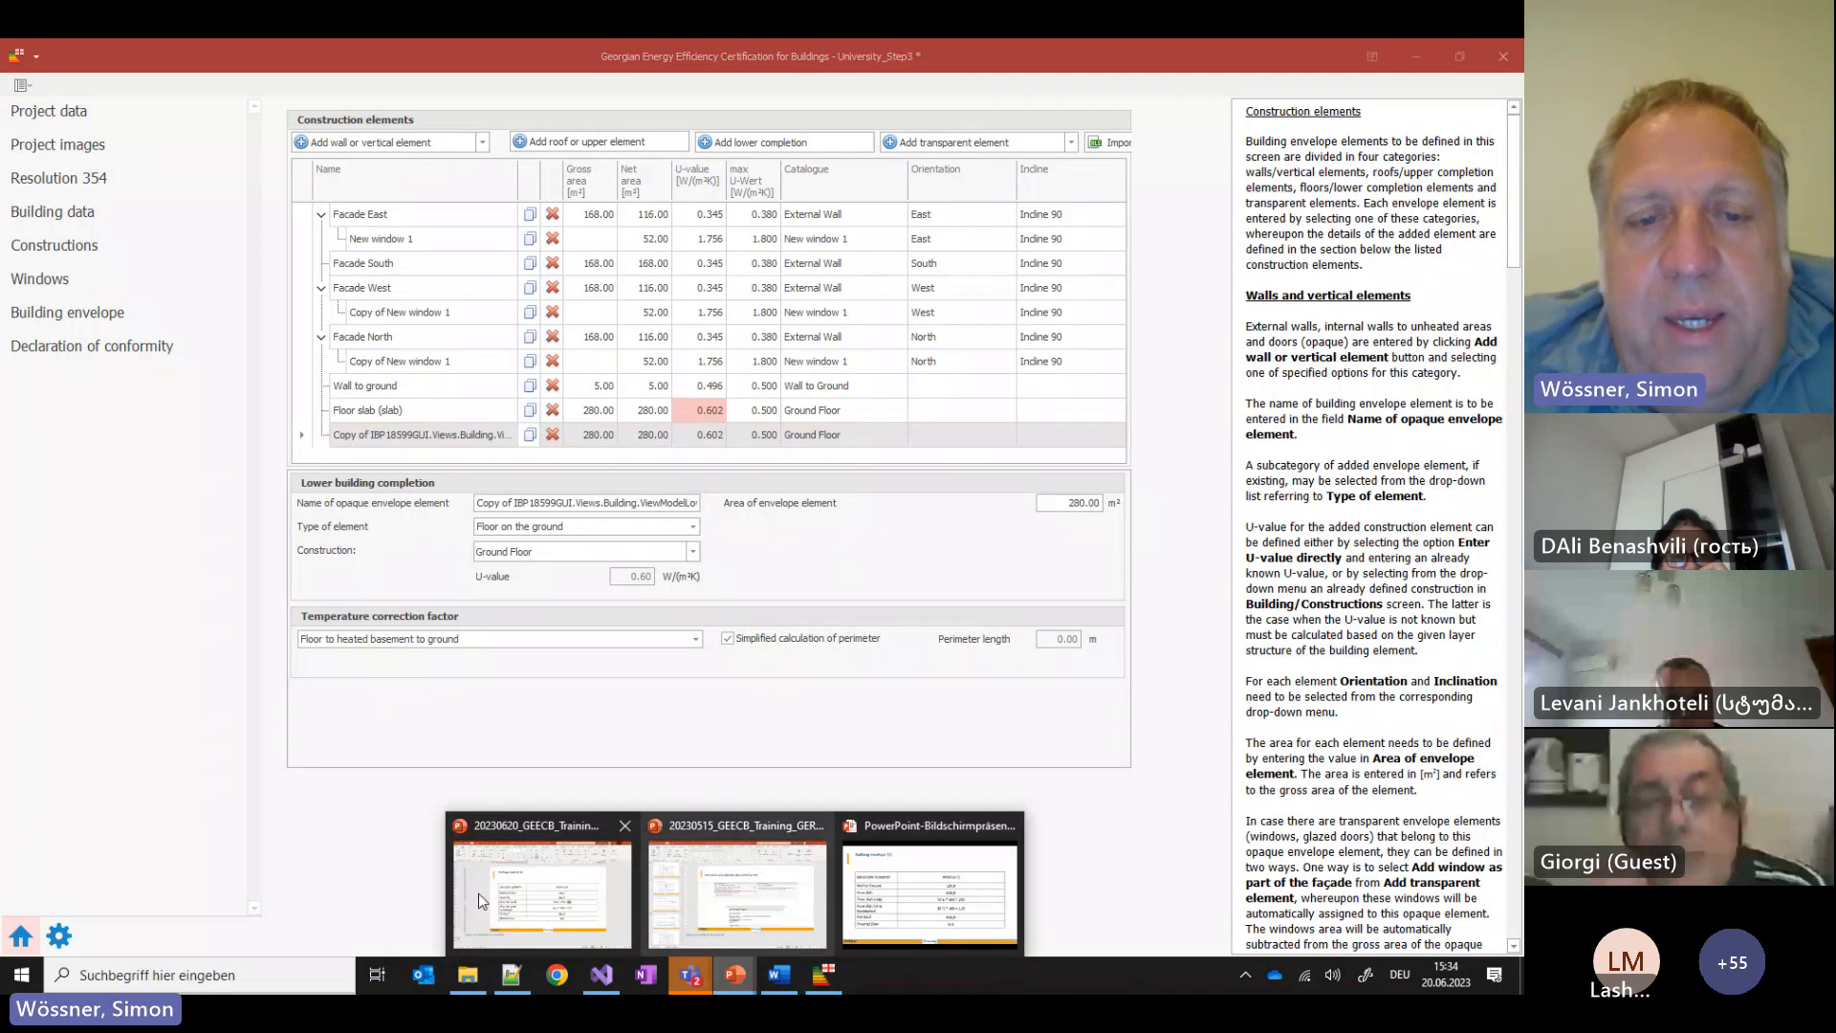
click(559, 909)
triple_click(406, 601)
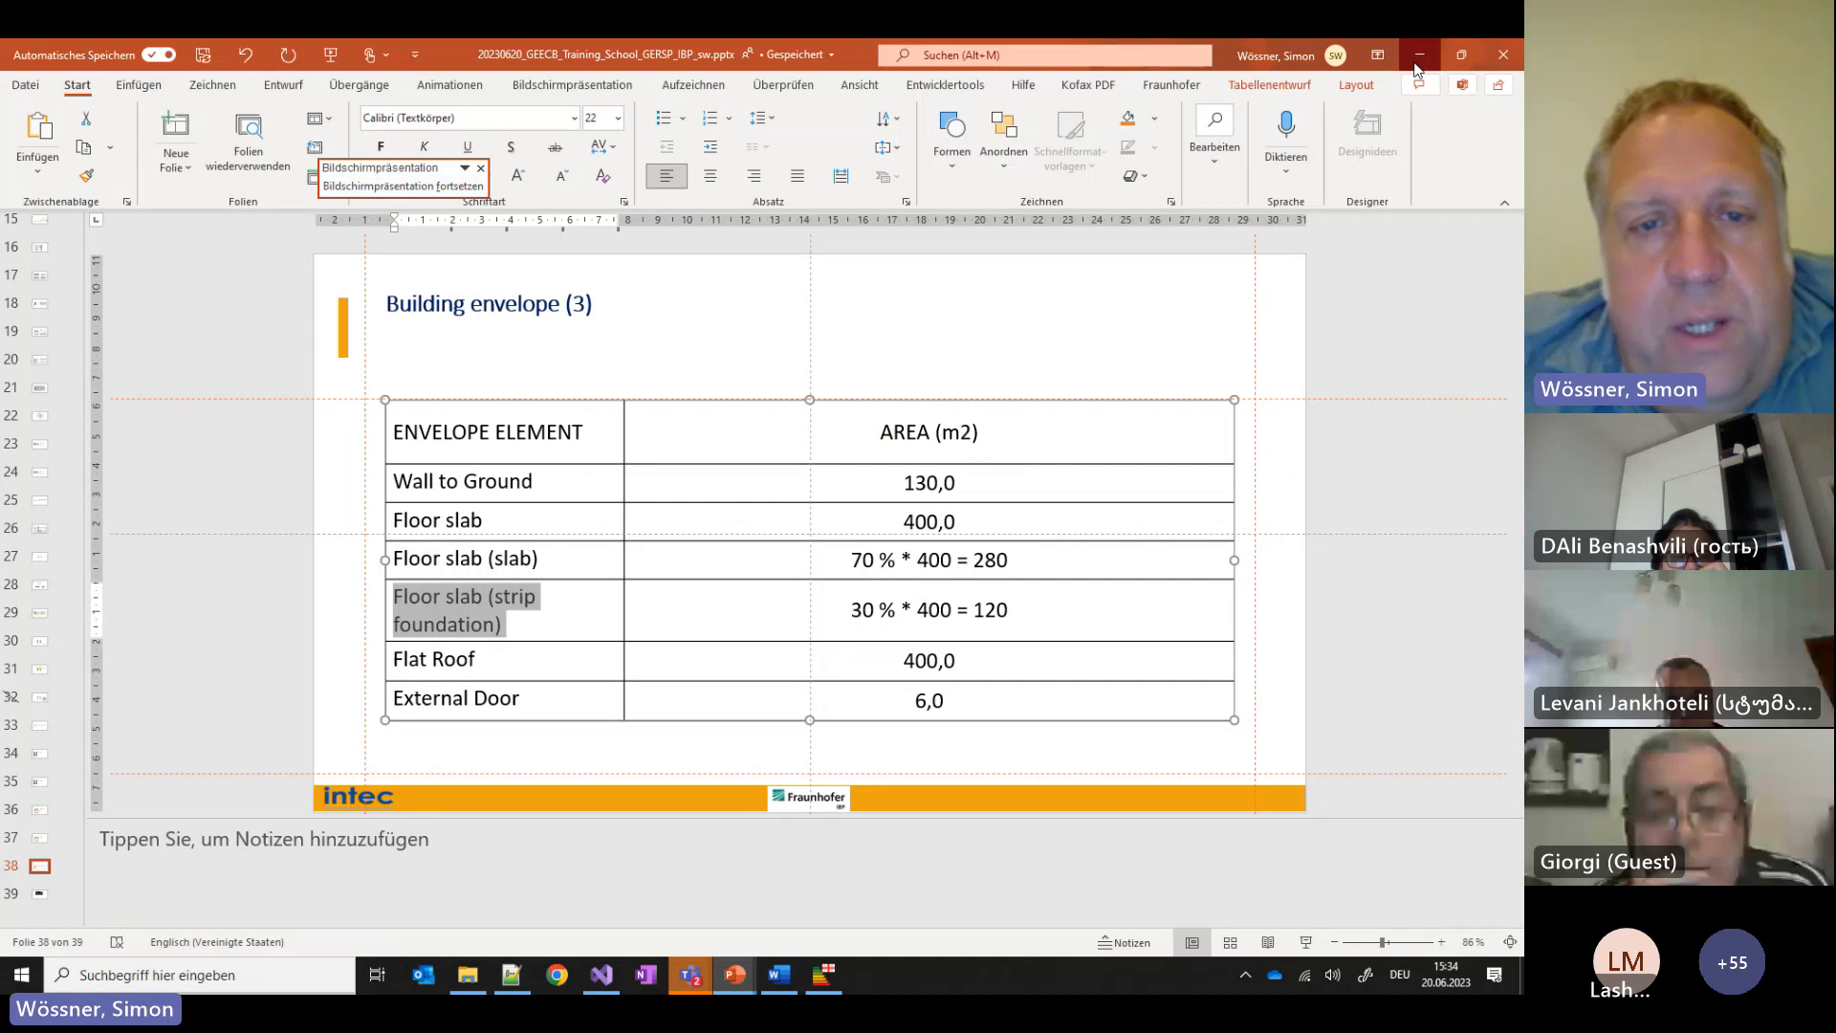
click(1419, 55)
triple_click(529, 504)
text(Floor slab (strip foundation))
Give Floor slab (strip foundation) the Ground Floor (Strip foundation) construction and a 120 m² area
text(c)
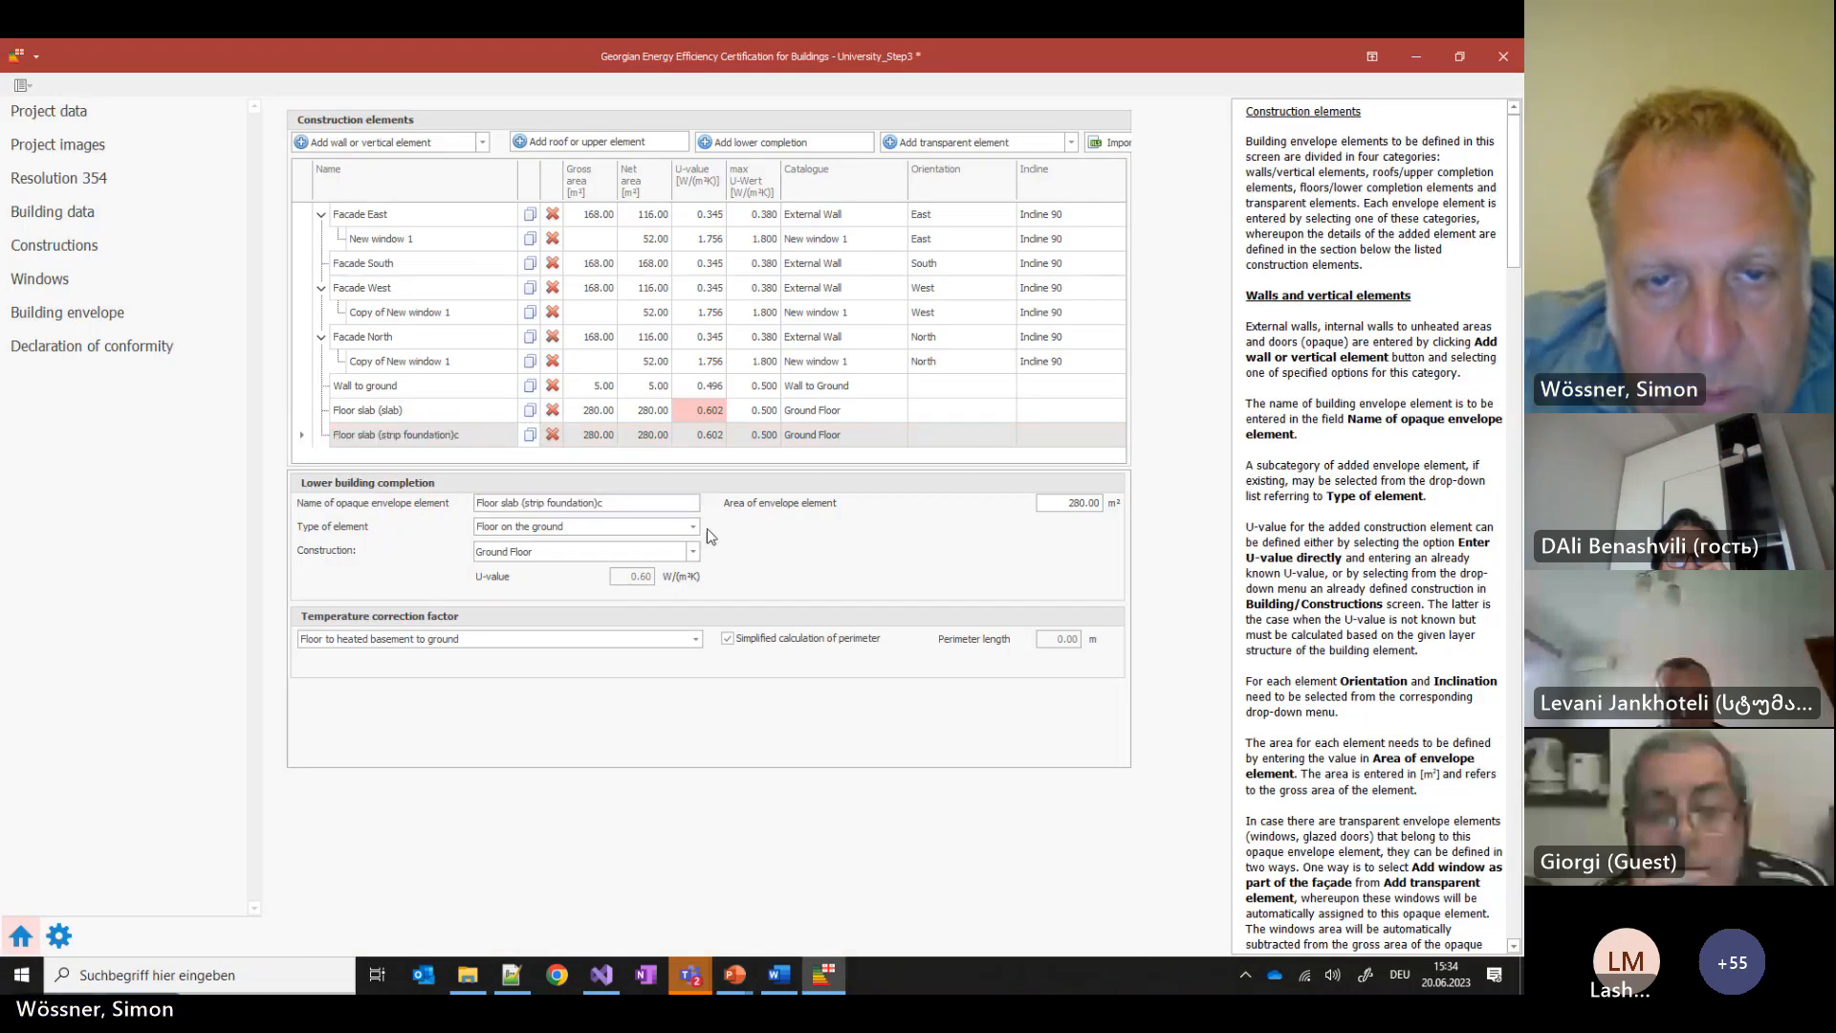
key(BackSpace)
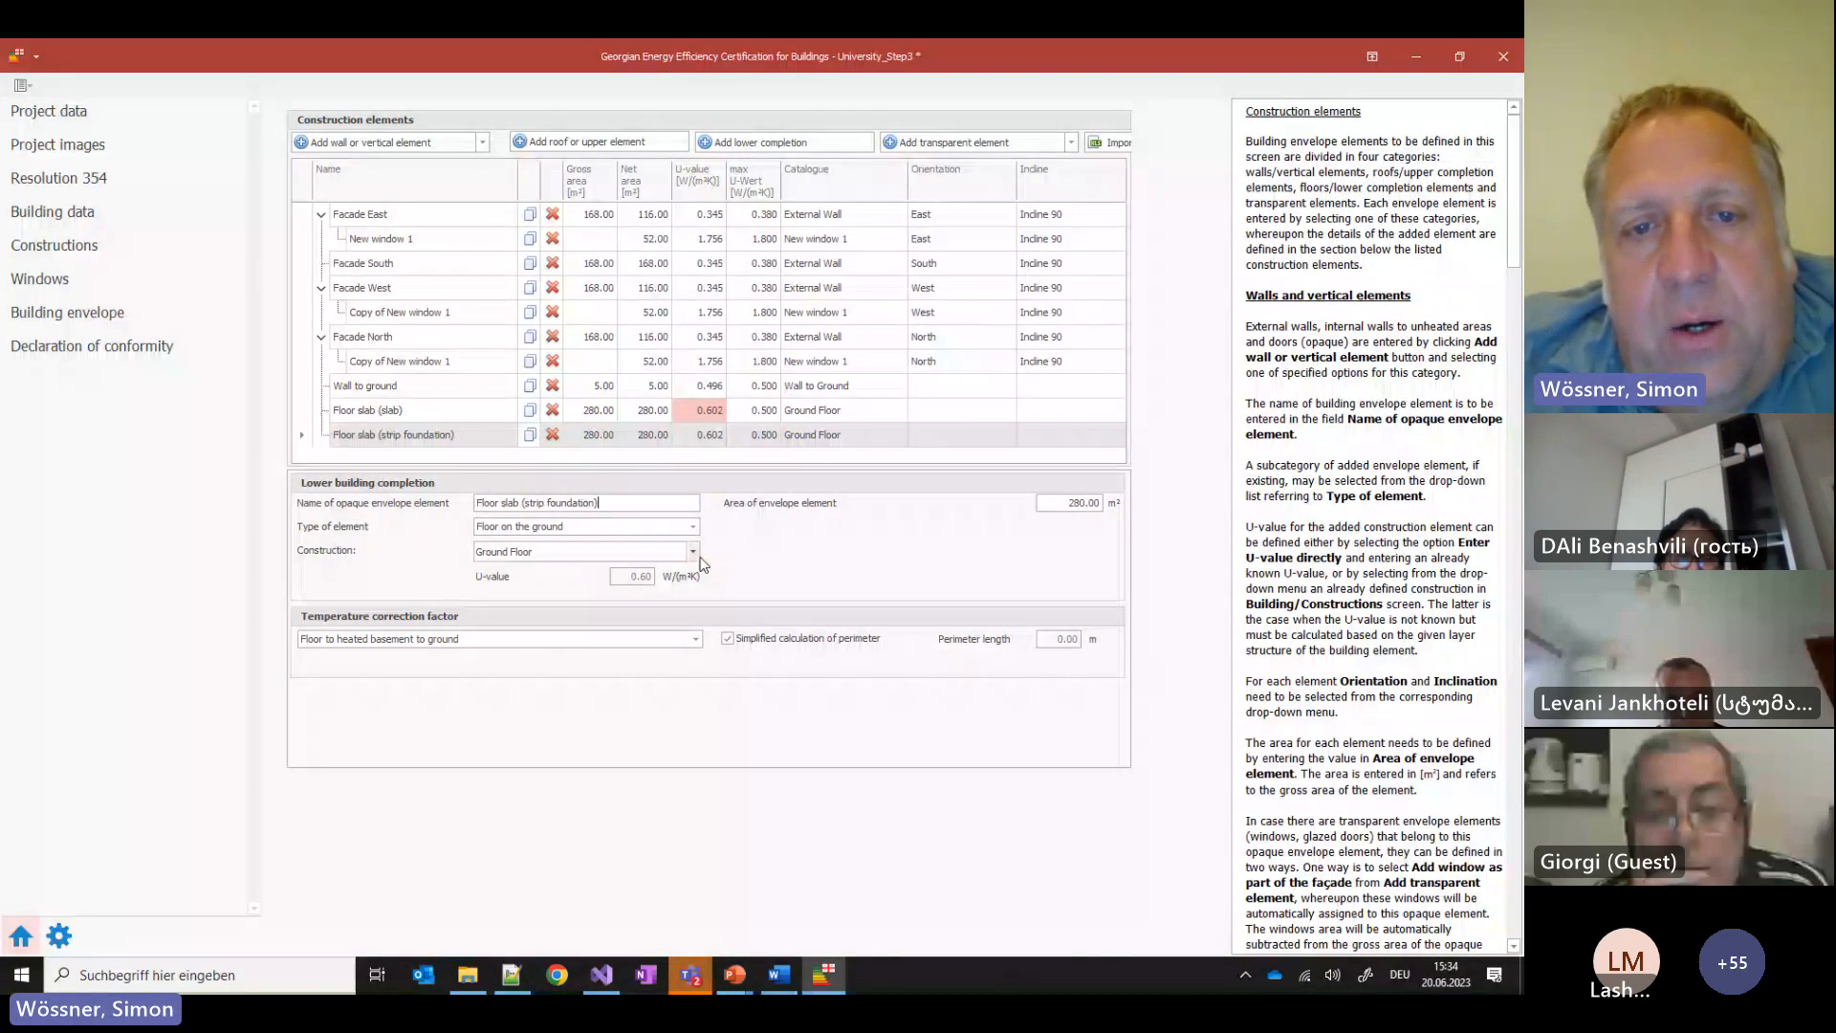
click(692, 552)
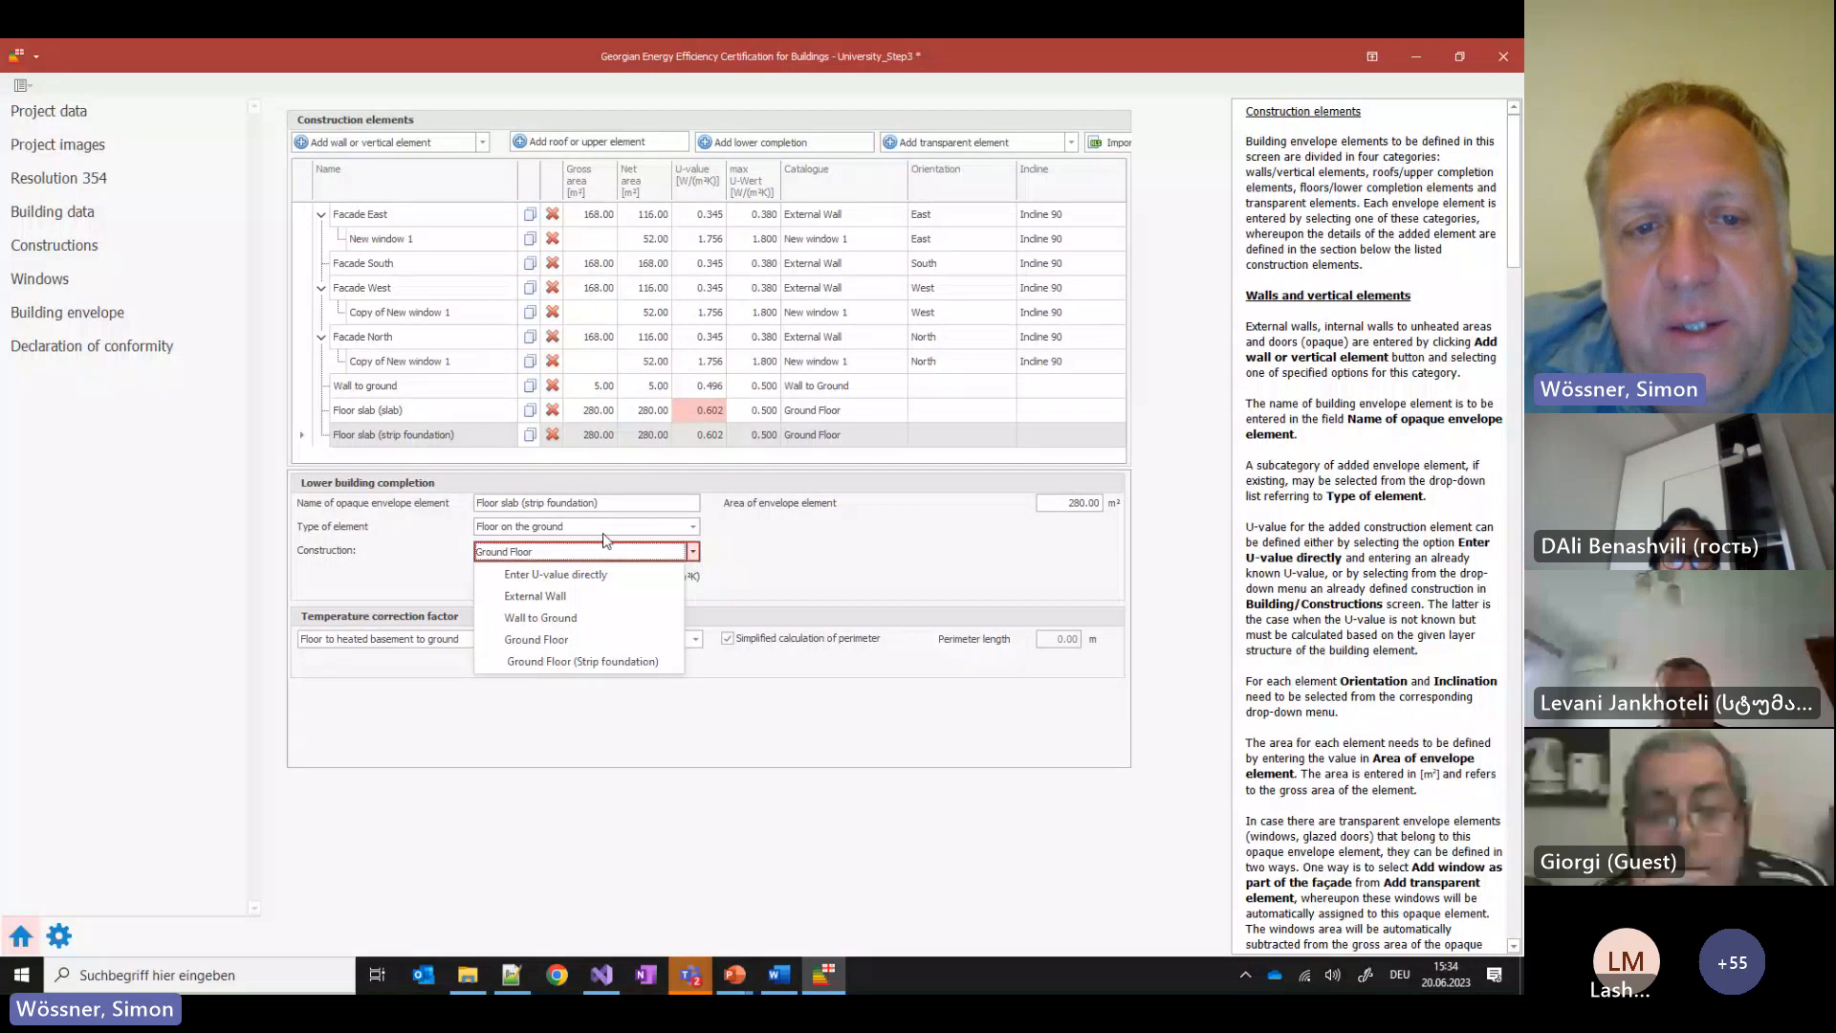
click(563, 662)
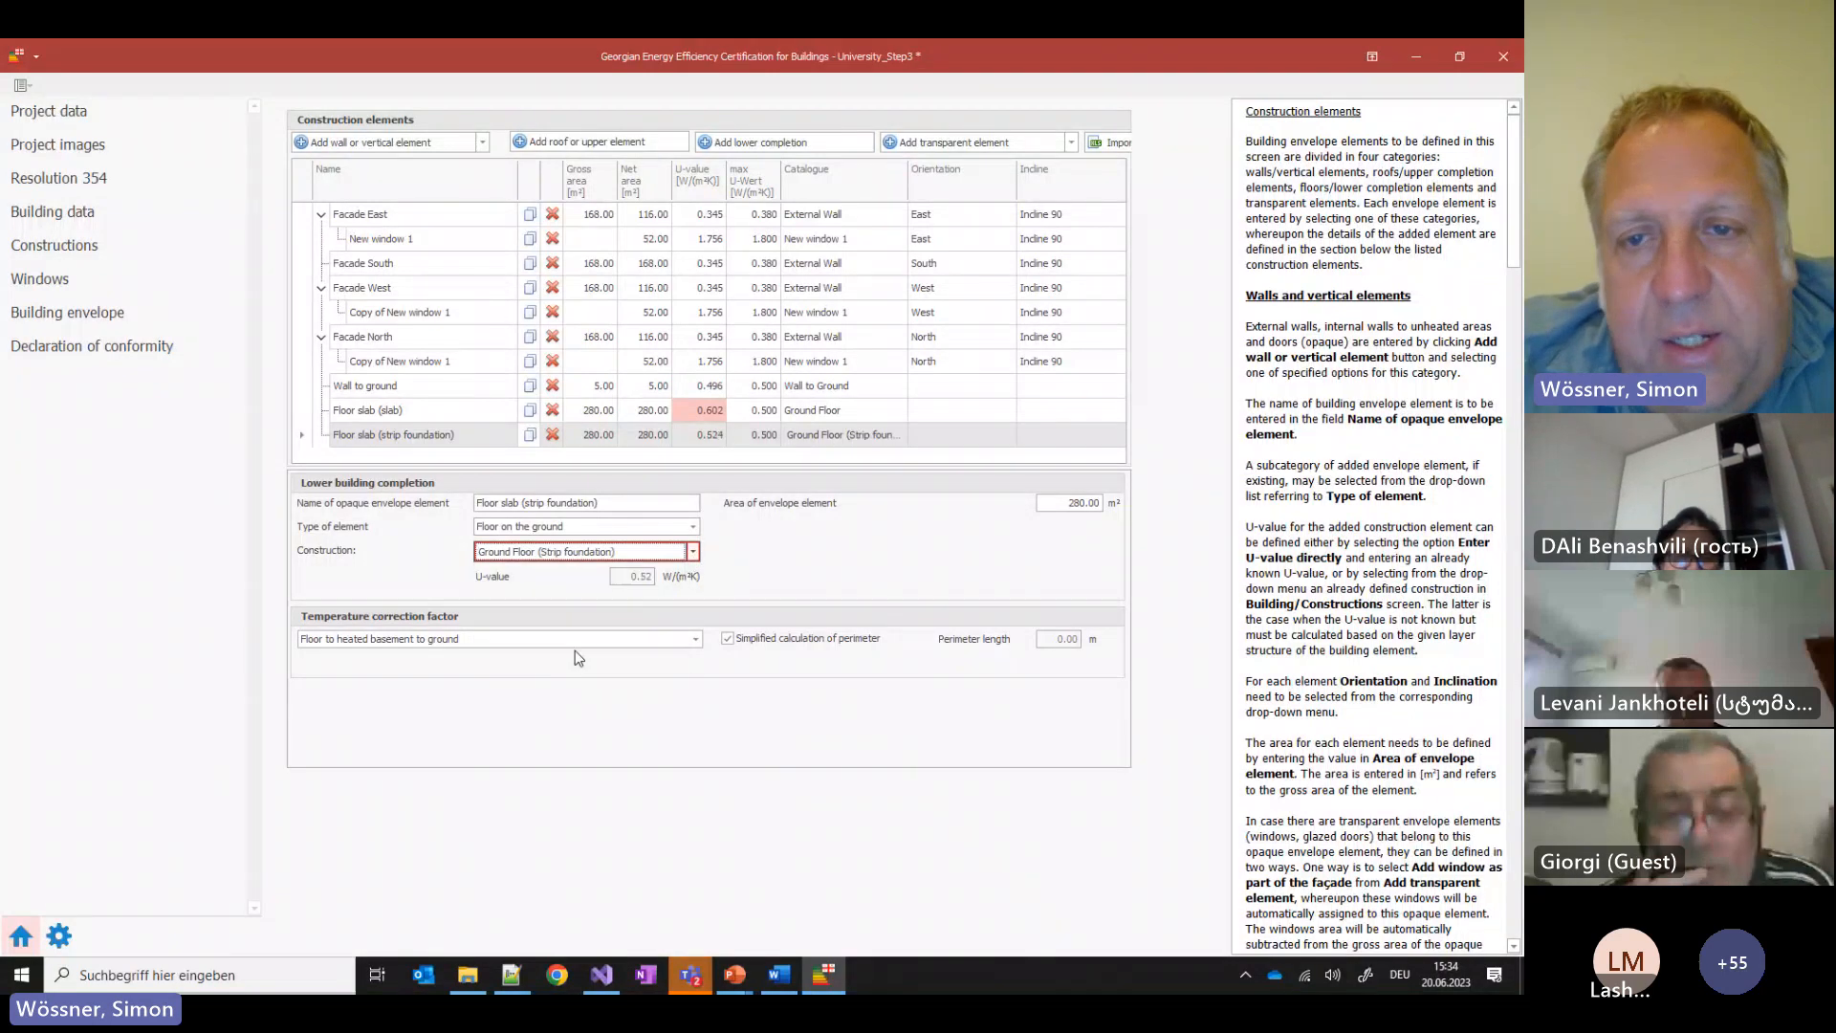
double_click(1067, 507)
text(120)
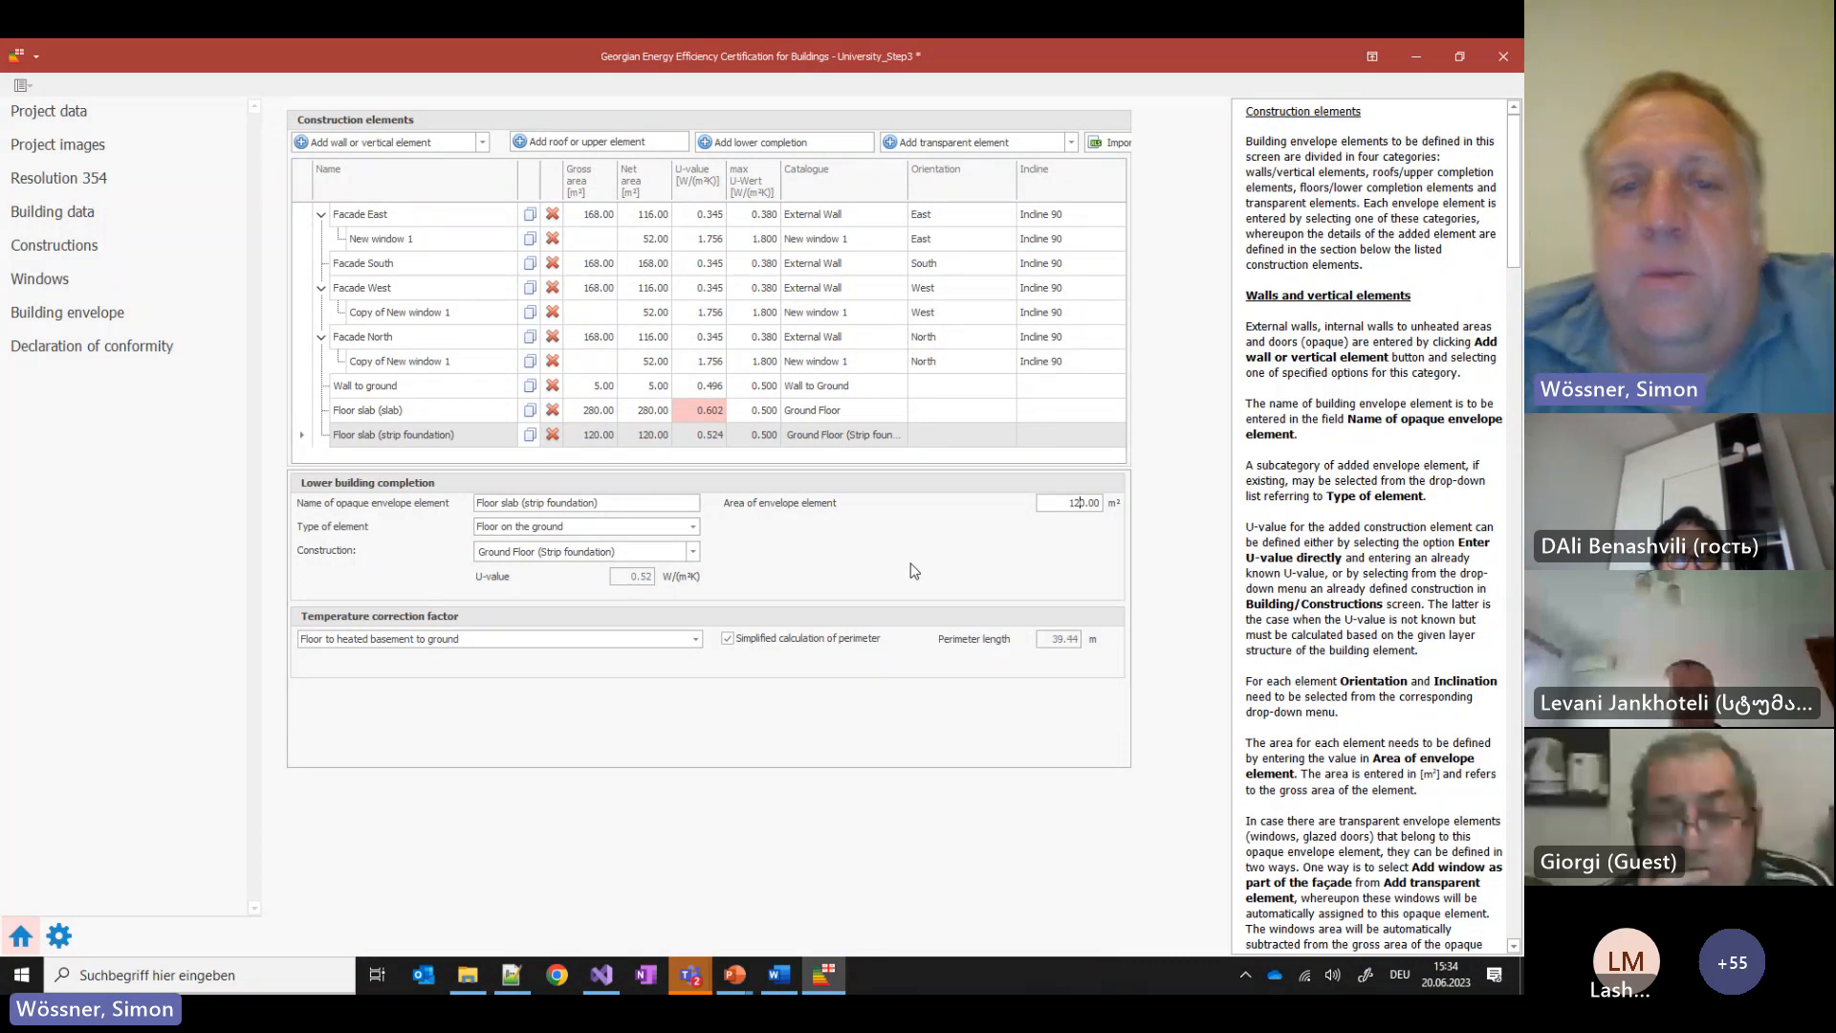
click(776, 409)
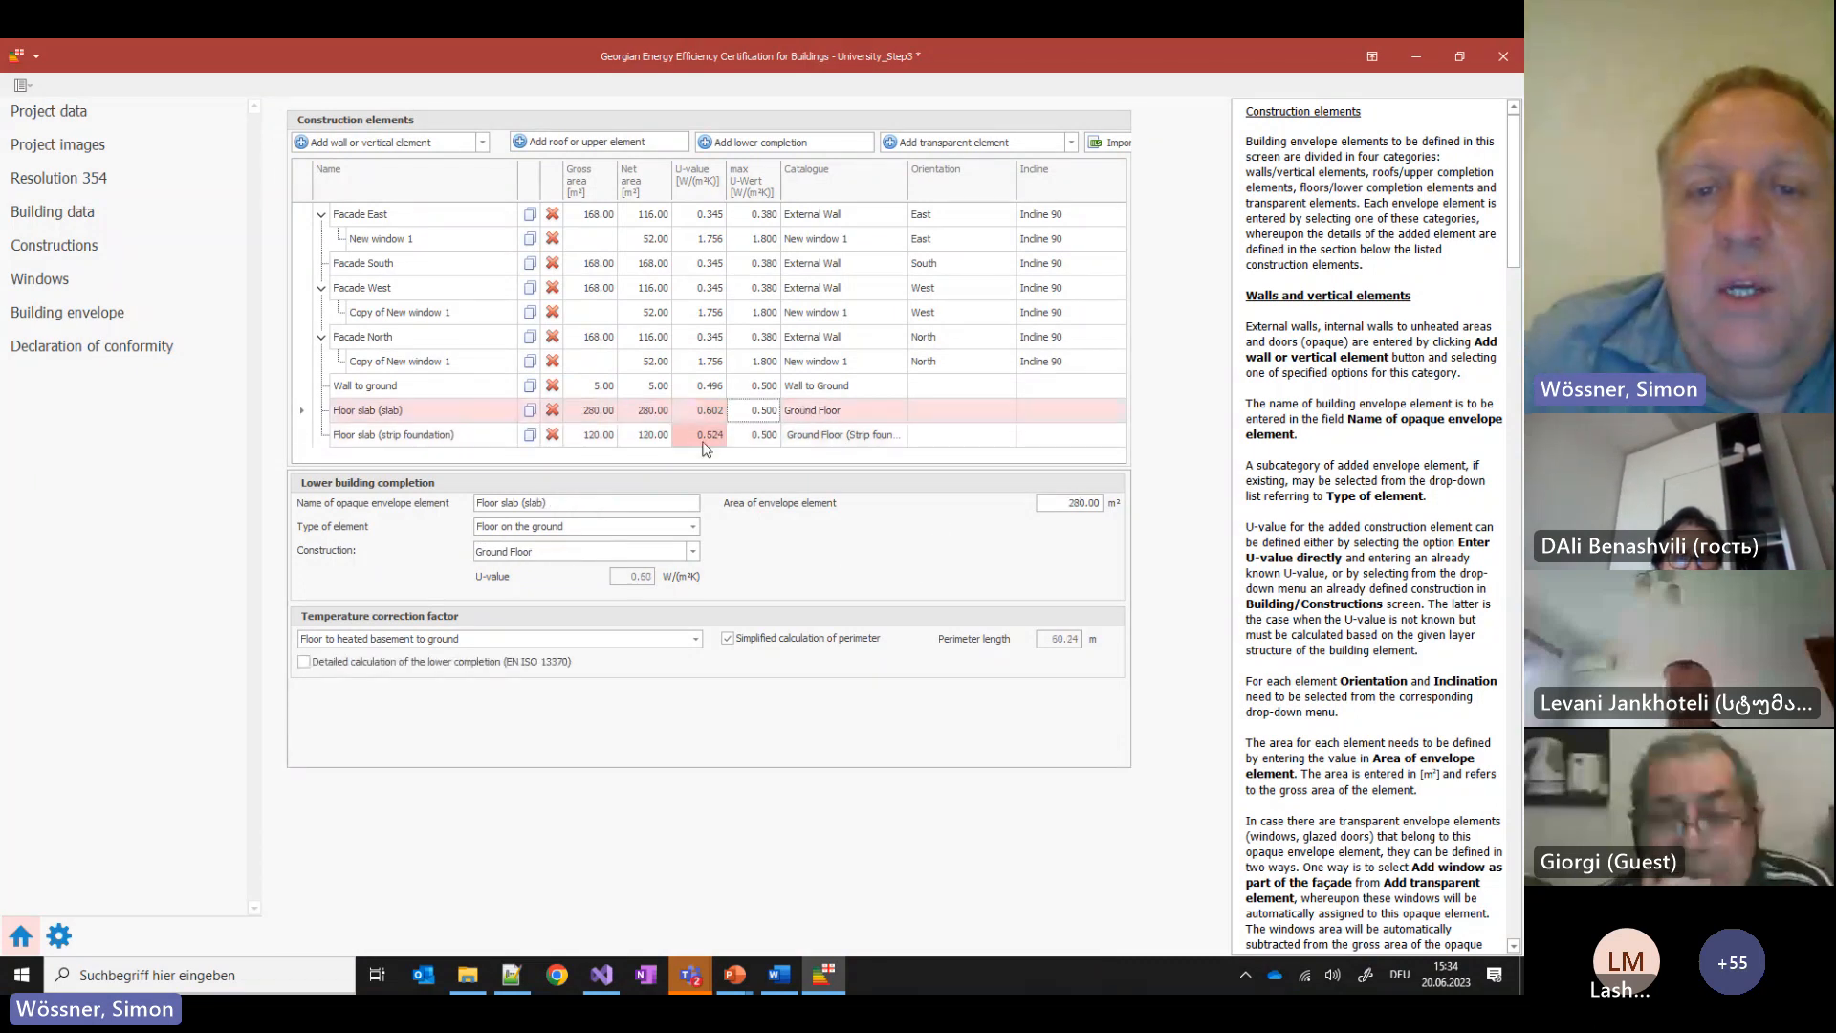
click(708, 337)
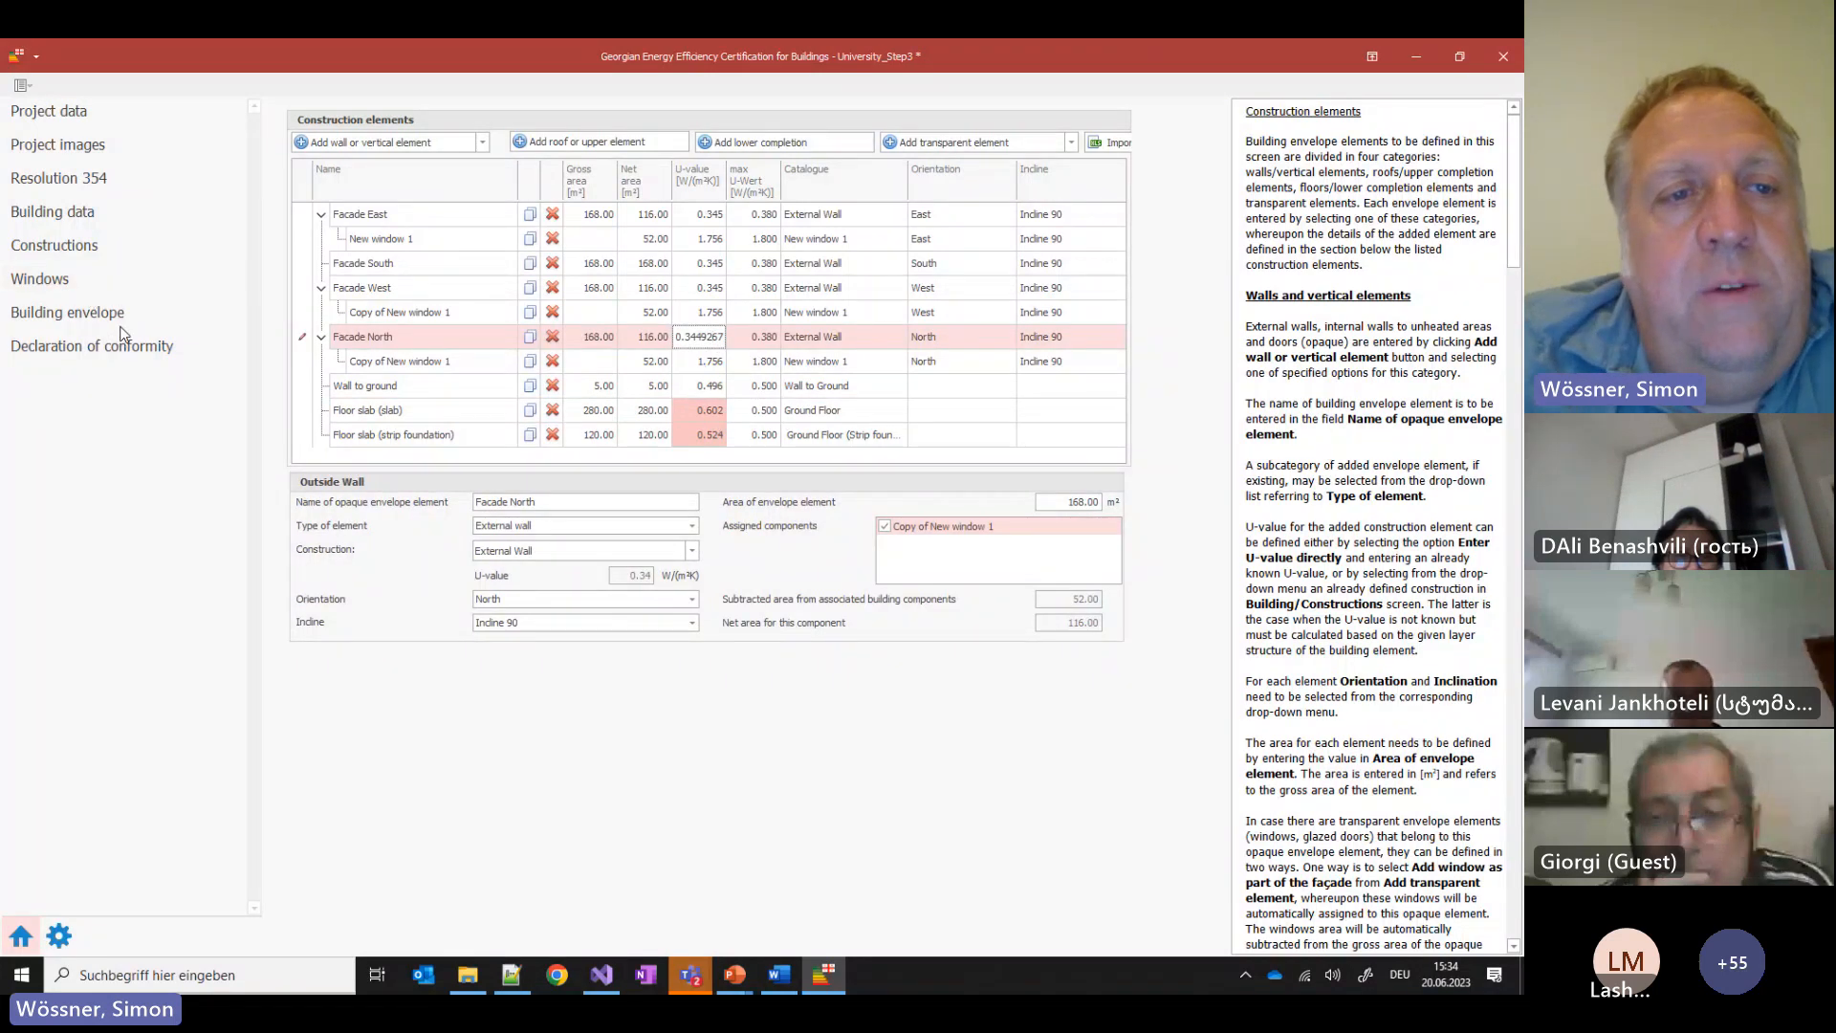
Review the conformity errors flagging both floor slabs, with floor mean U-value 0.60 exceeding 0.38
click(95, 346)
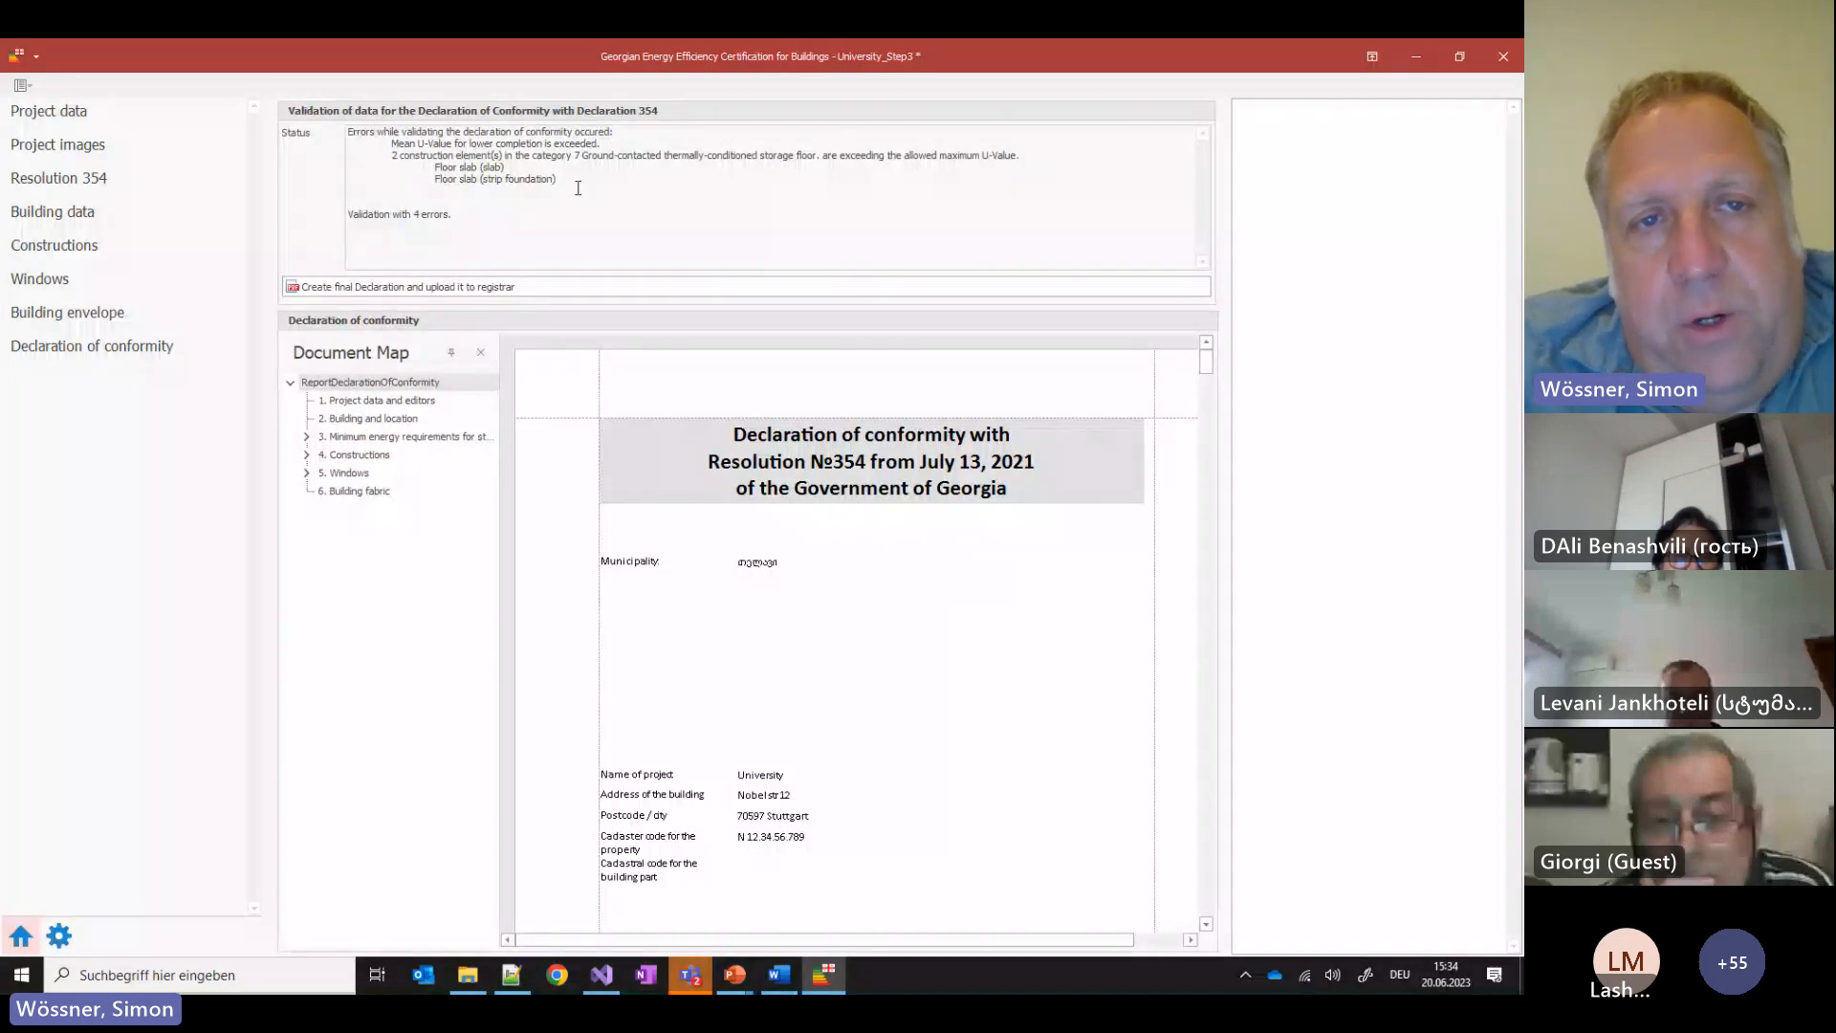
drag(577, 187, 349, 131)
click(681, 206)
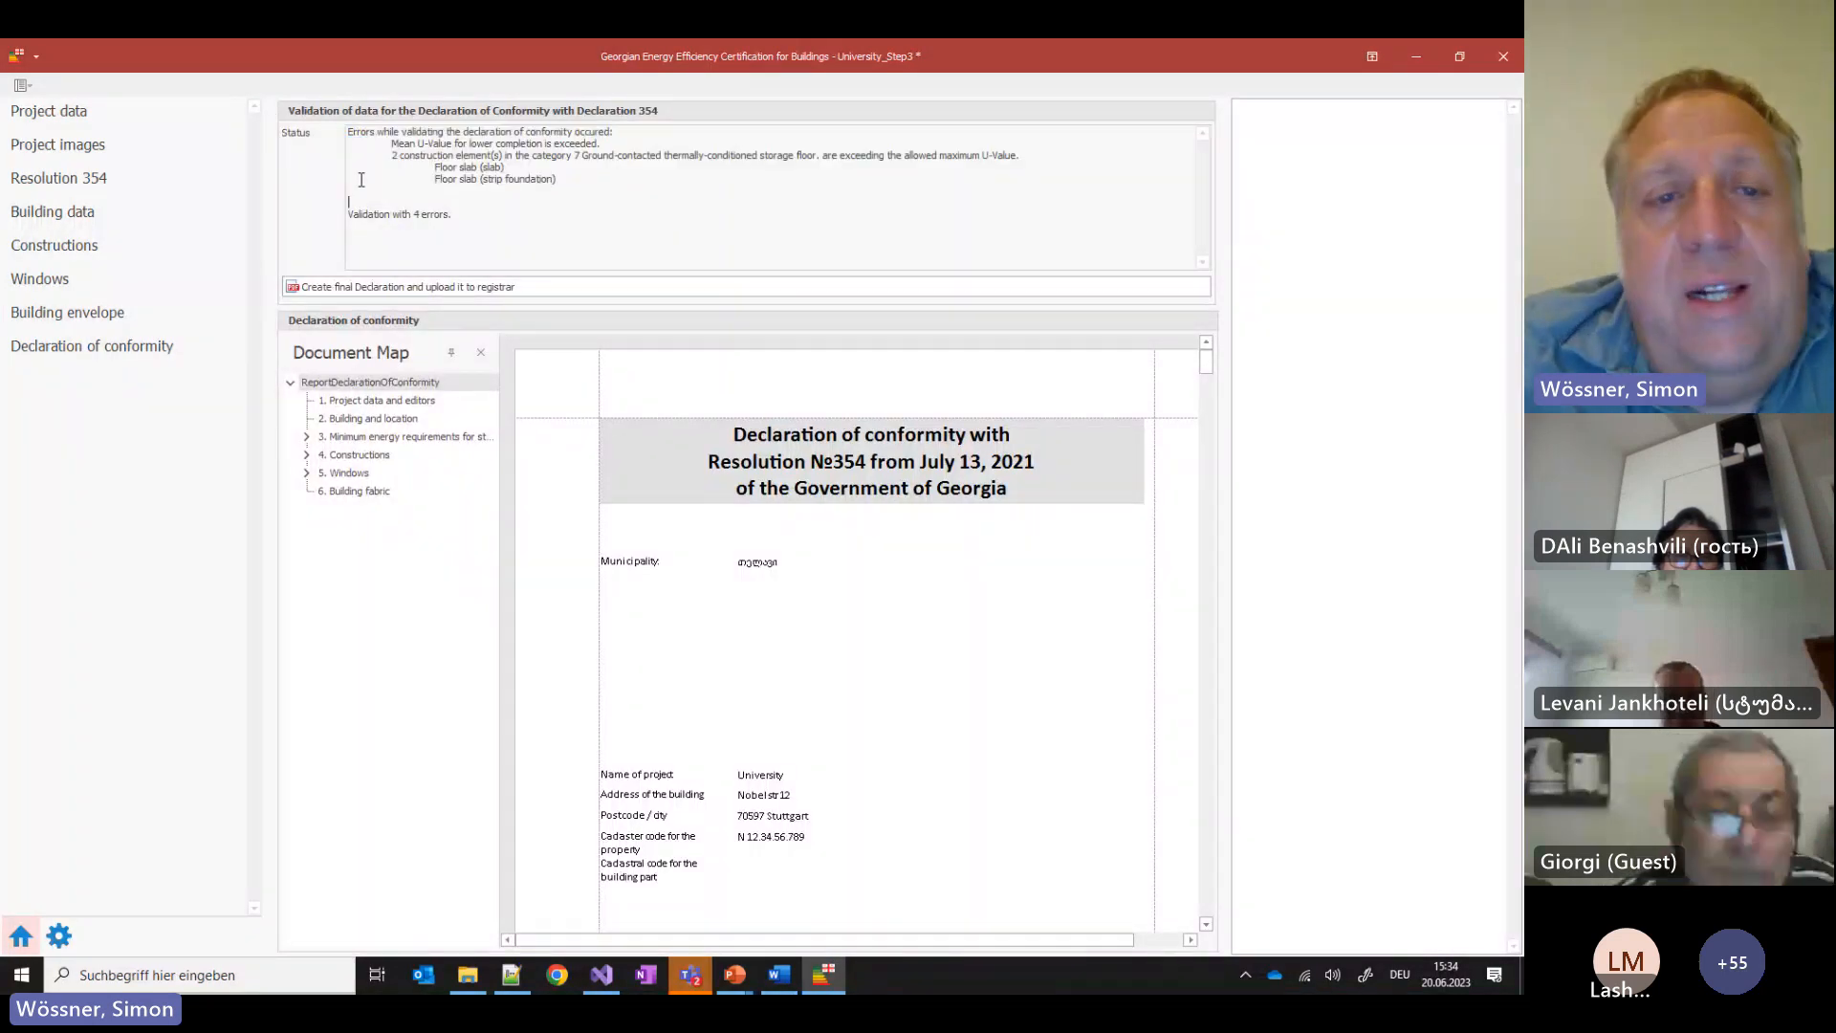
click(324, 438)
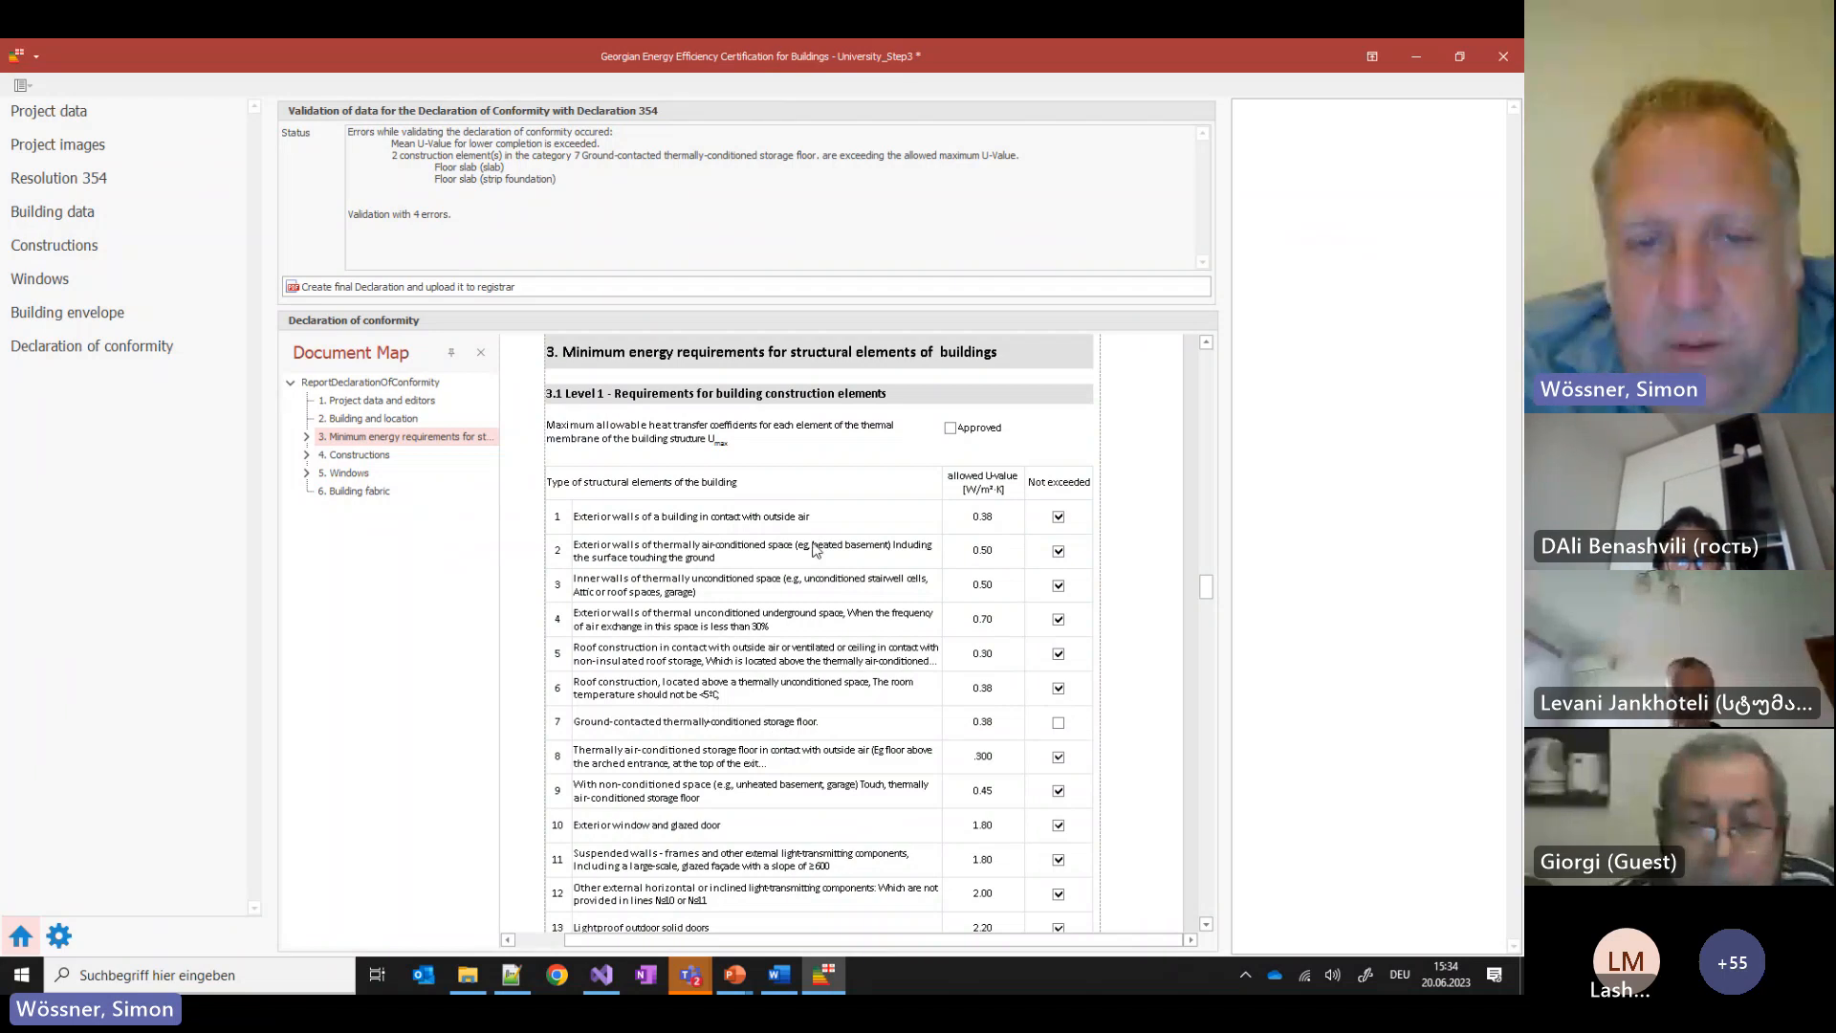
scroll(887, 709, down, 10)
scroll(889, 602, down, 3)
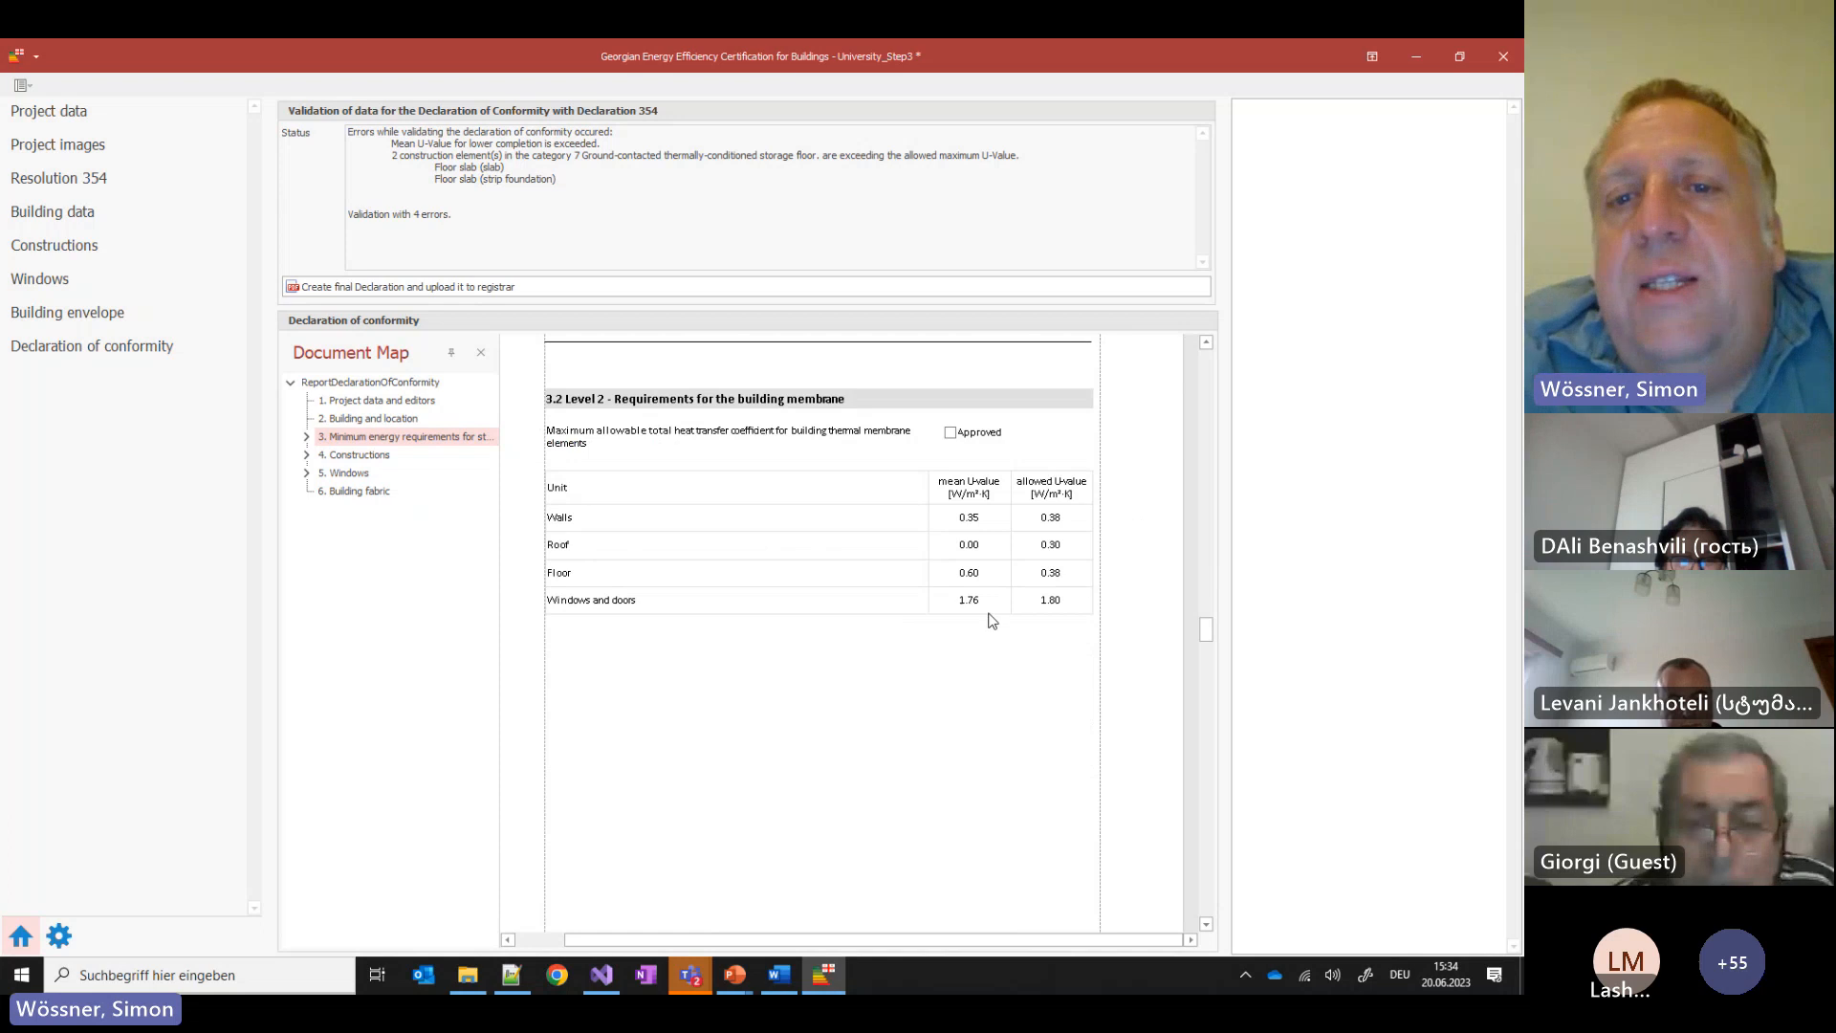
Thicken the Ground Floor construction's EPS layer from 5 cm to 10 cm
click(54, 246)
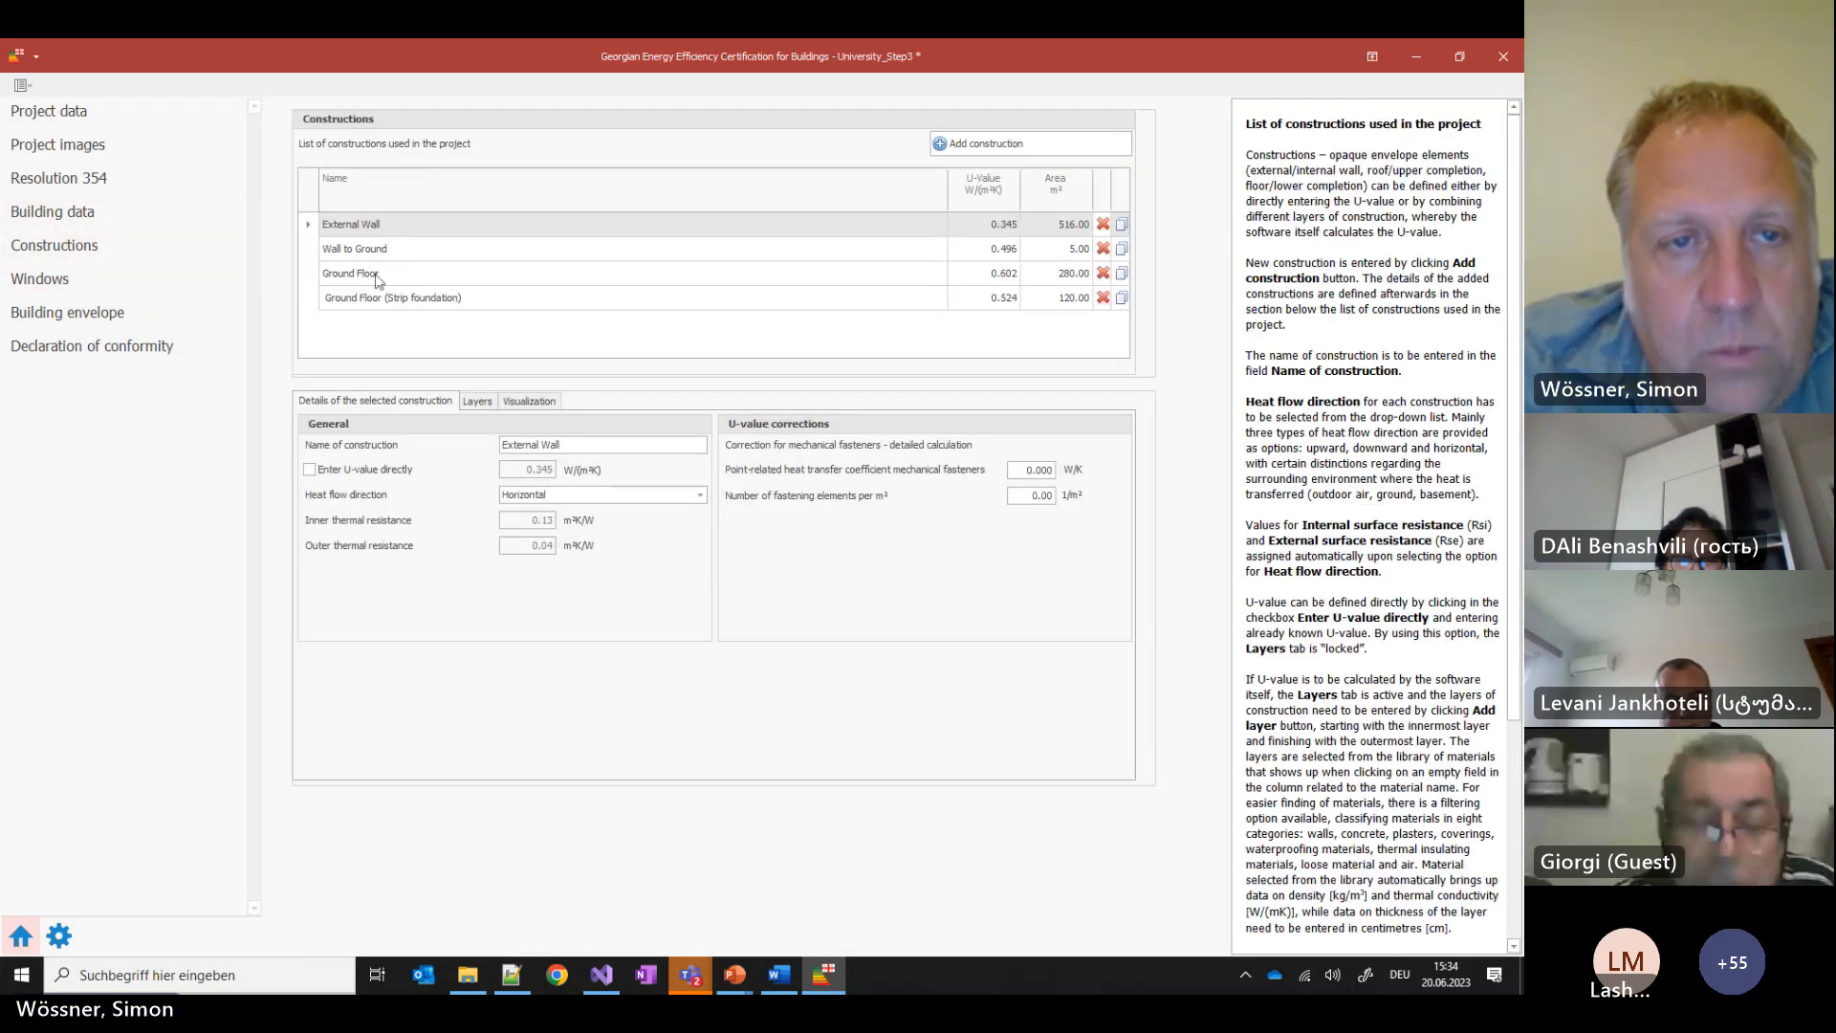
click(385, 278)
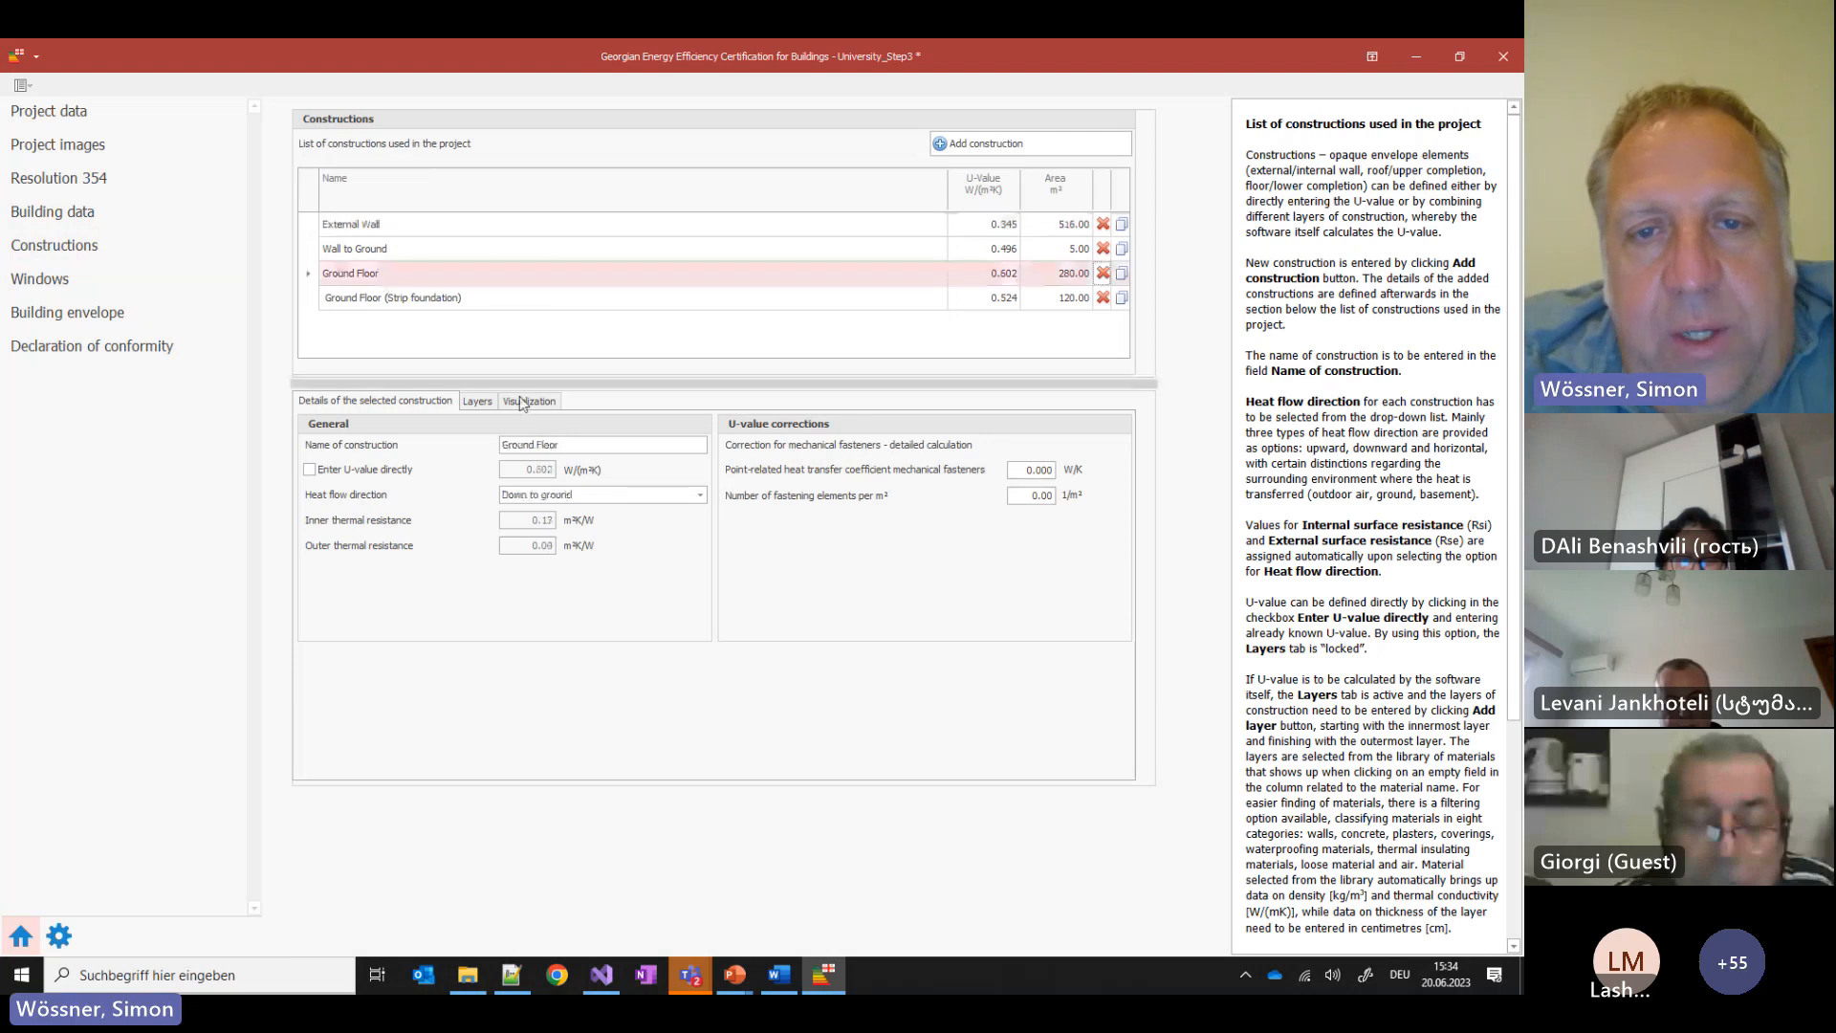
click(479, 400)
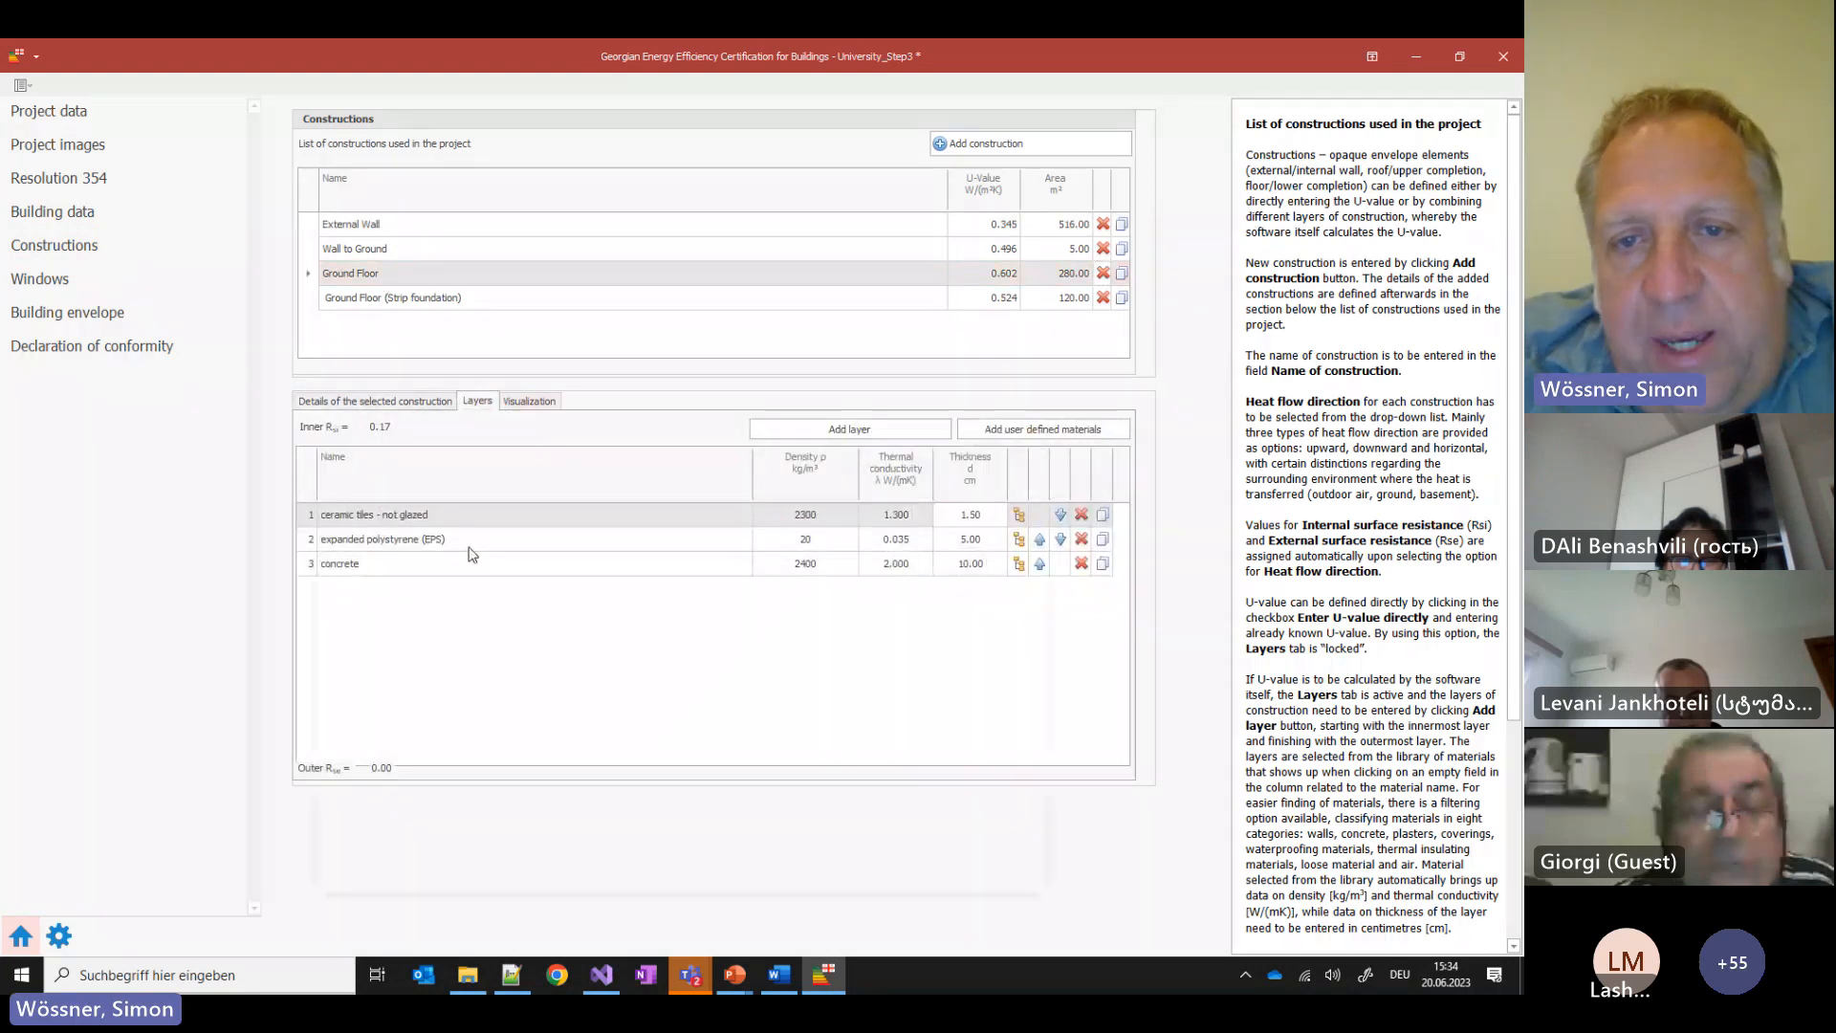
click(965, 539)
drag(952, 543, 976, 541)
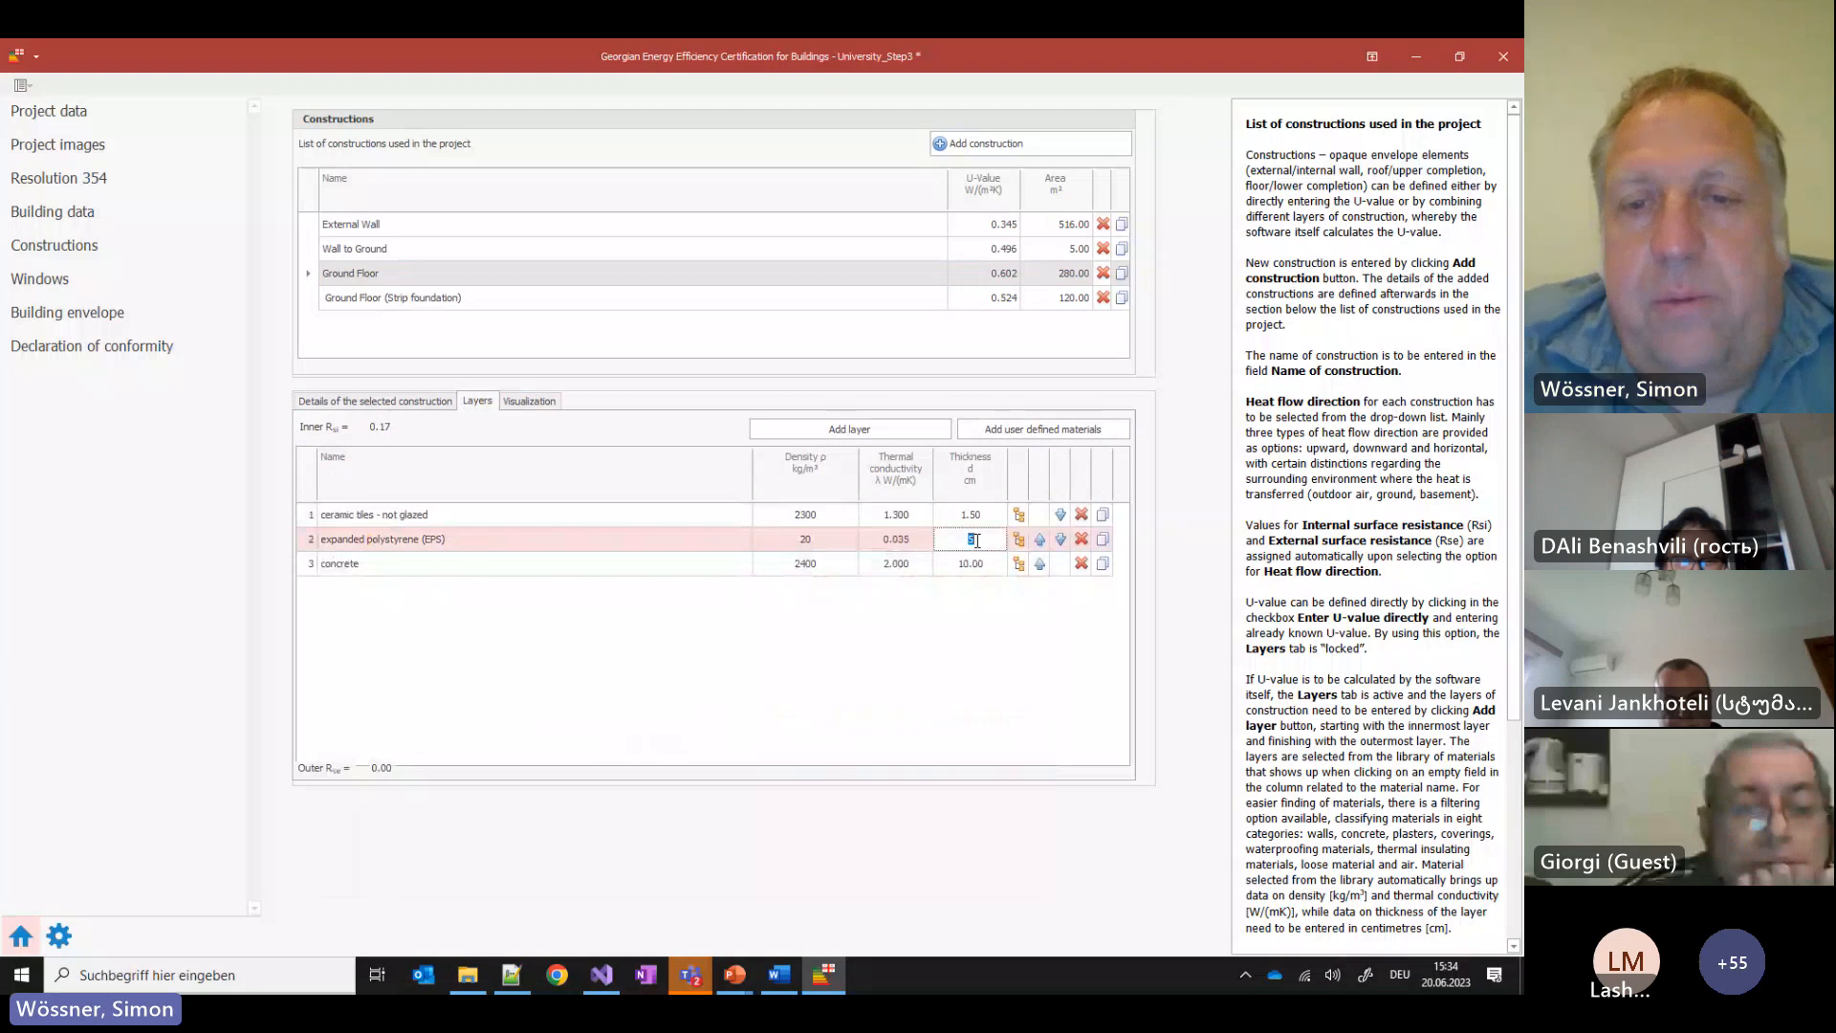
text(10)
key(Return)
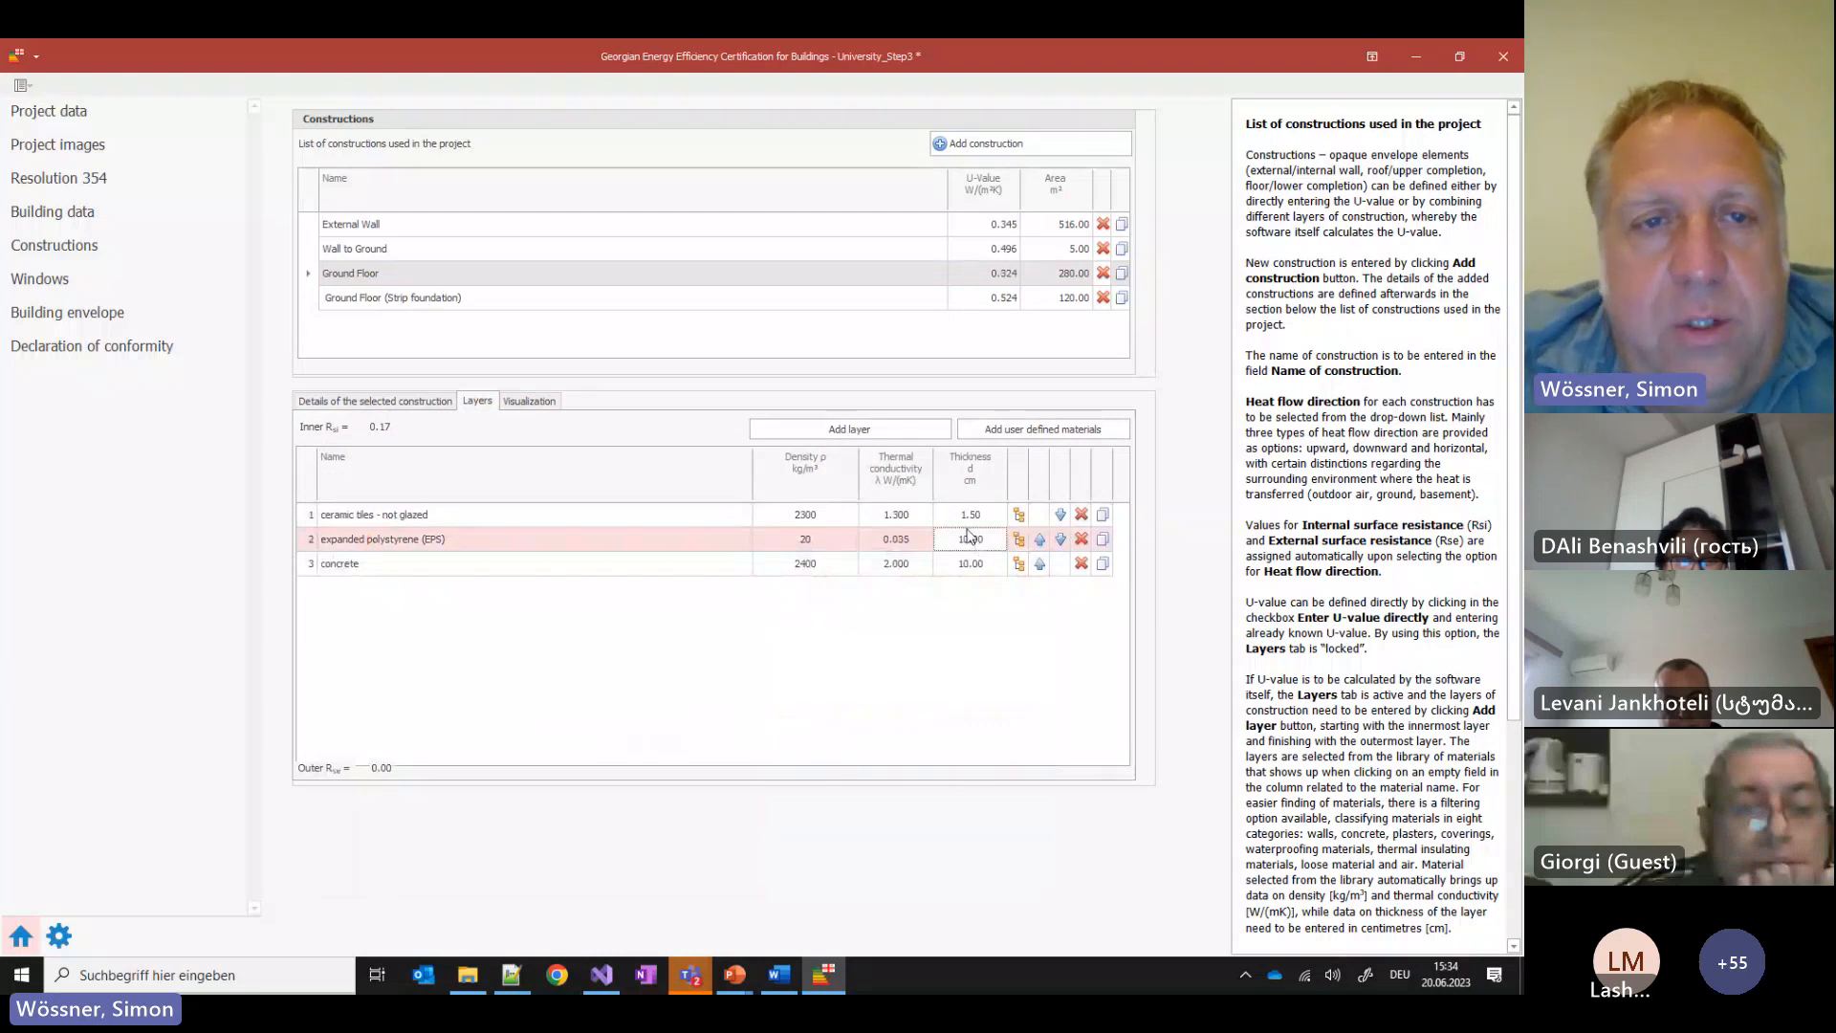
Set the Ground Floor (Strip foundation) EPS layer to 10 cm as well
click(451, 298)
click(939, 538)
text(10)
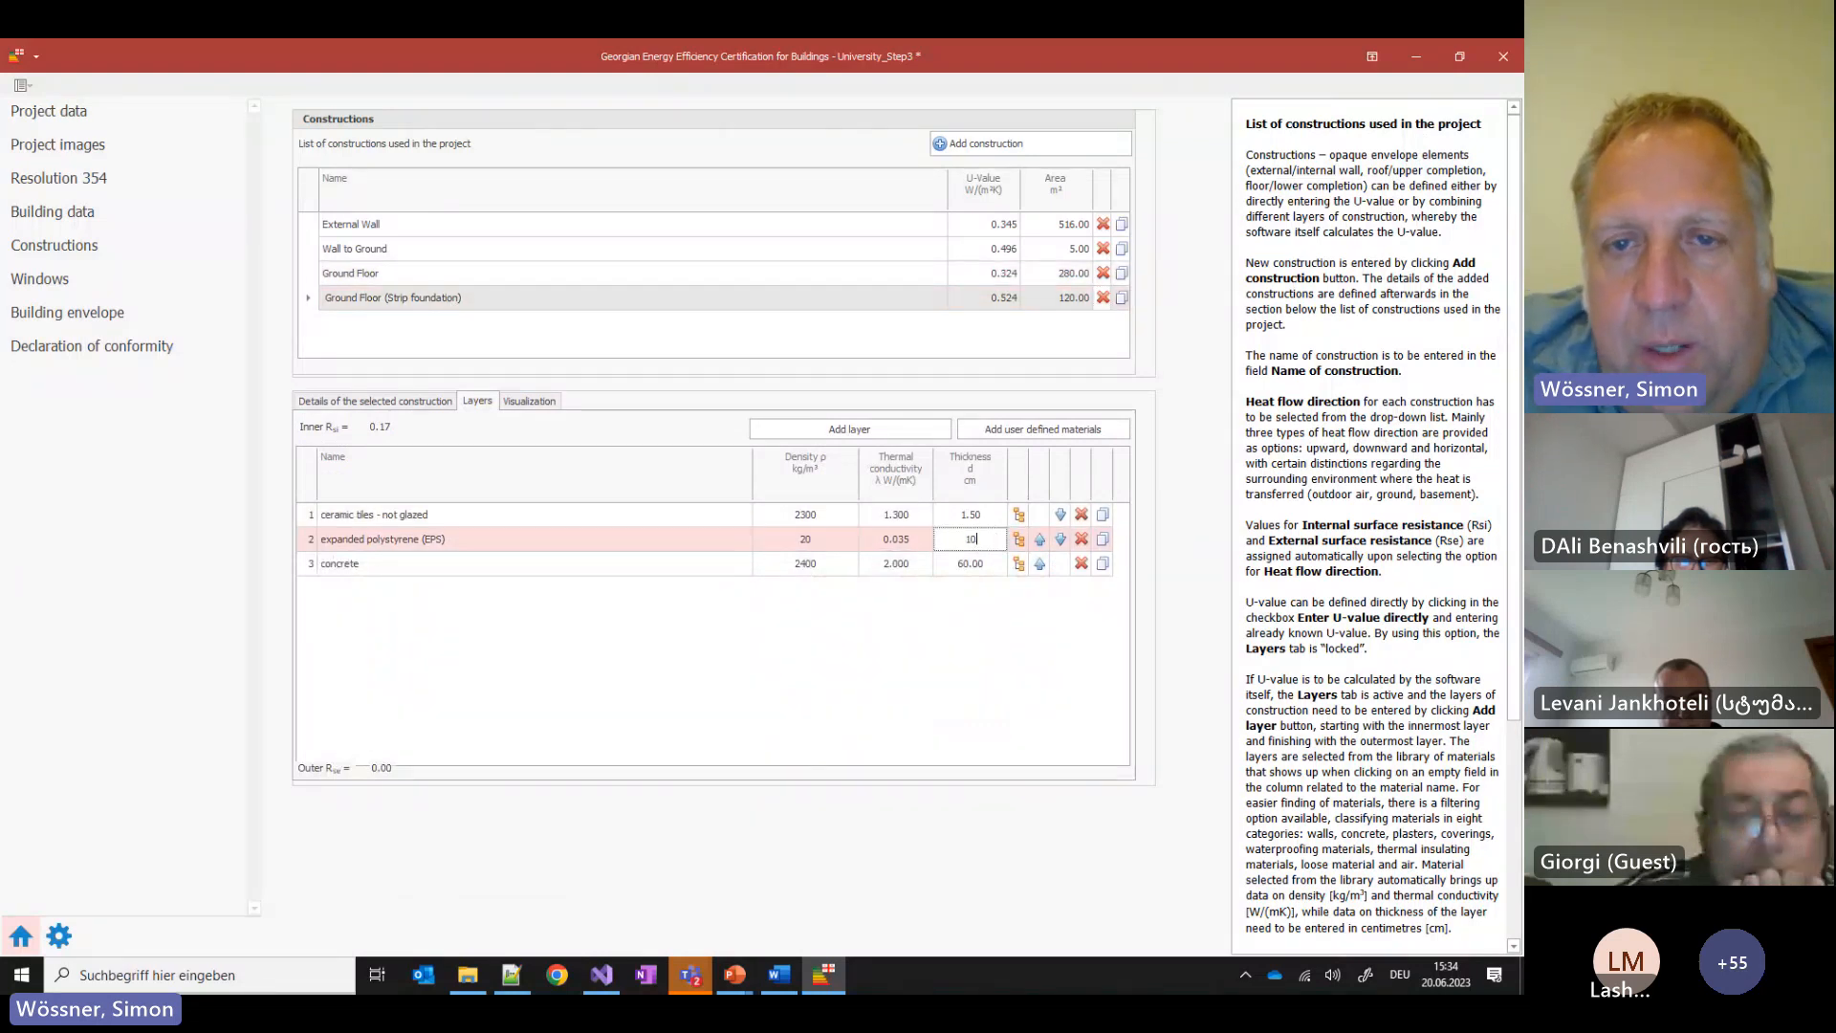
key(Return)
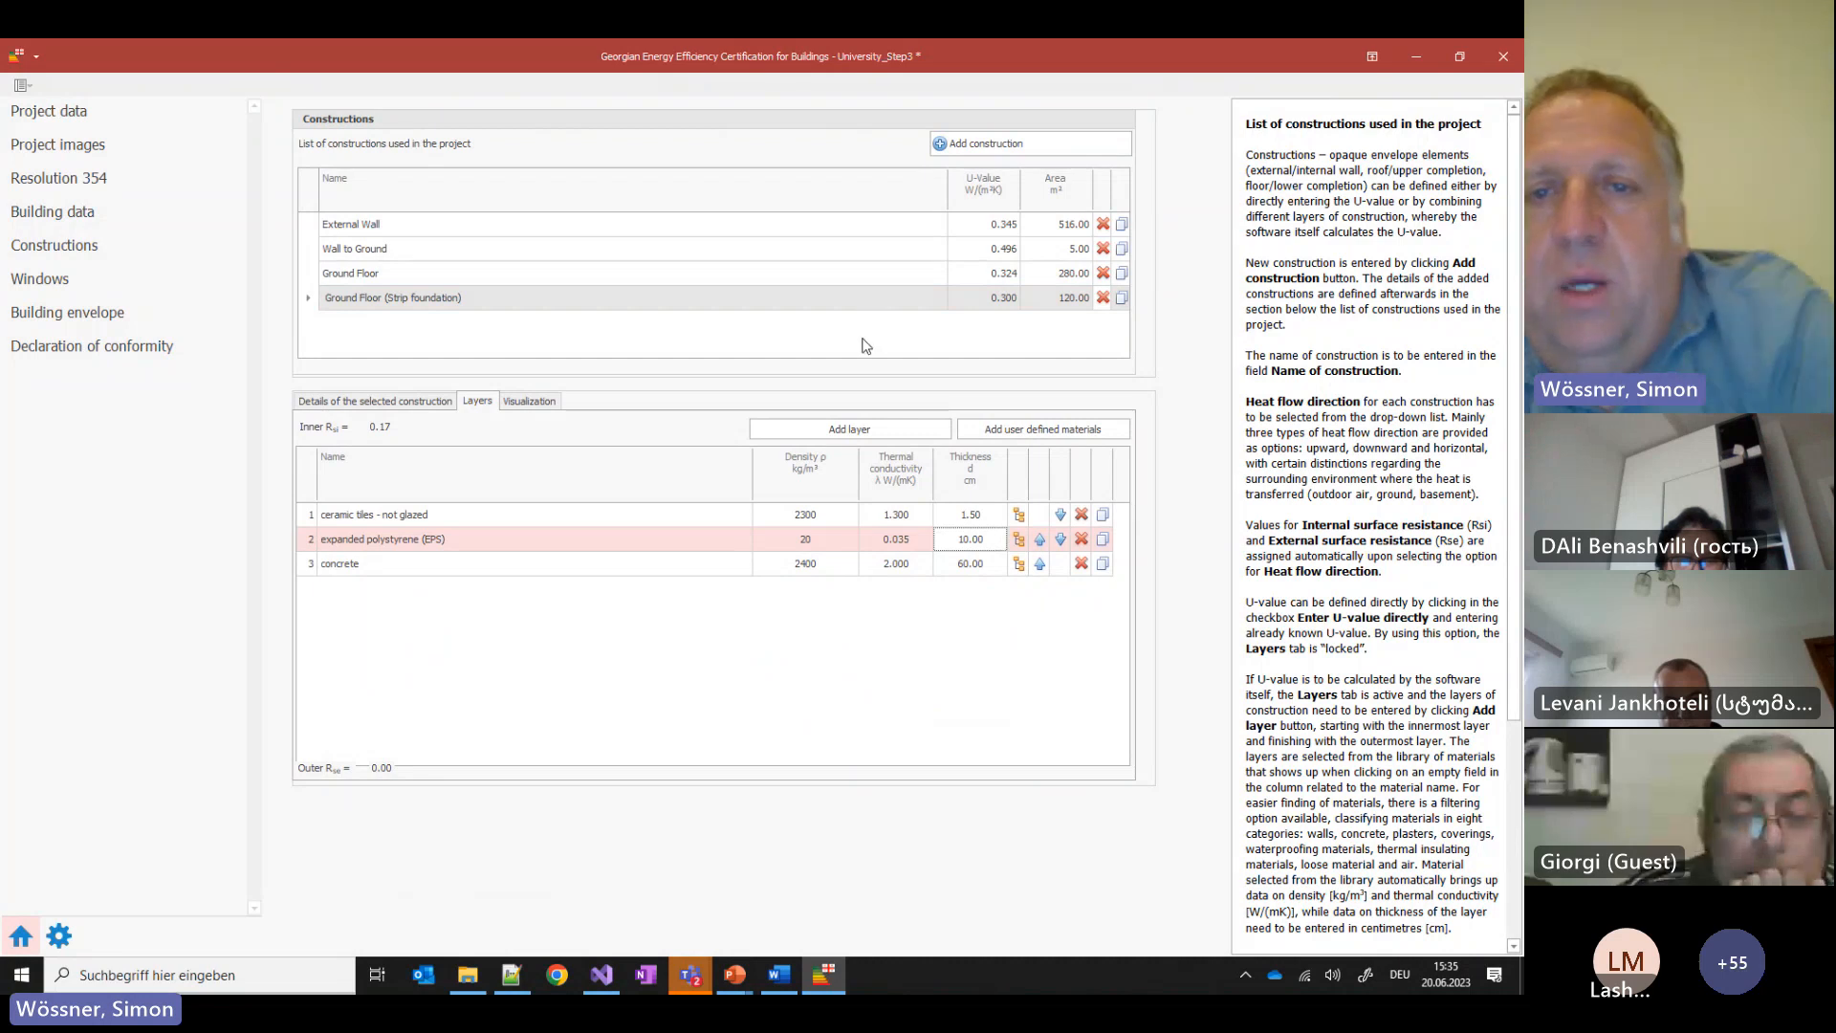
click(1002, 348)
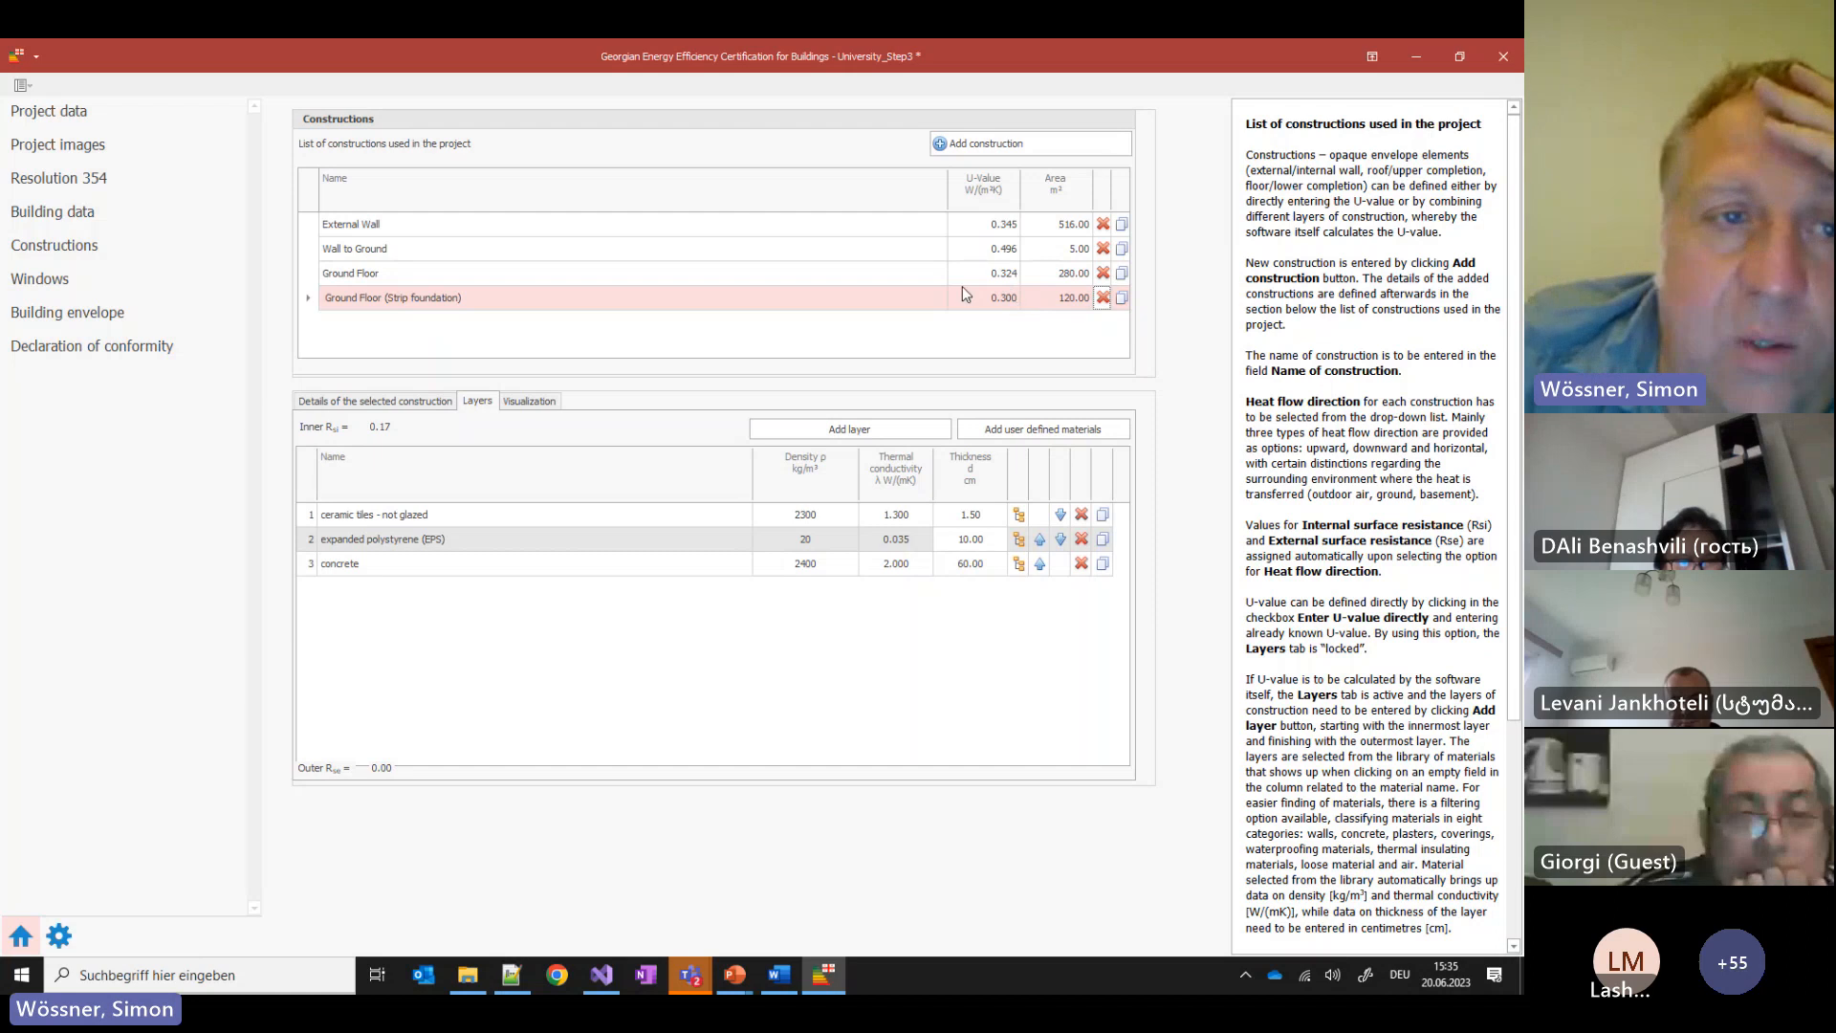
click(39, 314)
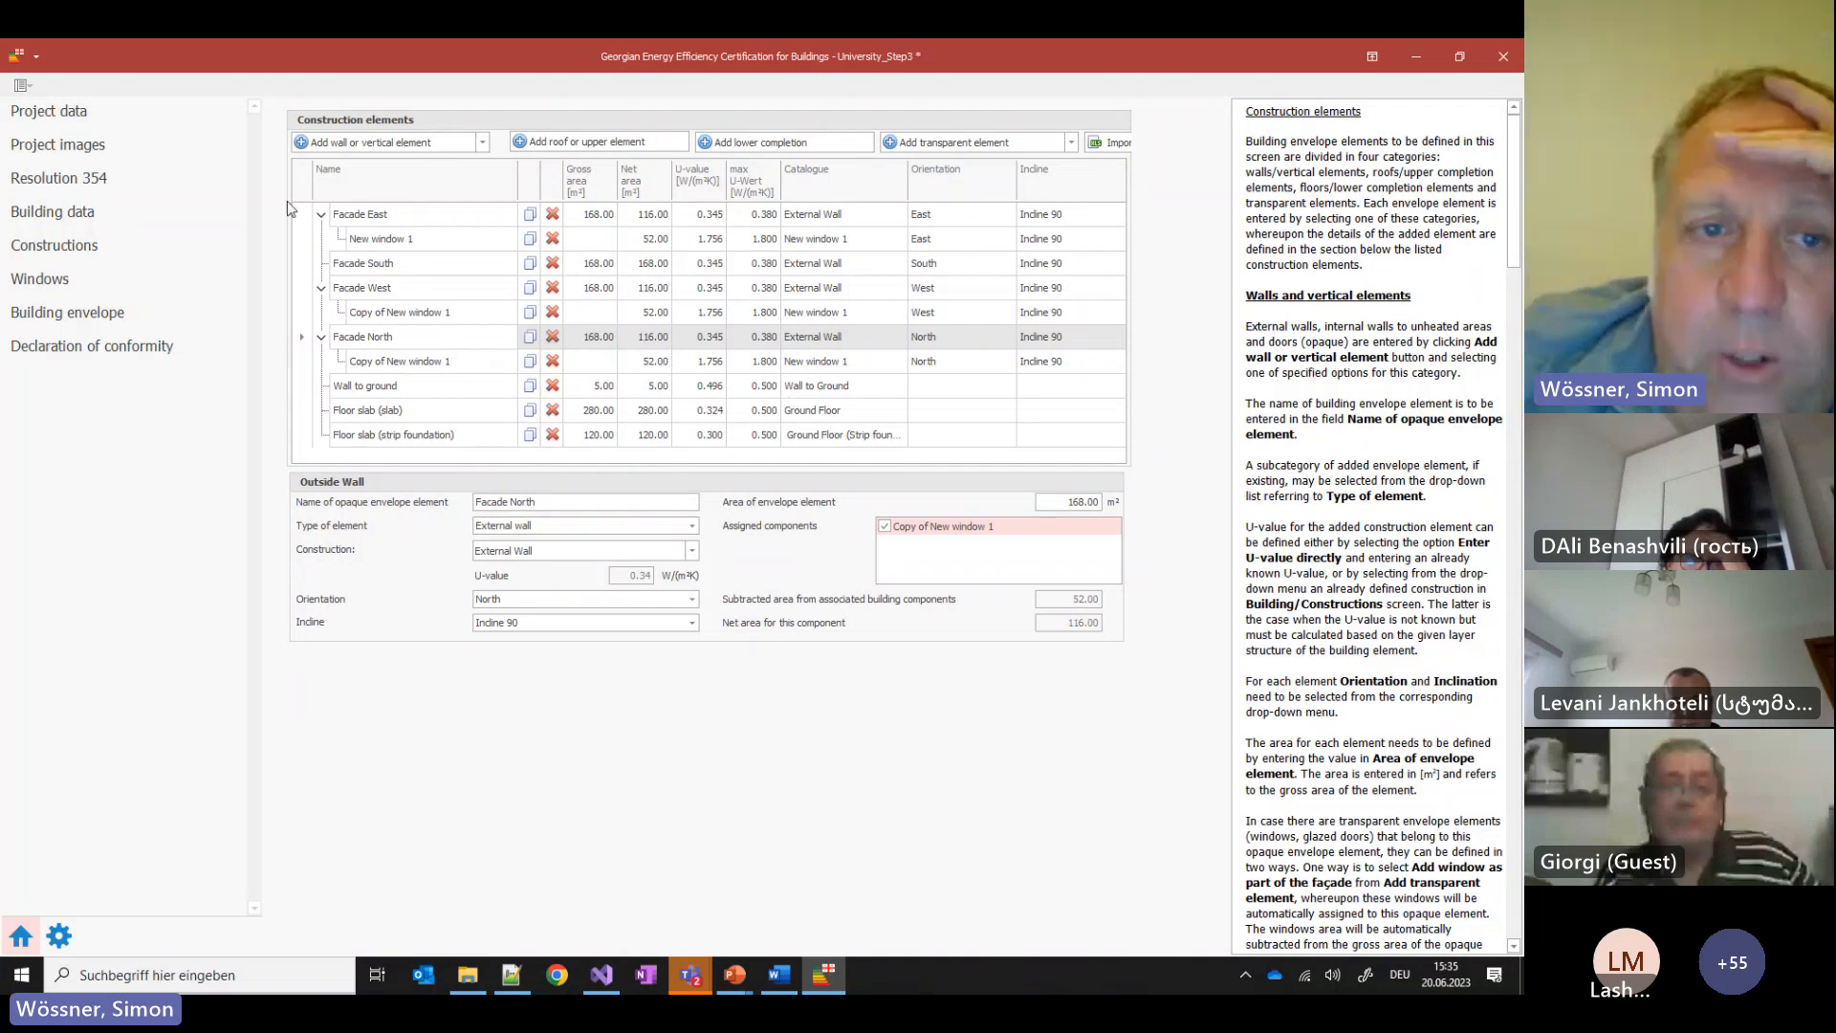
Confirm the Declaration of conformity now validates with no warnings or errors
click(55, 356)
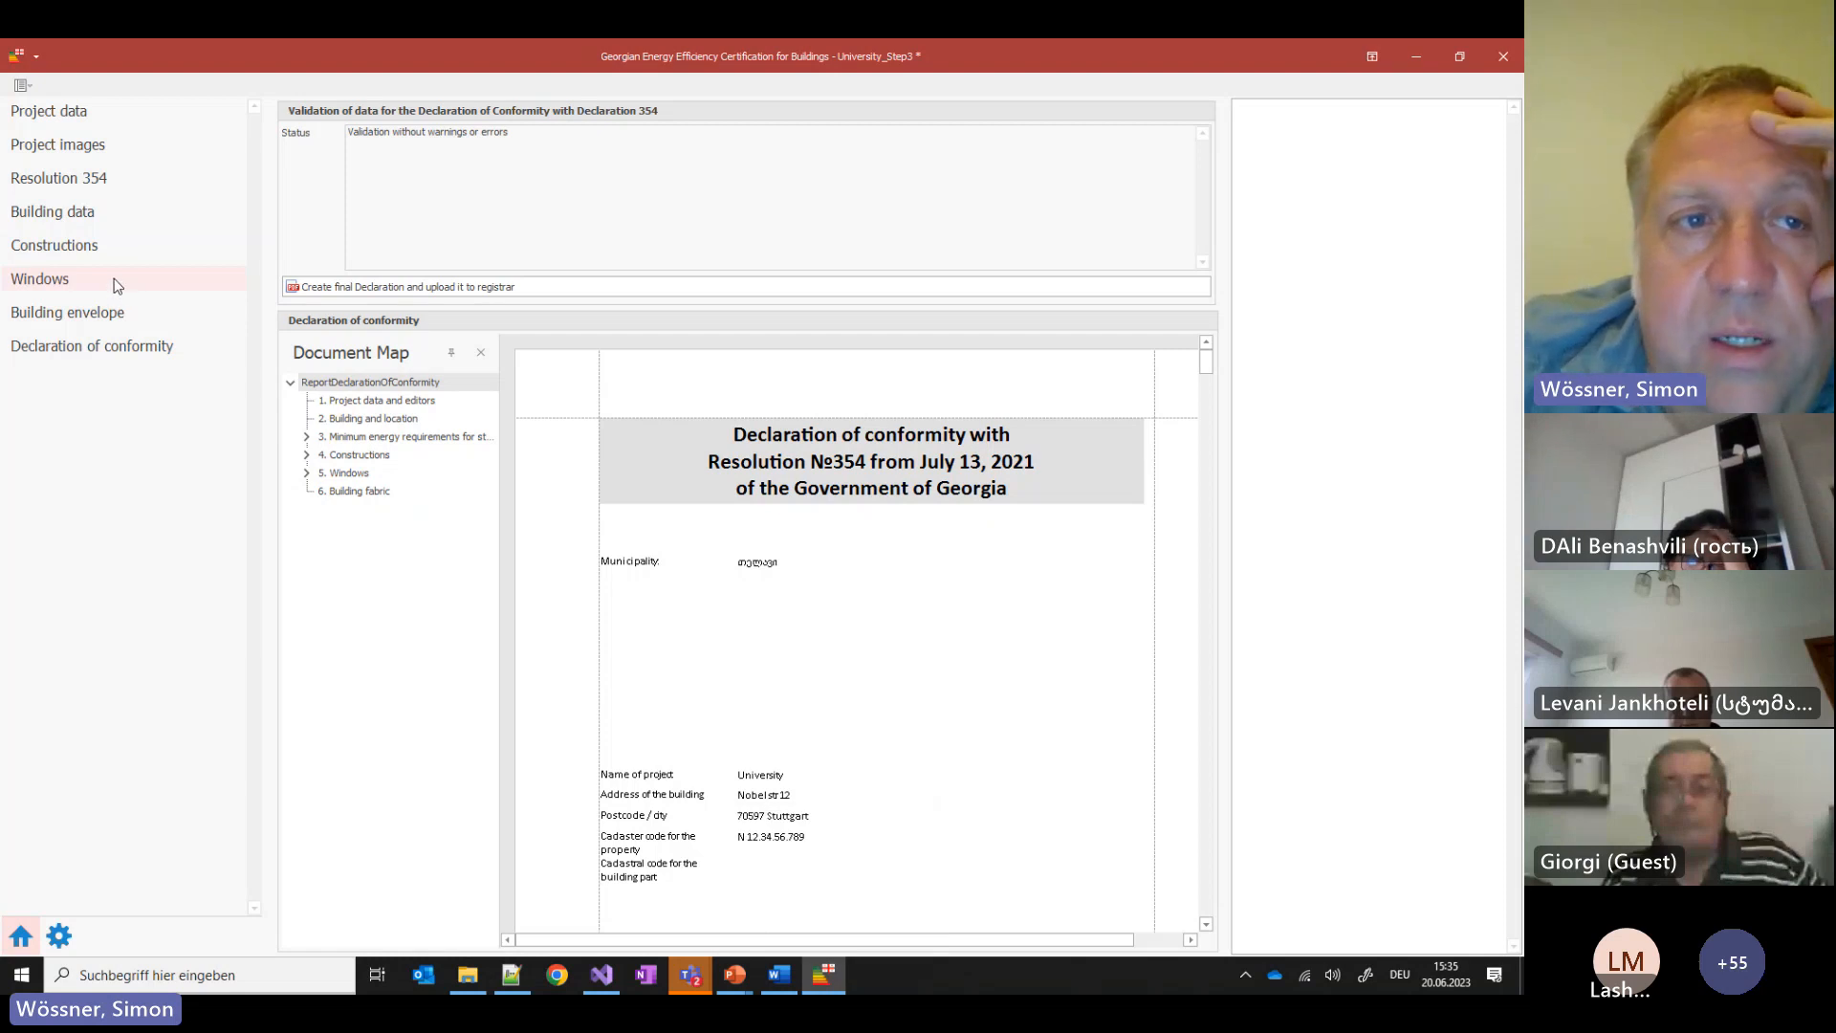
click(78, 250)
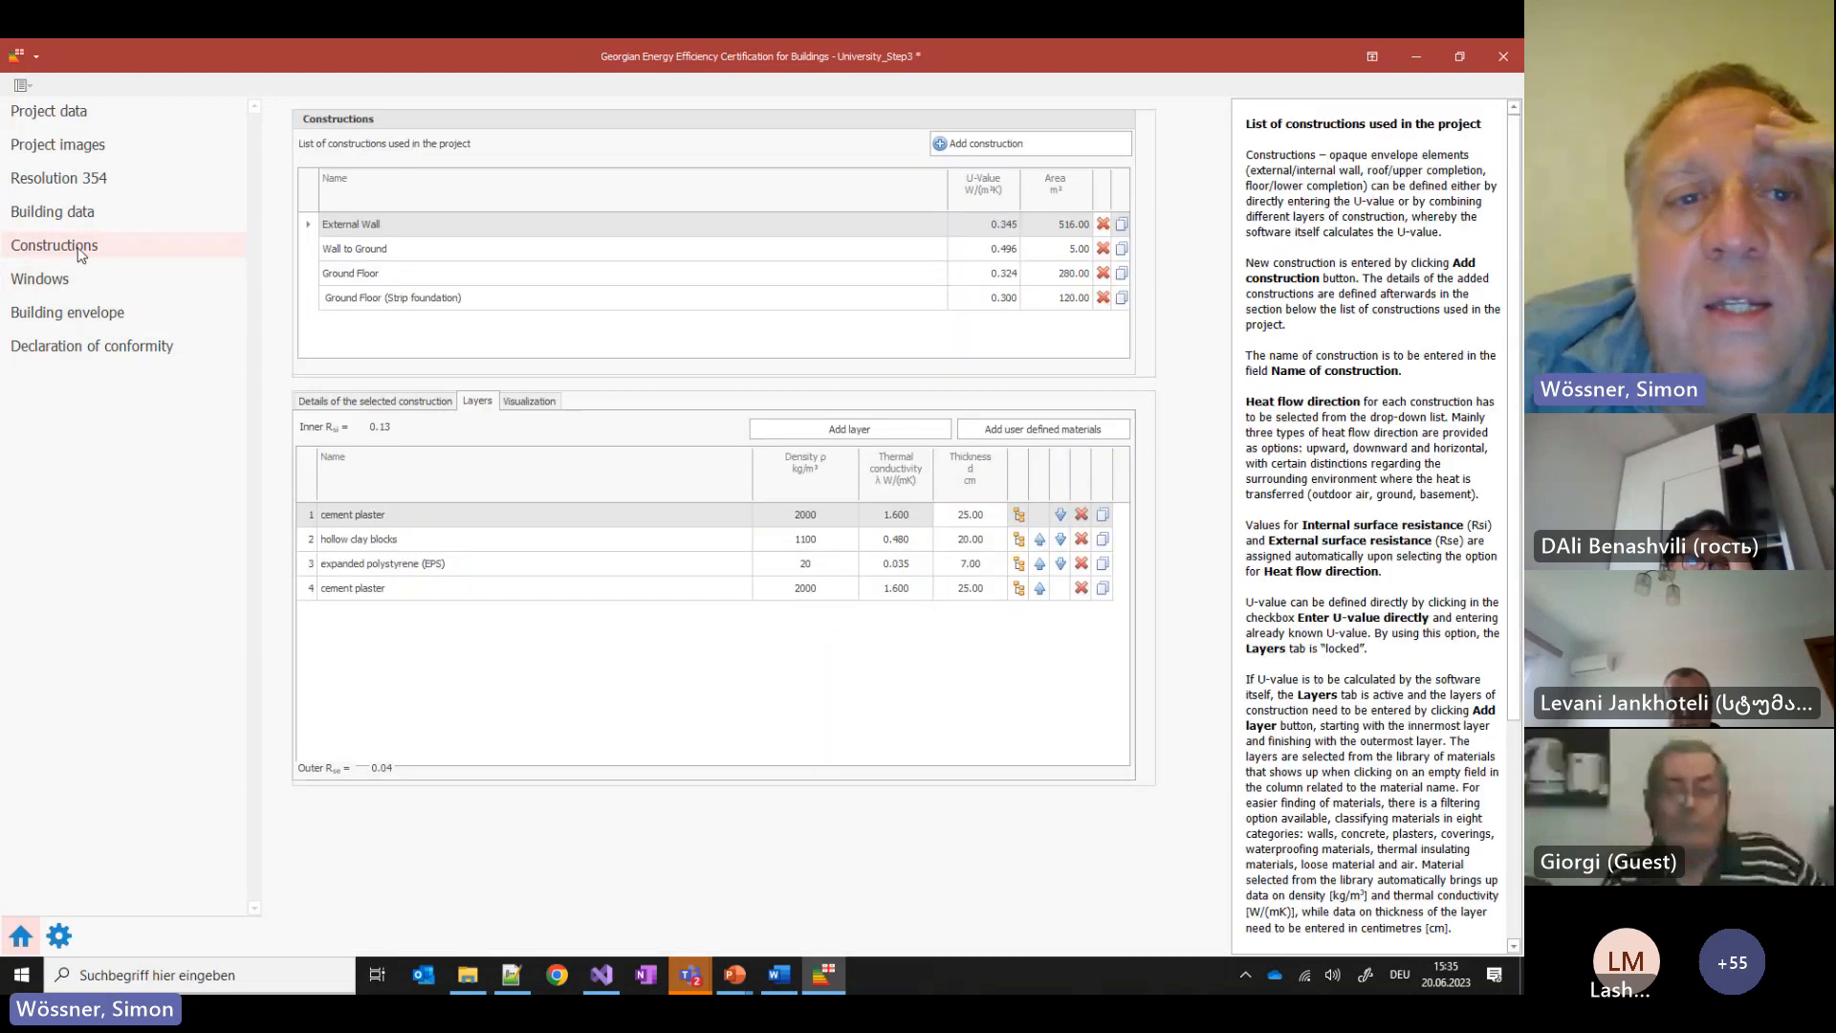
click(735, 985)
Step the slideshow back to the BUILDING: CONSTRUCTIONS slide with the ribbed-slab cross-section
click(932, 889)
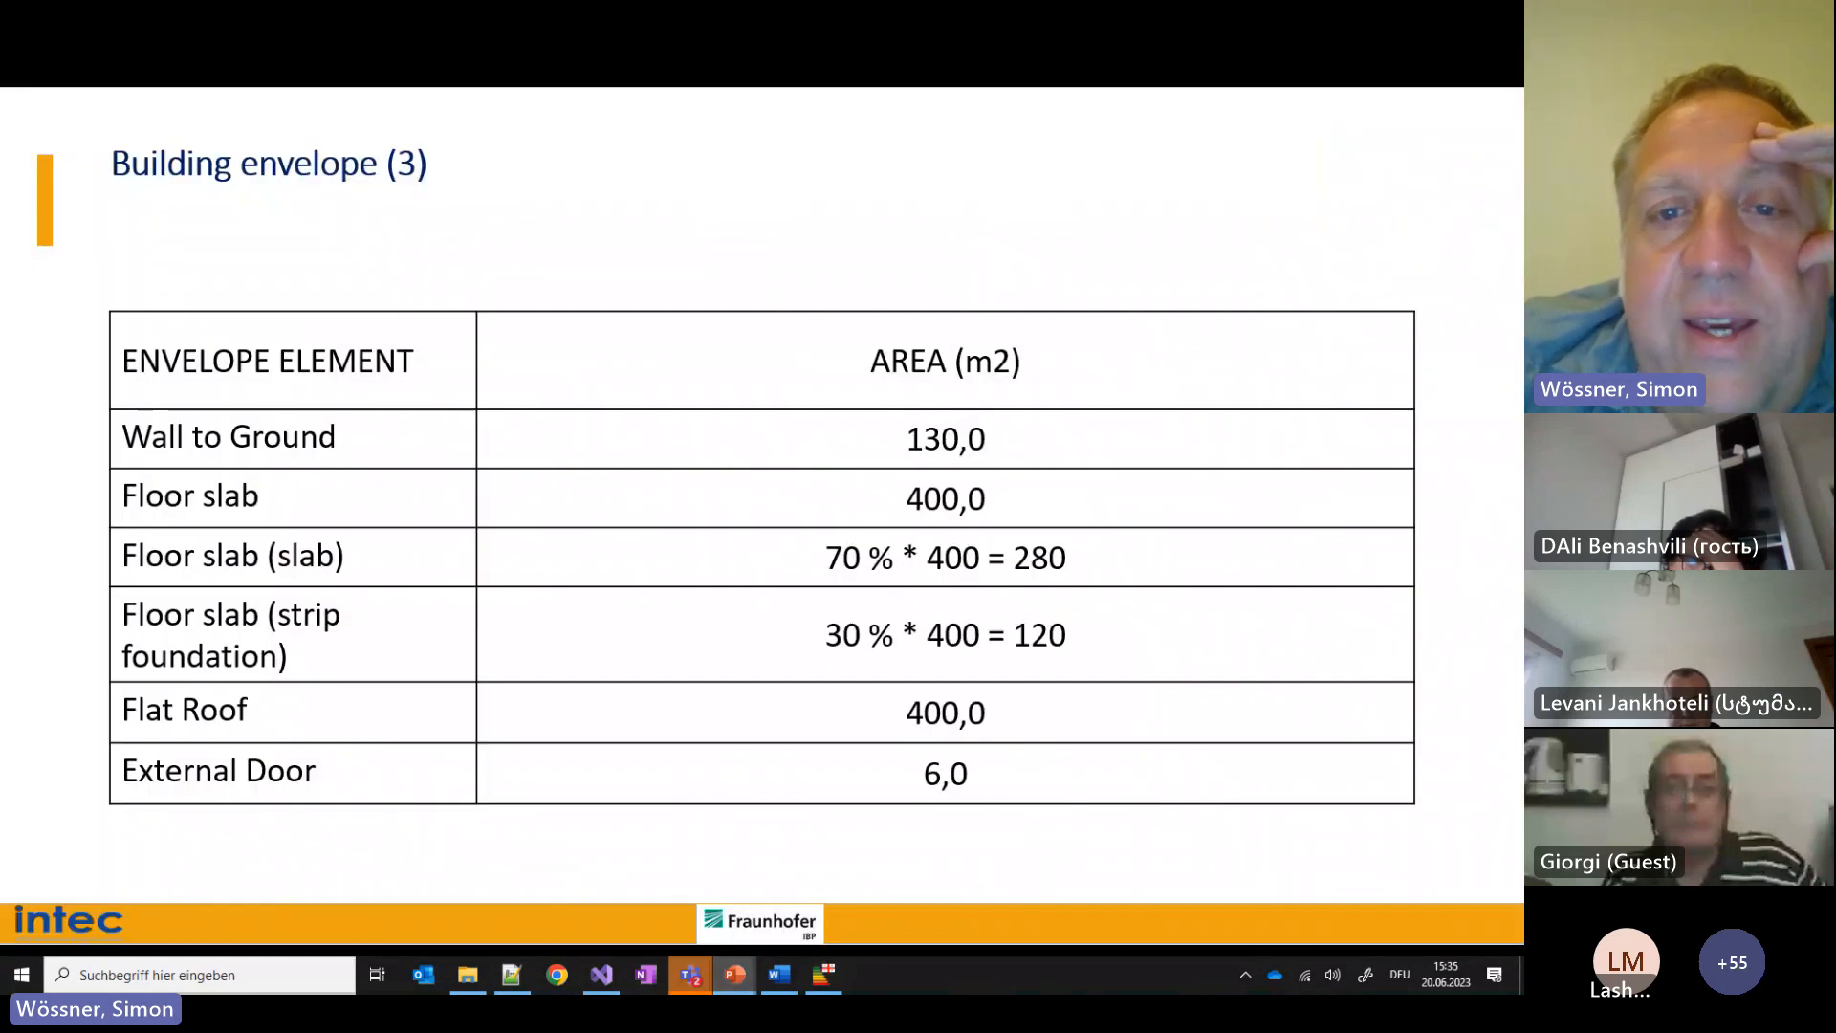
key(Left)
key(Left)
key(Left)
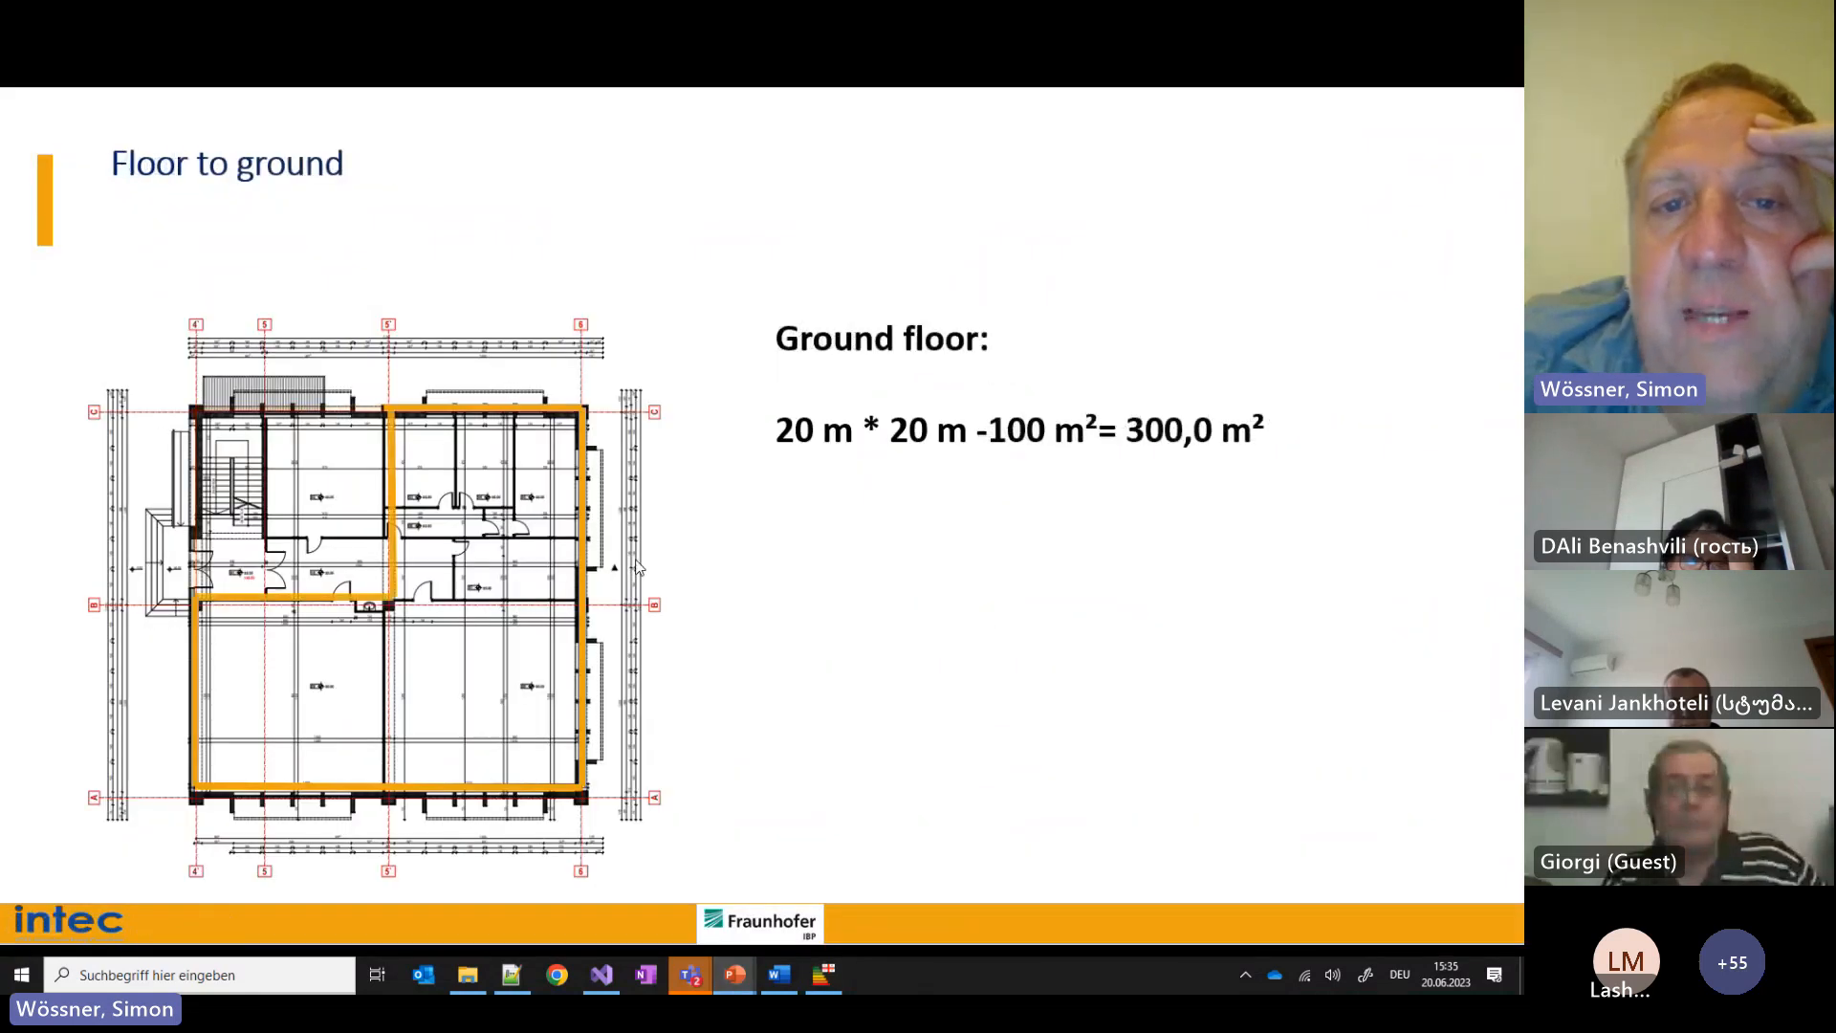
key(Left)
key(Left)
key(Left)
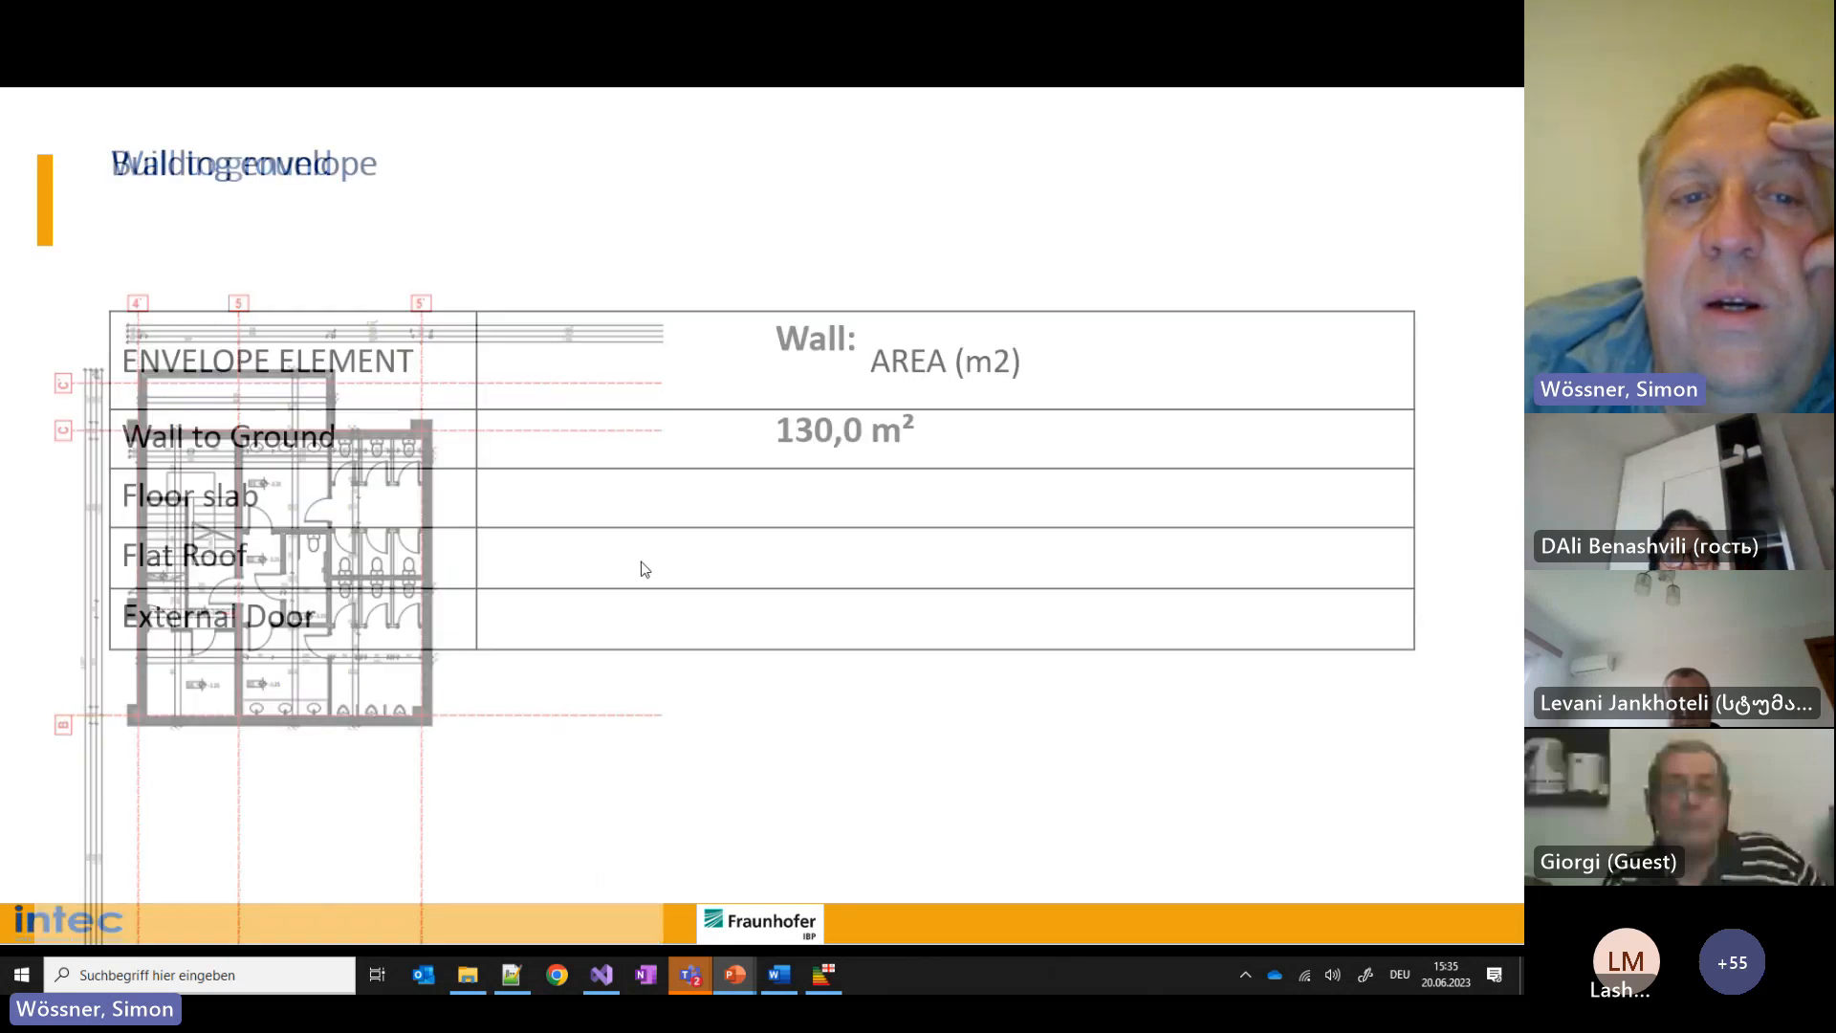
key(Left)
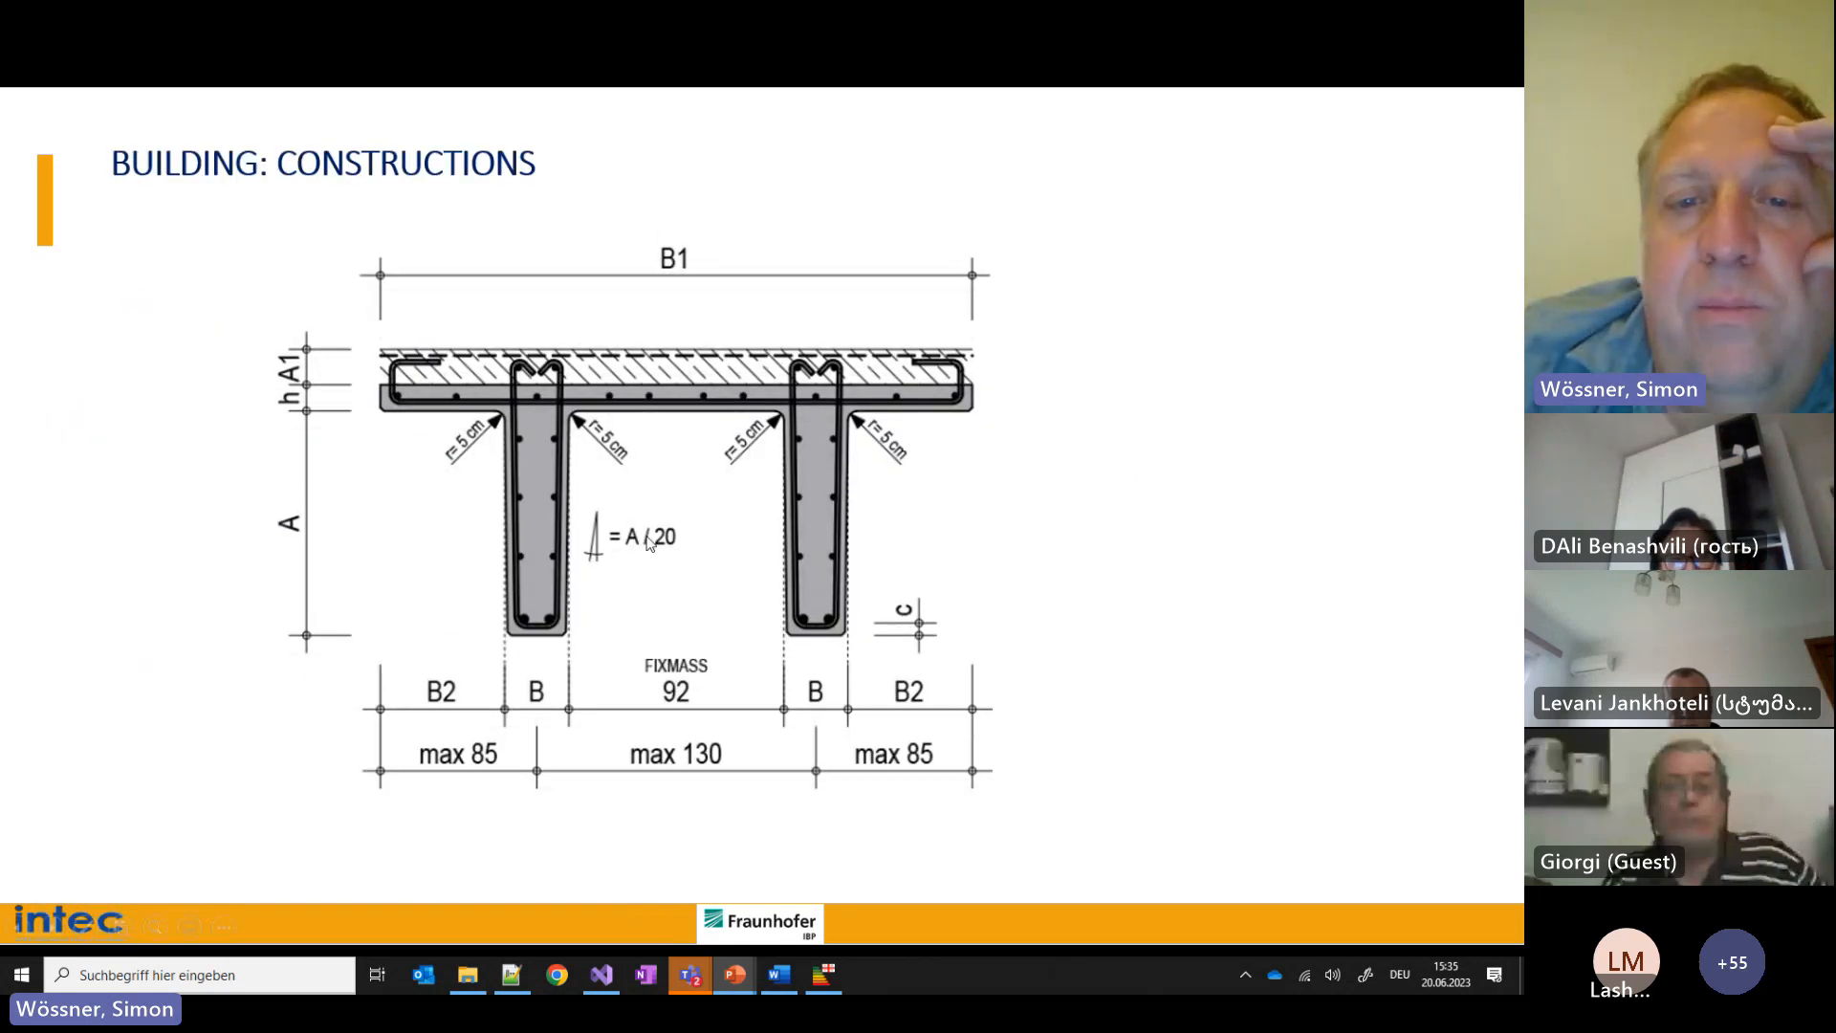
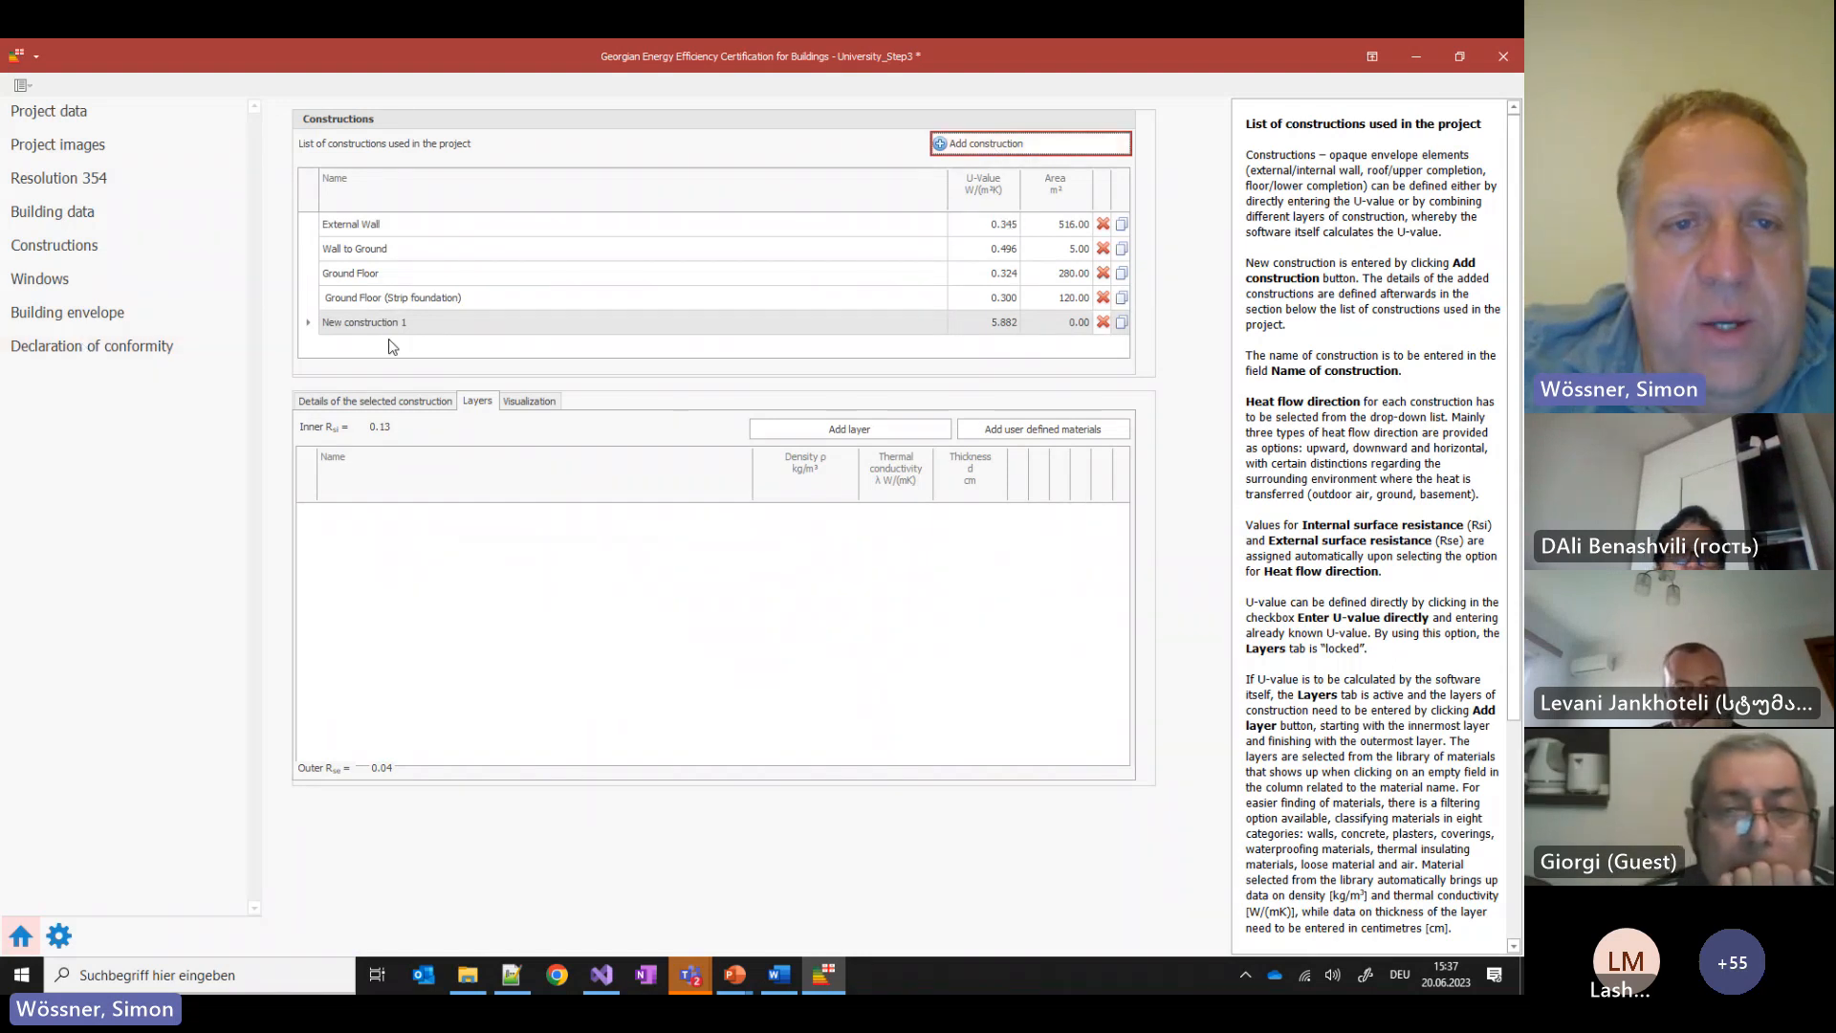
Rename the new construction to 'Roof' and set its heat flow direction to Up
click(371, 401)
drag(609, 449, 31, 444)
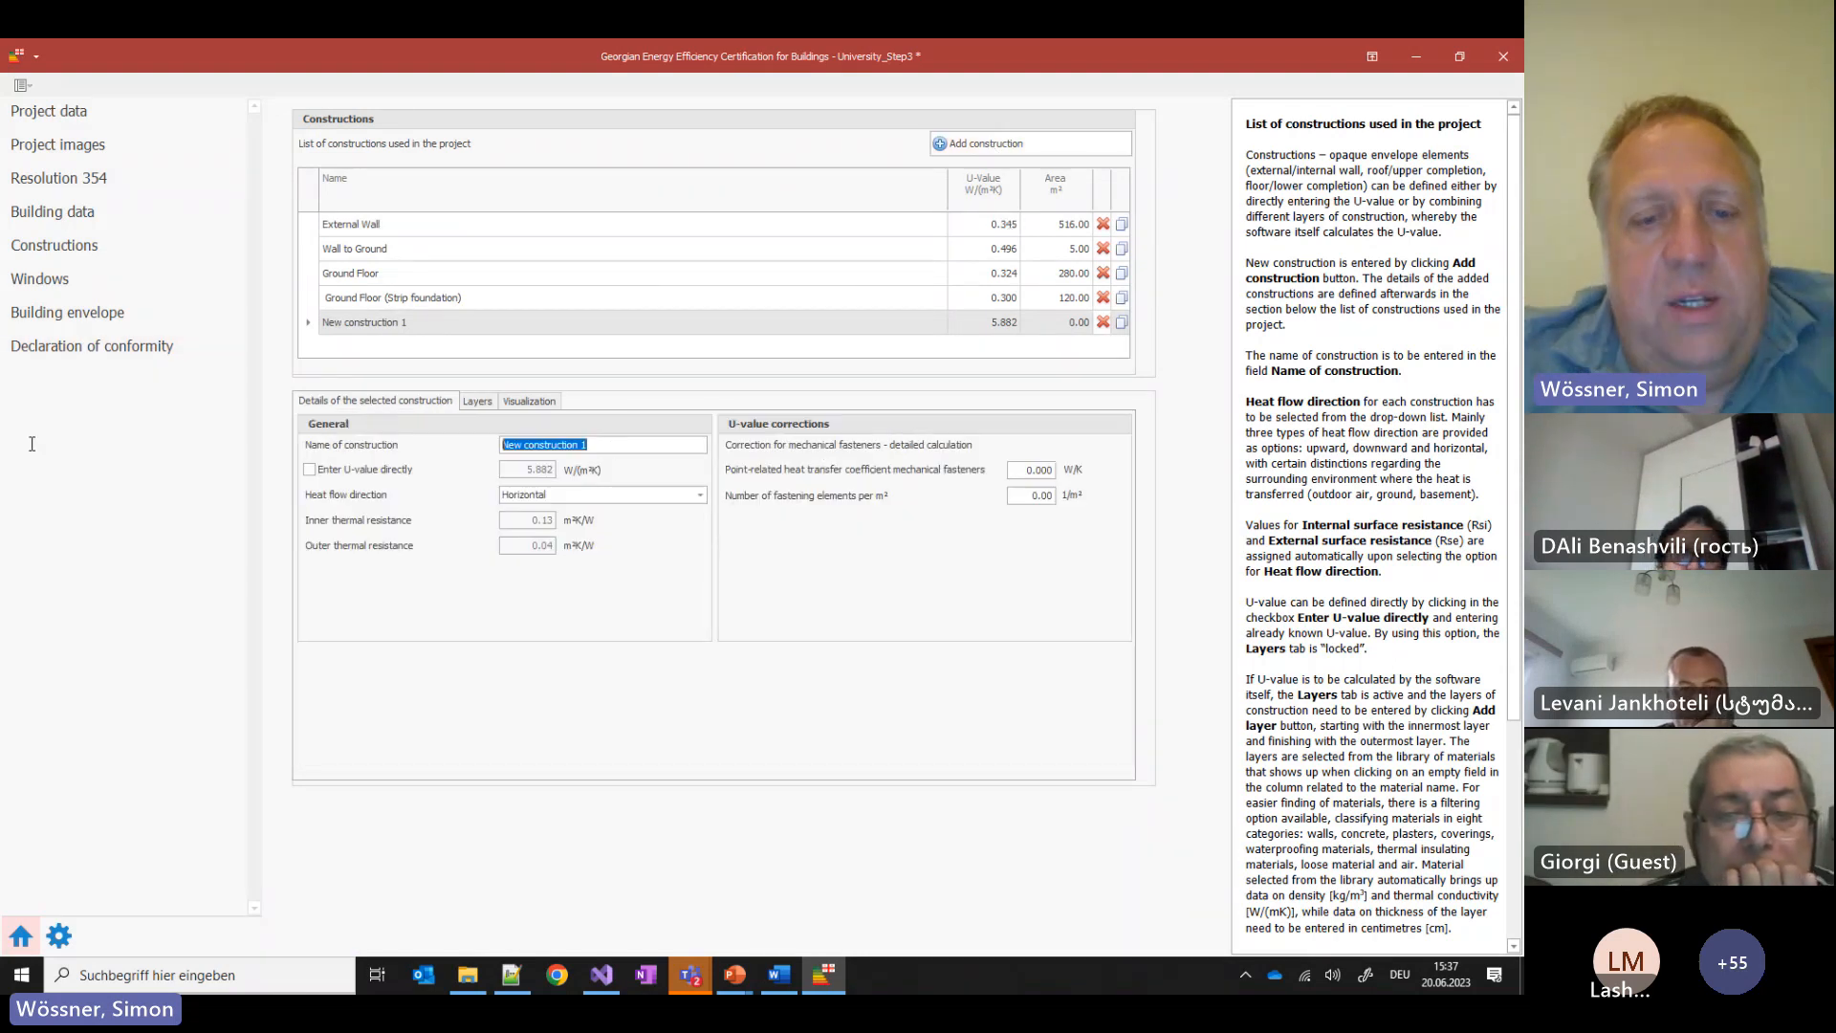
text(Roof)
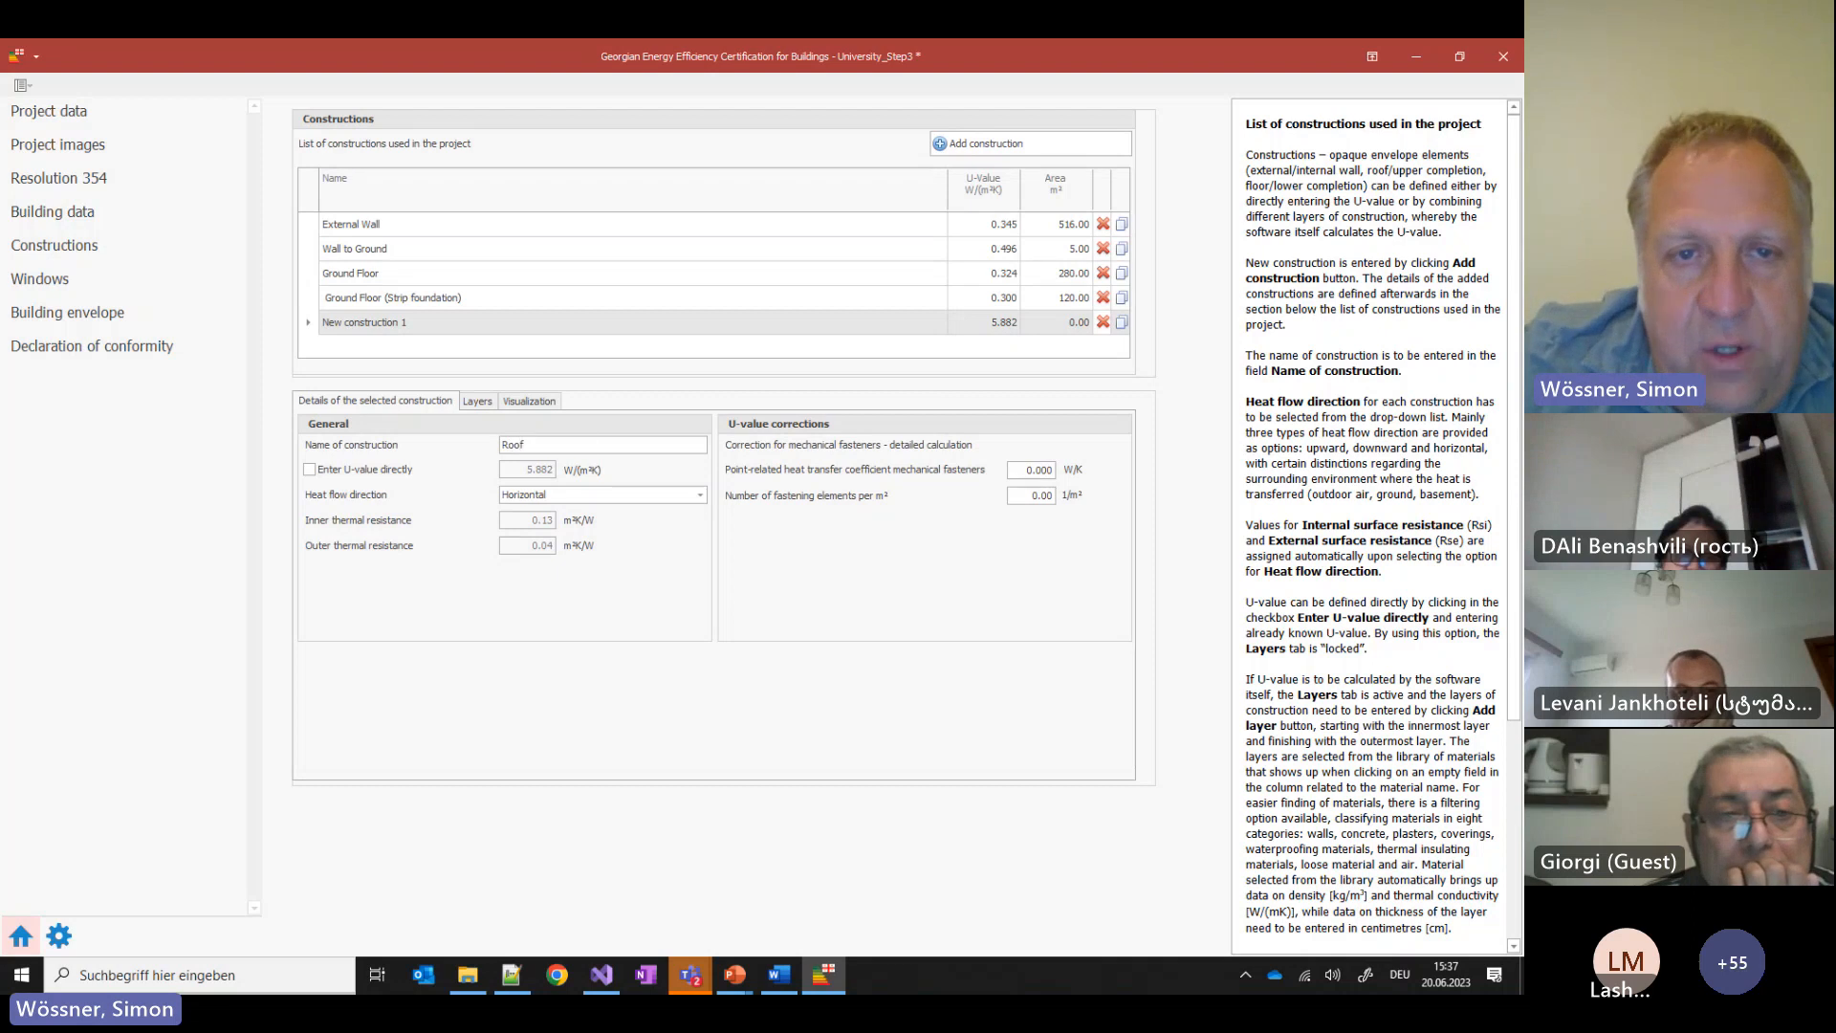
click(594, 494)
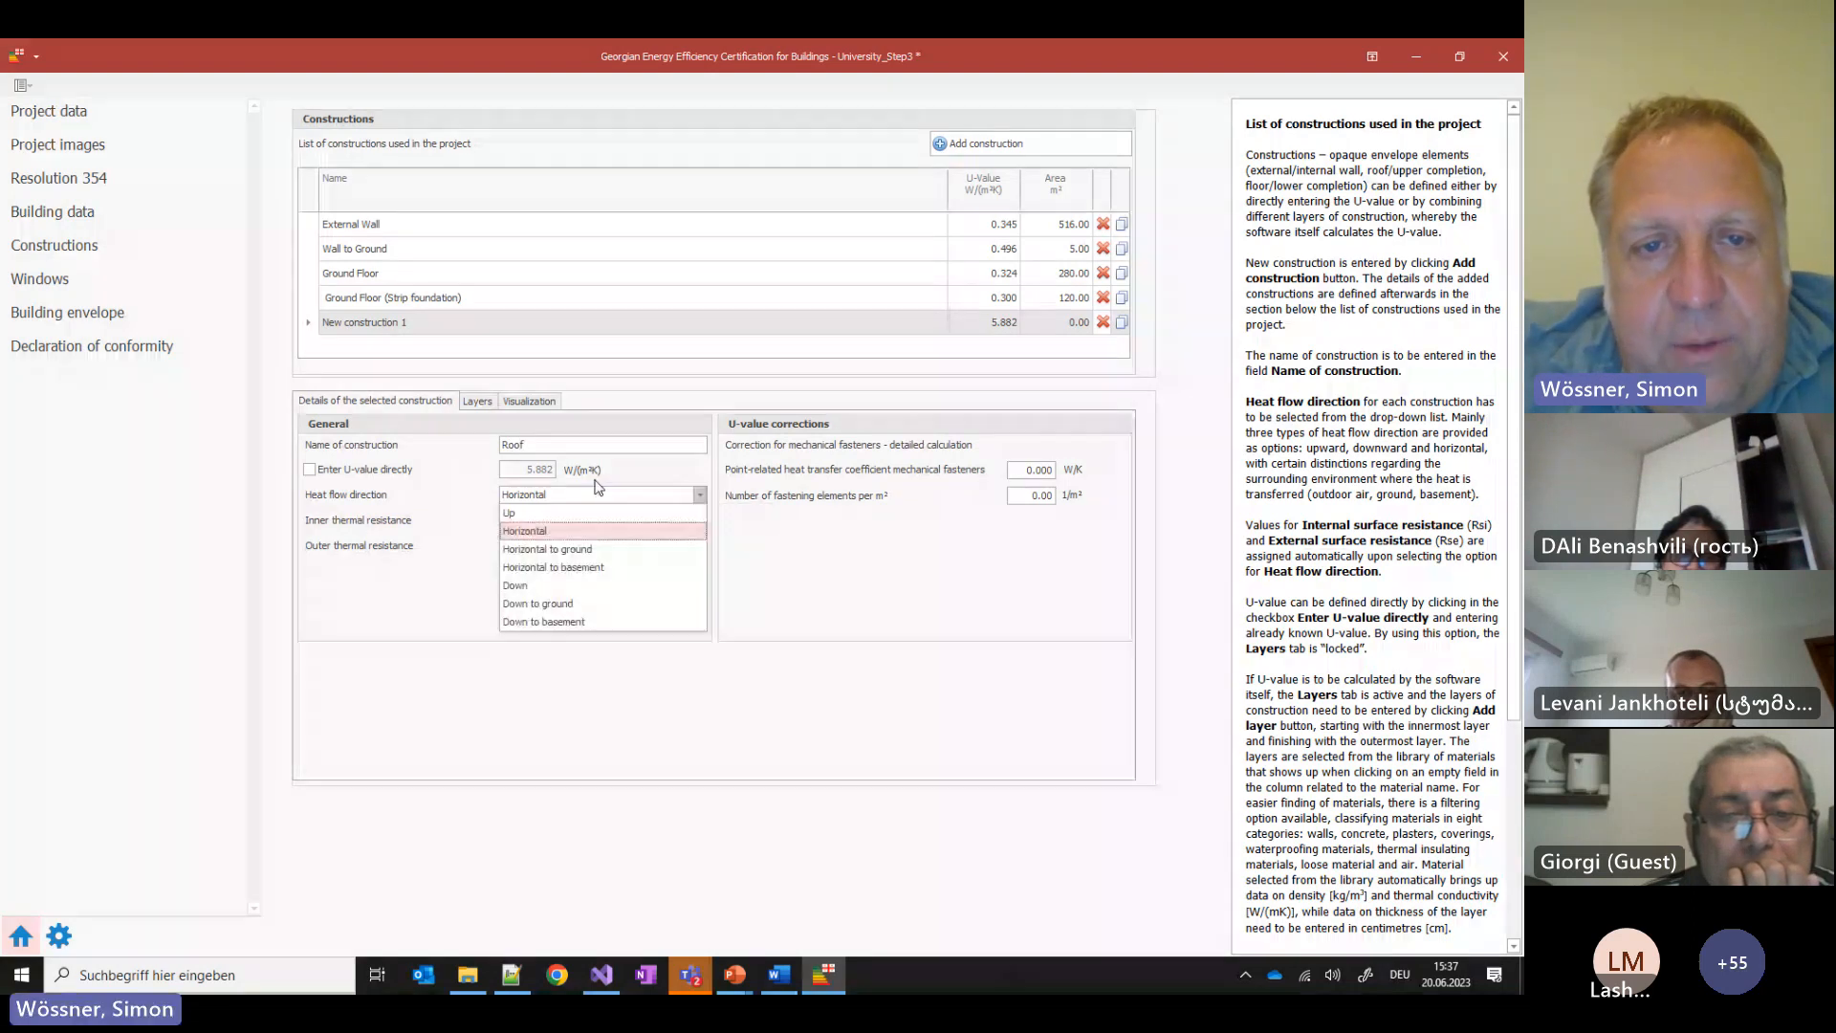
click(521, 513)
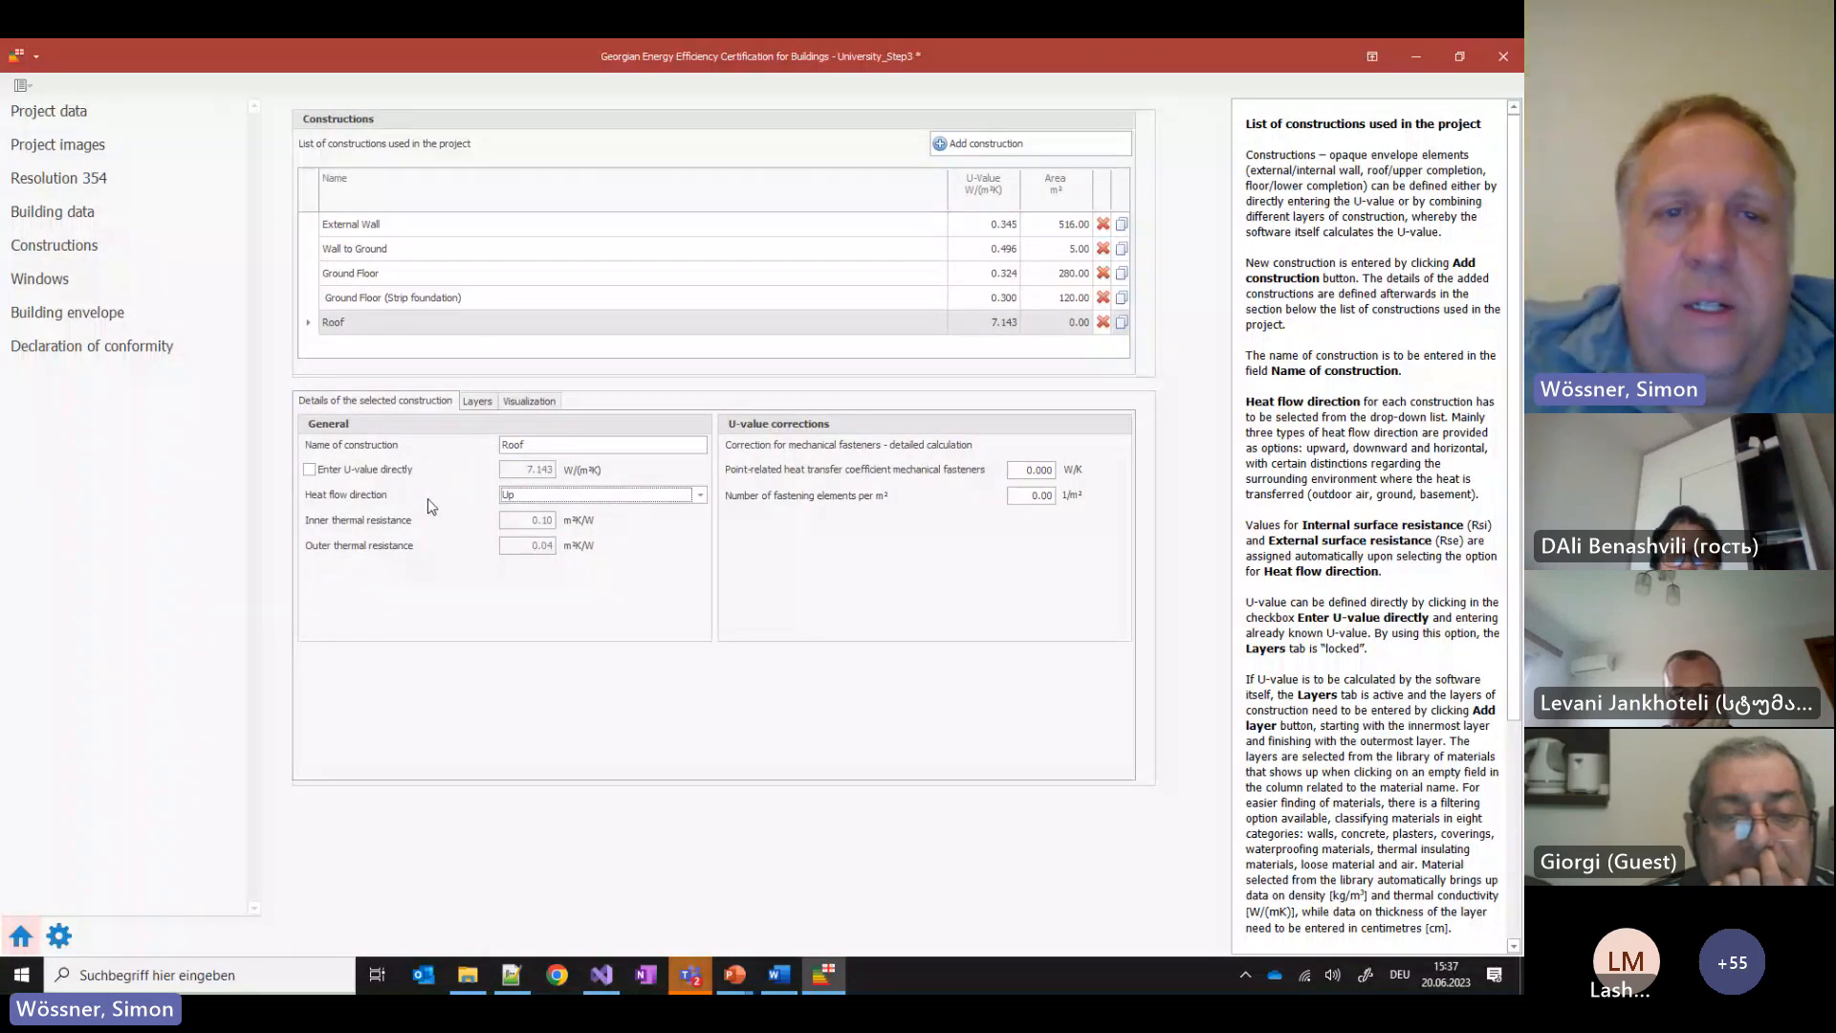
Add a first layer of gypsum plasterboard, 2.50 cm, giving U-value 4.167
click(479, 410)
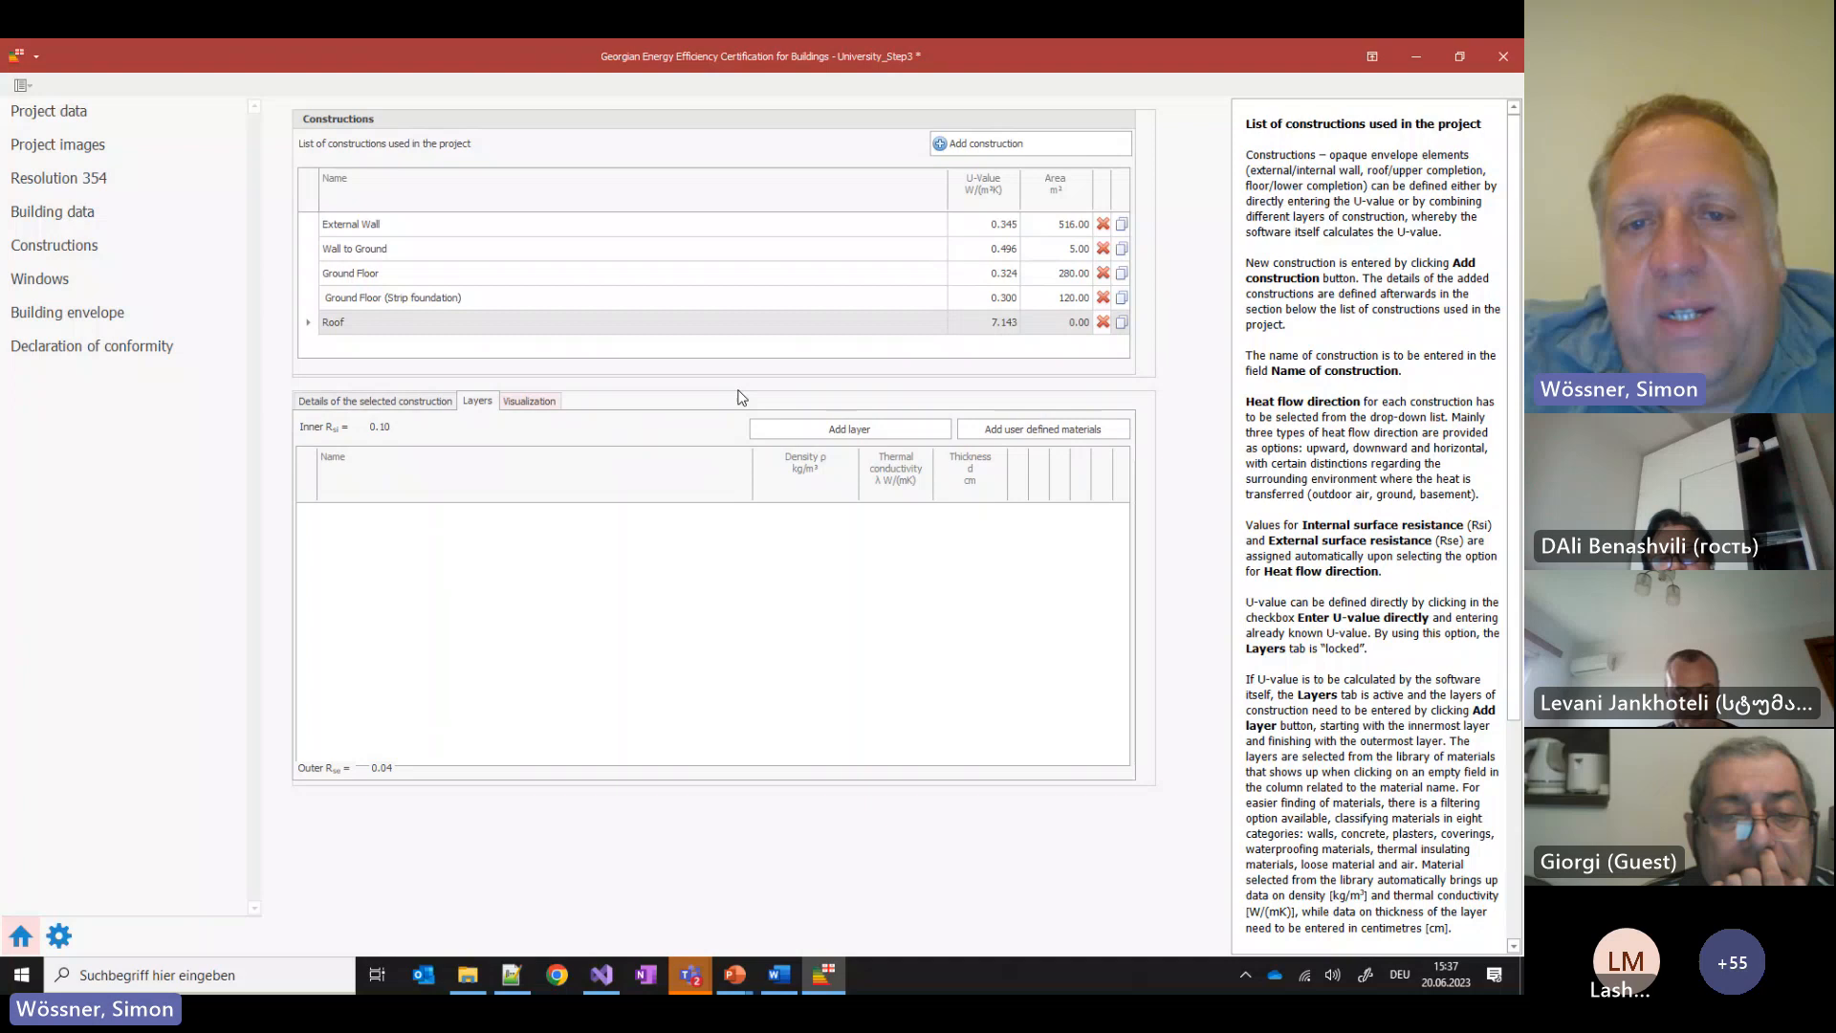
click(849, 429)
click(440, 513)
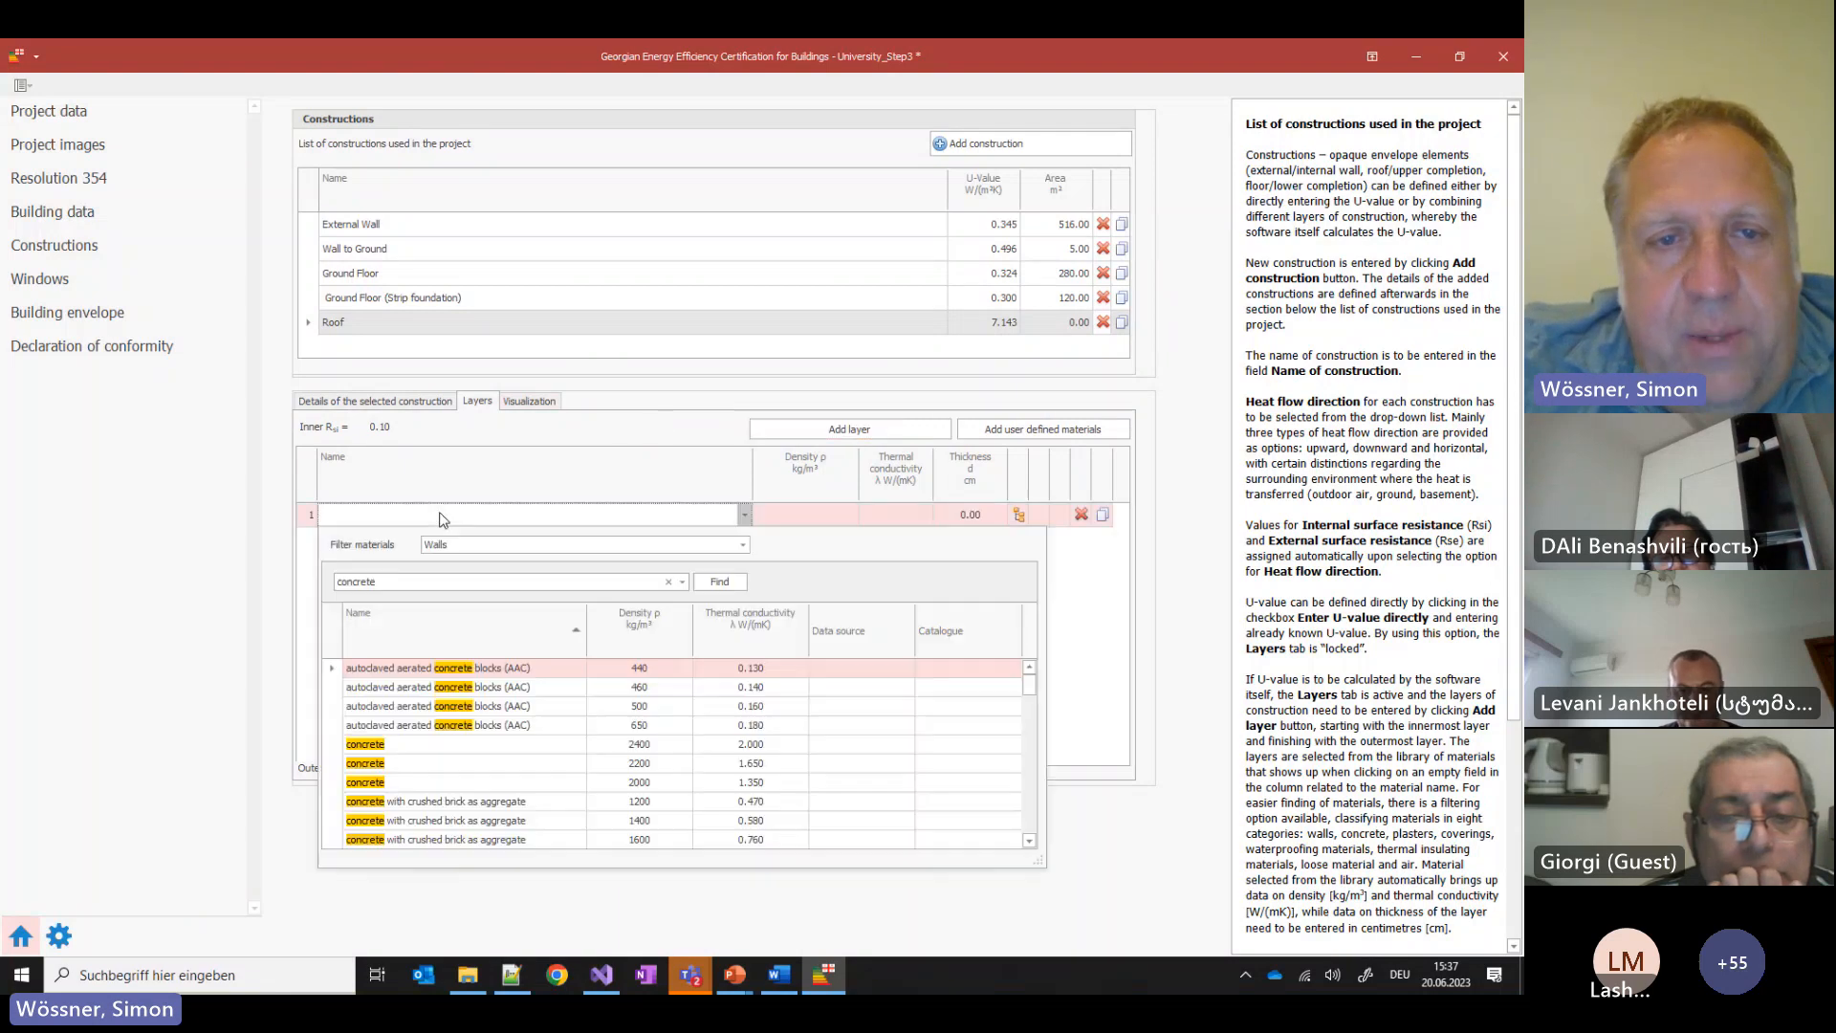
double_click(416, 576)
text(Plasterb)
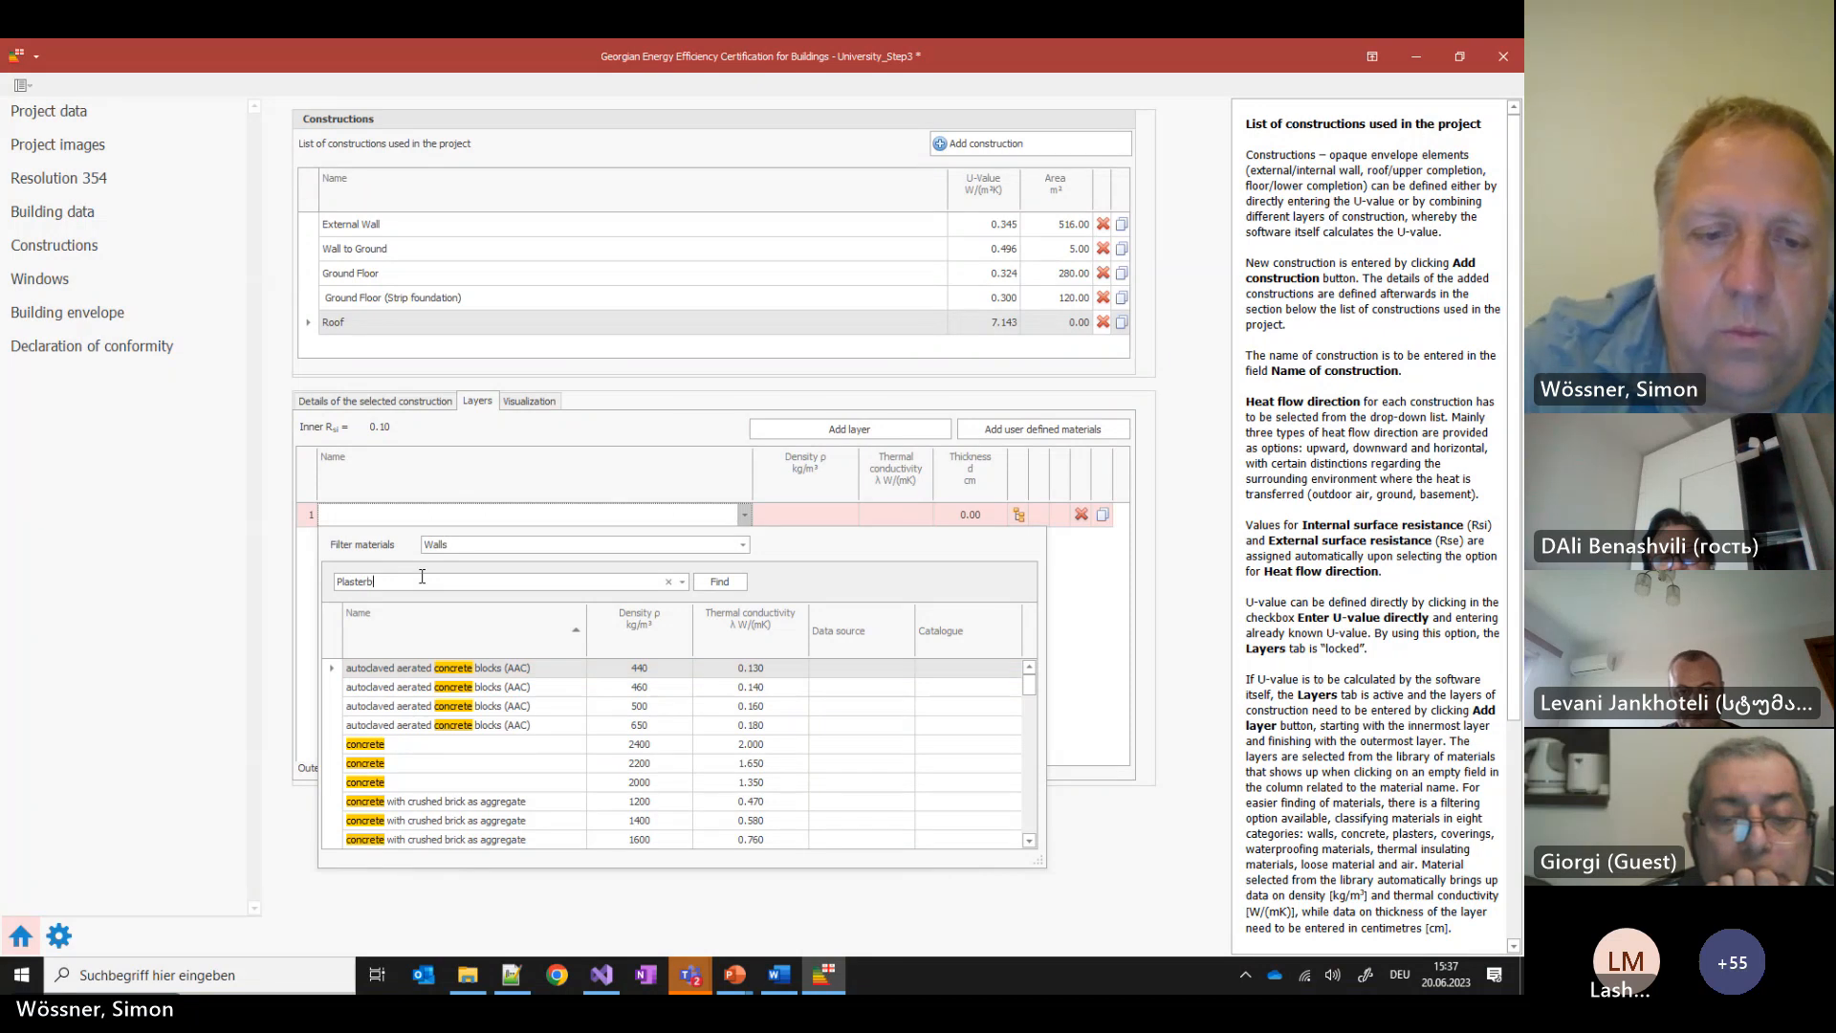
text(oard)
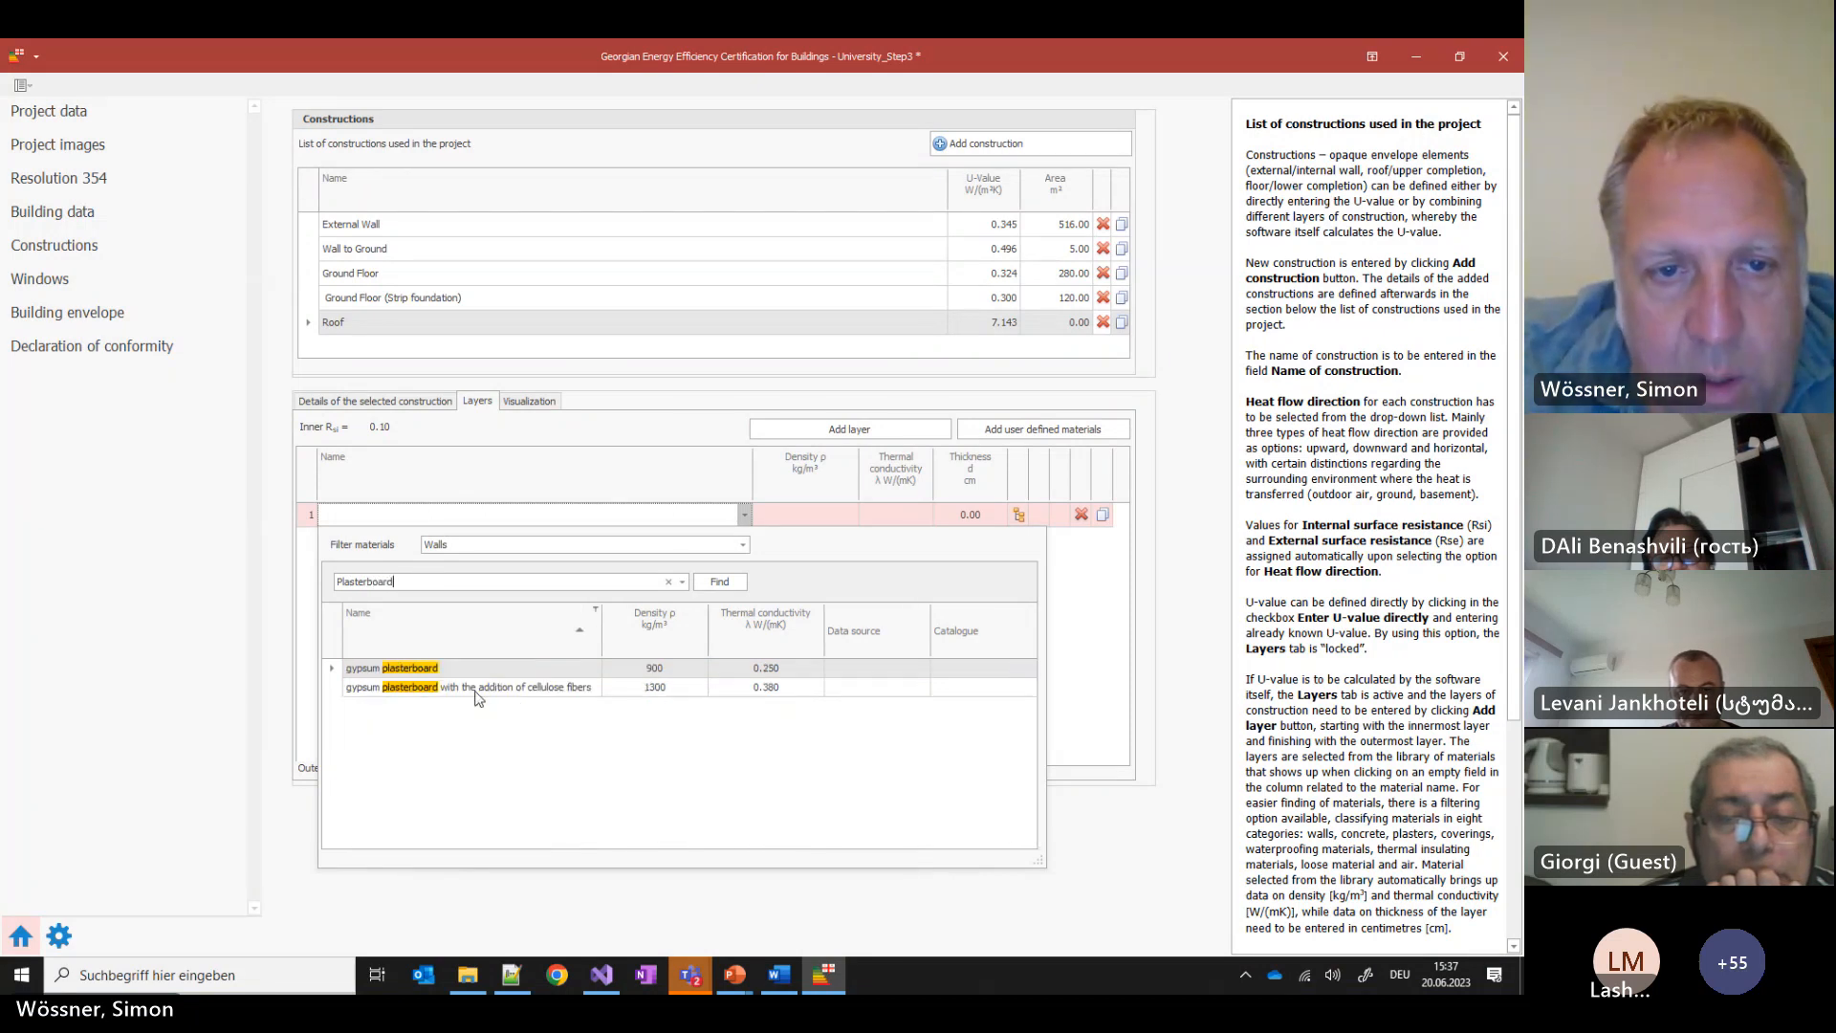
click(435, 668)
click(980, 518)
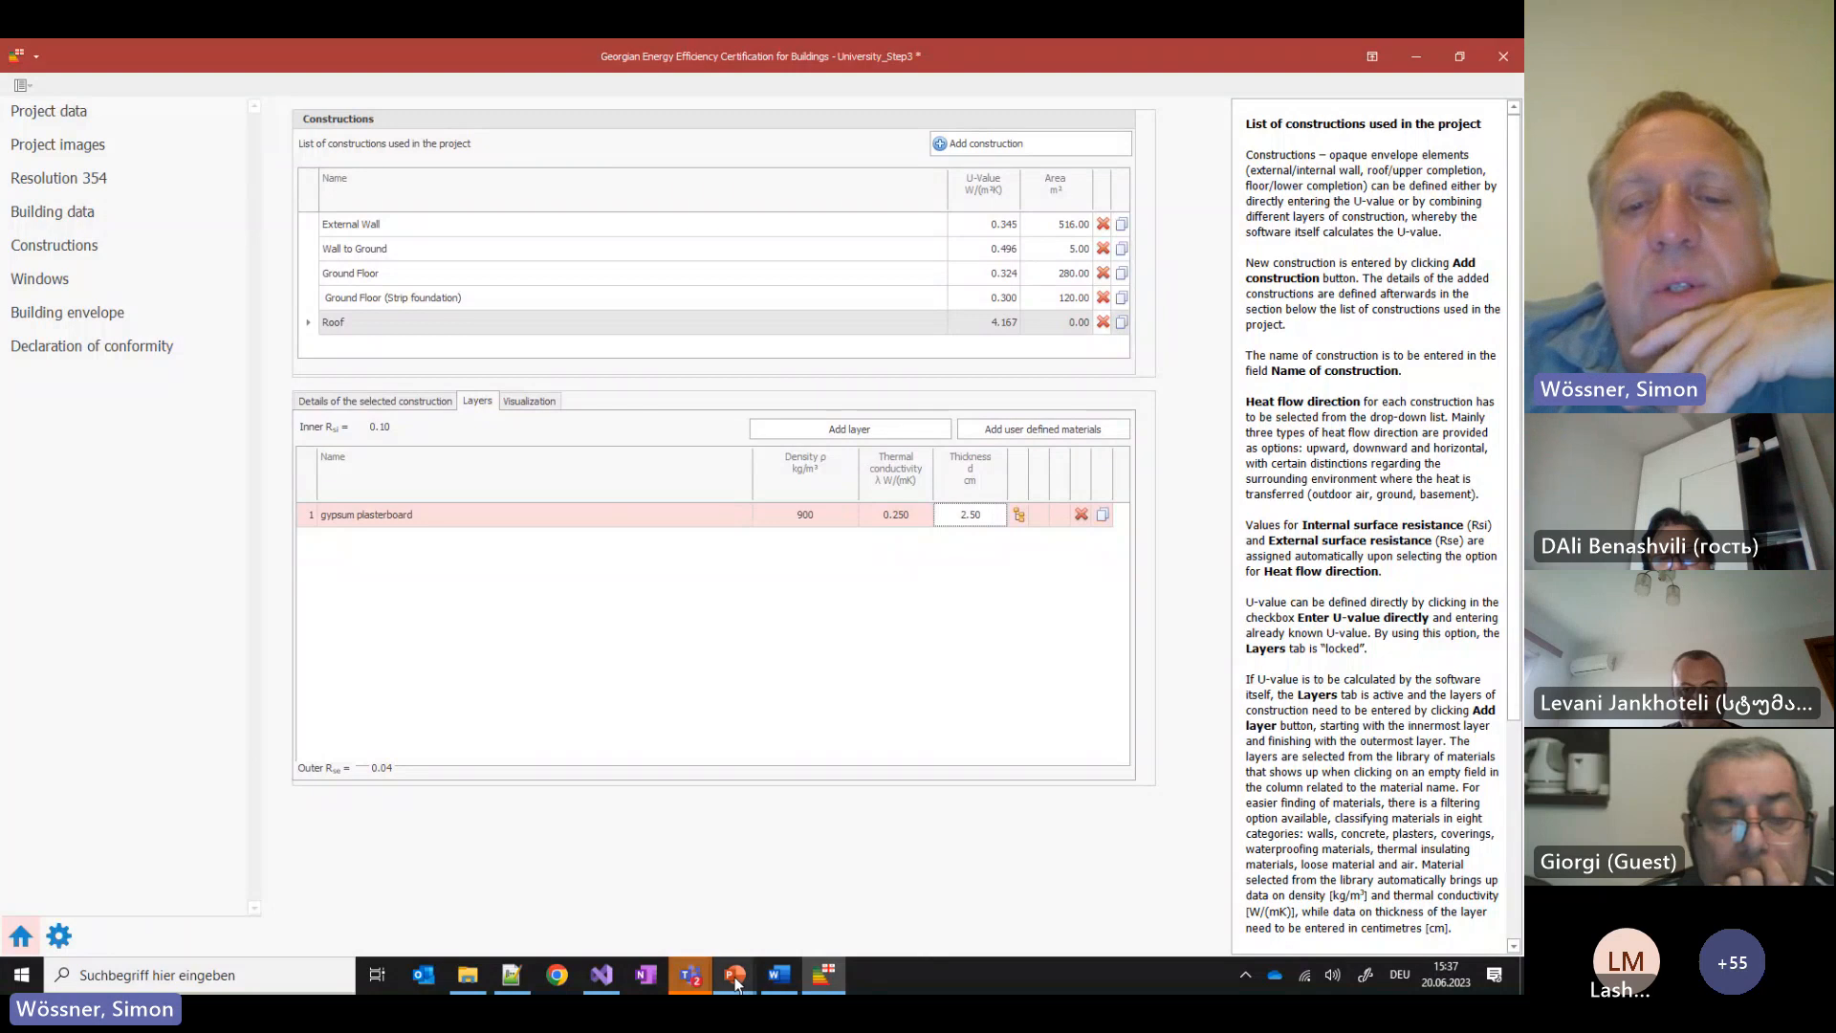
Look at the construction diagram slide in PowerPoint, then return to the certification project
mouse_move(736, 984)
click(904, 891)
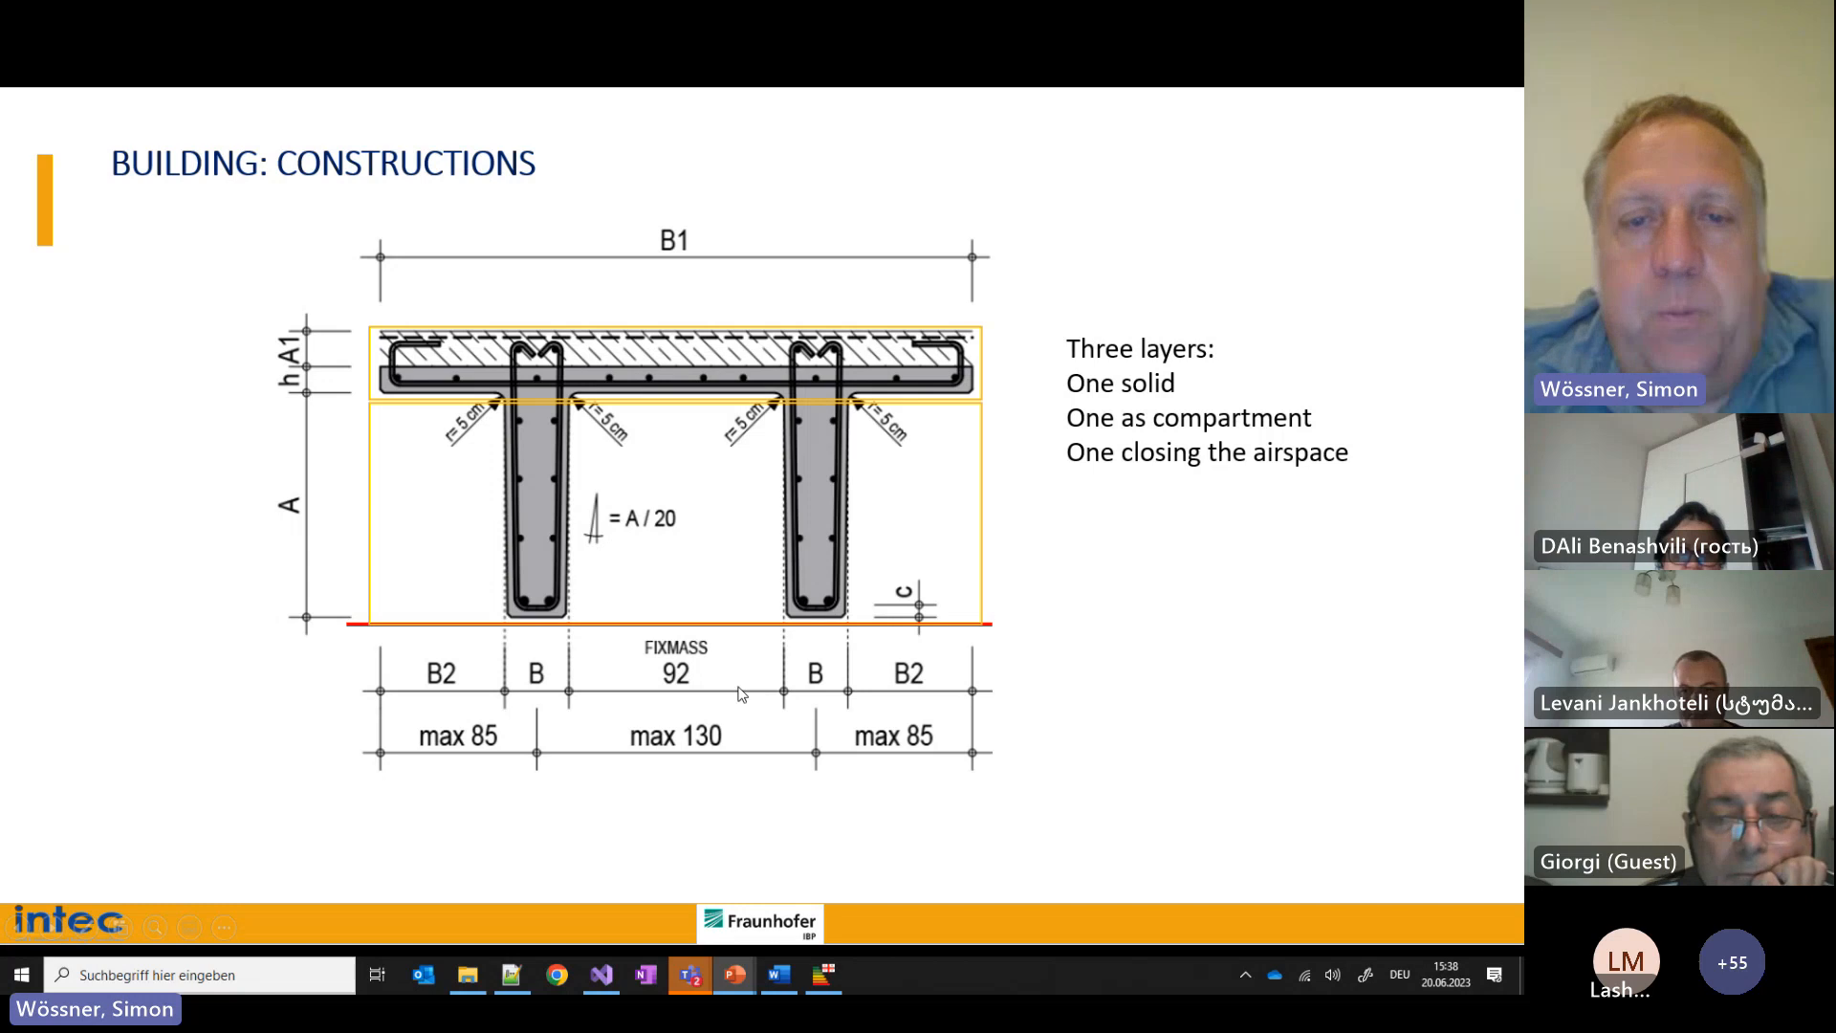
click(821, 977)
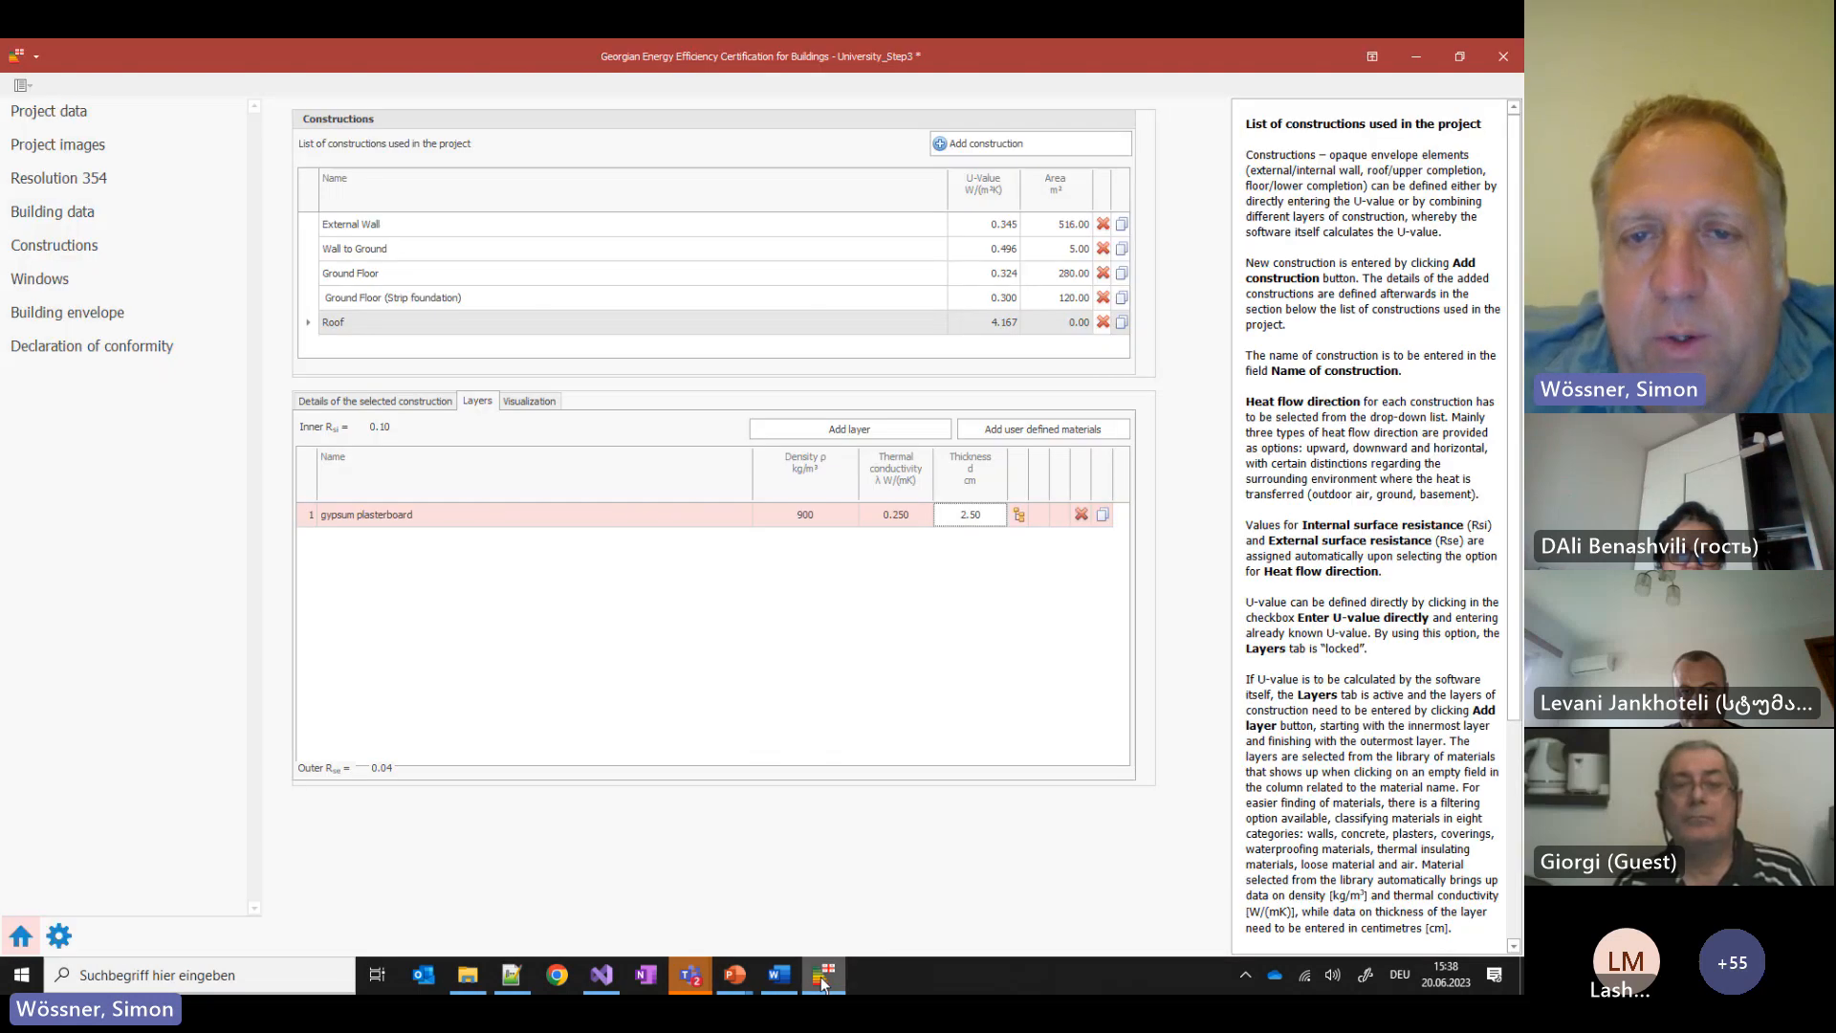
Add a second Roof layer with a compartment and a 40 cm thickness
click(892, 434)
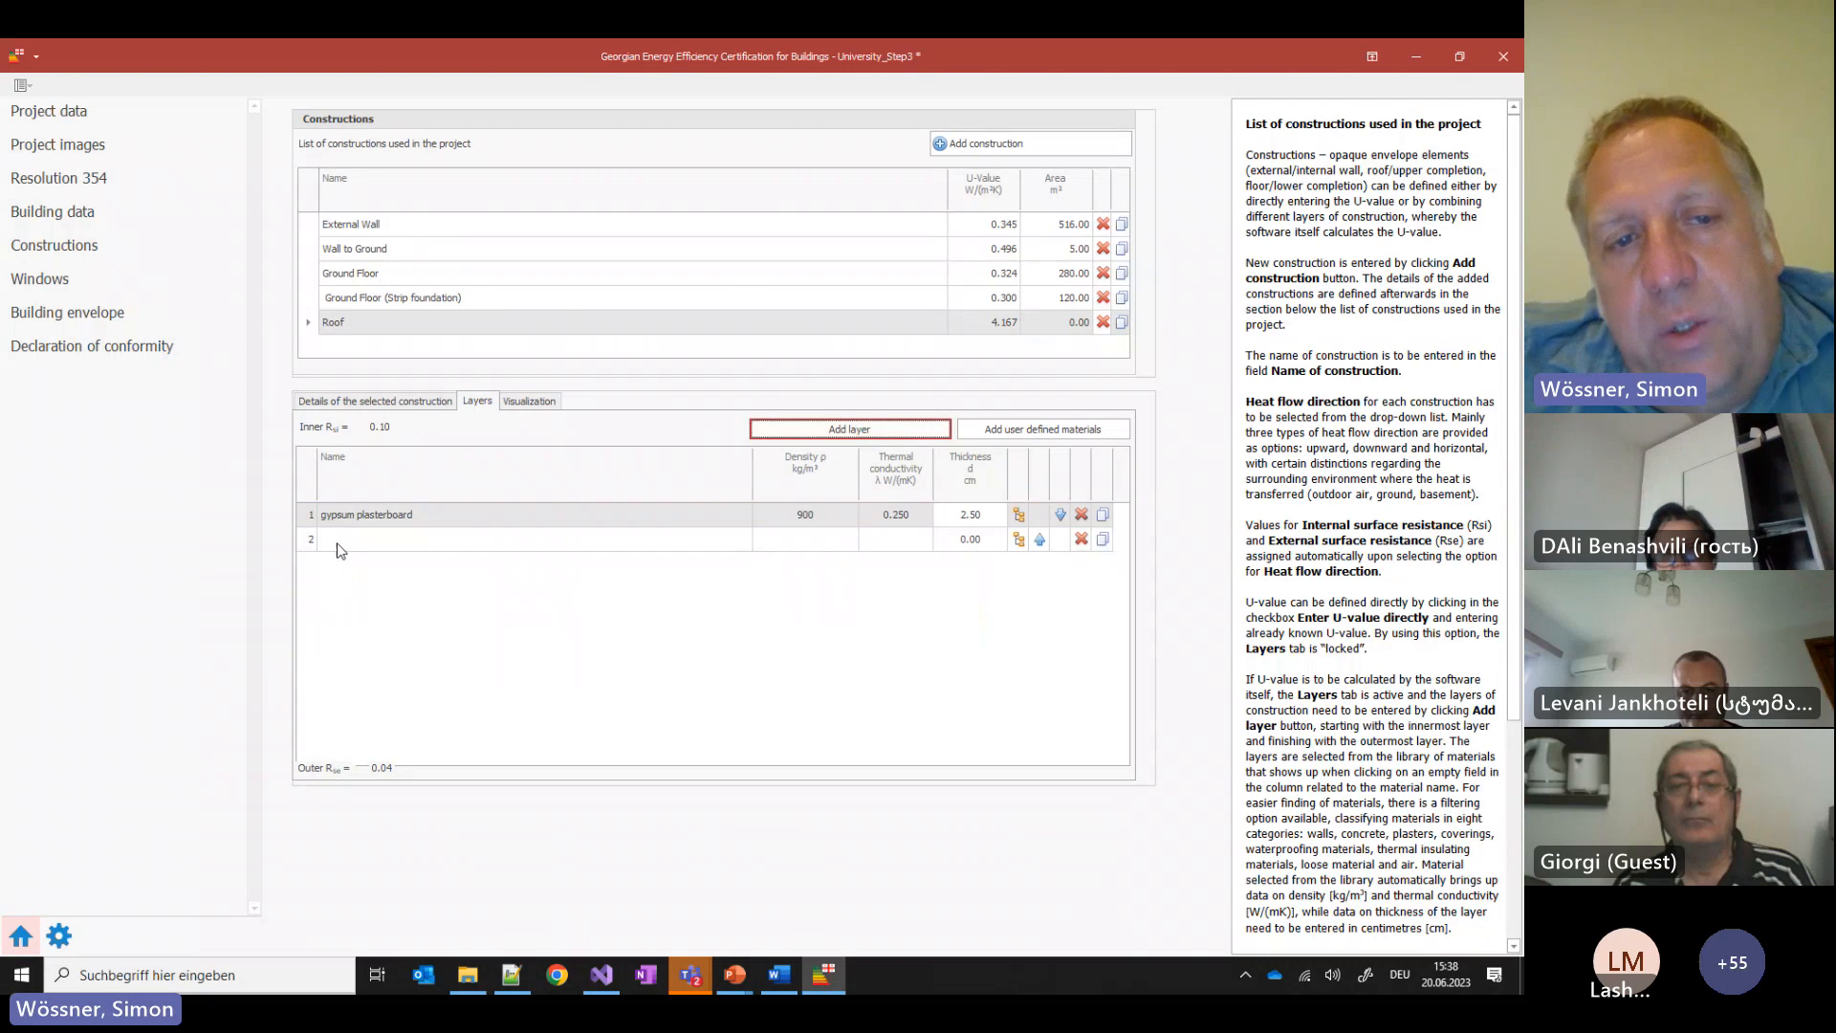
click(1018, 541)
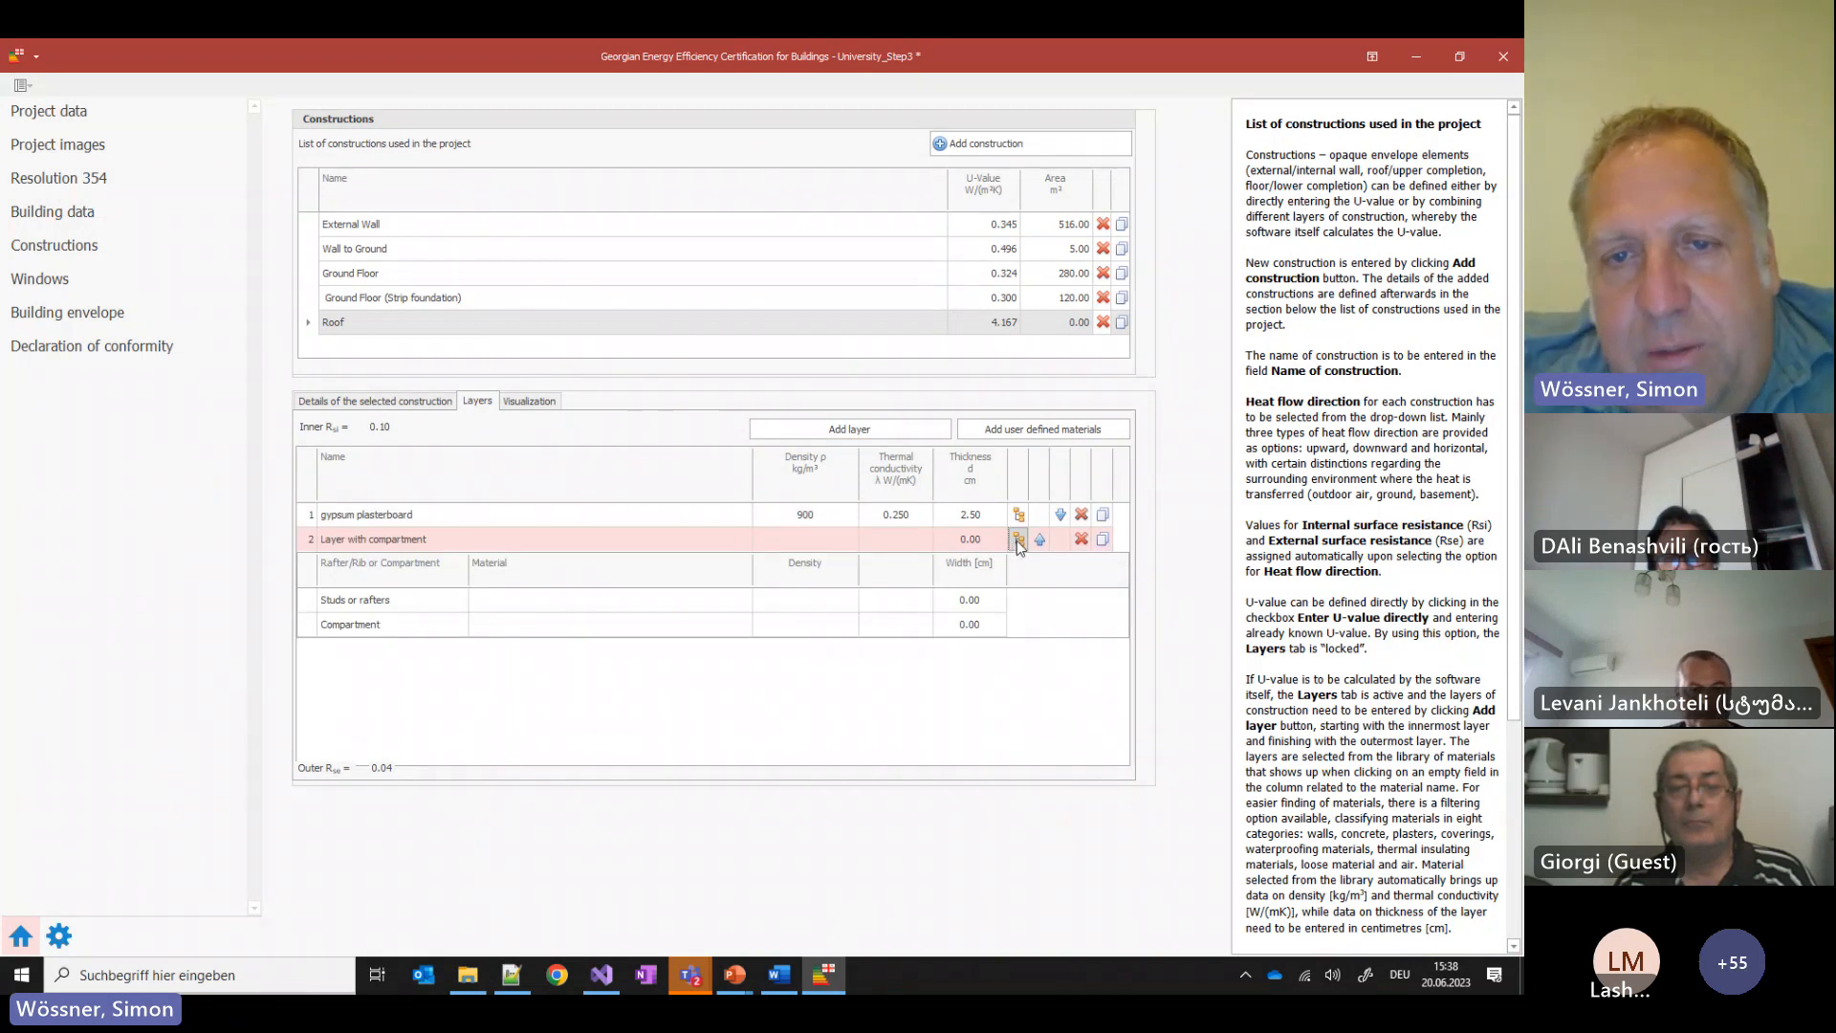
click(1018, 541)
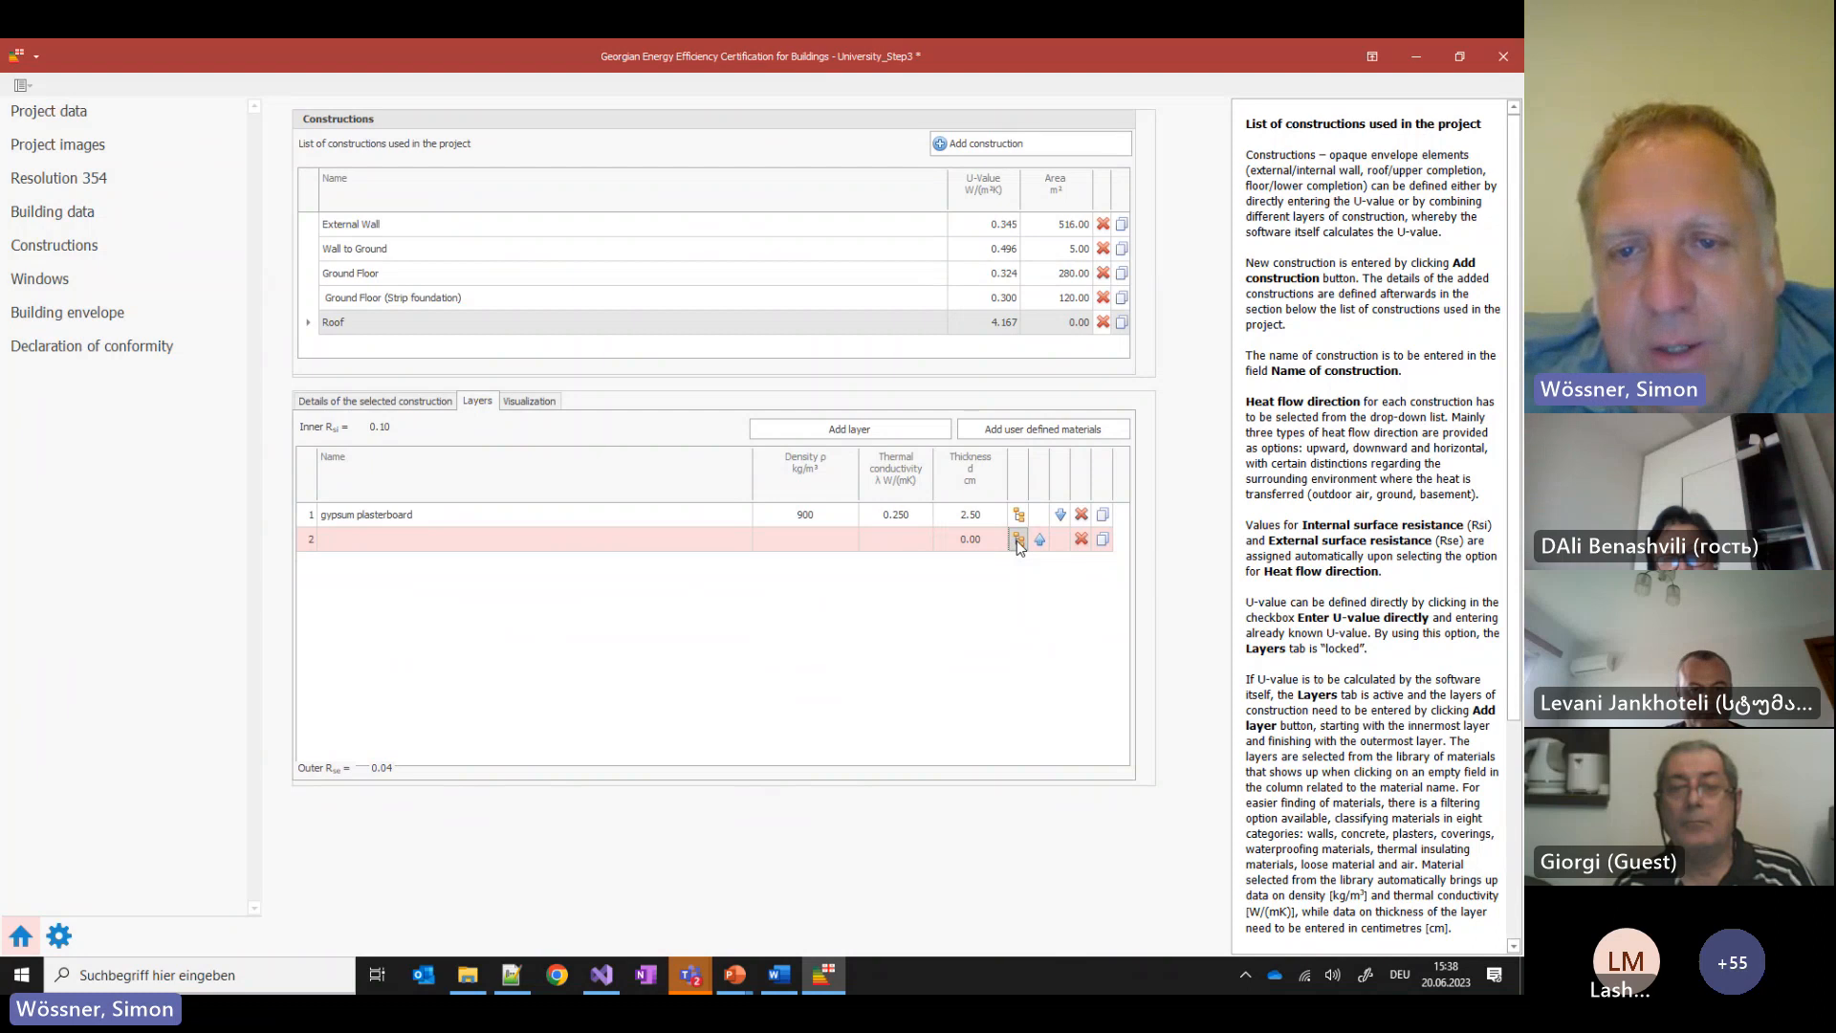
click(1017, 541)
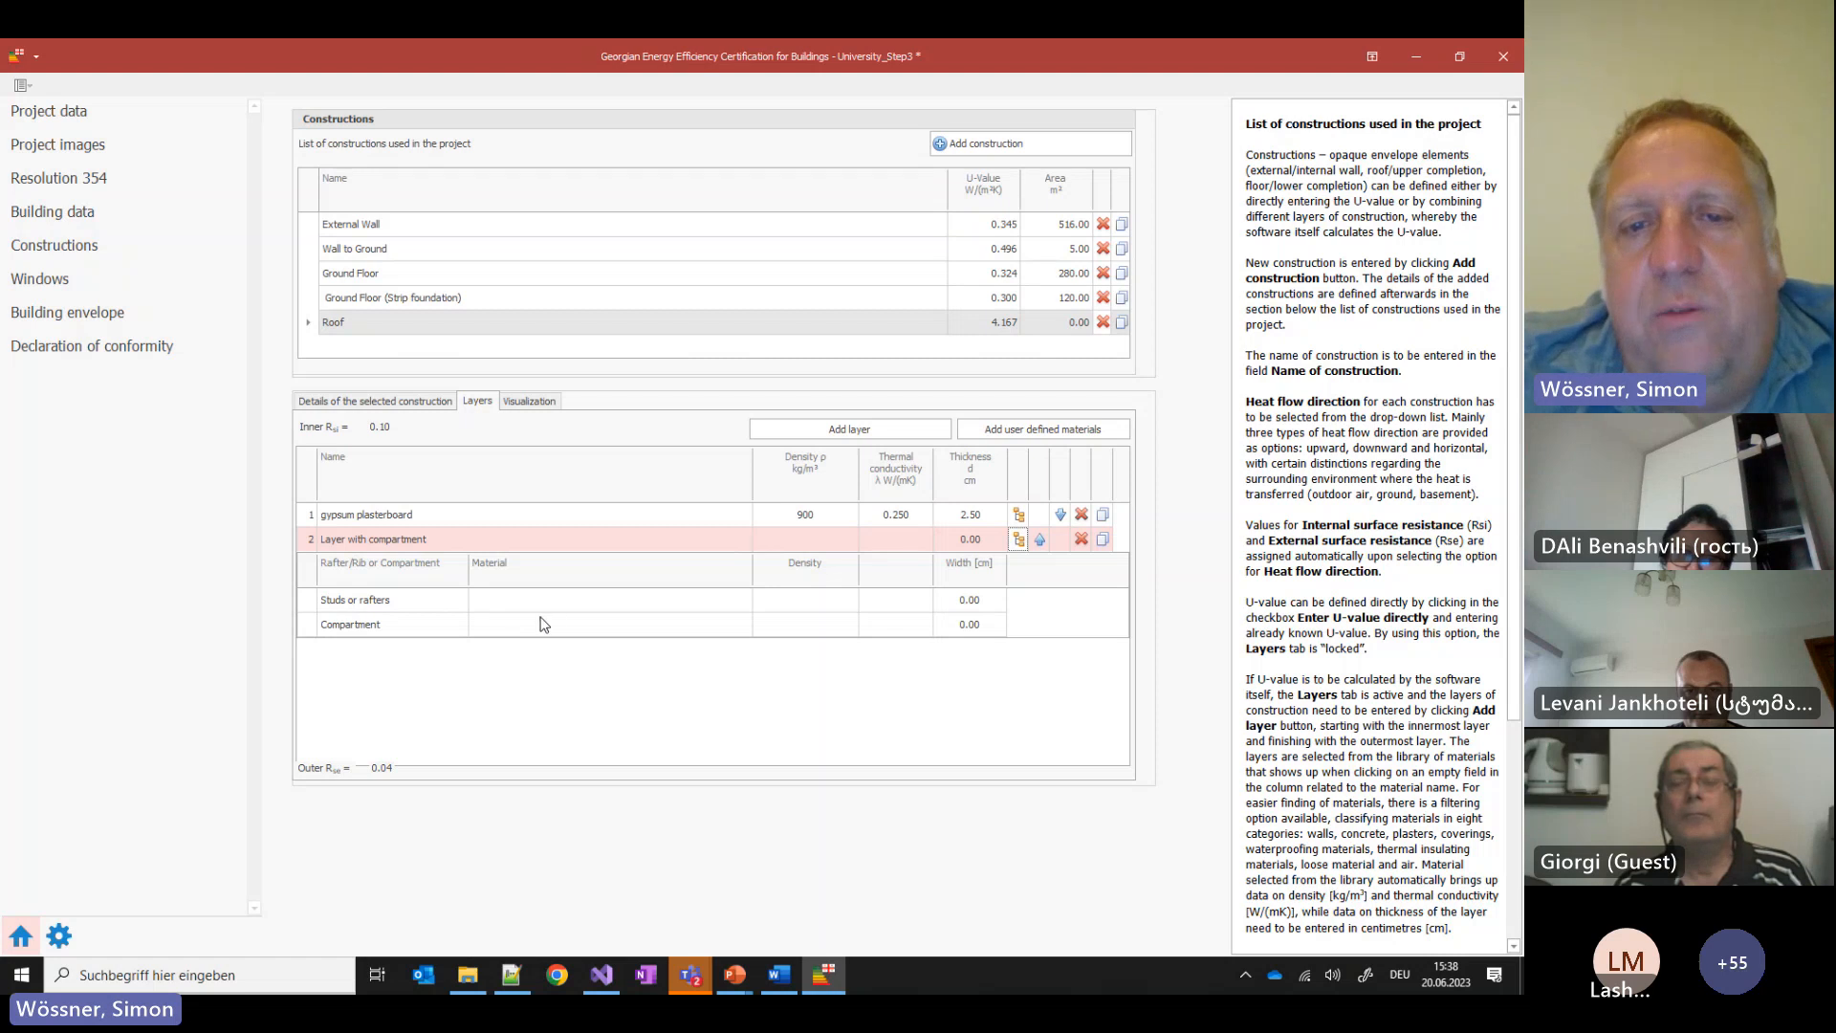
click(981, 542)
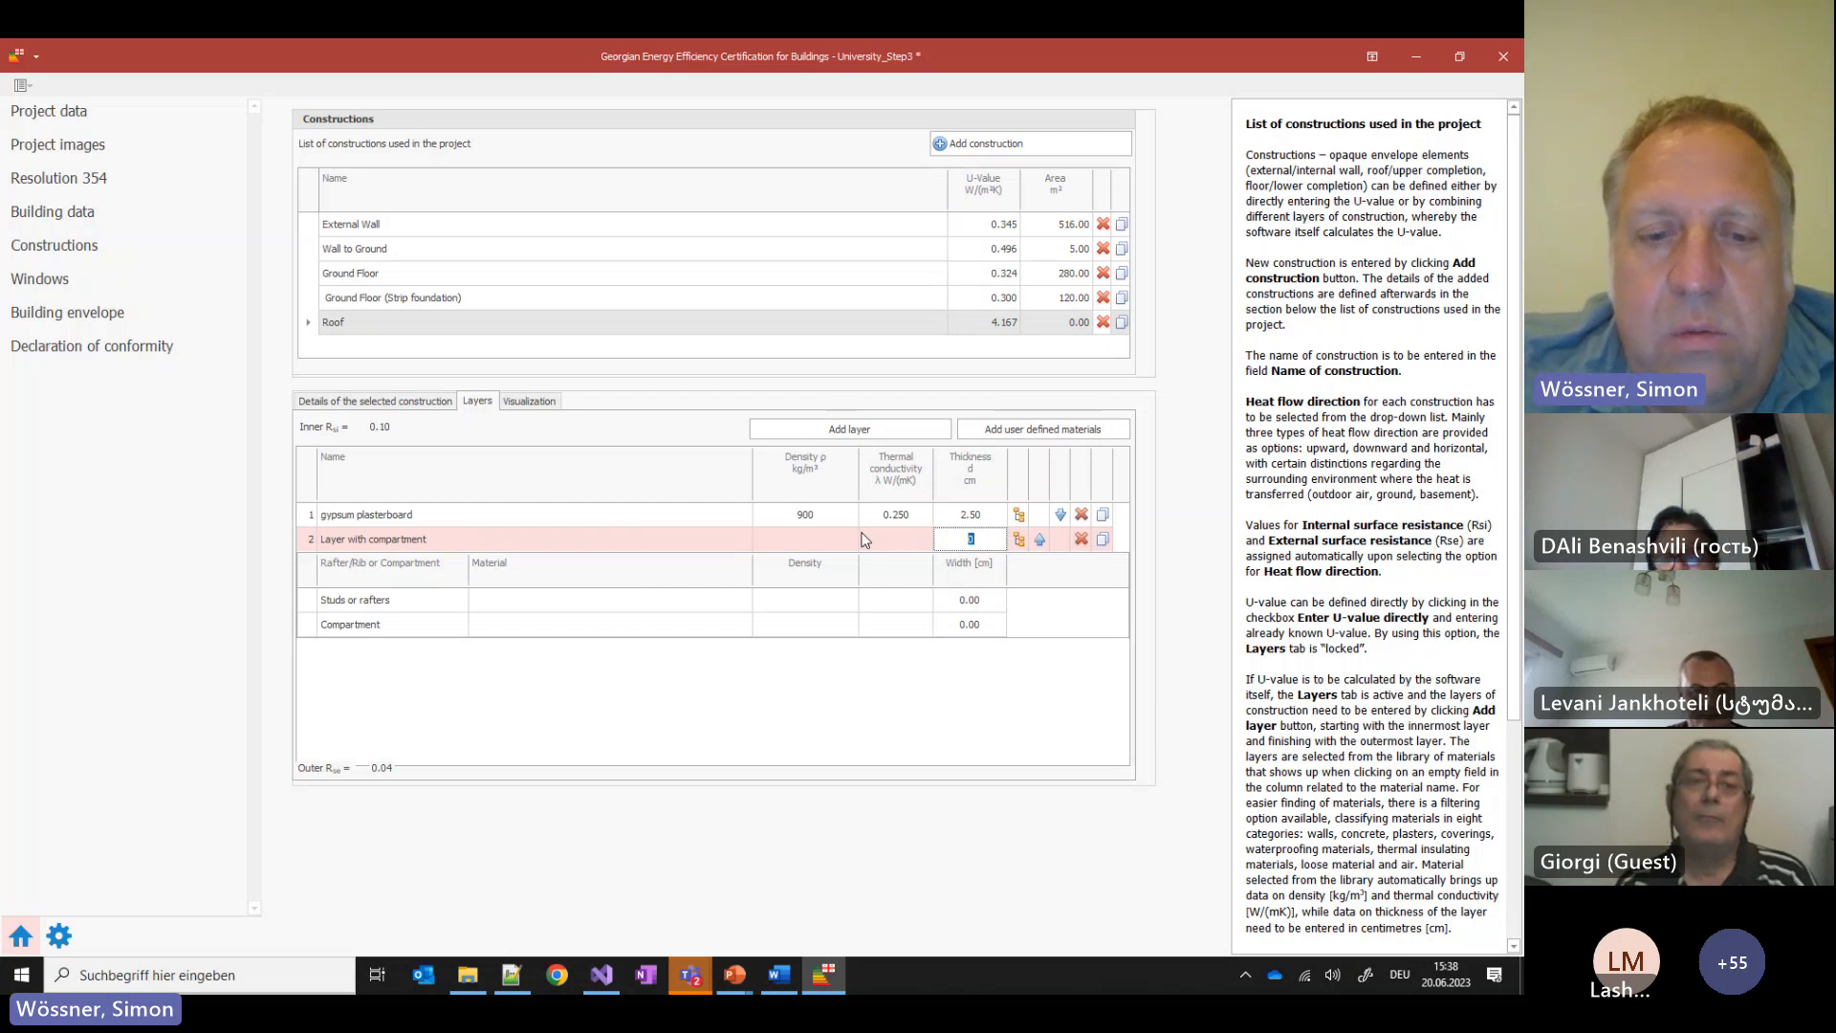
text(40)
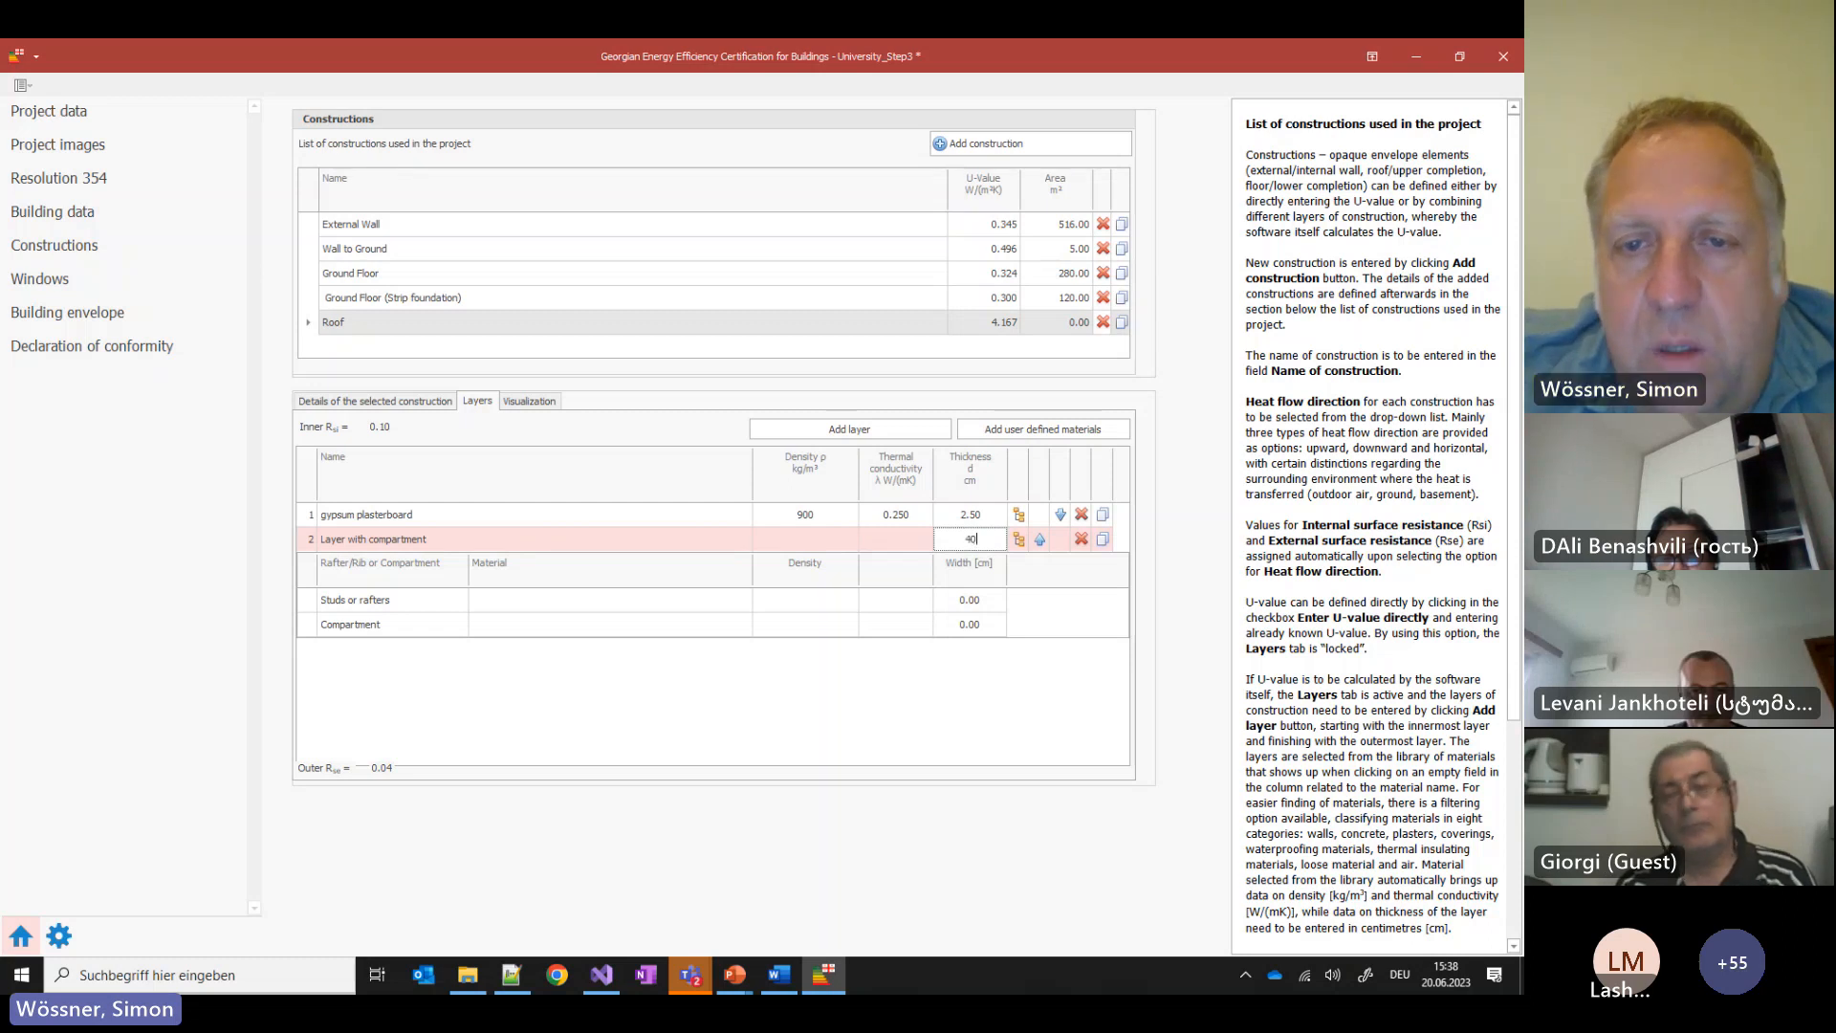
key(Return)
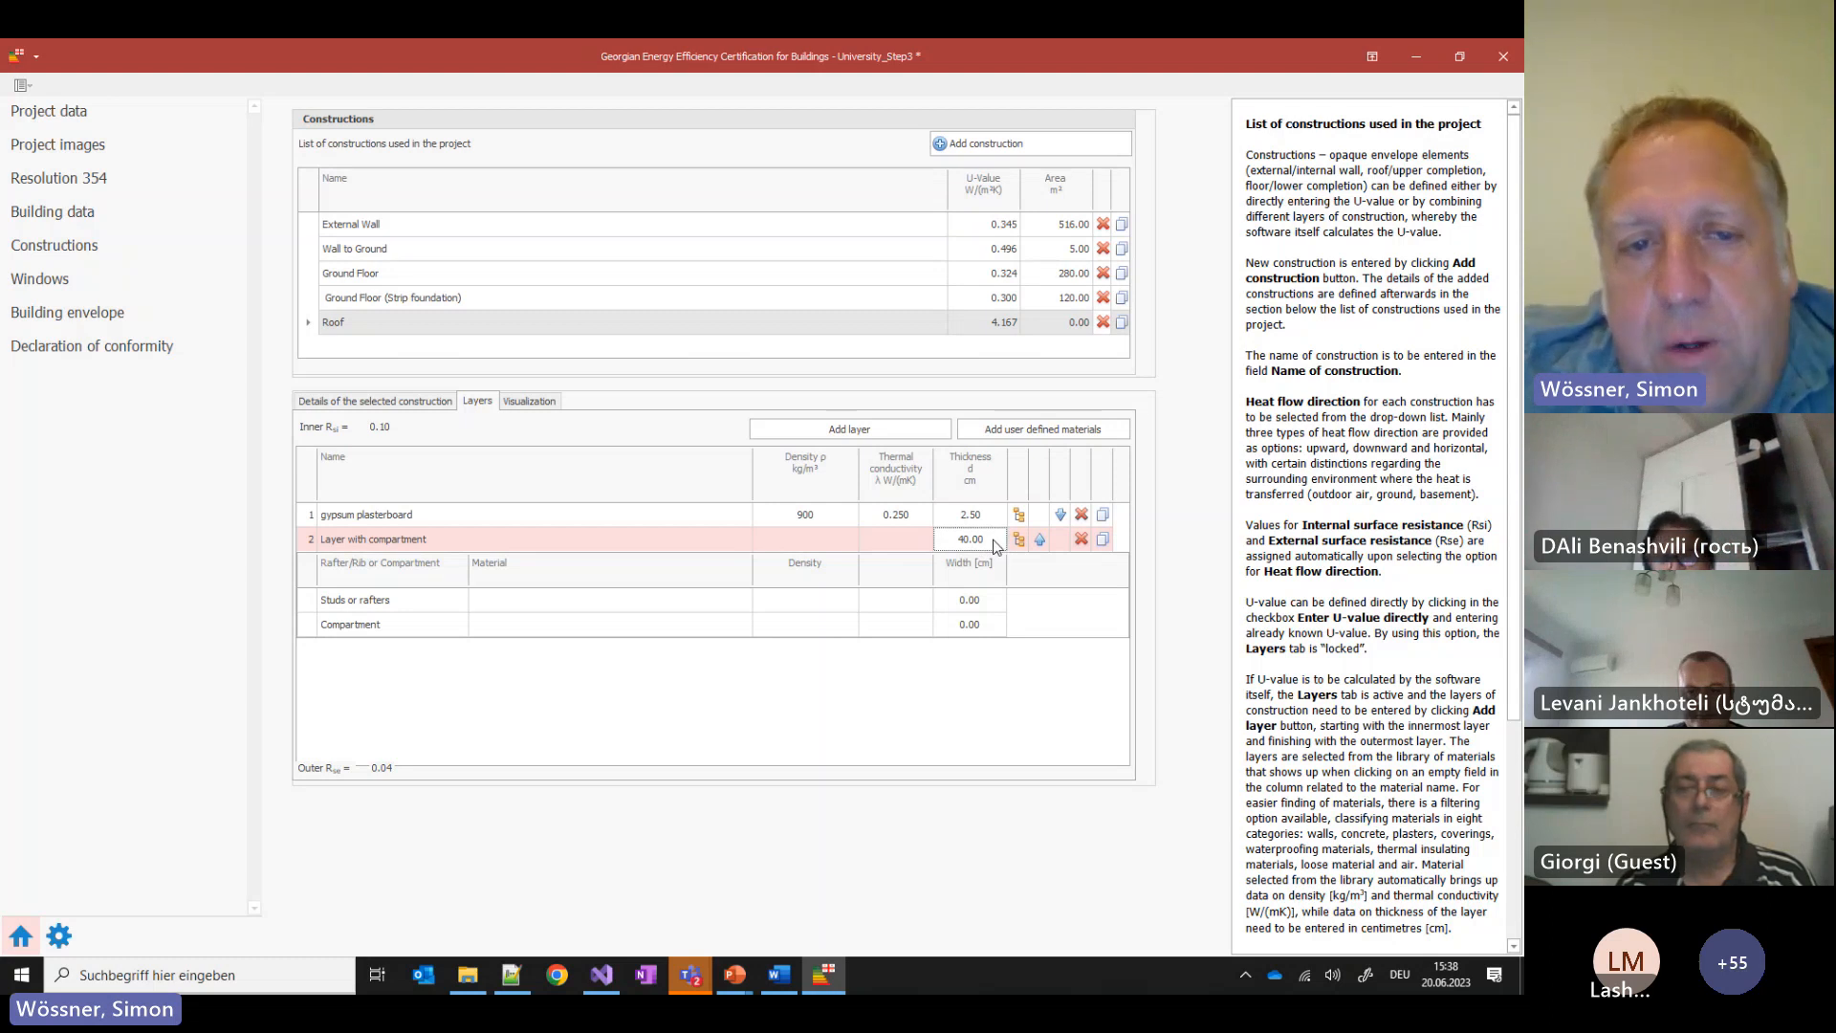
Start choosing the studs material, then show the construction diagram slide in PowerPoint
click(520, 602)
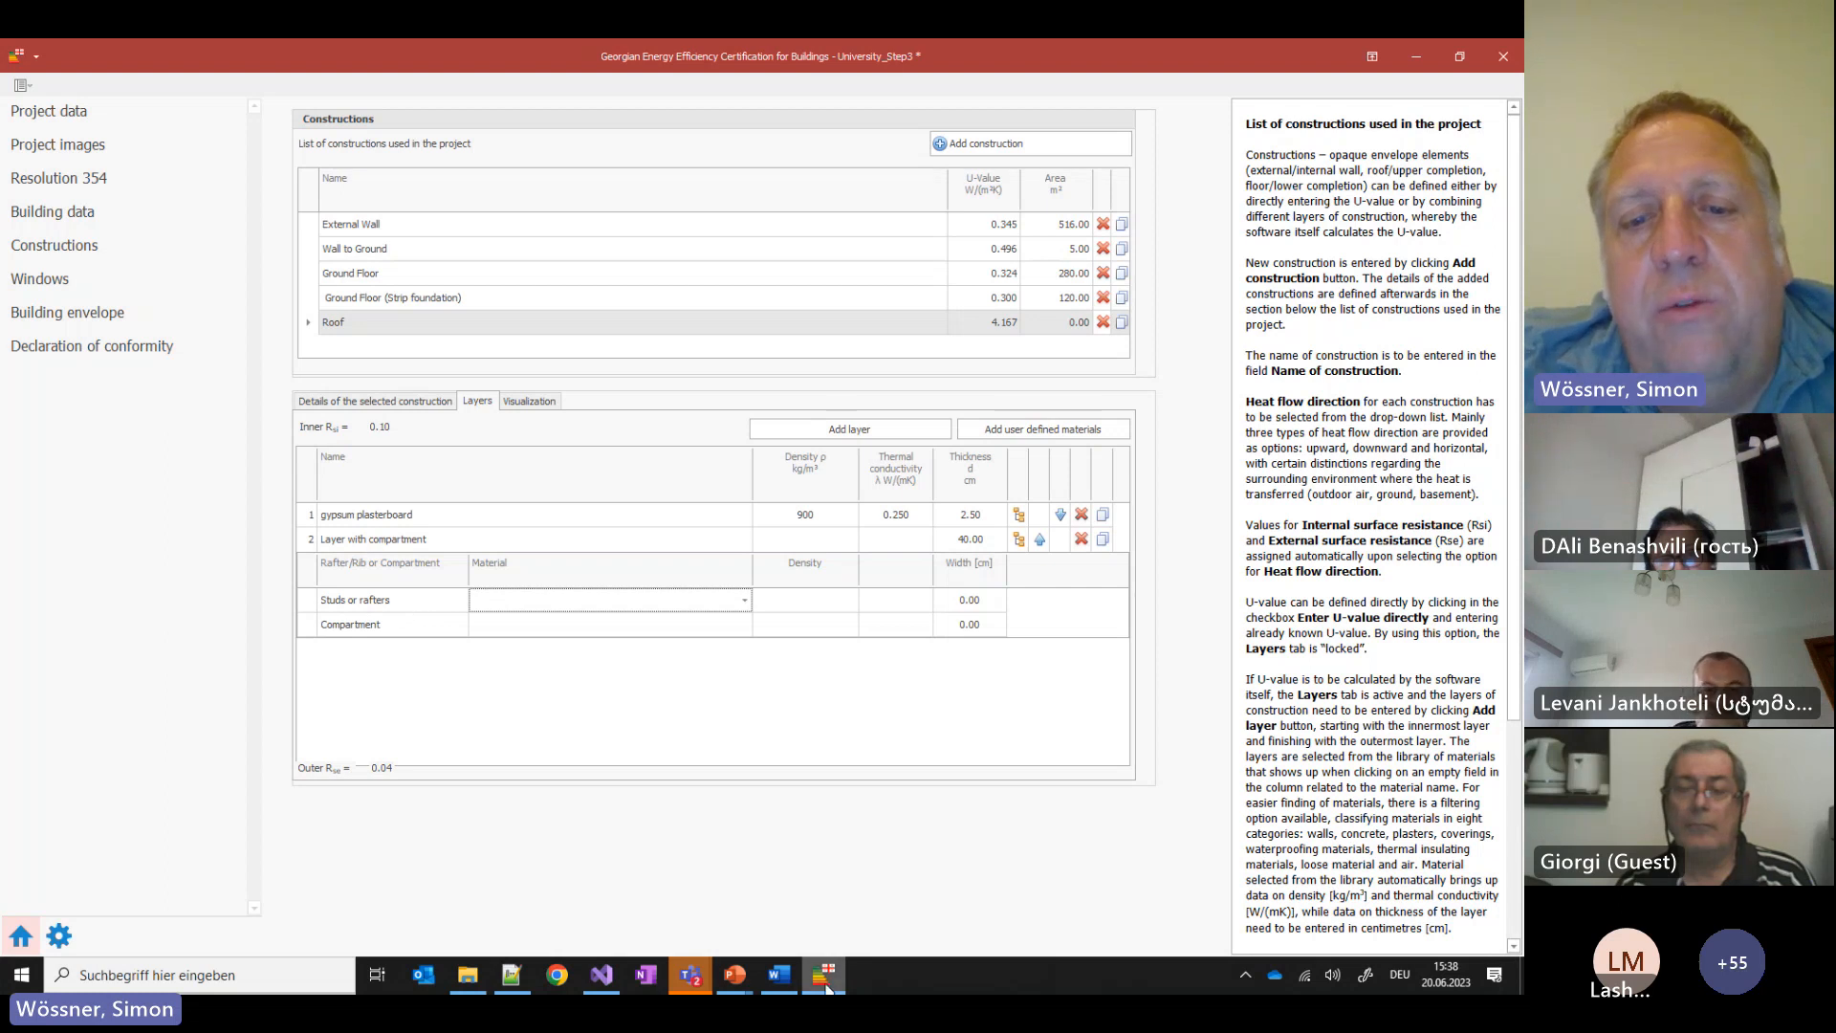
click(735, 977)
click(927, 885)
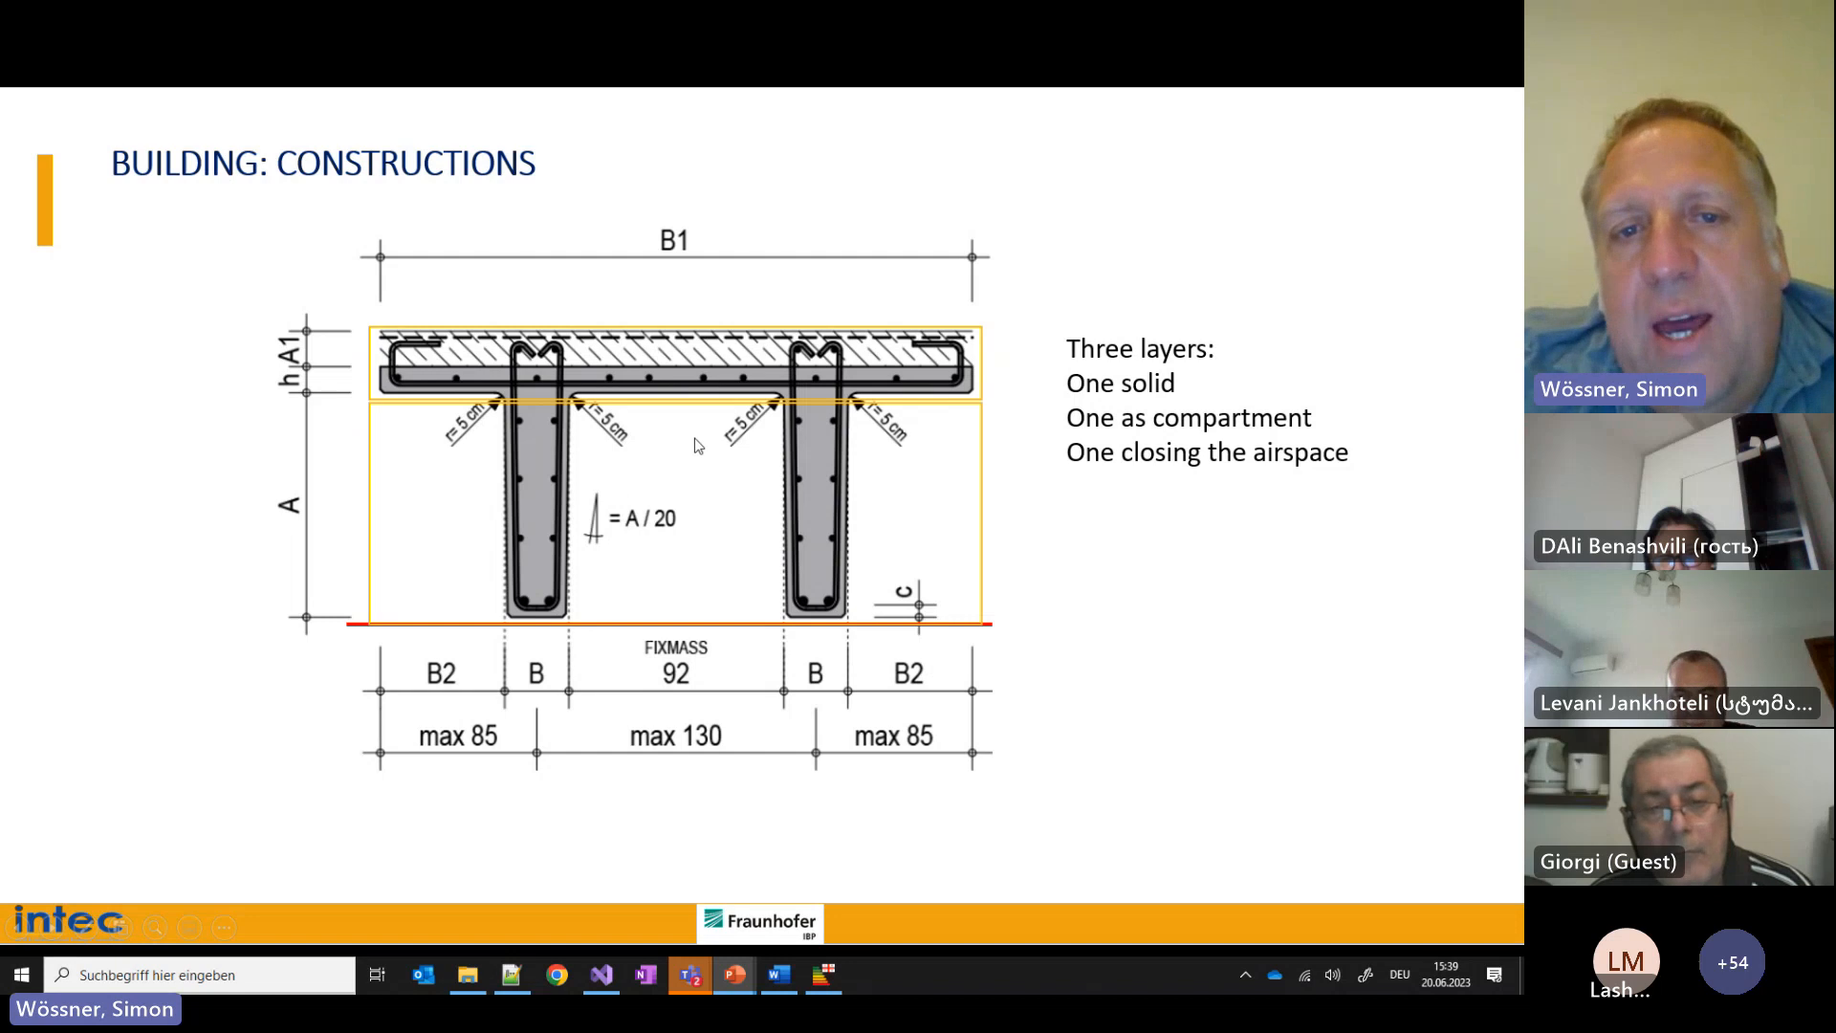
Set the layer-2 studs to concrete 2400 (Walls category) with a 20 cm width
click(828, 975)
click(515, 600)
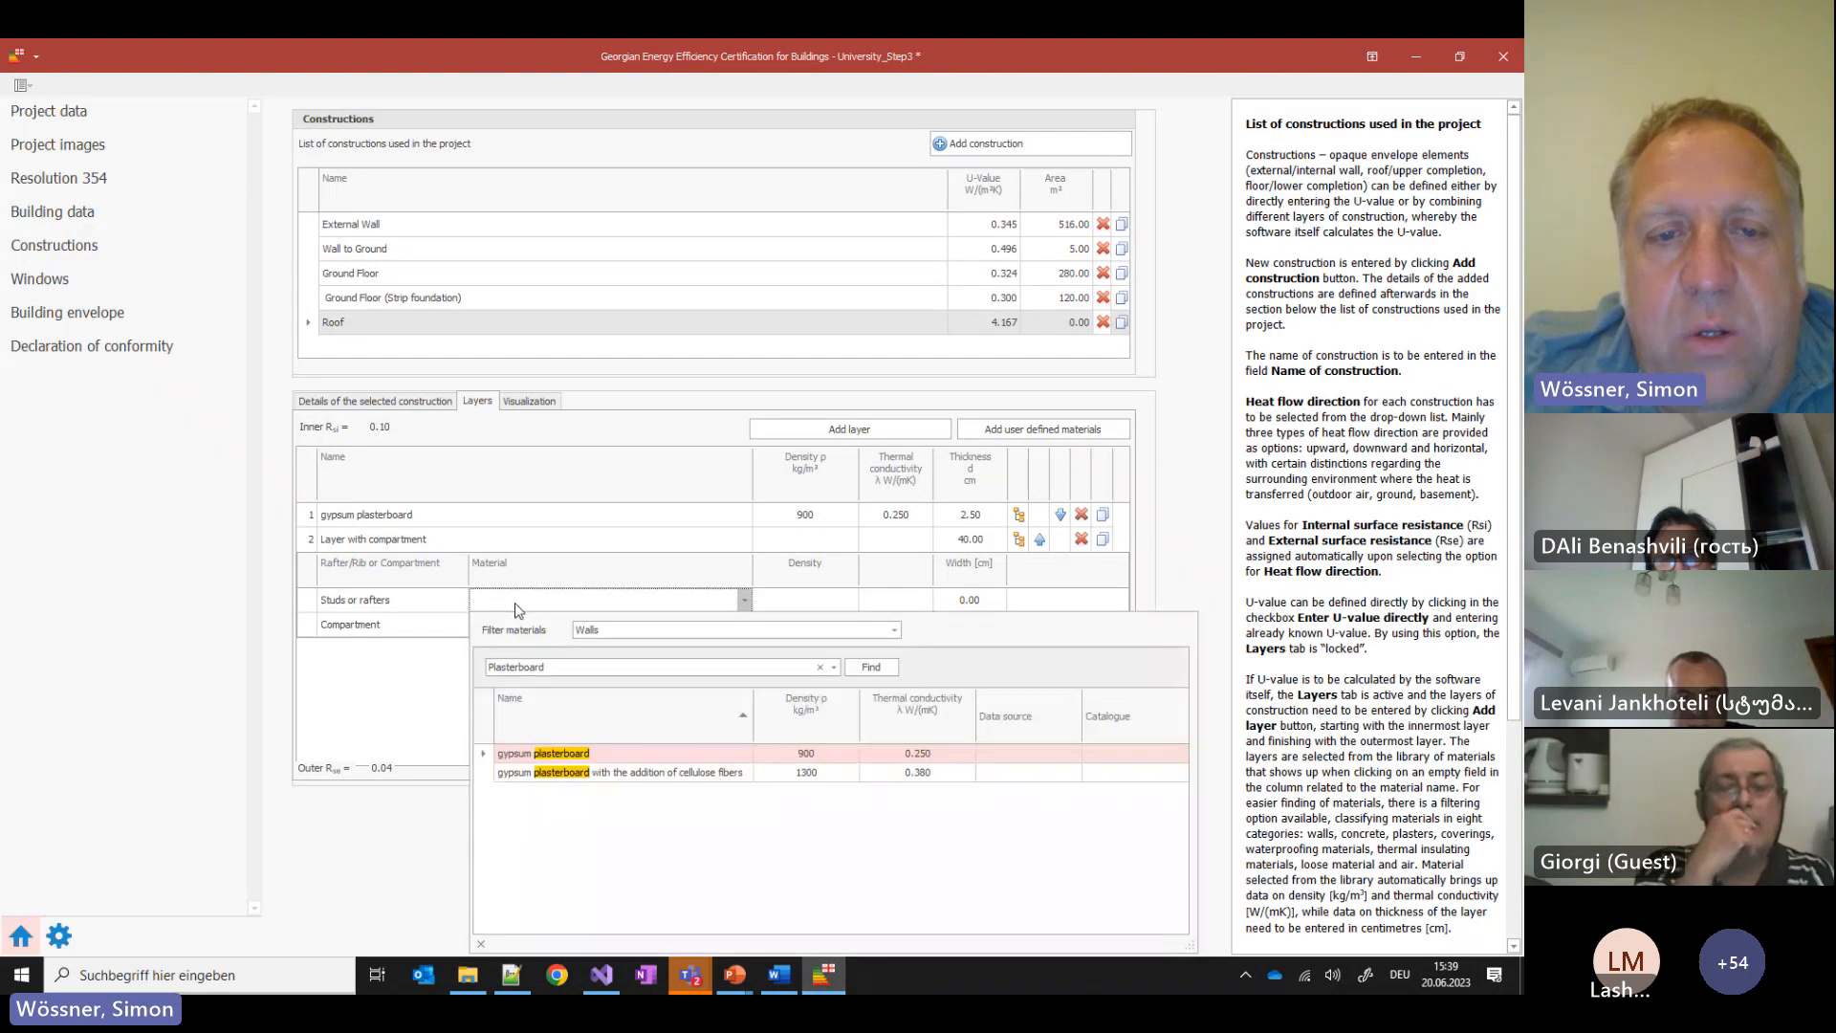
click(625, 630)
click(624, 646)
drag(555, 668, 486, 668)
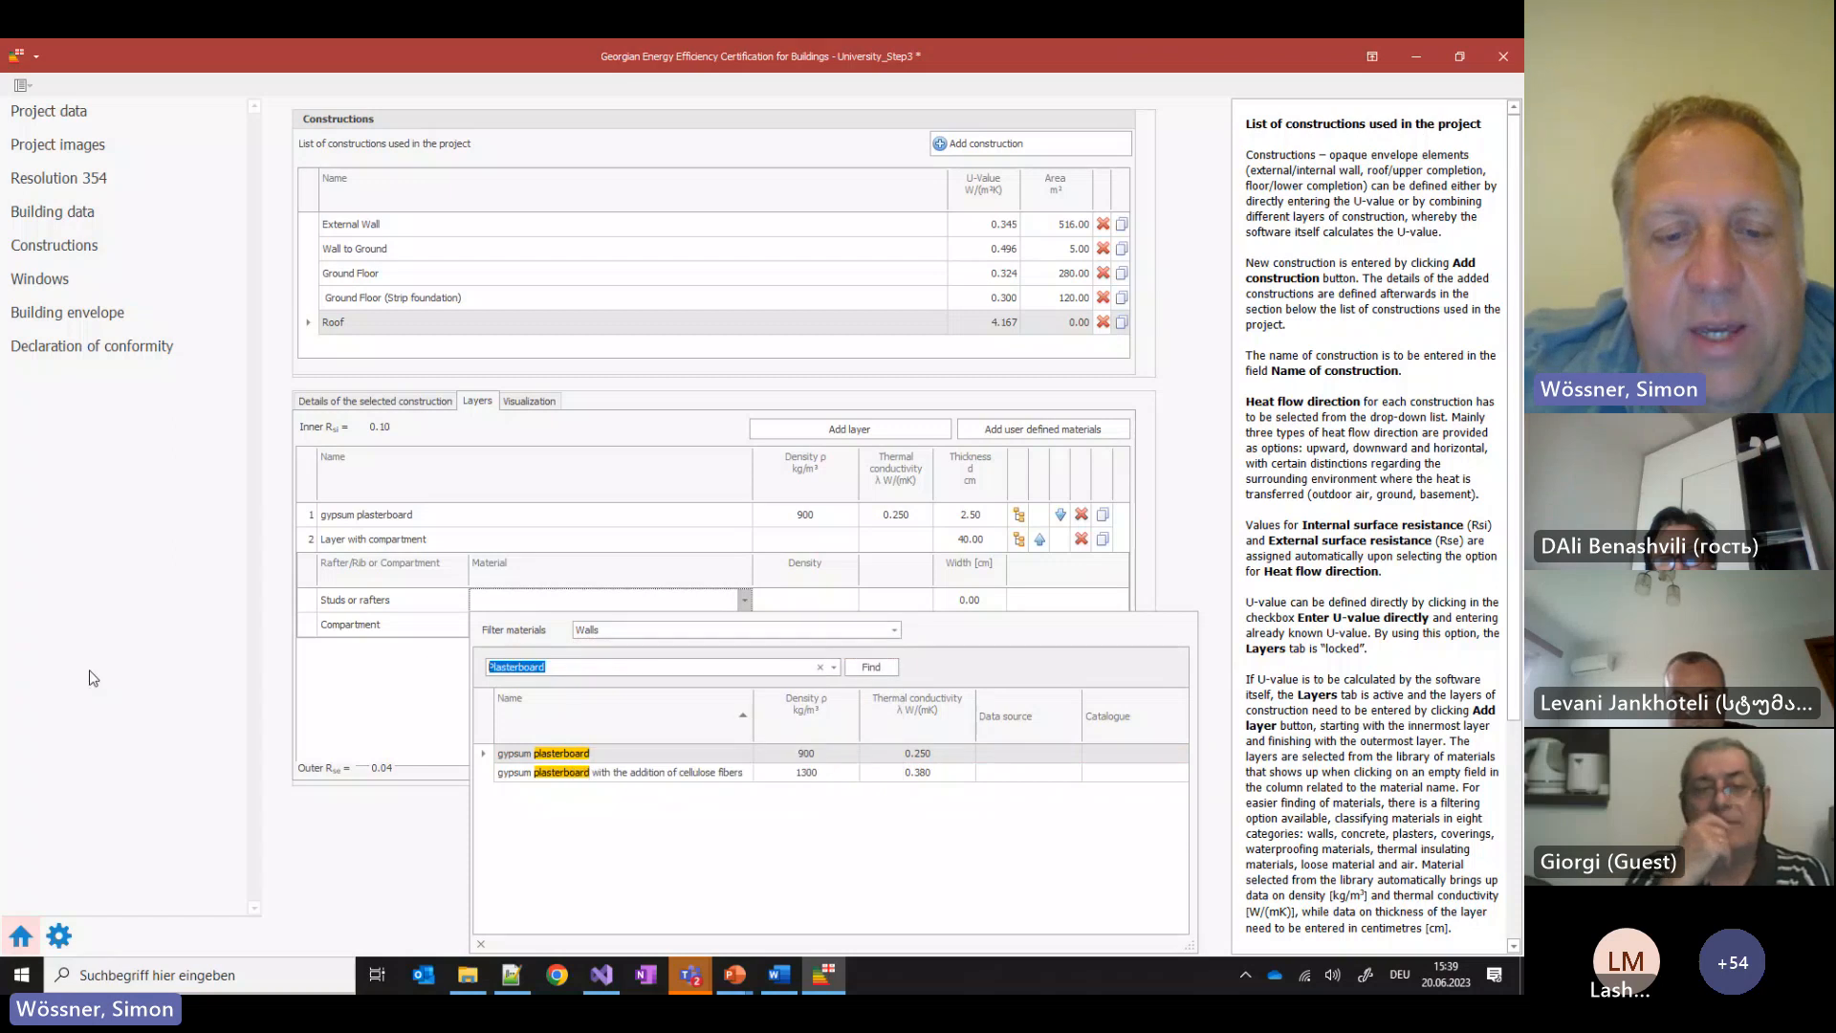
text(con)
key(Down)
key(Return)
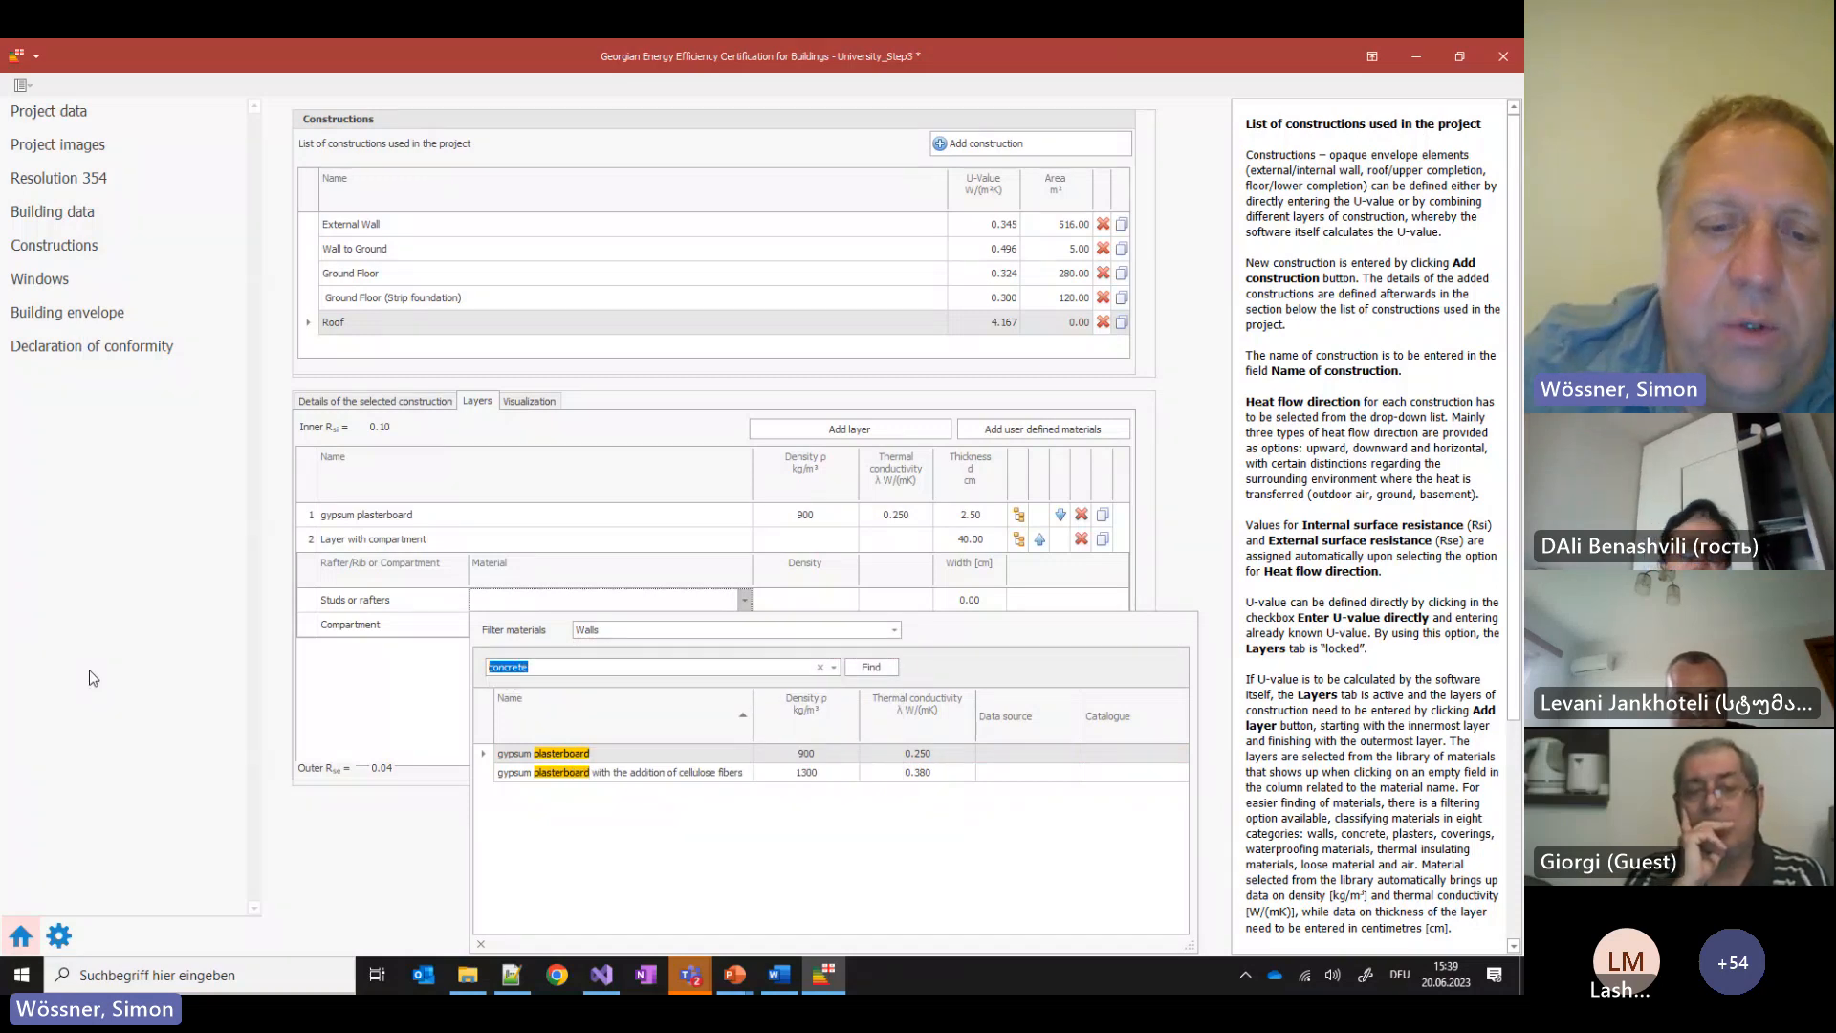
click(548, 847)
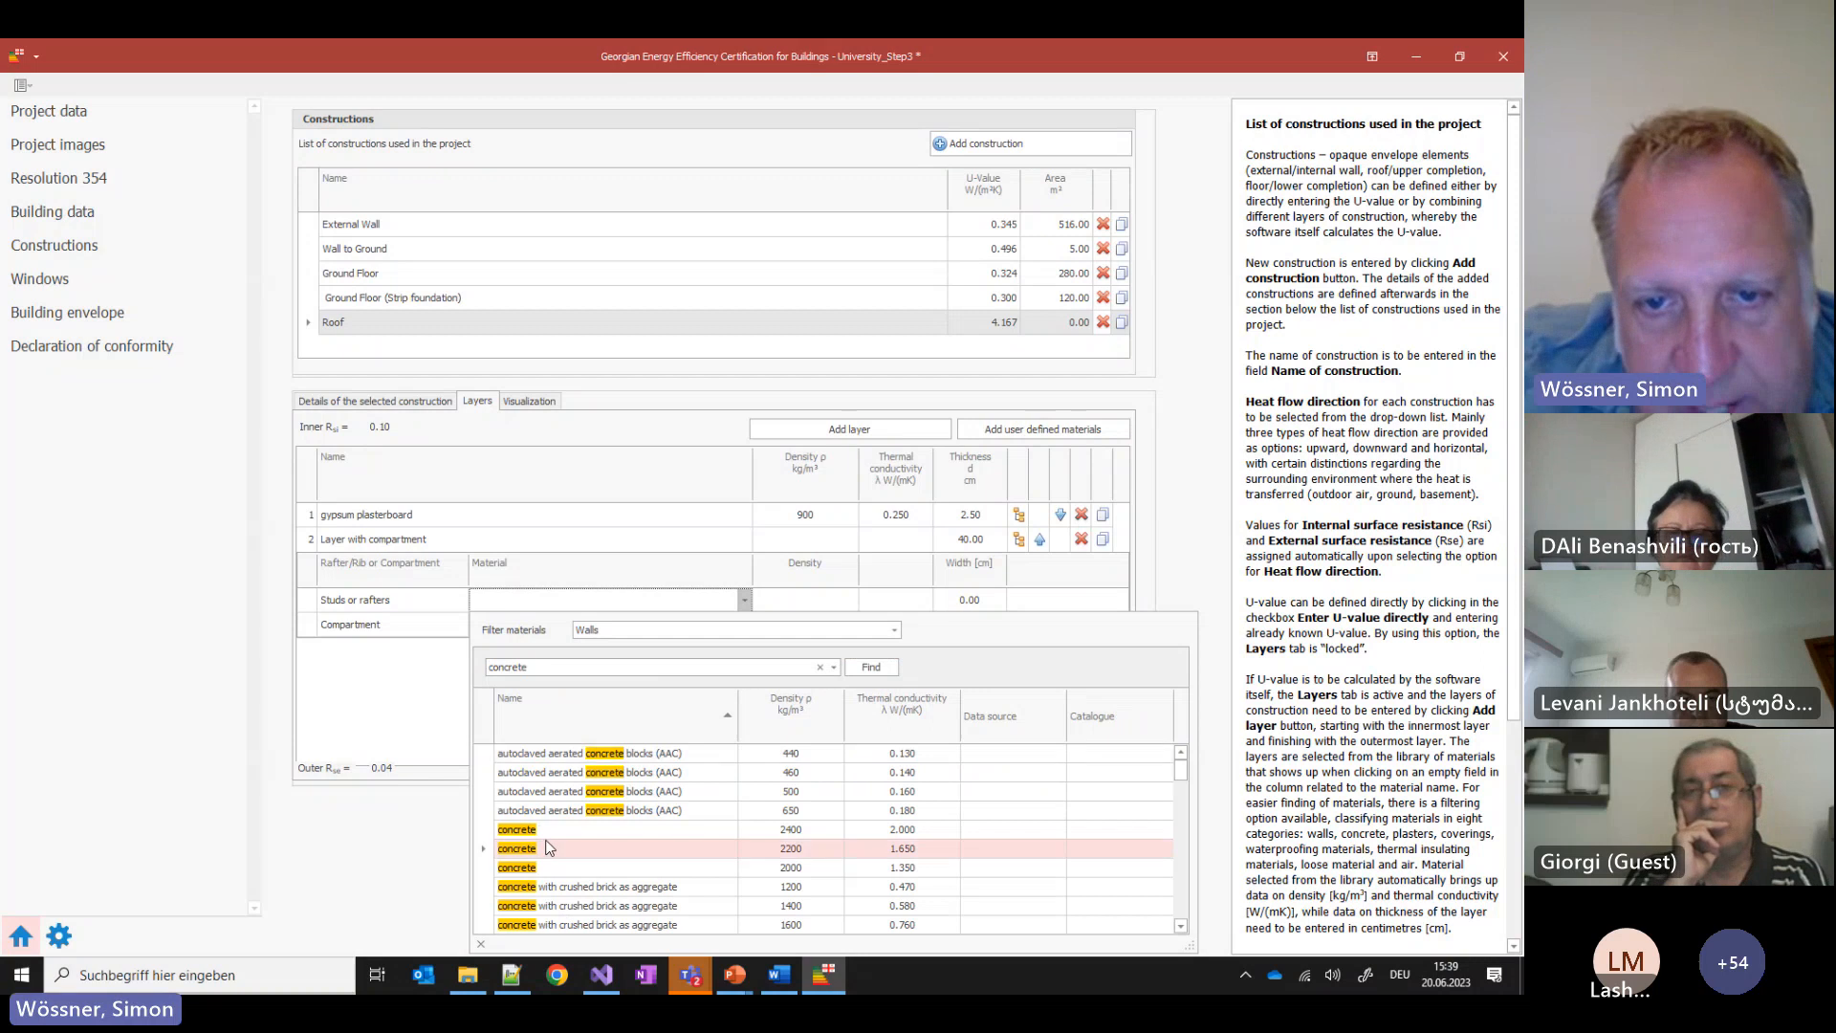
double_click(548, 847)
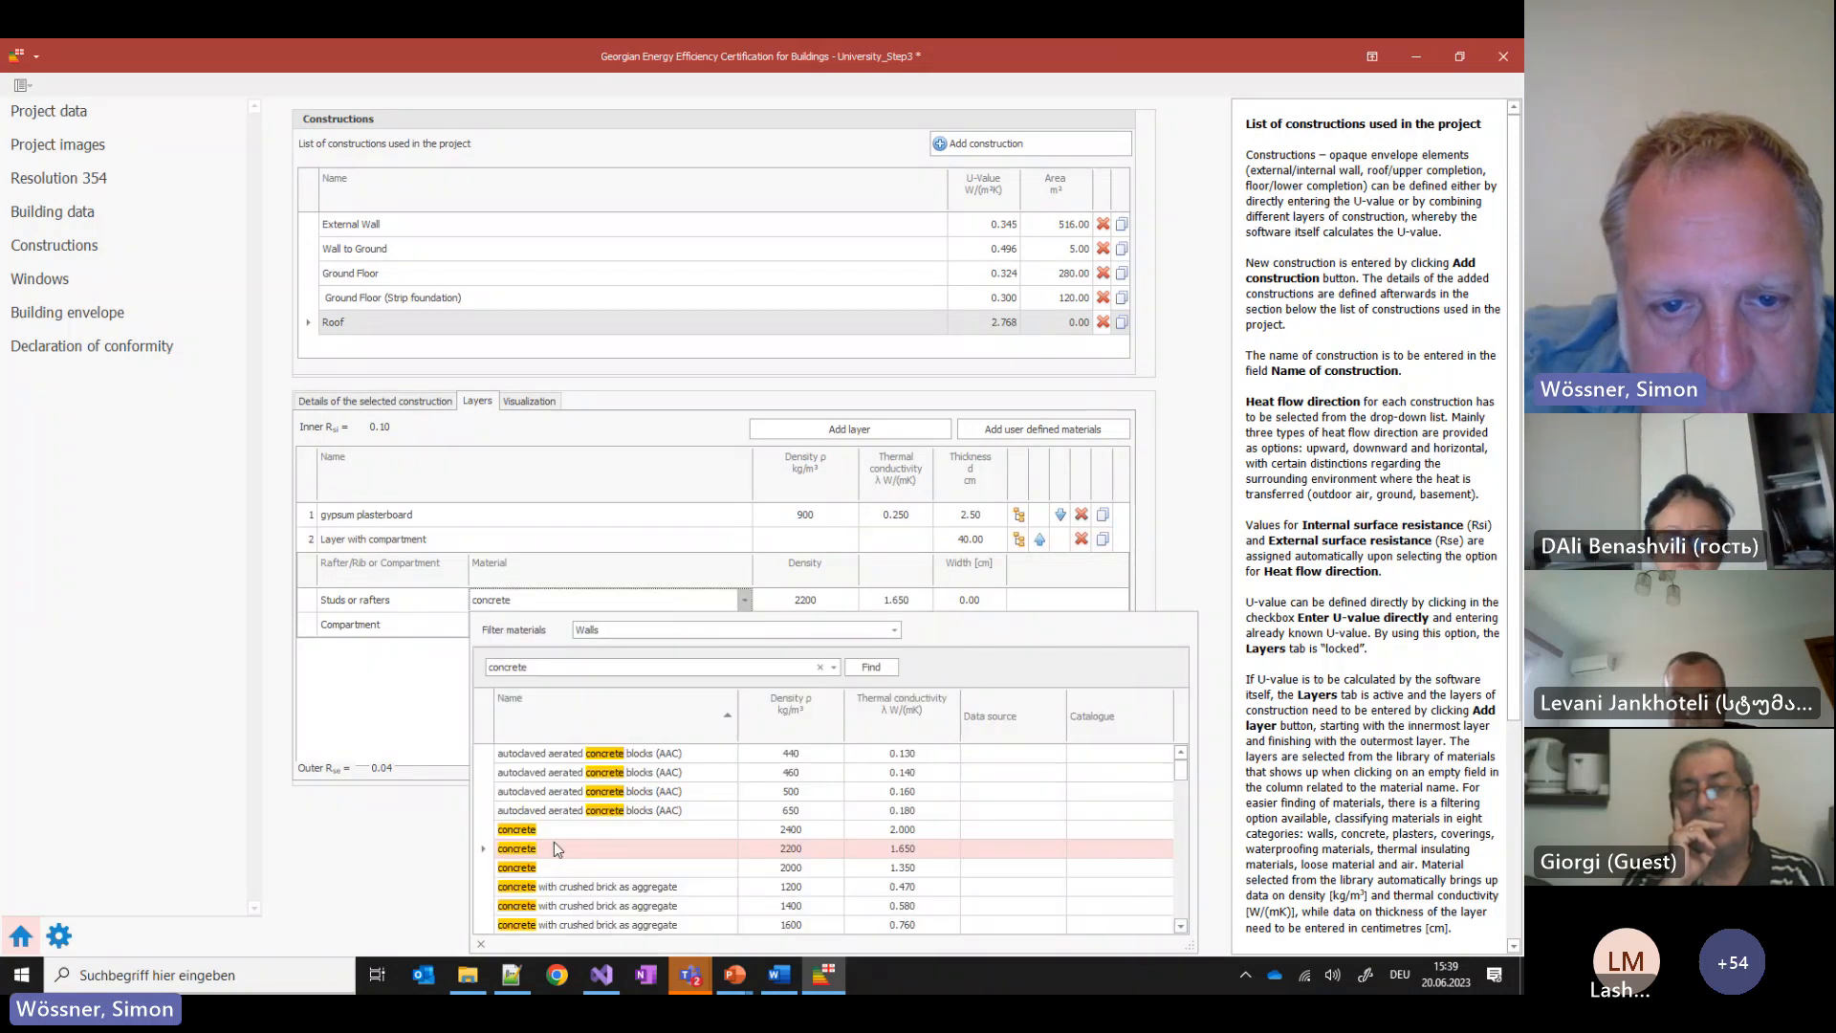
double_click(568, 829)
click(990, 601)
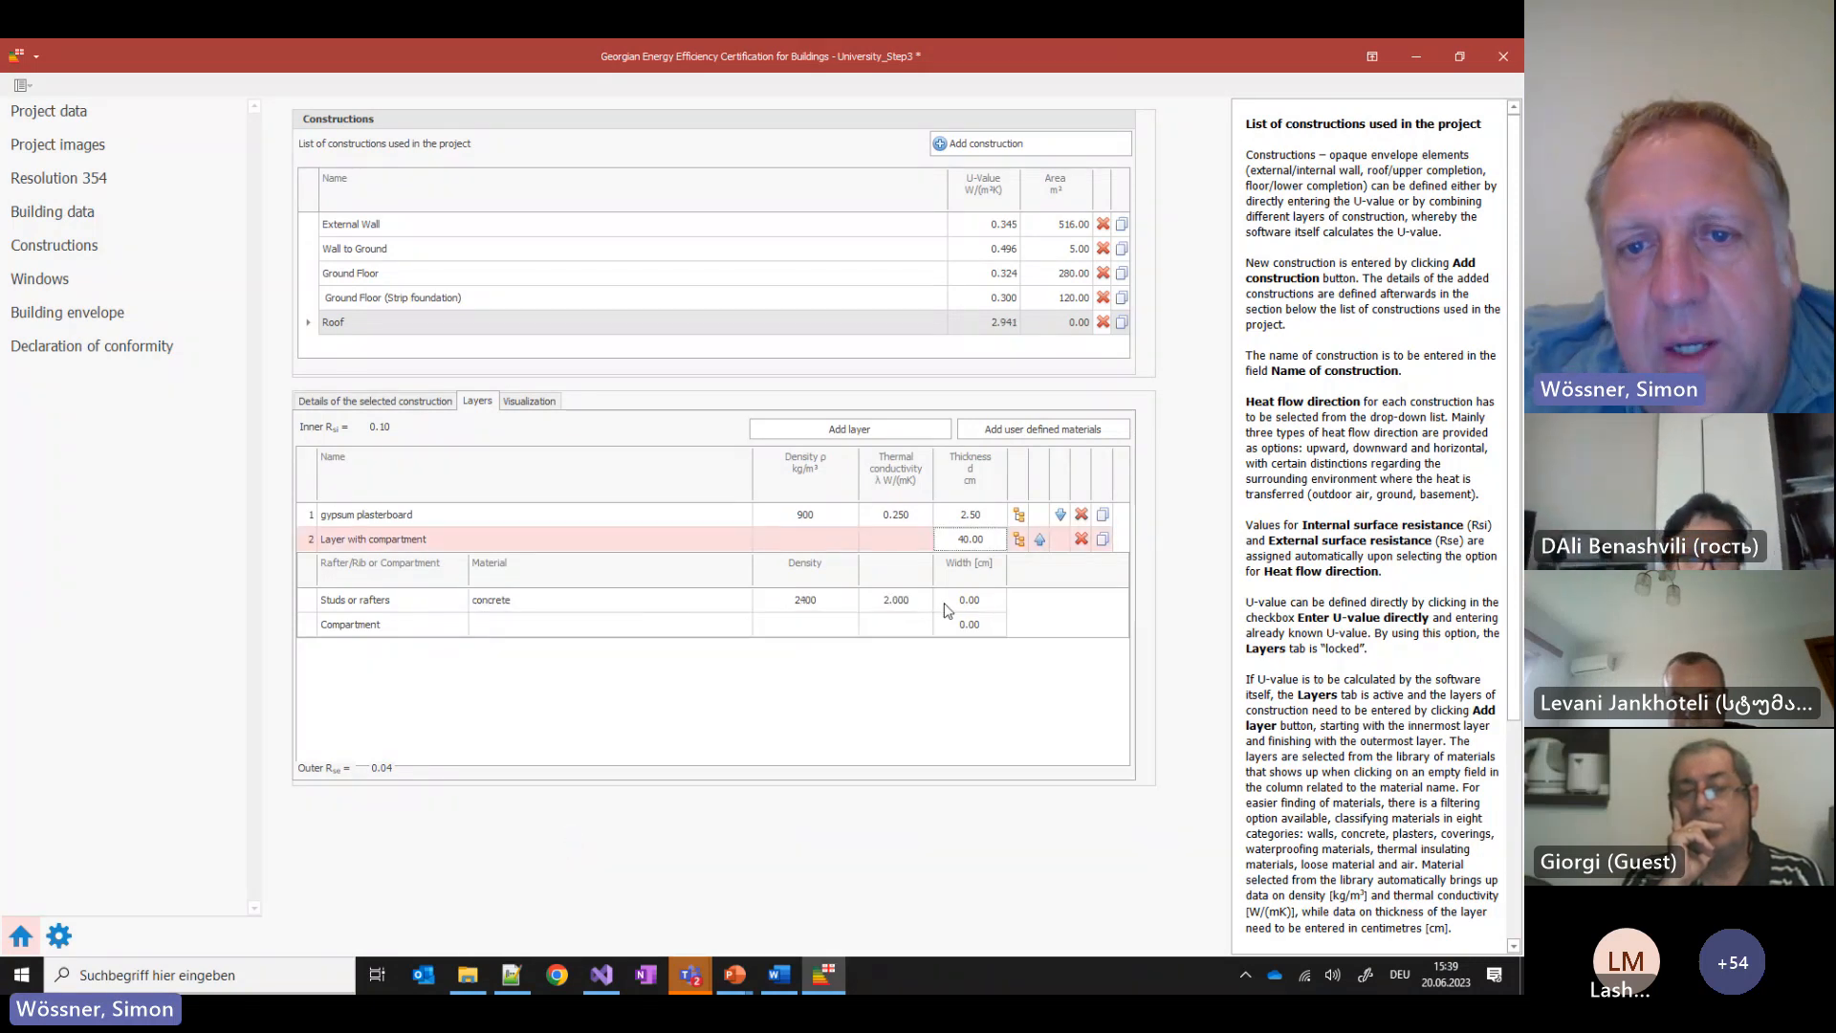
text(2)
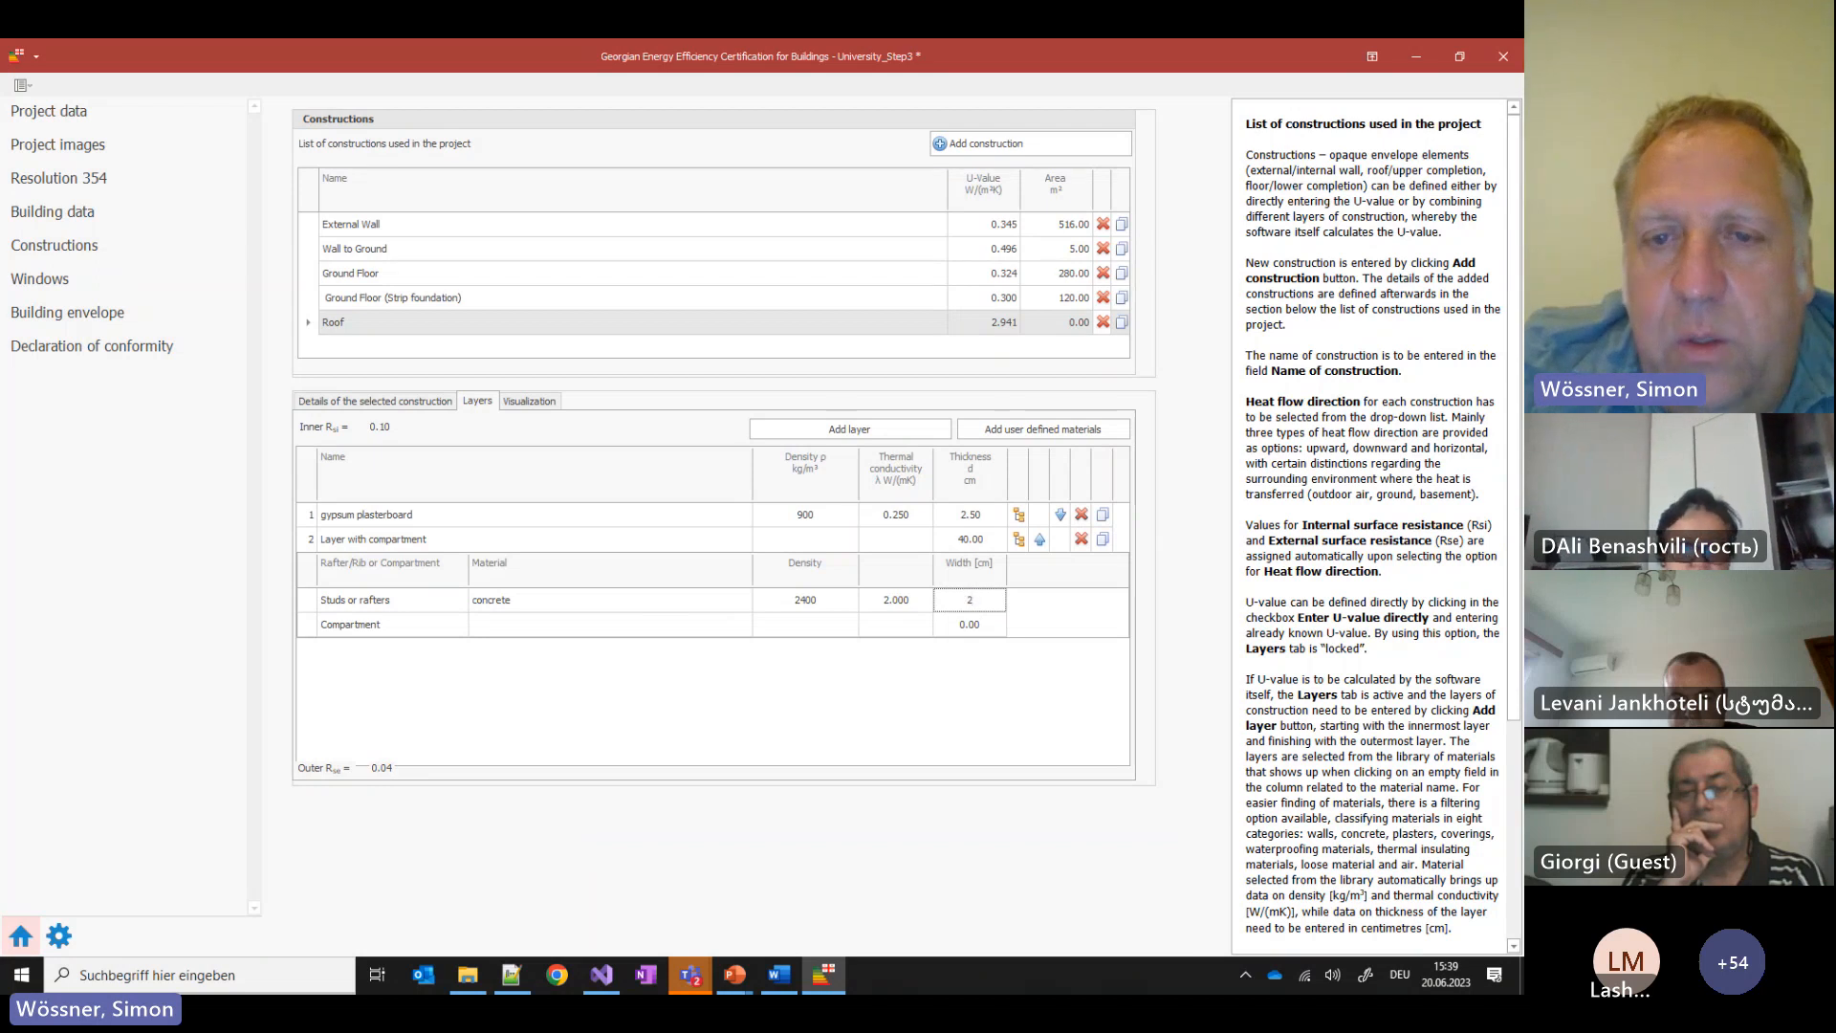
text(0)
key(Return)
Fill the compartment with air at 92 cm width (U 0.808), then show the diagram slide
click(600, 624)
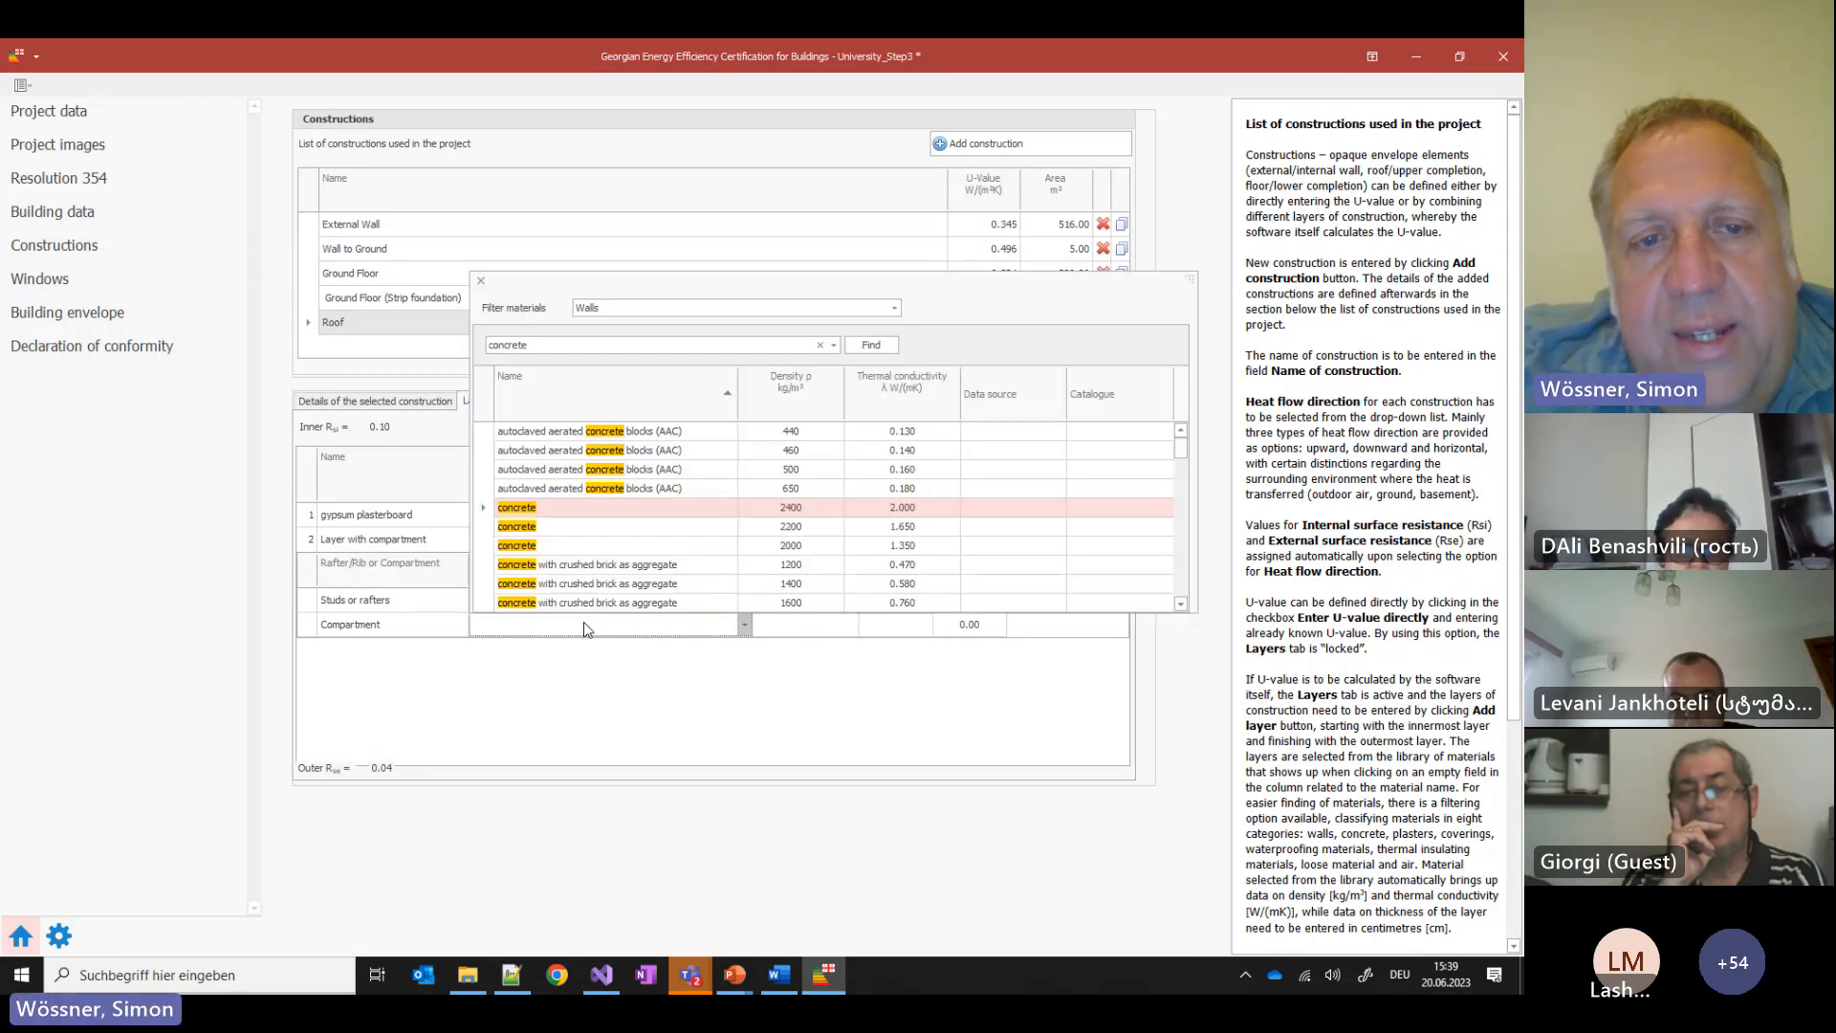
scroll(639, 482, down, 1)
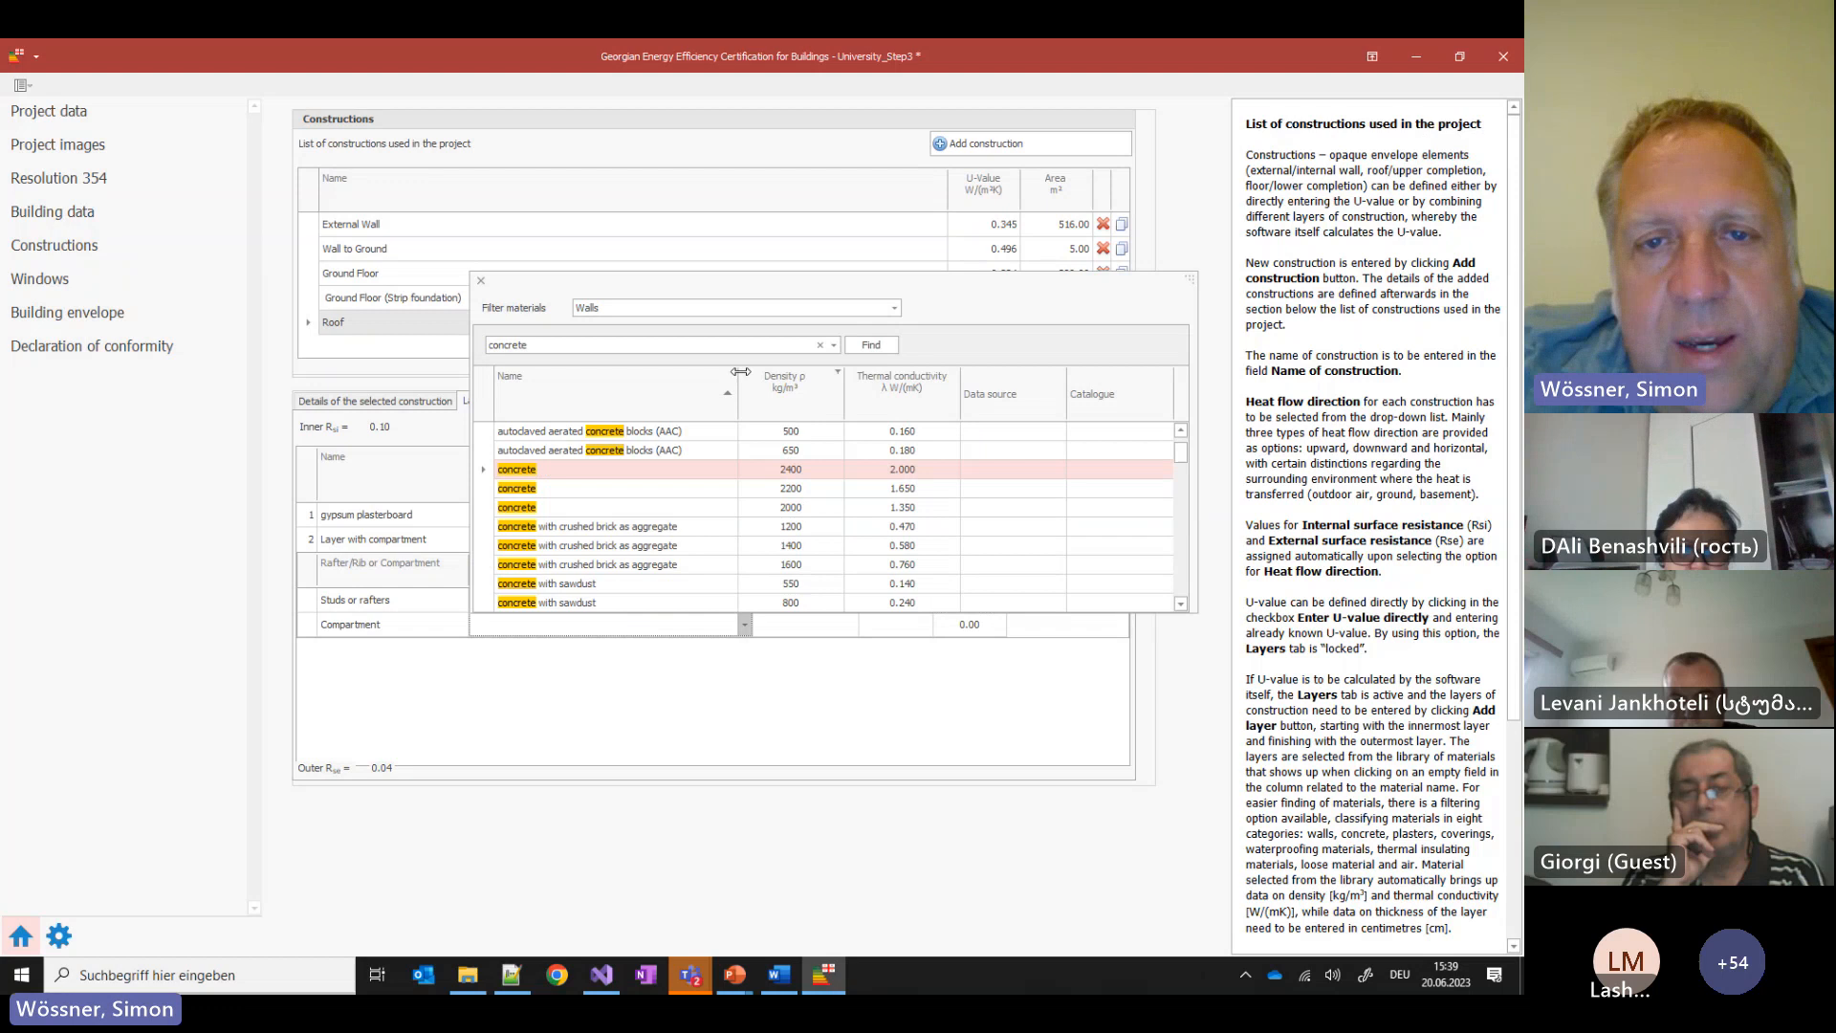
click(834, 346)
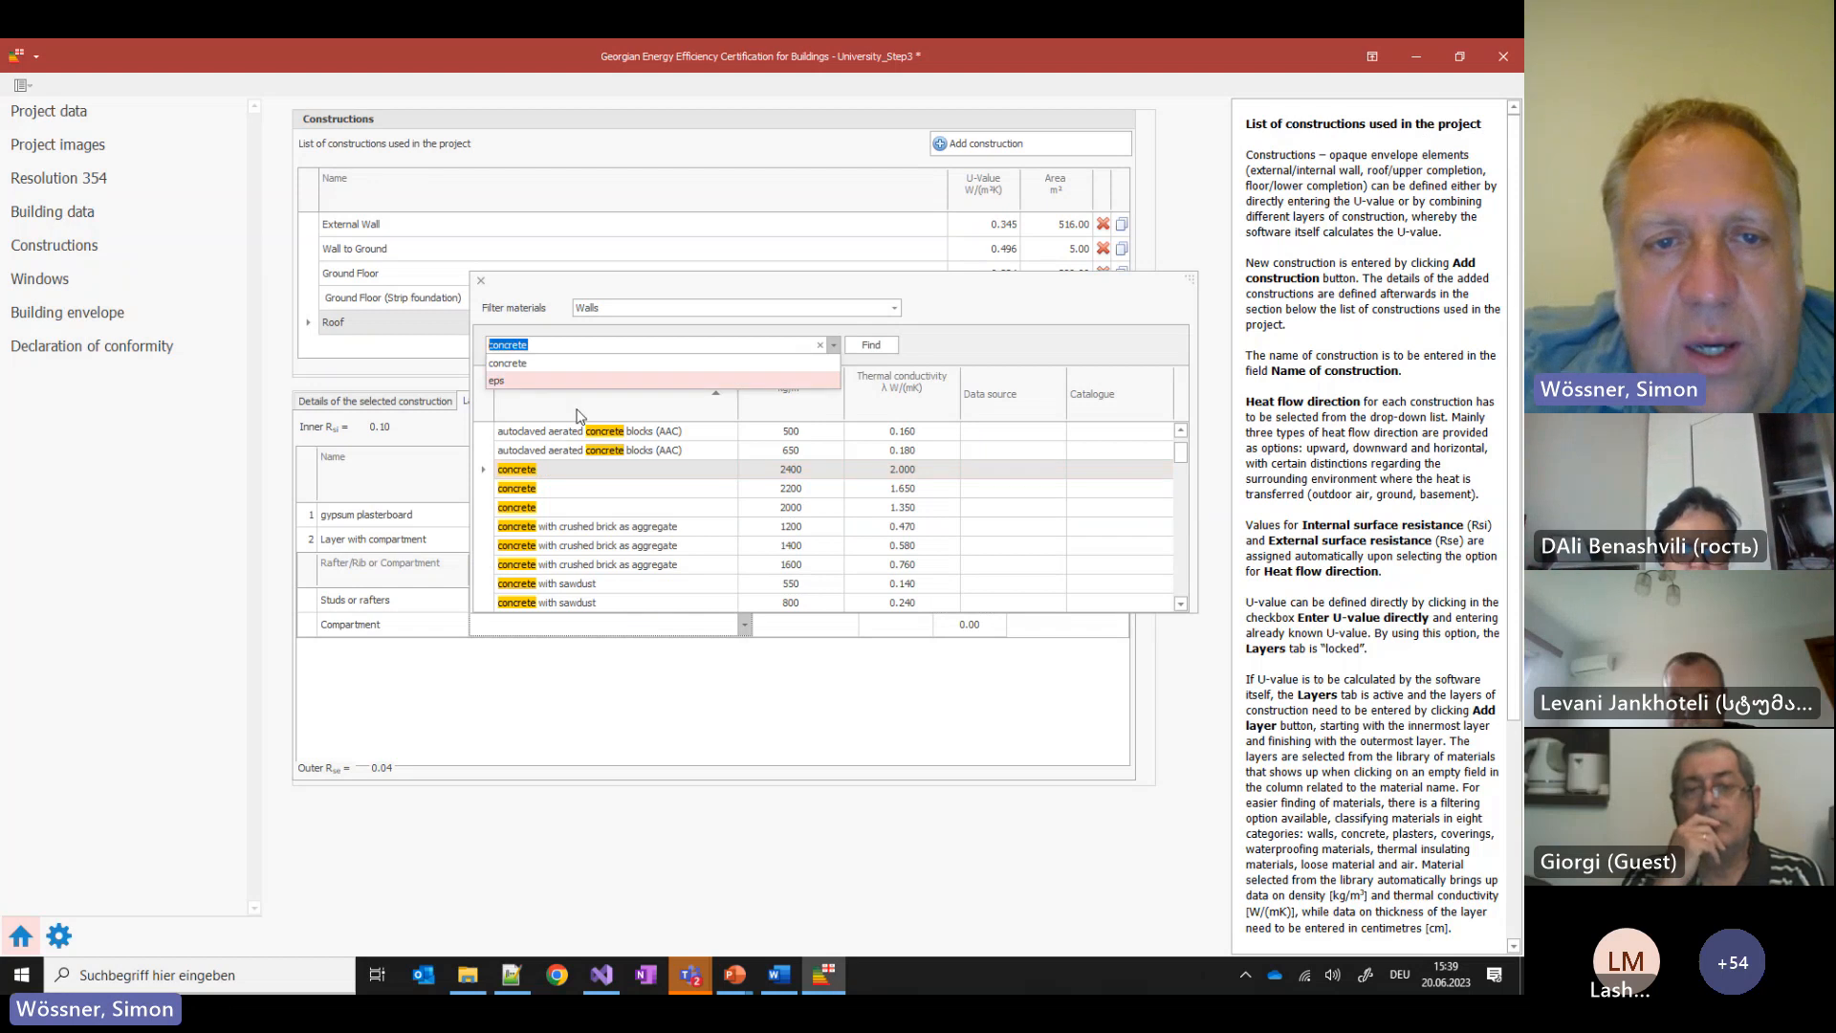
click(829, 363)
click(821, 307)
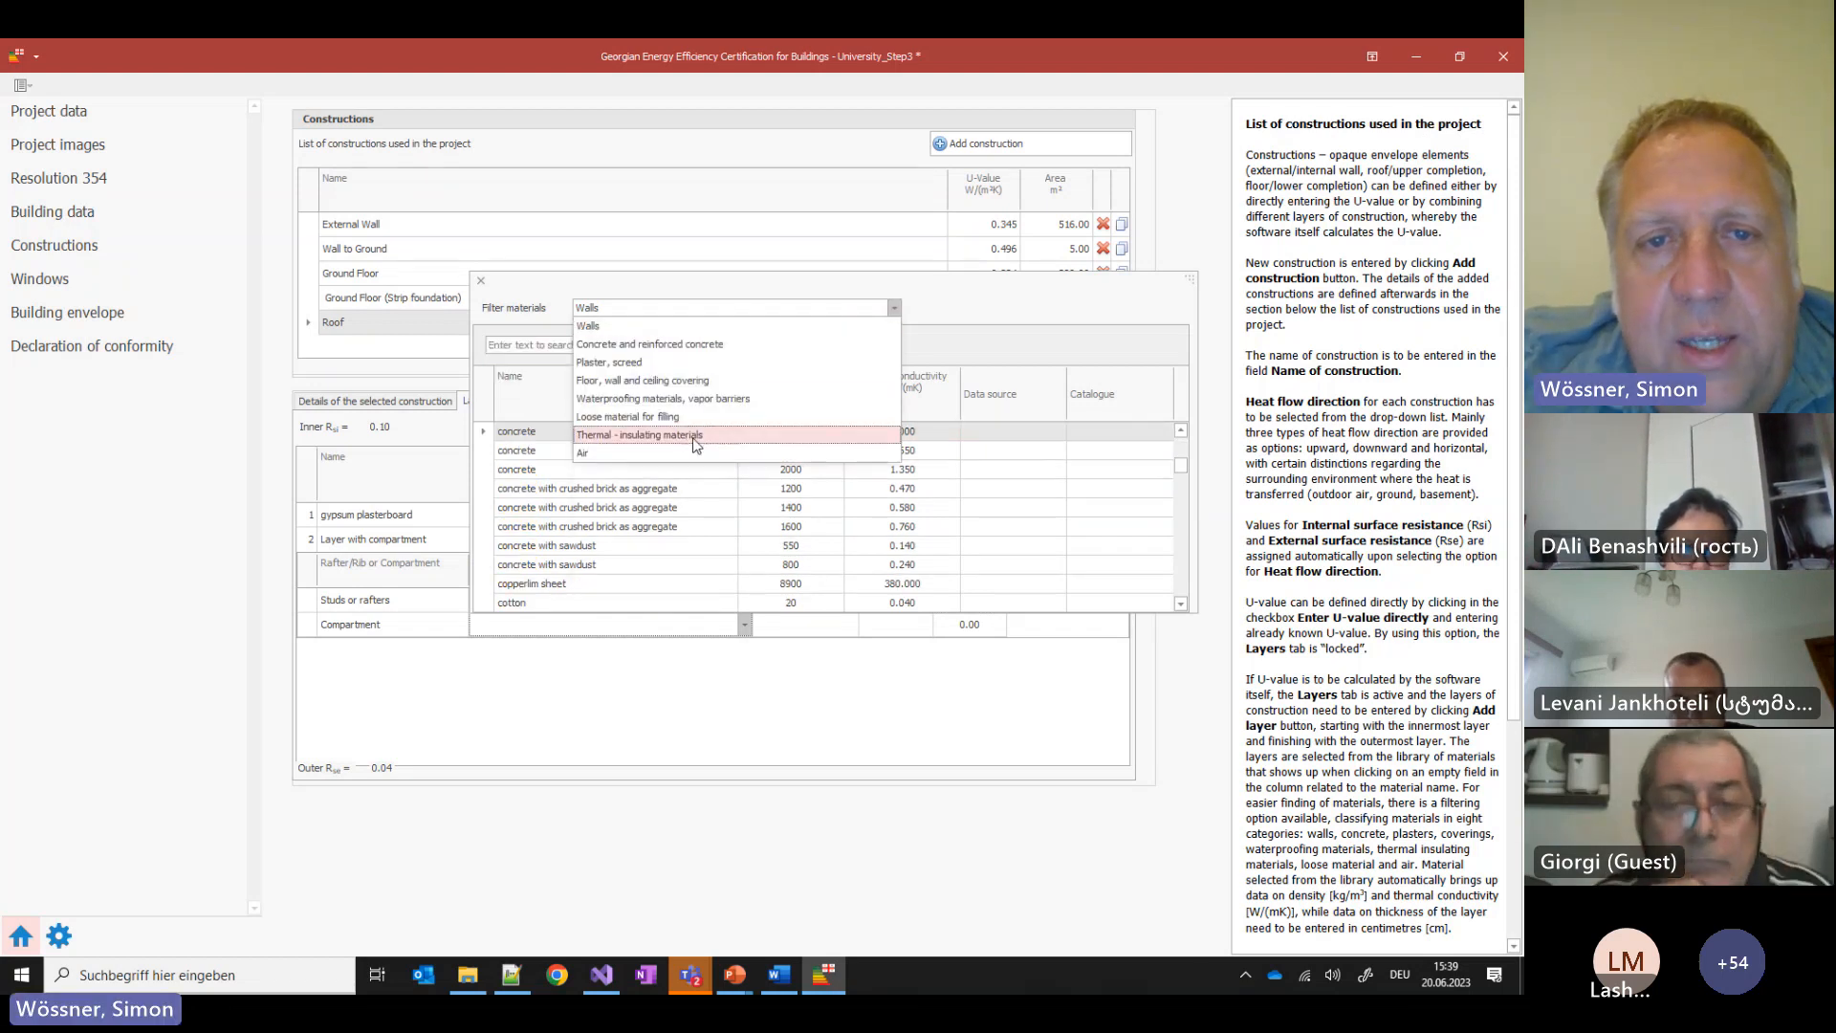
click(696, 452)
double_click(535, 431)
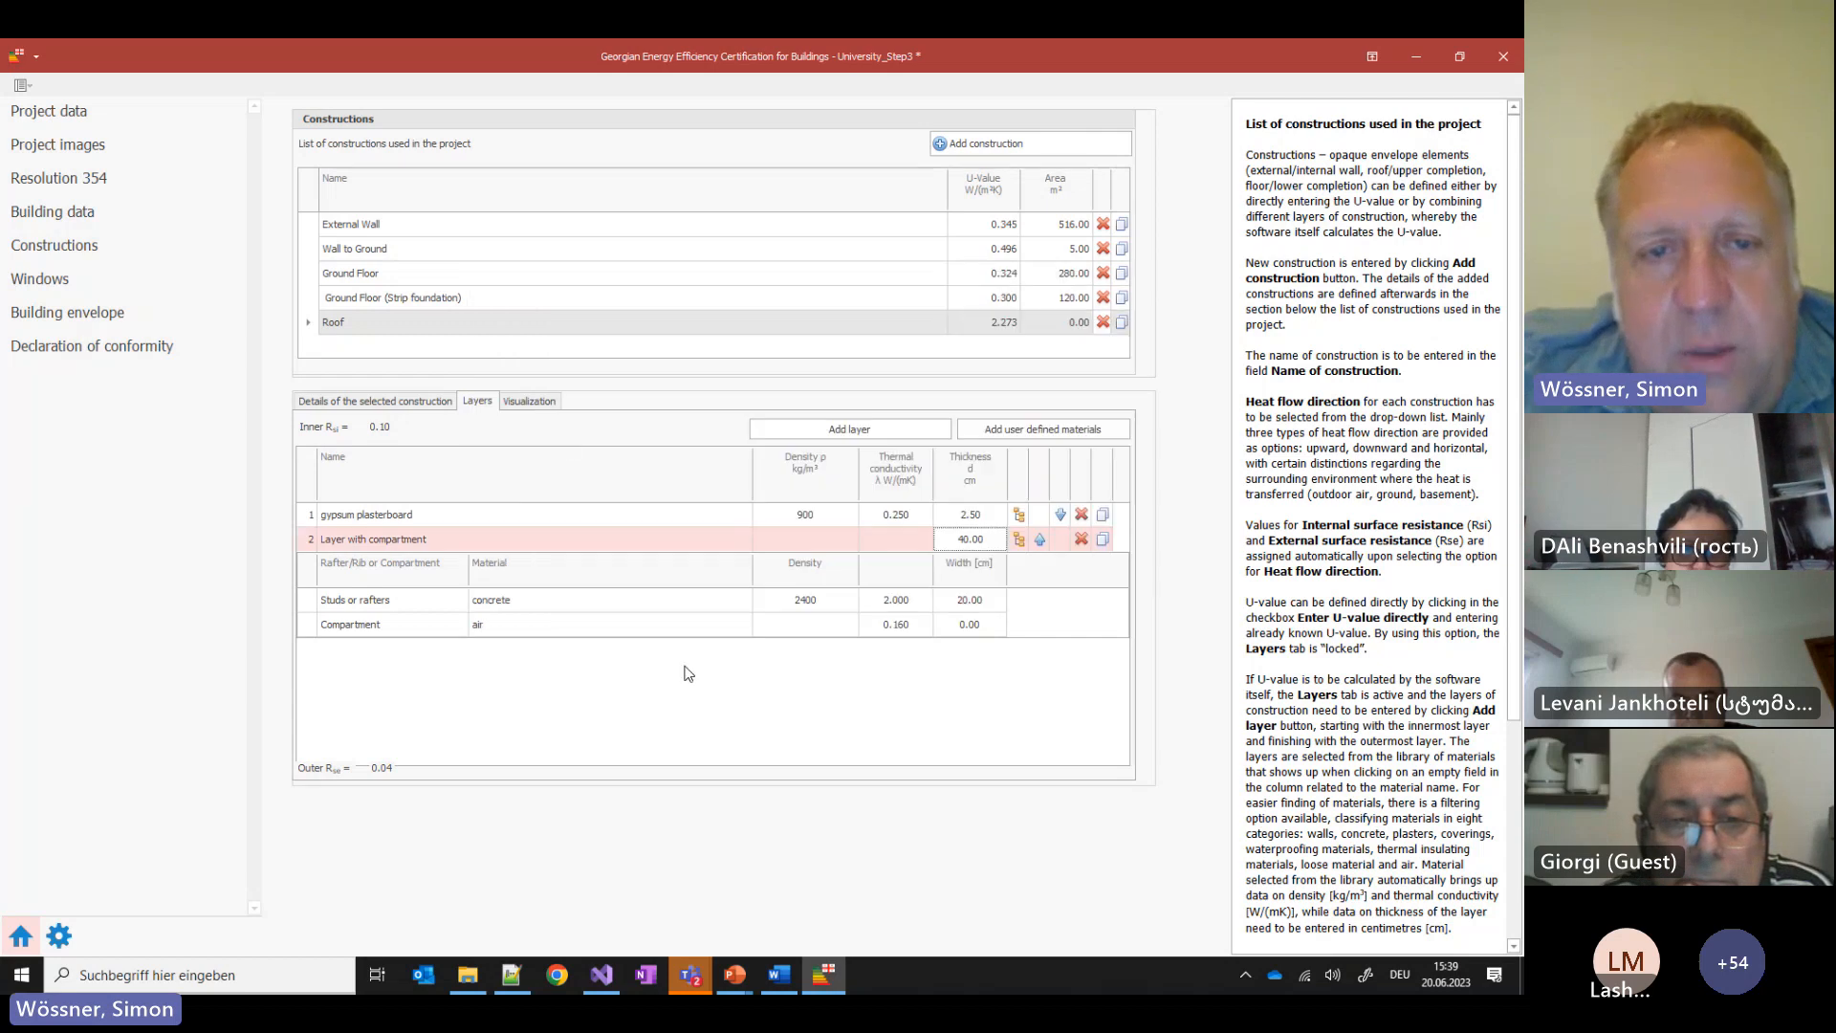
click(968, 624)
drag(969, 624, 955, 625)
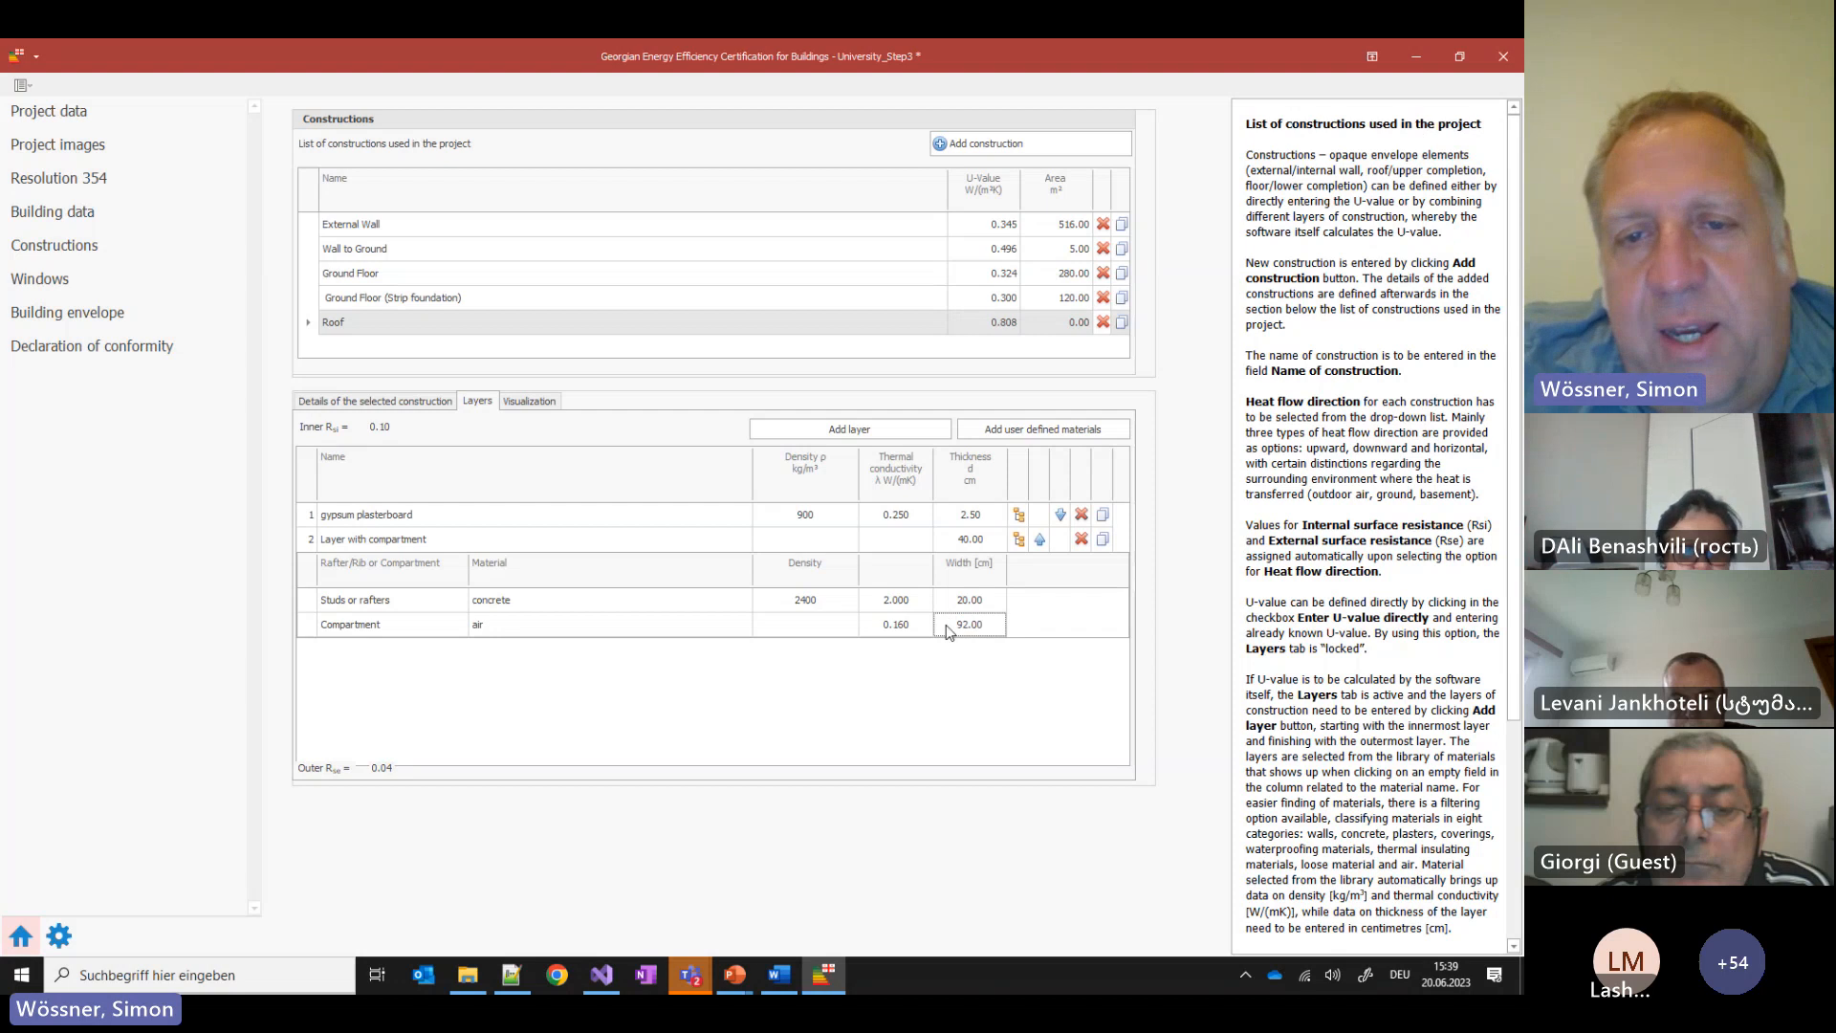
mouse_move(749, 976)
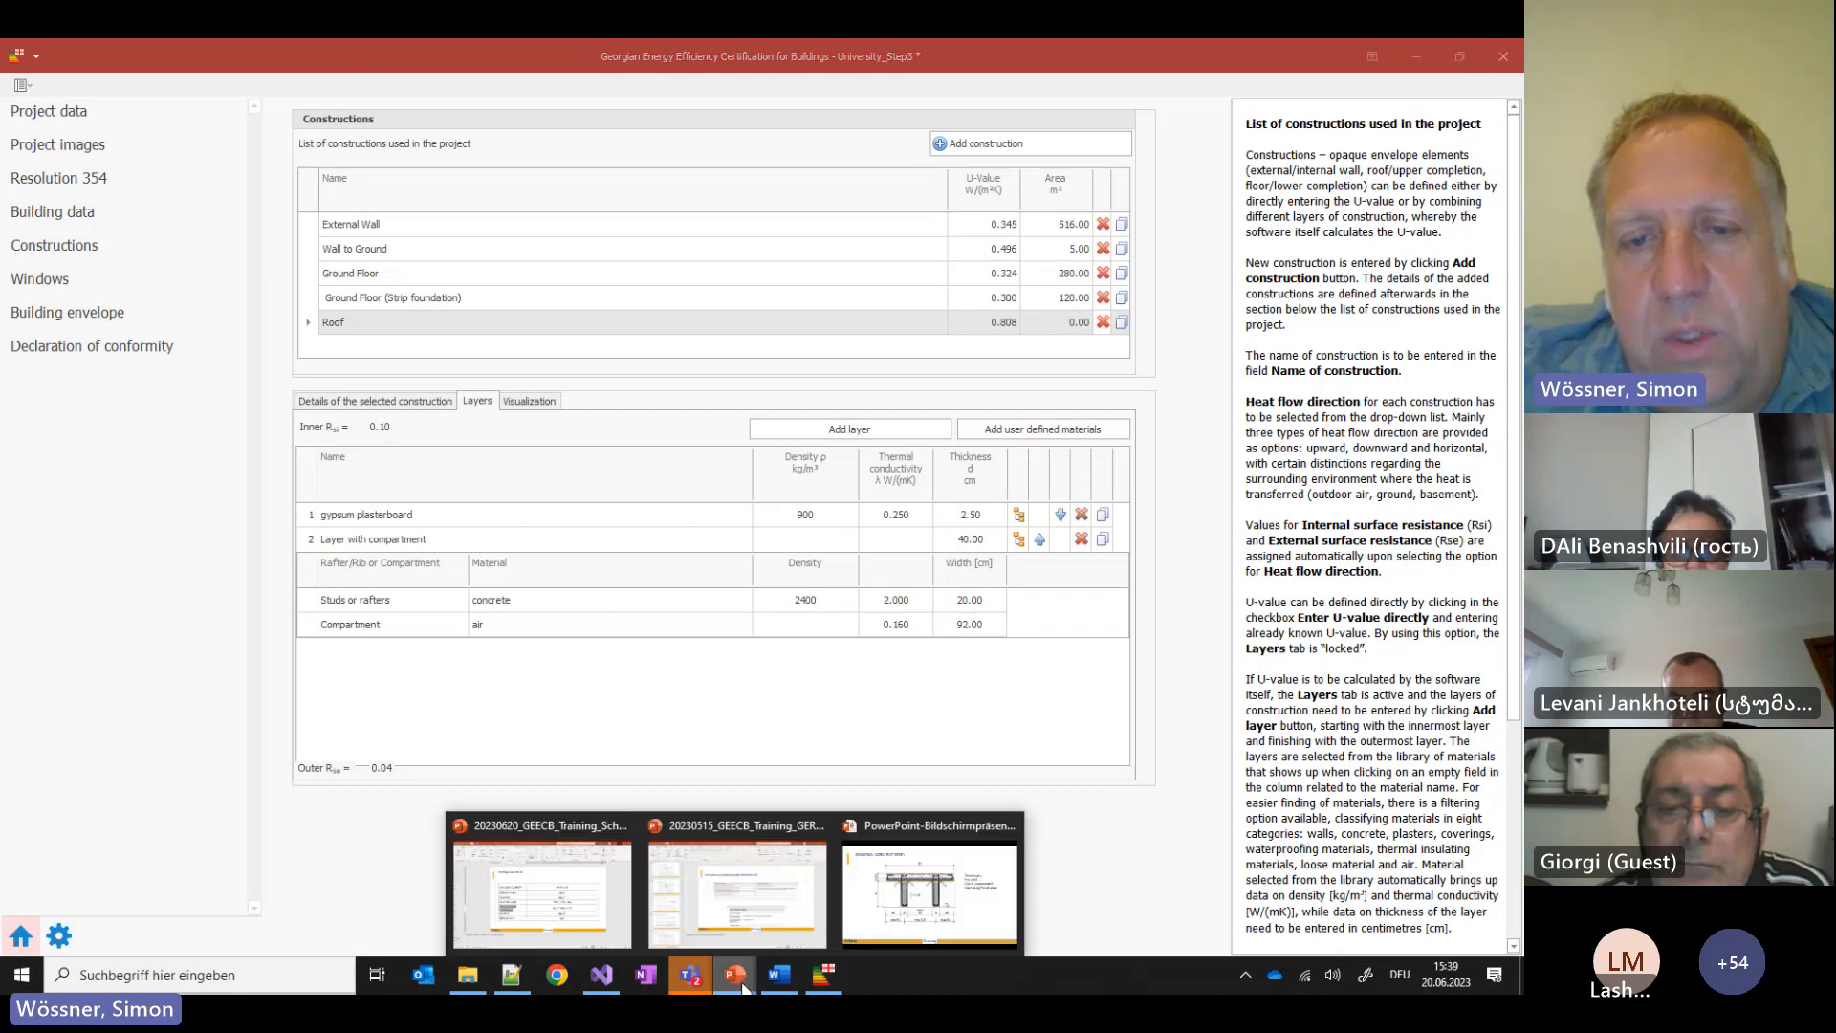
click(920, 884)
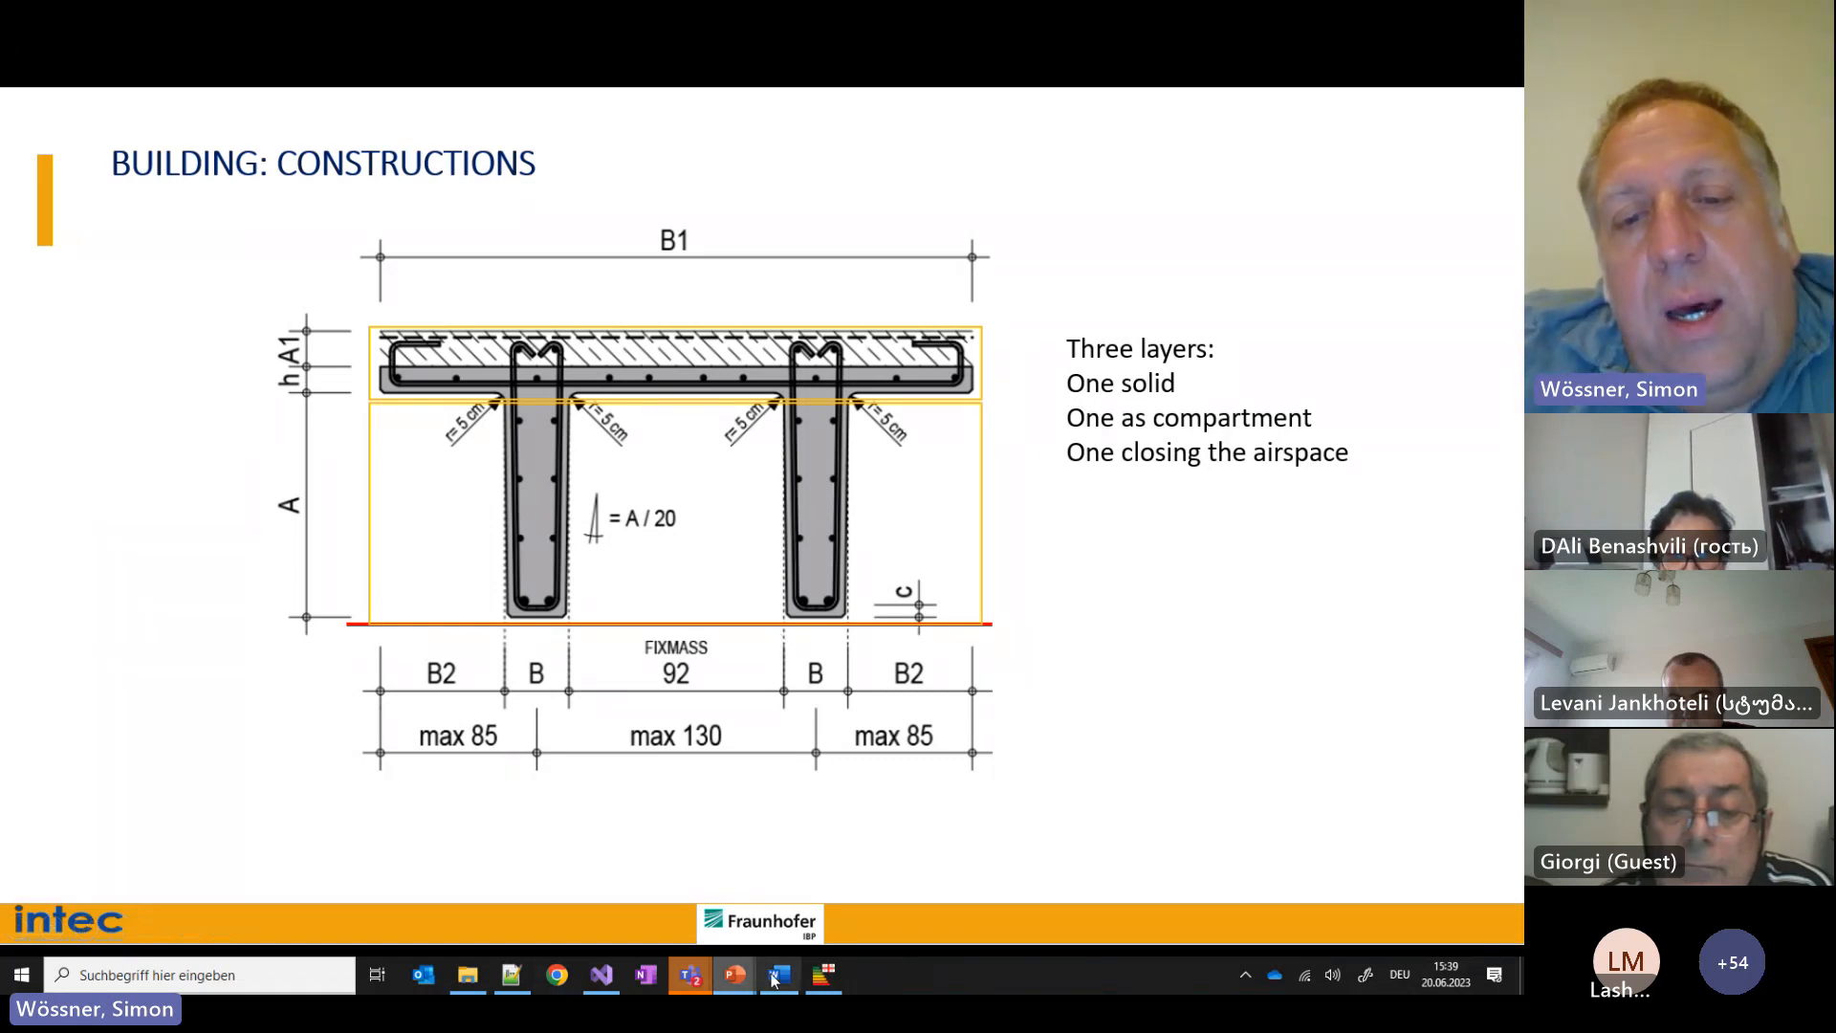
Add a third Roof layer of 20 cm concrete from the Walls category, lowering U to 0.722
click(821, 985)
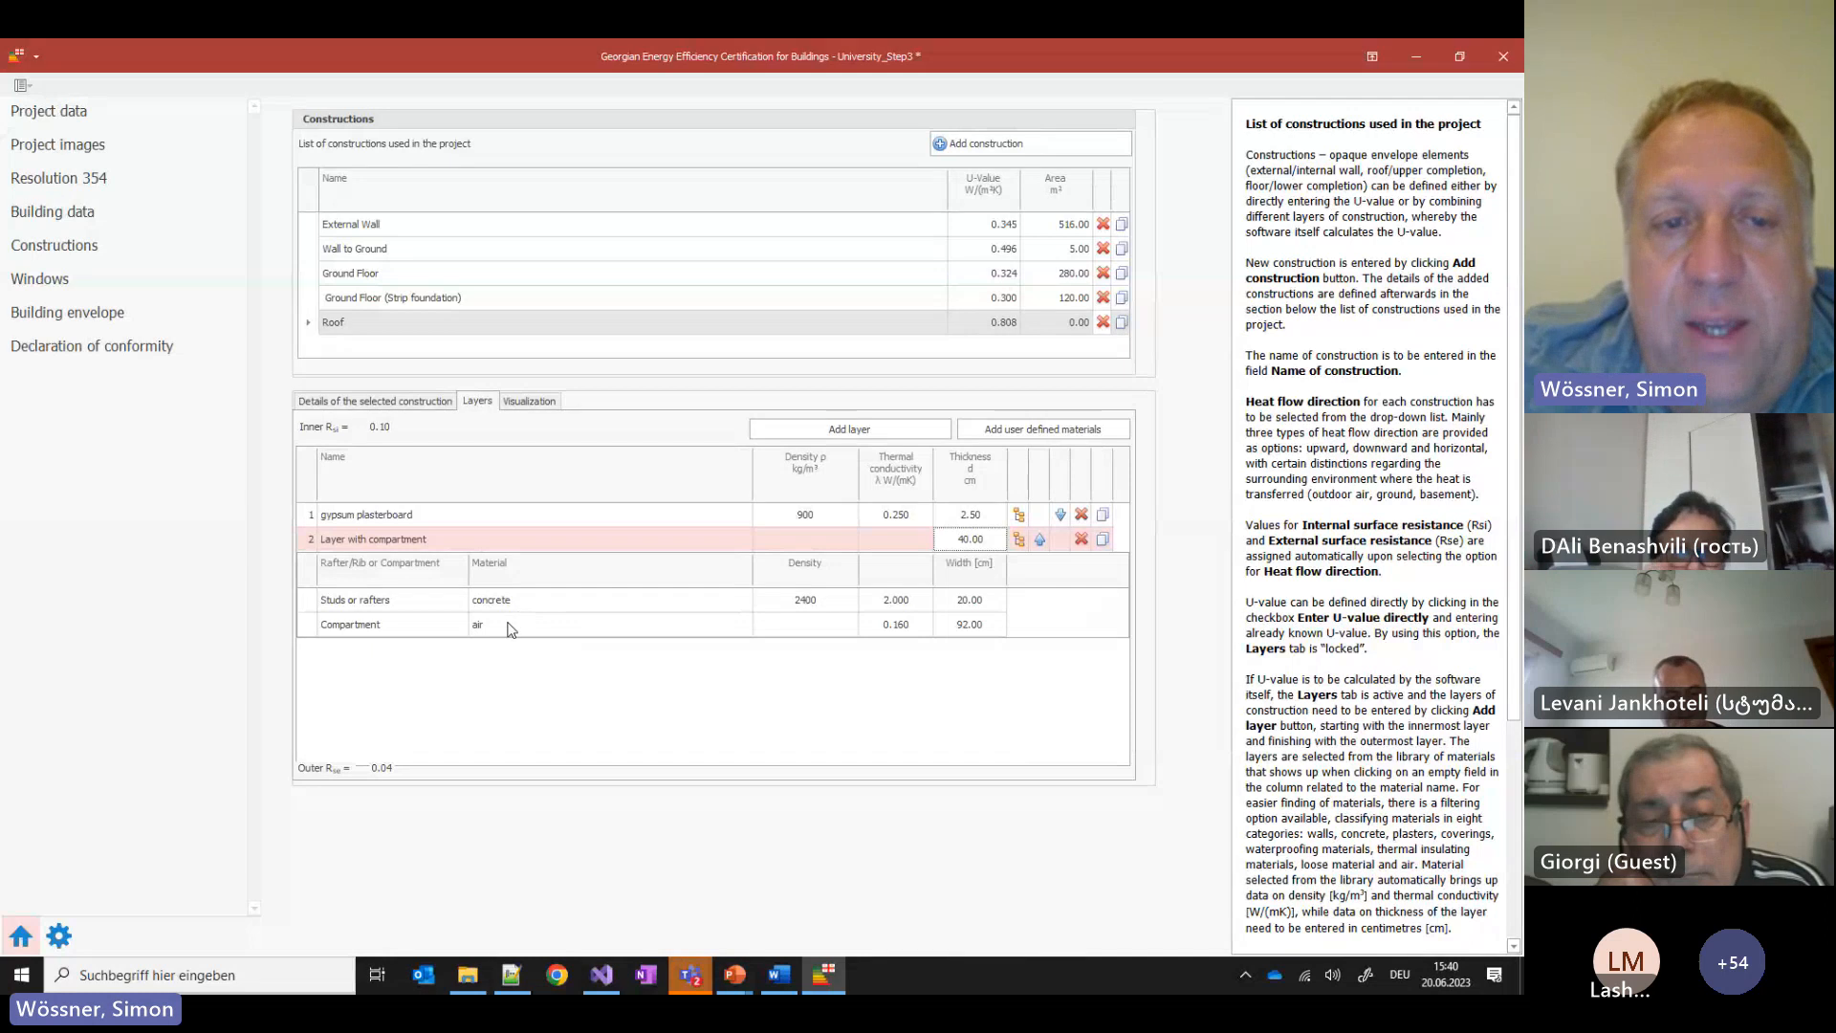
click(874, 428)
click(352, 656)
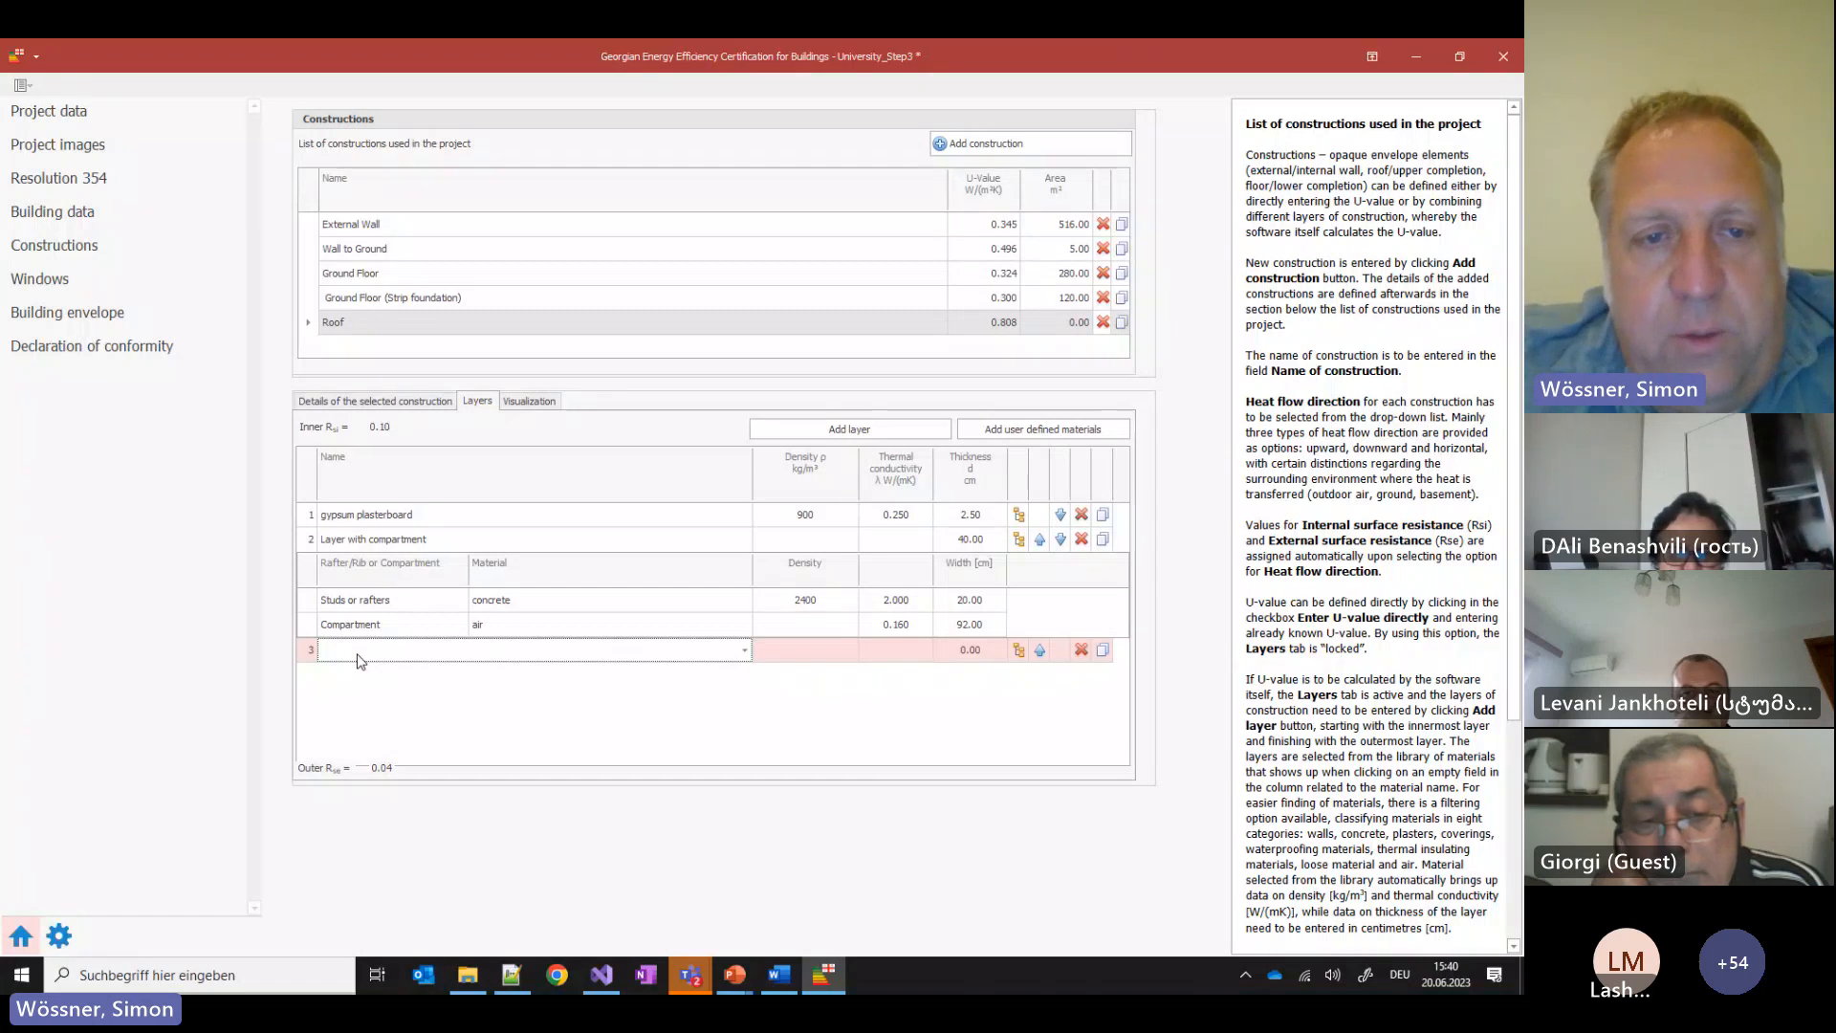
click(358, 658)
click(448, 374)
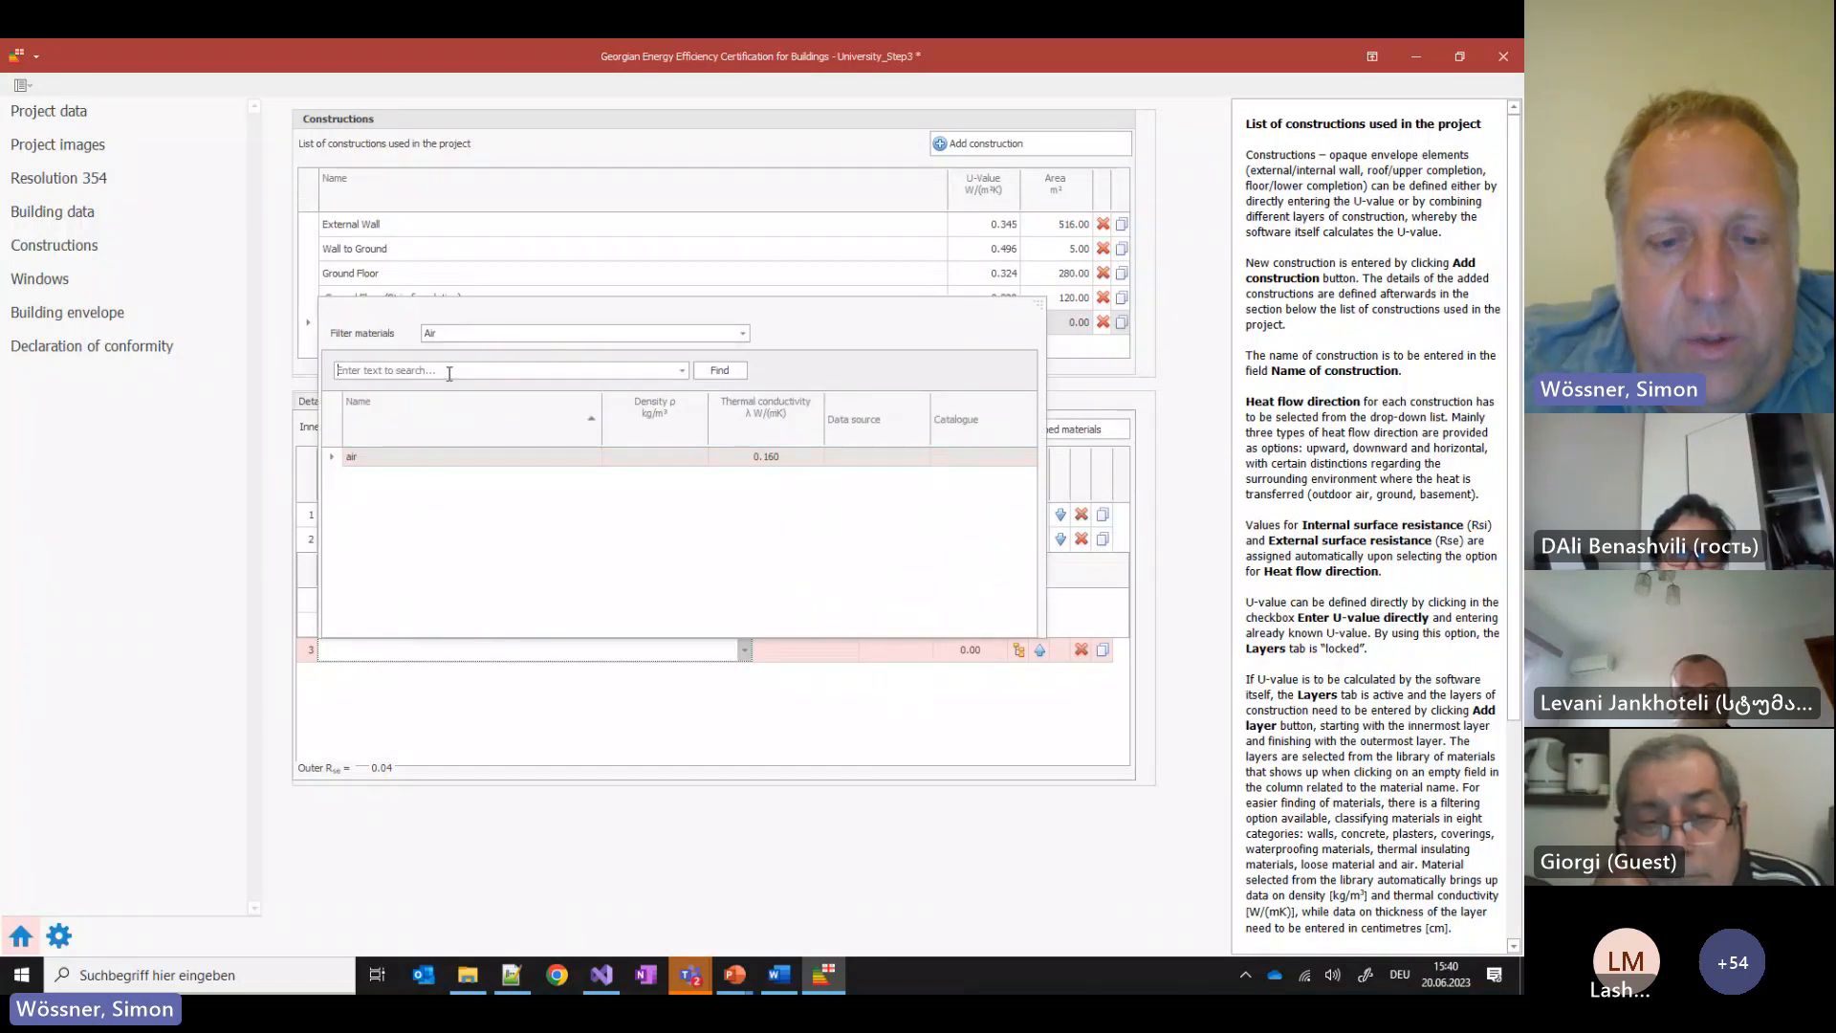
text(conr)
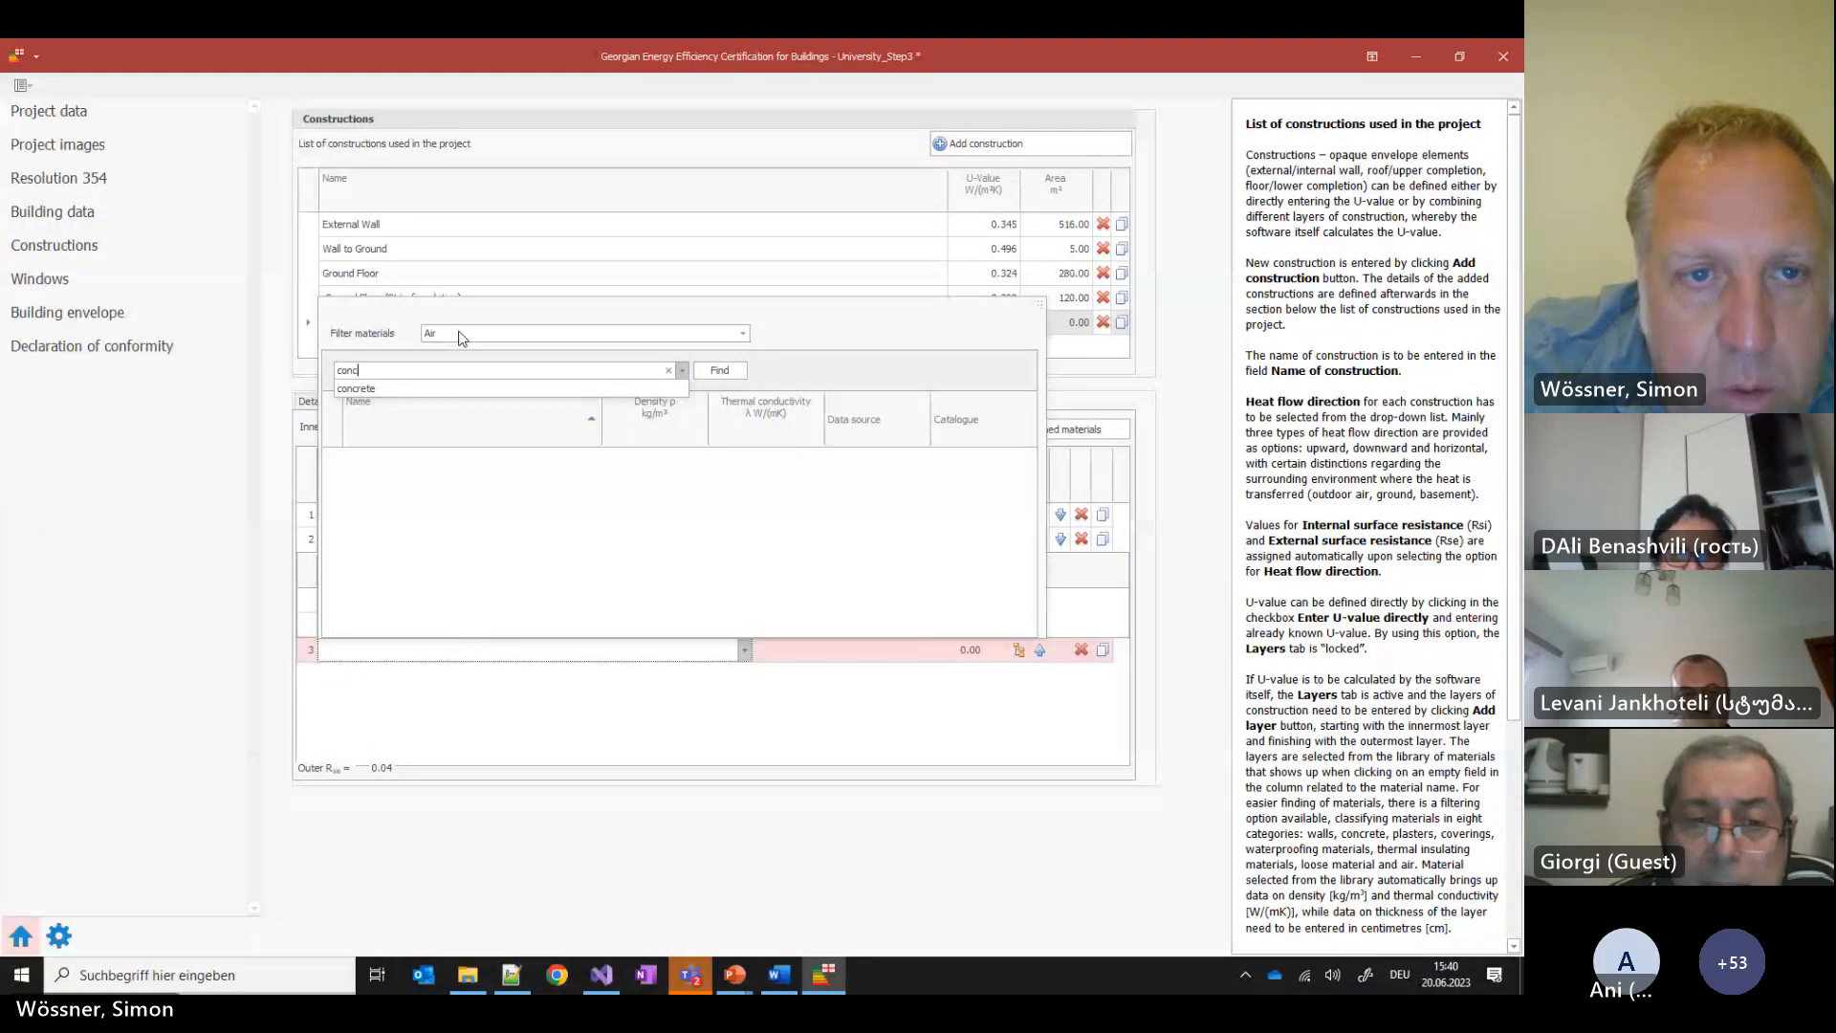
click(391, 390)
click(457, 333)
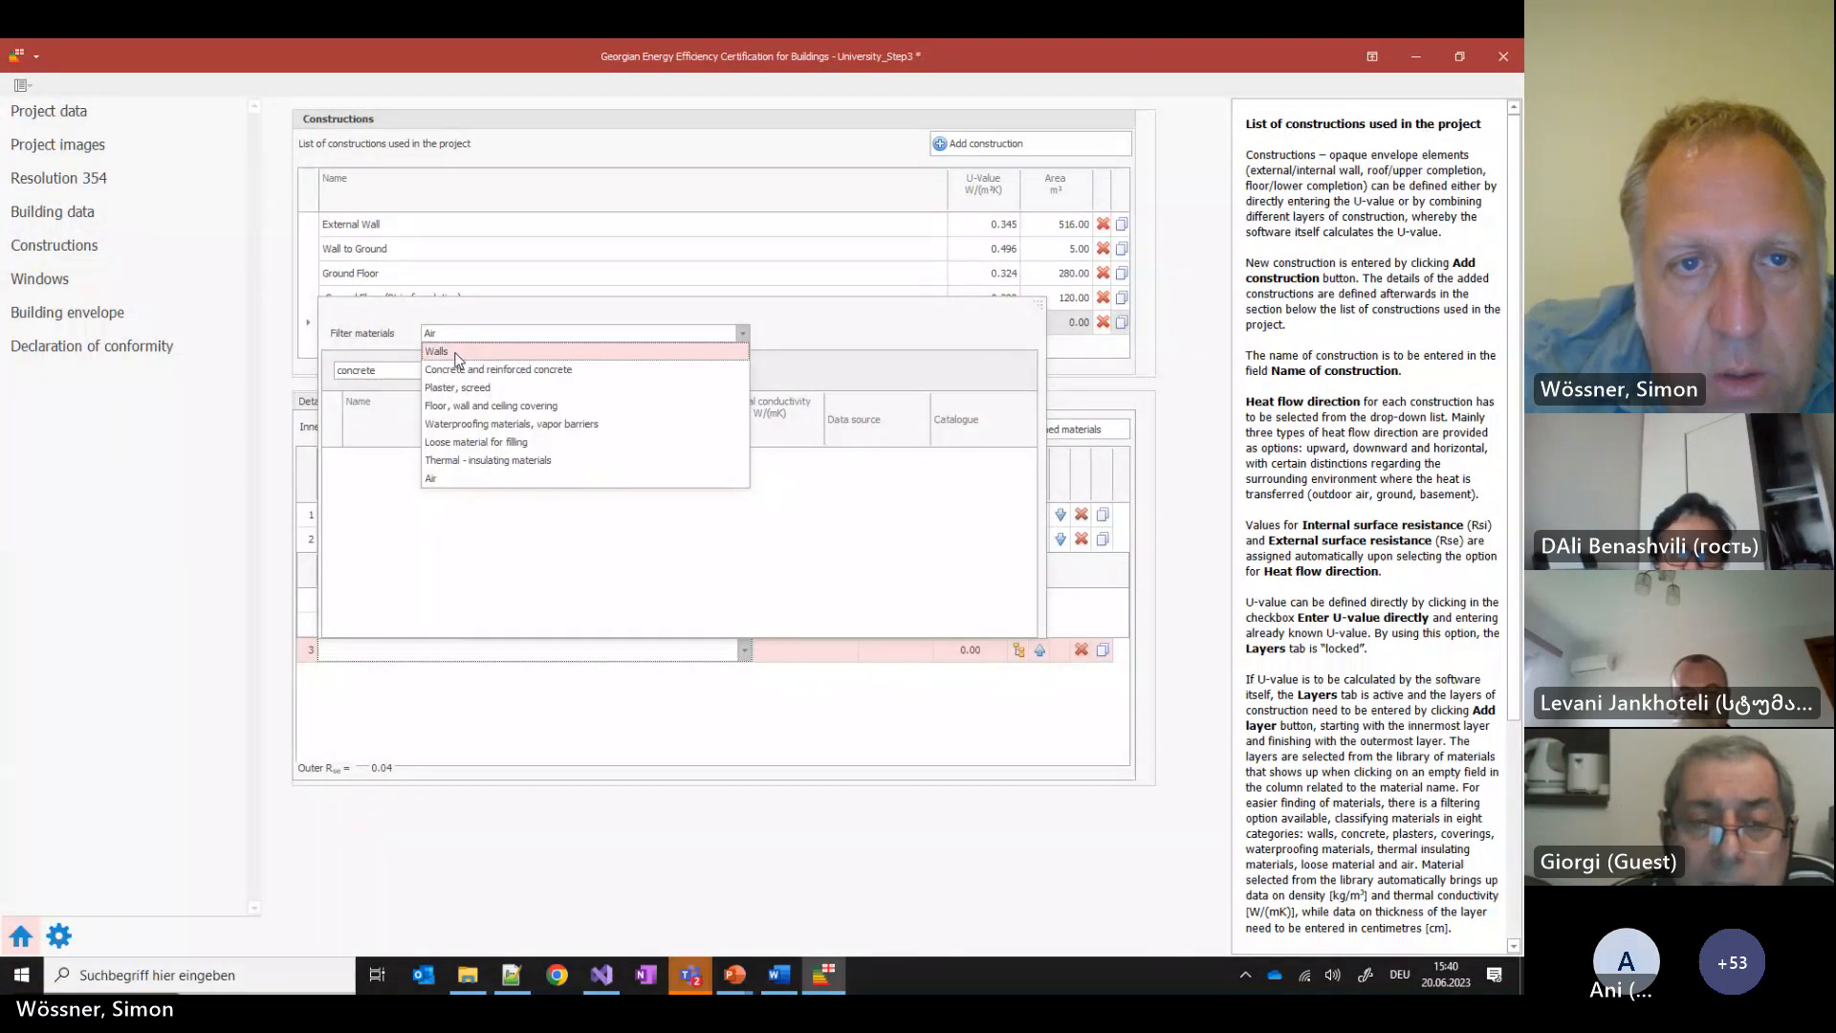
click(455, 354)
click(419, 541)
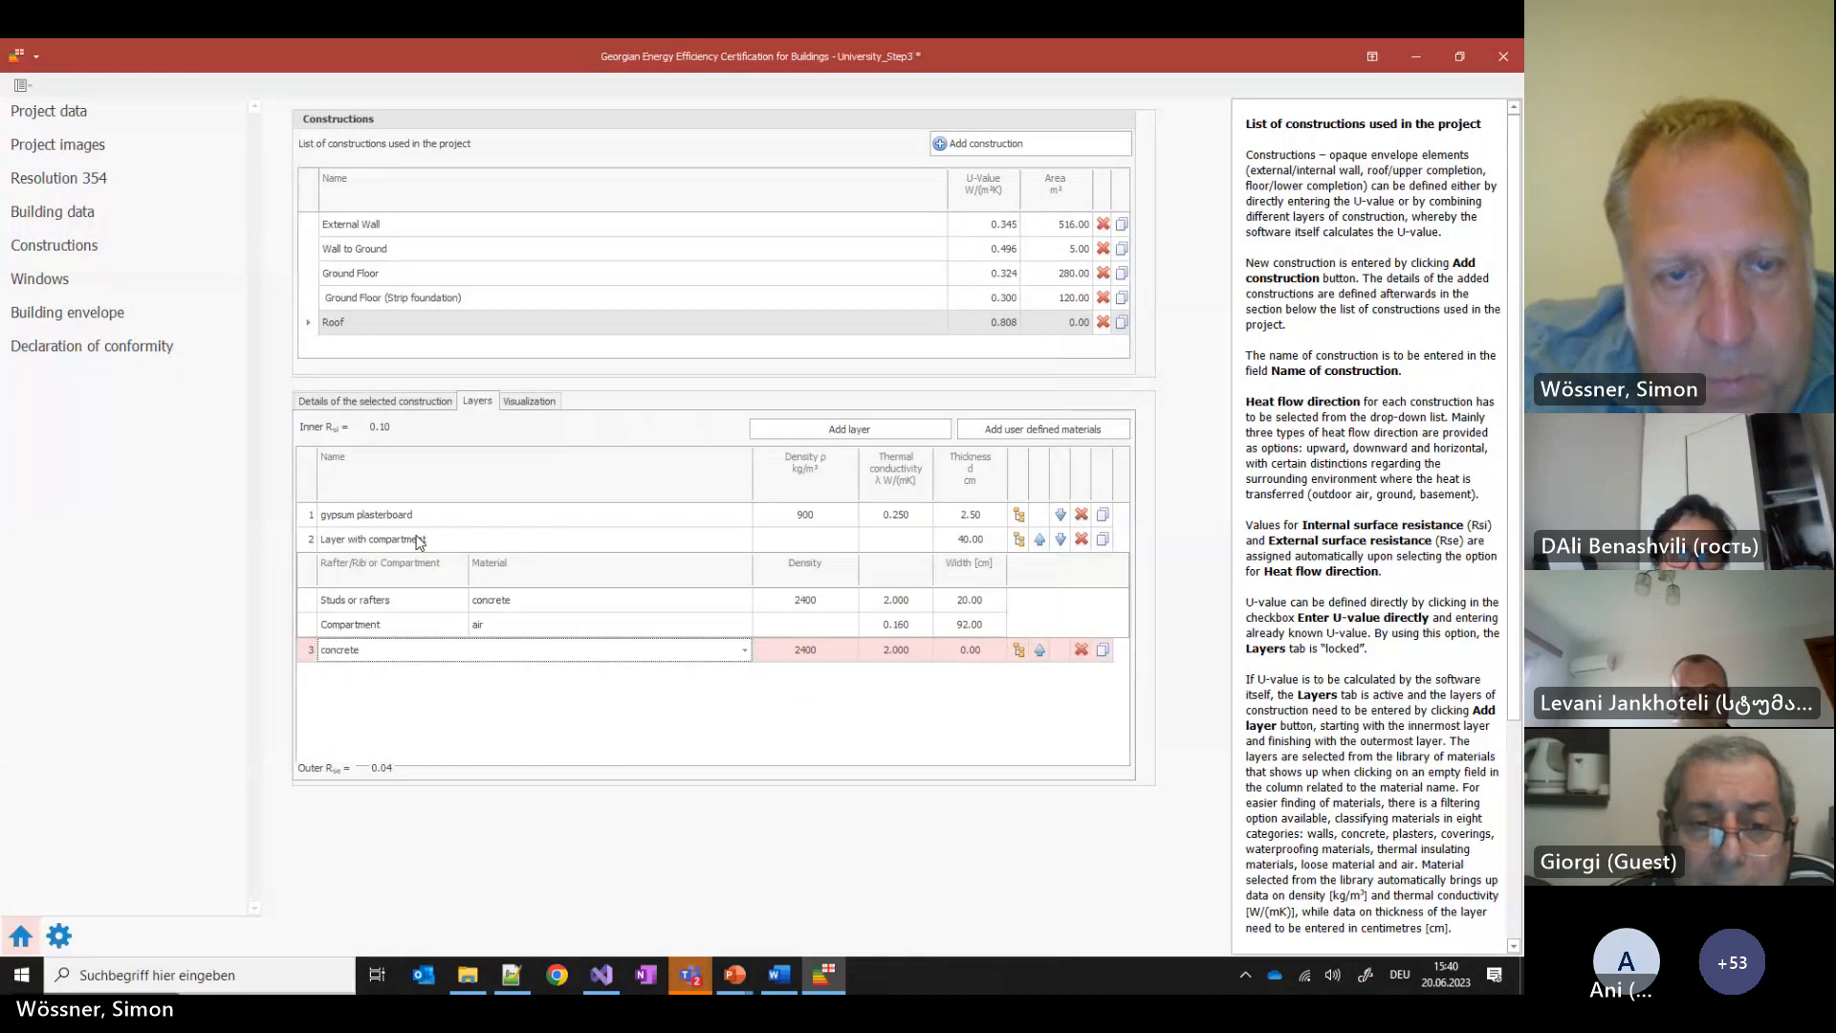
click(994, 648)
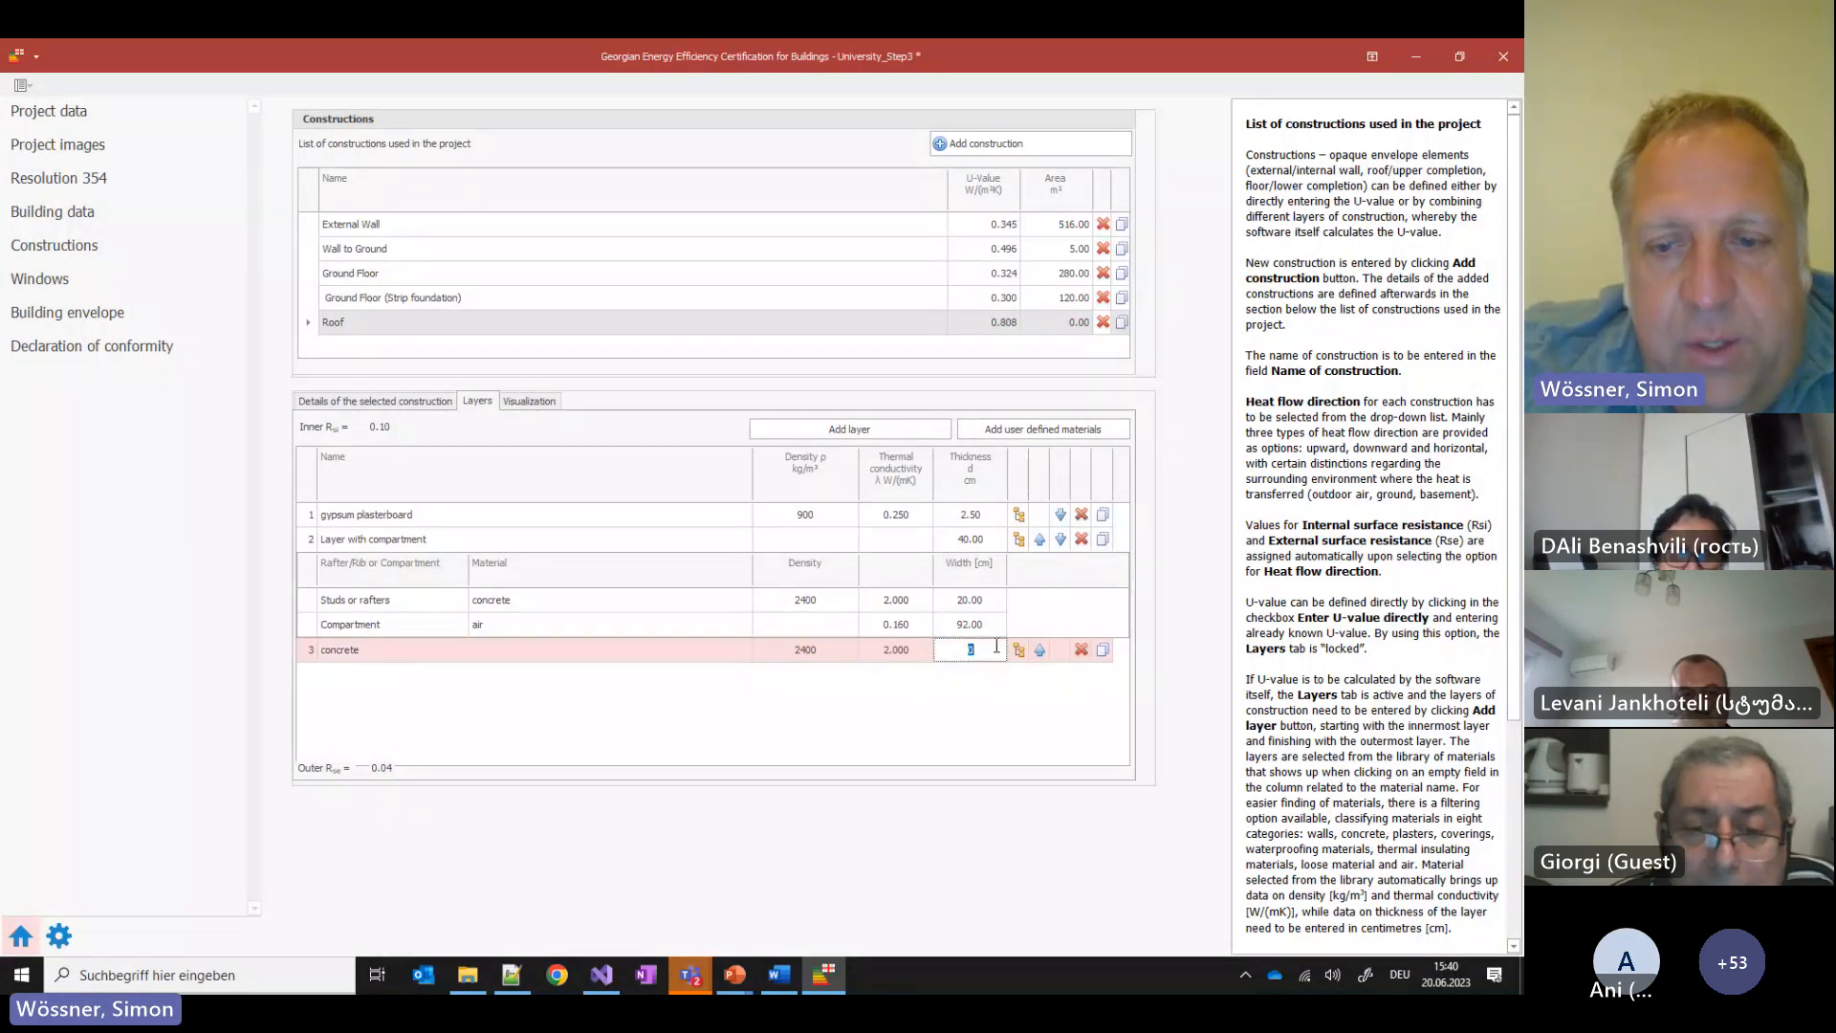
text(20)
key(Return)
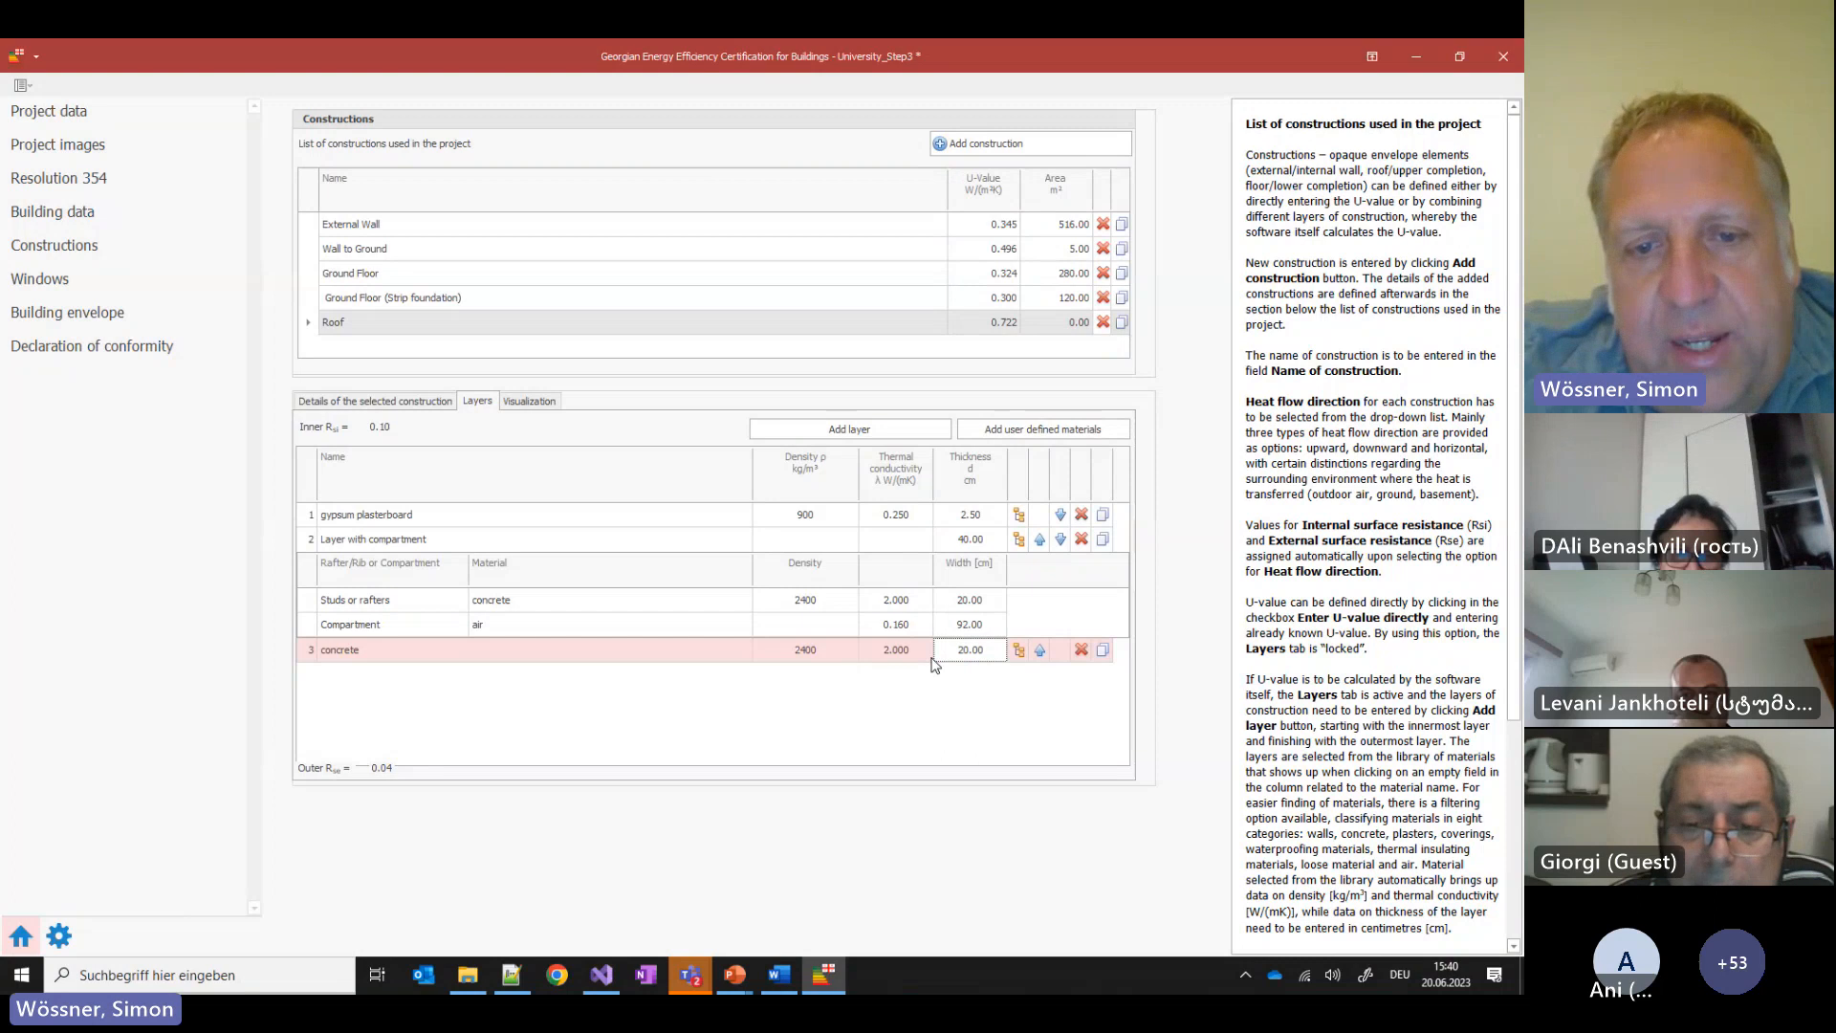
Briefly show the slide, then return to the certification program's Building envelope page
click(822, 980)
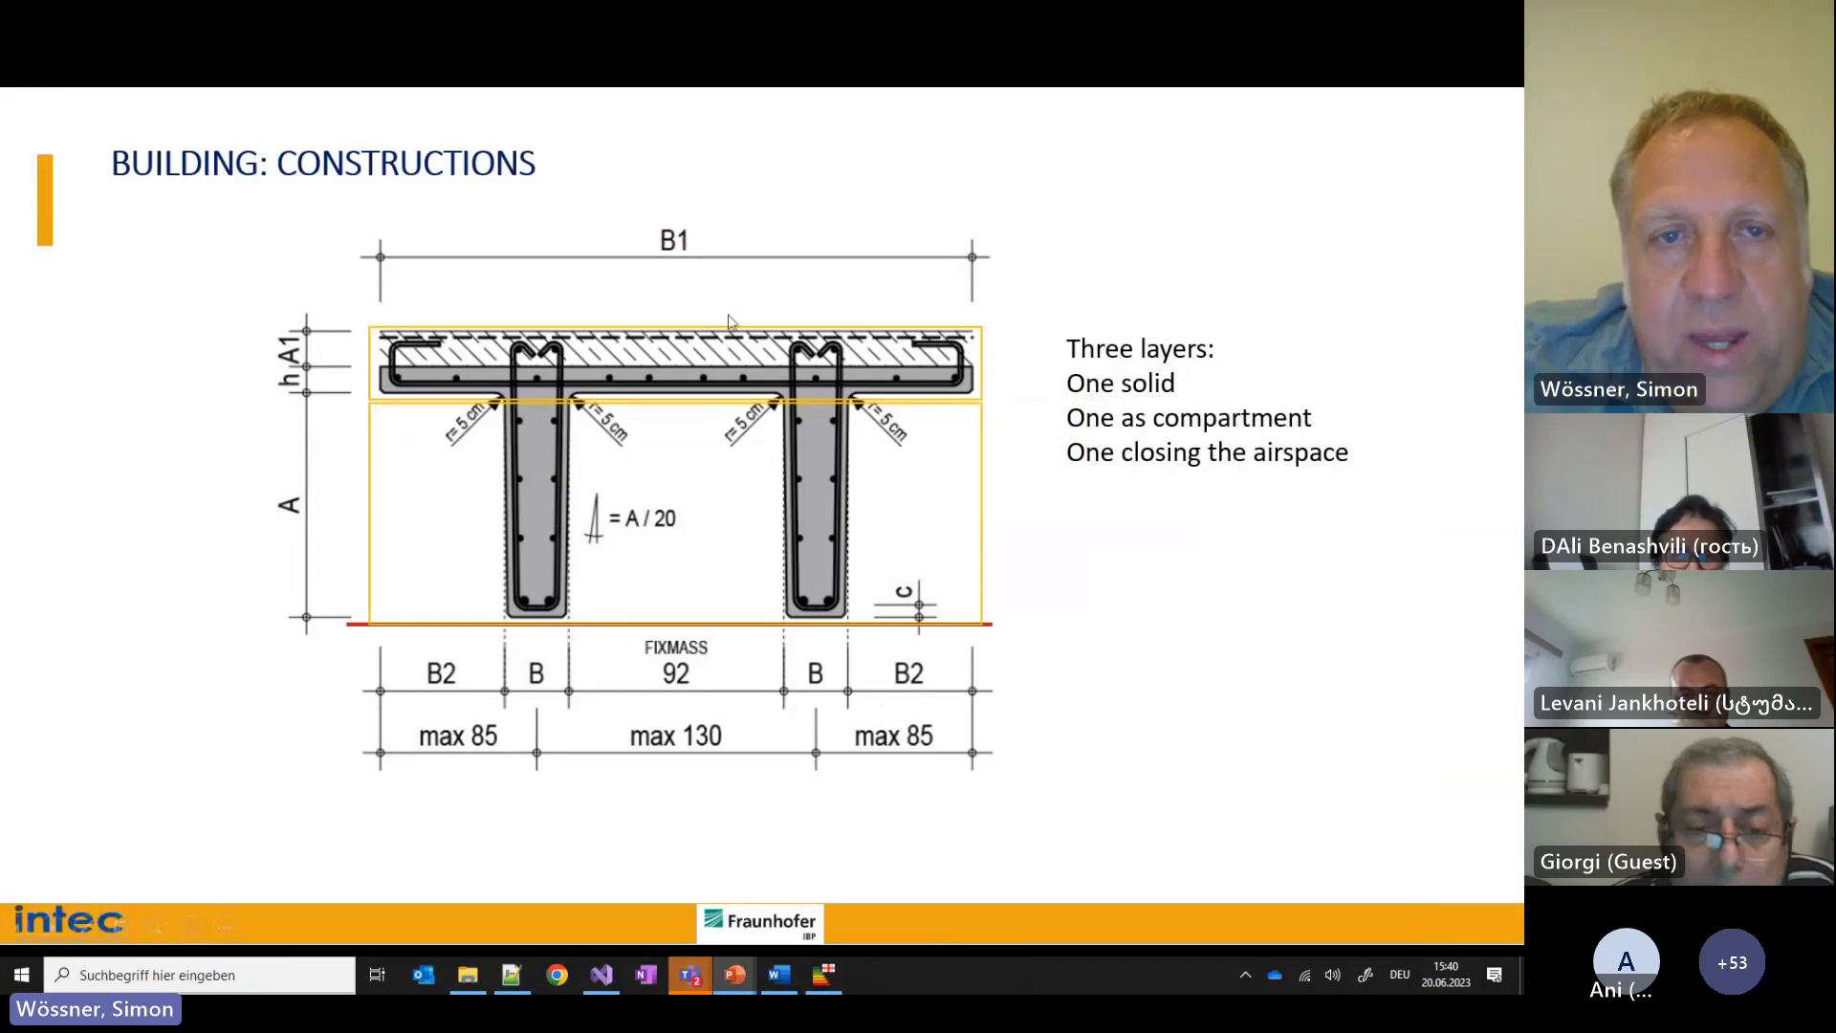
click(828, 979)
click(38, 318)
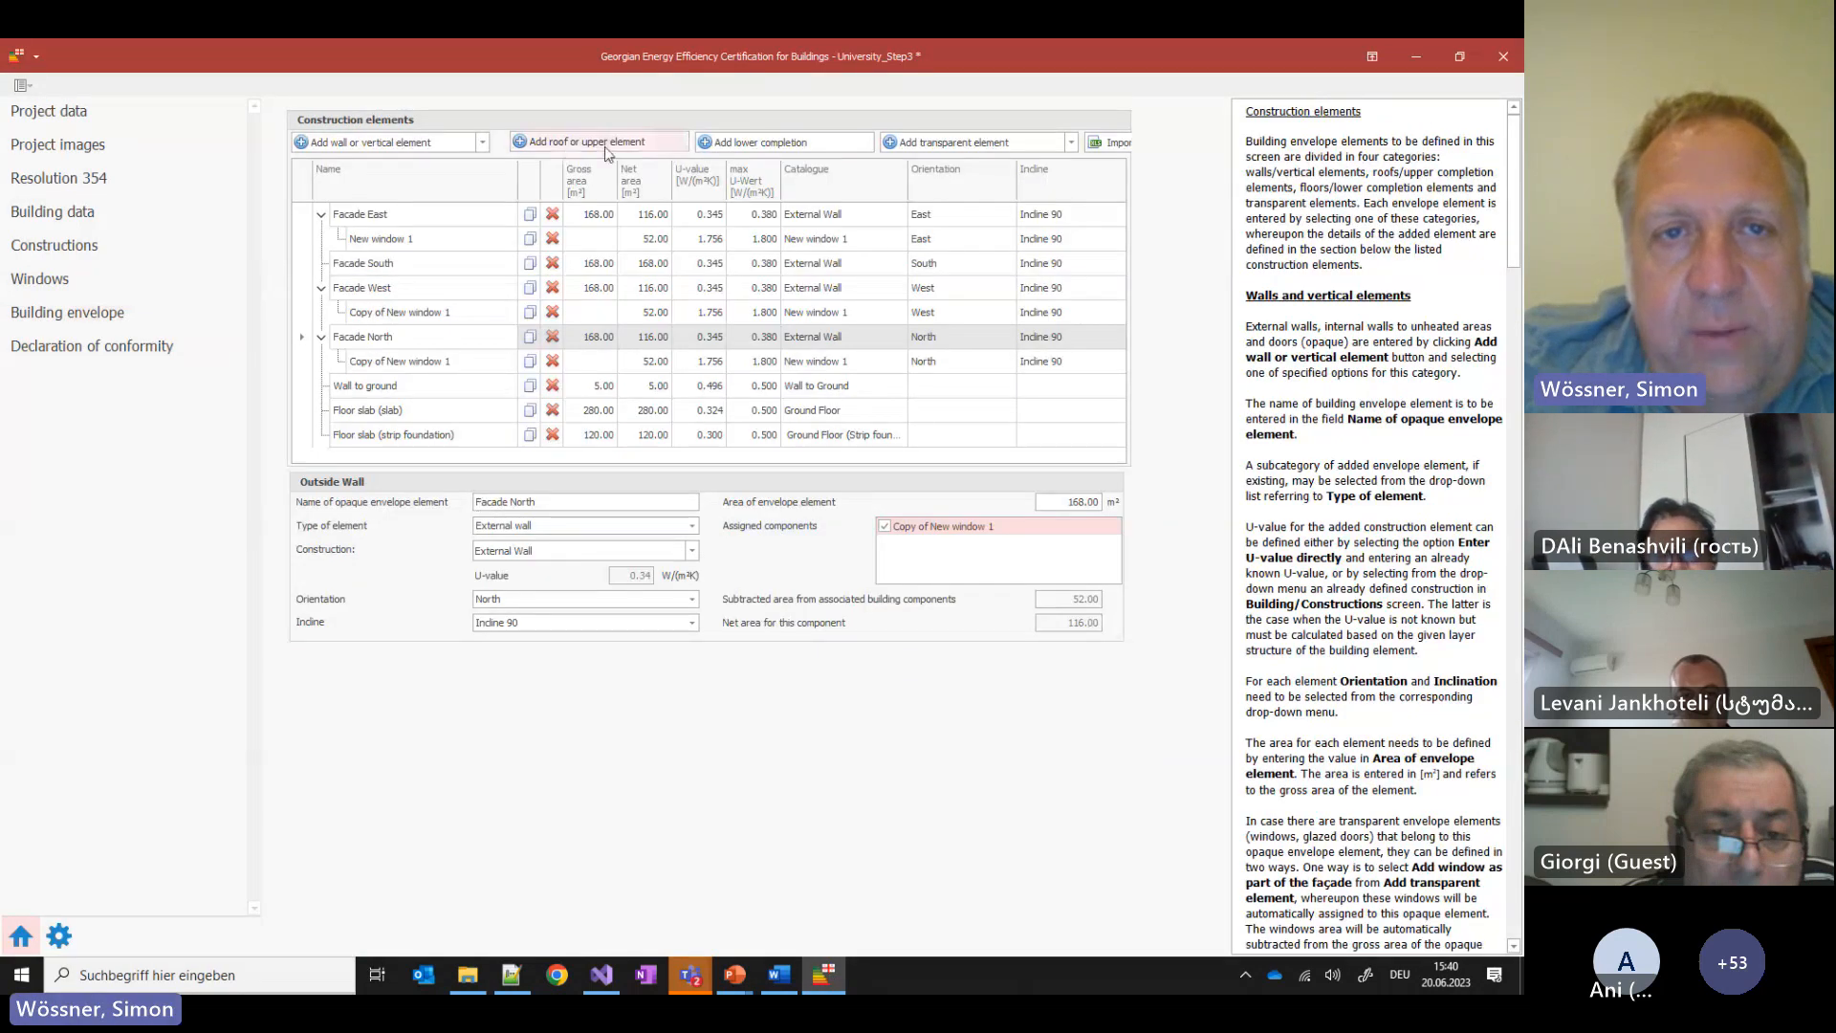
Add a 'Flat roof' envelope element using the Roof construction with a 400.00 m² area
click(604, 143)
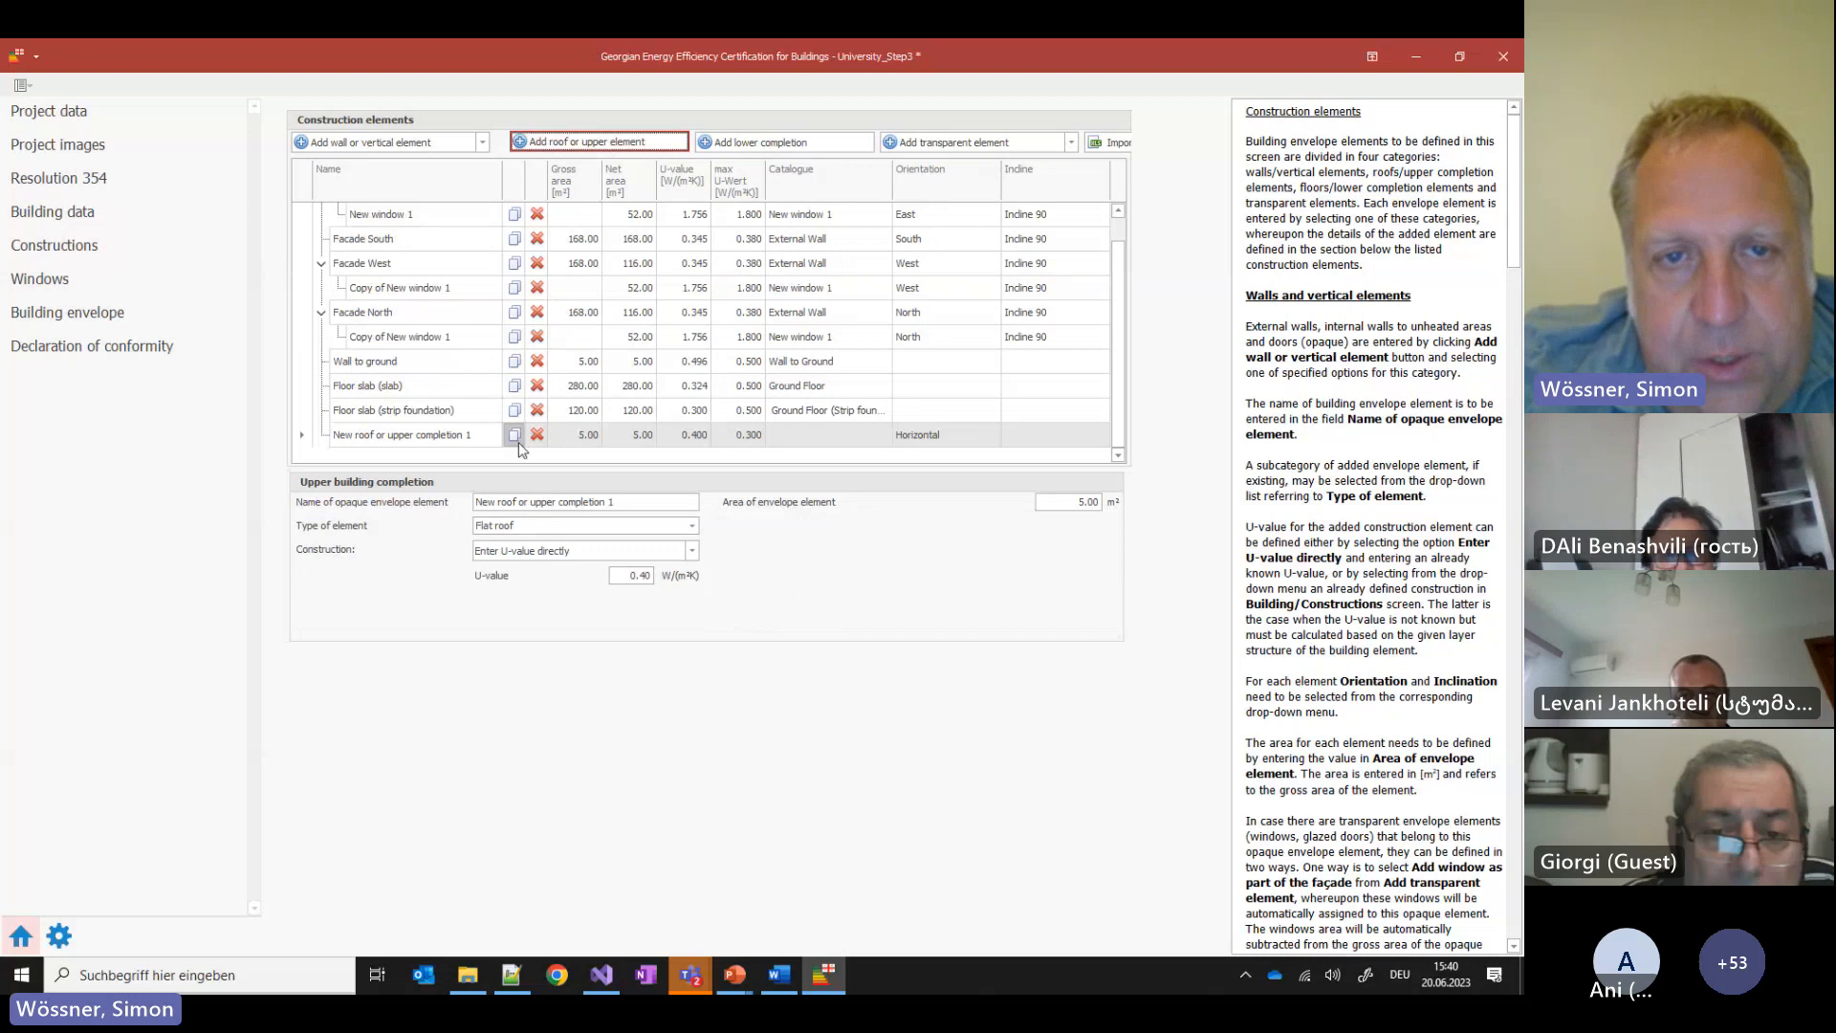
triple_click(559, 502)
text(F)
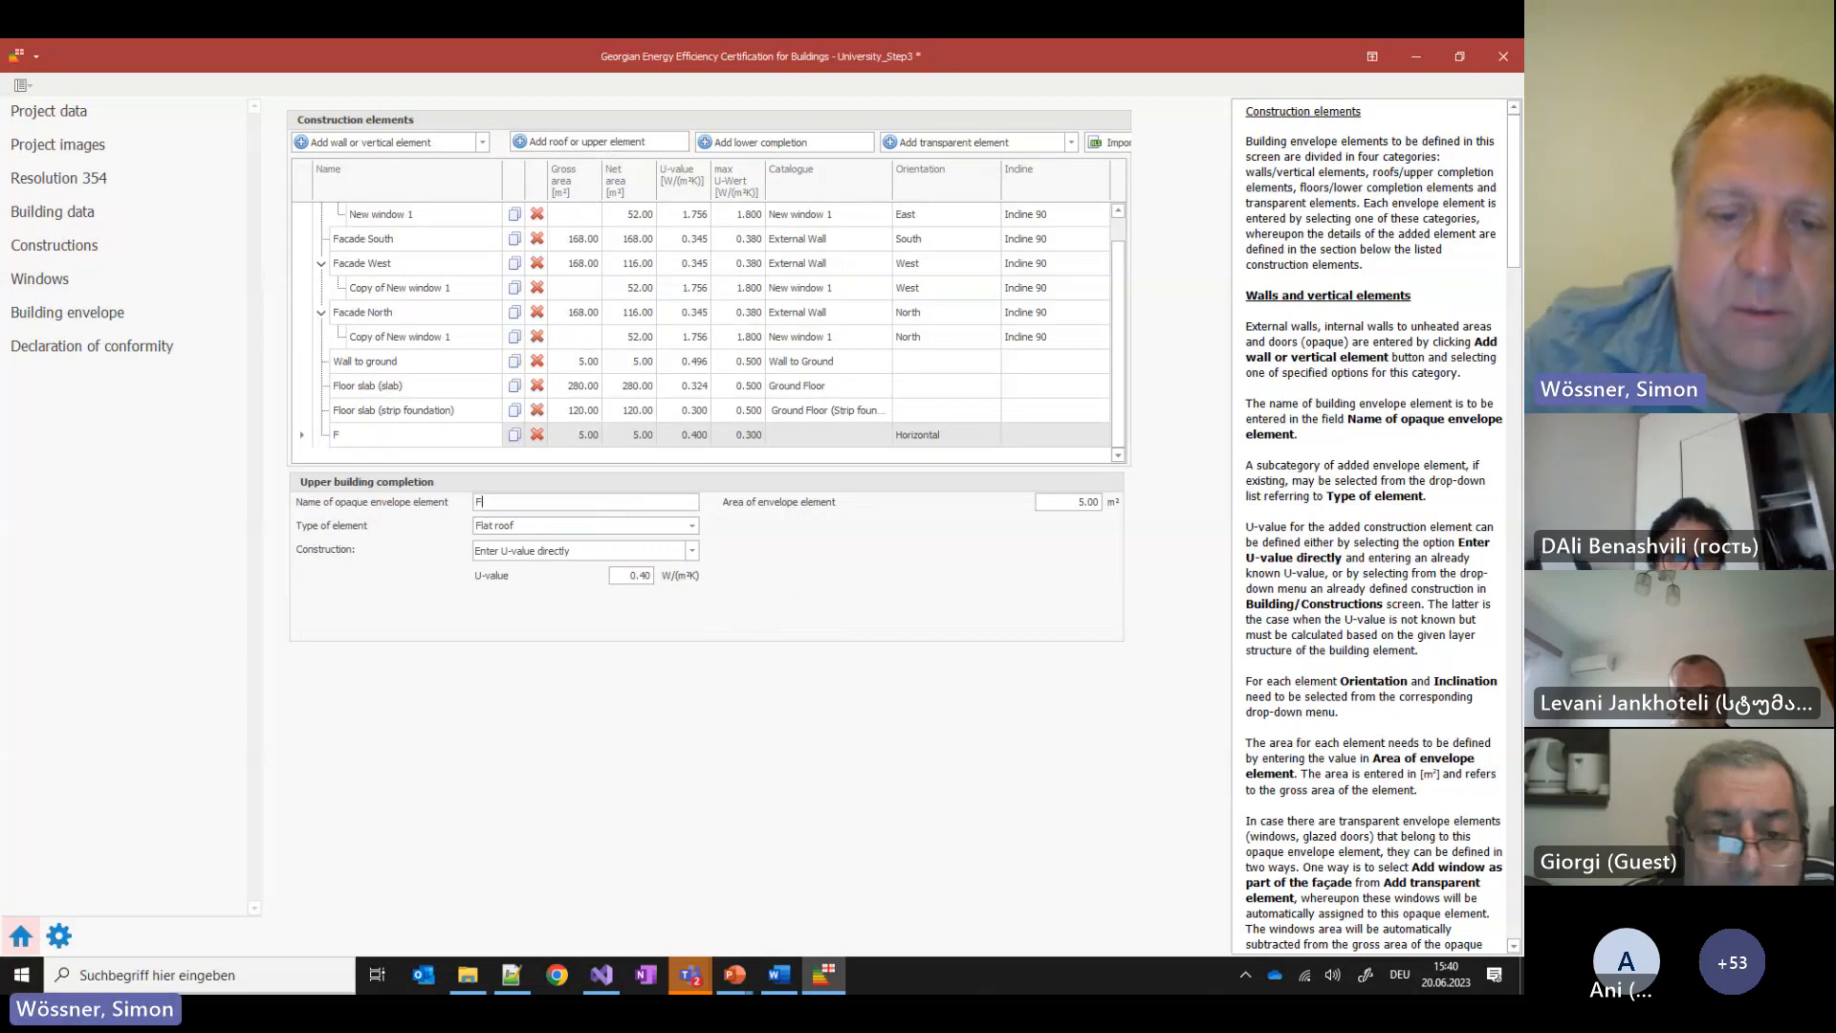
text(lat roof)
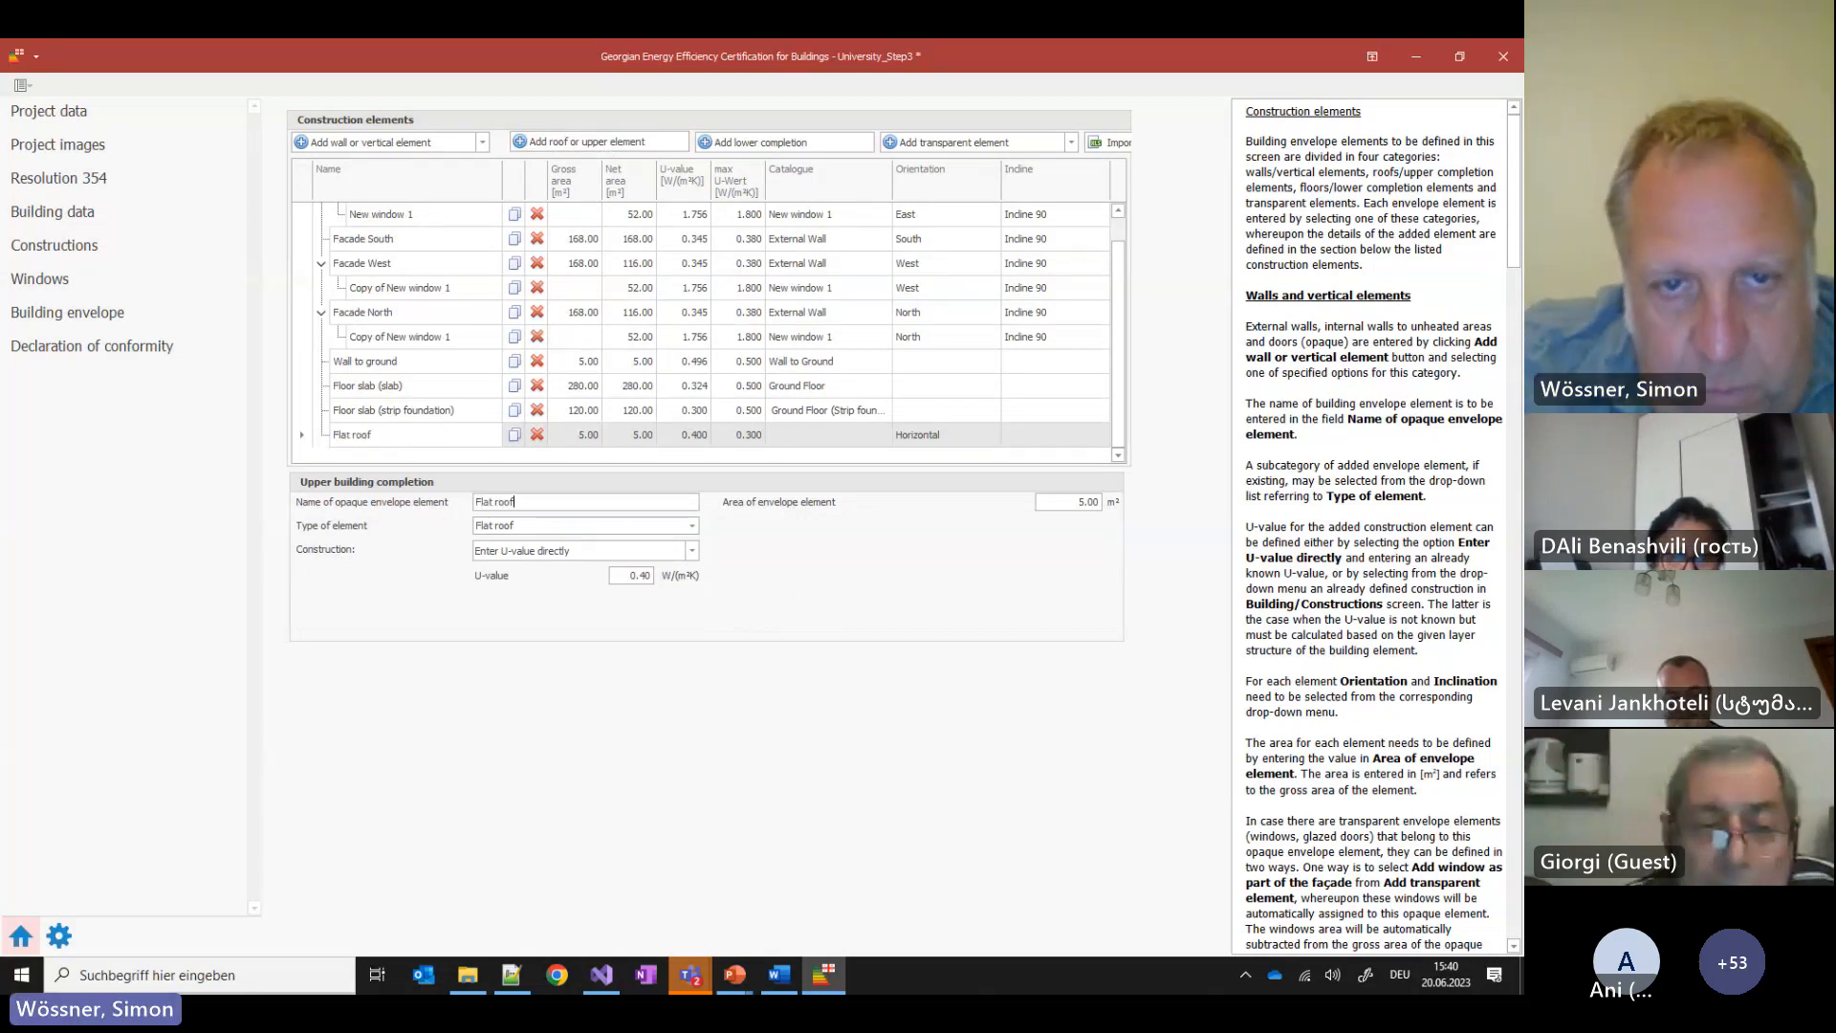
click(691, 551)
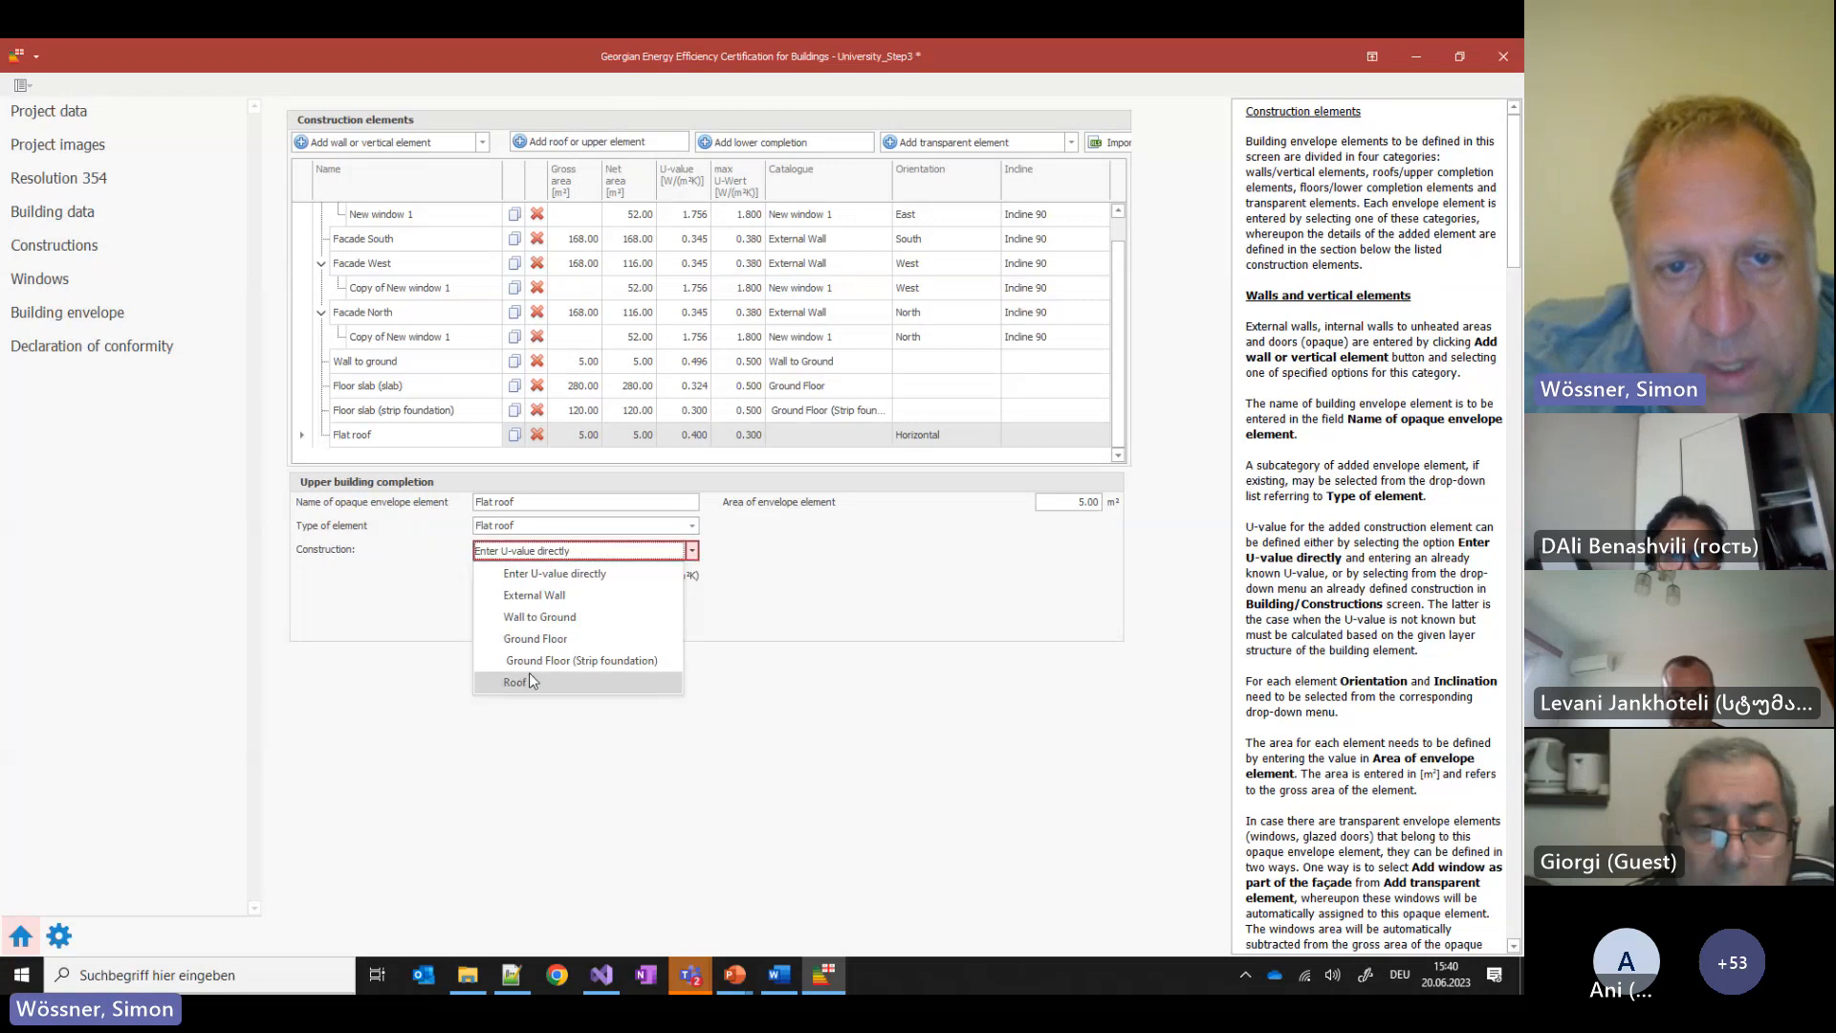
click(530, 680)
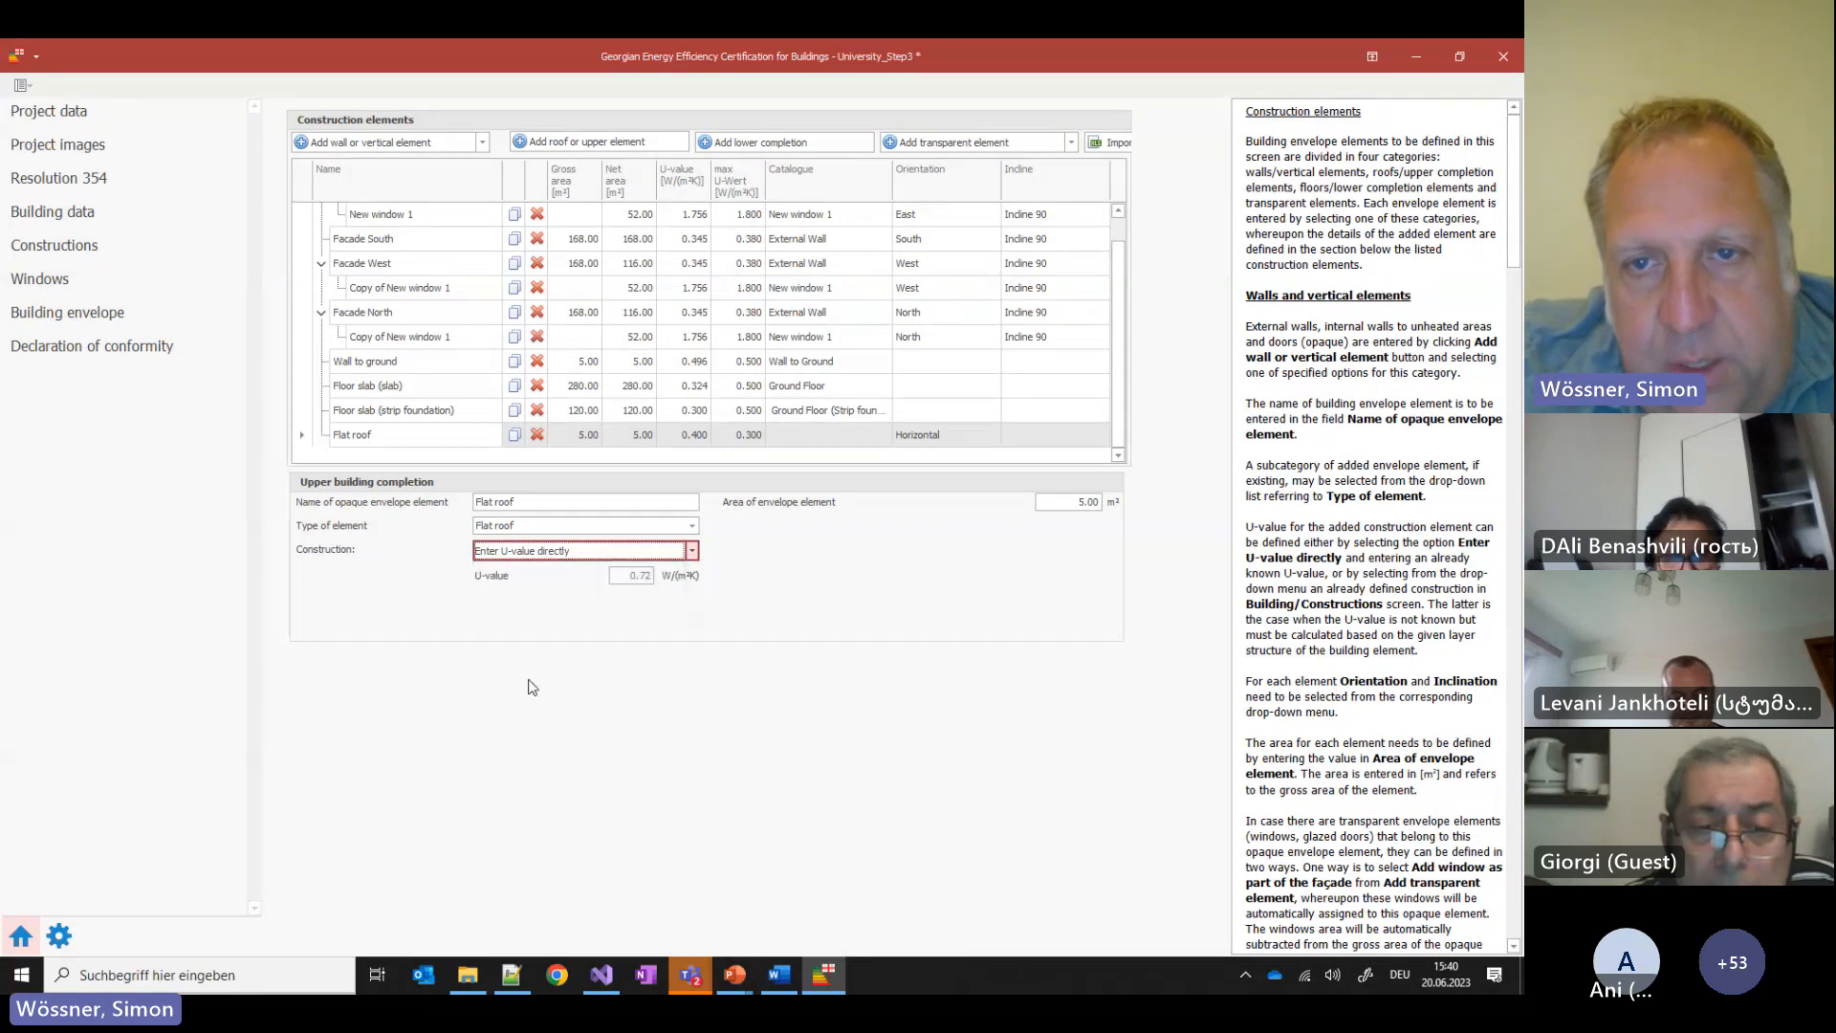
drag(1076, 502, 1161, 513)
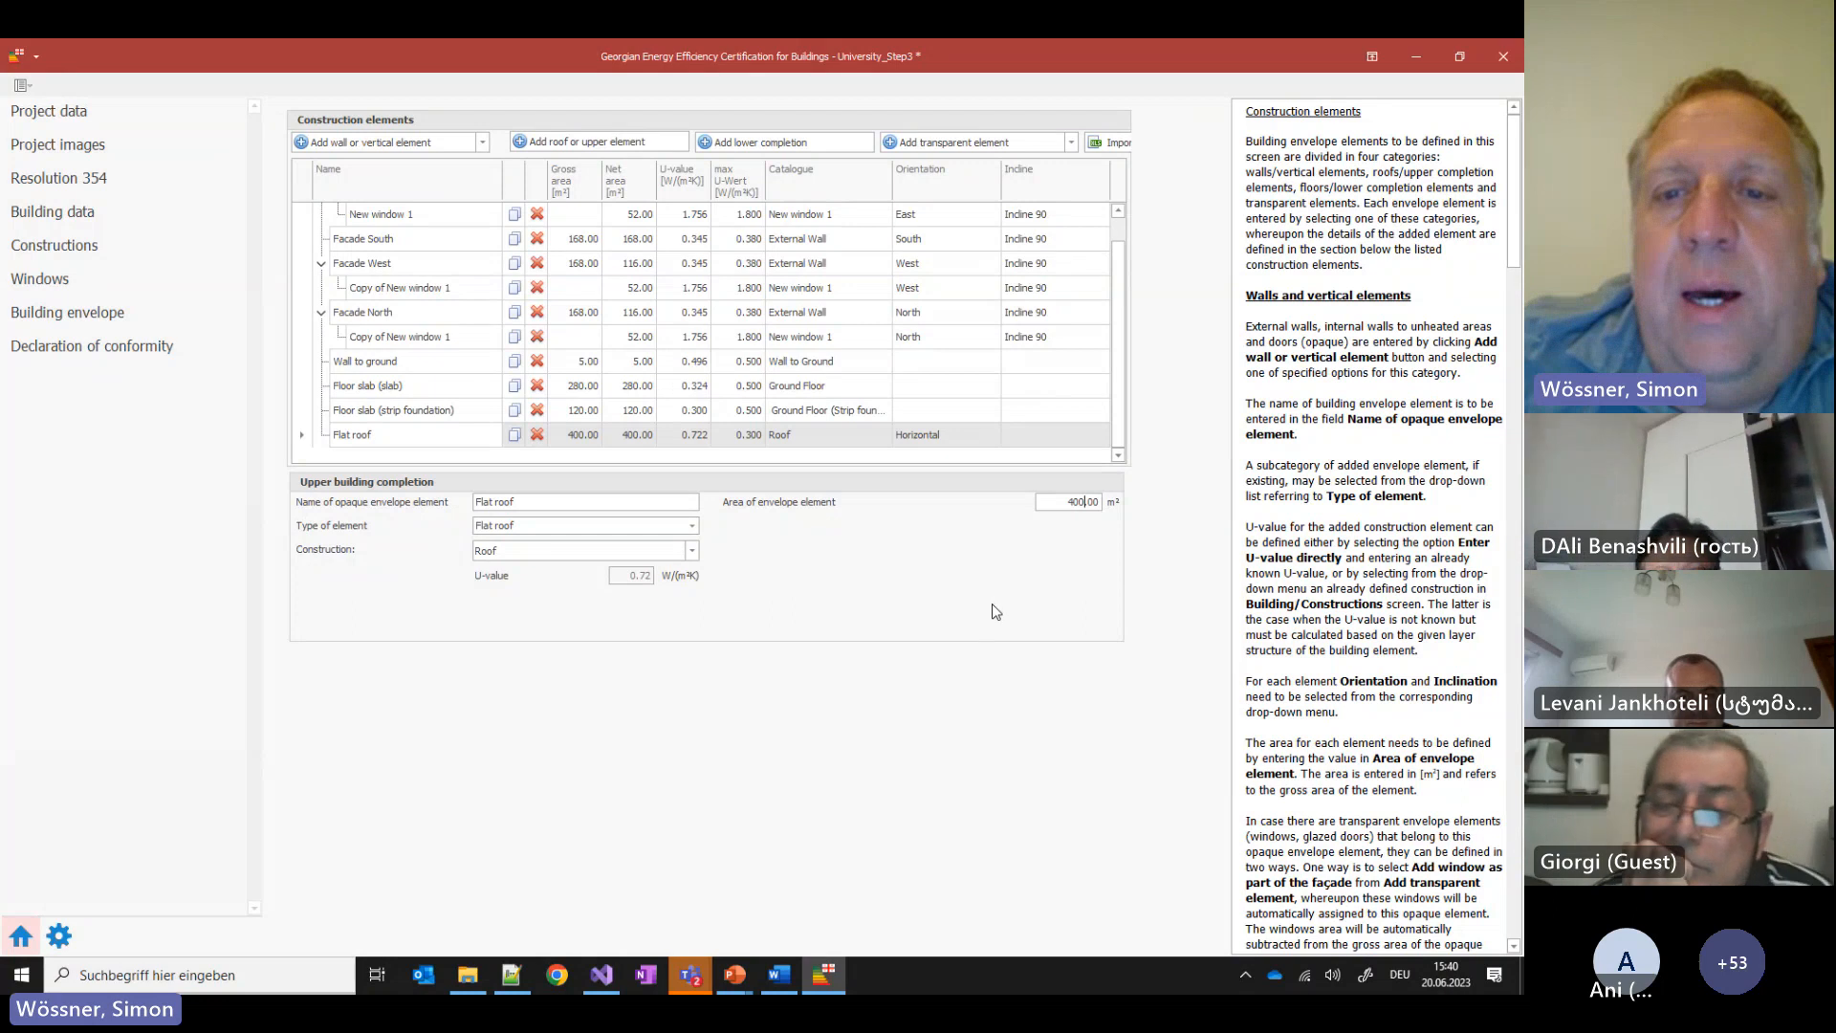
click(738, 417)
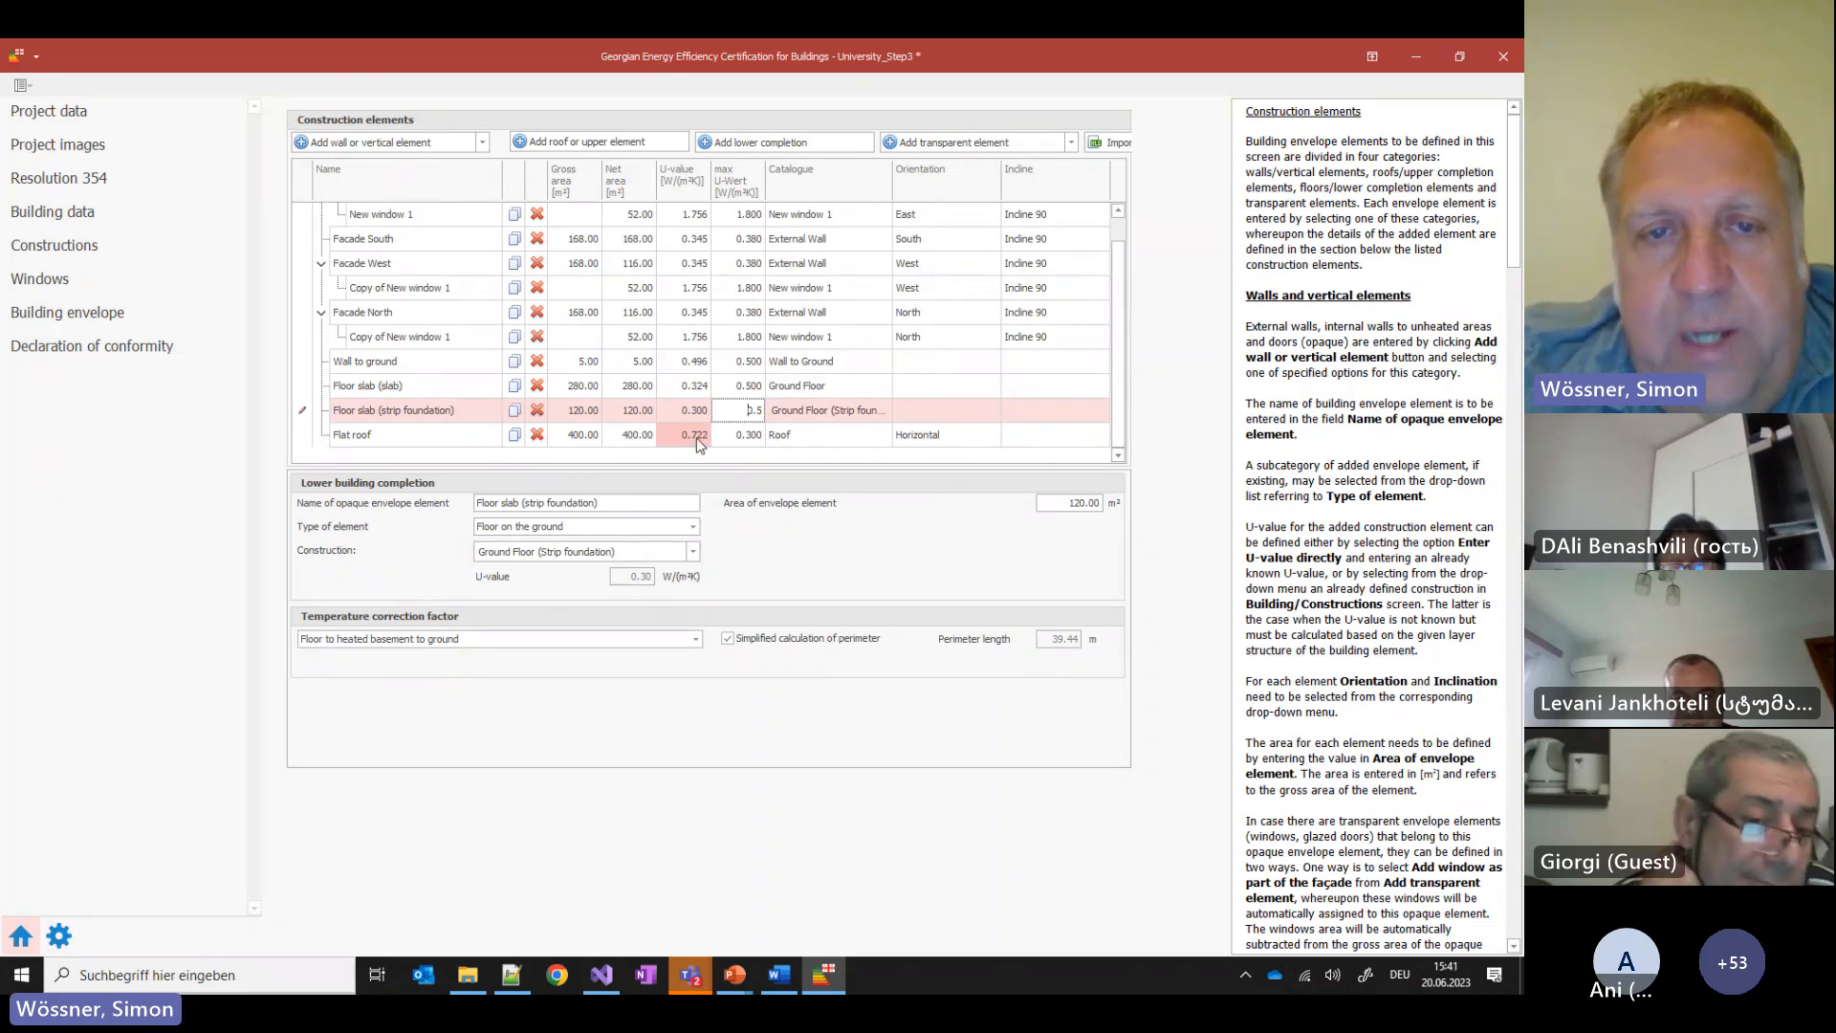
Read the declaration's error flagging the Flat roof's U-value, then return to Constructions
click(54, 350)
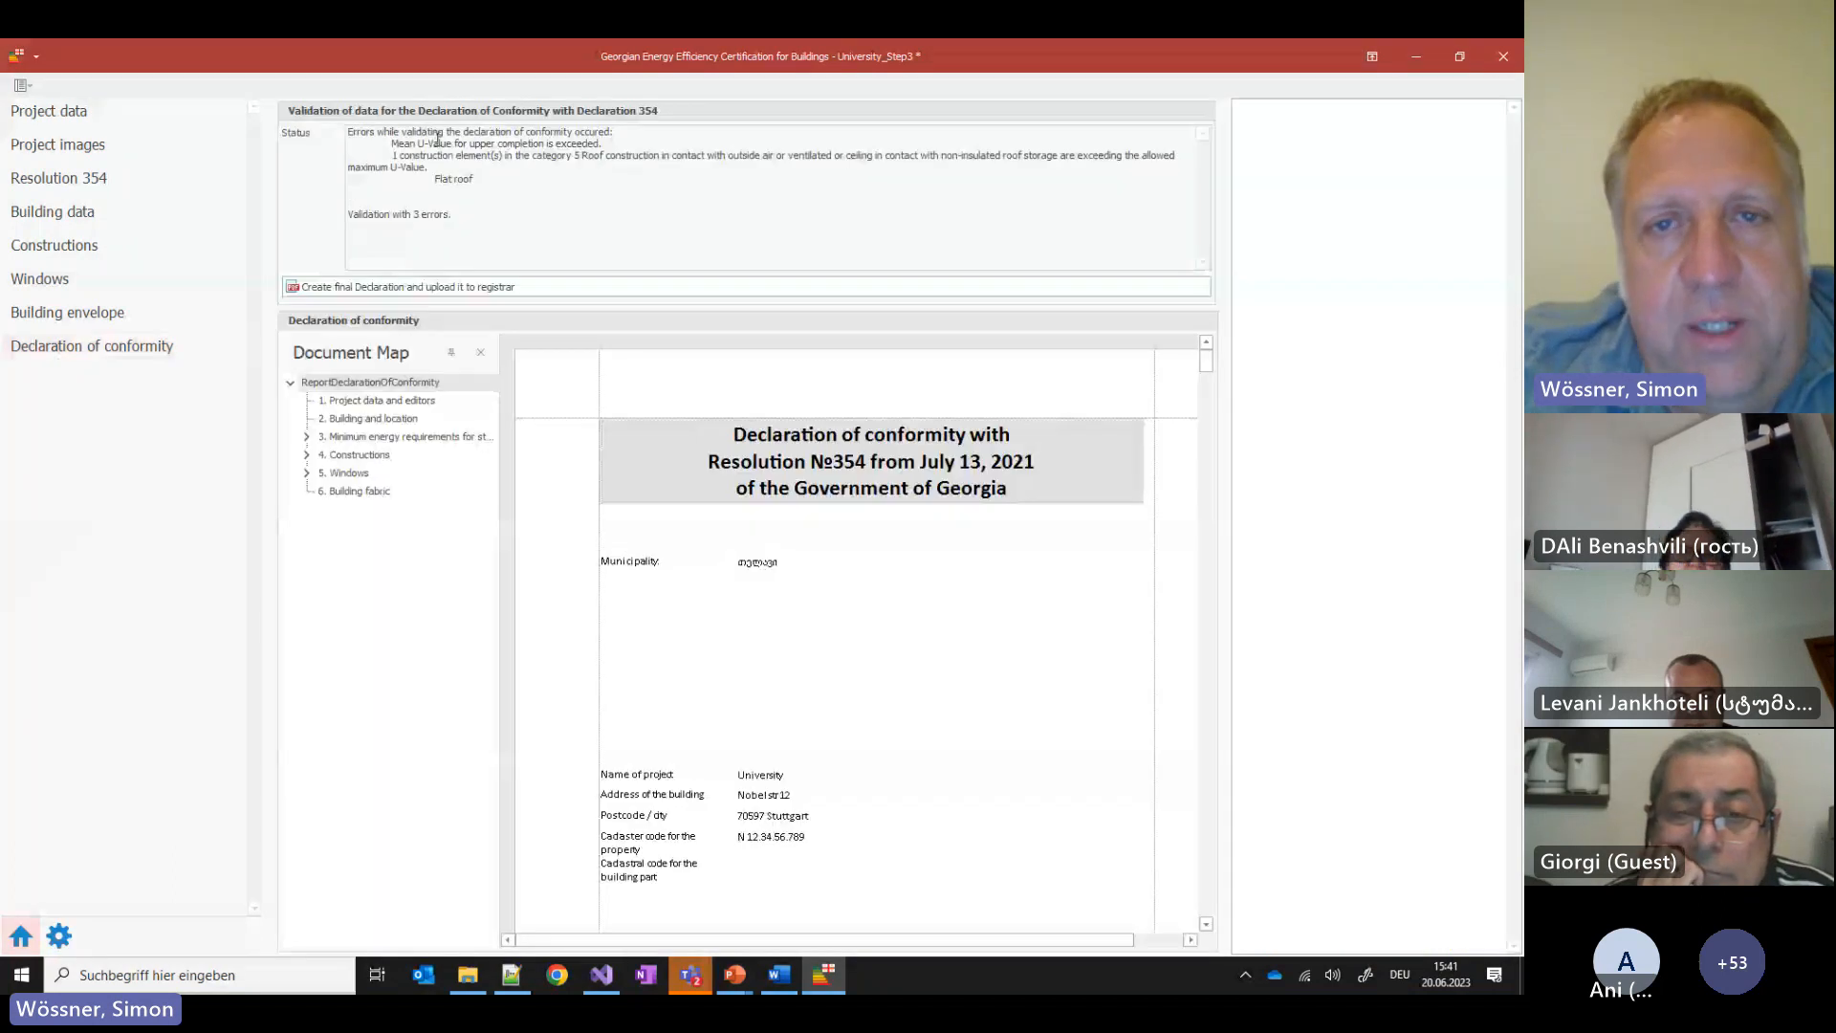
drag(434, 180, 486, 190)
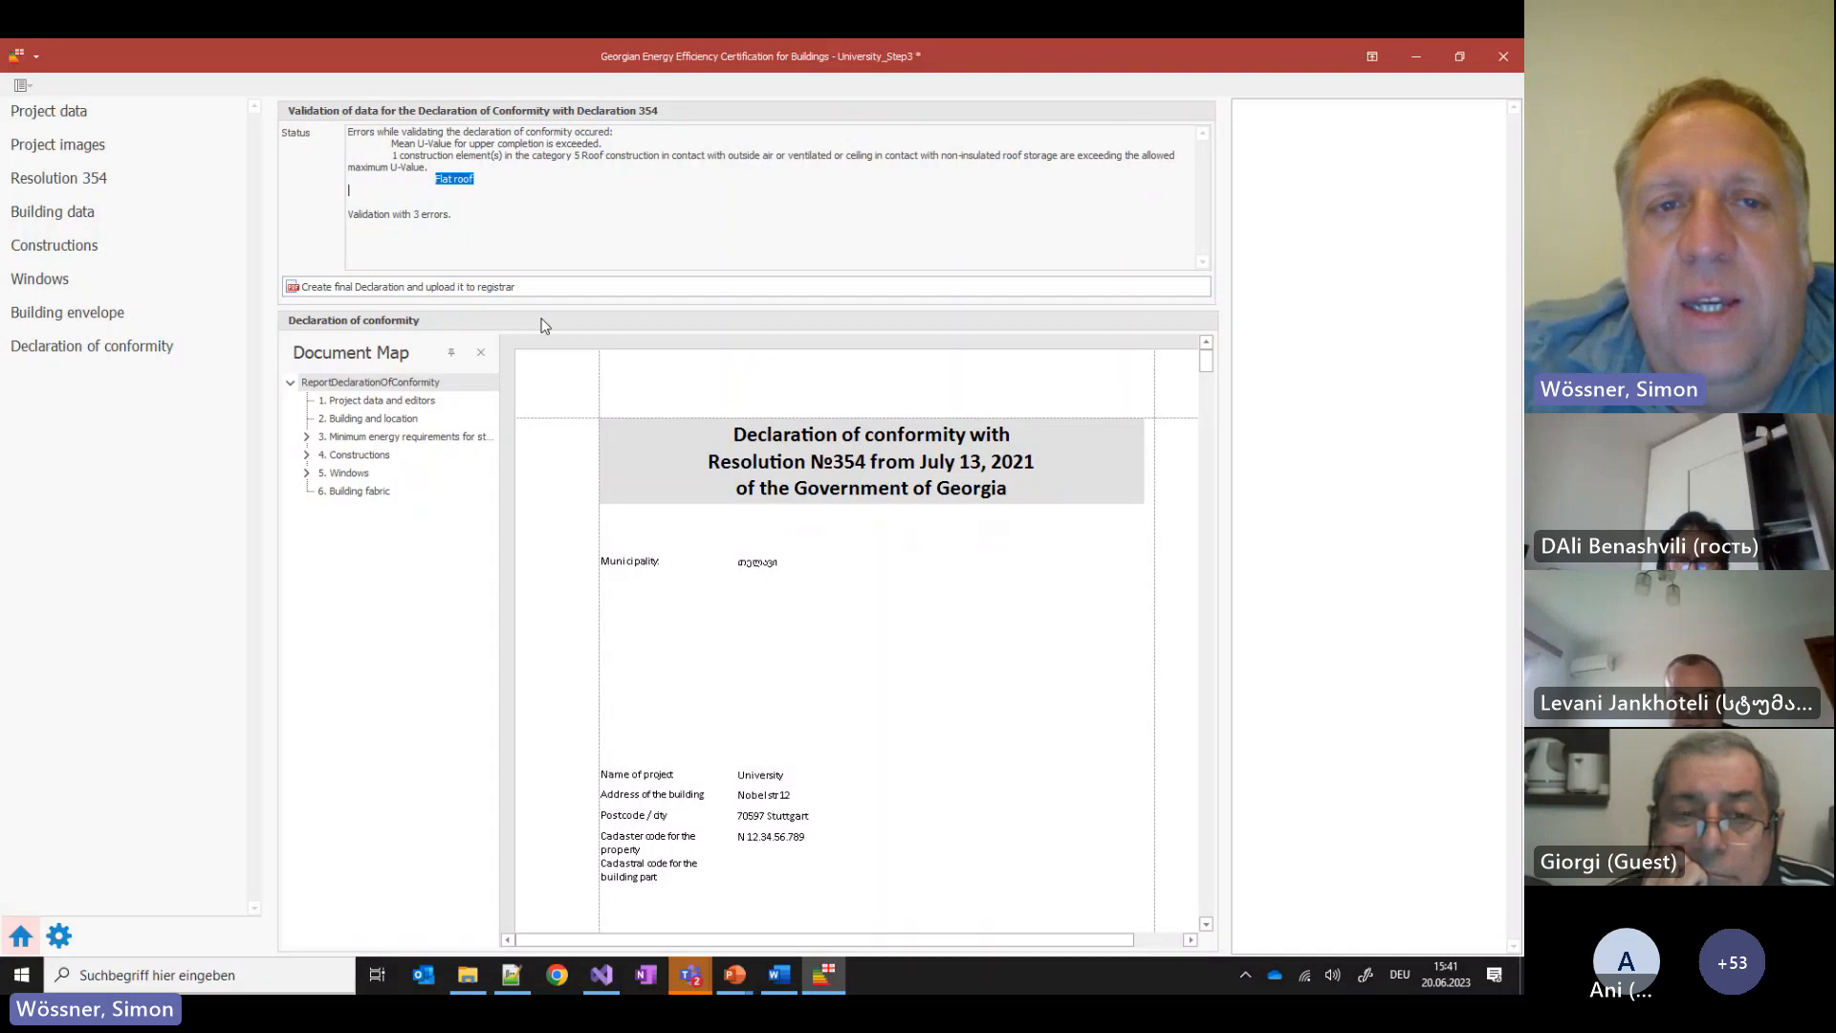
click(56, 256)
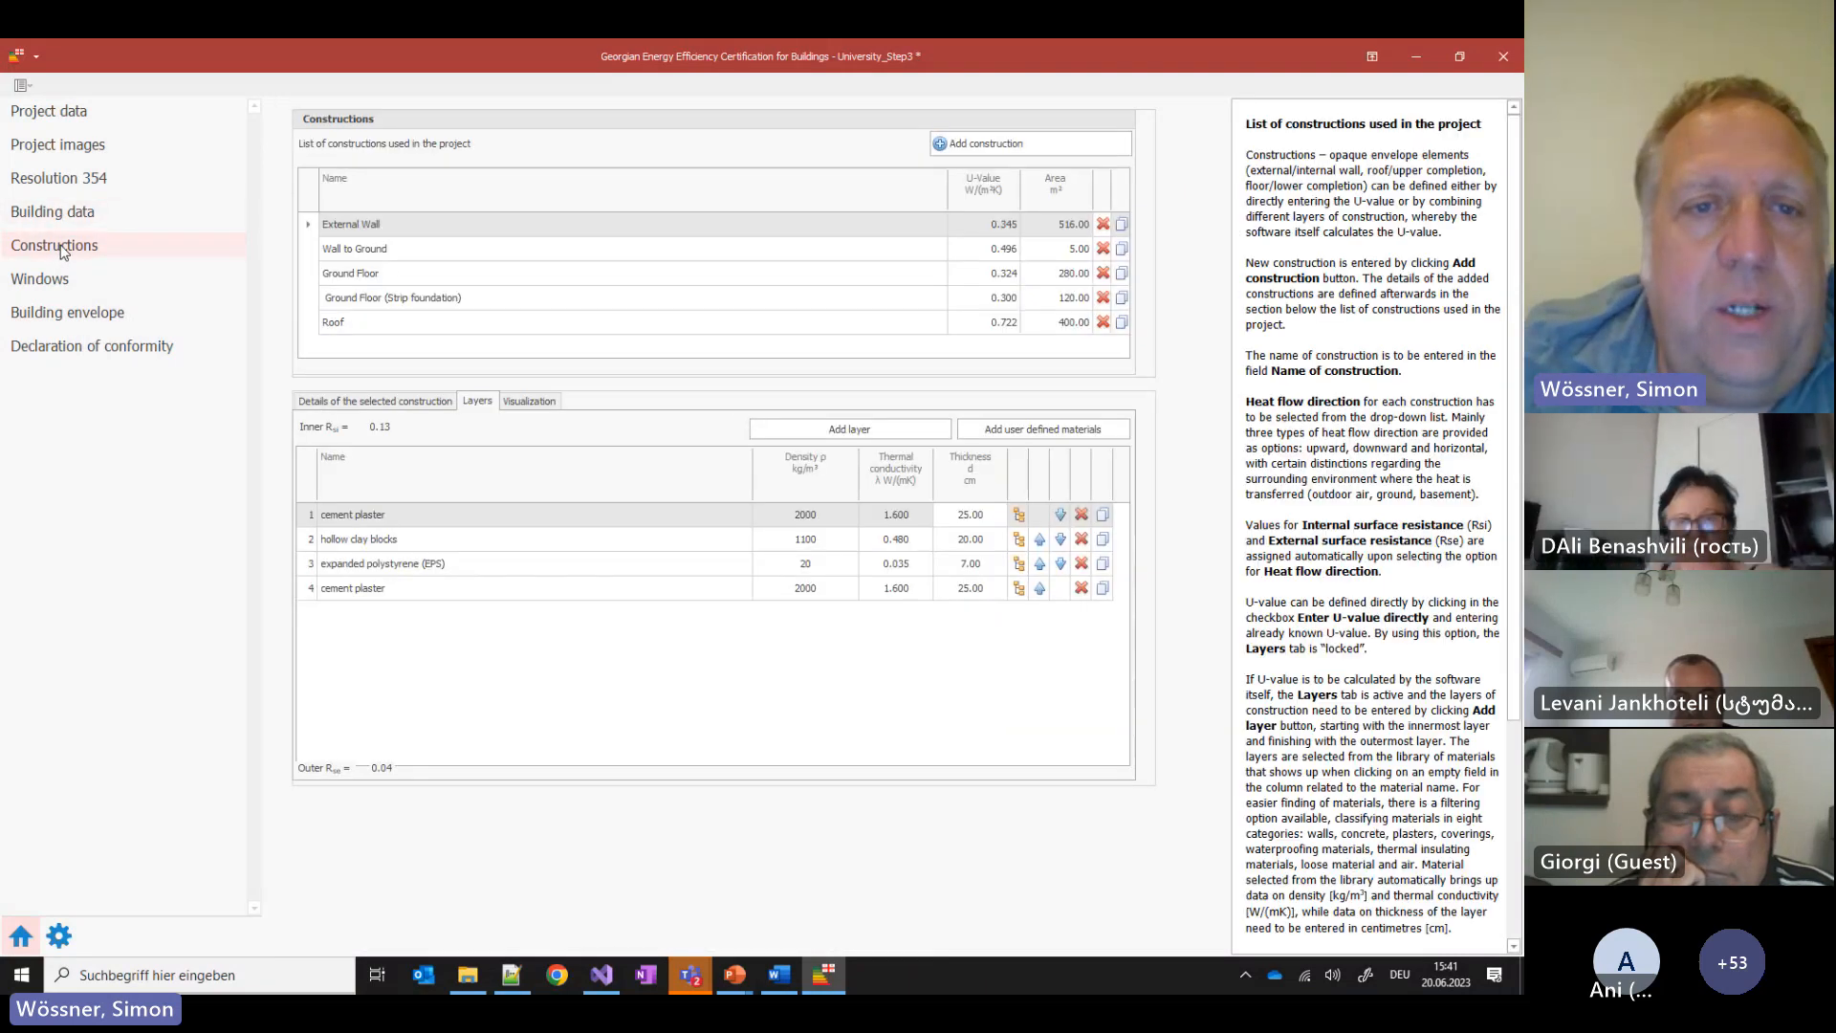
Add a 10 cm EPS 15 layer to Roof, reaching U 0.220, and re-validate the declaration
click(461, 321)
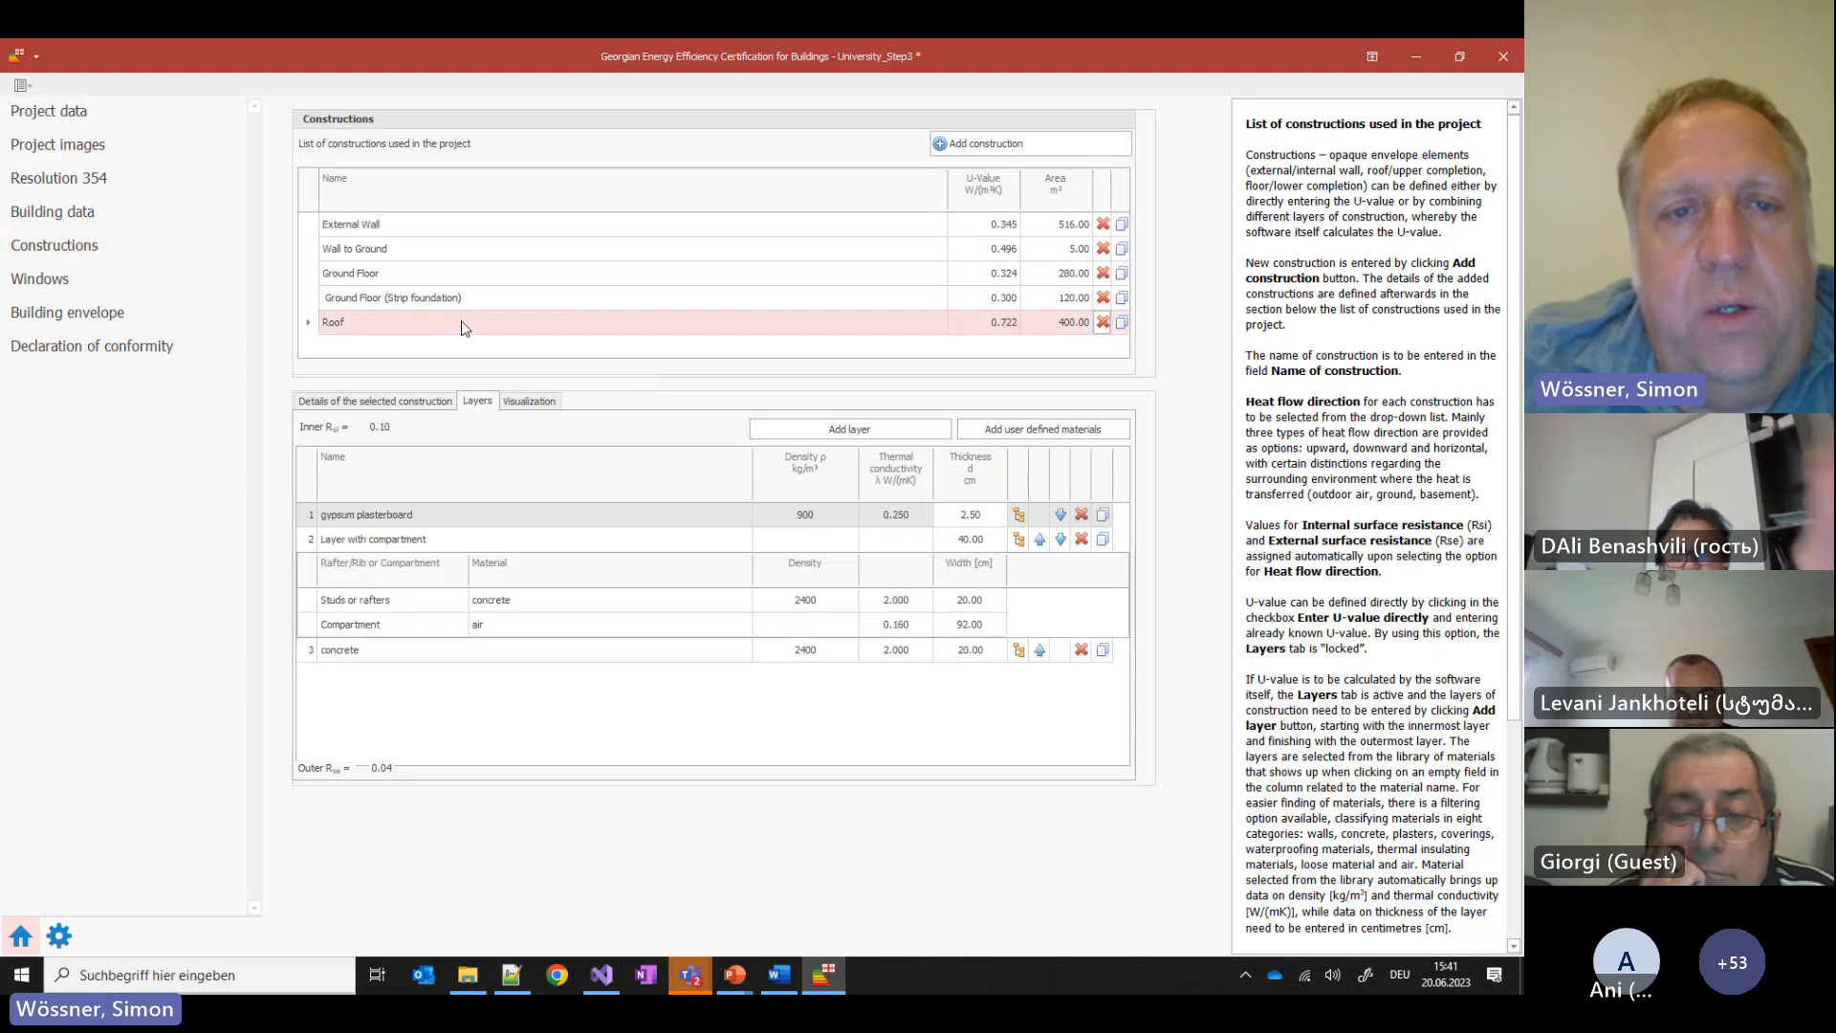
click(879, 435)
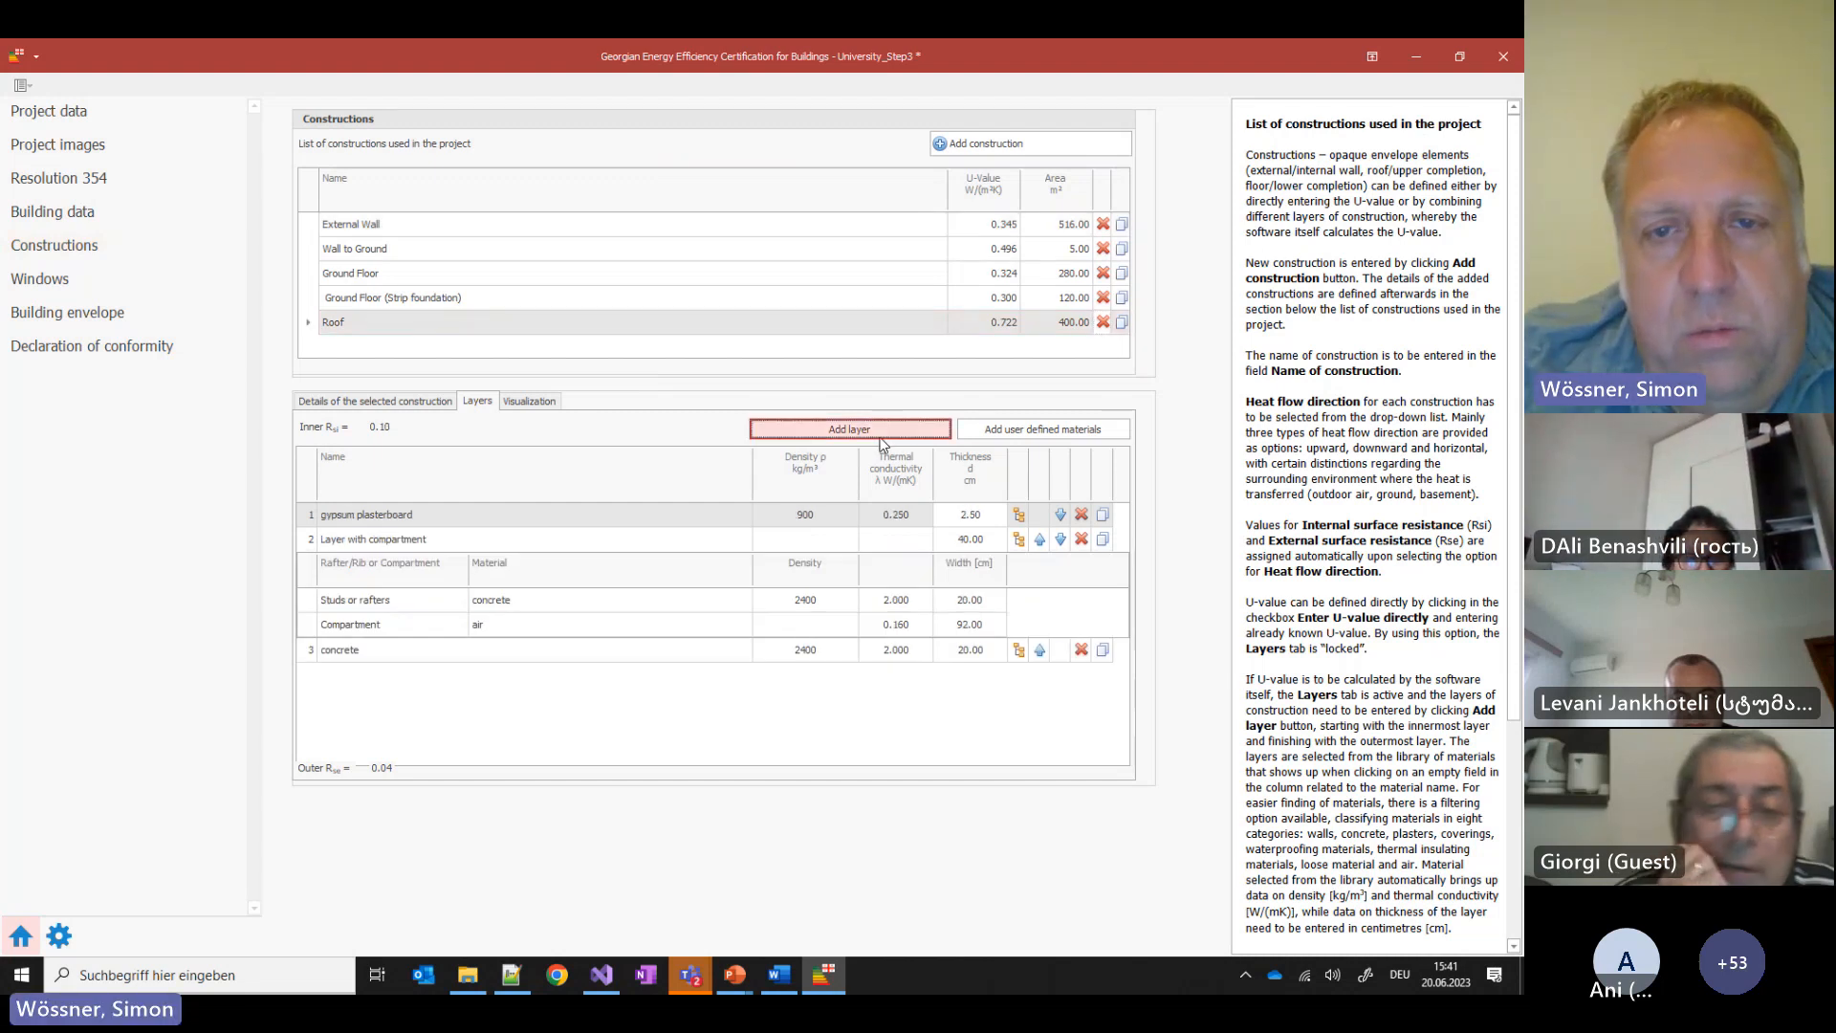
click(497, 679)
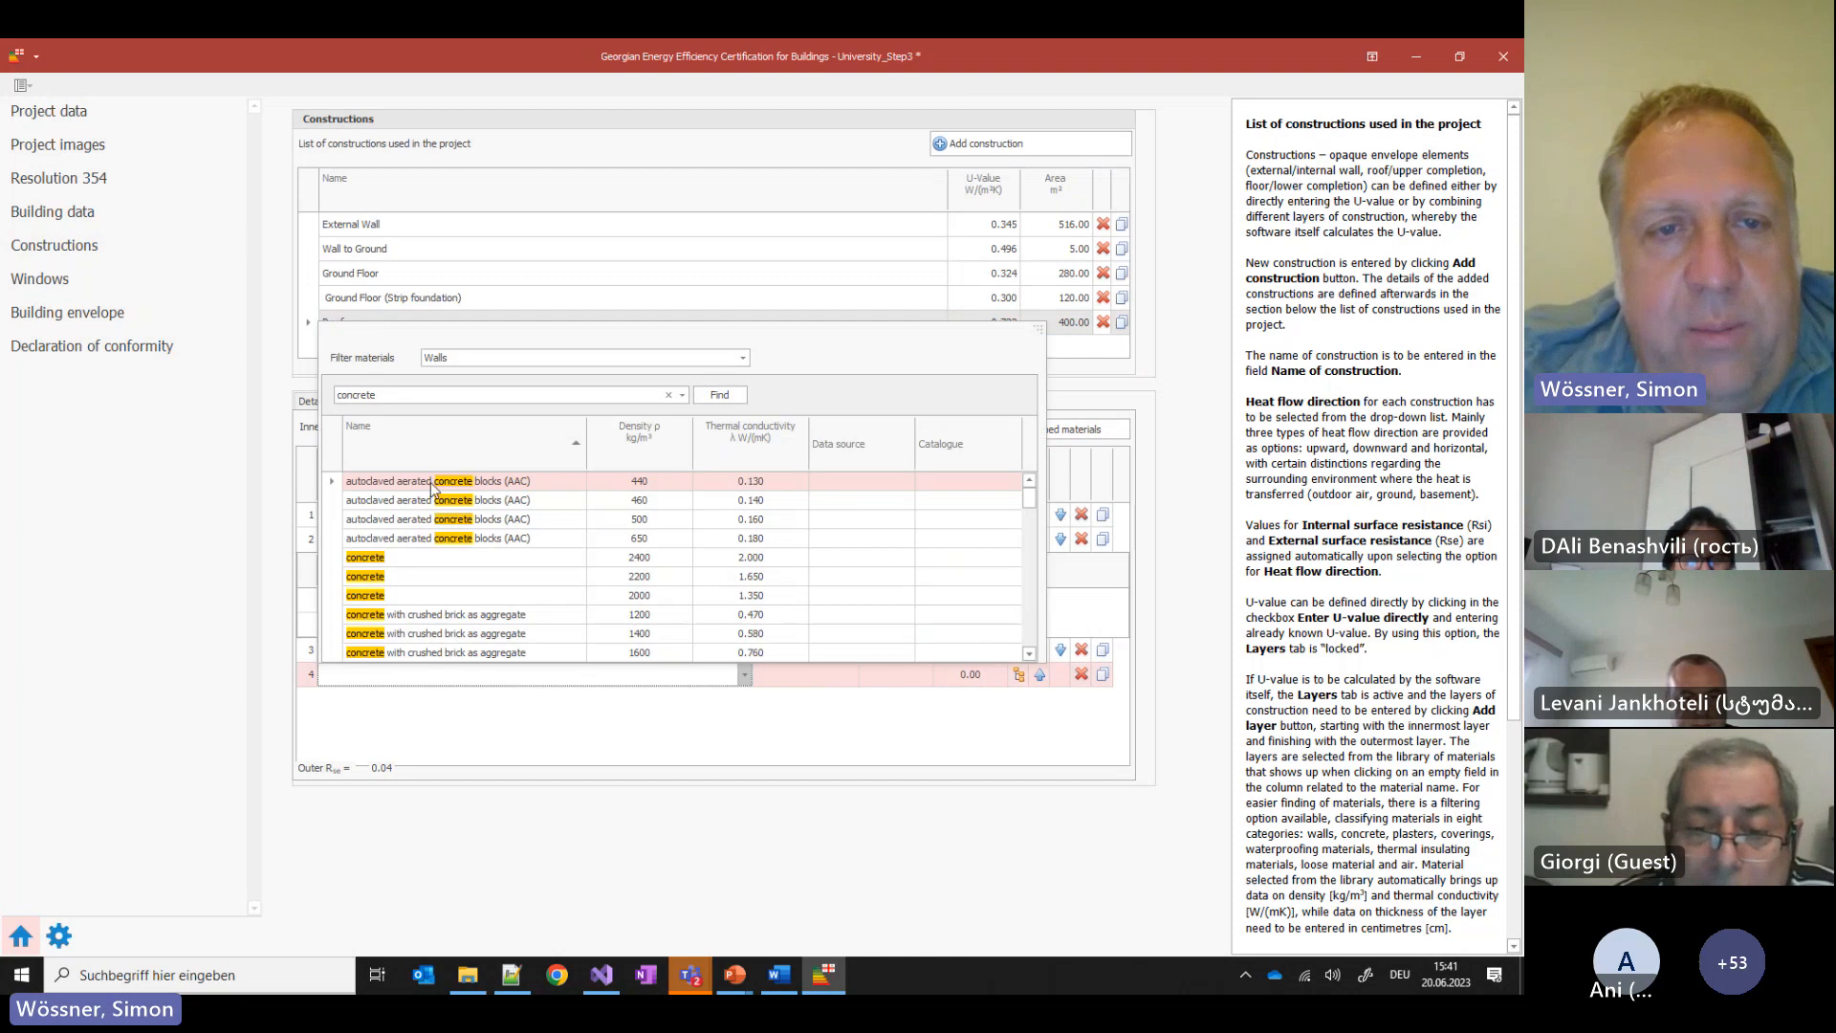
text(eps)
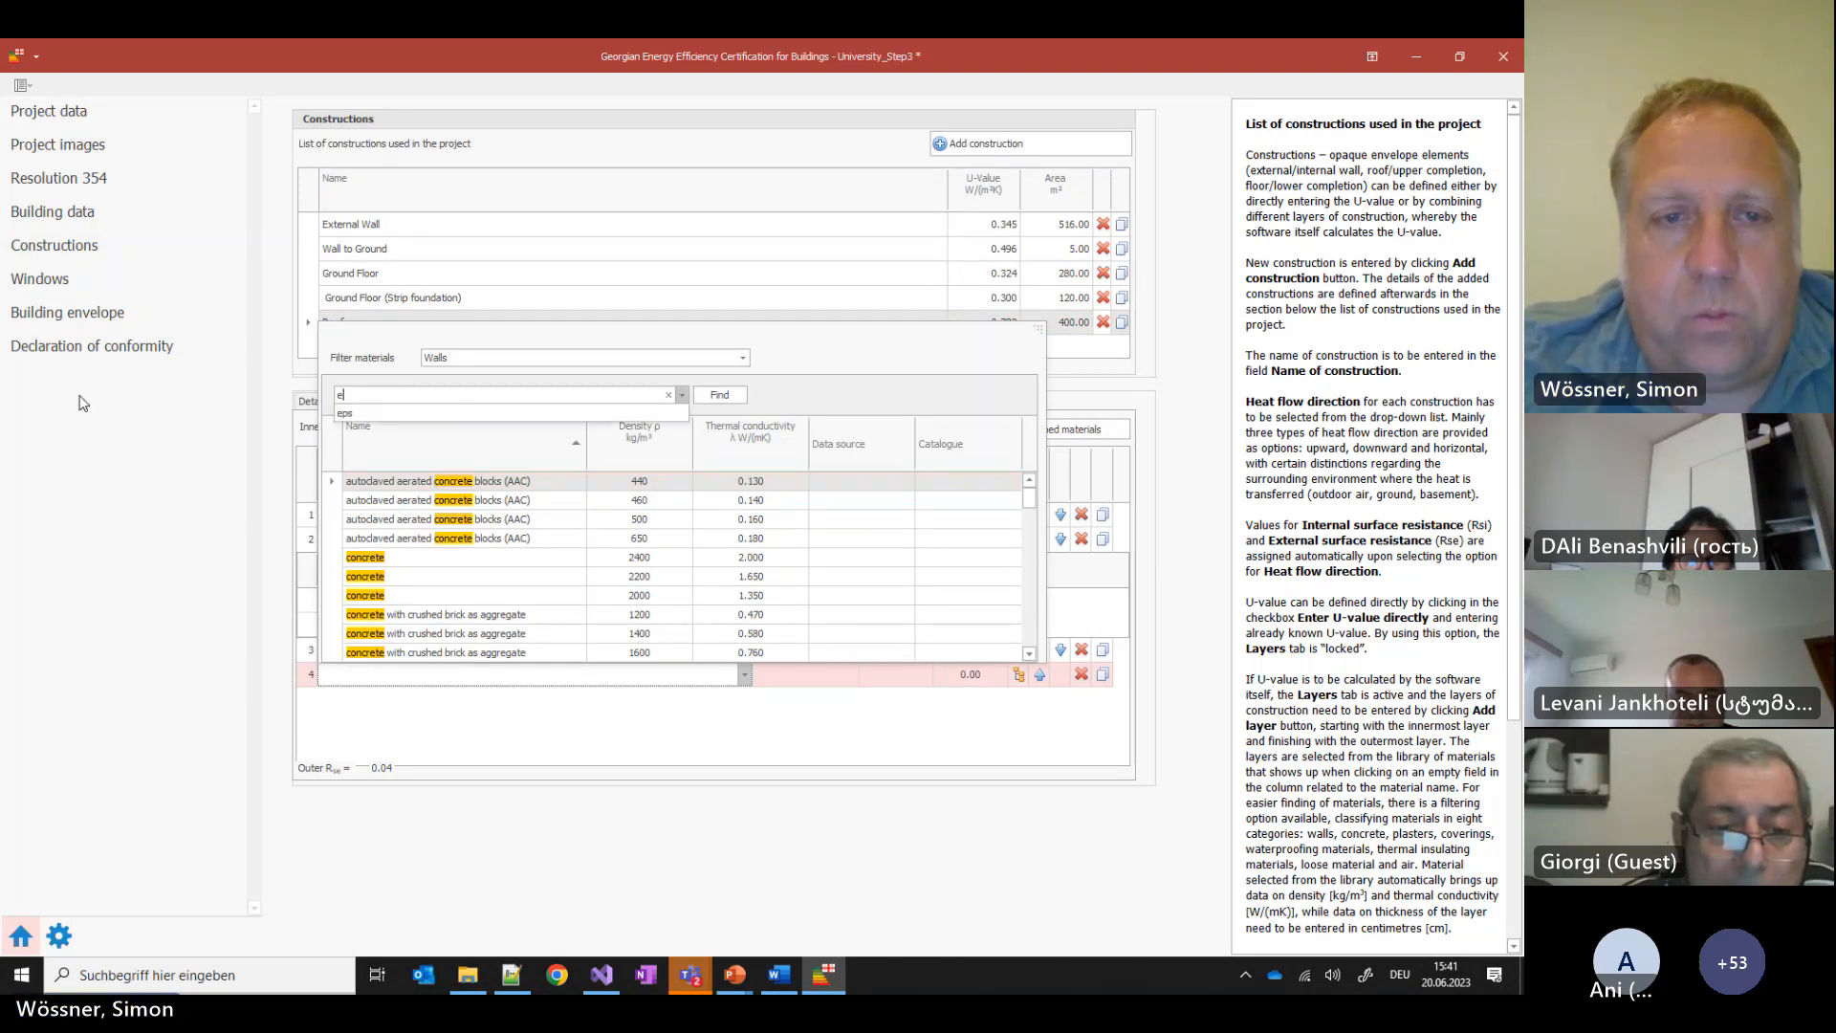
key(Return)
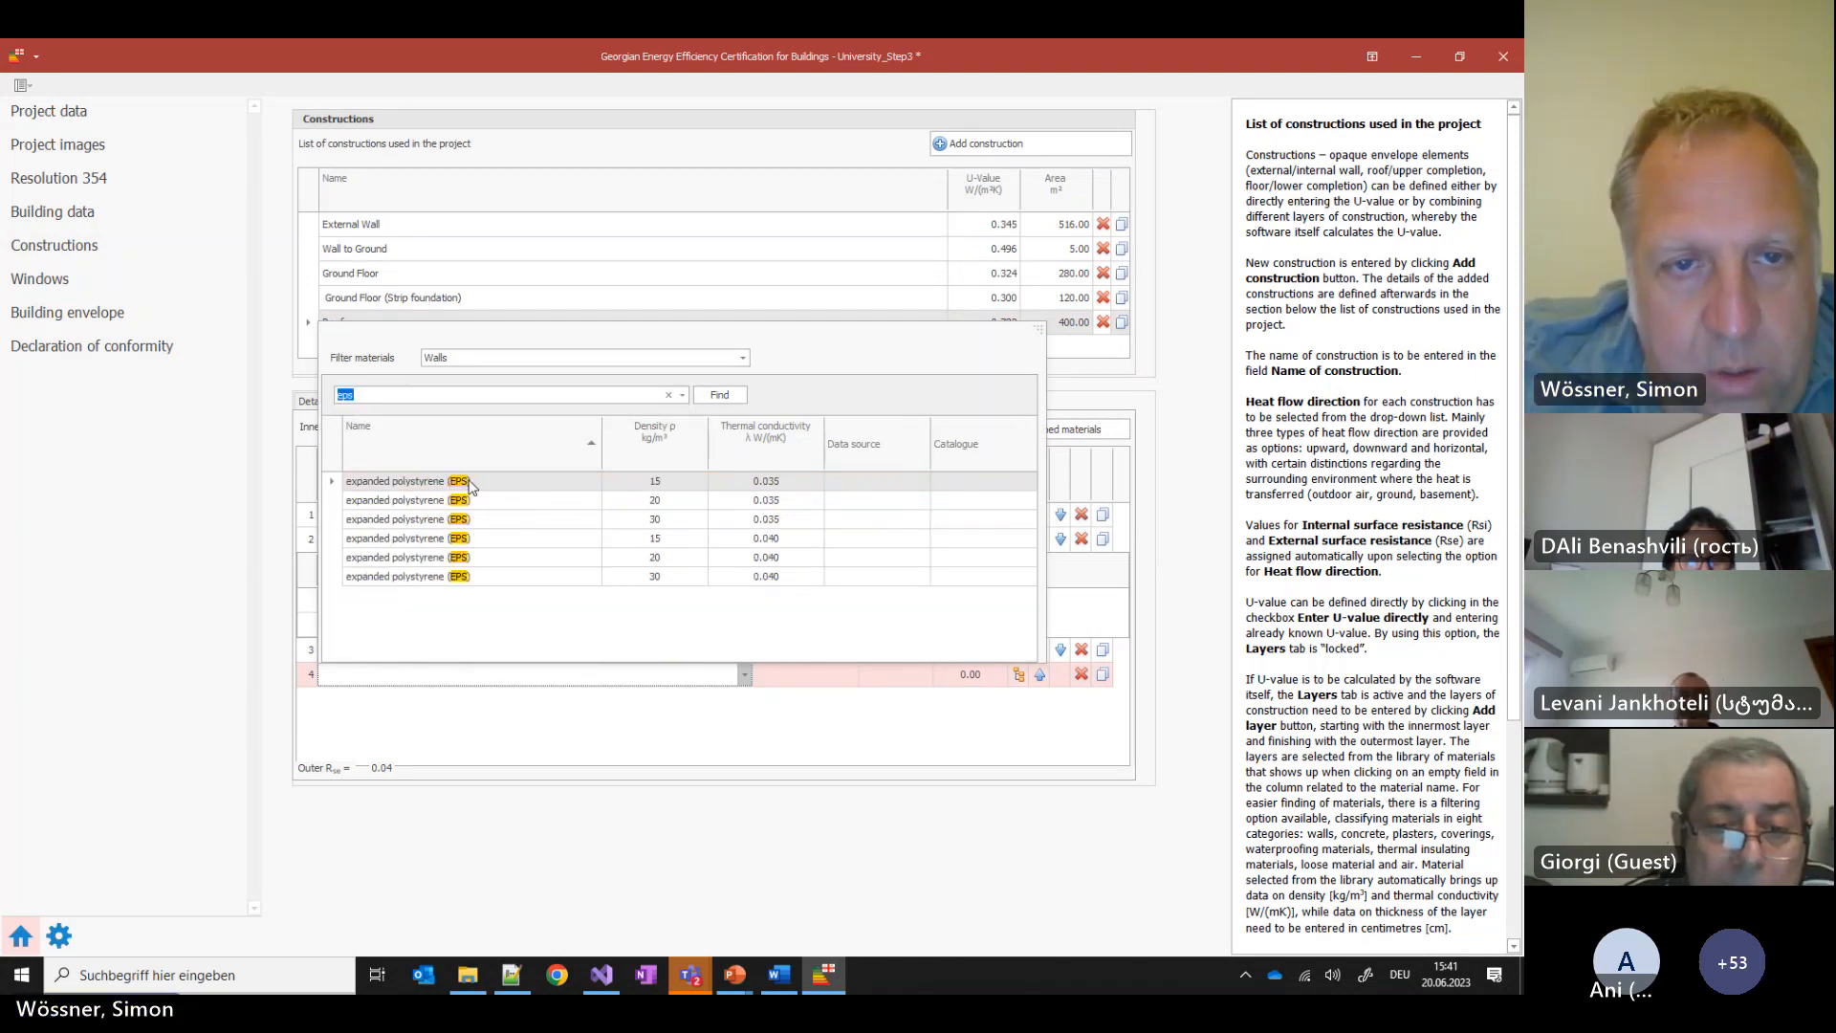
click(480, 483)
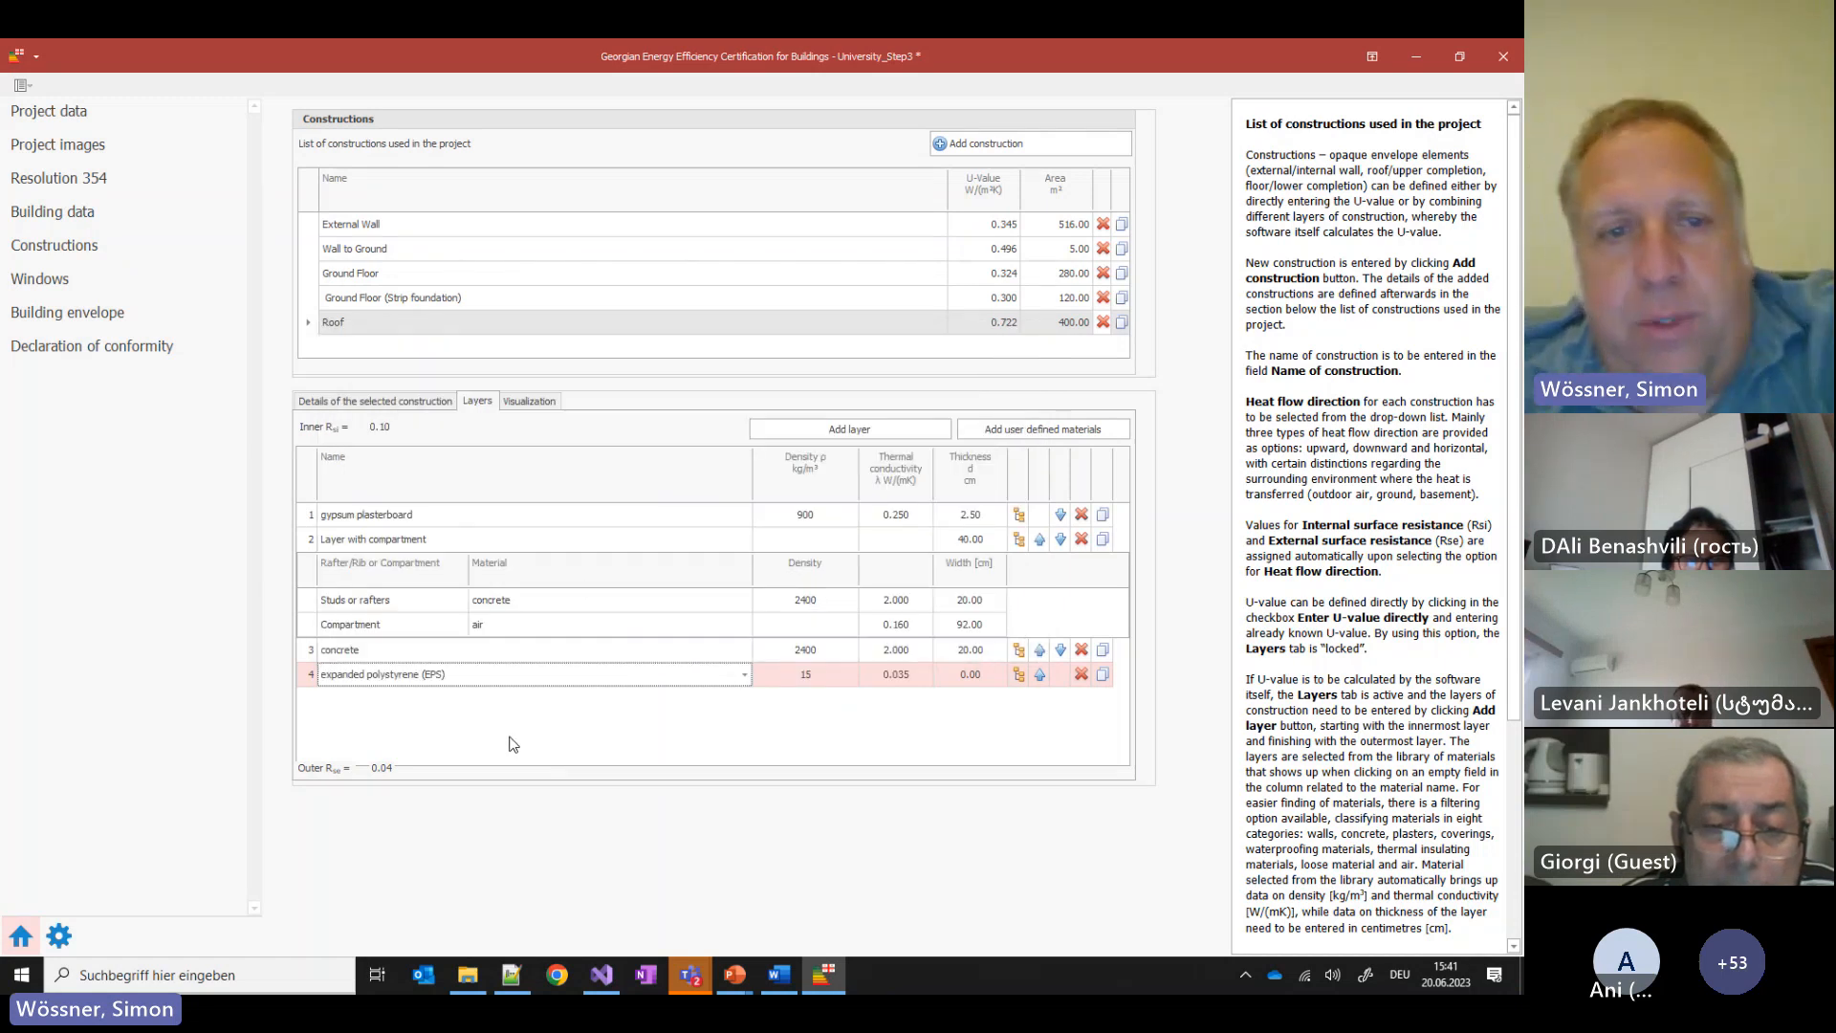
click(964, 676)
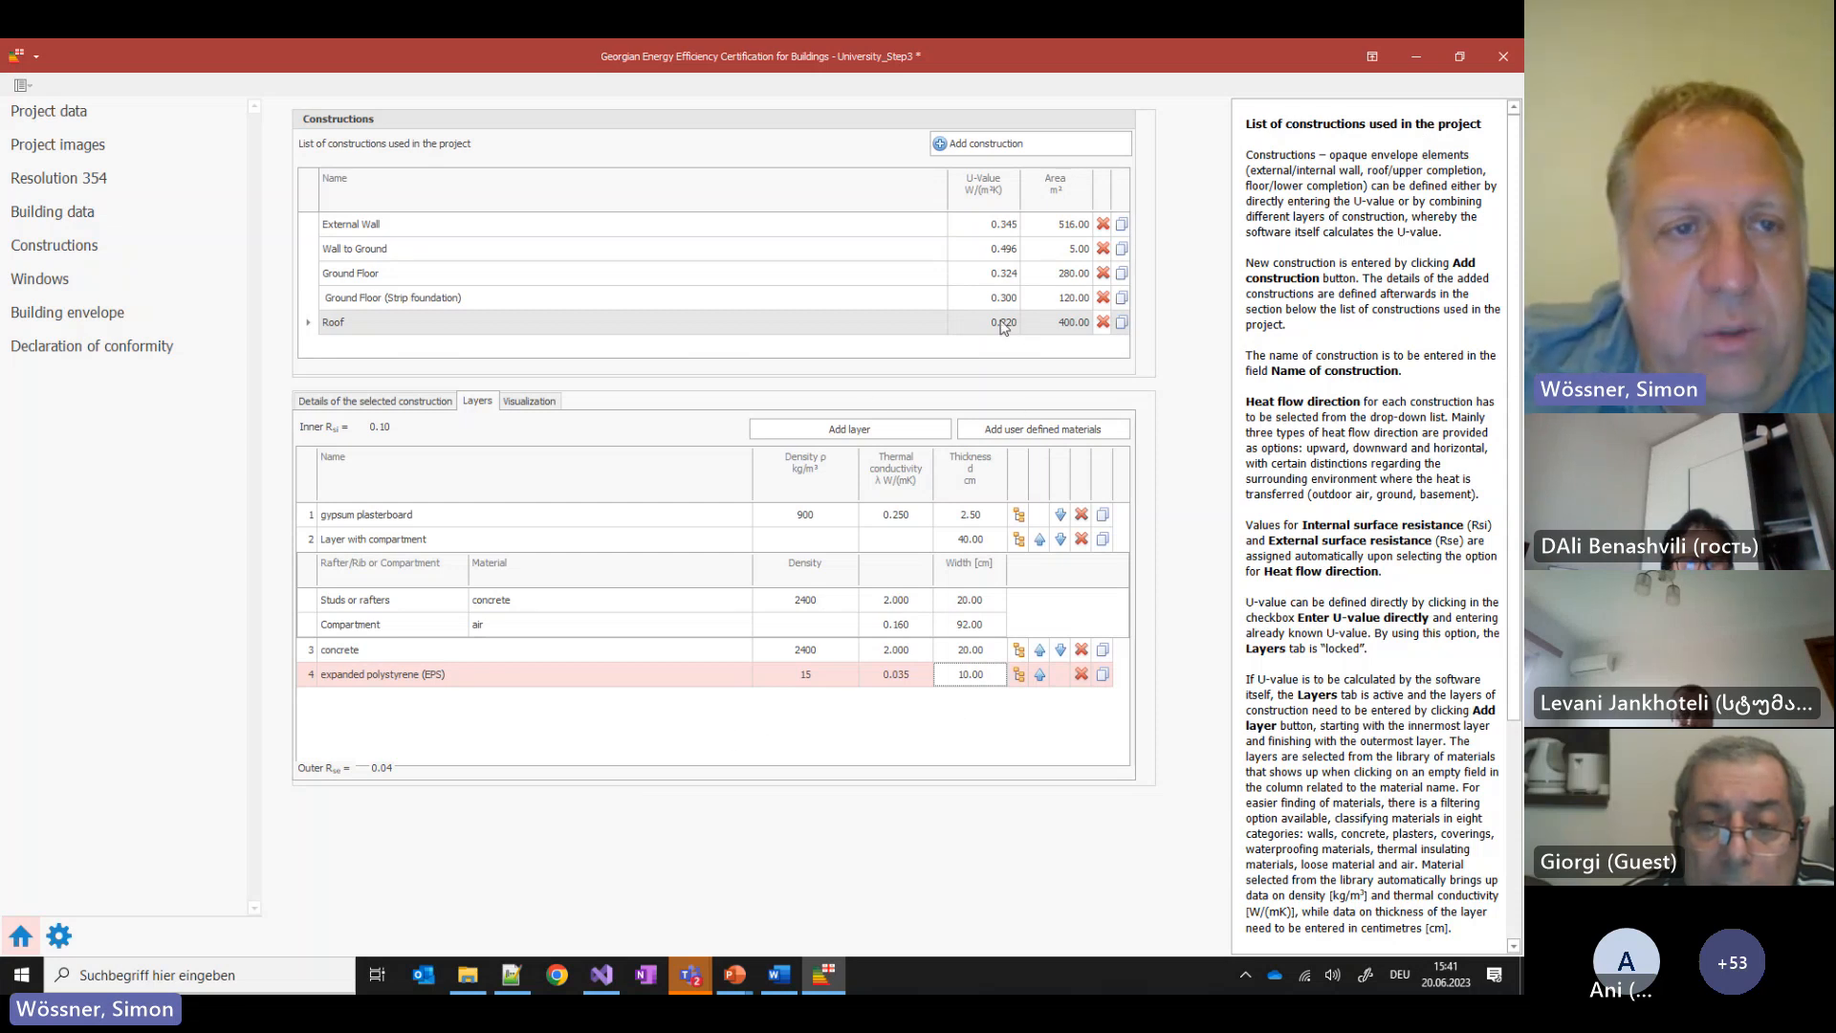
click(52, 349)
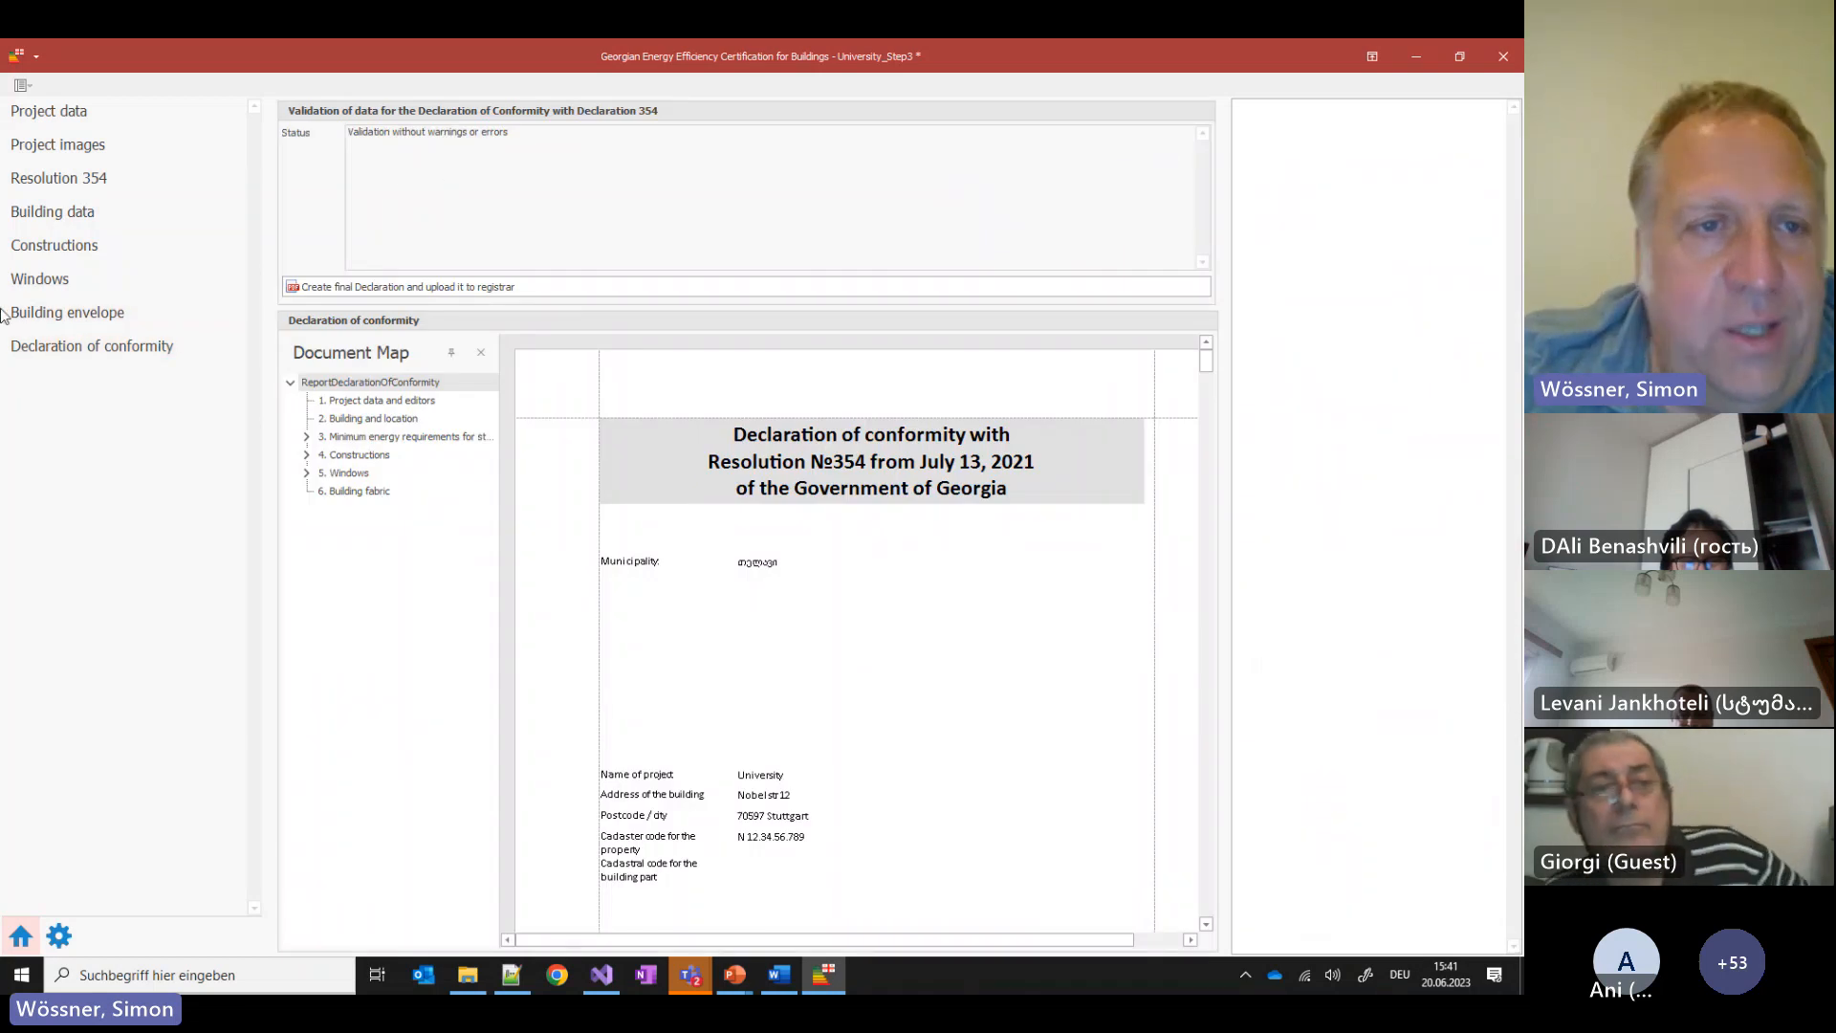
Confirm the Flat roof's new U-value, create and register the final declaration, and open its PDF
click(94, 322)
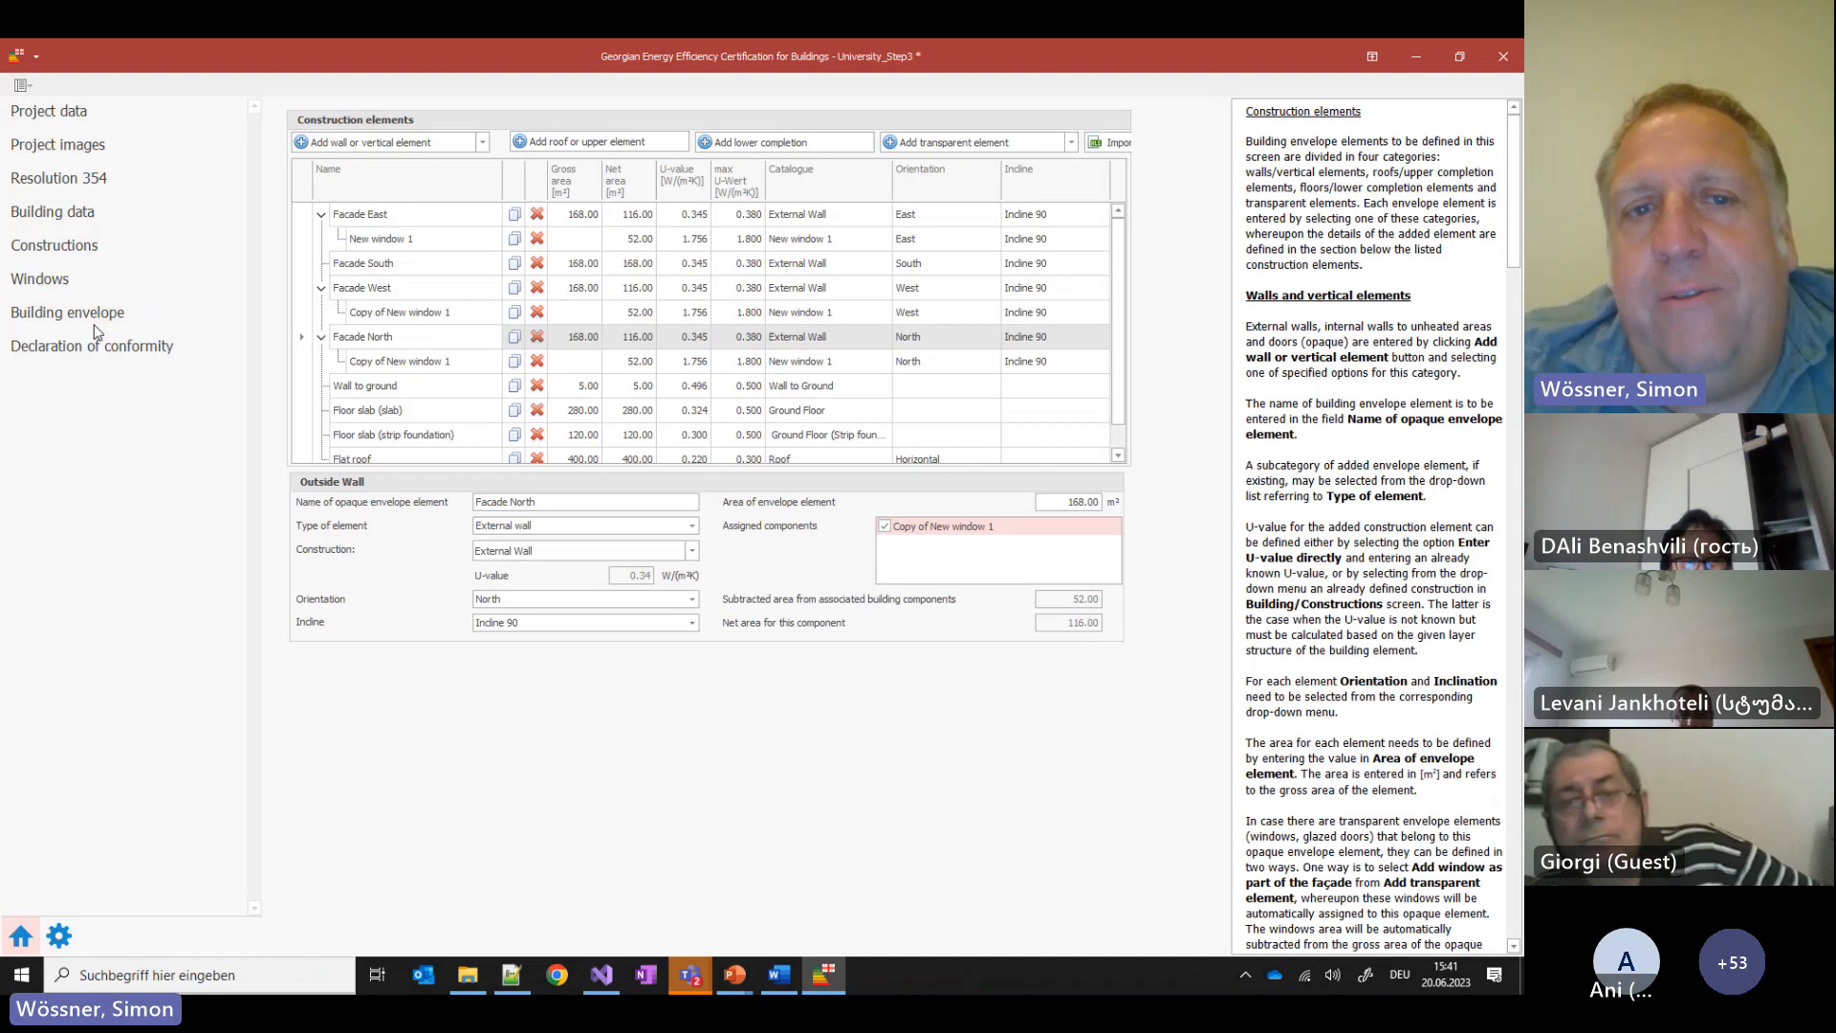
click(95, 348)
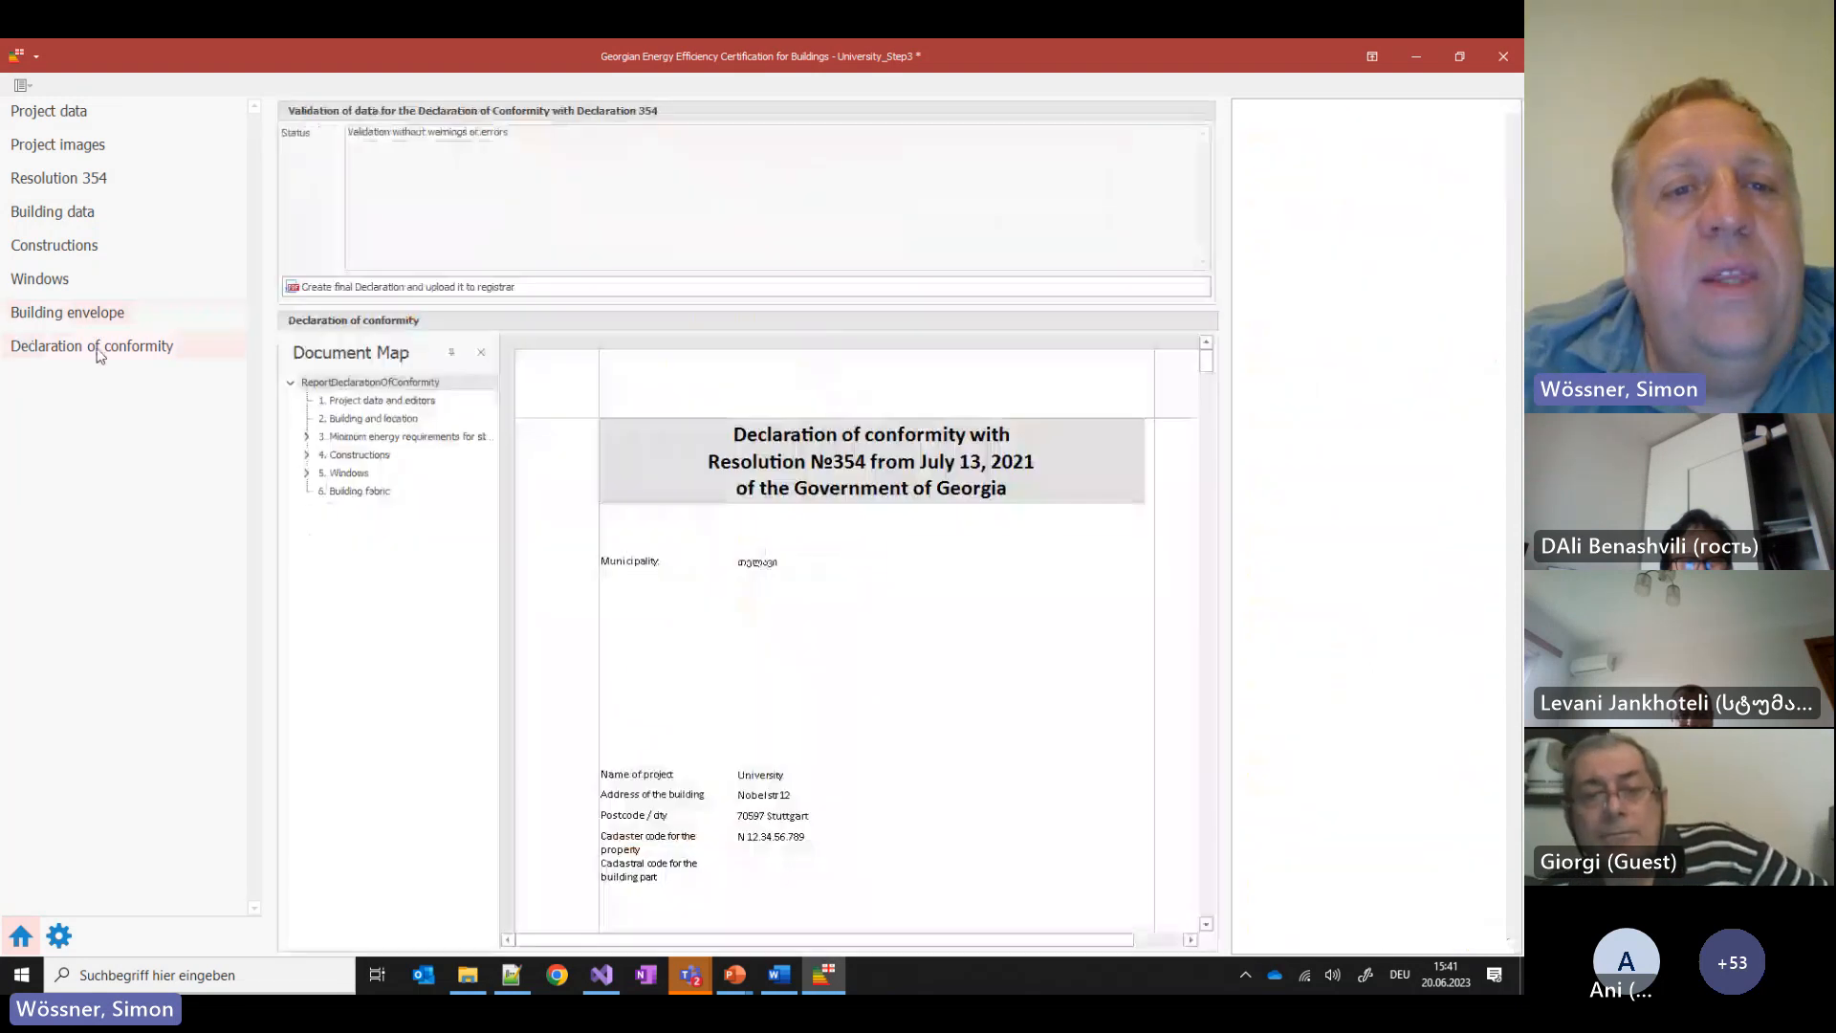
click(484, 290)
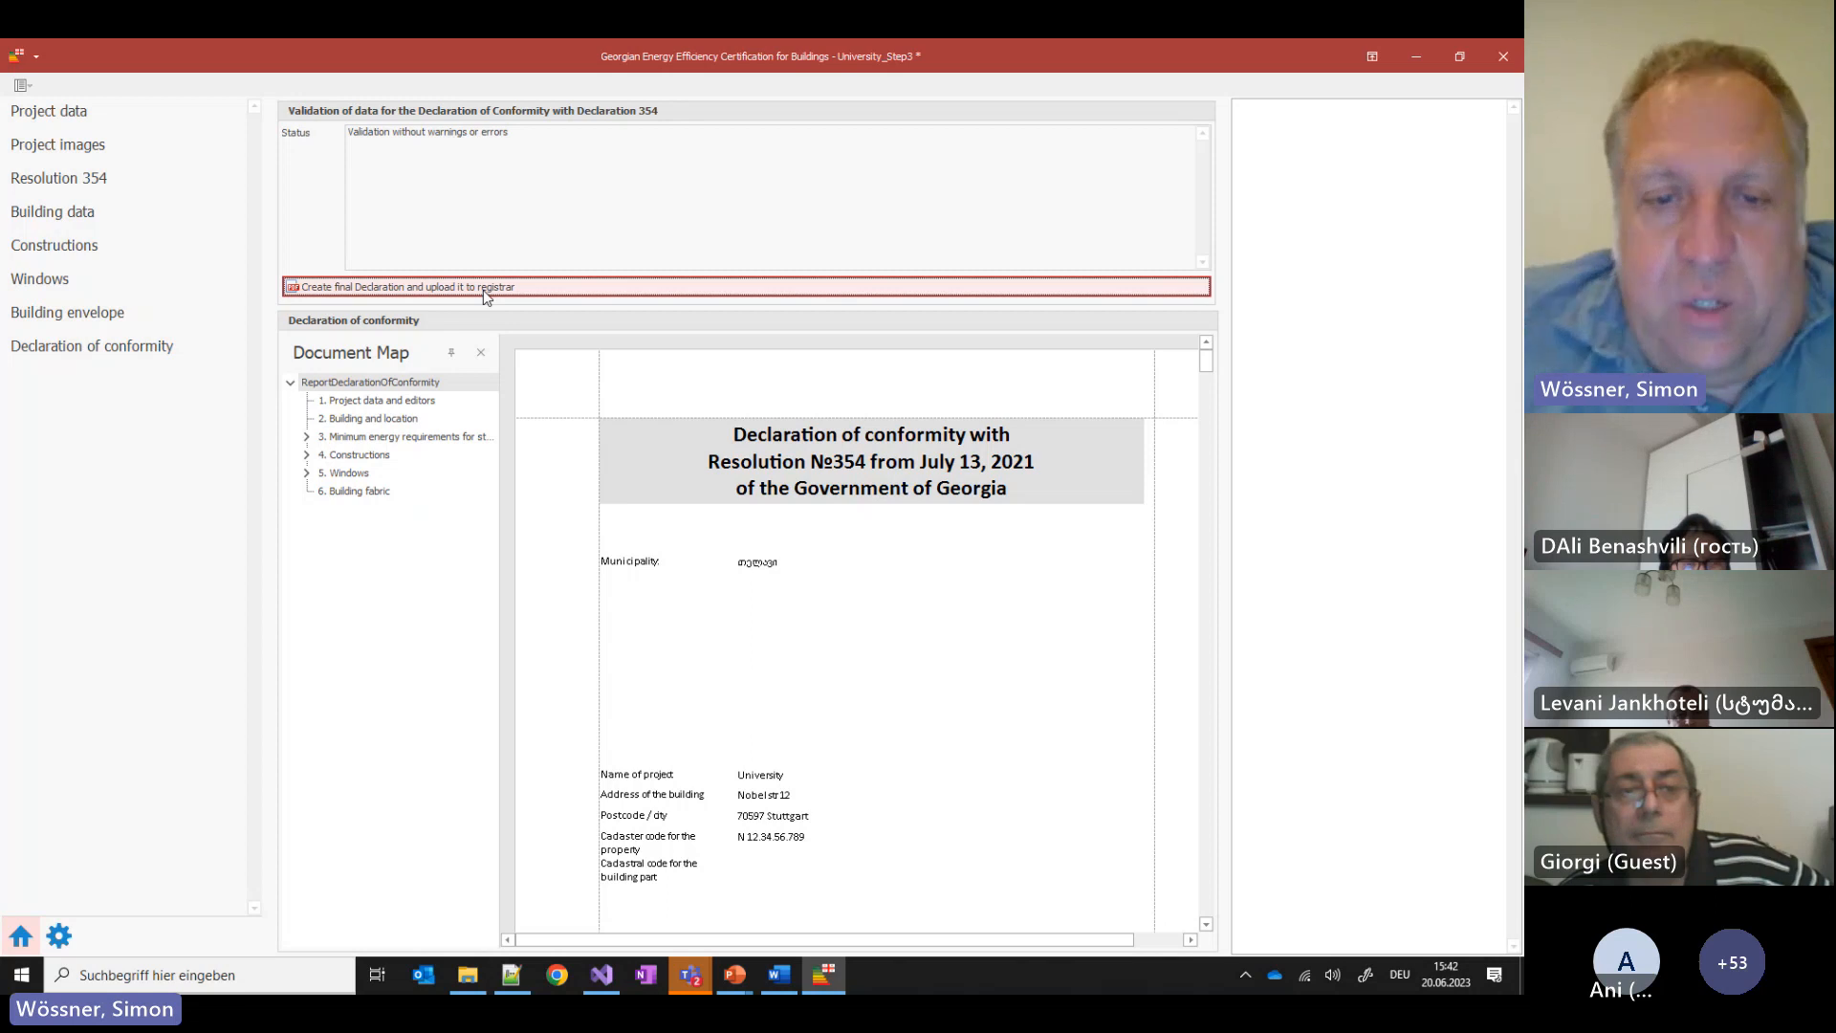
scroll(791, 678, down, 2)
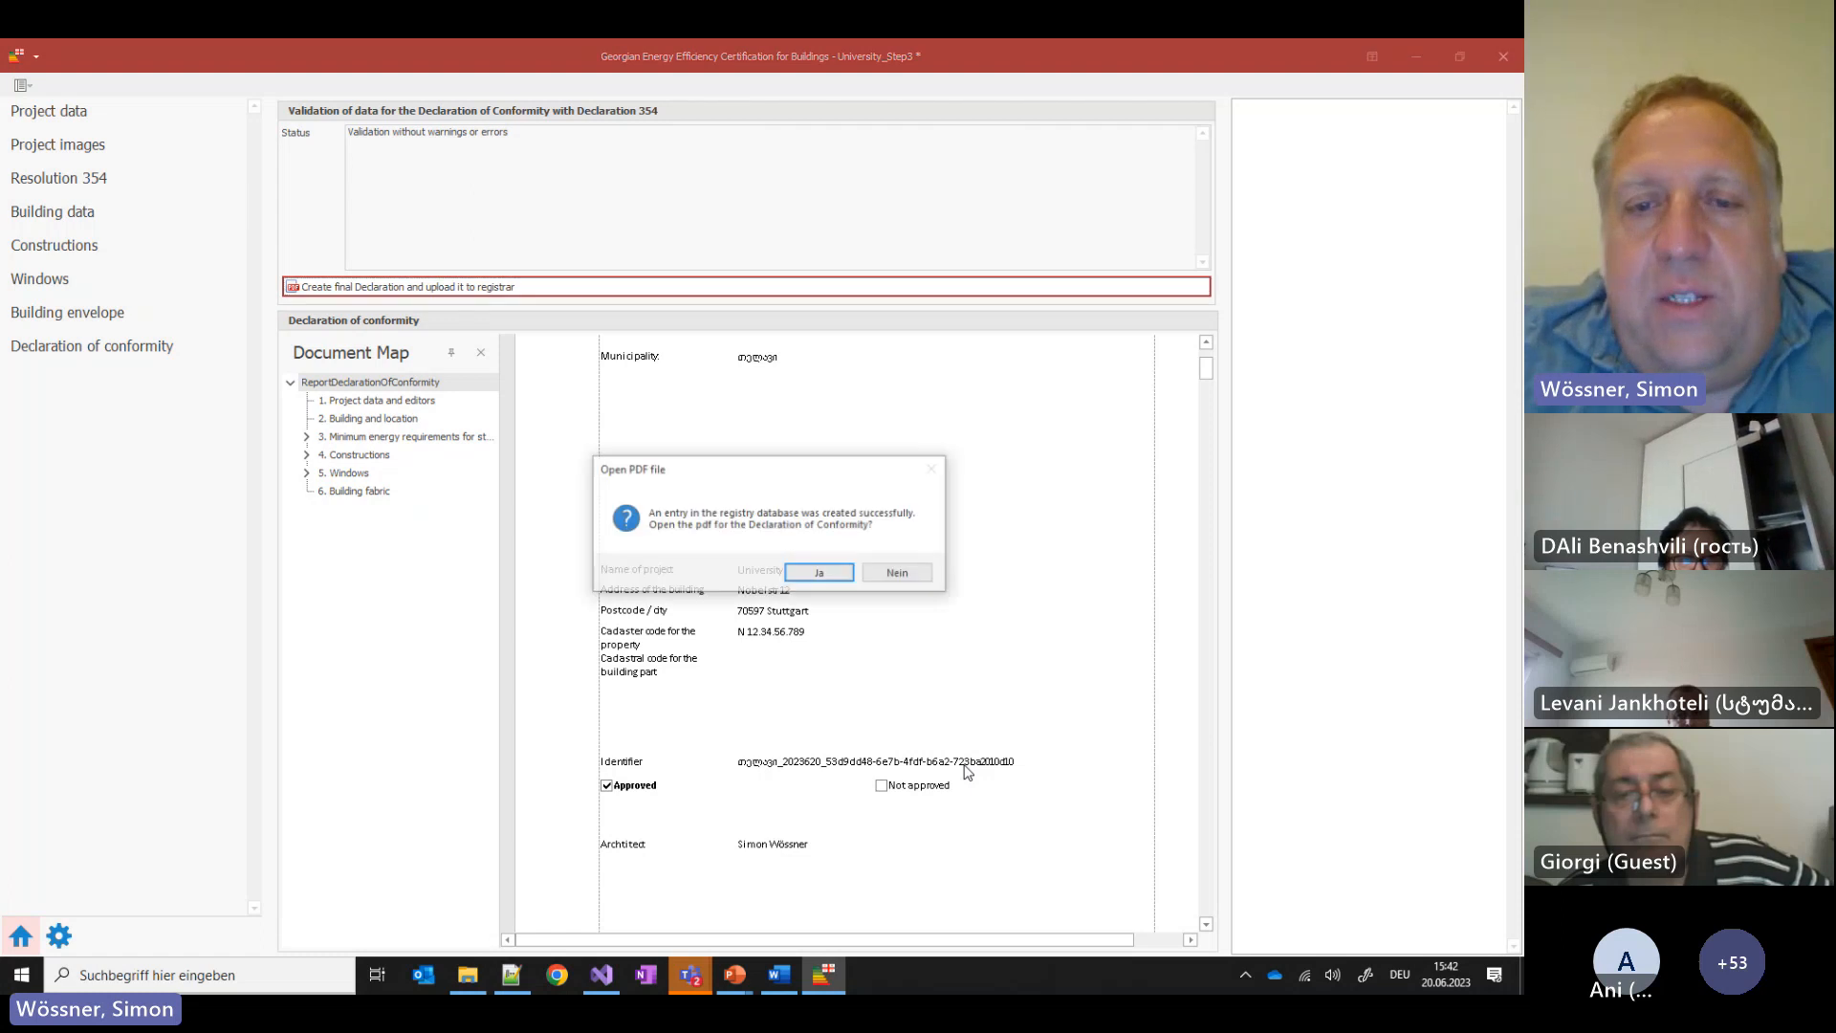
click(820, 574)
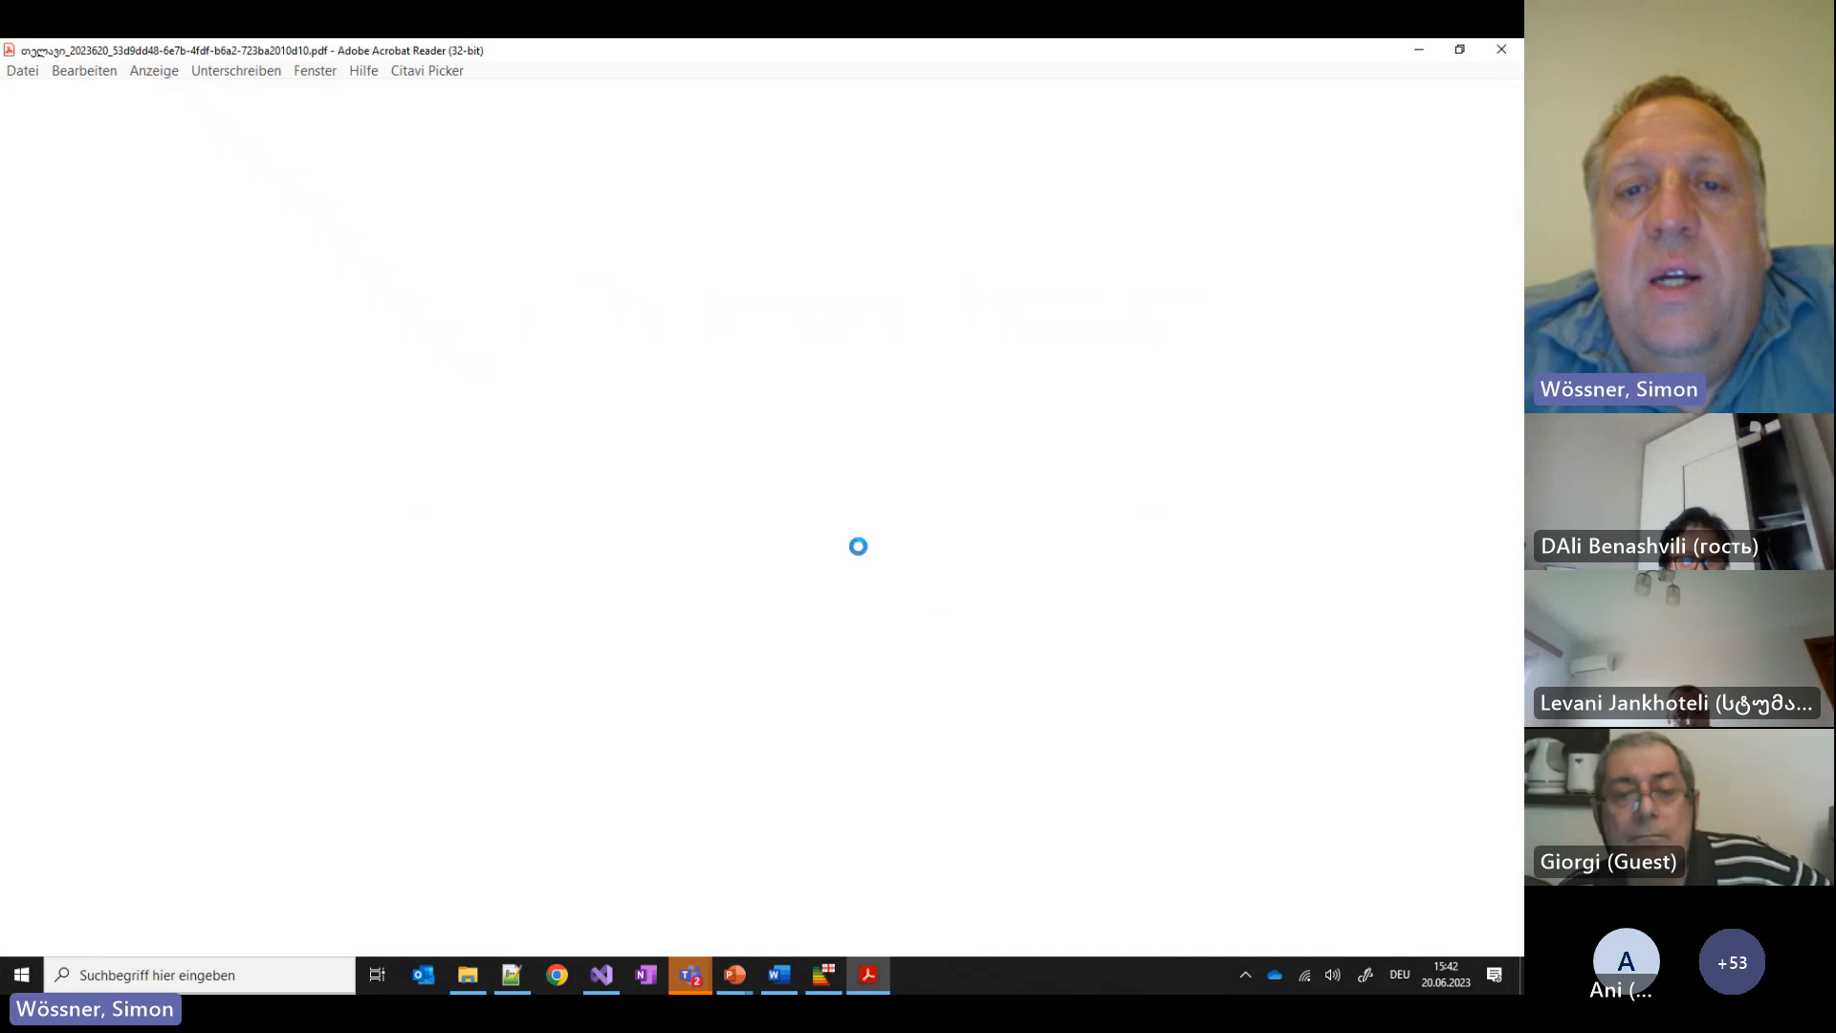
Scroll through the declaration PDF's roof and building fabric tables, then back to page 1
scroll(971, 570, down, 15)
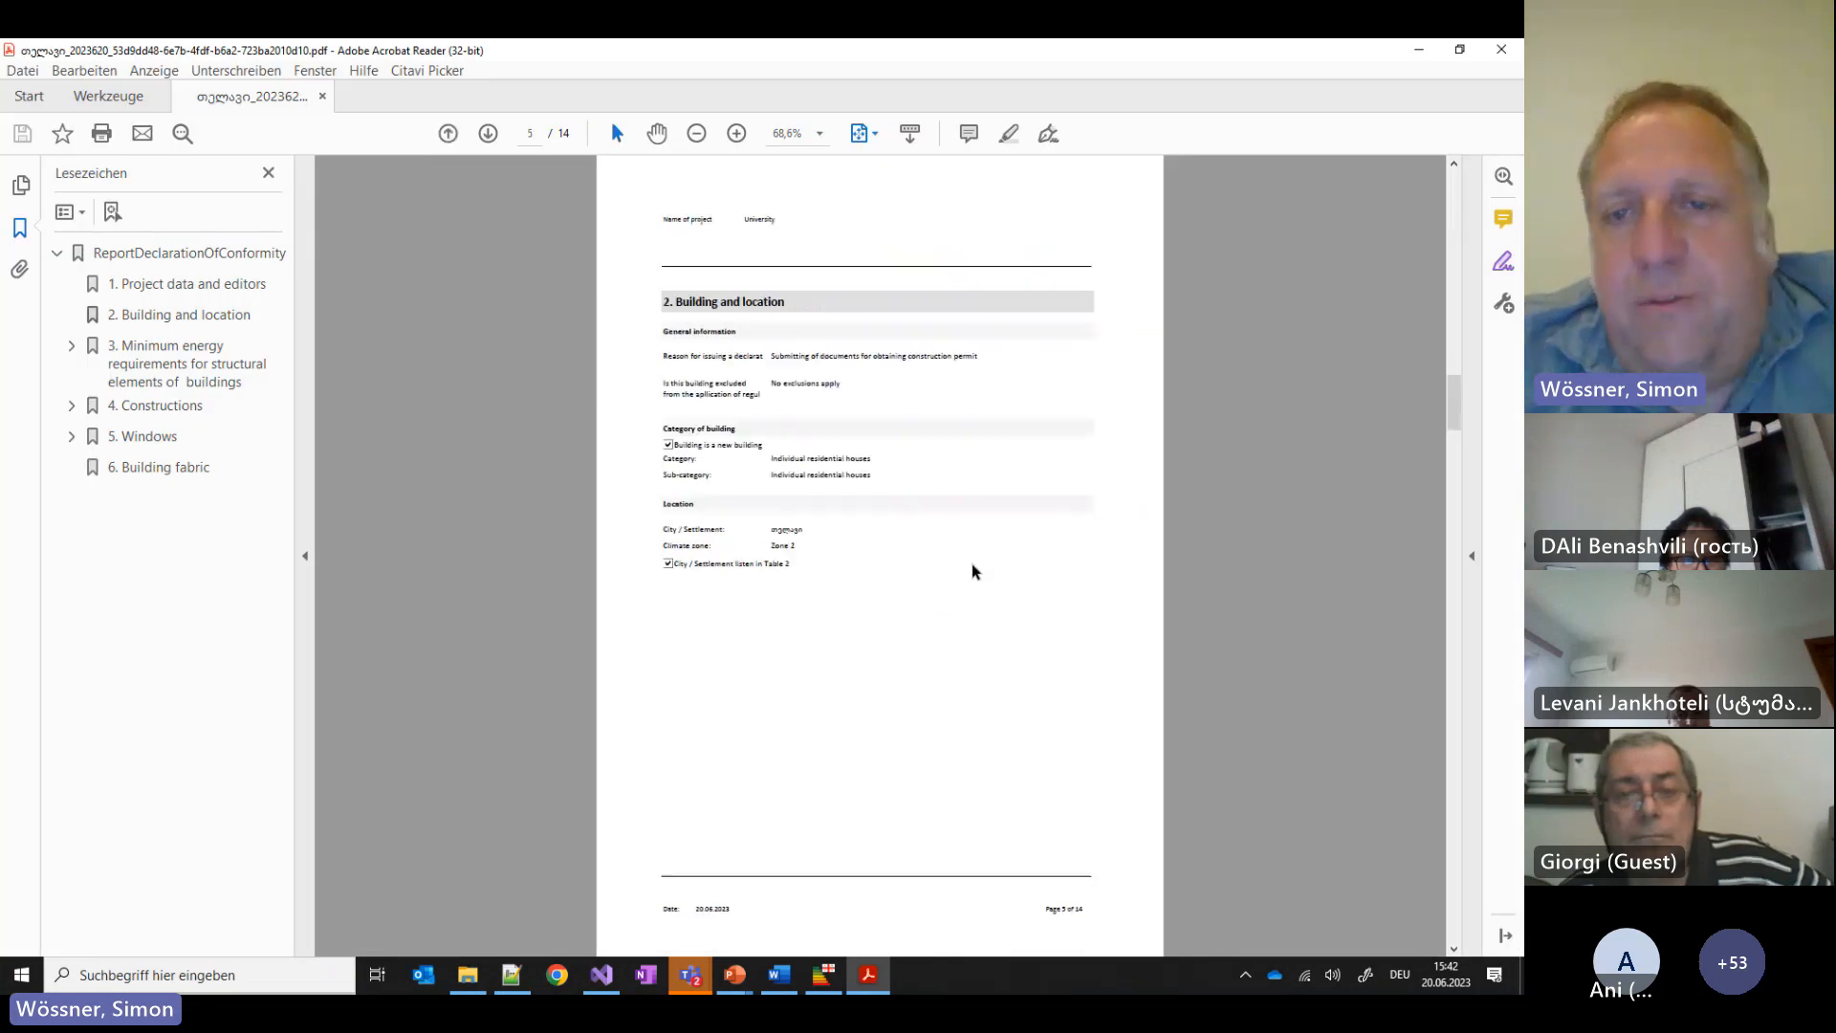
scroll(937, 498, down, 10)
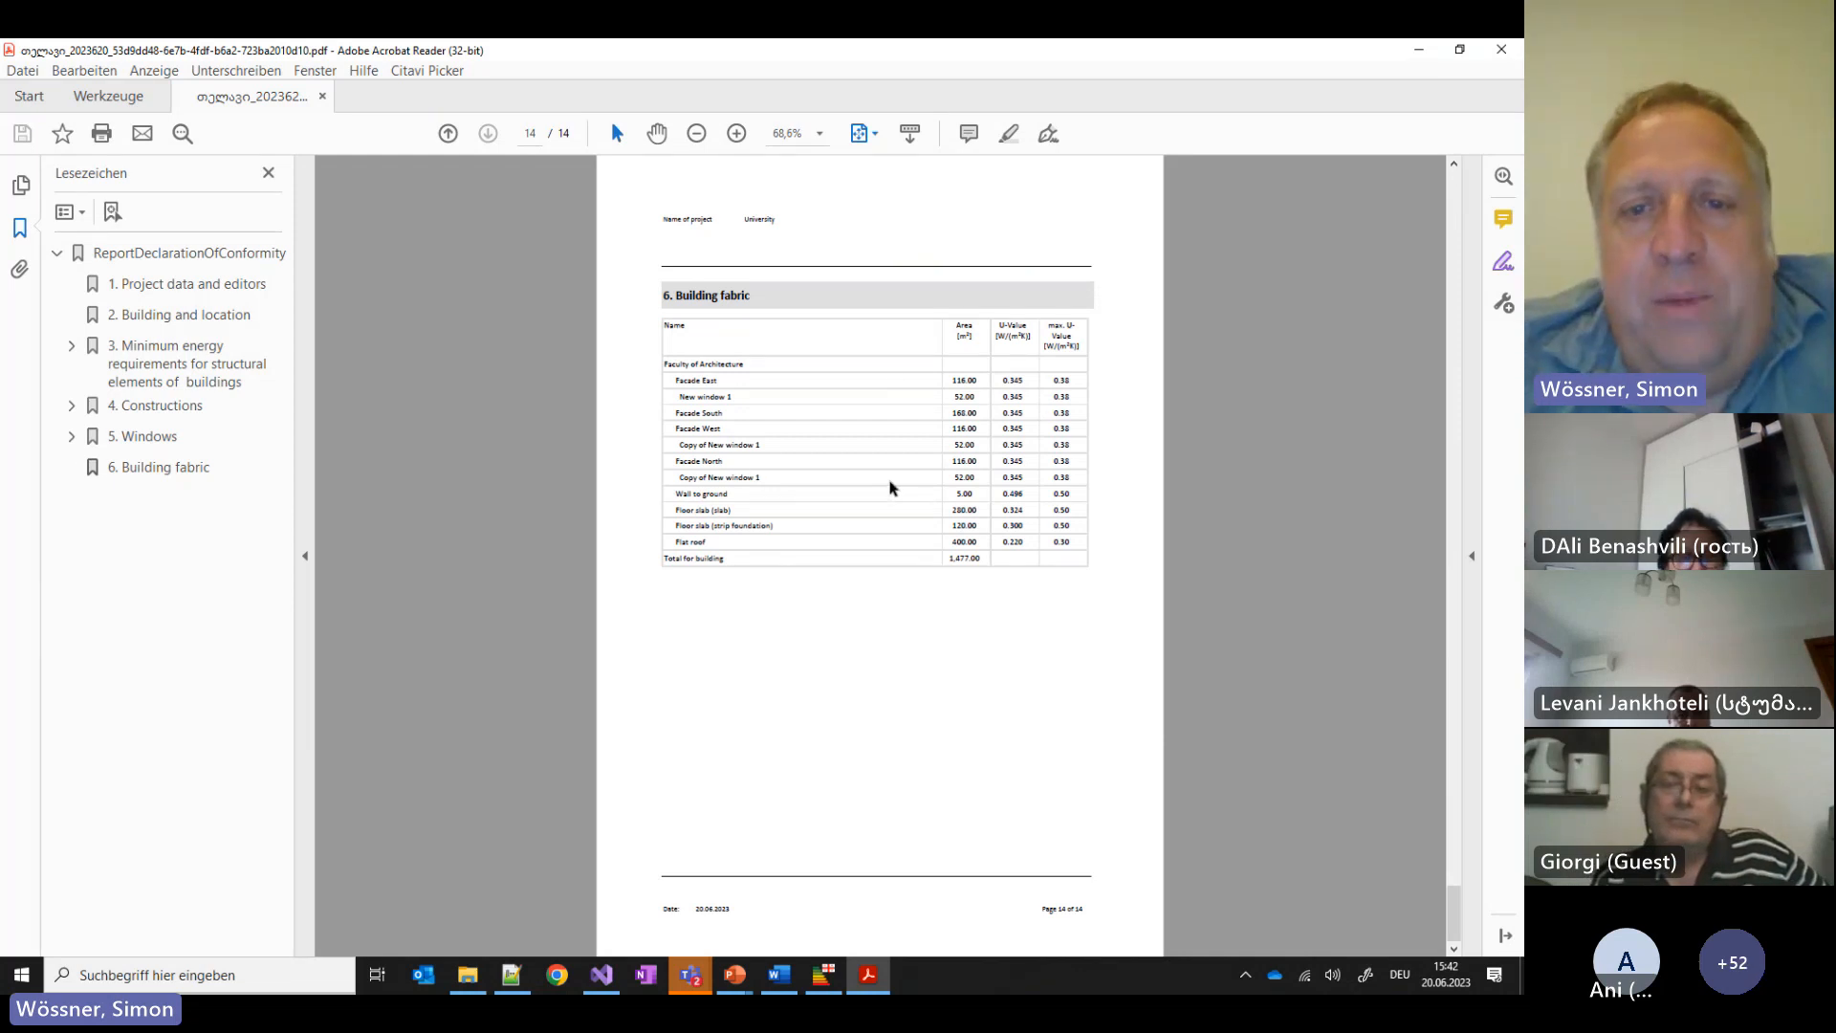
scroll(889, 488, up, 3)
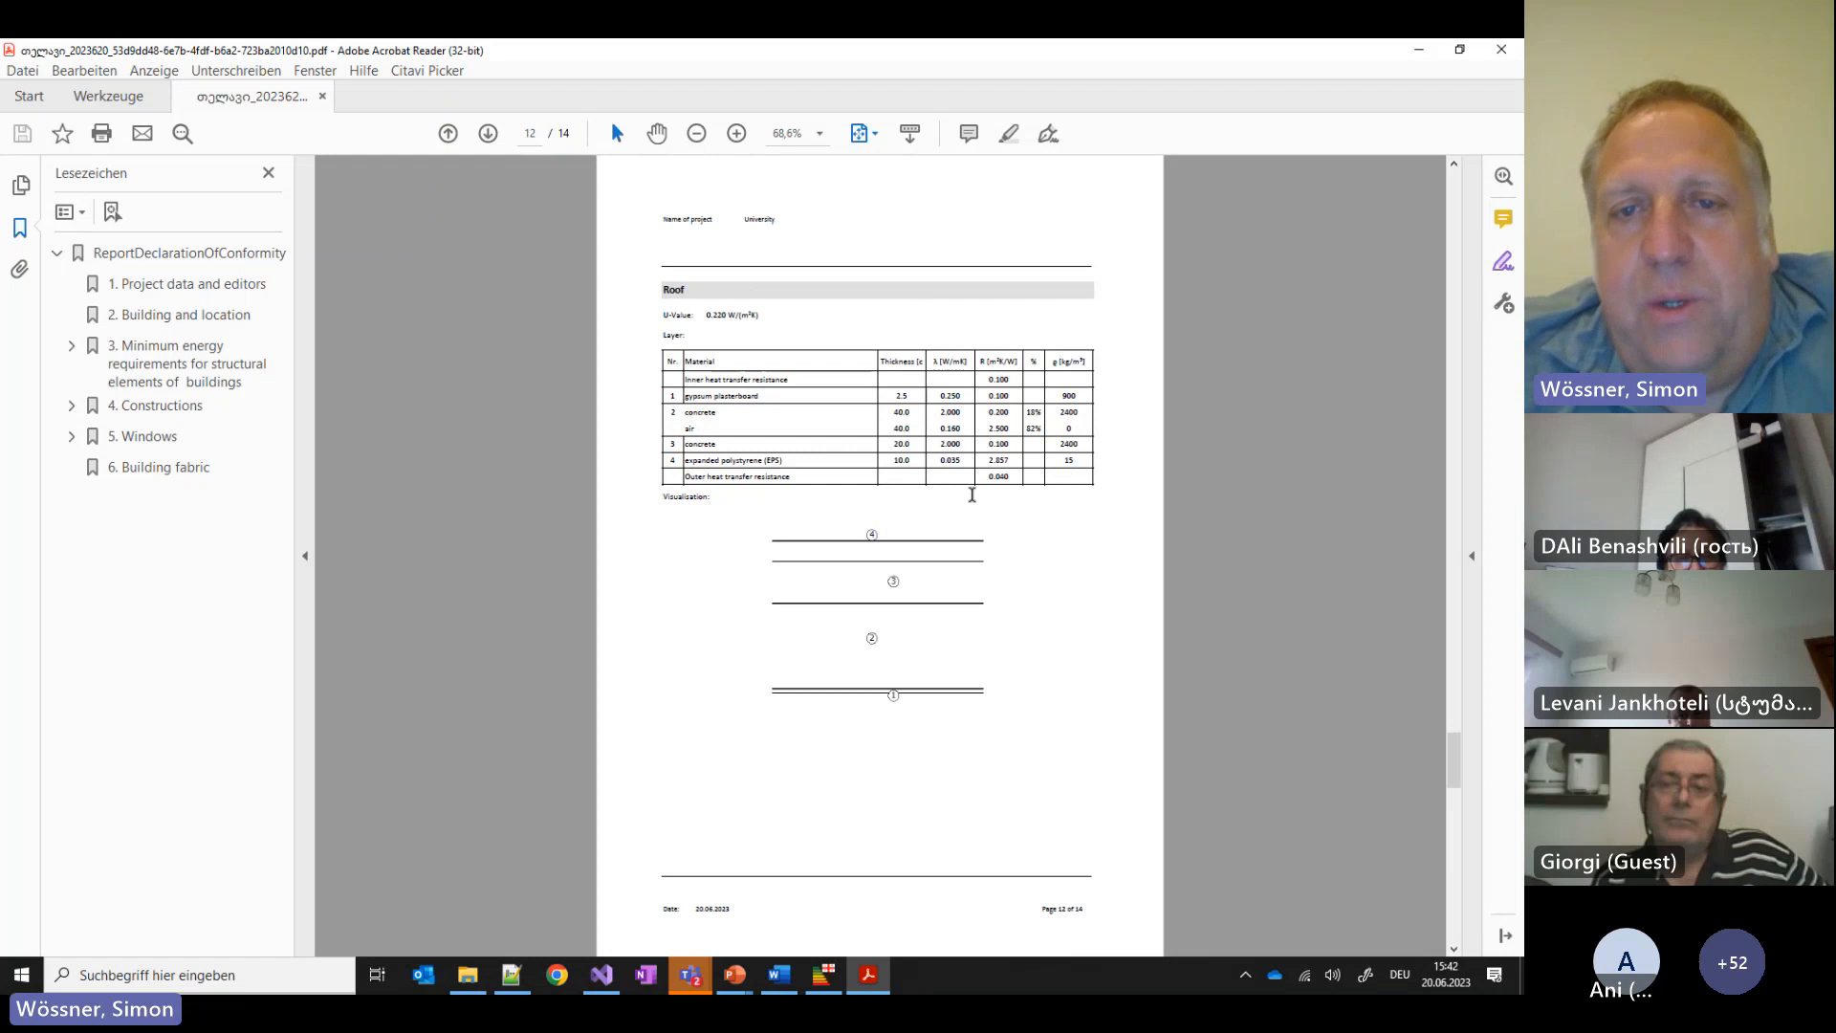
scroll(890, 428, up, 3)
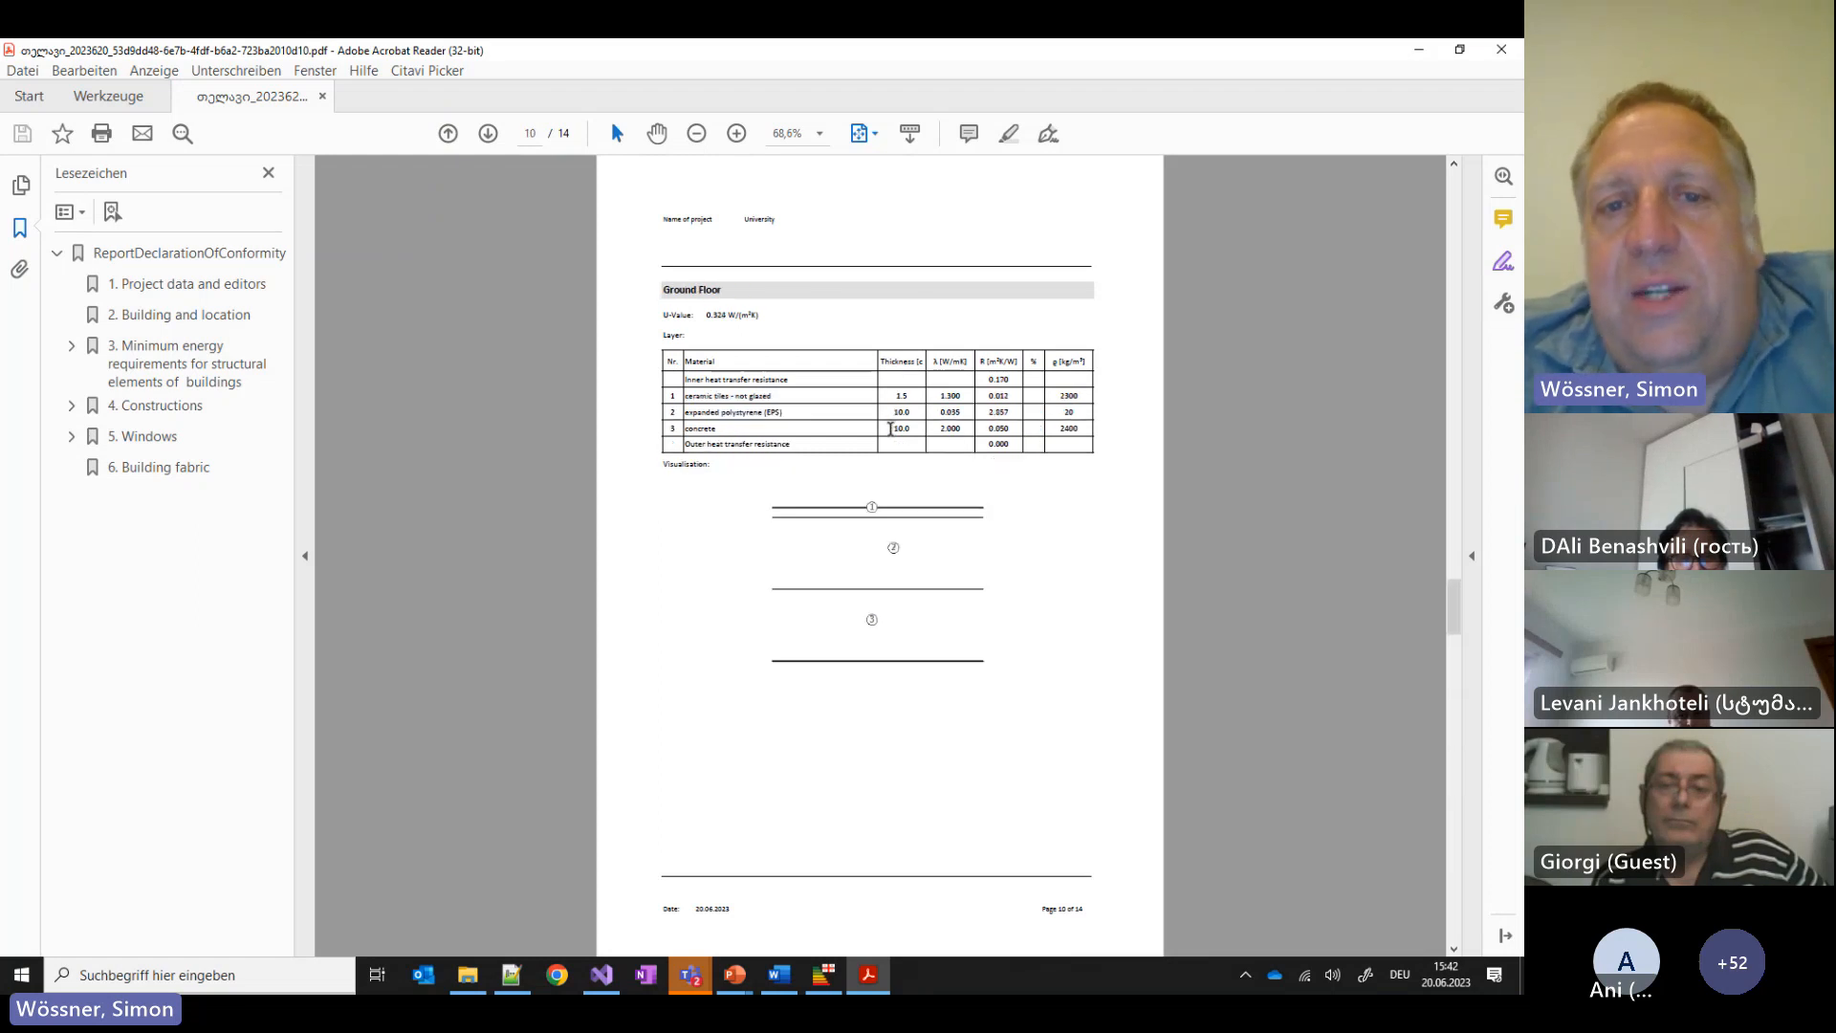
scroll(891, 430, up, 3)
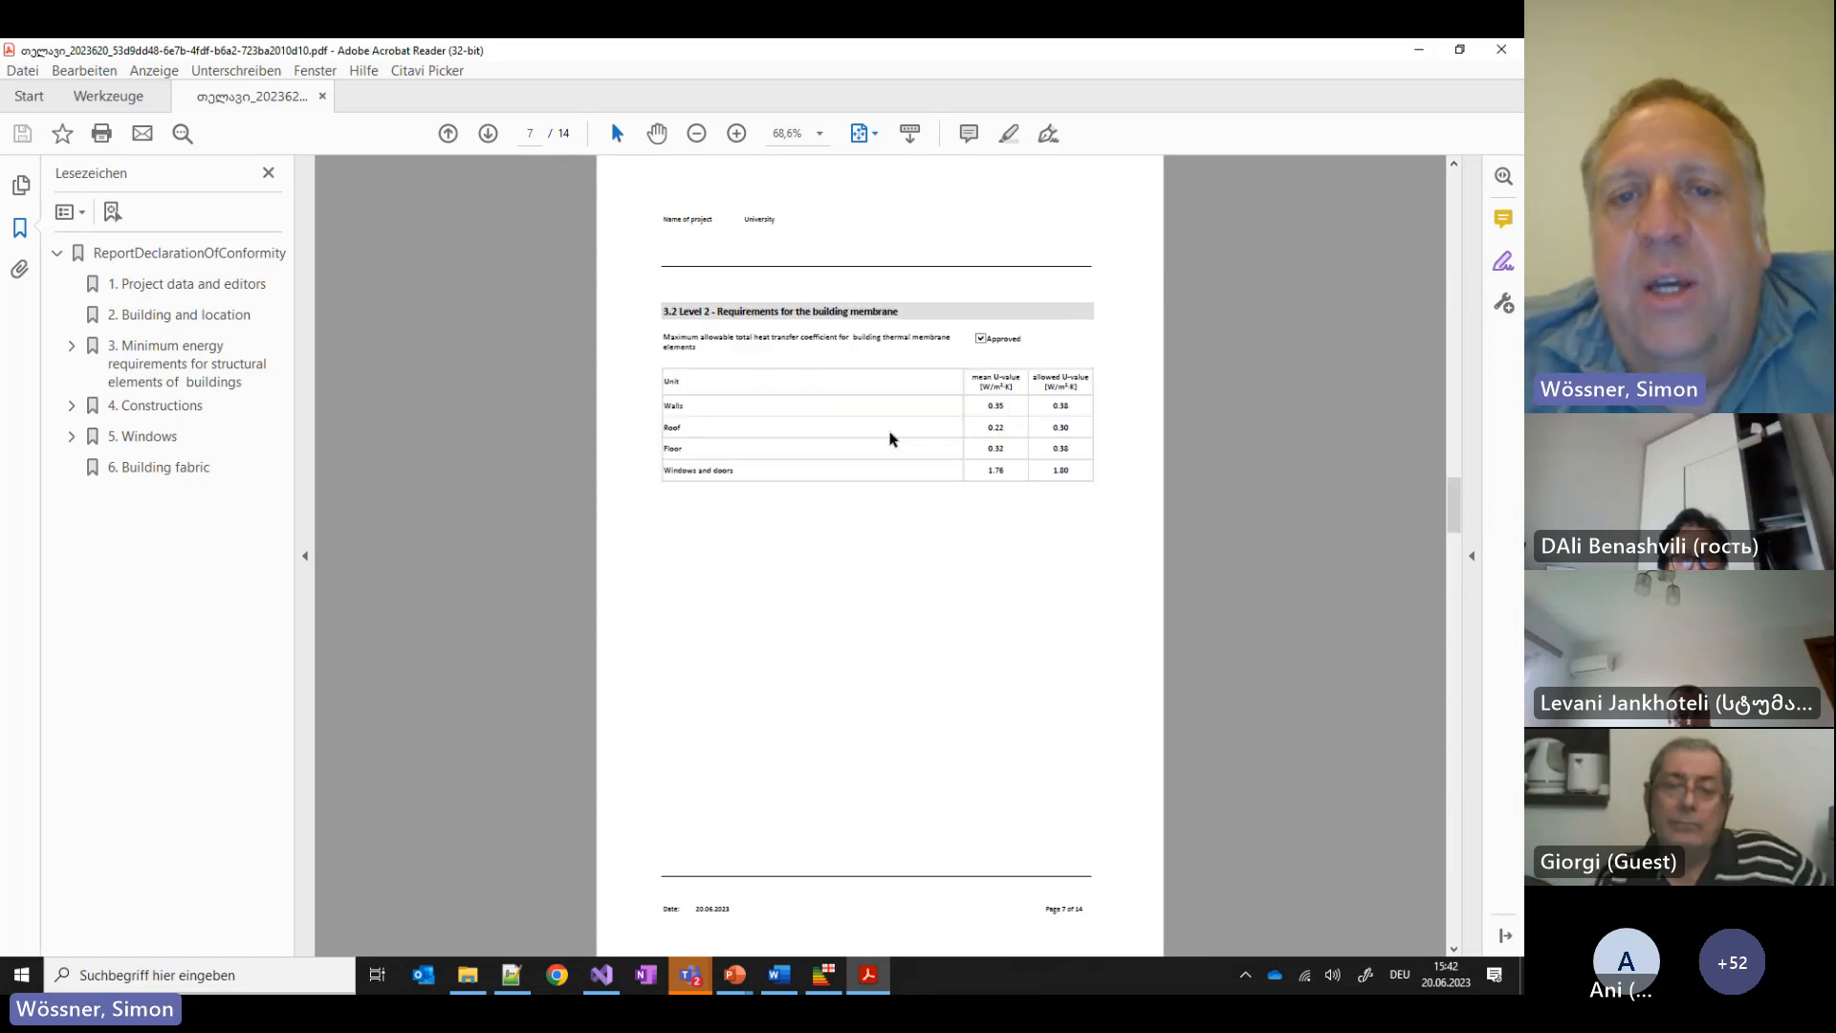
scroll(890, 435, up, 5)
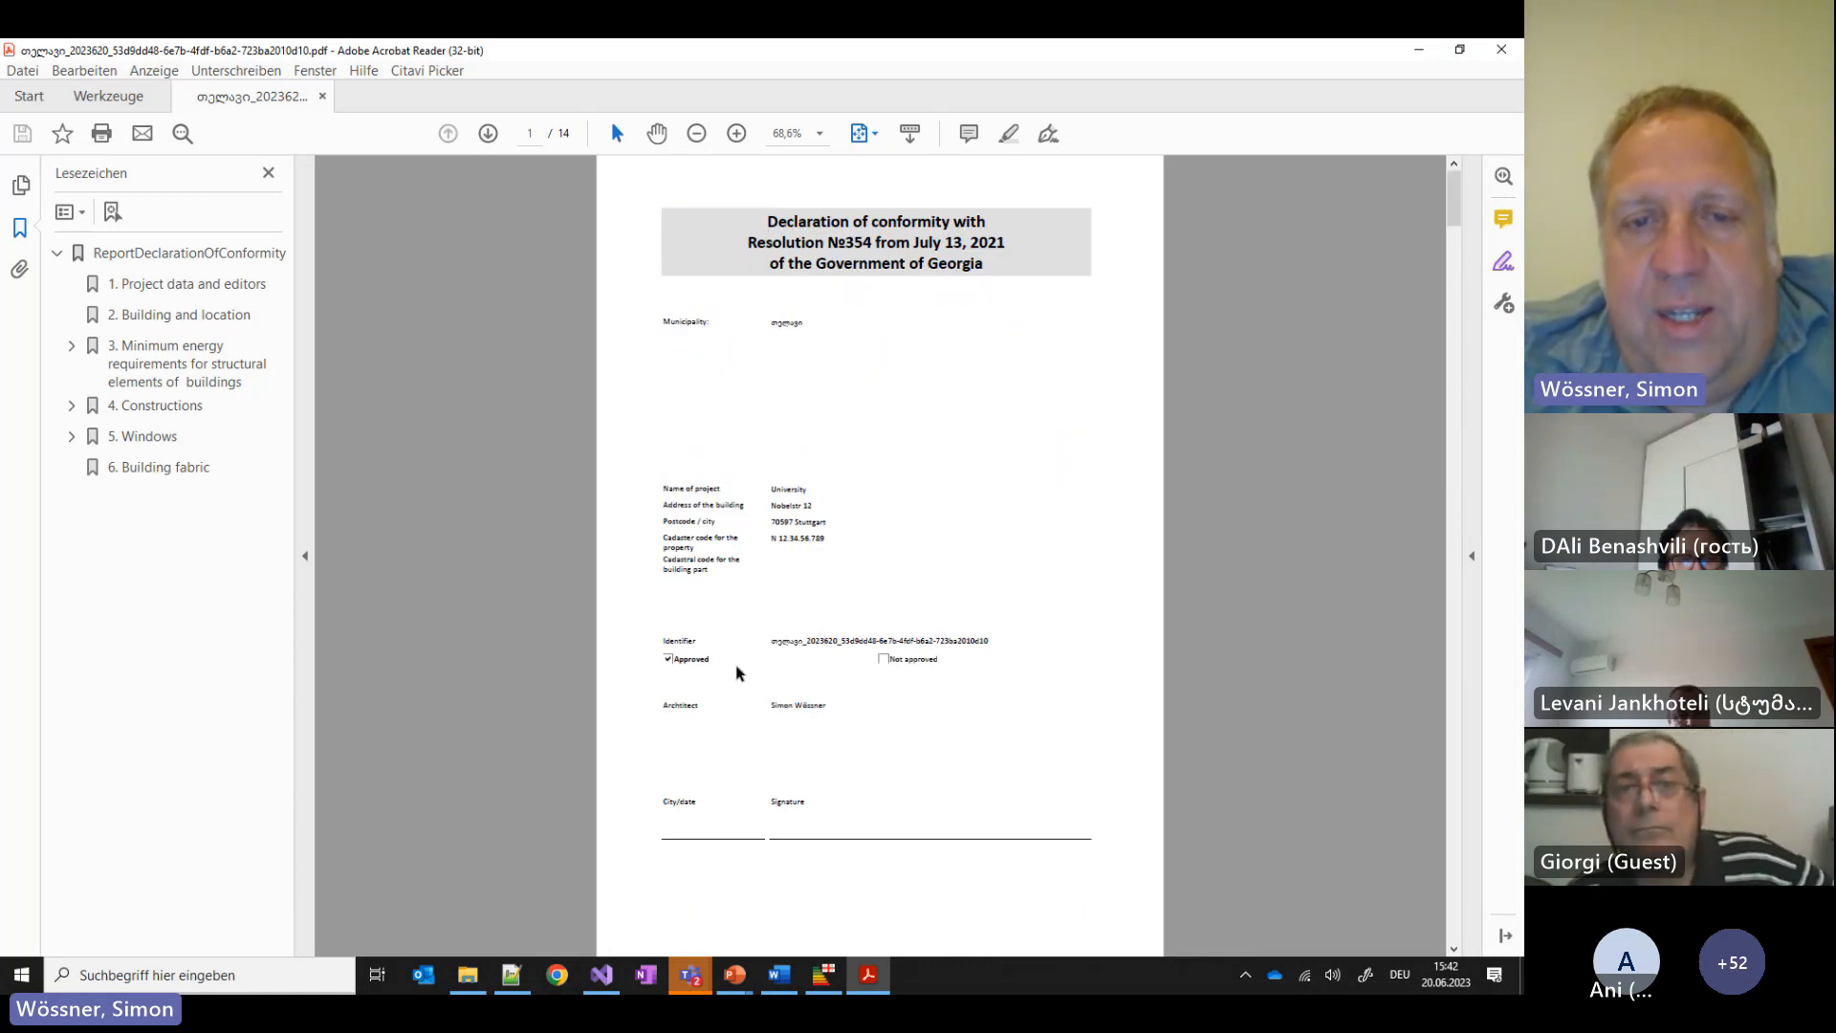
scroll(792, 672, up, 1)
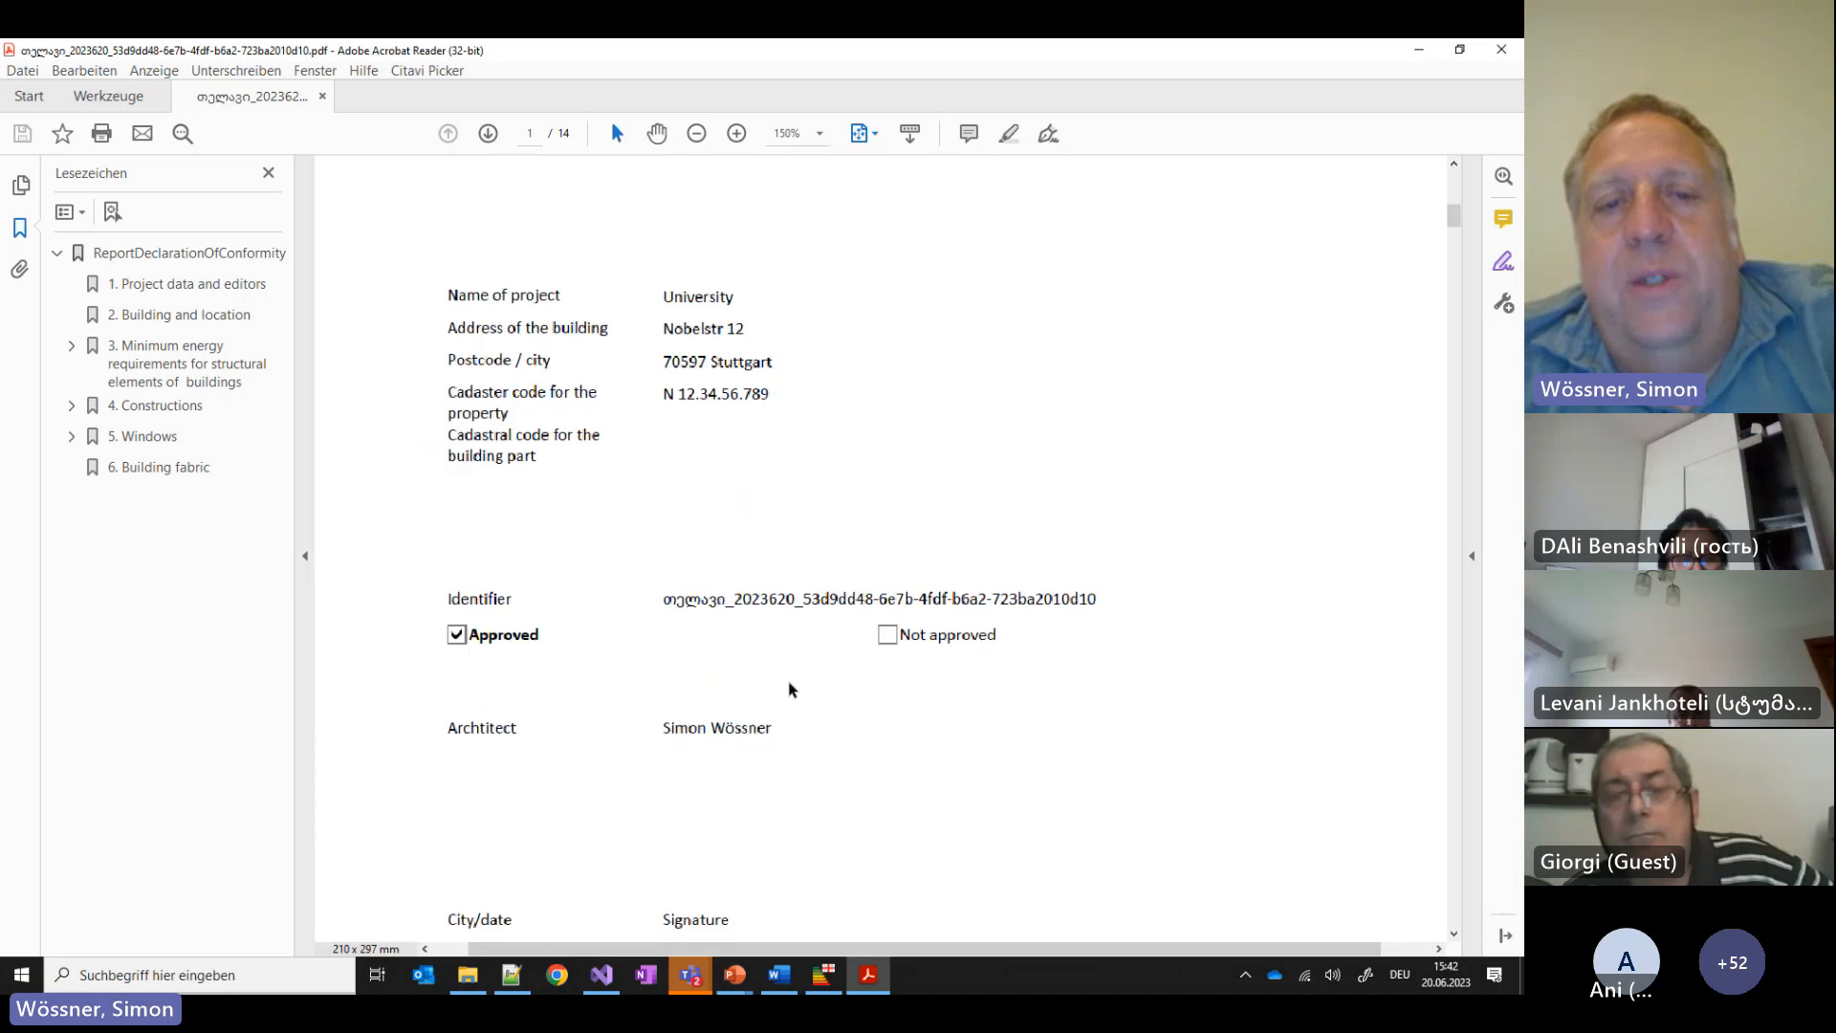
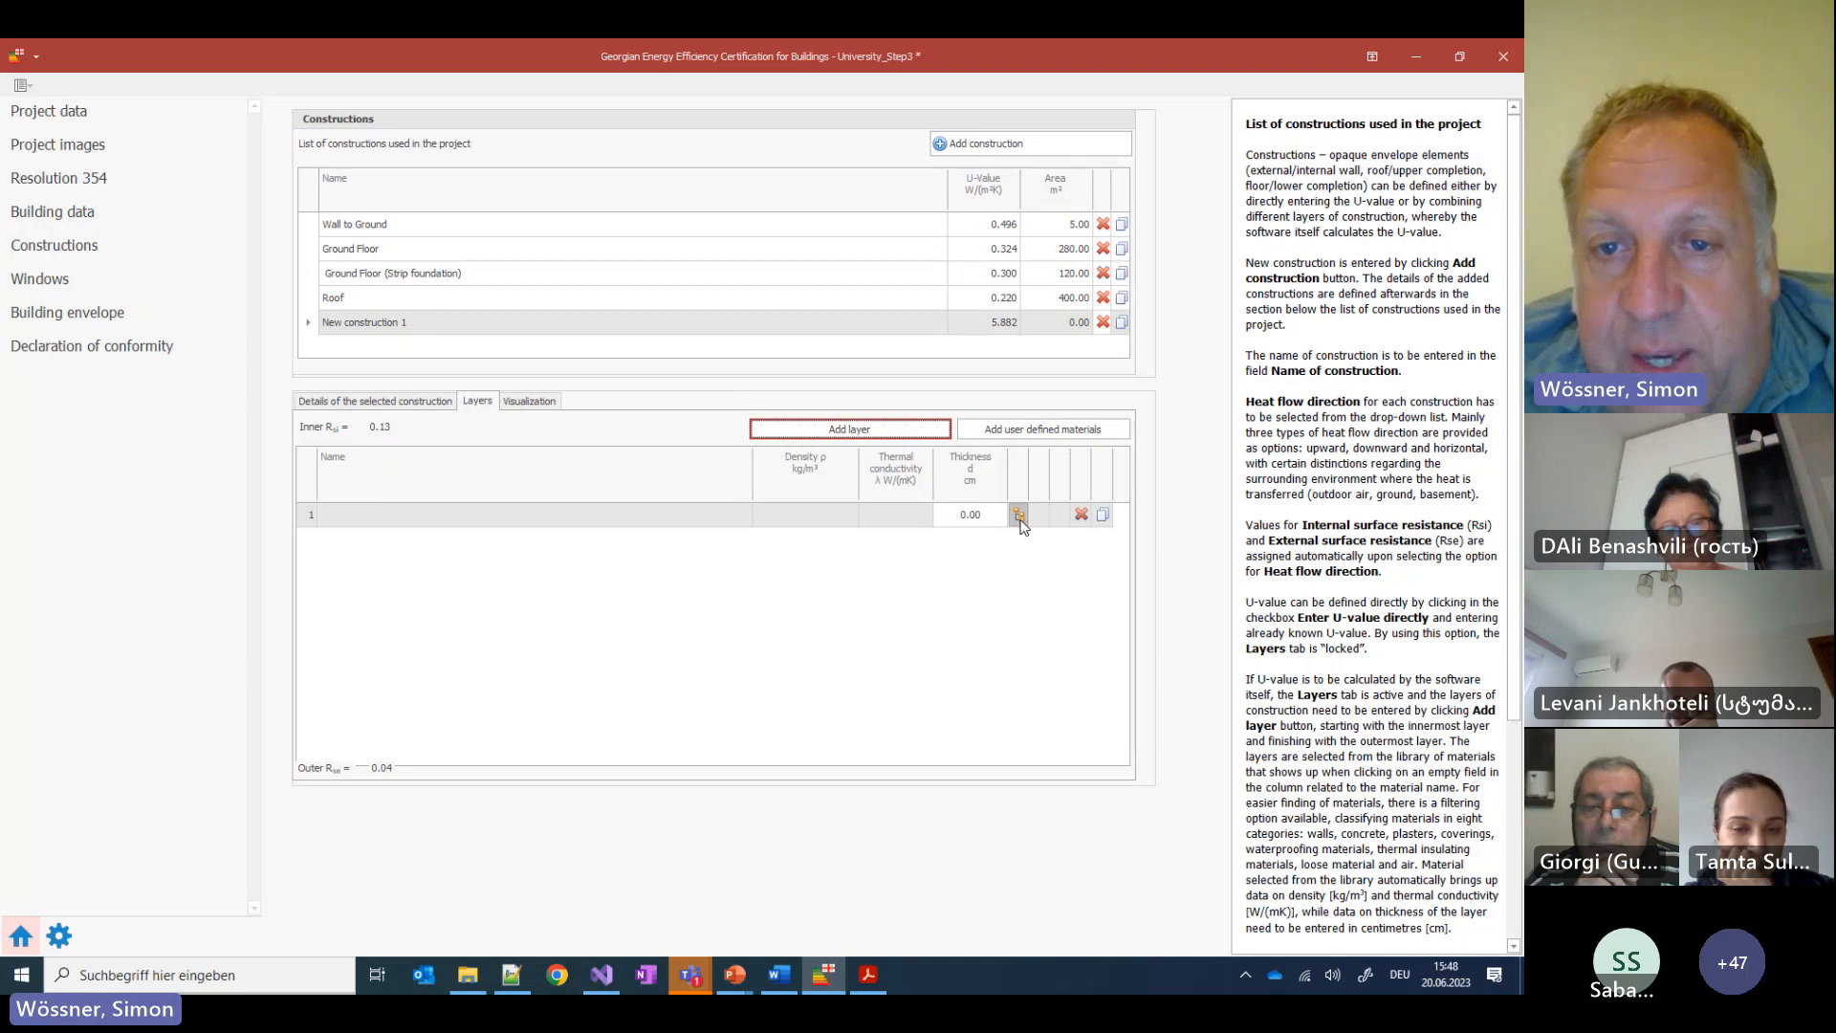
Make layer 1 a layer with compartment (studs/rafters and compartment rows), then bring the Teams meeting forward
click(1019, 516)
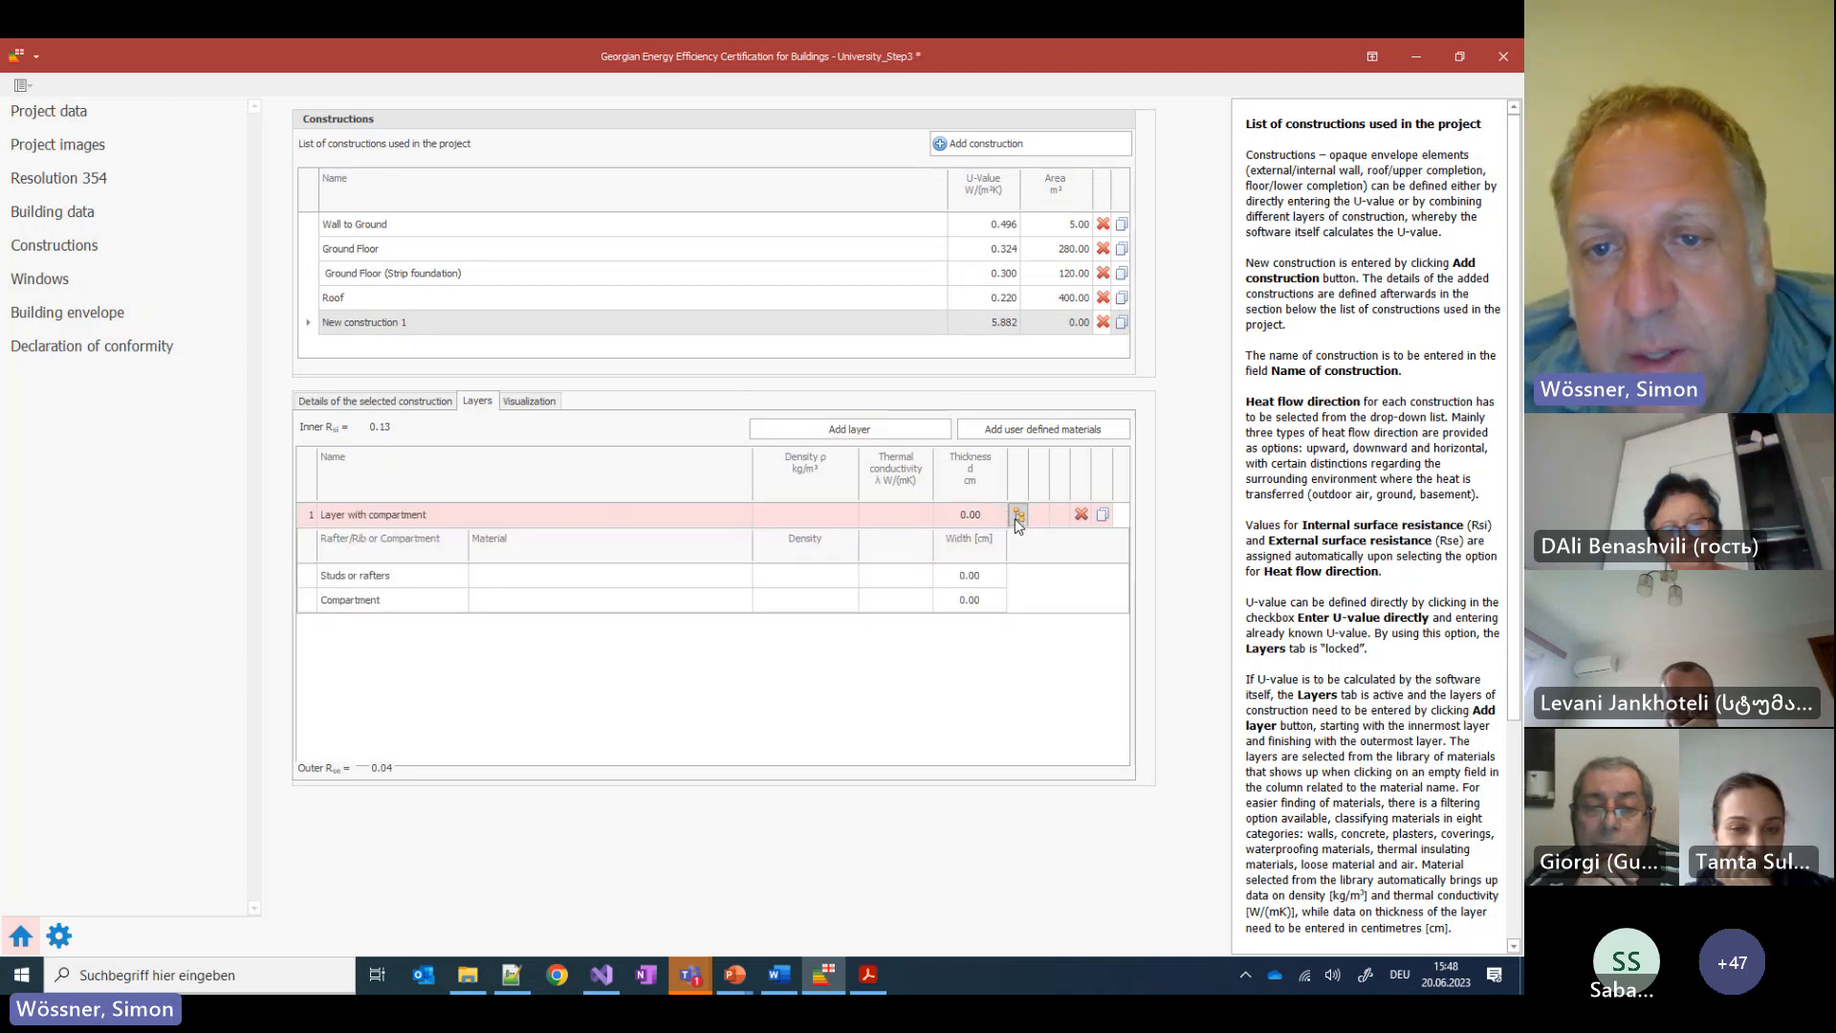
click(1018, 517)
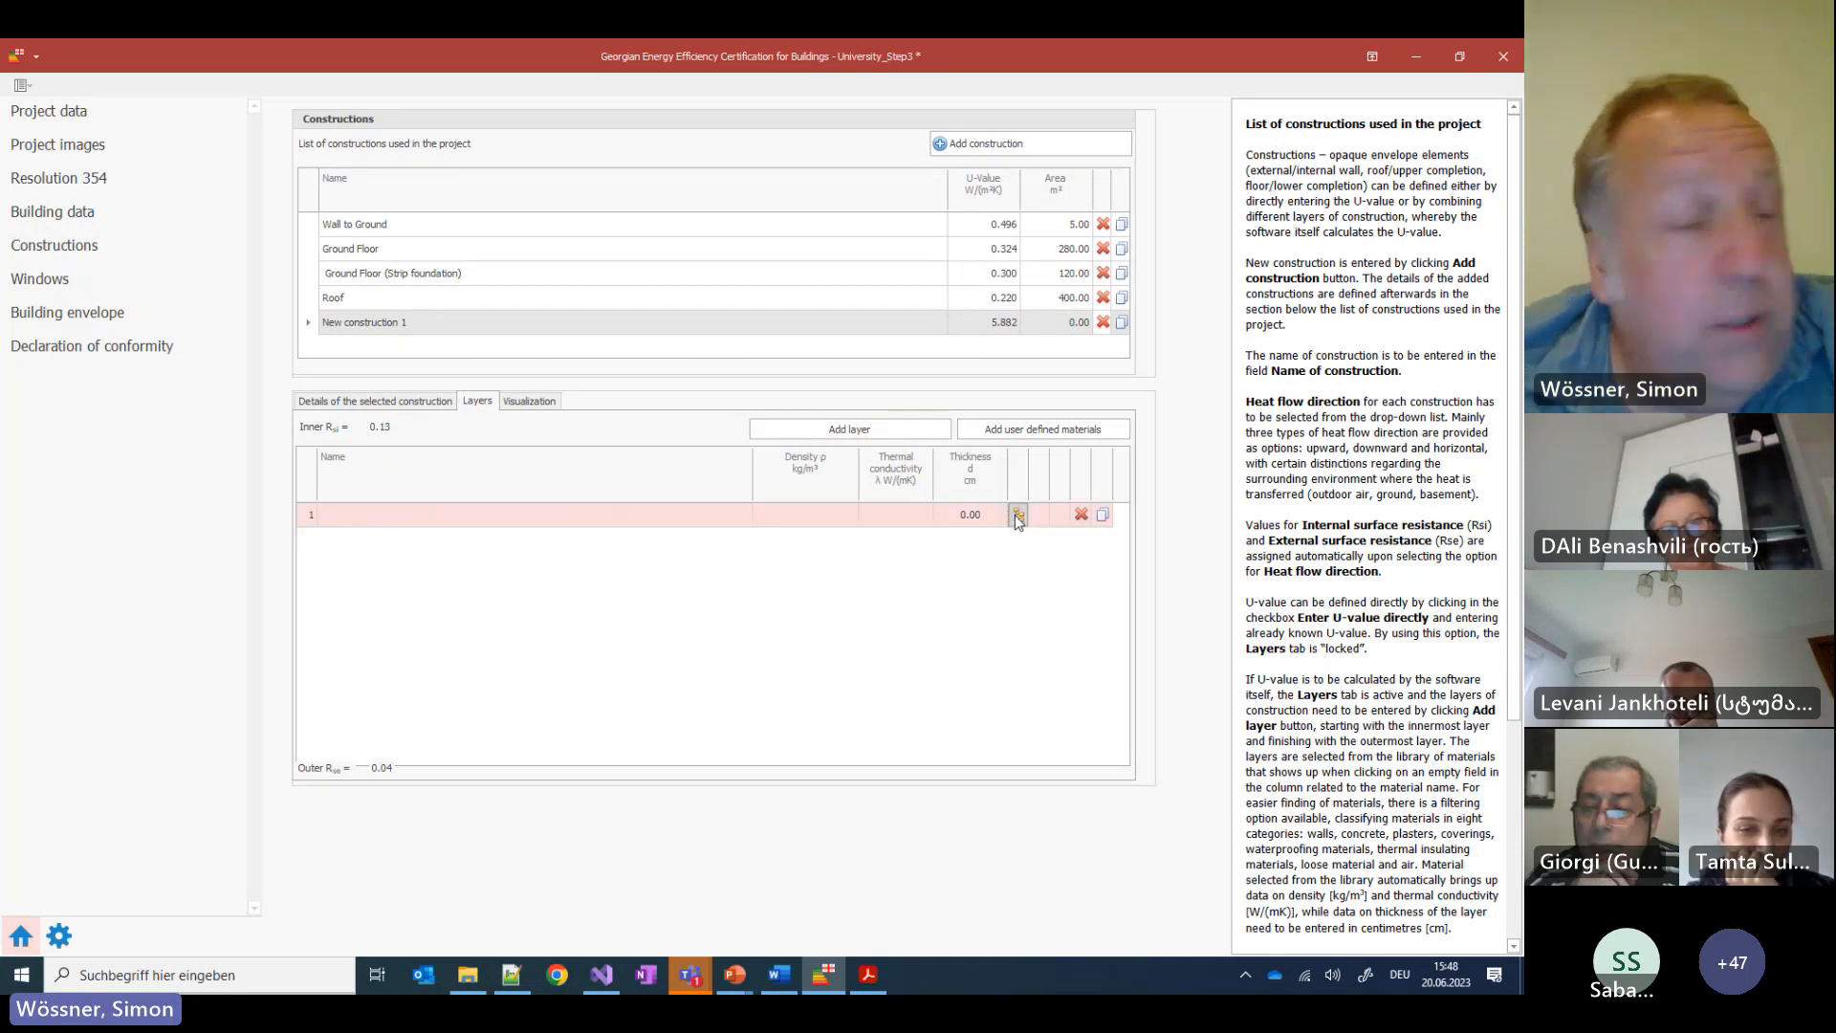
click(1015, 515)
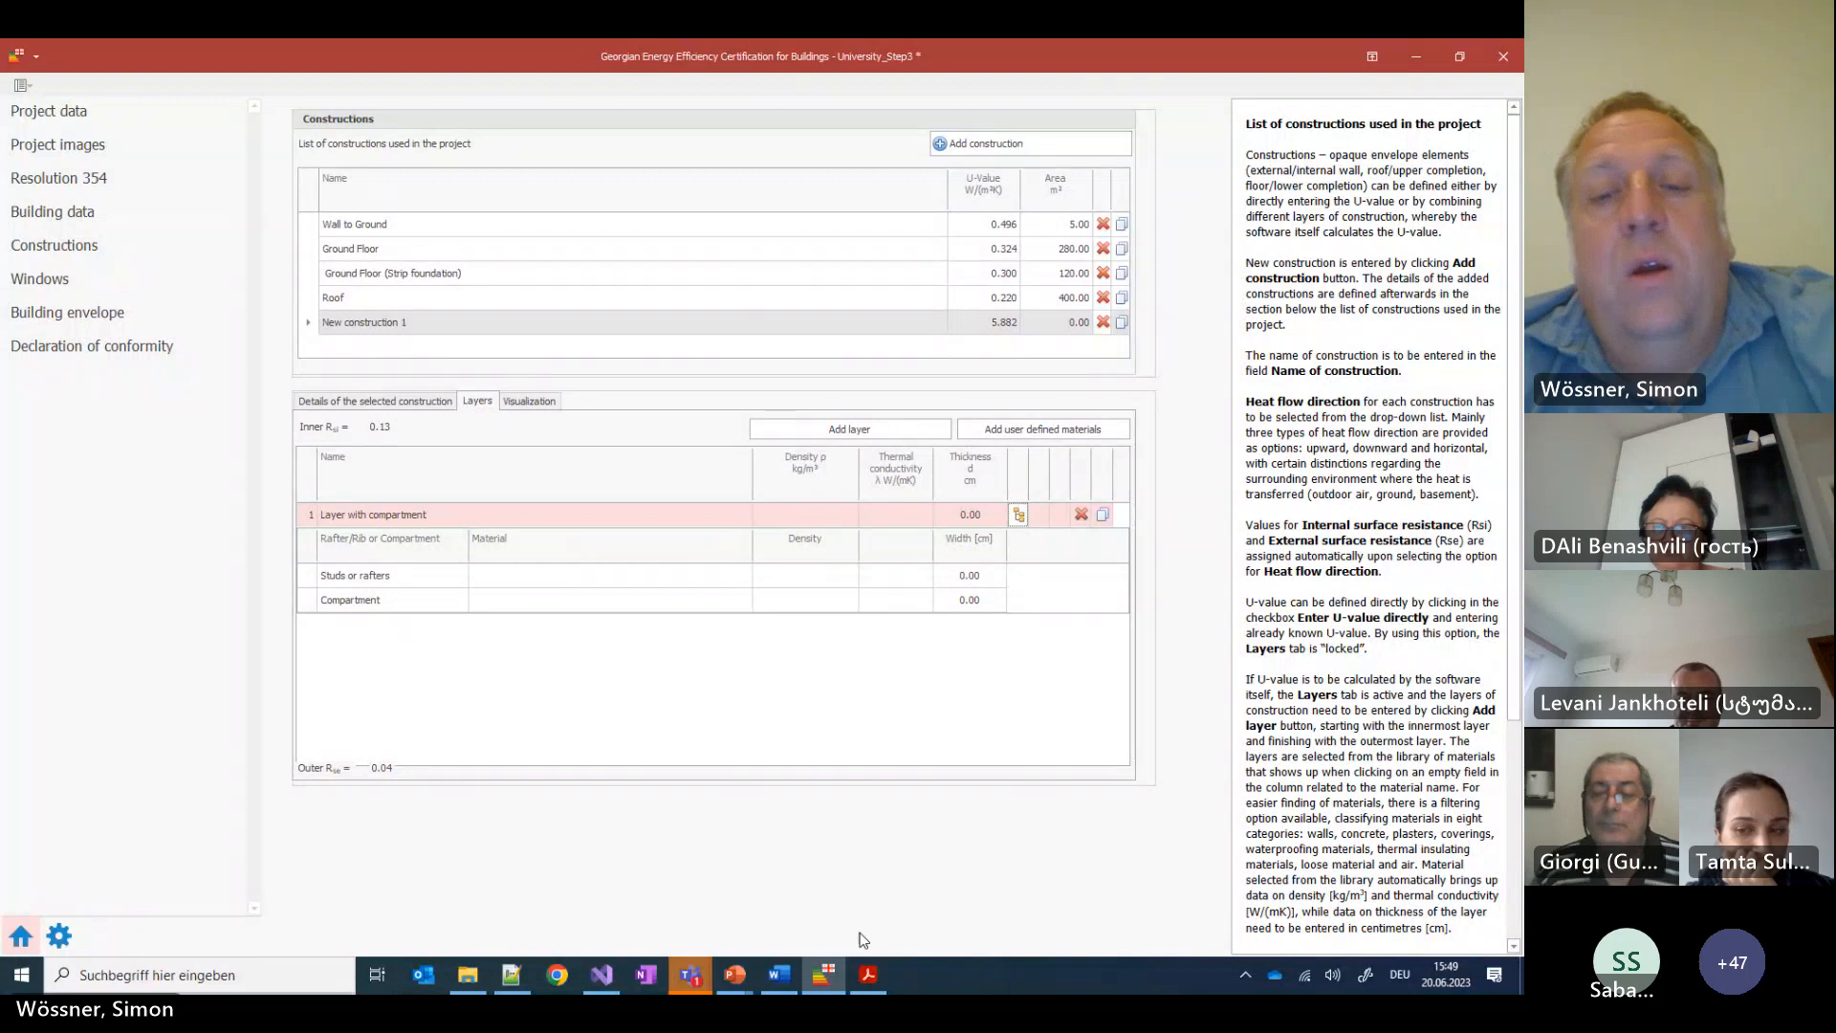
click(692, 973)
click(727, 866)
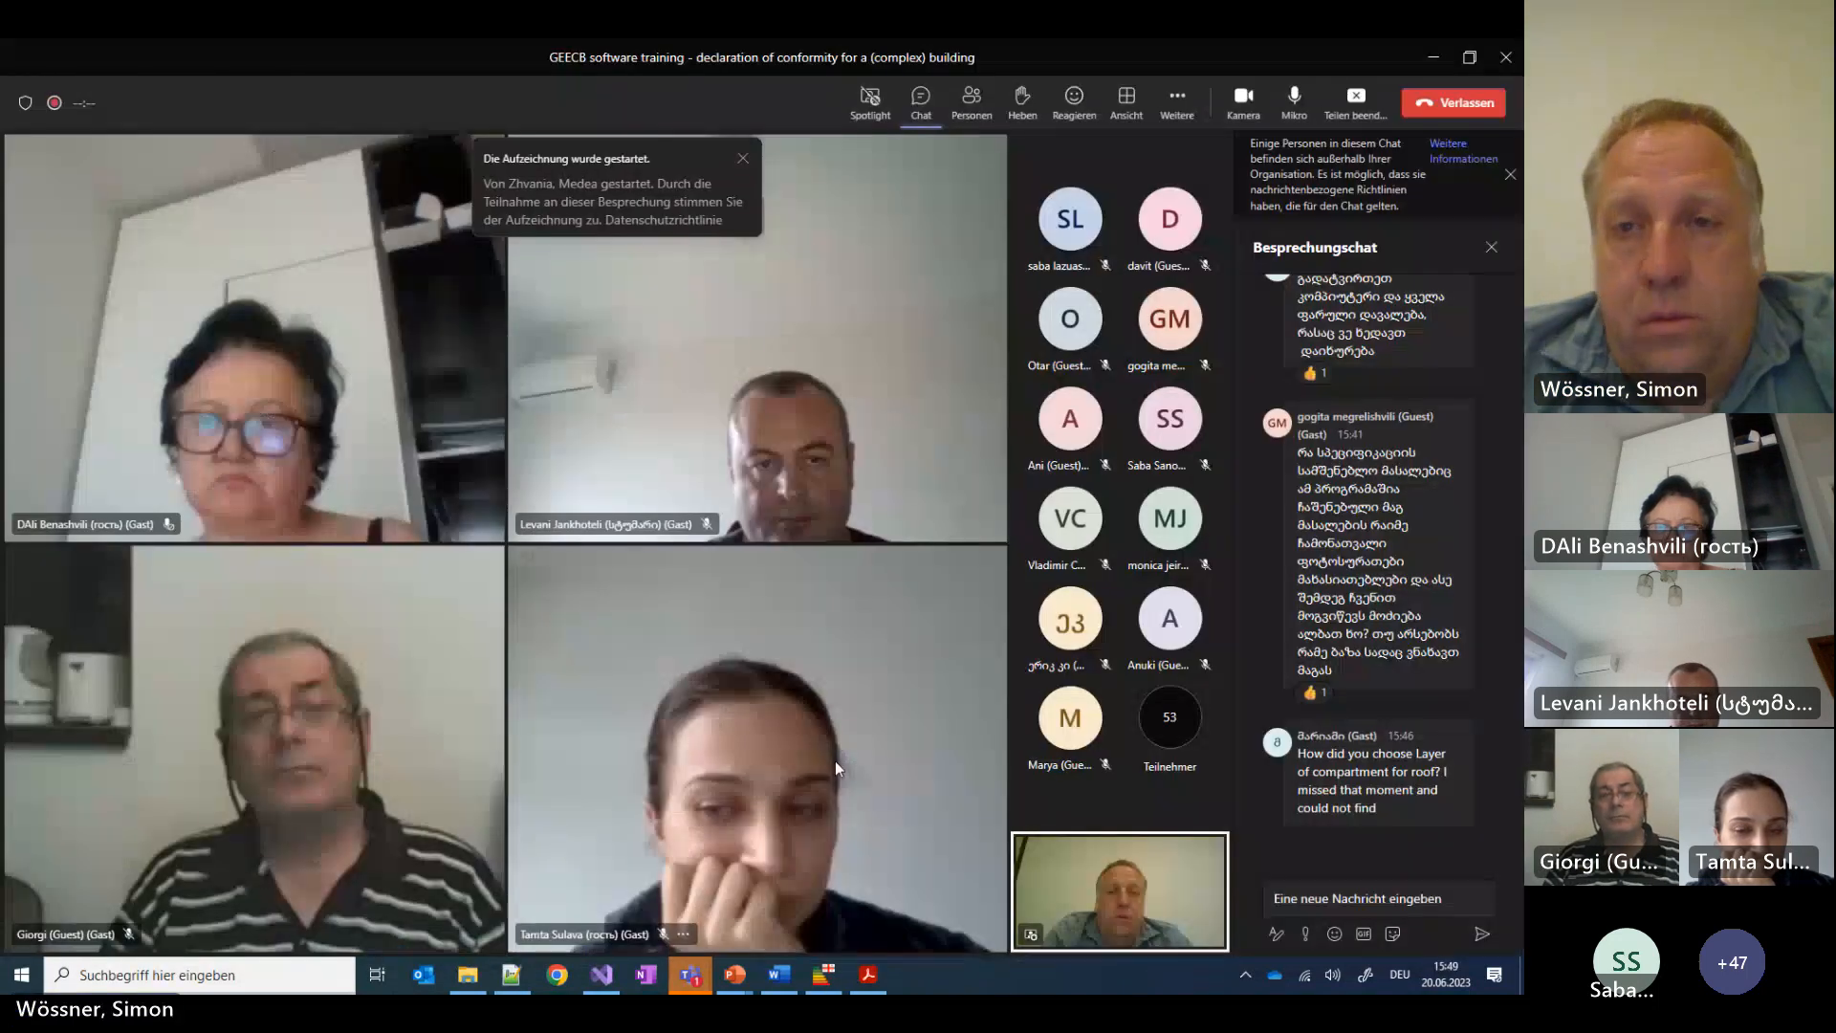
Stop sharing the certification software screen in the Teams meeting with Teilen beenden
click(1364, 118)
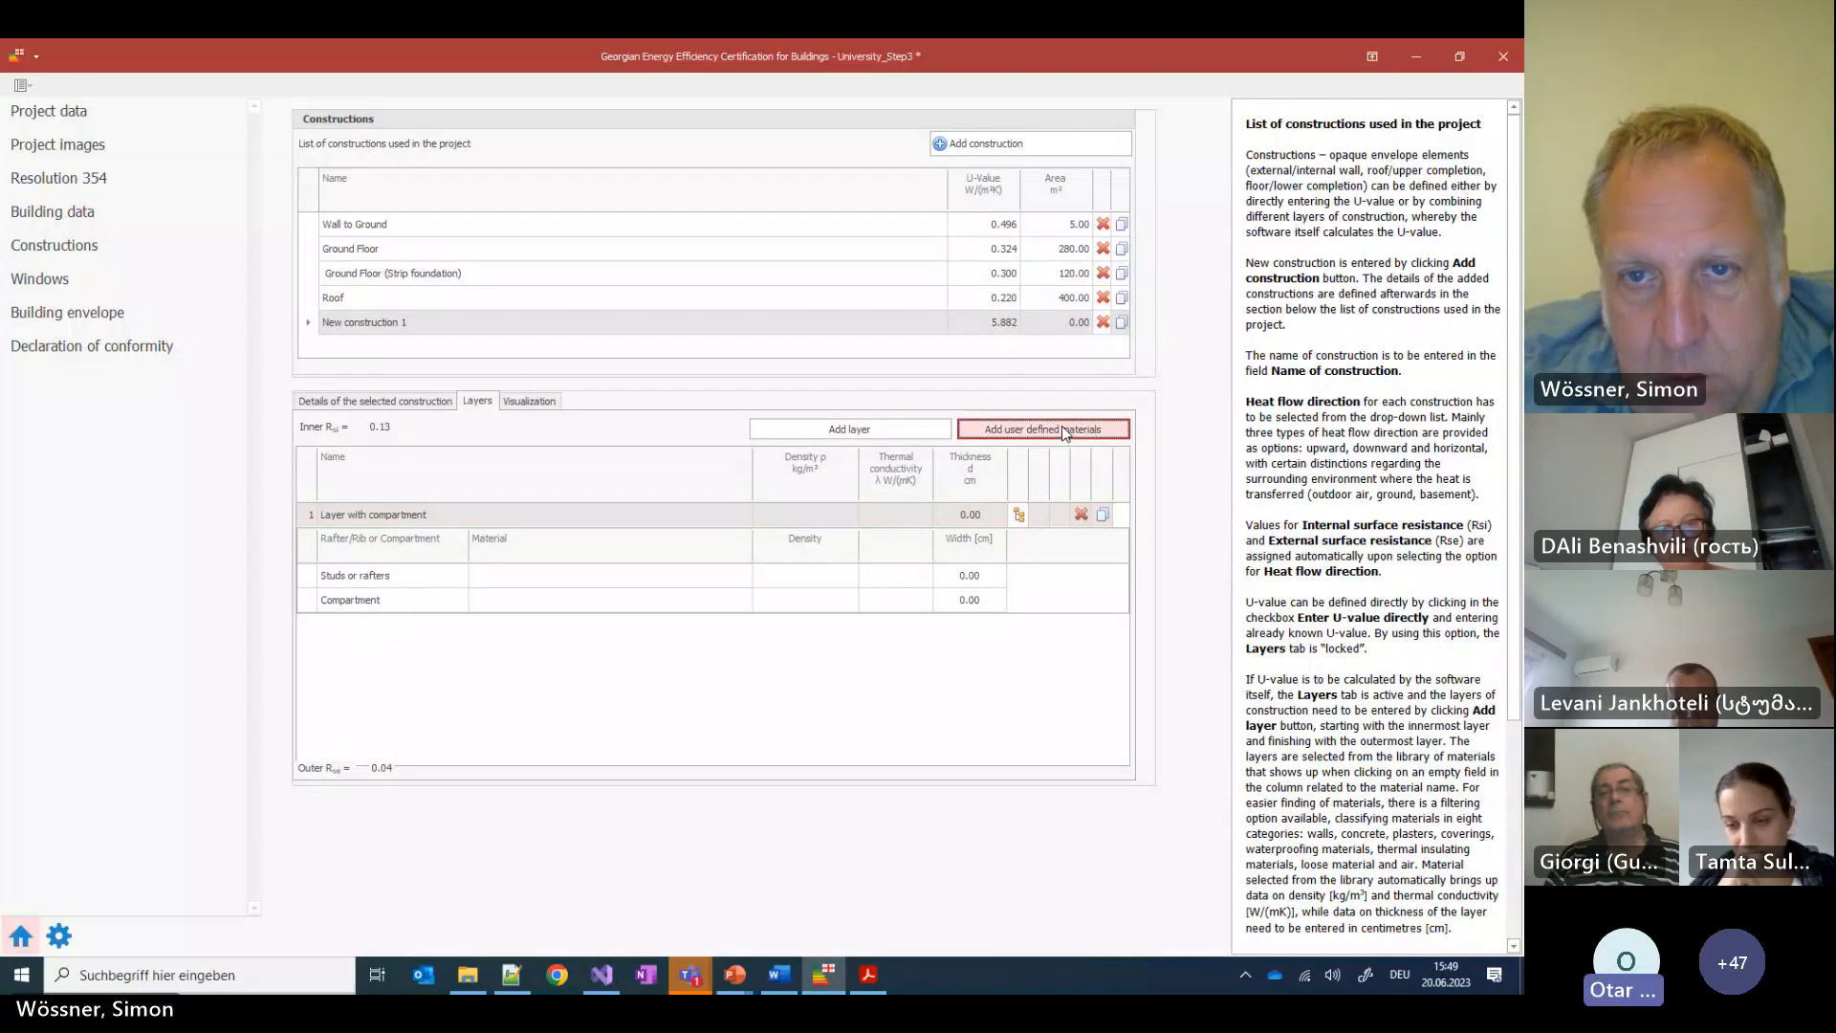
Add a new user-defined material named Material in Material data management, then close it with OK
click(1065, 430)
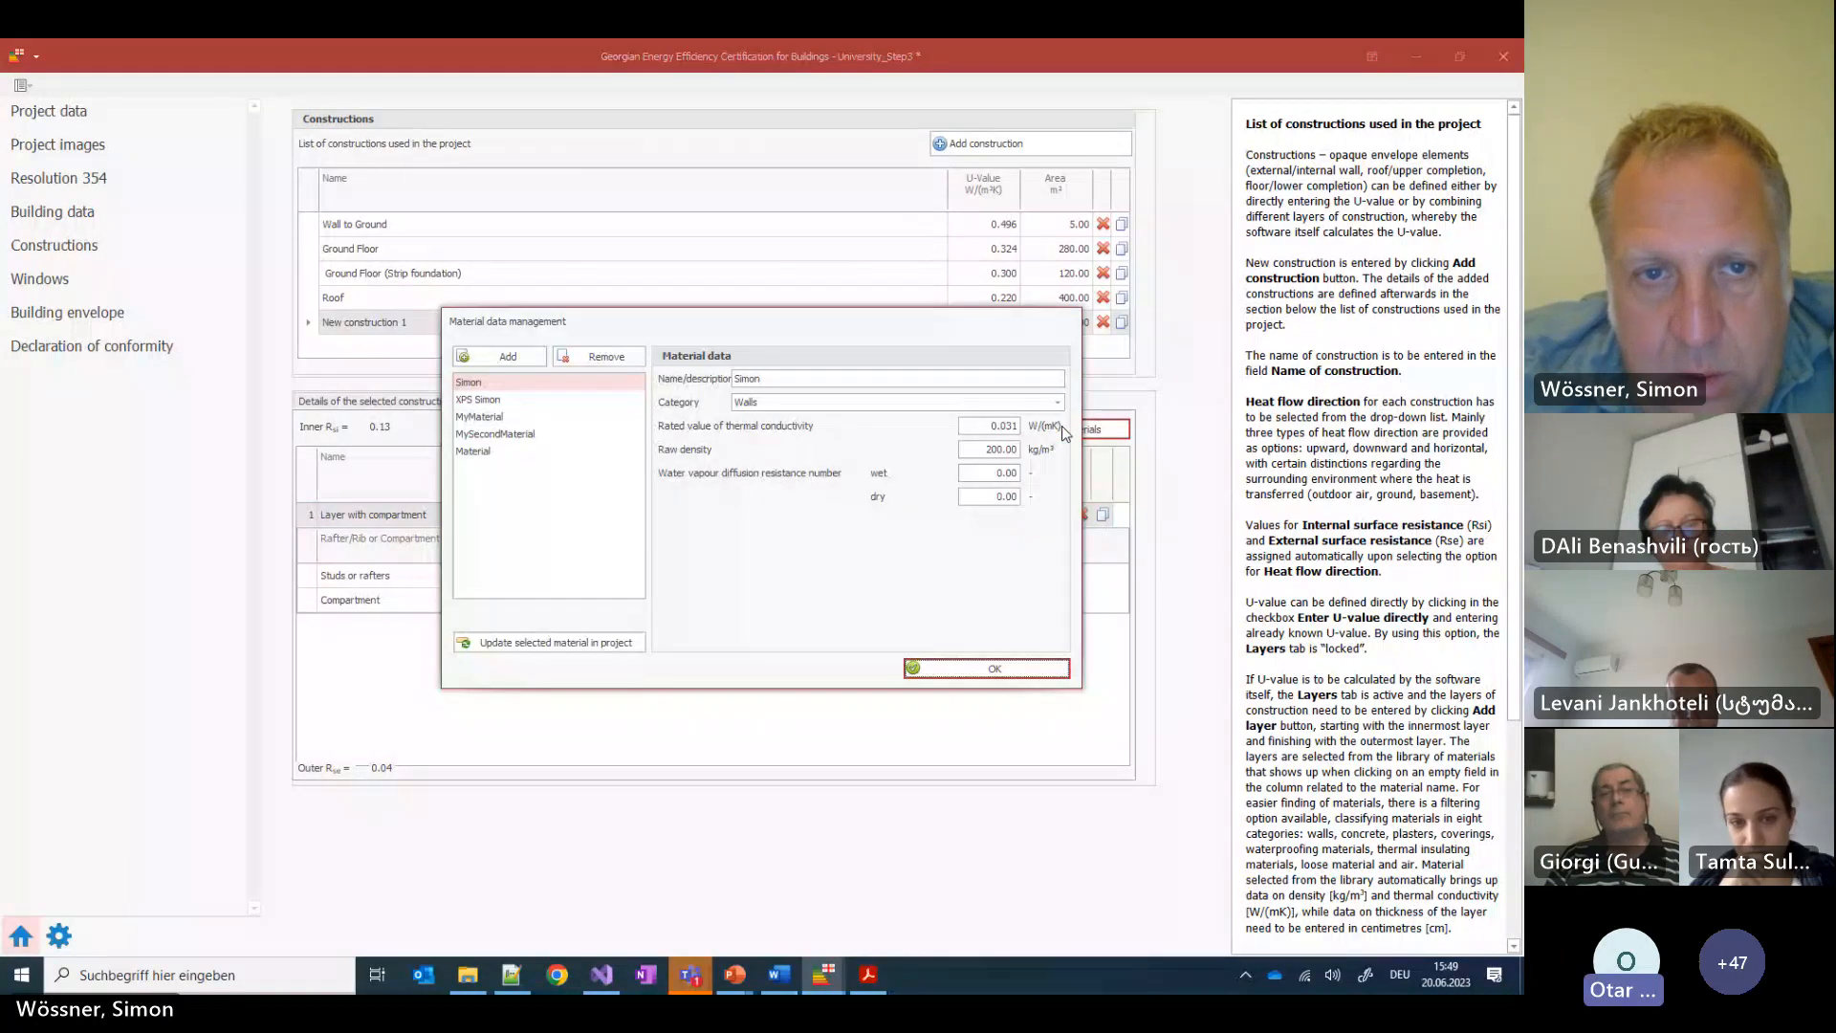
click(508, 362)
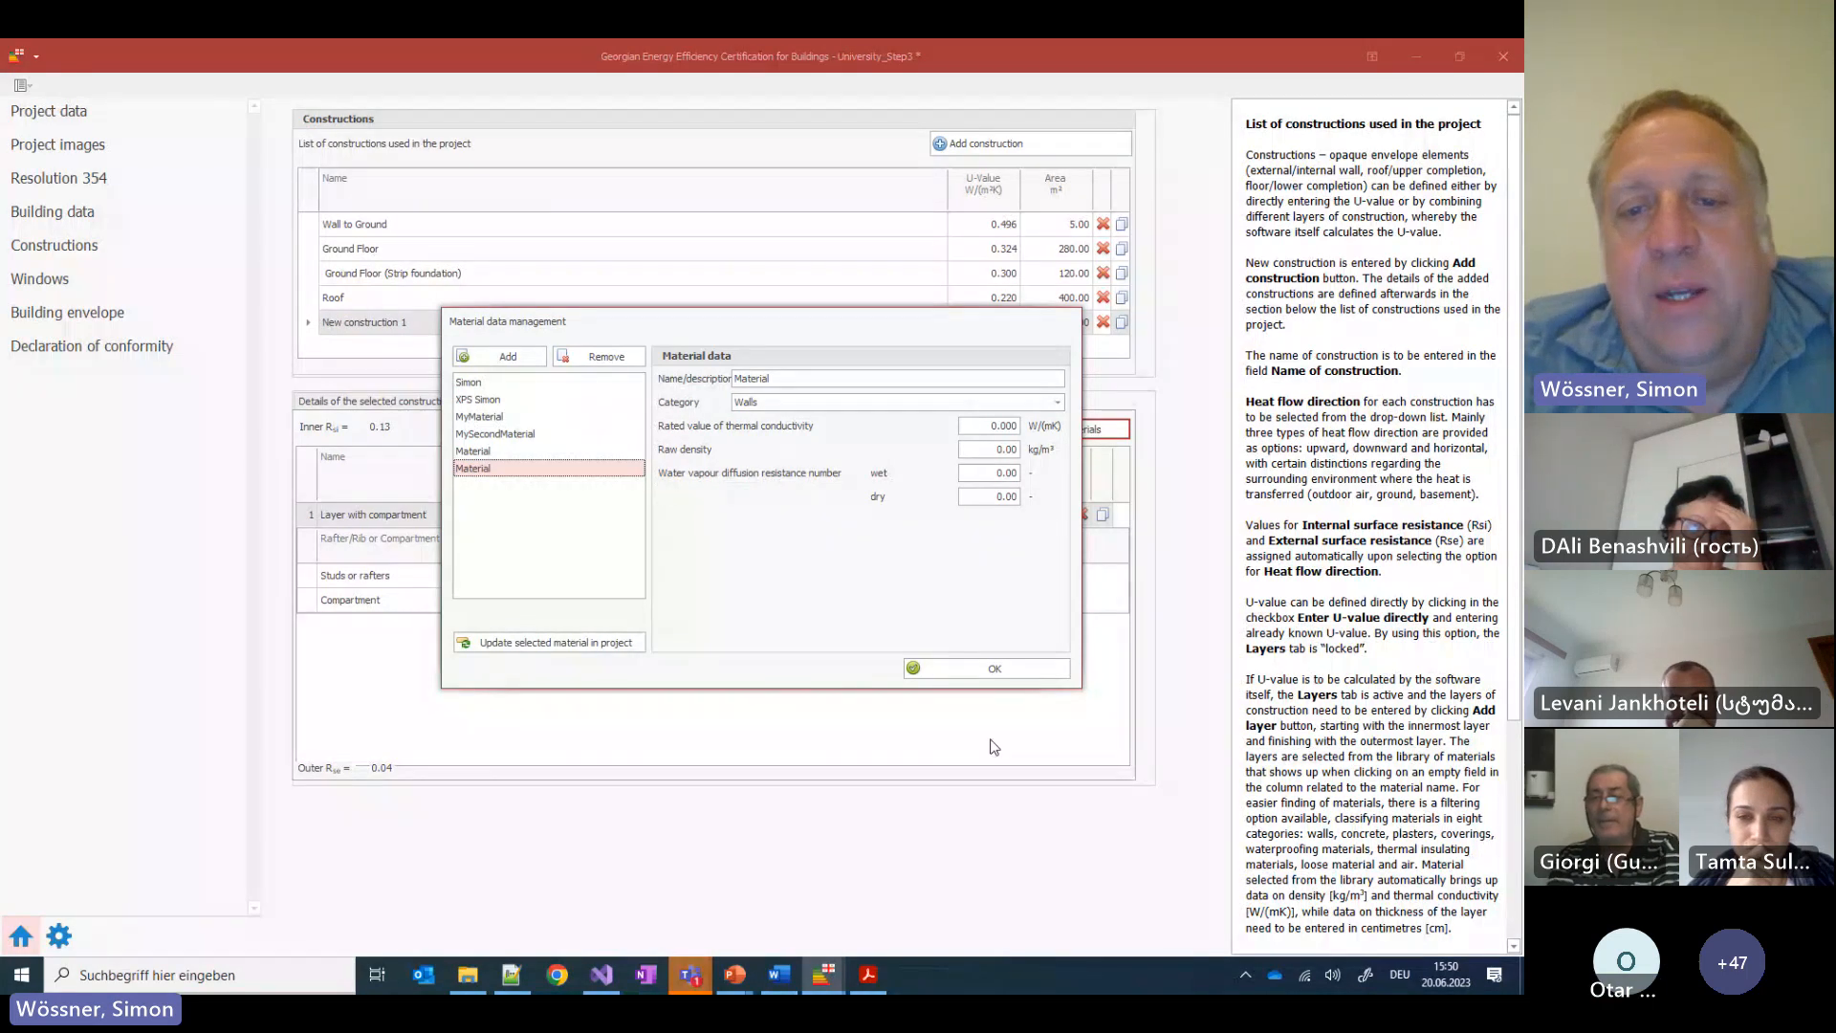
click(1000, 673)
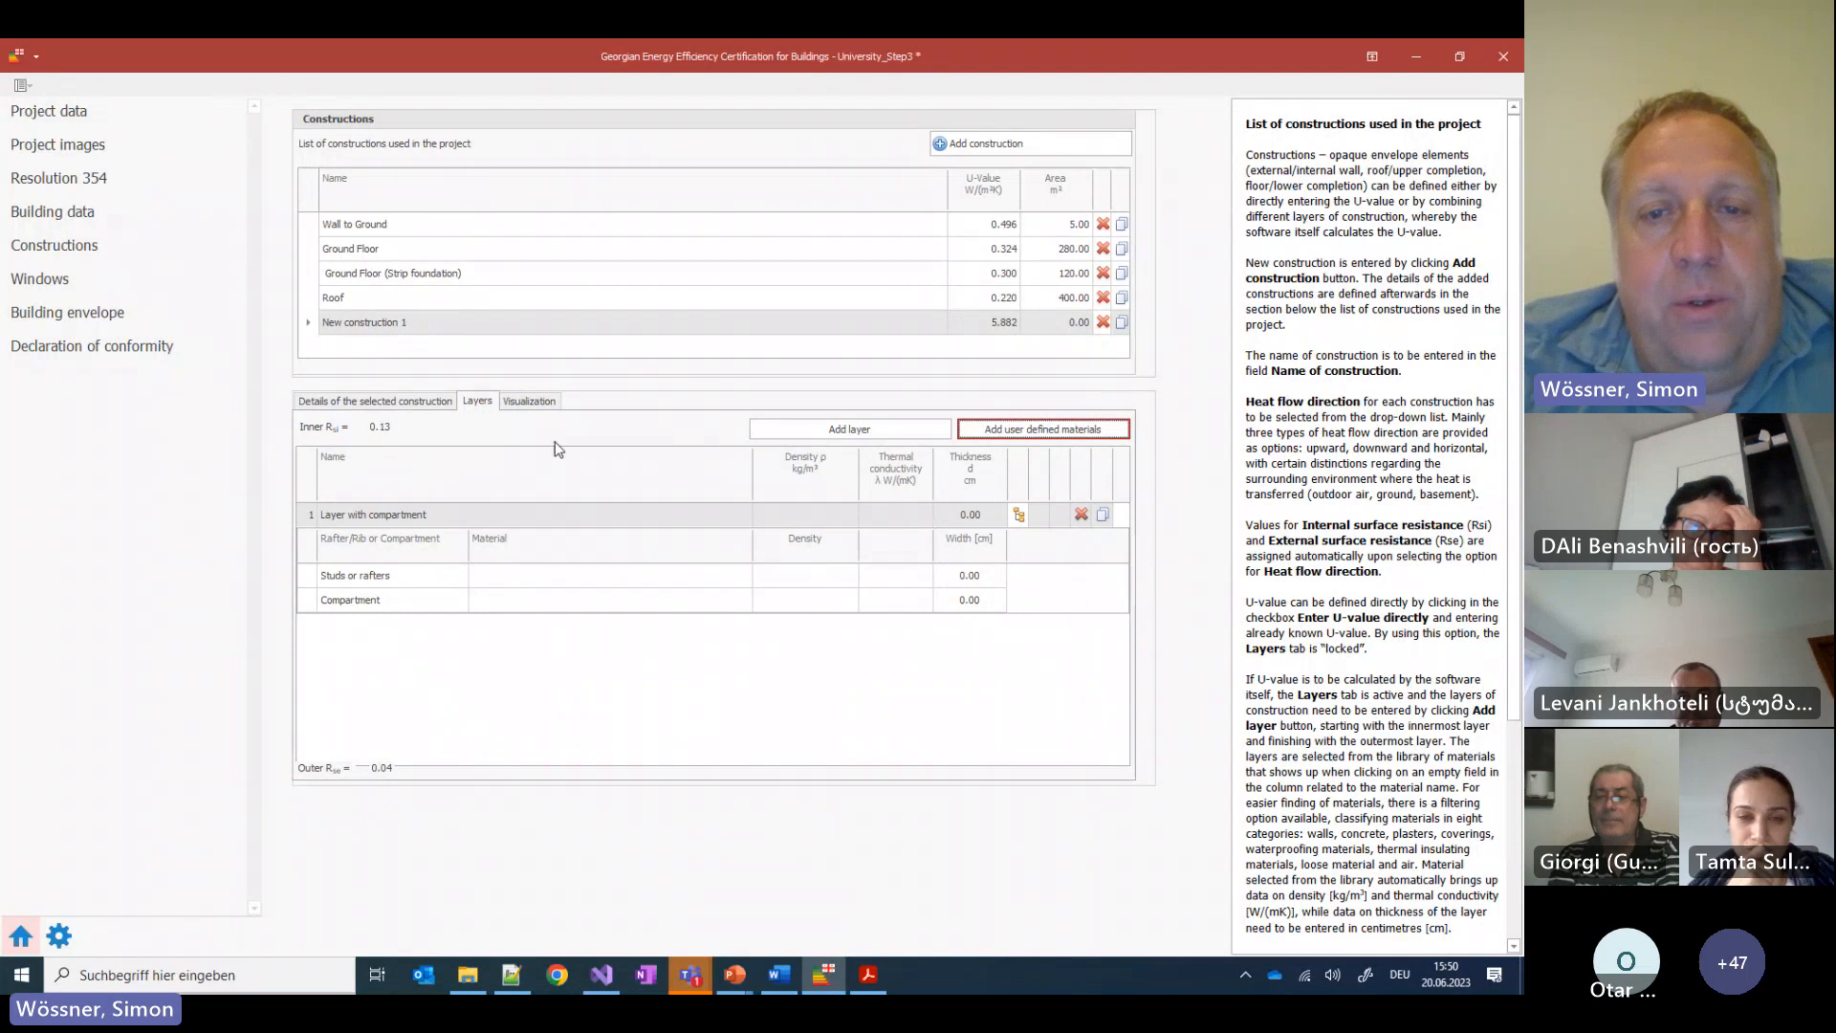
Add an empty second layer, browse its material library and category filter without choosing, then reopen user-defined materials
click(837, 429)
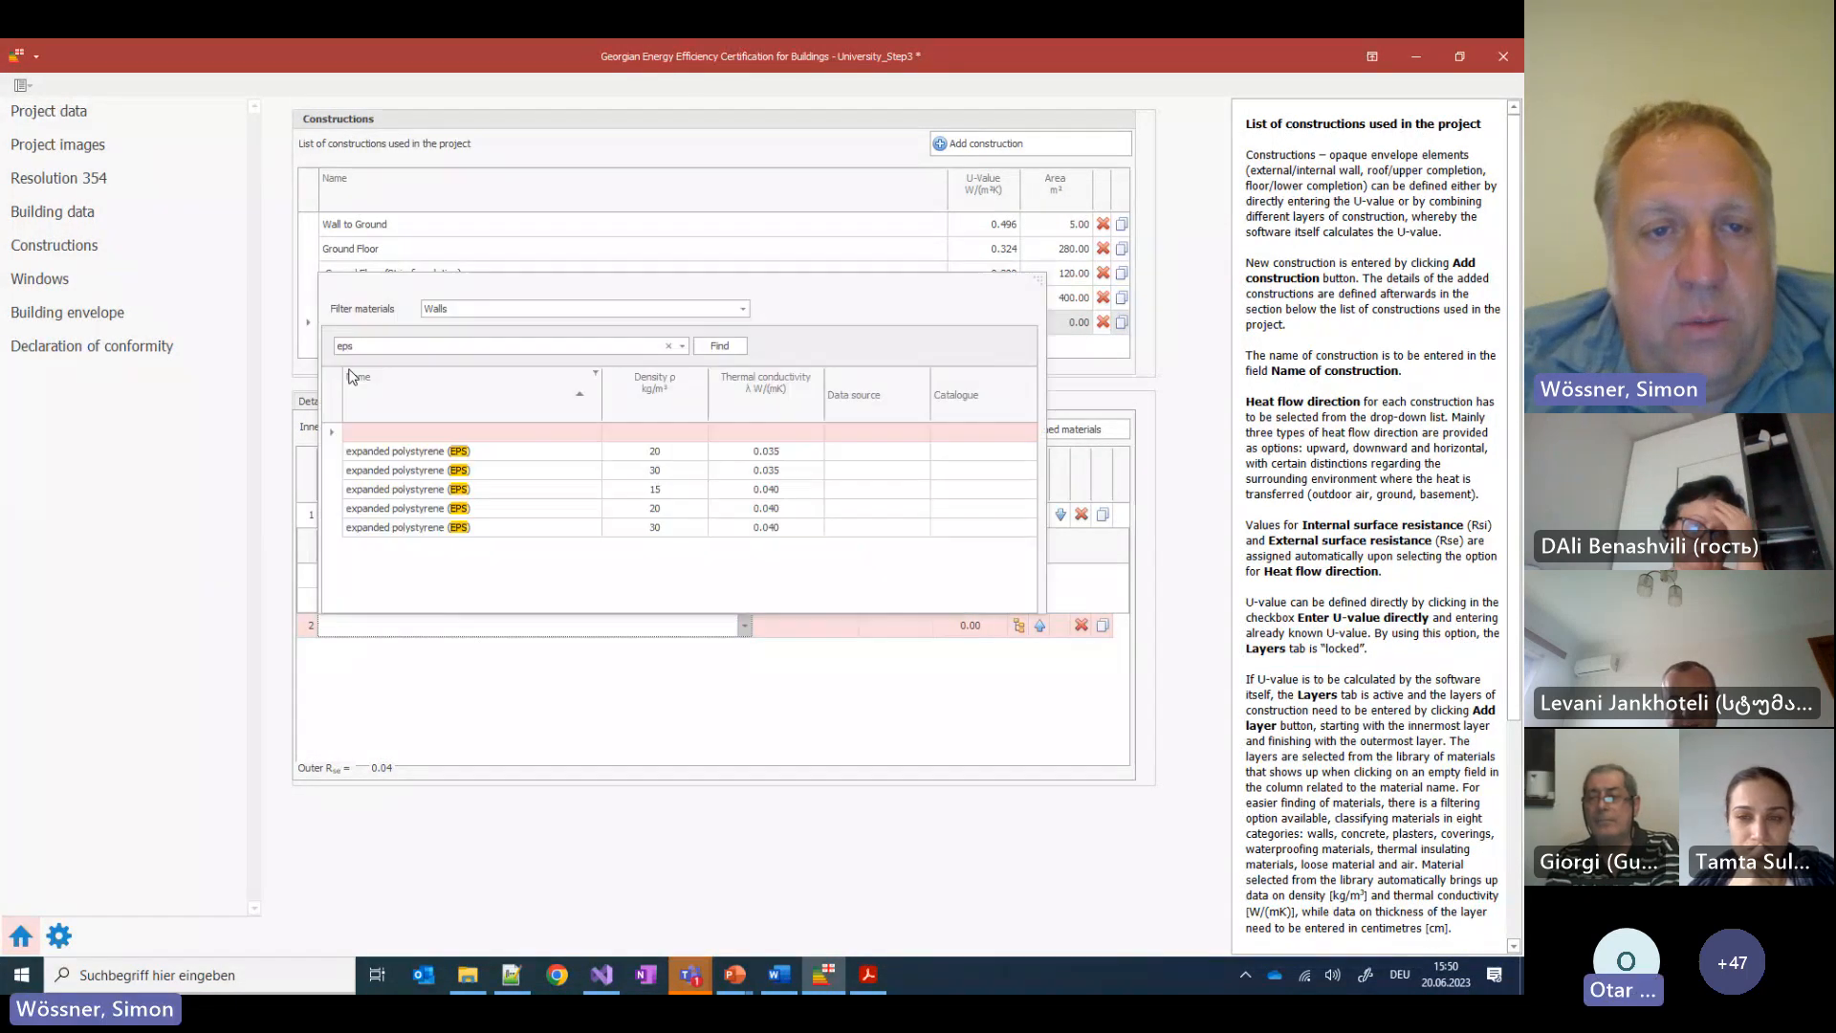
click(404, 636)
text(Simon)
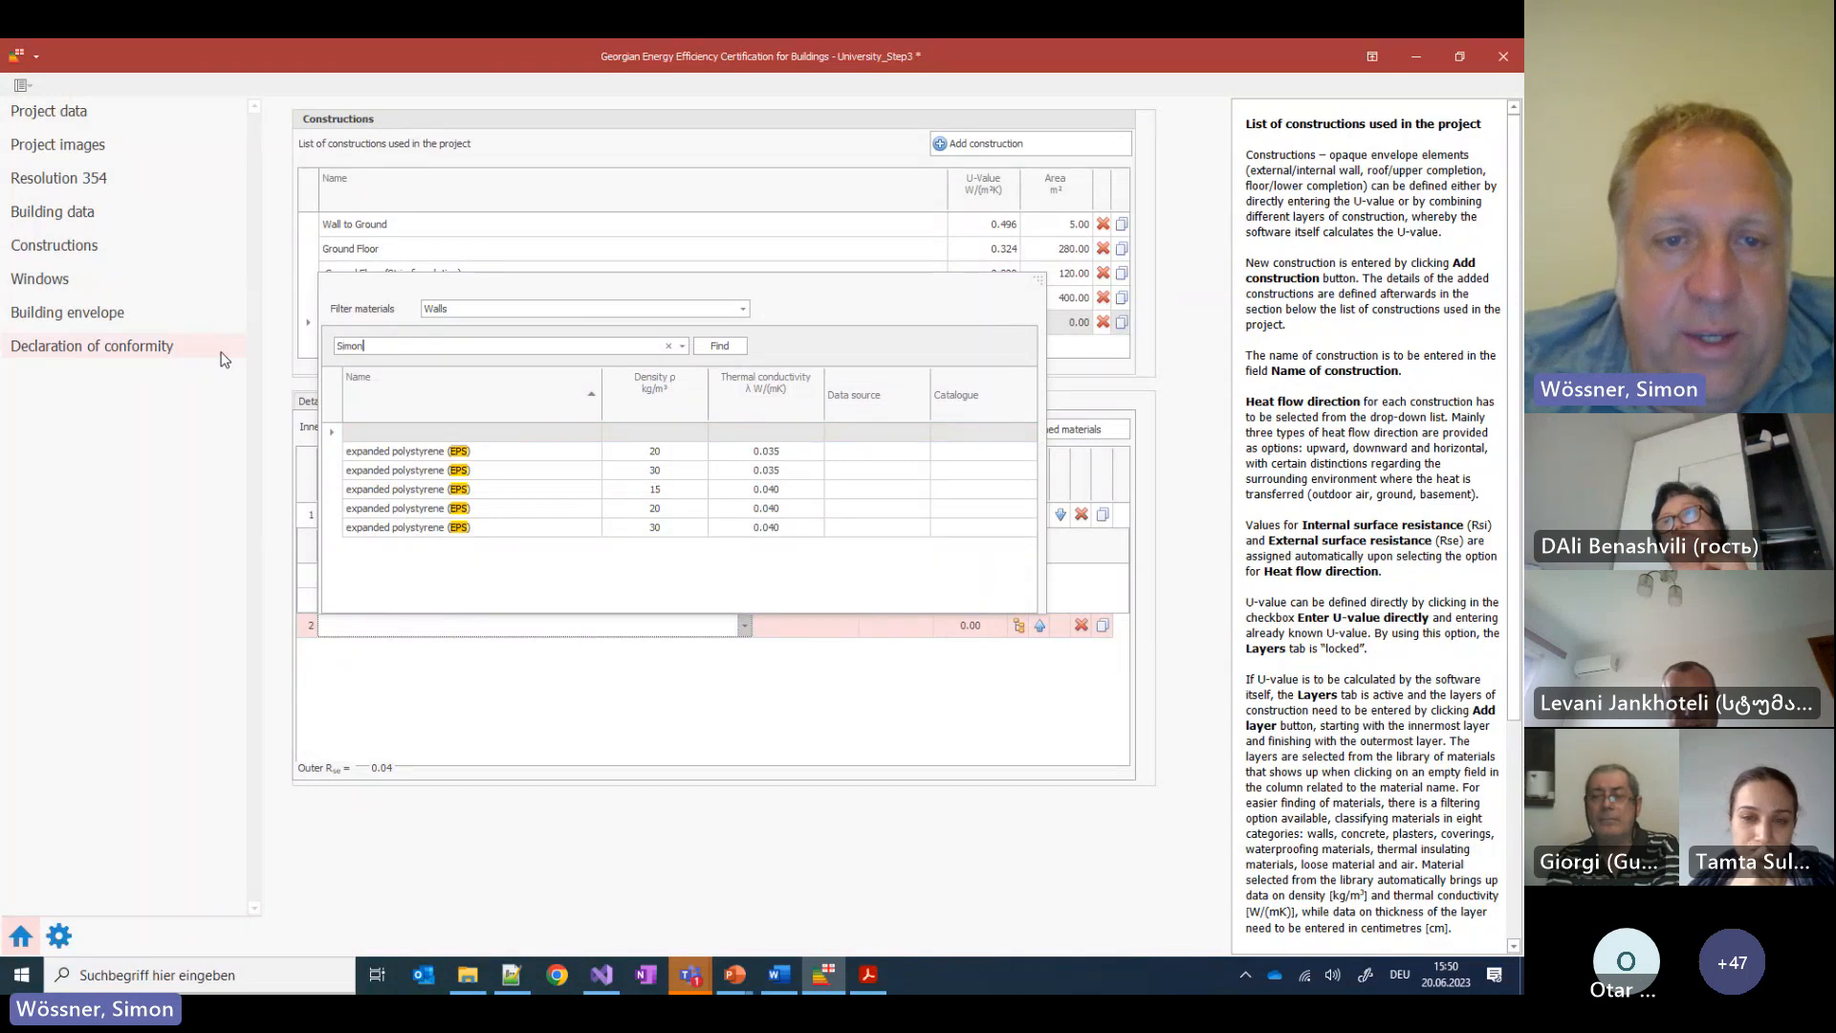
click(451, 309)
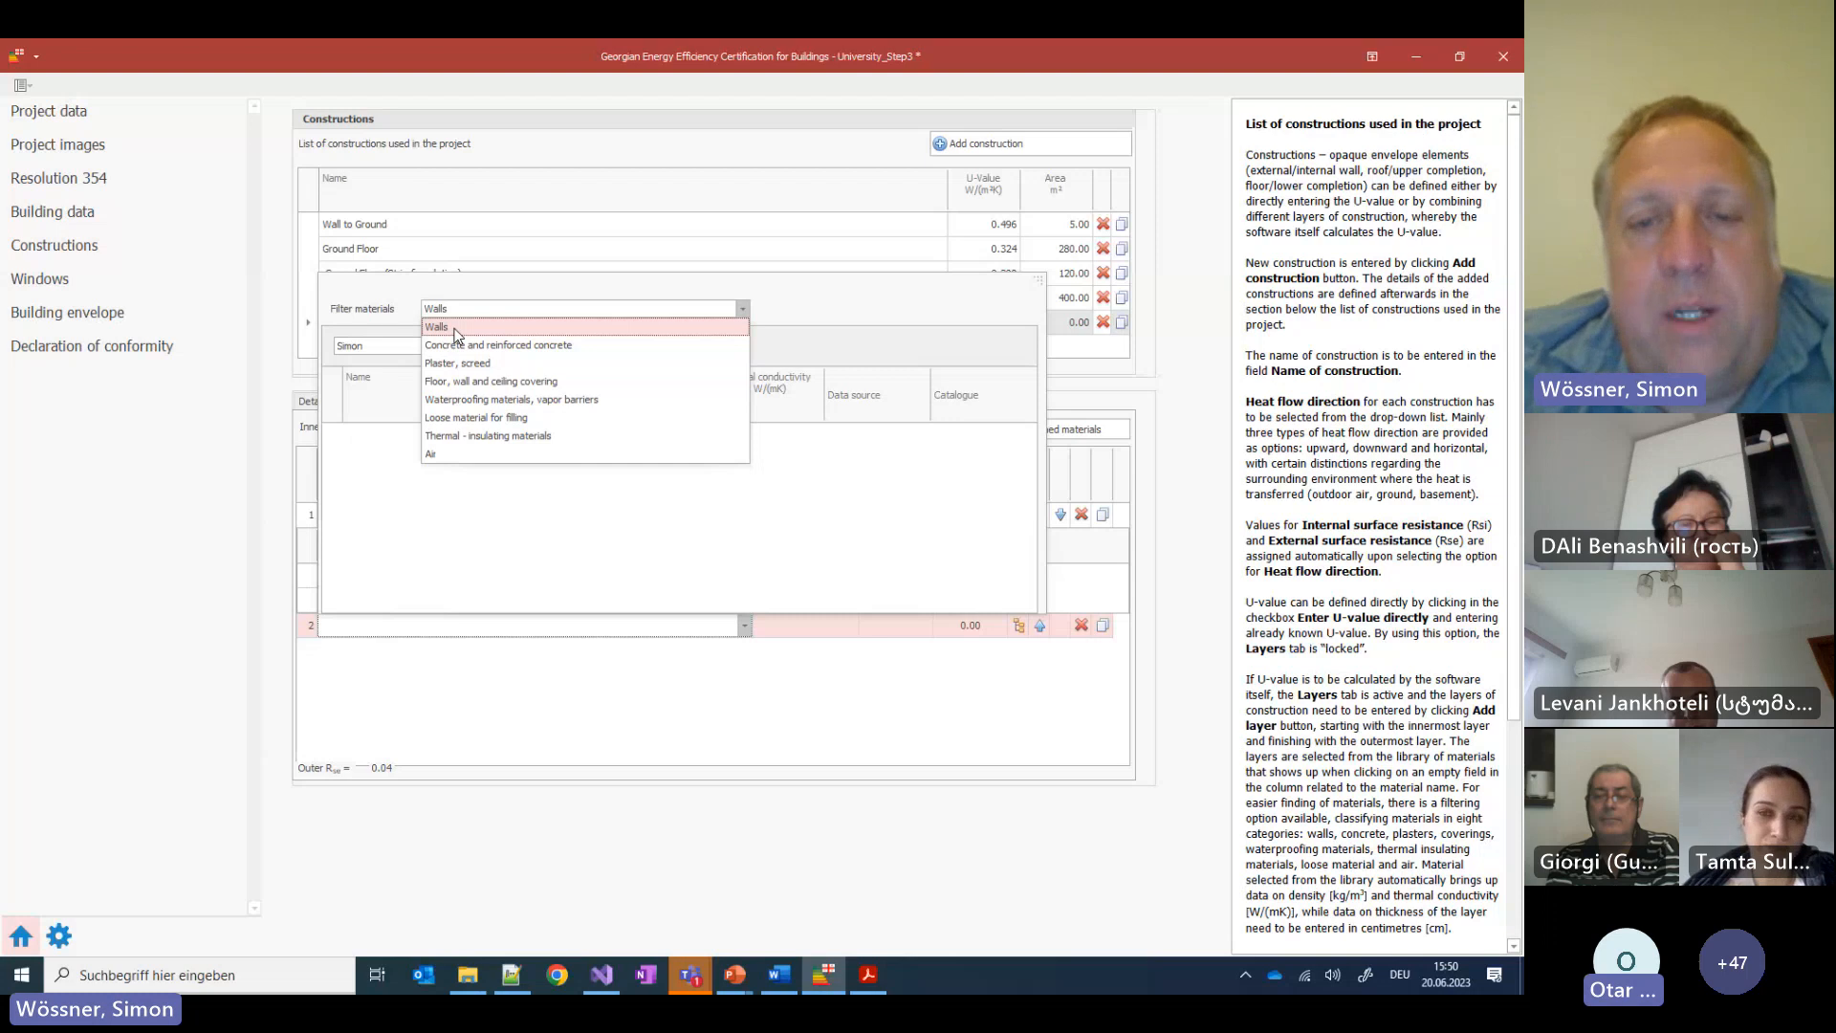
click(609, 801)
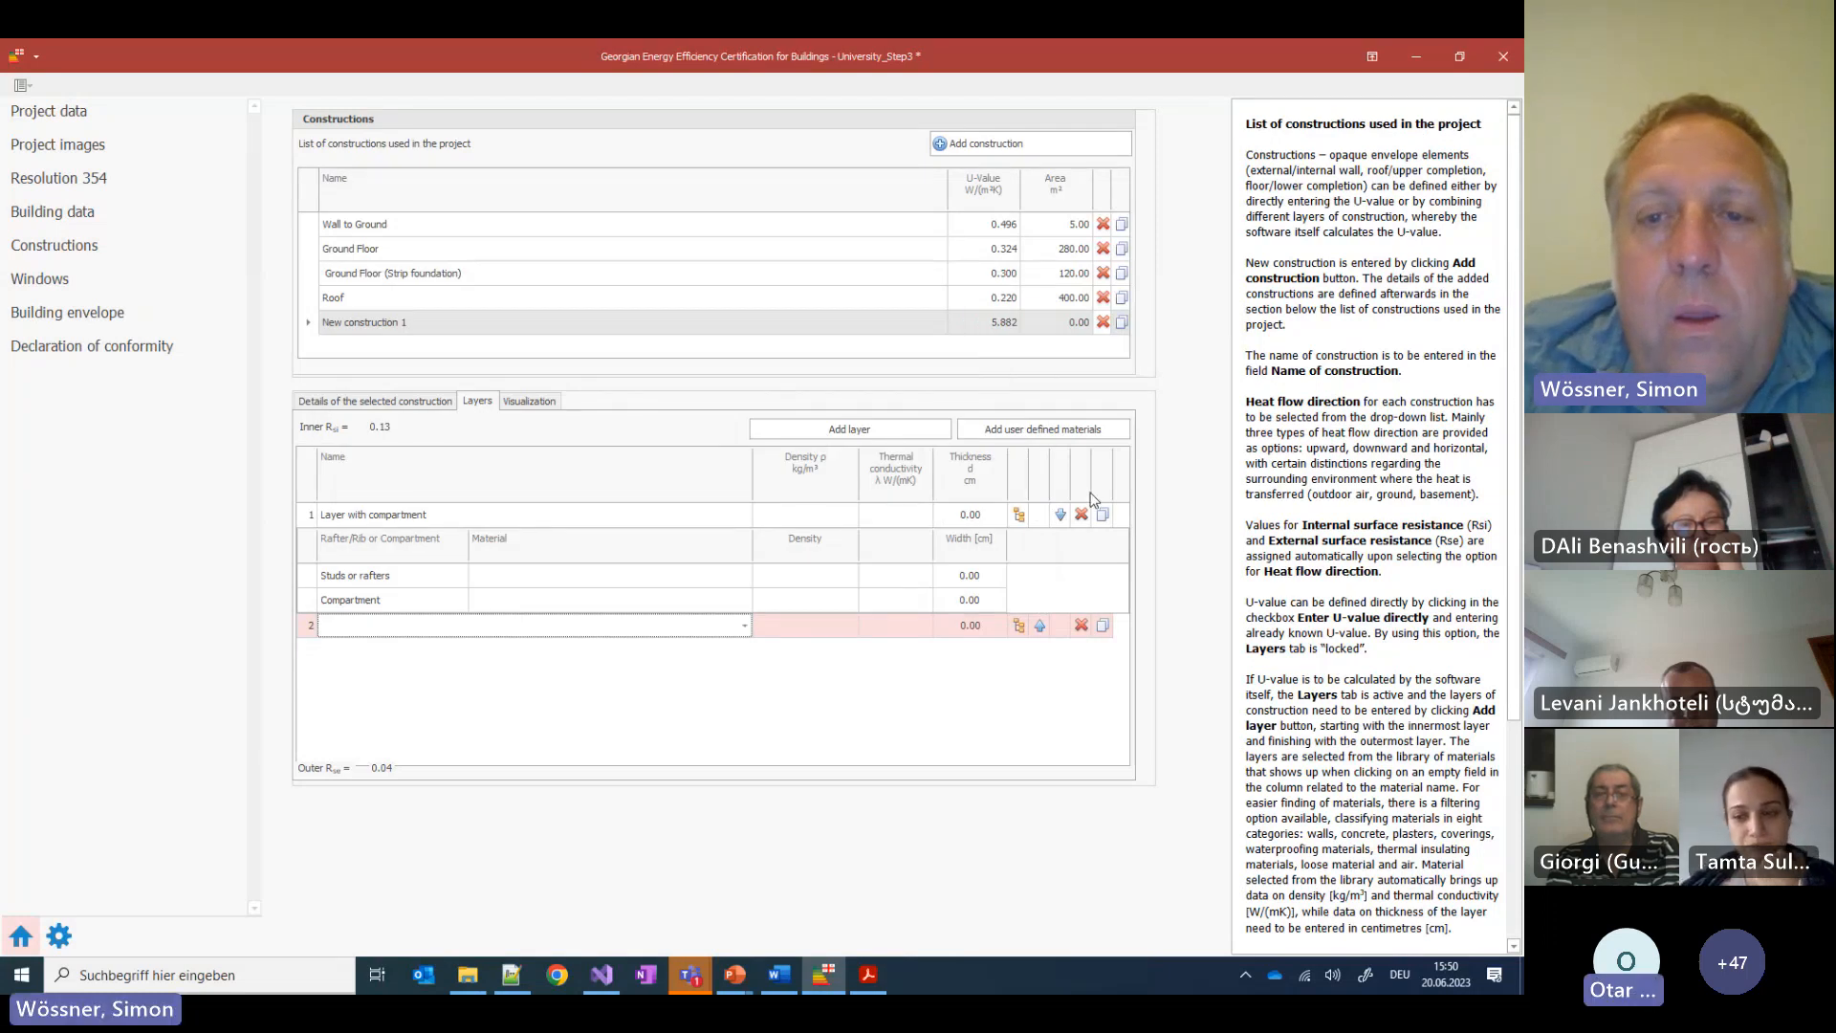
click(1034, 431)
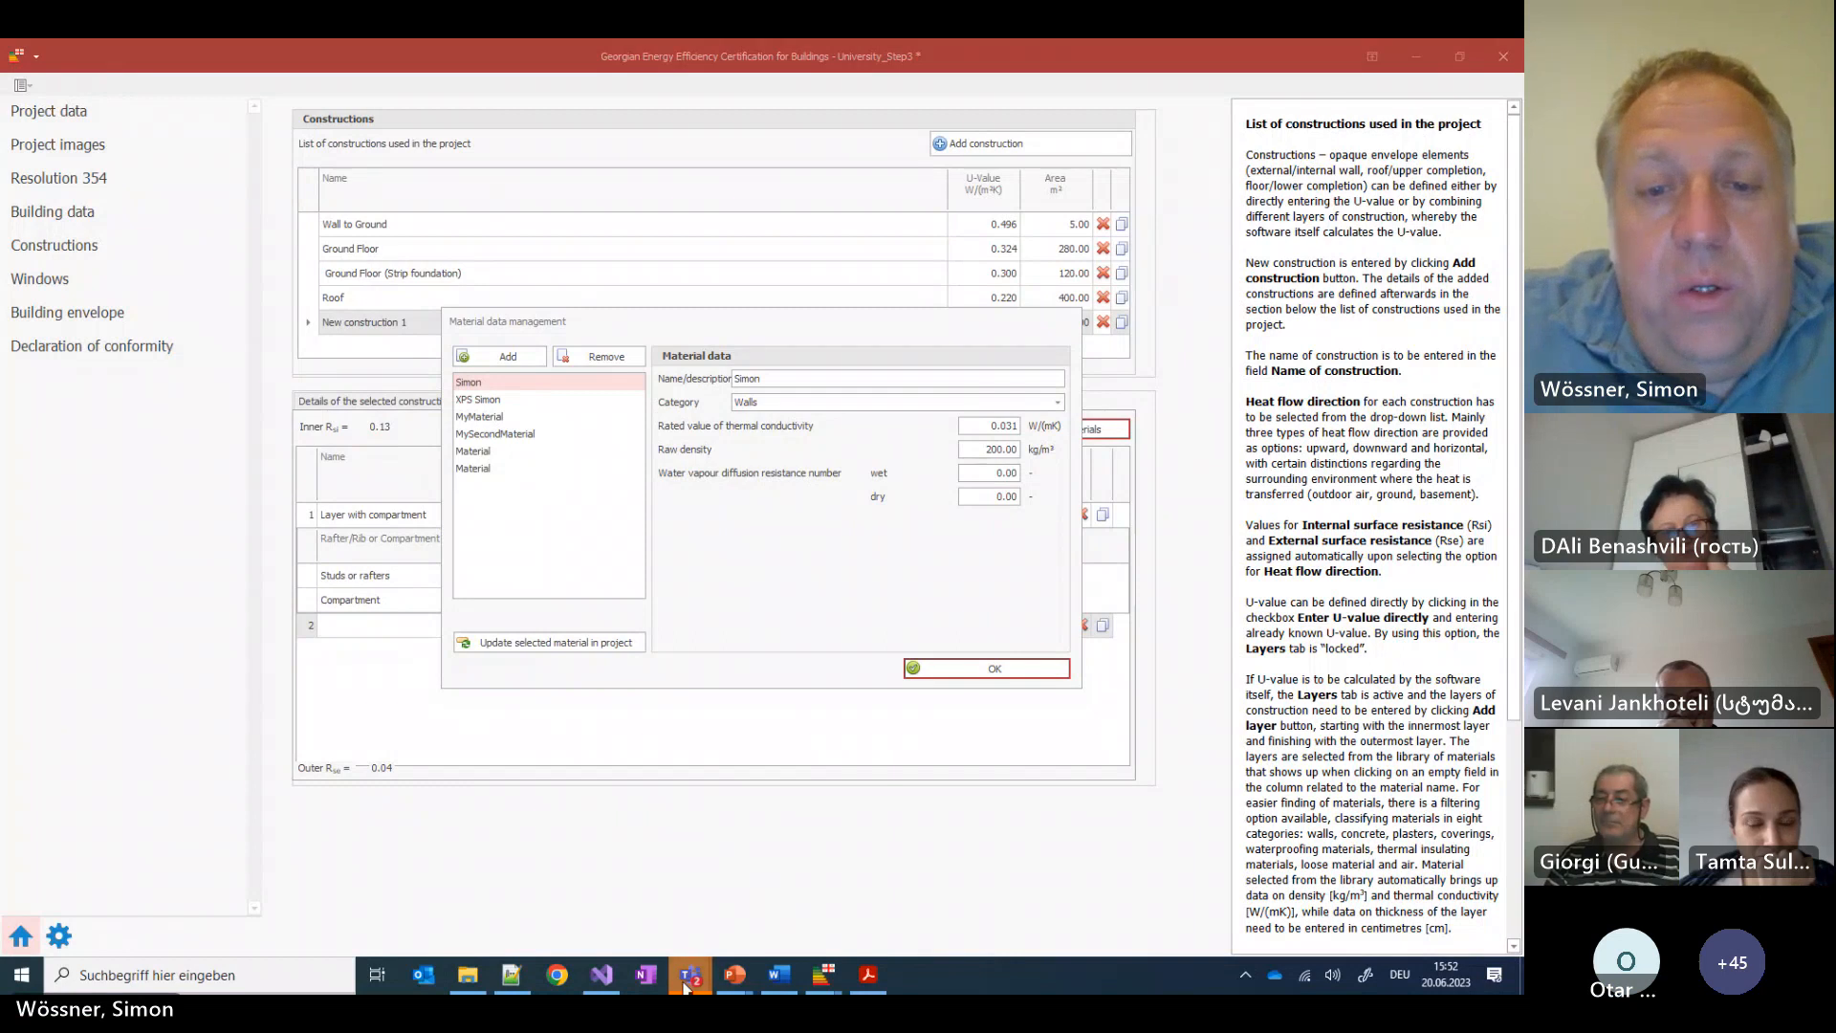
Switch to the Teams meeting window and end the screen share with Teilen beenden
mouse_move(686, 981)
click(723, 870)
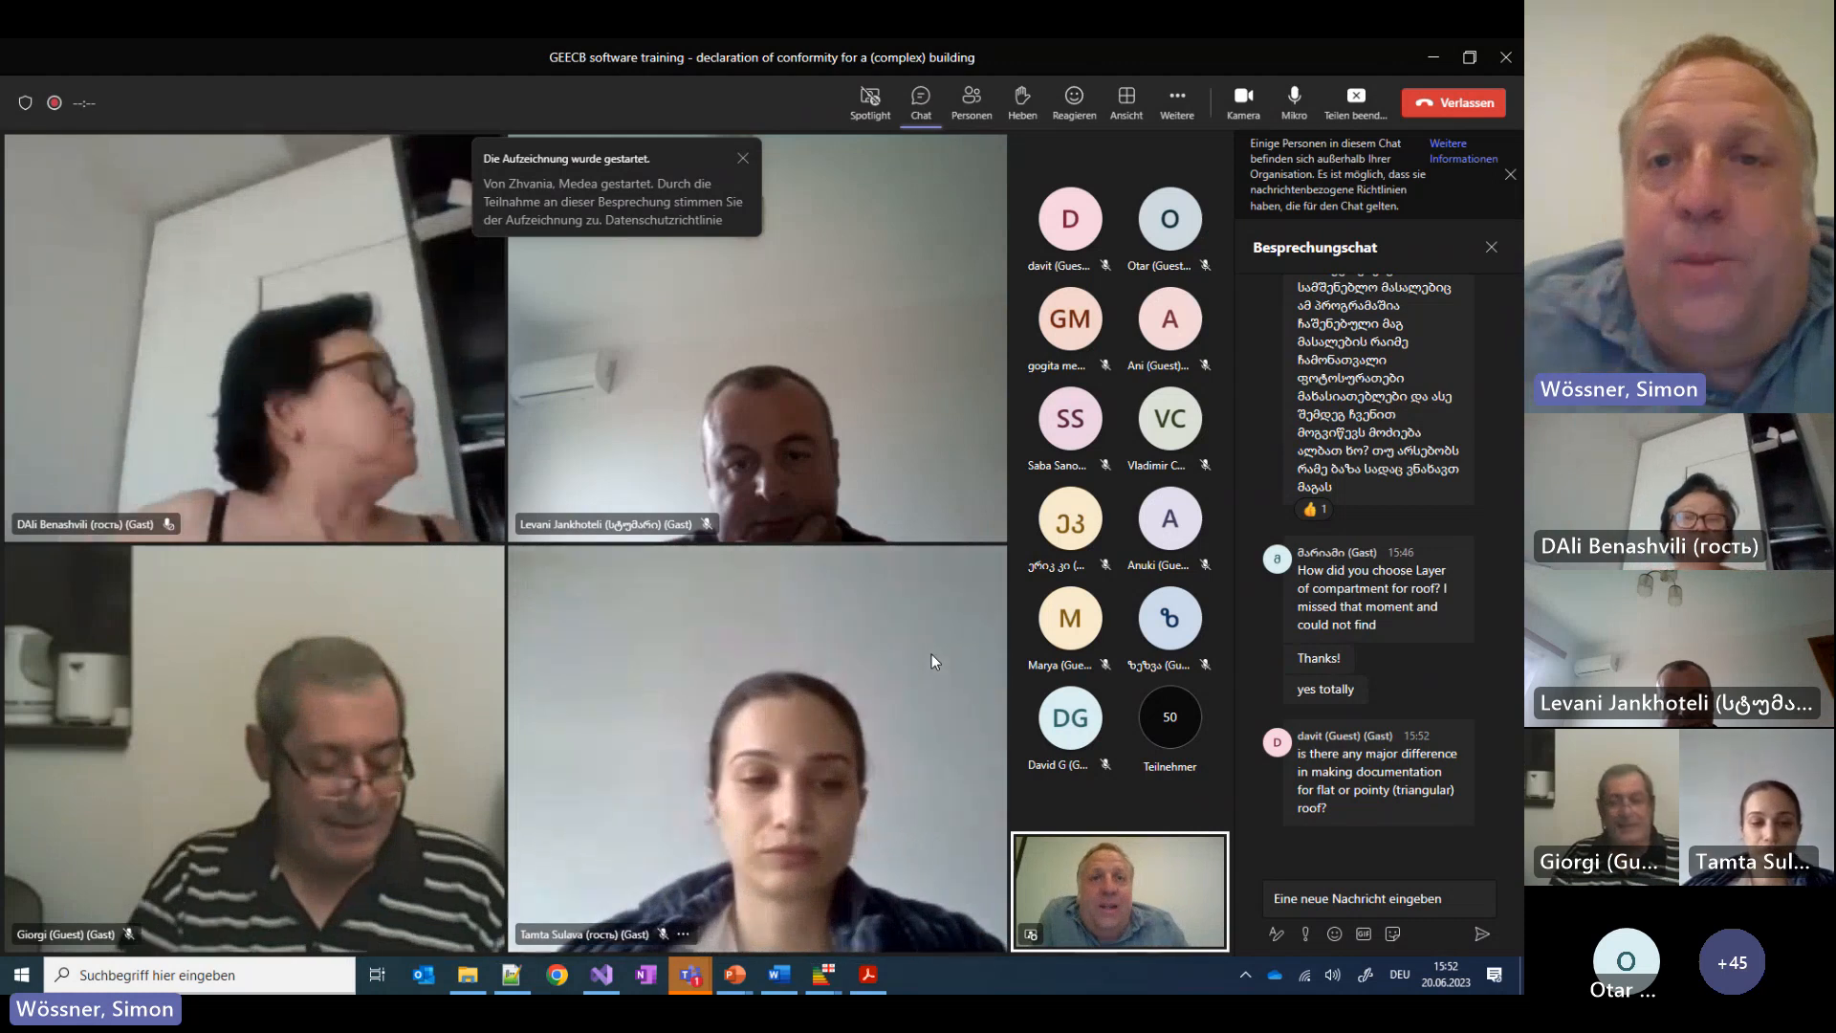
click(1358, 100)
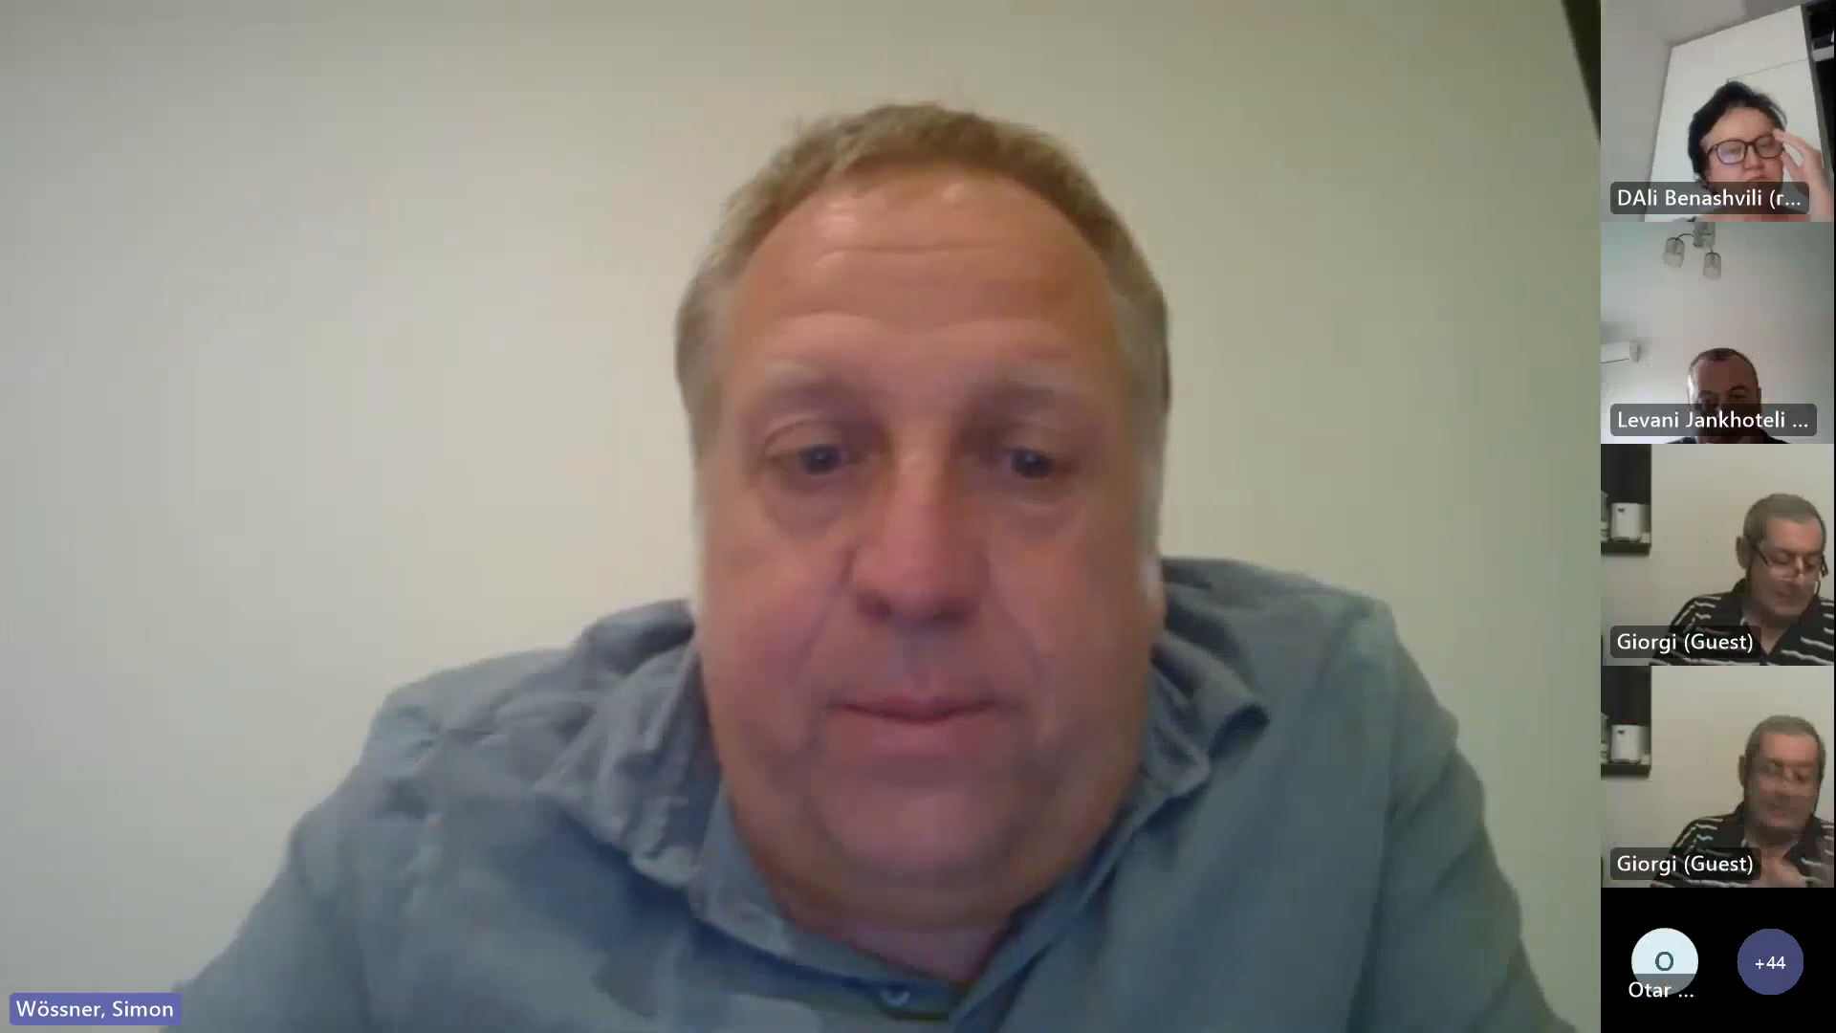